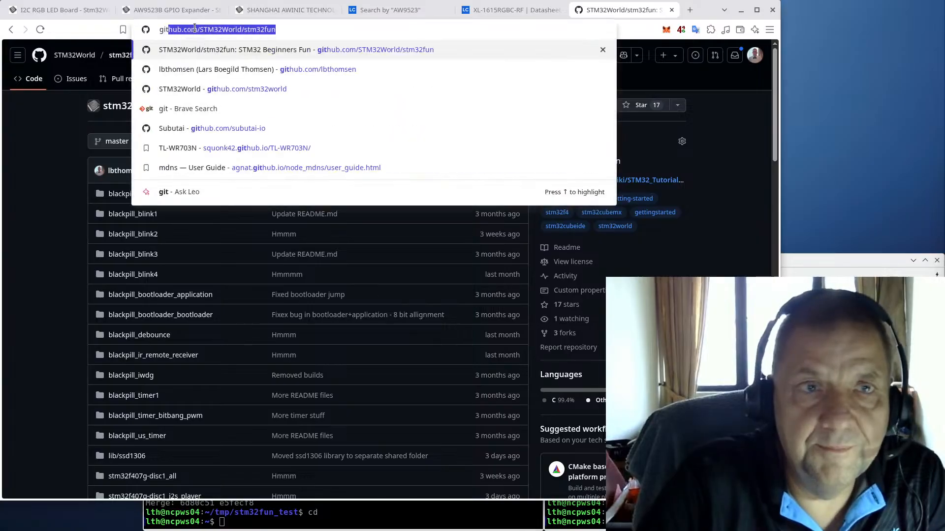
key(Down)
key(Down)
Step: Go to the GitHub profile page from the address-bar suggestions and show its Repositories list
key(Up)
key(Return)
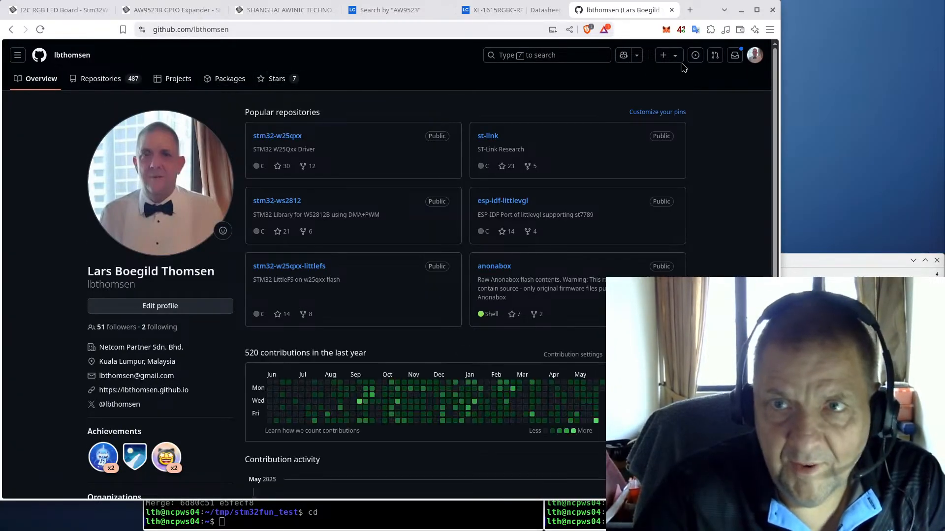
click(101, 81)
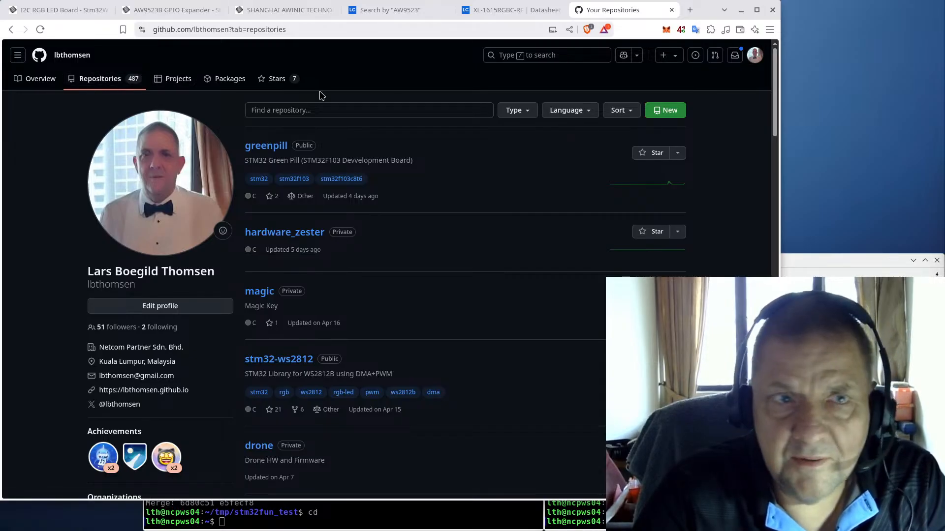
Step: Start a new GitHub repository named i2c_led and make it private
click(671, 112)
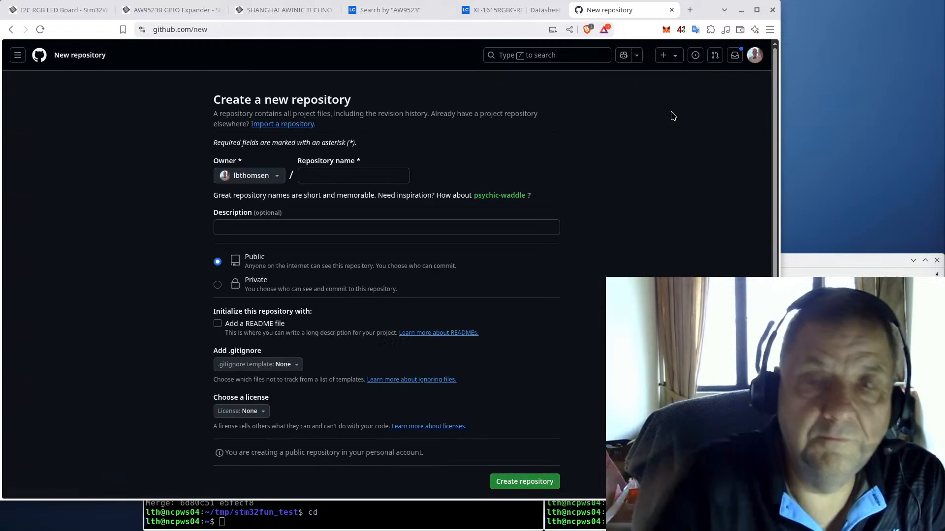
click(343, 178)
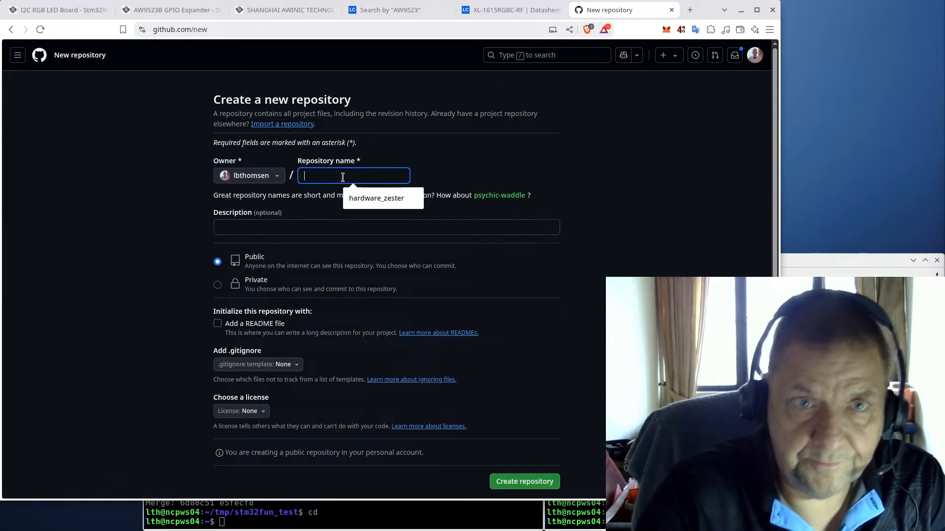
text(i2c_led)
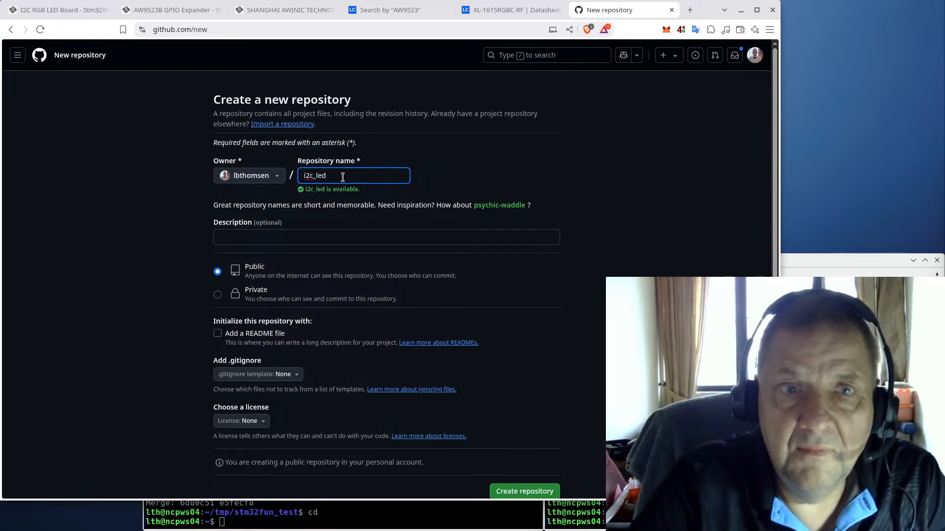
click(218, 299)
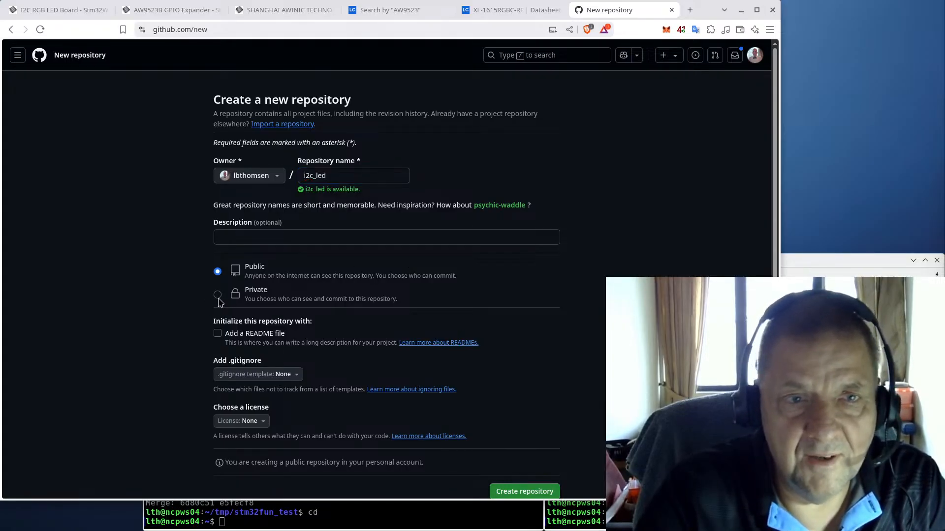
click(218, 295)
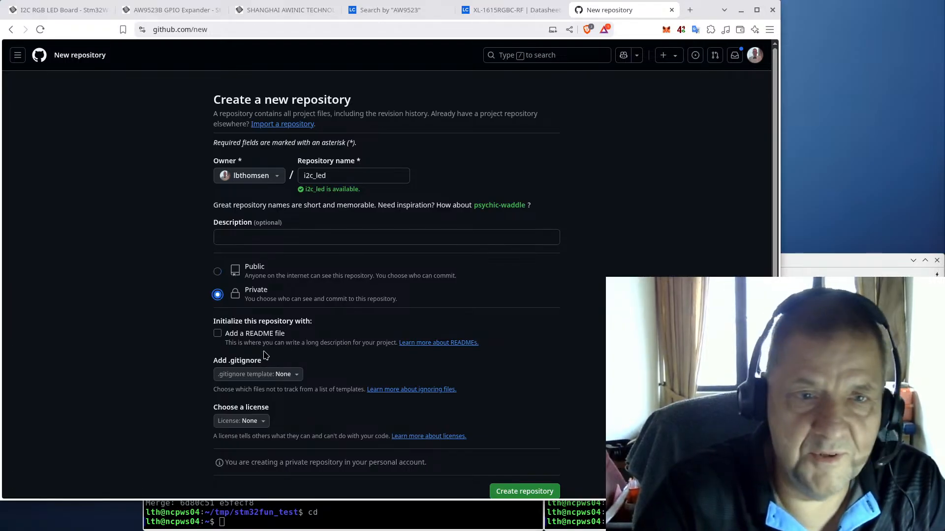
Step: Add a README, the C .gitignore template and the MIT License, then create the repository
click(244, 337)
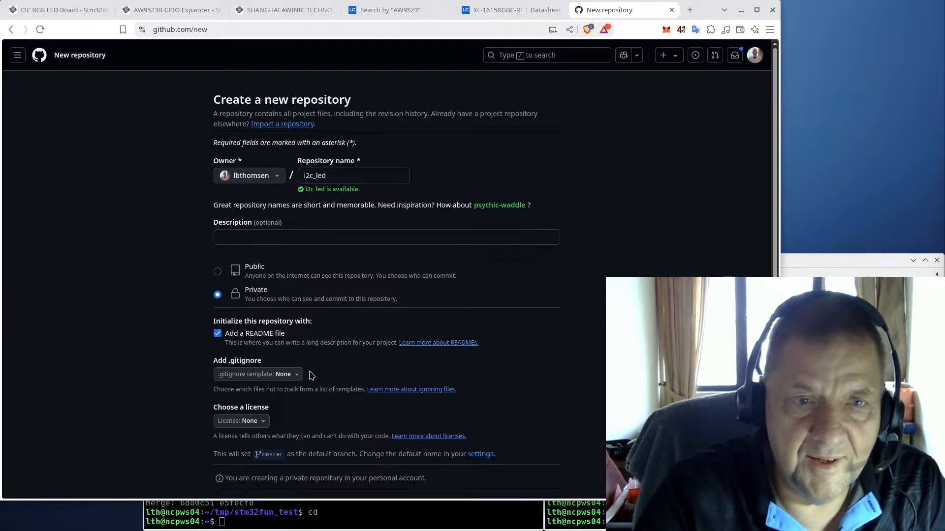
click(296, 375)
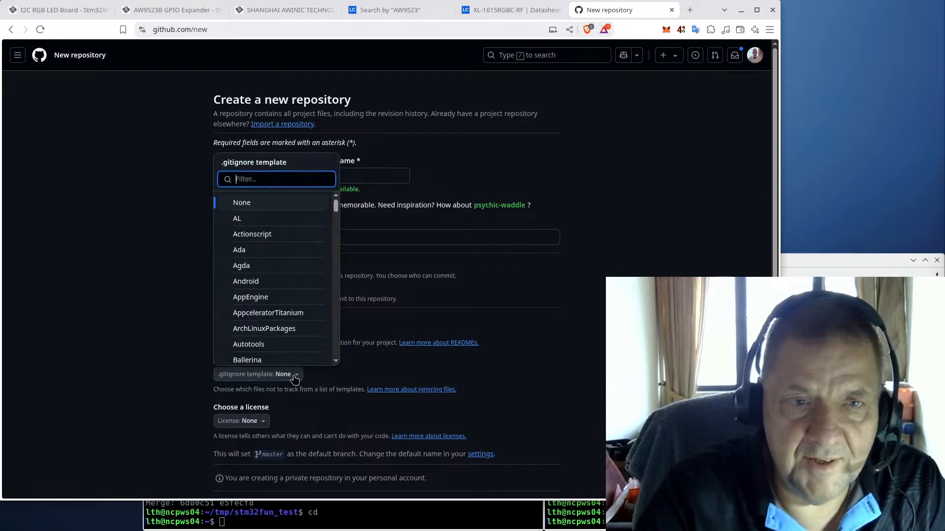
scroll(302, 261, down, 4)
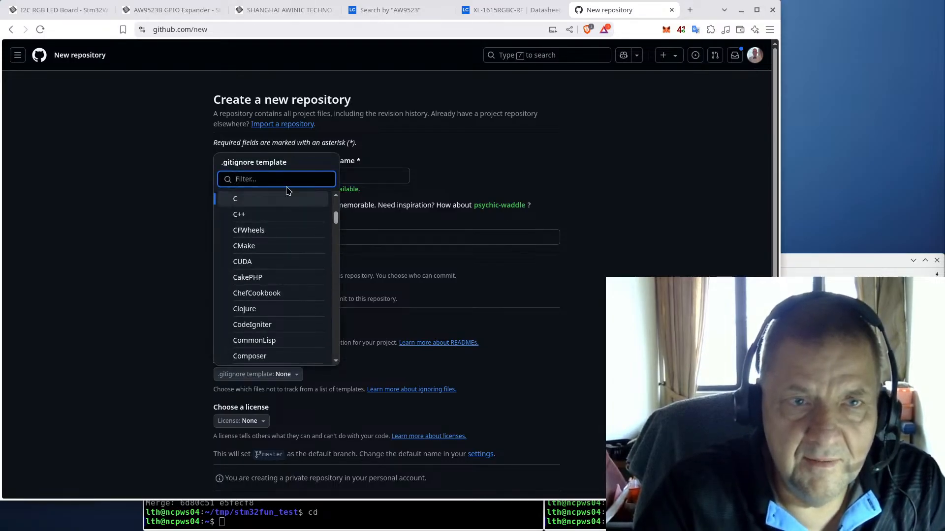
click(268, 202)
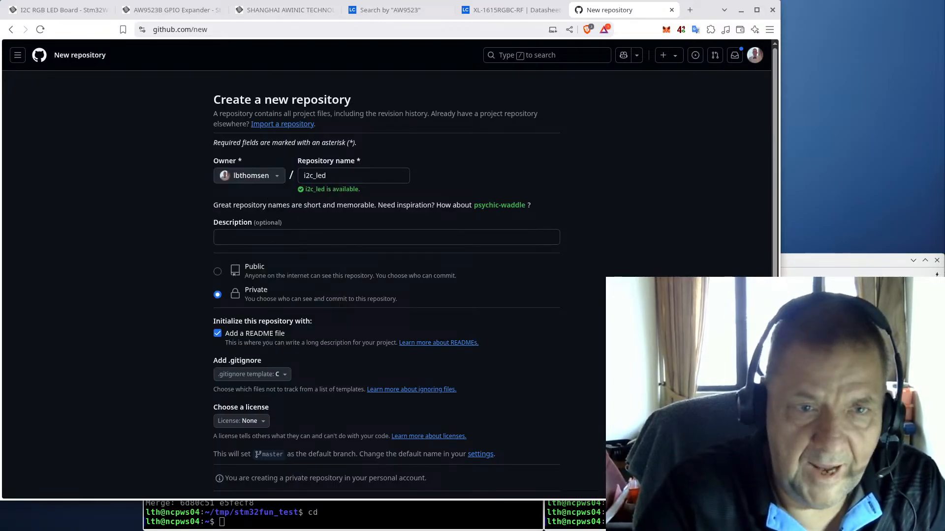
scroll(461, 355, down, 3)
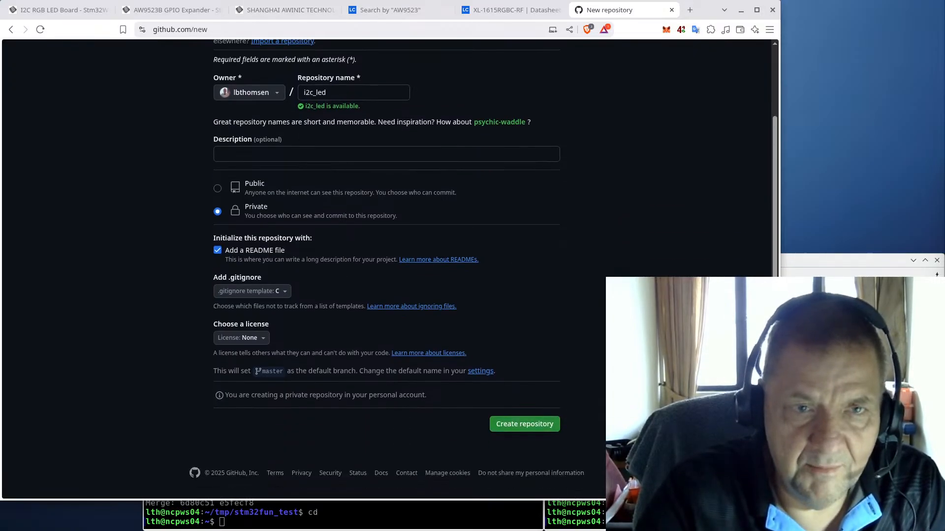
click(256, 339)
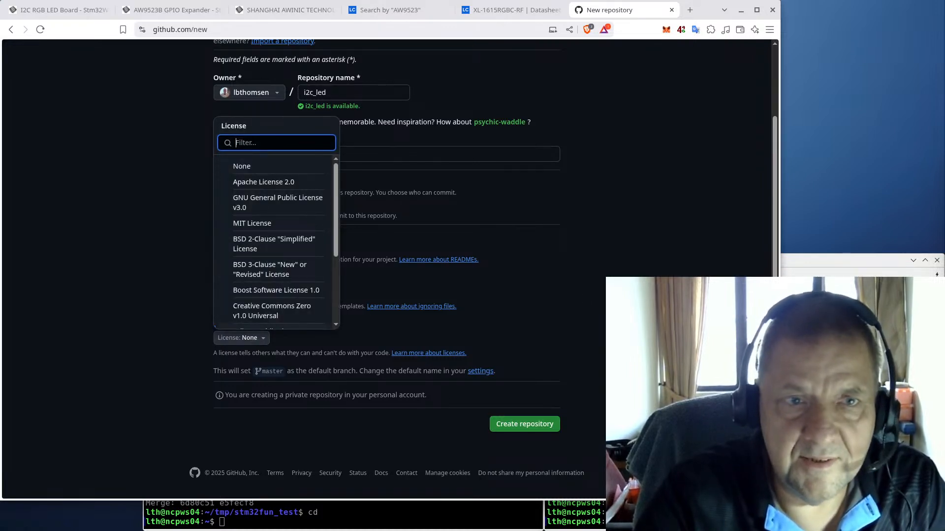
click(261, 223)
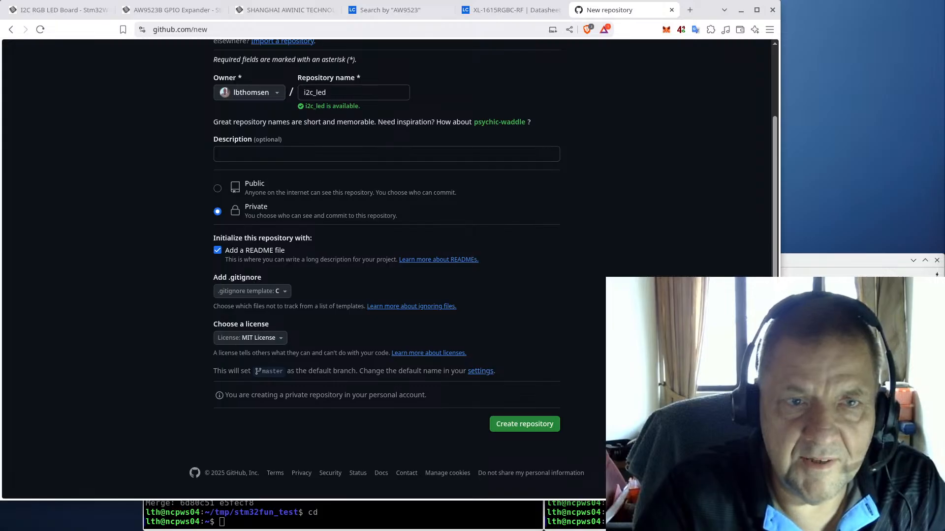
click(522, 425)
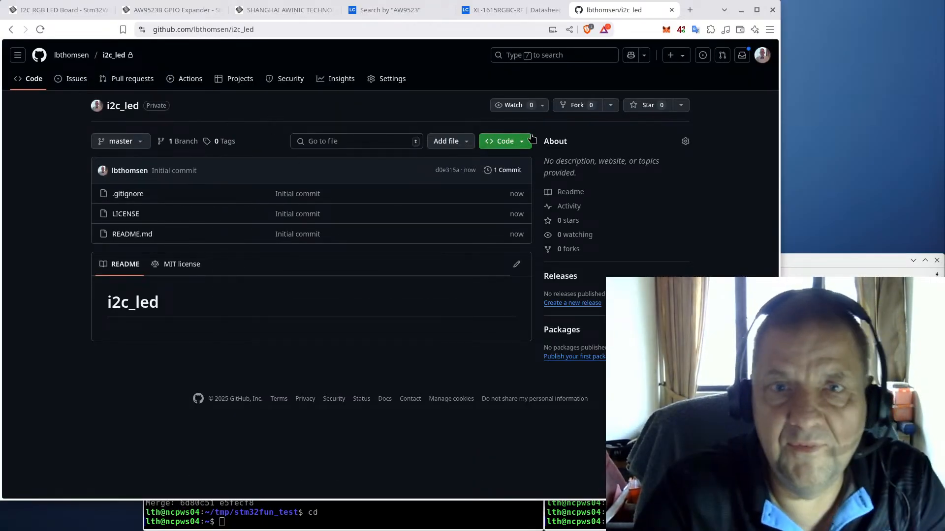
Step: Copy the repository's SSH clone address and switch to the terminal
click(516, 143)
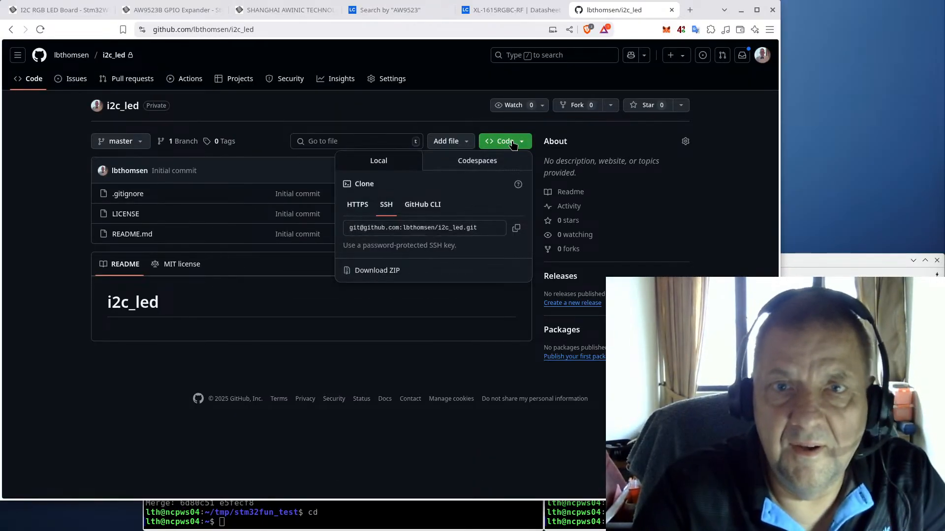
click(516, 228)
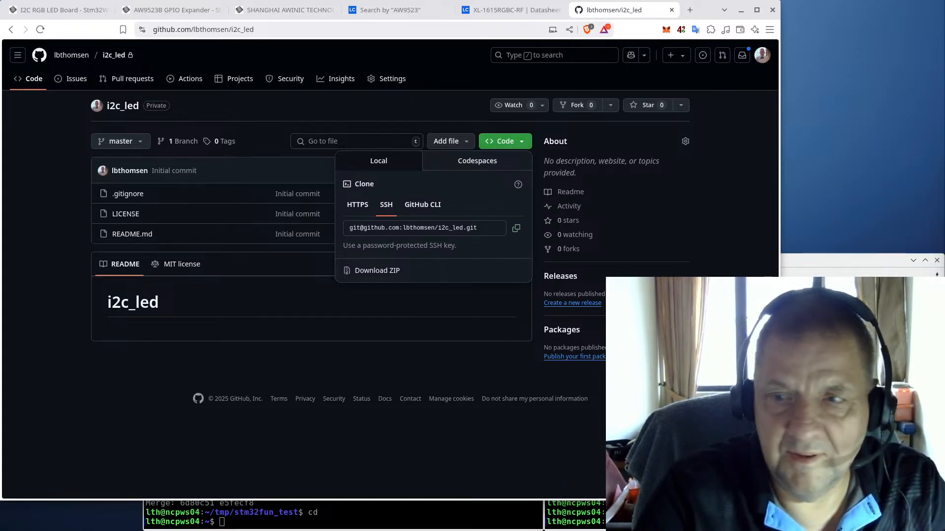
key(alt+Tab)
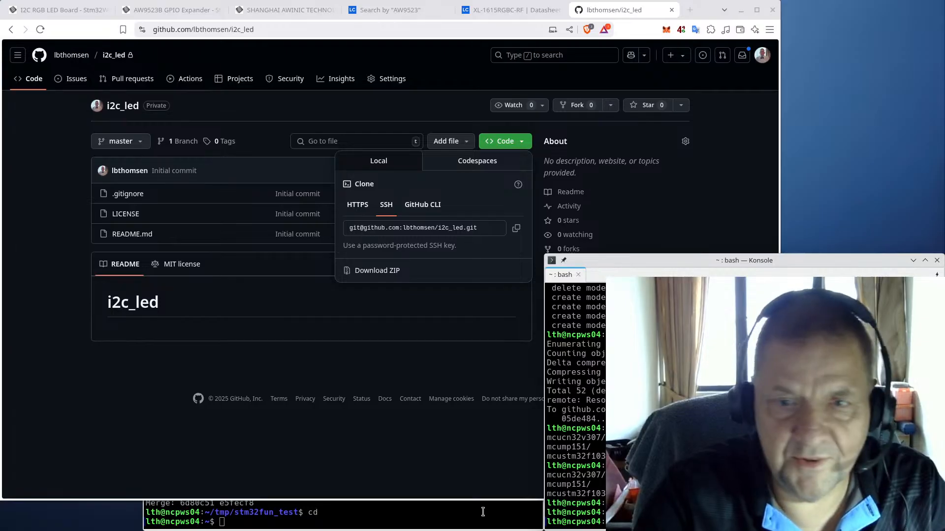
click(453, 512)
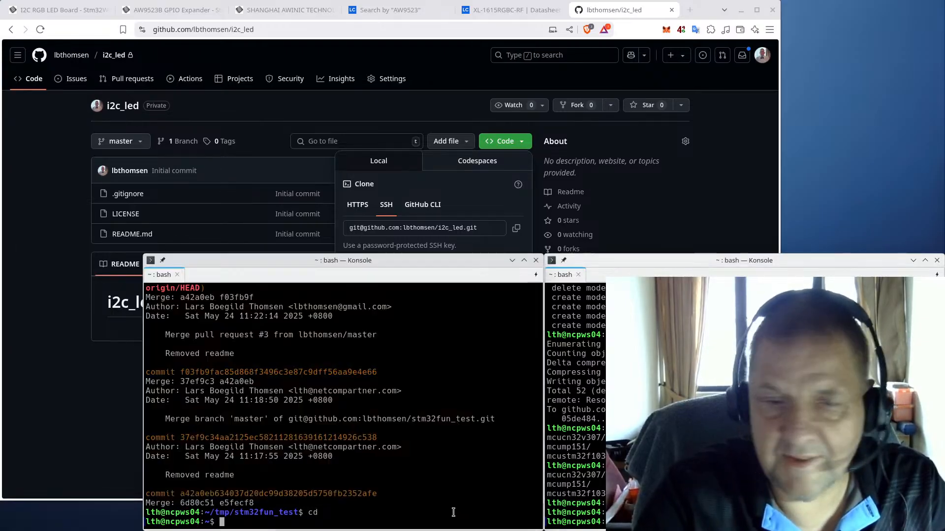
Step: Clone i2c_led into the src folder with git clone and the SSH address
text(cd src)
key(Return)
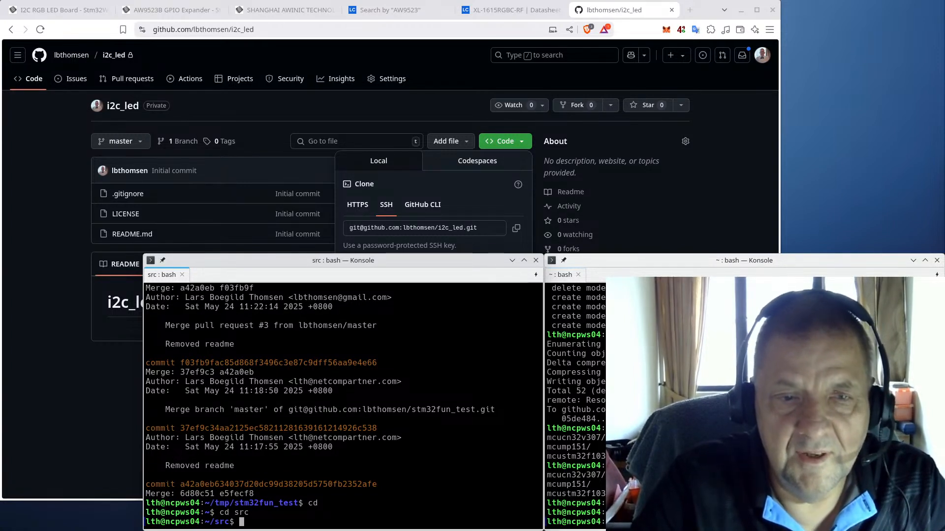
text(git clo)
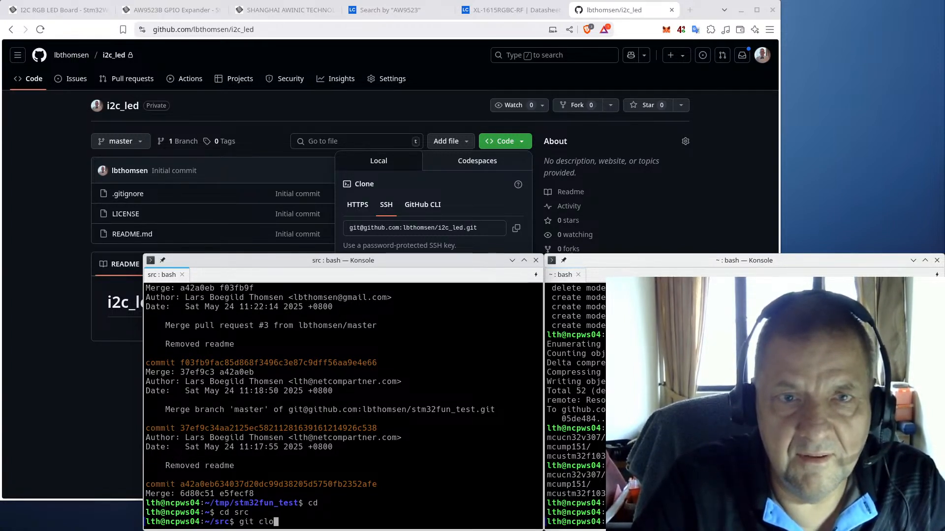
text(ne)
key(ctrl+shift+v)
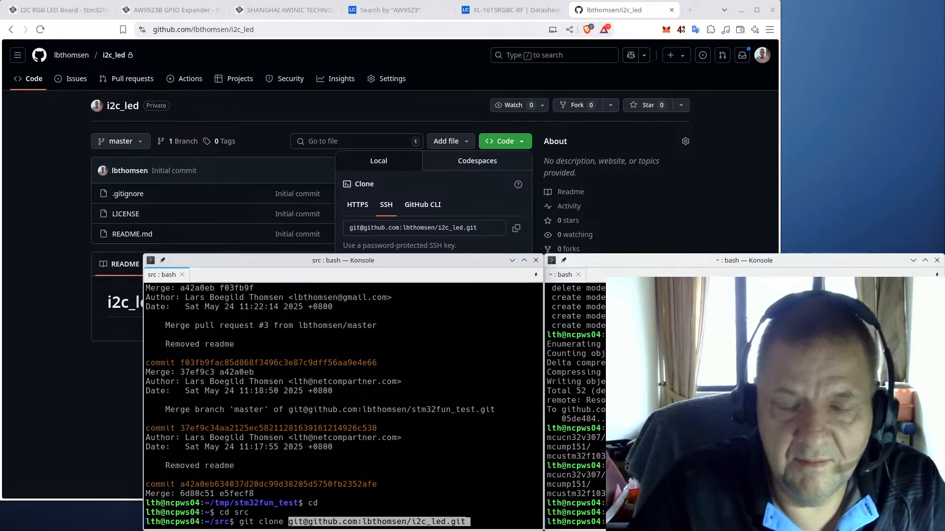
key(Return)
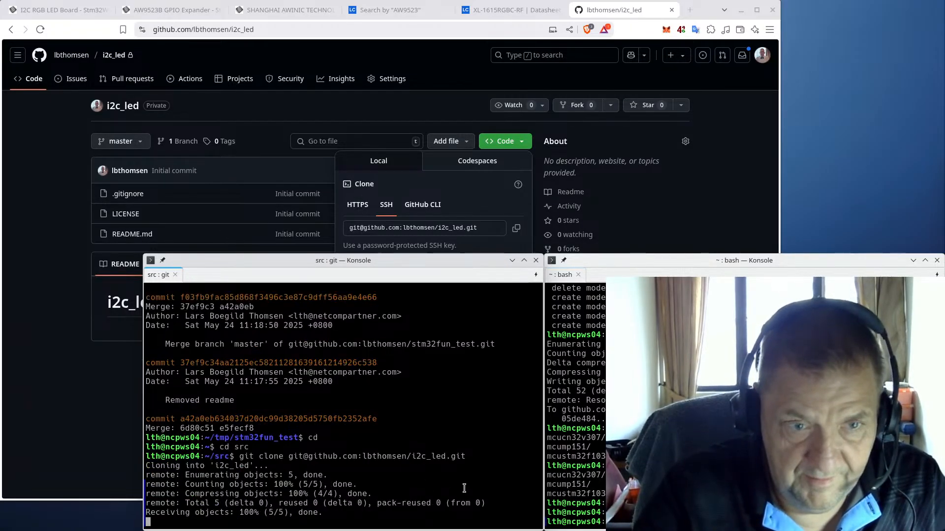
Step: Enter the i2c_led folder and list its files, including hidden ones, with ls and ls -lsa
text(cd i2c)
key(Tab)
key(Return)
text(ls)
key(Return)
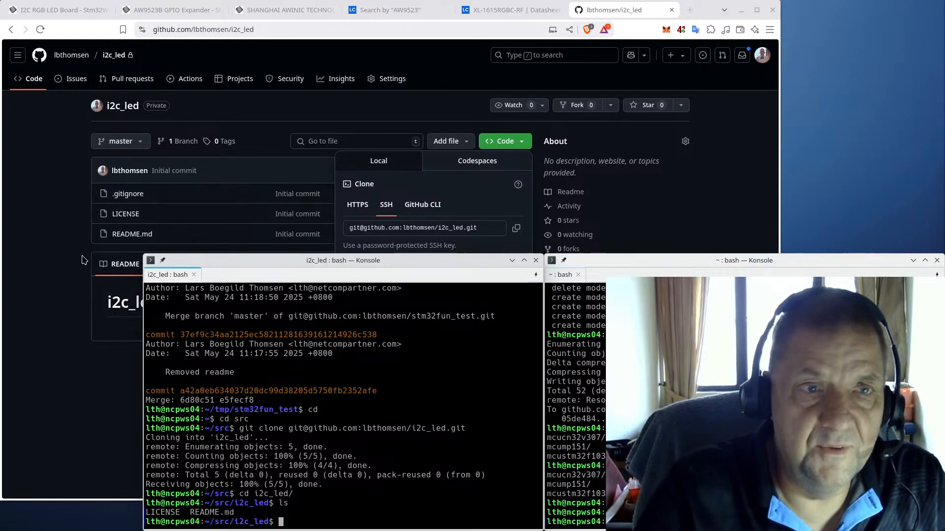
click(34, 258)
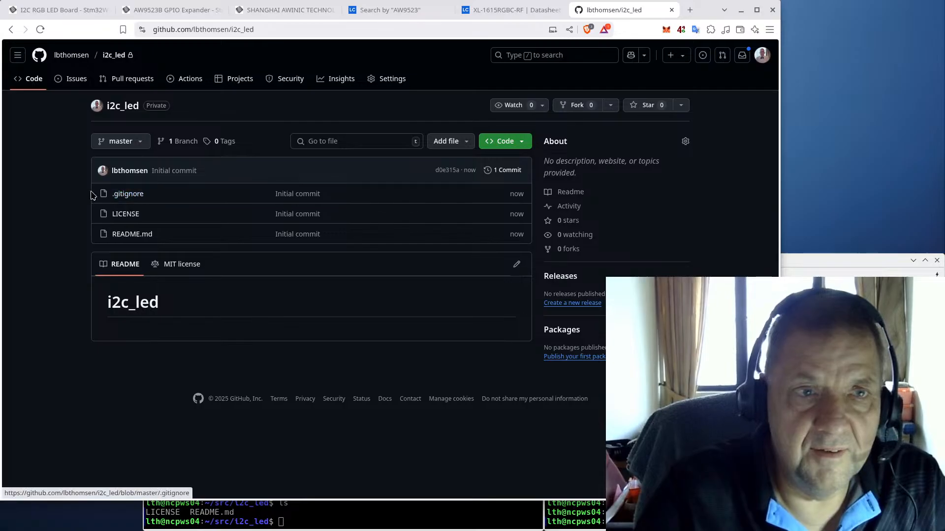
click(411, 518)
text(ls -lsa)
key(Return)
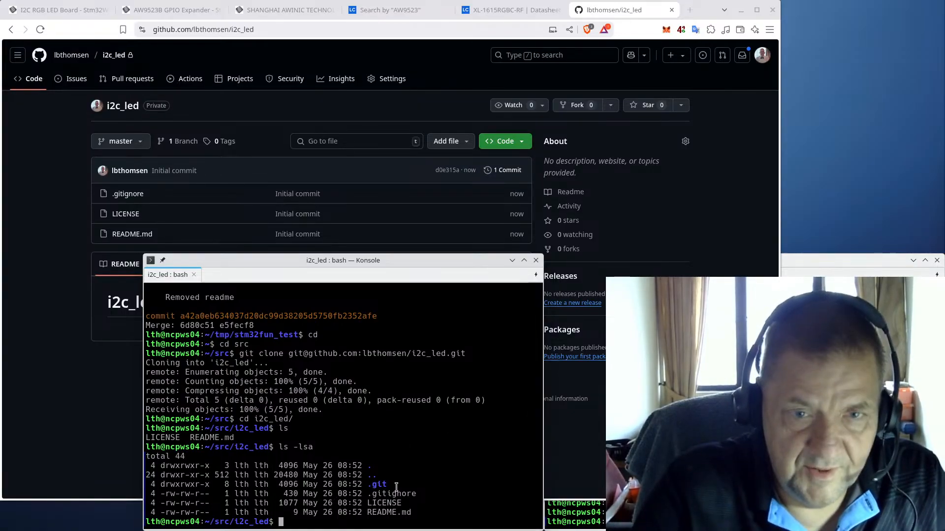
Step: Return to the repository page and open the application launcher
key(alt+Tab)
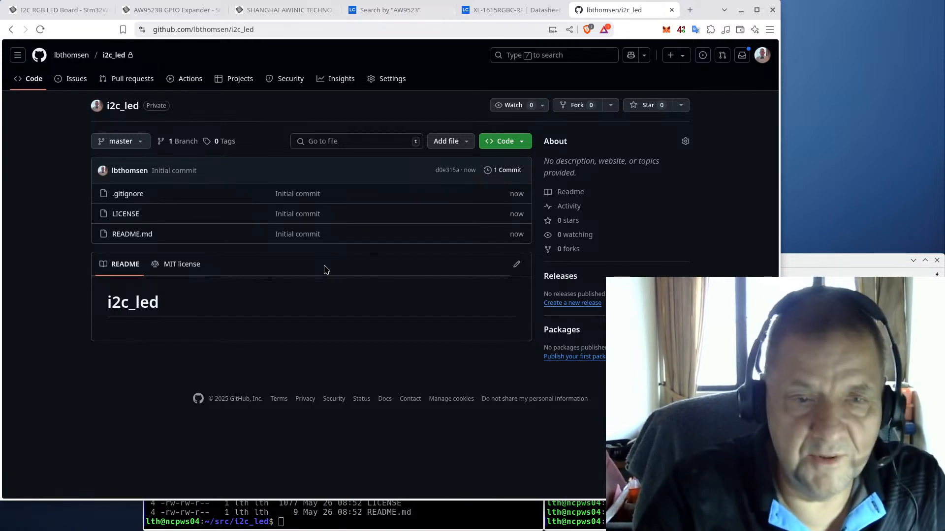
mouse_move(7, 523)
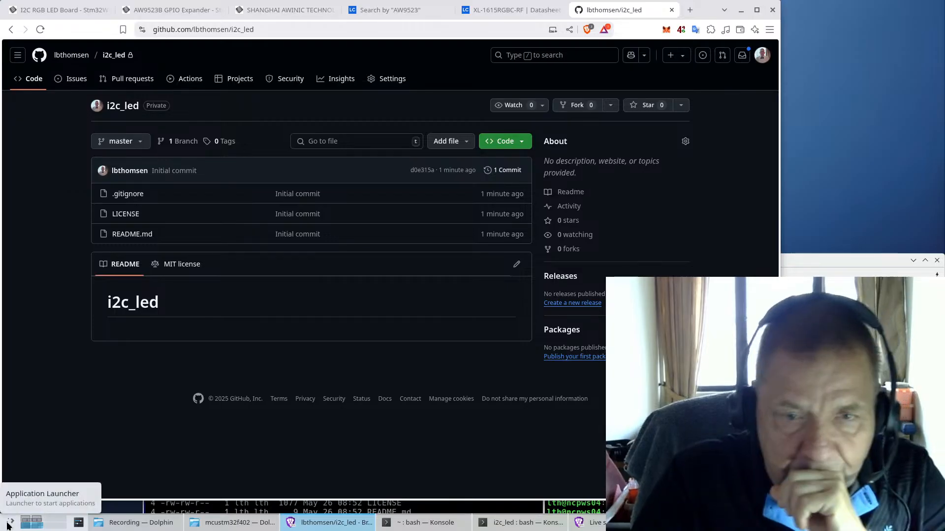
click(8, 524)
Step: Launch KiCad and begin a new project
click(293, 373)
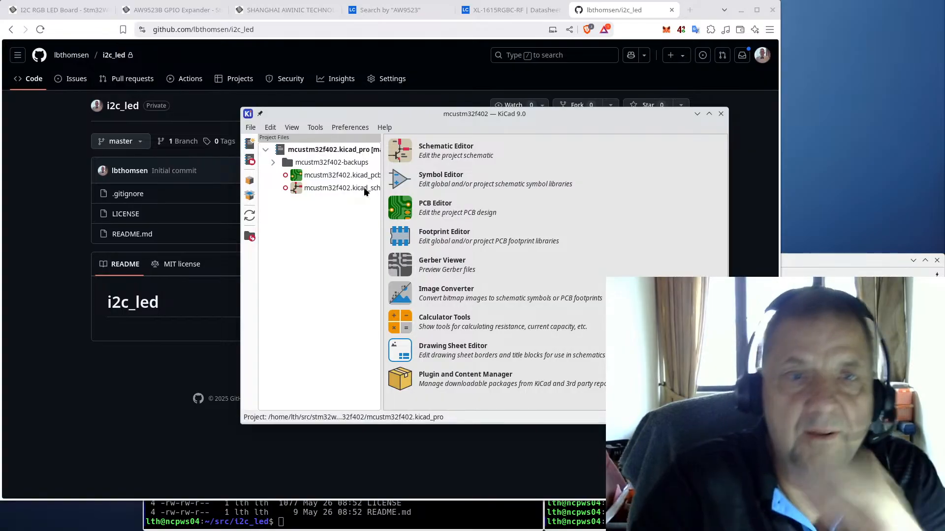
click(252, 129)
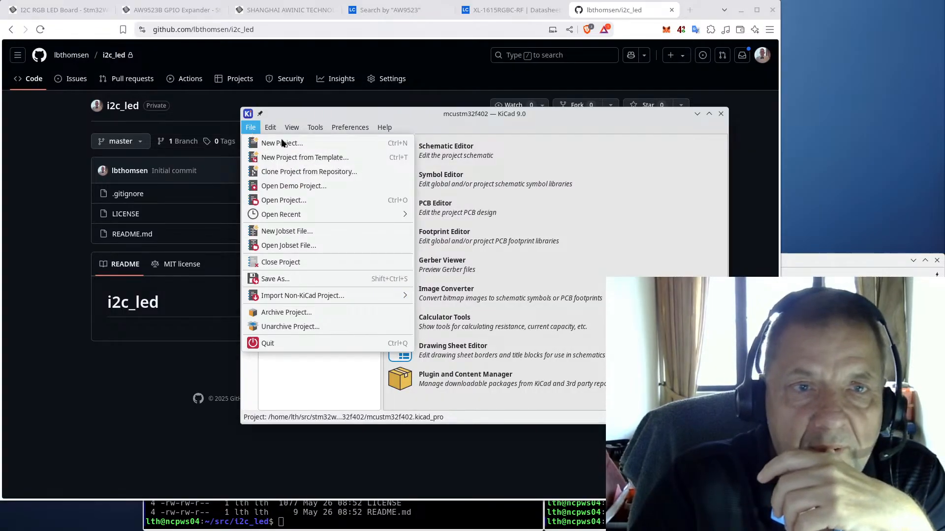
click(256, 143)
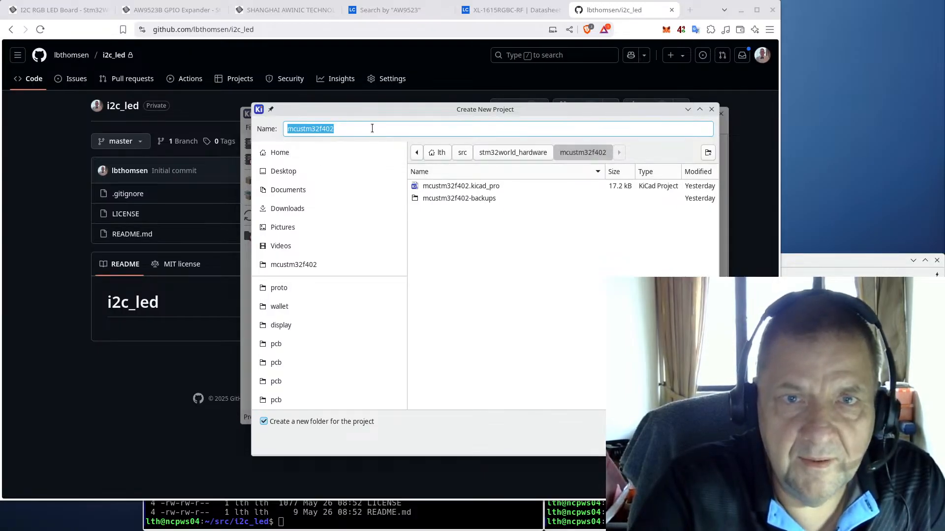
Step: Browse the new-project dialog into the src/i2c_led folder
click(460, 155)
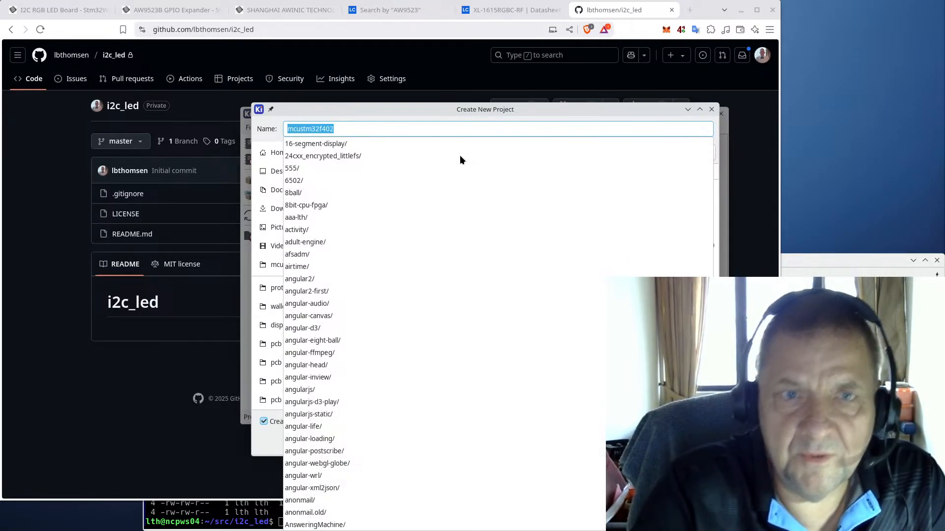
text(i)
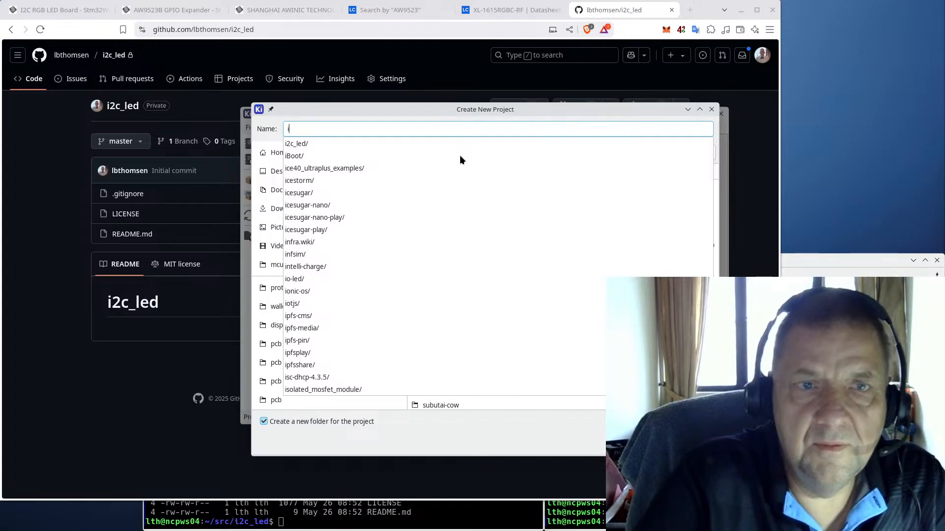
click(355, 143)
click(356, 143)
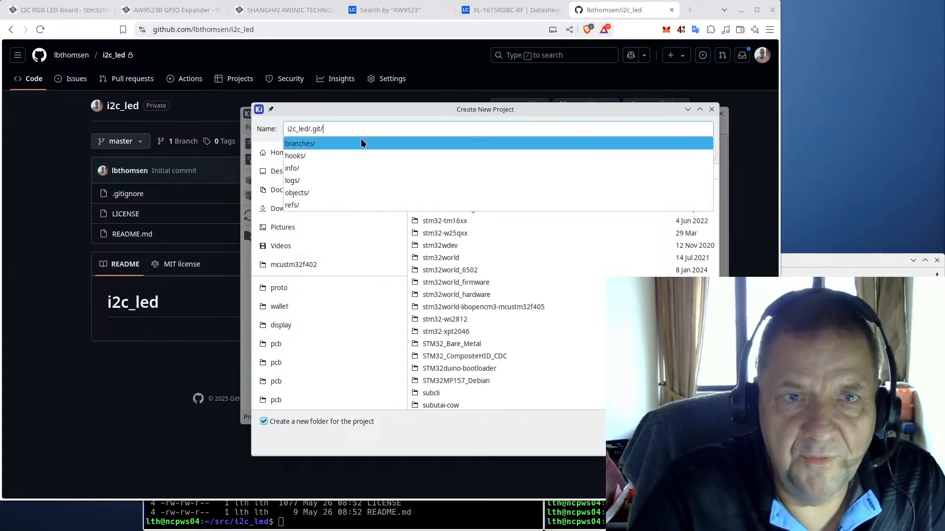
click(366, 127)
key(BackSpace)
key(BackSpace)
key(BackSpace)
key(BackSpace)
key(BackSpace)
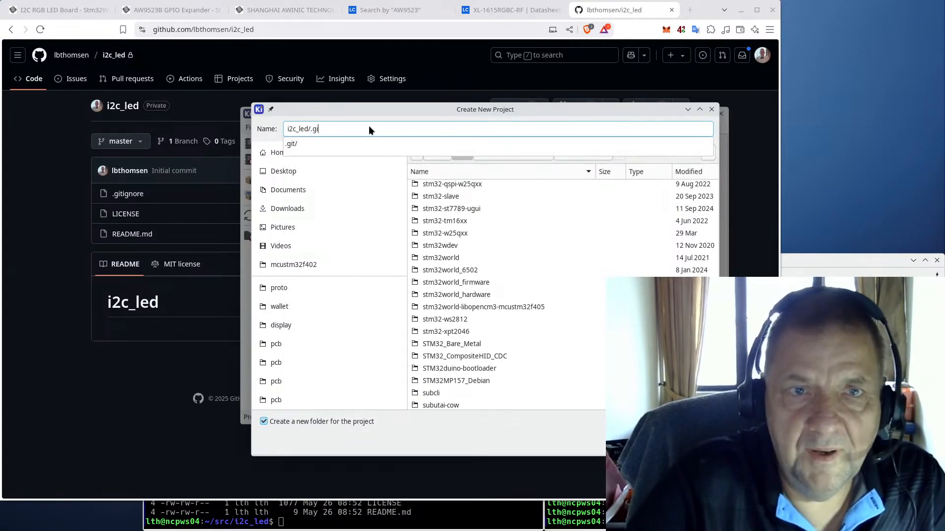
key(BackSpace)
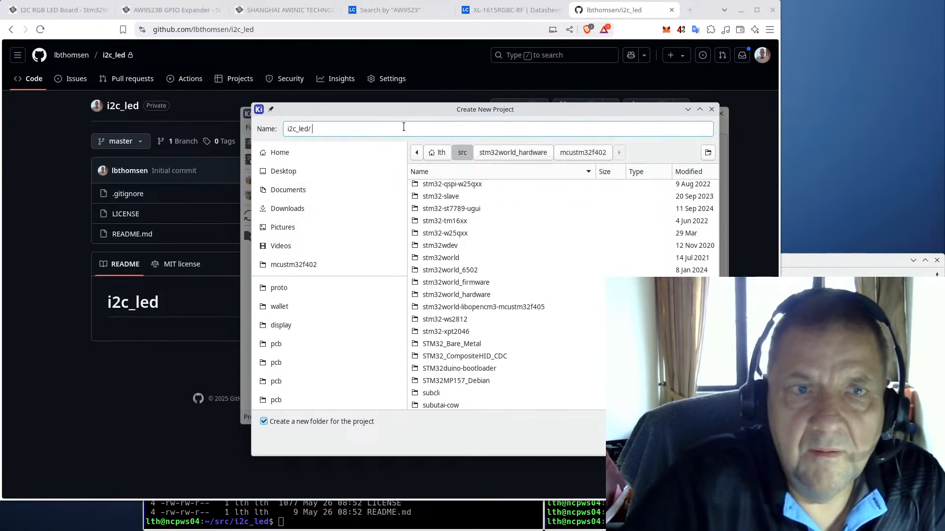
key(Return)
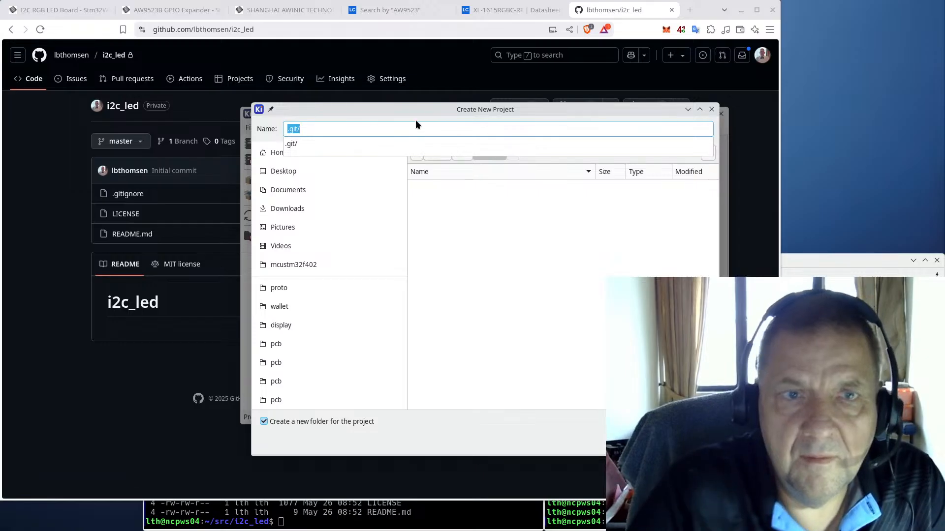
key(BackSpace)
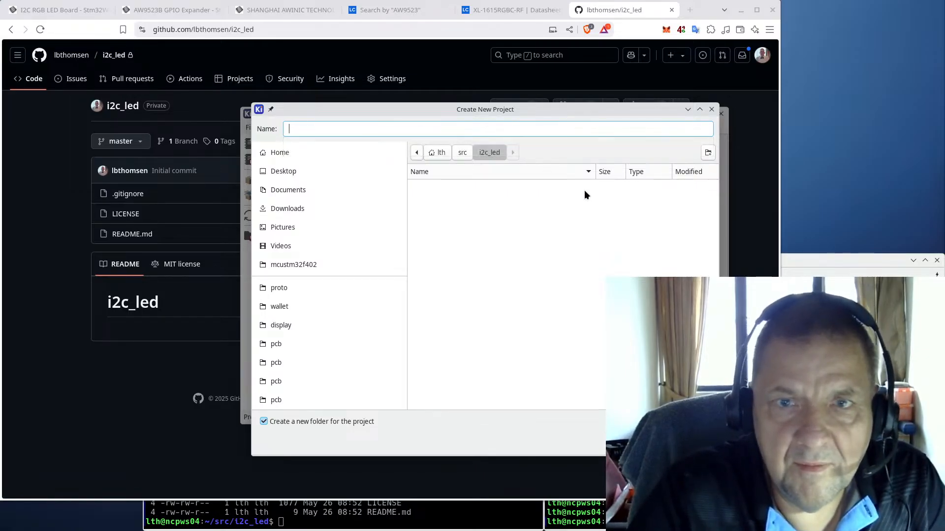
Step: Create a pcb folder there, name the project i2c_led, and disable the extra project subfolder
click(708, 154)
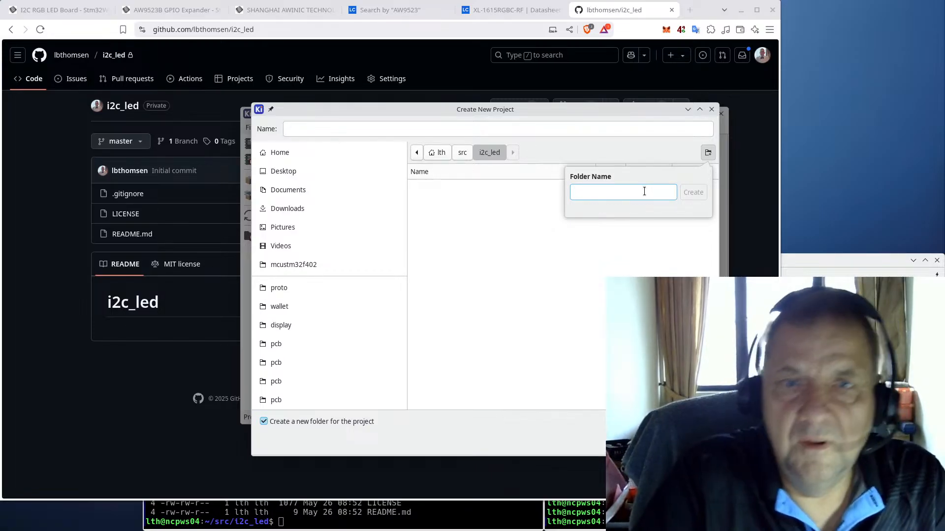
text(pcb)
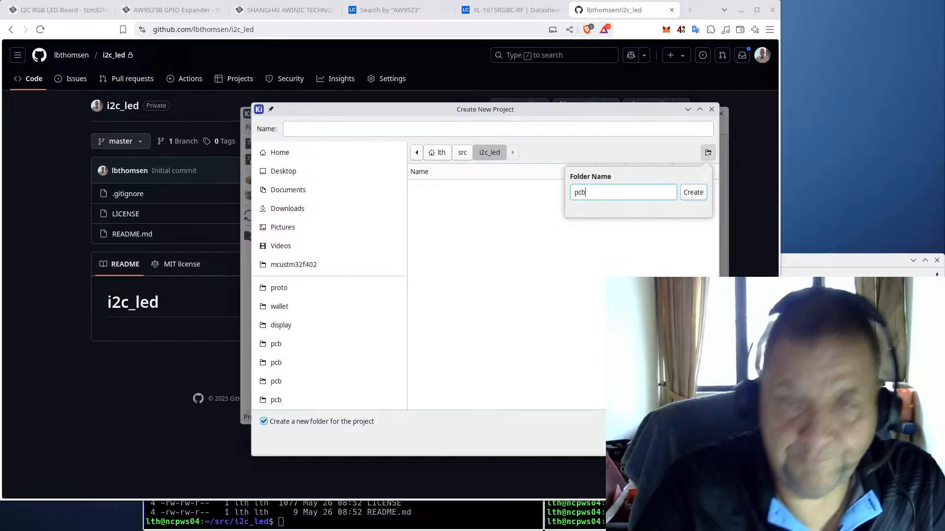
key(Return)
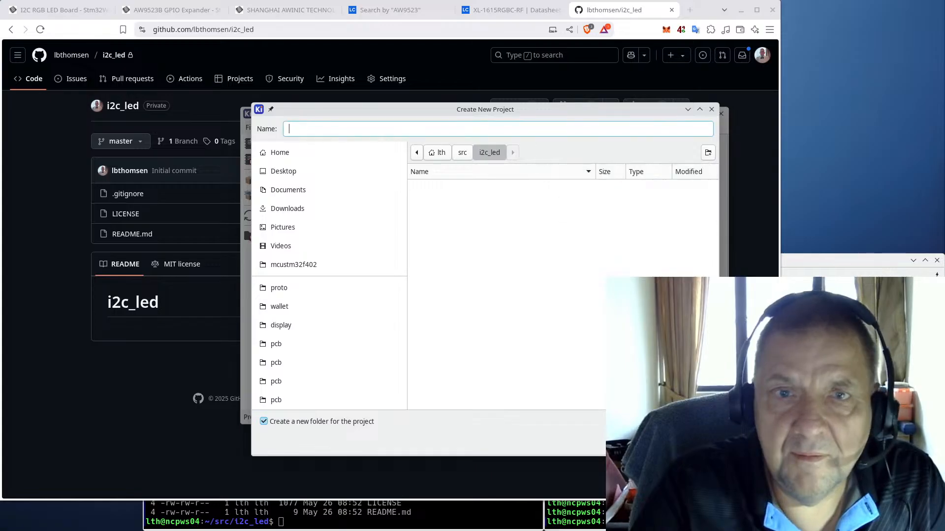
click(705, 154)
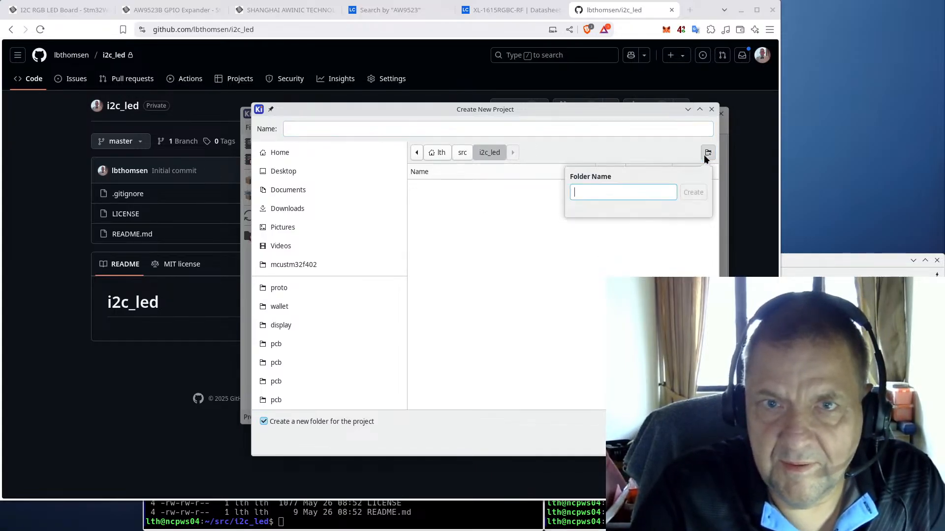
text(pcb)
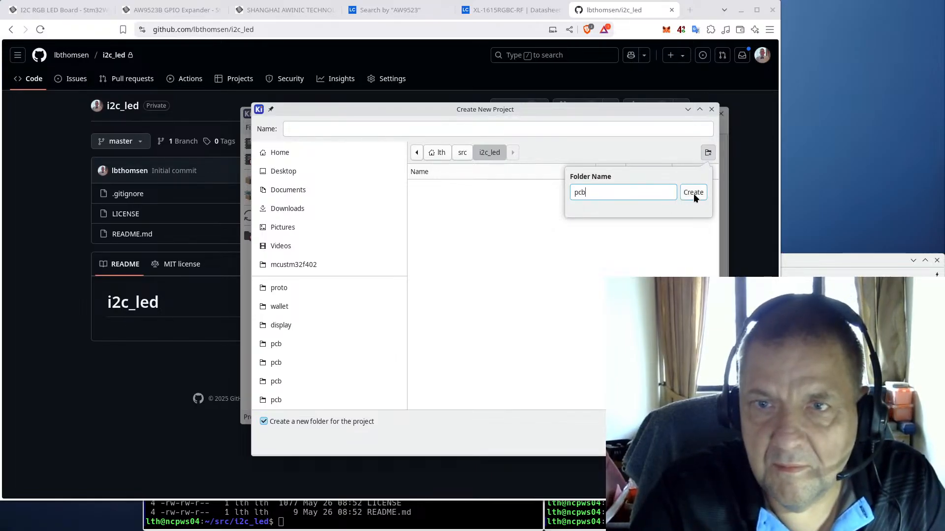
click(693, 194)
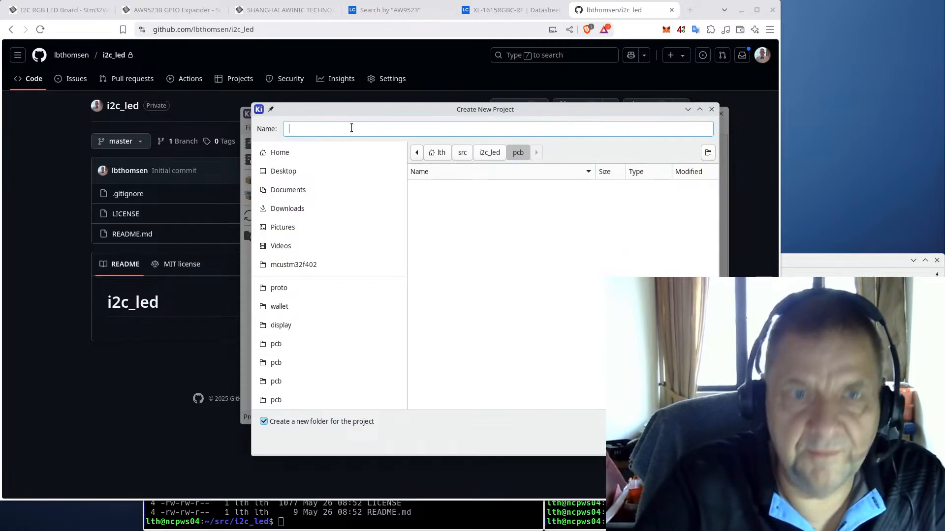
text(i2c_led)
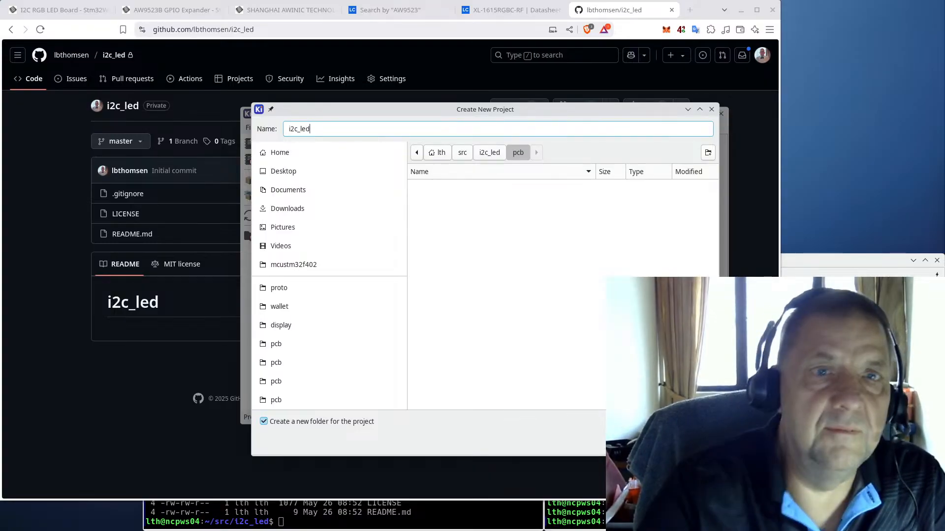
click(264, 421)
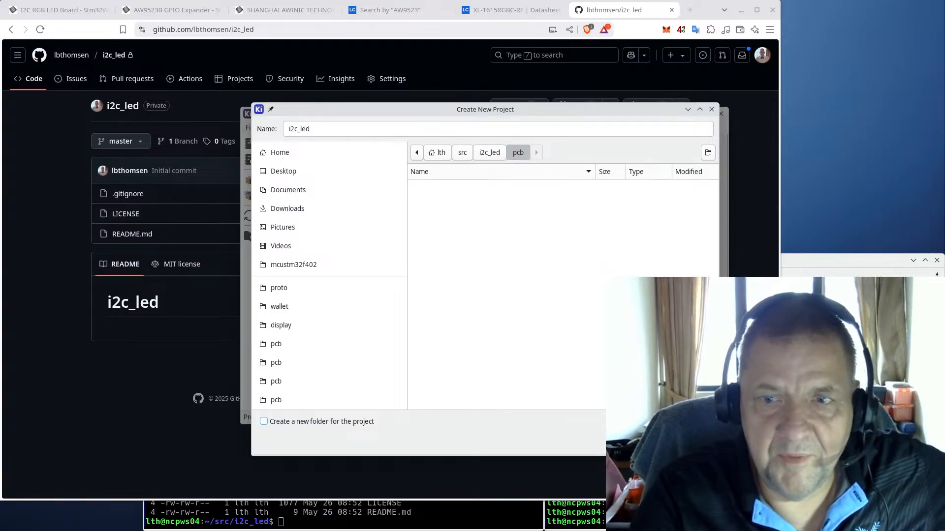
Step: Create the i2c_led project, then open and close its empty schematic
key(Return)
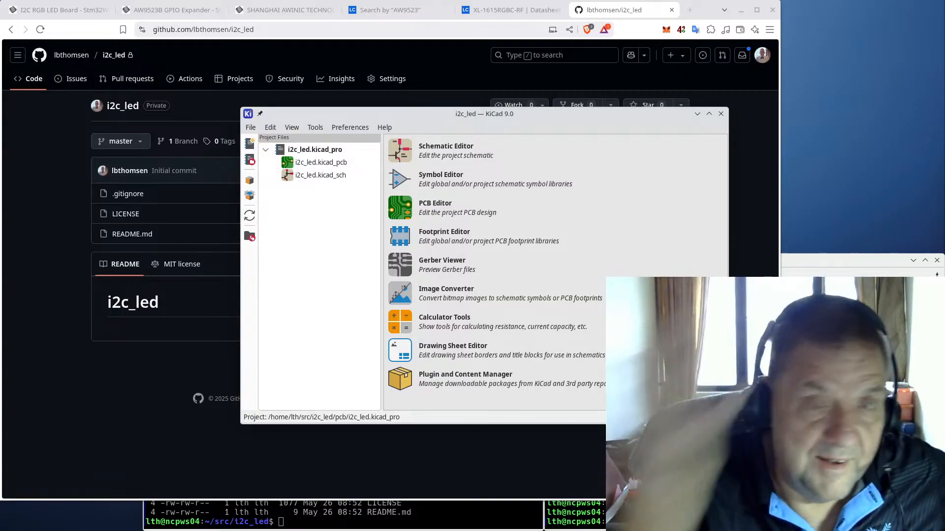
click(400, 150)
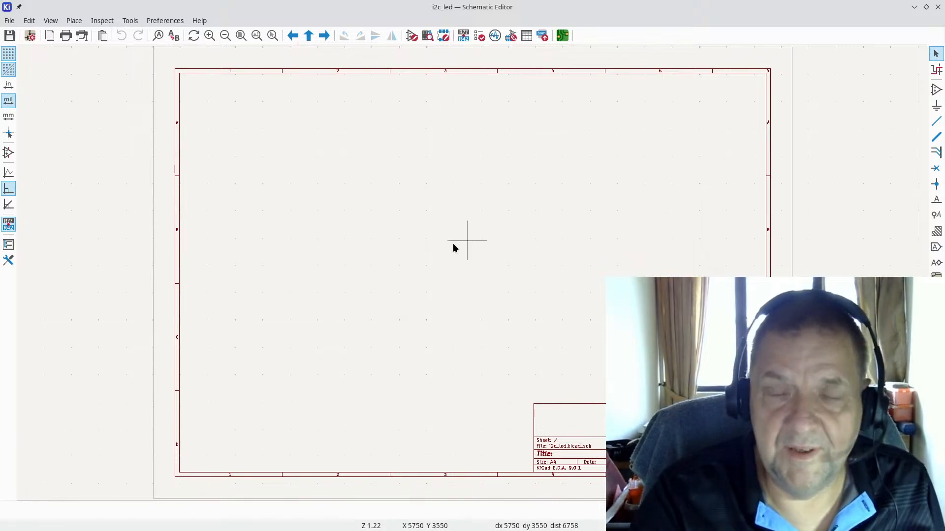
click(937, 8)
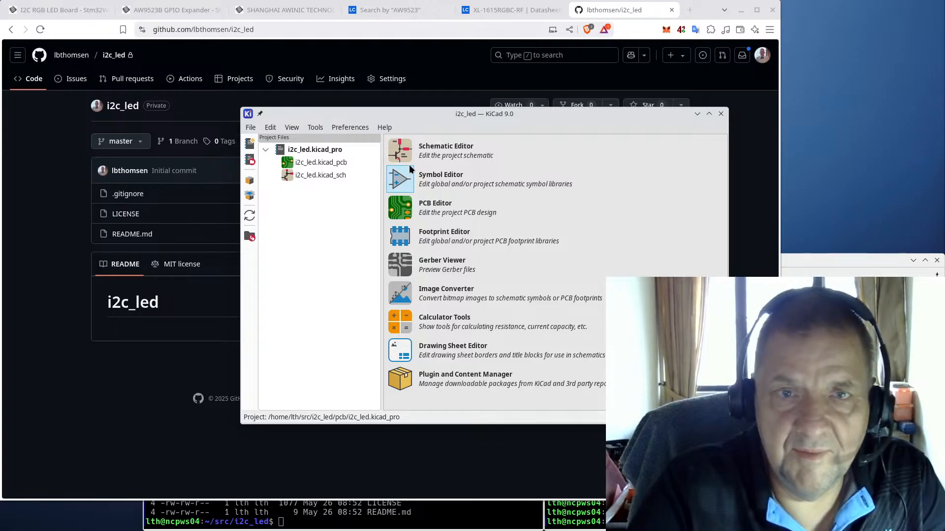
Step: Check the Project Specific Libraries list in Manage Symbol Libraries, then close it
click(350, 127)
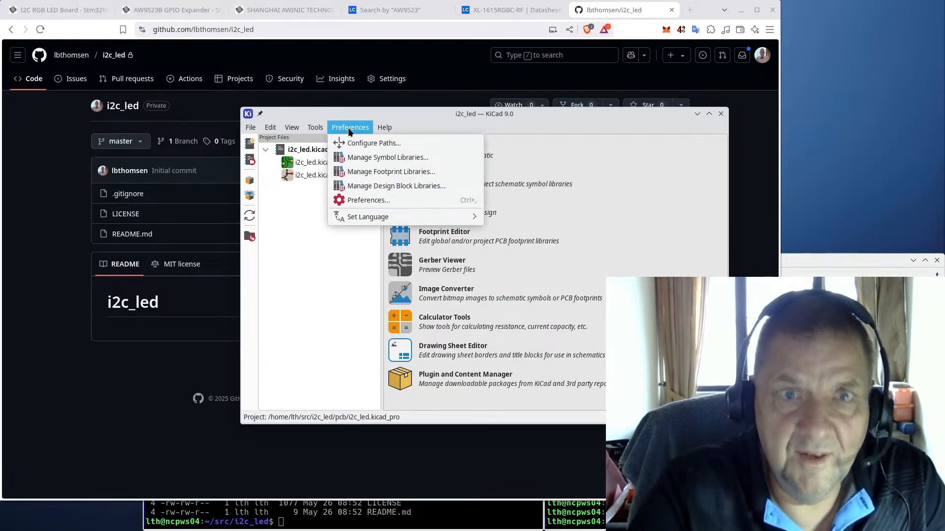
click(359, 157)
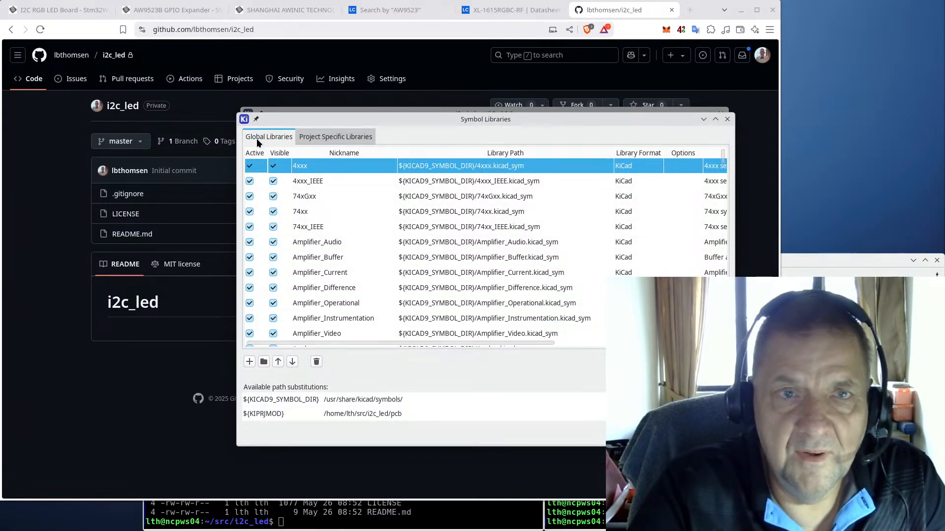
click(329, 137)
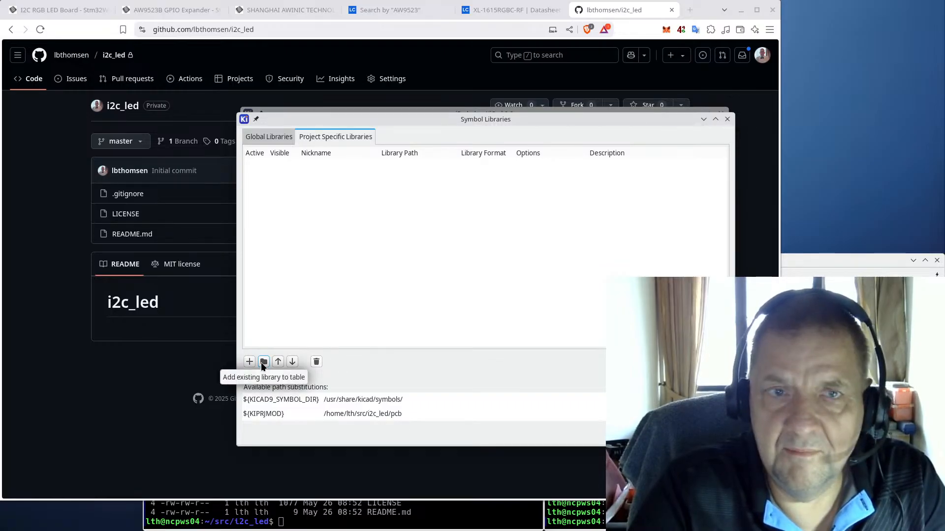
key(Escape)
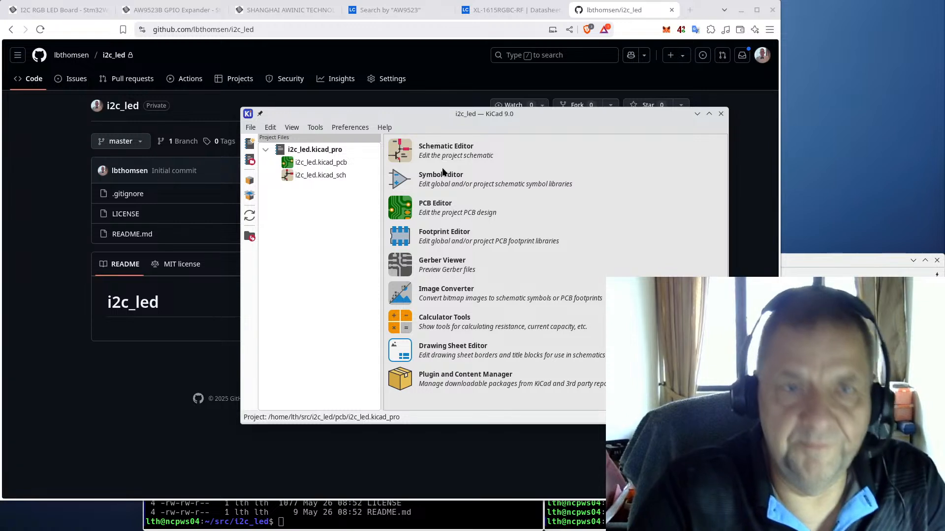
Step: In the maximized Symbol Editor, create the project symbol library i2c_led.kicad_sym
click(398, 155)
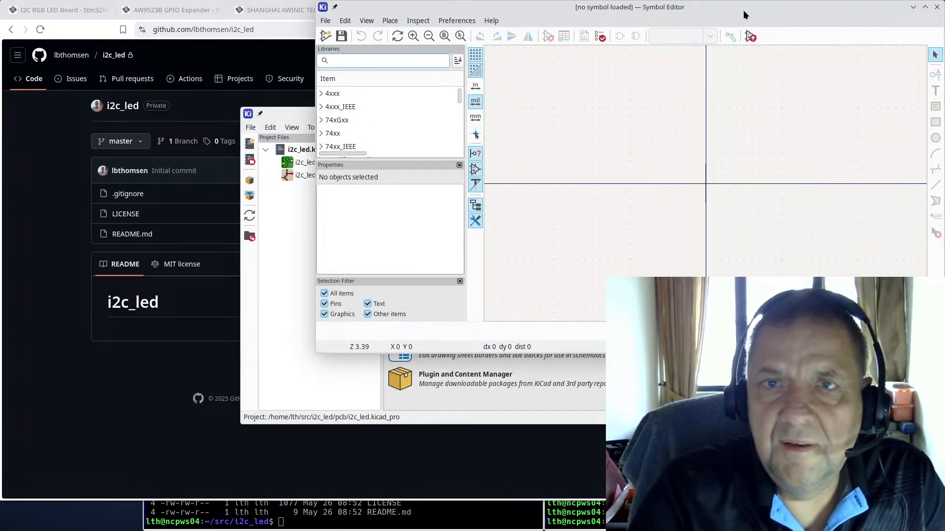
click(930, 8)
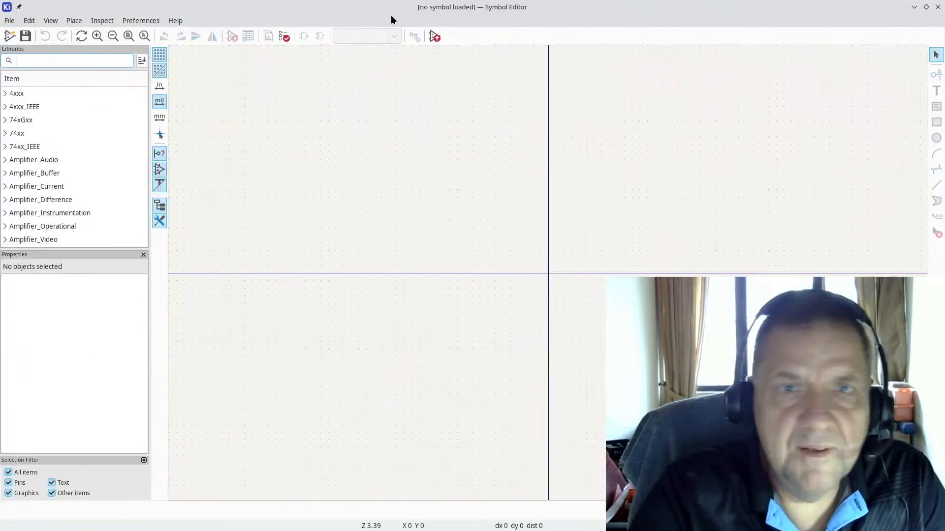
click(7, 22)
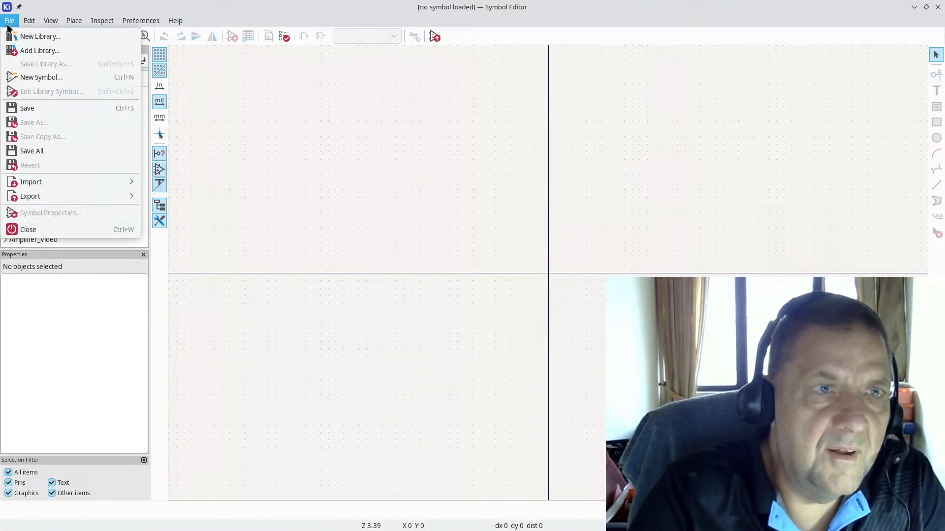
click(33, 36)
click(418, 270)
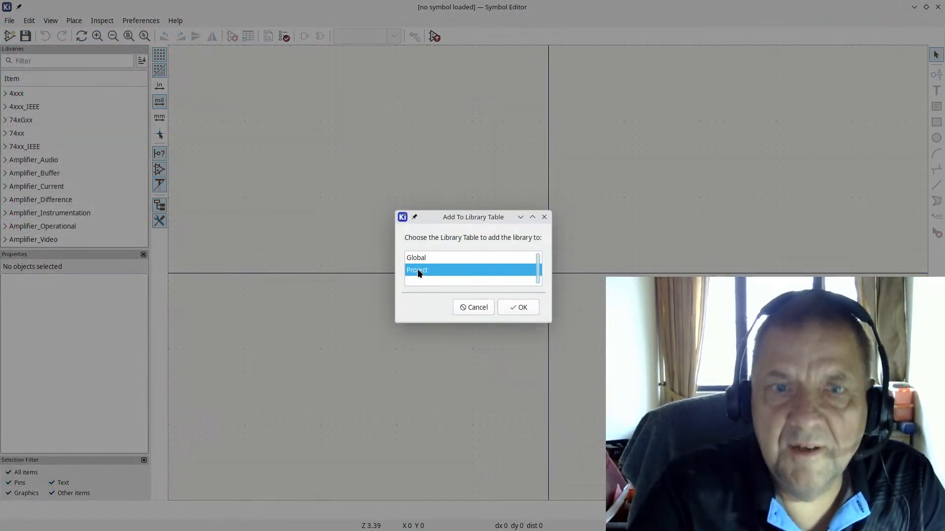
click(521, 307)
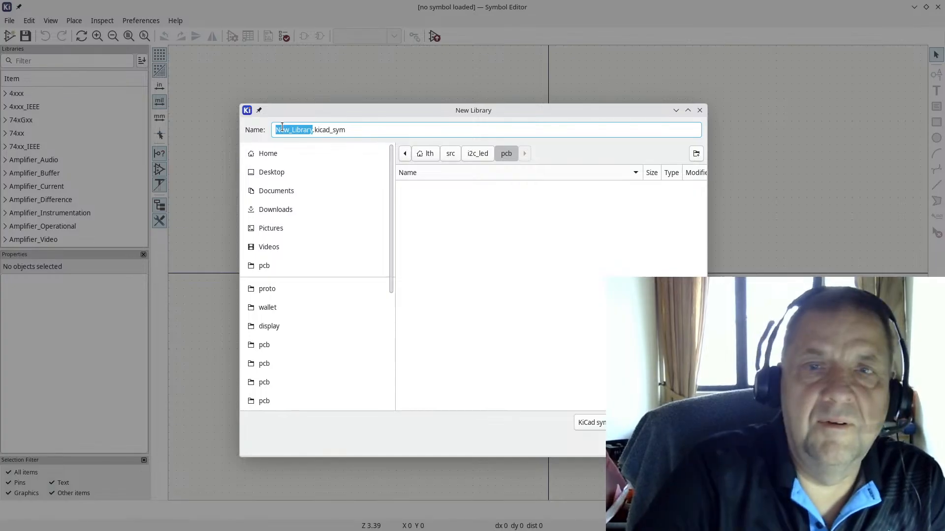
text(i2)
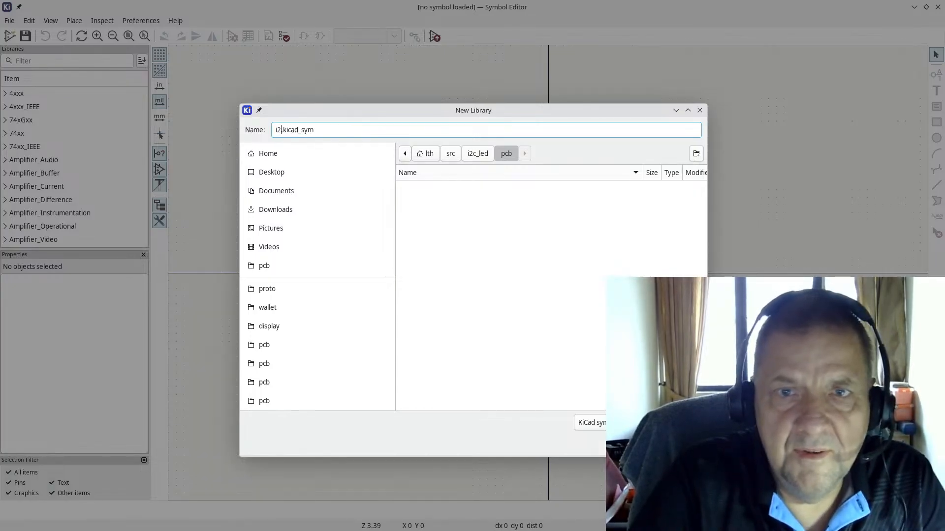
text(c_led)
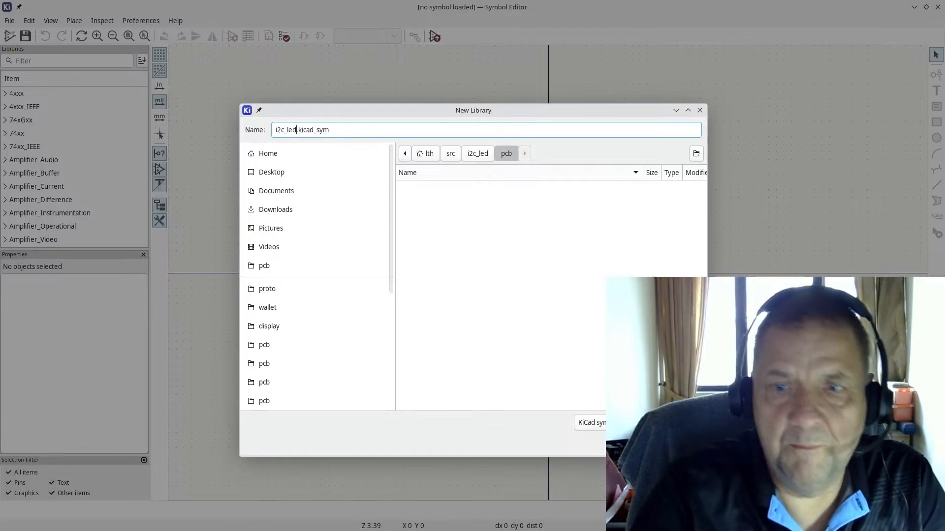
key(Return)
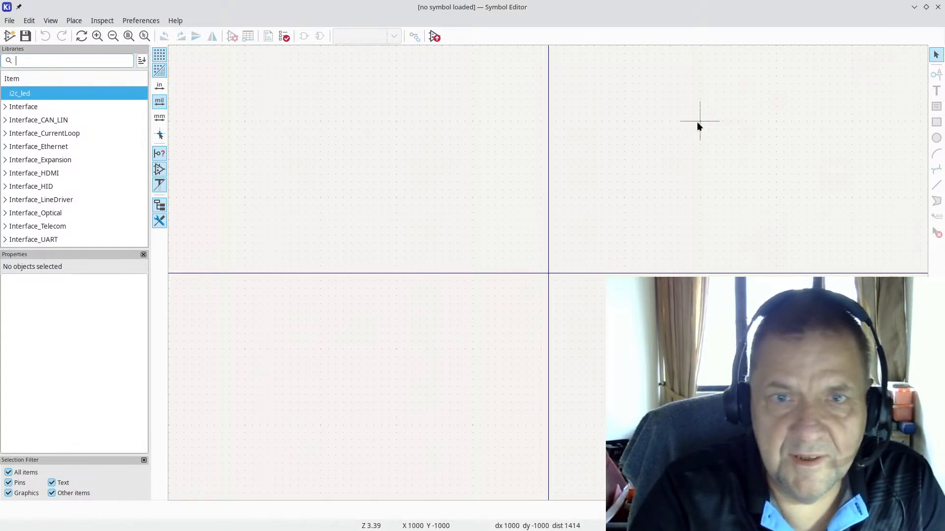
key(alt+Tab)
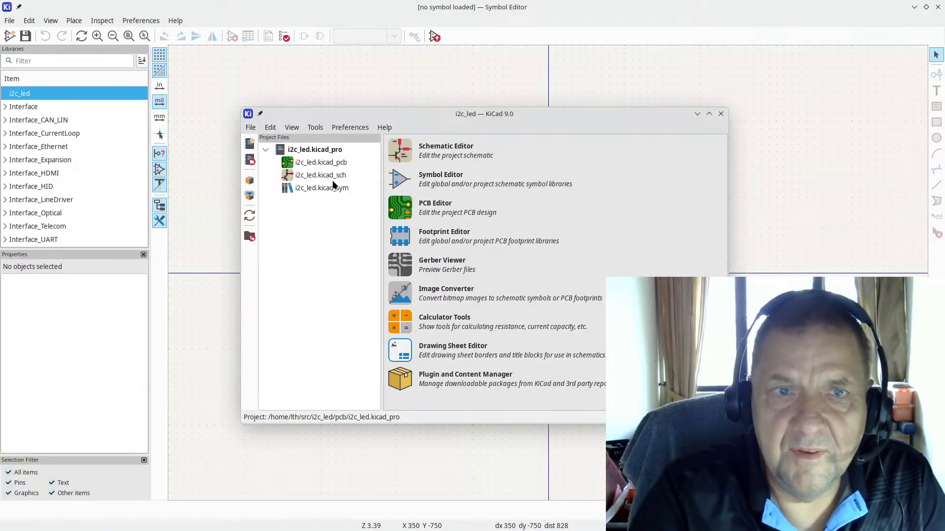
Step: In the Footprint Editor, create the project footprint library i2c_led.pretty, then return to the project
click(400, 240)
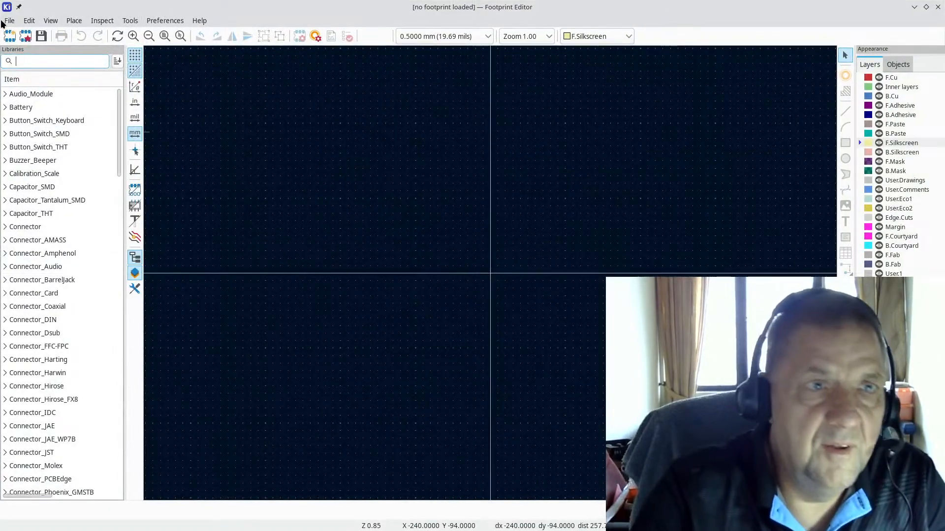
click(6, 21)
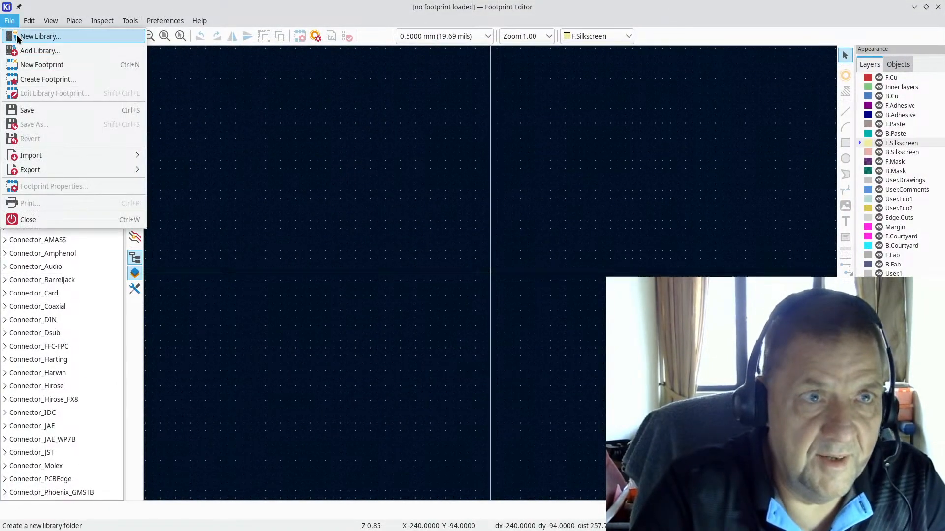
click(39, 37)
double_click(440, 270)
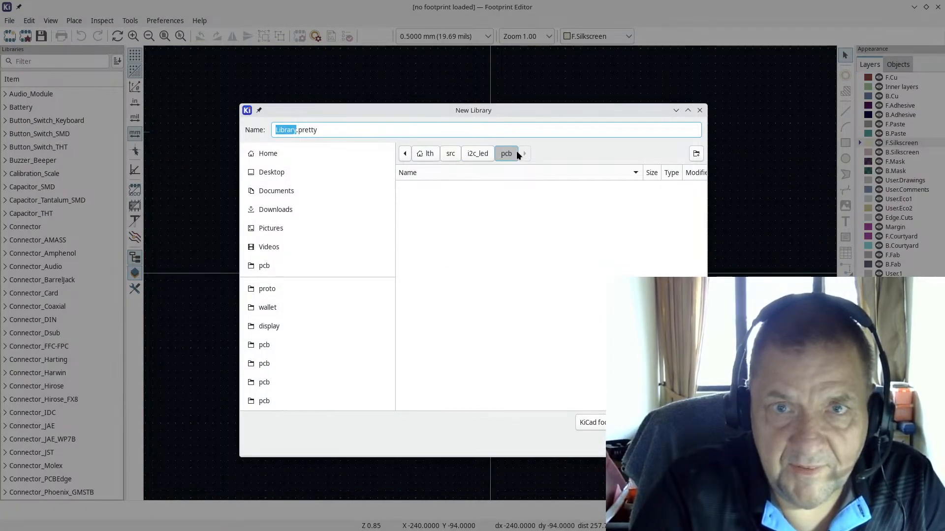
text(i2c_led)
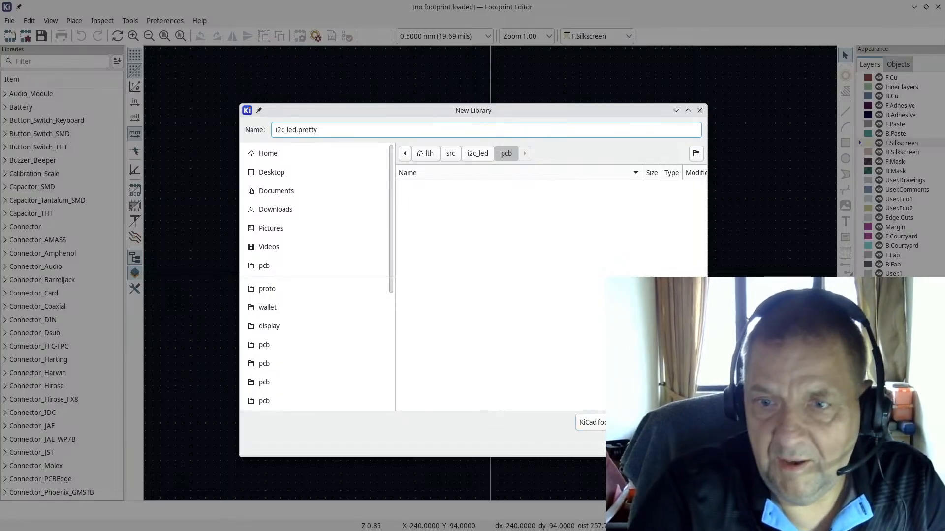
key(Return)
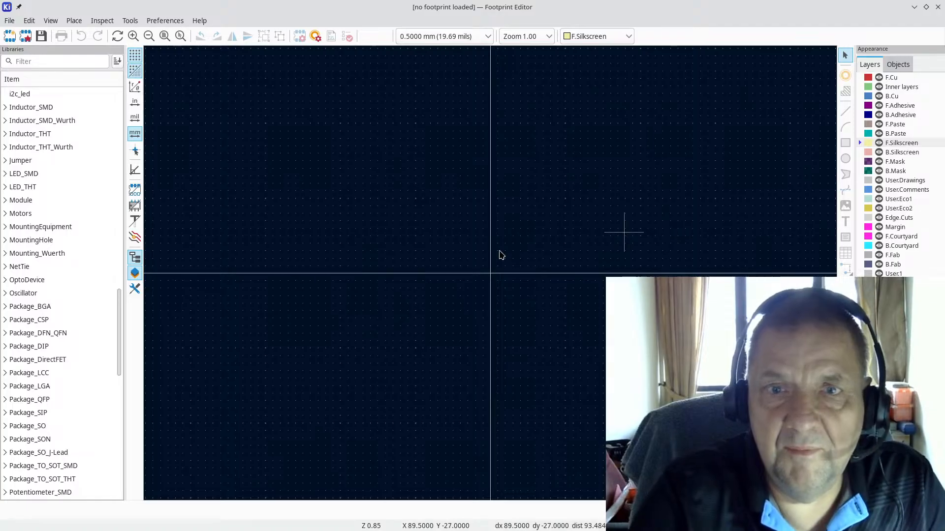
key(alt+Tab)
key(alt+Tab)
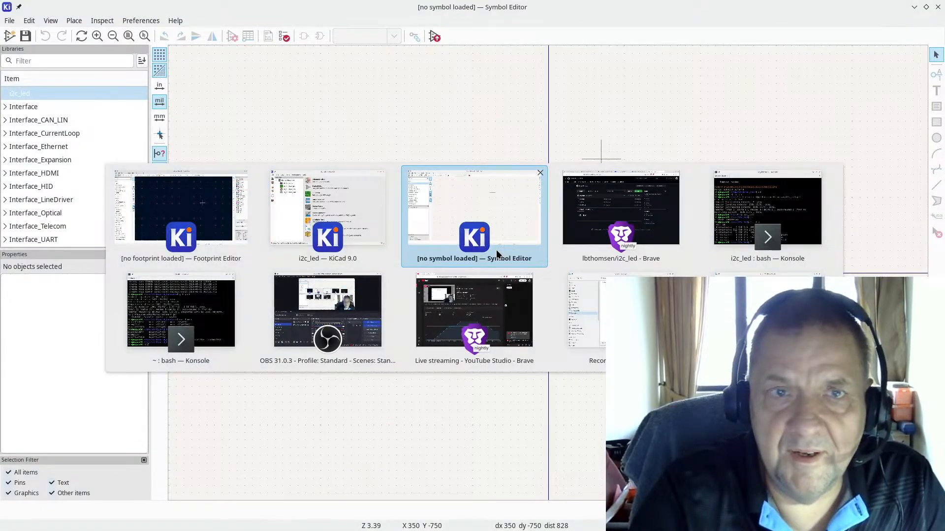
key(alt+Tab)
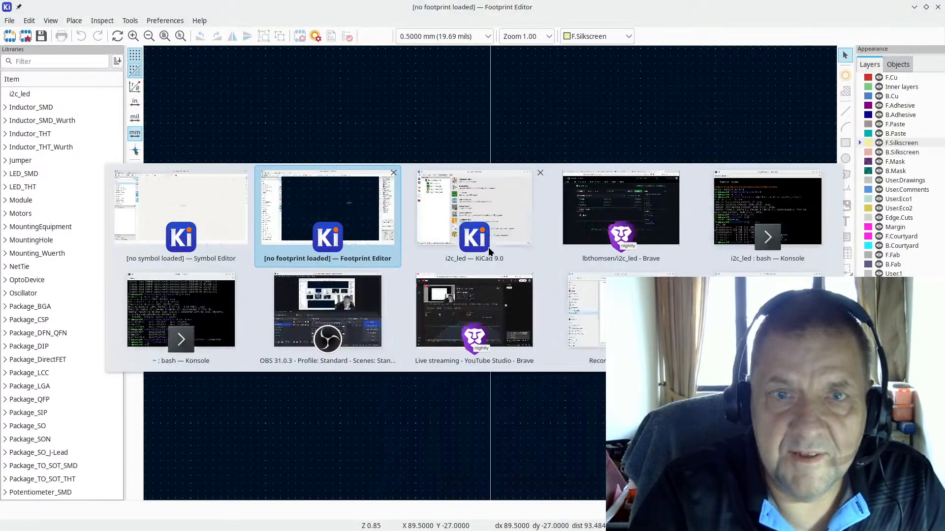
key(alt+Tab)
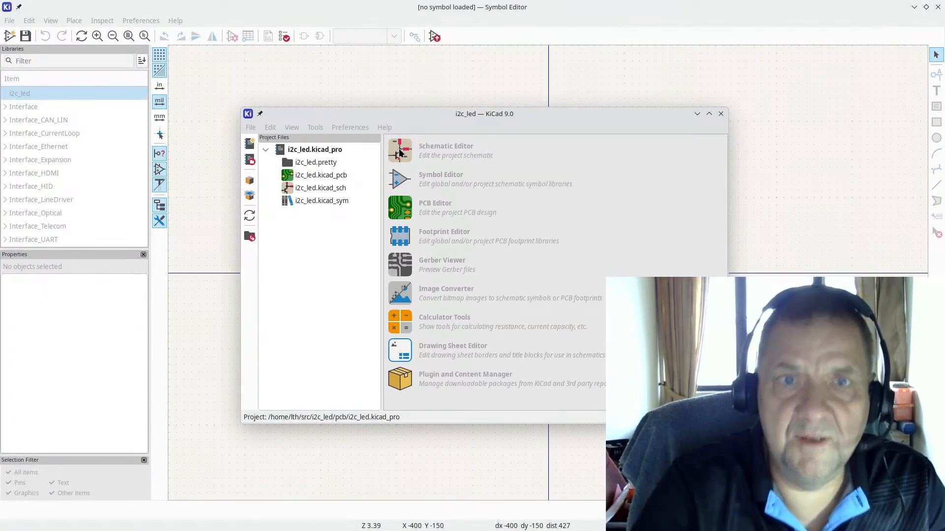
Step: Open the i2c_led schematic's Schematic Setup at the Text Variables page
click(400, 153)
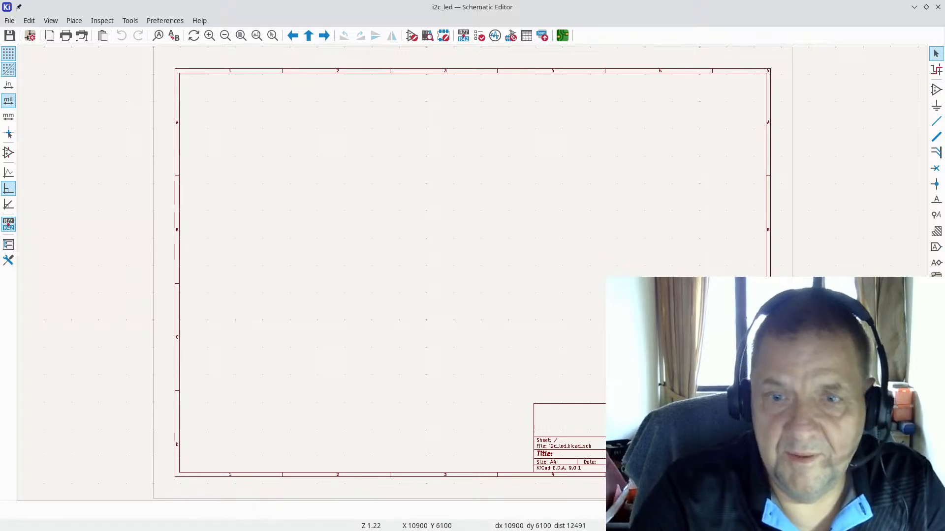
click(8, 21)
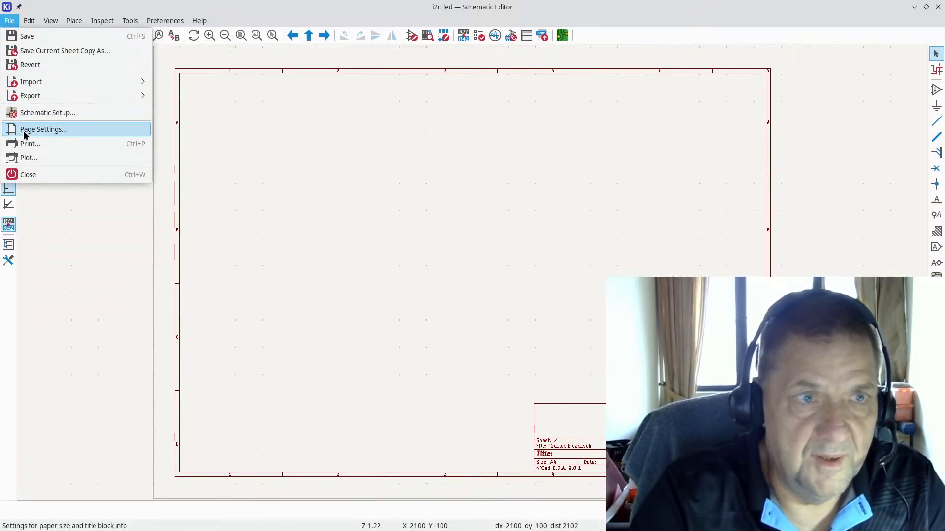
click(53, 116)
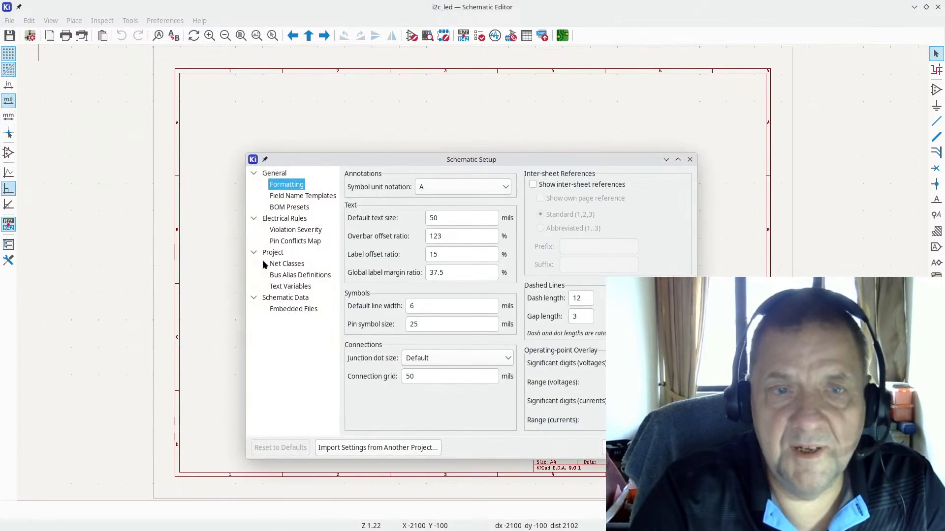
click(281, 287)
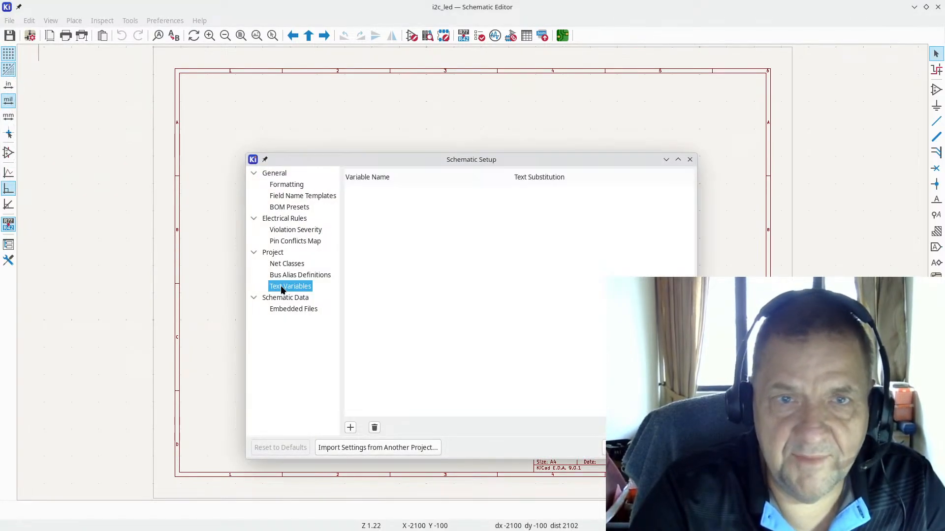
Step: Add text variables TITLE = I2C LED and REVISION = a
click(351, 427)
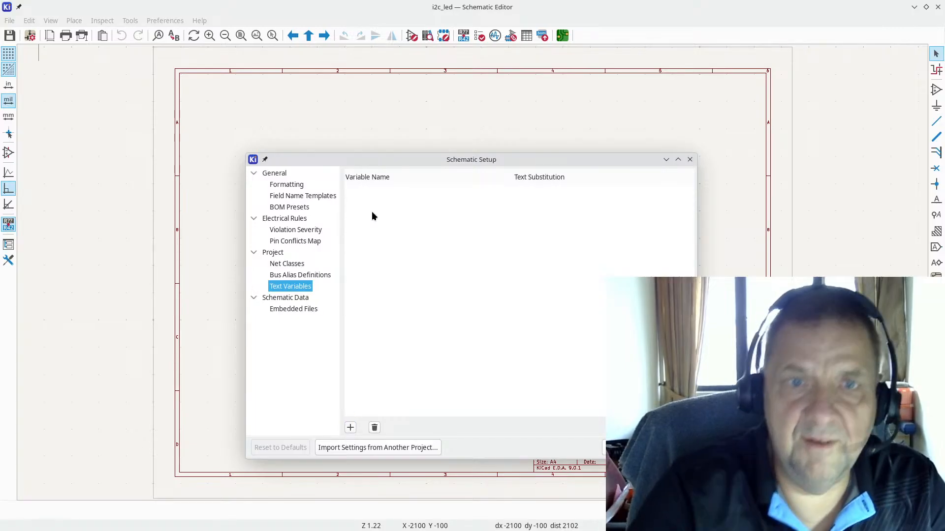
text(TITLE)
key(Tab)
text(I2C)
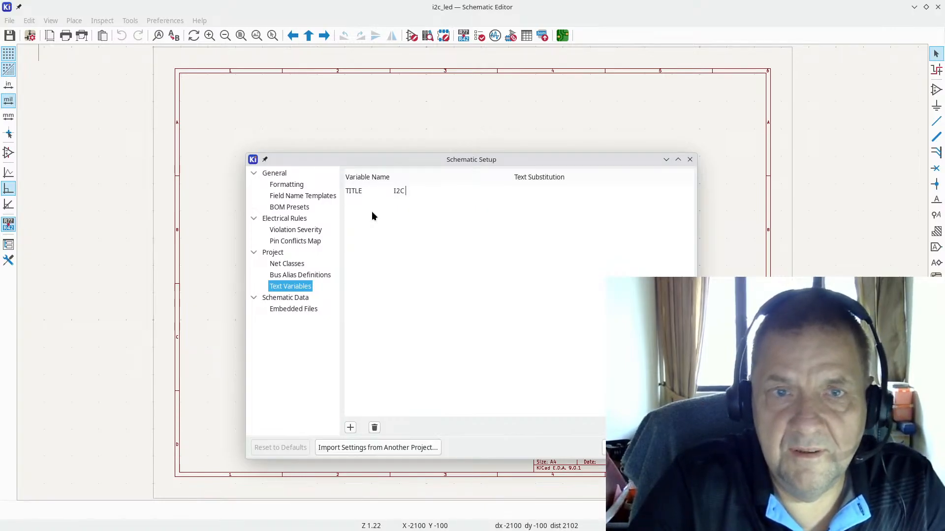
text( LED)
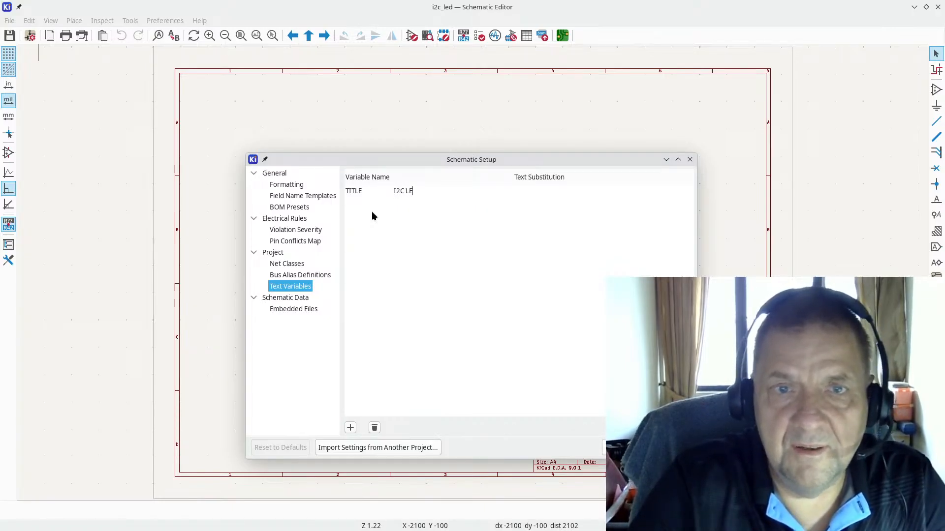
click(351, 428)
text(REVISION)
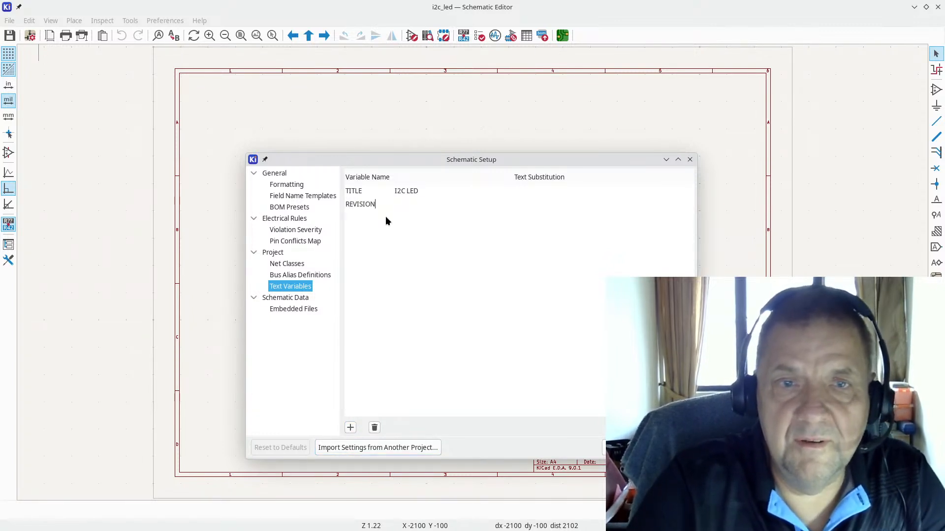
key(Tab)
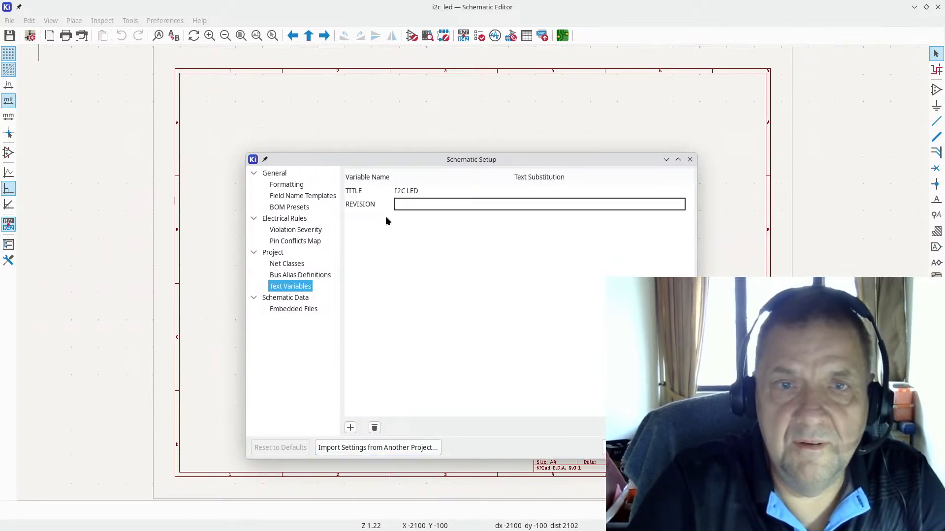
text(a)
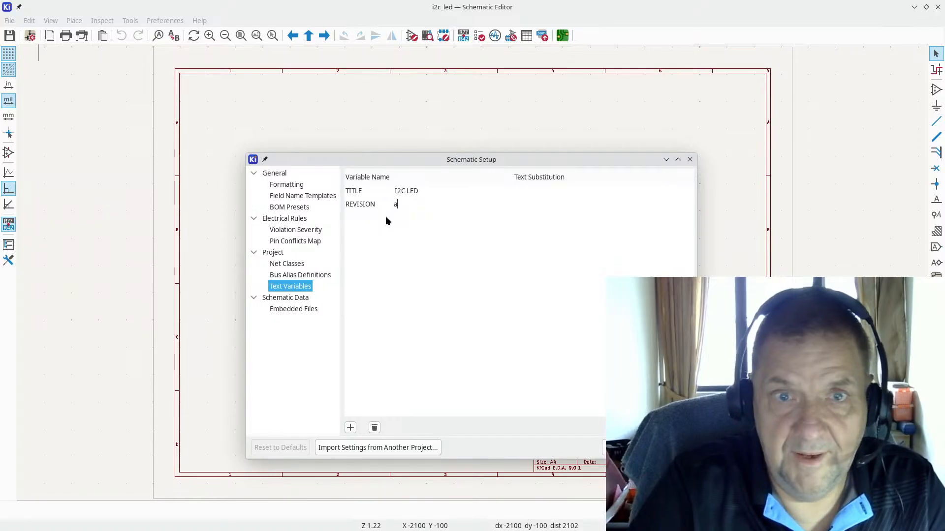
Step: Add AUTHOR and AUTHOR_EMAIL variables with the author's name and e-mail, then confirm
click(350, 428)
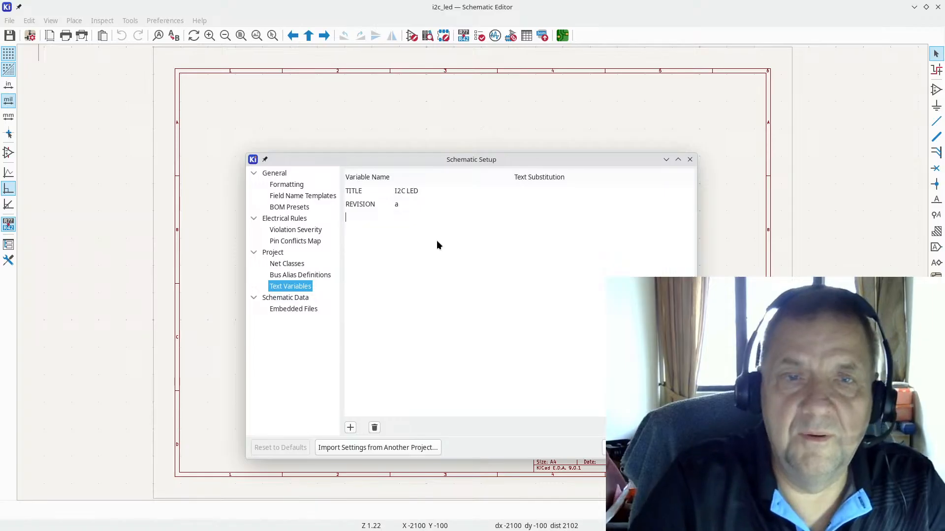
text(AUTHOR)
key(Tab)
text(Lar)
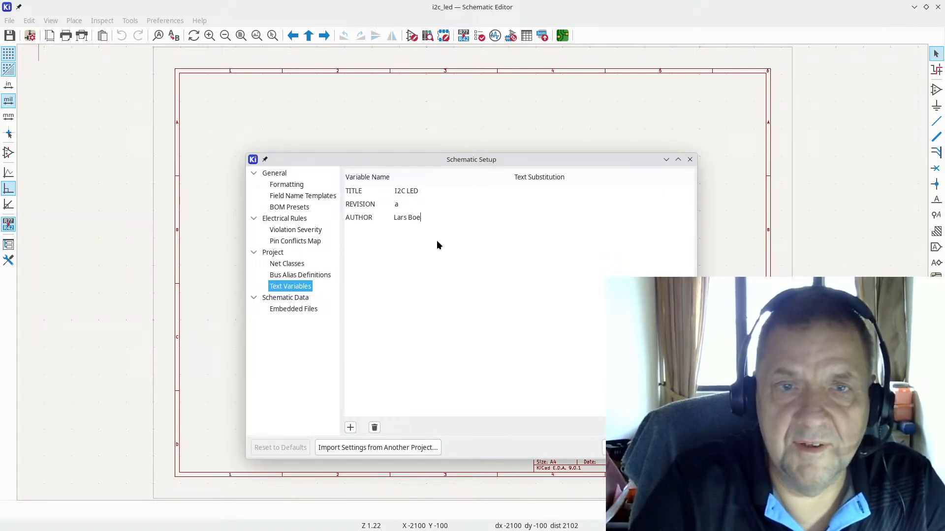
text(s Boegild Thomsen)
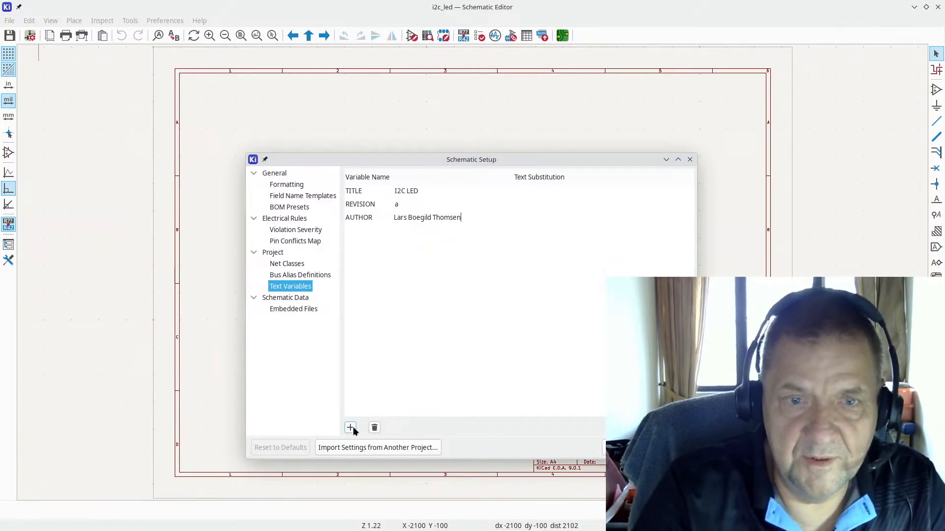
click(350, 428)
text(AUTH)
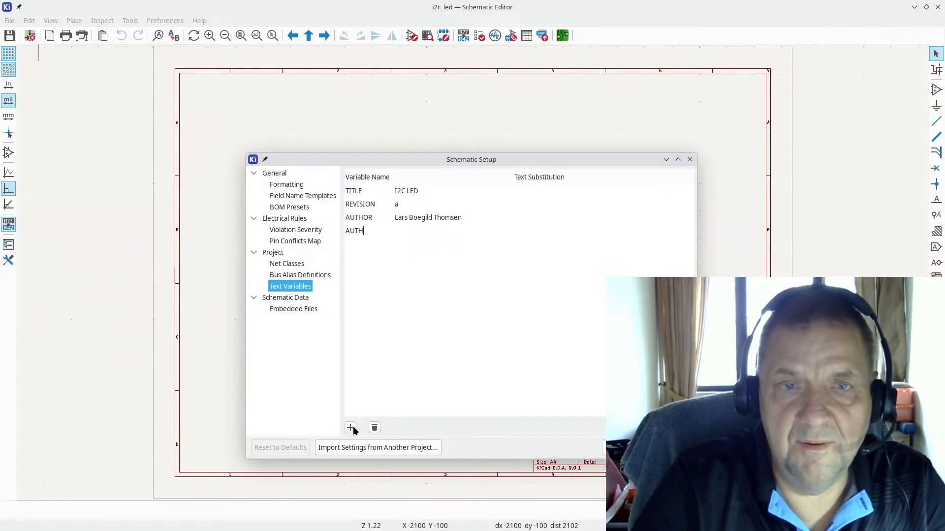
text(OR_EMAIL)
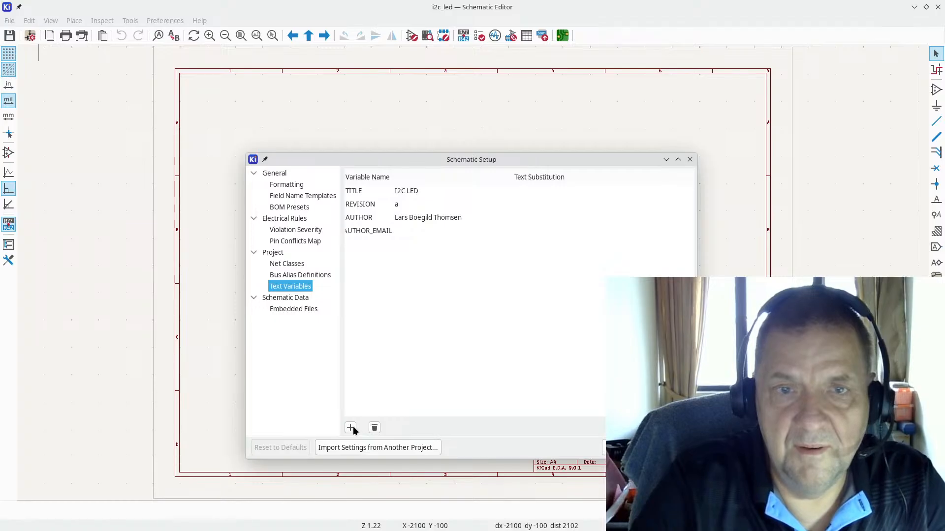
key(Tab)
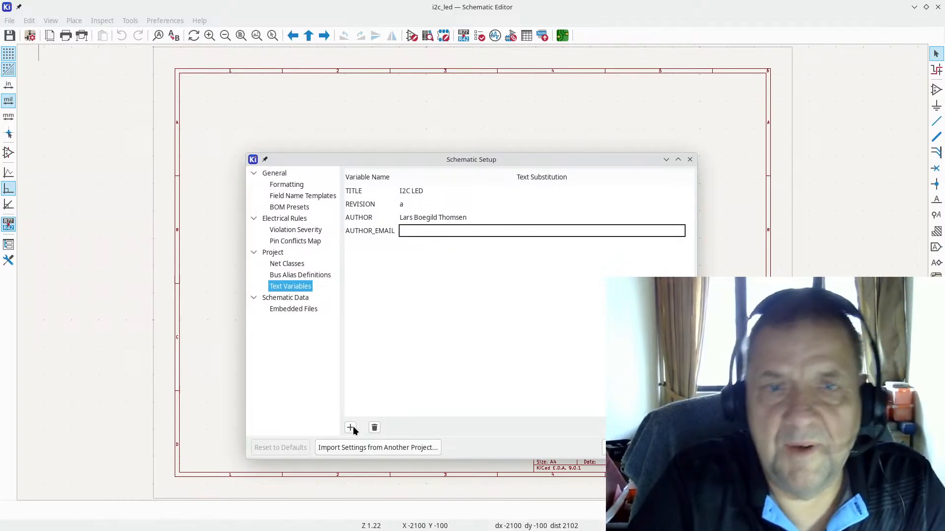
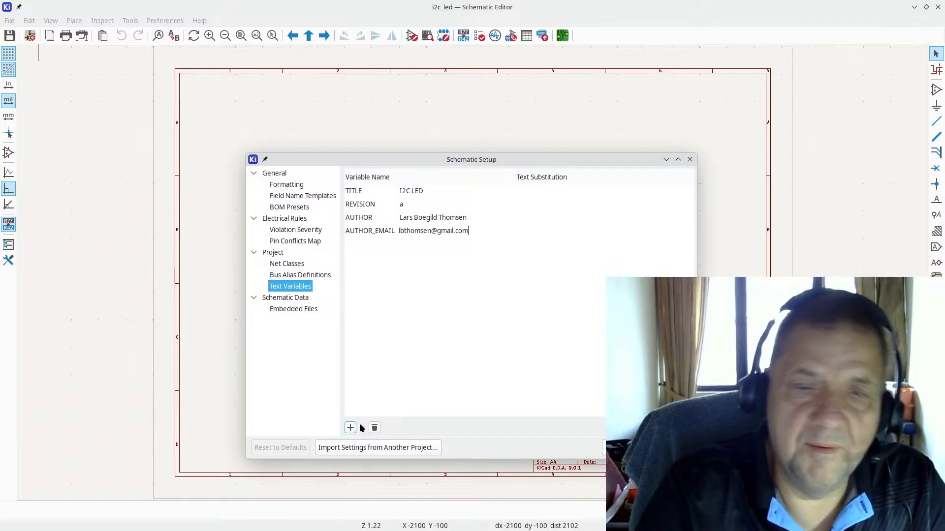
key(Return)
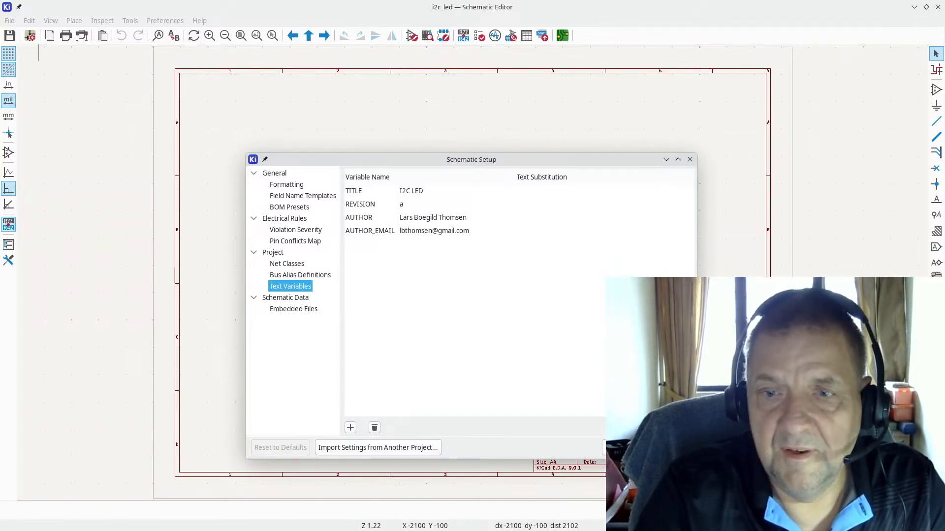
click(670, 448)
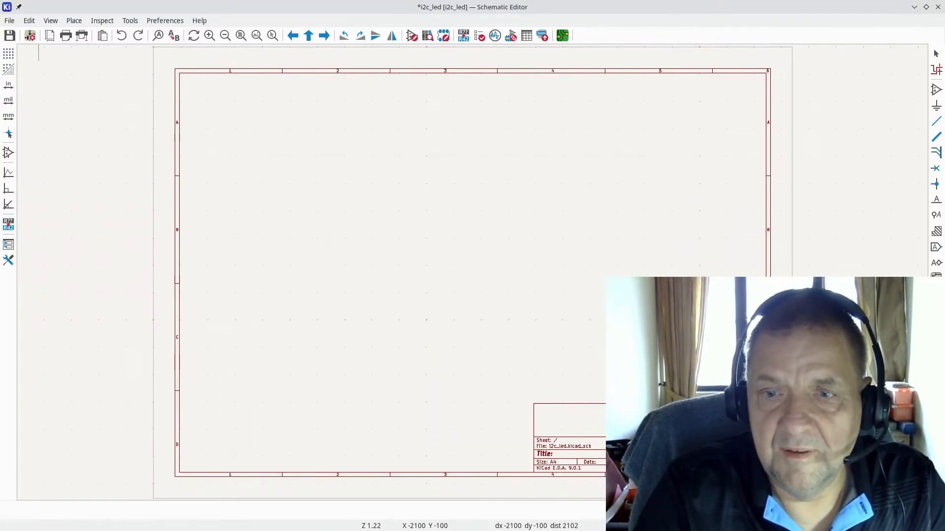
Step: Fill Page Settings Revision, Title and Comment fields with ${REVISION}, ${TITLE}, ${AUTHOR}, ${AUTHOR_EMAIL}
click(7, 21)
click(40, 129)
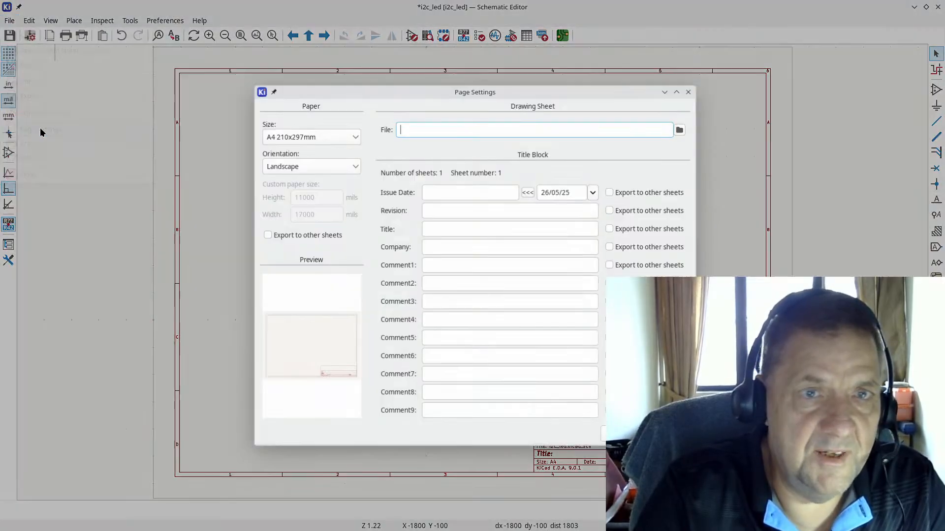
click(452, 212)
text($)
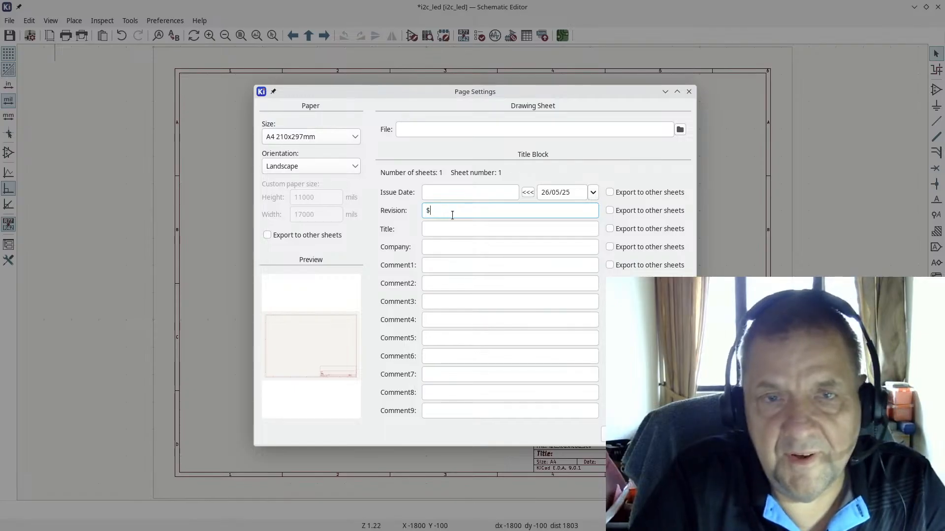
text({REVISION)
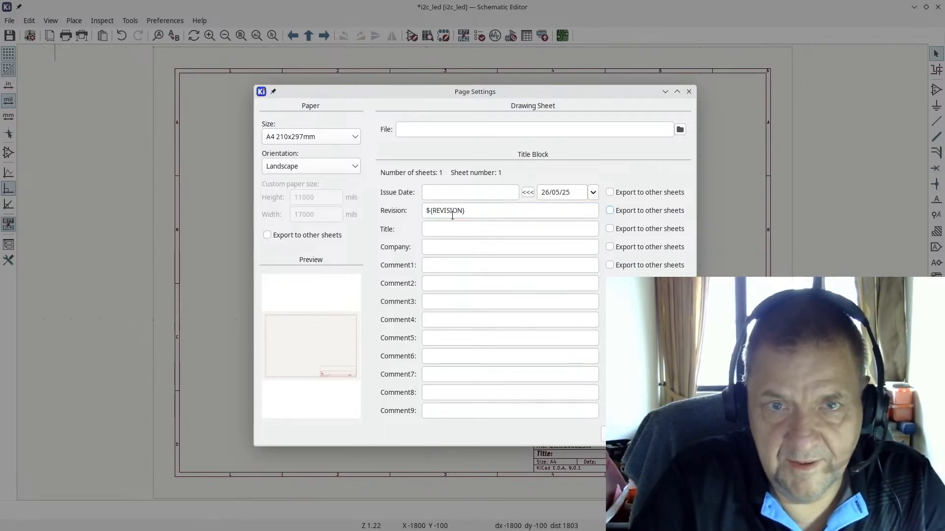
click(445, 232)
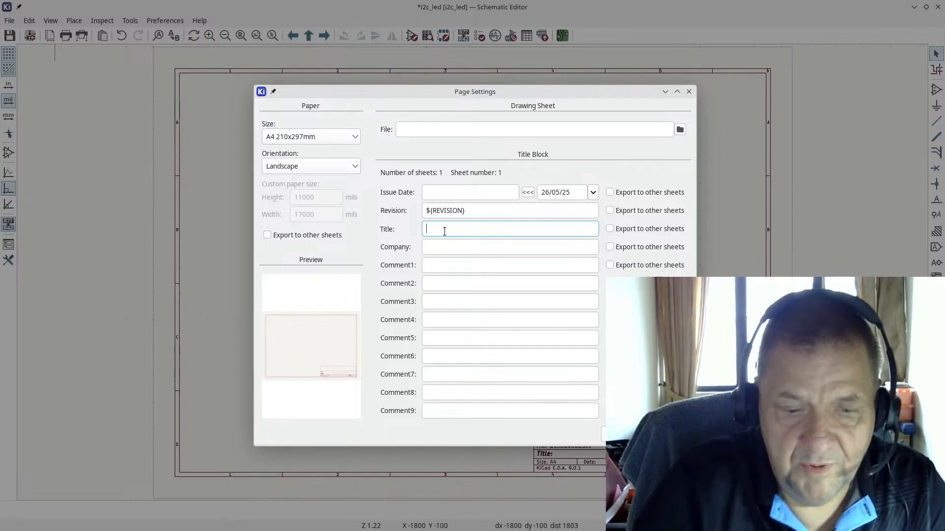
text(${TITLE)
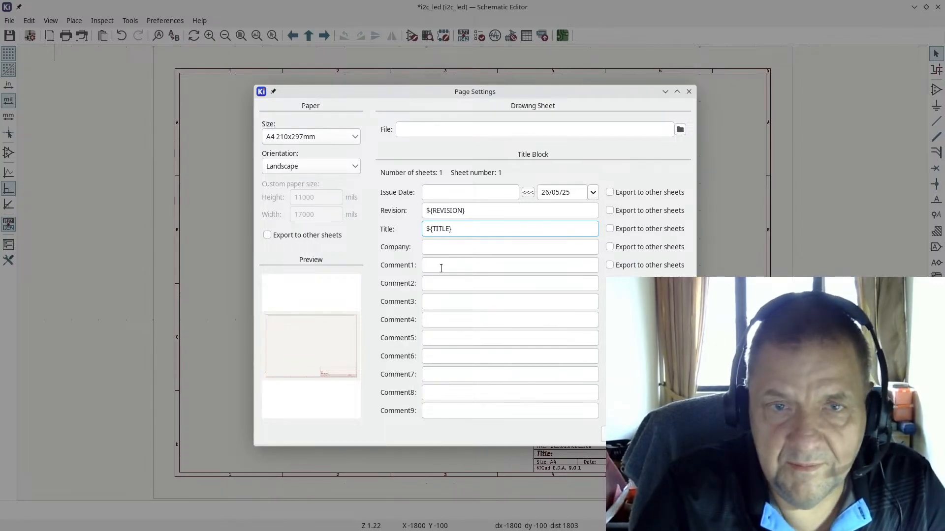
click(441, 268)
text(${AUTHOR)
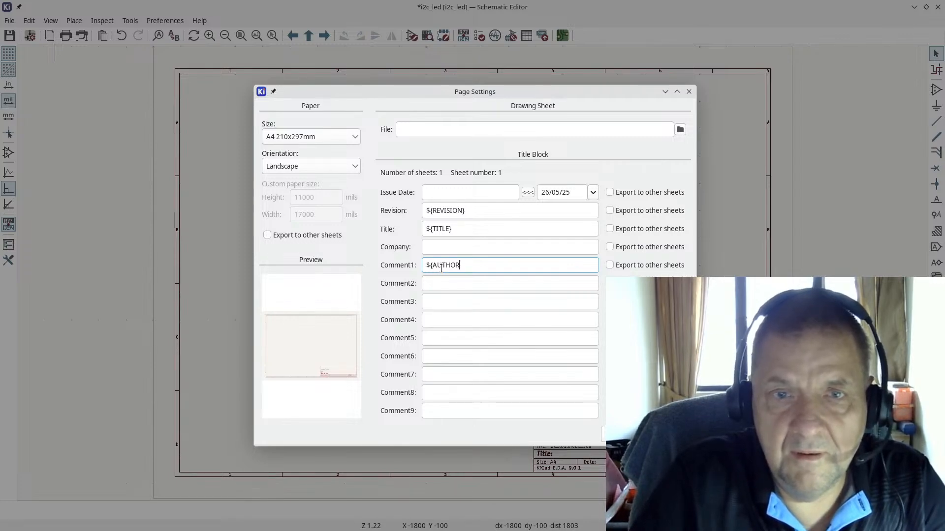
key(Tab)
key(Tab)
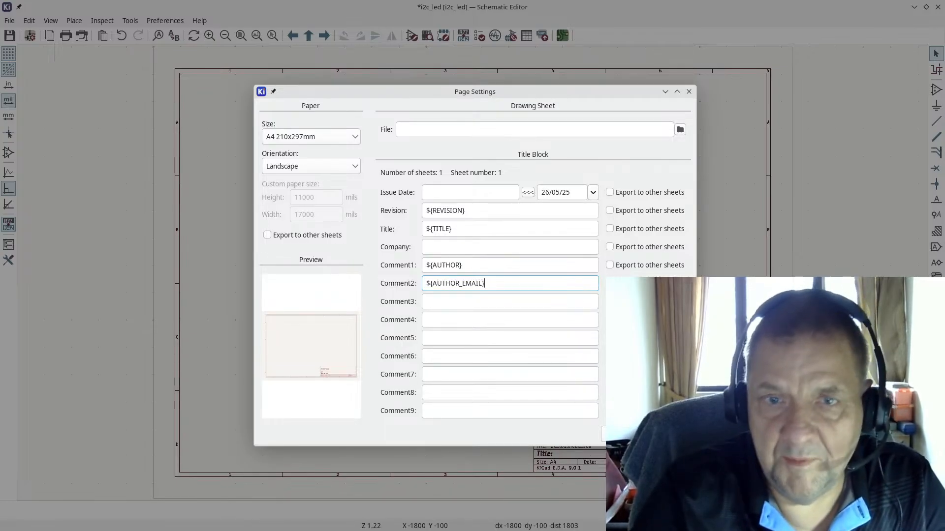
key(Return)
Step: Save i2c_led.kicad_sch with Ctrl+S and zoom out to the whole sheet
scroll(487, 253, up, 5)
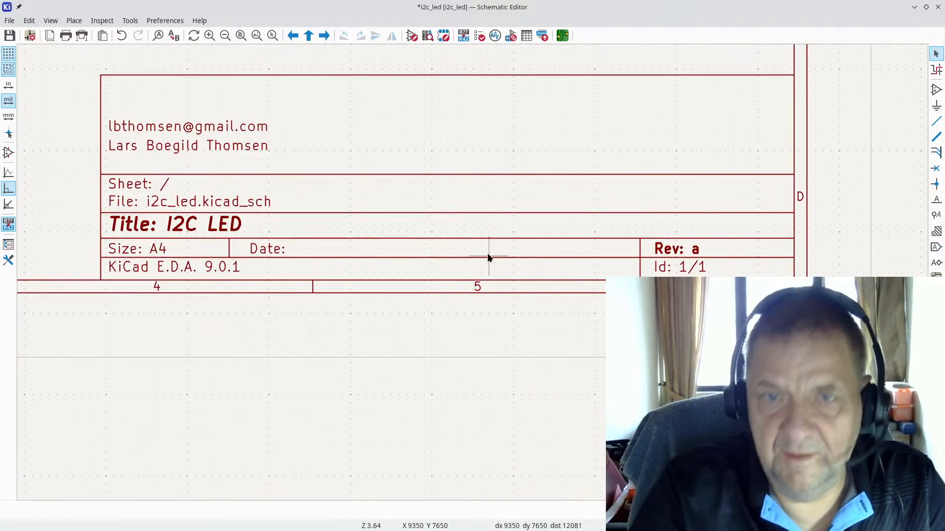
scroll(461, 212, down, 1)
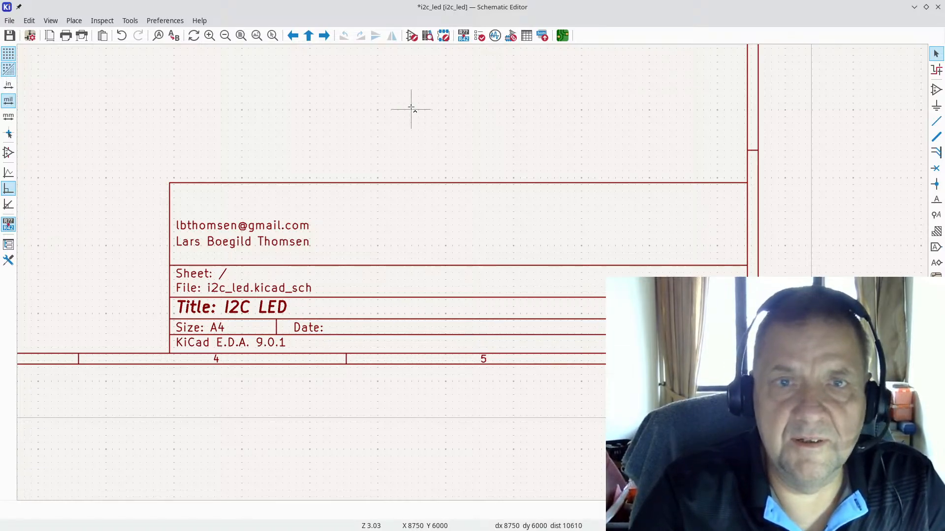
key(ctrl+s)
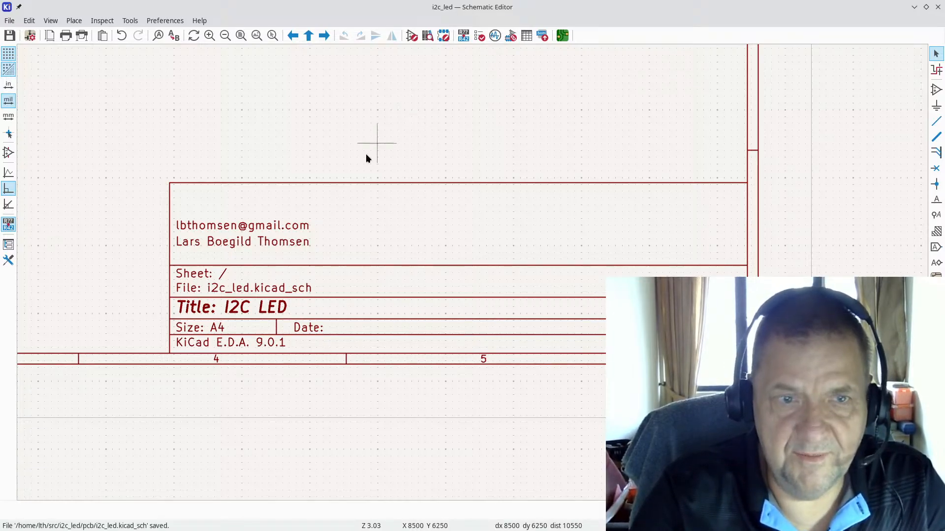
scroll(508, 275, down, 6)
scroll(471, 274, up, 2)
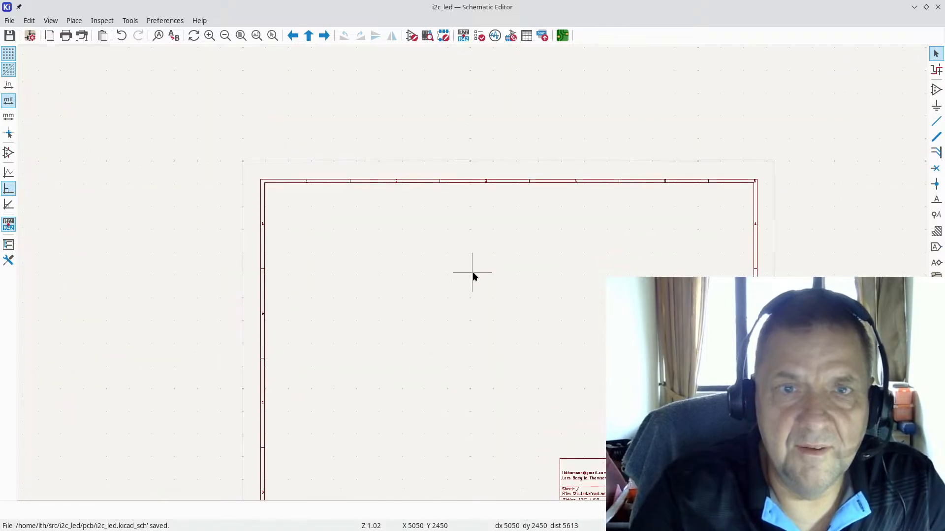
scroll(472, 278, down, 1)
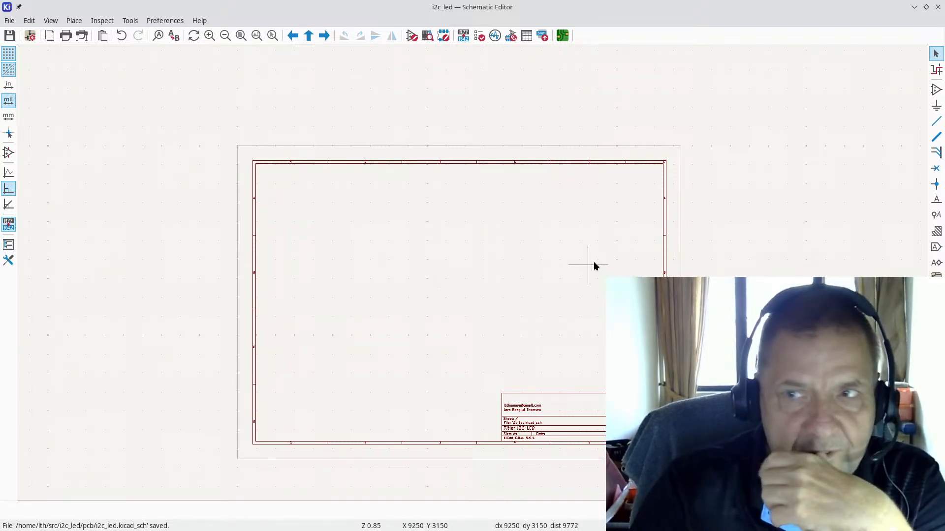
Step: Pick the Conn_01x05 connector from the Connector_Generic library for placement
click(936, 90)
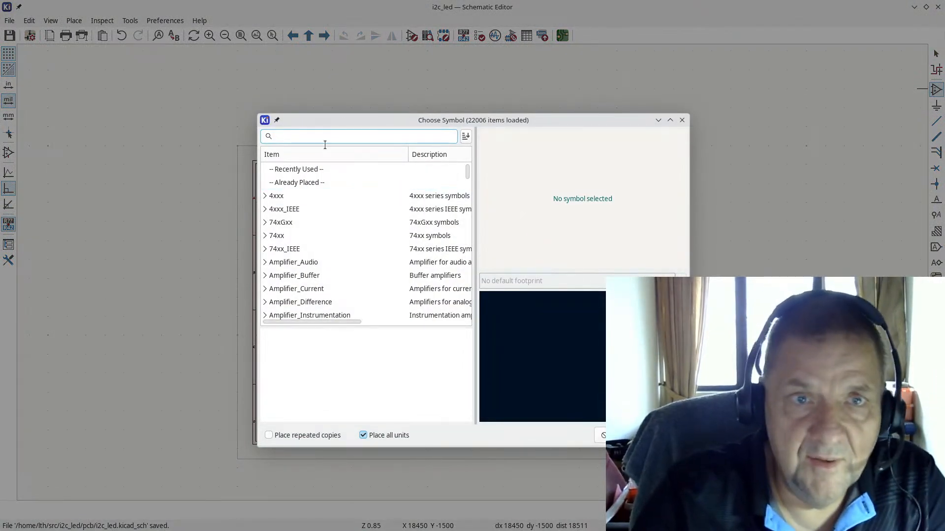
scroll(327, 208, down, 5)
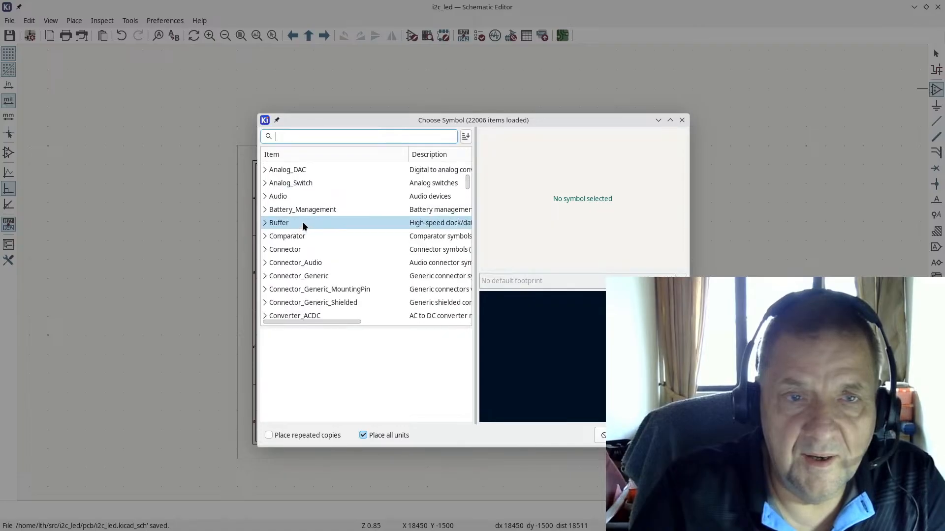
scroll(301, 224, down, 3)
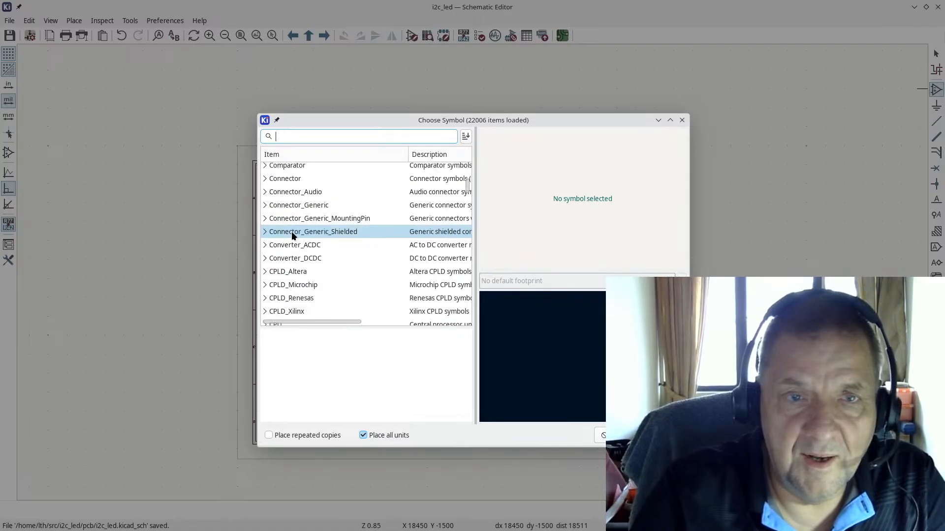
click(264, 206)
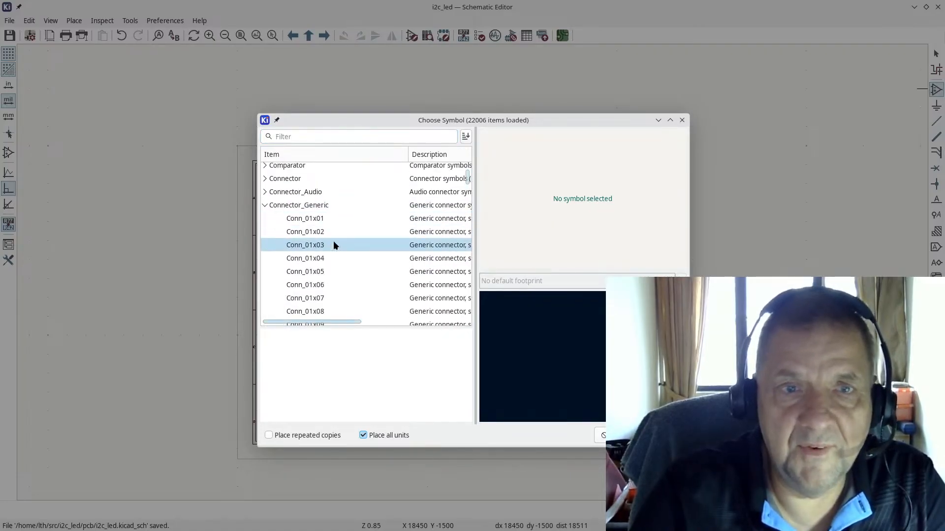
scroll(346, 273, down, 2)
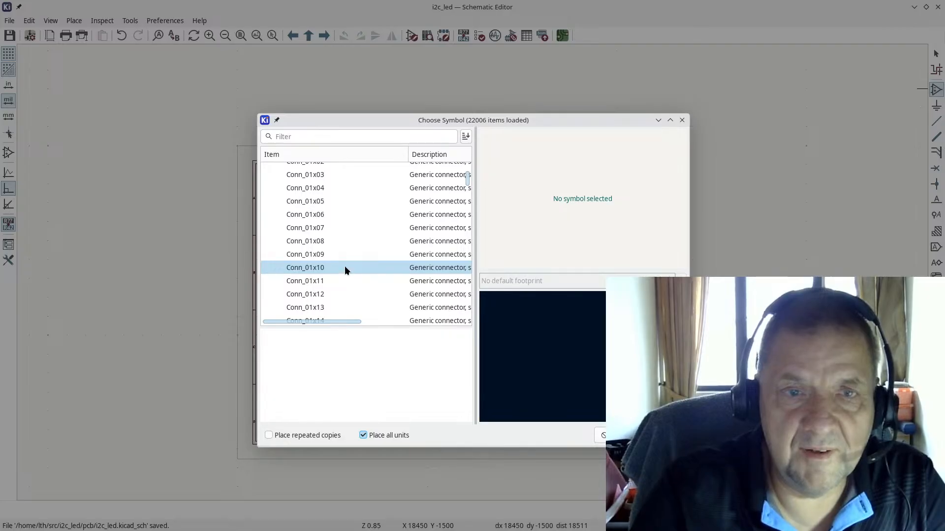
scroll(345, 266, up, 2)
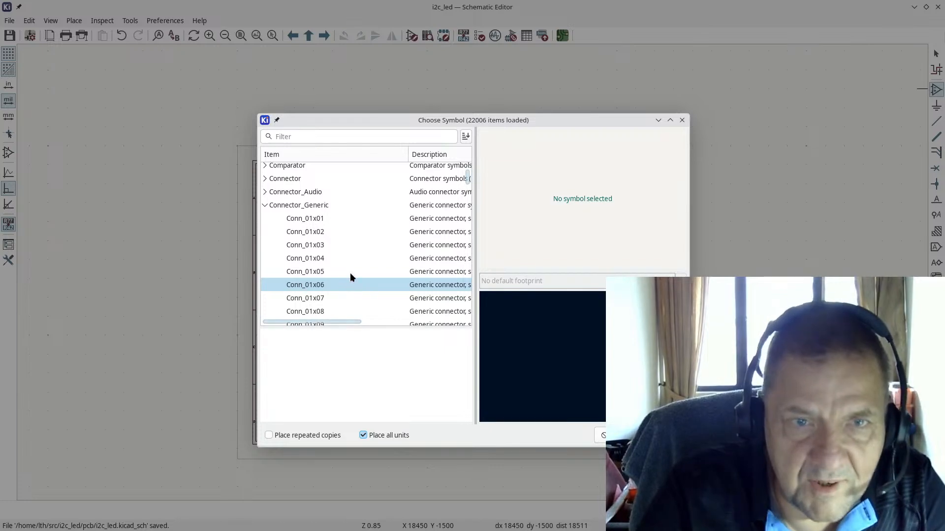
click(348, 273)
double_click(348, 273)
scroll(316, 300, up, 5)
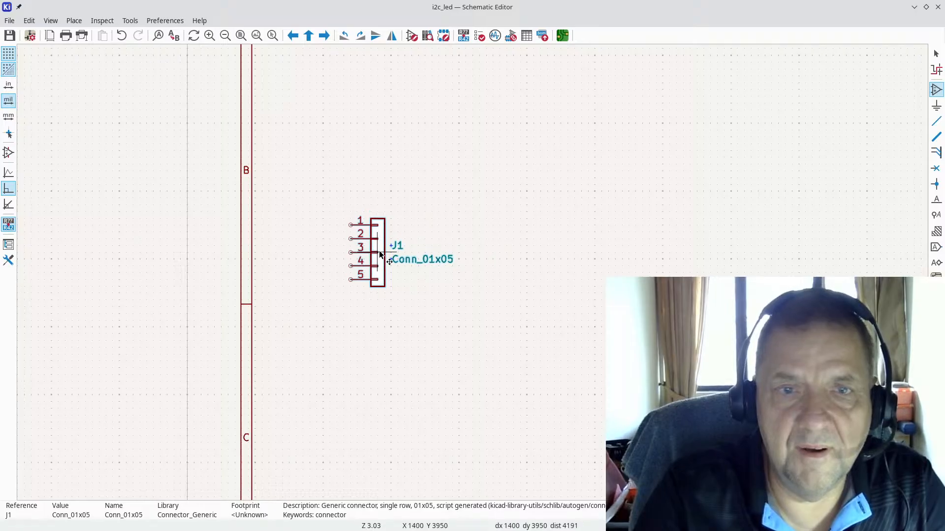
Step: Drop connector J1 onto the sheet beside row B and stop placing symbols
right_click(380, 253)
mouse_move(444, 286)
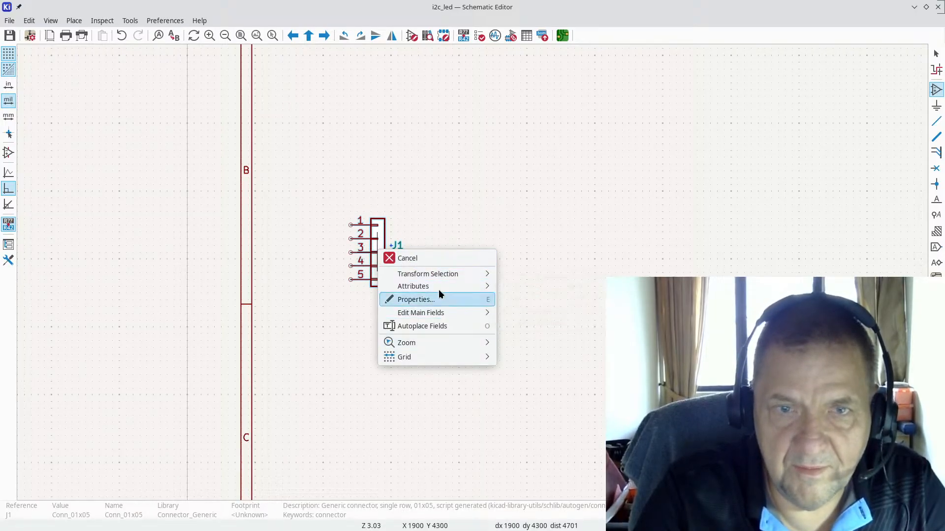
click(471, 239)
click(395, 253)
right_click(396, 253)
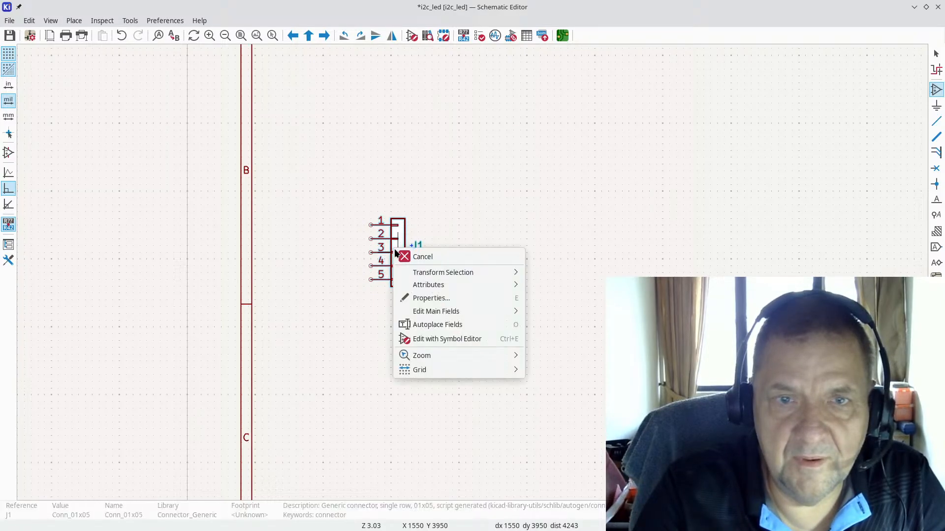
key(Escape)
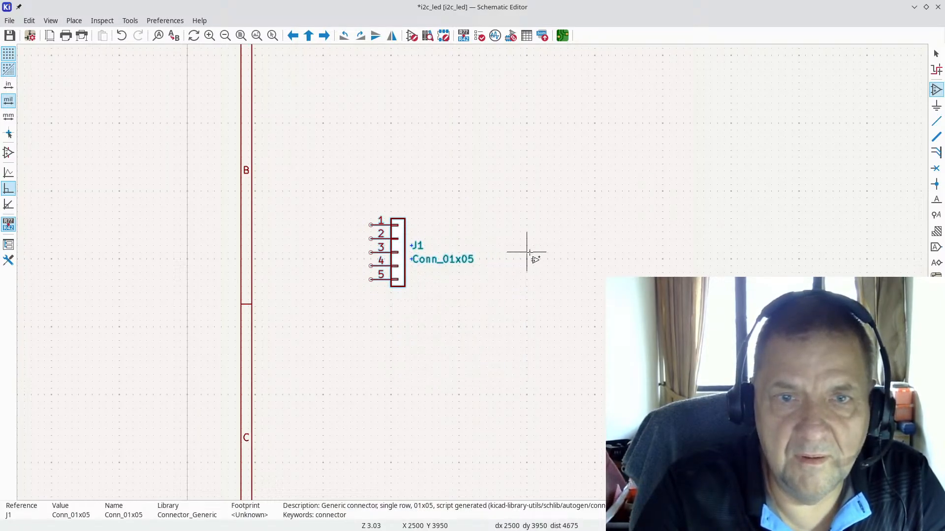
key(Escape)
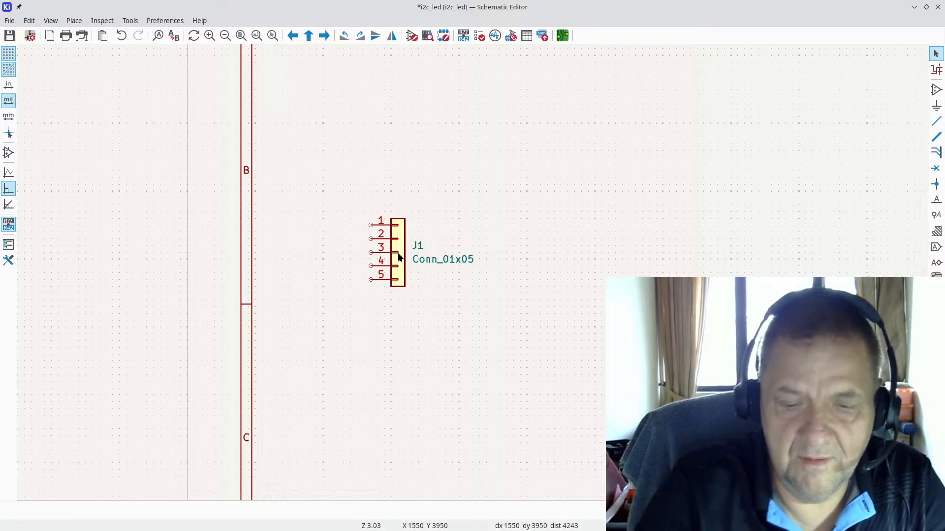
Step: Mirror J1 with X and Y so its five pins face right
key(x)
key(x)
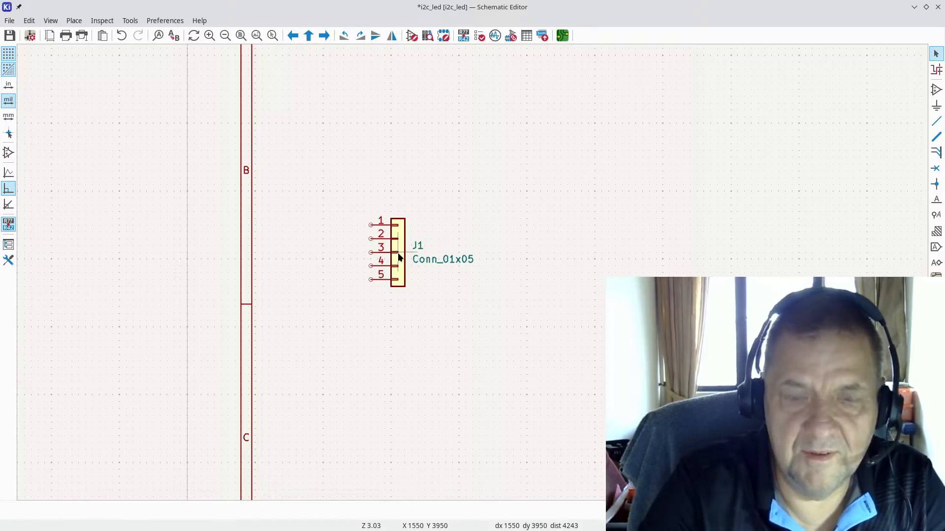
key(y)
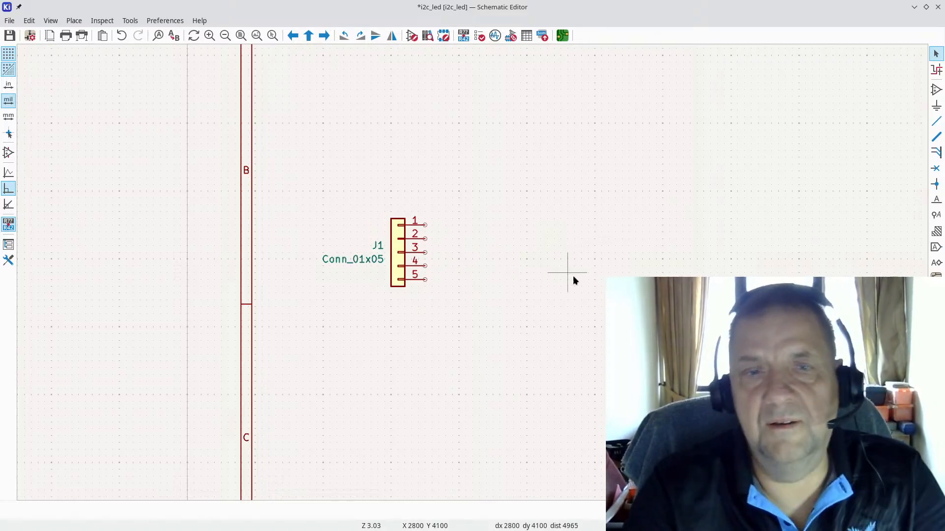
scroll(568, 269, down, 1)
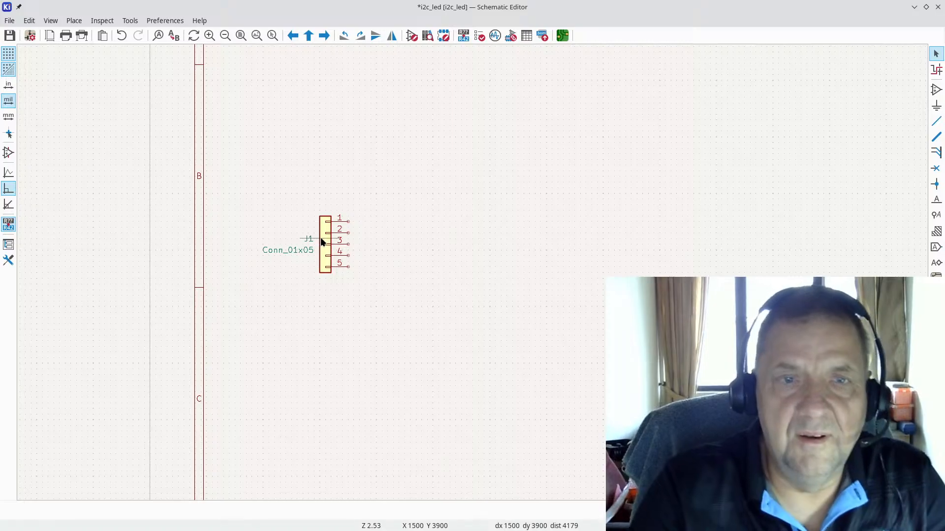
scroll(321, 242, up, 3)
Step: Check J1's symbol properties and close them without changes
click(477, 281)
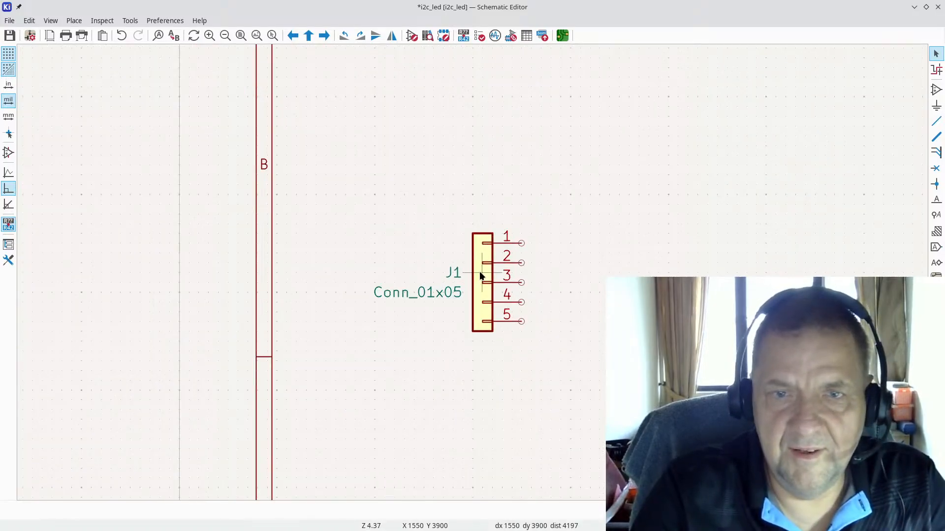
double_click(481, 274)
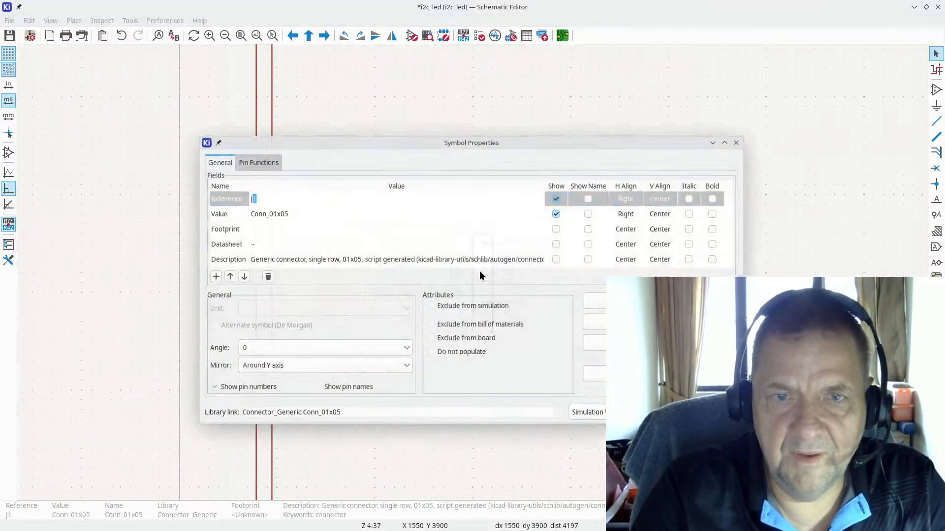
key(Escape)
scroll(546, 314, down, 2)
scroll(506, 245, down, 3)
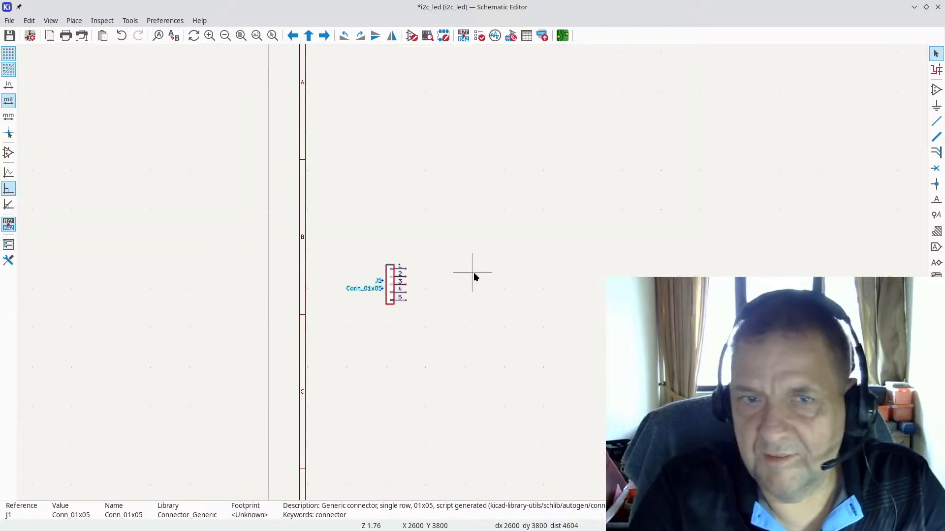
scroll(473, 274, up, 3)
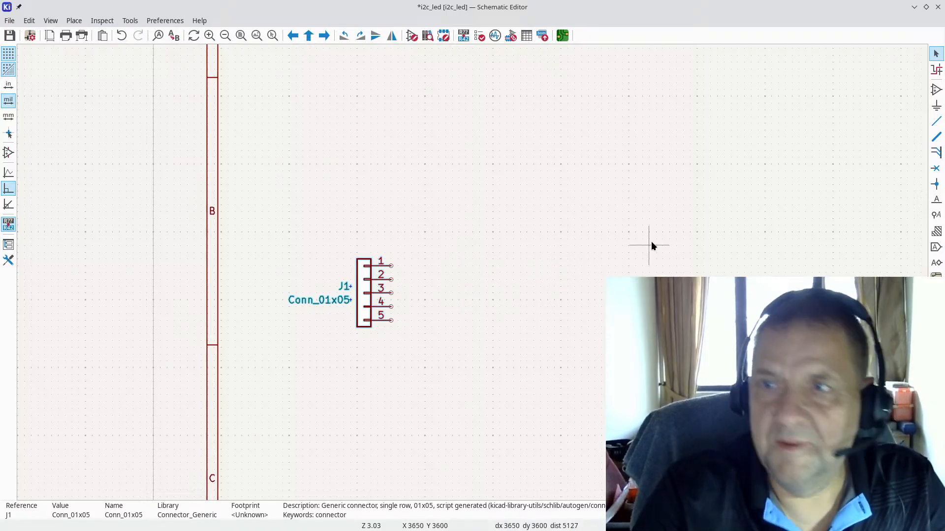
Step: Start adding another symbol and search the chooser for LED
click(937, 90)
click(537, 211)
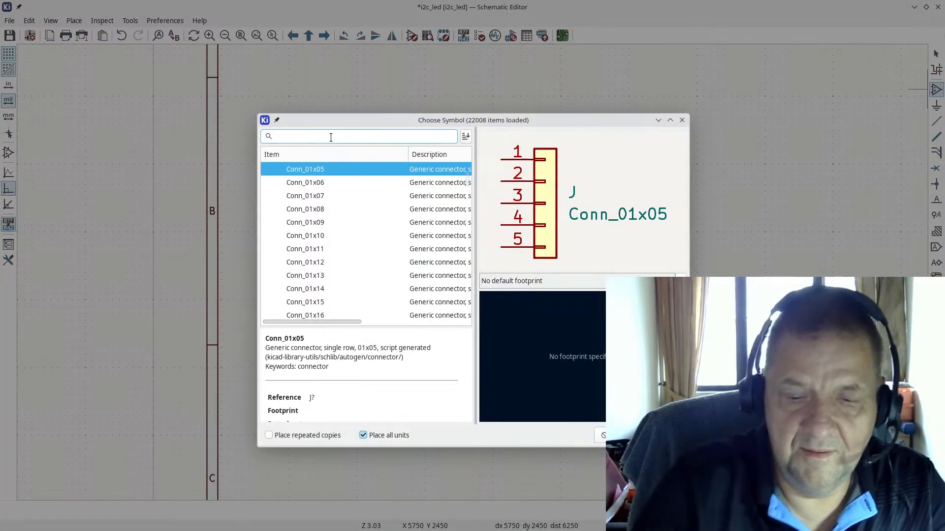
text(LED)
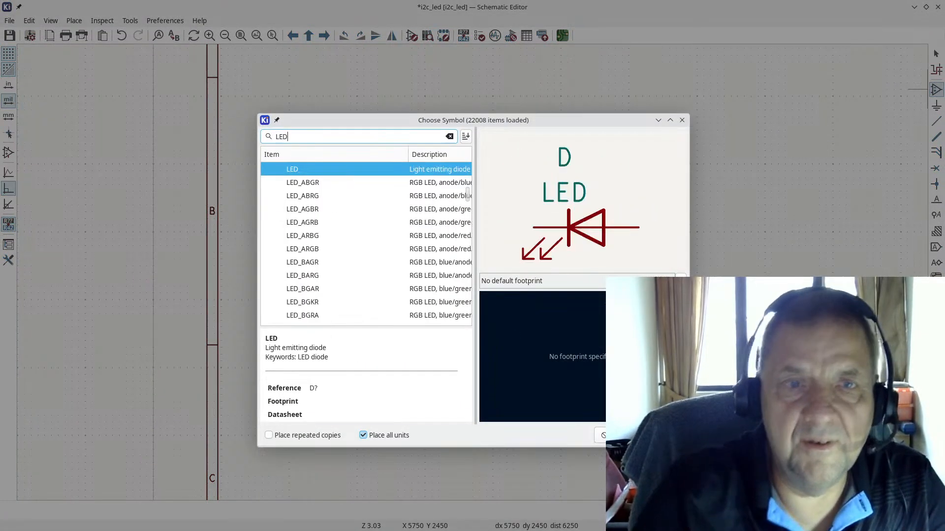
scroll(335, 211, up, 2)
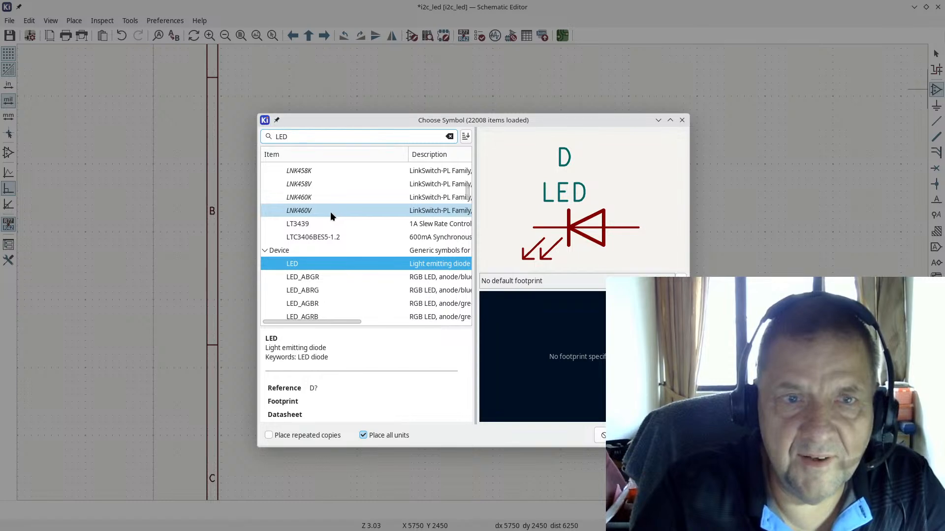
scroll(332, 211, down, 20)
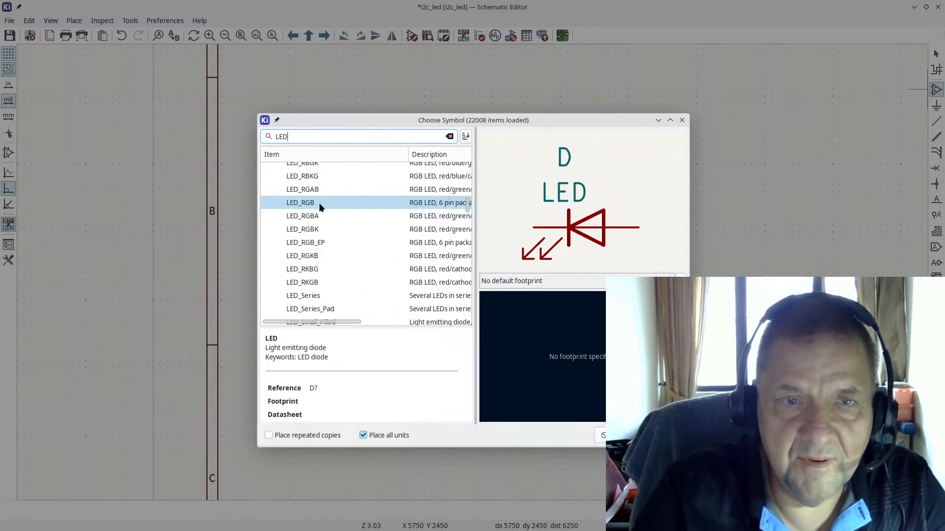
Step: Search for RGB instead and preview the LED_BGRK symbol
key(ctrl+a)
key(BackSpace)
text(RG)
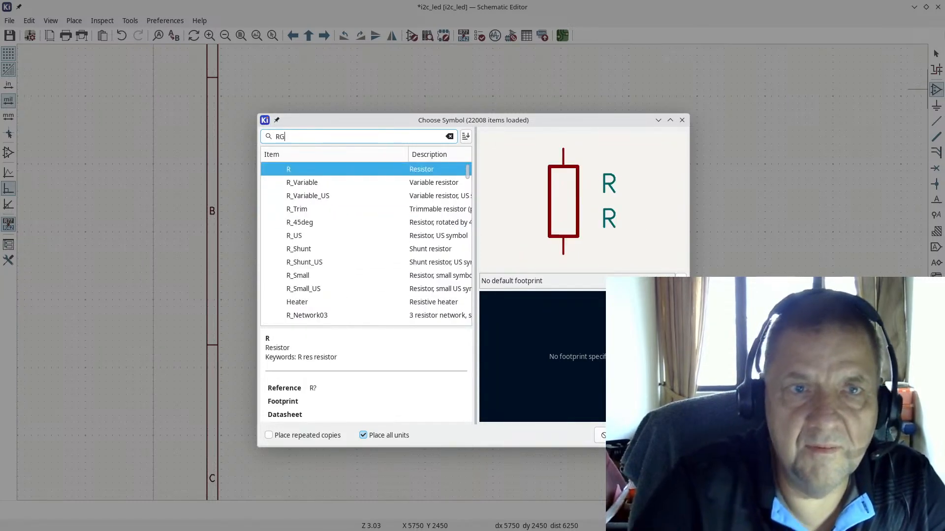
text(B)
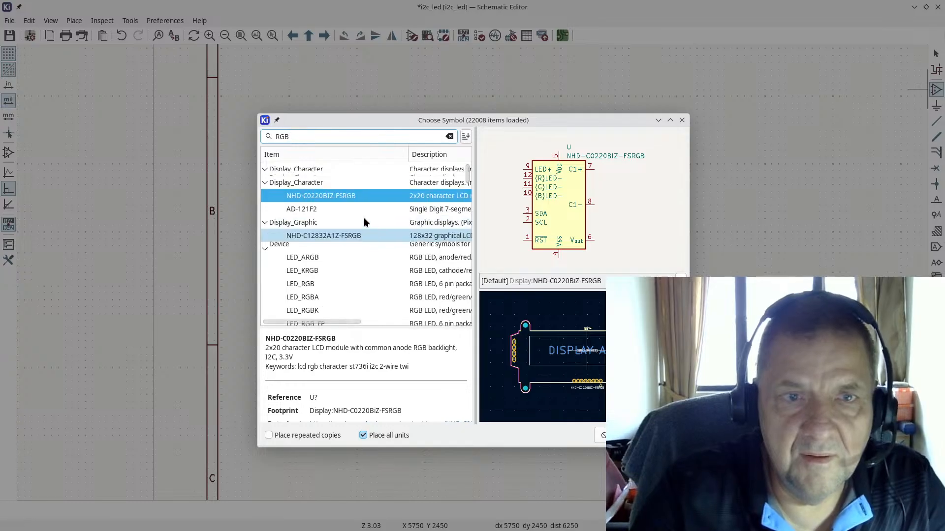
scroll(322, 235, down, 3)
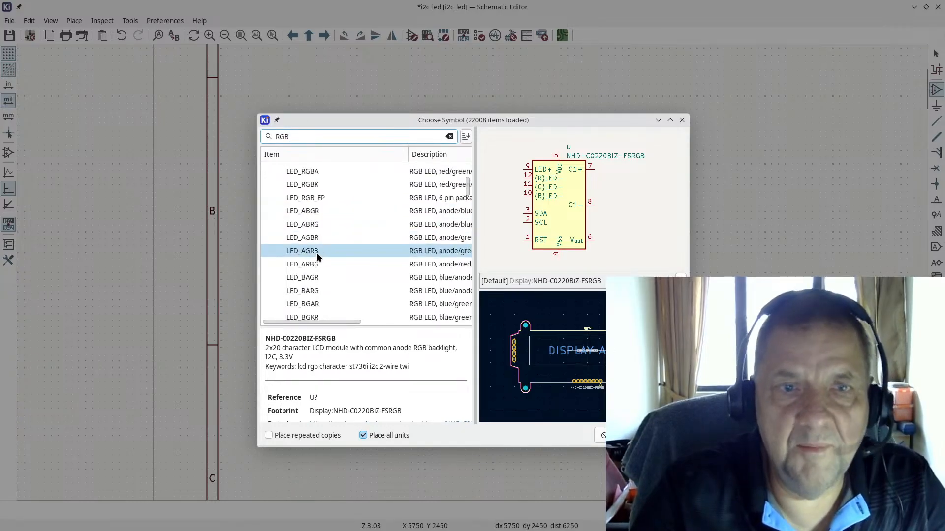
scroll(314, 268, down, 2)
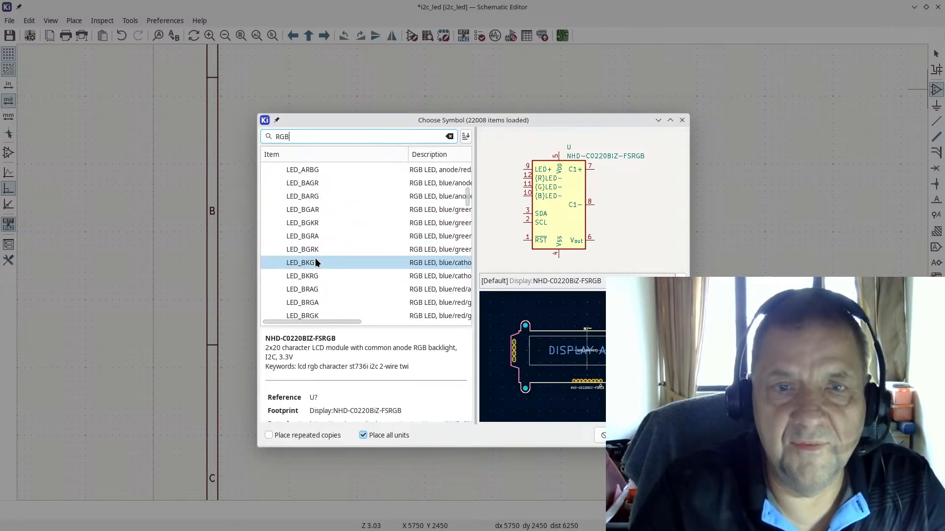
click(312, 250)
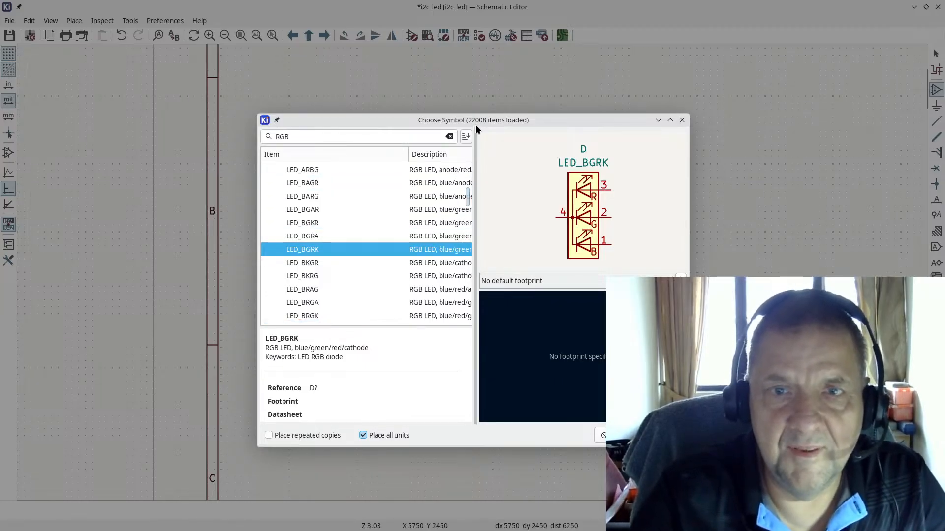
key(alt+Tab)
key(alt+Tab)
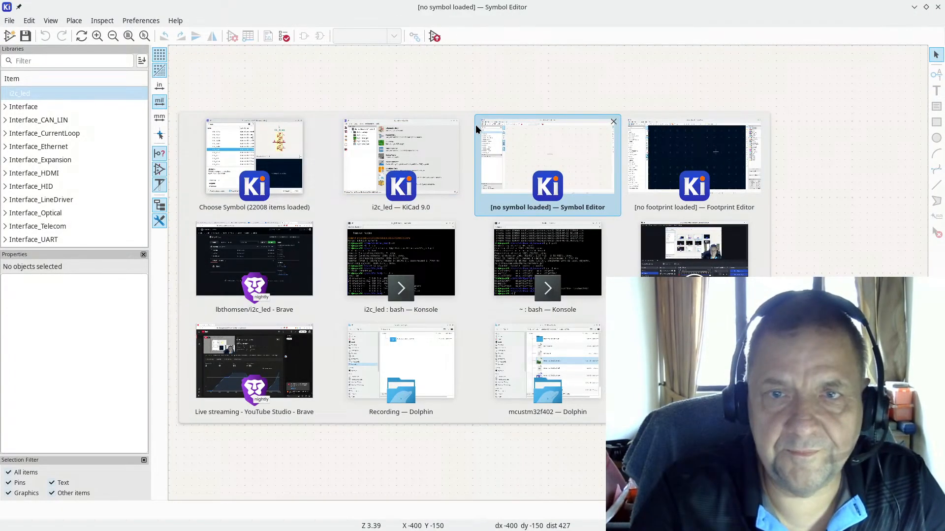
key(alt+Tab)
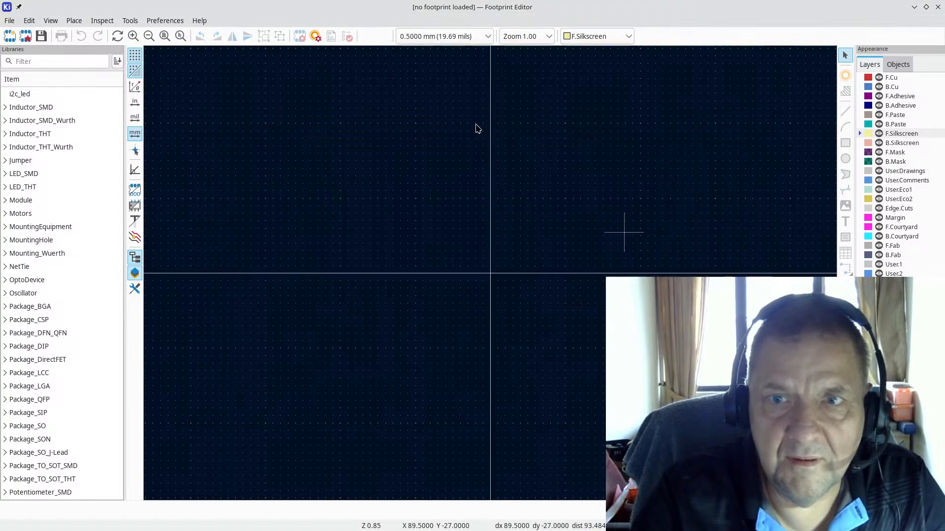
Step: Look over the AW9523B datasheet and the i2c_led repository in Brave
key(alt+Tab)
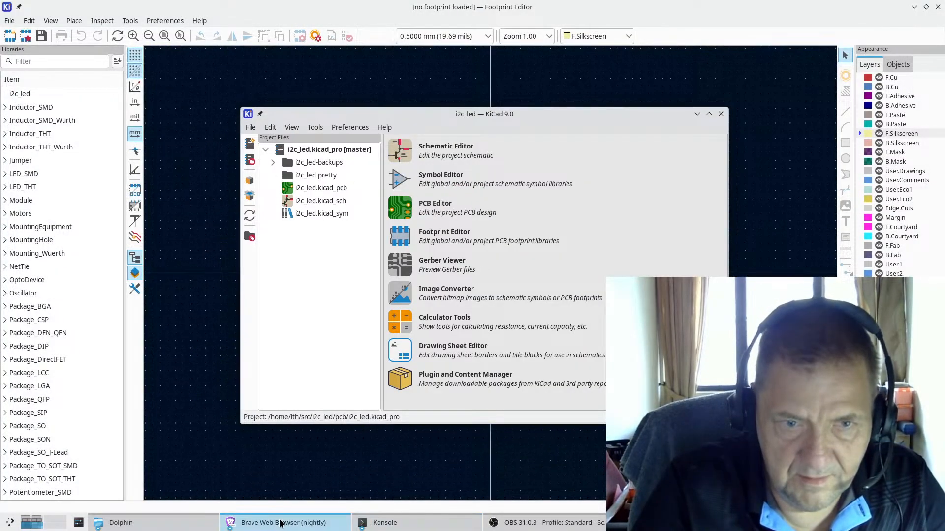
click(280, 523)
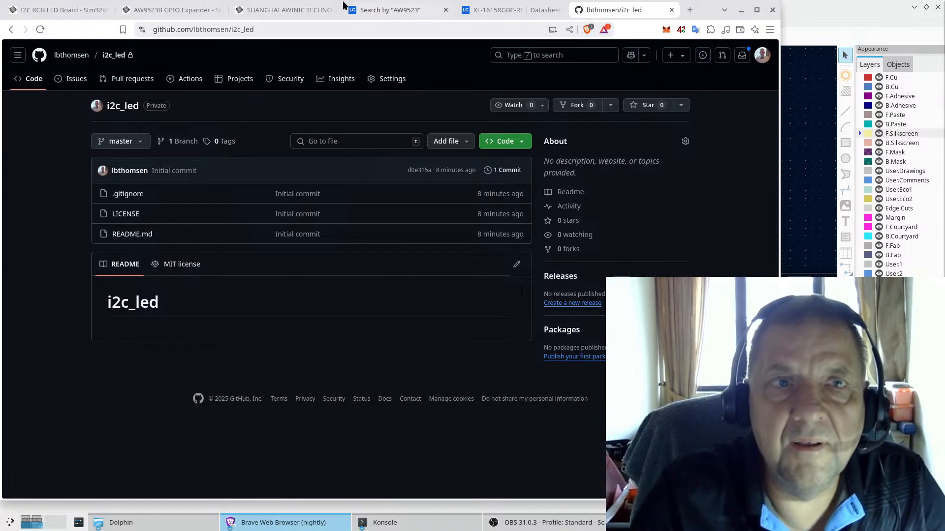
click(270, 12)
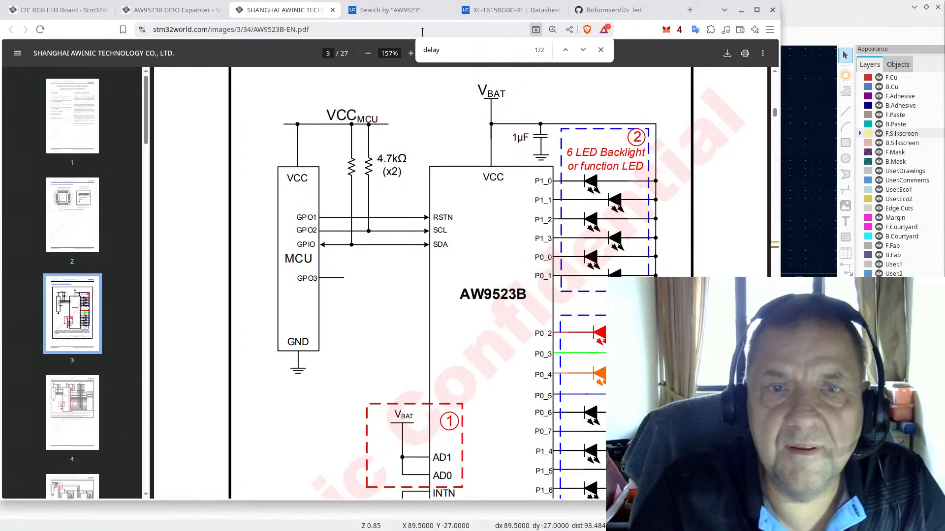
click(618, 11)
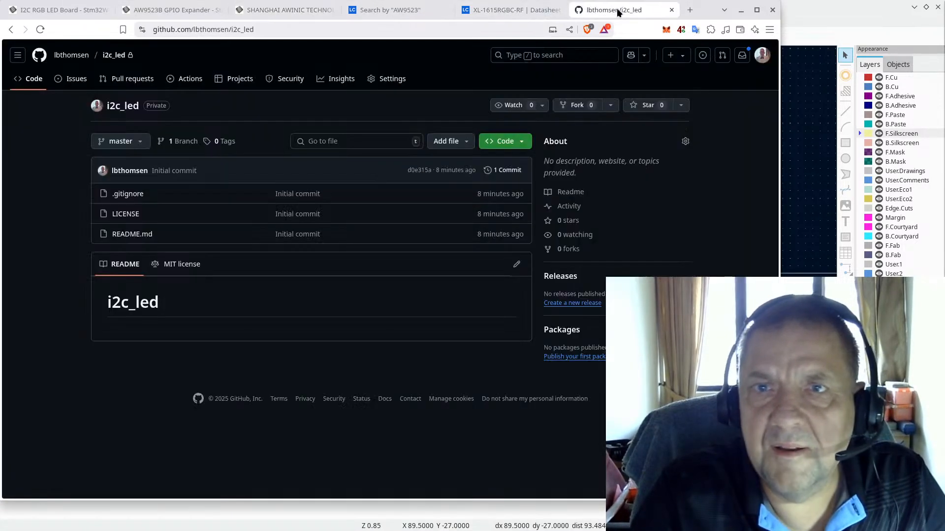
Step: Check the XL-1615RGBC-RF pinout, then go back to the symbol chooser
click(522, 10)
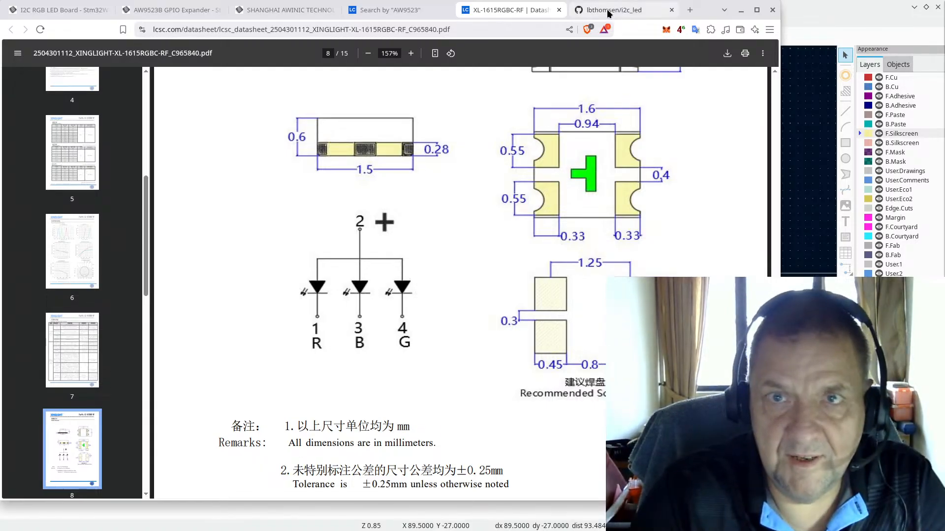
click(575, 9)
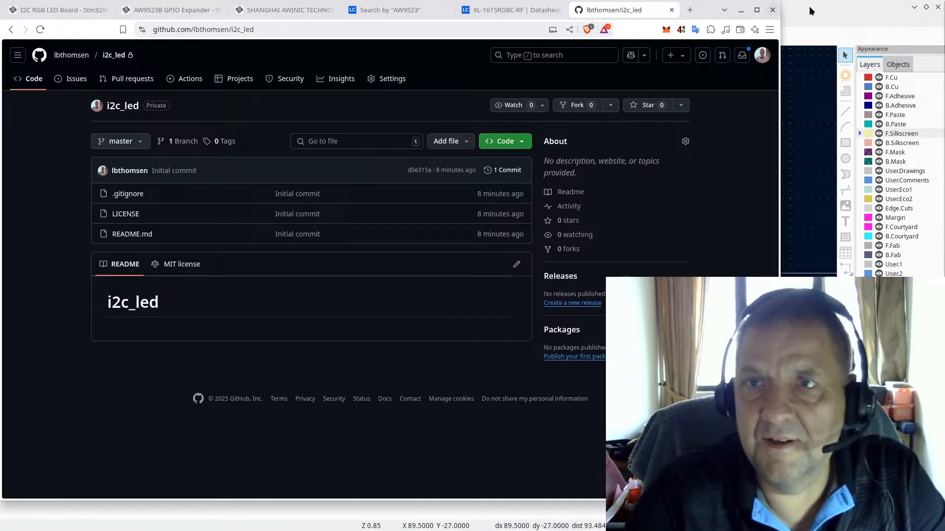
click(821, 10)
key(alt+Tab)
key(alt+Tab)
key(alt+Tab)
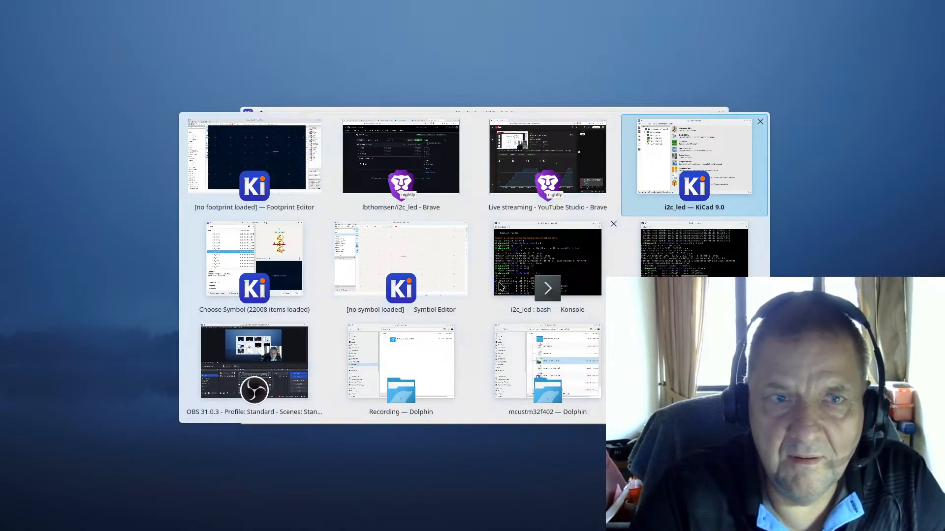
key(alt+Tab)
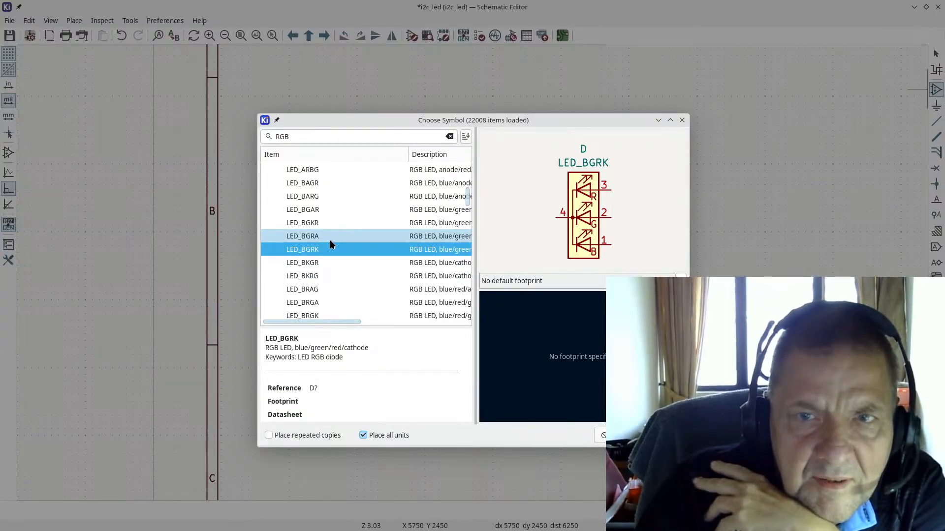
Step: Preview the LED_BARG RGB LED symbol, which has its anode on pin 2
scroll(328, 245, down, 3)
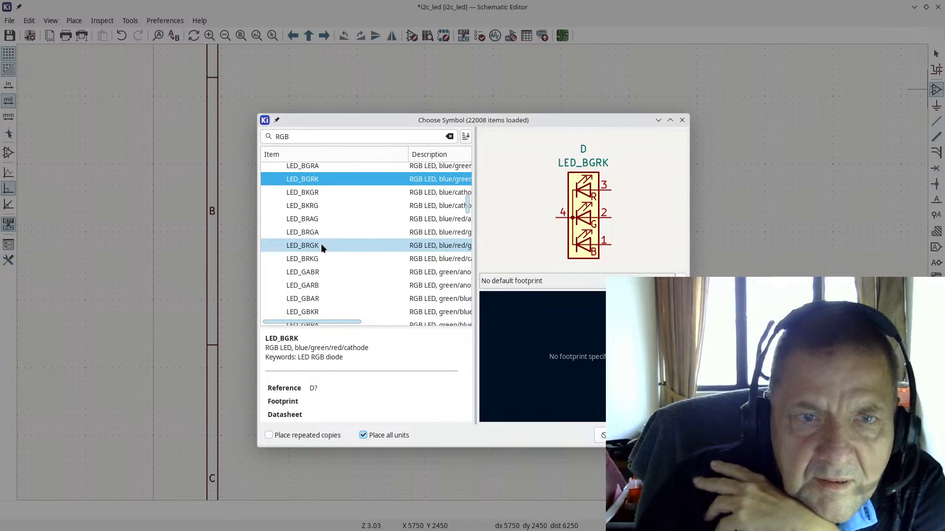
scroll(319, 238, up, 3)
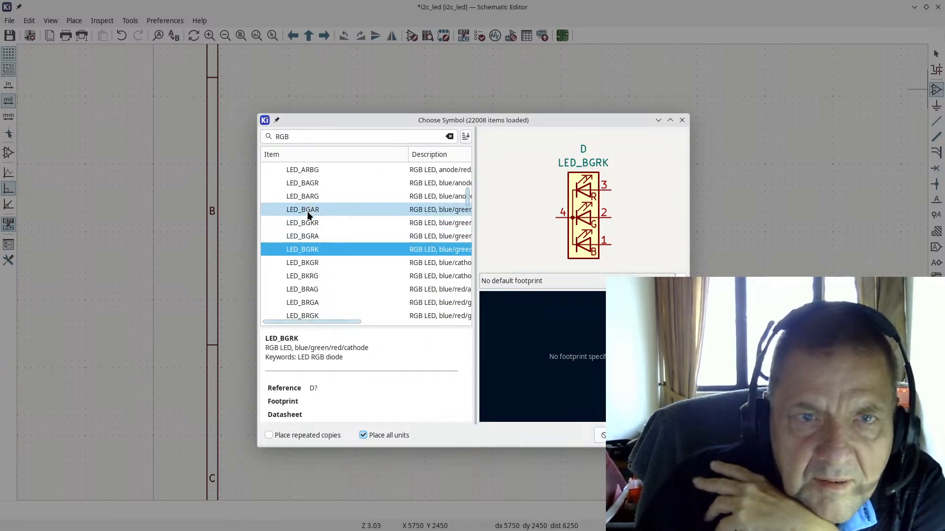
click(309, 195)
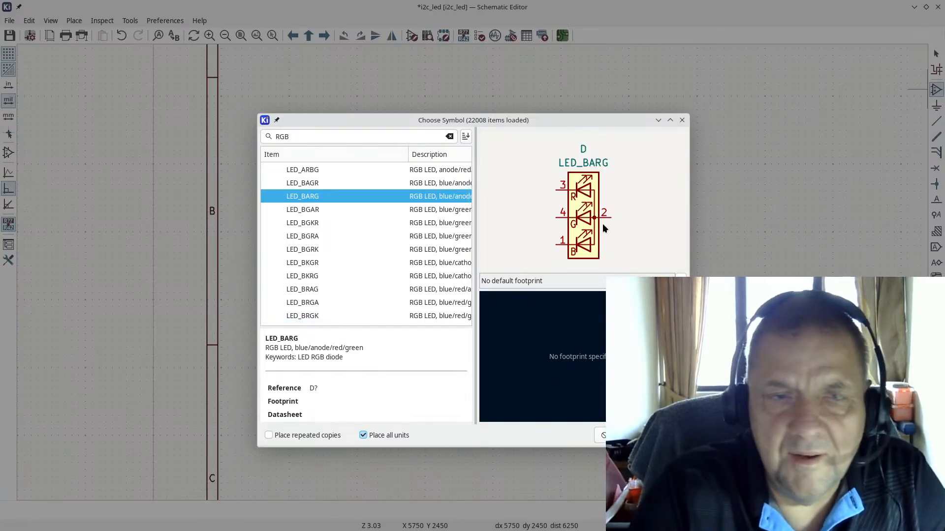
key(alt+Tab)
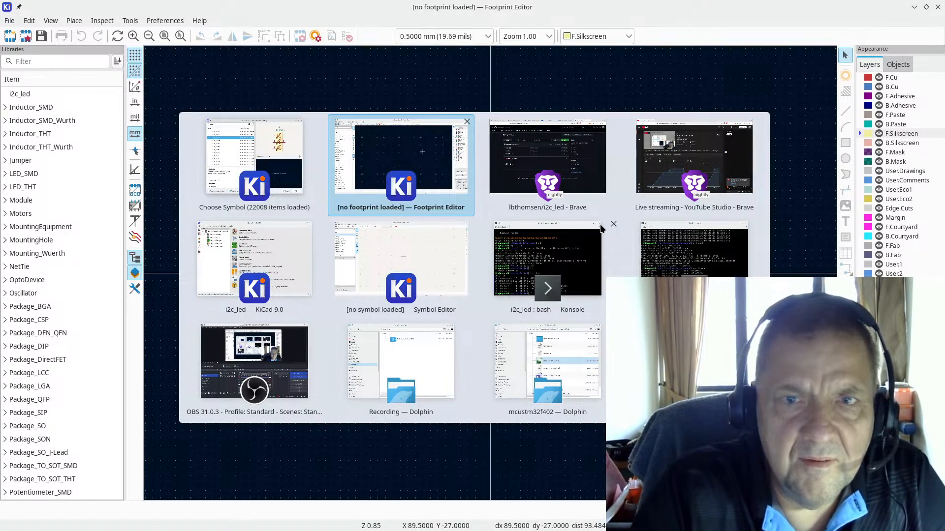
Step: Show the XL-1615RGBC-RF datasheet page with common anode pin 2 and R/B/G on 1/3/4
key(alt+Tab)
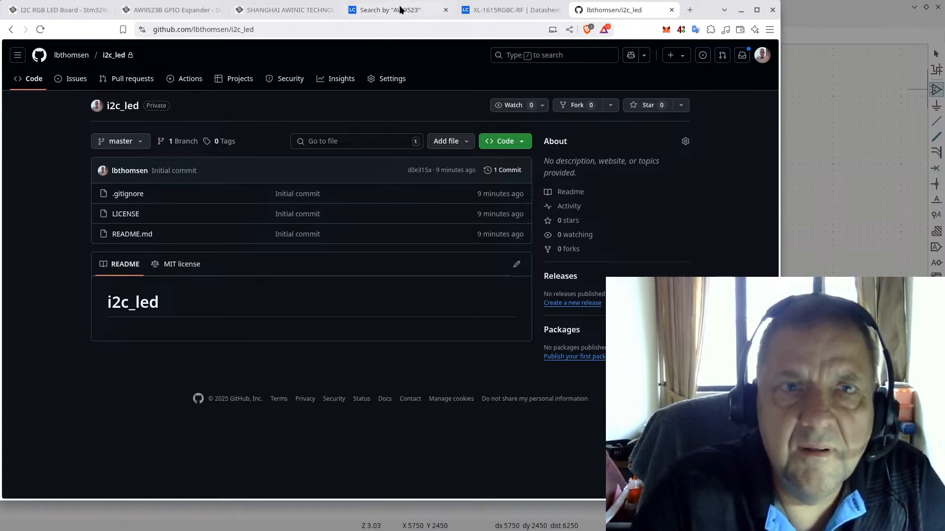
click(499, 10)
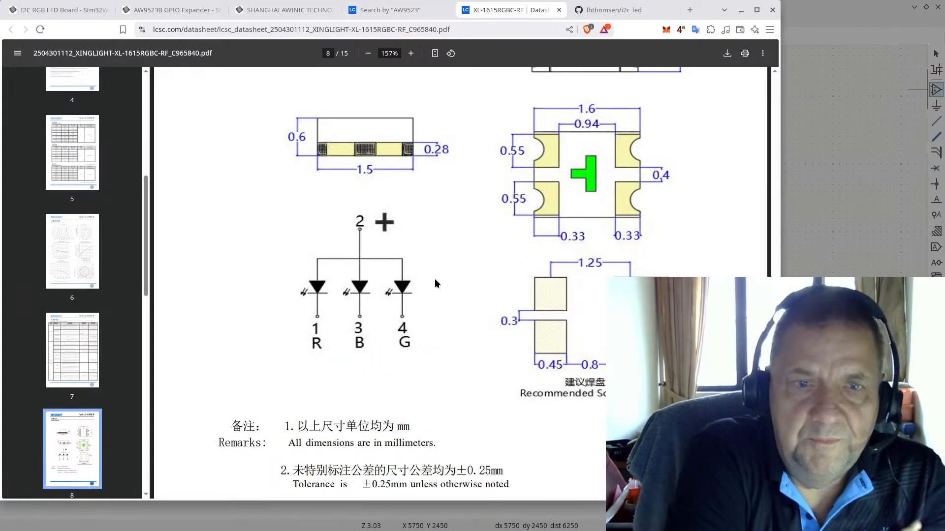
Step: Preview the LED_BAGR, LED_BGAR, LED_BGKR and LED_BRGA symbol pin layouts
key(alt+Tab)
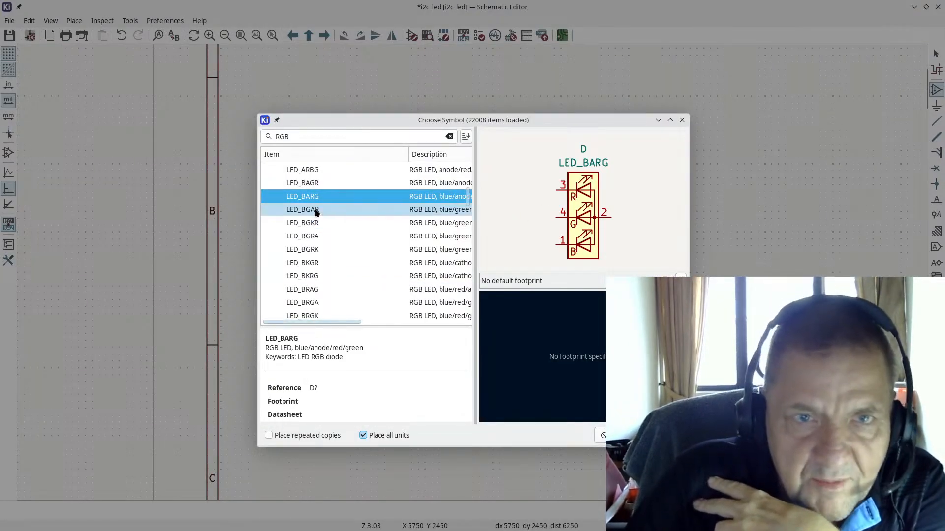
click(304, 180)
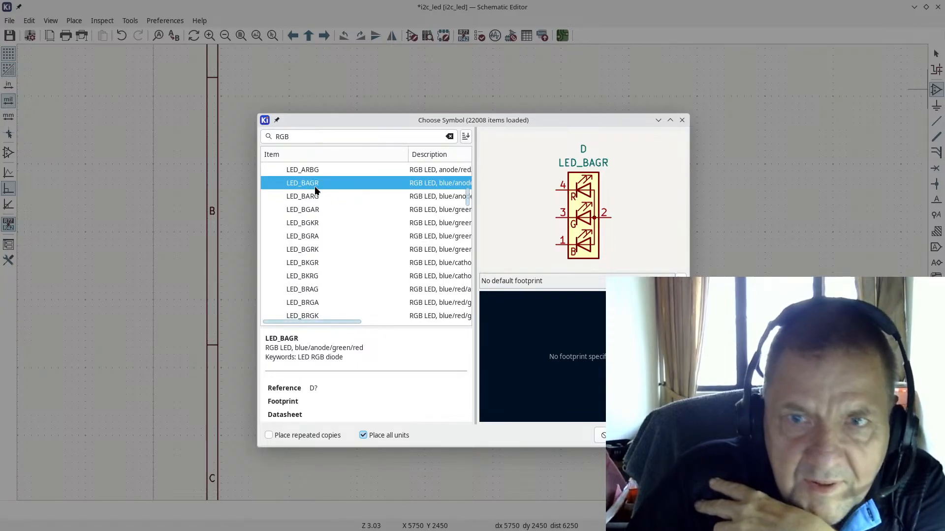
click(302, 212)
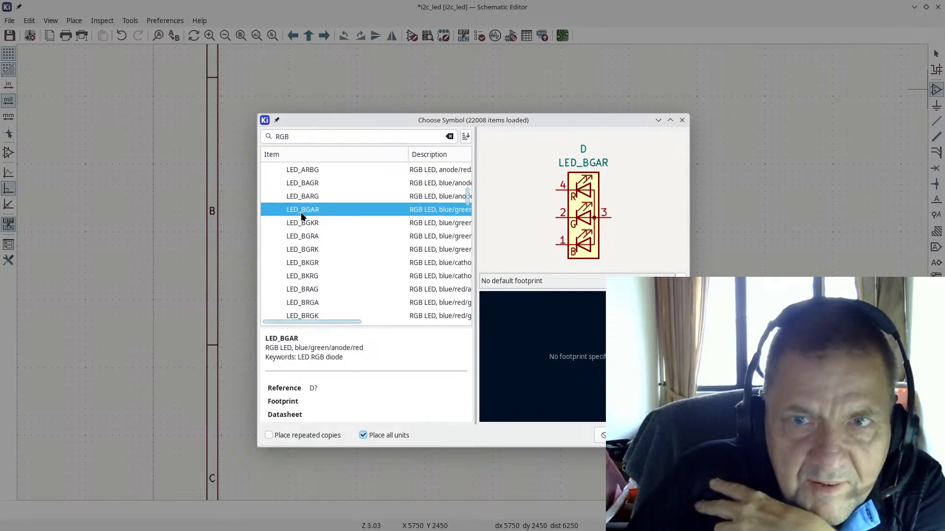
click(299, 223)
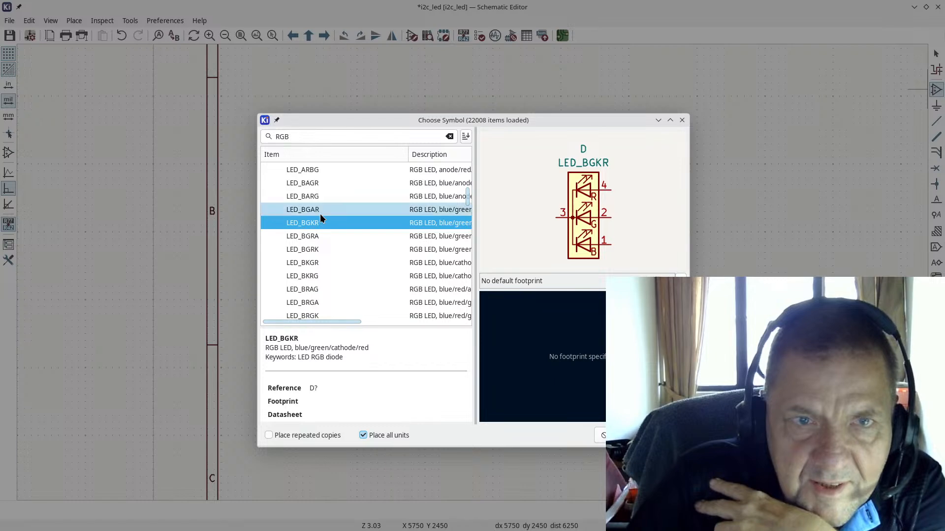
scroll(320, 212, up, 2)
scroll(319, 221, down, 2)
scroll(310, 225, down, 1)
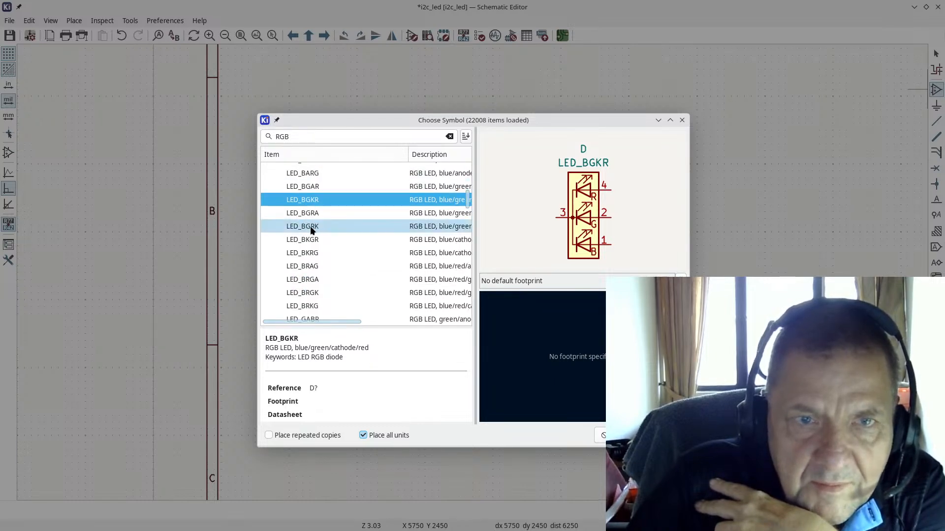
click(302, 279)
Step: Step through LED_GABR, LED_GBRA and LED_GRBA, settling on LED_RABG to match the datasheet
key(Up)
key(Up)
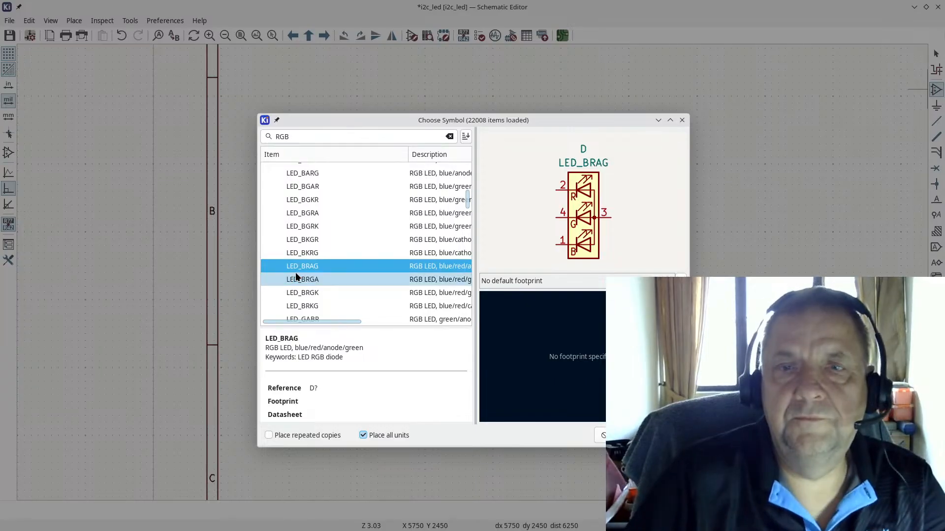
key(Down)
key(Down)
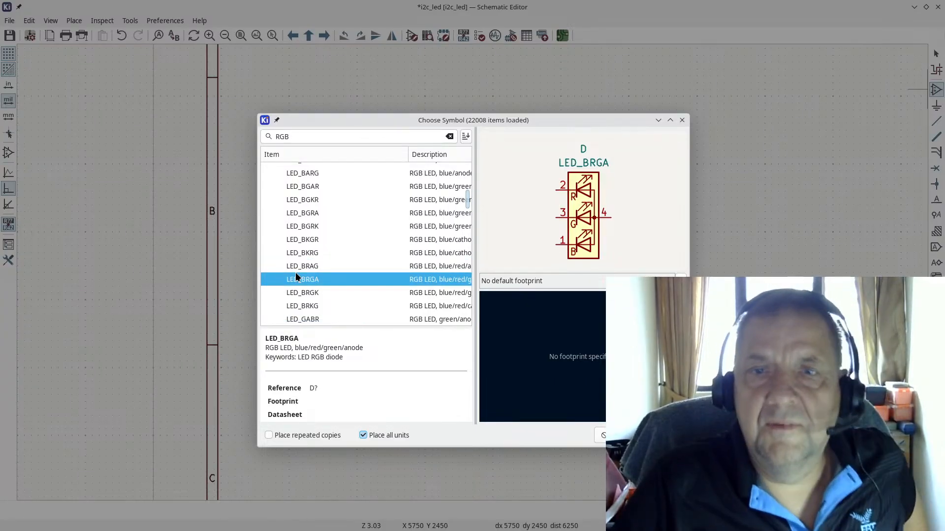
key(Down)
key(Down)
key(Down)
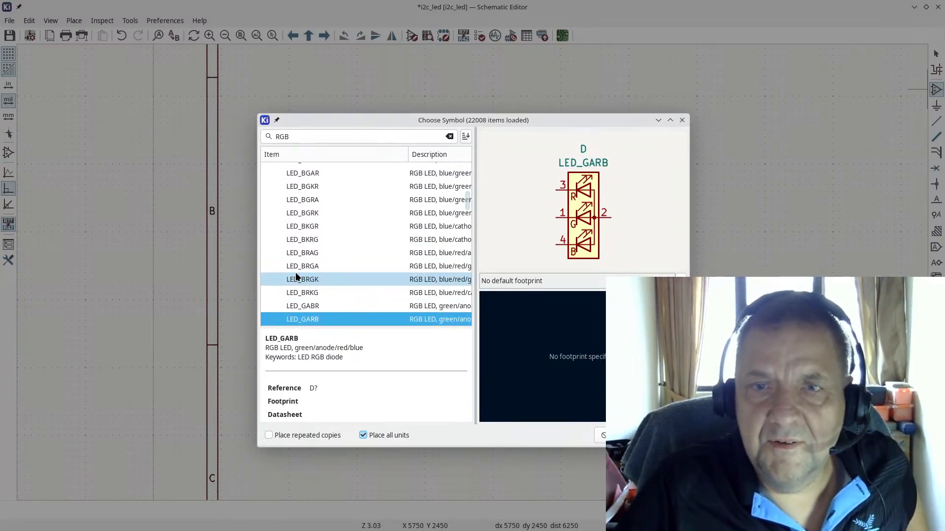
key(Down)
key(Up)
key(Down)
key(Down)
key(Down)
key(Down)
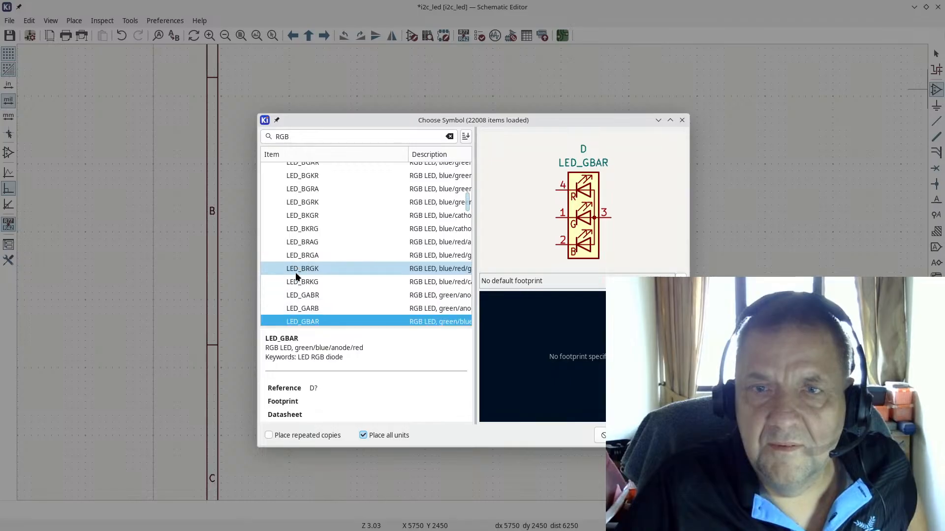
key(Down)
key(Down)
key(Down)
key(Down)
key(Down)
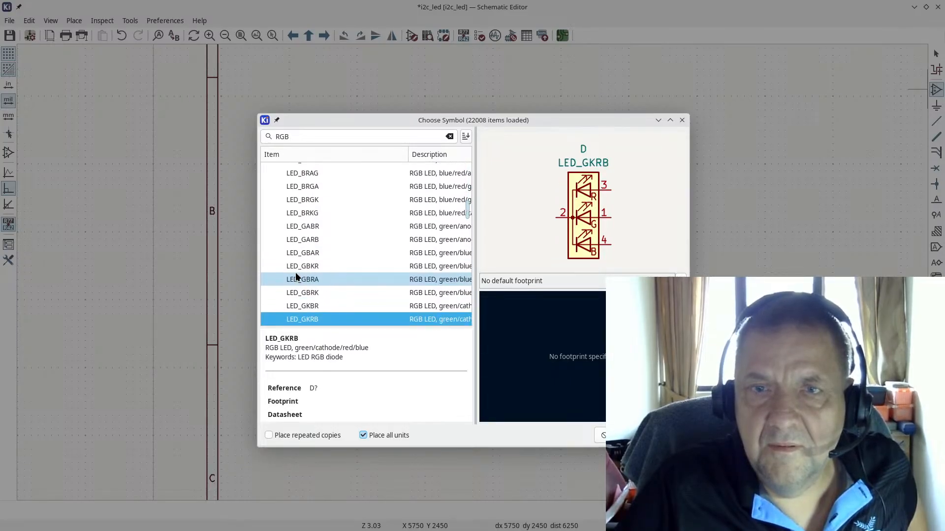
key(Down)
key(Down)
key(Down)
key(Down)
key(Down)
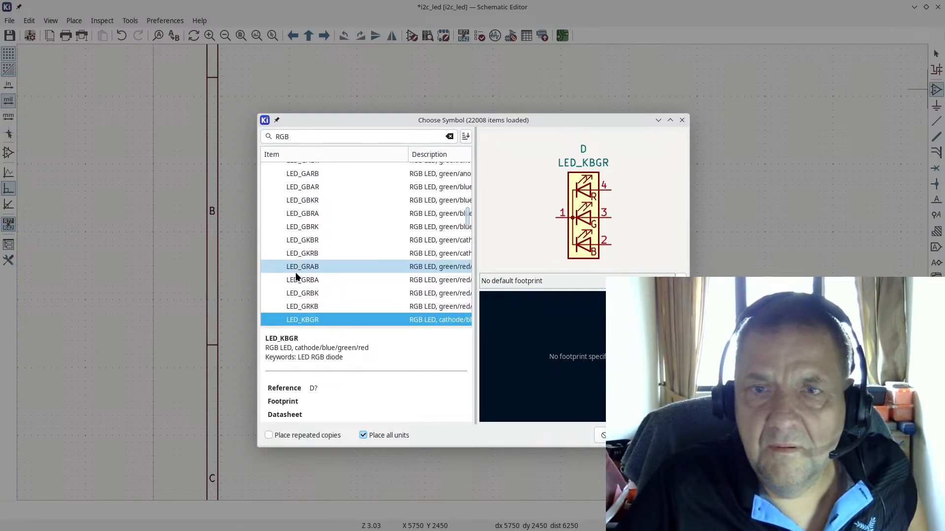
key(Down)
key(Down)
key(Down)
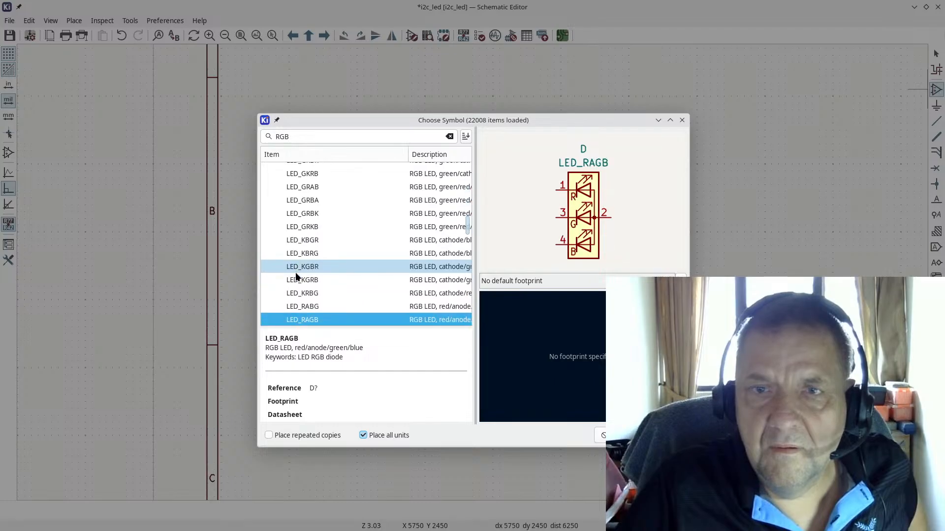
key(Down)
key(Up)
key(Down)
key(Up)
key(Down)
key(Up)
key(Down)
key(Up)
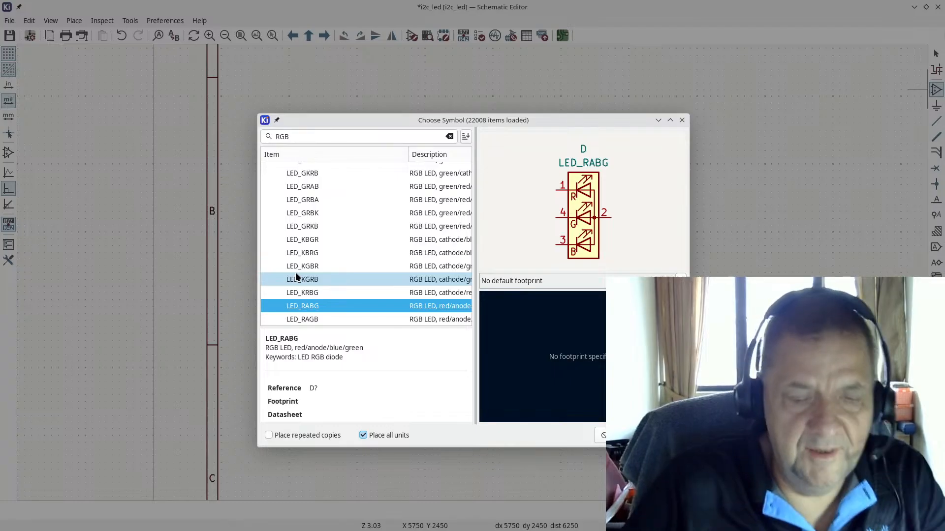
key(alt+Tab)
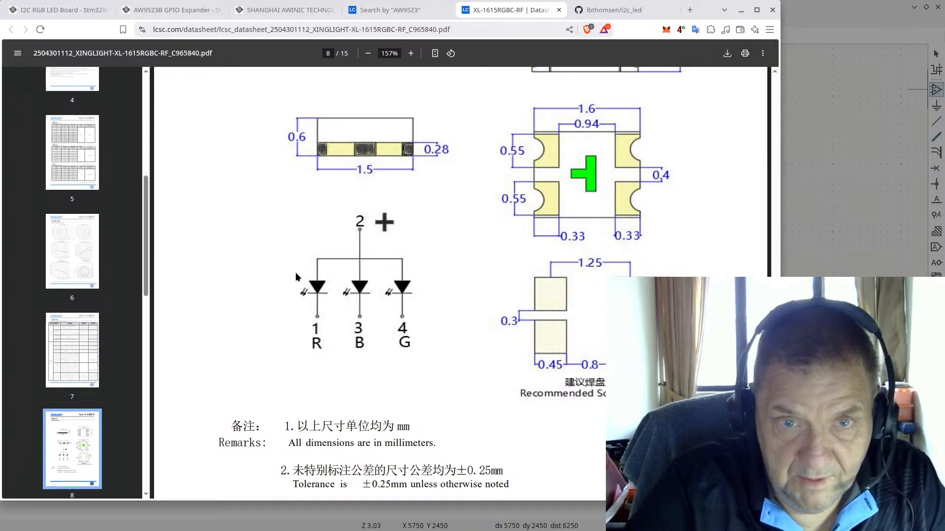
Step: Accept LED_RABG and place it as D1 near the sheet's top right
key(alt+Tab)
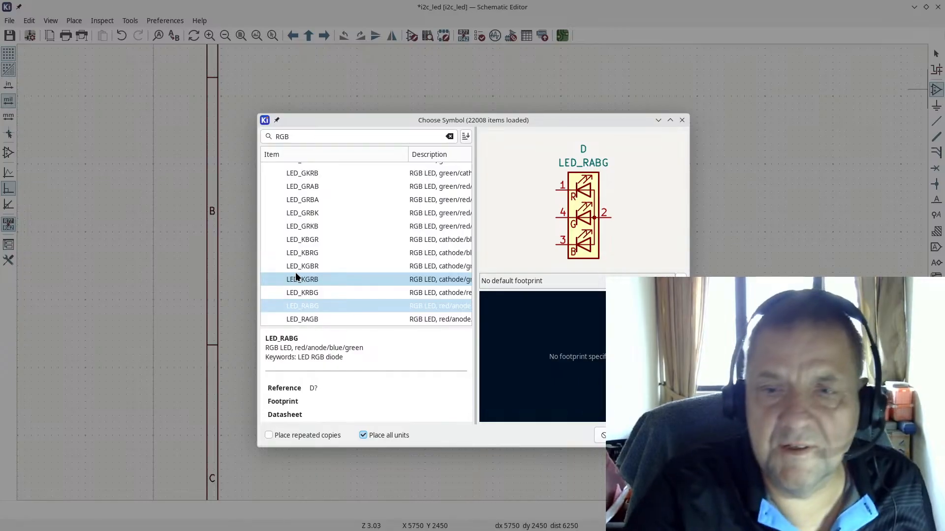
click(663, 435)
scroll(670, 224, down, 3)
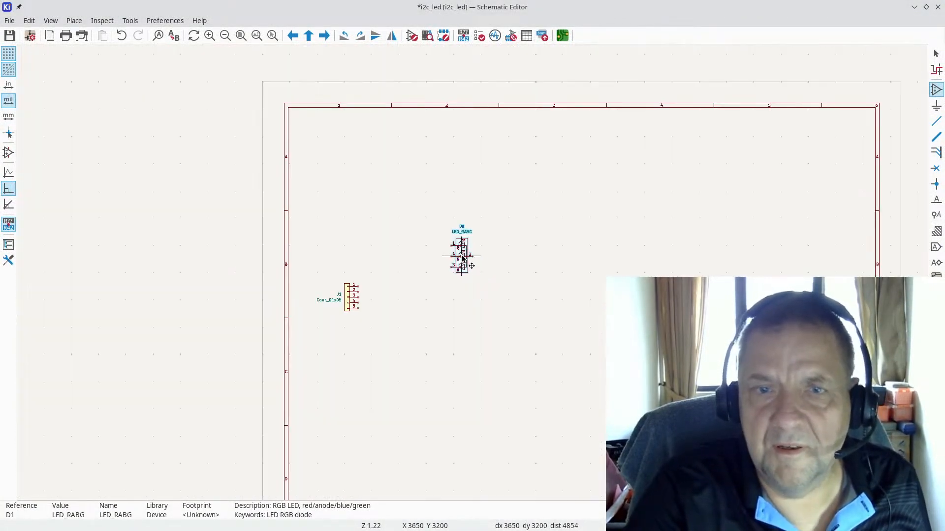
click(686, 169)
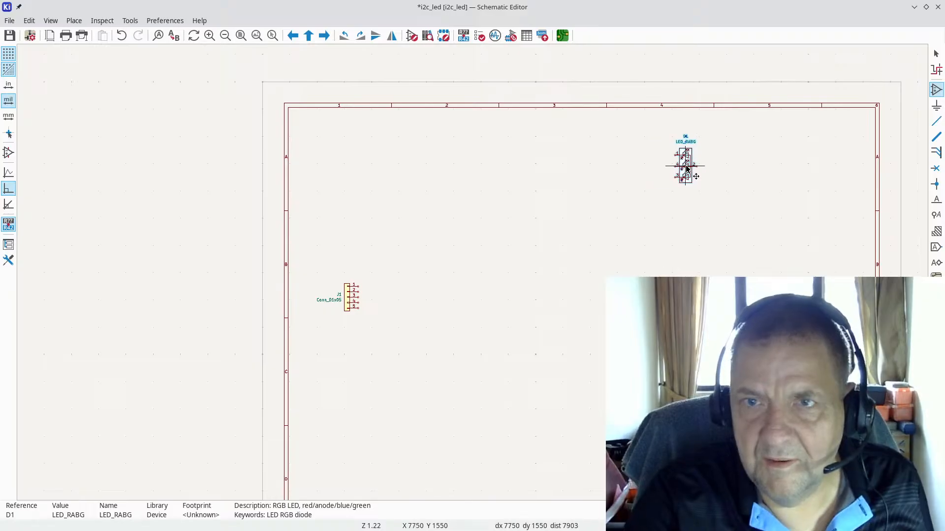
scroll(681, 212, up, 3)
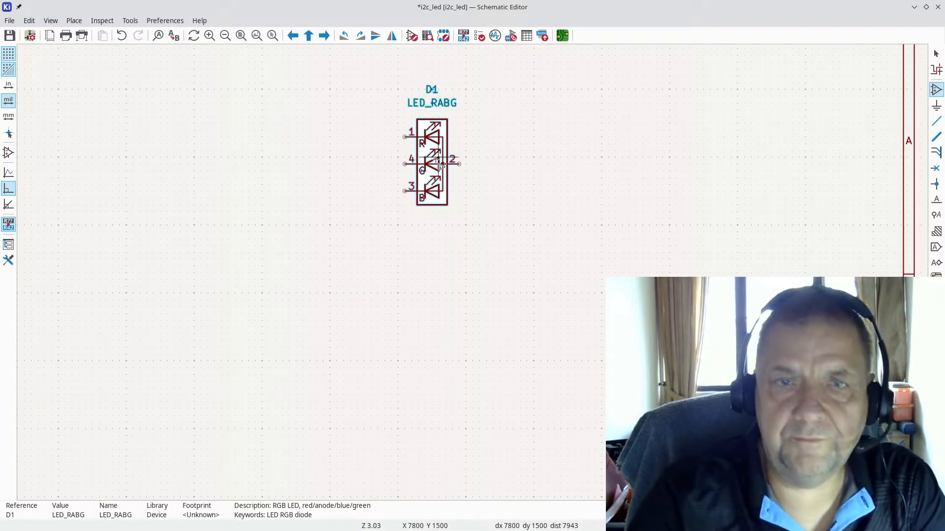
key(Escape)
click(500, 238)
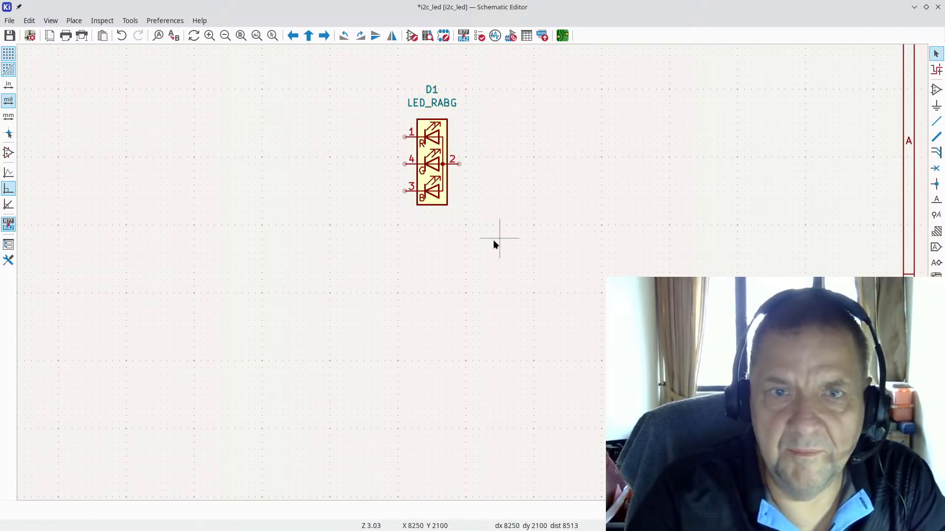
scroll(370, 280, down, 5)
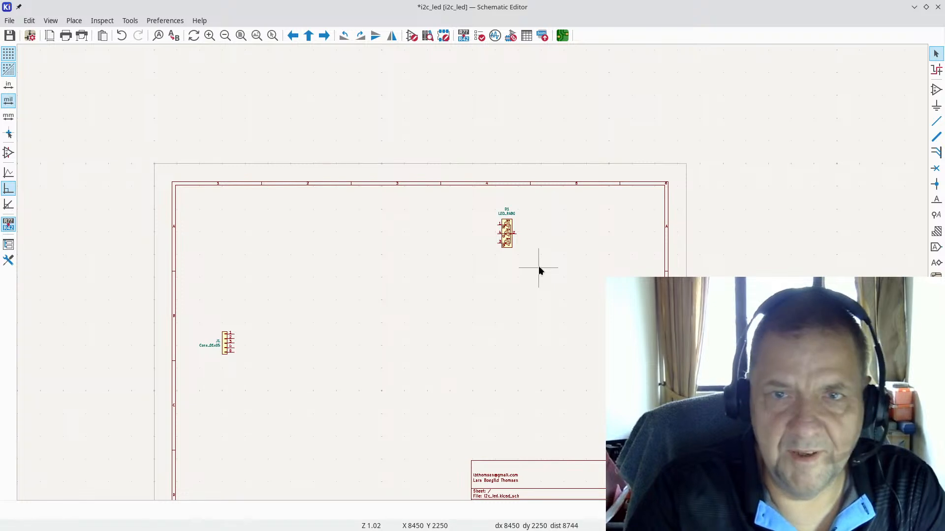
scroll(548, 252, up, 4)
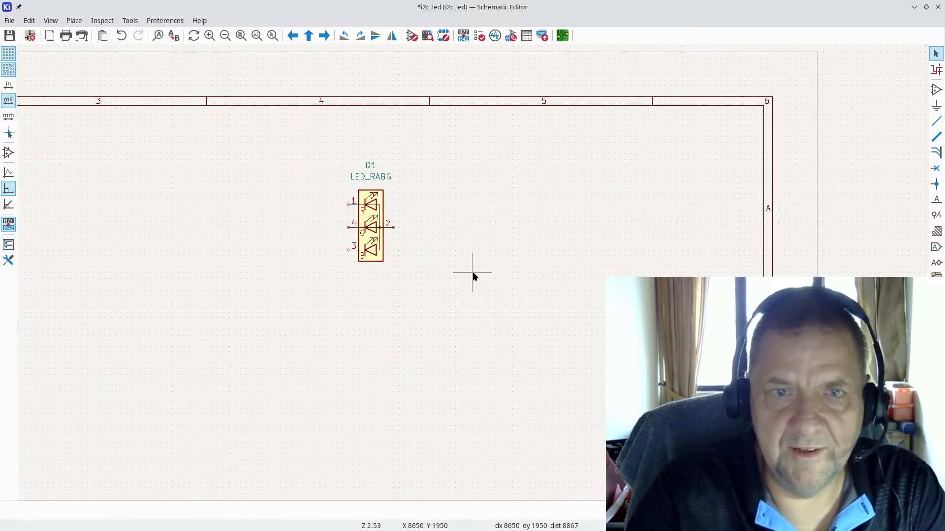
click(371, 219)
key(ctrl+d)
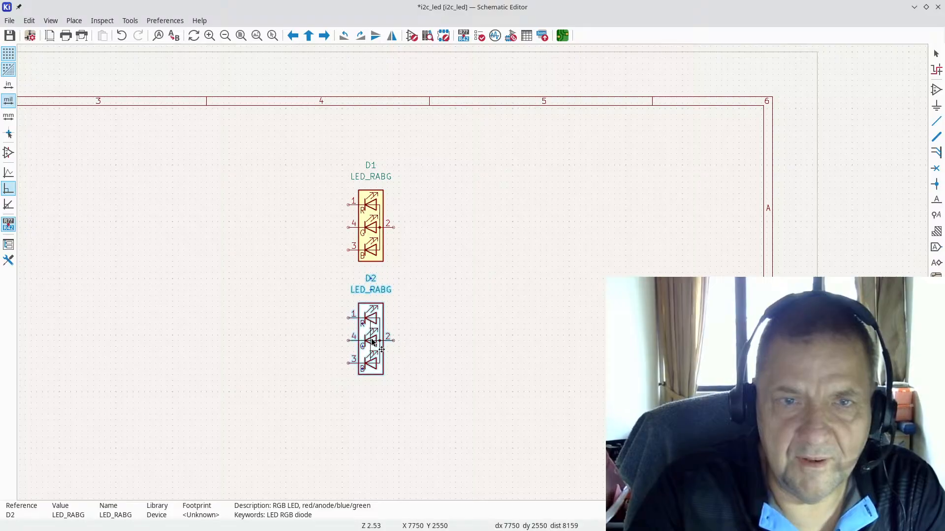
click(373, 342)
click(373, 342)
key(ctrl+d)
scroll(382, 416, down, 2)
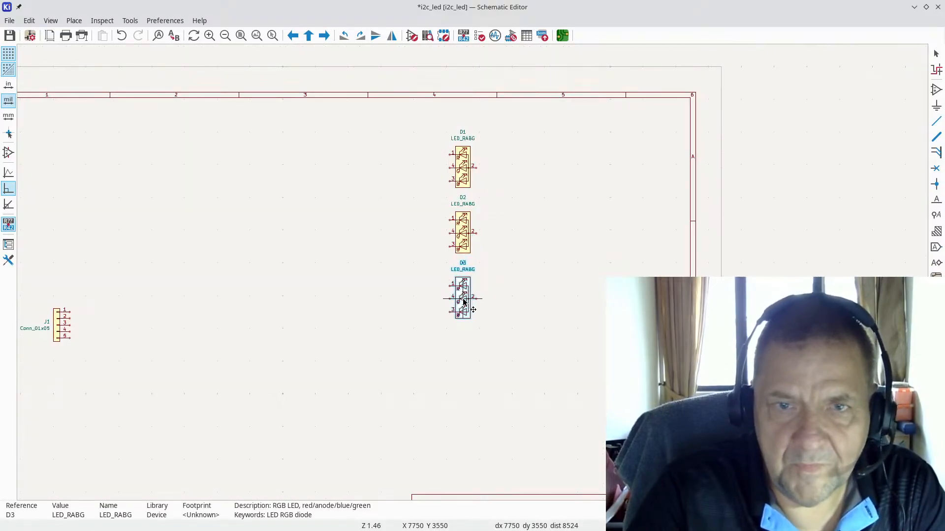
click(465, 302)
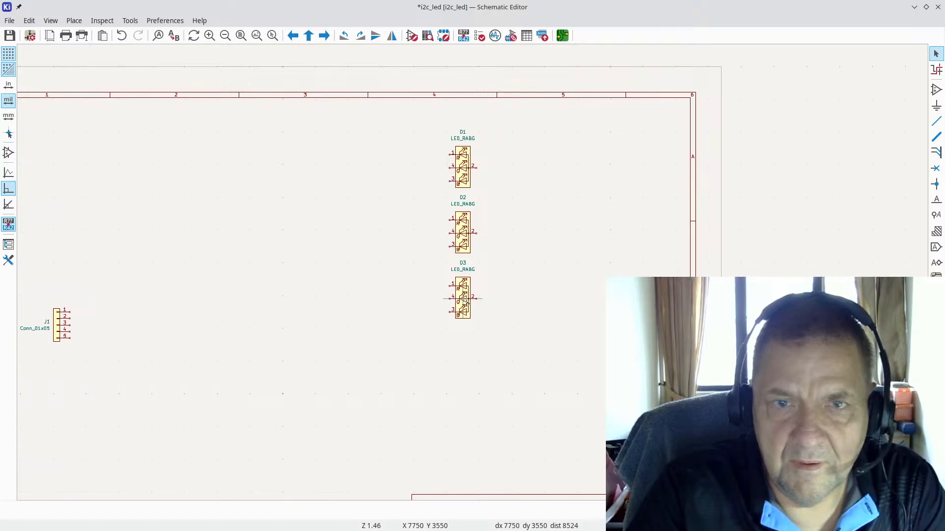
drag(561, 342, 411, 191)
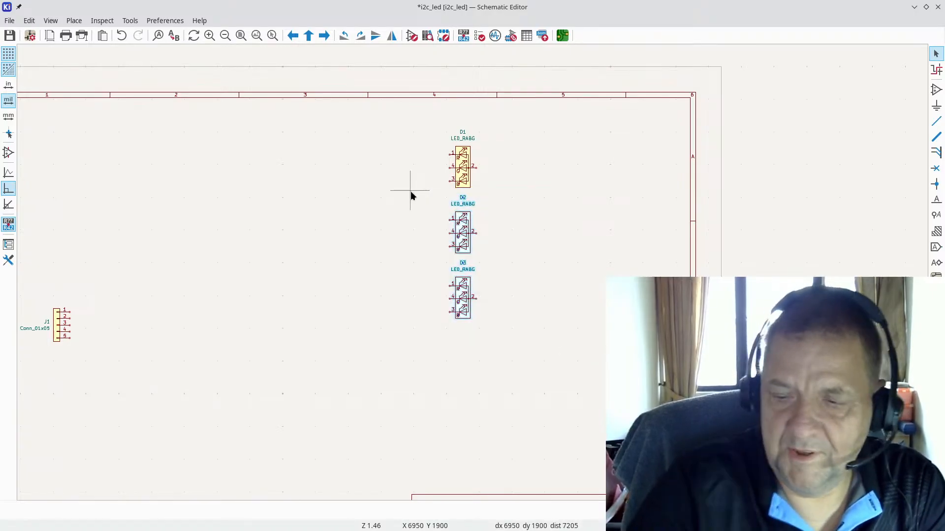
key(Delete)
scroll(466, 164, up, 6)
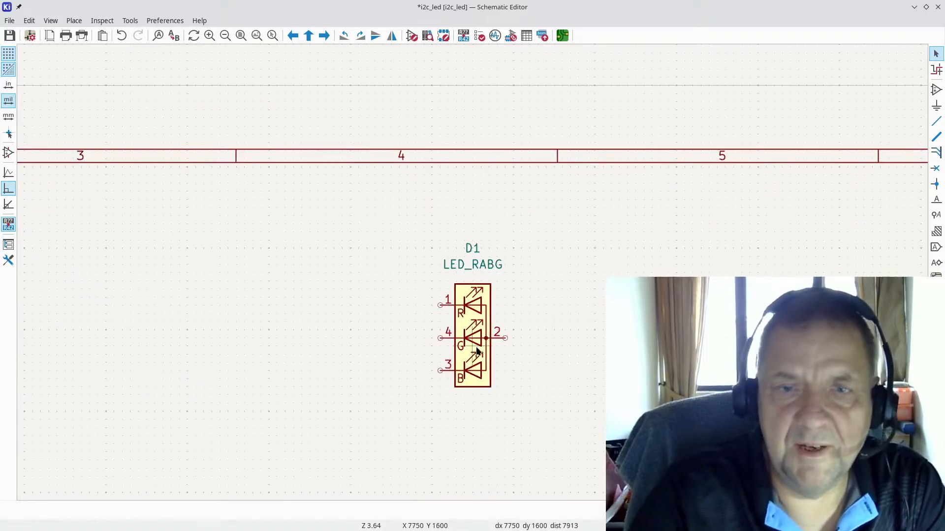
Step: Copy the XL-1615RGBC-RF datasheet URL from Brave into D1's Datasheet field
double_click(464, 242)
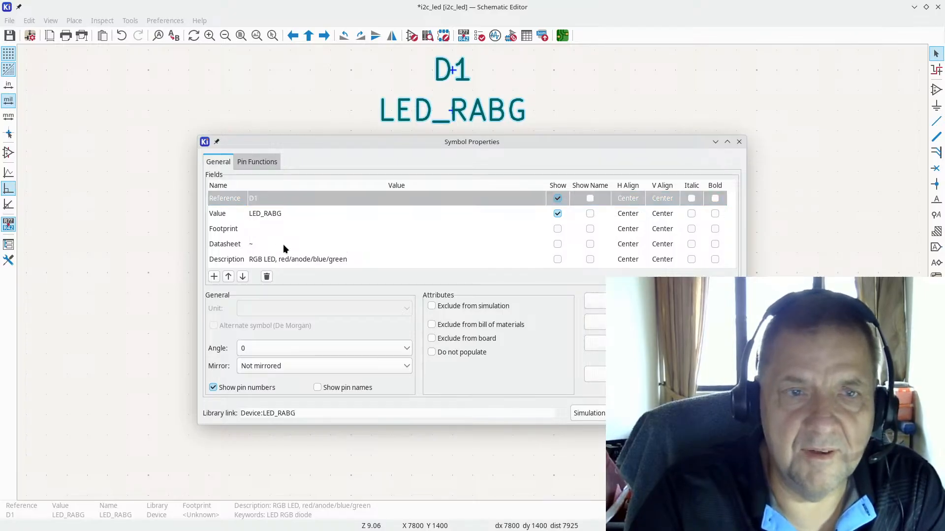
key(alt+Tab)
key(alt+Tab)
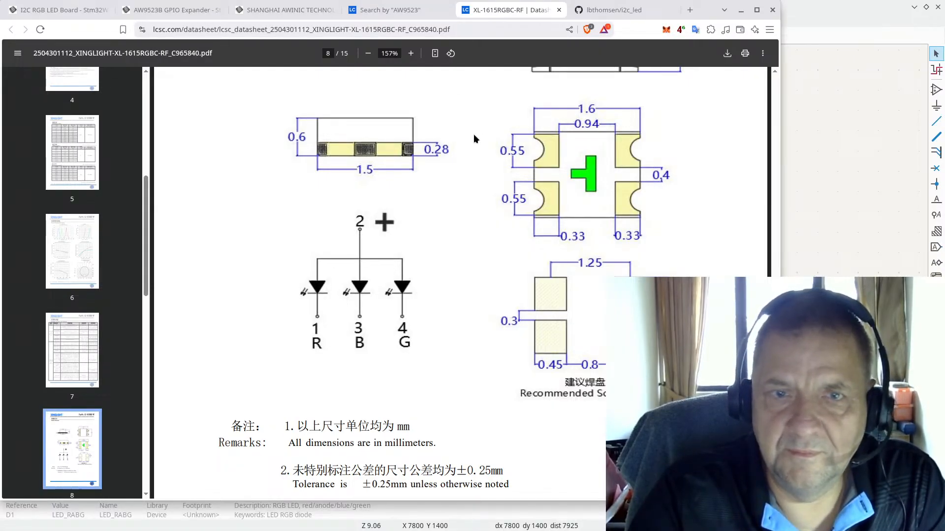
click(361, 30)
key(ctrl+c)
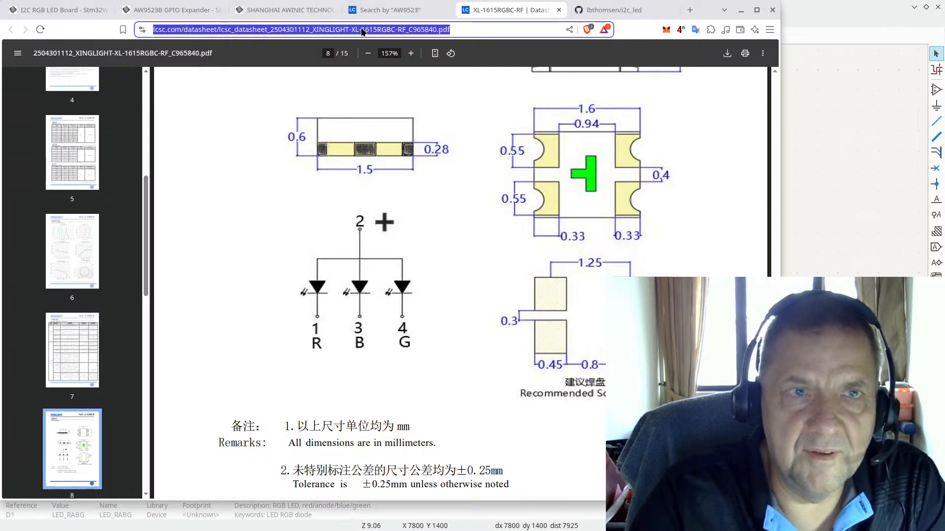
click(815, 10)
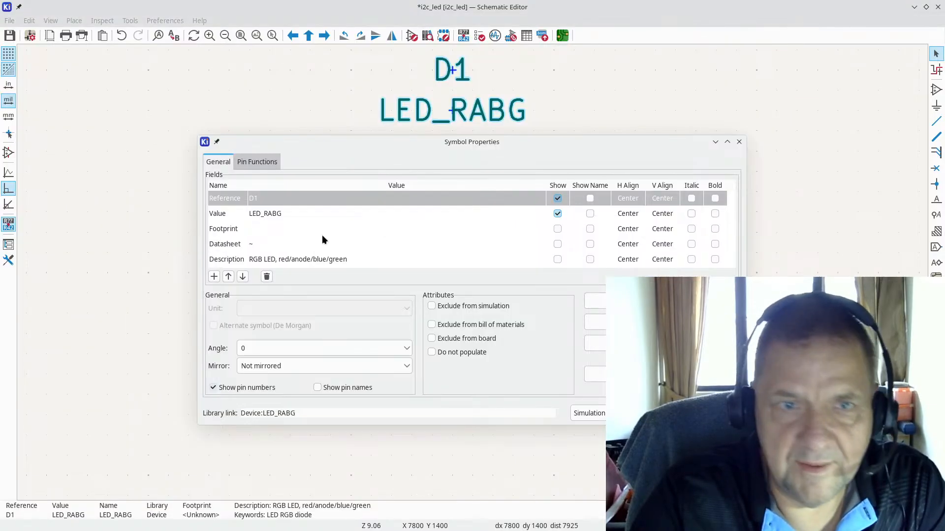
click(287, 244)
key(ctrl+v)
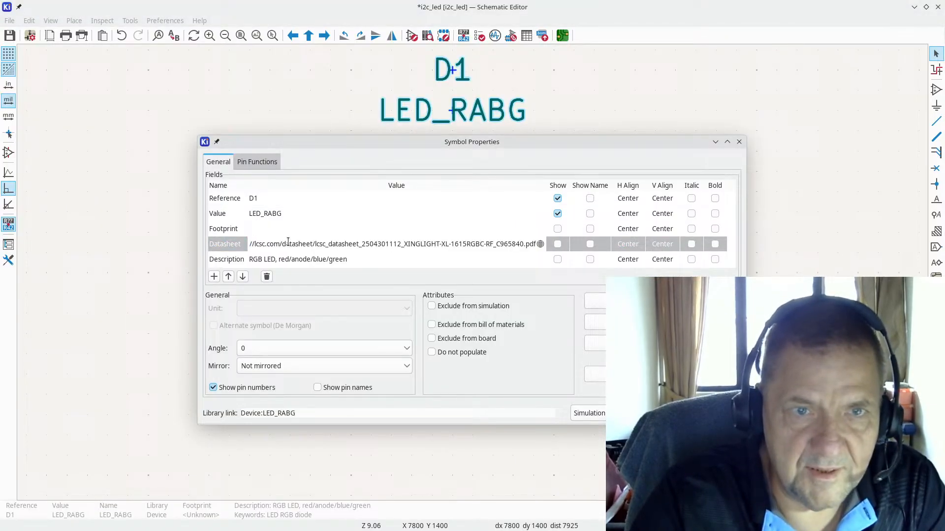
Step: Add a custom field named LCSC to D1
click(214, 277)
text(LCSC)
key(Return)
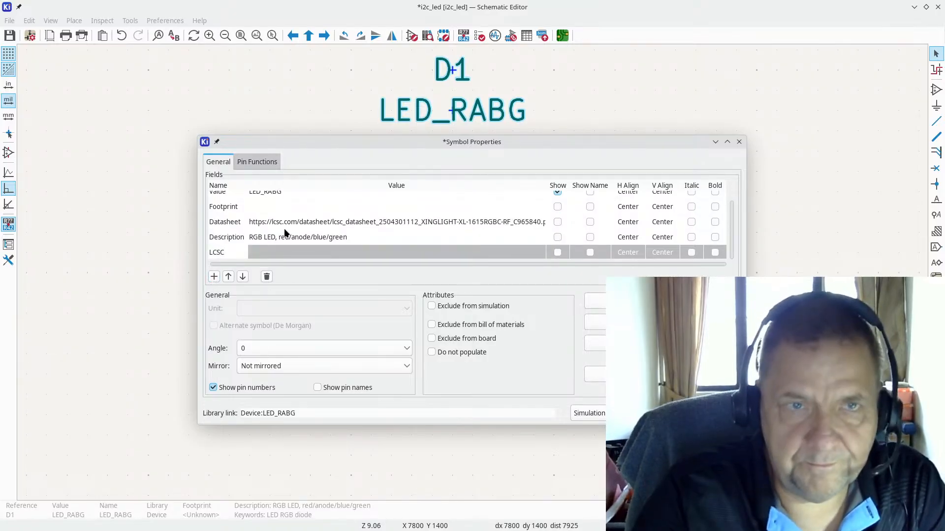
Step: Fill the LCSC field with part number C965840 from the datasheet URL and confirm
key(alt+Tab)
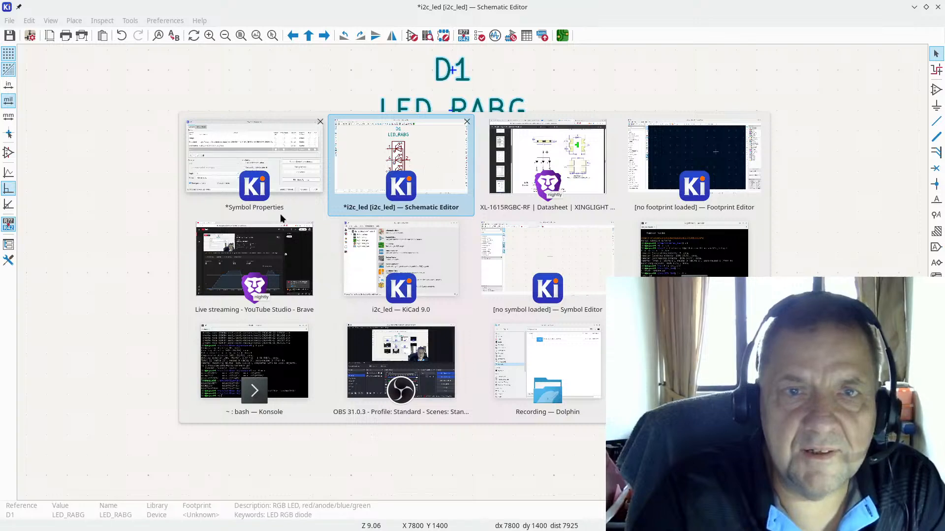
key(alt+Tab)
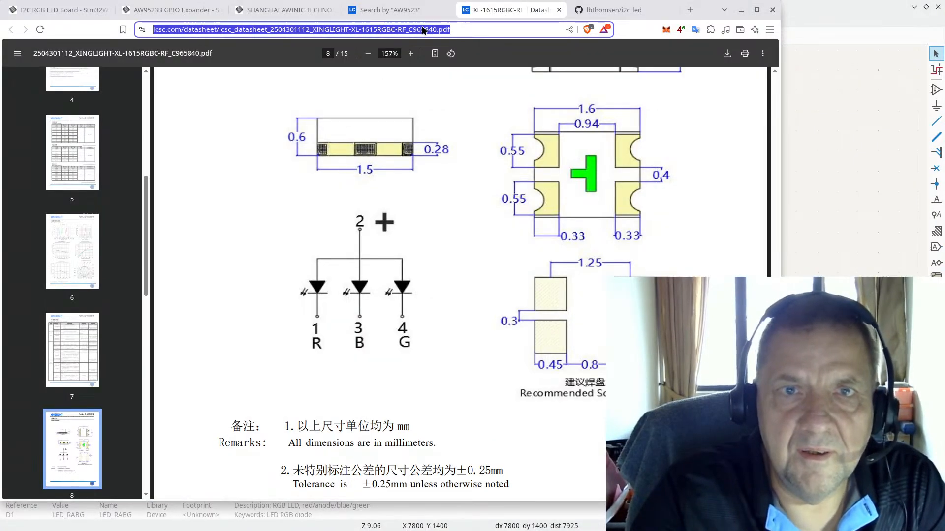
click(396, 11)
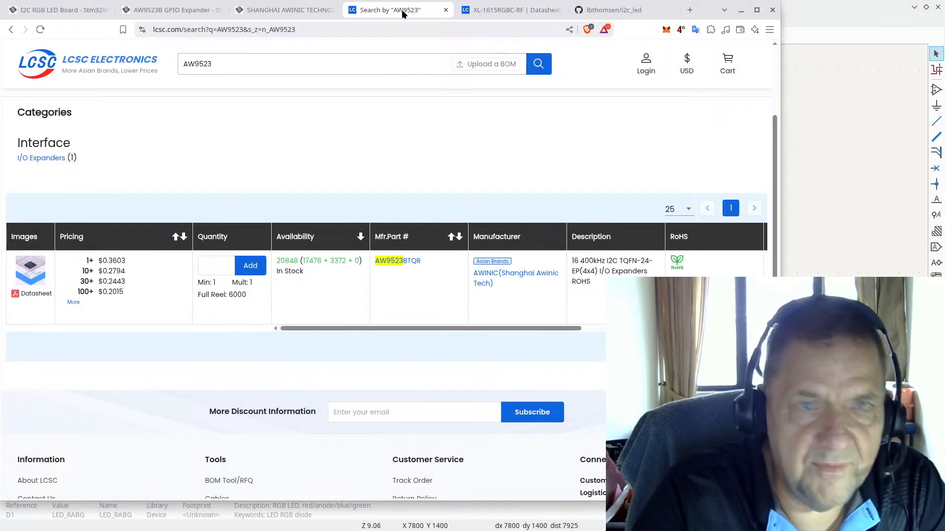
click(521, 13)
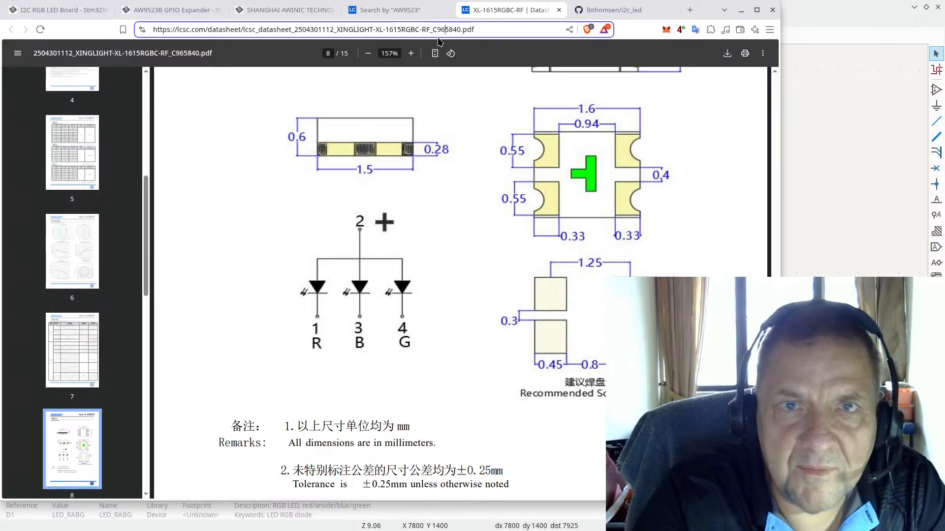
drag(434, 30, 455, 29)
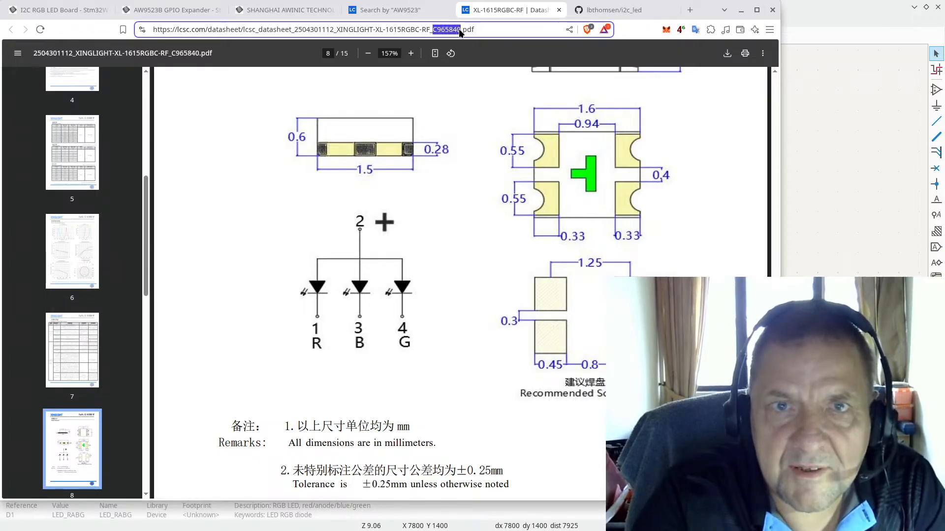
click(793, 9)
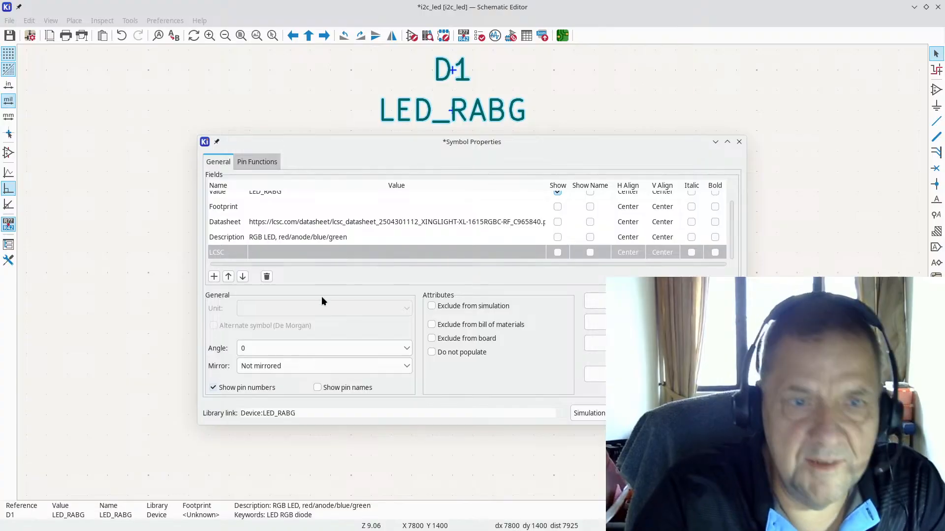
click(319, 253)
click(320, 252)
text(C965840)
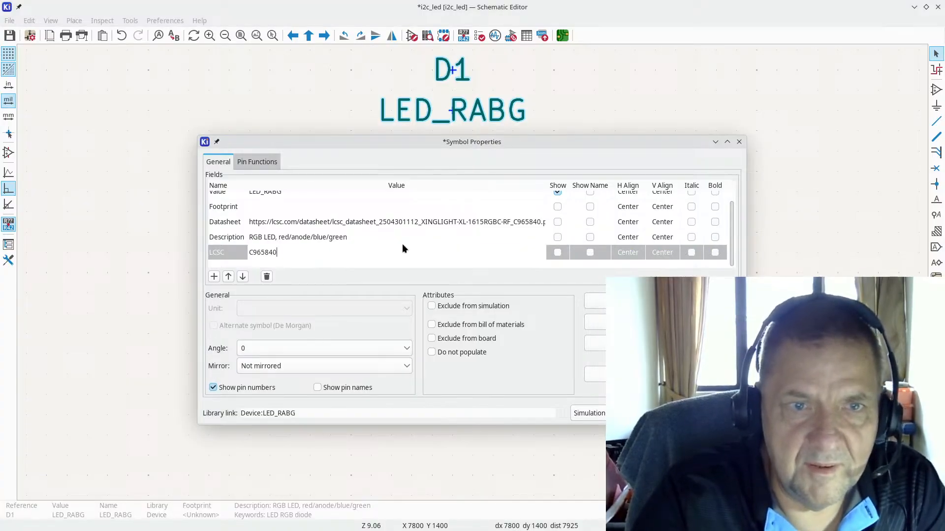
click(299, 212)
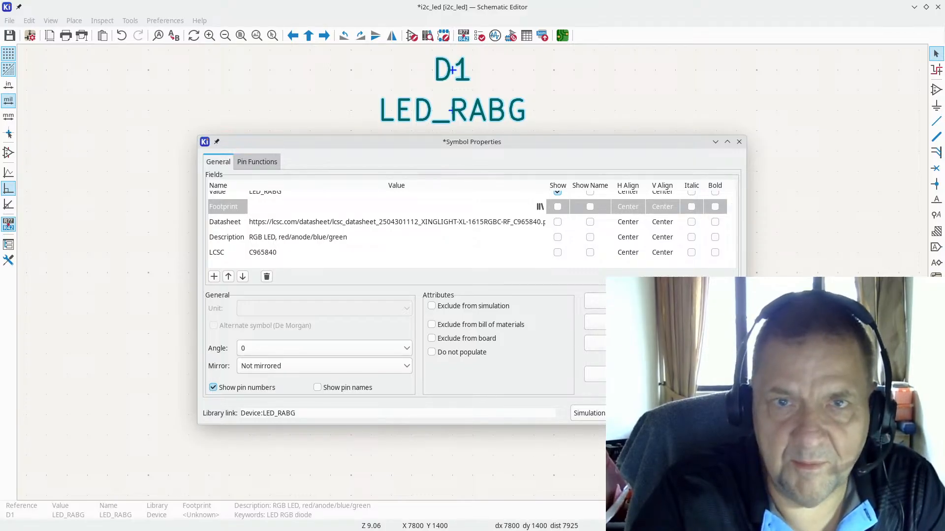
key(Return)
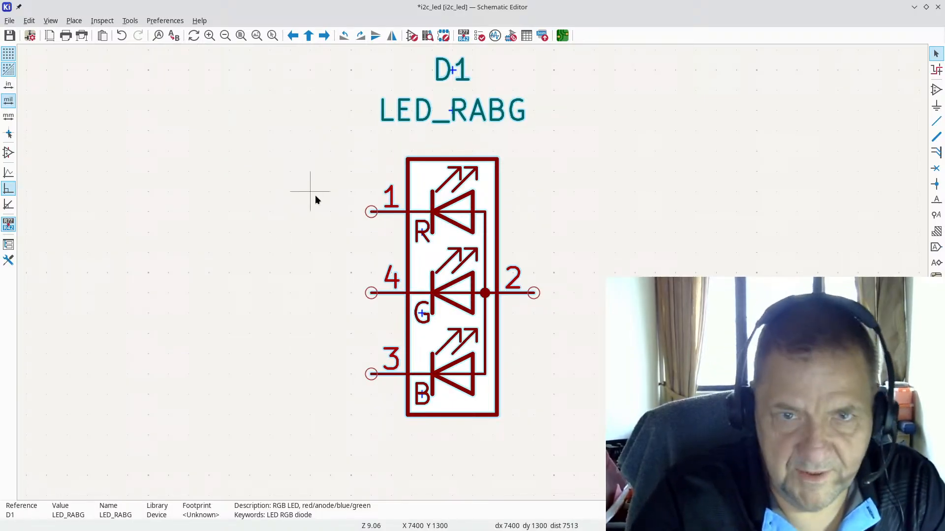
Step: Review the RGB LED datasheet in the browser, then return to the i2c_led project manager
scroll(315, 197, down, 7)
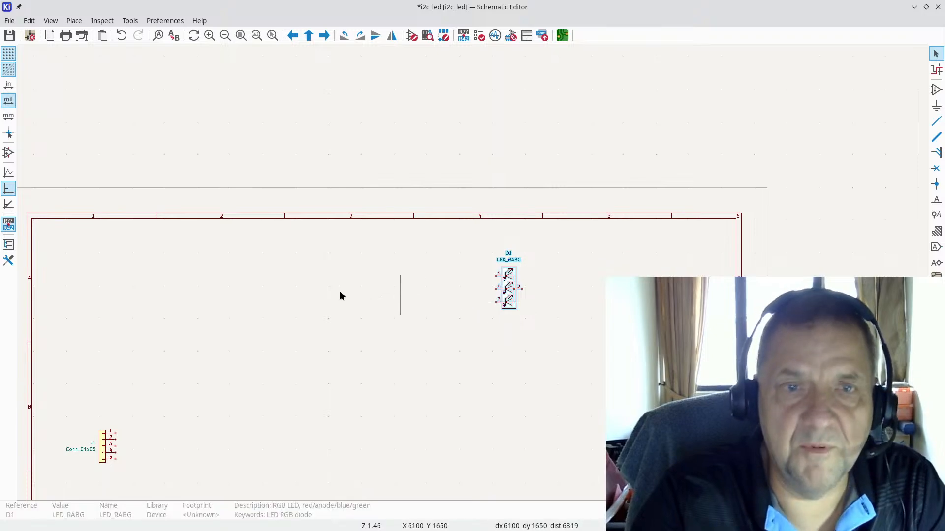
key(alt+Tab)
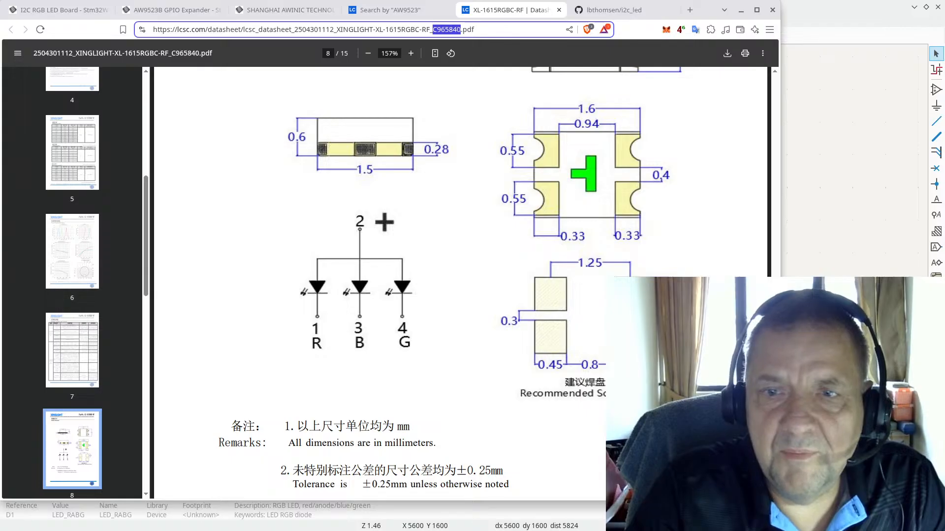
key(alt+Tab)
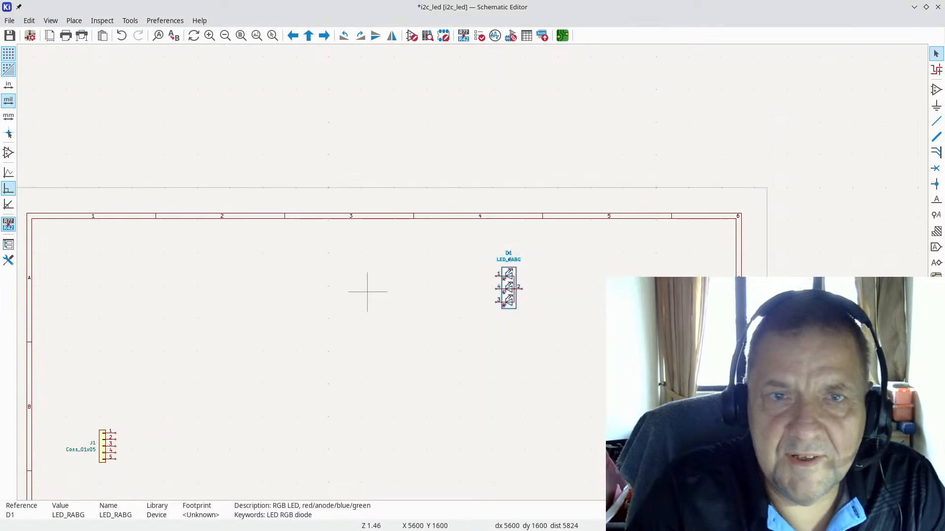
key(alt+Tab)
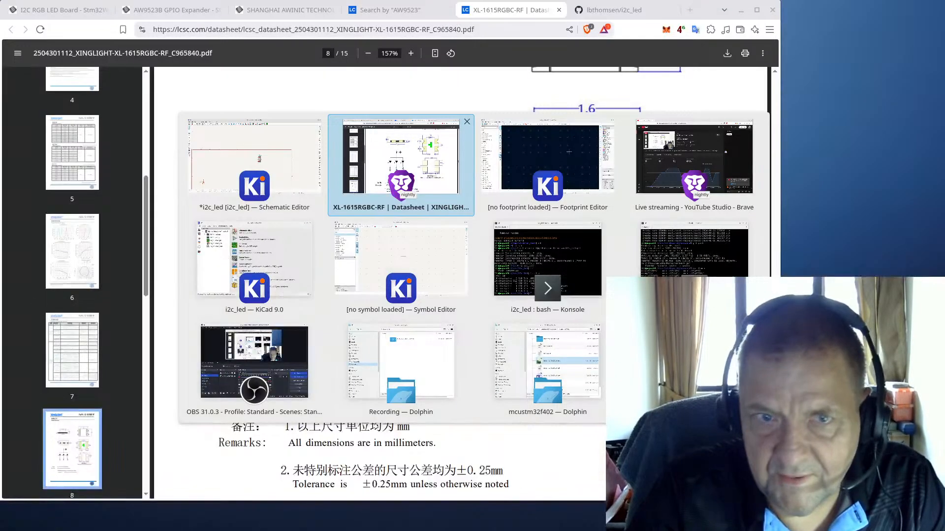
key(alt+Tab)
key(alt+Tab)
key(alt+Tab)
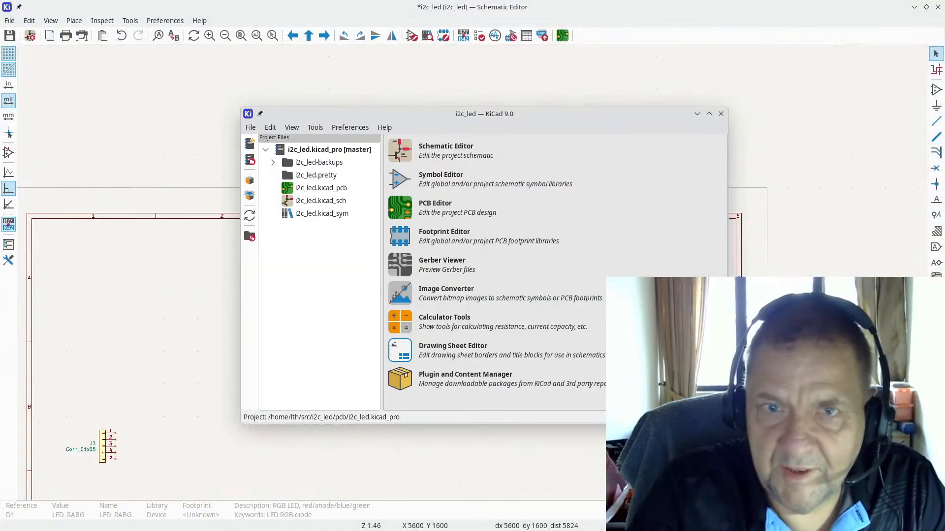
Step: Launch the Footprint Editor and create a new empty footprint in the i2c_led library
click(402, 239)
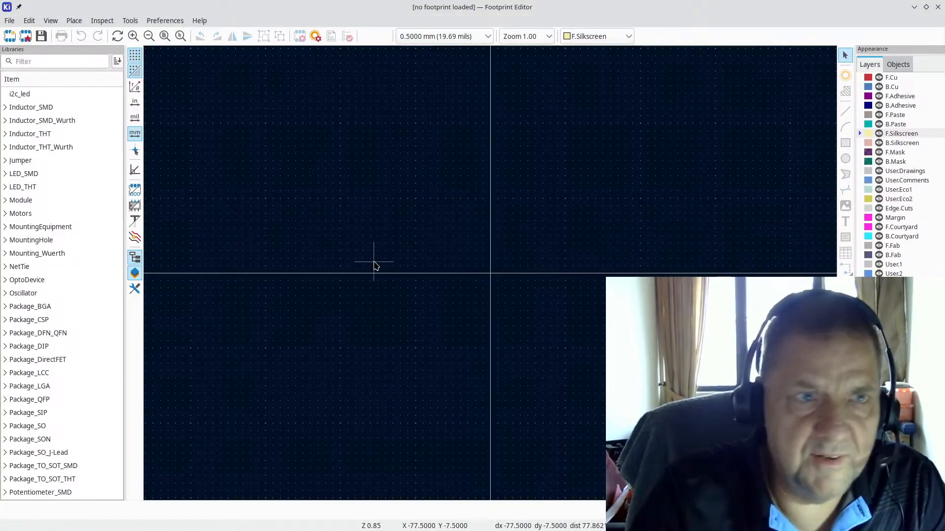
click(43, 95)
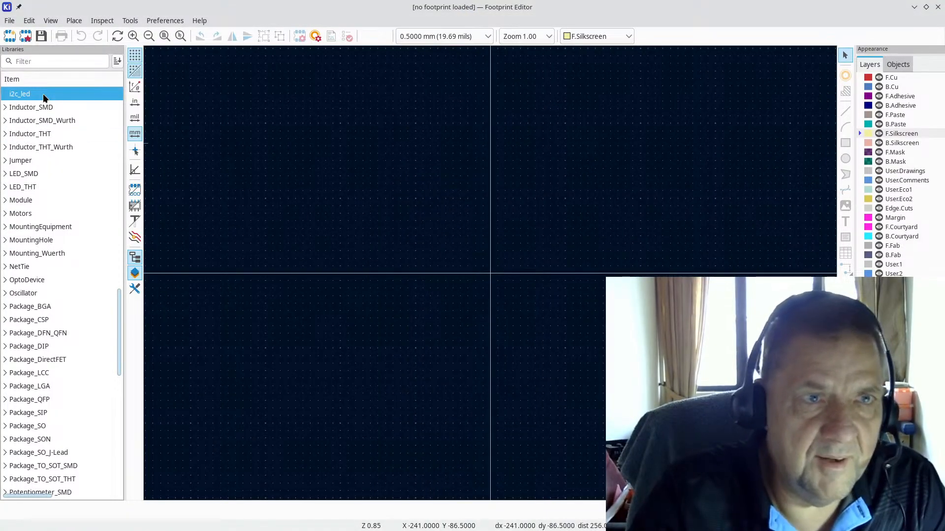
click(7, 21)
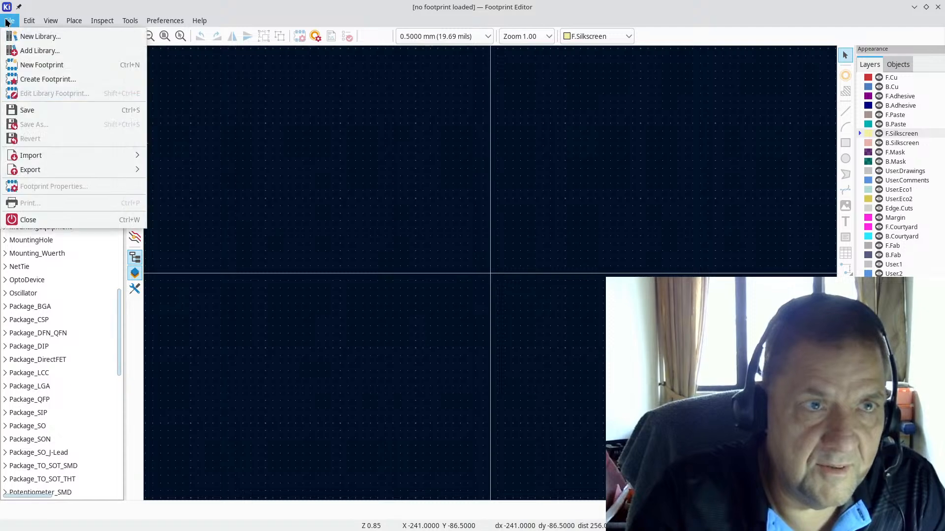
click(35, 70)
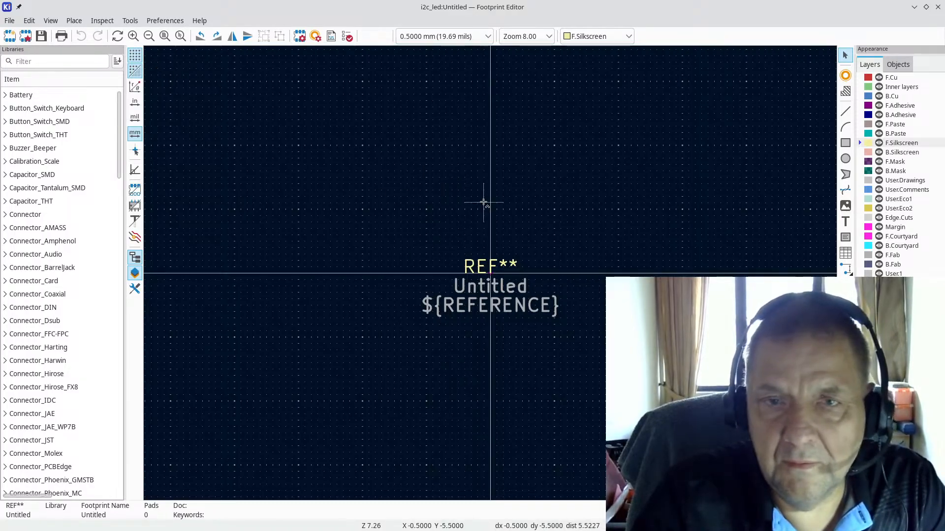
Step: Pick the Add Pad tool and check the datasheet's pin arrangement
scroll(438, 236, down, 2)
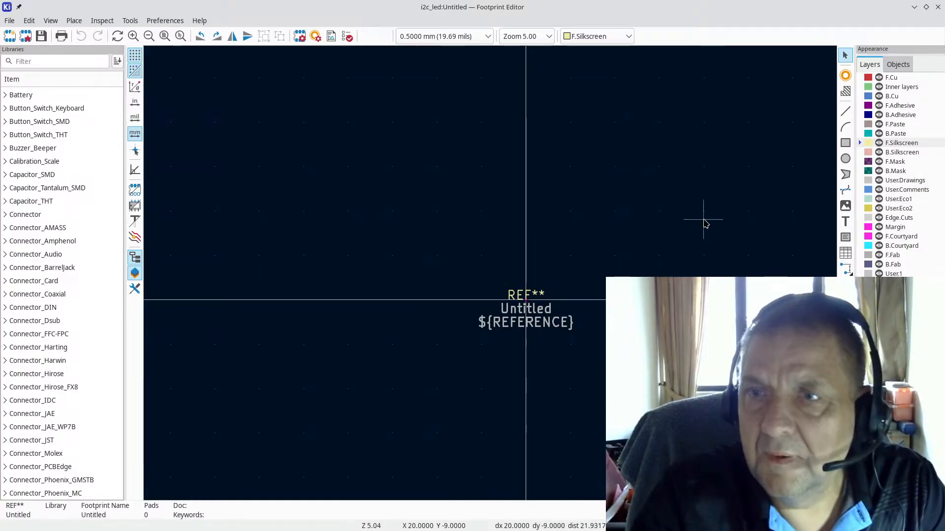
click(845, 75)
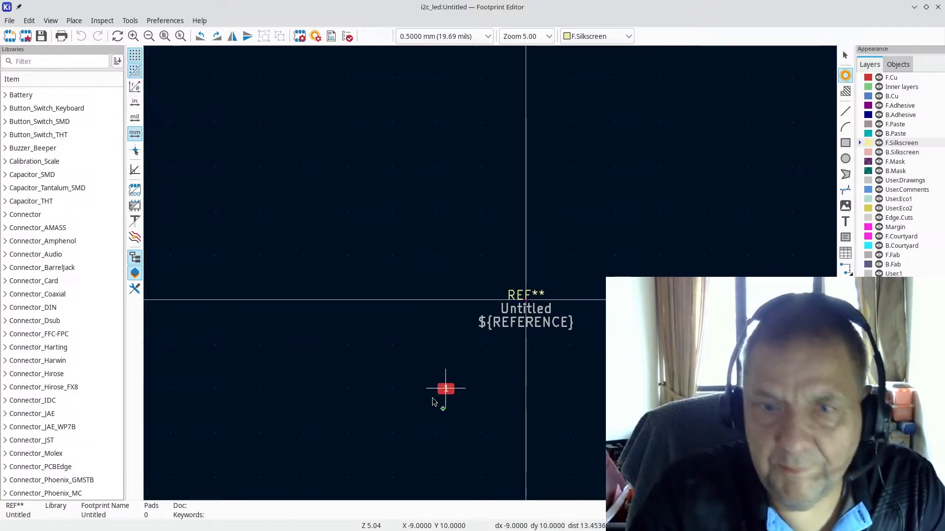
scroll(491, 277, up, 2)
scroll(492, 277, up, 3)
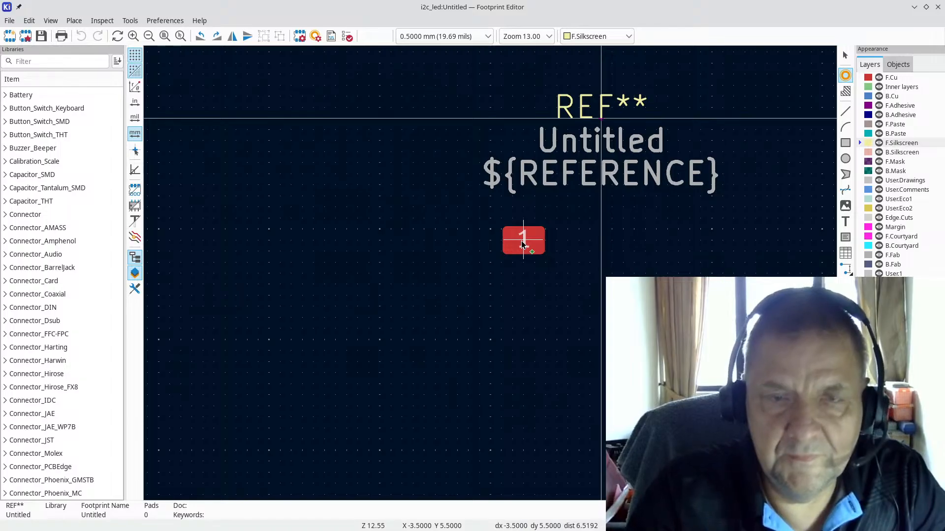
key(alt+Tab)
key(alt+Tab)
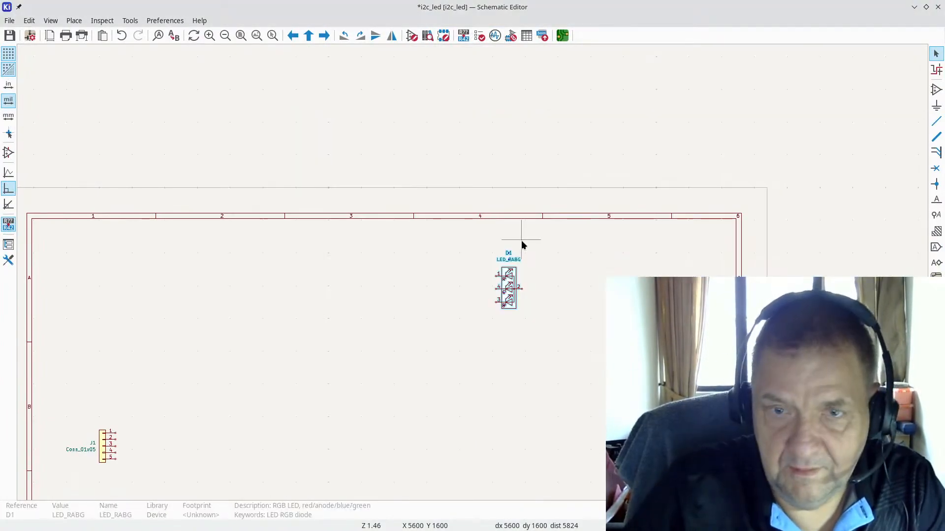
key(alt+Tab)
key(alt+Tab)
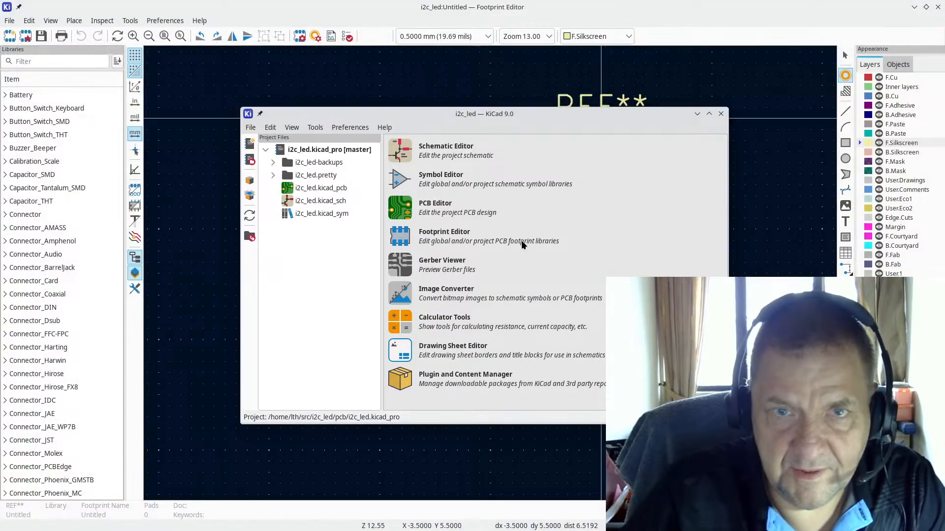
key(alt+Tab)
key(alt+Tab)
key(alt+Tab)
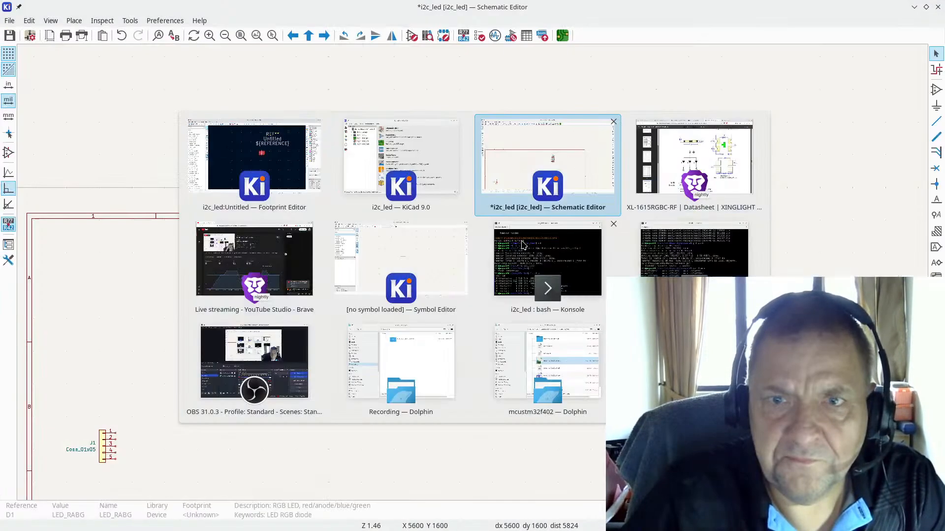
key(alt+Tab)
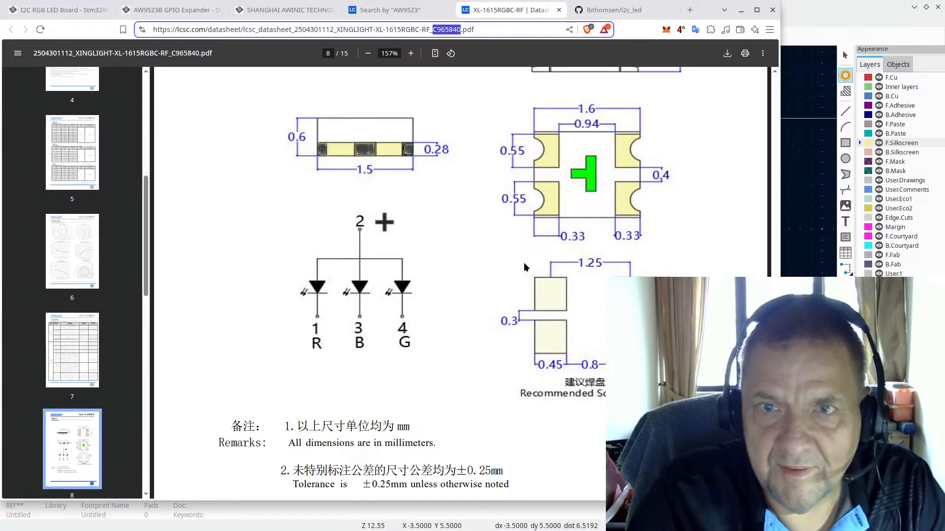
scroll(566, 261, up, 3)
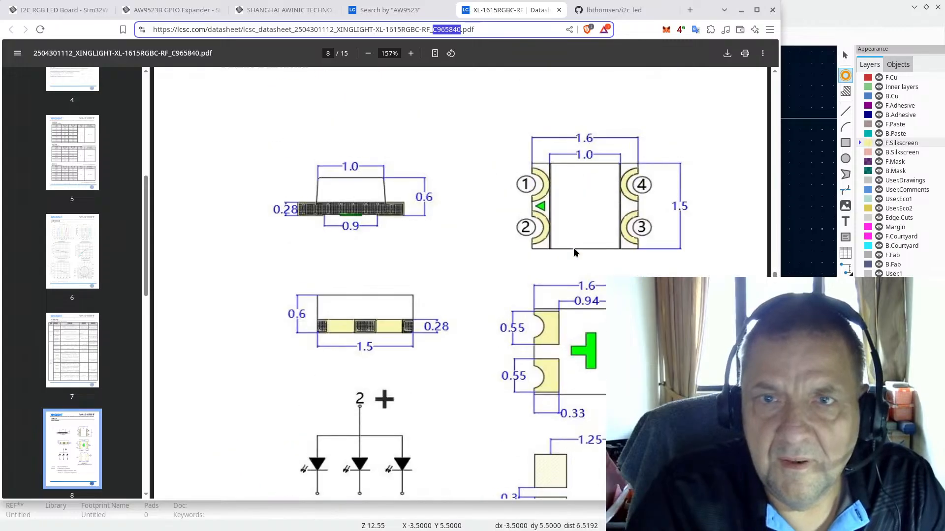
scroll(571, 247, down, 1)
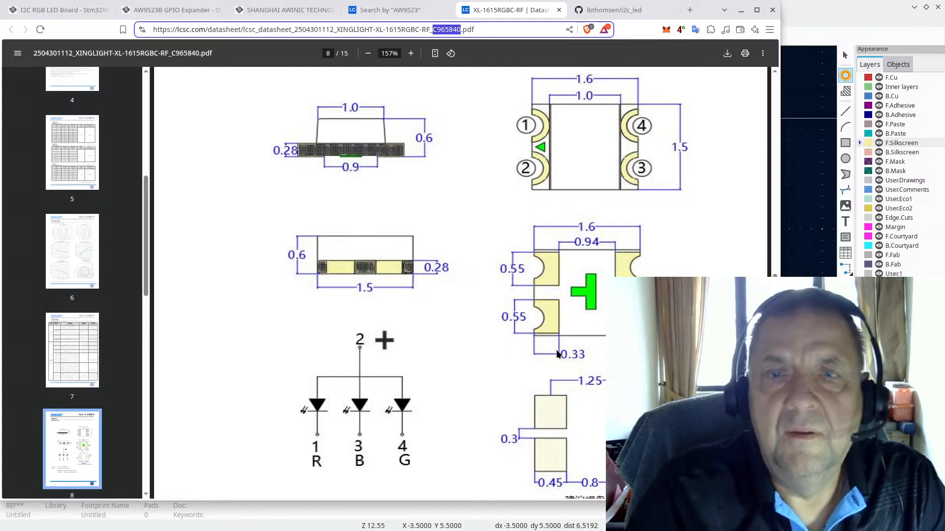
key(alt+Tab)
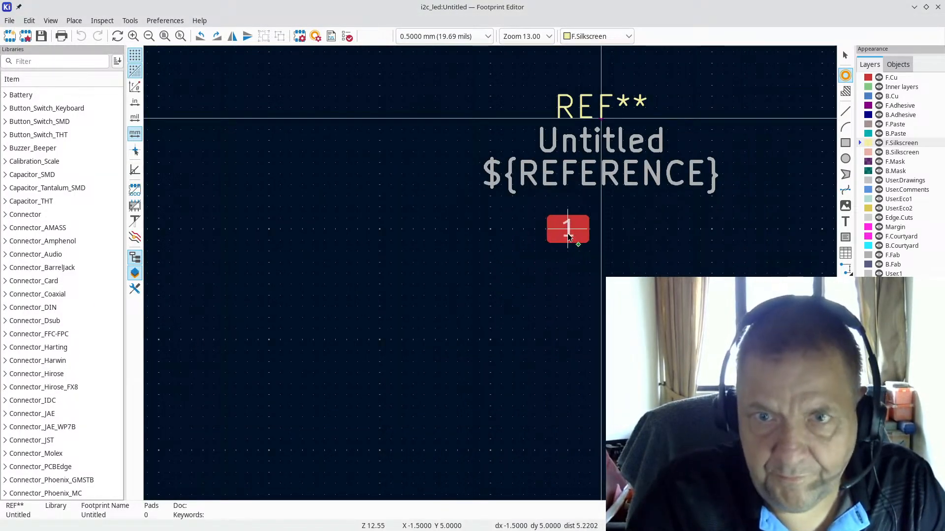
Step: Place pads 1–4 in a 2×2 grid matching the datasheet, then select pad 1
click(568, 237)
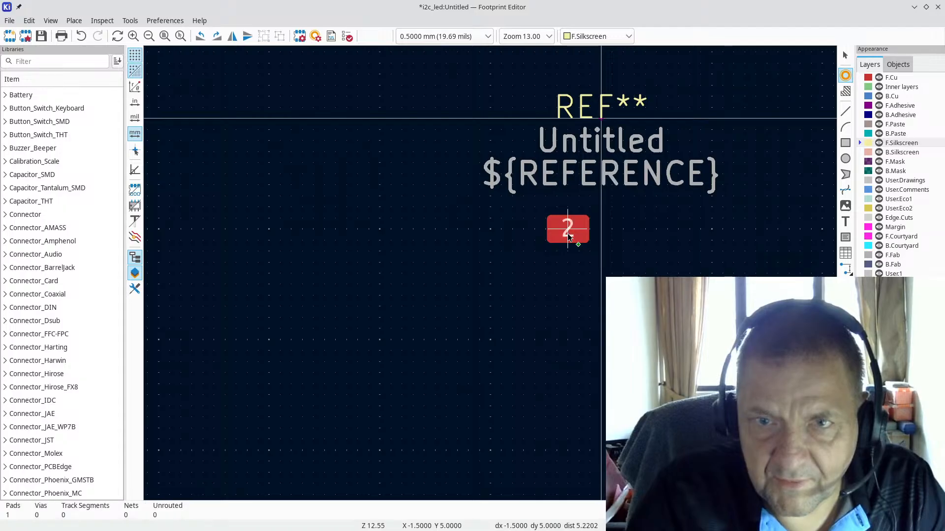
click(566, 276)
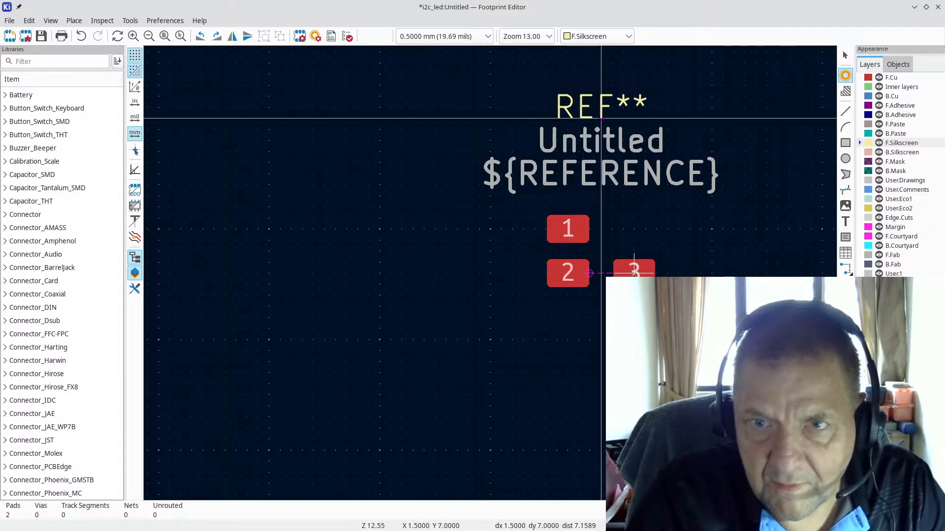
click(634, 272)
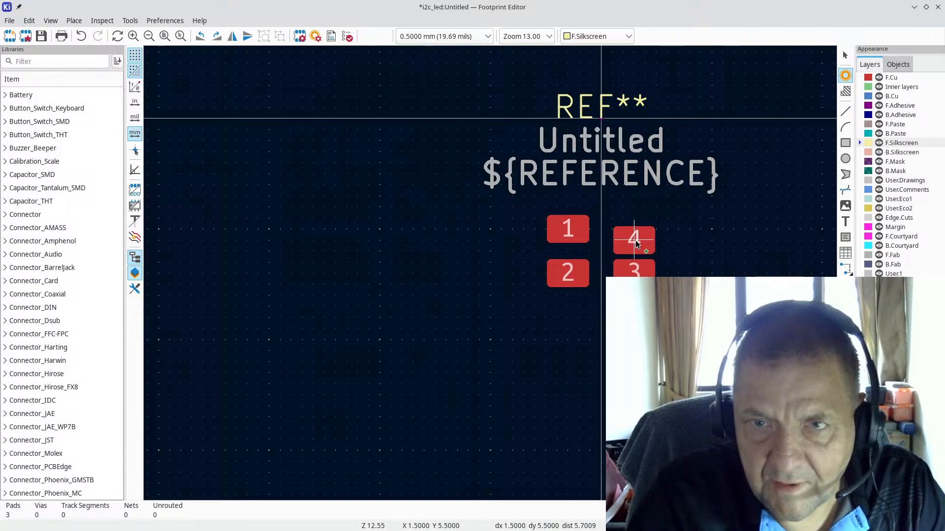
click(634, 228)
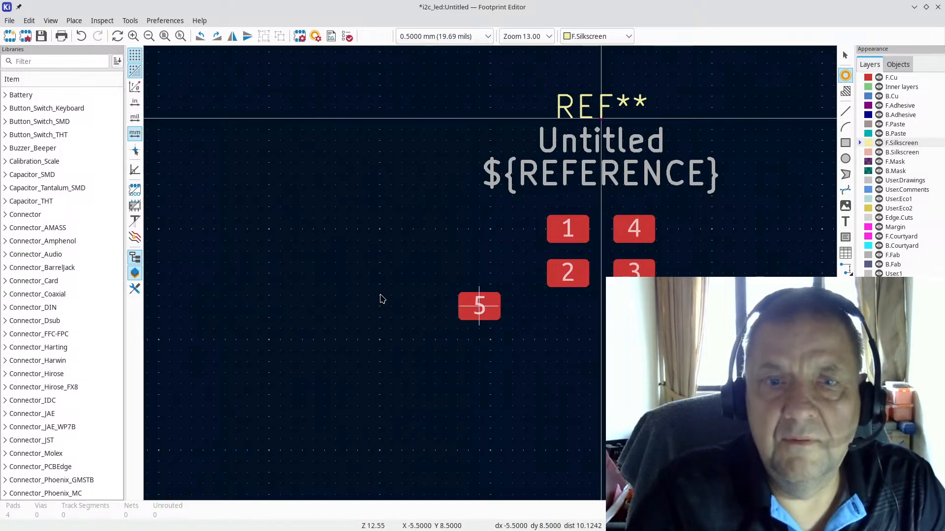
key(alt+Tab)
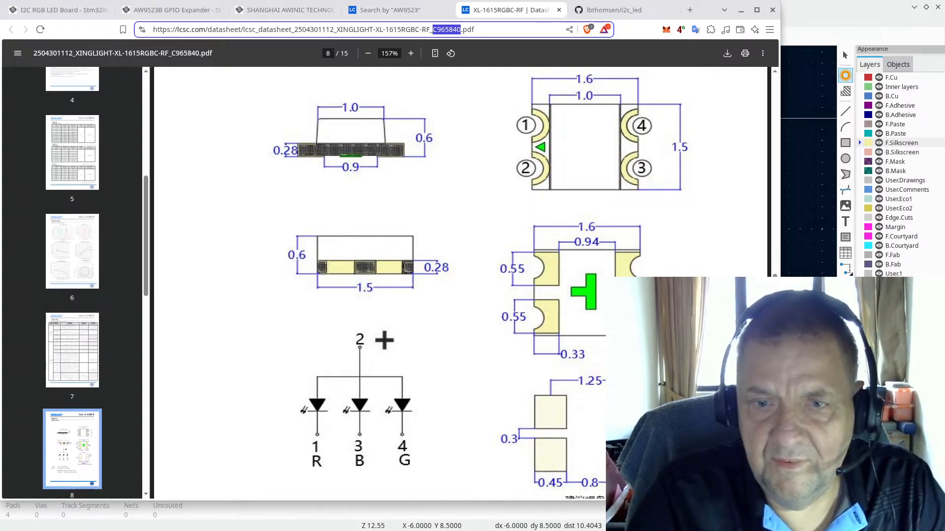
key(alt+Tab)
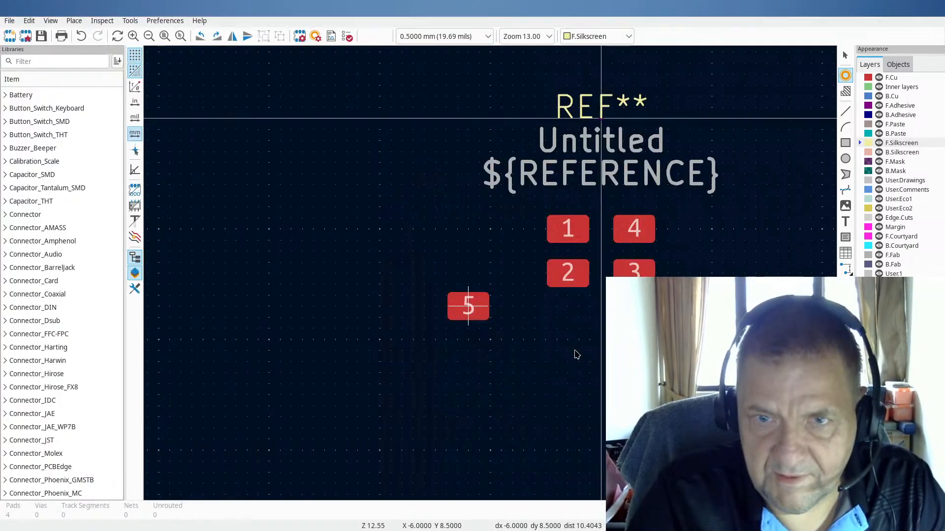
key(Escape)
click(568, 226)
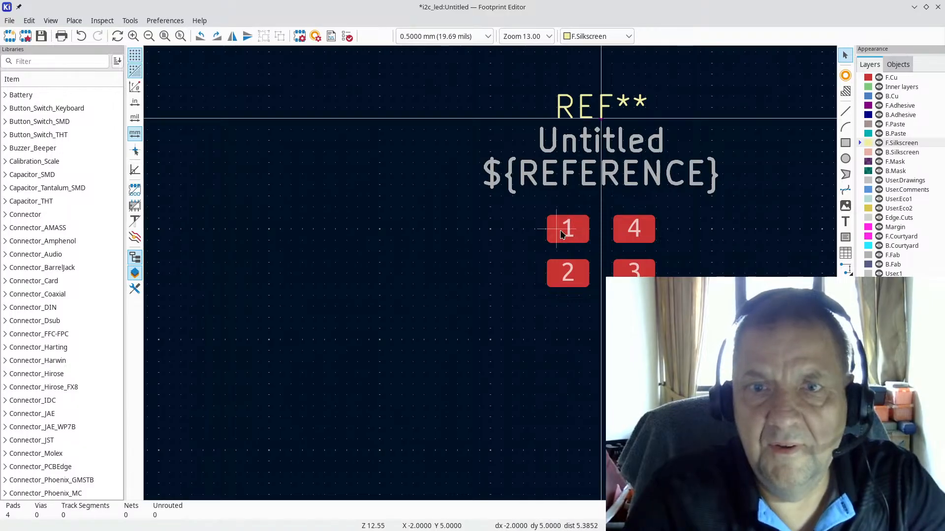
Step: In pad 1's properties, enter 0.65 mm width and 0.45 mm height from the datasheet
double_click(567, 227)
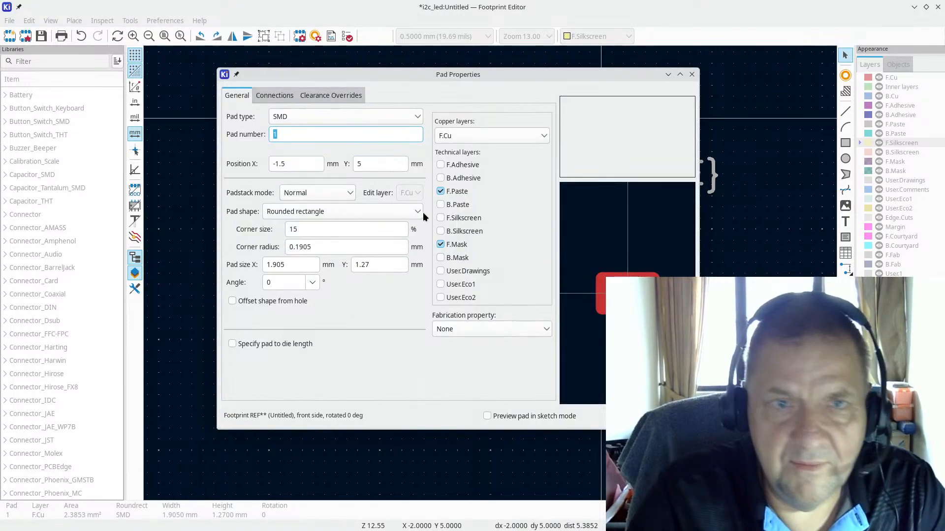
click(294, 265)
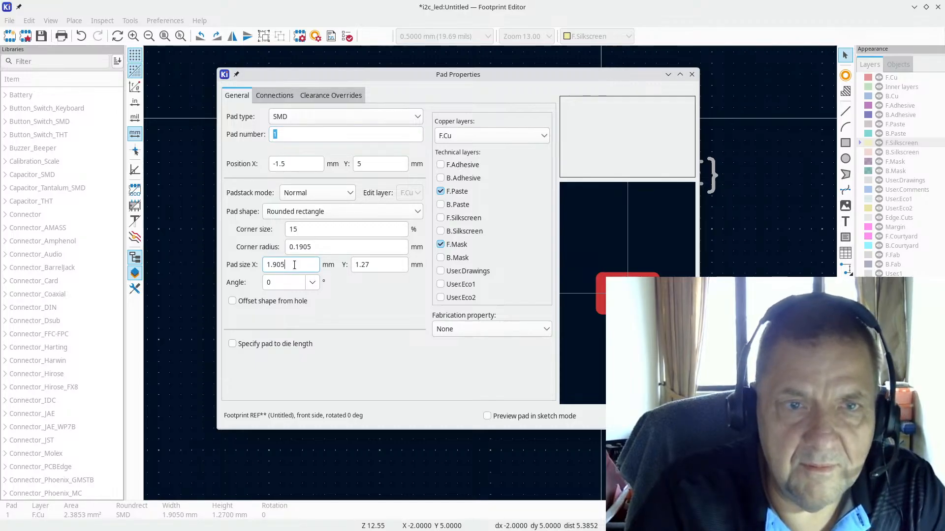
key(alt+Tab)
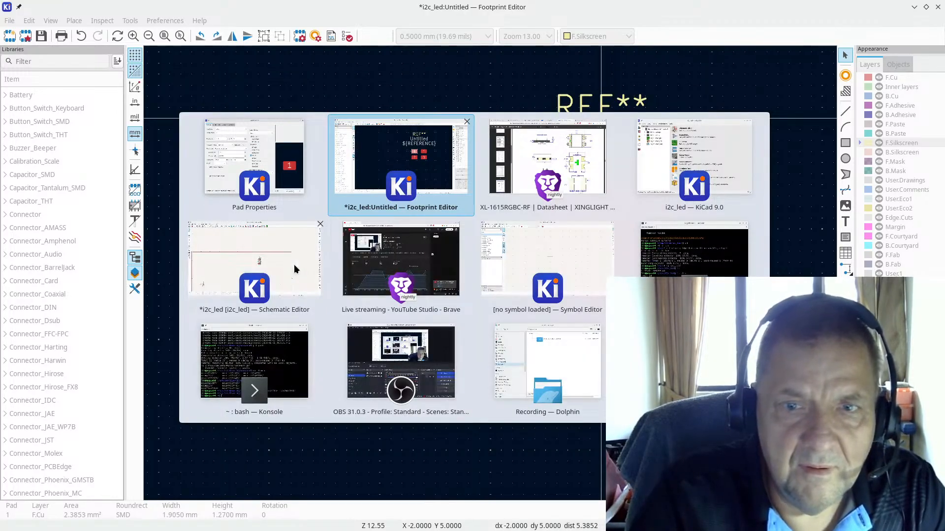
key(alt+Tab)
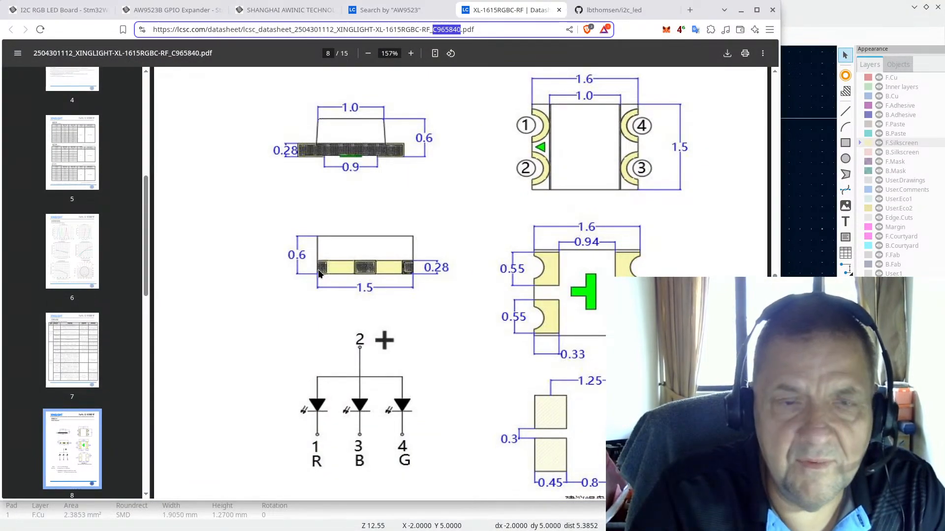
key(alt+Tab)
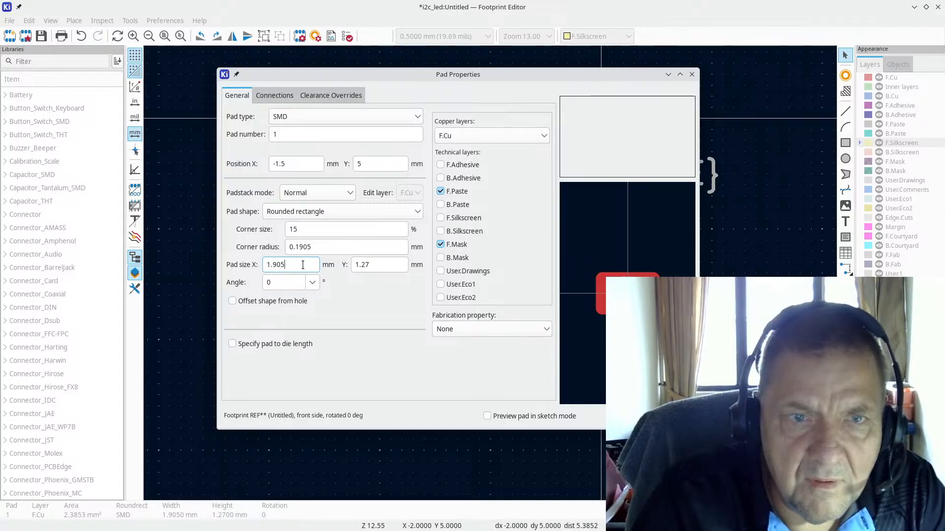
drag(295, 263, 244, 261)
text(0)
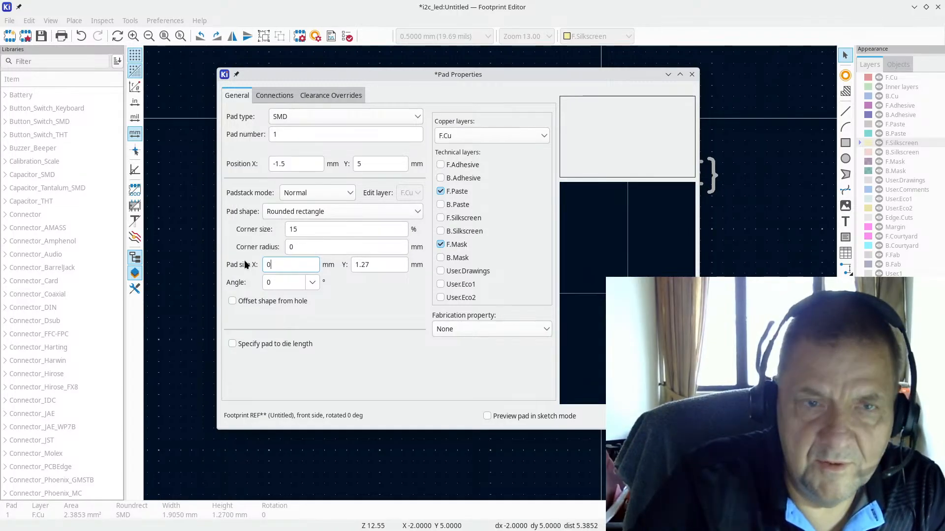
text(.6)
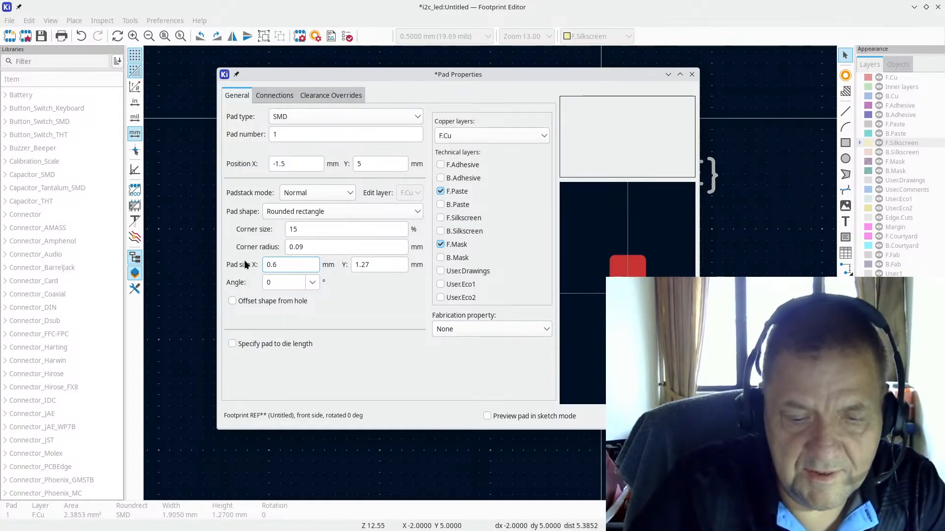
text(5)
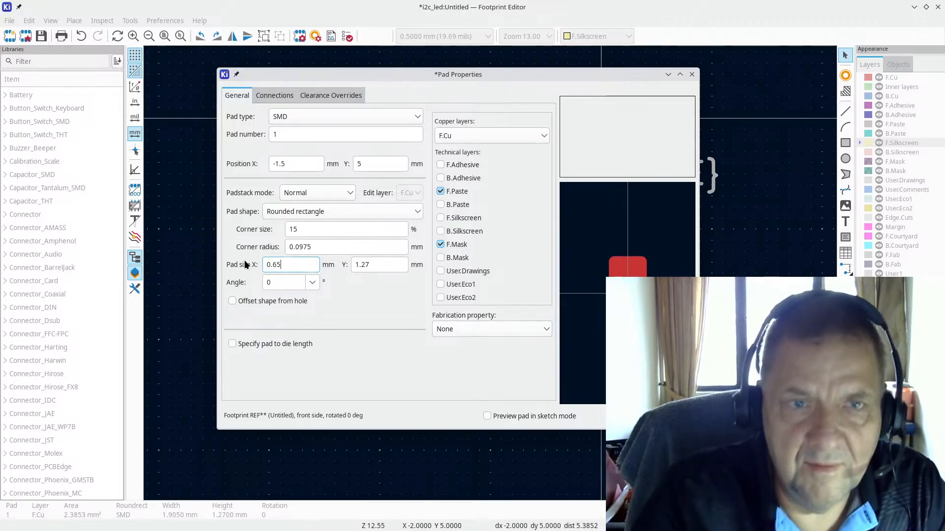
key(alt+Tab)
key(alt+Tab)
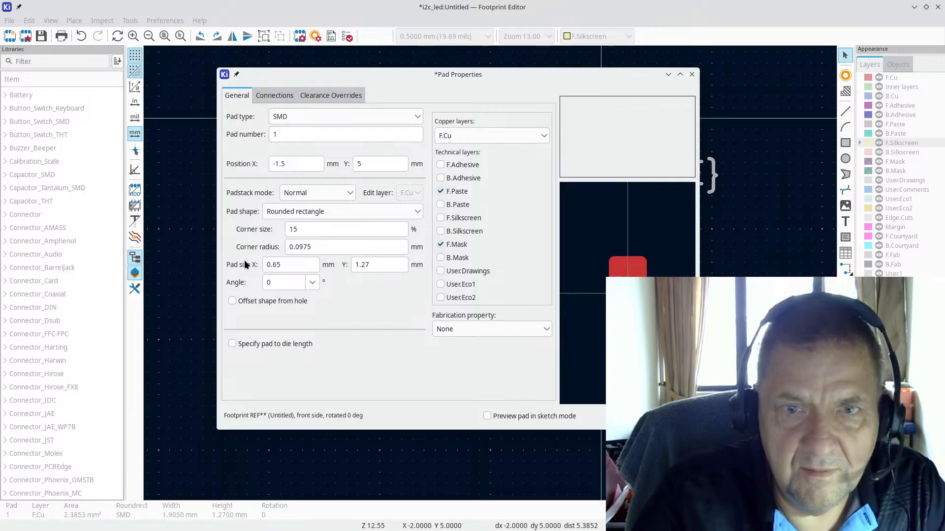
key(alt+Tab)
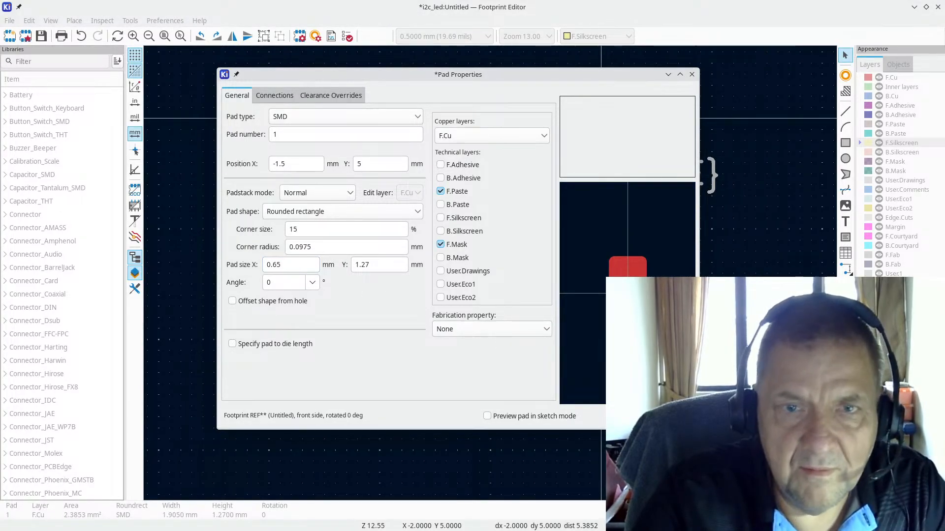
key(alt+Tab)
key(alt+Tab)
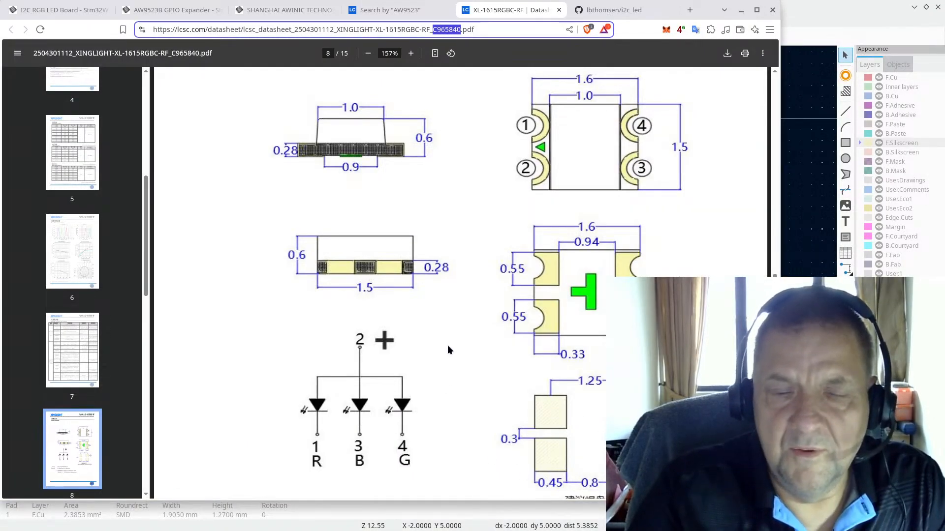
key(alt+Tab)
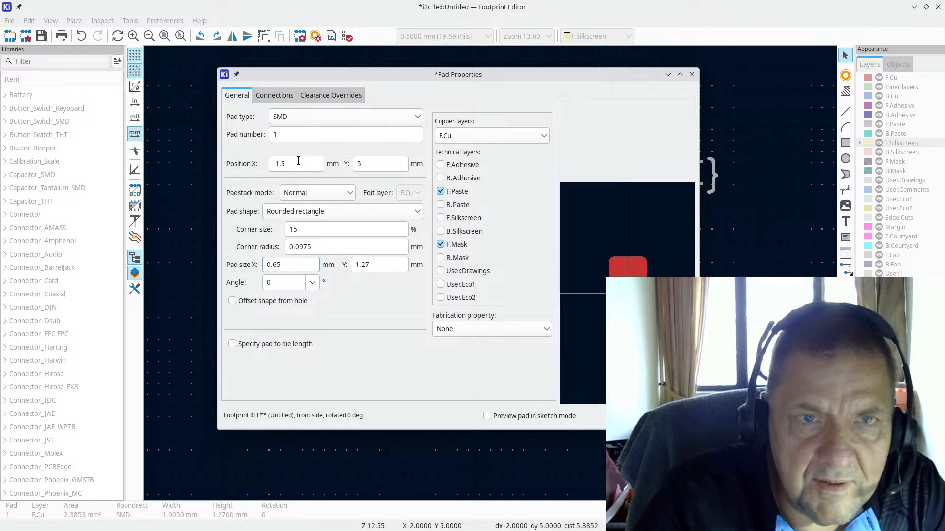
click(377, 265)
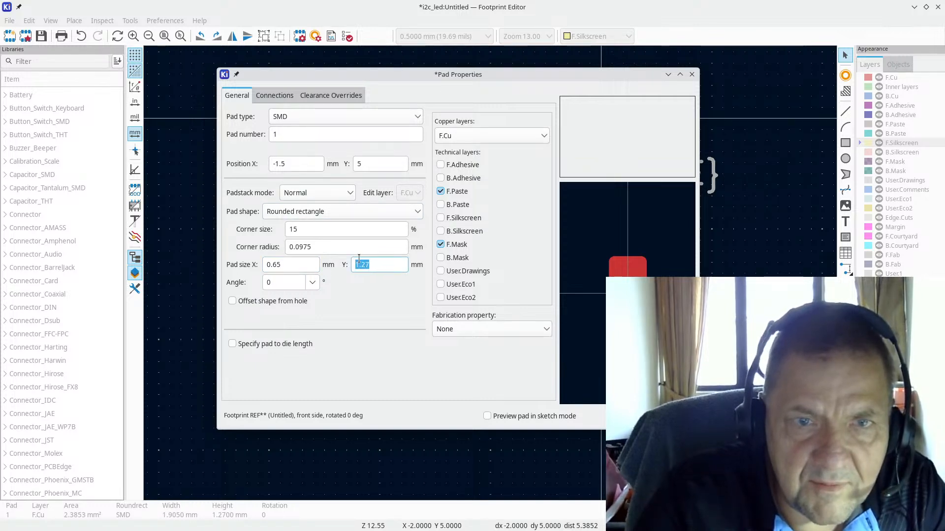
text(0.45)
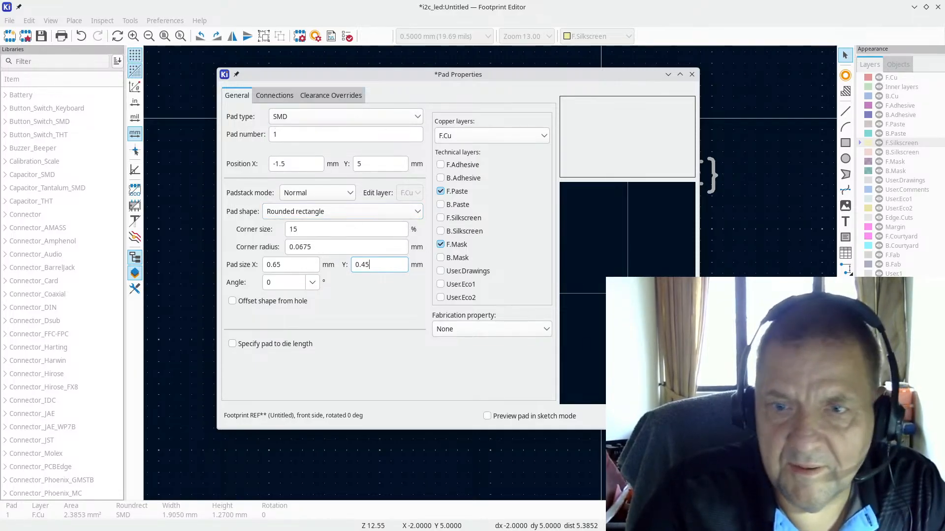
Step: Confirm pad 1's new size and move the reference texts higher above the pads
key(Return)
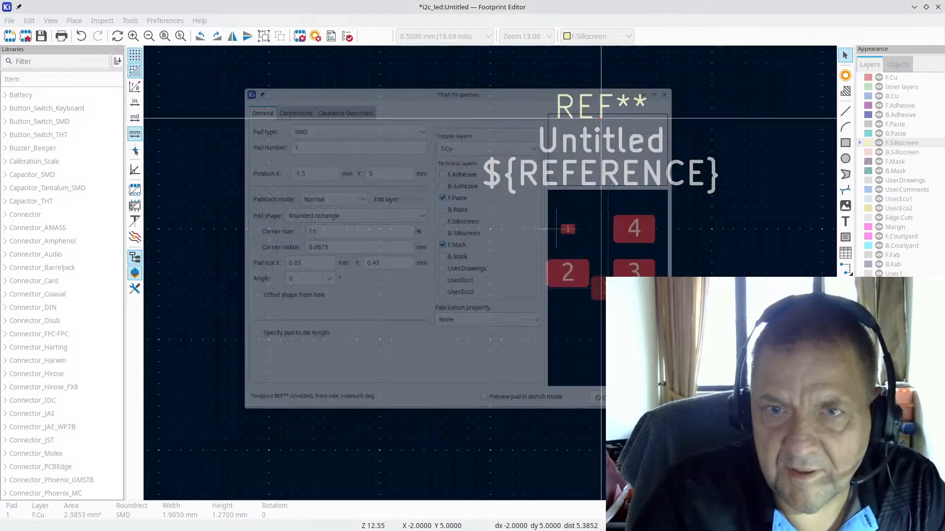
scroll(492, 262, down, 2)
drag(470, 115, 658, 227)
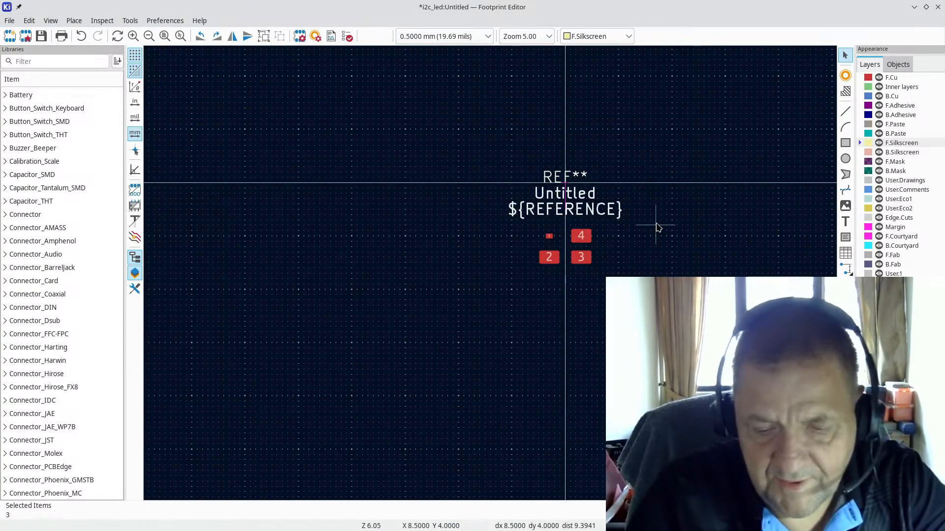
key(m)
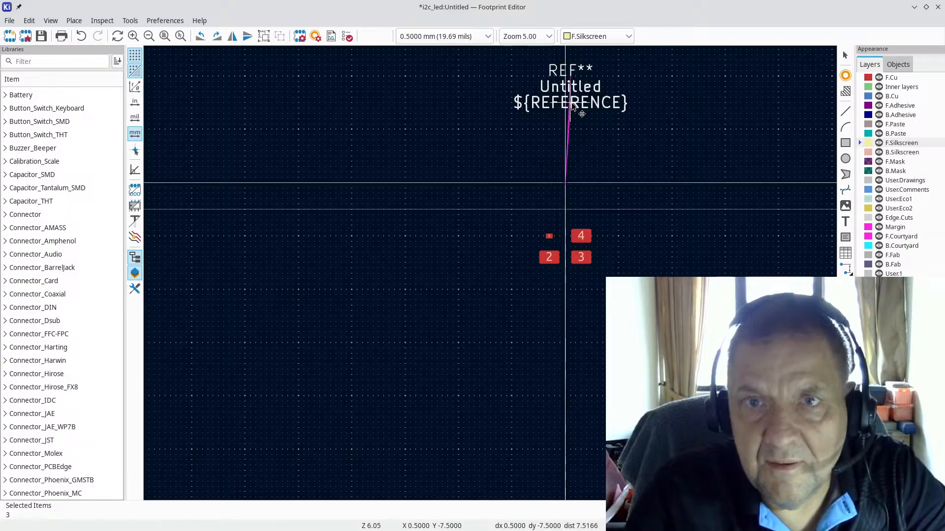
click(566, 106)
Step: Move the four pads up, then delete the extra pads
drag(507, 208, 611, 305)
key(m)
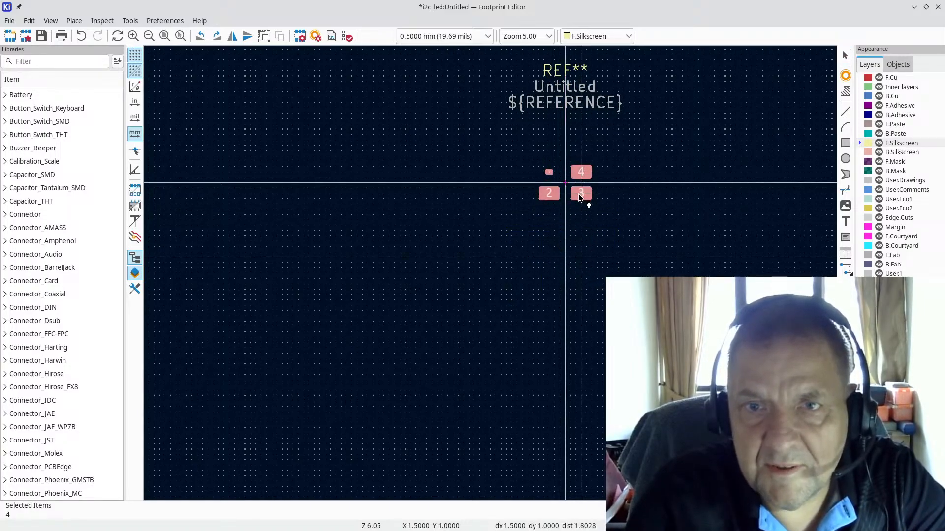
click(579, 196)
scroll(566, 178, up, 7)
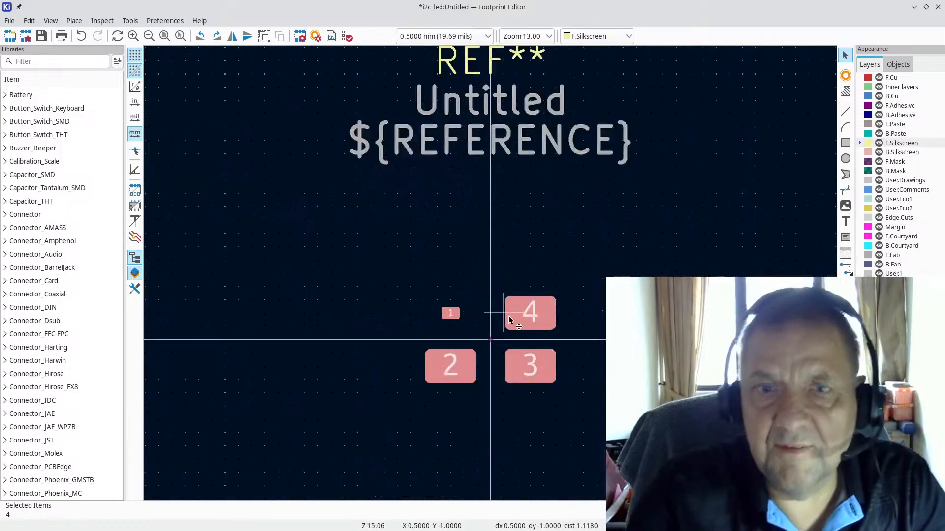
key(Escape)
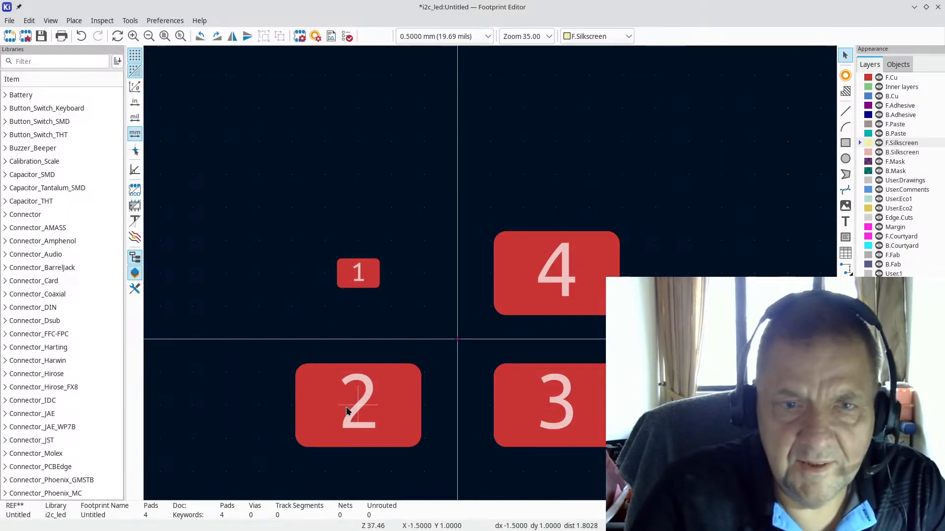
click(567, 413)
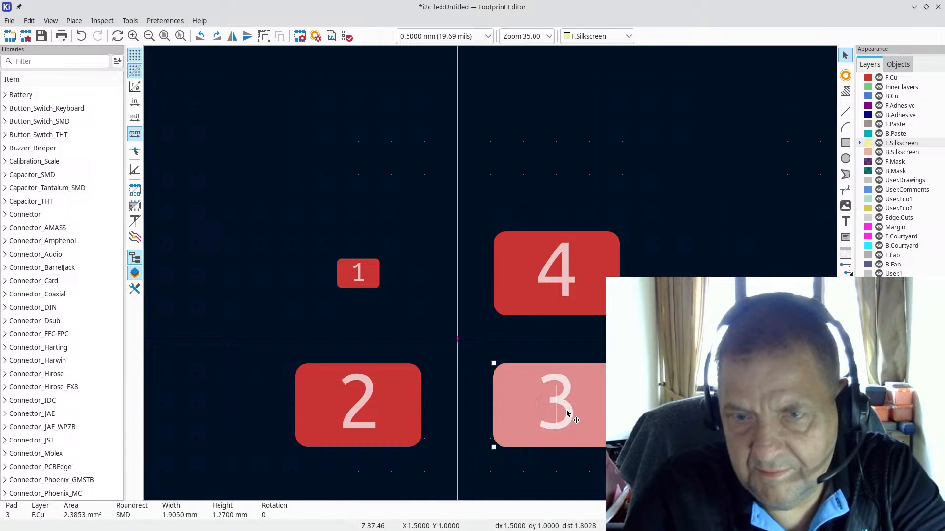
key(Delete)
key(Delete)
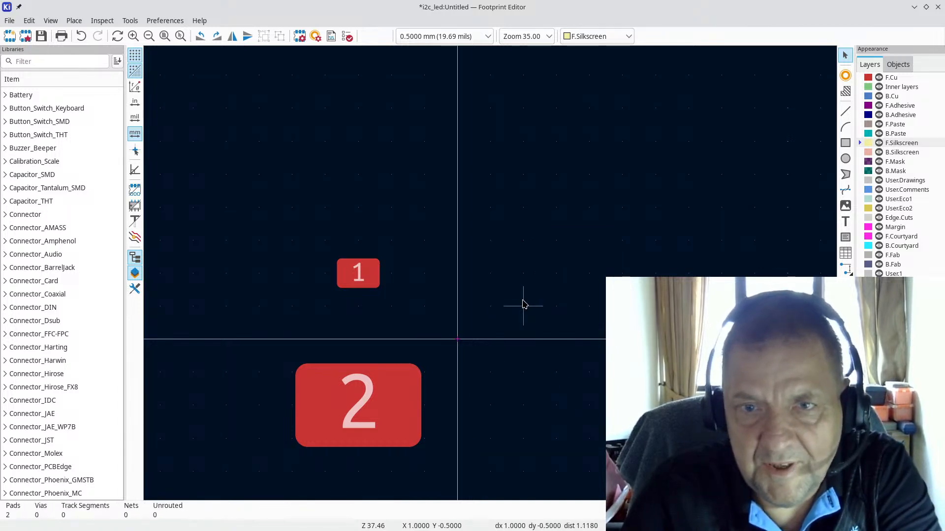
key(Delete)
Step: Place pad 1 just up-left of the origin, recheck the datasheet, and select pad 1
scroll(362, 295, up, 4)
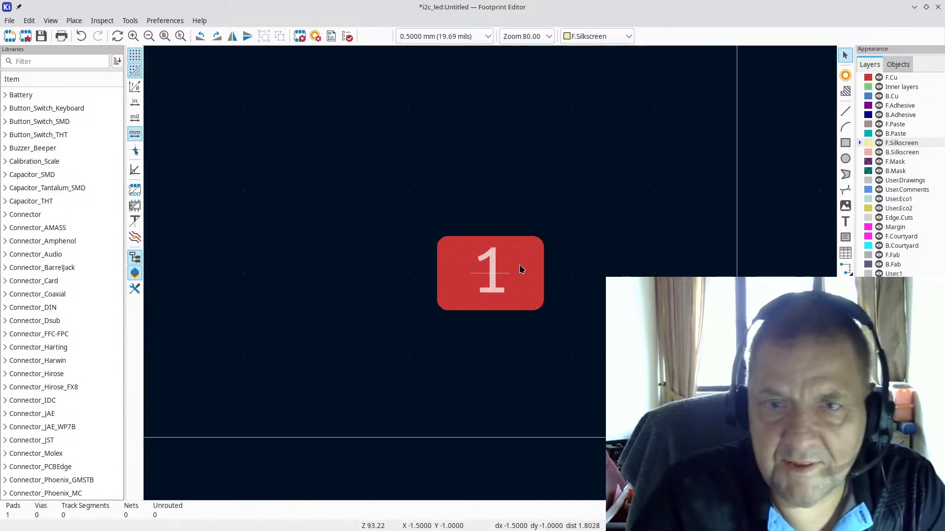
drag(492, 275, 654, 355)
scroll(654, 355, down, 6)
scroll(557, 261, up, 5)
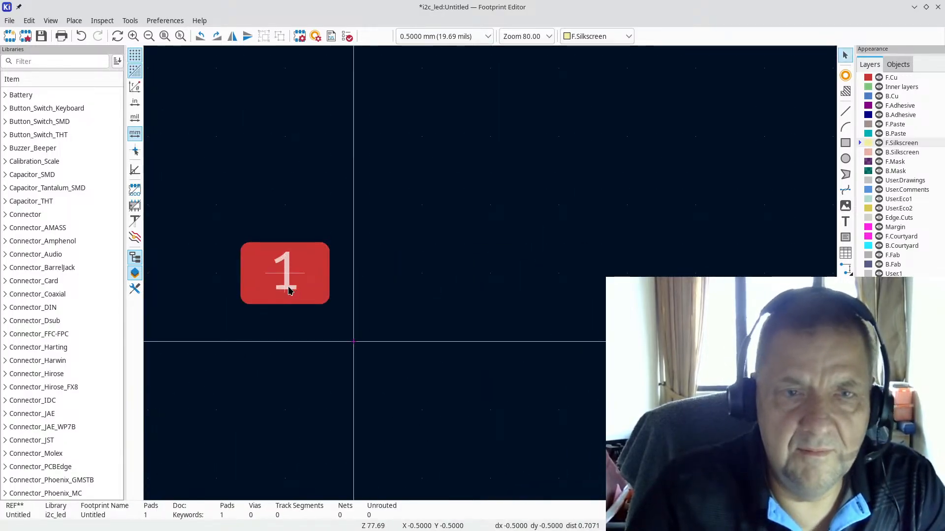
key(alt+Tab)
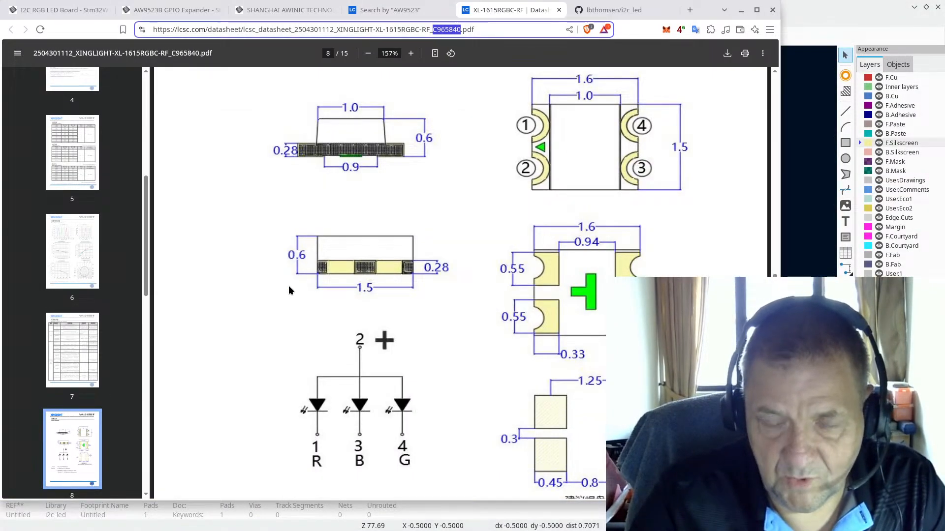
key(alt+Tab)
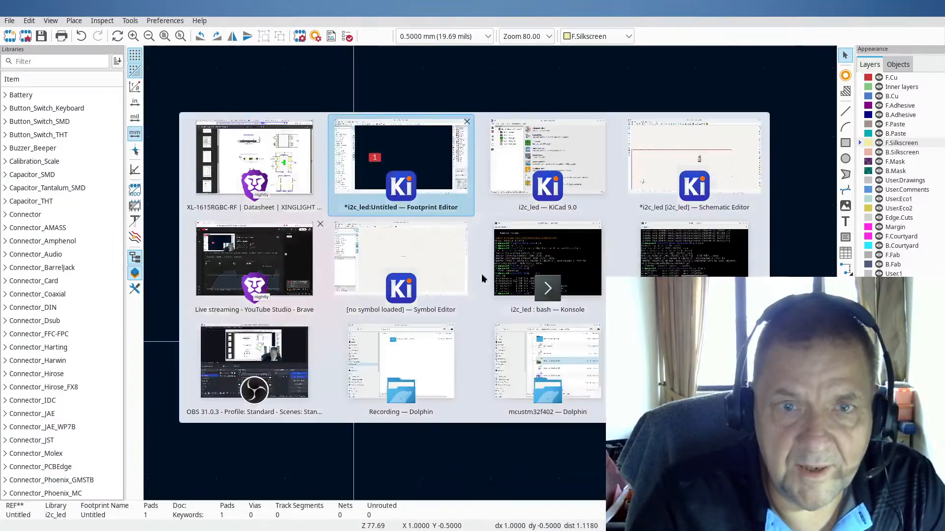
click(295, 274)
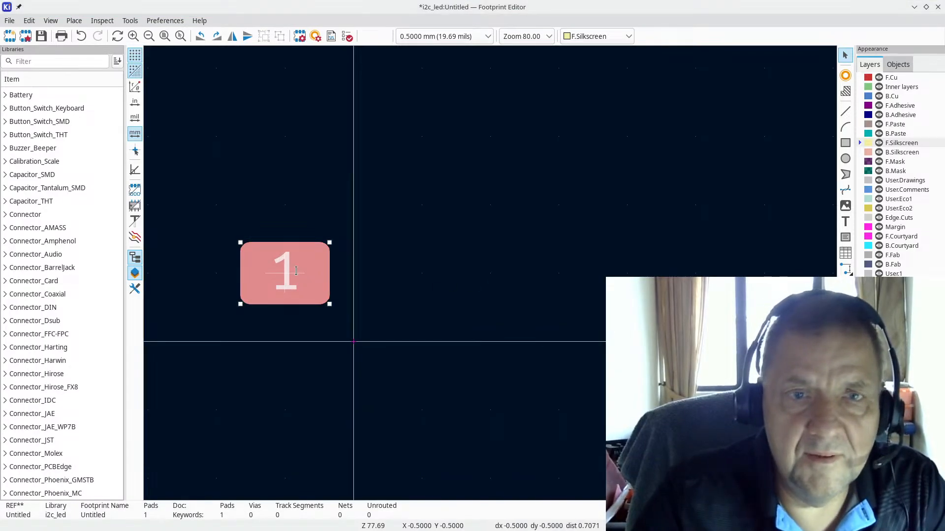
Step: Resize pad 1 to 0.45 mm wide by 0.65 mm tall in Pad Properties
double_click(295, 274)
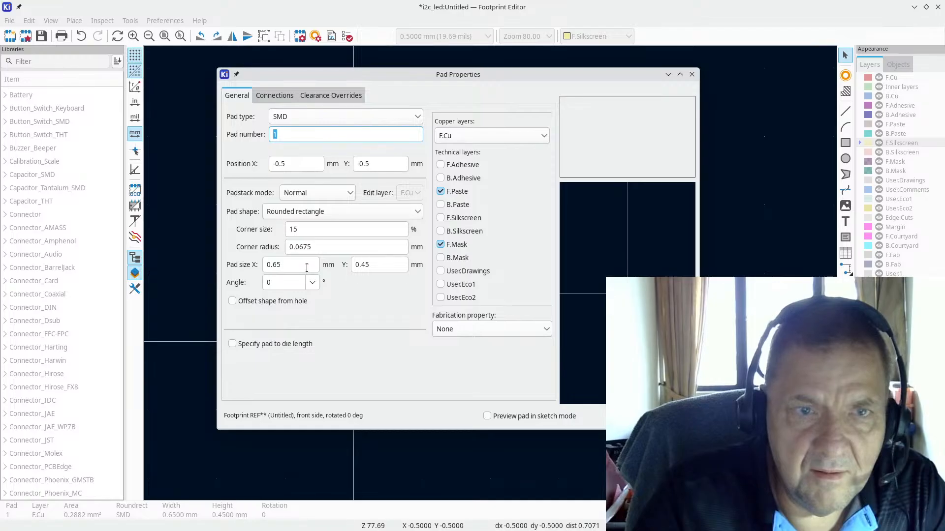
click(388, 264)
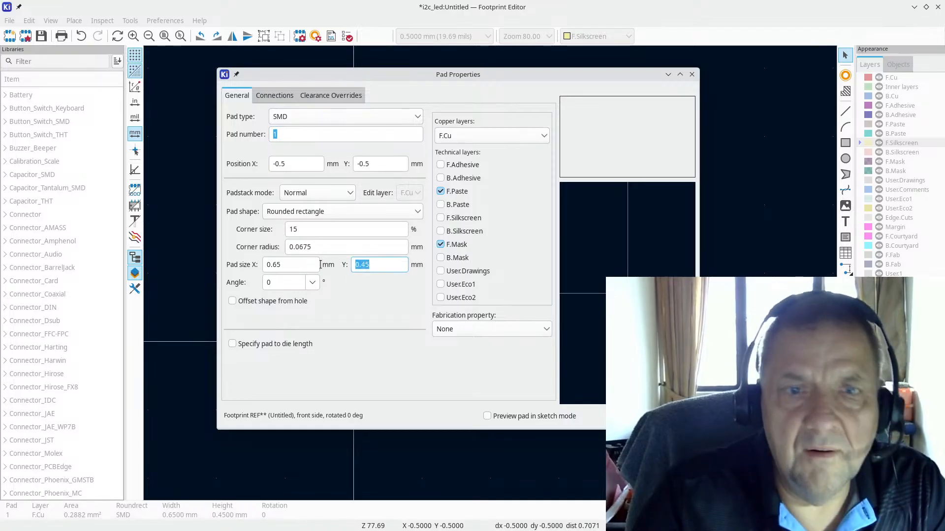
text(0.65)
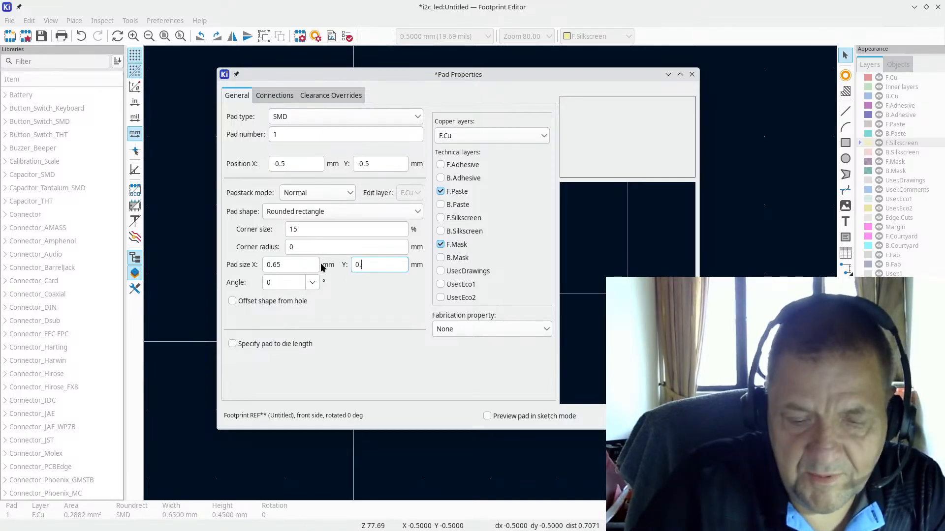
click(283, 267)
text(0)
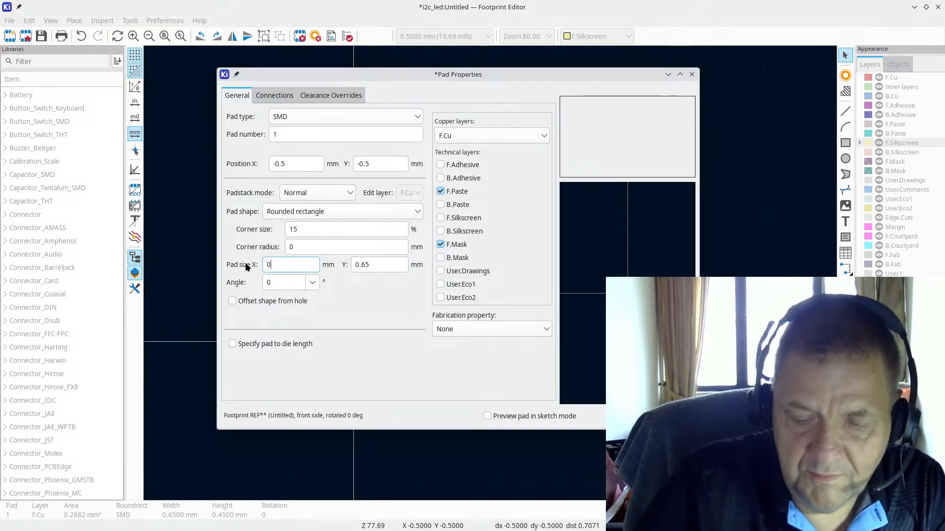
text(.45)
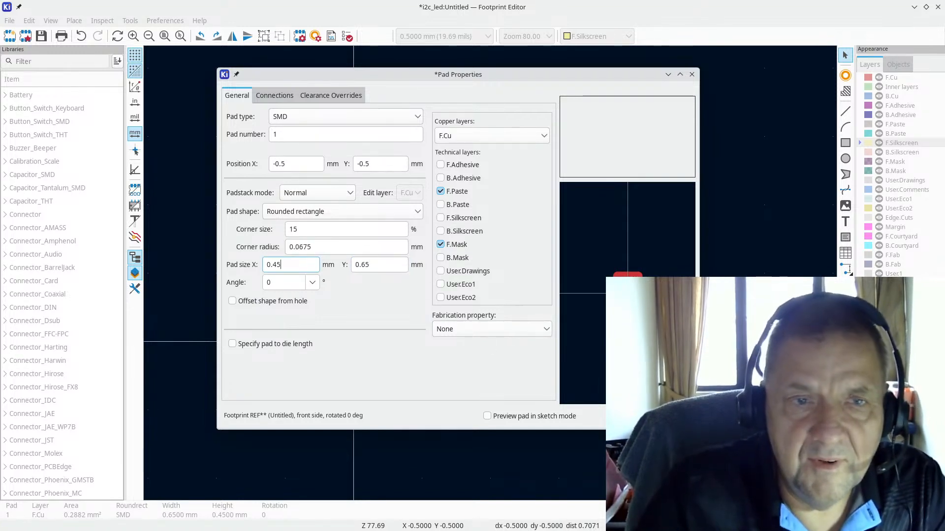
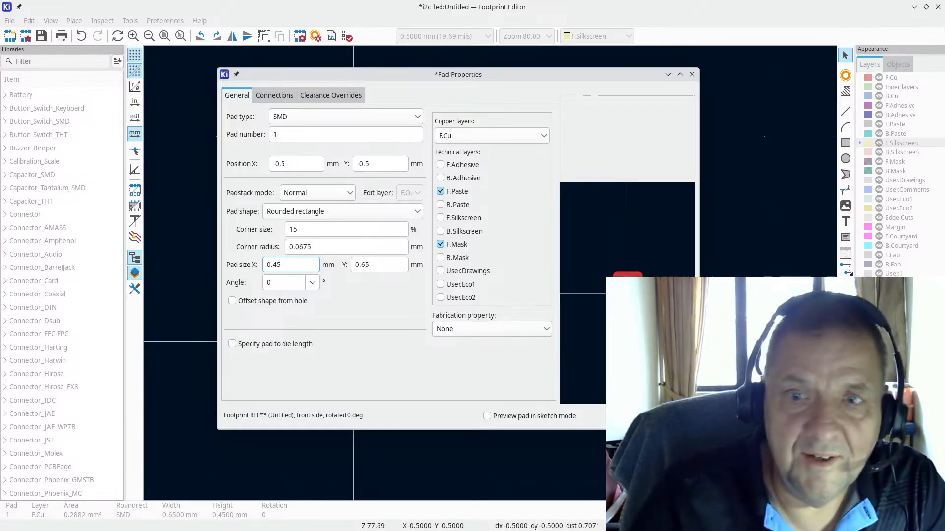
Step: Confirm pad 1 at 0.45 × 0.65 mm, then reopen its properties and compare with the datasheet
key(Return)
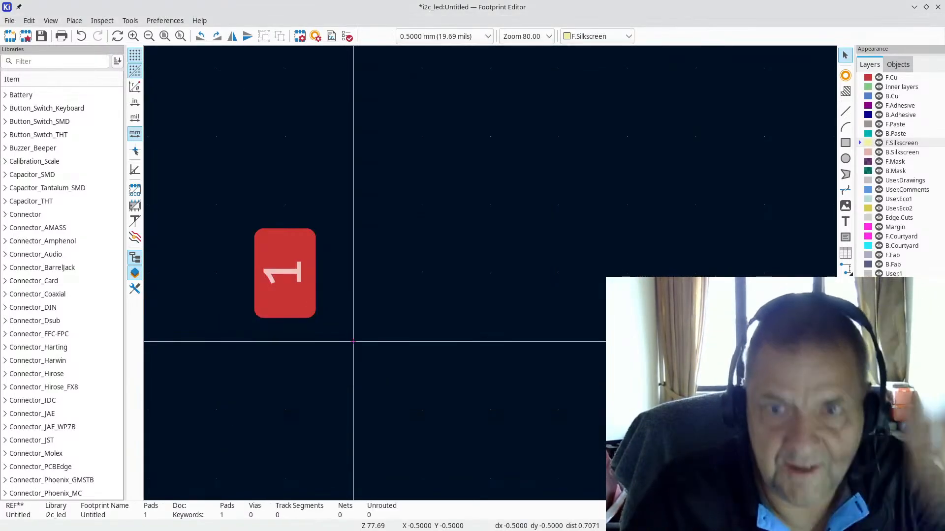
scroll(276, 316, up, 2)
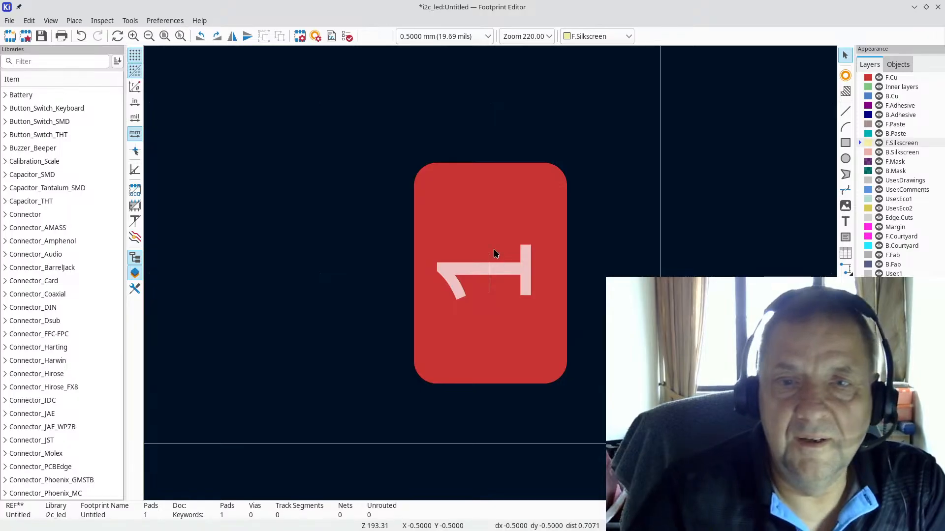
scroll(490, 277, down, 2)
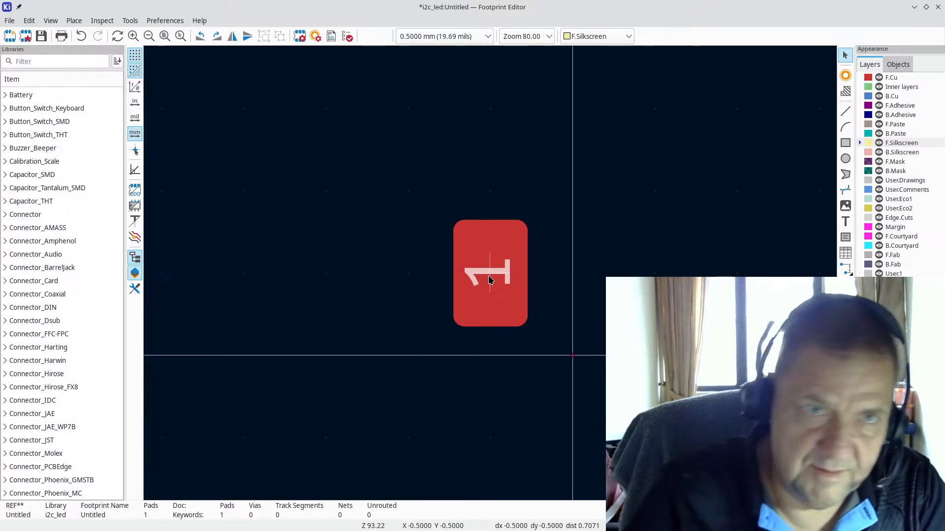
click(476, 249)
double_click(476, 244)
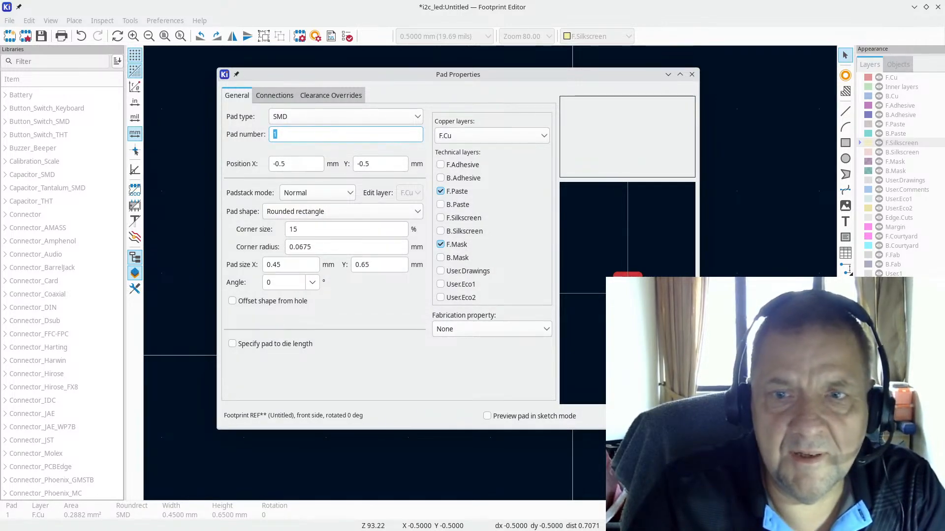
key(alt+Tab)
key(alt+Tab)
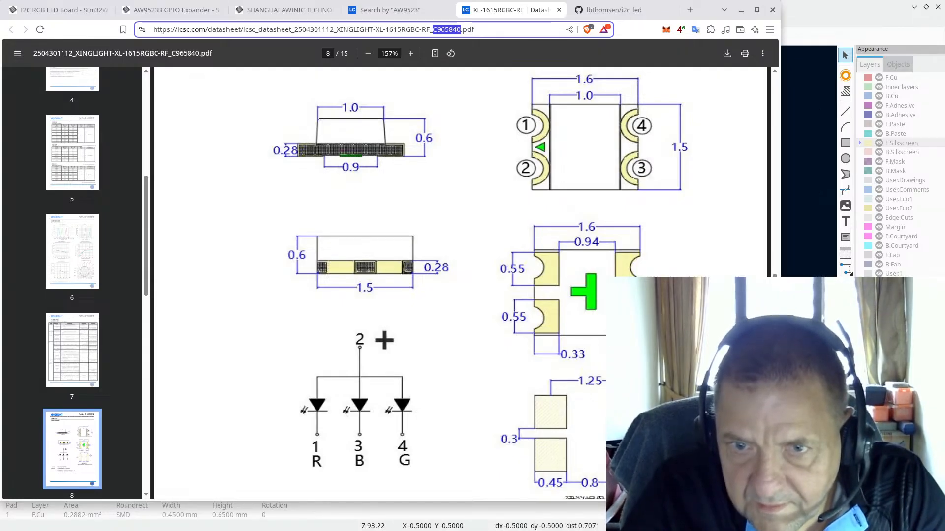
click(497, 102)
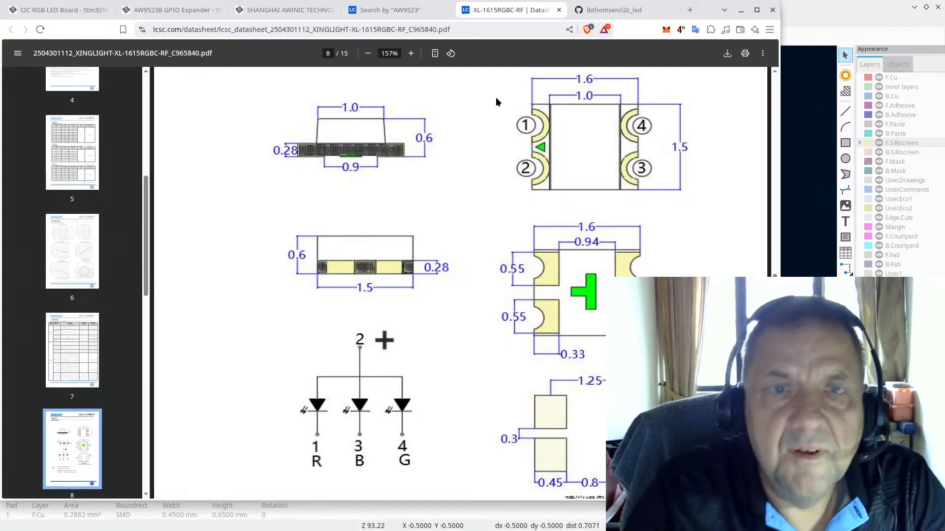
click(805, 5)
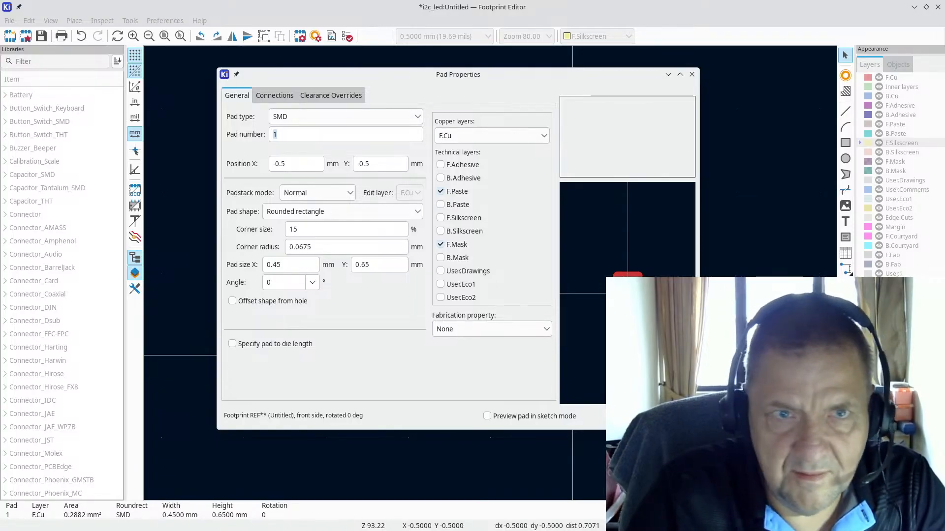
Step: Duplicate pad 1 three times to form a 2×2 grid of pads
key(Return)
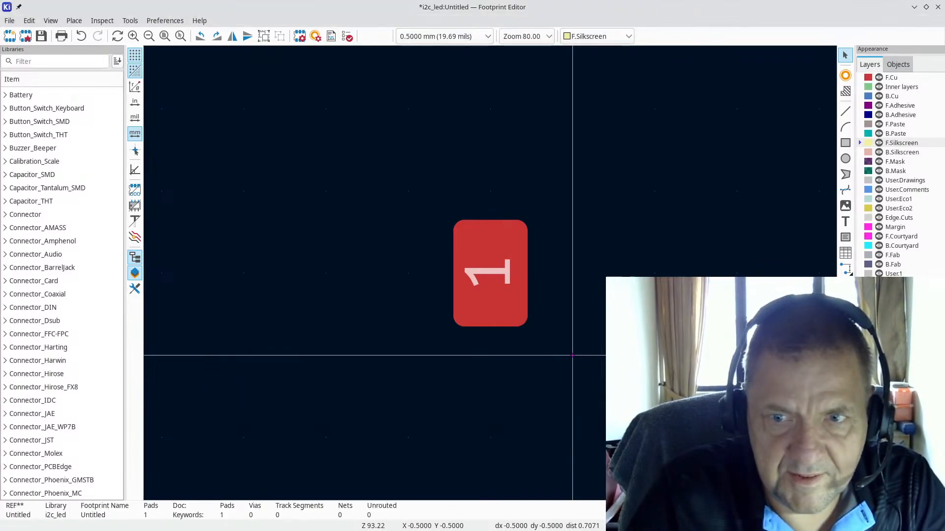
scroll(551, 310, down, 2)
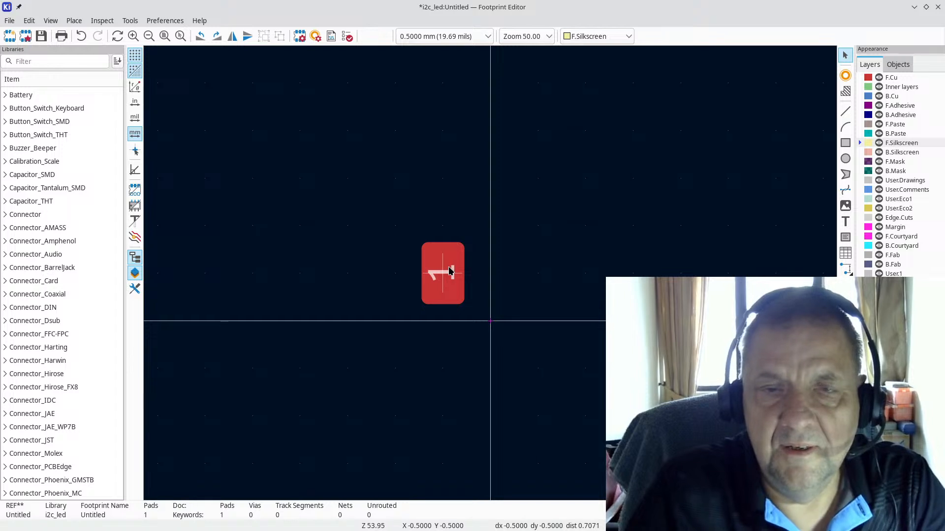
key(ctrl+d)
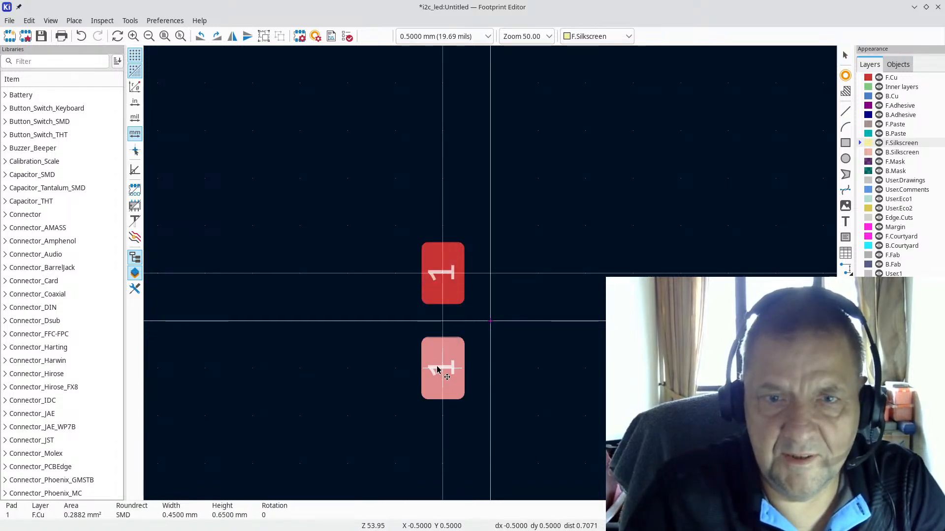
click(436, 382)
key(ctrl+d)
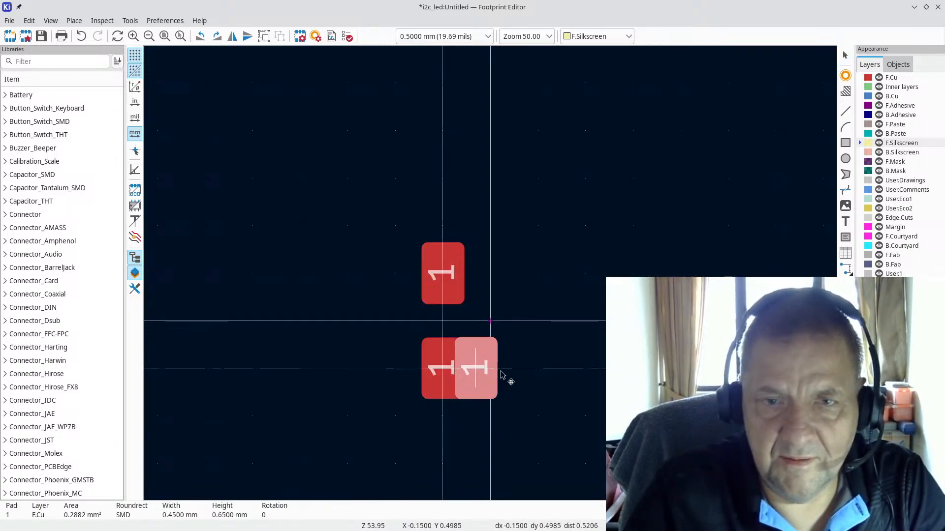
click(555, 374)
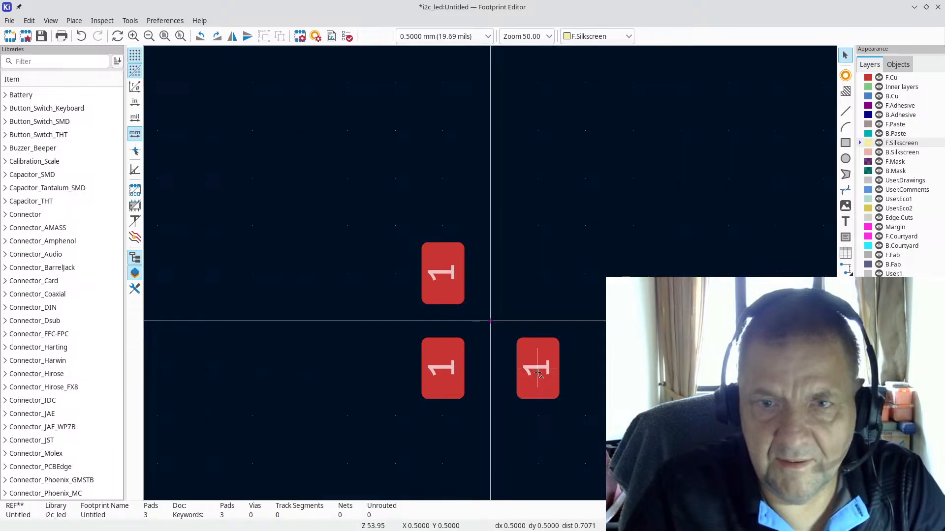
key(ctrl+d)
click(538, 276)
Step: Number the bottom-left pad 2, bottom-right pad 3 and top-right pad 4
click(441, 374)
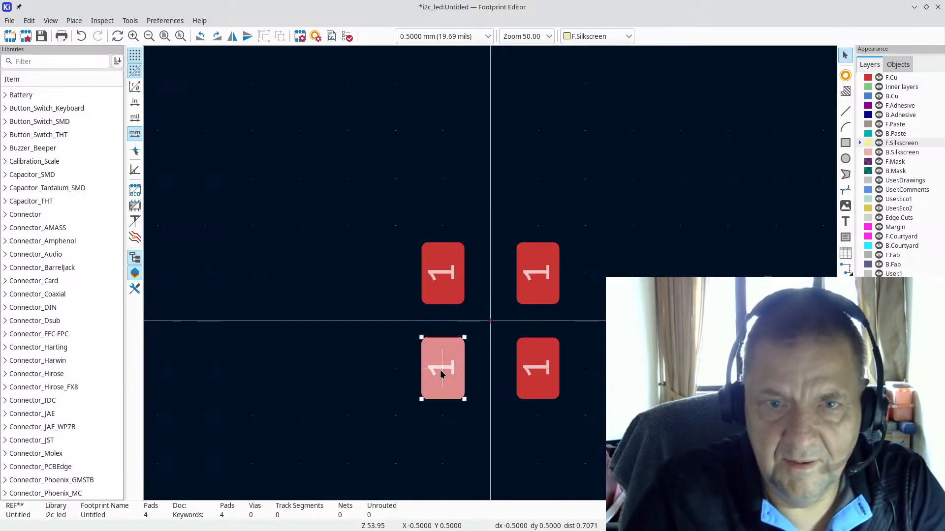
double_click(440, 372)
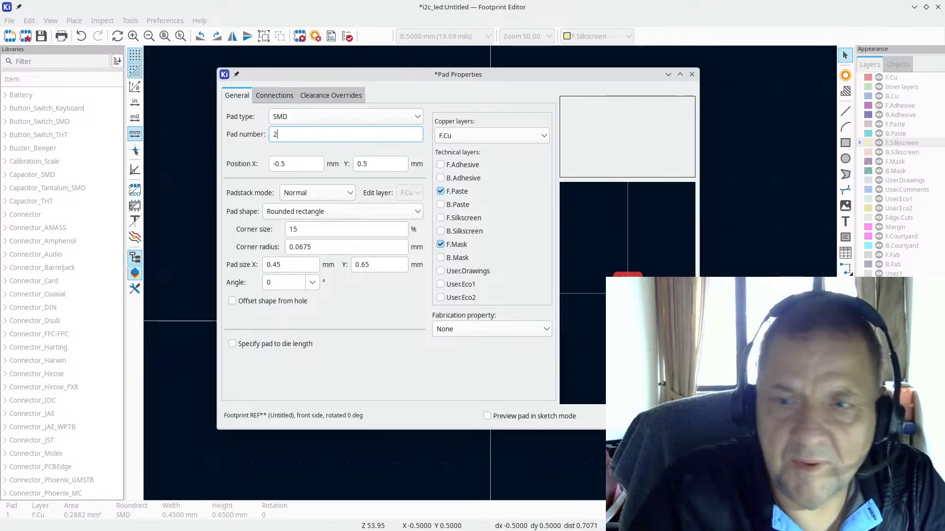
key(Return)
click(540, 378)
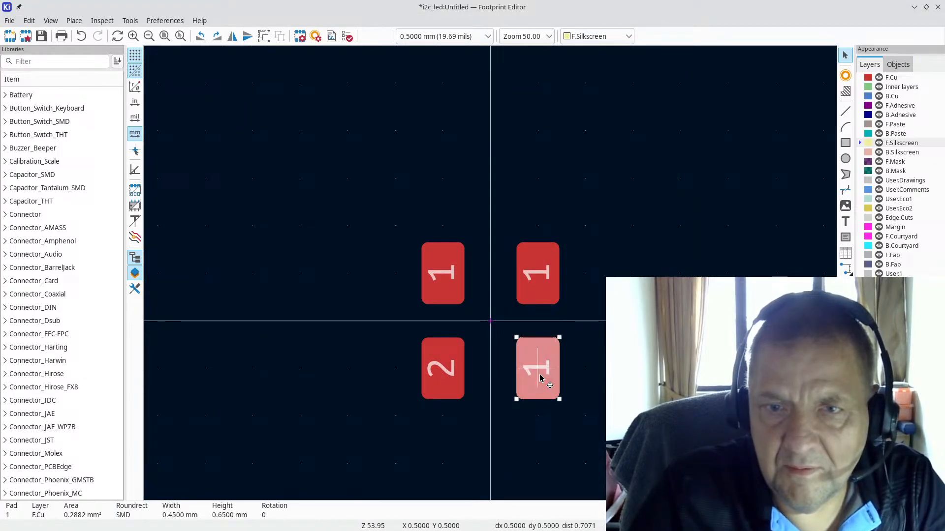
double_click(540, 378)
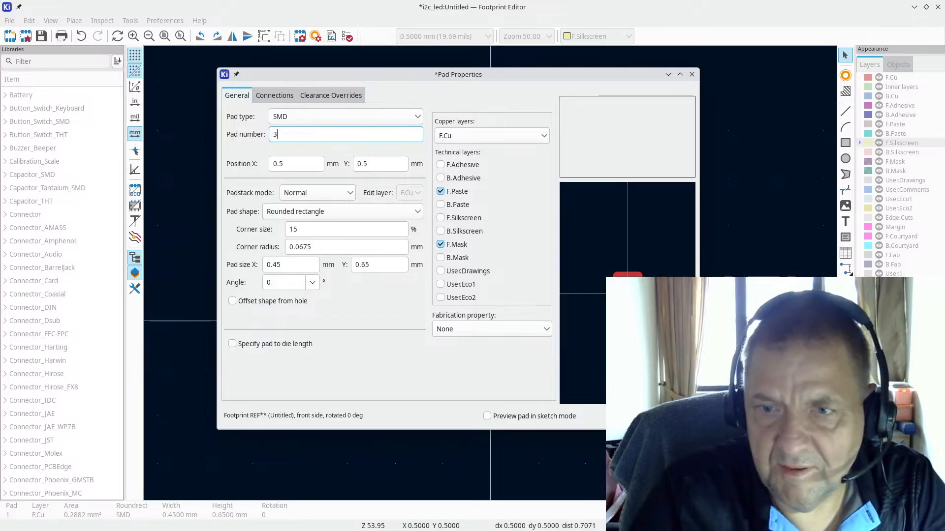
key(Return)
click(535, 271)
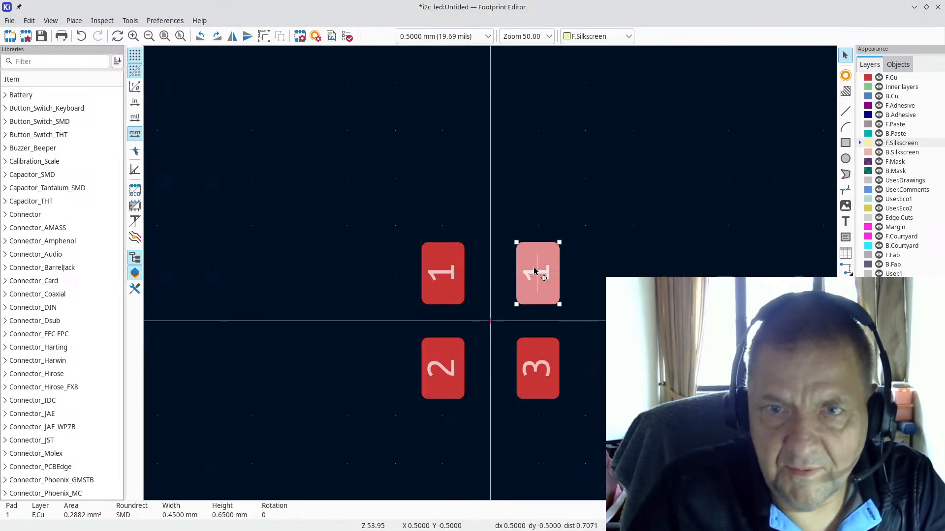
double_click(535, 272)
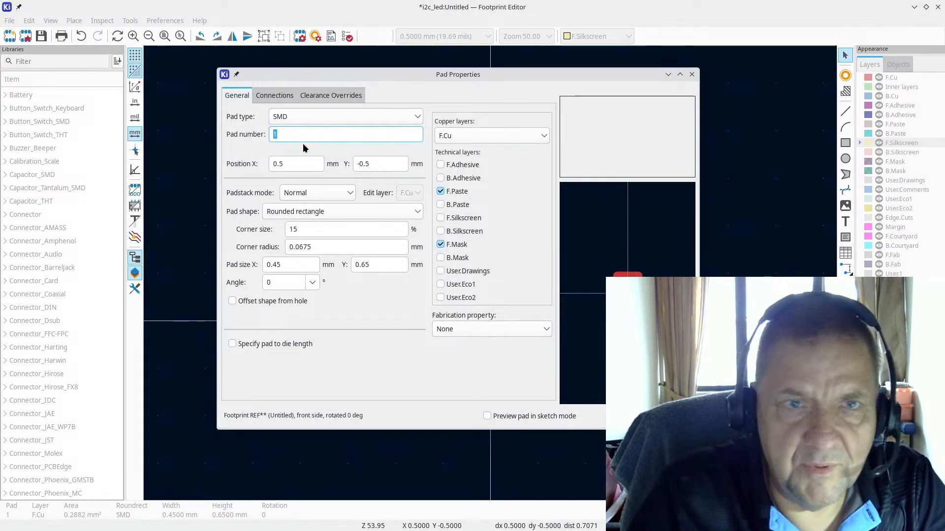
text(4)
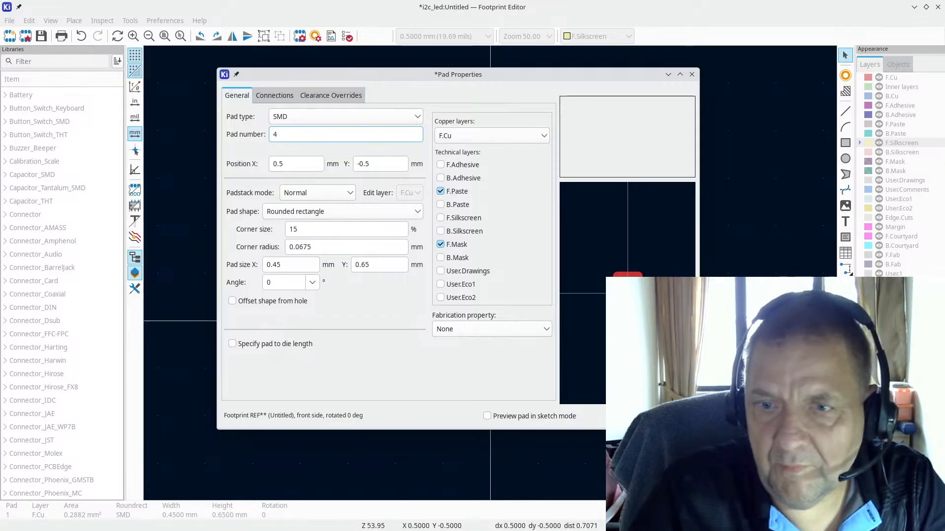
key(Return)
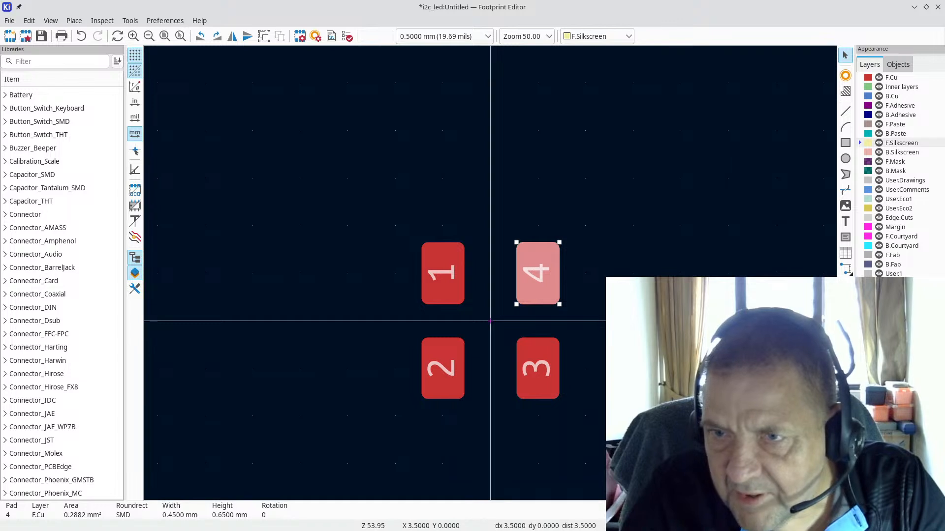
Step: Try a pad-to-pad measurement, keep the 0.5 mm grid, and check the datasheet
key(ctrl+shift+m)
click(442, 226)
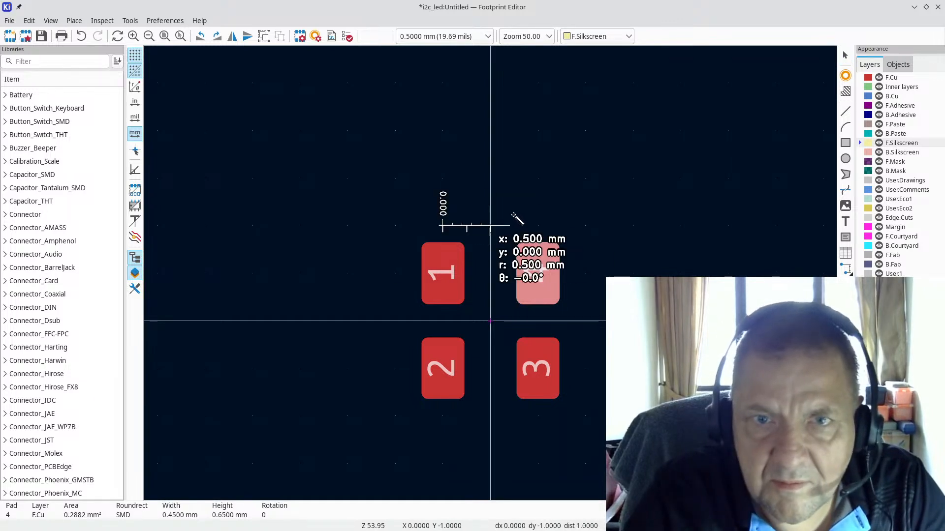
key(Escape)
key(Escape)
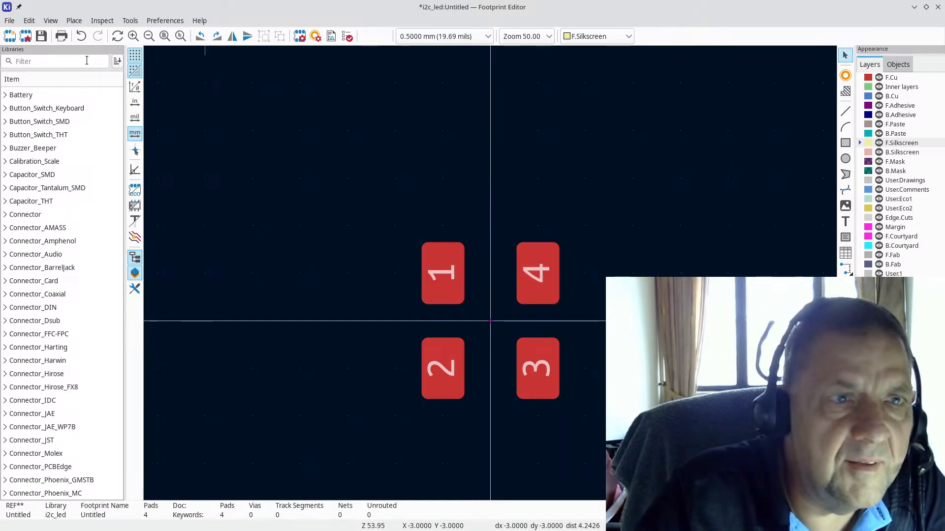
click(487, 38)
click(487, 39)
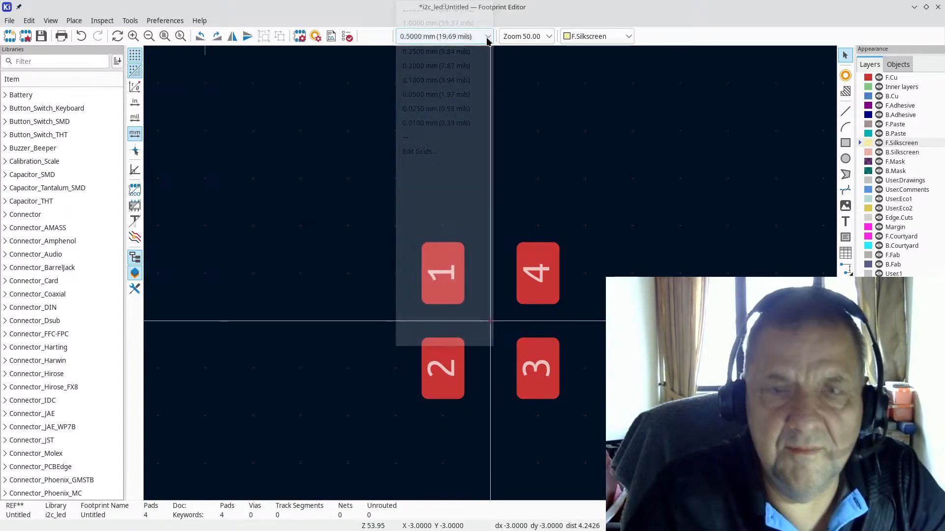
key(alt+Tab)
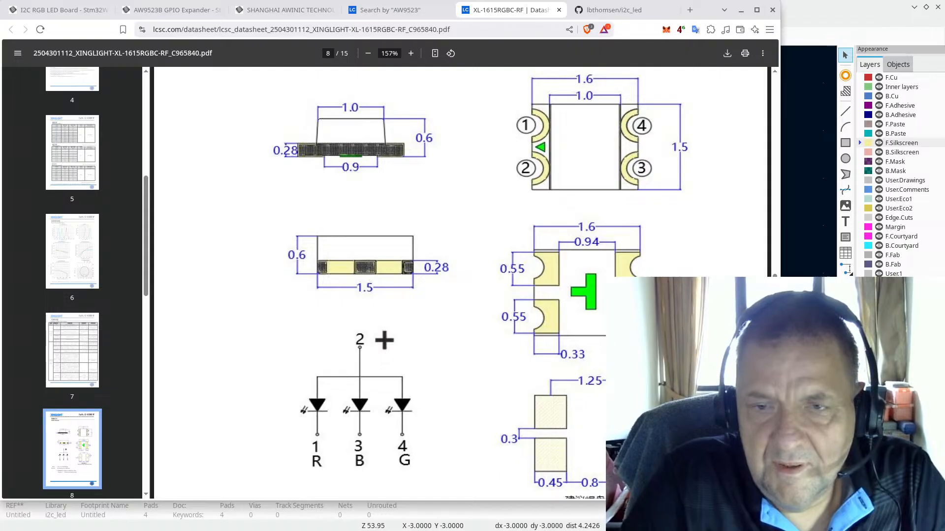
key(alt+Tab)
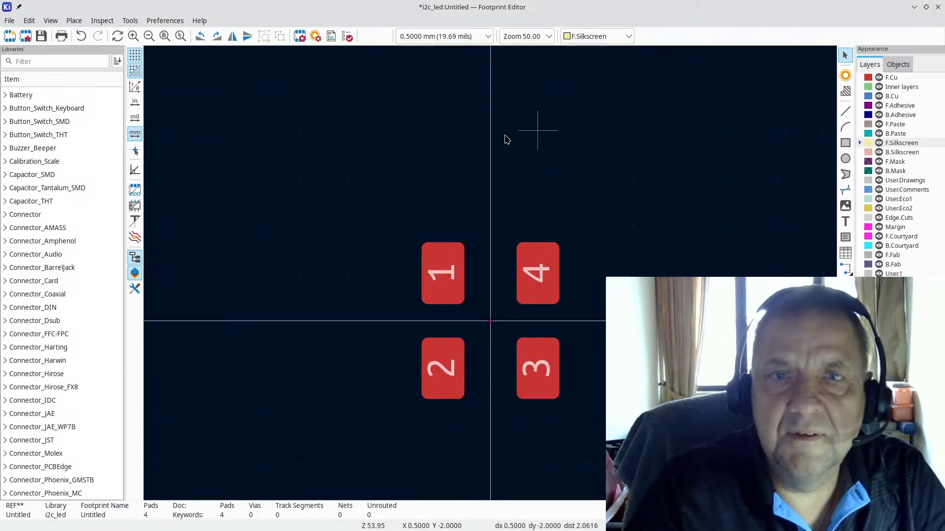
Step: Set the grid to 0.01 mm, measure pad 1 to pad 4, and nudge pad 1 right
click(488, 37)
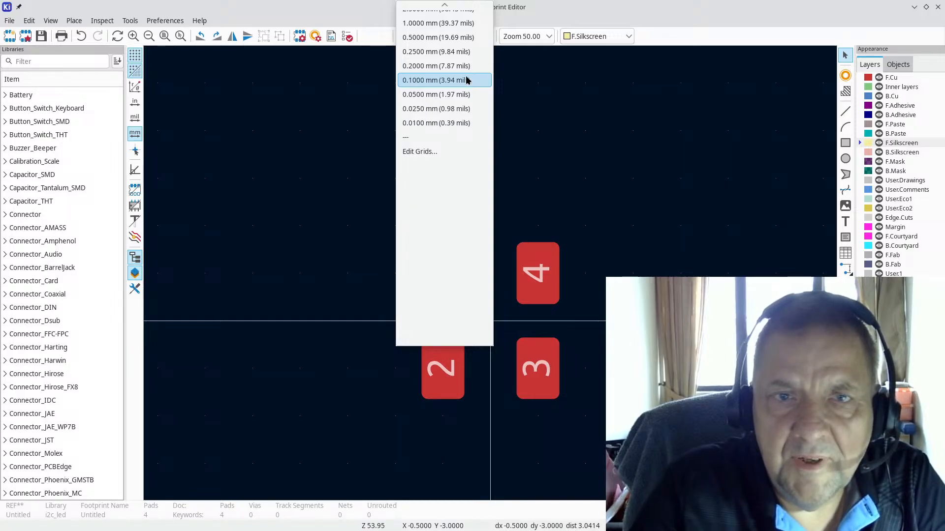
click(435, 123)
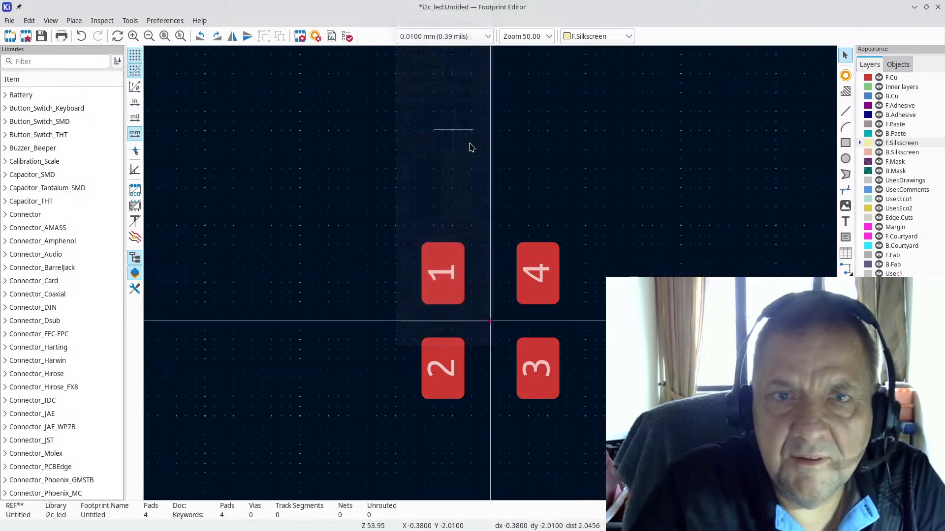
scroll(506, 326, up, 3)
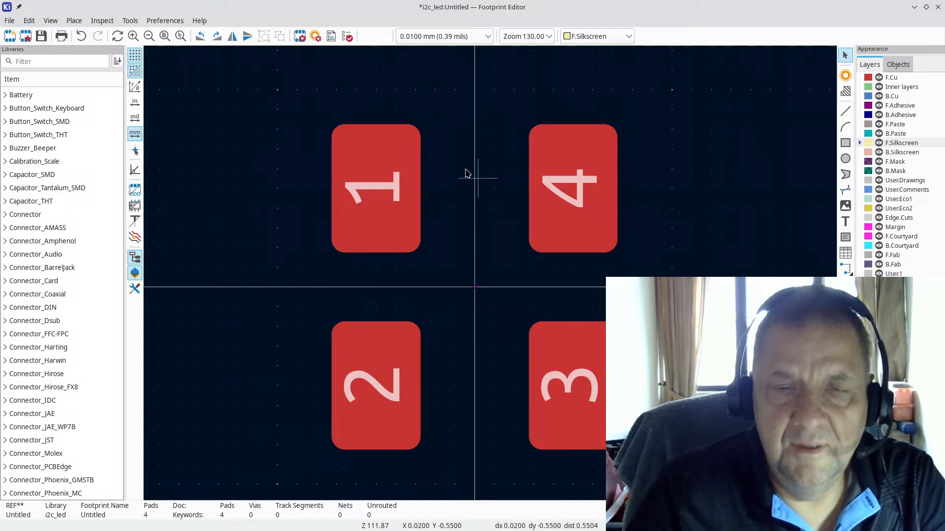
click(372, 192)
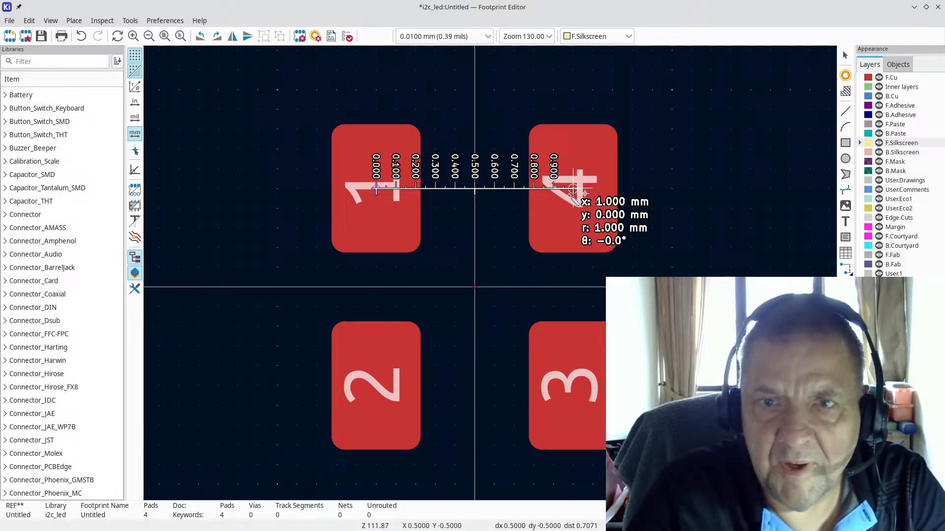
key(alt+Tab)
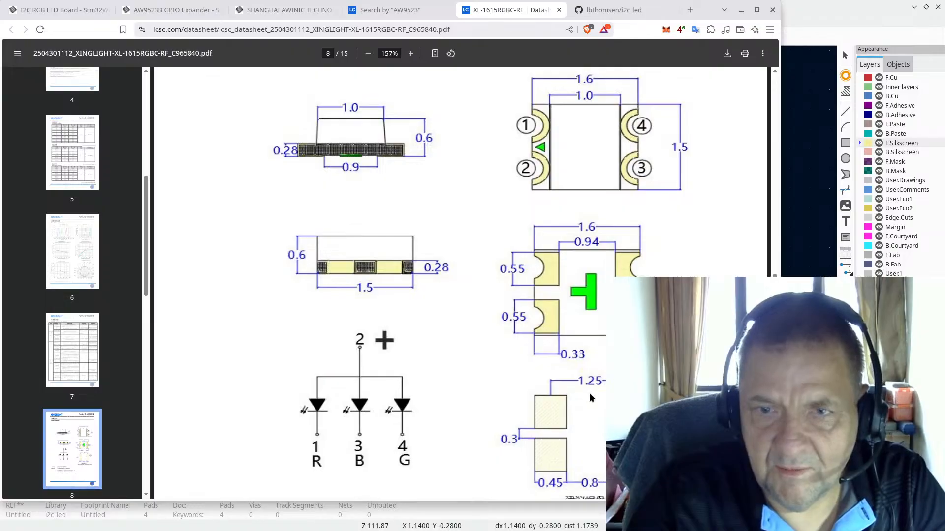
key(alt+Tab)
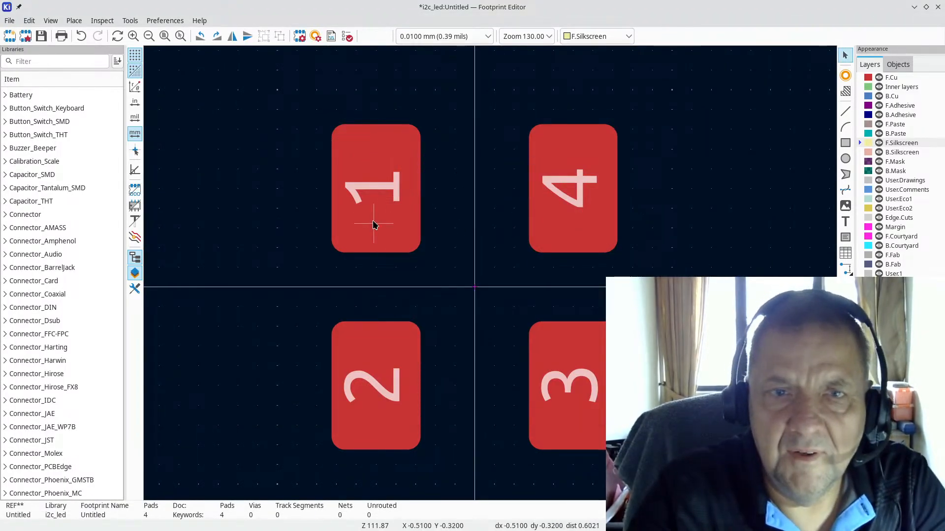
click(375, 189)
mouse_move(375, 187)
mouse_down()
mouse_move(367, 187)
mouse_move(377, 187)
mouse_move(371, 198)
mouse_move(385, 186)
mouse_move(375, 187)
mouse_up()
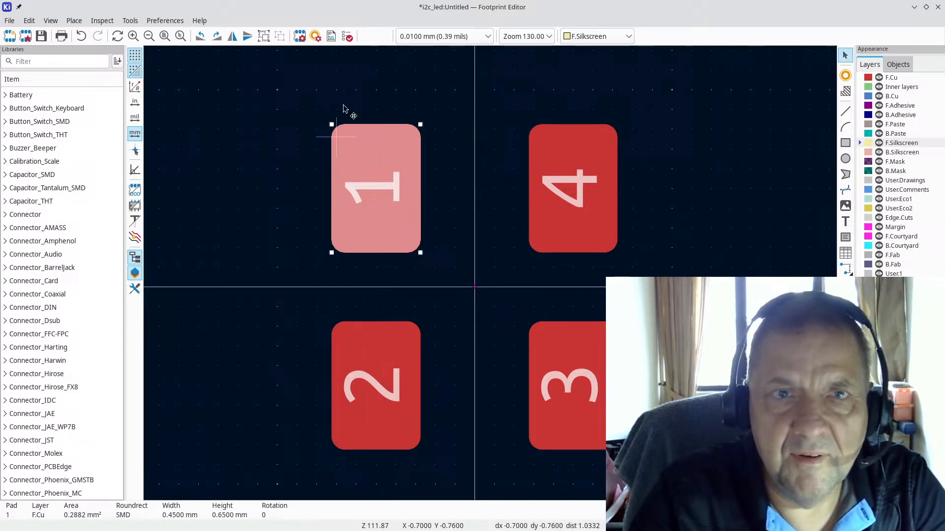
Step: Set the grid to 0.025 mm and move pad 1 left and pad 4 right one step
click(455, 36)
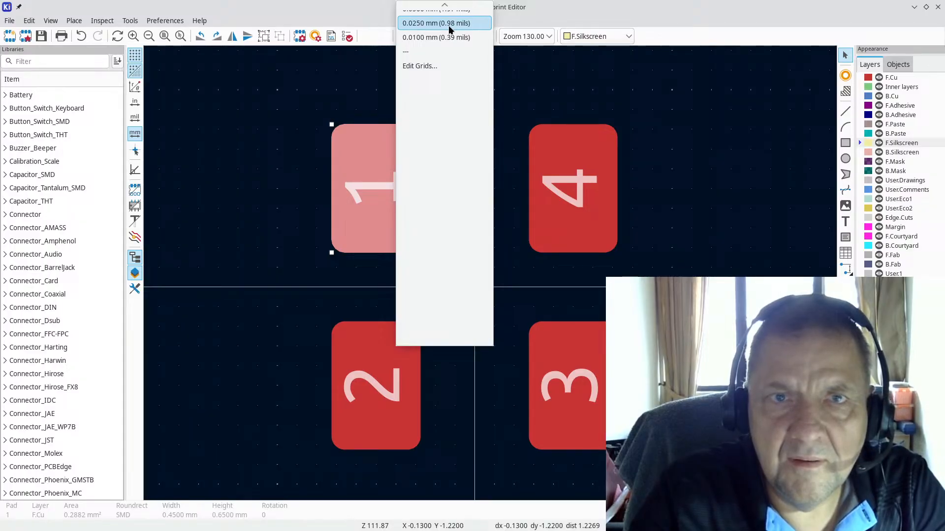
click(448, 26)
scroll(441, 201, up, 2)
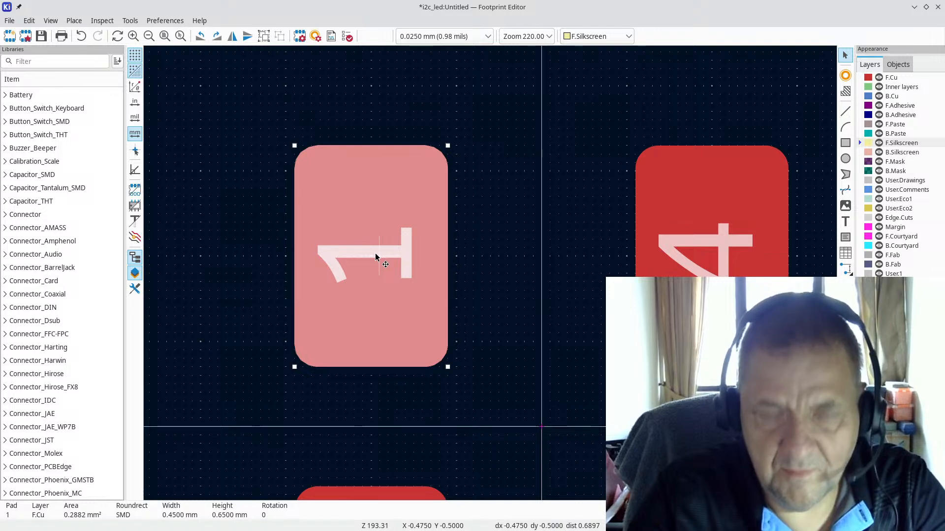
drag(370, 255, 361, 259)
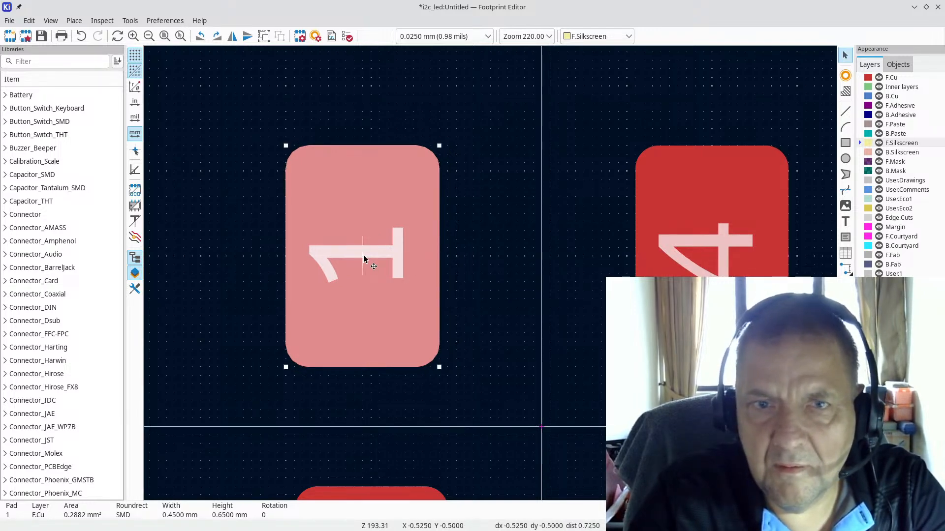
click(712, 269)
drag(710, 255, 721, 258)
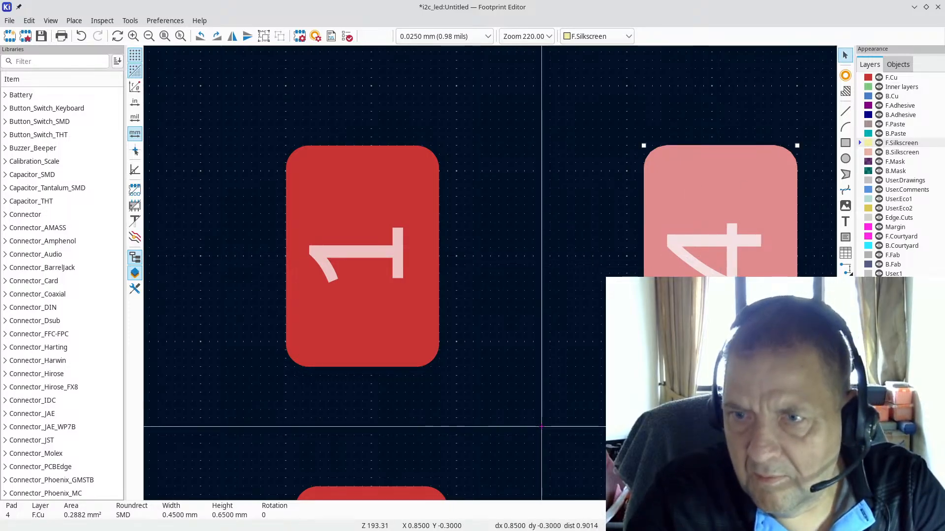
Step: Measure from pad 1, then push pad 1 further left and pad 4 further right
key(ctrl+shift+m)
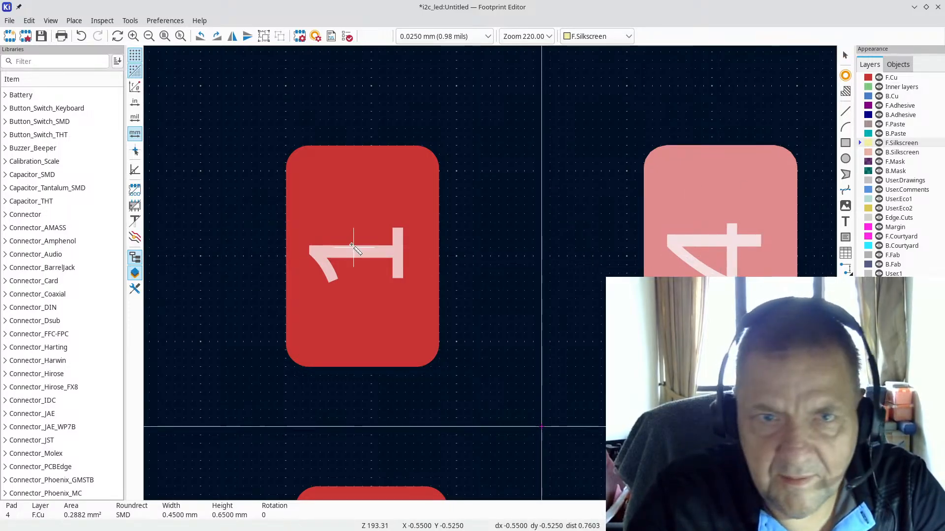
click(362, 256)
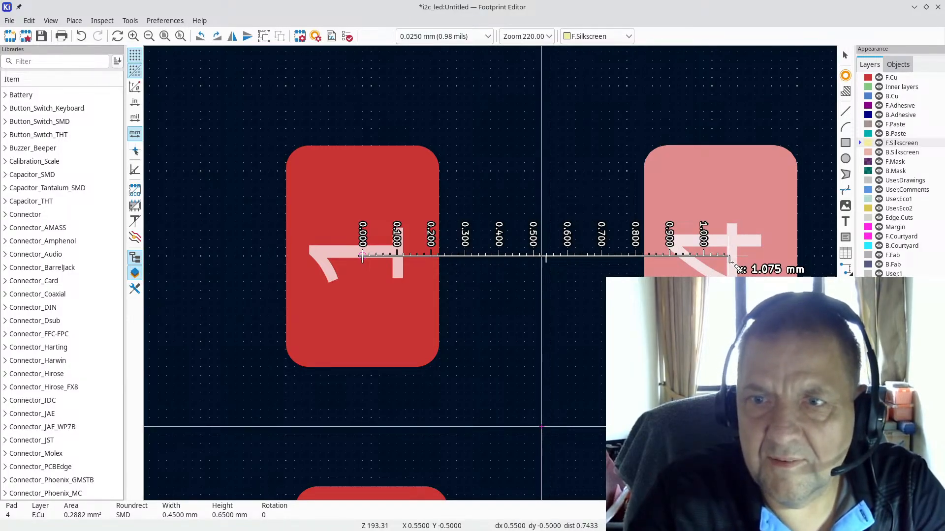
key(Escape)
key(Escape)
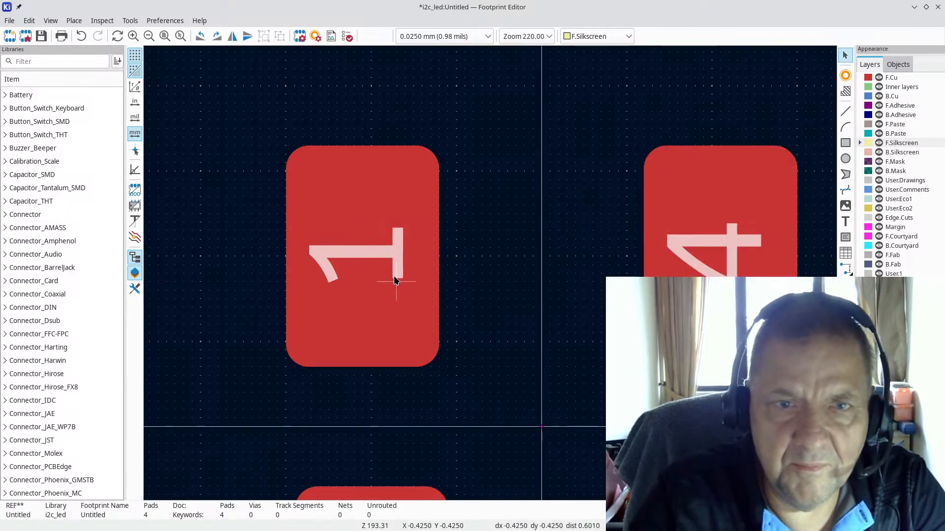
click(372, 259)
drag(362, 258, 348, 259)
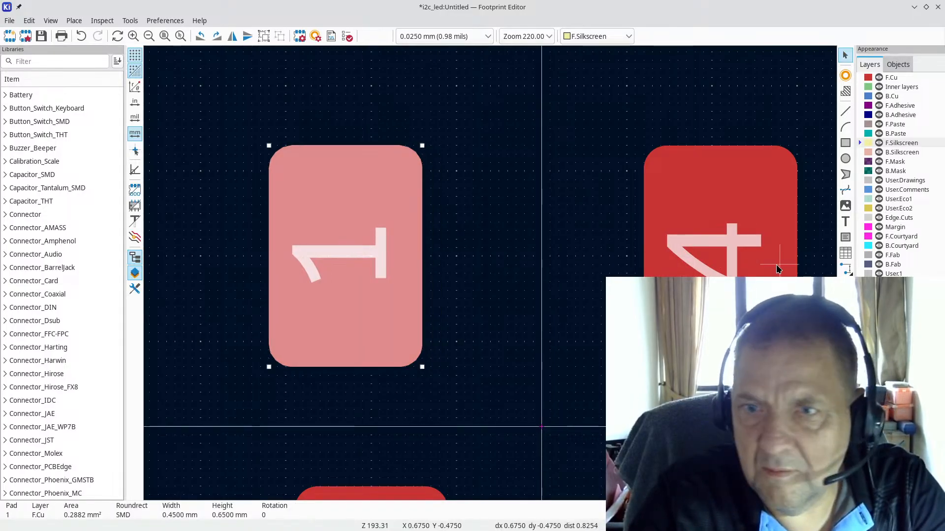
click(734, 262)
drag(728, 257, 741, 257)
Step: Measure the pad 1 to pad 4 spacing against the datasheet and widen it another grid step
click(845, 336)
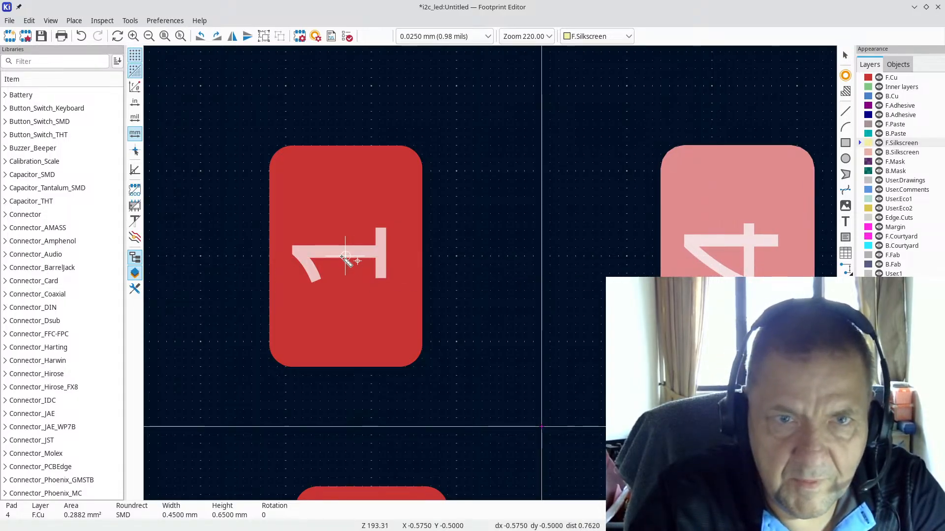
click(345, 256)
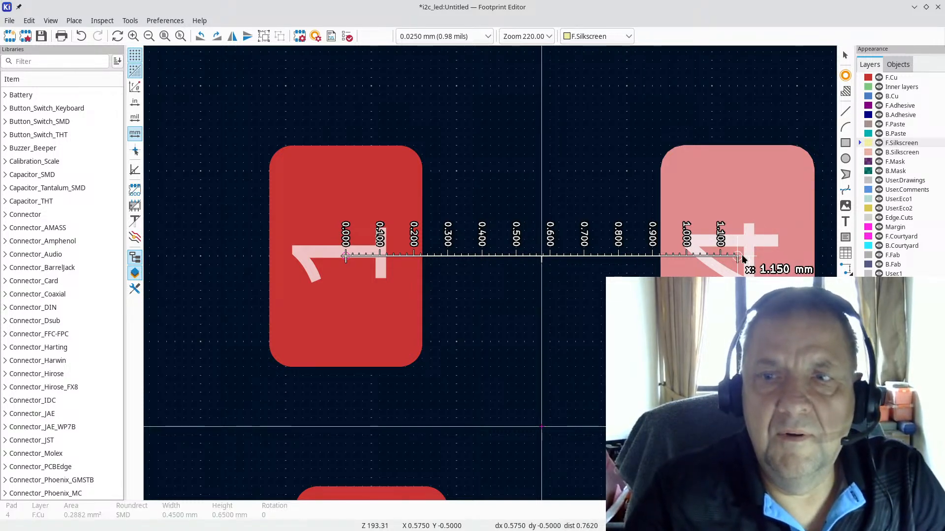
key(alt+Tab)
key(alt+Tab)
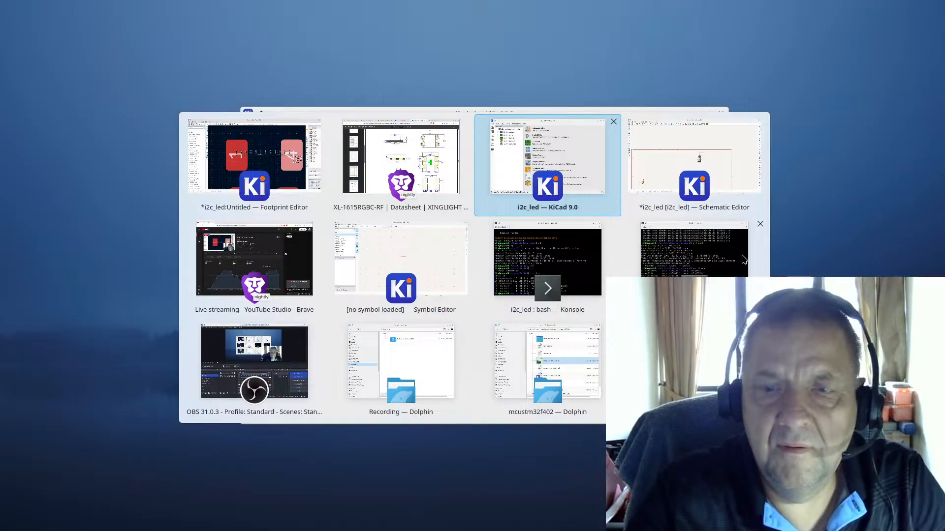
key(alt+shift+Tab)
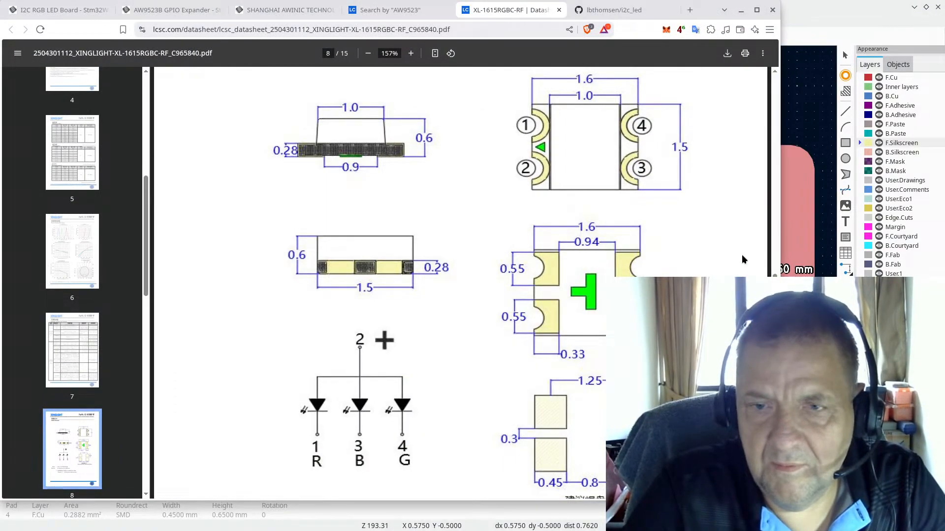
key(alt+Tab)
key(Escape)
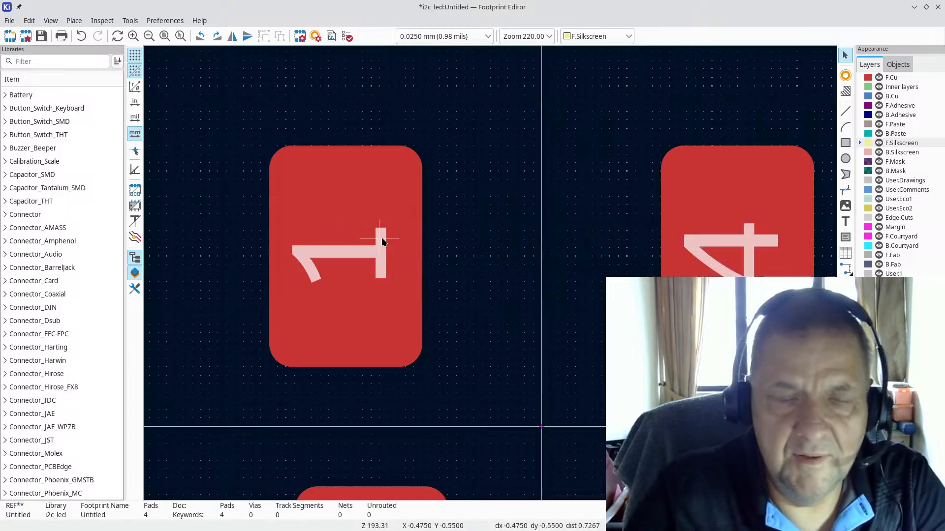
click(345, 267)
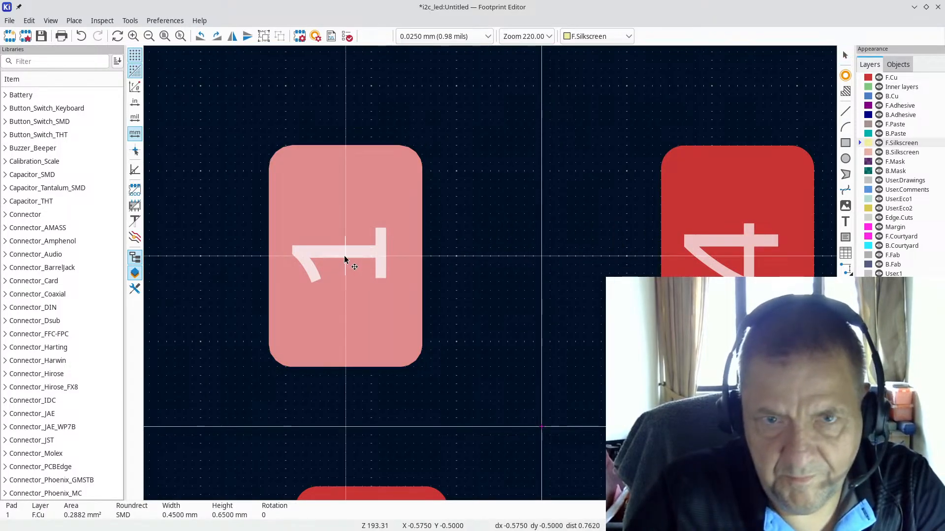
drag(345, 256, 335, 255)
drag(739, 256, 745, 257)
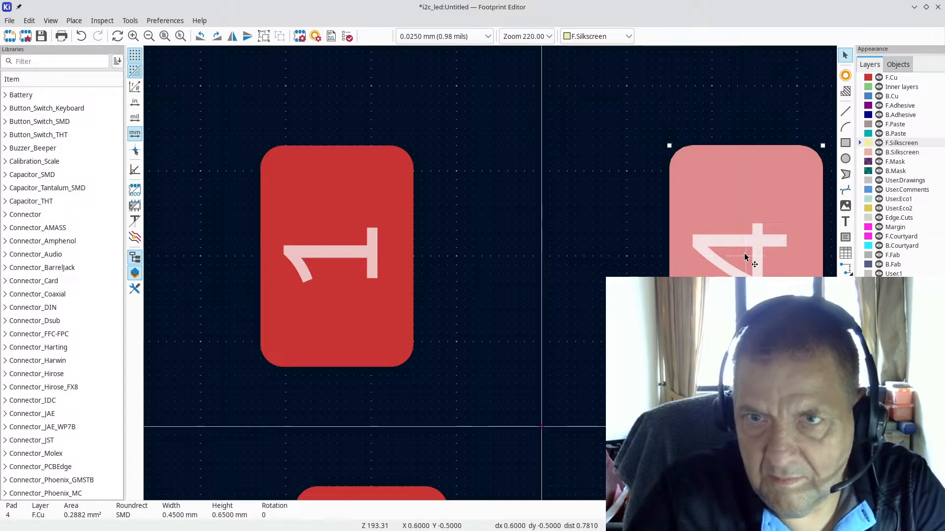
Step: Remeasure the distance from the centre of pad 1 to pad 4
key(ctrl+shift+m)
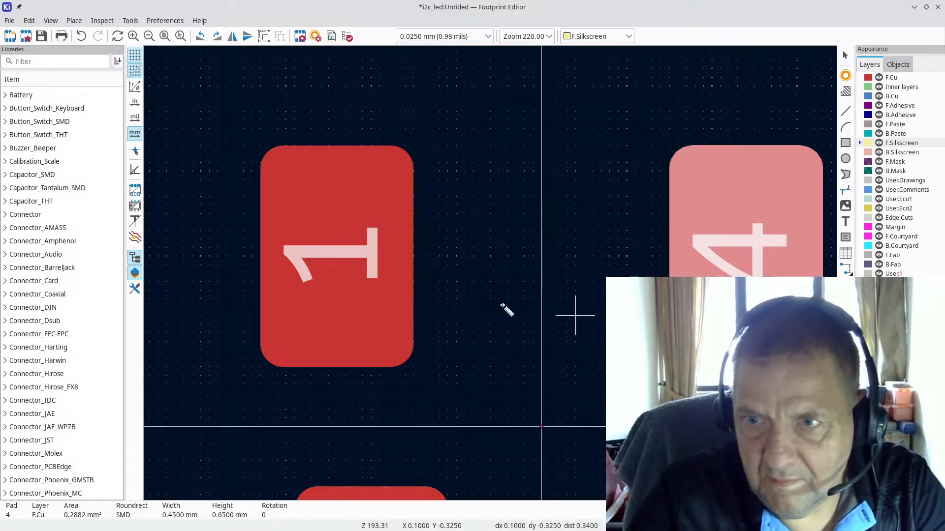
click(353, 256)
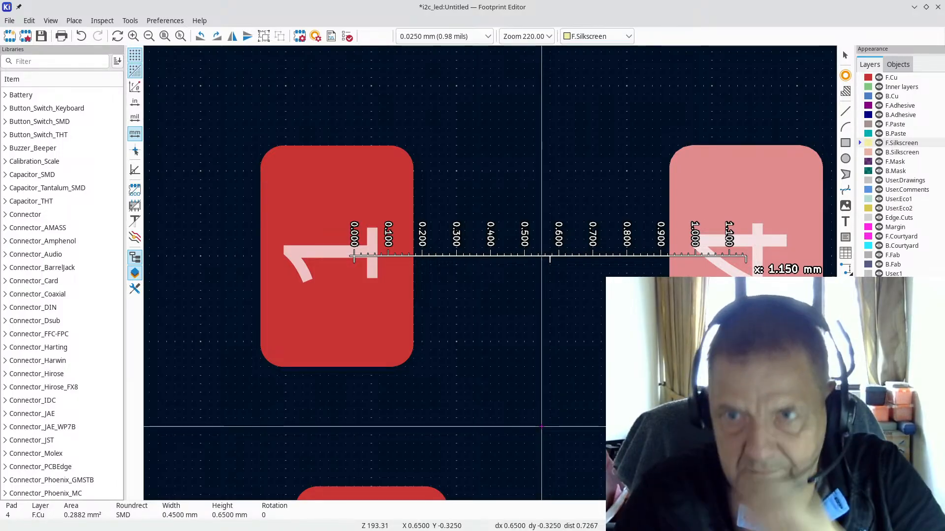
click(730, 316)
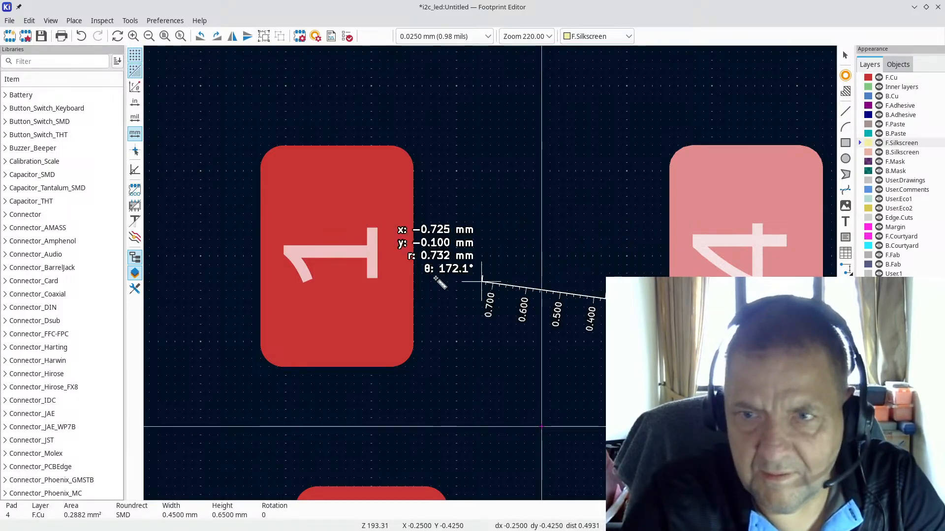
click(337, 255)
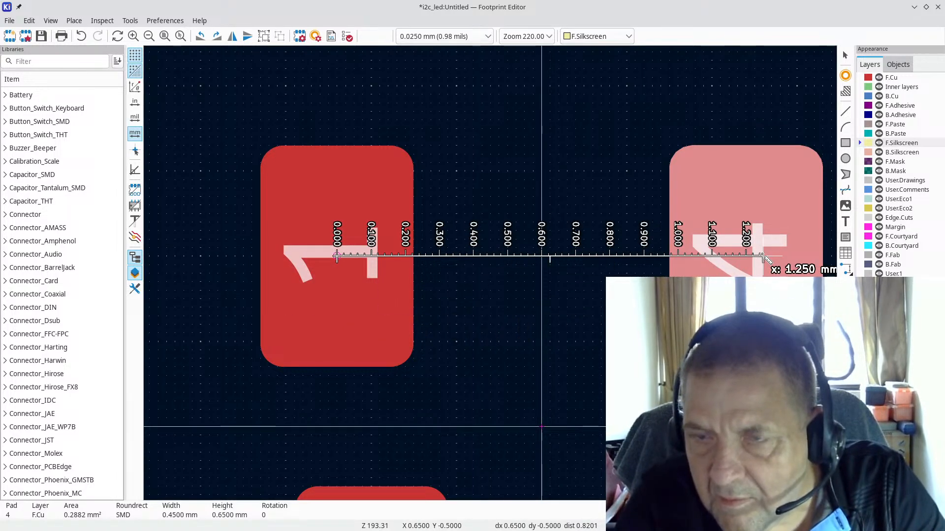
scroll(764, 258, up, 3)
key(Escape)
scroll(447, 279, down, 3)
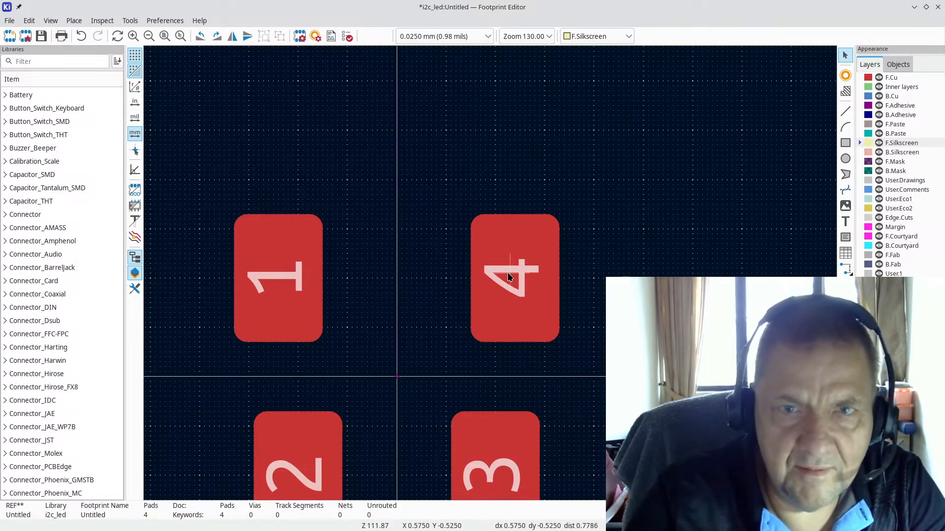
Step: Move pad 1 one grid step left and measure a 1.150 mm spacing to pad 4
click(509, 276)
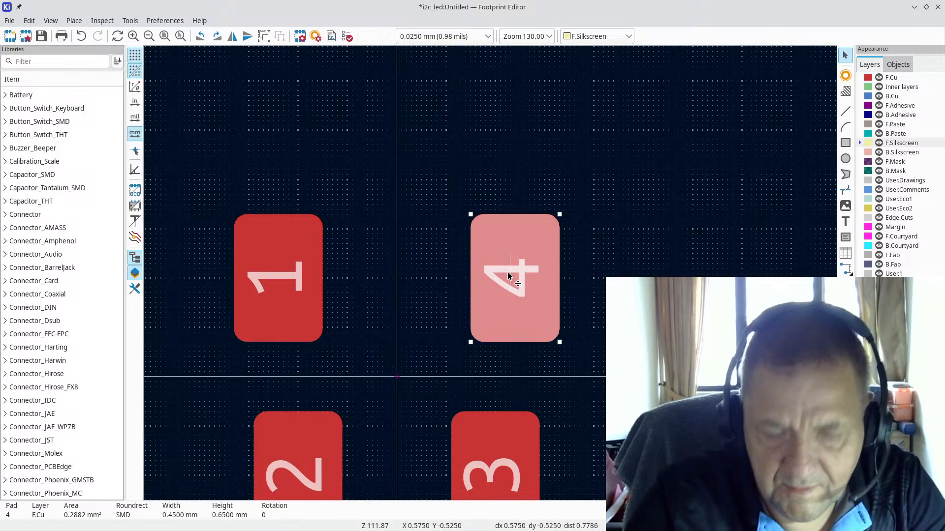
key(m)
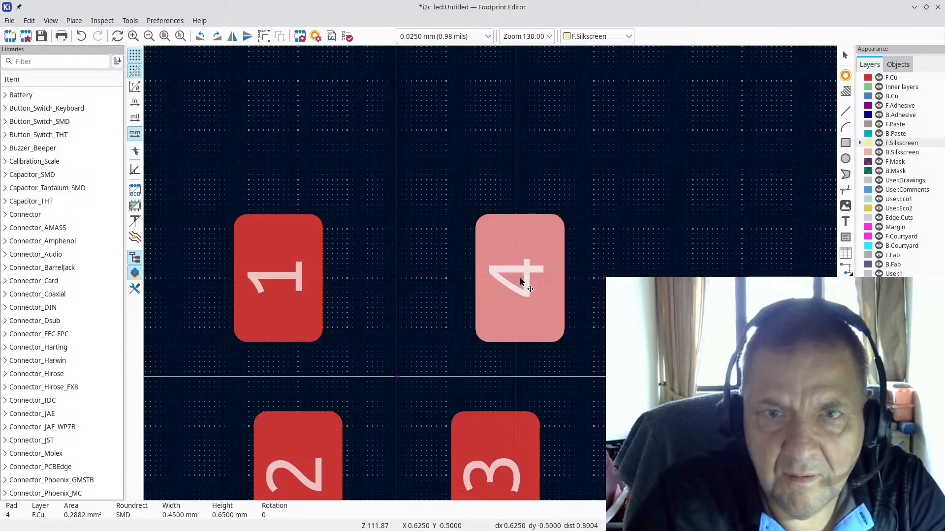
click(279, 282)
drag(278, 282, 273, 281)
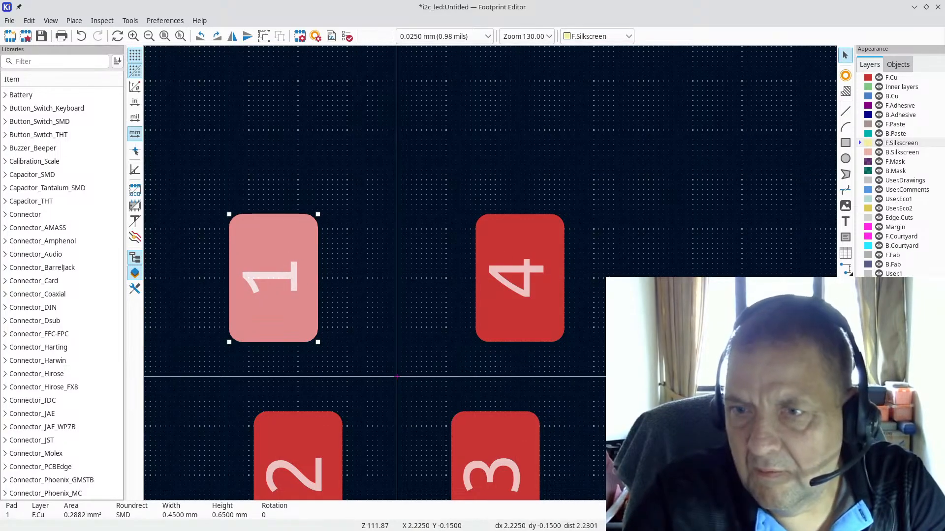
click(846, 335)
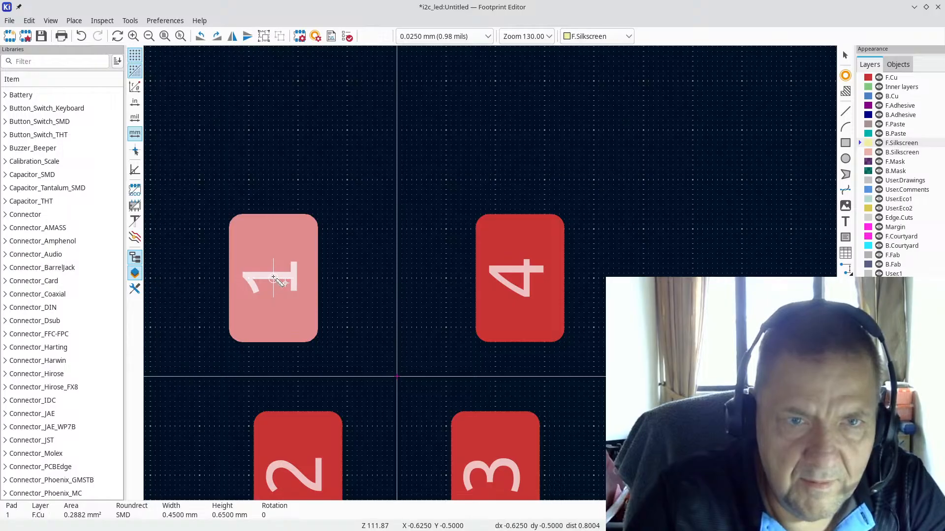
click(293, 279)
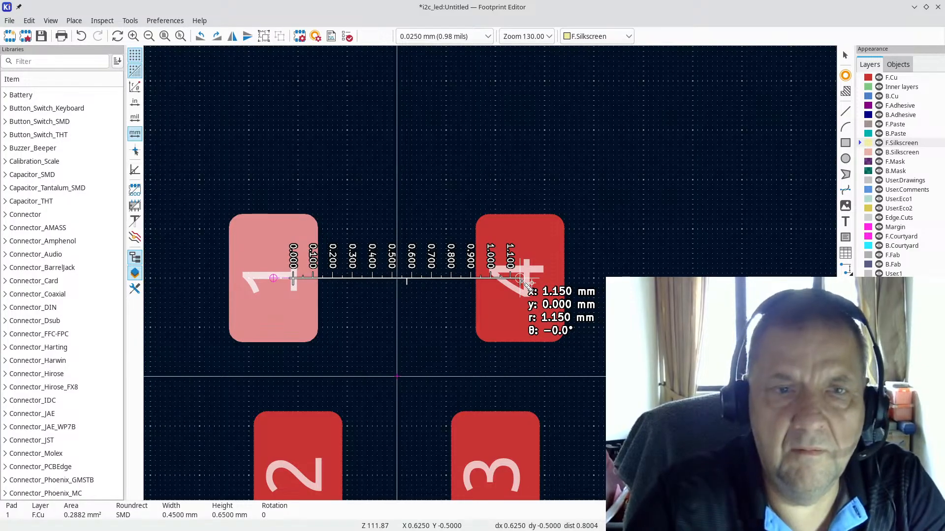
key(Escape)
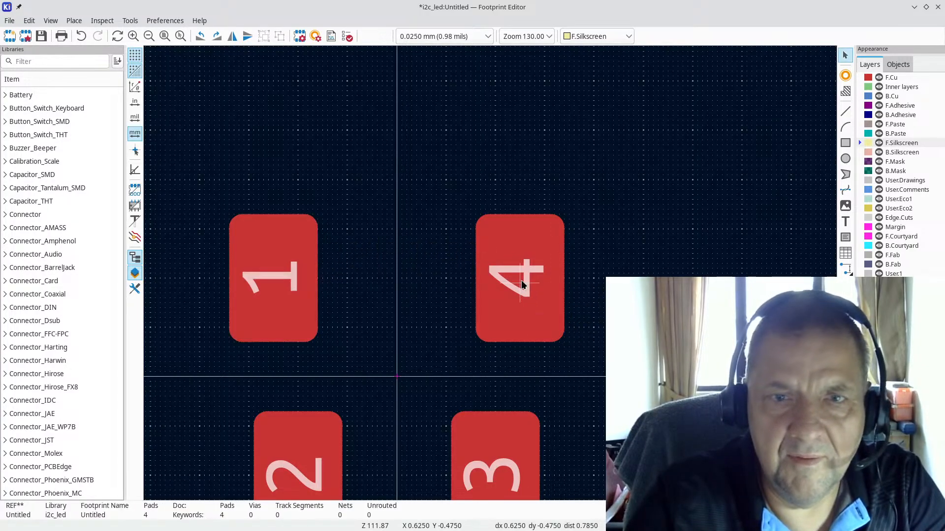
Step: Shift pad 4 one step right, undo a trial move of pad 1, and confirm 1.3 mm spacing
key(m)
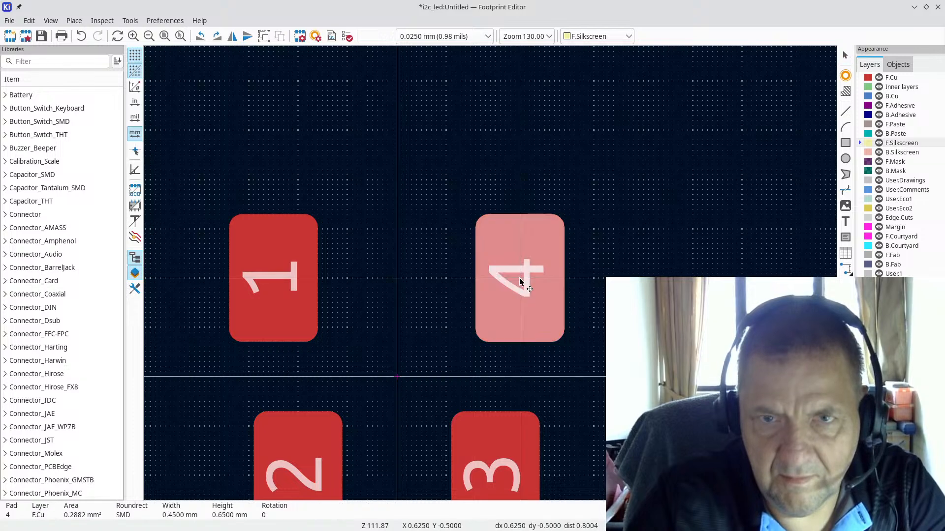
click(524, 278)
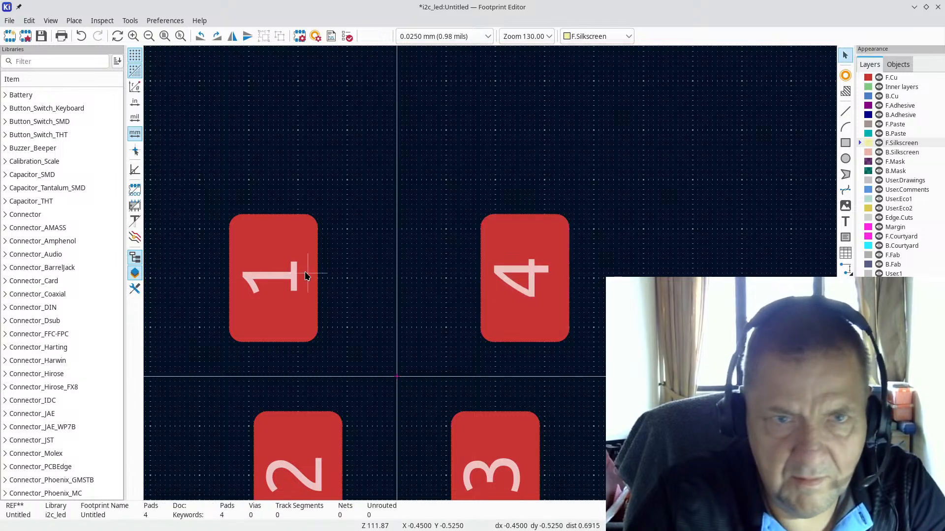
click(279, 276)
key(m)
click(271, 282)
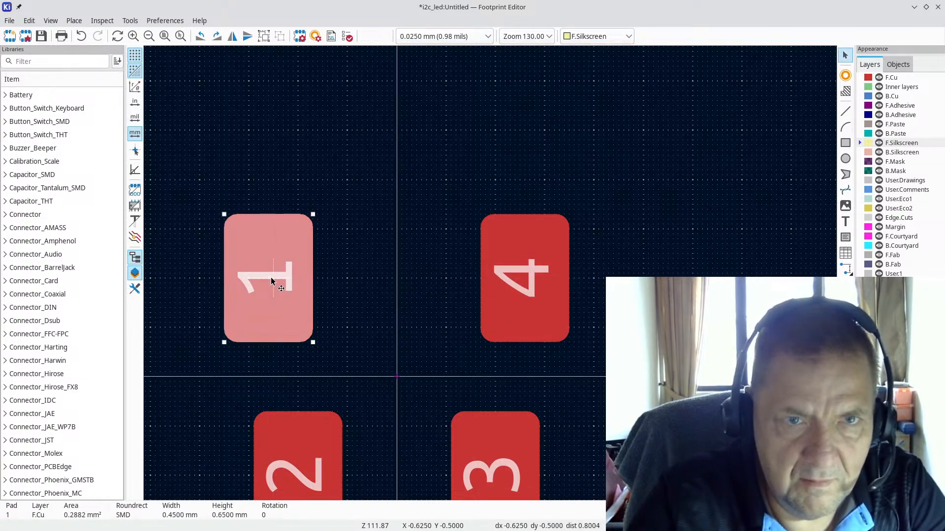
drag(269, 282, 295, 283)
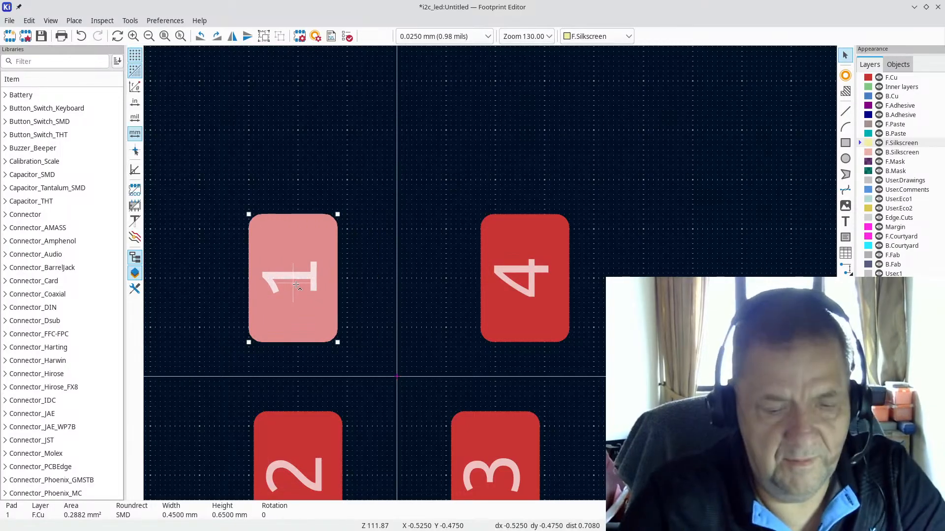
key(ctrl+z)
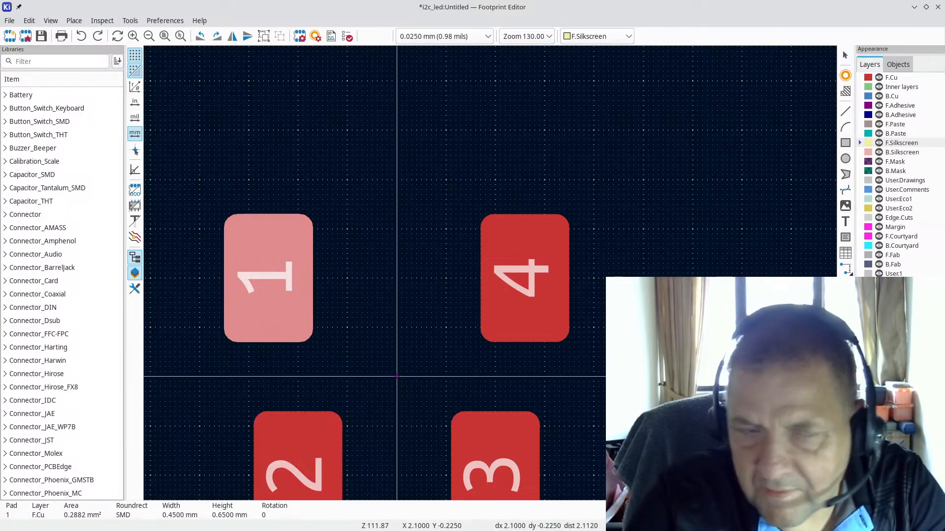
click(268, 281)
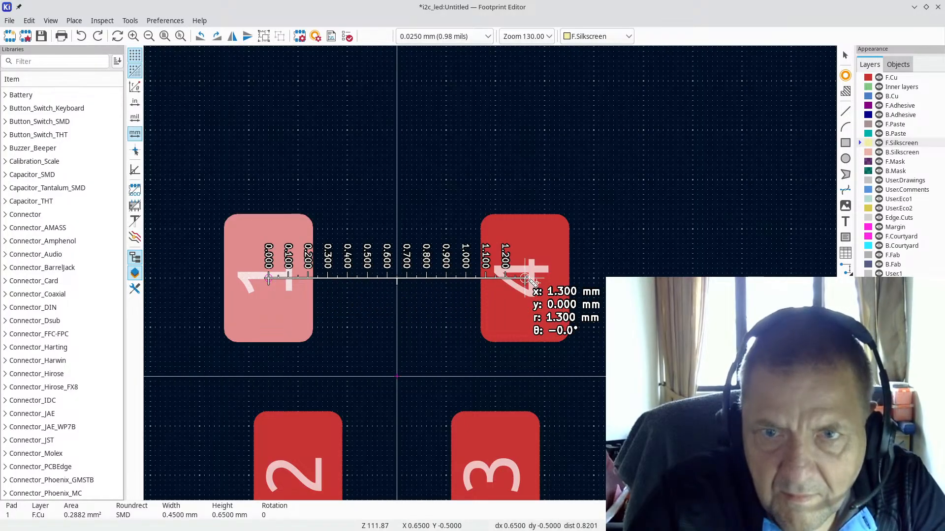
key(Escape)
scroll(422, 217, down, 3)
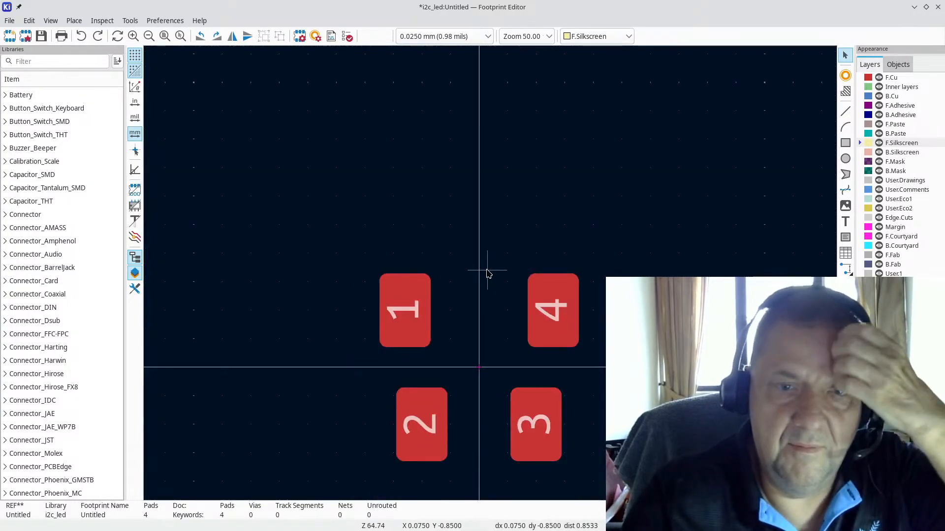
key(alt+Tab)
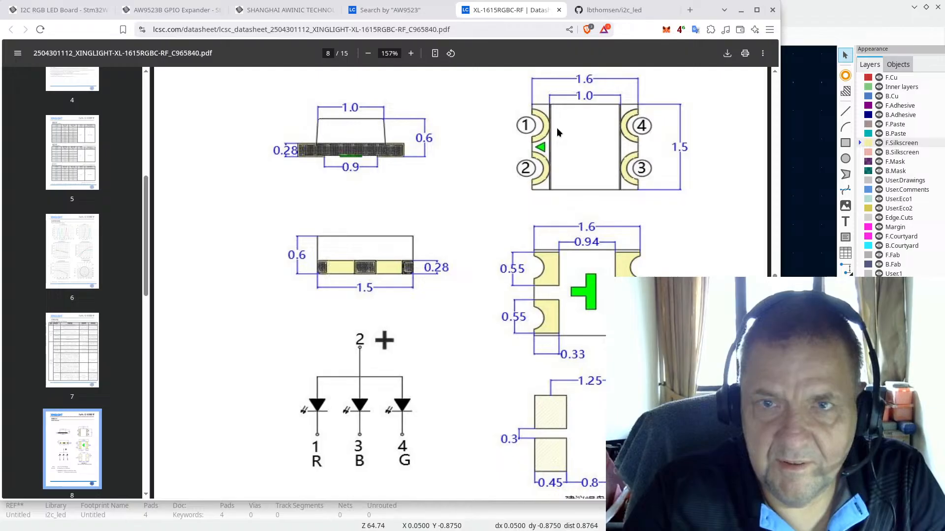
click(811, 9)
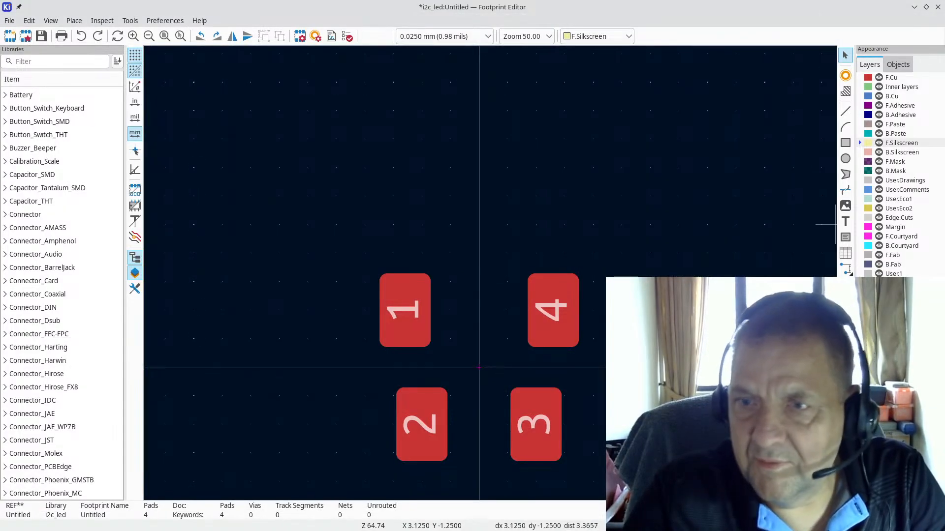
Step: Activate the User.Drawings layer, pick the line tool, and recheck the package outline size in the datasheet
click(846, 113)
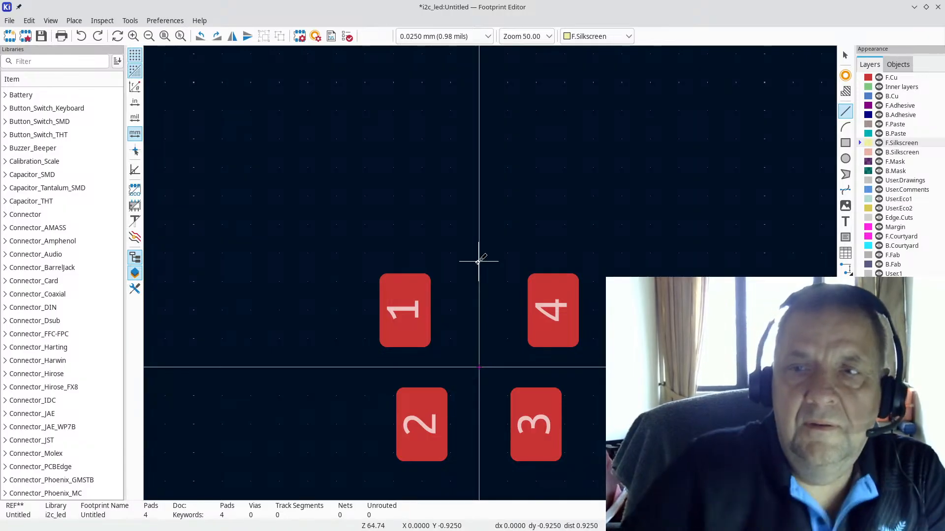
key(Escape)
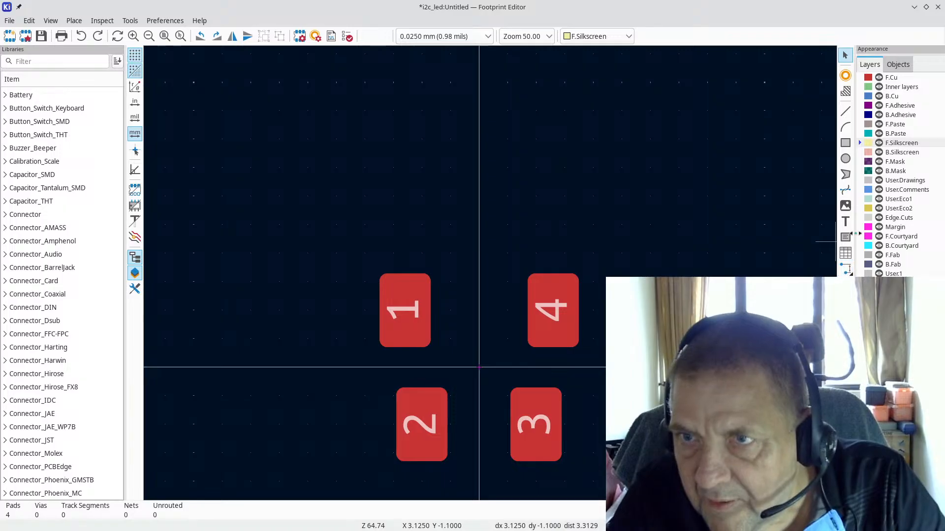
click(901, 181)
click(844, 112)
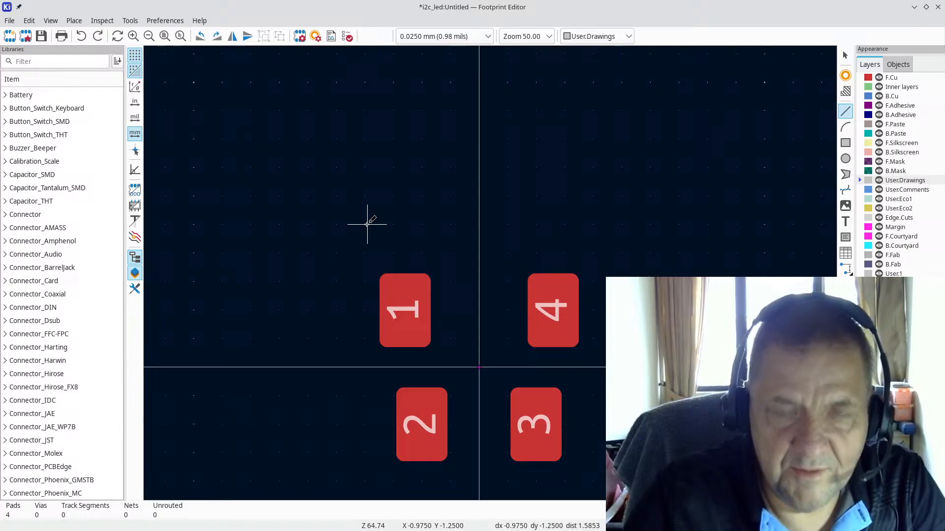
key(alt+Tab)
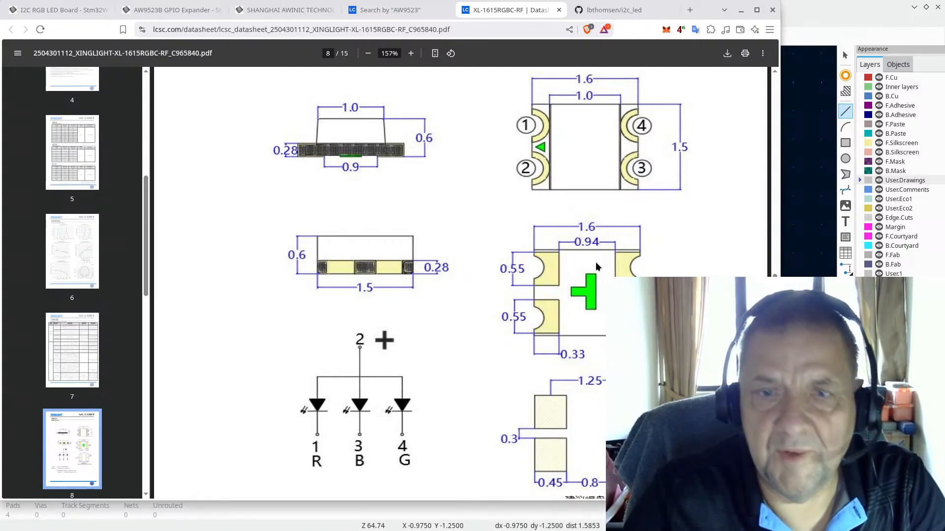
key(alt+Tab)
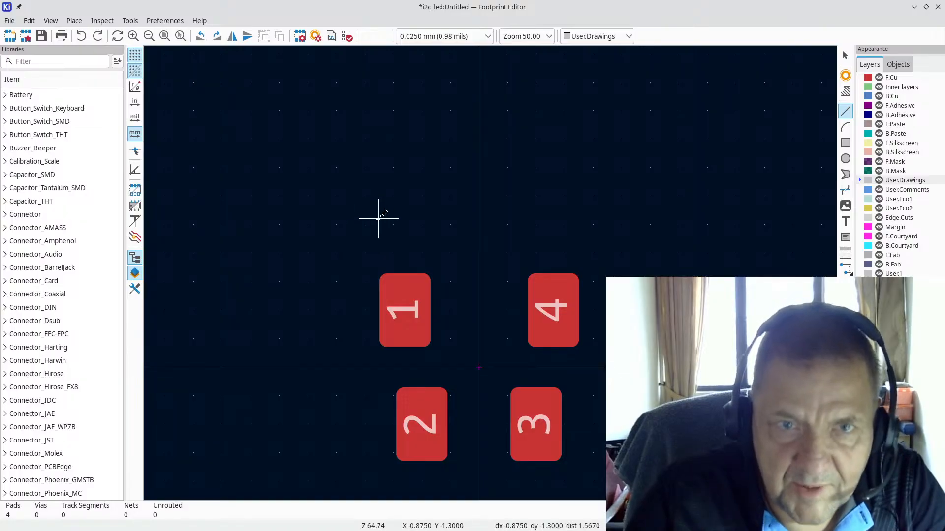
scroll(375, 216, up, 2)
Step: Start the outline at the top-left corner and draw the 1.6 mm top edge
scroll(491, 272, up, 1)
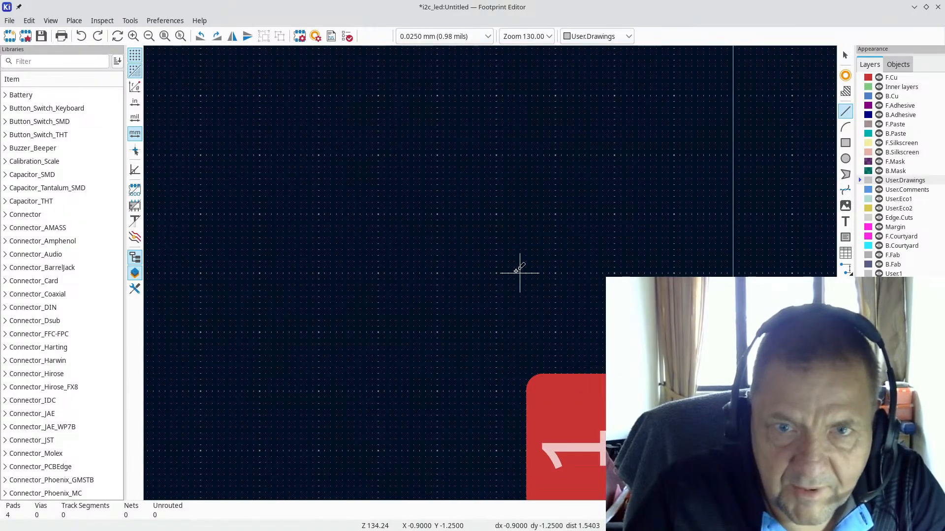
click(499, 273)
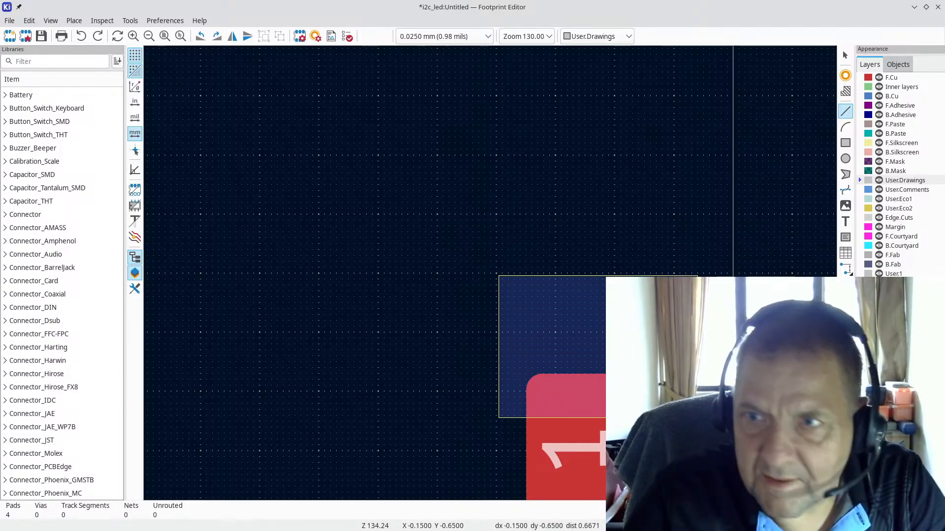
drag(608, 285, 614, 297)
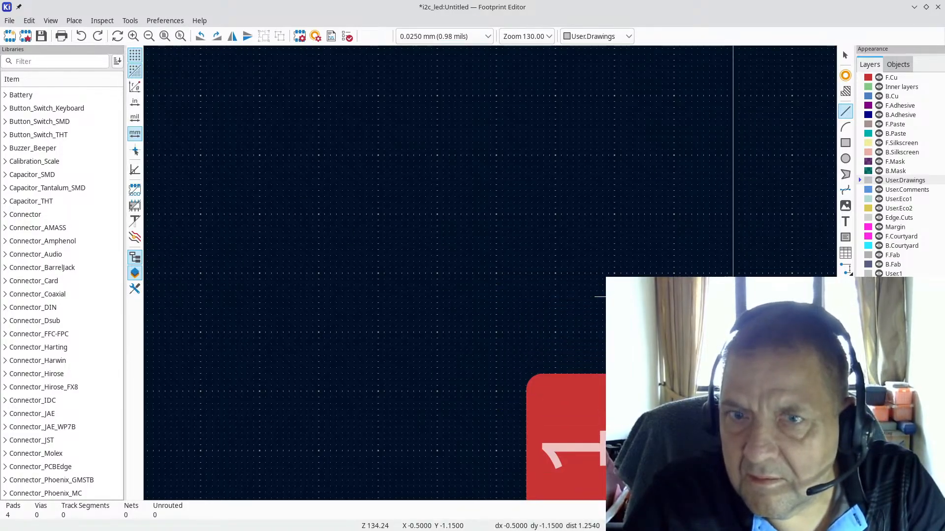
click(496, 272)
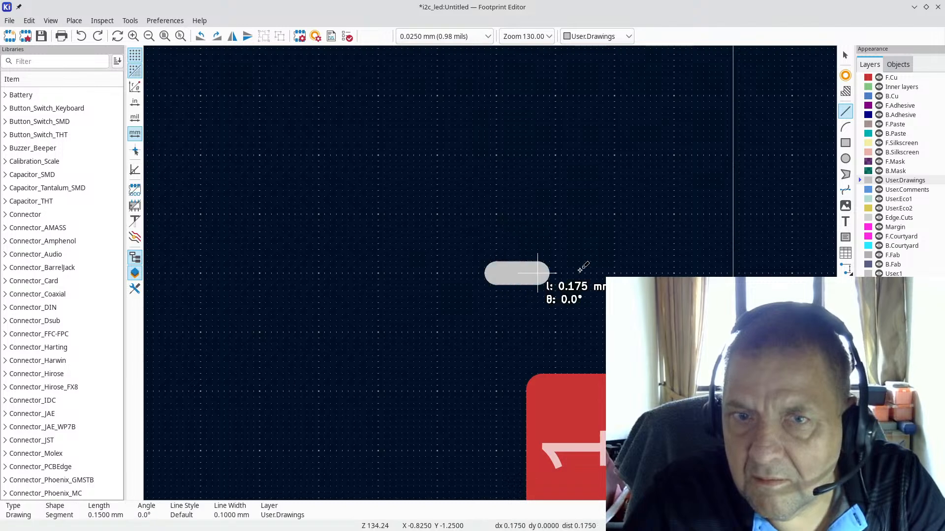
scroll(645, 265, down, 3)
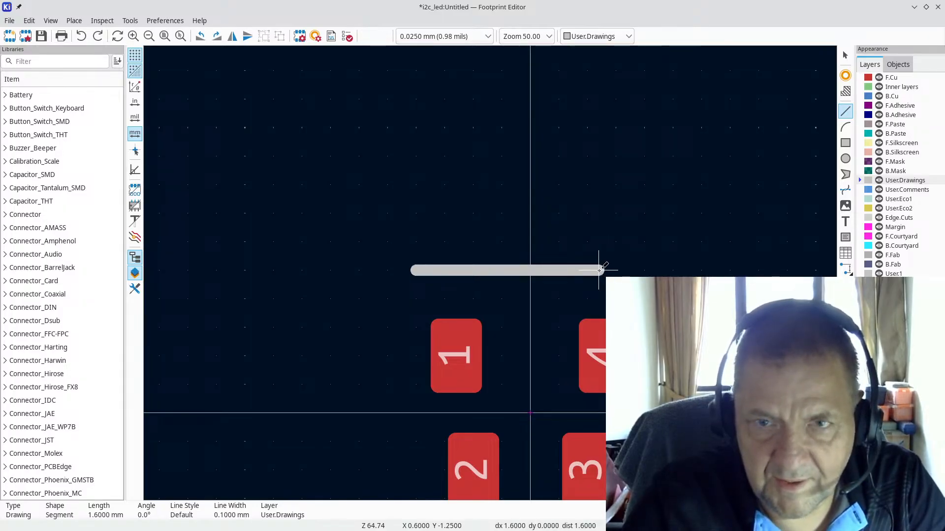
click(599, 270)
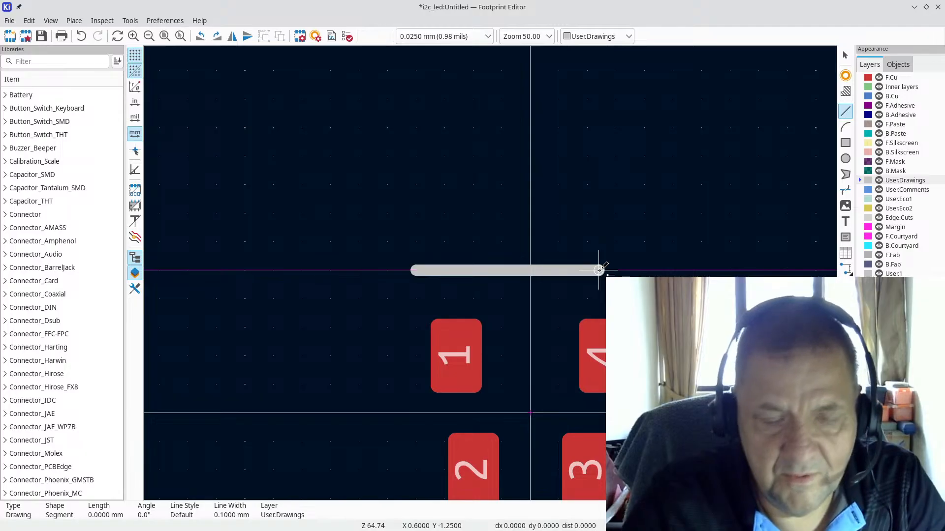
key(alt+Tab)
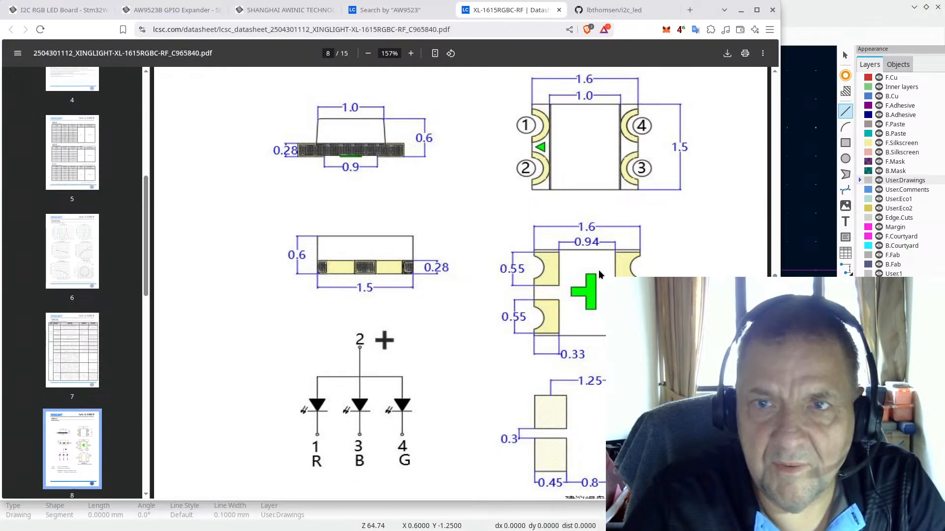
key(alt+Tab)
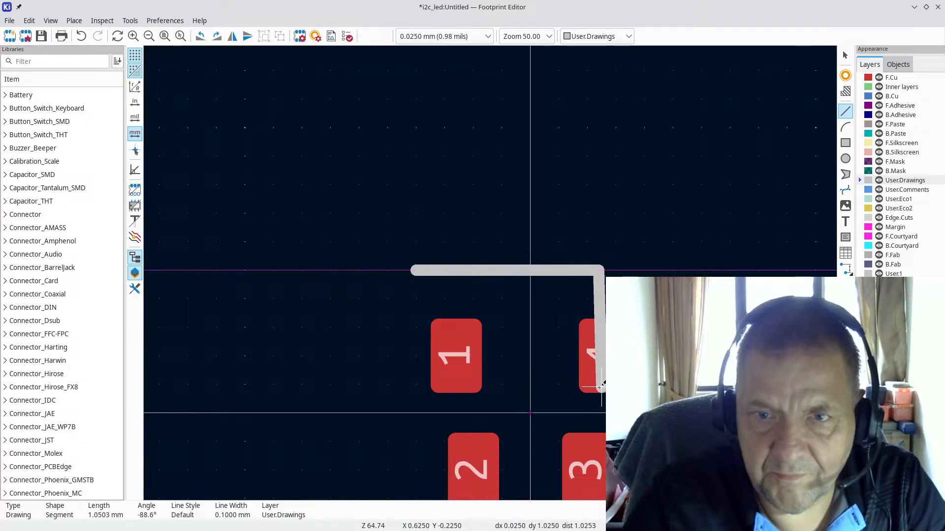
Step: Draw the 1.5 mm right edge, the bottom and left edges to close it, then inspect a segment's properties
click(601, 442)
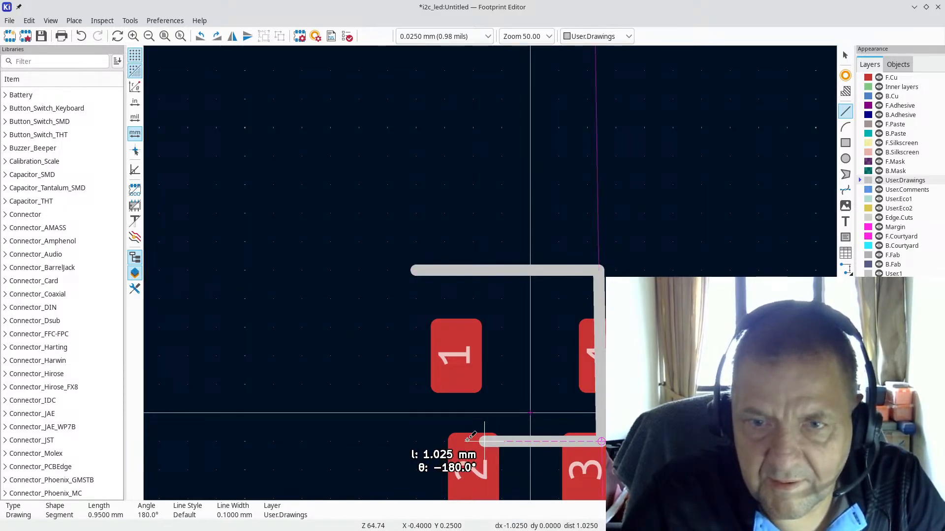
click(419, 442)
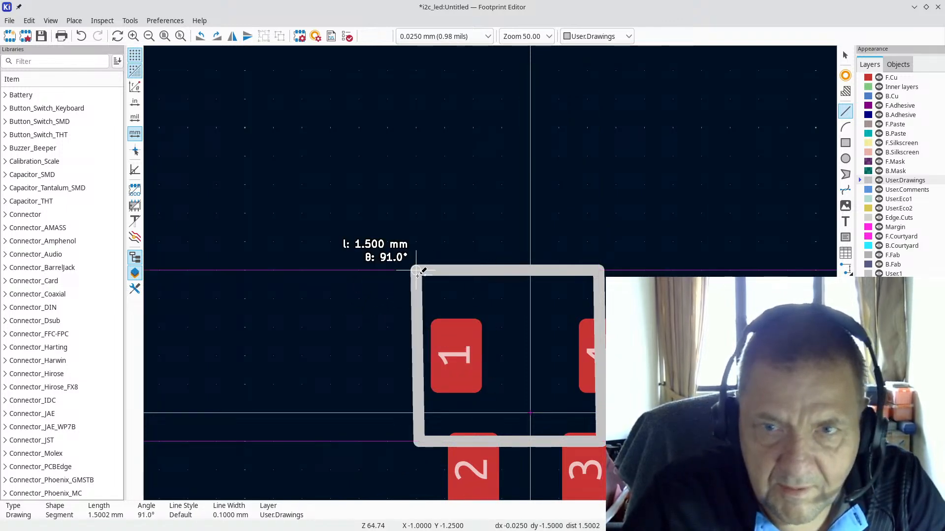
click(417, 272)
scroll(566, 296, up, 4)
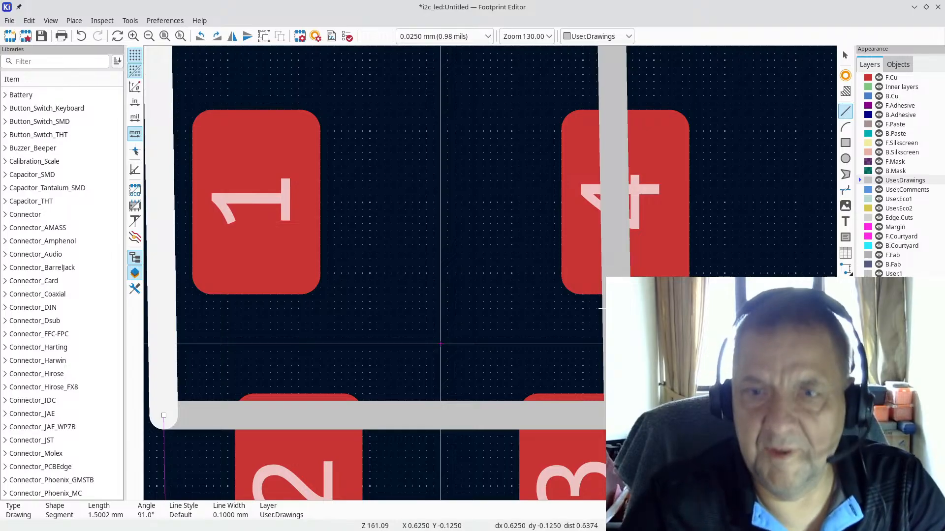
key(Escape)
key(e)
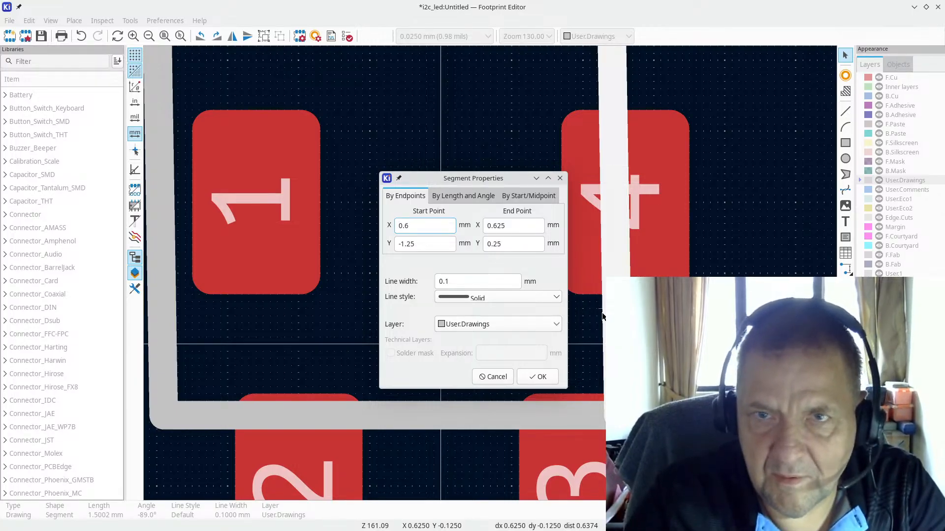
key(Escape)
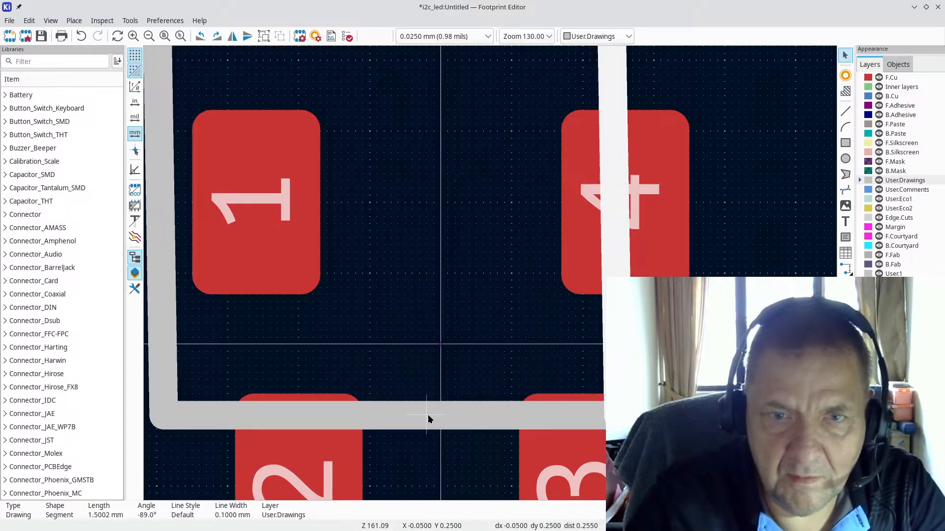
click(428, 415)
double_click(427, 414)
key(Escape)
key(Home)
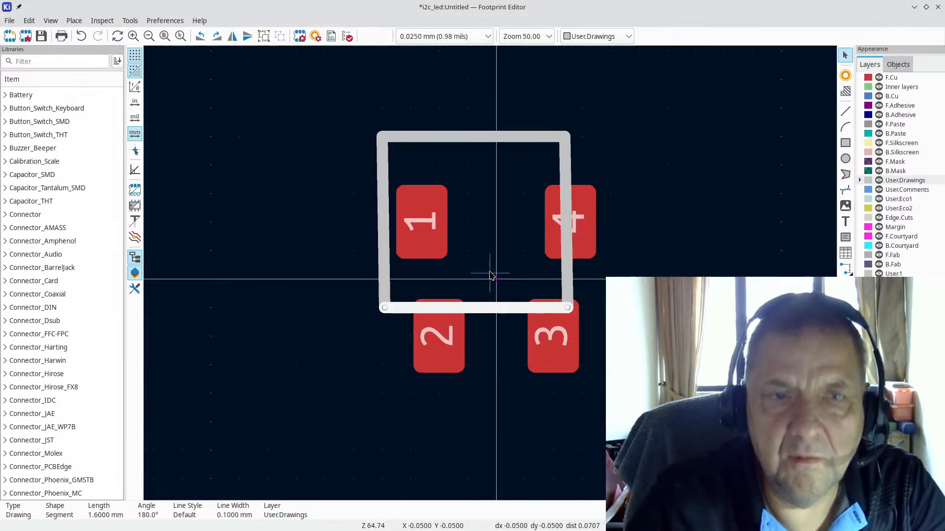
double_click(565, 284)
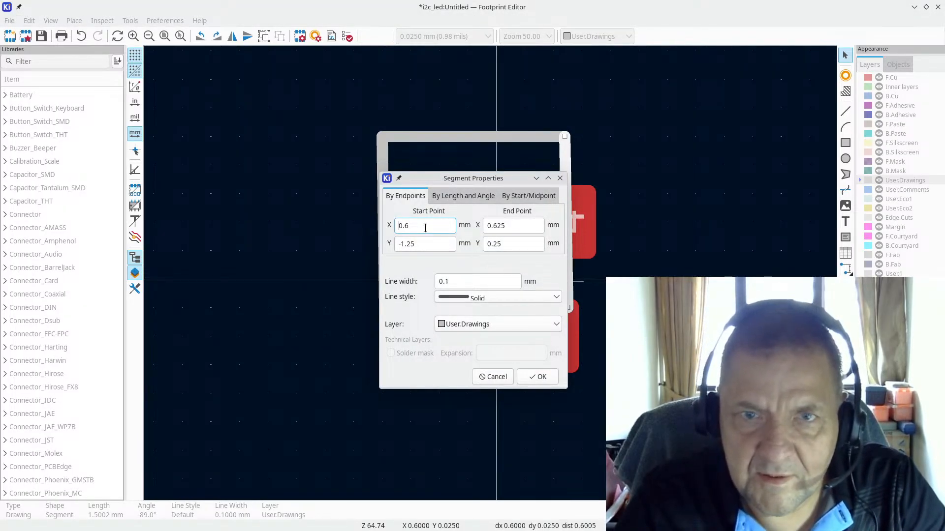
key(Escape)
drag(352, 109, 477, 255)
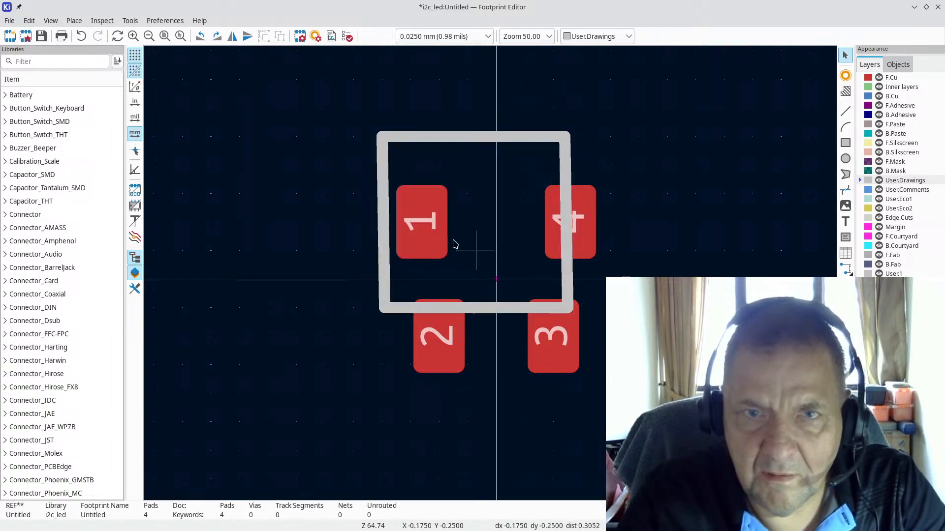
Step: Drag pads 1, 4, 2 and 3 outward clear of the outline, then move the outline left onto the origin
click(427, 223)
drag(428, 224, 244, 162)
drag(589, 212, 679, 181)
drag(434, 347, 301, 425)
drag(561, 361, 665, 359)
click(607, 228)
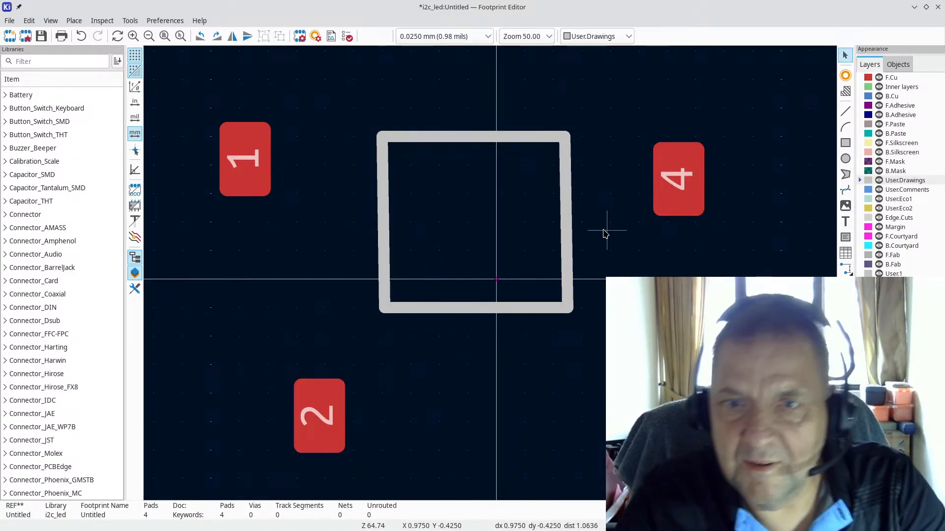
drag(327, 101, 613, 356)
drag(476, 311, 491, 368)
Step: Delete the right, bottom and left edges, keeping the 1.6 mm top line from X -0.875 to 0.725 mm
key(Escape)
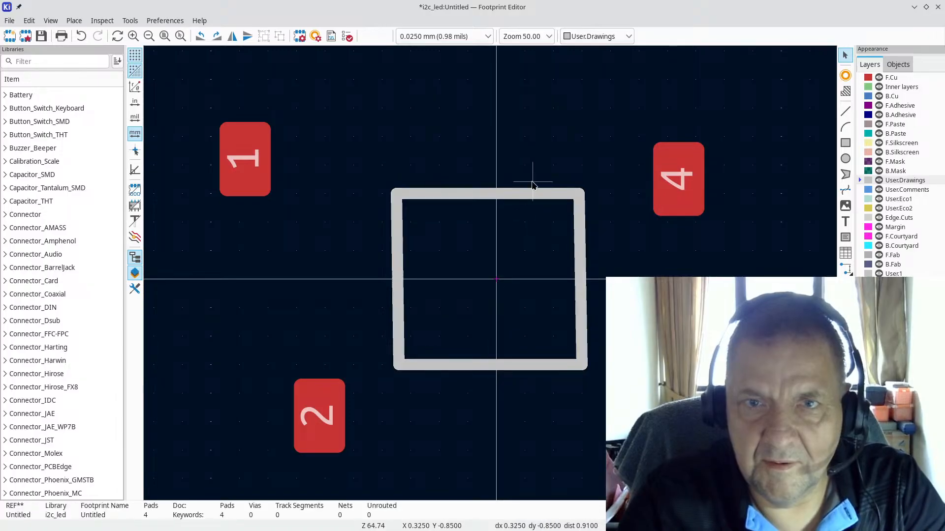
click(586, 258)
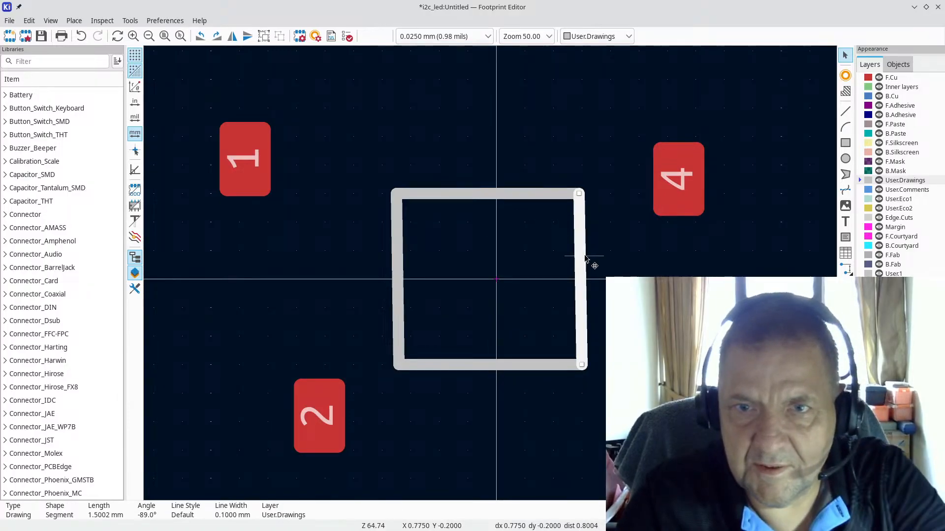
key(Delete)
click(532, 363)
key(Delete)
click(399, 332)
key(Delete)
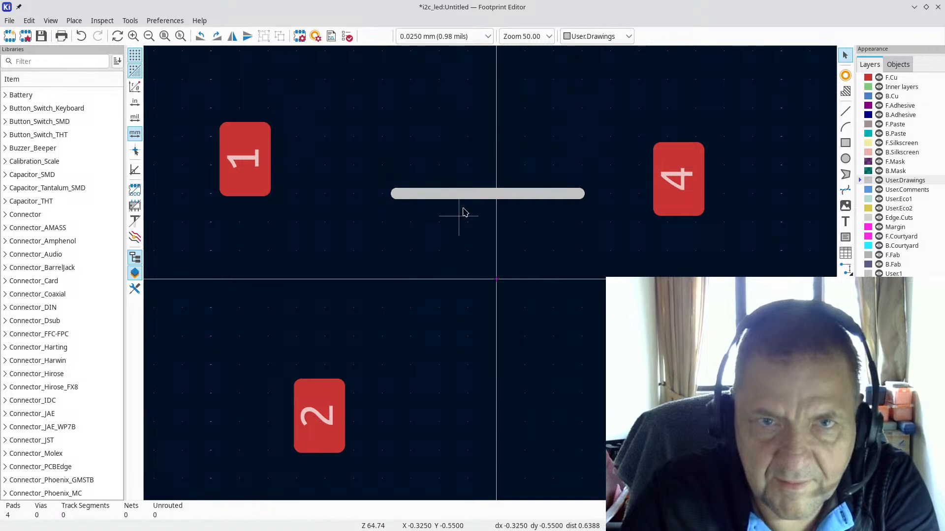
click(442, 199)
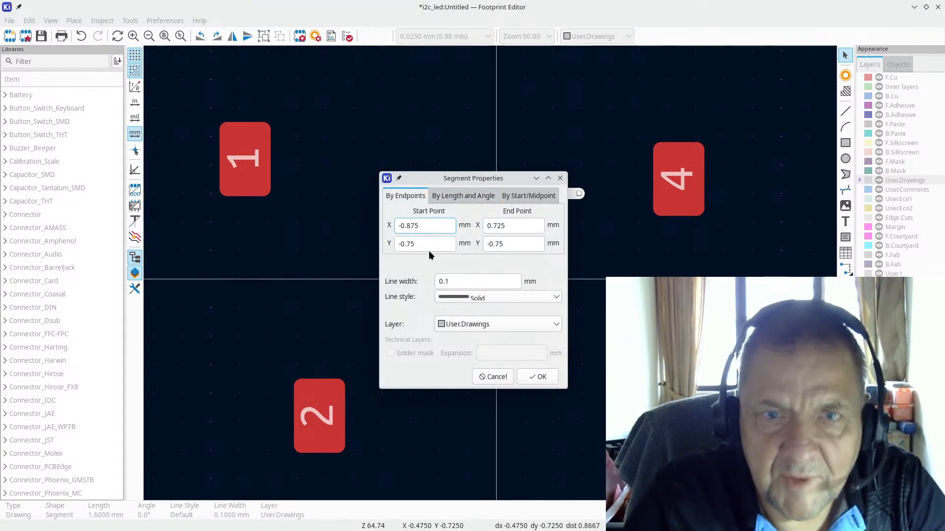
click(560, 179)
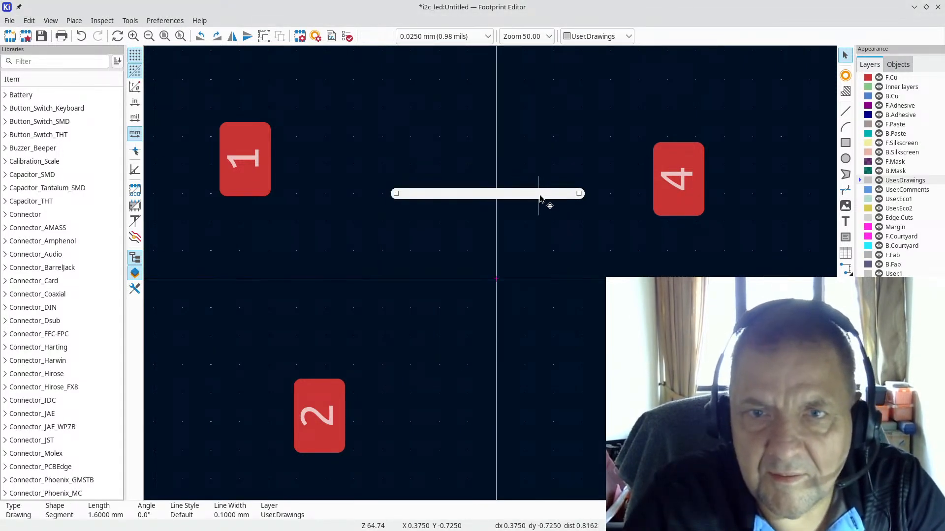
key(Escape)
drag(540, 197, 625, 256)
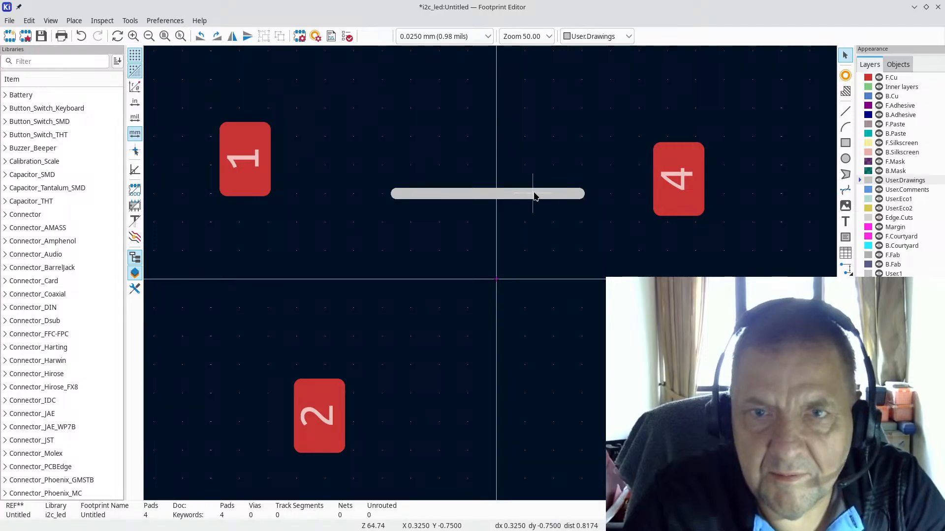
click(534, 195)
Step: Move the lone 1.6 mm line to a new spot and set the grid to 0.1 mm
key(m)
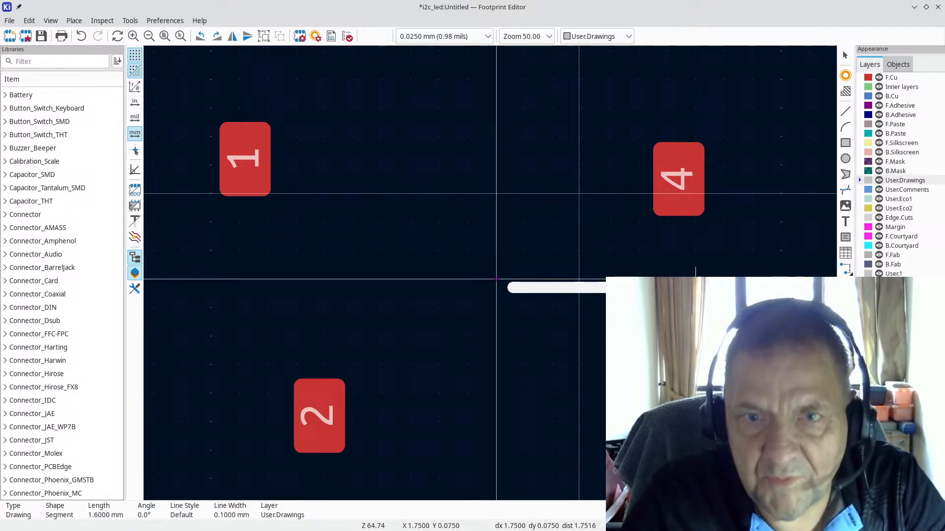
scroll(537, 325, up, 6)
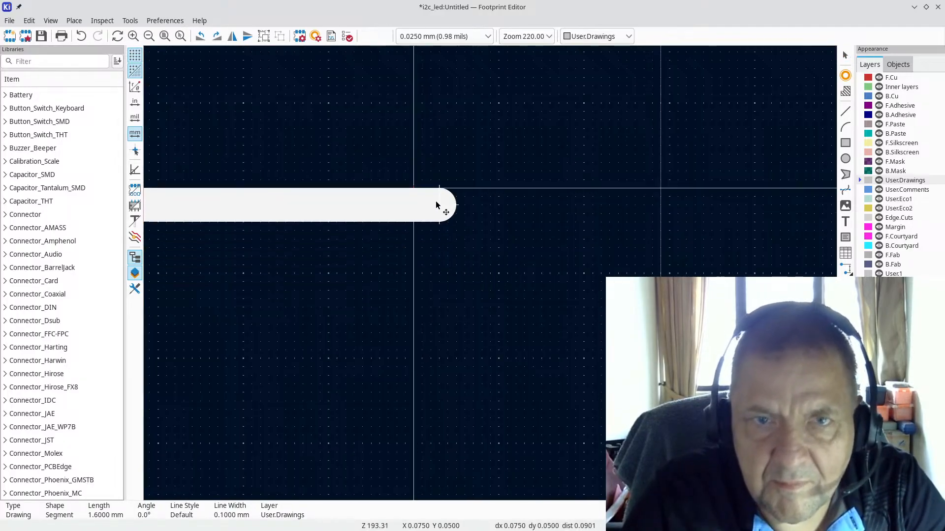
scroll(751, 215, down, 3)
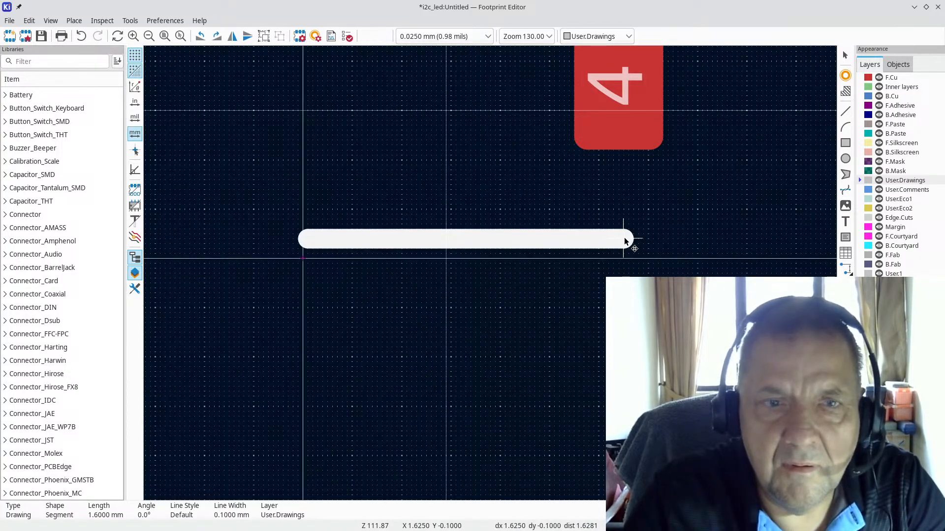
click(666, 233)
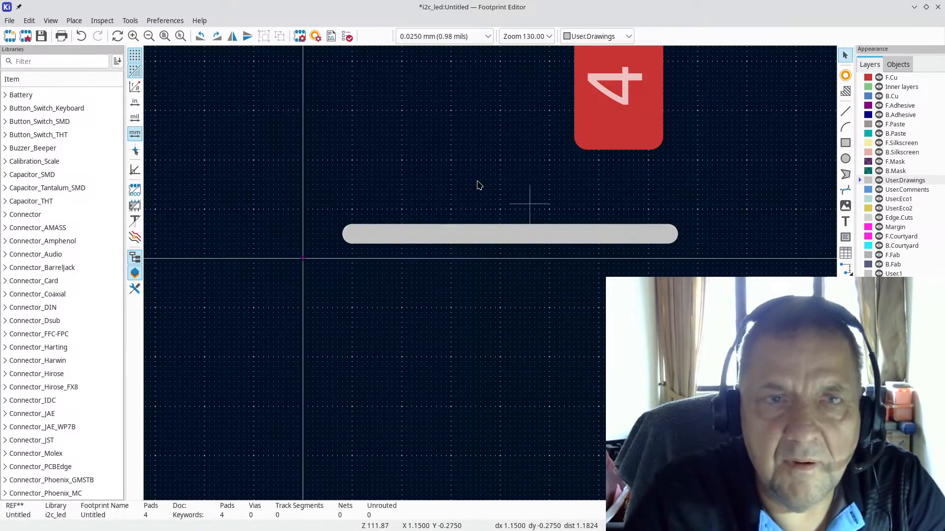
click(456, 34)
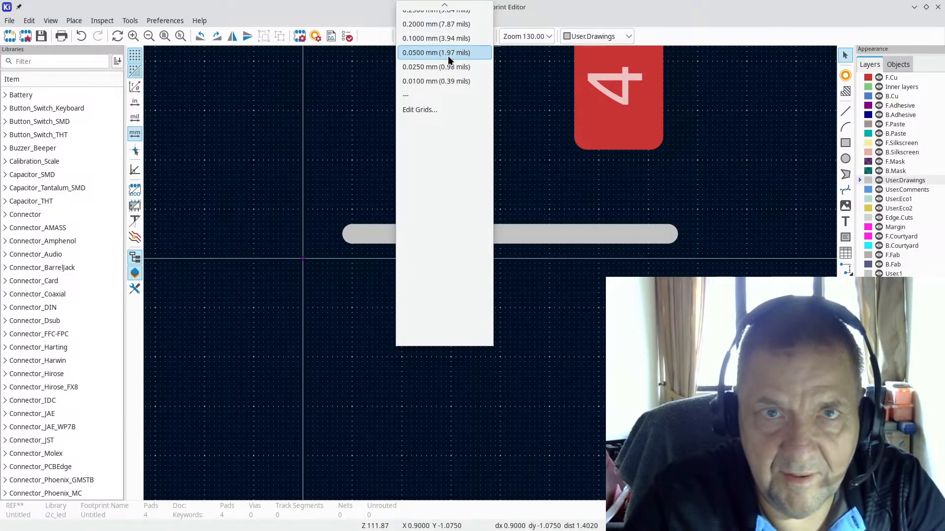
click(443, 39)
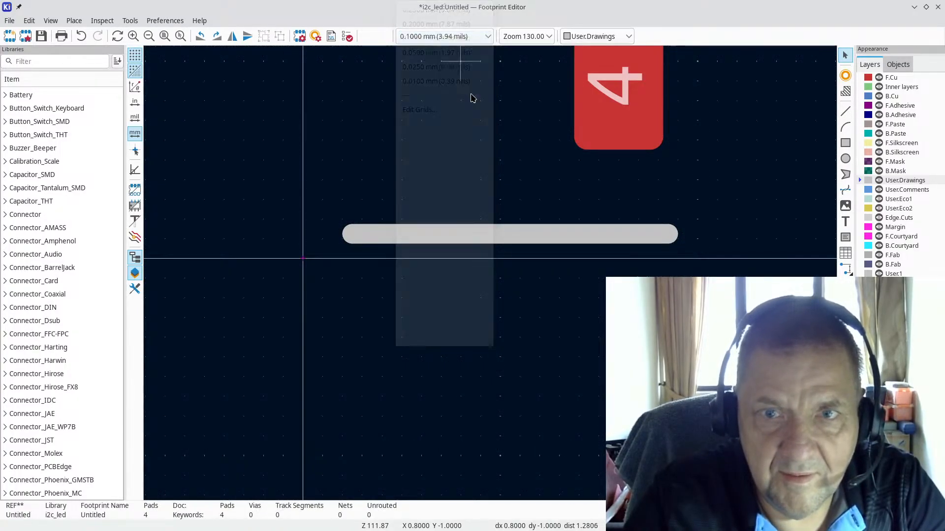
scroll(498, 266, up, 2)
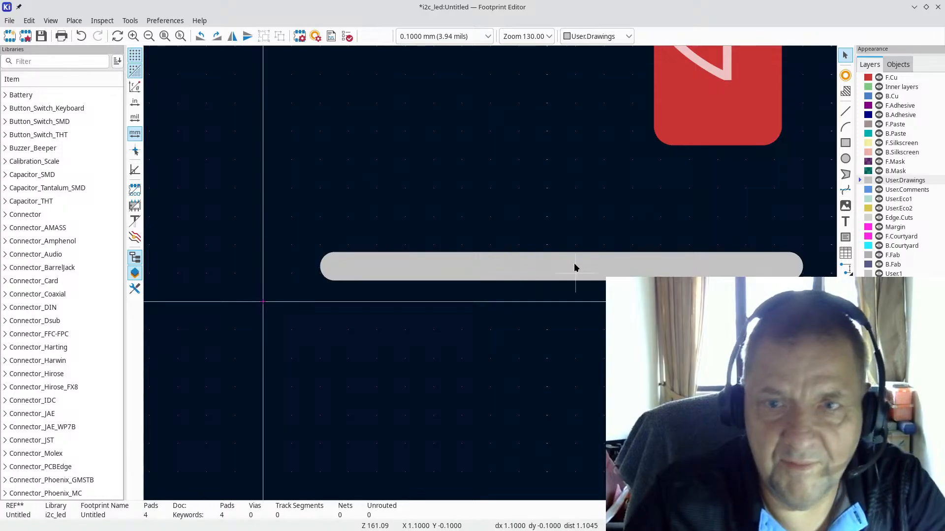
Step: Move the 1.6 mm line's left end onto the origin and keep it horizontal
click(330, 268)
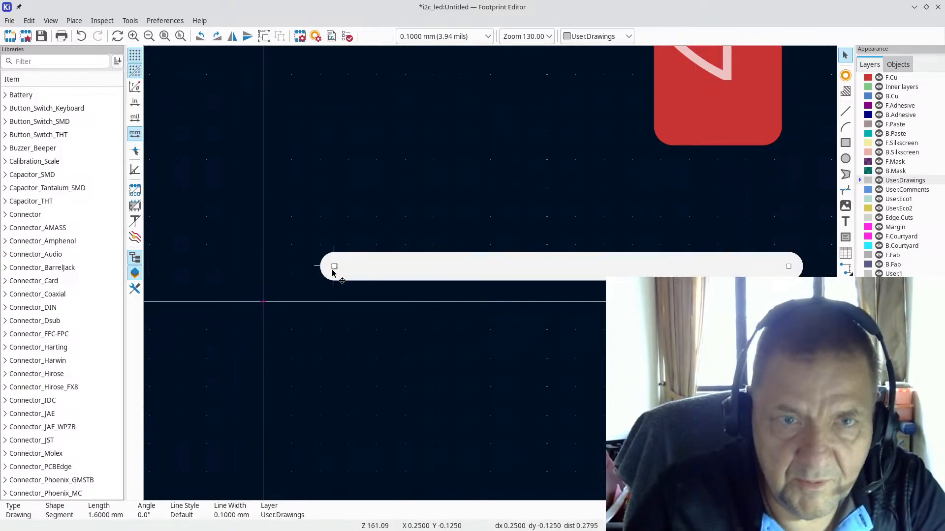
mouse_move(332, 273)
mouse_down()
mouse_move(295, 300)
mouse_move(253, 305)
mouse_up()
key(Escape)
click(263, 301)
key(r)
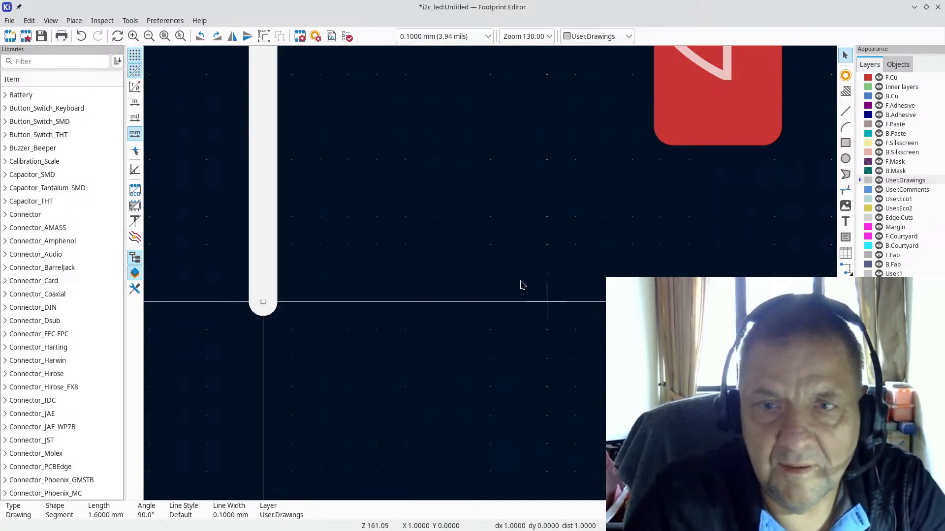
key(r)
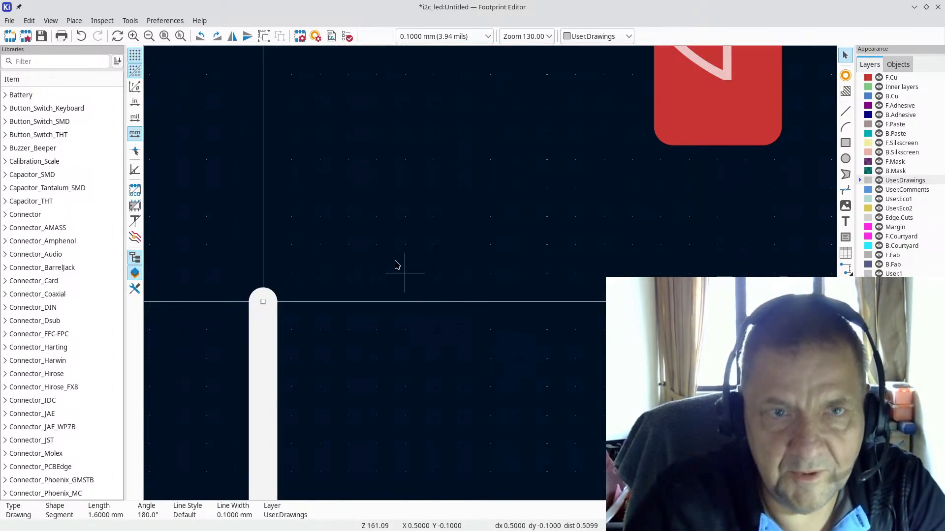
key(r)
key(r)
key(Escape)
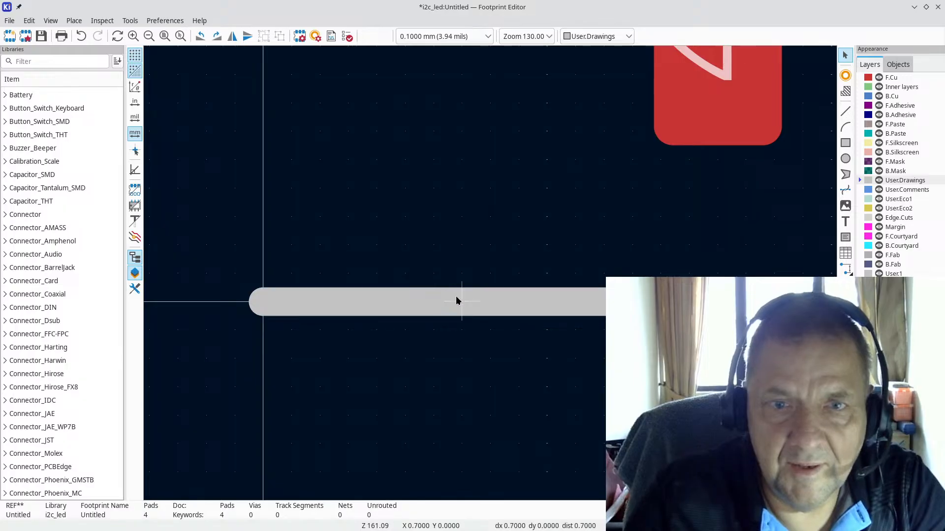
Step: Verify the line's endpoints run from 0,0 to 1.6,0 in its properties
double_click(456, 296)
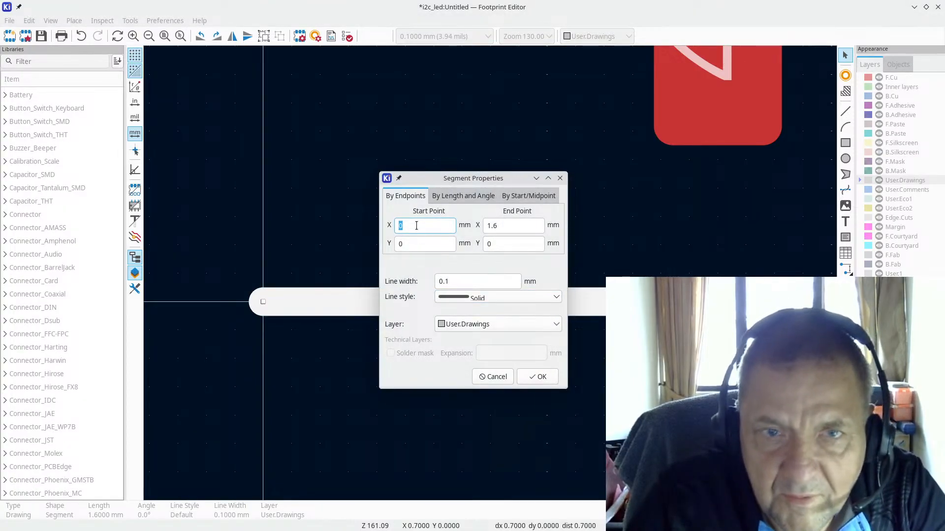
click(514, 225)
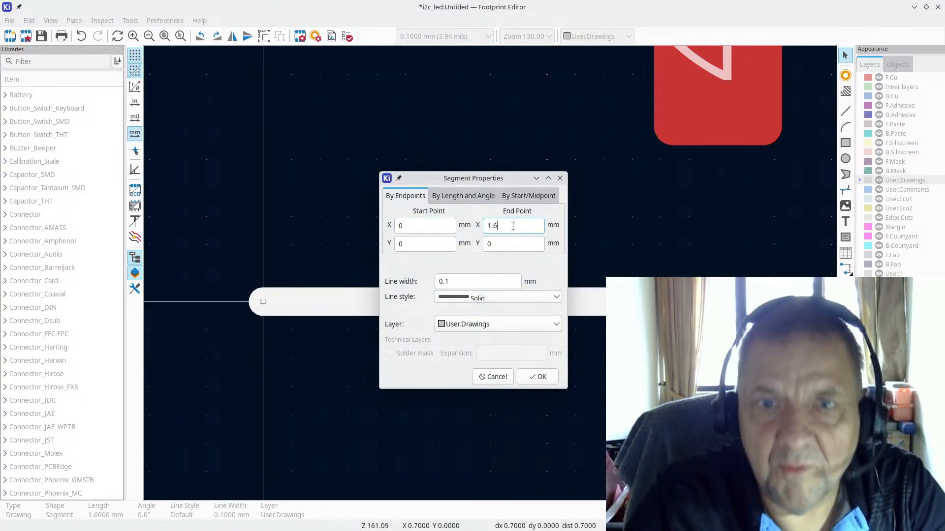
key(Return)
click(845, 111)
Step: Draw the other three sides, 1.5 mm down, 1.6 mm left and 1.5 mm up, closing the rectangle
scroll(555, 185, down, 2)
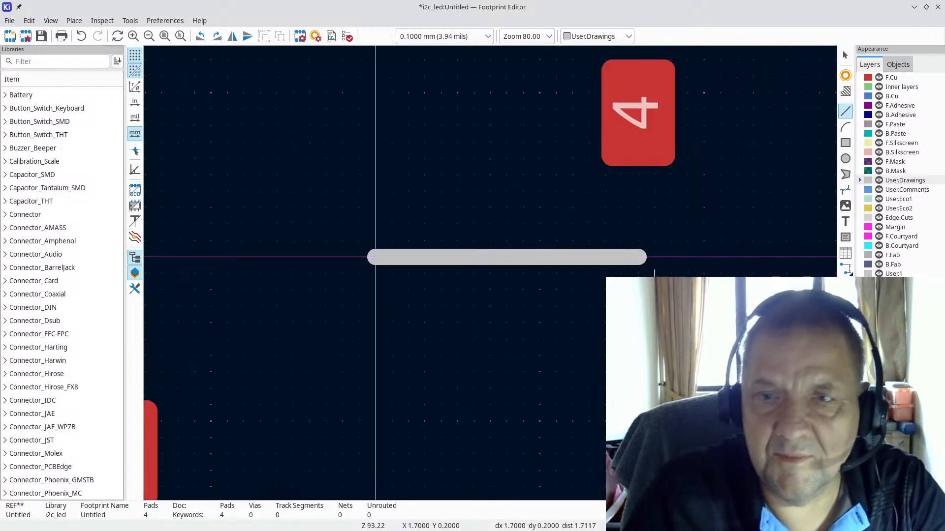
click(639, 256)
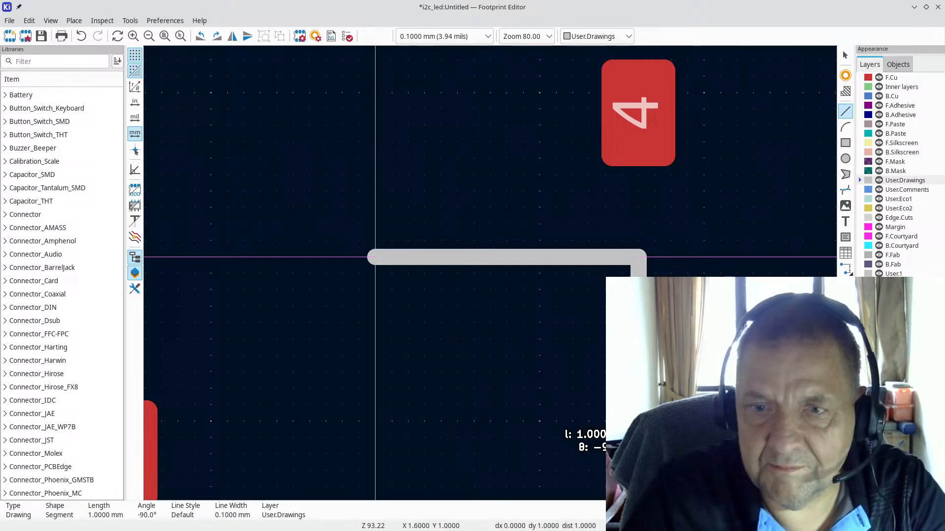
scroll(491, 274, down, 2)
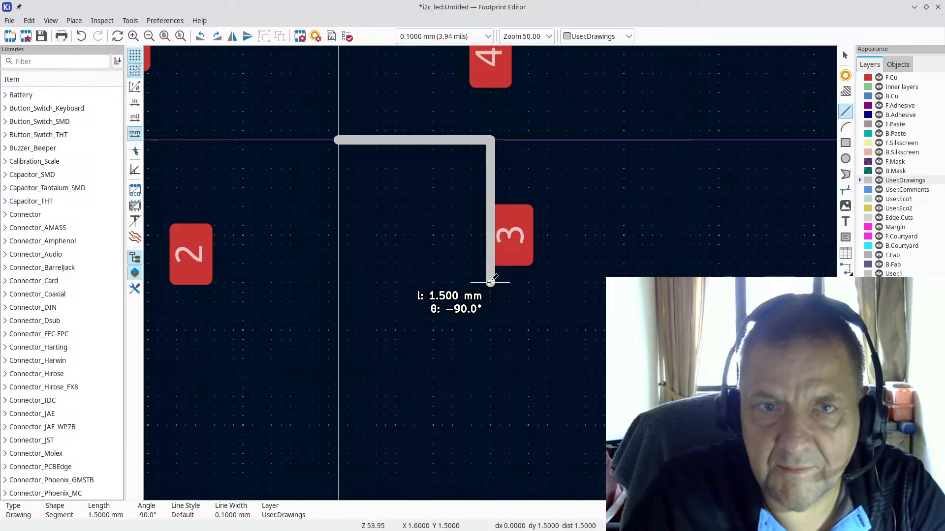
click(490, 282)
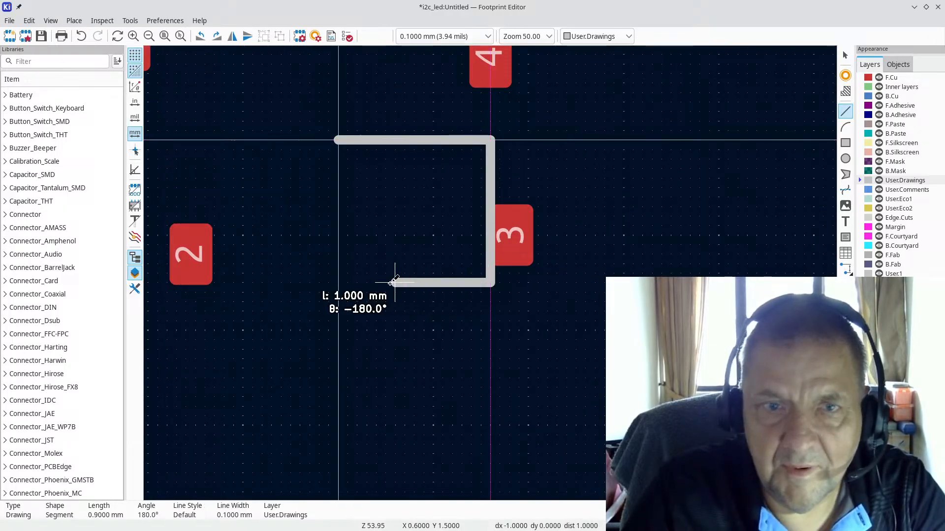
click(338, 282)
click(341, 143)
key(Escape)
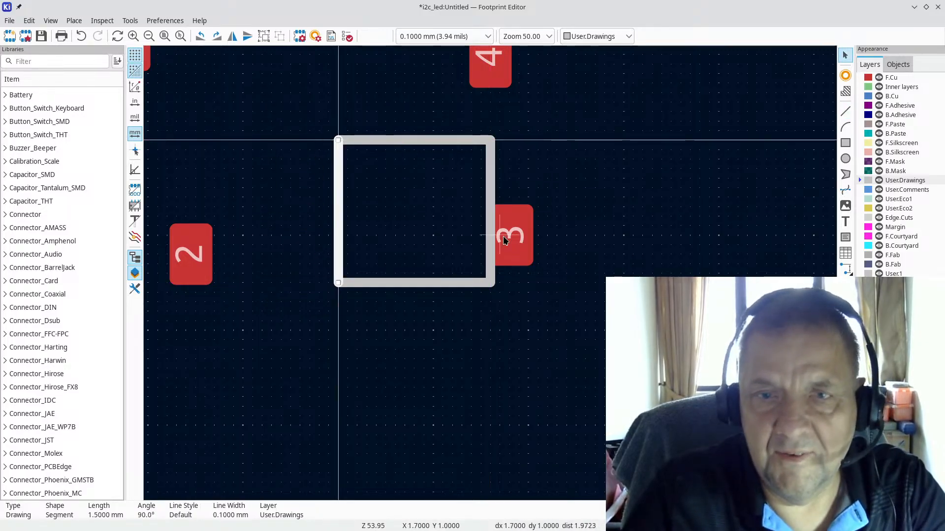
key(Escape)
Step: Move pad 3 clear of the outline and shift the whole rectangle to centre on the origin
drag(513, 225, 556, 244)
key(Escape)
drag(306, 111, 509, 316)
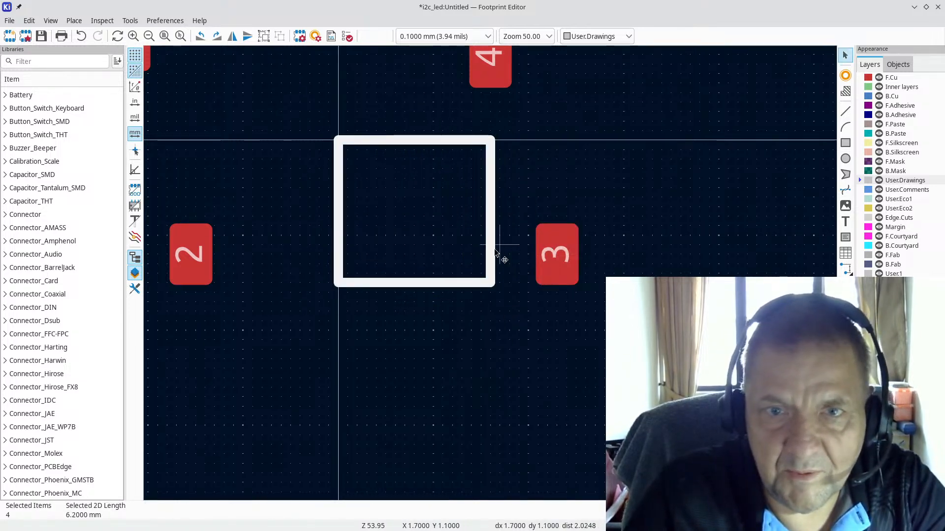
drag(492, 251, 417, 151)
scroll(417, 151, up, 2)
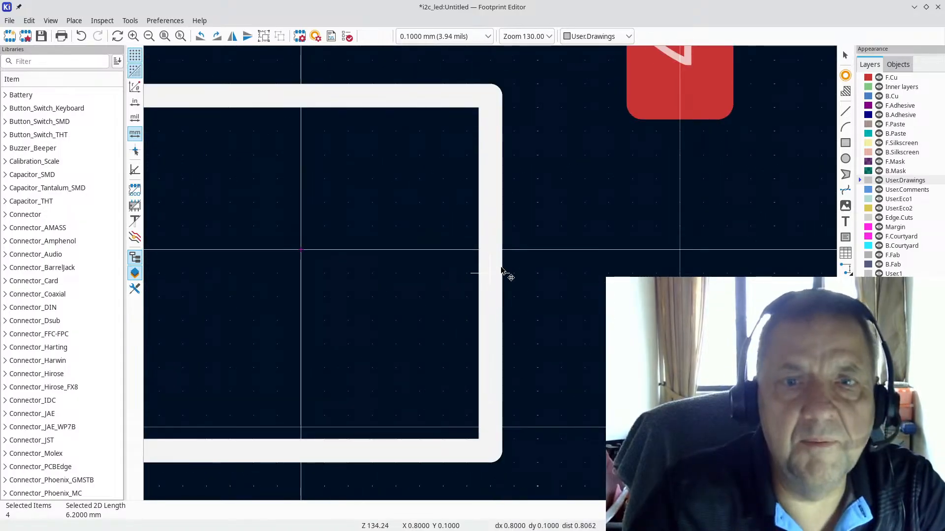
scroll(502, 272, up, 2)
scroll(510, 256, down, 2)
drag(491, 275, 469, 279)
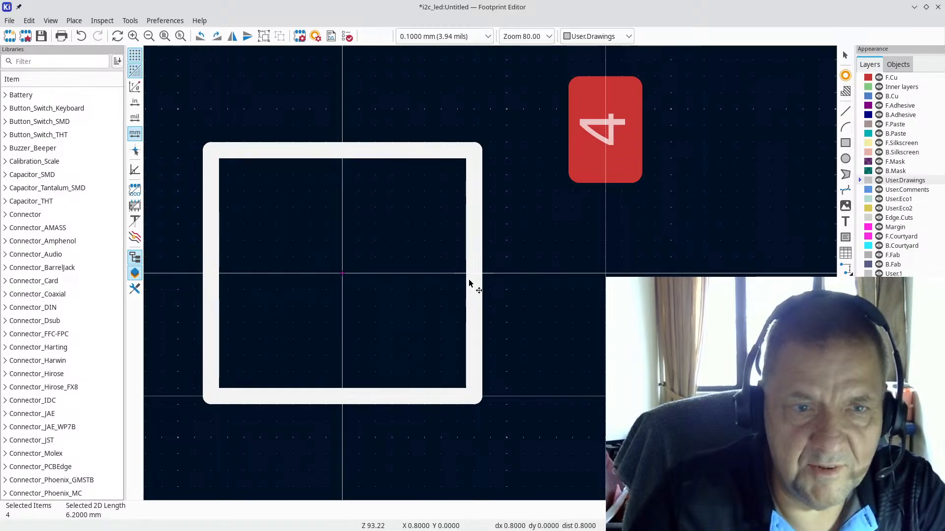
key(Escape)
Step: Inspect the outline edges, confirming the left edge spans 1.5 mm at x −0.8 mm
double_click(292, 158)
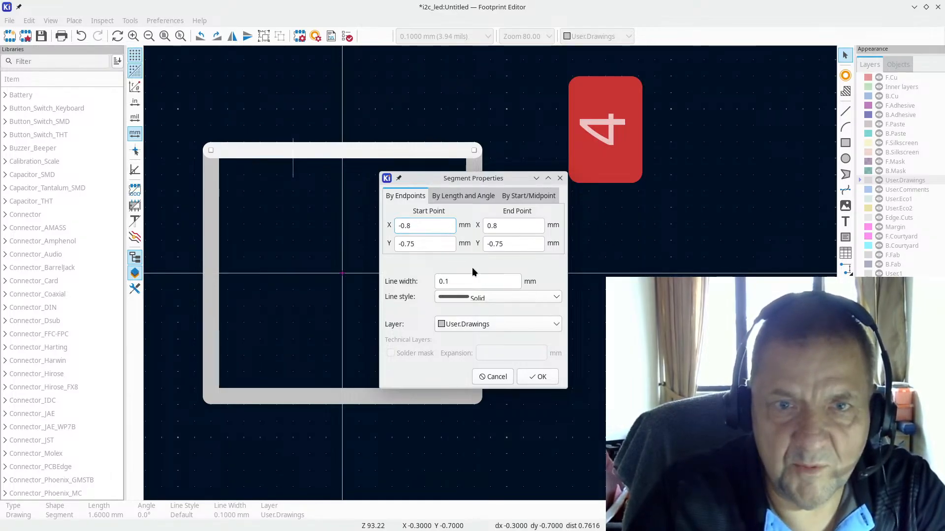
key(Escape)
click(302, 401)
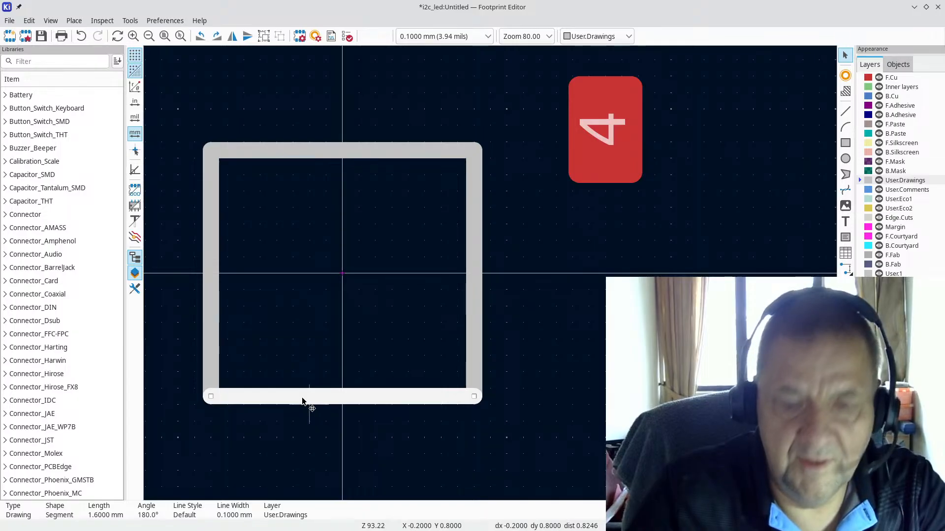
key(Escape)
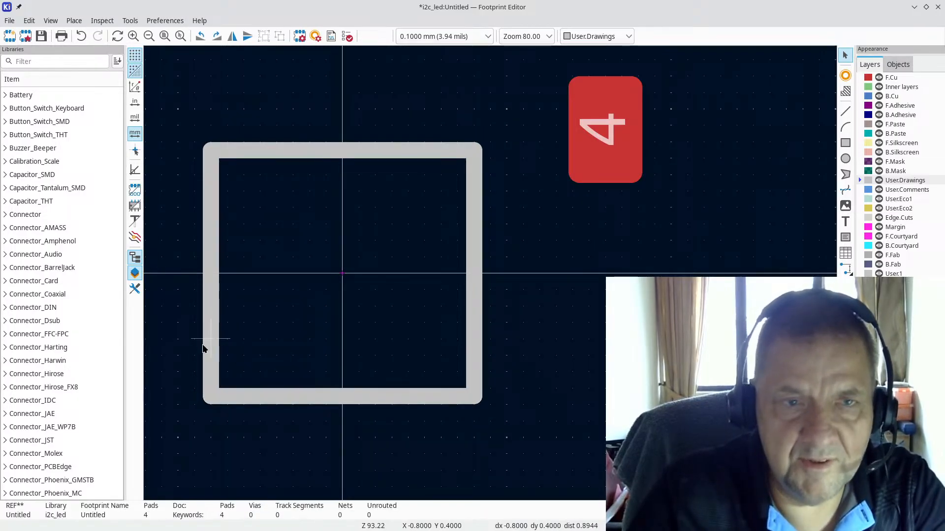
double_click(209, 341)
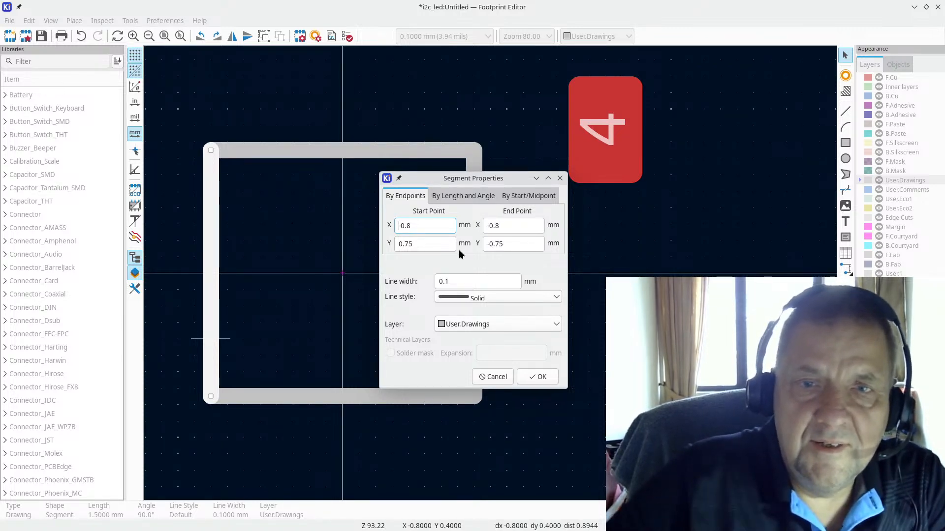
key(Escape)
scroll(480, 266, down, 4)
key(Escape)
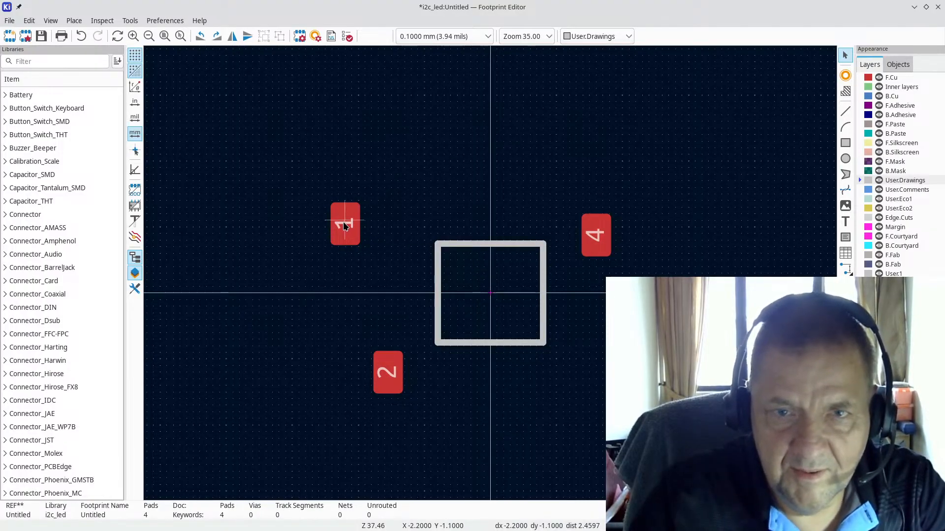
Step: Compare the pad layout against the LED datasheet drawing
key(alt+Tab)
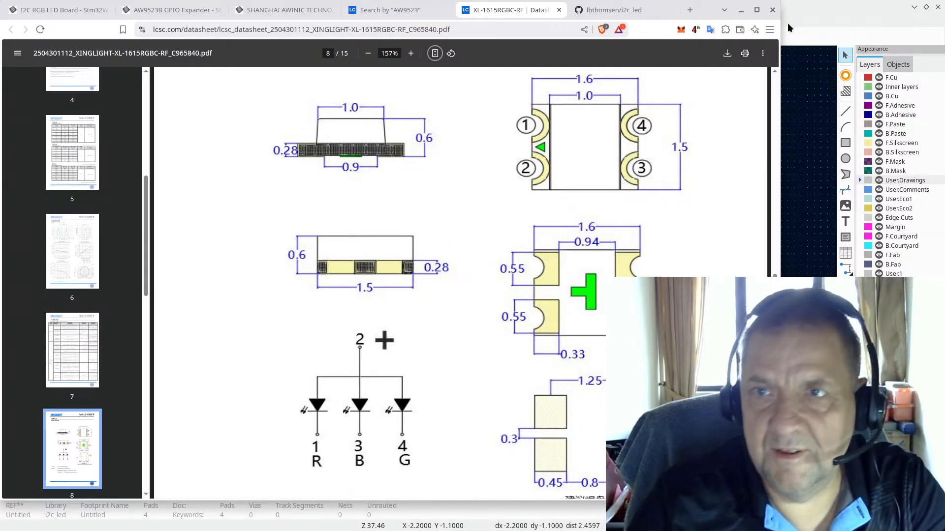
click(798, 9)
scroll(340, 236, up, 4)
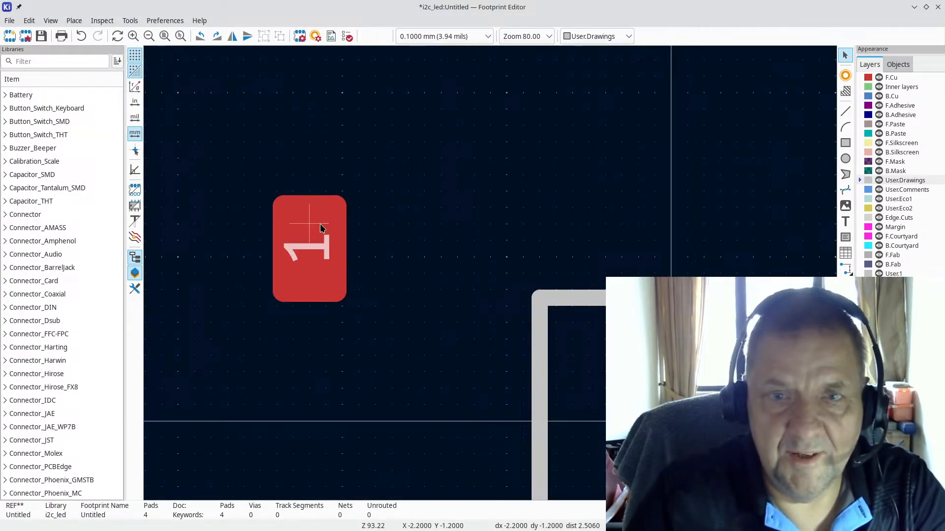
Step: Move pad 1 onto the outline's left edge
click(315, 236)
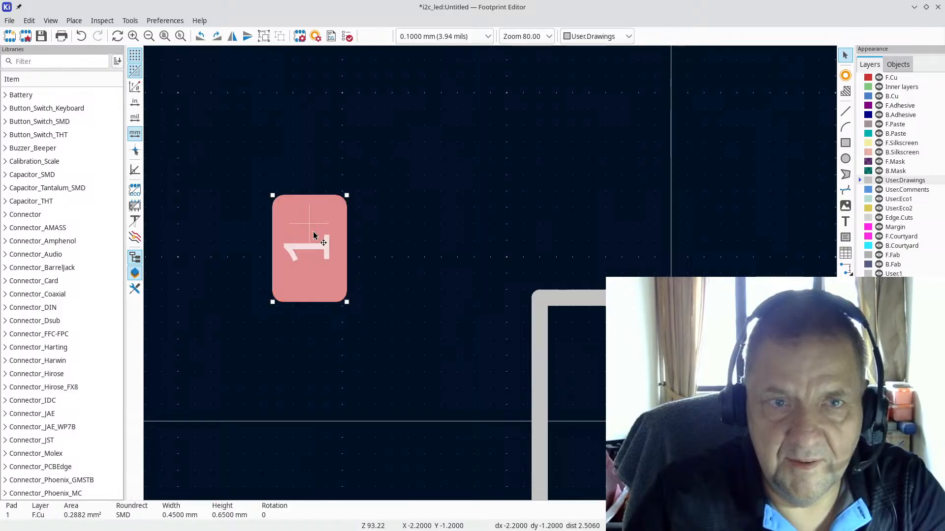
drag(313, 235, 556, 354)
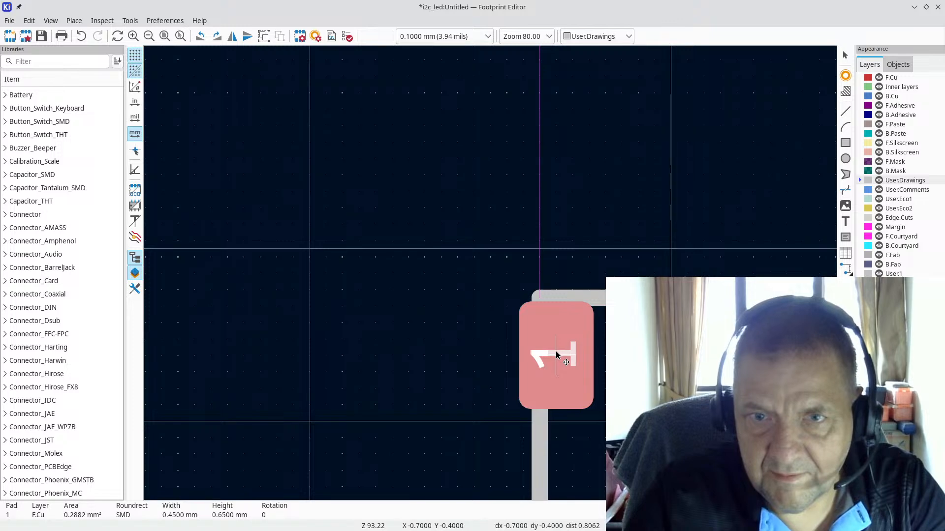
scroll(534, 382, down, 3)
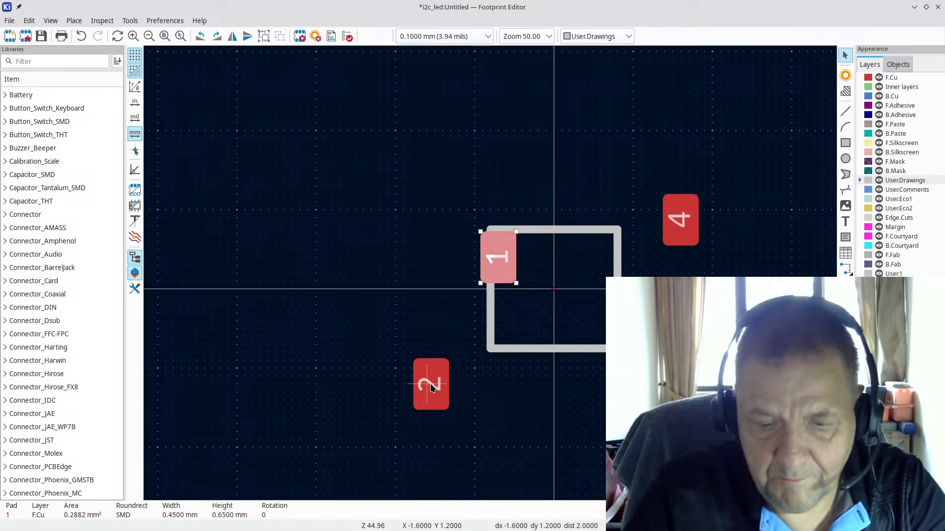
key(Escape)
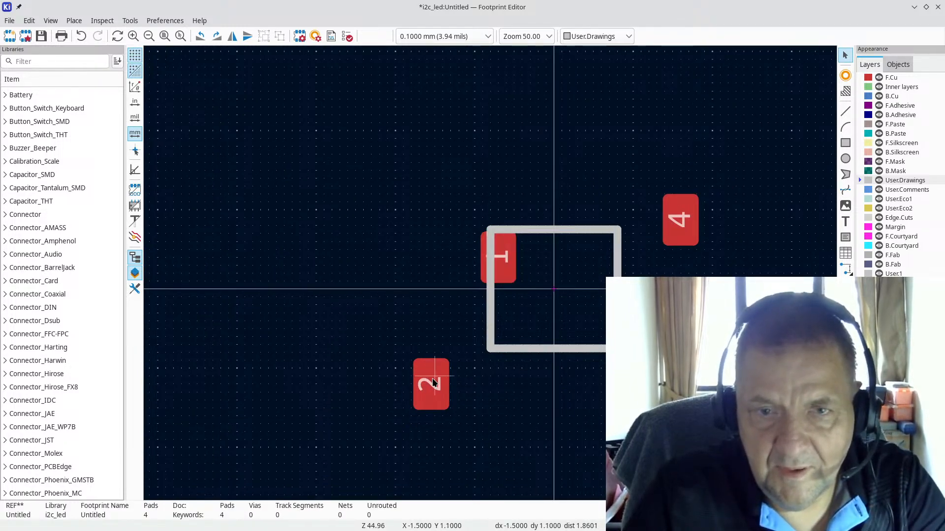
Step: Place pad 2 on the left edge beside pad 1 and bring pad 3 to the right edge
drag(434, 383, 494, 259)
scroll(493, 326, up, 1)
scroll(607, 261, down, 2)
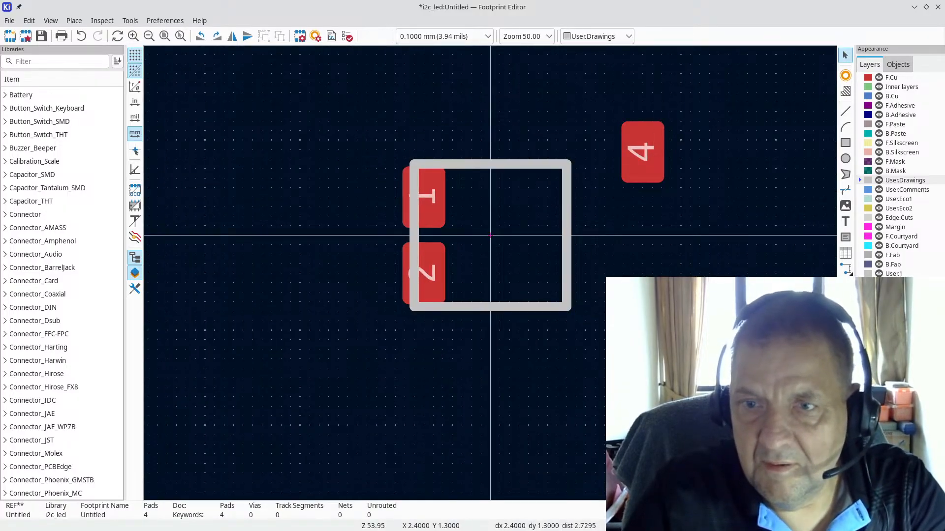
drag(720, 350, 563, 273)
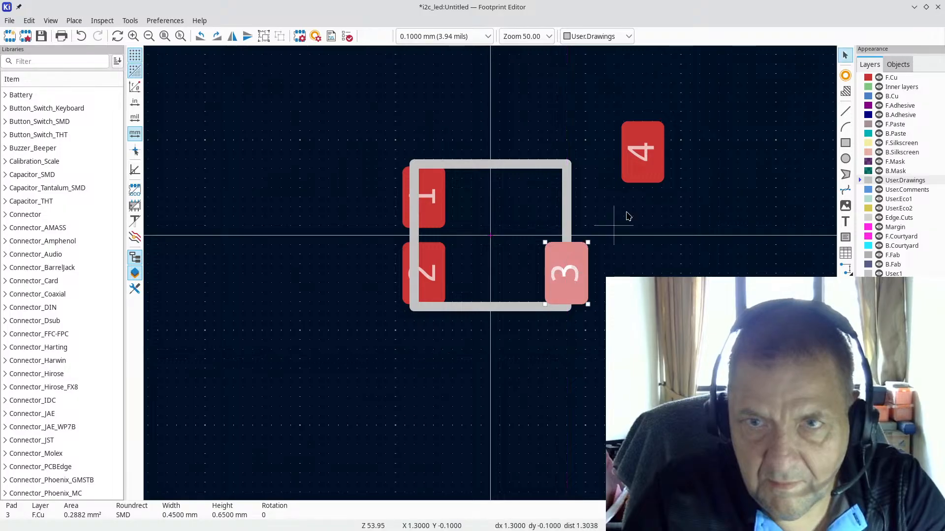
Step: Move pad 4 to the outline's top-right corner and align pad 3 directly beneath it
click(646, 151)
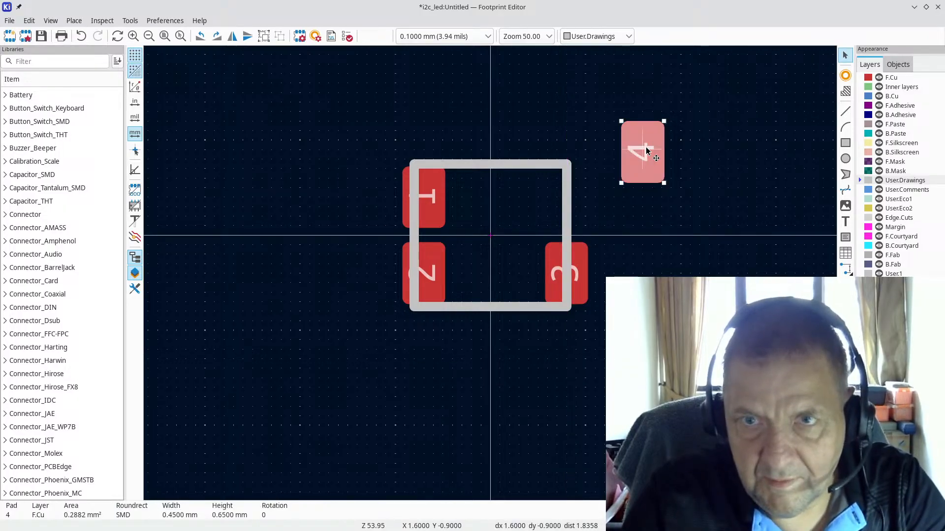
drag(646, 152, 565, 202)
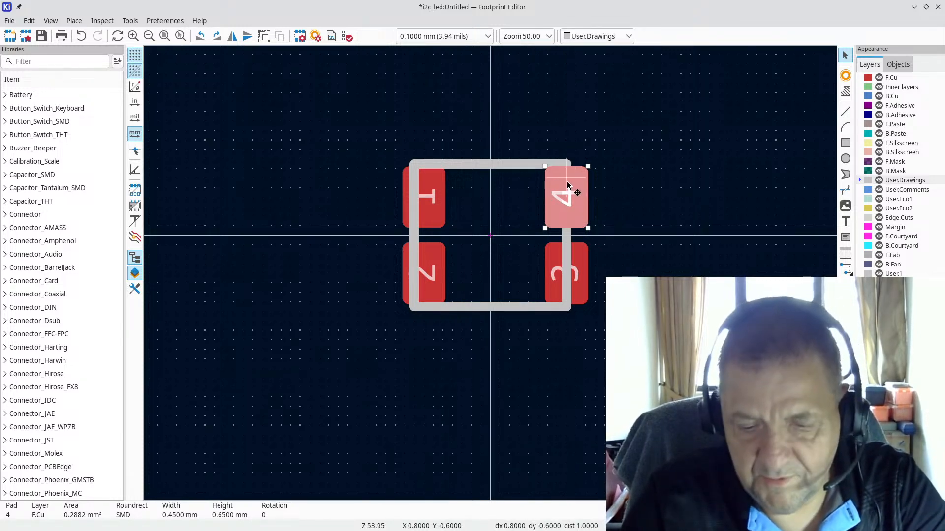
drag(566, 199, 559, 196)
click(603, 291)
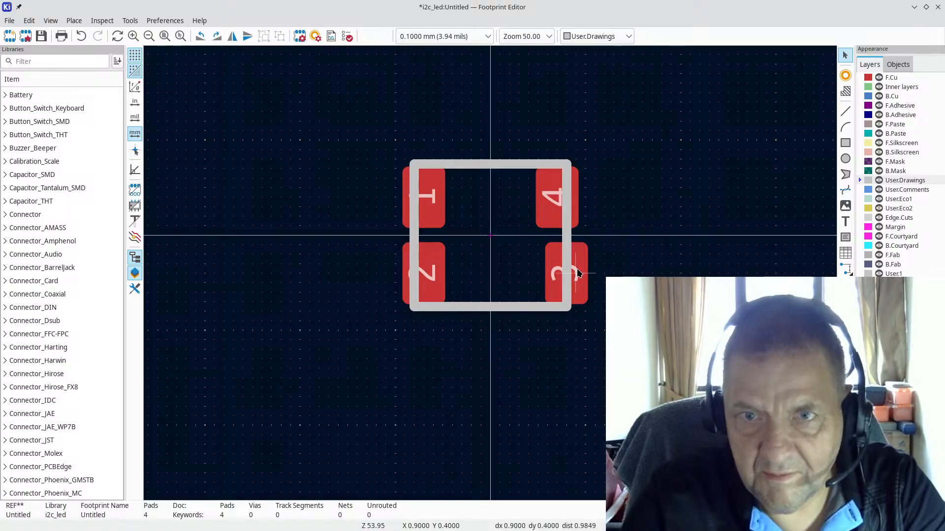
drag(579, 273, 568, 273)
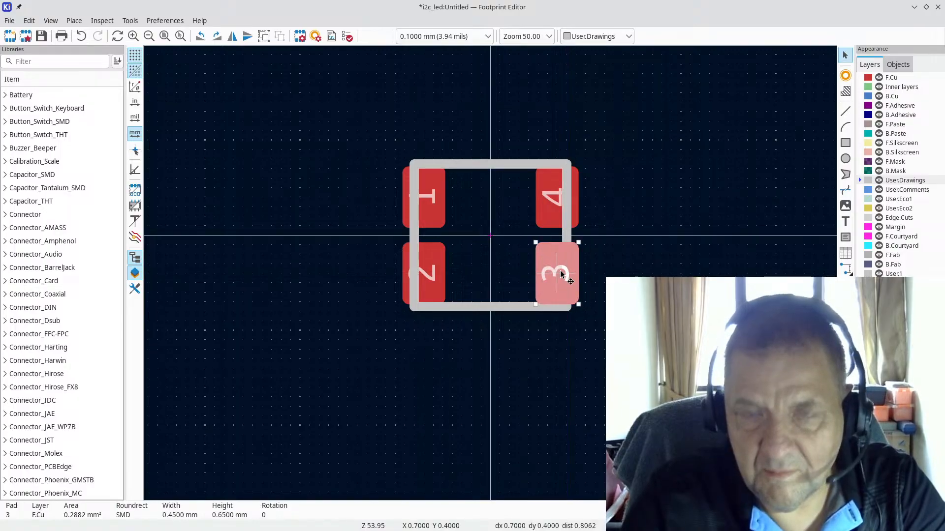
click(633, 340)
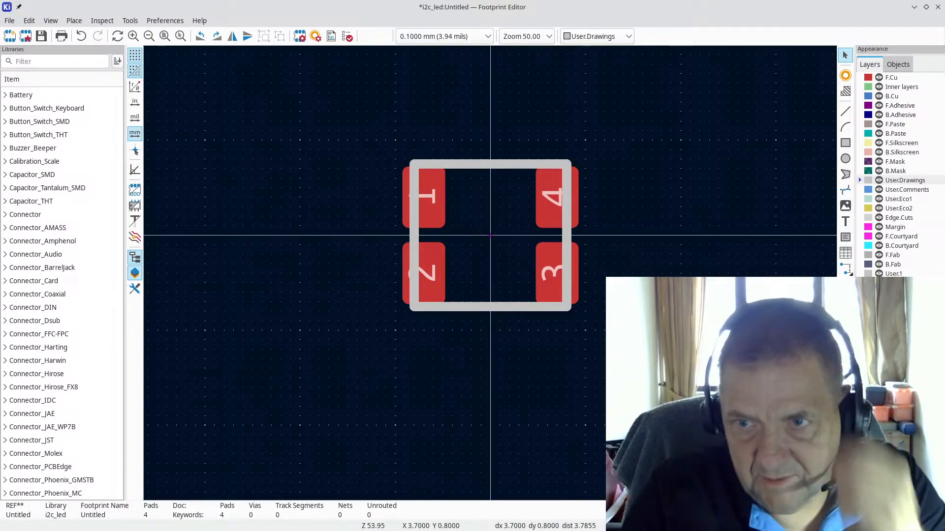
scroll(461, 311, up, 3)
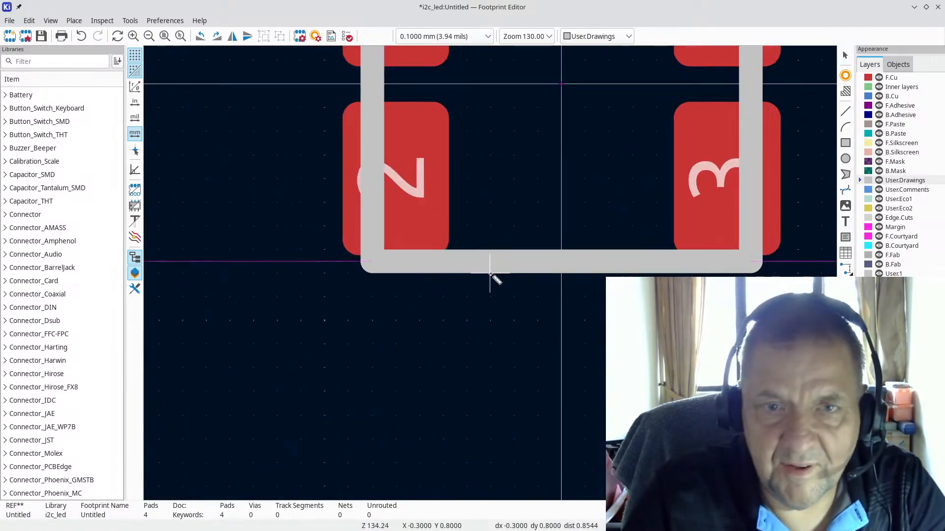
Step: Measure 1.400 mm between pads 2 and 3 and compare with the datasheet's recommended layout
click(396, 179)
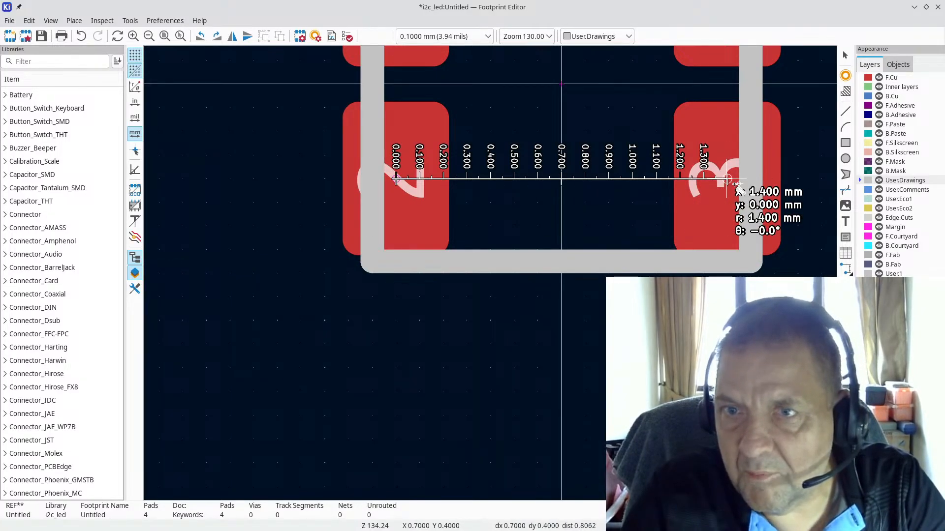
click(728, 180)
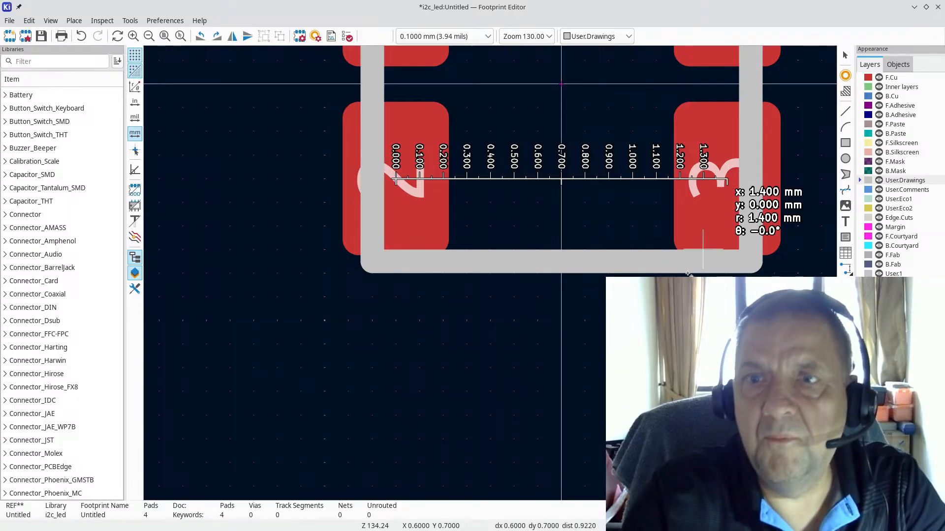
key(alt+Tab)
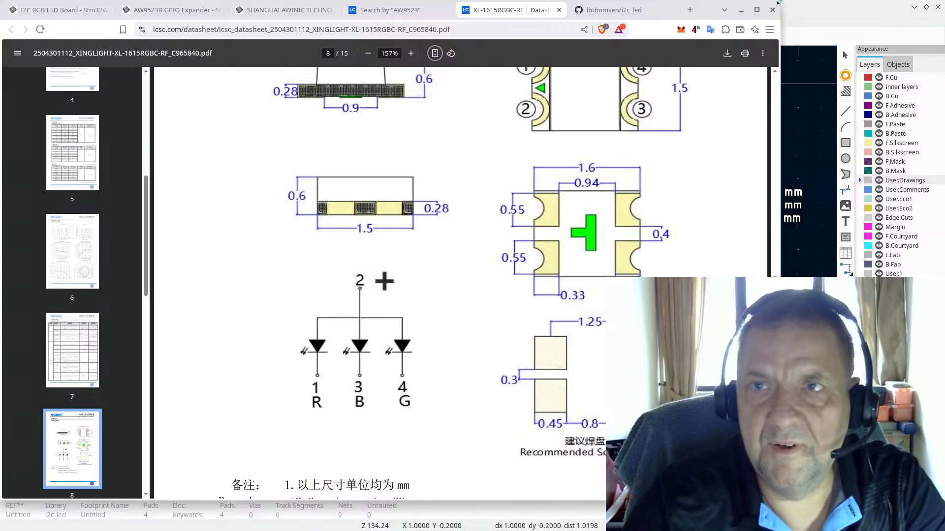
click(809, 11)
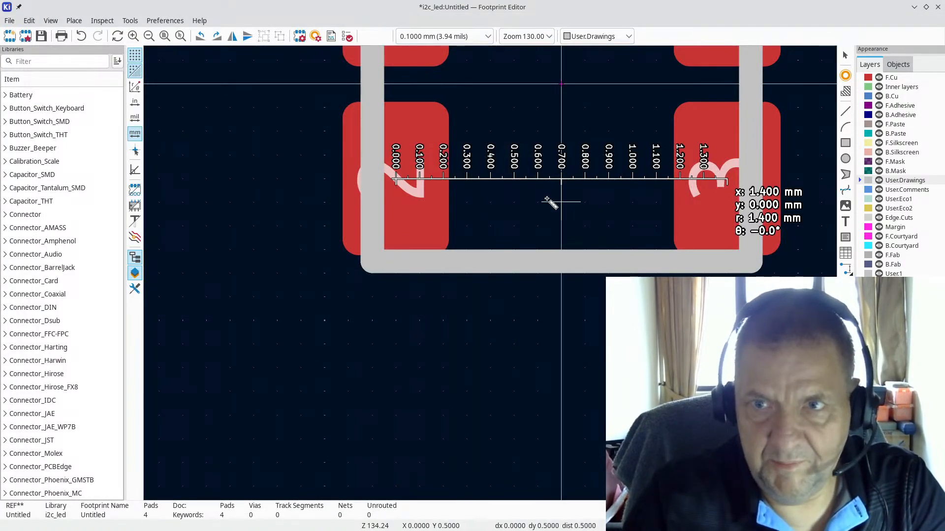
key(Escape)
scroll(492, 278, down, 1)
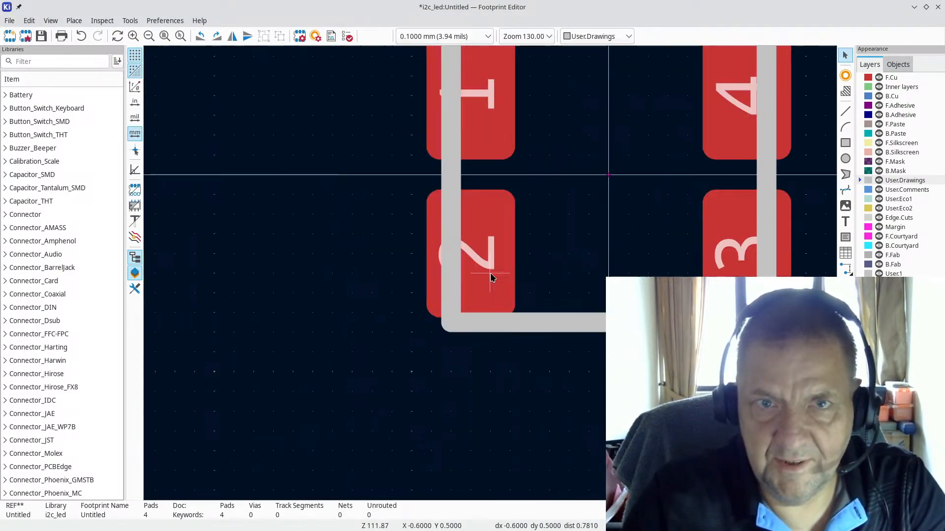
key(alt+Tab)
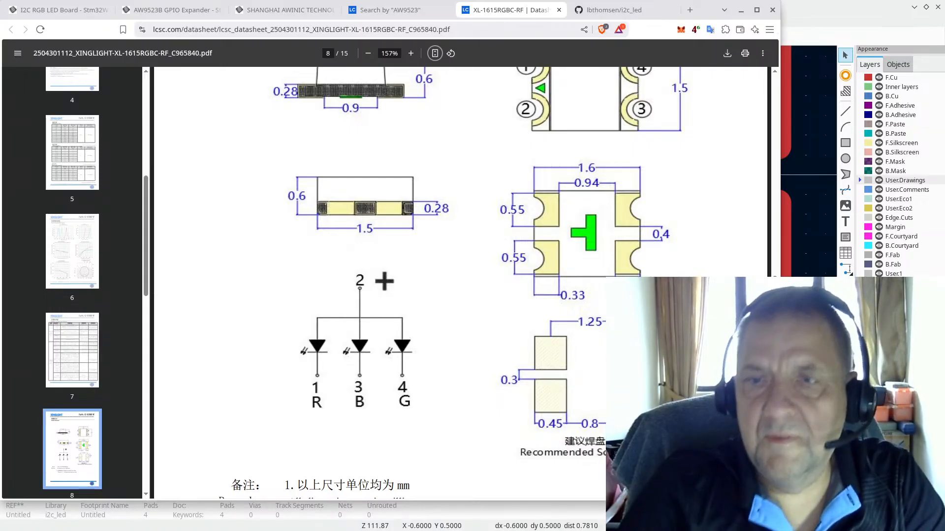
Step: Switch the grid to a finer 0.0500 mm setting
click(801, 7)
scroll(489, 274, up, 3)
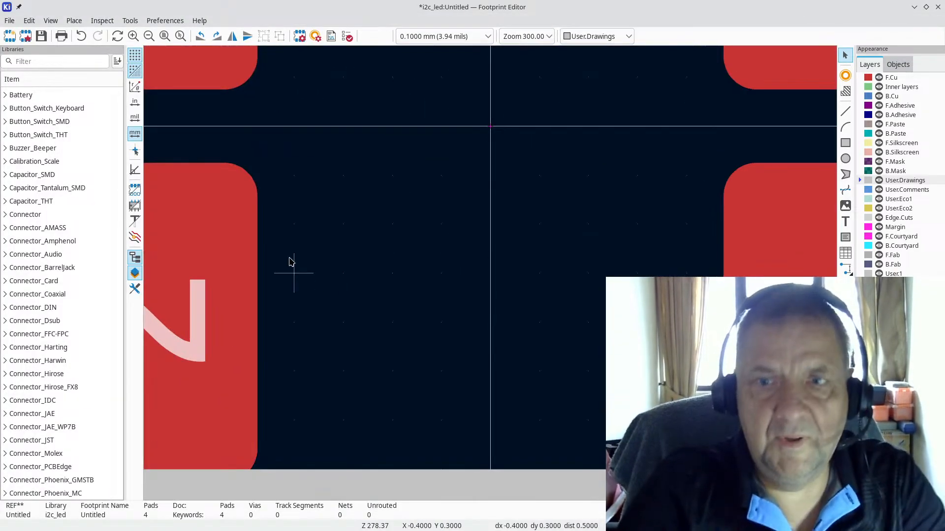
scroll(480, 190, down, 1)
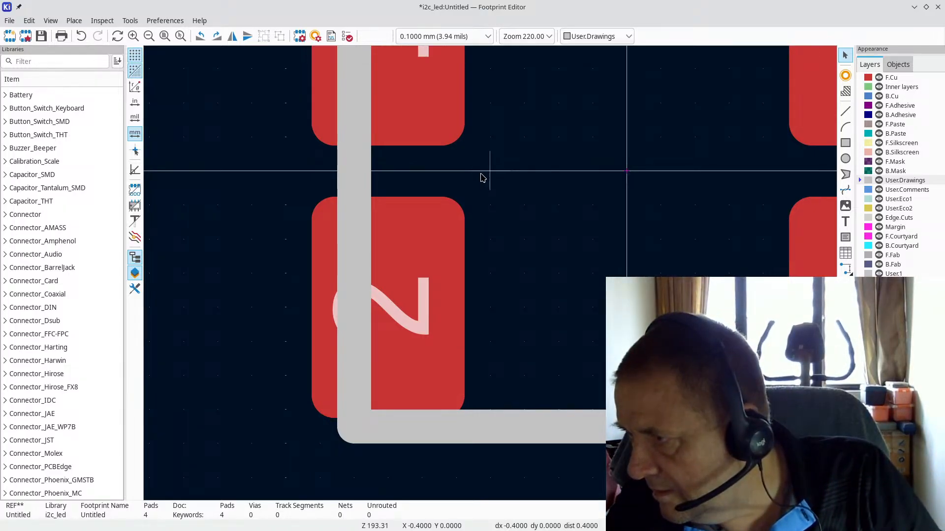
click(412, 292)
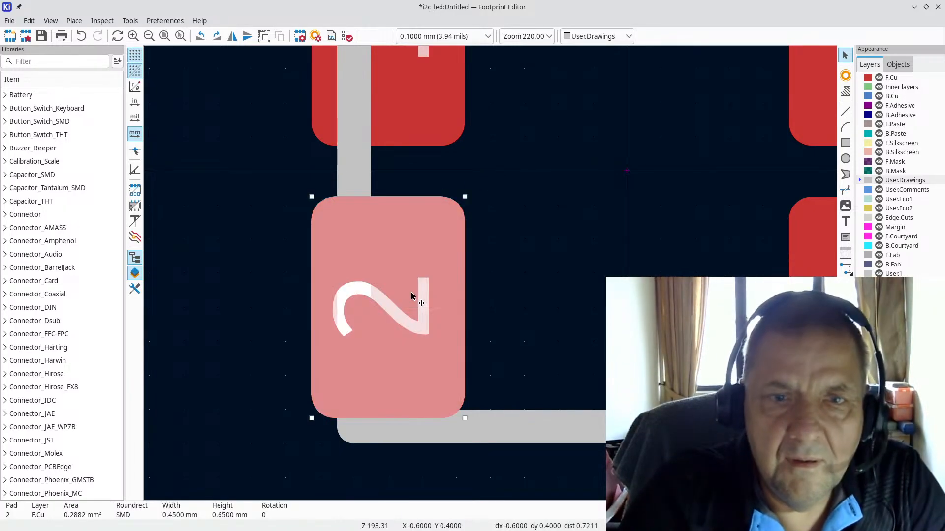
key(m)
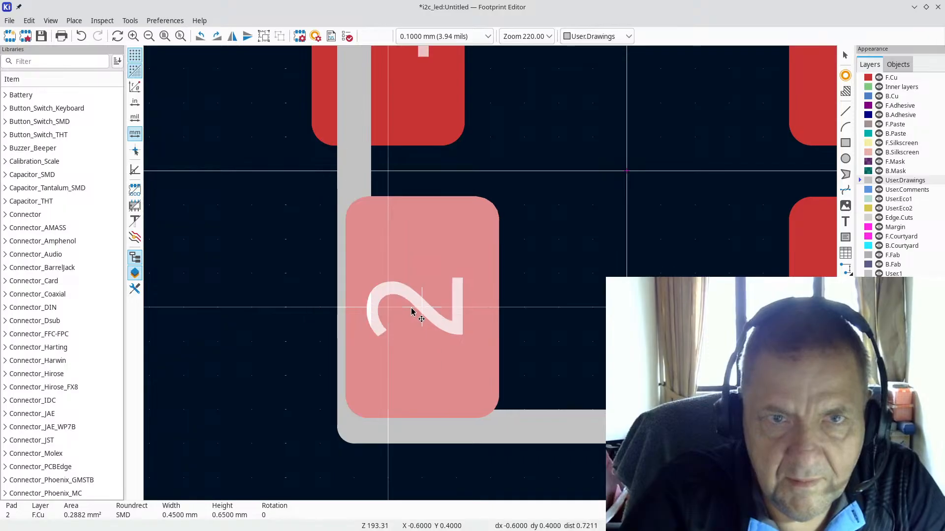
click(403, 310)
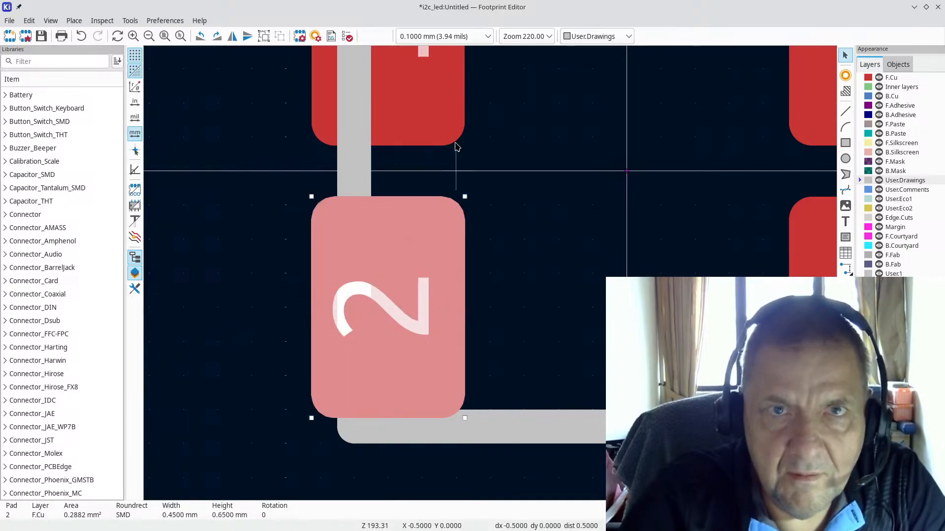
click(487, 36)
click(484, 37)
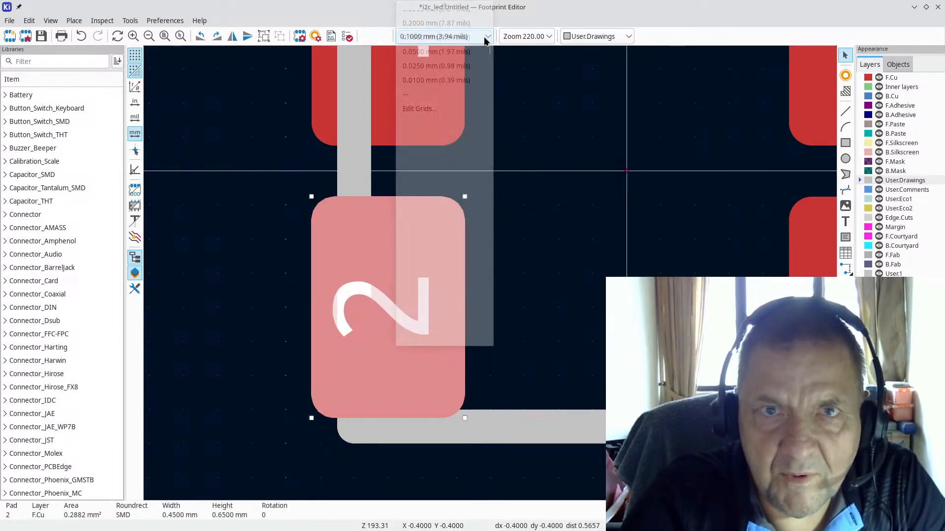
click(471, 52)
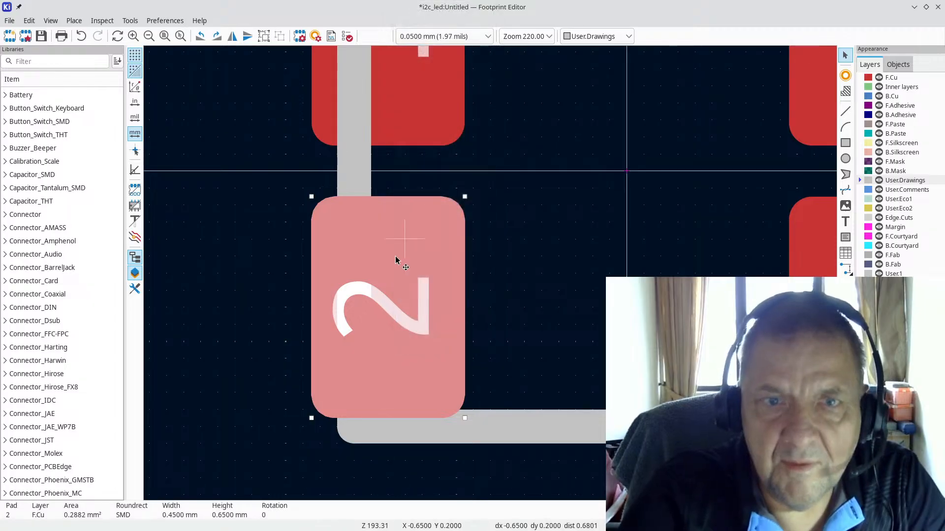
key(Escape)
Step: Nudge pad 2 one grid step right and pad 3 one grid step left
click(411, 306)
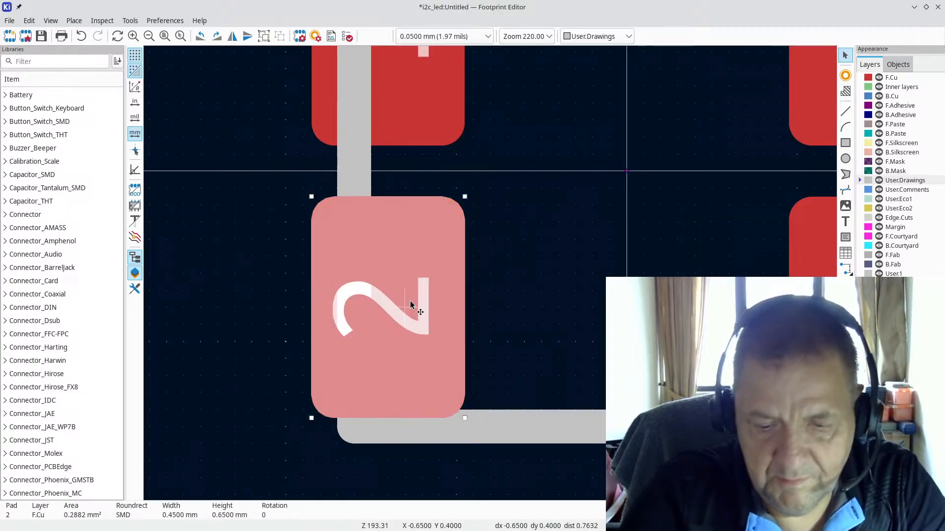
key(m)
click(405, 308)
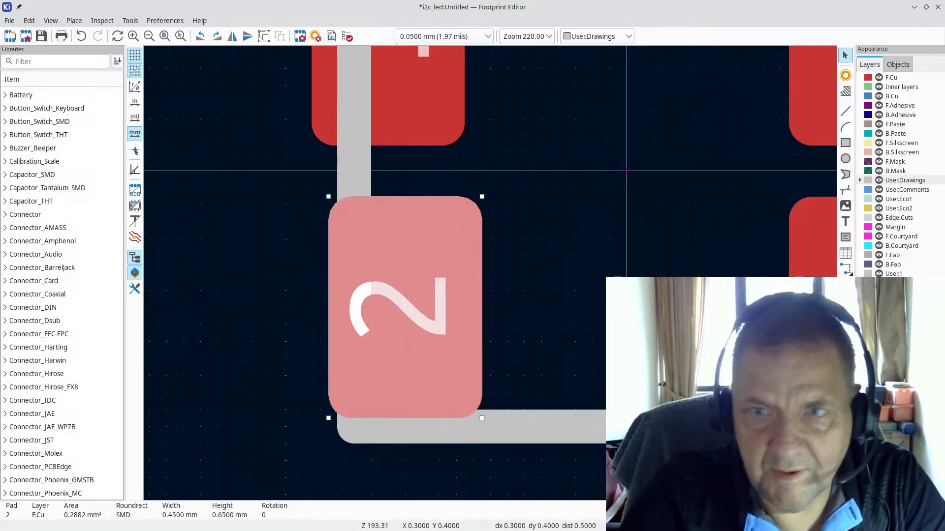
click(810, 256)
scroll(810, 256, down, 2)
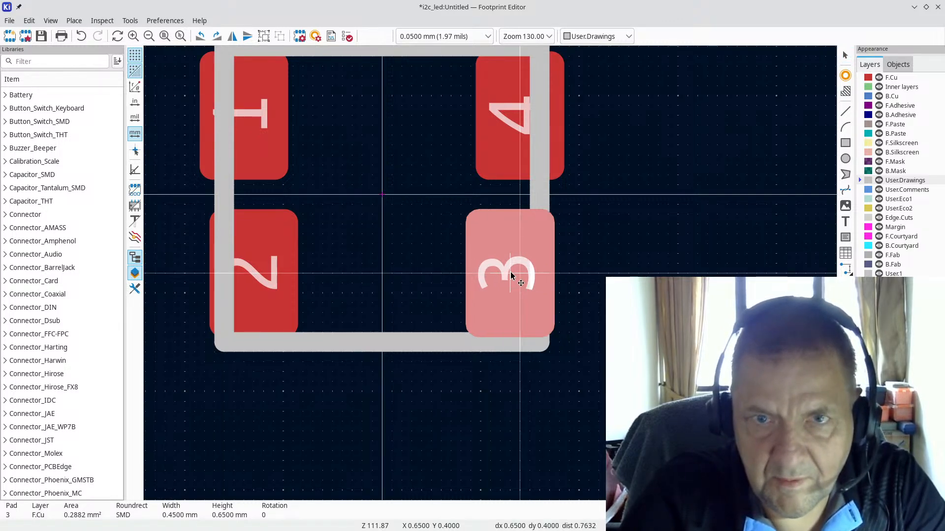
click(480, 257)
key(Escape)
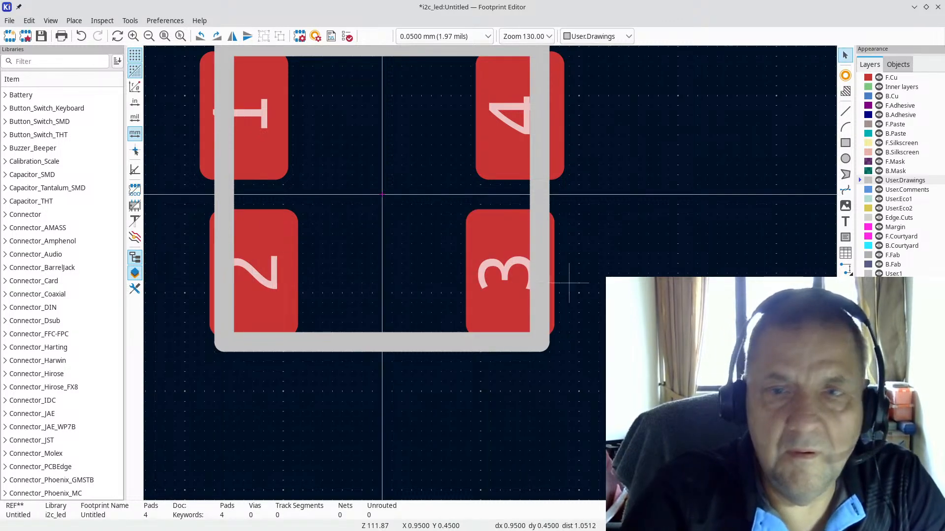
Step: Measure the new 1.3 mm pad spacing, keep the 0.05 mm grid, and recheck the datasheet
key(ctrl+shift+m)
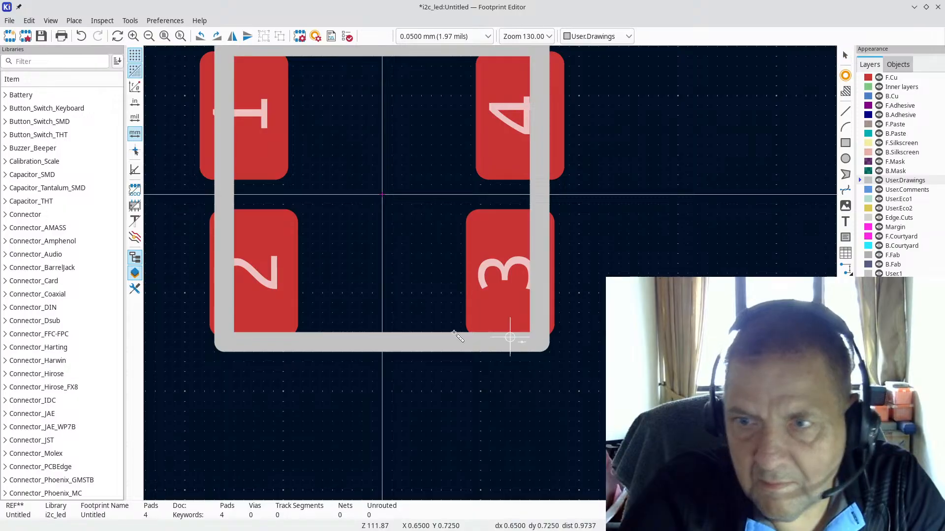
click(295, 271)
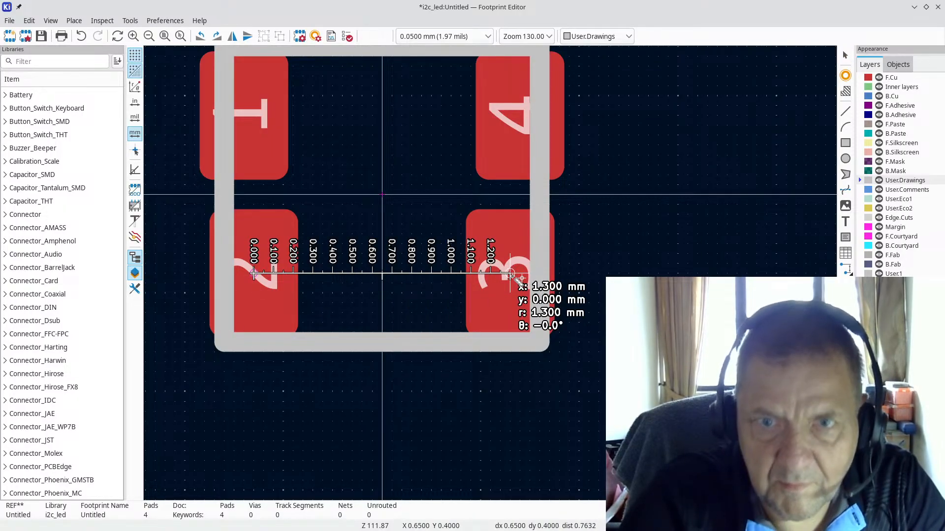
key(Escape)
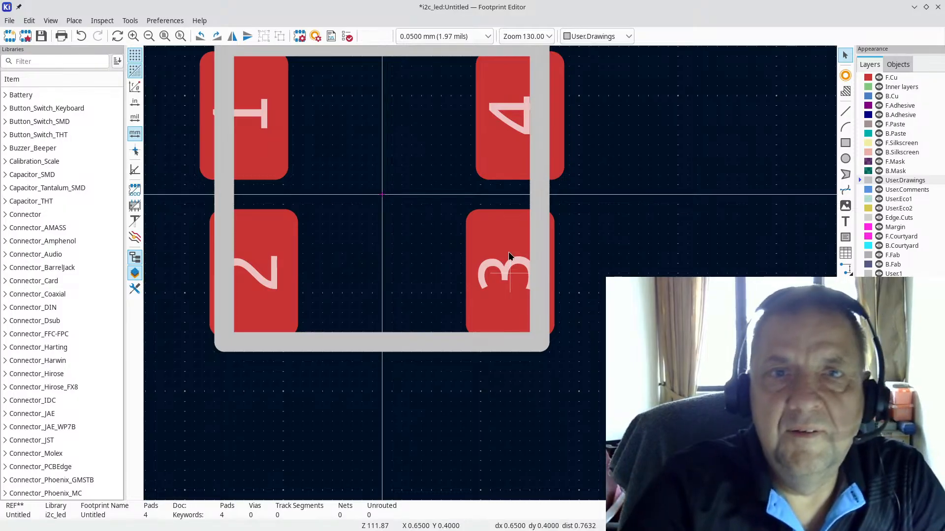
click(465, 36)
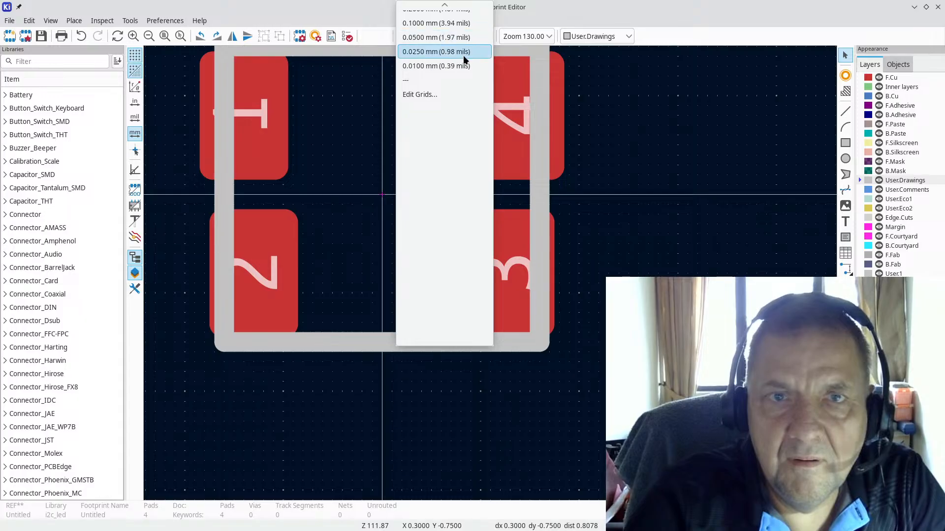
key(Escape)
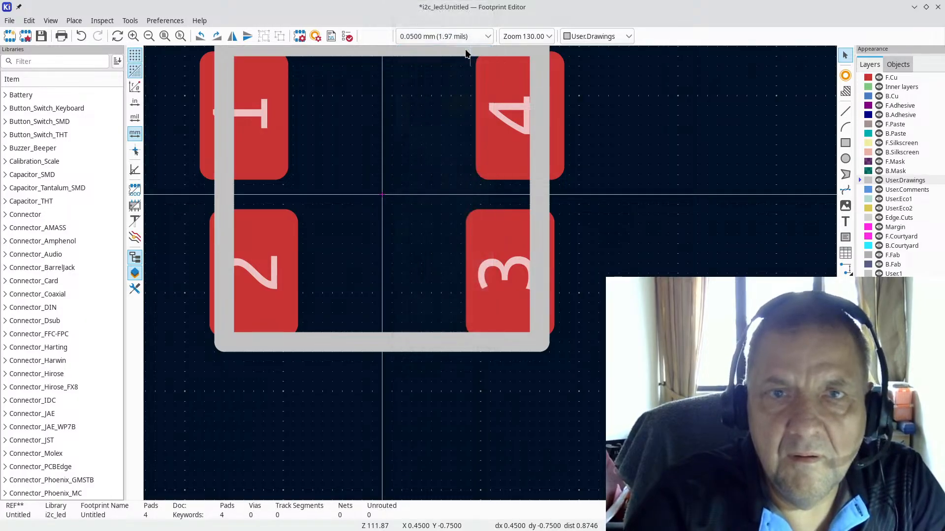
scroll(320, 409, down, 2)
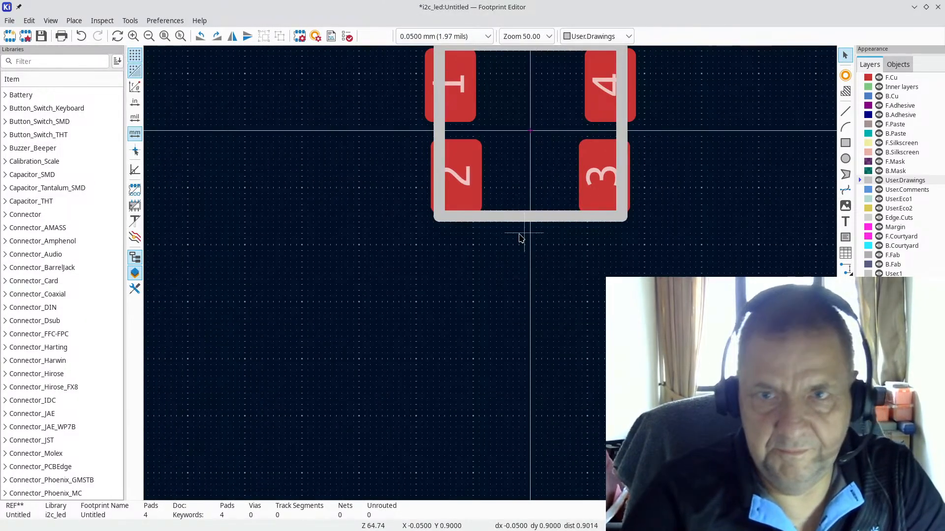
key(alt+Tab)
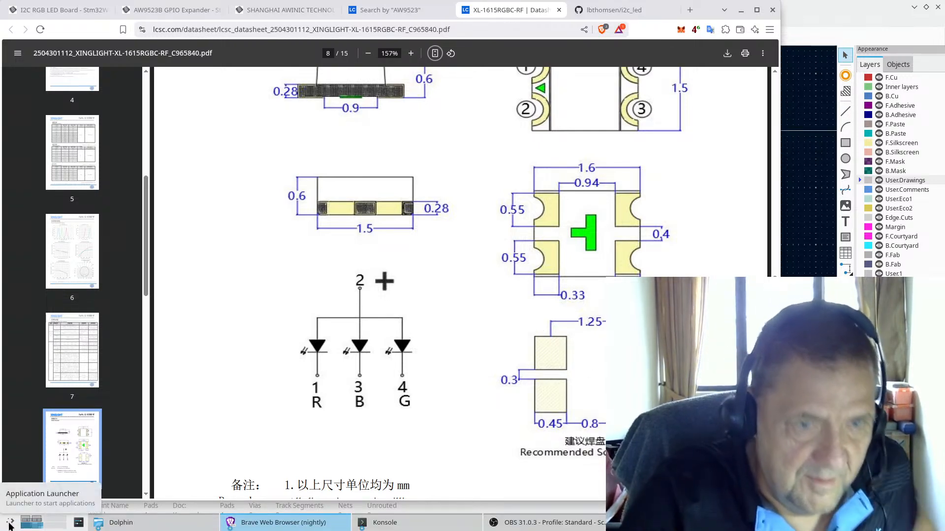
Step: Launch KCalc from the application launcher by searching 'kca'
click(9, 524)
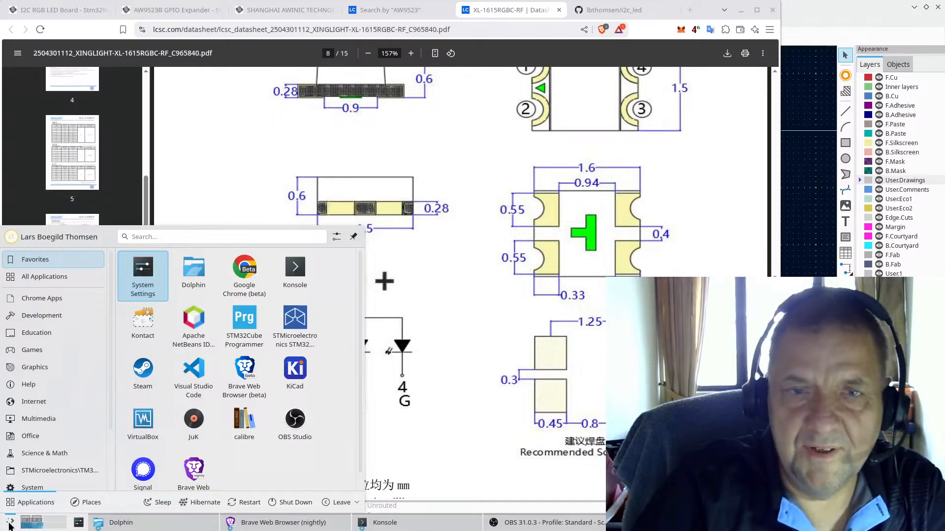
text(kca)
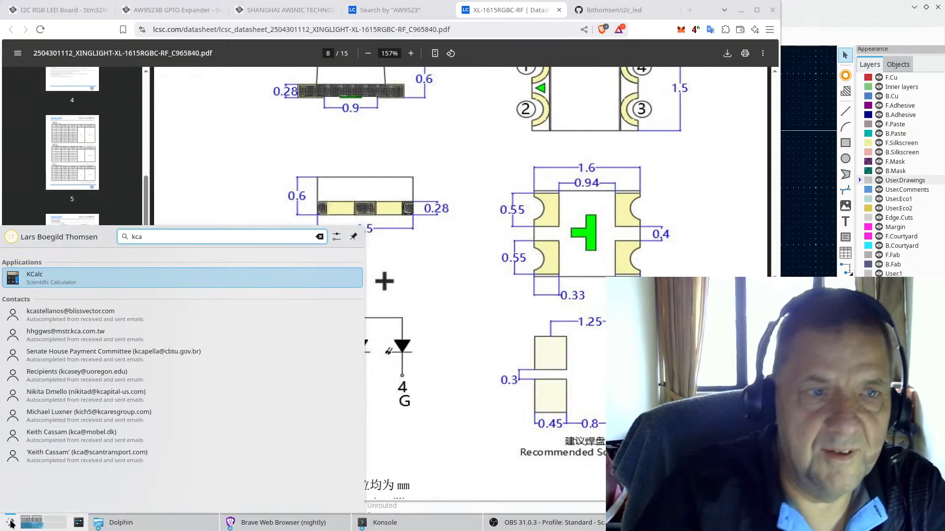
click(116, 275)
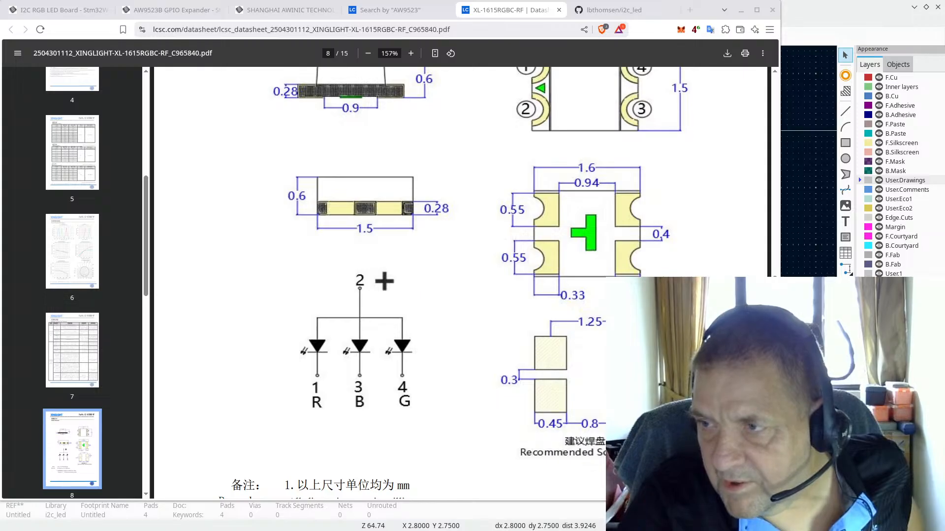
click(834, 7)
Step: Set pad 1's X position to -0.625 mm in Pad Properties, leaving Y at -0.4 mm
scroll(489, 270, up, 4)
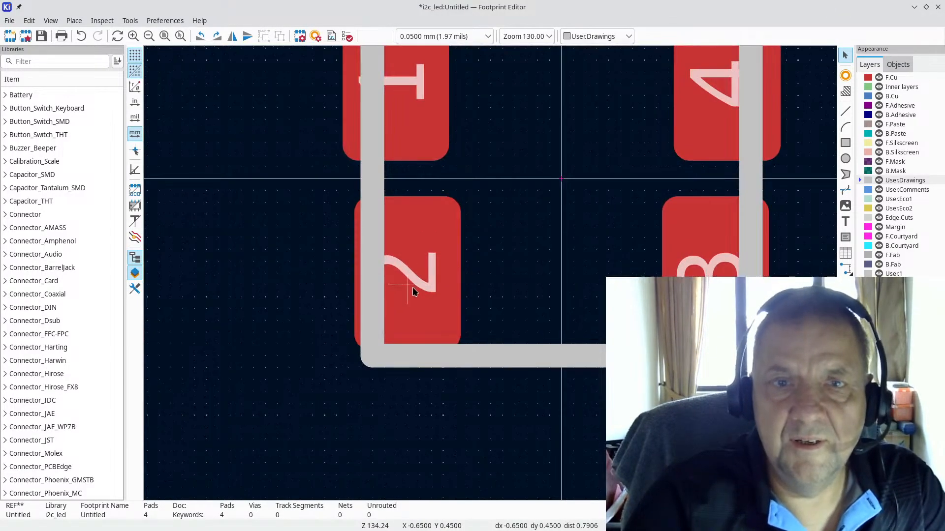
click(411, 96)
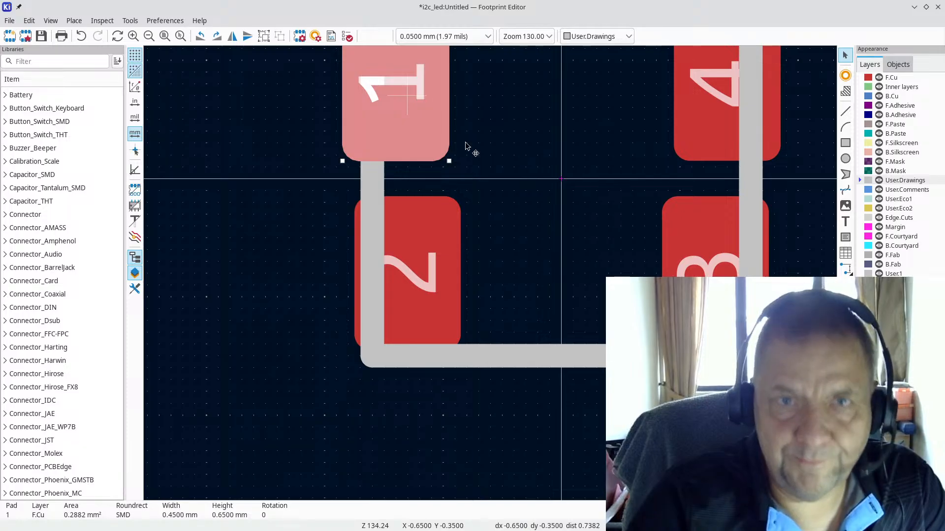
key(e)
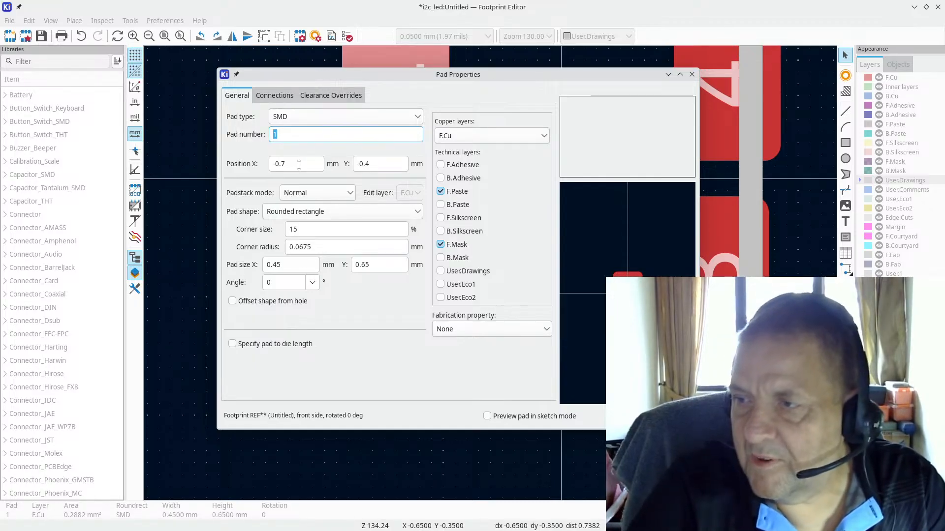
text(0)
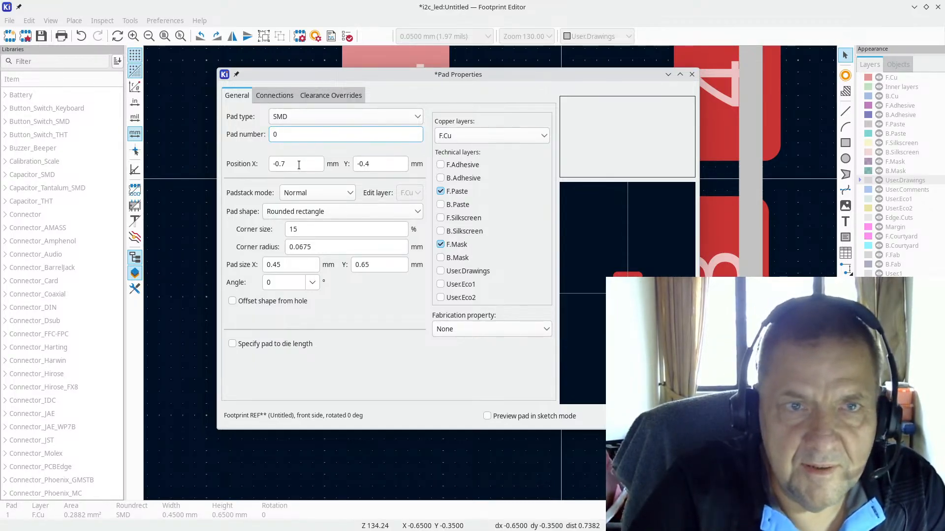
key(Escape)
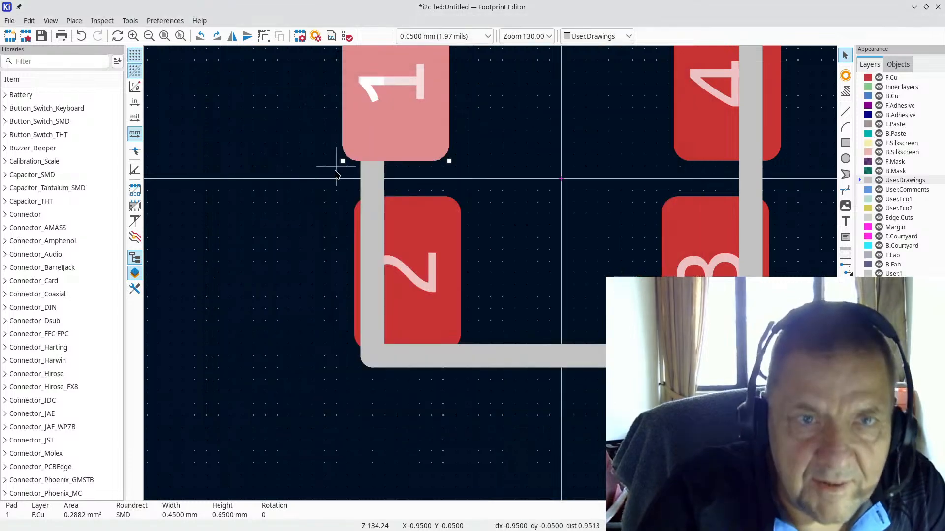
double_click(394, 124)
click(292, 167)
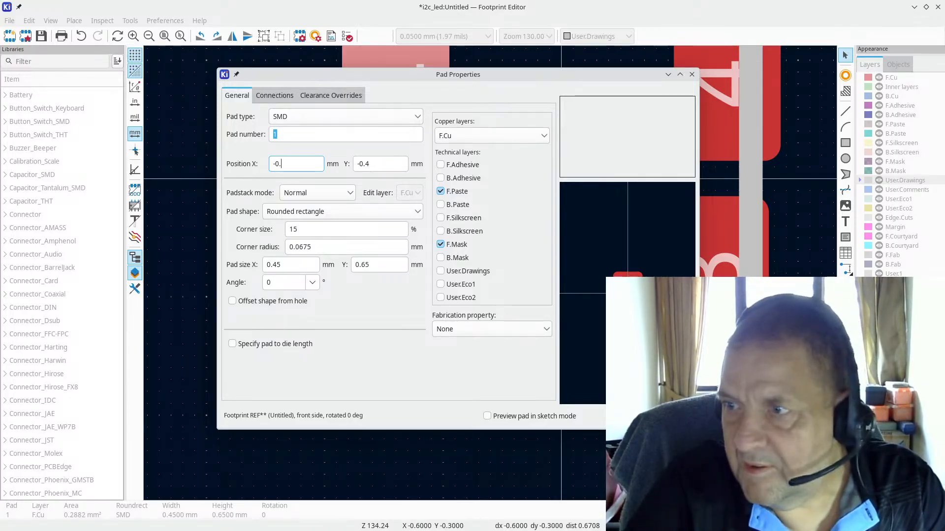
text(625)
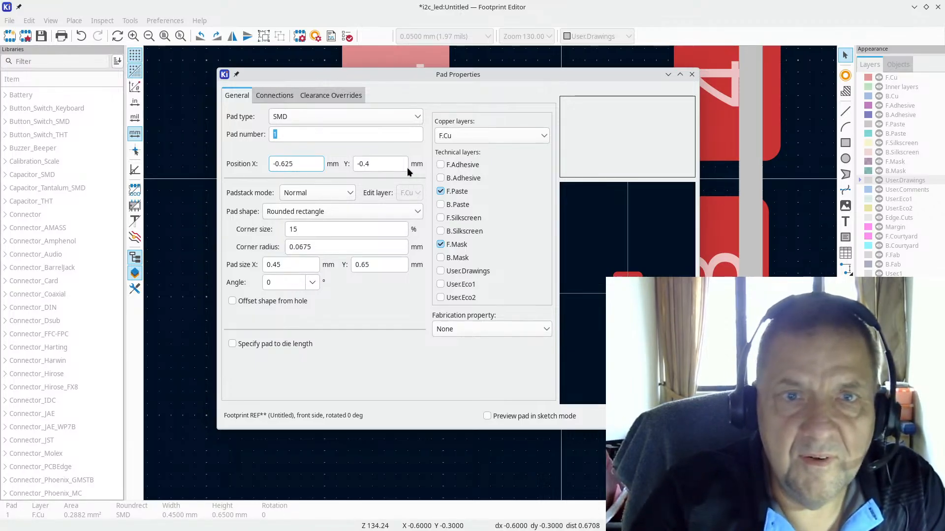
key(Return)
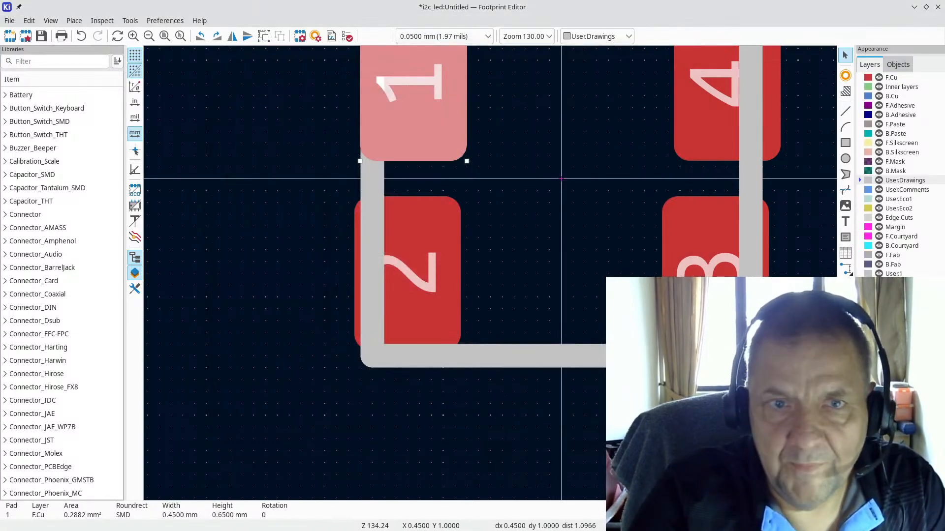
key(Escape)
Step: Set pad 2's X position to -0.625 mm
click(434, 248)
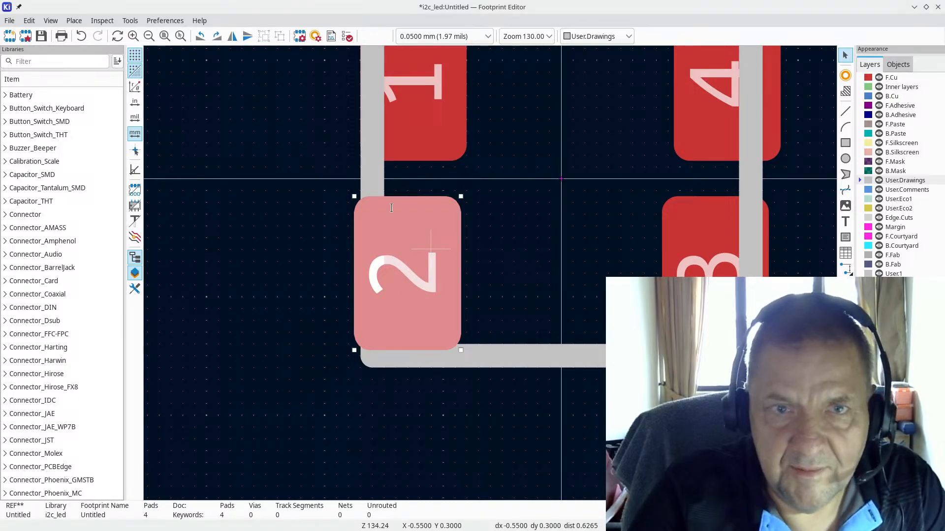
double_click(433, 248)
click(295, 165)
key(BackSpace)
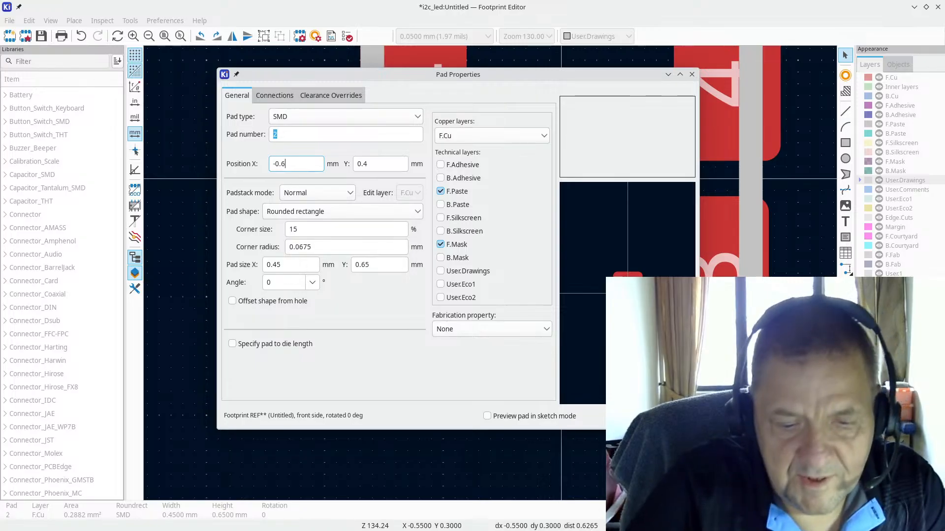
text(25)
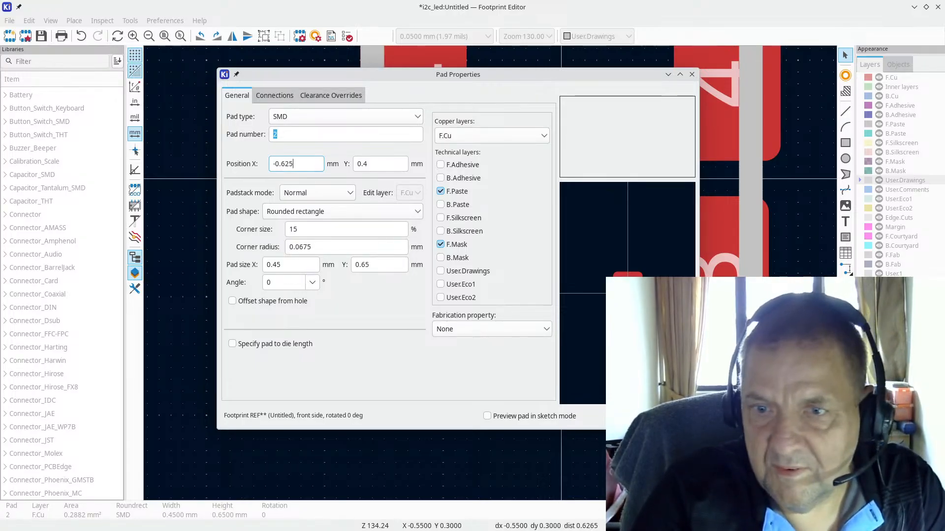
key(Return)
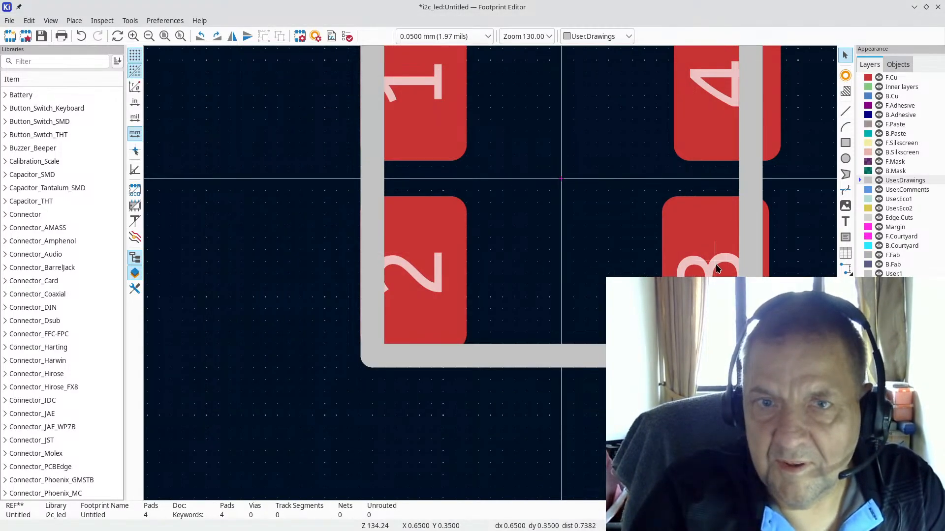
Step: Set pads 3 and 4 to X 0.625 mm, mirroring pads 2 and 1 across the origin
click(715, 264)
key(e)
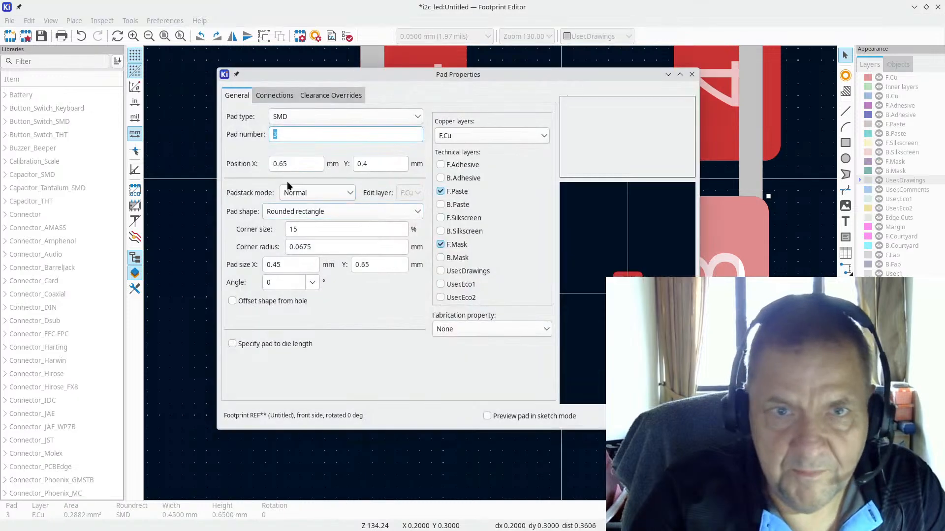
click(293, 162)
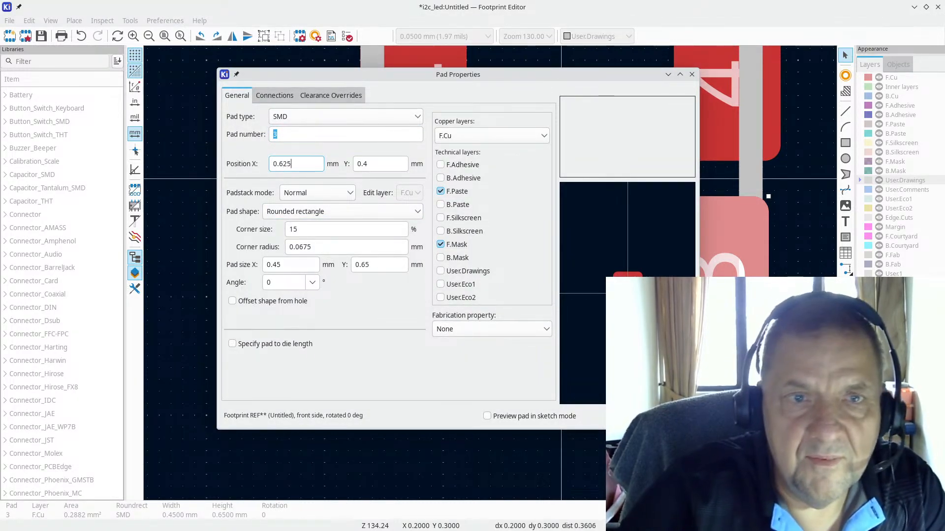
key(Return)
click(717, 104)
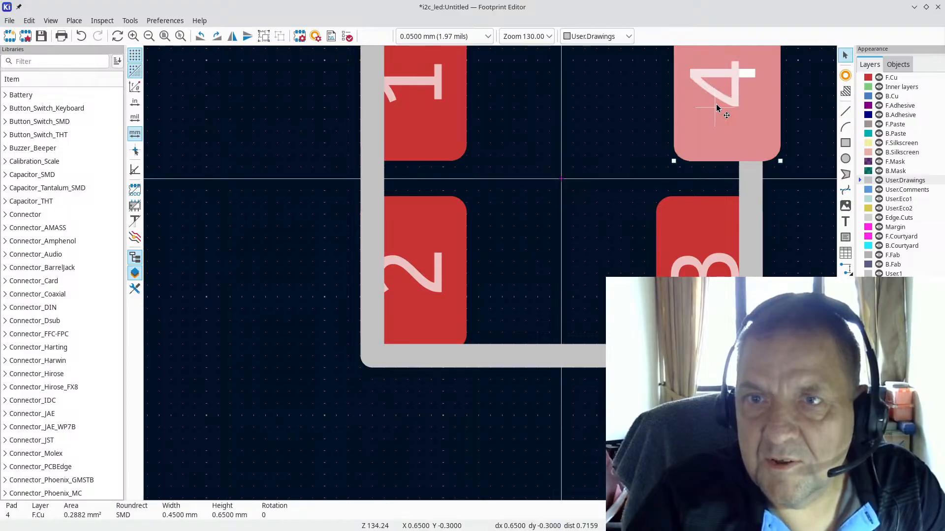
key(e)
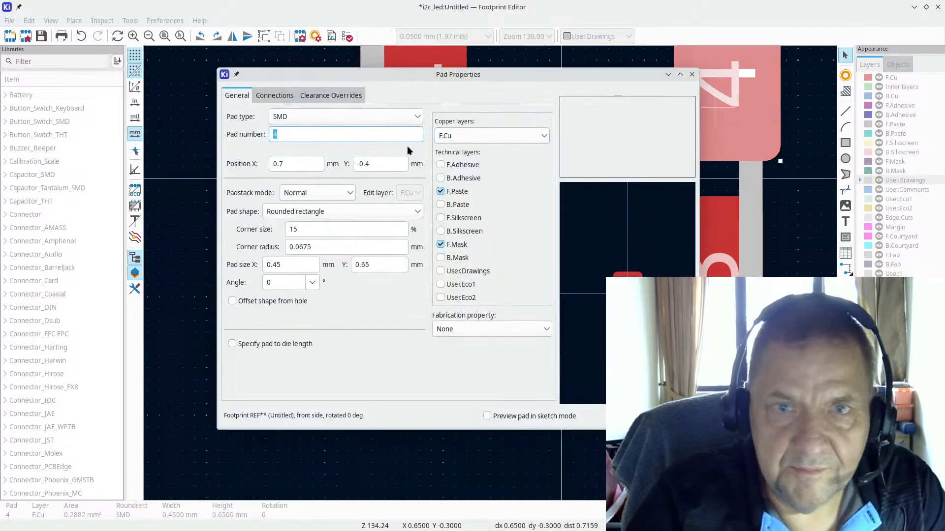
click(289, 164)
key(BackSpace)
text(625)
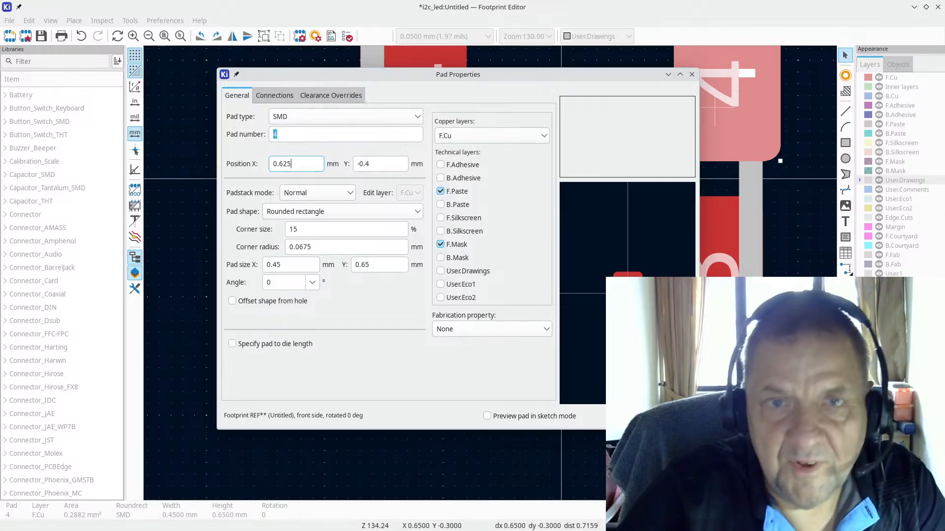
key(Return)
Step: Bring up the LED datasheet's recommended solder pad dimensions in the browser
scroll(432, 177, down, 2)
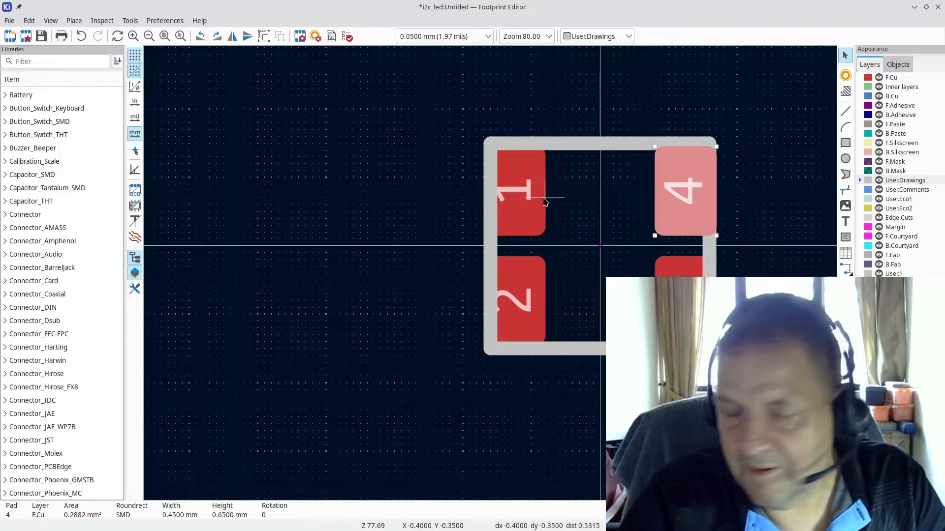
key(alt+Tab)
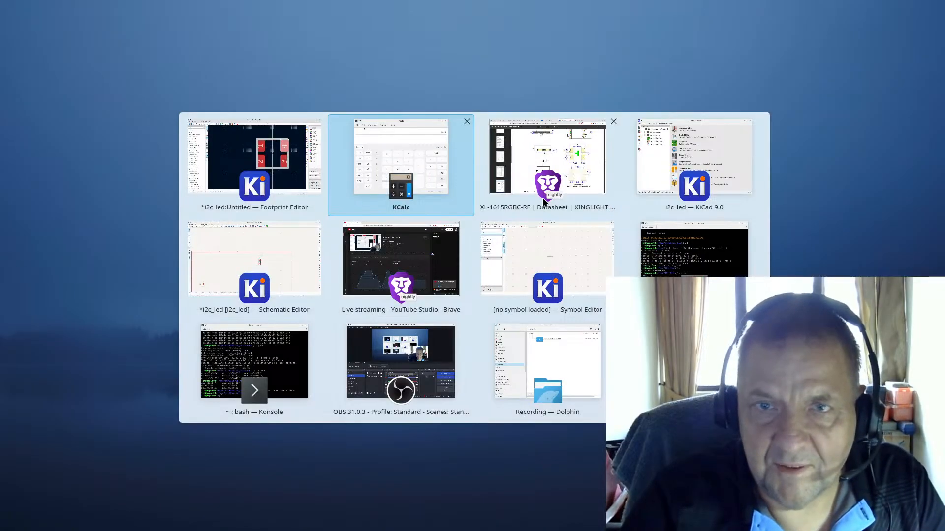
key(Escape)
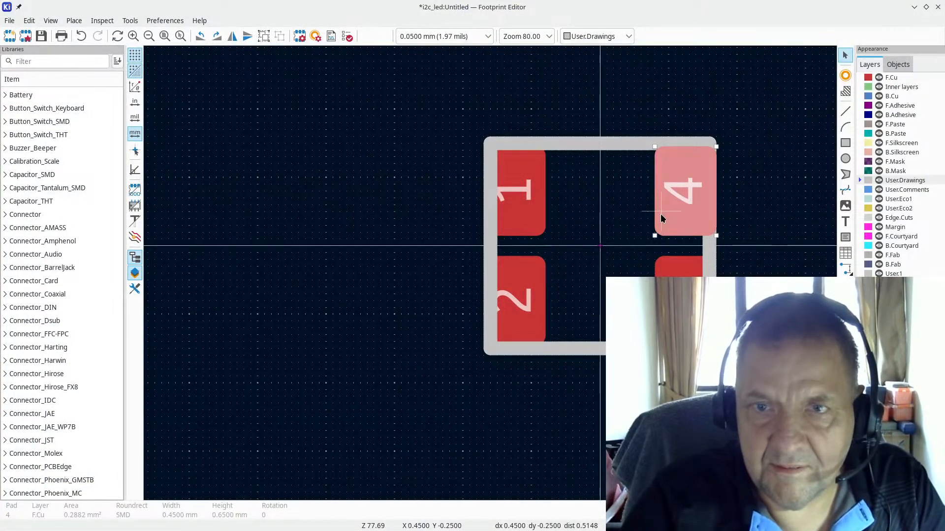
key(alt+Tab)
key(alt+Tab)
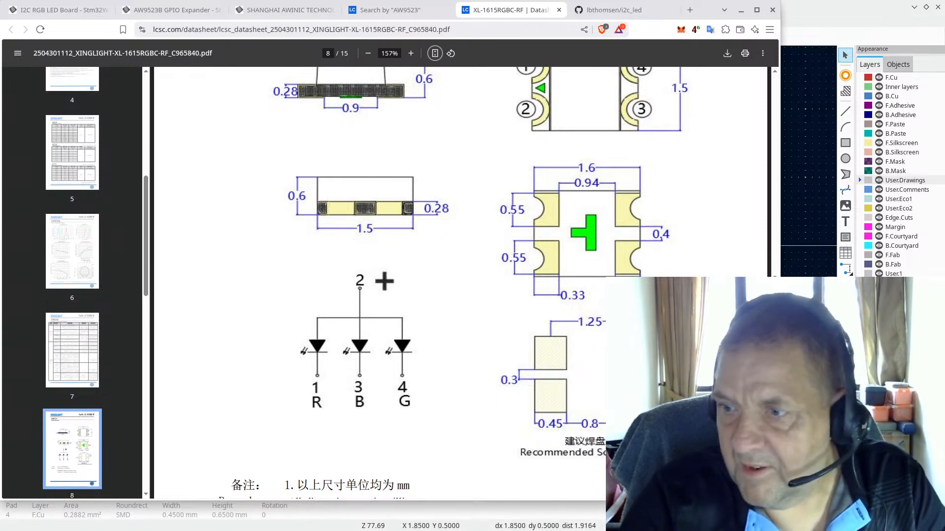
Step: Check the datasheet's Recommended Solder Pad spacing in Brave, then return to the footprint editor zoomed in on the pads
key(alt+Tab)
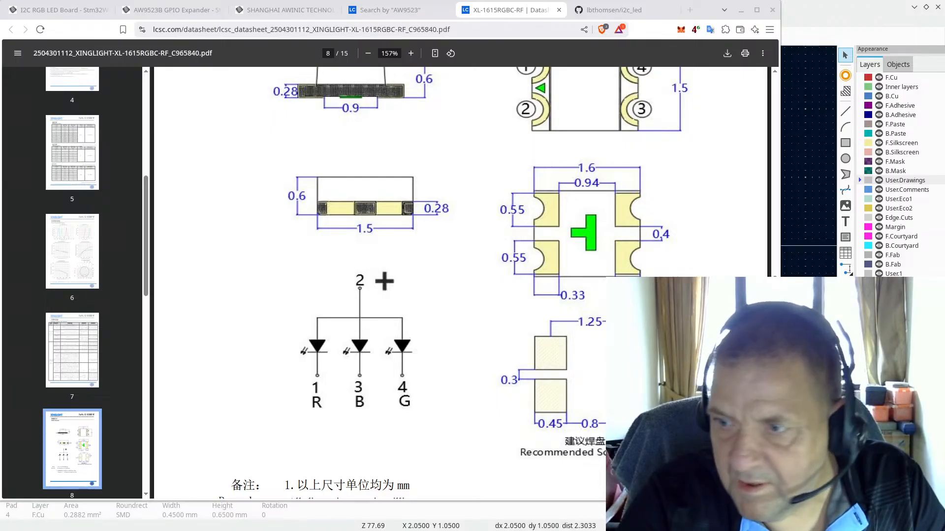
click(829, 31)
scroll(460, 276, up, 2)
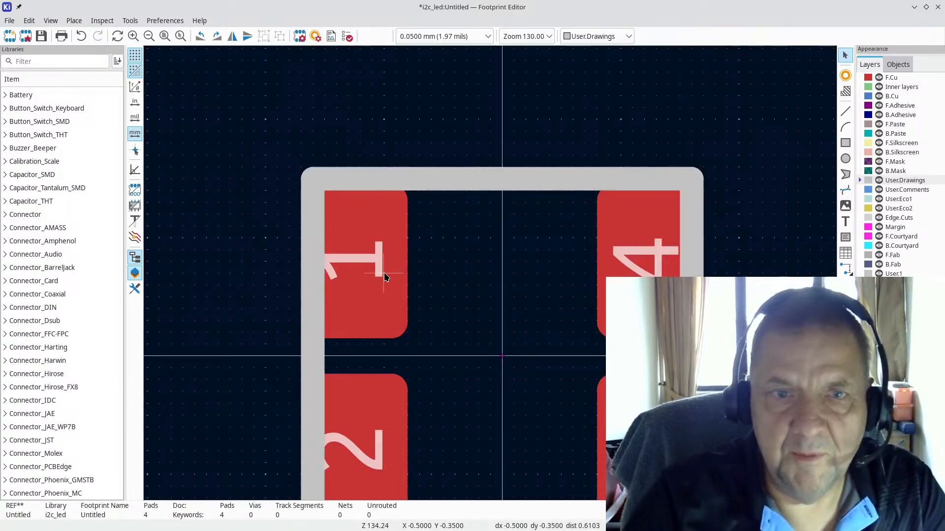
Step: Move pads 1 and 4 up to Position Y -0.475 mm in Pad Properties
double_click(351, 272)
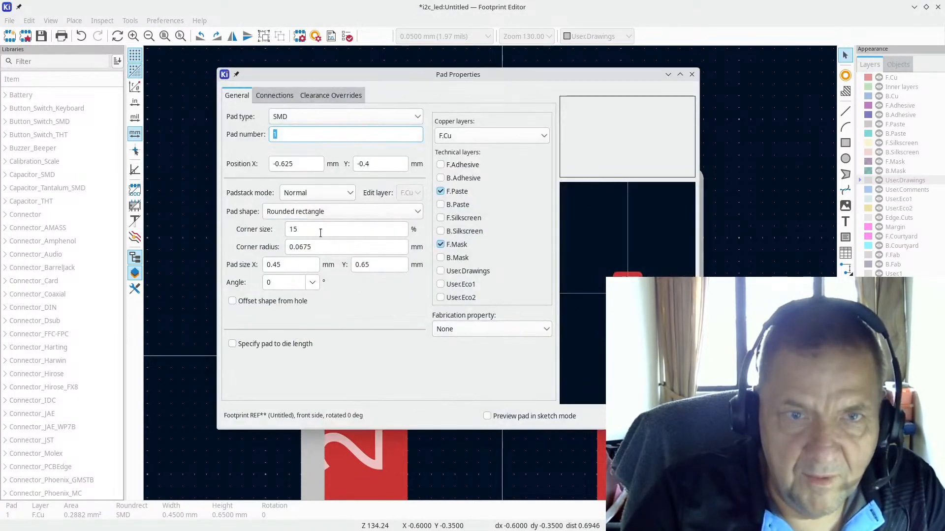
click(370, 165)
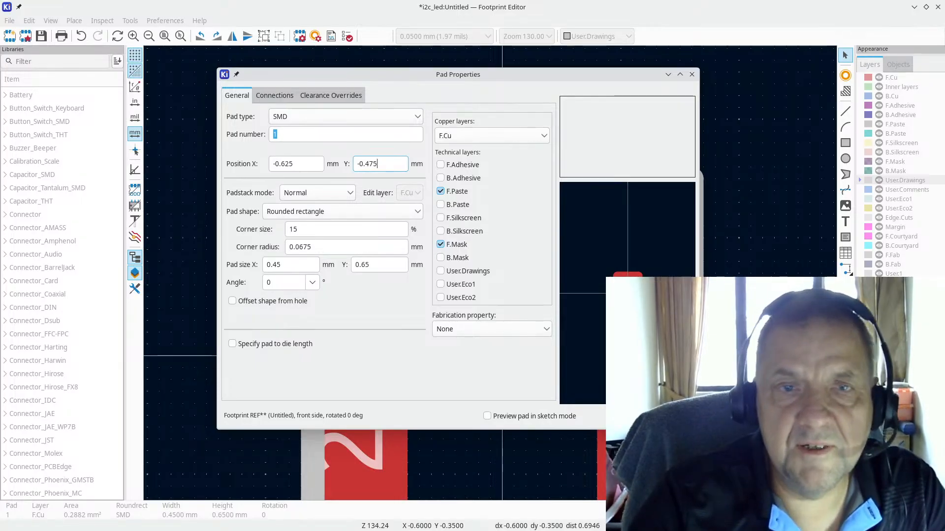
key(Return)
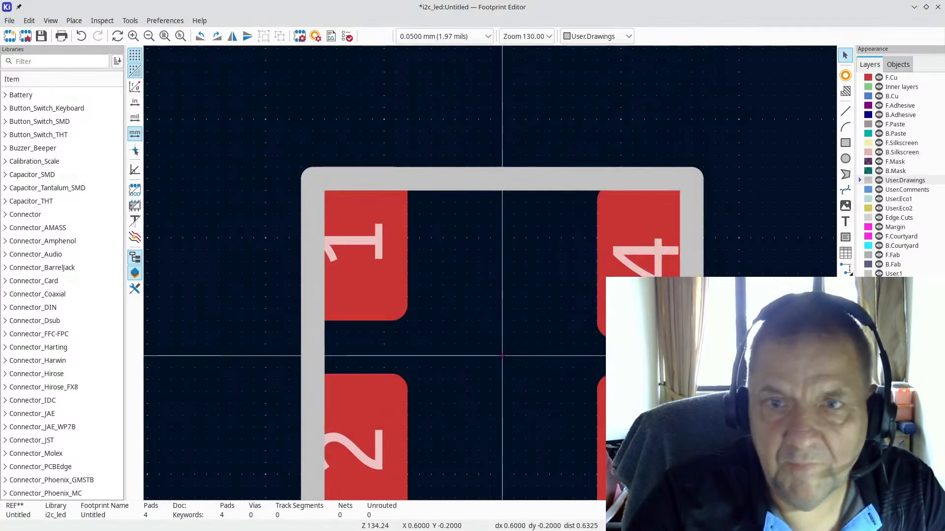
double_click(656, 285)
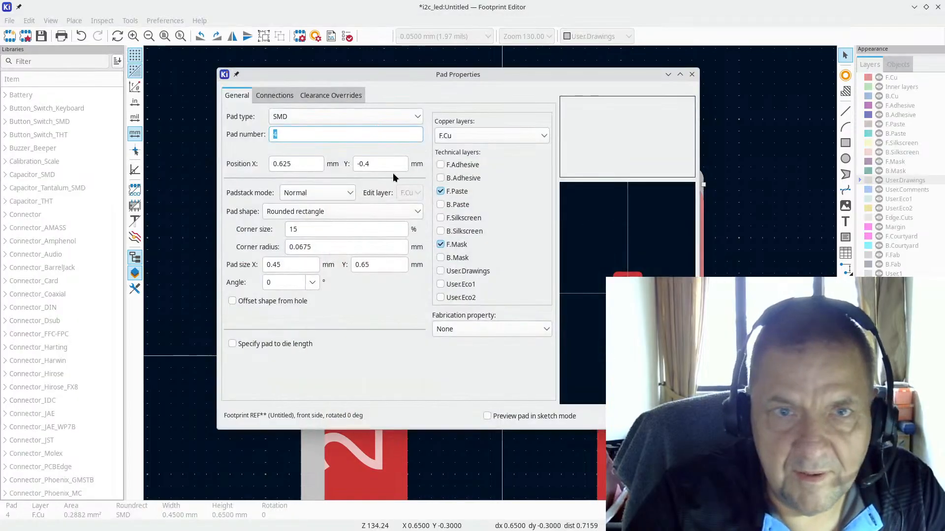
click(389, 166)
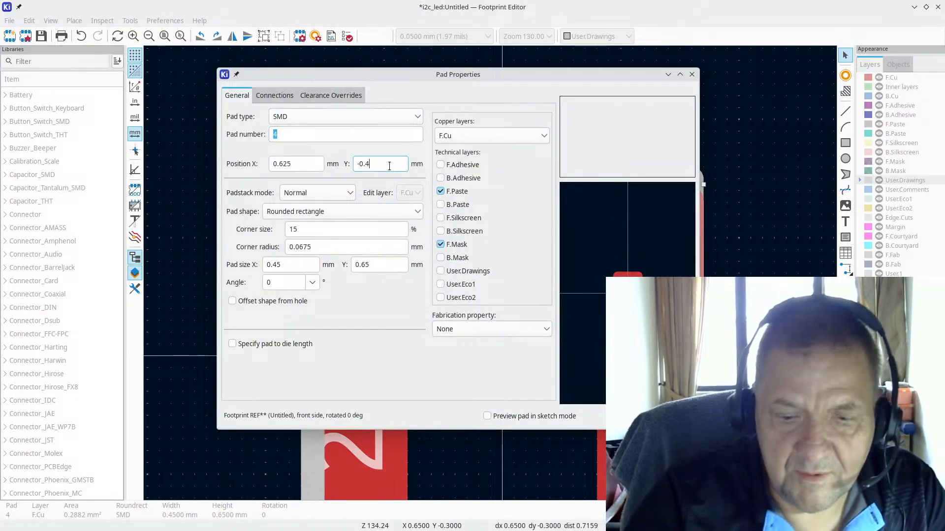
text(75)
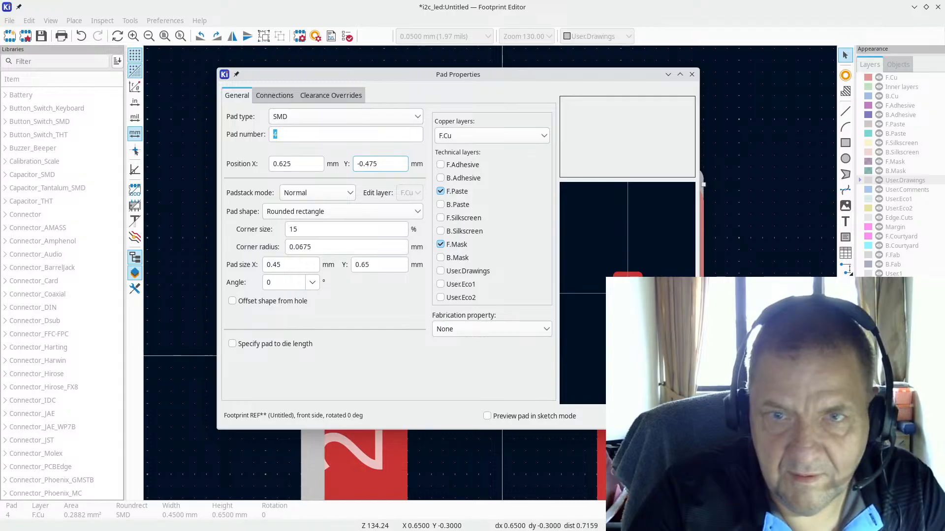
key(Return)
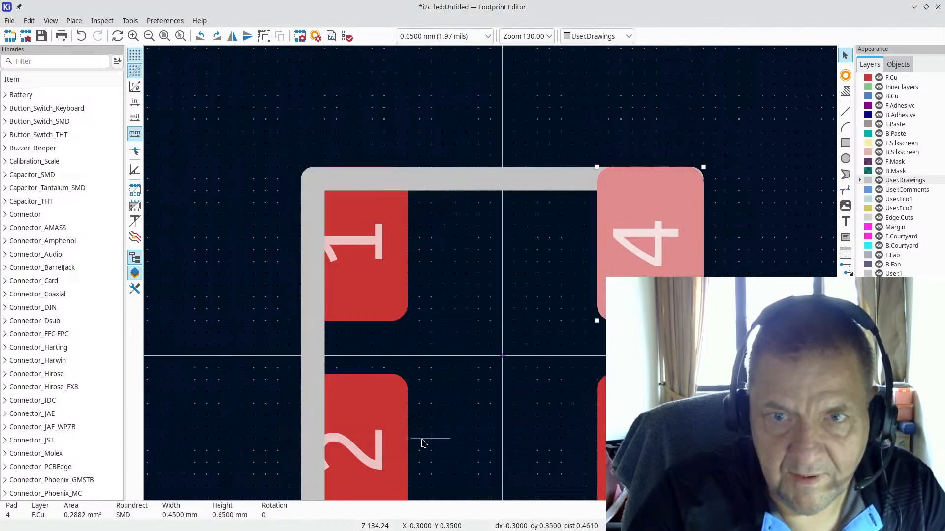
Step: Move pads 2 and 3 down to Position Y 0.475 mm
click(392, 450)
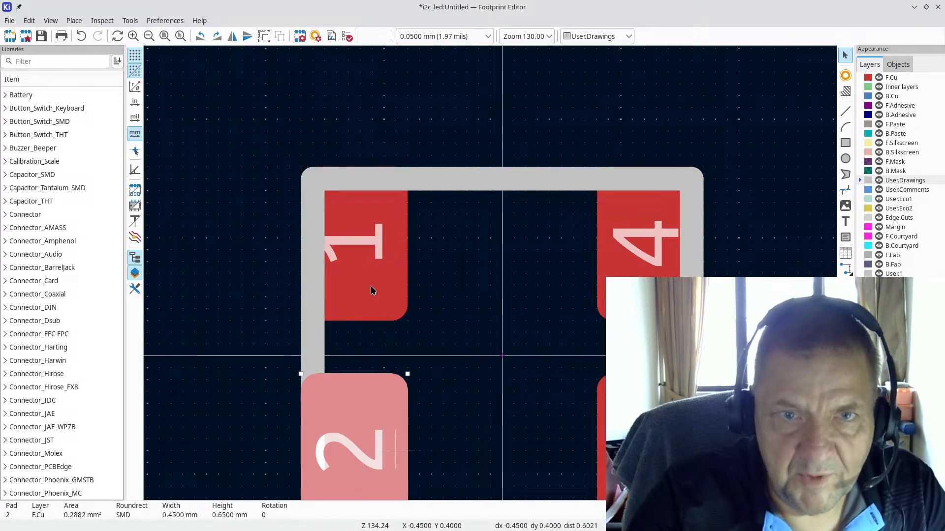
key(e)
click(380, 163)
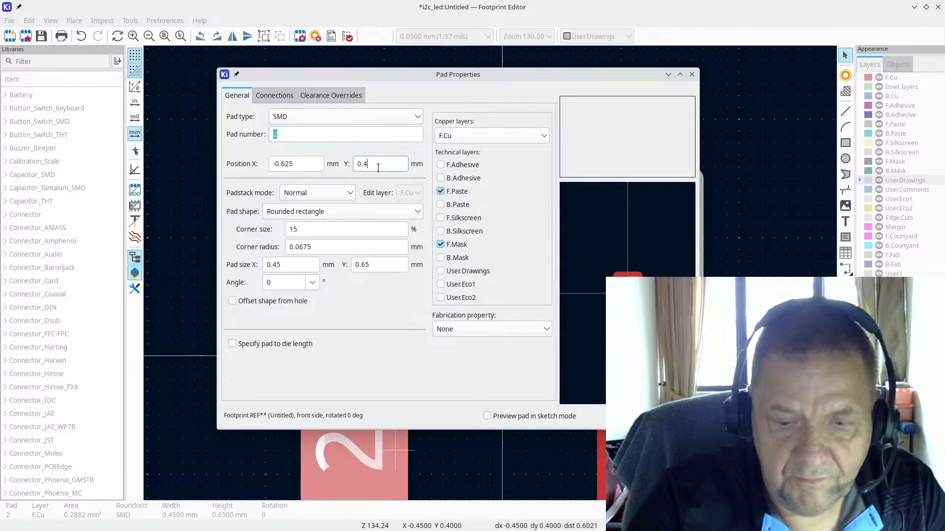
text(75)
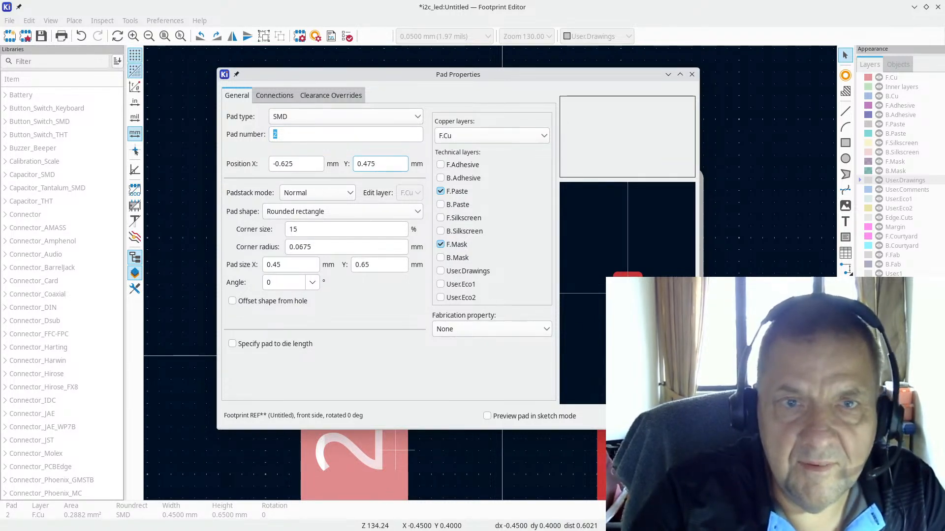
key(Return)
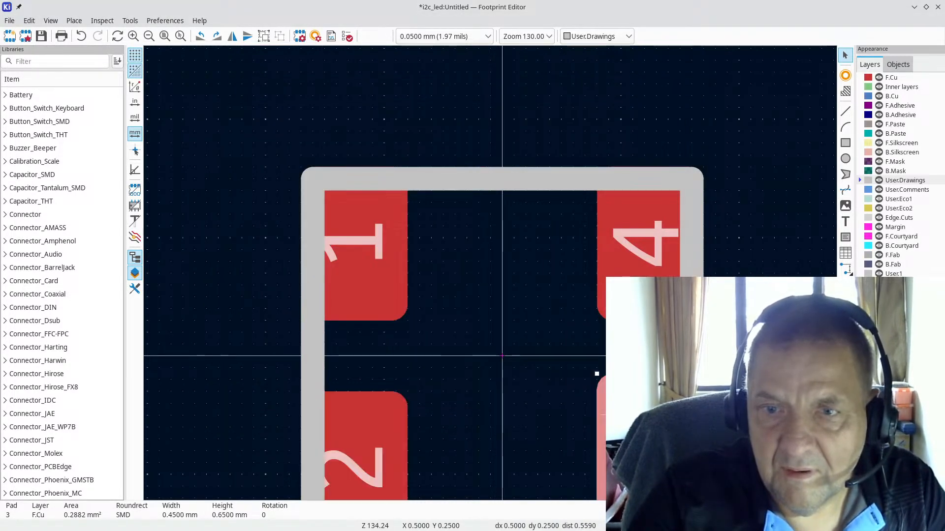
key(e)
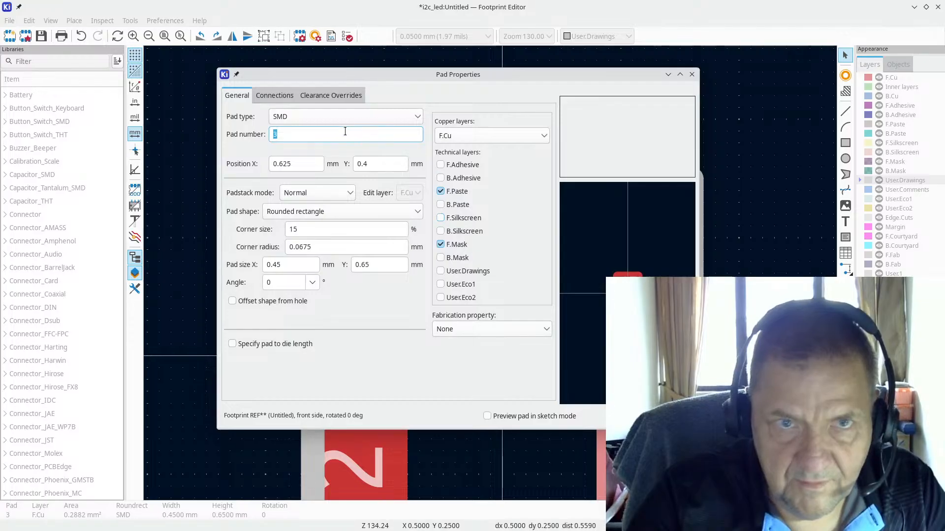
click(382, 165)
text(75)
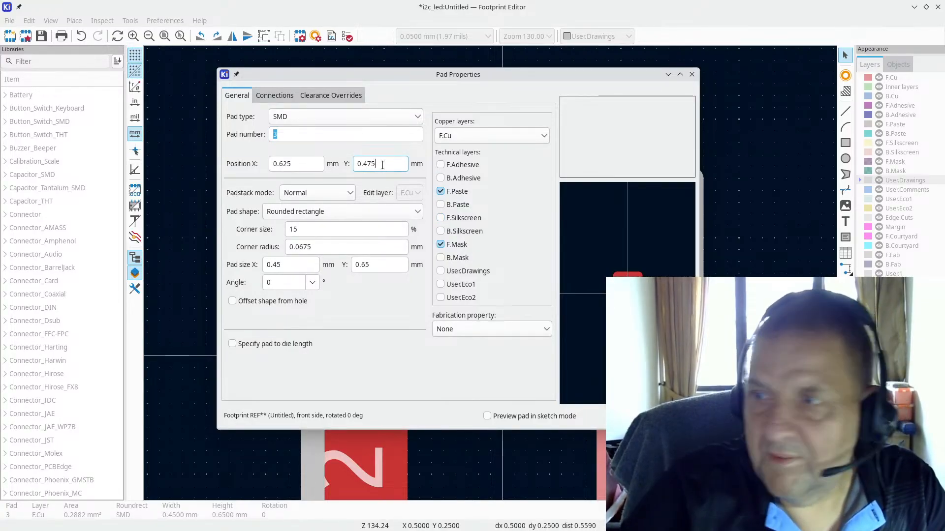
key(Return)
scroll(230, 154, down, 4)
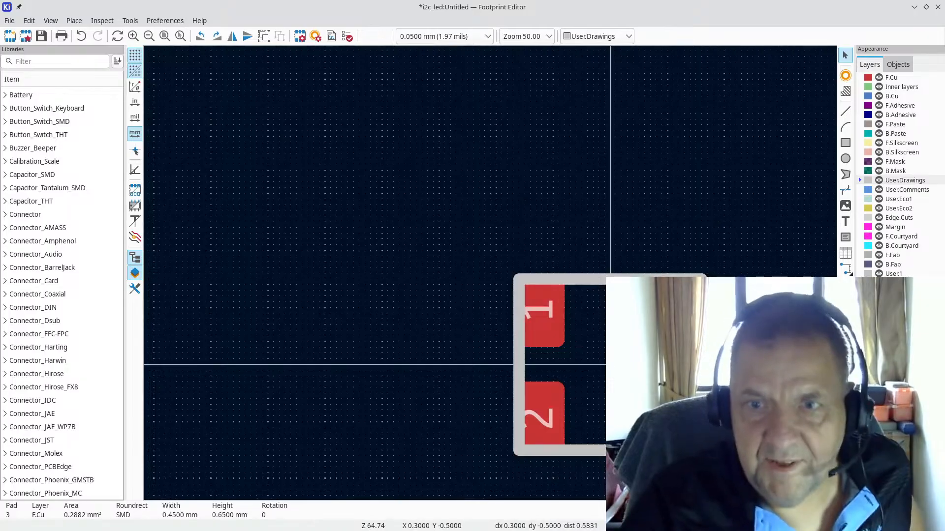
Step: Set the grid spacing to 0.1 mm
key(Escape)
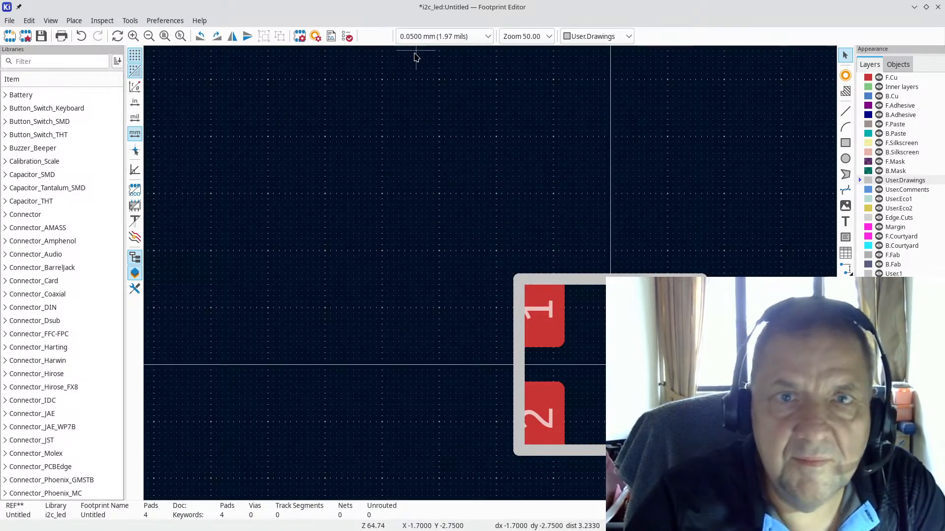
click(450, 40)
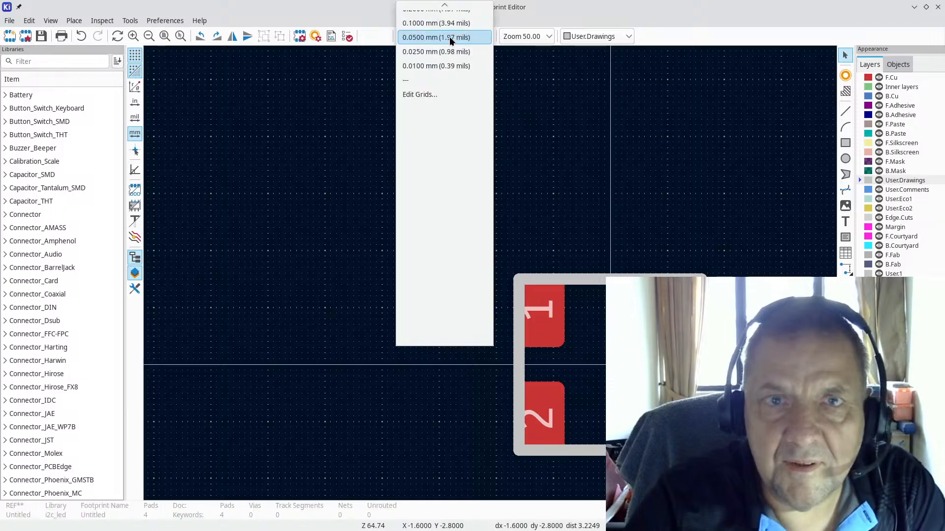
scroll(451, 40, up, 2)
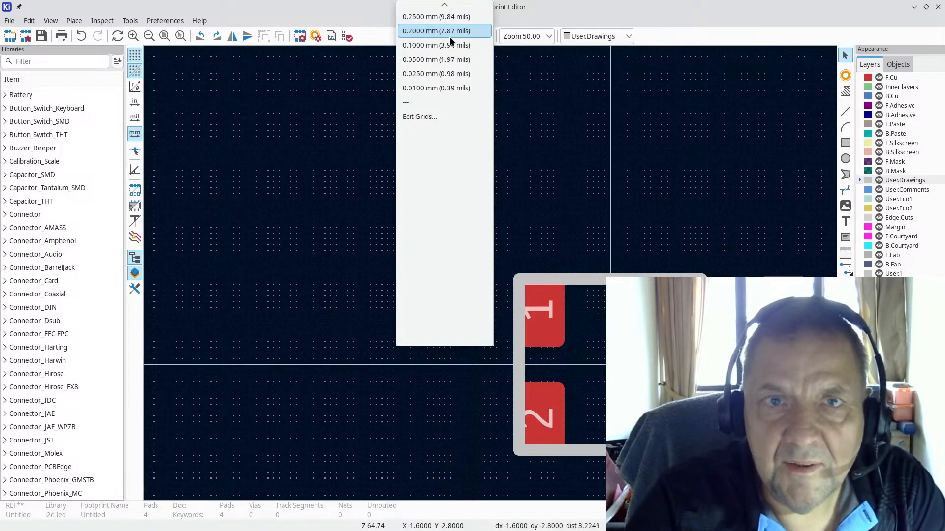
scroll(451, 41, up, 1)
click(444, 60)
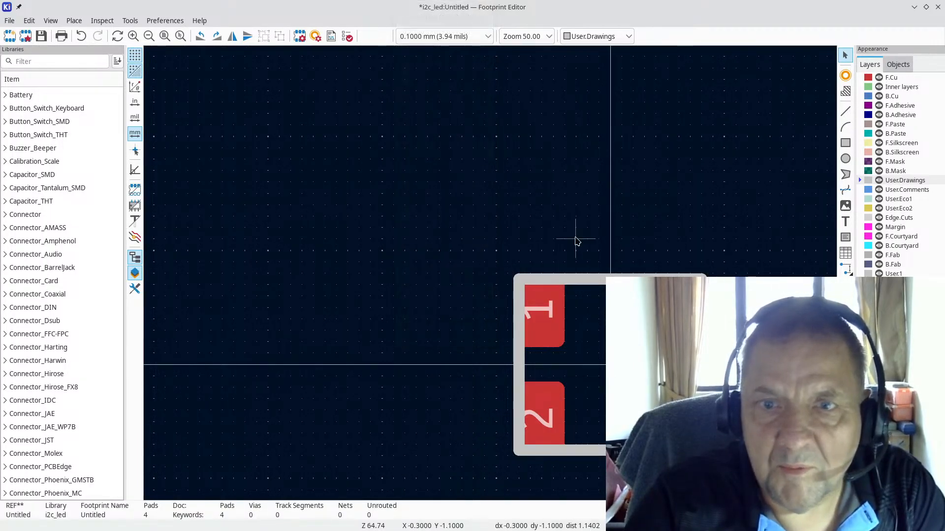
scroll(576, 241, up, 3)
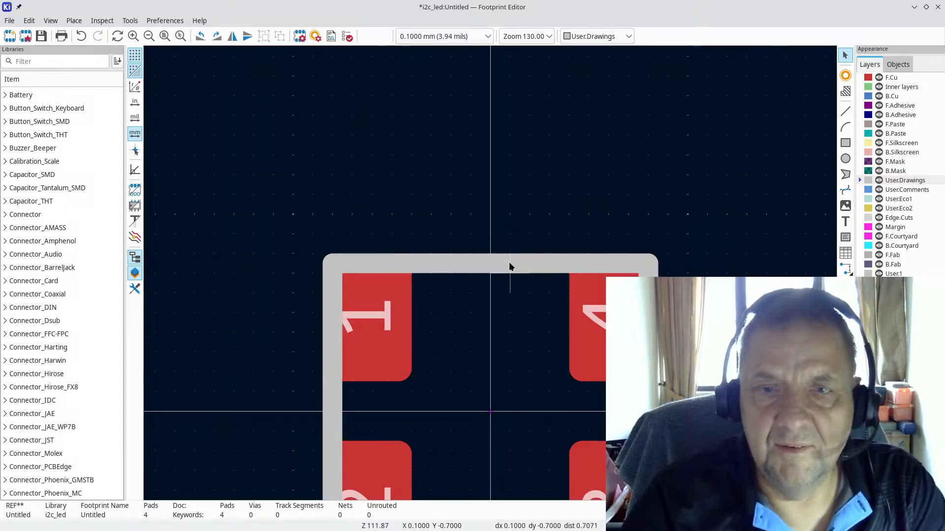
Step: Raise the top outline line above the pads to form a 1.8 mm top edge
click(456, 263)
key(Escape)
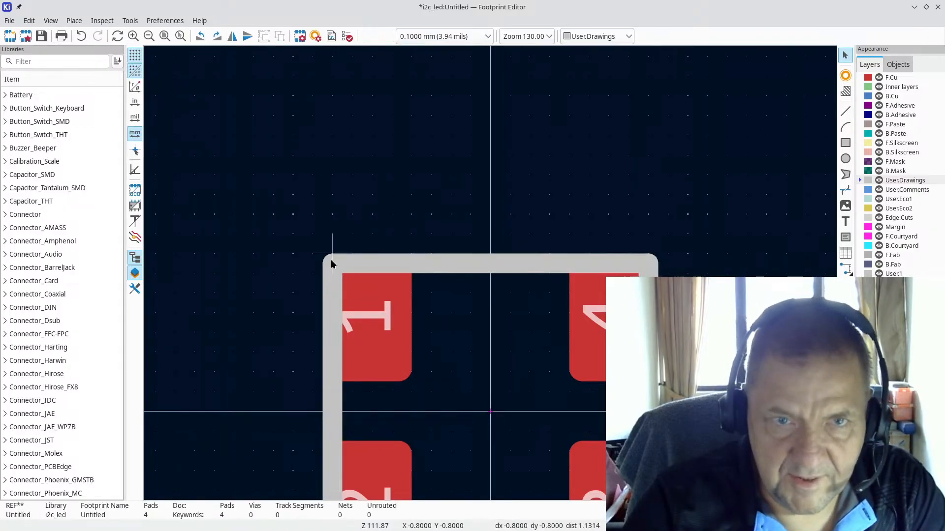
click(399, 266)
drag(333, 266, 343, 237)
key(Escape)
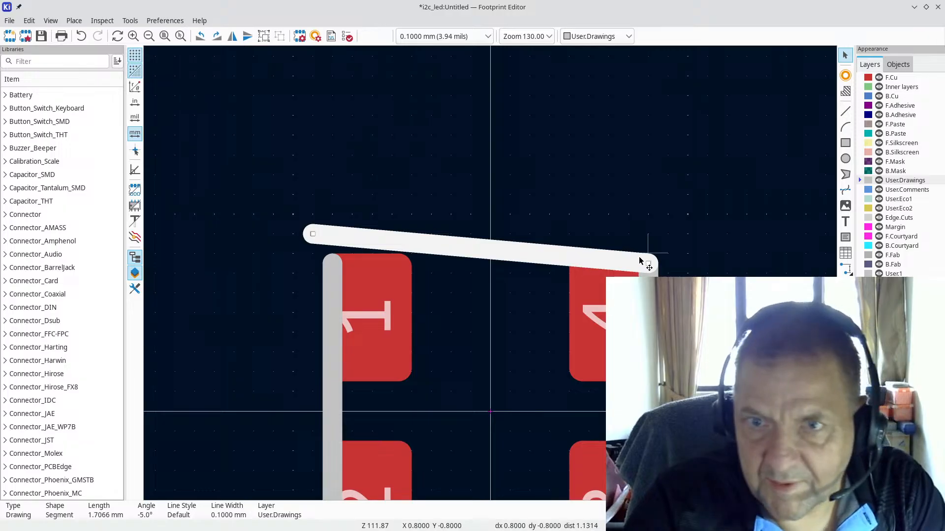
drag(648, 265, 674, 238)
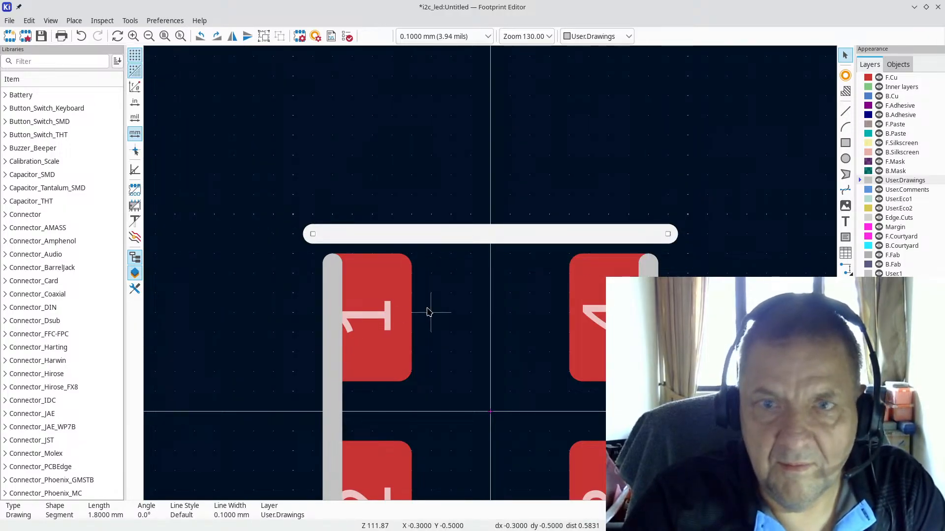
key(Escape)
Step: Extend the left and right outline lines up to meet the top edge
click(332, 285)
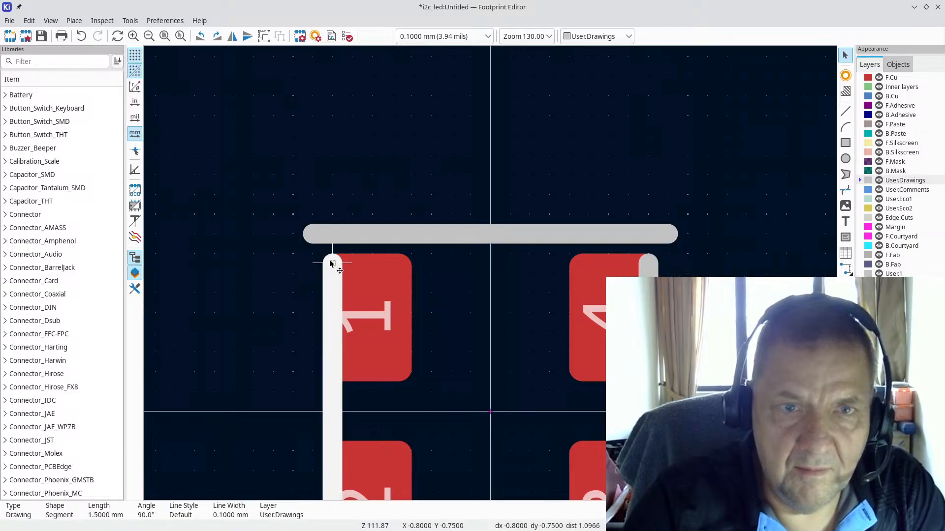
drag(330, 262, 313, 234)
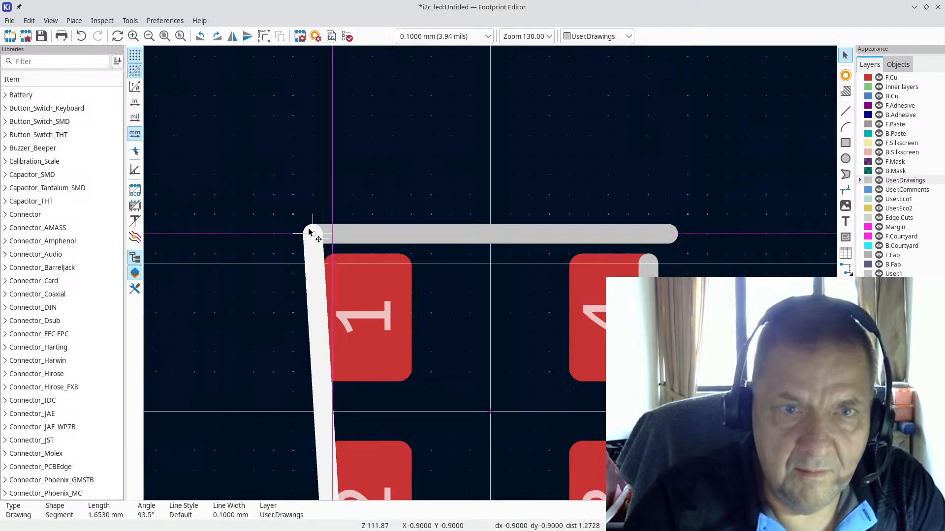
click(649, 273)
drag(652, 267, 675, 237)
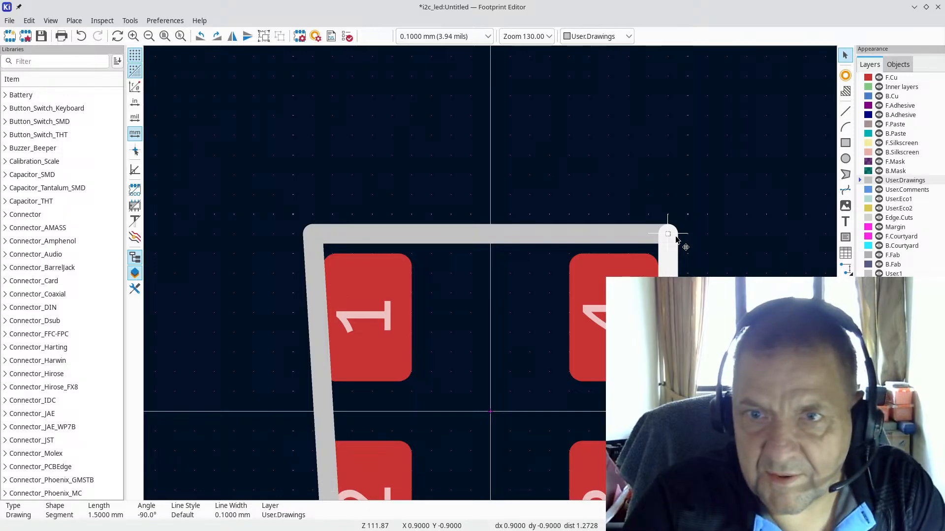
scroll(492, 276, down, 4)
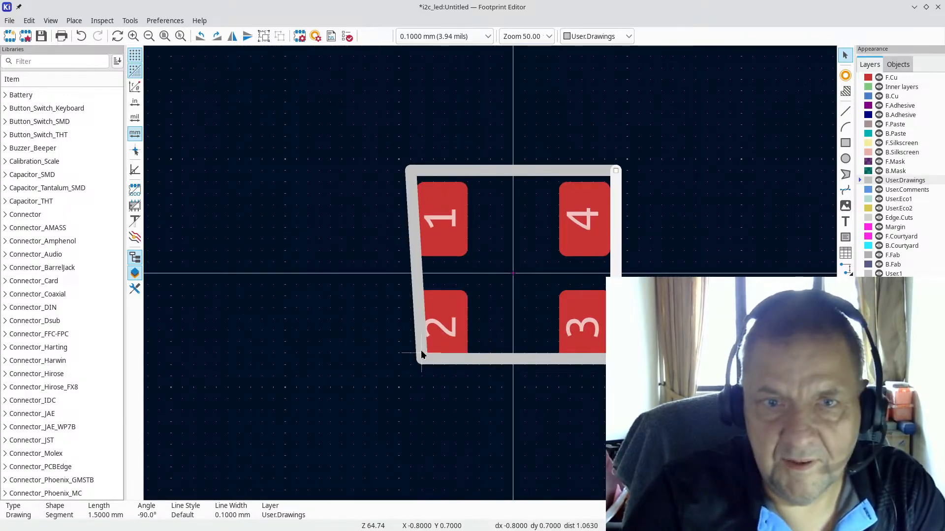
Step: Straighten the outline's left side, lengthen the right side to 1.8 mm, and level the bottom edge
click(420, 329)
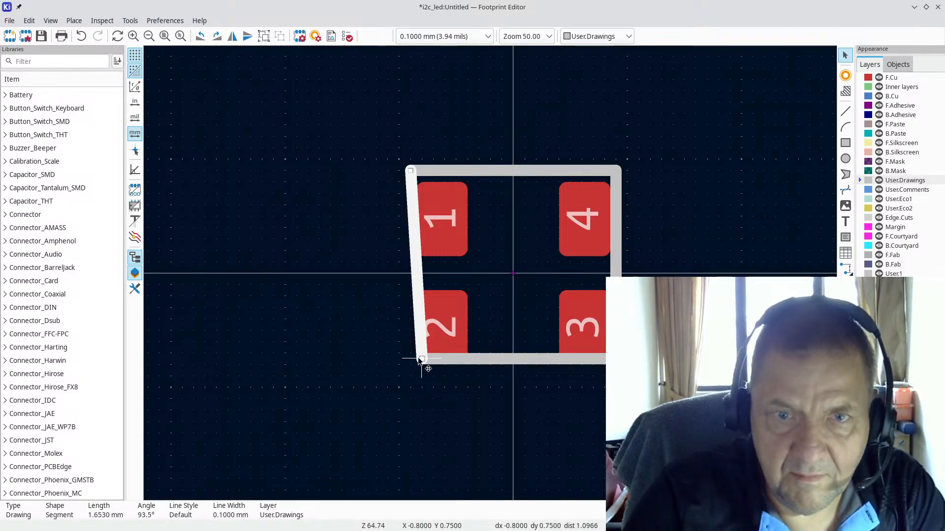
drag(422, 362, 407, 365)
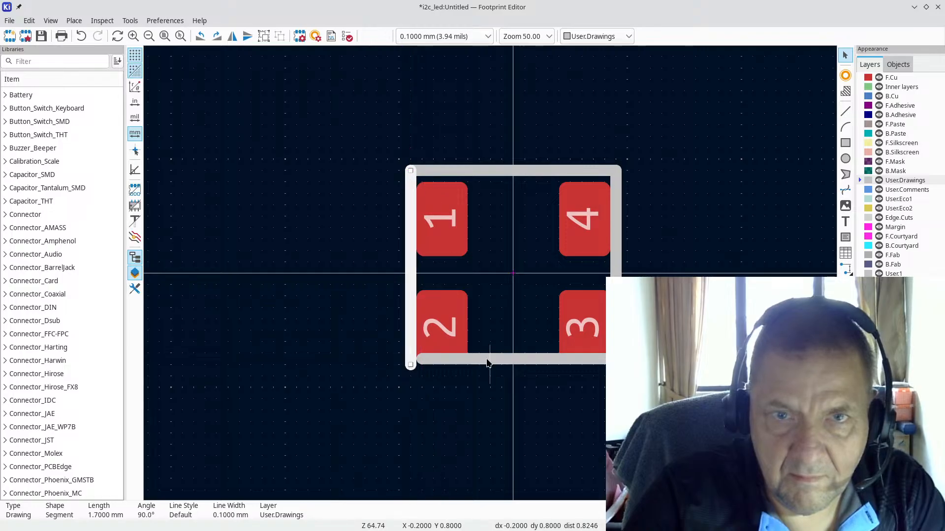
click(482, 360)
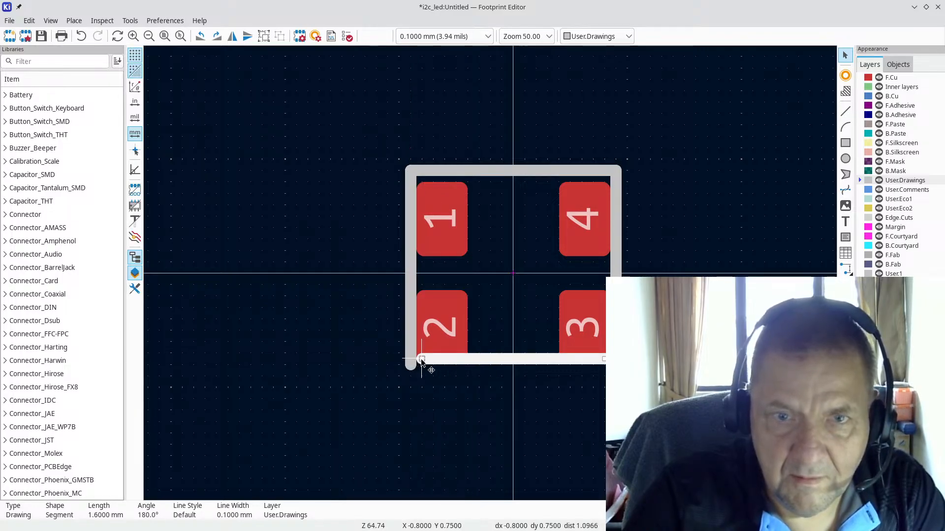
mouse_move(422, 363)
mouse_down()
mouse_move(415, 374)
mouse_move(410, 365)
mouse_up()
drag(599, 363, 619, 379)
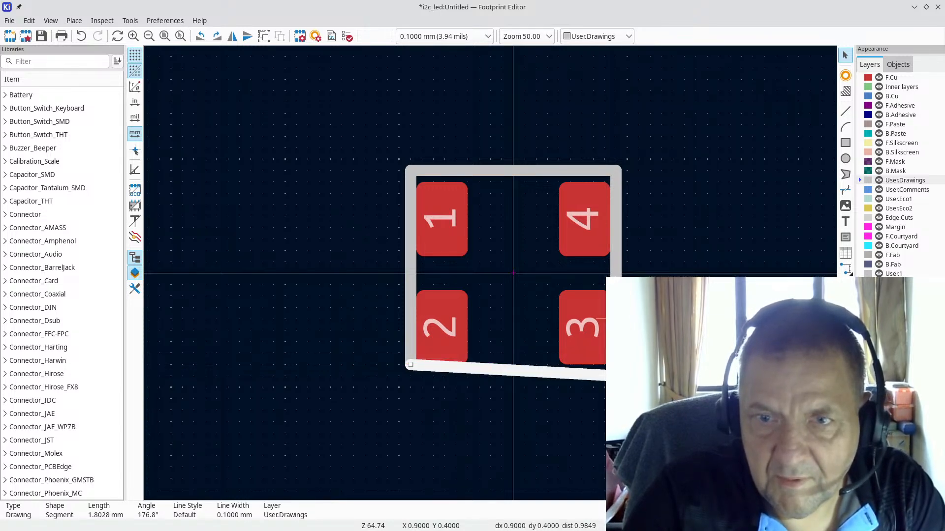
click(626, 350)
drag(615, 342, 616, 375)
click(416, 369)
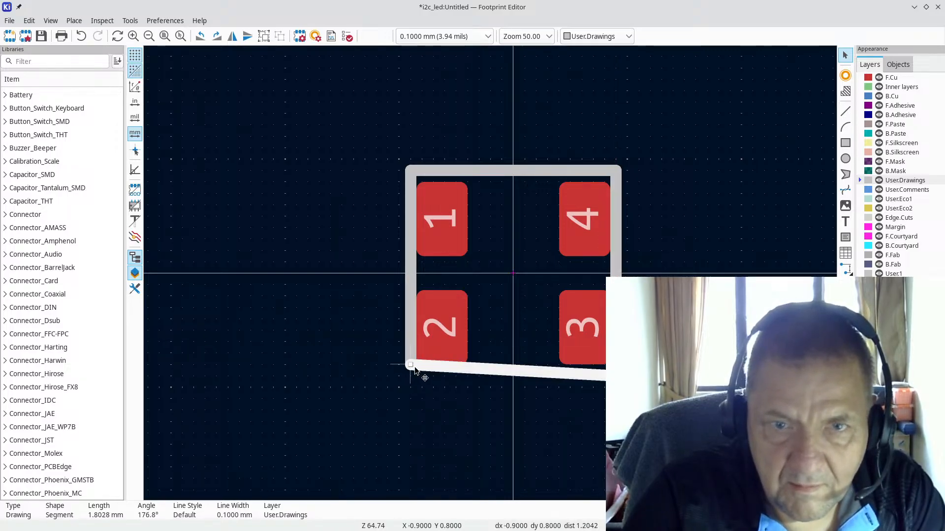
drag(411, 366, 411, 378)
click(409, 362)
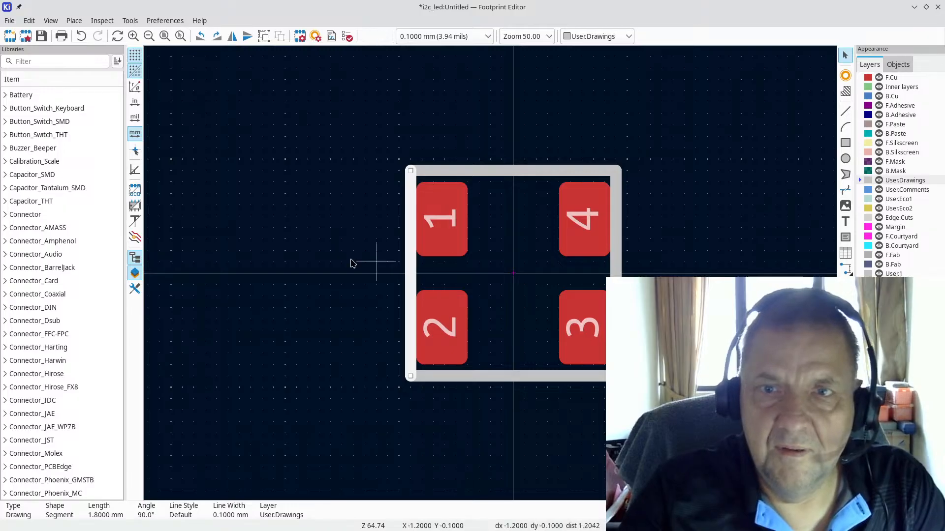
Step: Move the left and right outline sides outward, keeping both vertical
click(536, 266)
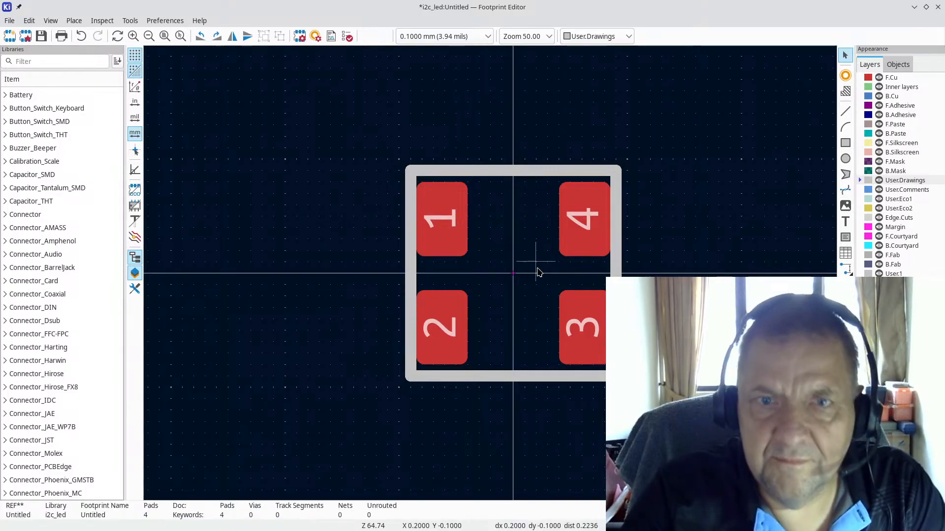
scroll(535, 264, up, 4)
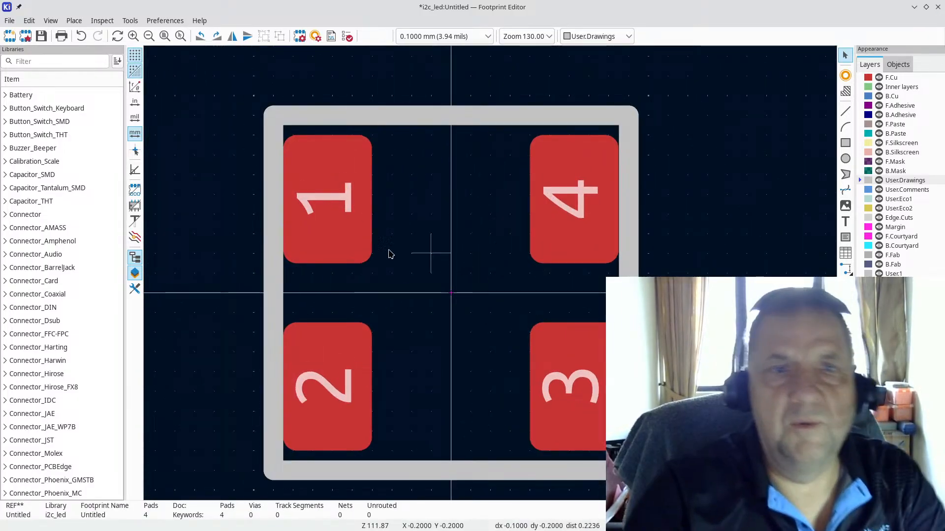
scroll(491, 275, up, 3)
scroll(498, 266, down, 7)
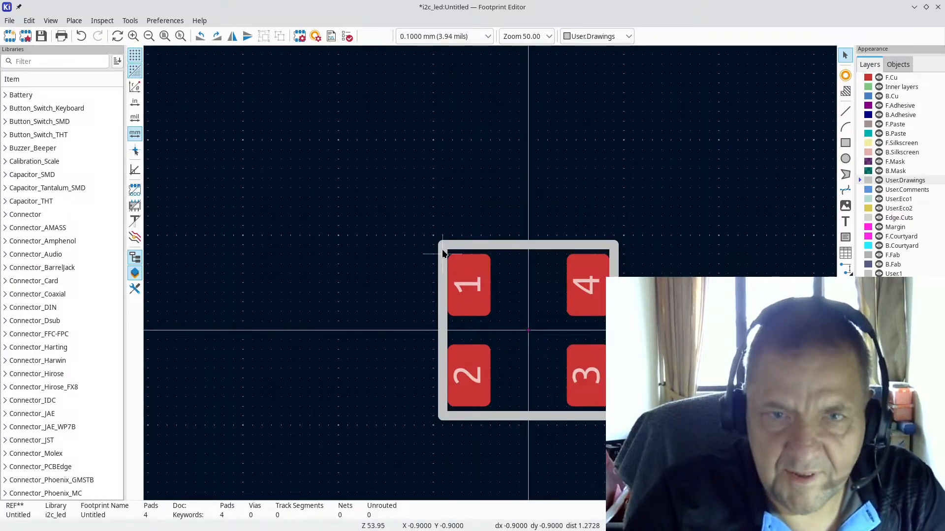
drag(439, 244, 435, 246)
key(Escape)
click(444, 259)
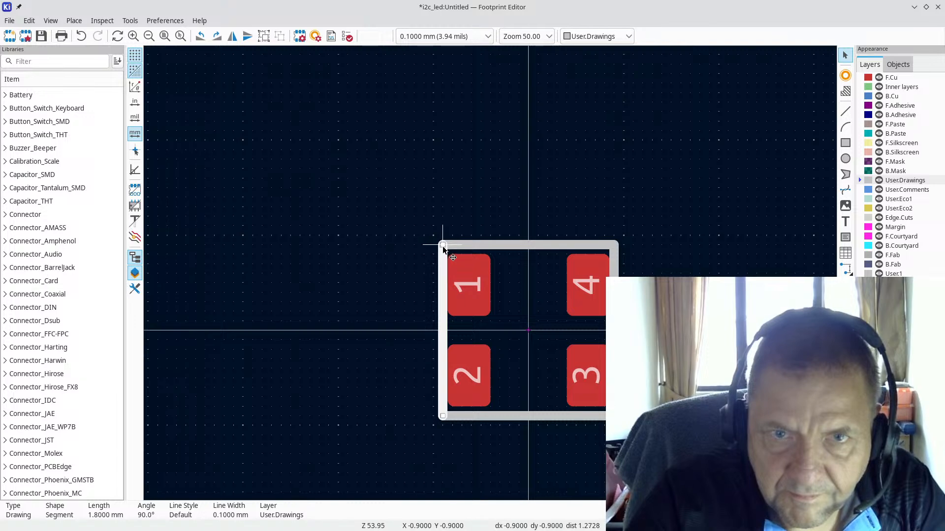
drag(438, 250, 429, 250)
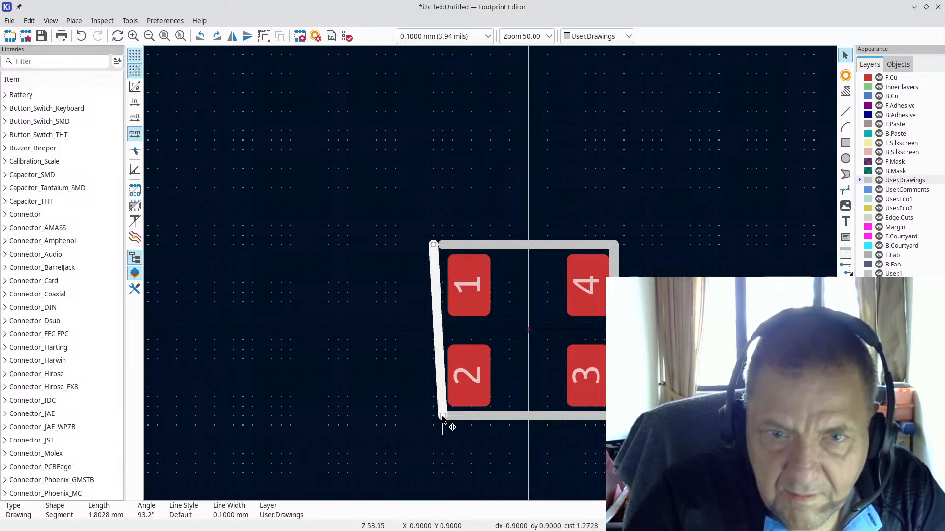
drag(443, 417, 436, 415)
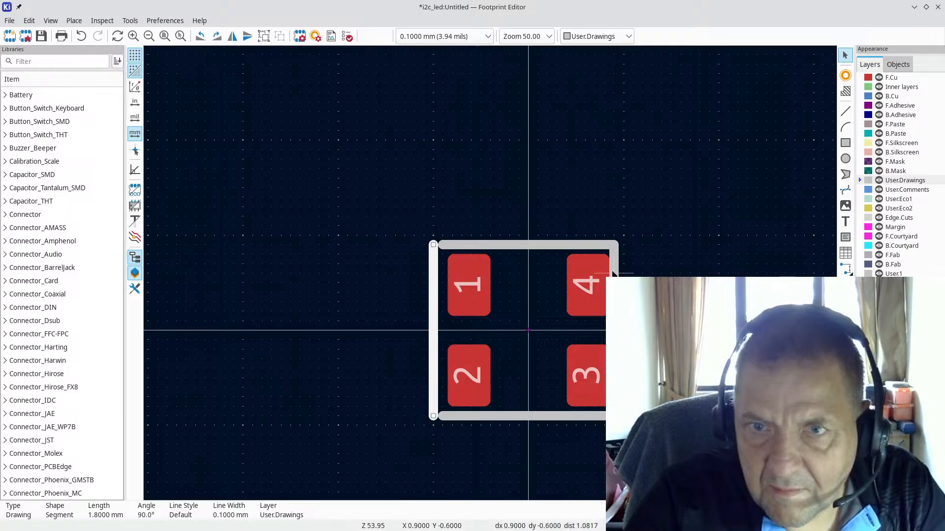
click(613, 256)
drag(620, 244, 623, 244)
drag(614, 416, 632, 415)
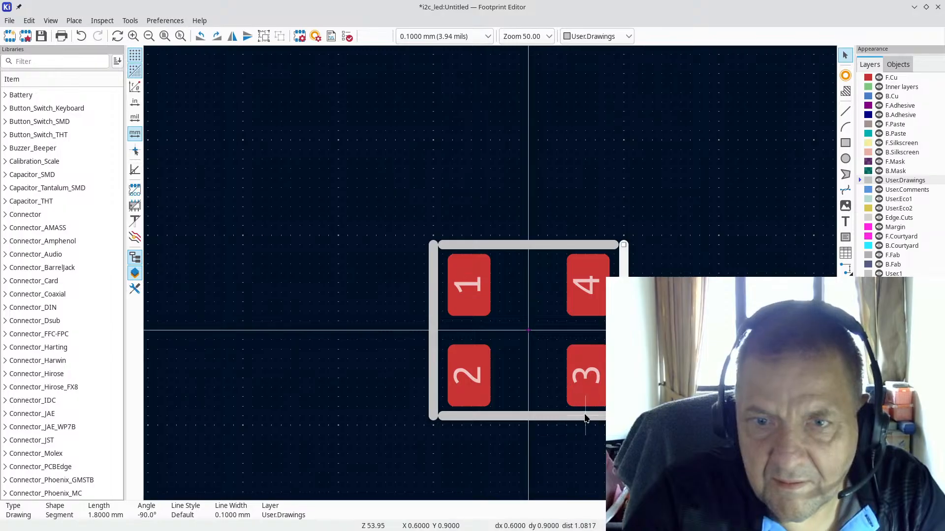
Step: Stretch the bottom and top edges to 2.0 mm so they meet the side corners
click(604, 416)
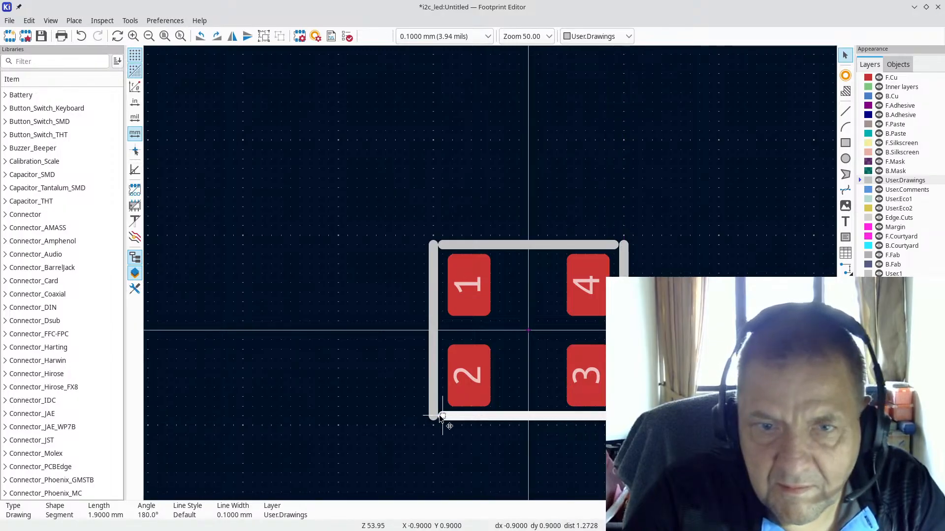
drag(443, 415, 433, 416)
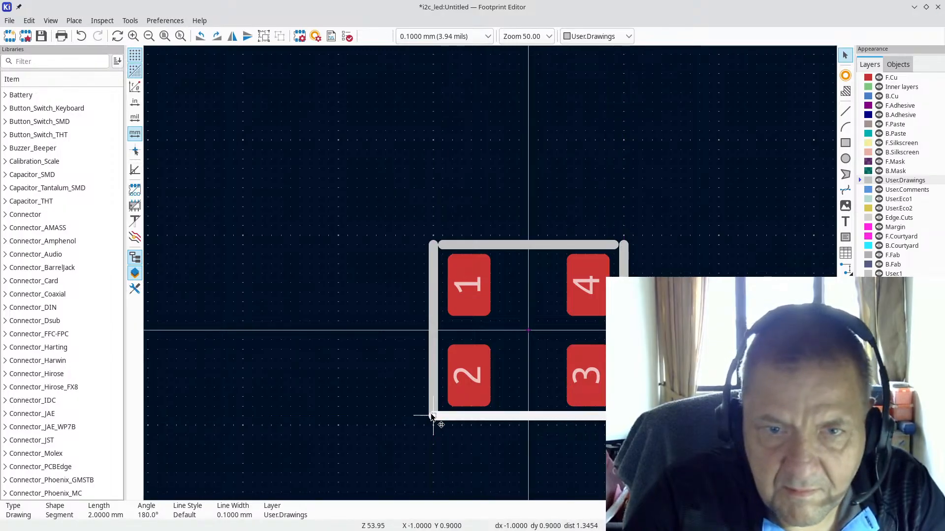
click(442, 248)
drag(441, 246, 433, 245)
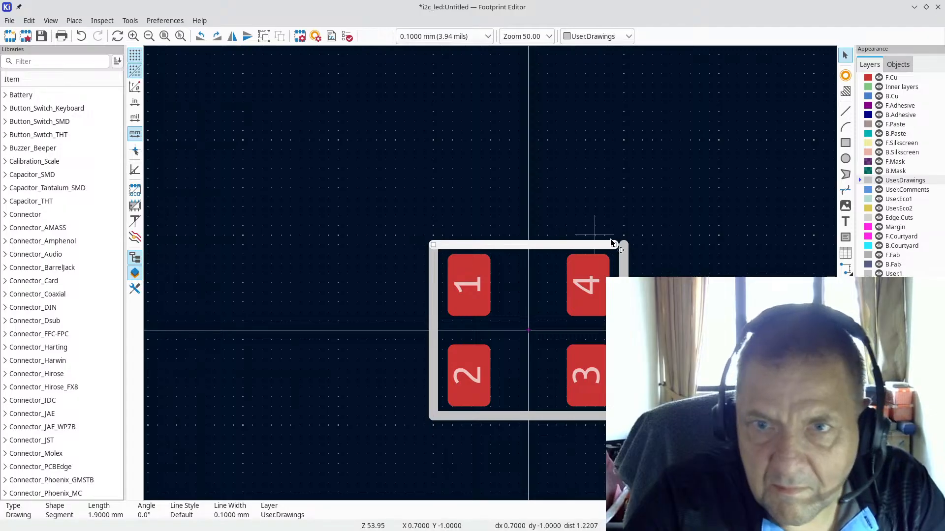
drag(615, 245, 624, 245)
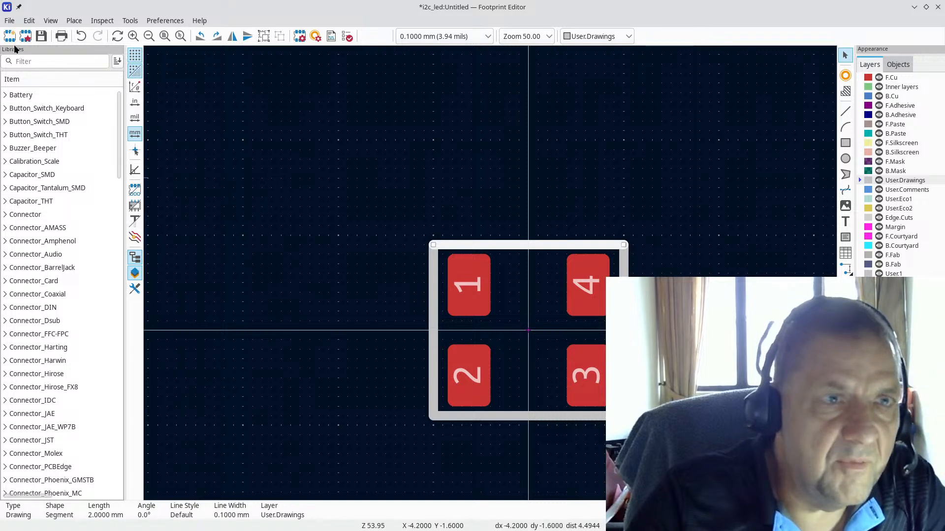
Step: Save the footprint via the File menu
click(11, 22)
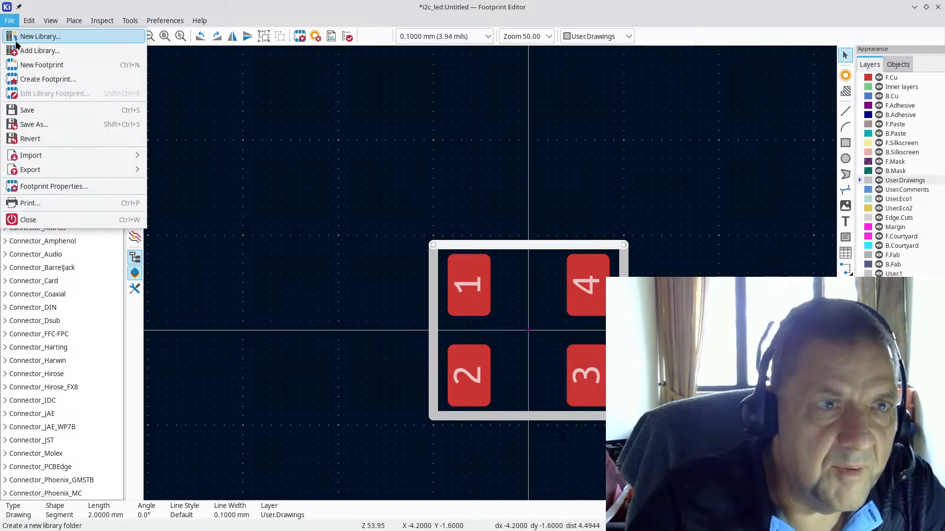
click(46, 112)
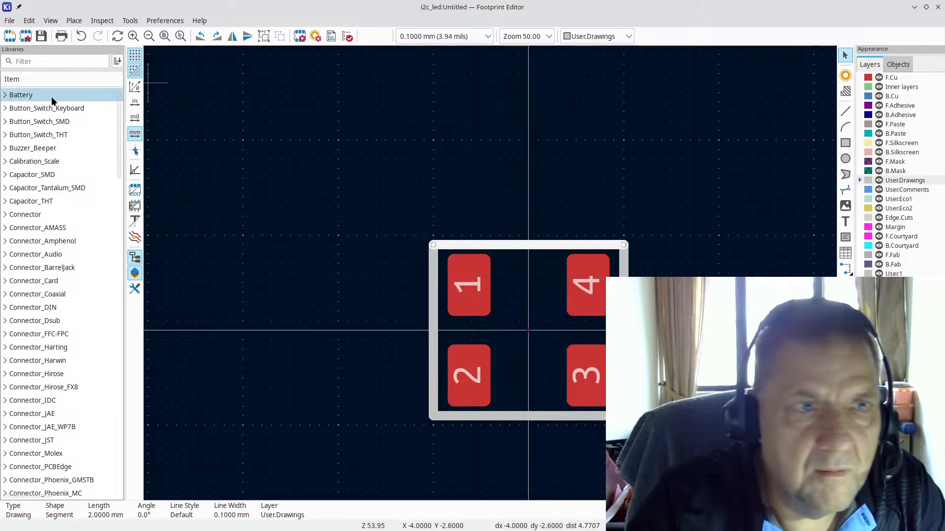
scroll(492, 278, down, 5)
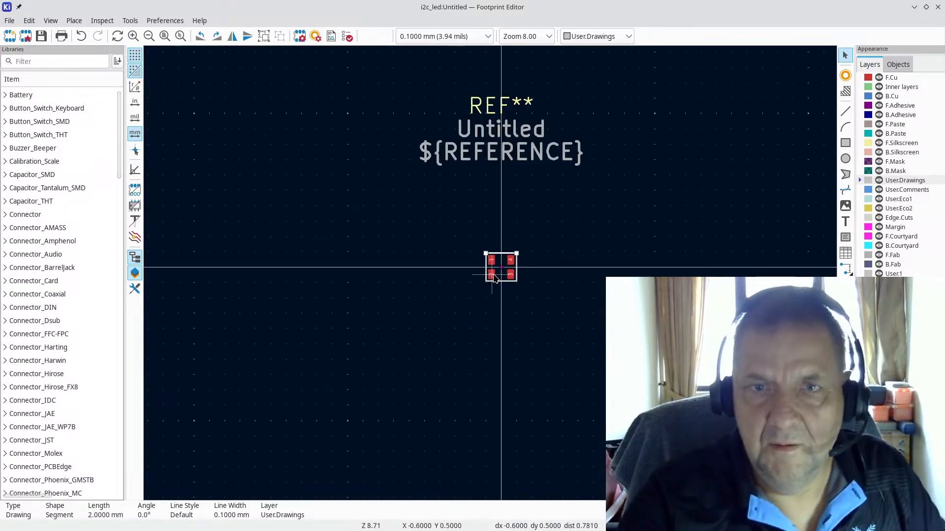
scroll(492, 279, up, 3)
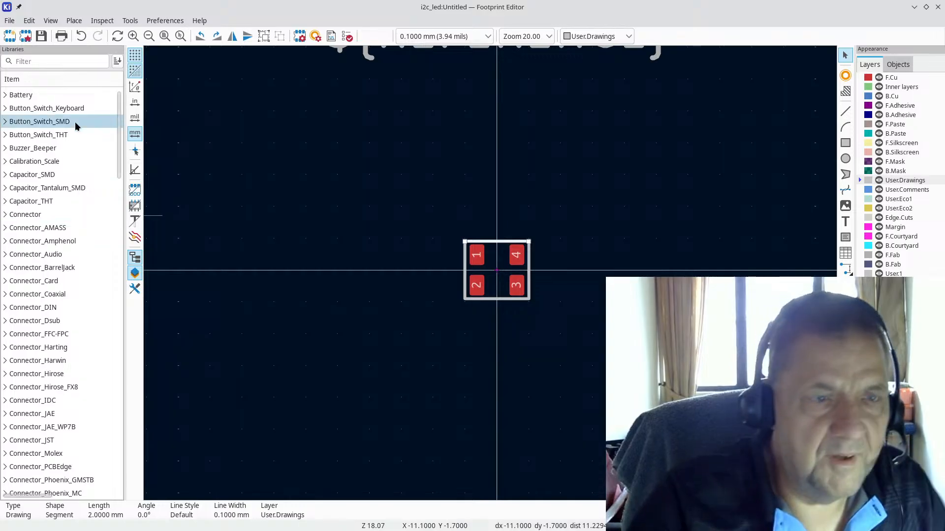
scroll(24, 128, down, 12)
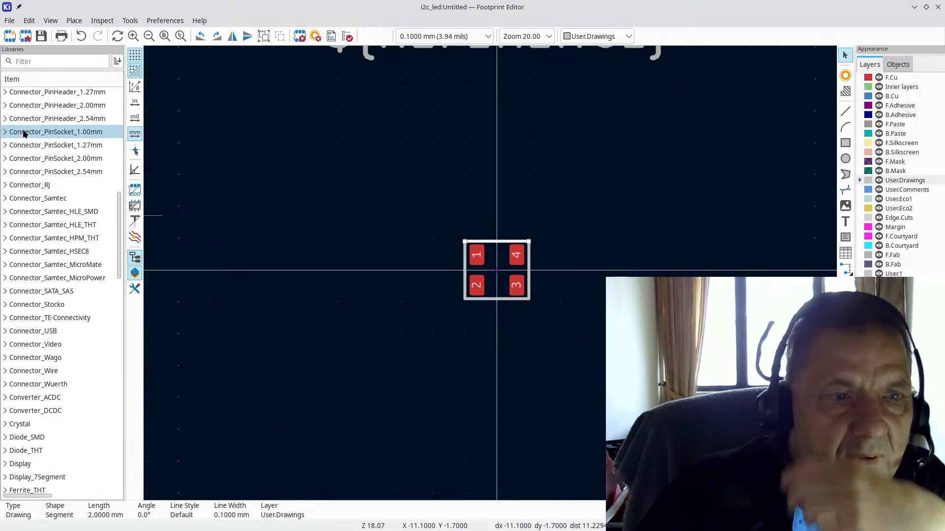
scroll(22, 136, down, 7)
Step: Filter the library list by 'i2c' and select the Untitled footprint in i2c_led
click(54, 62)
text(i)
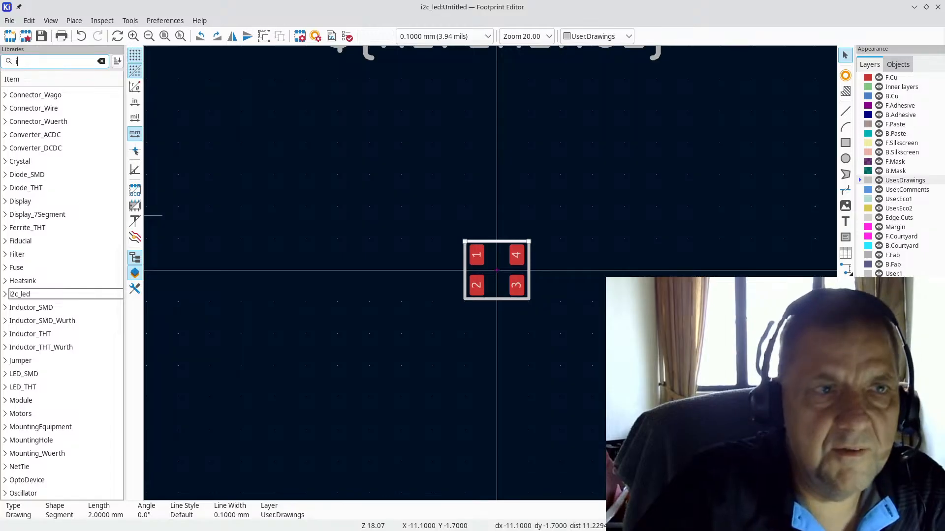
text(e)
key(BackSpace)
text(2)
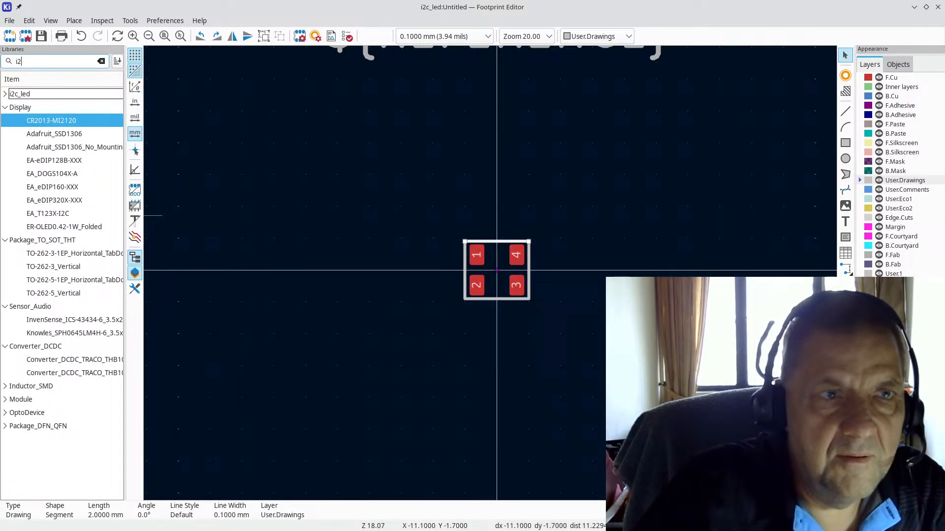
text(c)
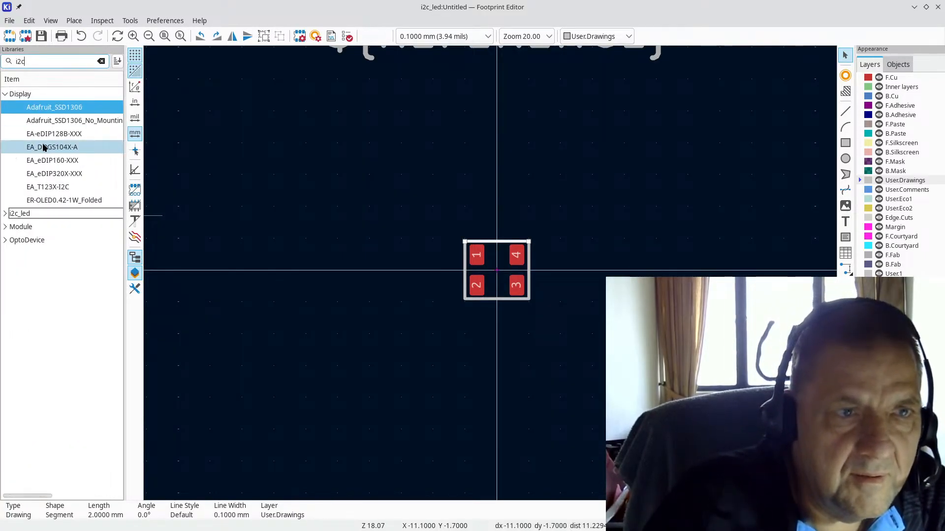
click(5, 216)
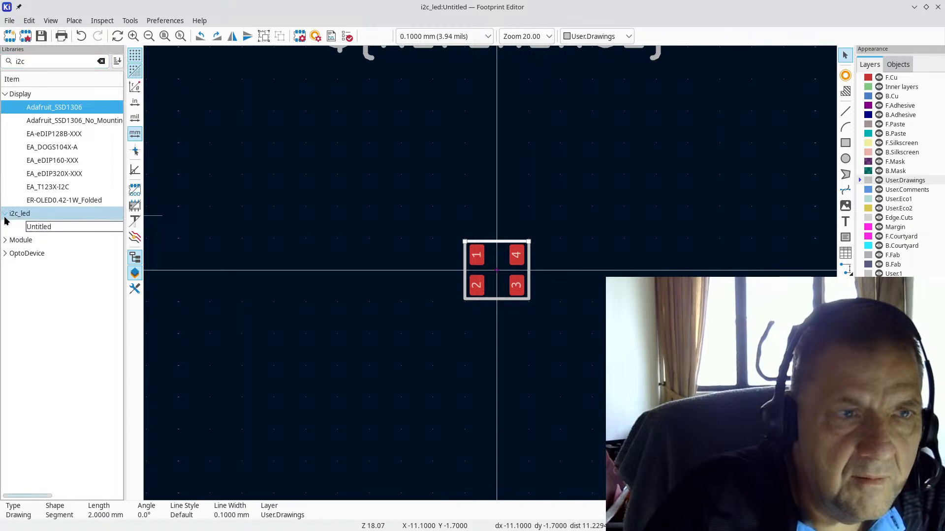
click(67, 229)
Step: Change the Untitled footprint's Value field to RGBLED in Footprint Properties and save with Ctrl+S
double_click(62, 226)
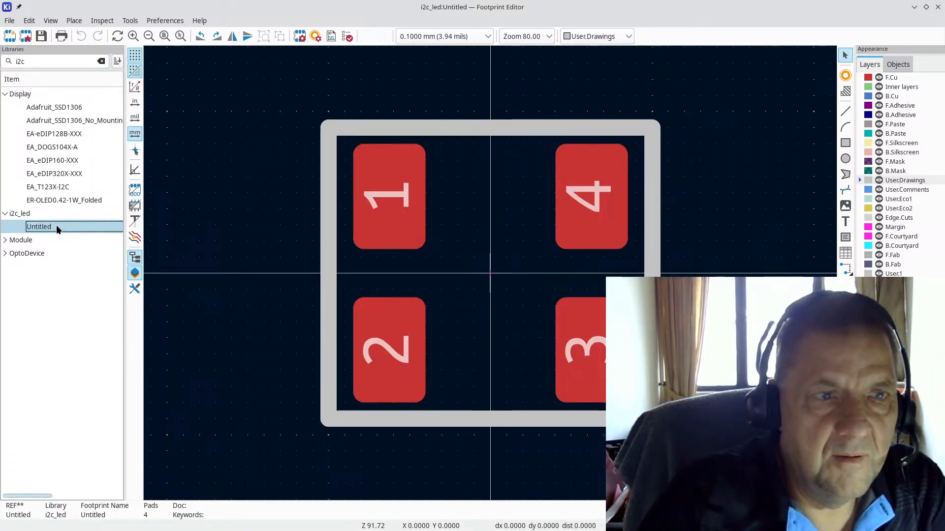
double_click(56, 225)
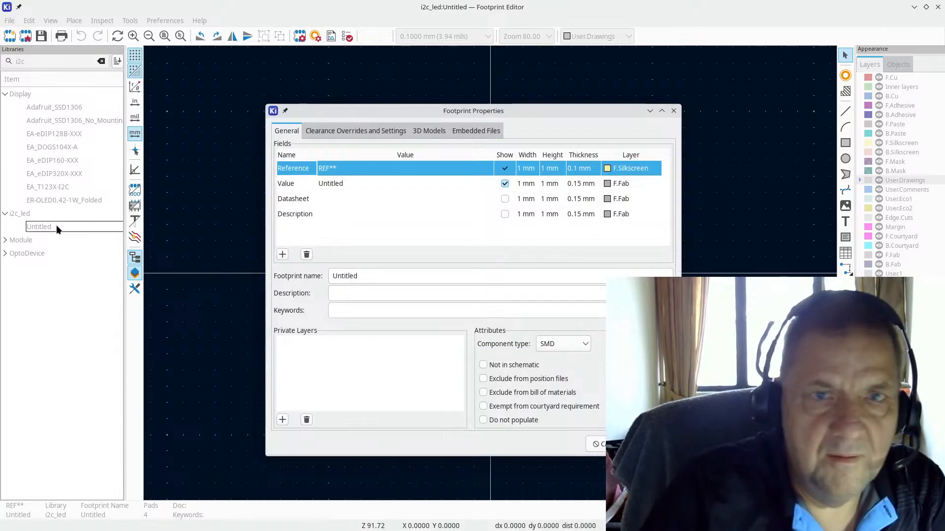
key(Escape)
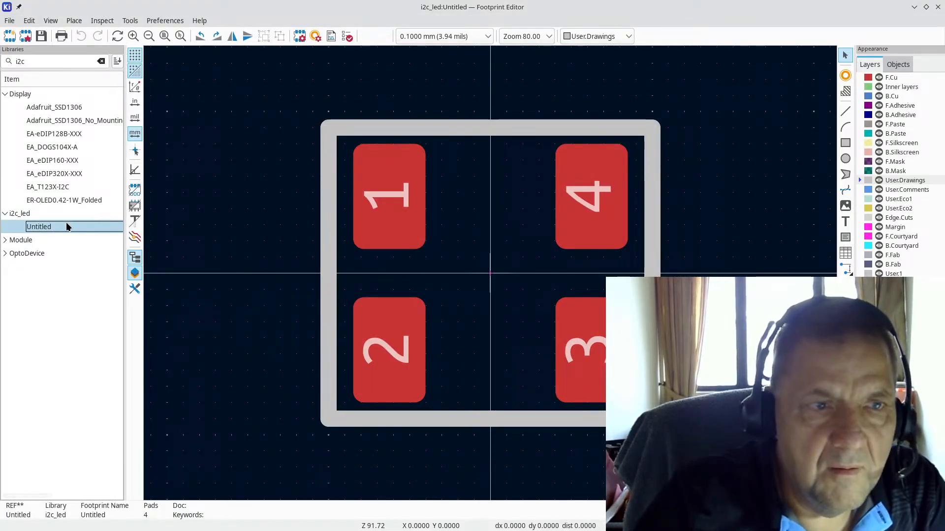
click(67, 226)
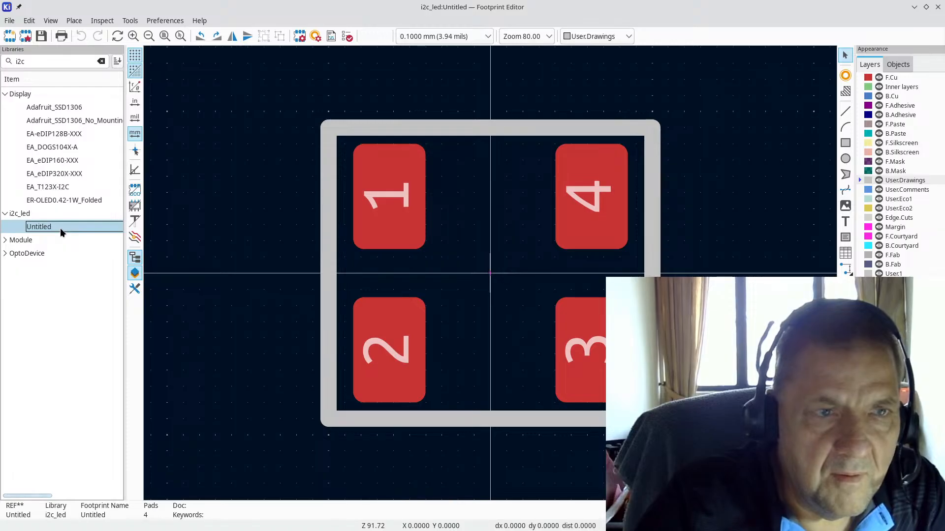
right_click(60, 228)
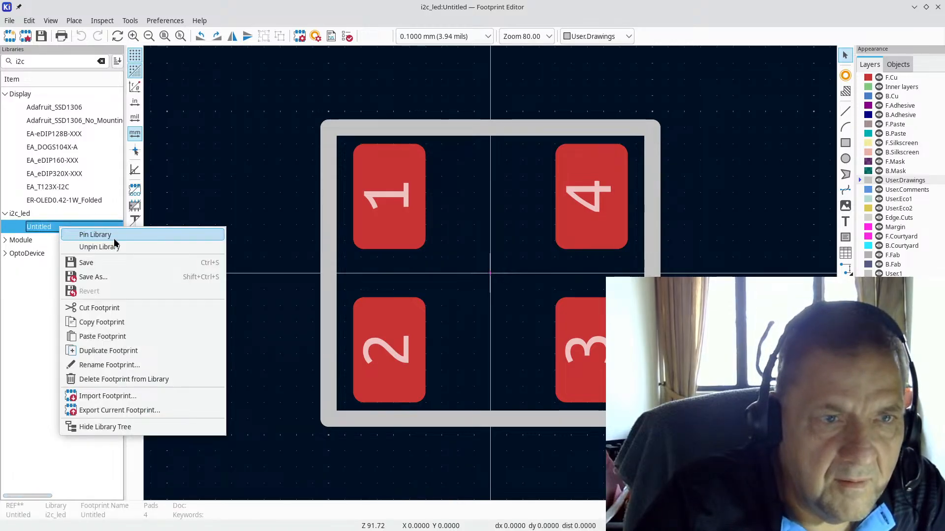
click(139, 350)
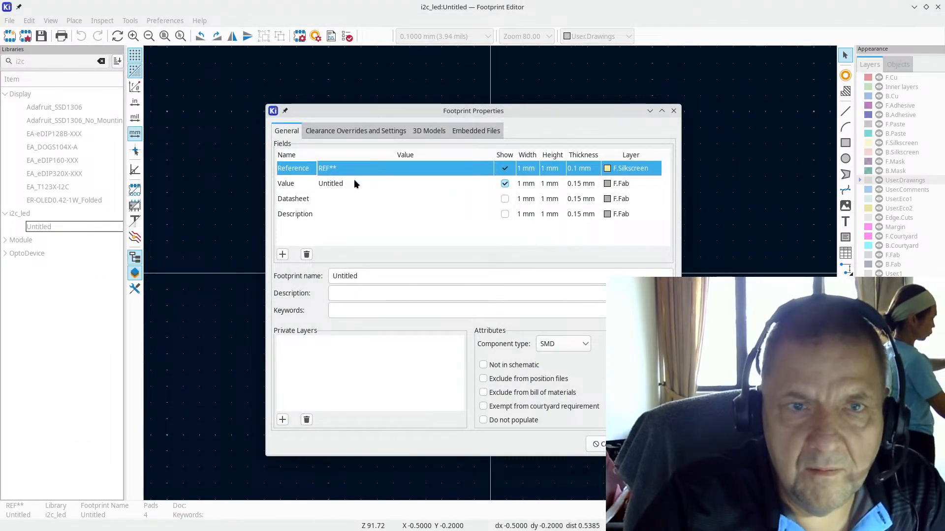
click(360, 183)
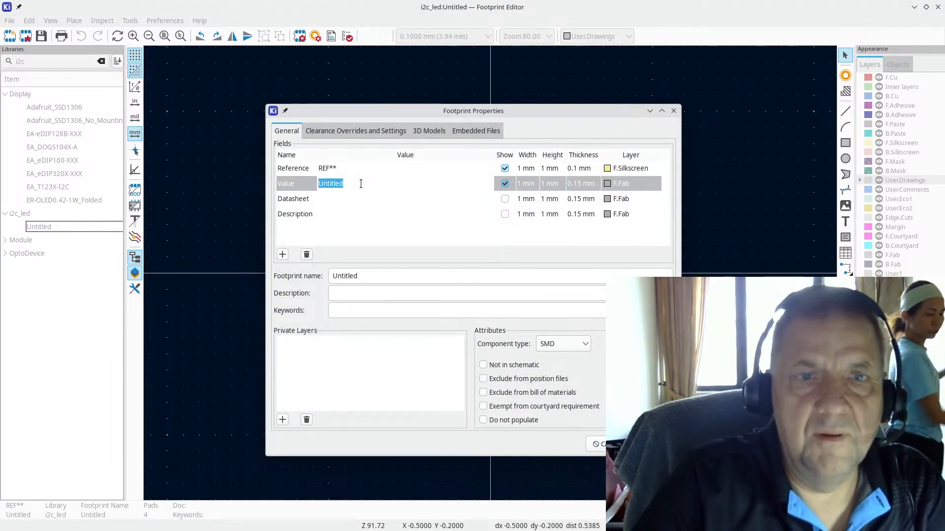
text(I2)
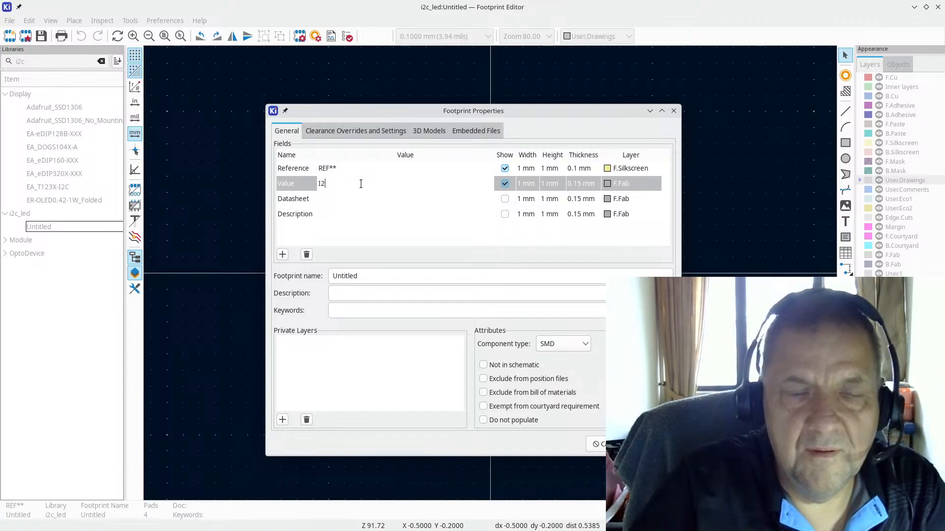
text(RGB)
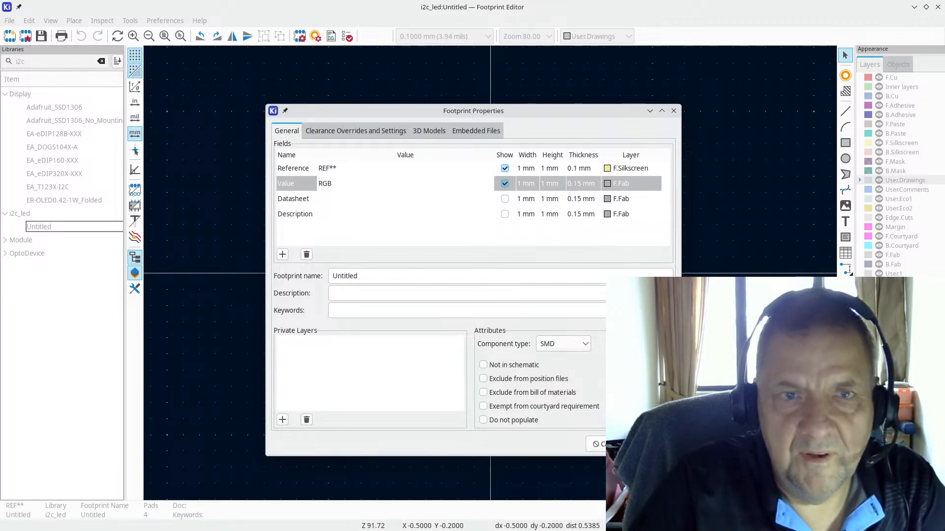
text(LED)
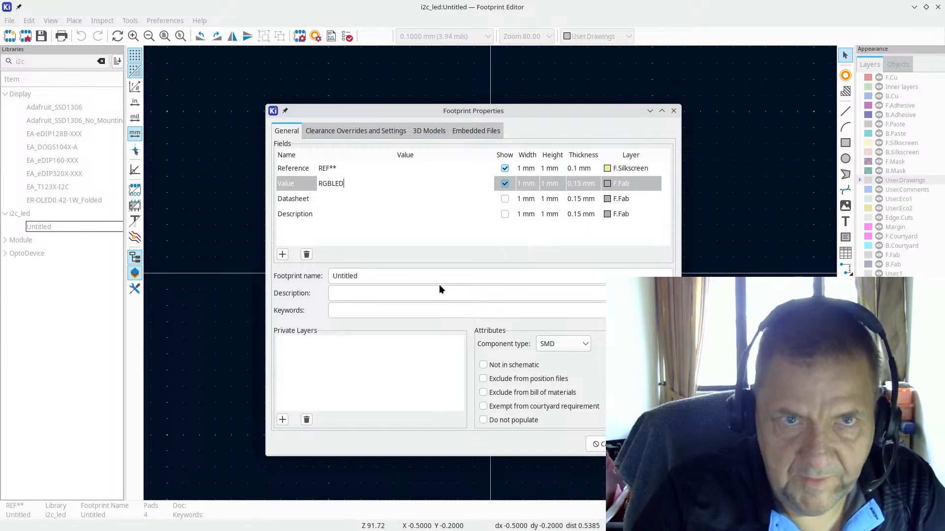
key(Return)
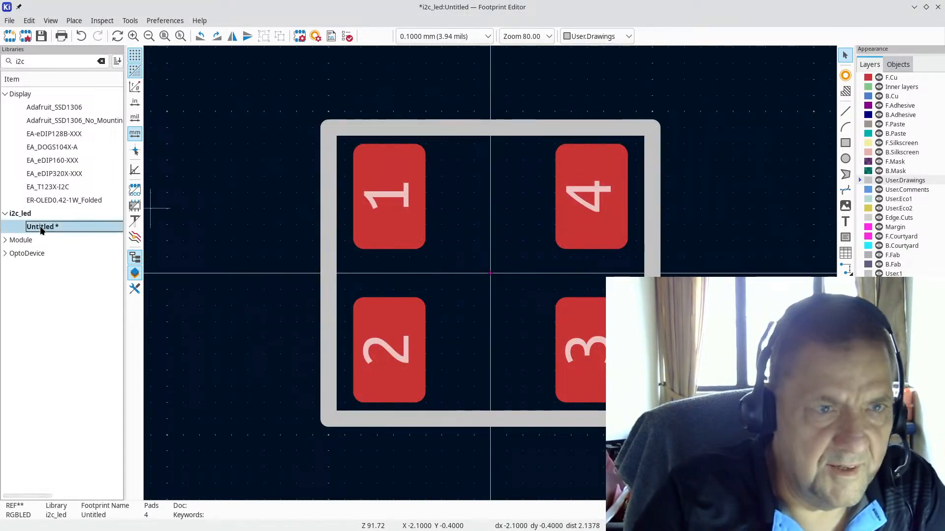
key(ctrl+s)
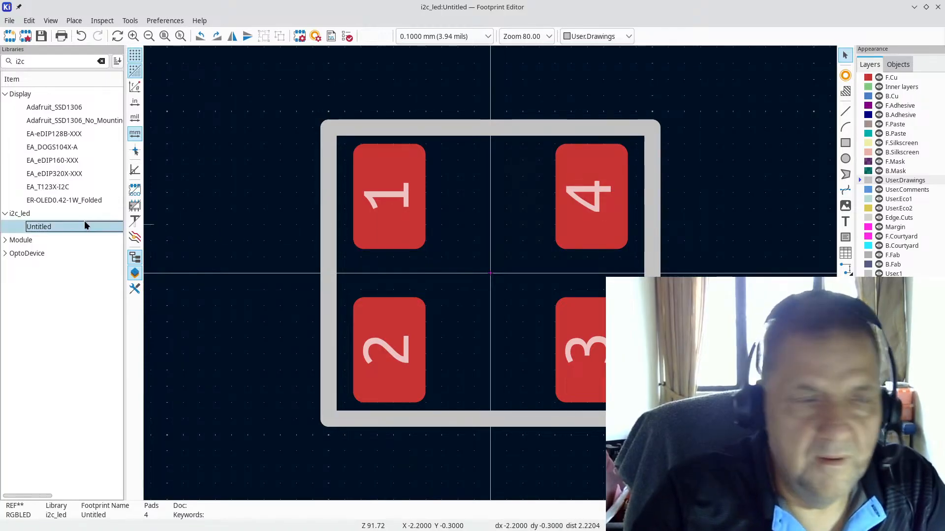
Step: Copy the Untitled footprint and paste it into the i2c_led library as Untitled_copy
click(56, 229)
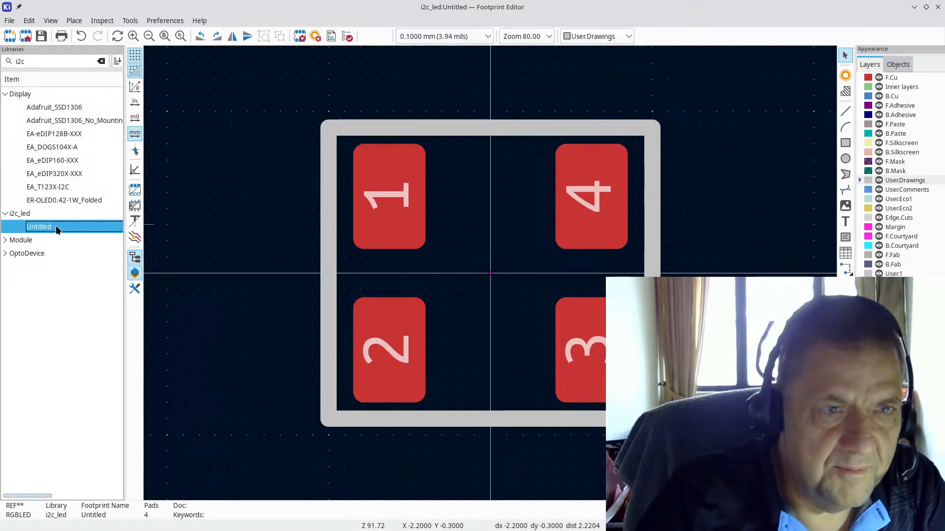
right_click(57, 230)
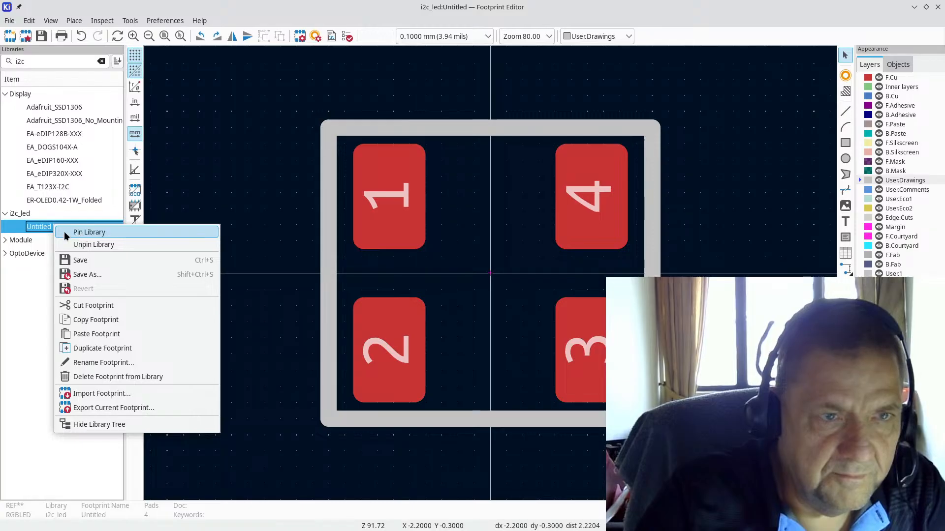
click(42, 235)
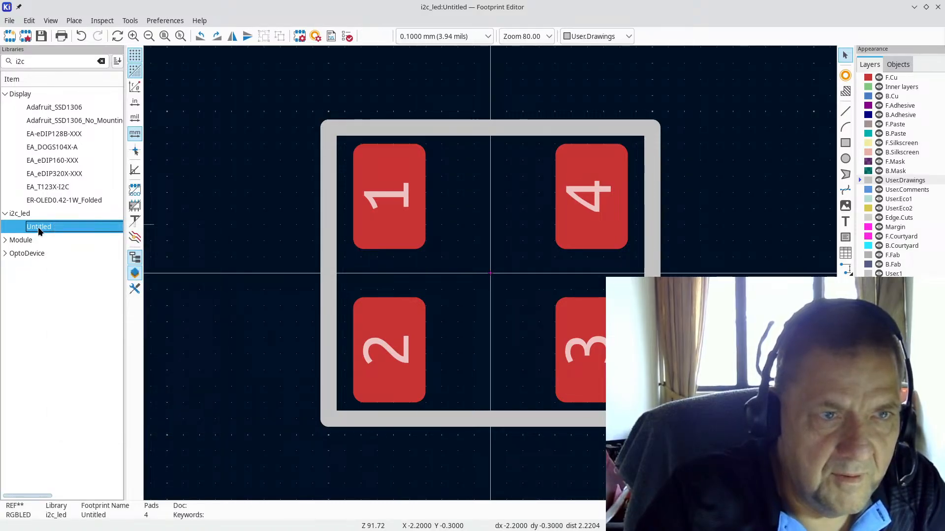
right_click(39, 232)
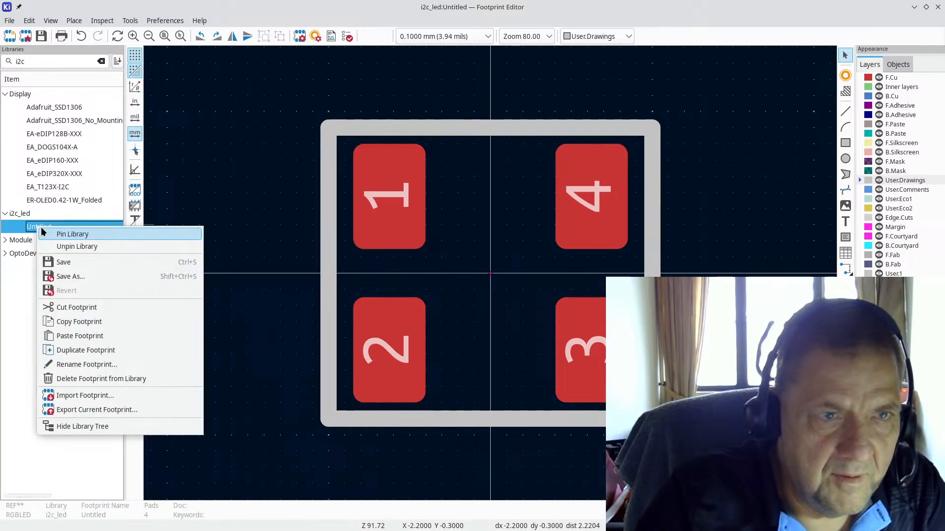
click(82, 321)
right_click(20, 215)
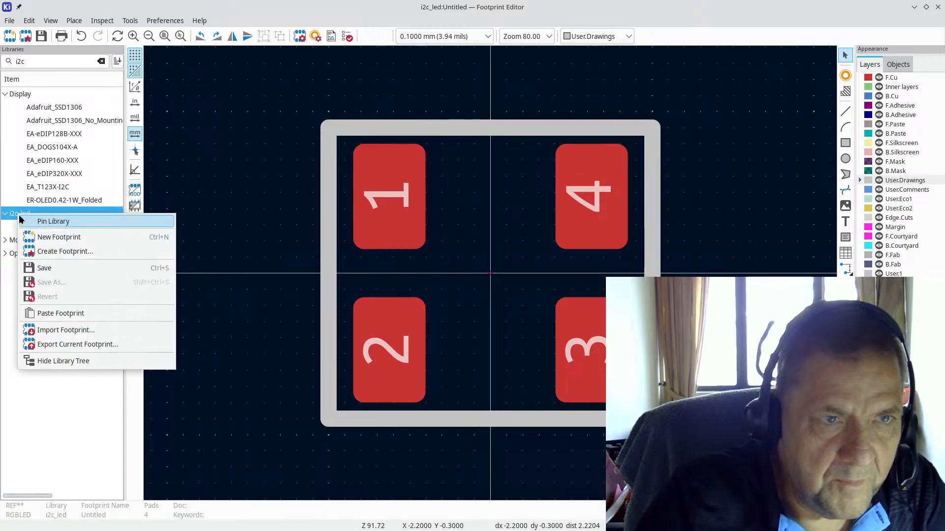
click(68, 316)
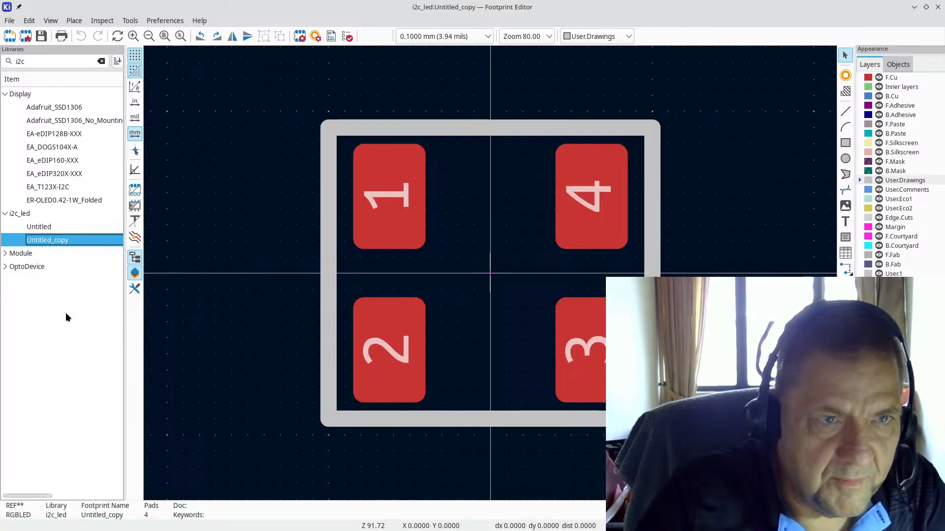
right_click(68, 240)
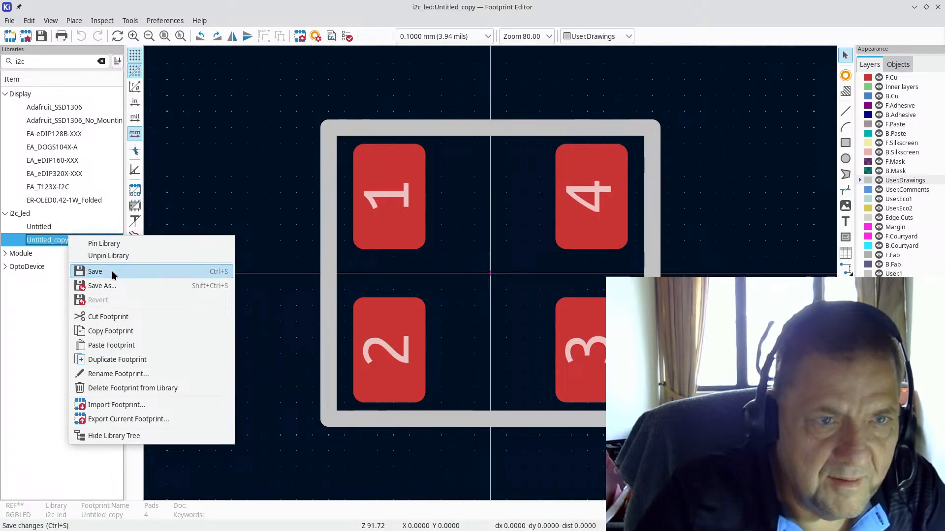
Step: Save the copied footprint as RGB in the i2c_led library, then reselect Untitled in the list
click(107, 287)
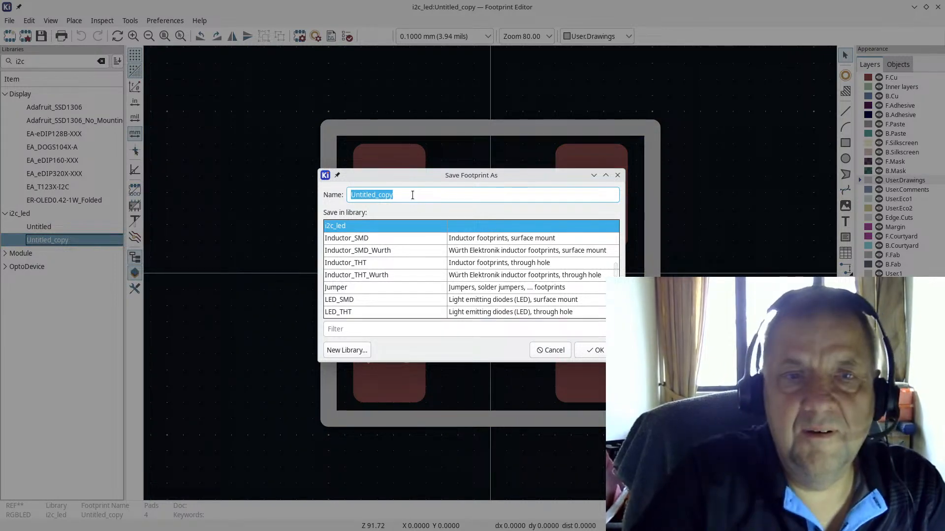
text(I2)
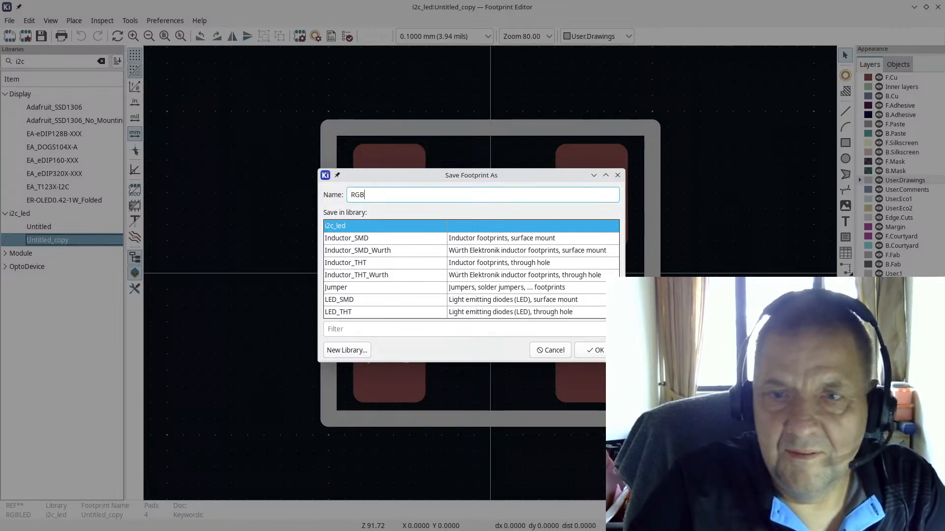
click(596, 350)
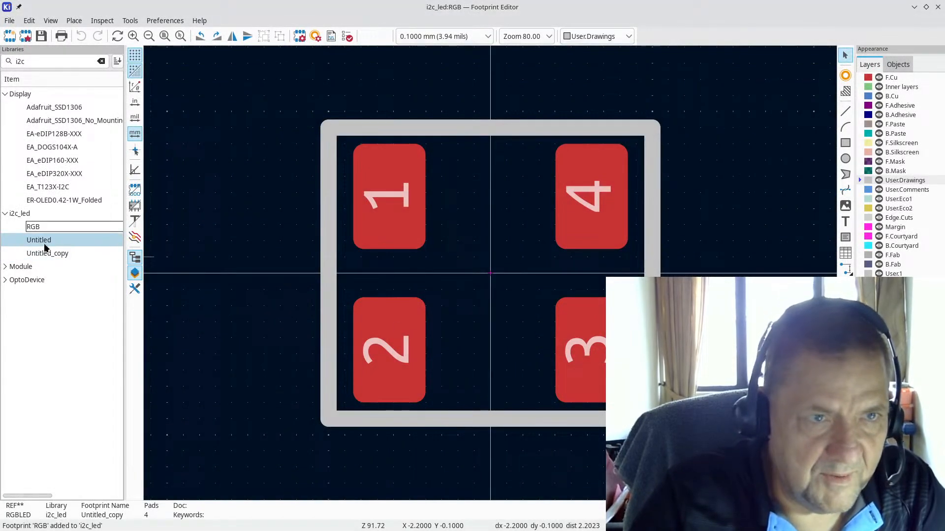
click(35, 230)
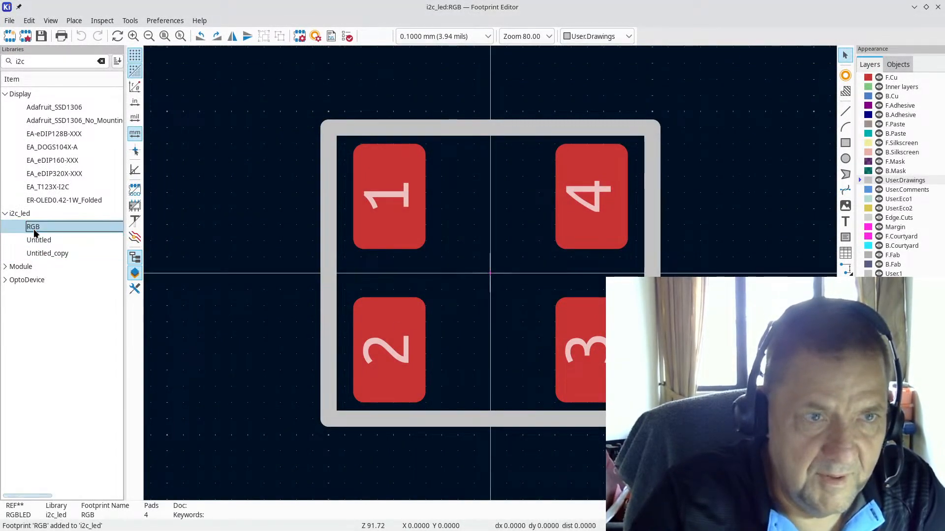
click(39, 240)
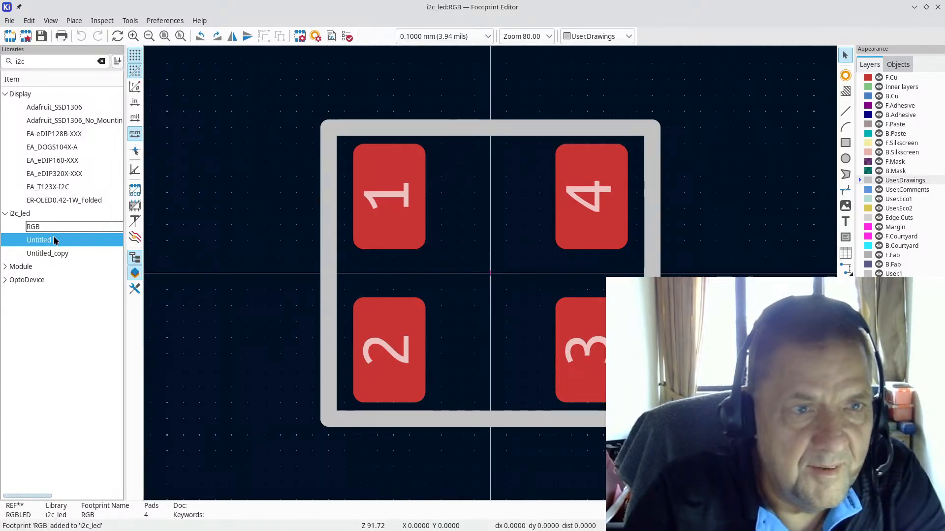
right_click(50, 238)
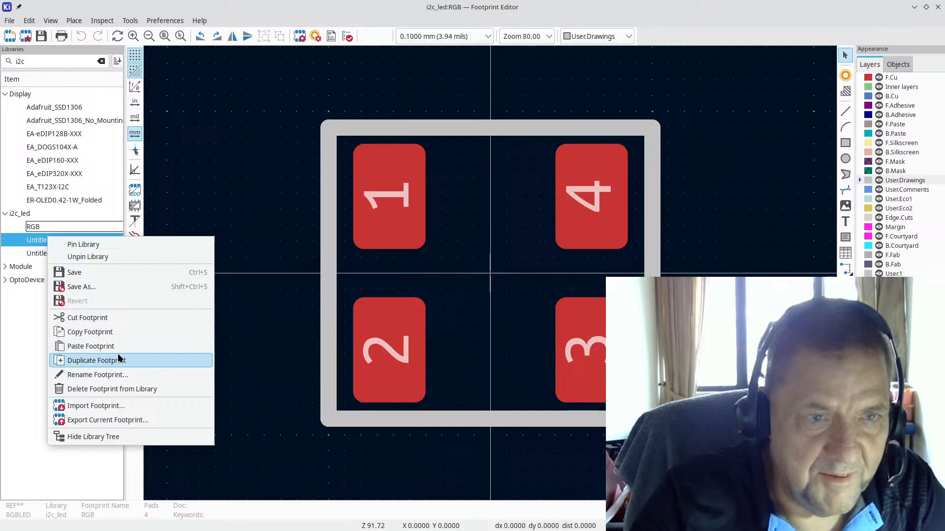
click(216, 323)
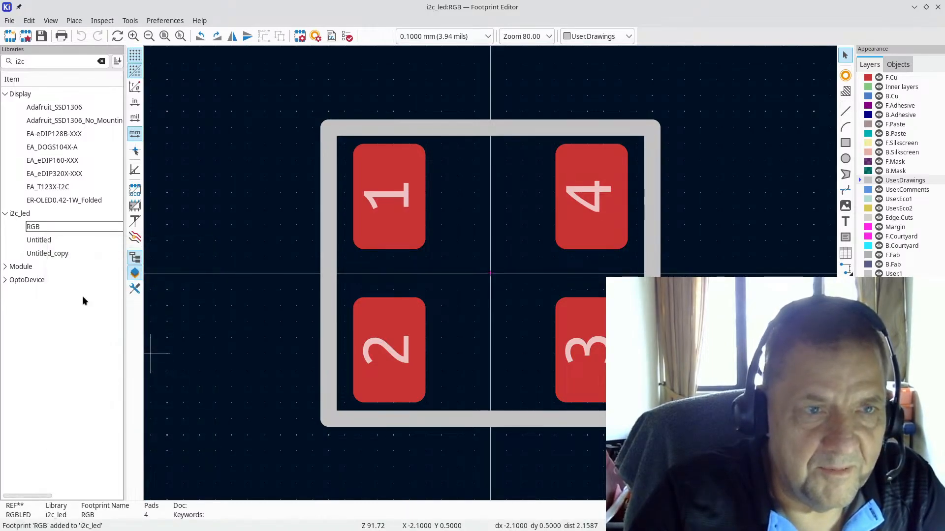
scroll(416, 303, down, 2)
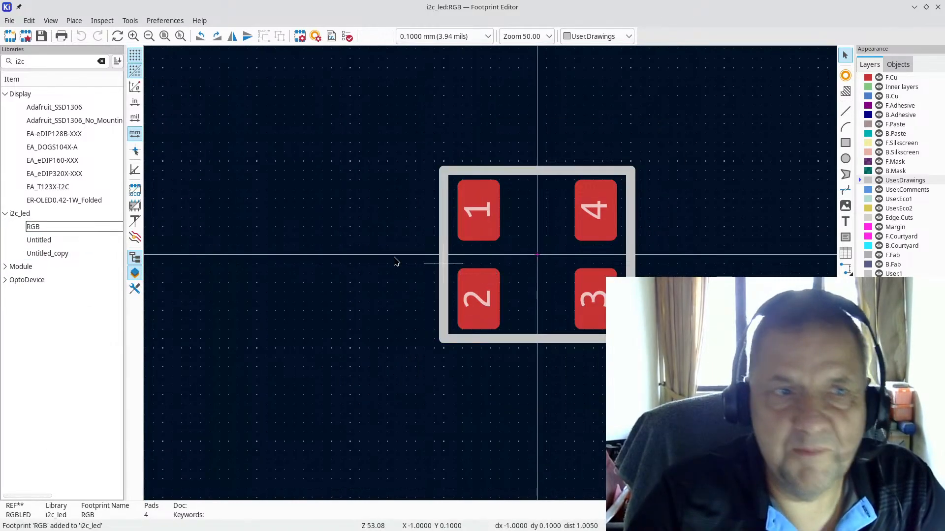
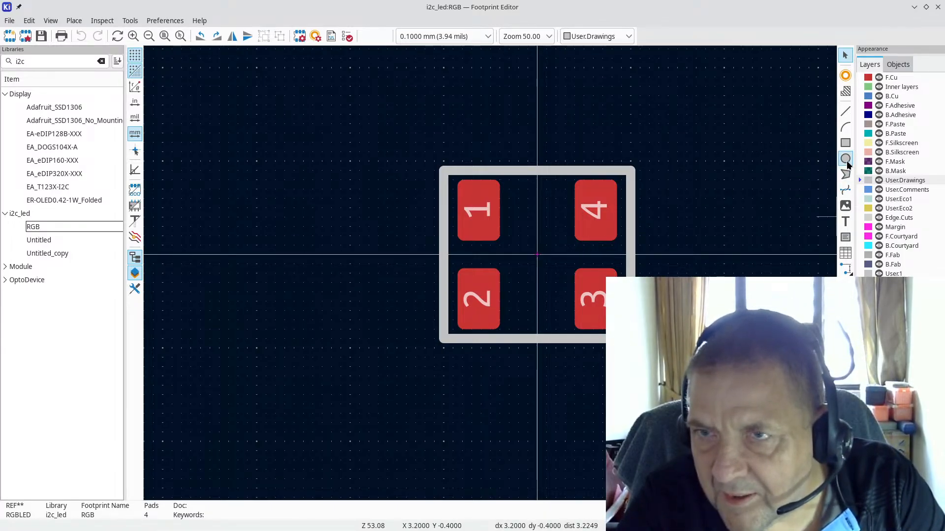
Step: Try the circle tool, then draw and delete a short test line on User.Drawings
click(847, 158)
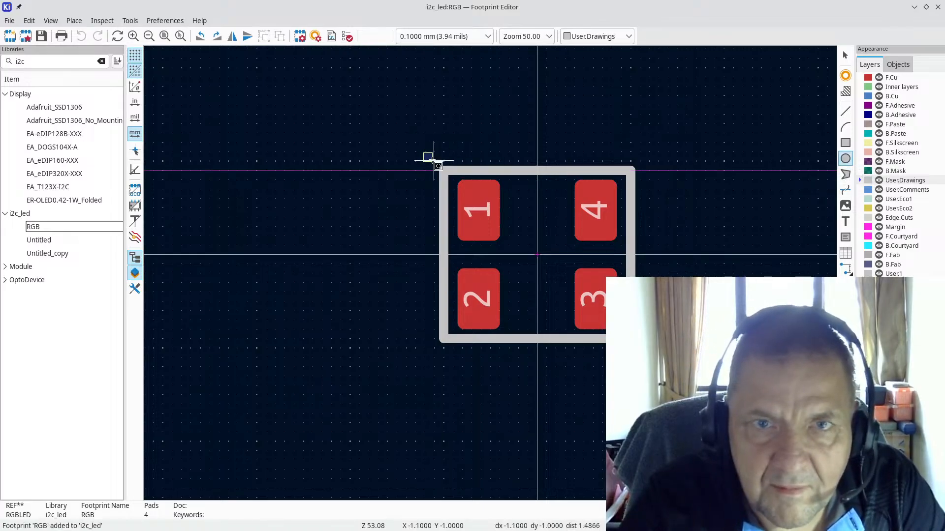
key(Escape)
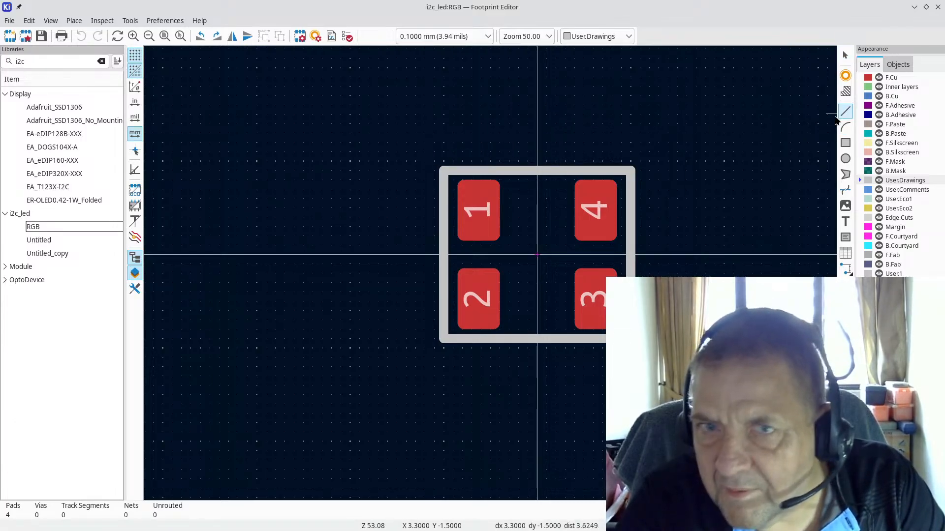
click(845, 111)
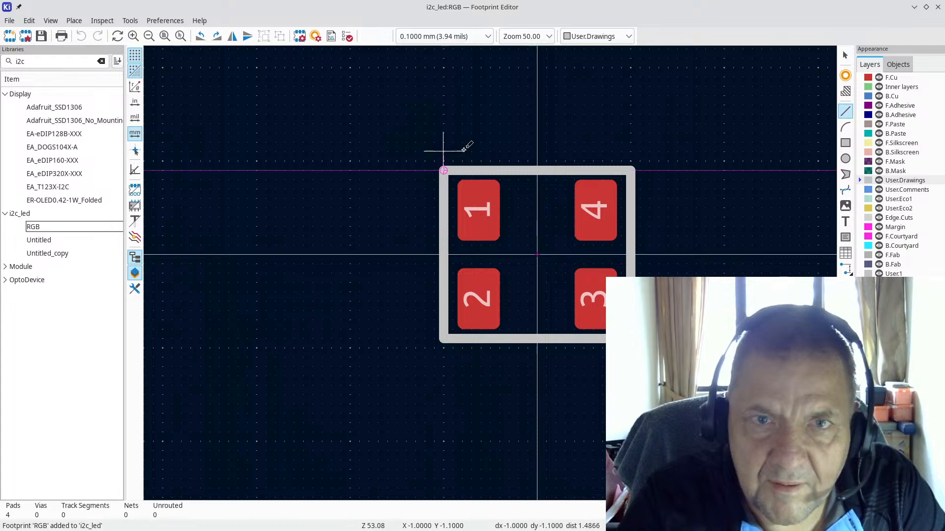
click(462, 151)
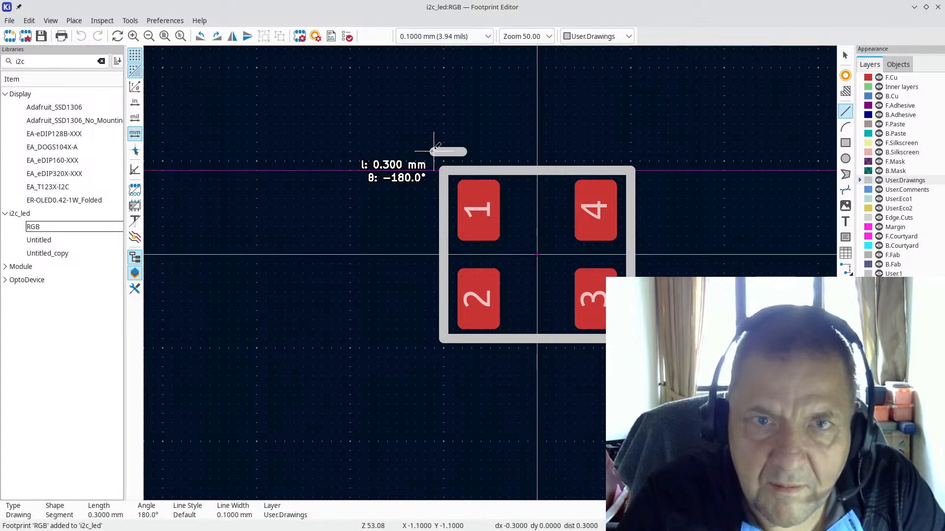
click(424, 151)
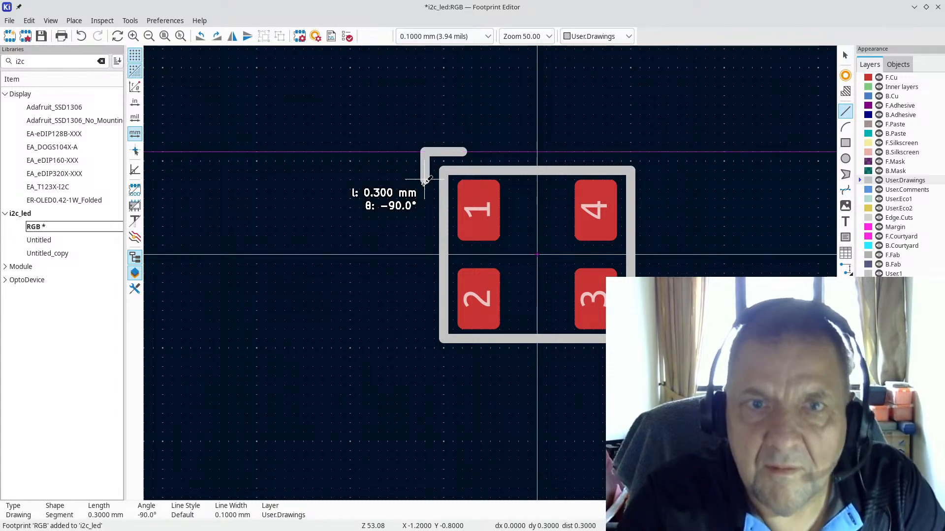
double_click(424, 181)
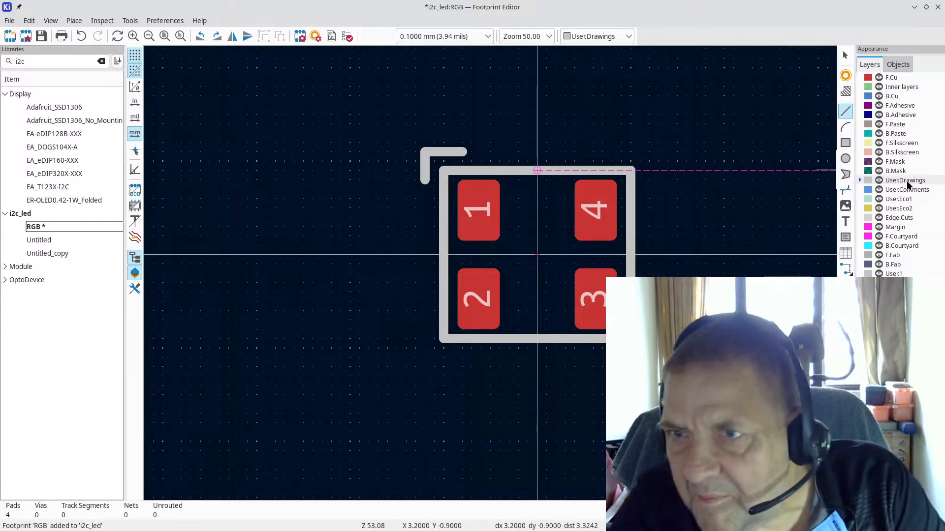
key(Escape)
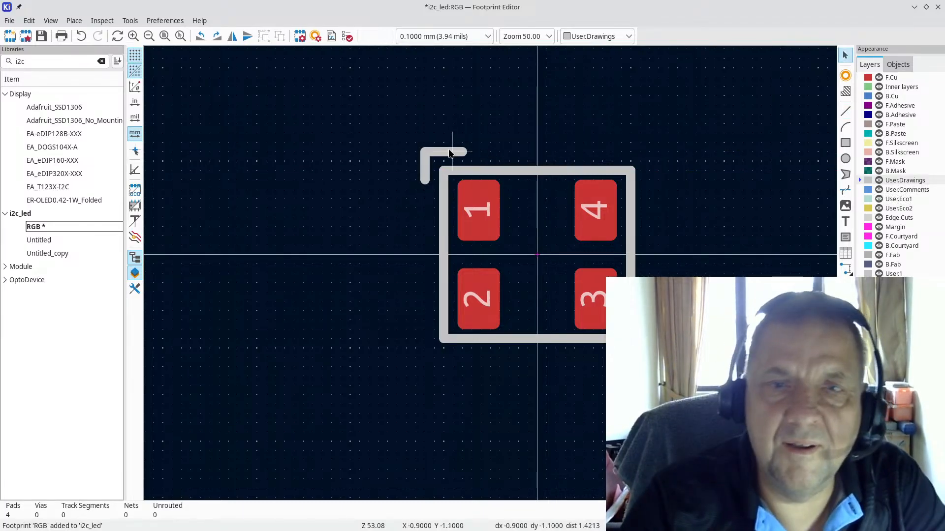
click(449, 152)
key(Delete)
click(425, 171)
key(Delete)
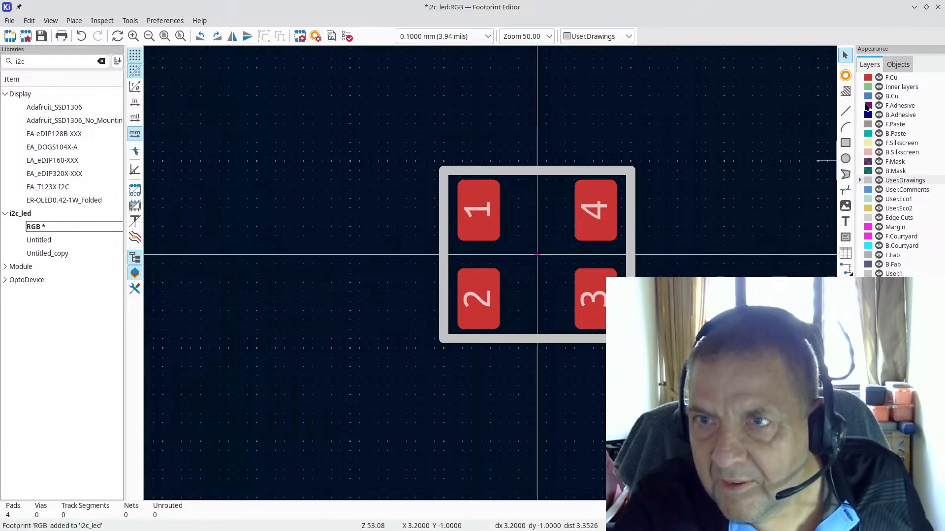
Step: Draw an L-shaped F.Silkscreen pin-1 marker around the outline's top-left corner
click(910, 144)
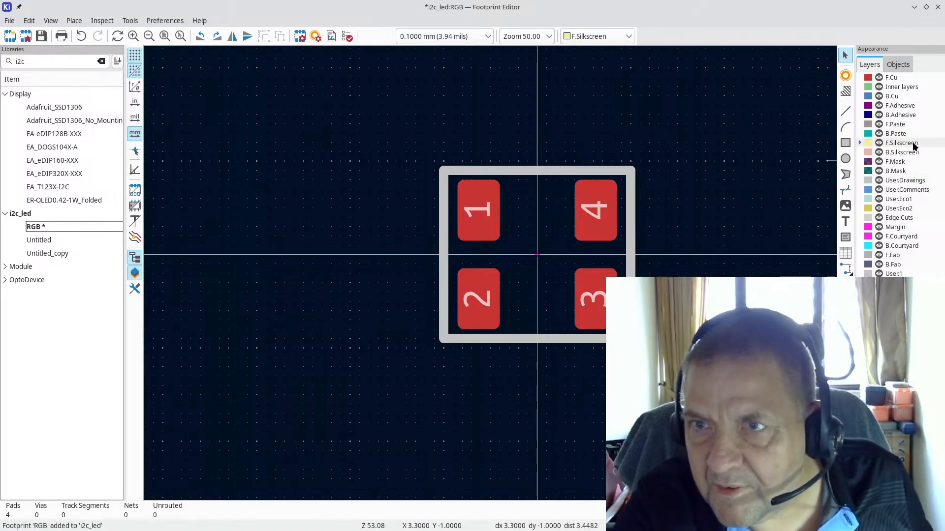
click(846, 112)
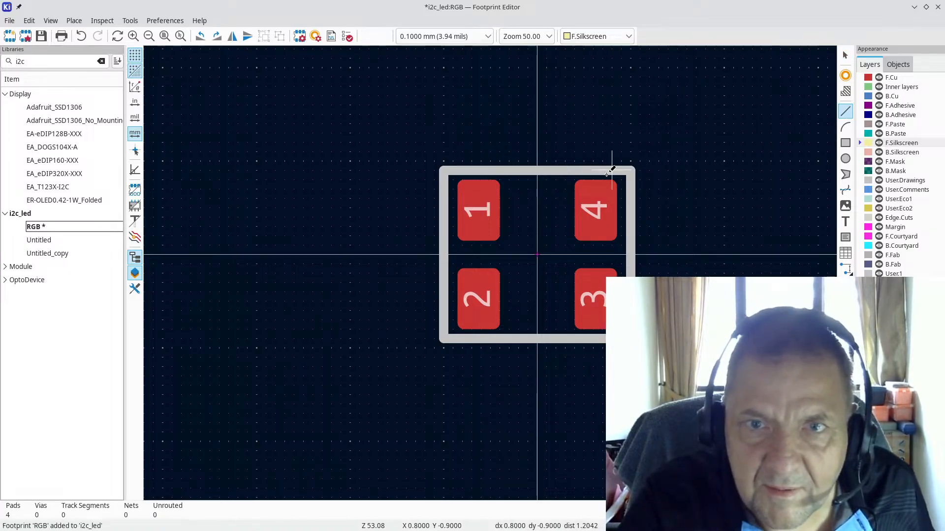
click(490, 170)
click(444, 171)
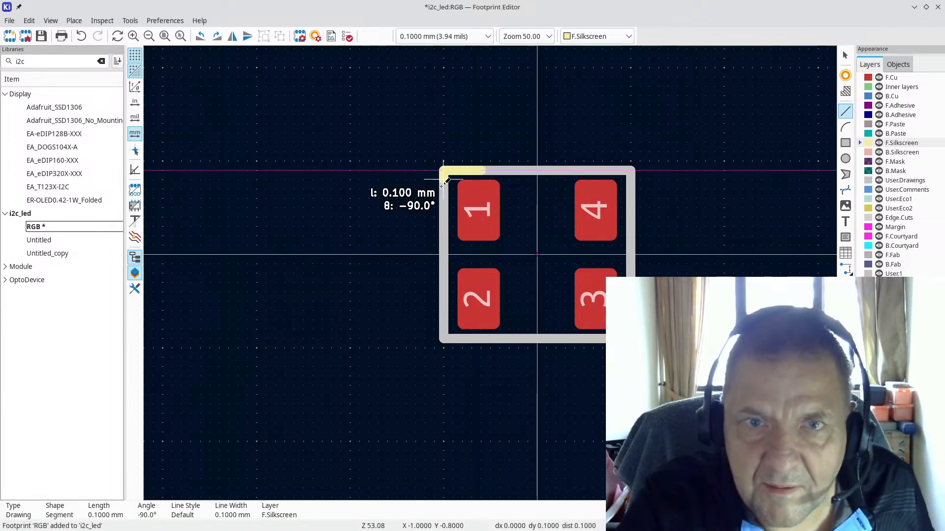
click(444, 209)
key(Escape)
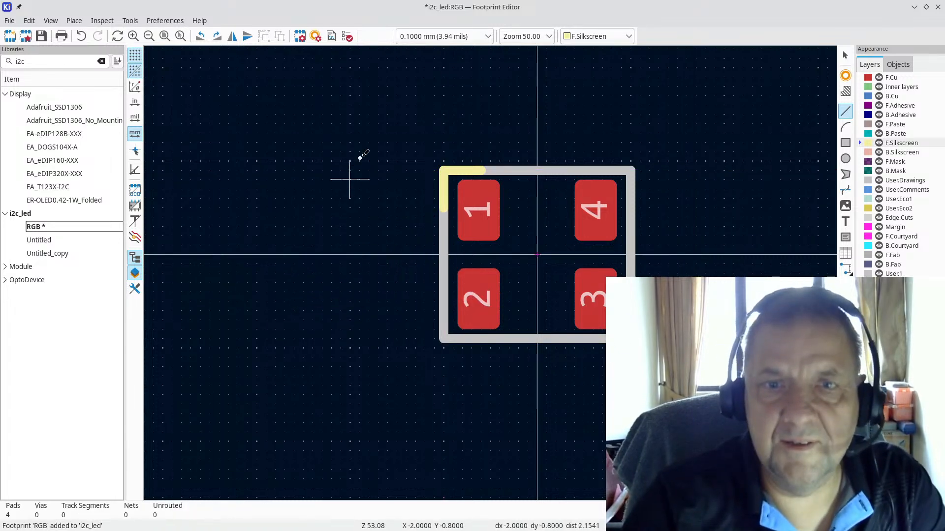
click(49, 21)
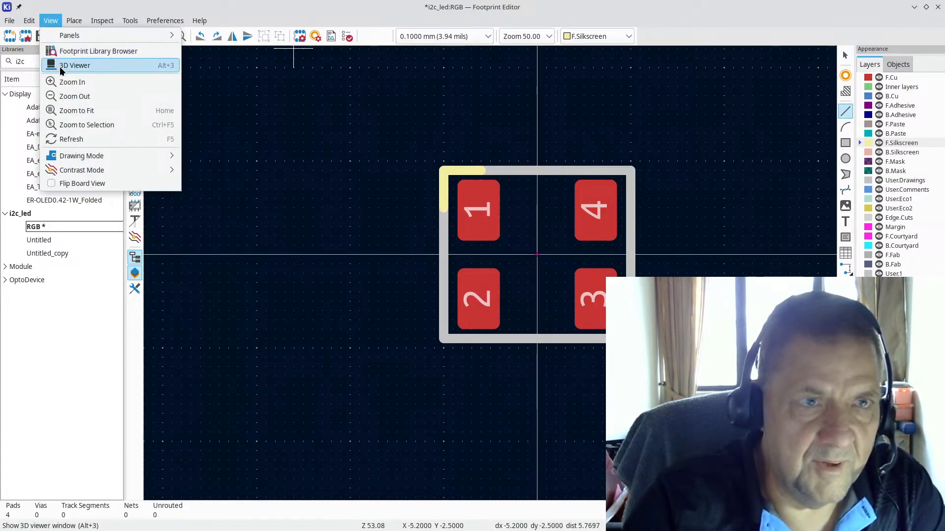
Step: Inspect the RGB footprint in the 3D viewer, save it with Ctrl+S, and close the Footprint Editor
click(69, 65)
drag(442, 335, 369, 448)
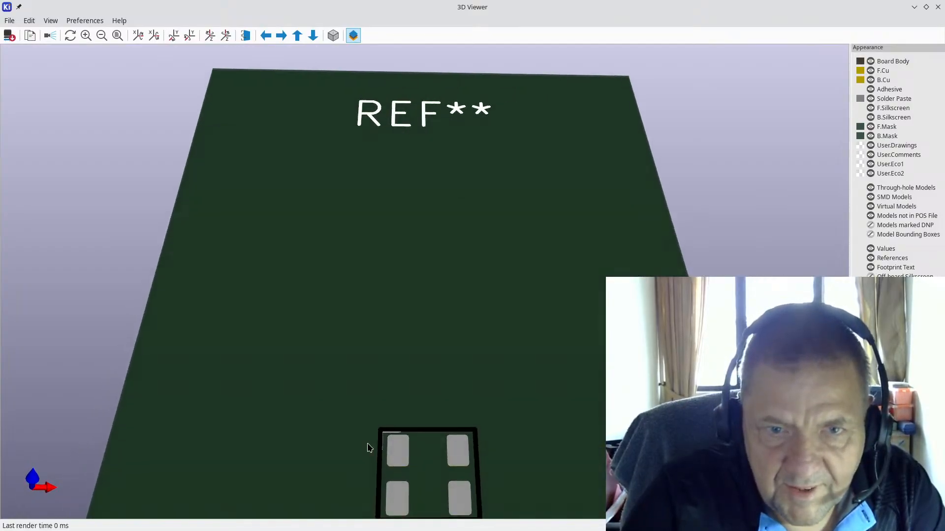
click(937, 8)
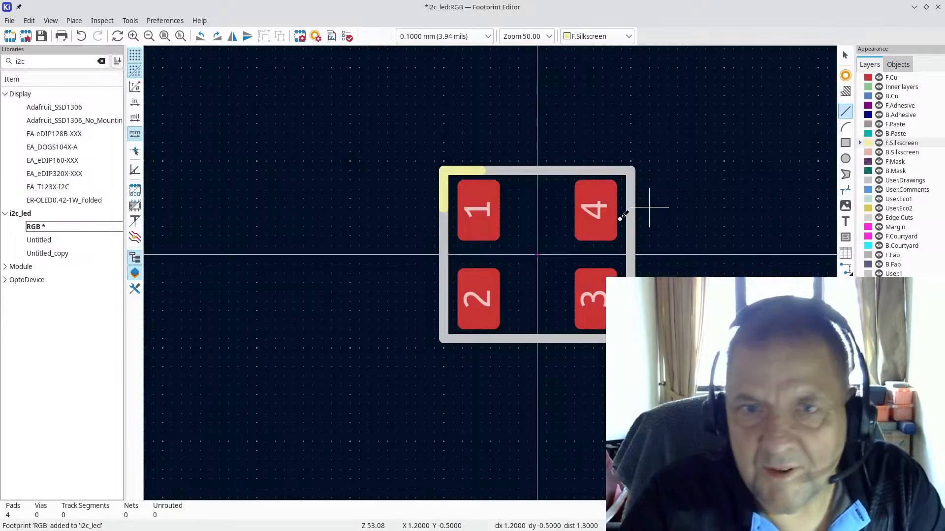
scroll(482, 265, down, 2)
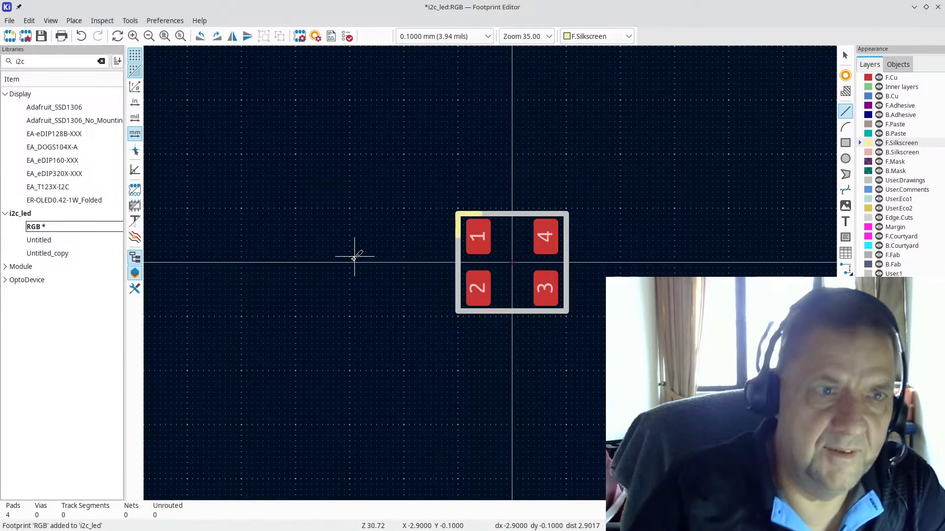
key(ctrl+s)
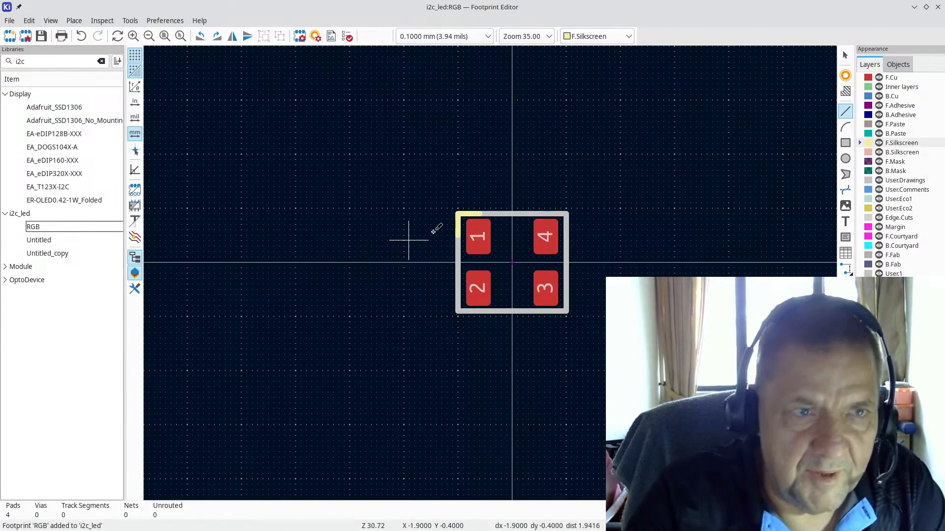
click(938, 11)
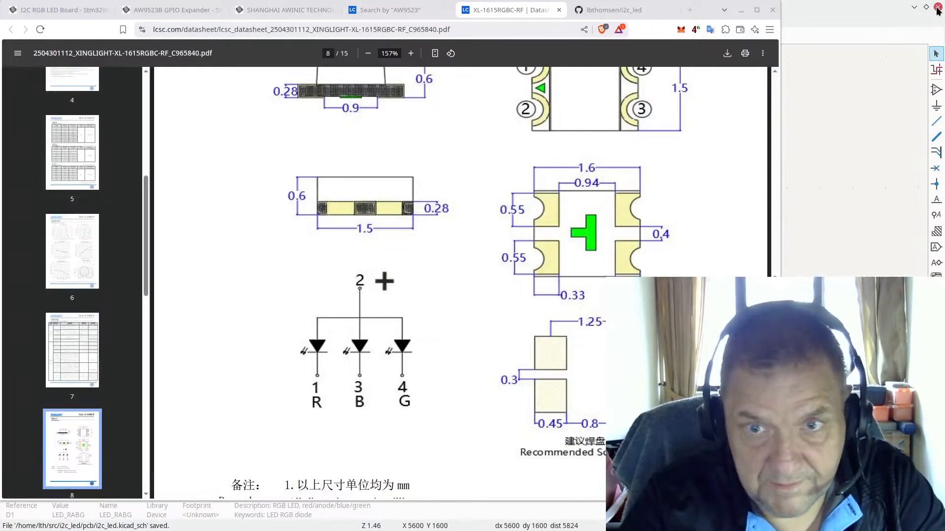
Step: Search 'i2c_' in D1's footprint chooser and assign i2c_led:RGB, confirming Symbol Properties
click(854, 9)
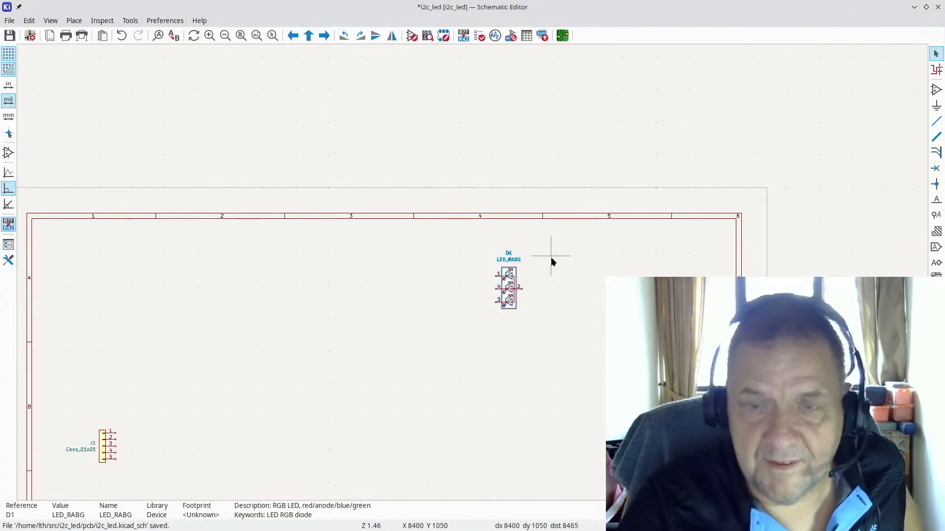
scroll(551, 291, up, 3)
scroll(467, 282, up, 3)
double_click(402, 202)
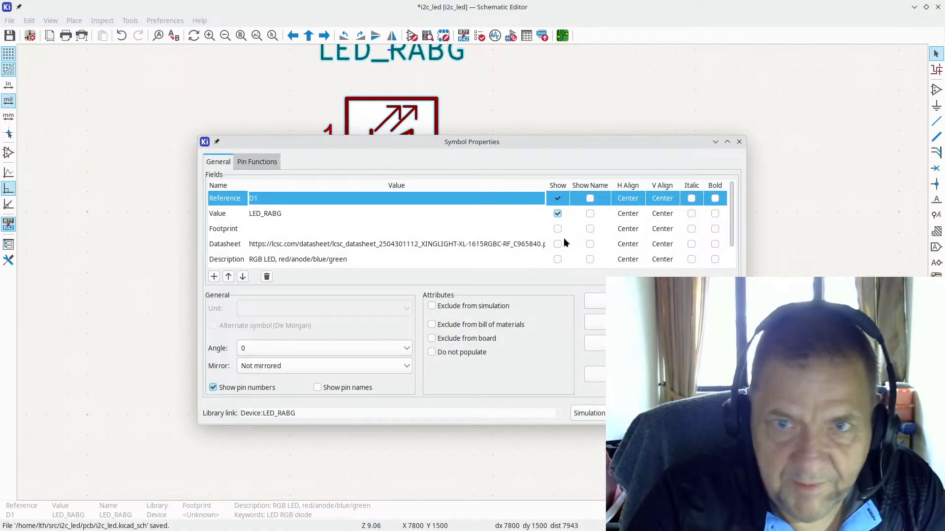
click(531, 226)
click(538, 229)
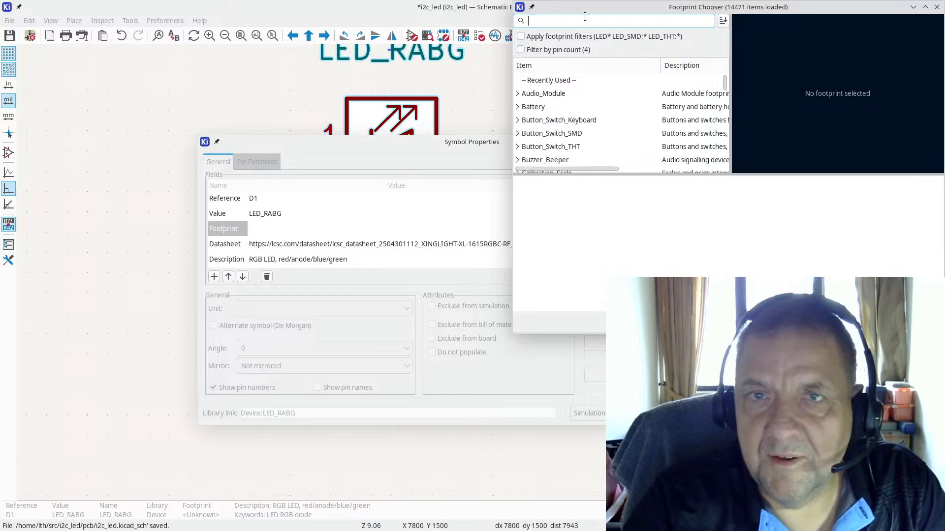
text(rg)
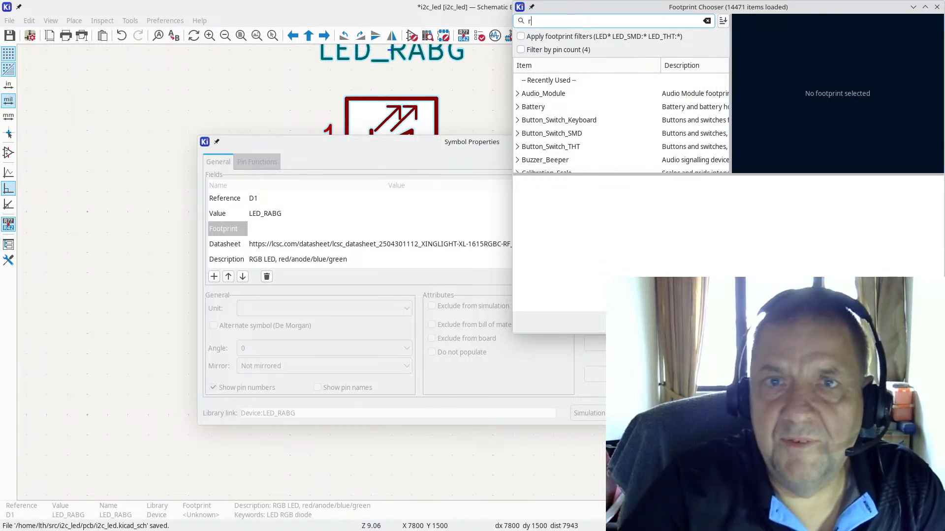
key(BackSpace)
text(i2c_le)
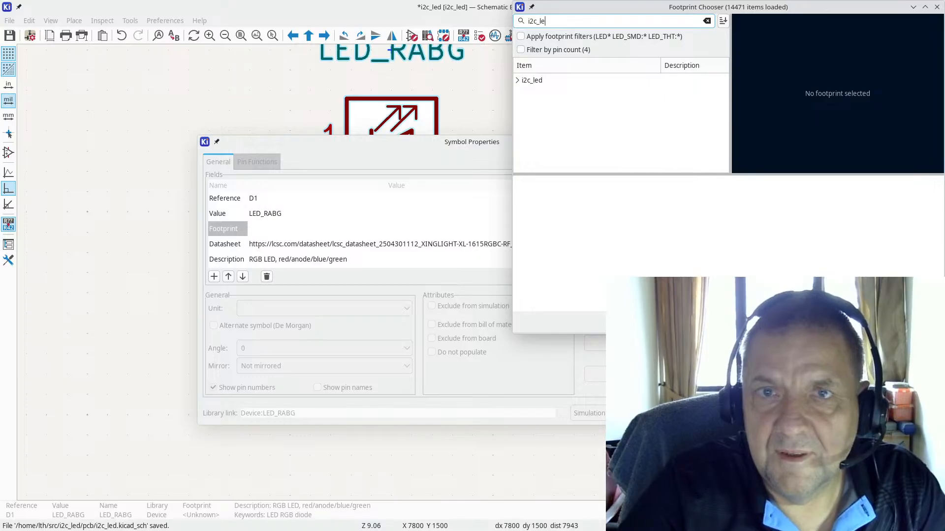
click(518, 80)
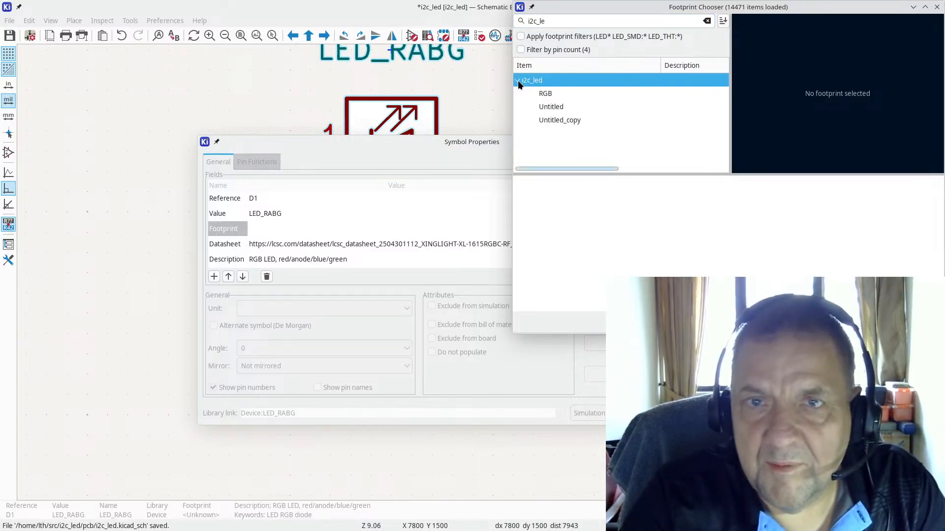
click(570, 94)
double_click(573, 96)
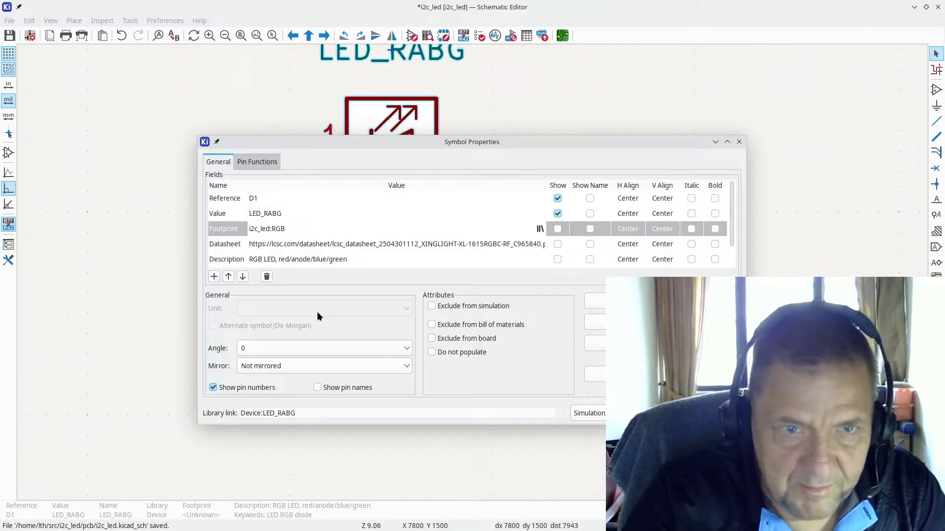
key(Return)
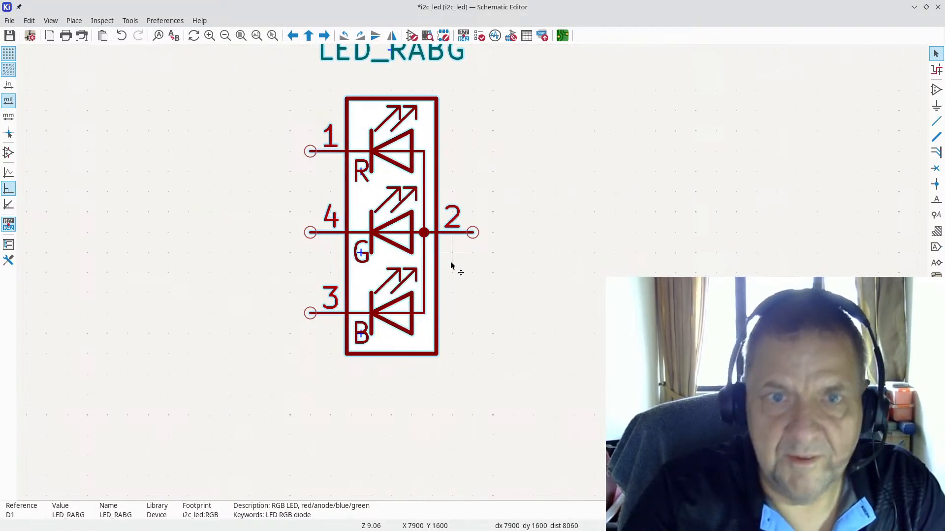
Step: Duplicate the D1 LED with Ctrl+D, placing D2 and D3 below it
scroll(464, 266, down, 3)
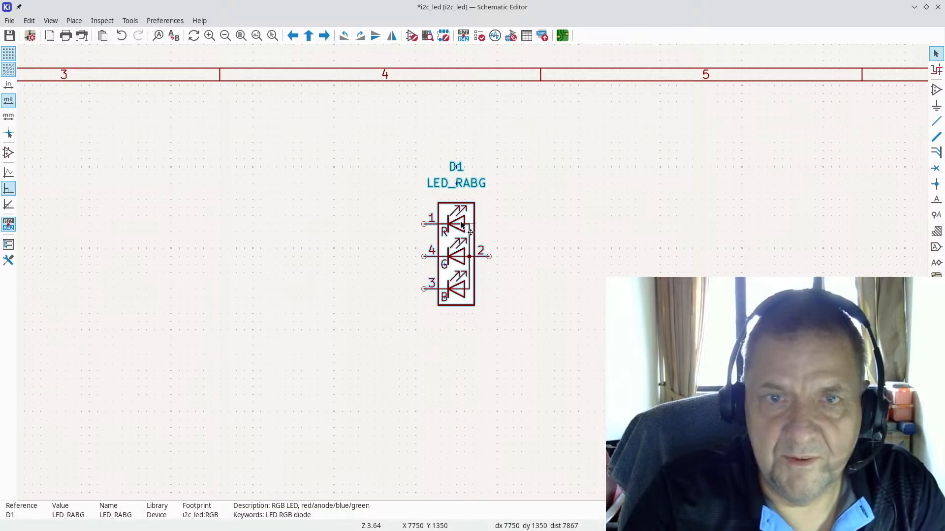
key(Escape)
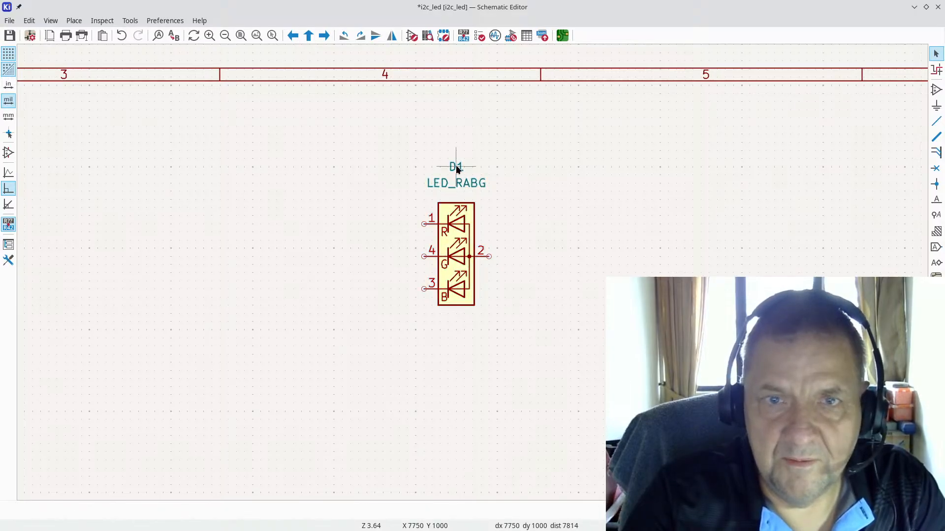
click(457, 167)
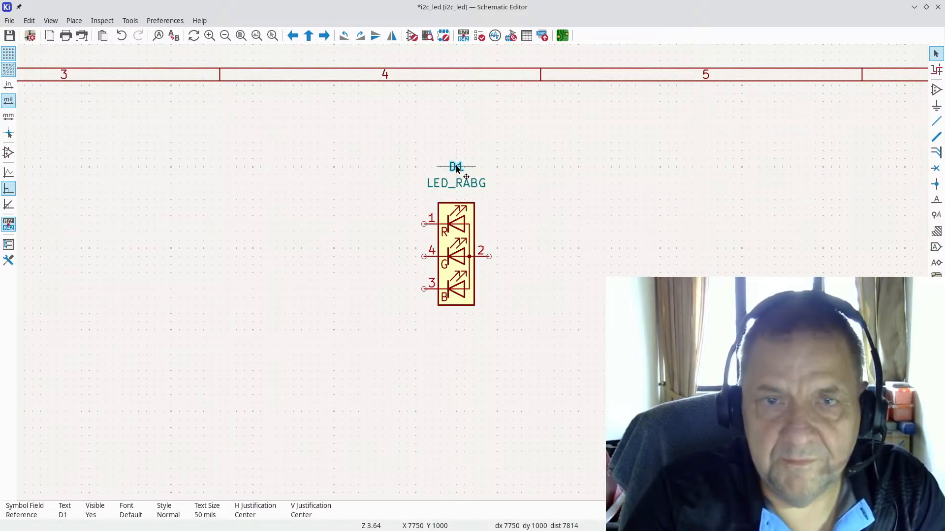
key(Escape)
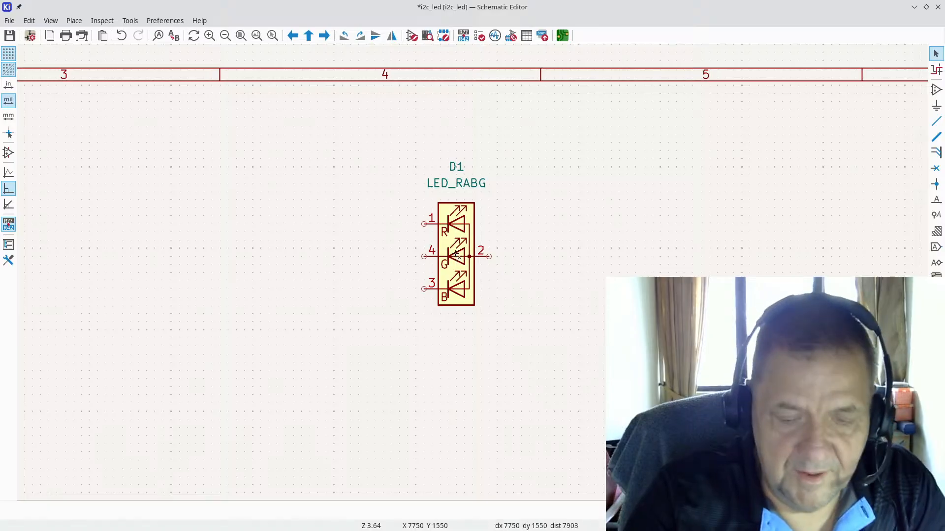
key(ctrl+d)
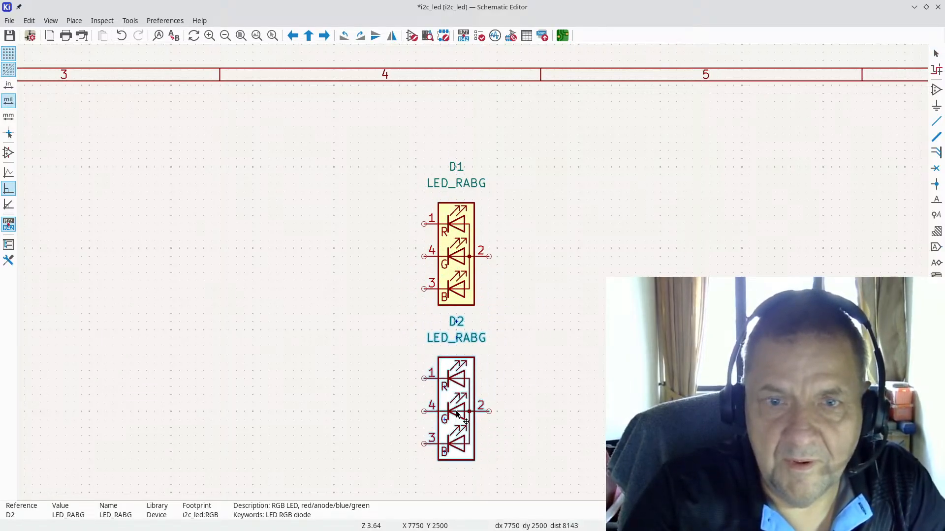
click(456, 412)
scroll(472, 412, down, 4)
key(ctrl+d)
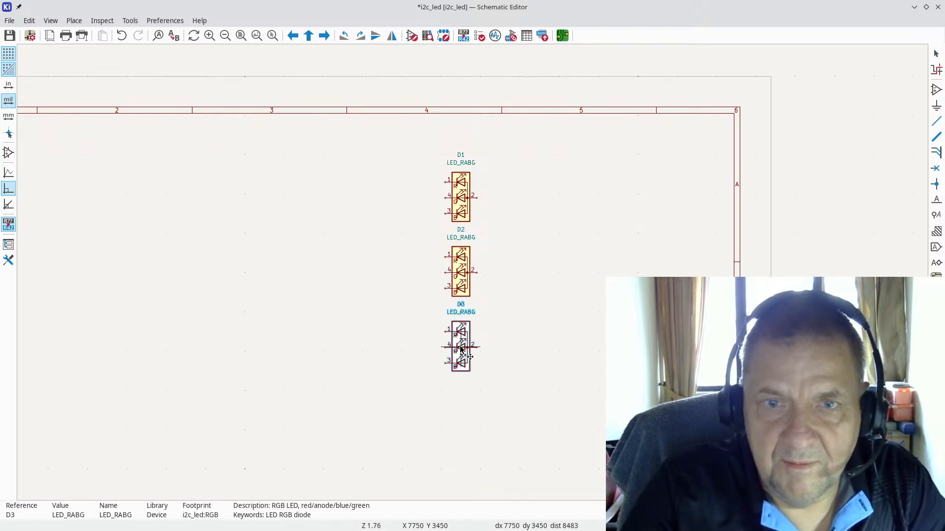
click(462, 348)
Step: Add D4 and D5 beneath D3 to complete the vertical LED column
key(ctrl+d)
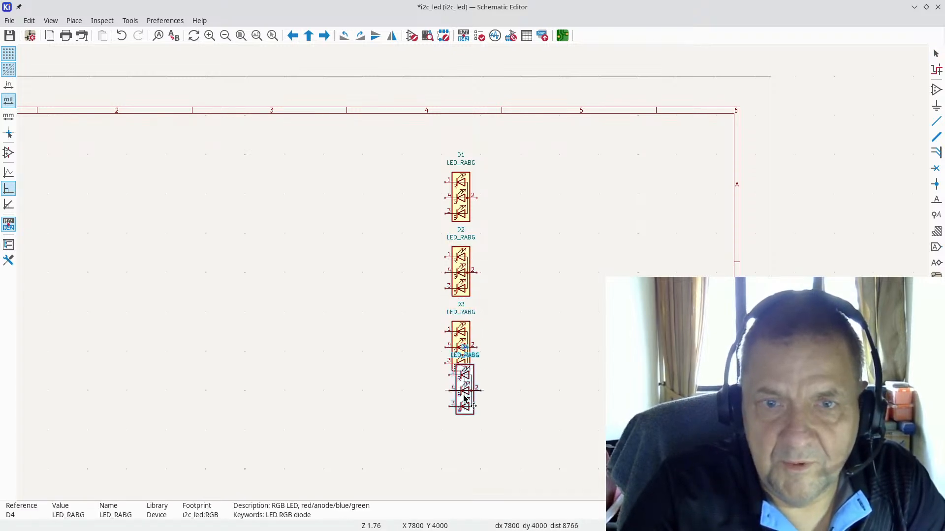
click(461, 424)
key(ctrl+d)
scroll(467, 480, down, 1)
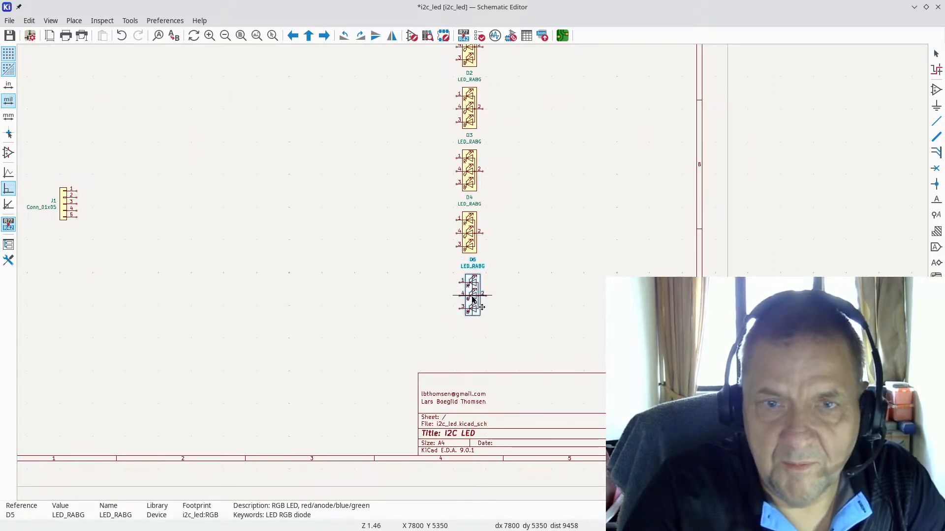
click(469, 298)
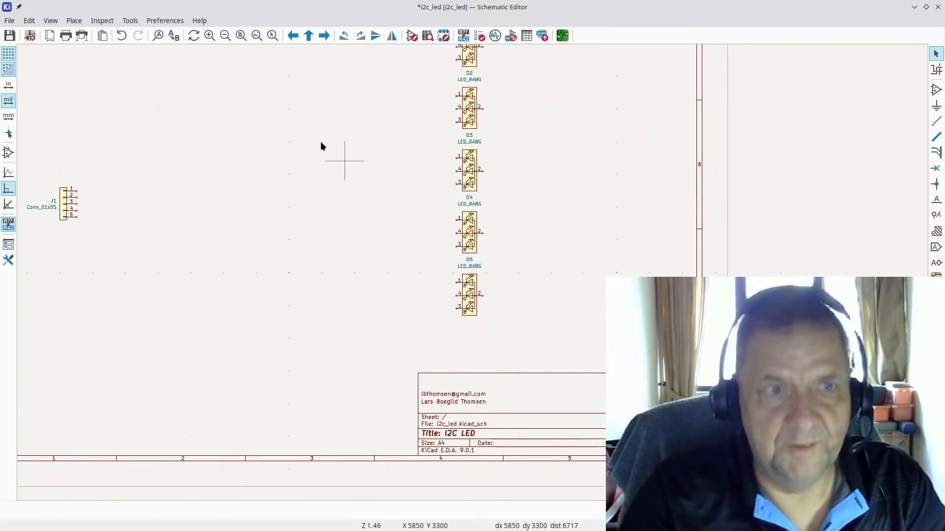
scroll(447, 259, down, 4)
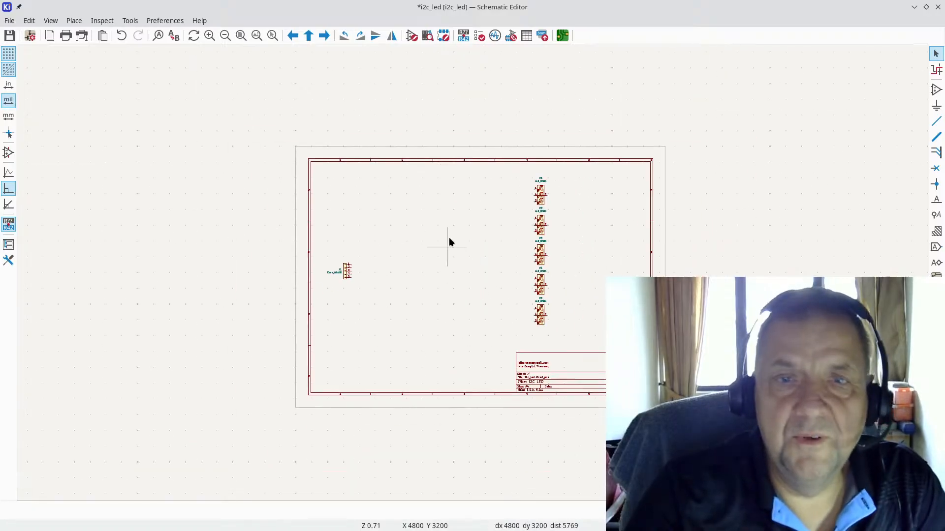
click(129, 21)
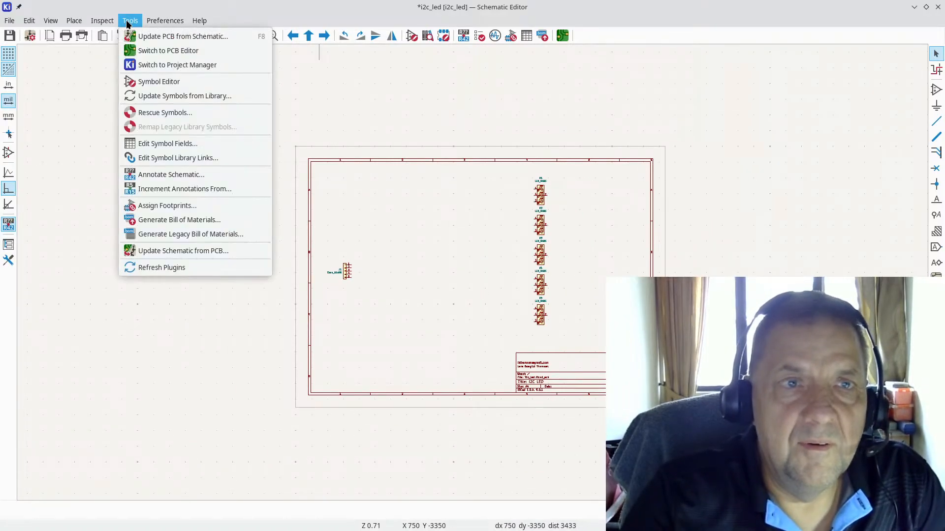
Step: Update the PCB from the schematic and place the D1–D5 RGB footprints on the board
click(165, 38)
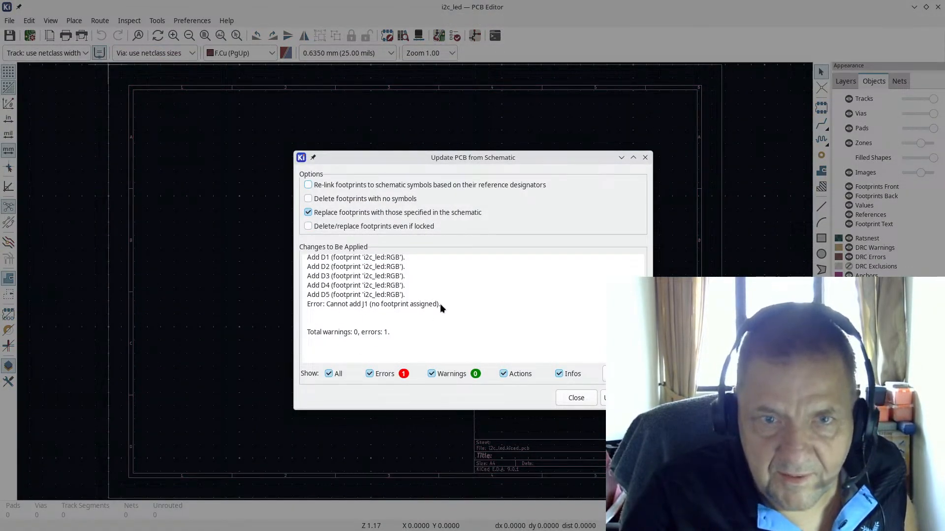
click(605, 397)
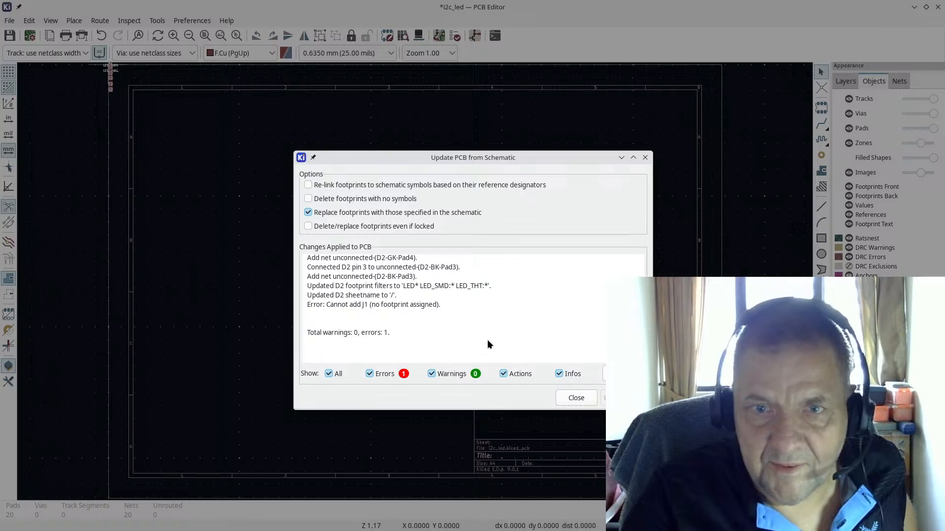
click(577, 398)
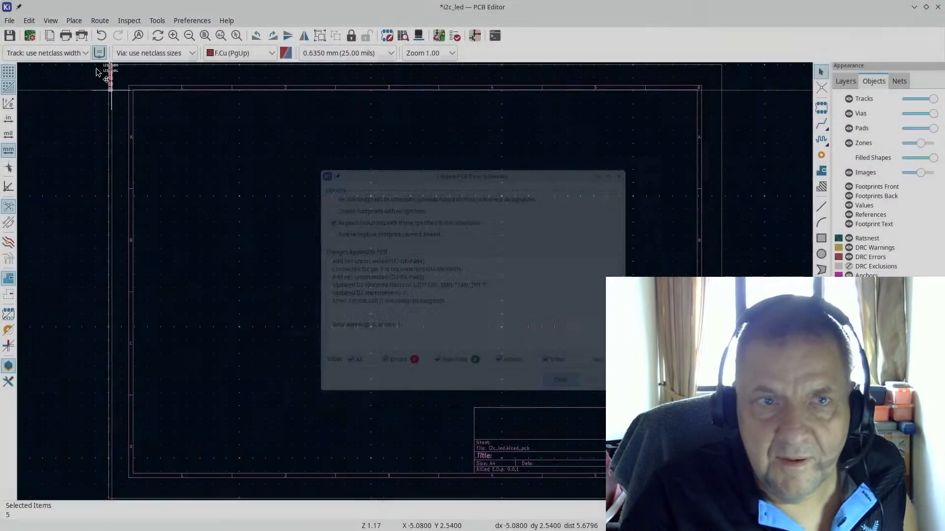
scroll(478, 286, up, 4)
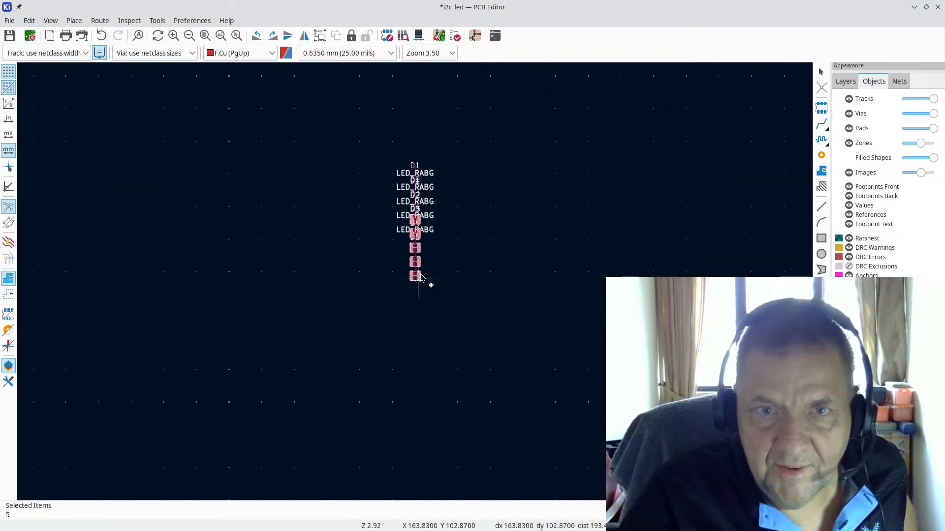
click(434, 274)
scroll(494, 253, up, 4)
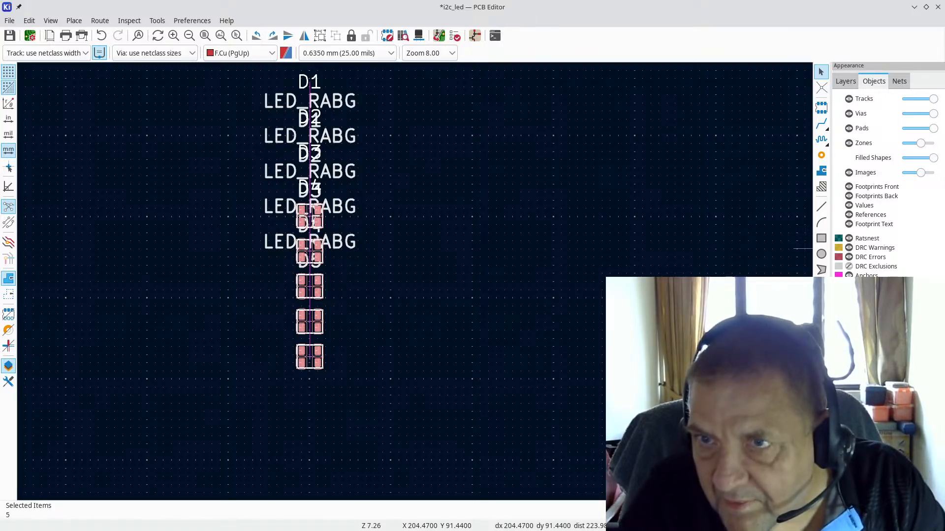
Step: Hide the F.Fab layer so the LED_RABG labels disappear
click(845, 82)
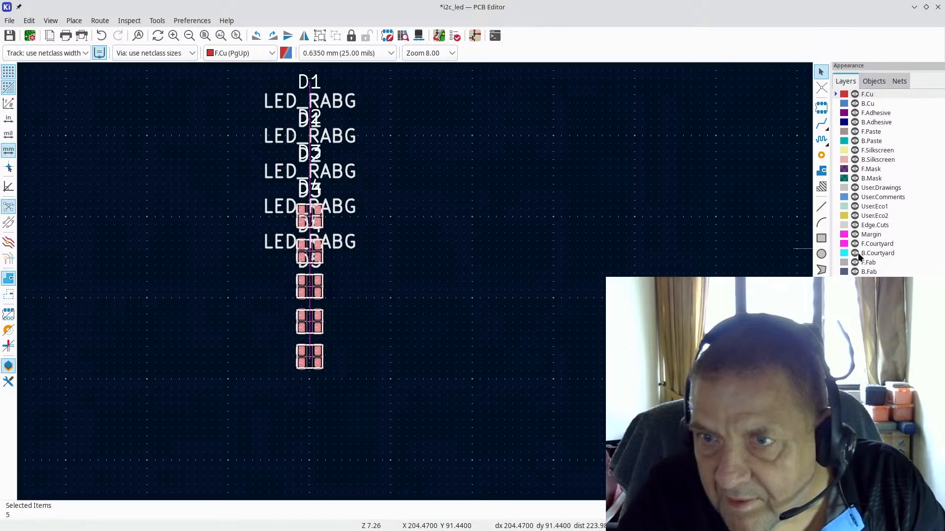
click(855, 263)
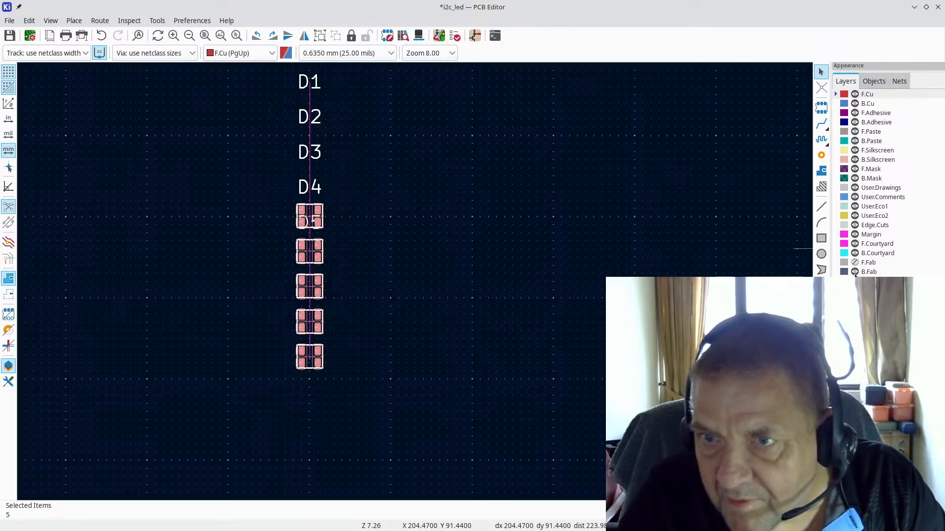
scroll(411, 192, down, 1)
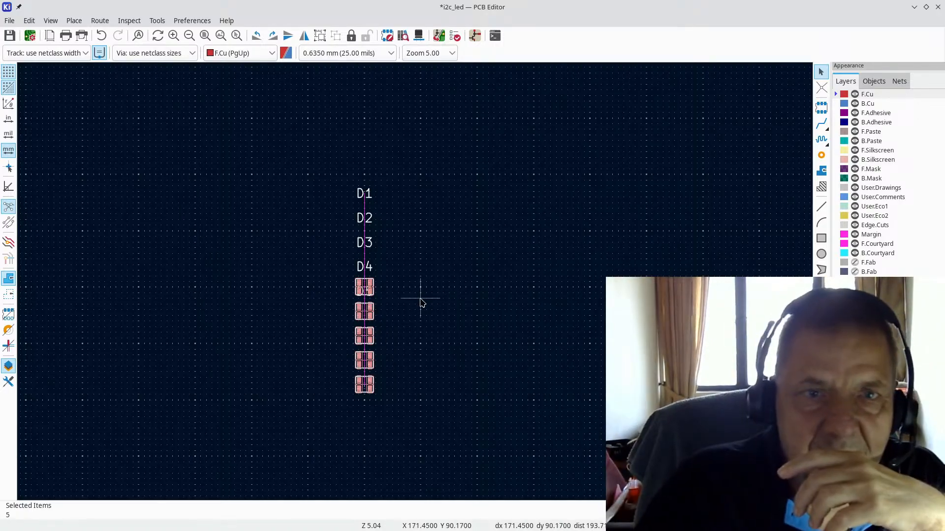
scroll(353, 283, up, 2)
scroll(415, 286, up, 4)
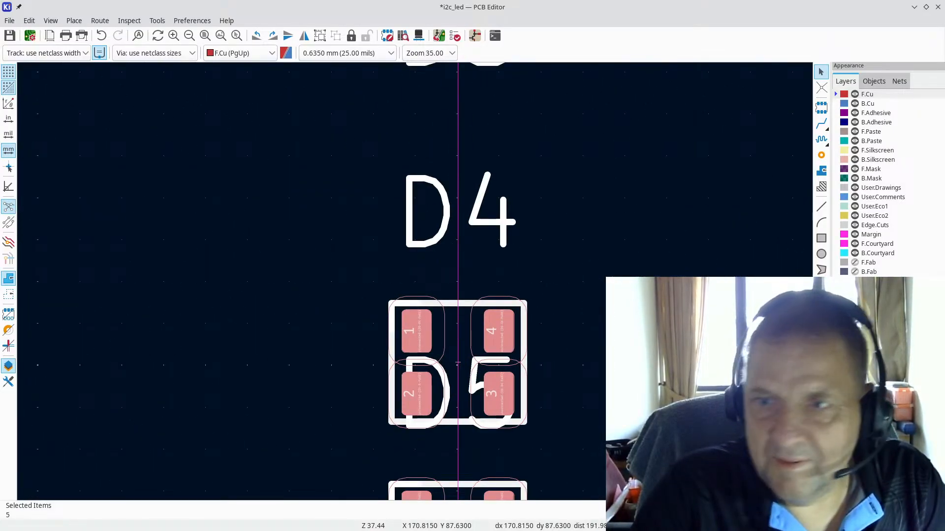
Step: Hide the User.Drawings layer, then switch back to the Schematic Editor
click(855, 188)
scroll(414, 294, down, 1)
scroll(413, 294, down, 4)
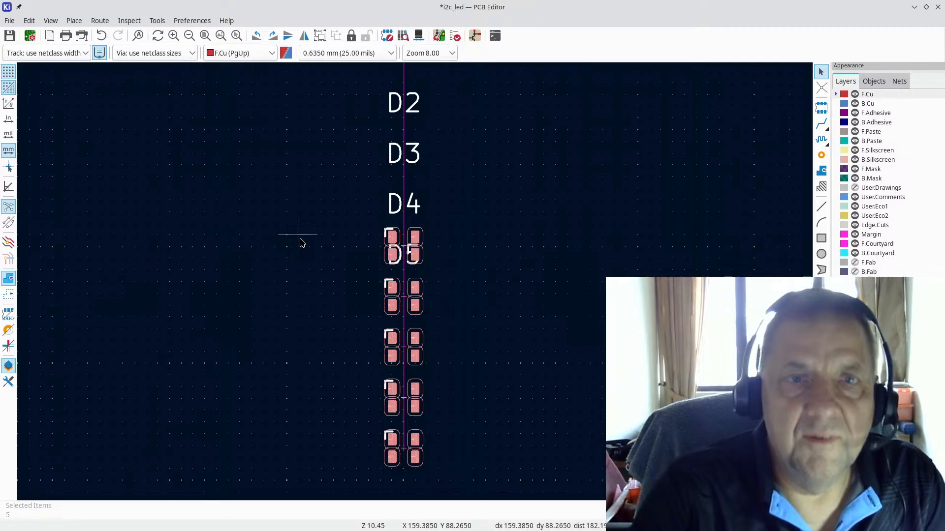
key(alt+Tab)
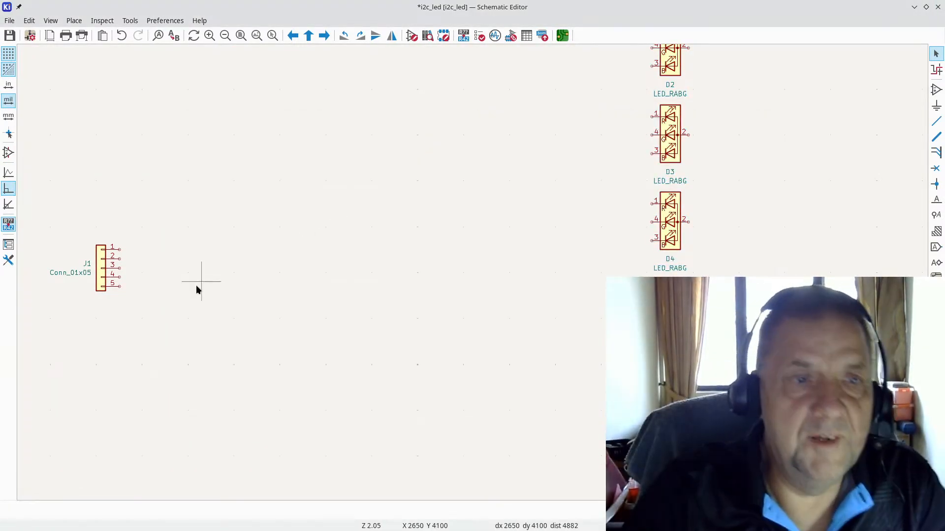
Step: Browse footprints for J1 and expand the Connector_PinHeader_2.54mm library
double_click(103, 273)
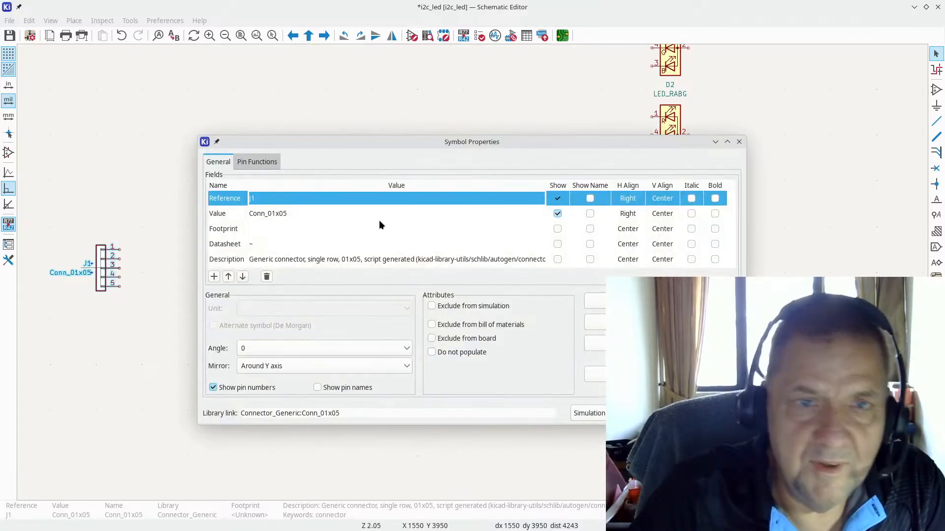
click(542, 230)
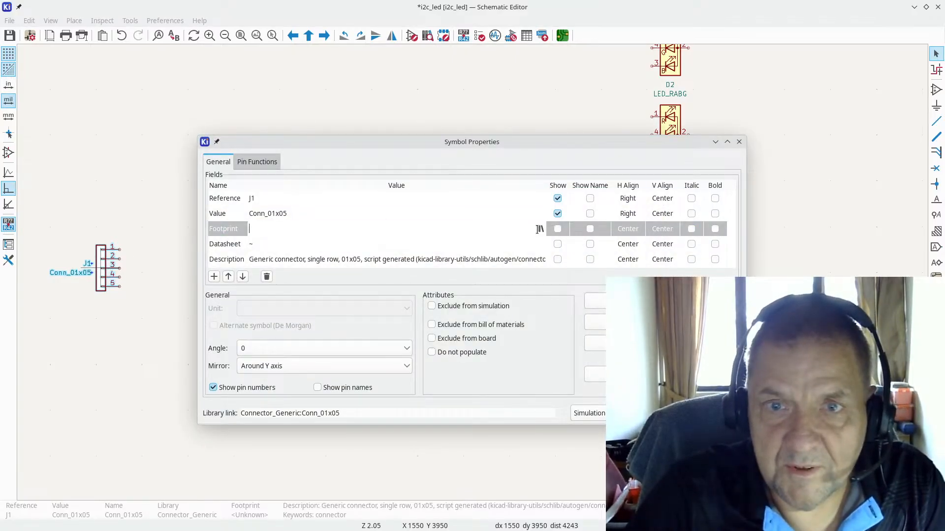
click(540, 229)
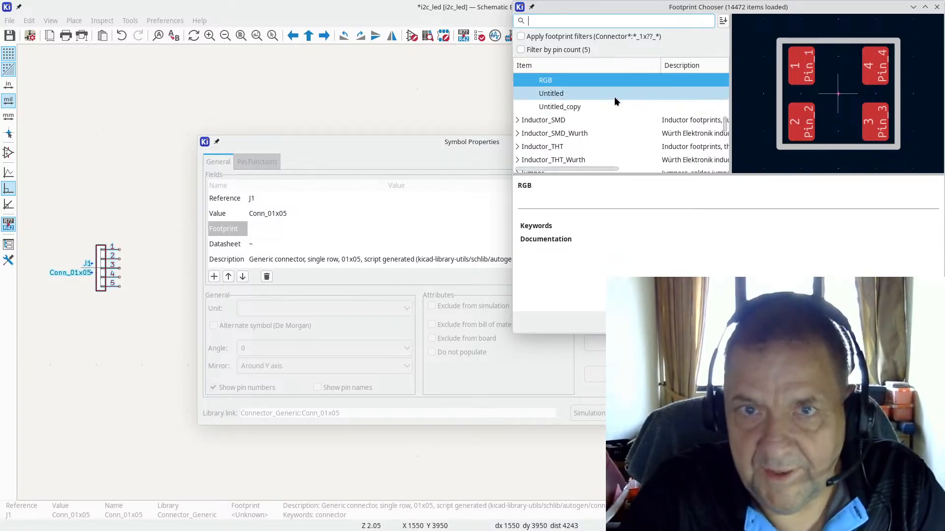
scroll(603, 110, up, 3)
scroll(611, 86, up, 4)
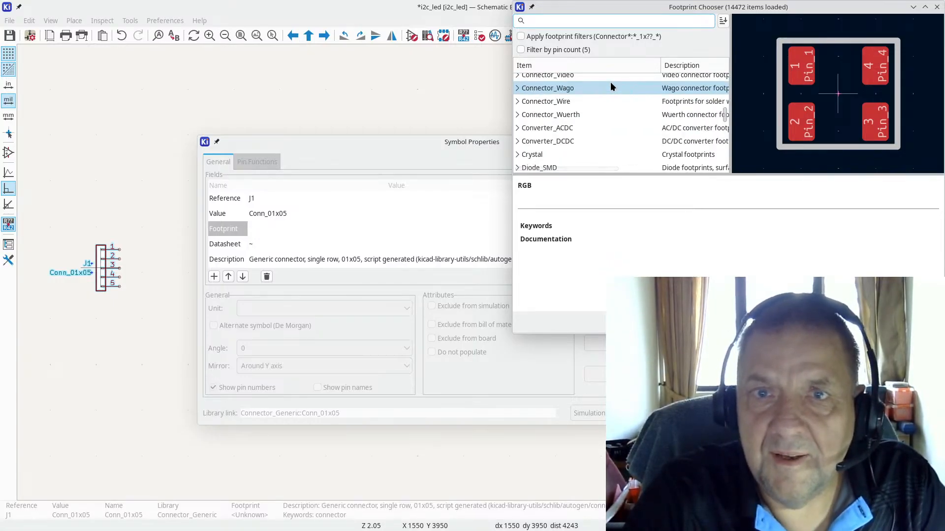
scroll(610, 86, up, 5)
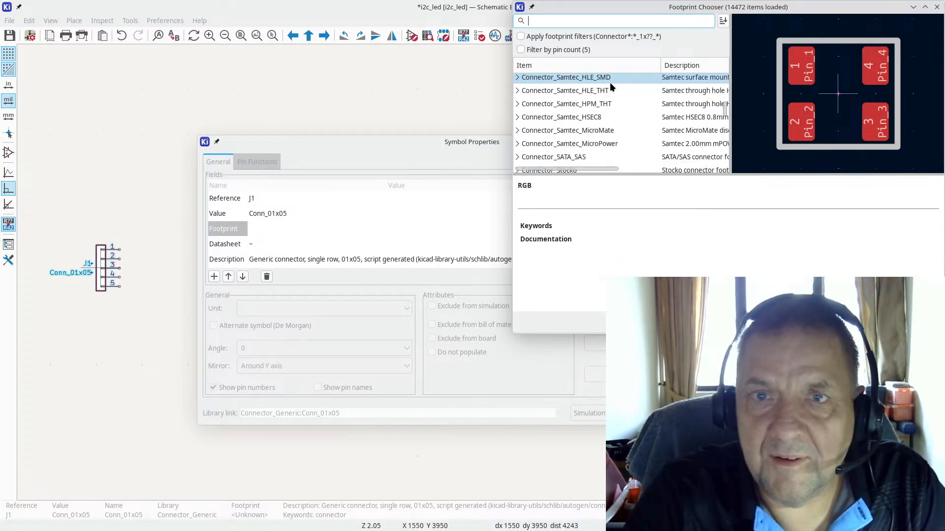
scroll(610, 82, up, 2)
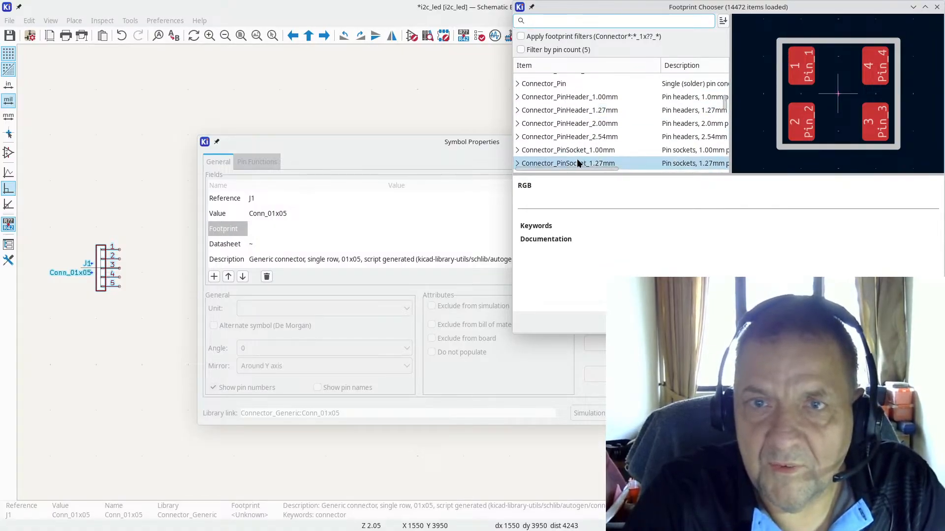
click(519, 141)
click(518, 137)
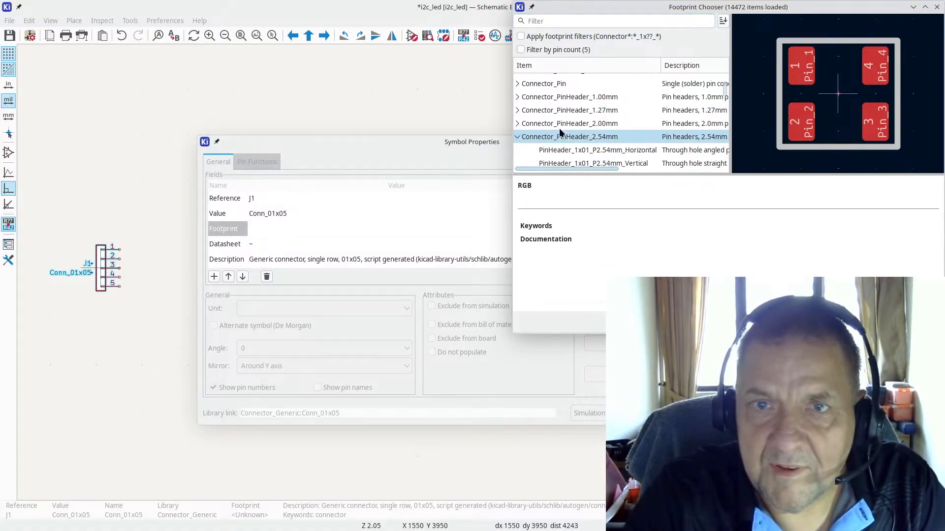
Step: Assign PinHeader_1x05_P2.54mm_Vertical to J1 and confirm Symbol Properties
scroll(610, 117, down, 5)
scroll(610, 123, down, 3)
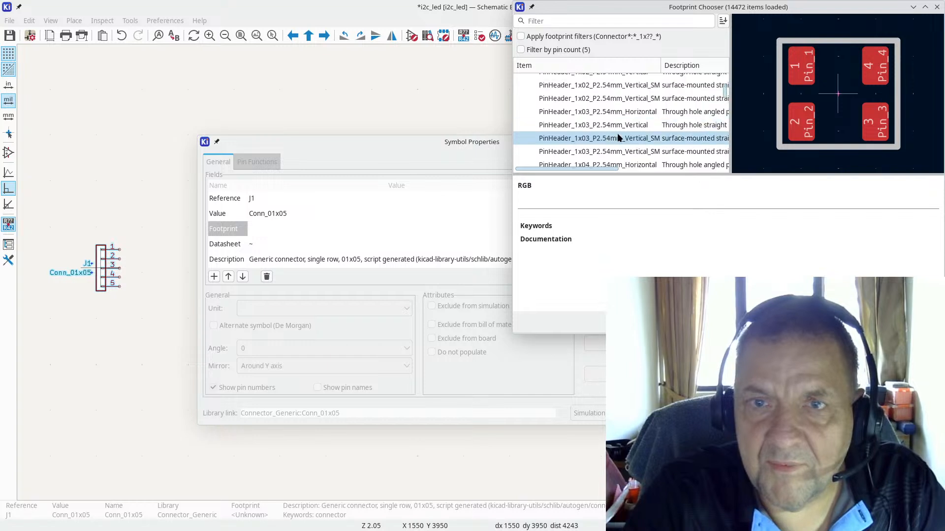
scroll(613, 137, down, 3)
scroll(611, 138, down, 2)
scroll(612, 138, up, 1)
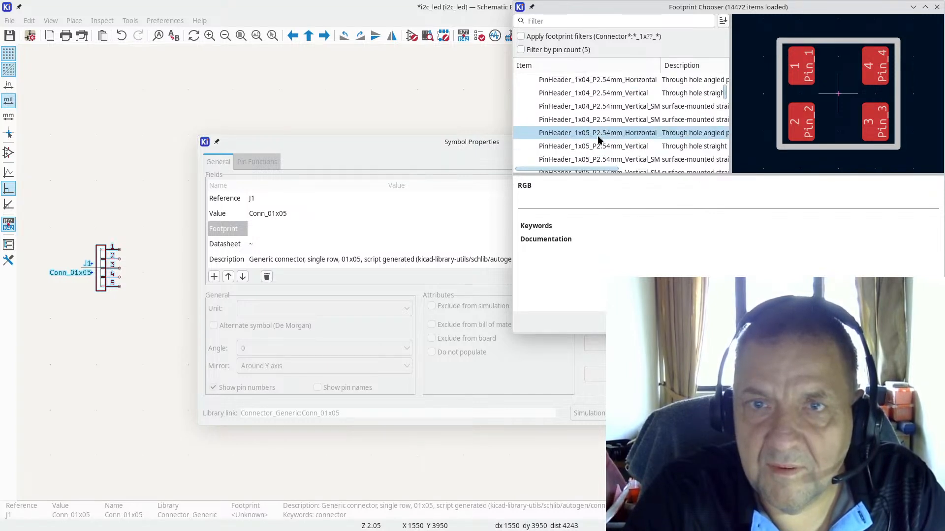
click(606, 137)
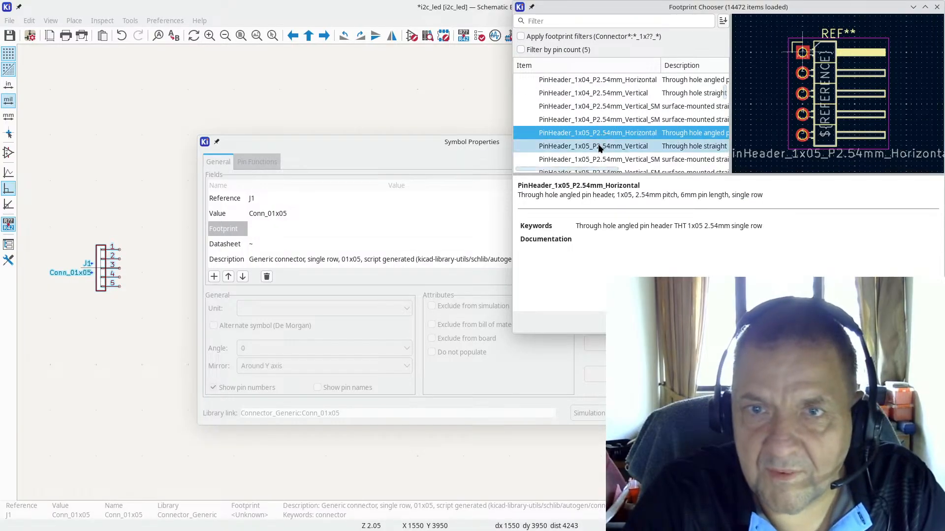
click(596, 149)
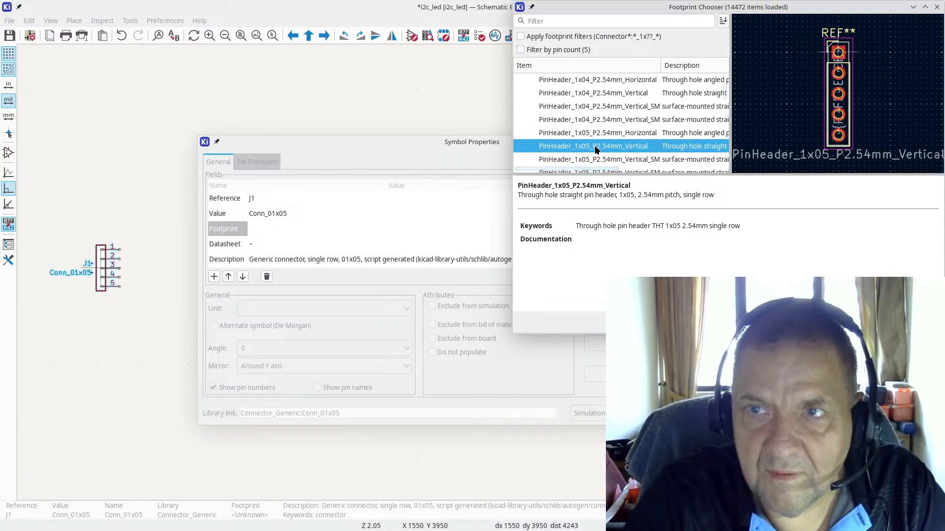
double_click(596, 146)
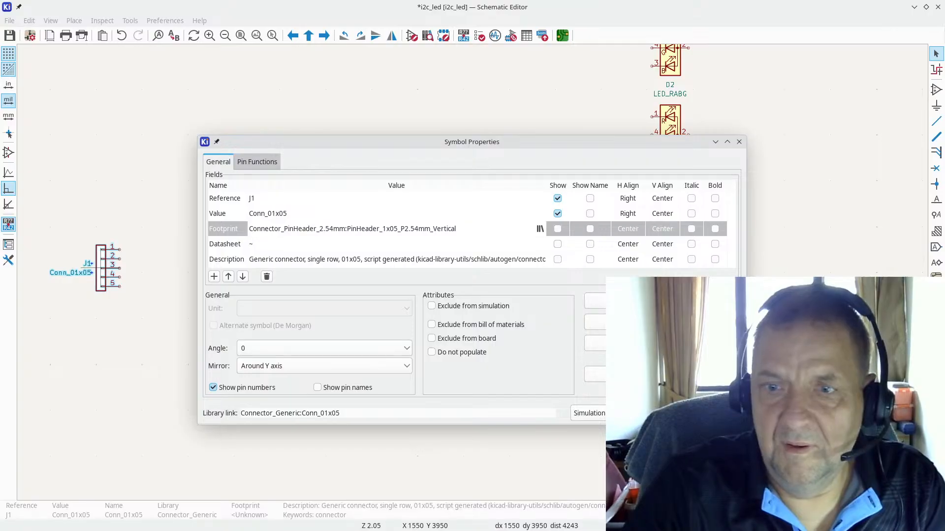
key(Return)
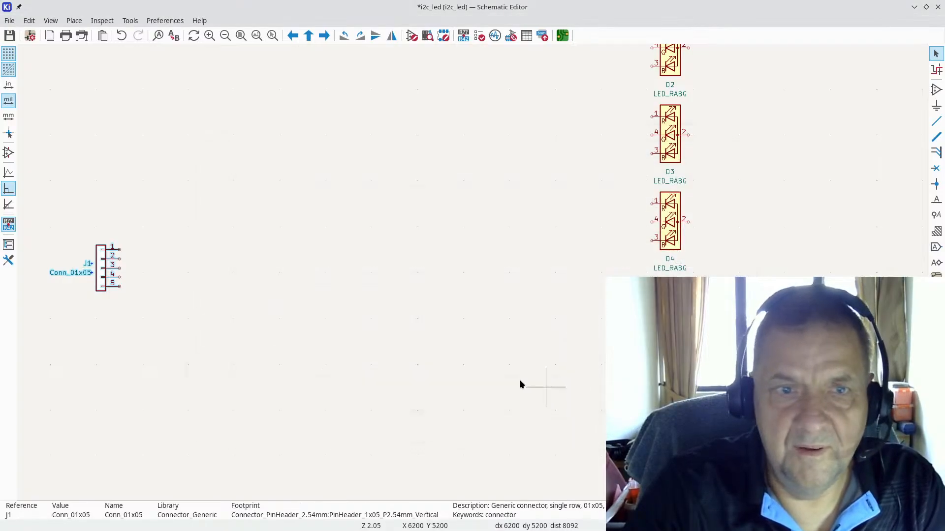
Step: Update the PCB from the schematic and place the J1 1x05 header left of the LEDs
click(129, 20)
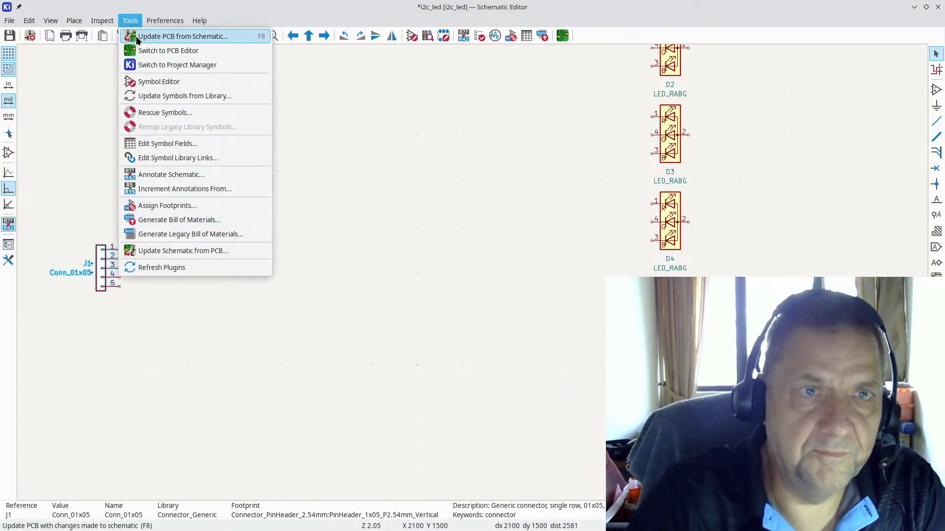
click(138, 38)
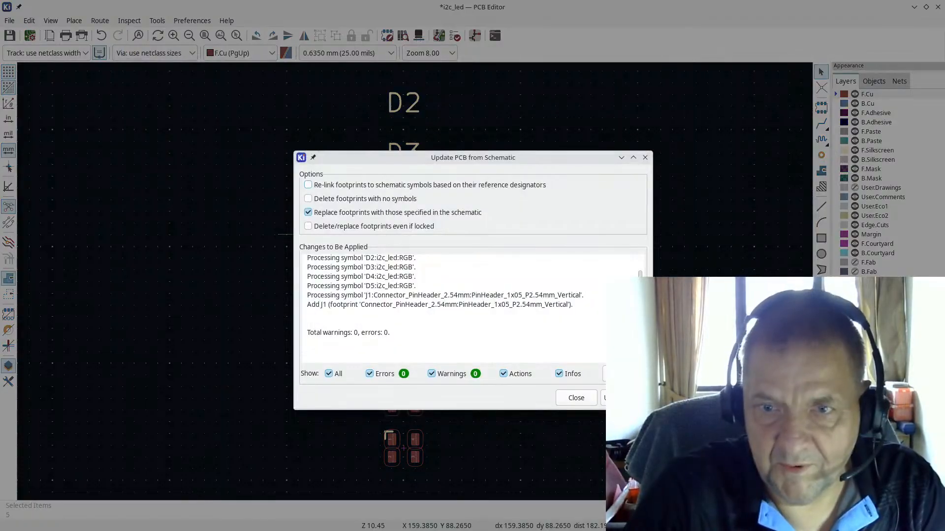
click(624, 398)
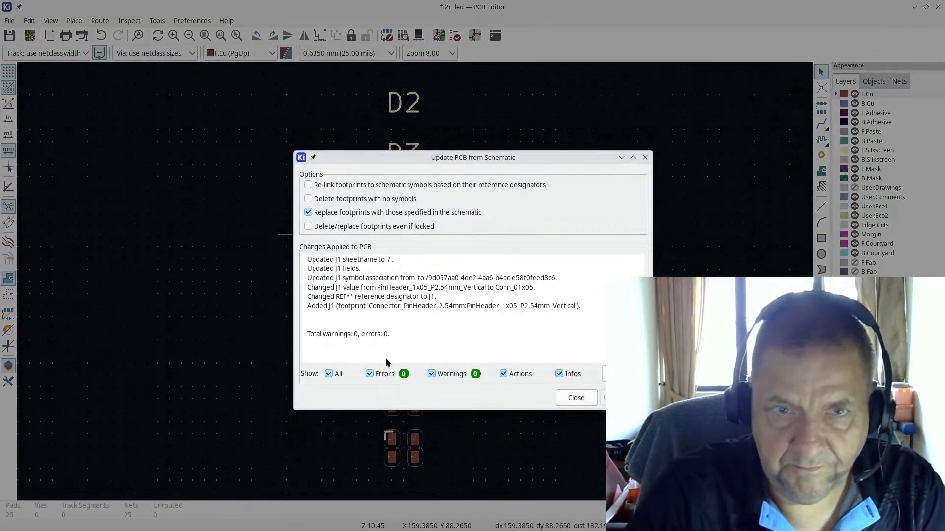
click(574, 397)
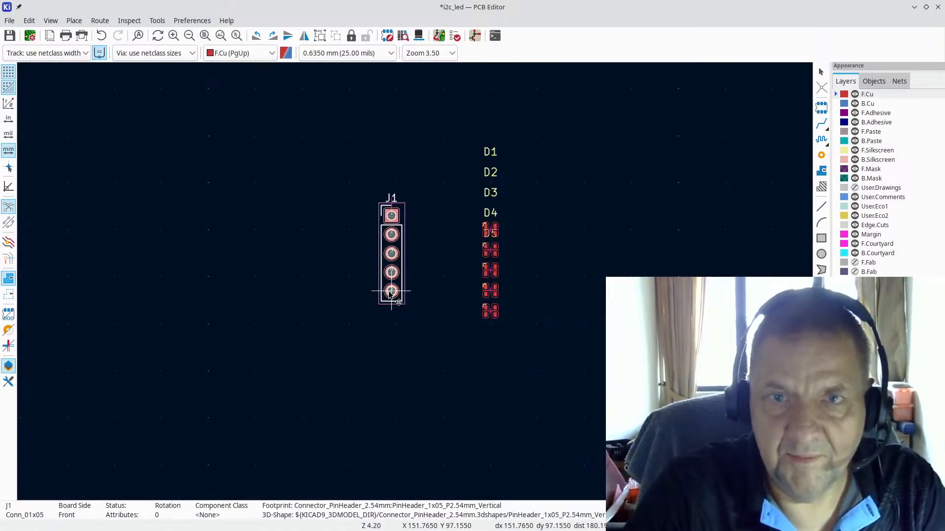
click(384, 314)
click(443, 256)
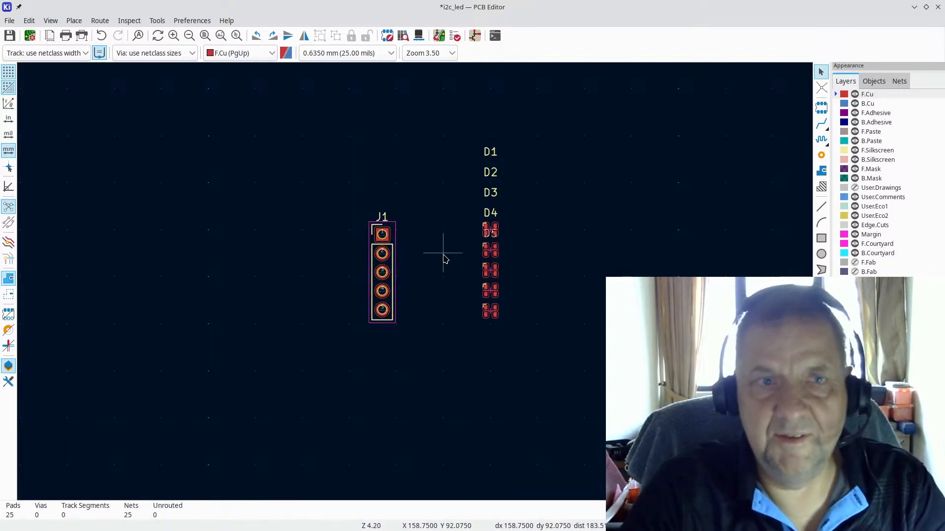
Step: Orbit the board in the 3D viewer to check the LEDs and header
click(51, 22)
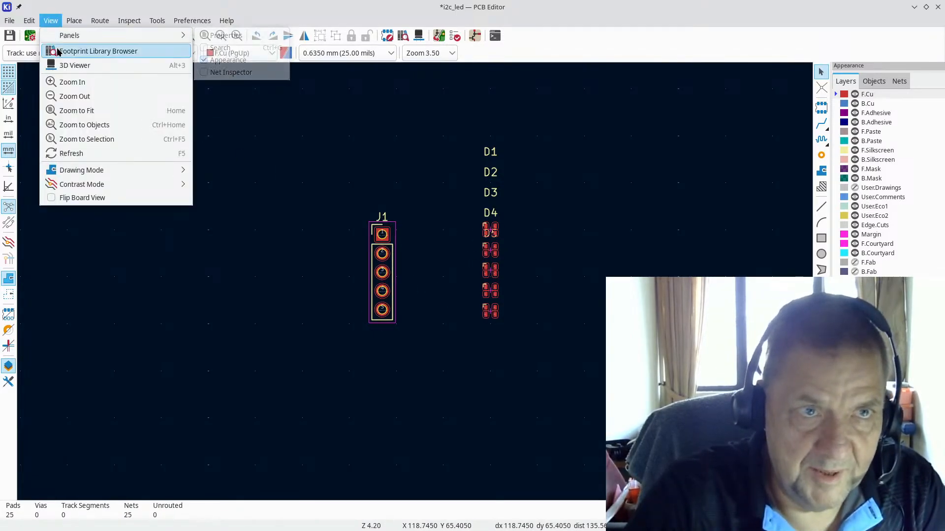
click(65, 67)
drag(470, 350, 468, 267)
scroll(467, 267, down, 3)
drag(449, 331, 374, 411)
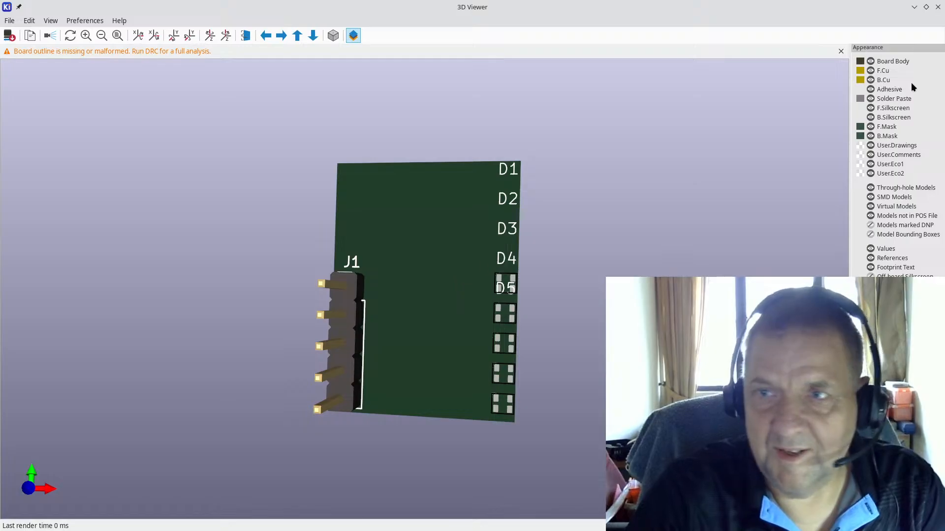
click(938, 7)
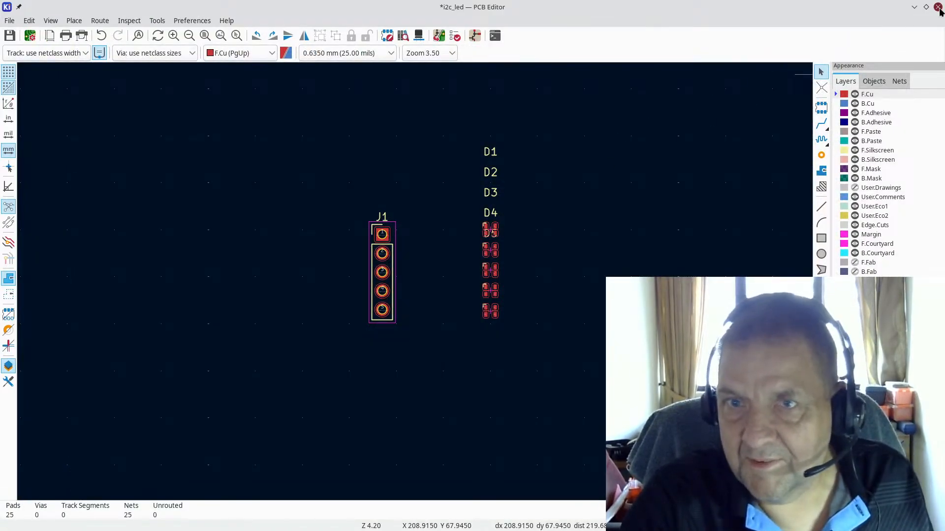
Step: Close the PCB Editor, saving i2c_led.kicad_pcb when prompted
click(939, 7)
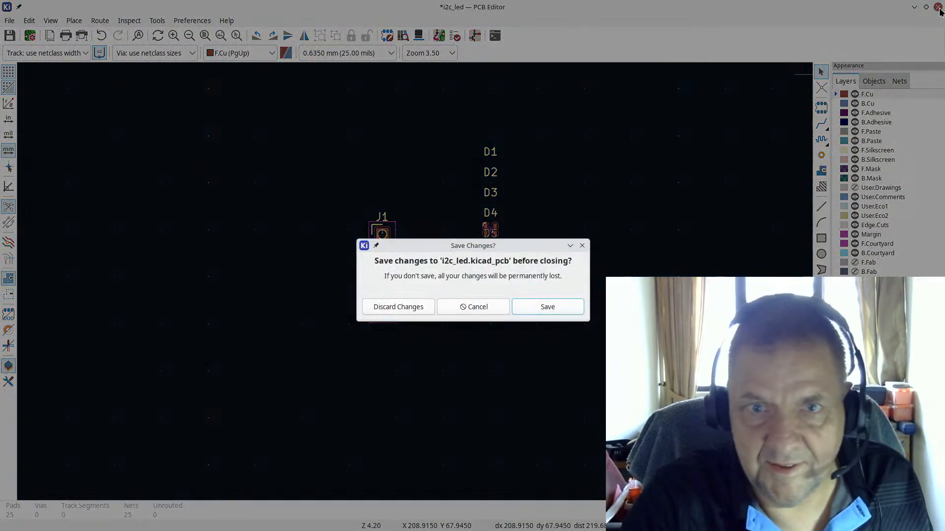
click(541, 310)
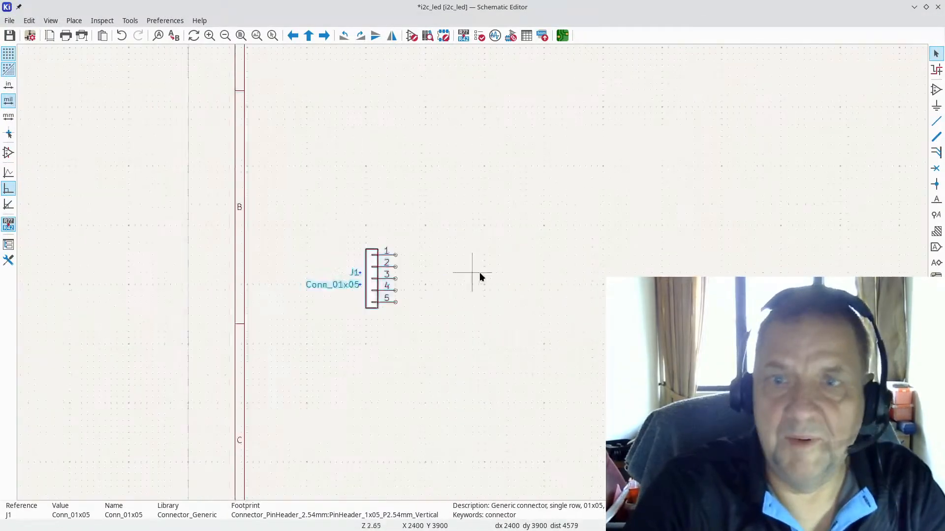
scroll(480, 273, down, 4)
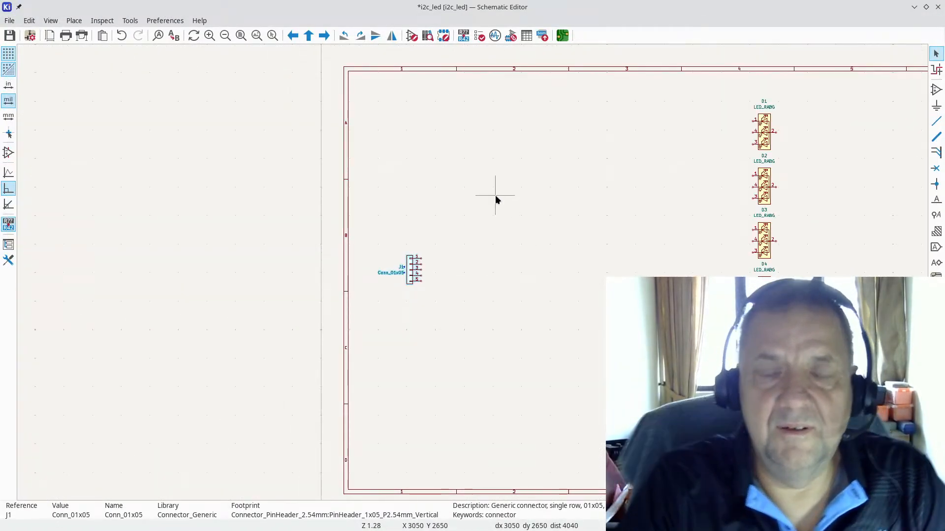
key(alt+Tab)
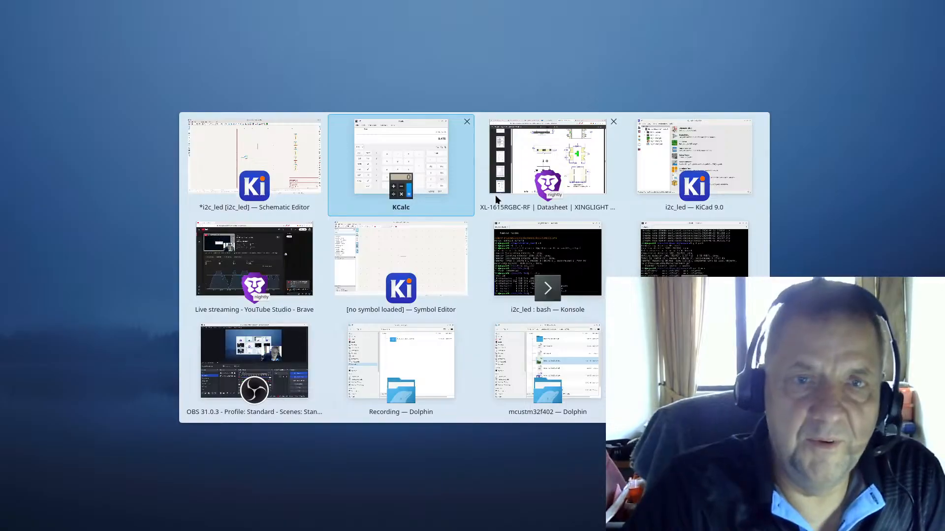
Step: Bring up the AW9523B datasheet tab in Brave and return to its first page
key(alt+Tab)
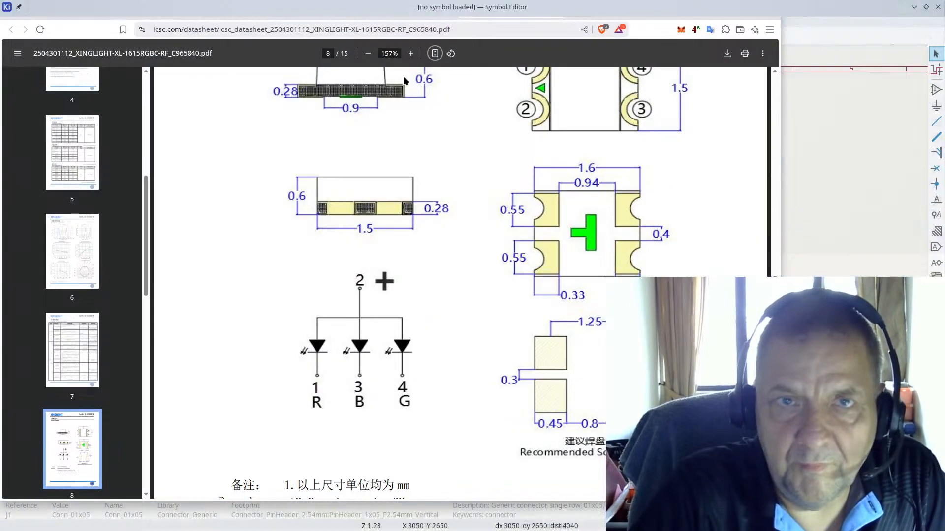
click(286, 15)
scroll(510, 140, up, 15)
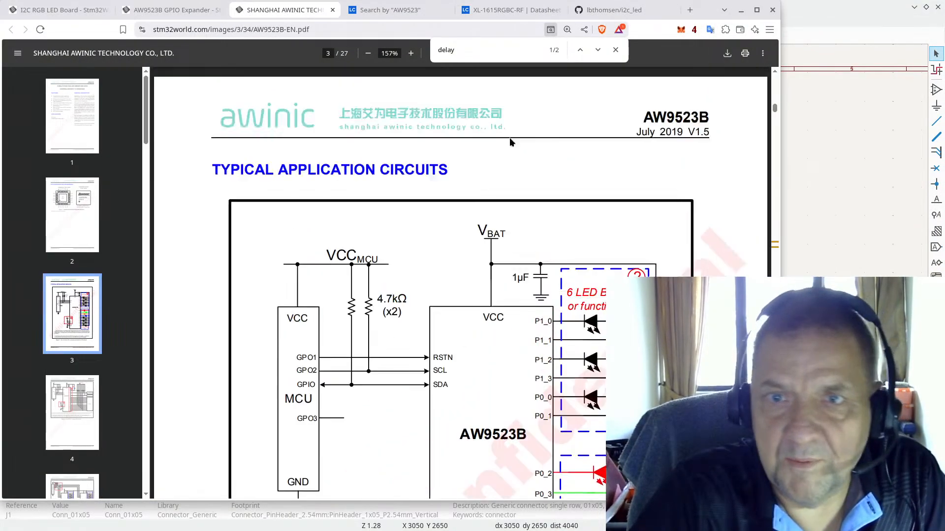
scroll(509, 141, down, 5)
scroll(510, 142, down, 7)
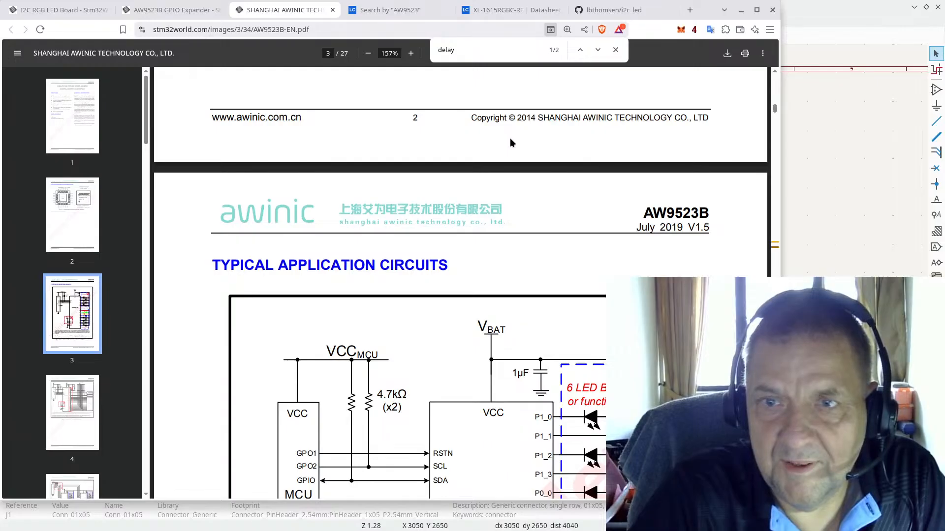
scroll(510, 142, down, 16)
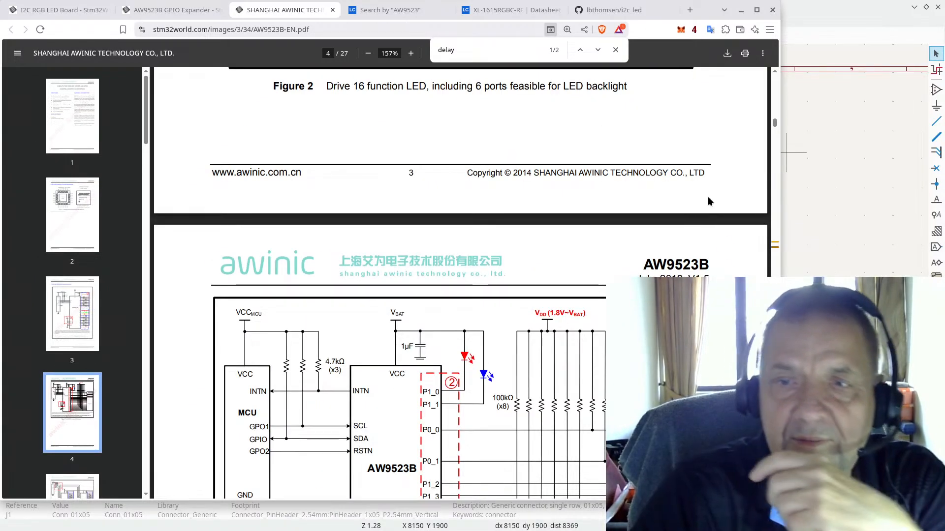
key(Home)
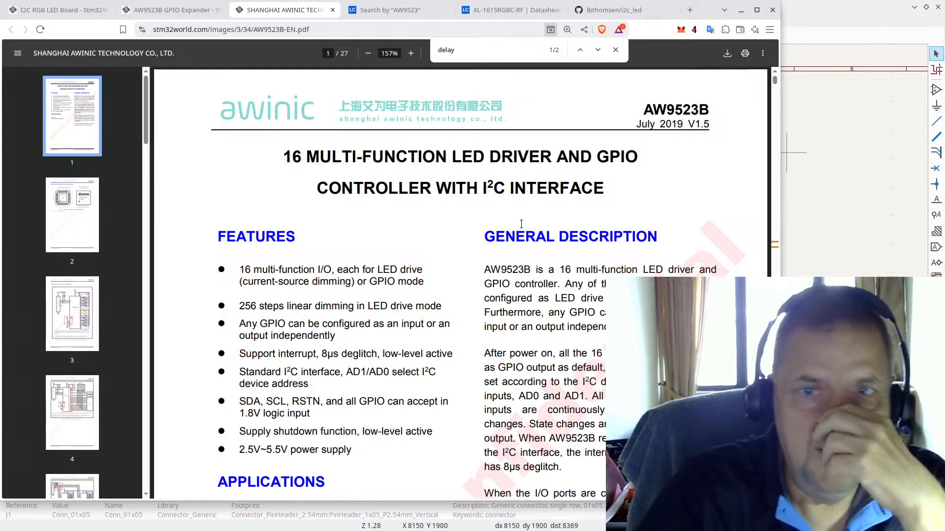
Step: Review the pin configuration and Figure 2 application circuit, then return to the schematic
scroll(480, 218, down, 7)
scroll(522, 207, down, 8)
scroll(524, 201, down, 7)
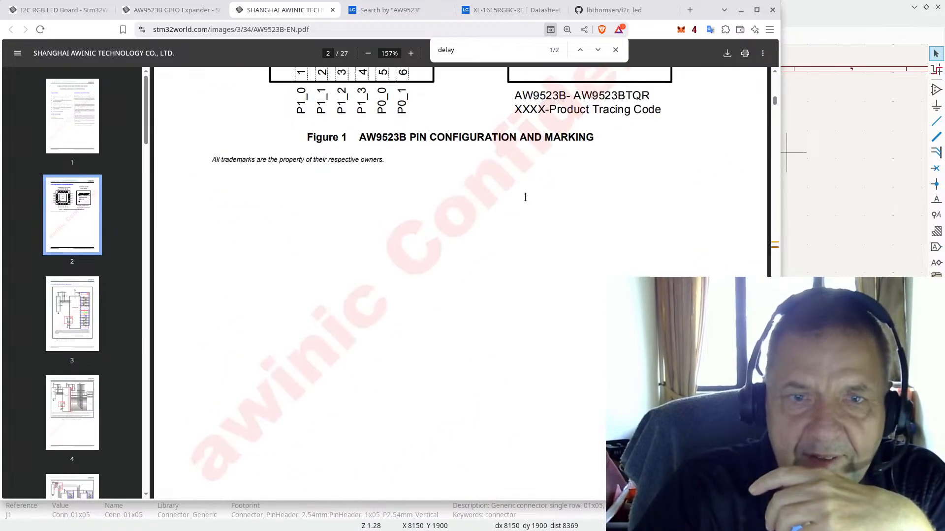
scroll(374, 193, up, 5)
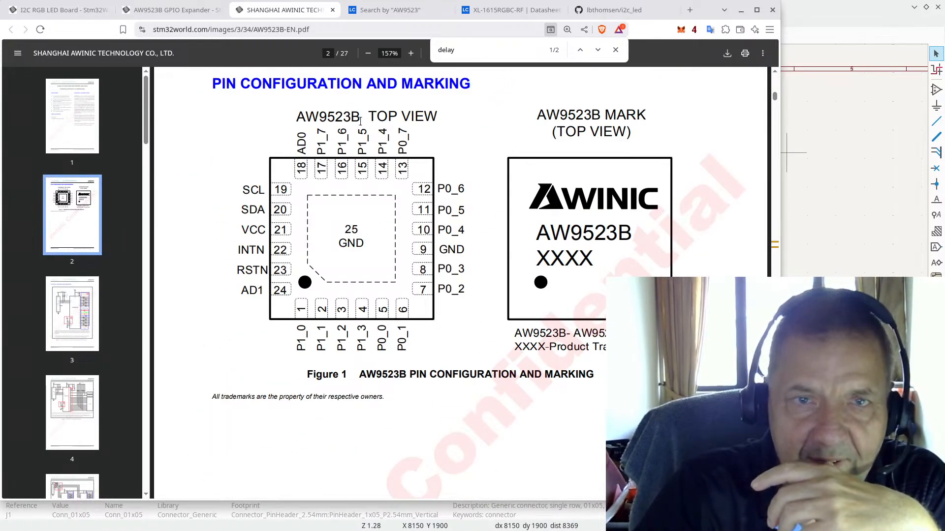
scroll(555, 221, down, 15)
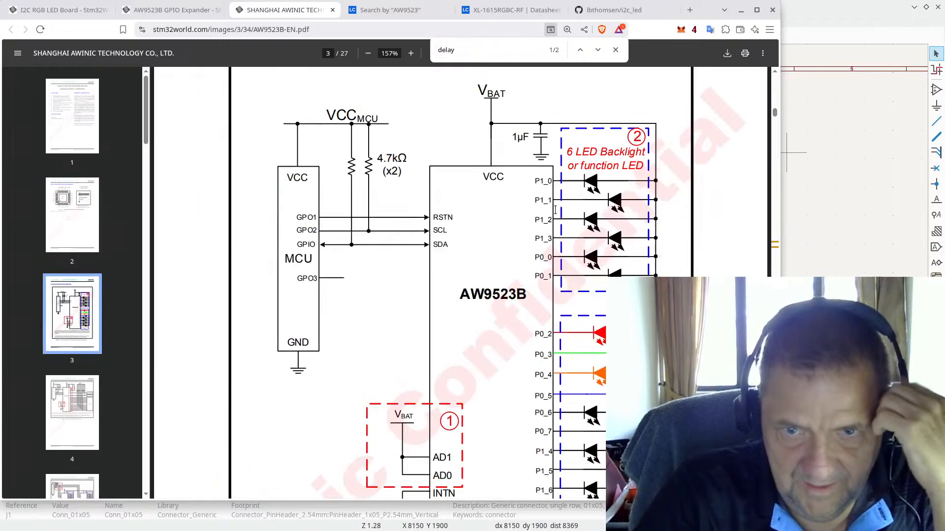
scroll(555, 210, down, 2)
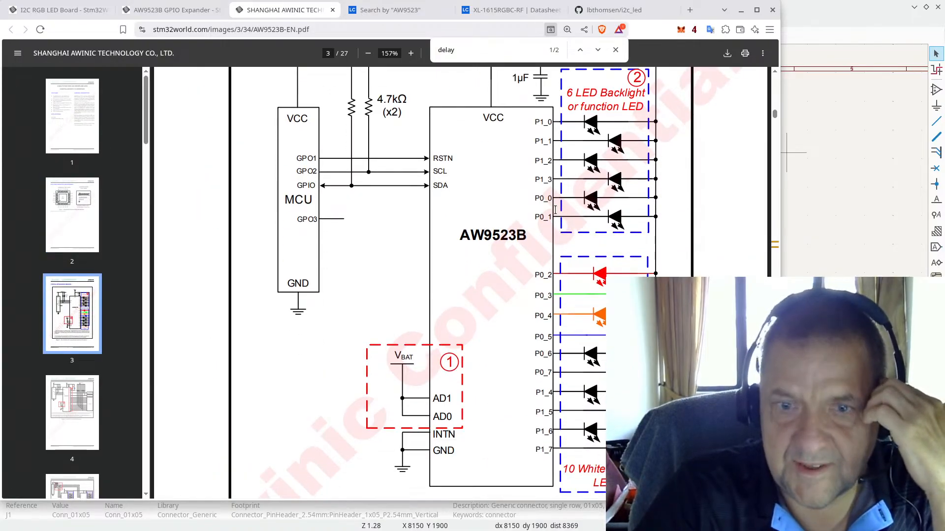
scroll(555, 210, up, 2)
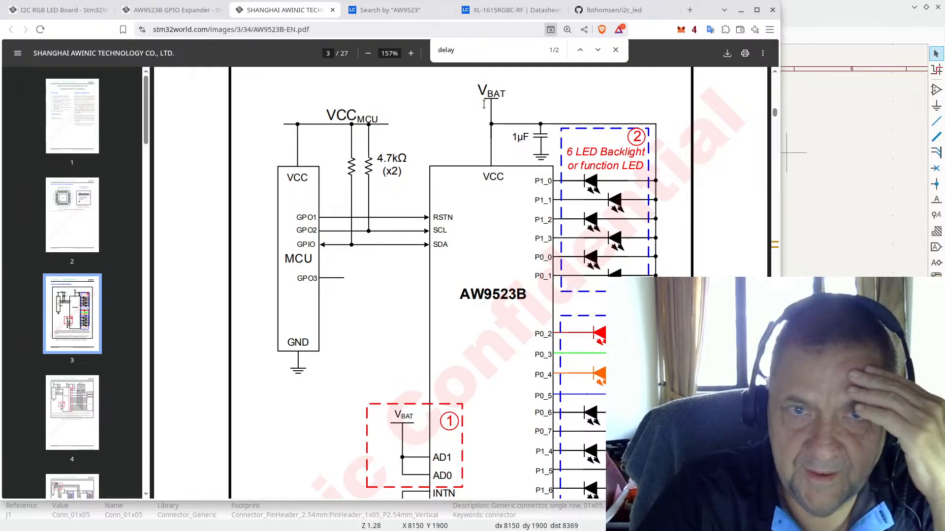
scroll(483, 165, down, 8)
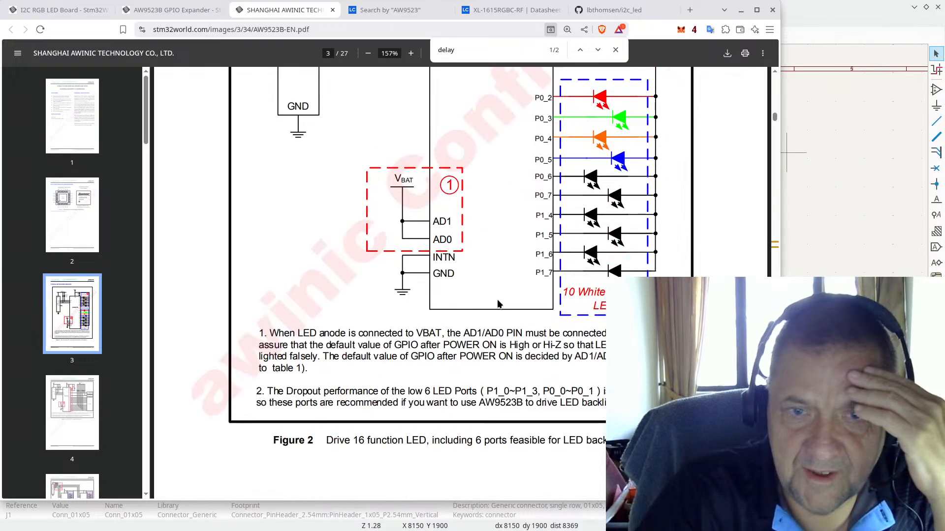
scroll(481, 244, up, 8)
scroll(473, 238, down, 6)
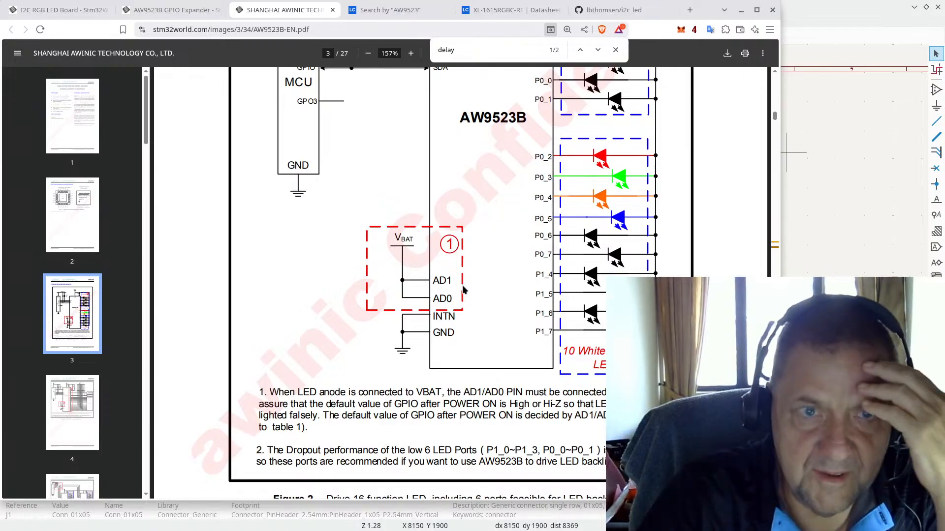
scroll(462, 285, up, 8)
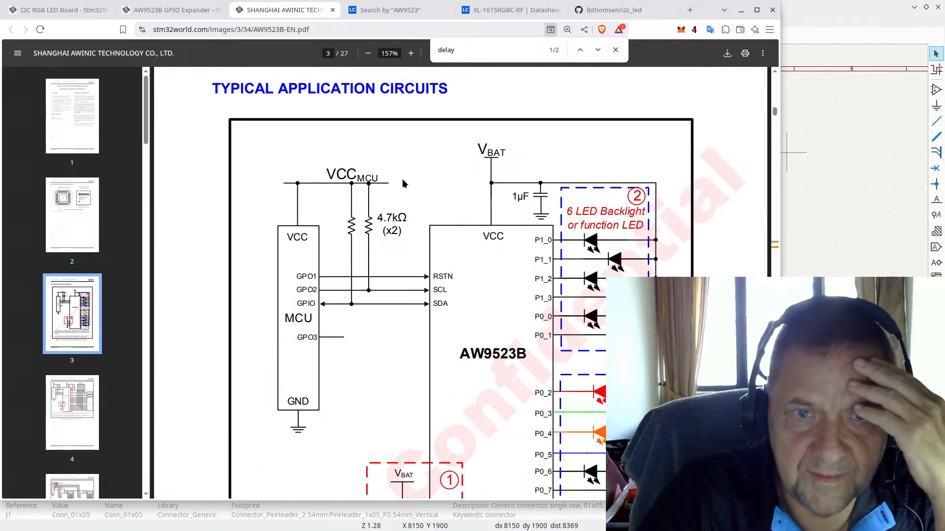
scroll(501, 379, down, 4)
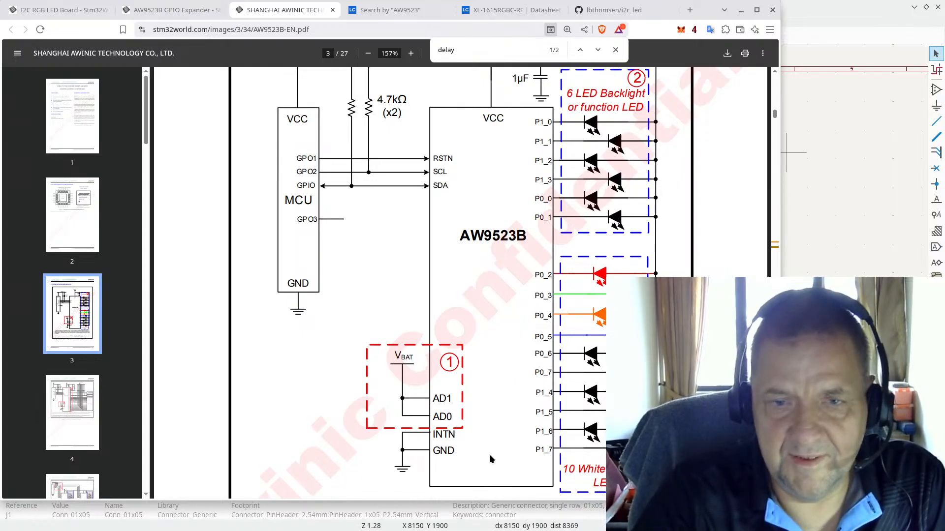
click(817, 4)
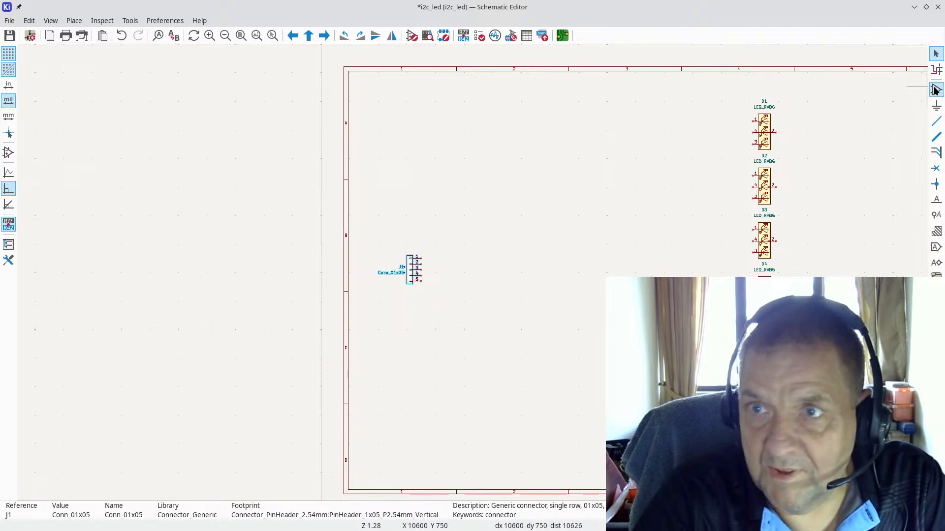
Step: Create a new symbol named AW9523 in the i2c_led library
click(914, 8)
click(817, 121)
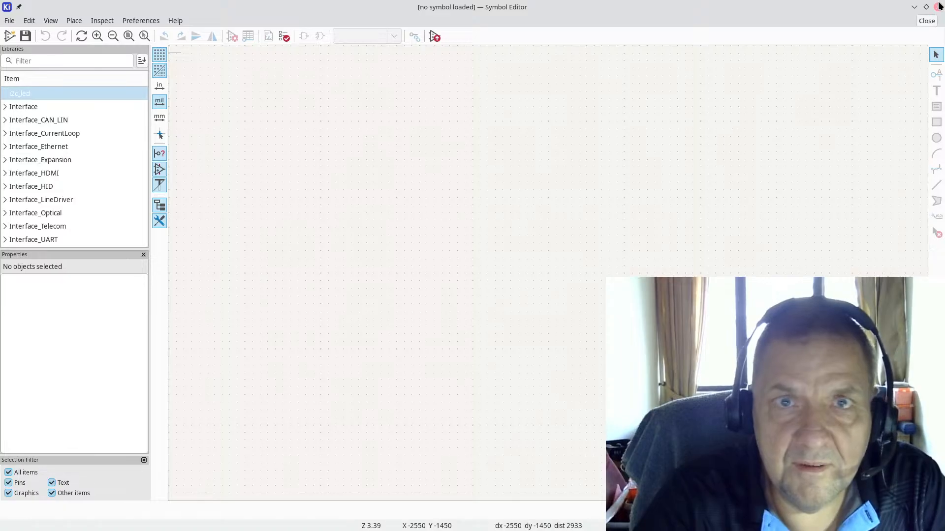
click(21, 93)
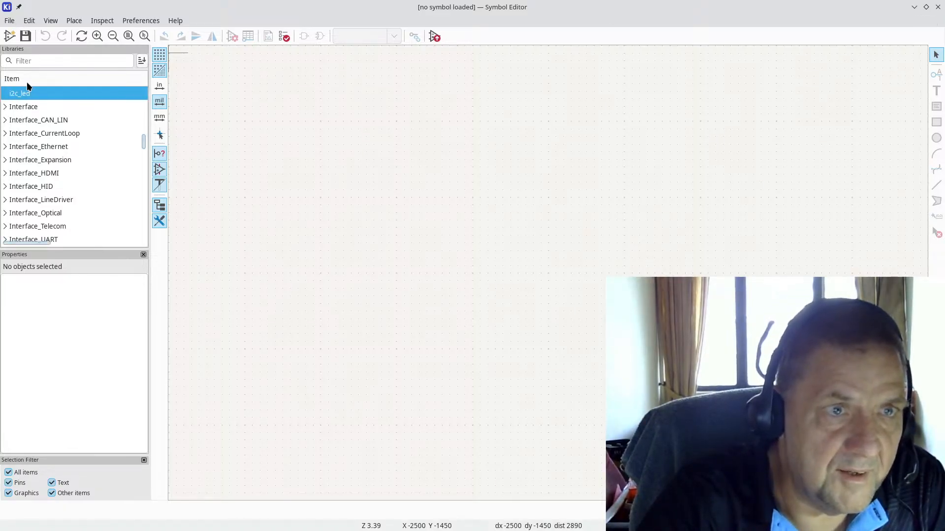
right_click(26, 95)
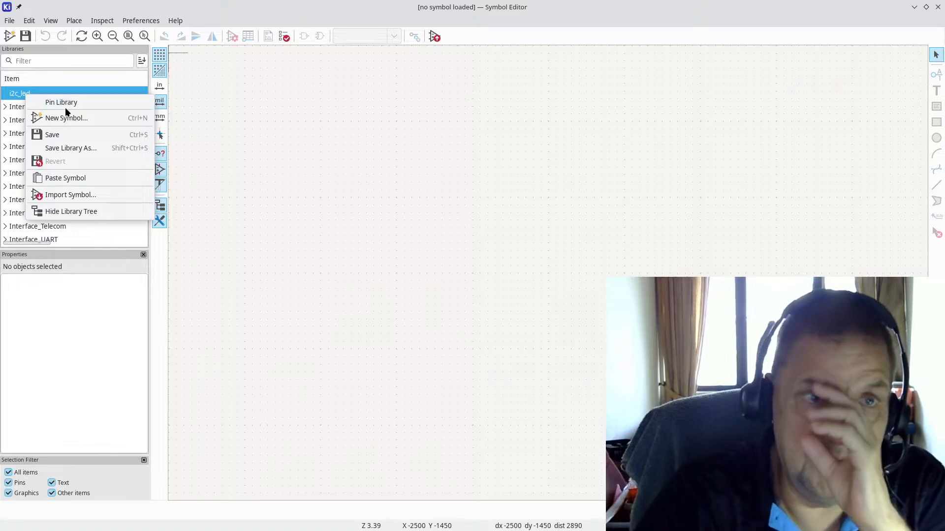
click(75, 118)
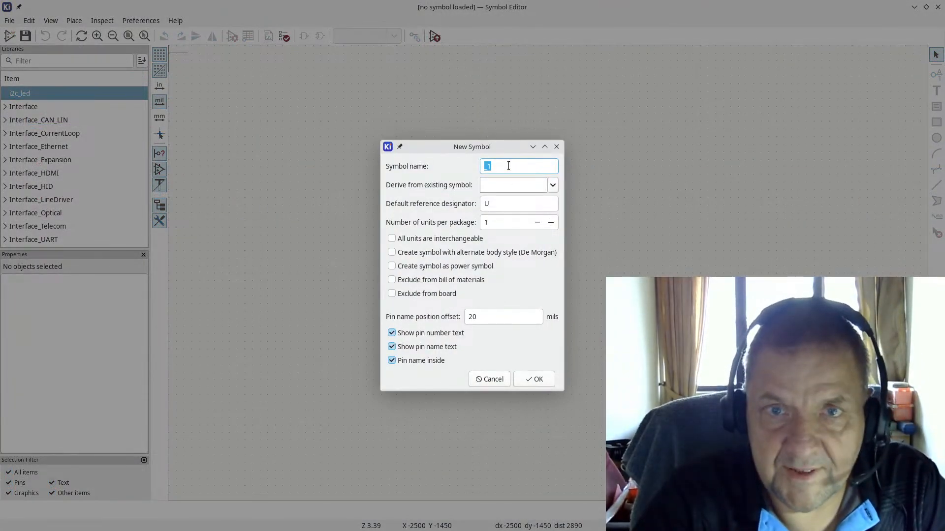
text(A)
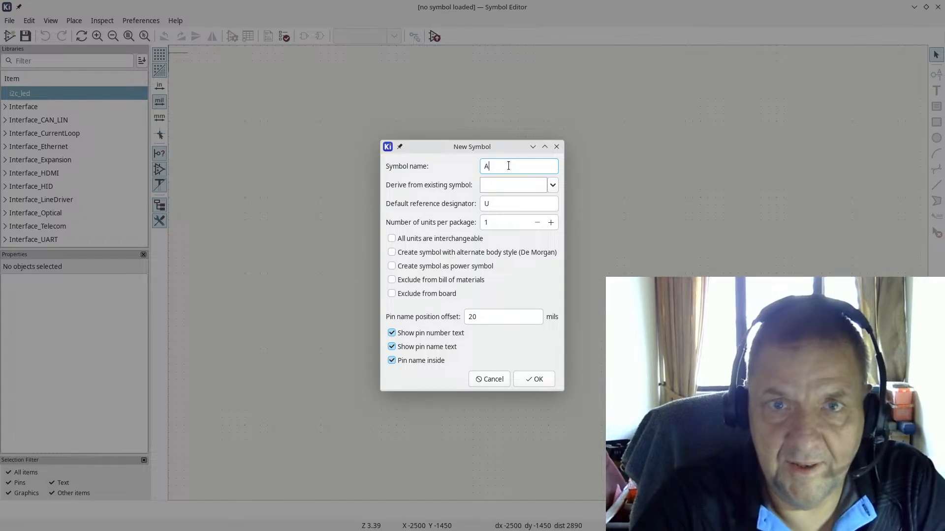
text(W)
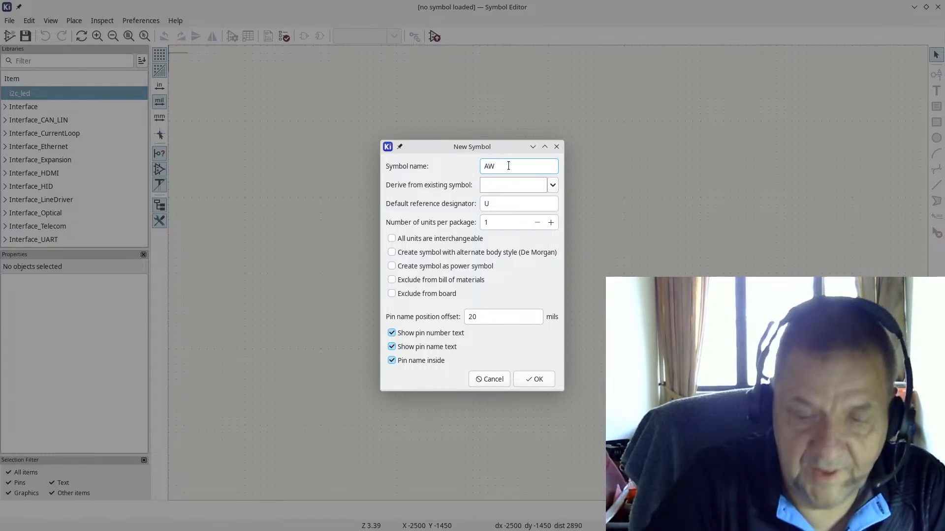
text(95)
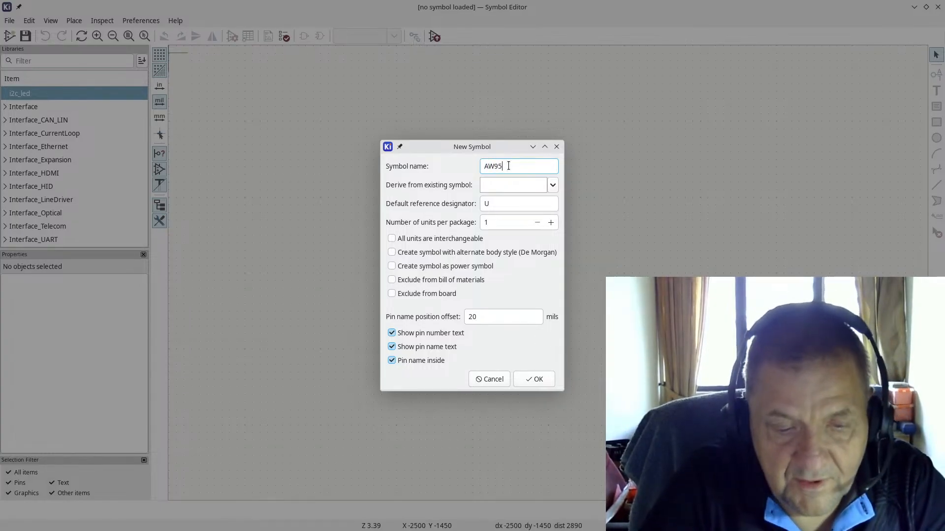
text(23)
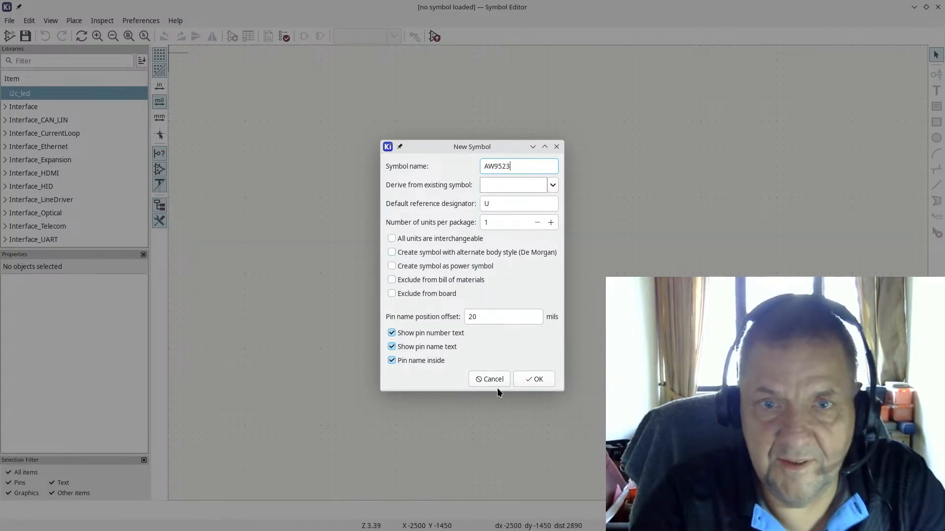
click(538, 377)
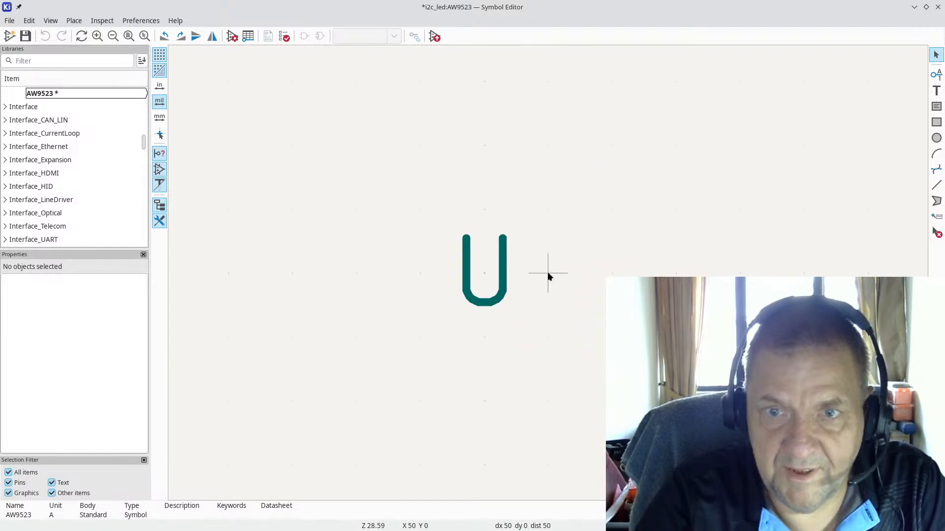
Step: Start the symbol's first pin on the canvas, then switch to the datasheet
scroll(832, 170, down, 1)
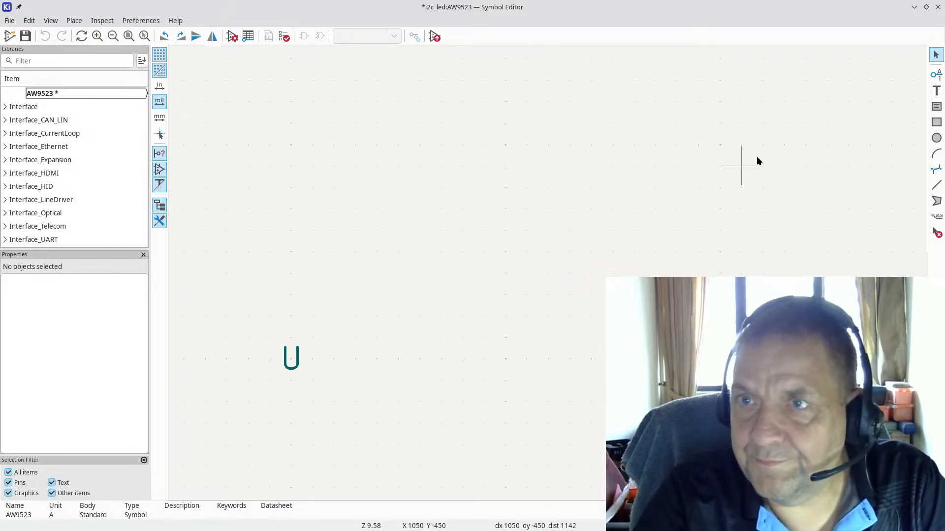
click(936, 74)
click(845, 91)
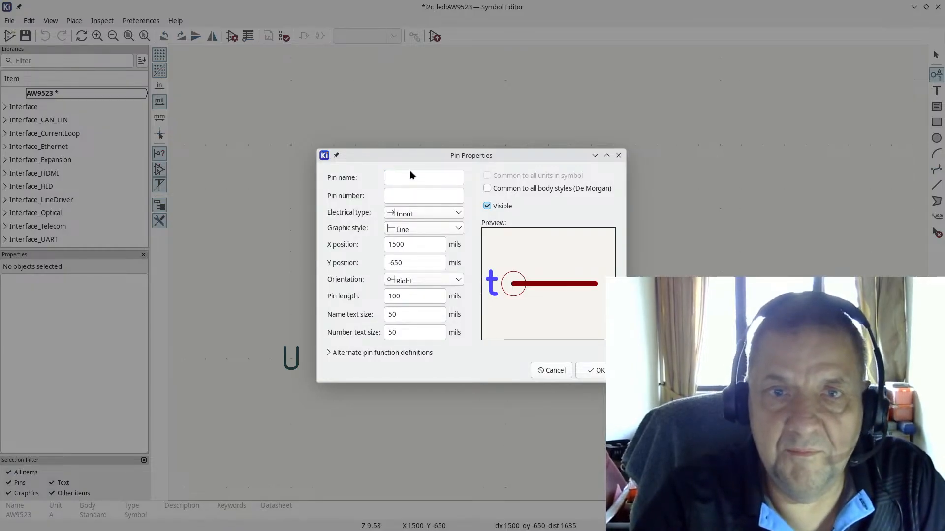
key(alt+Tab)
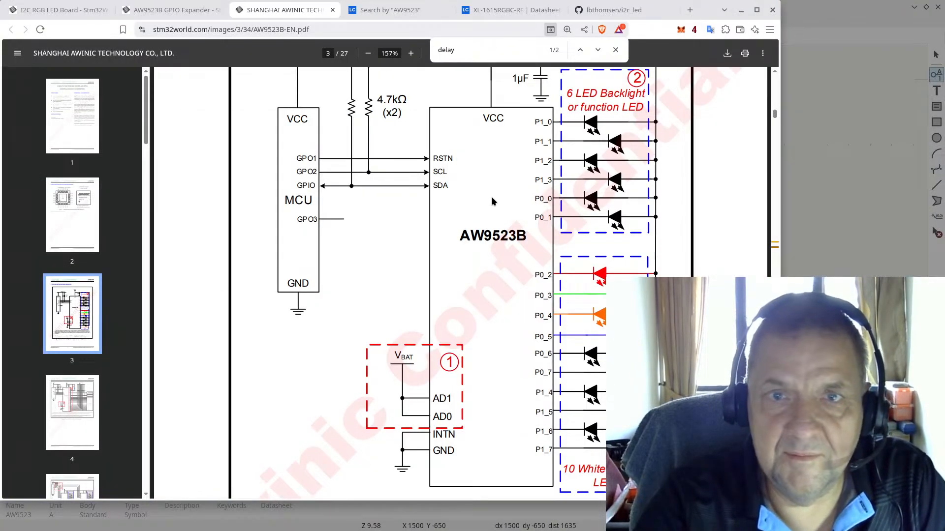
Step: Scroll the AW9523B datasheet to the Pin Configuration page, then return to KiCad
scroll(481, 200, down, 9)
scroll(478, 193, down, 5)
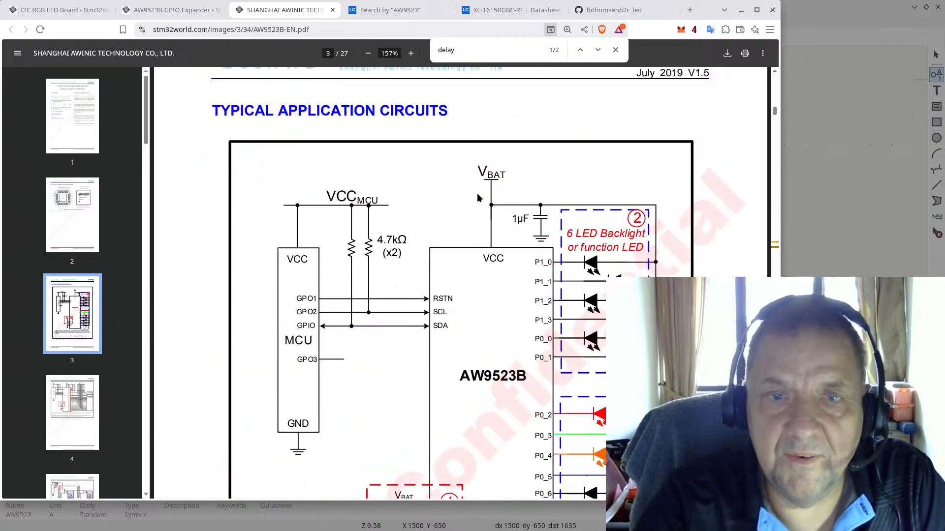
scroll(477, 194, up, 20)
scroll(477, 194, down, 4)
scroll(477, 193, down, 4)
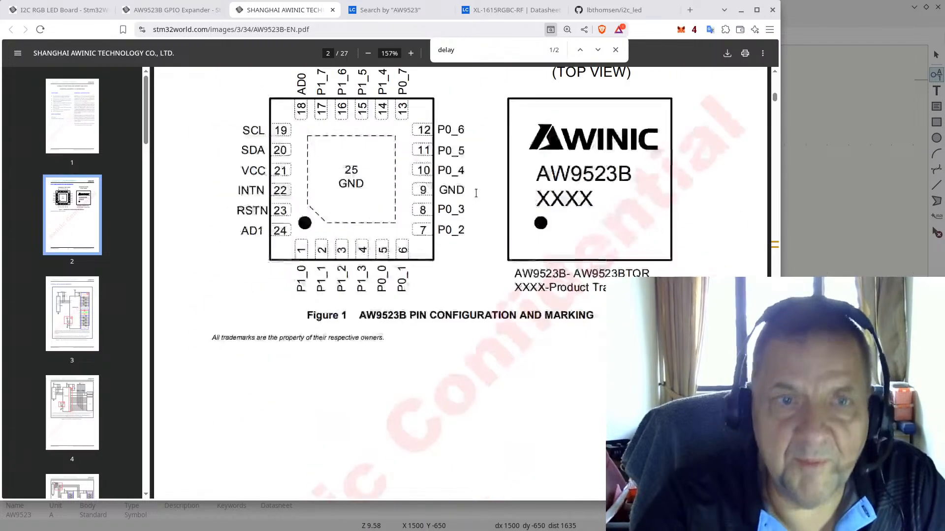
scroll(472, 180, up, 3)
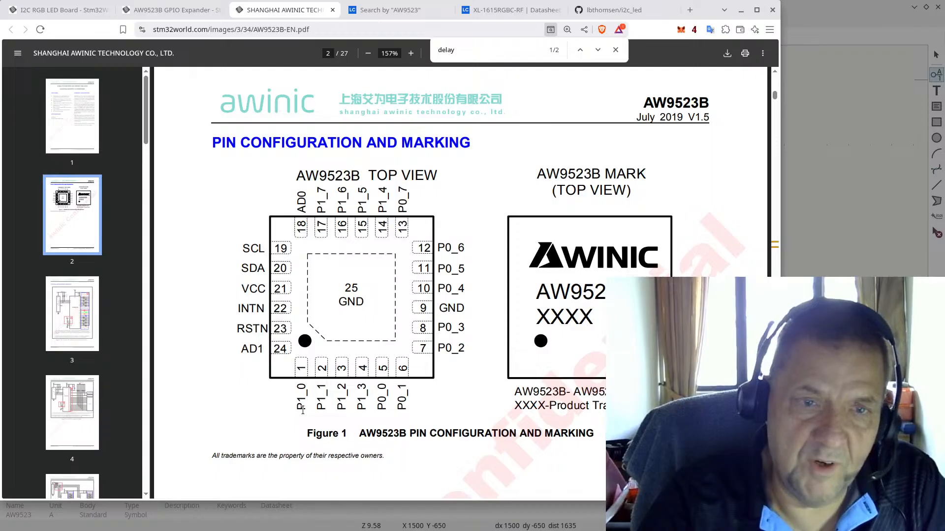
key(alt+Tab)
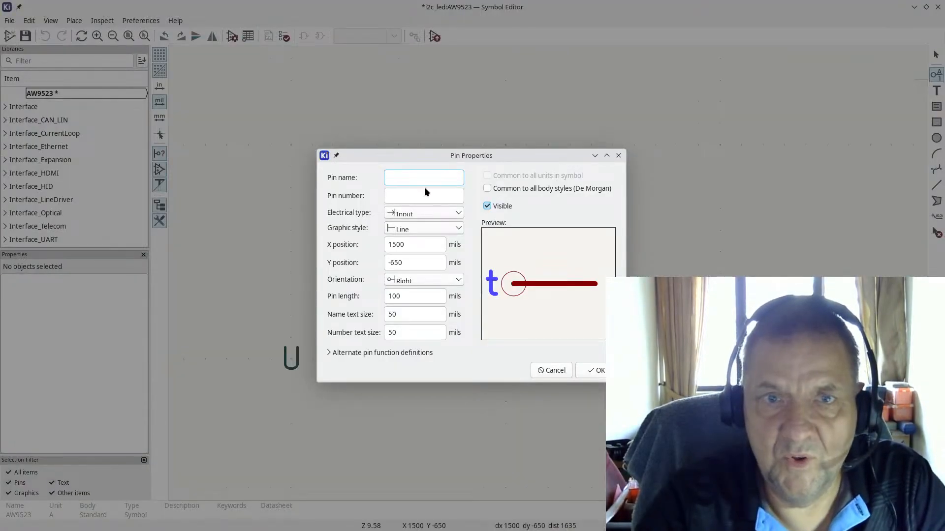
Step: Define the pin as P1_0, number 1, with Bidirectional electrical type
text(P1_0)
key(Tab)
text(1)
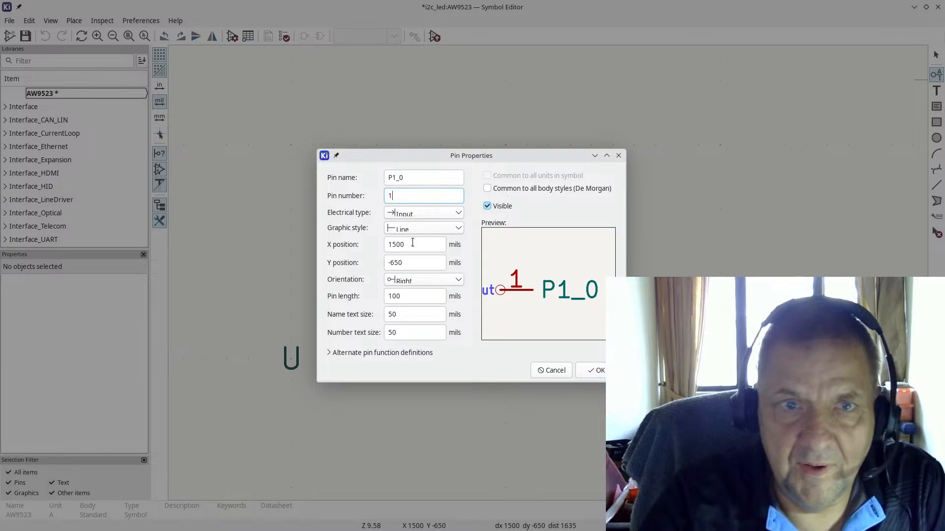
click(444, 213)
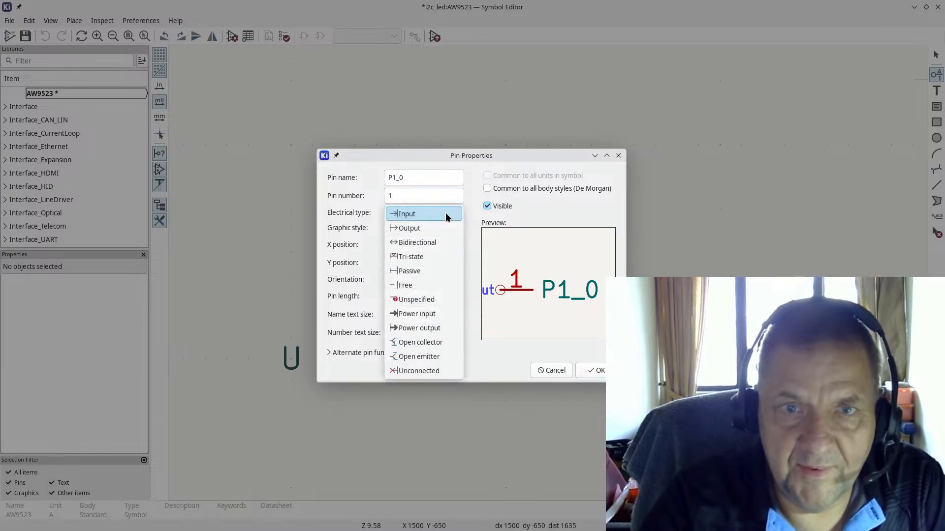
click(445, 241)
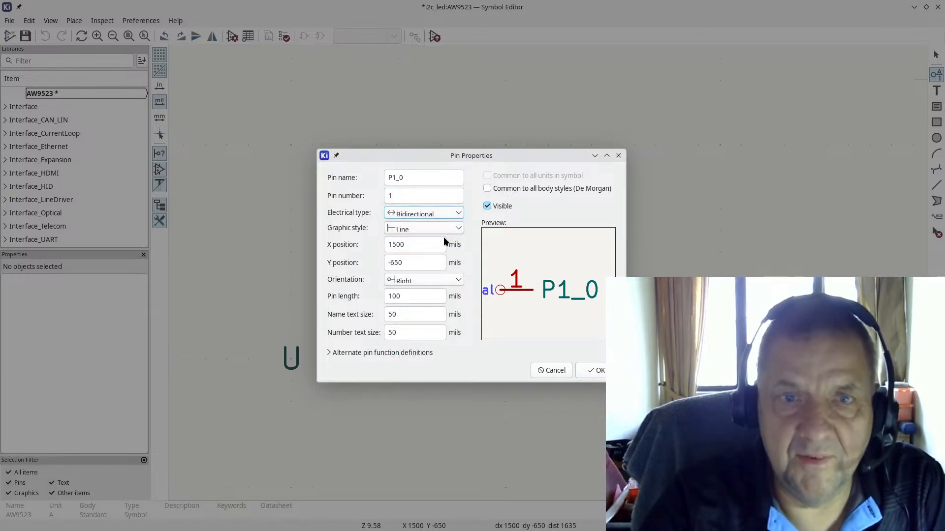
click(601, 372)
Step: Flip pin P1_0 to face the other way, place it, and begin another pin
scroll(546, 271, down, 2)
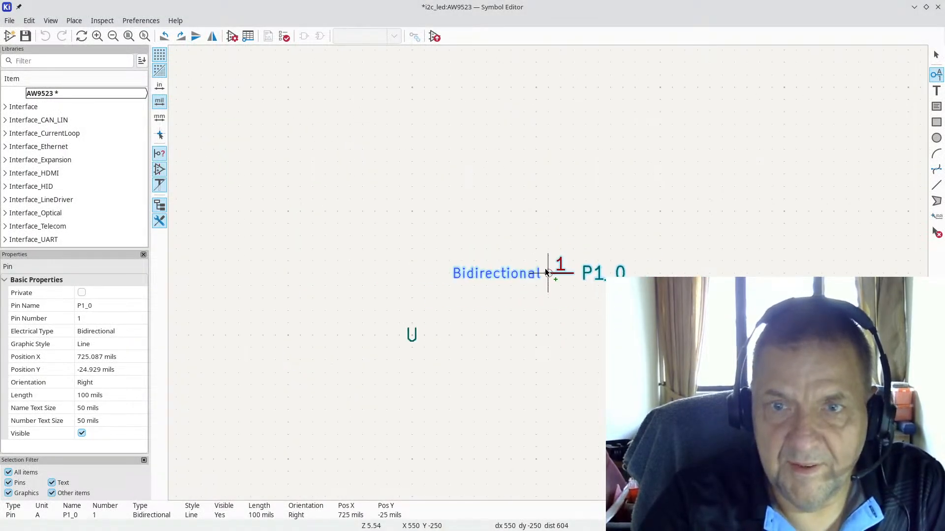
key(r)
key(r)
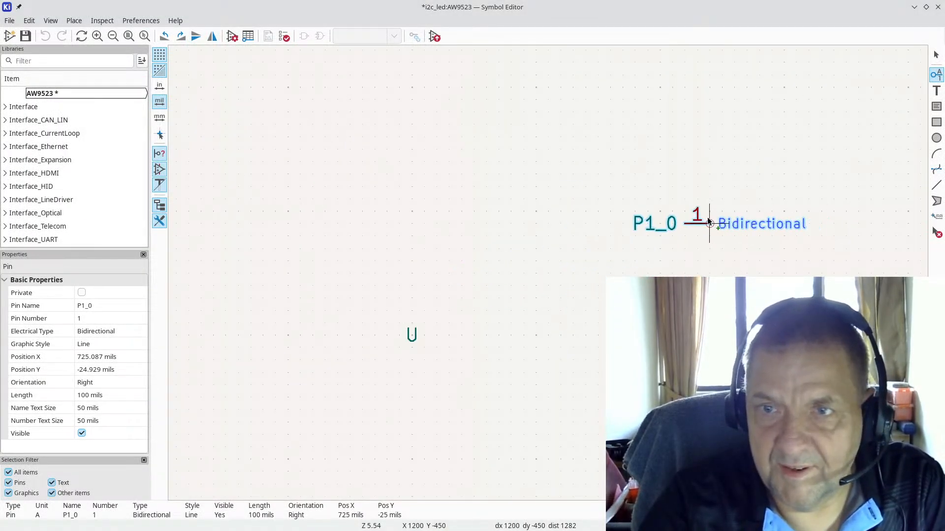
click(754, 213)
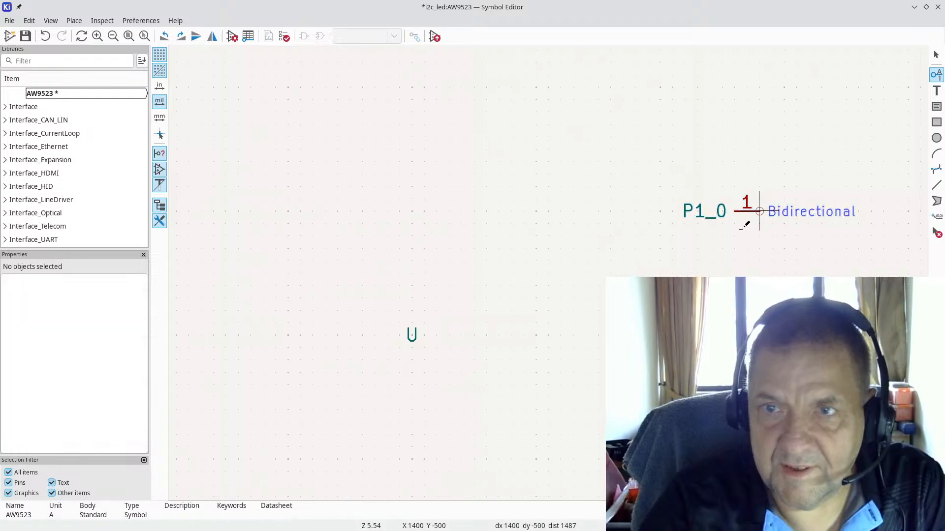
click(721, 260)
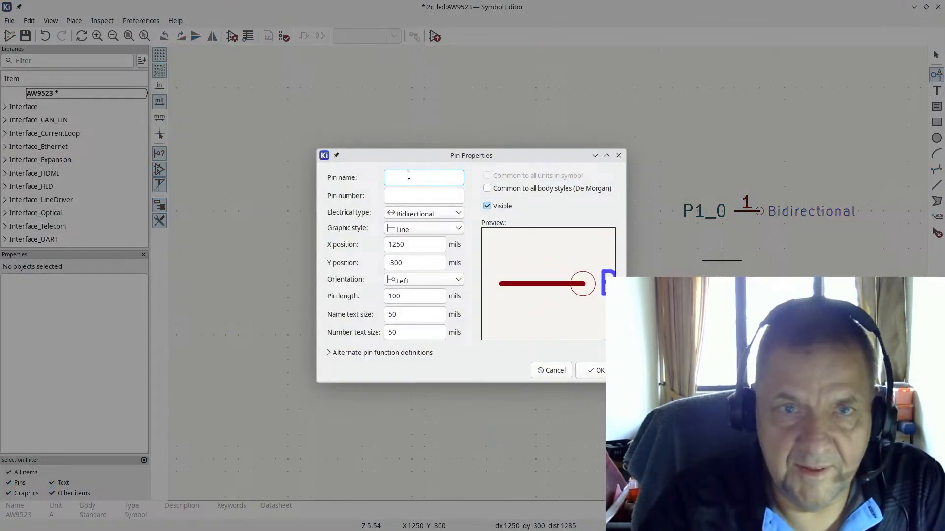
Step: After rechecking the datasheet, add pin P1_1, number 2, directly below P1_0
key(alt+Tab)
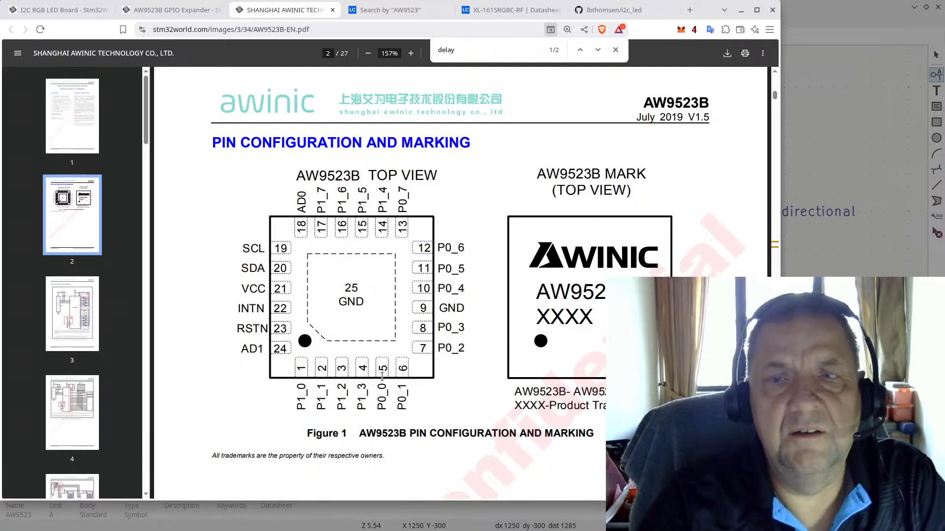
key(alt+Tab)
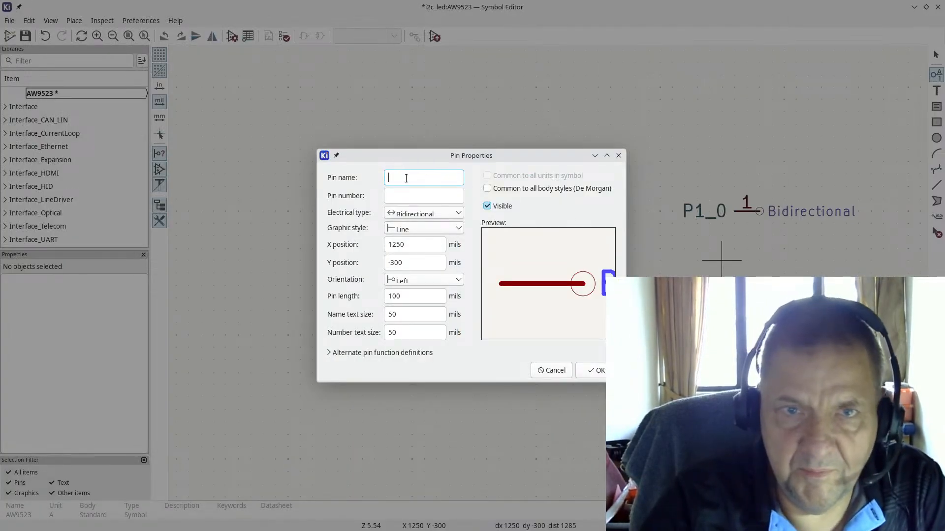
text(P)
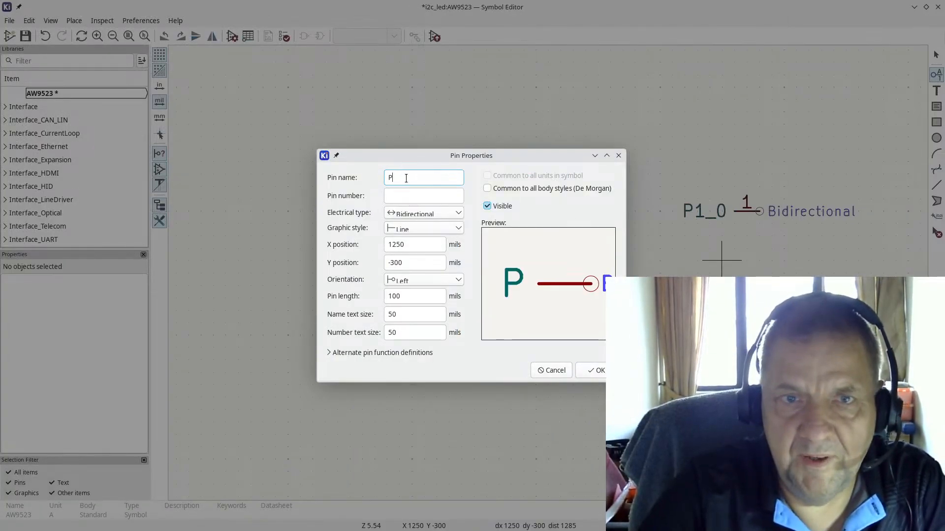
text(1_1)
key(Tab)
text(2)
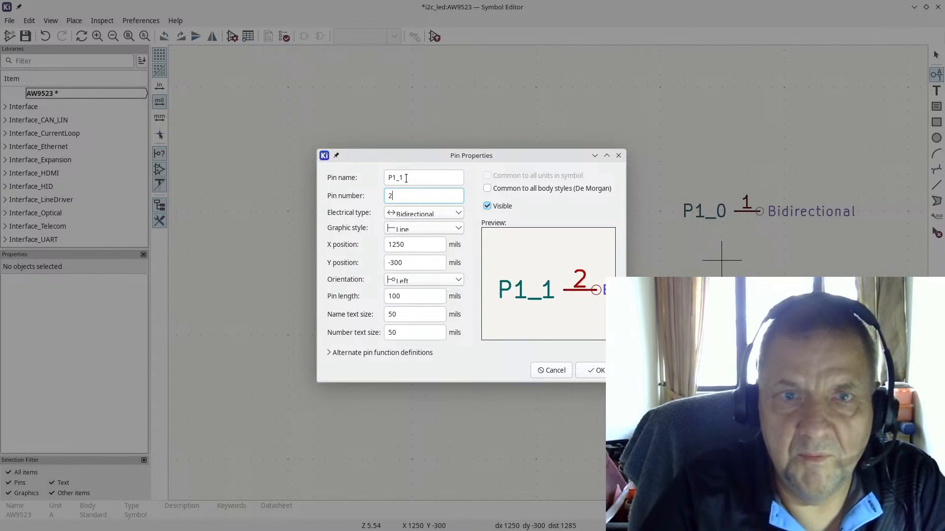
click(597, 371)
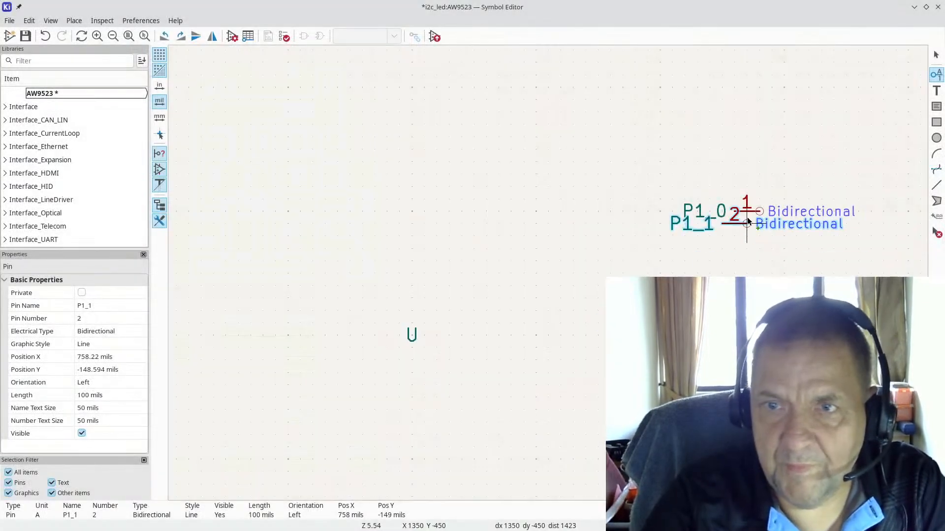
click(761, 237)
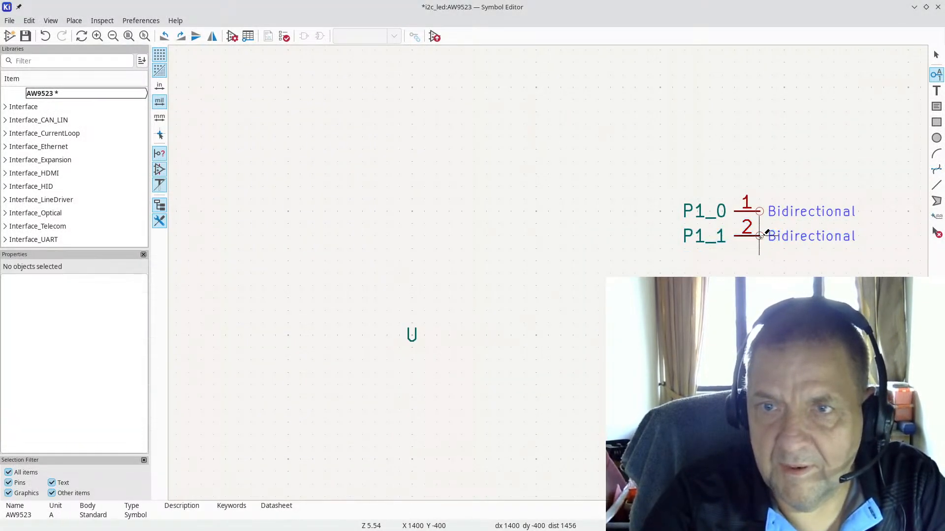
Step: Add pin P1_2, number 3, directly below P1_1
click(759, 272)
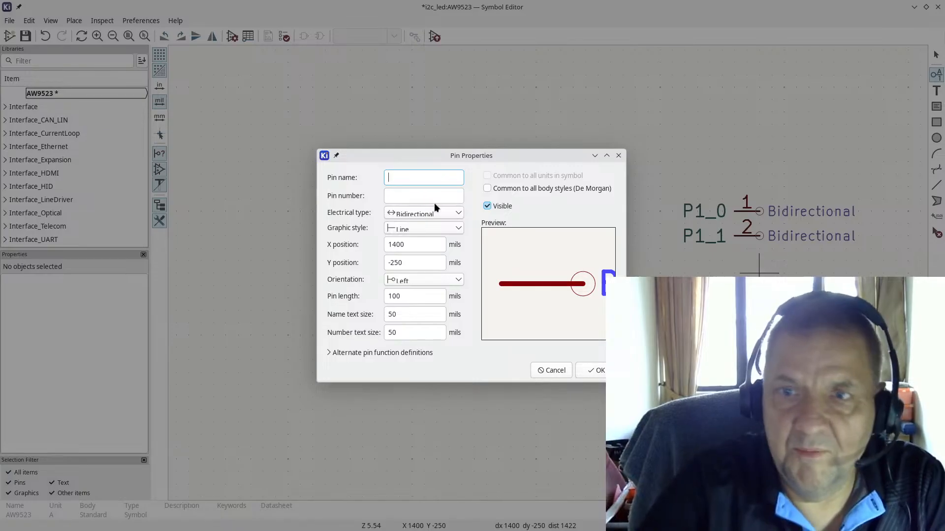
text(P1_2)
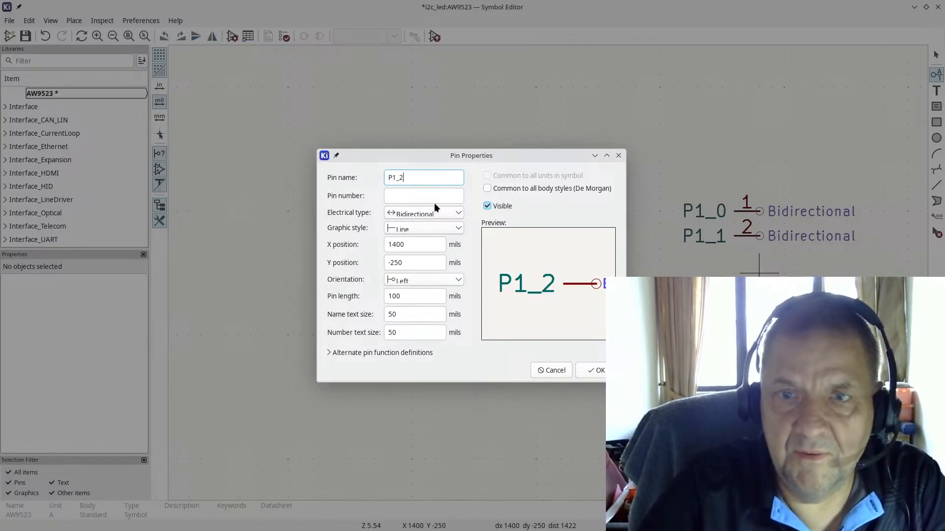
key(Tab)
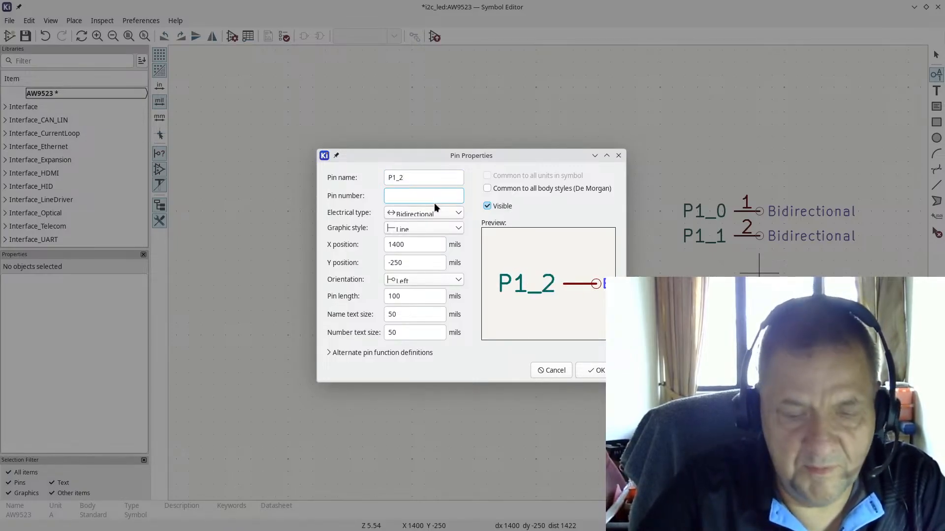
text(3)
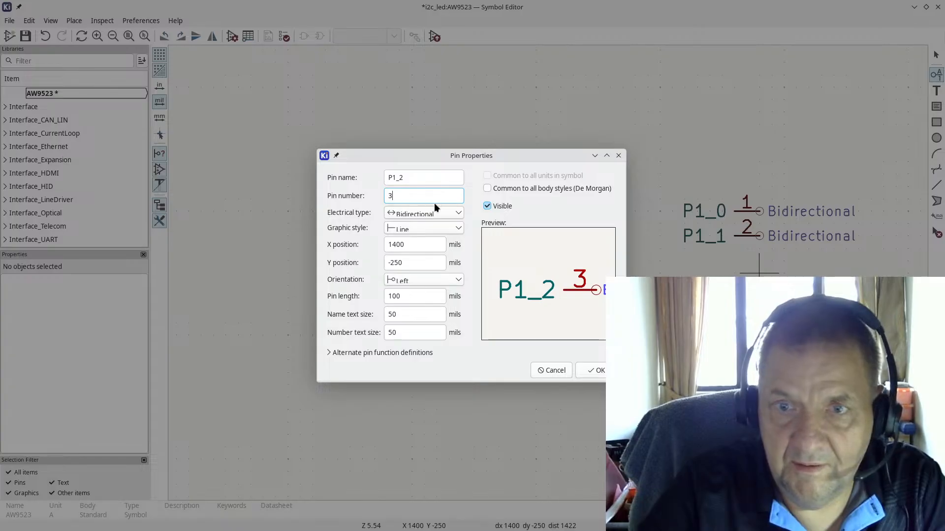
key(Return)
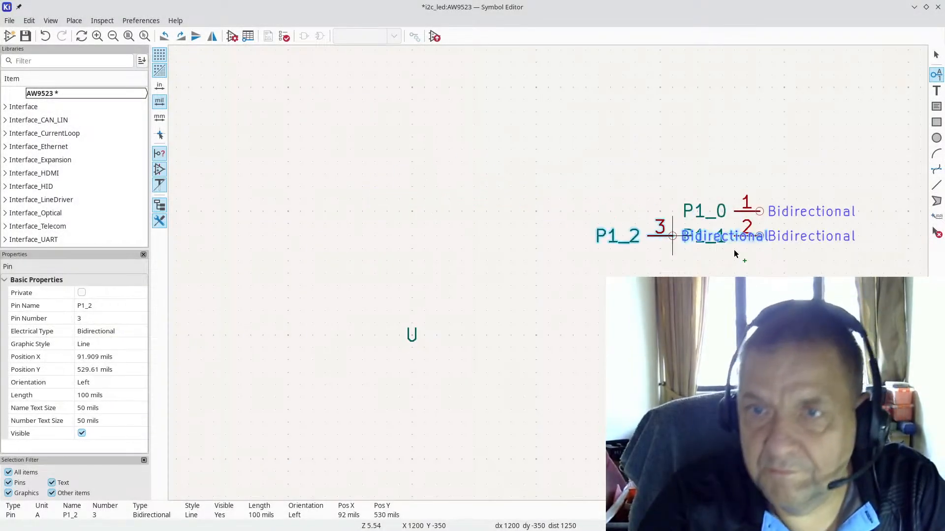
click(756, 269)
Step: Add pin P1_3 below P1_2, initially entered with number 3
click(758, 298)
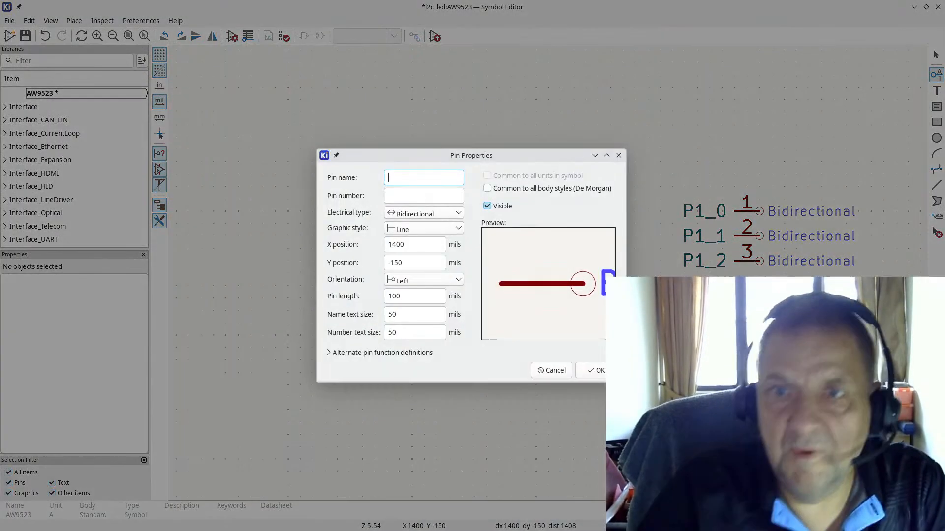
text(P1_3)
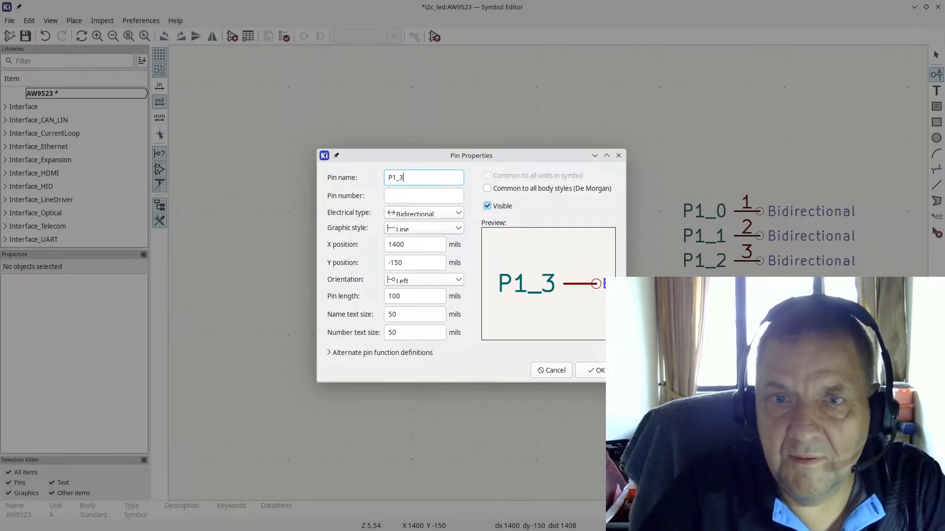
key(Tab)
text(3)
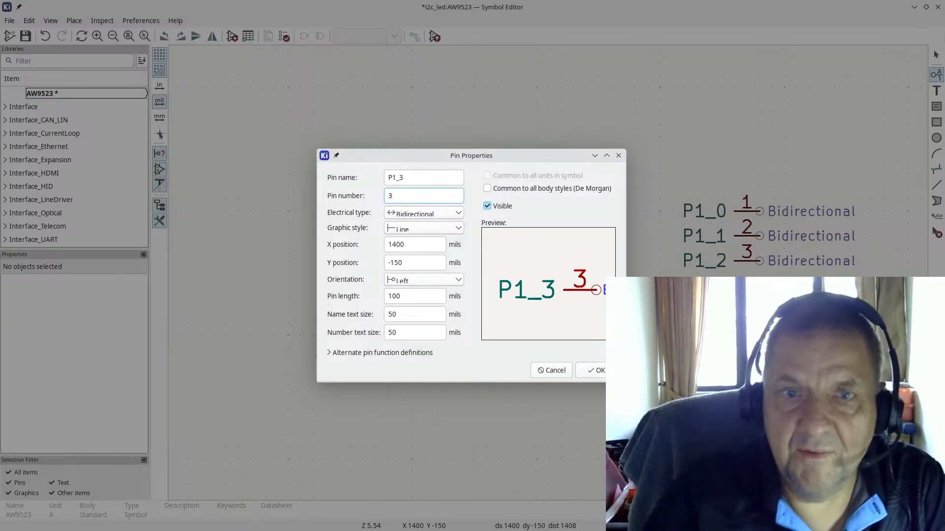
click(595, 371)
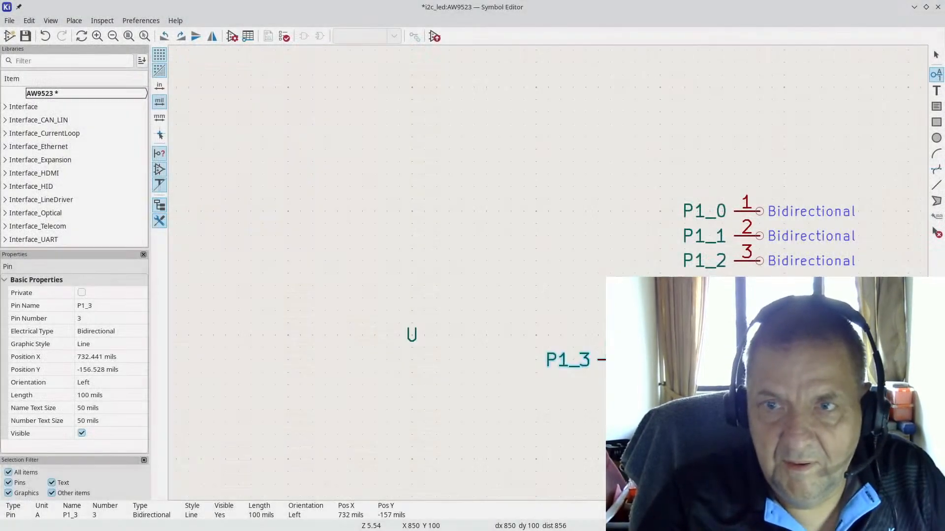
click(759, 286)
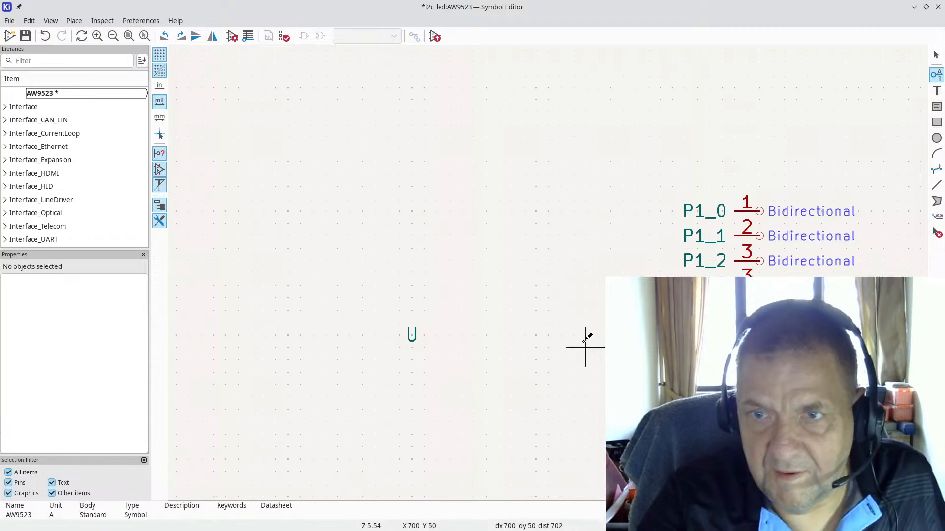
scroll(591, 333, down, 2)
scroll(548, 273, down, 1)
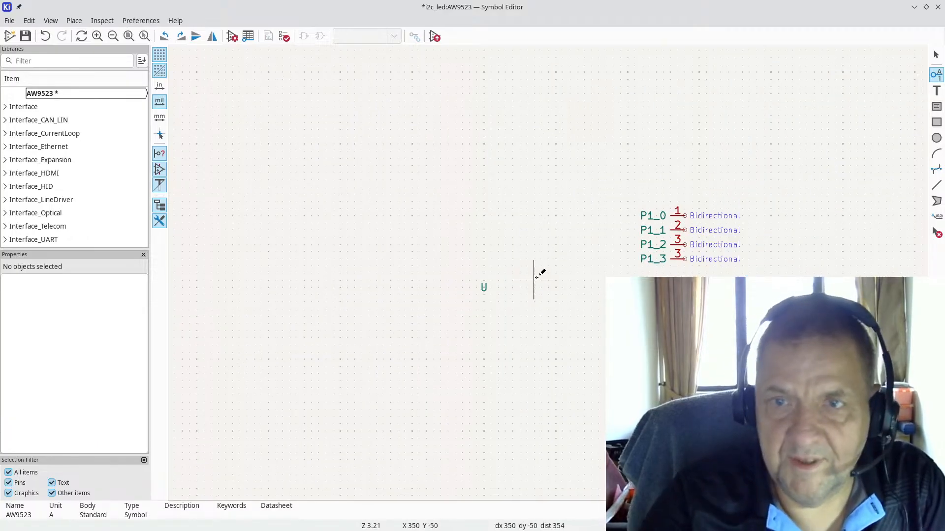
scroll(797, 253, up, 5)
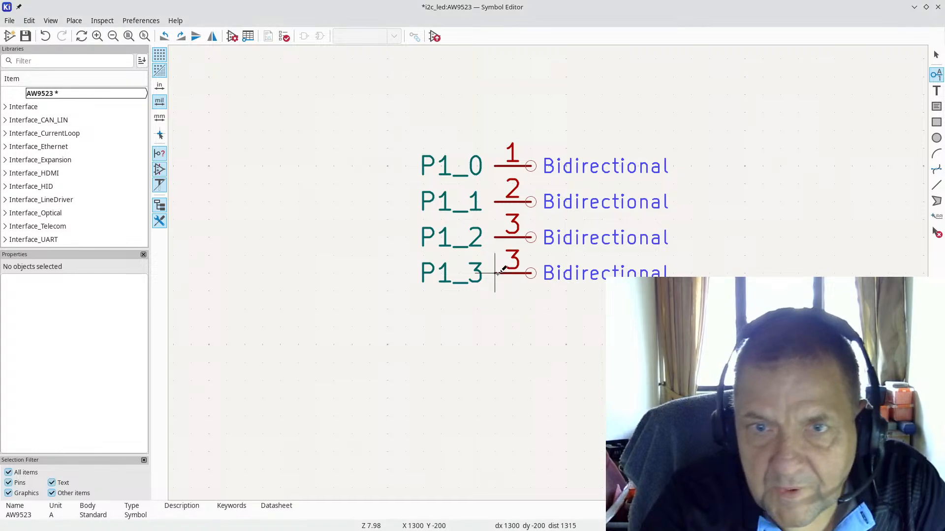
Step: Correct pin P1_3's number to 4
double_click(512, 274)
text(4)
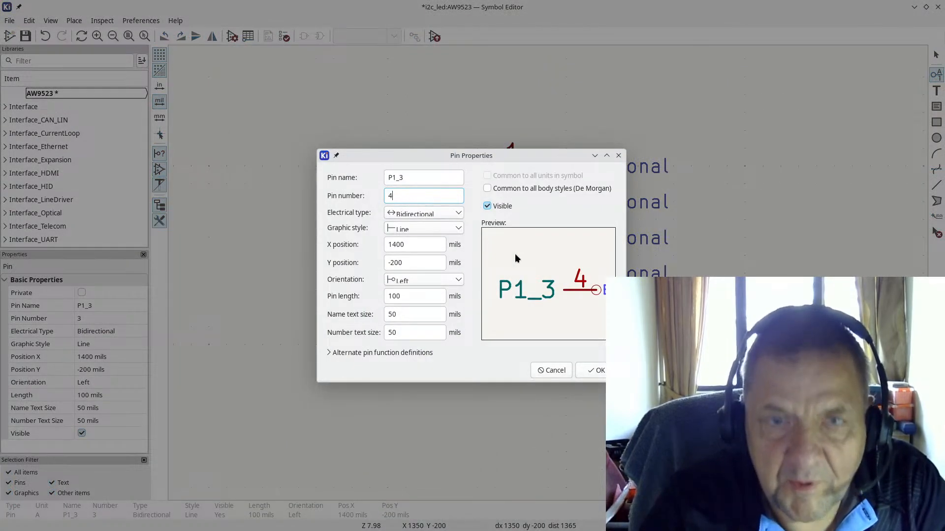
click(593, 371)
Step: After checking the datasheet, add pin P0_0, number 5, below the P1 pins
key(alt+Tab)
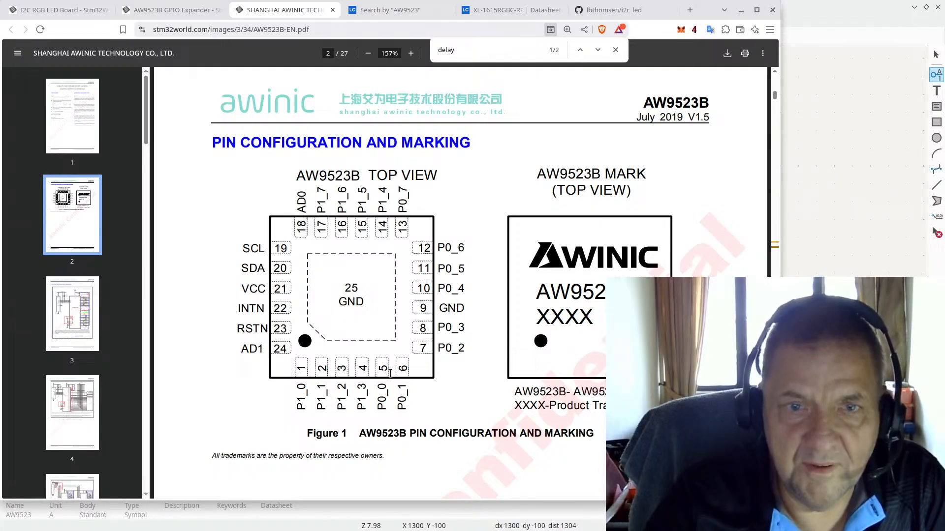
key(alt+Tab)
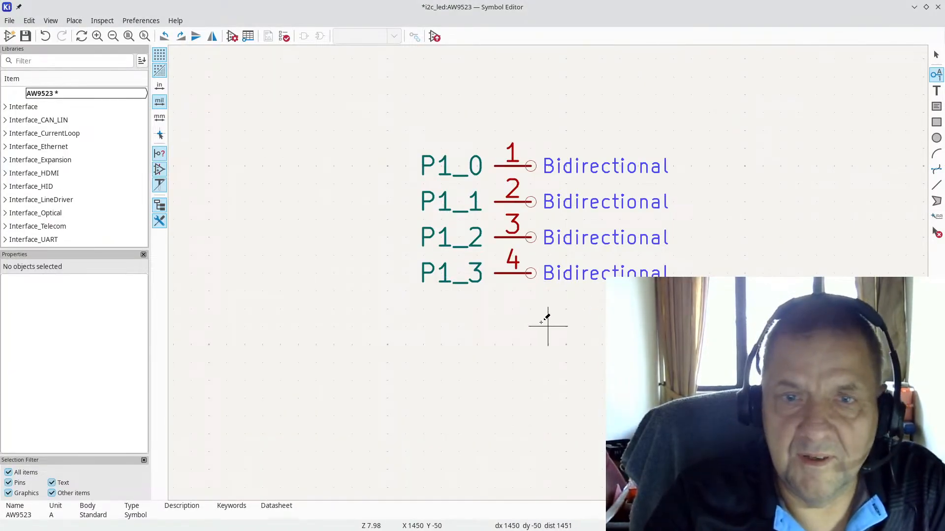
click(541, 325)
text(P0)
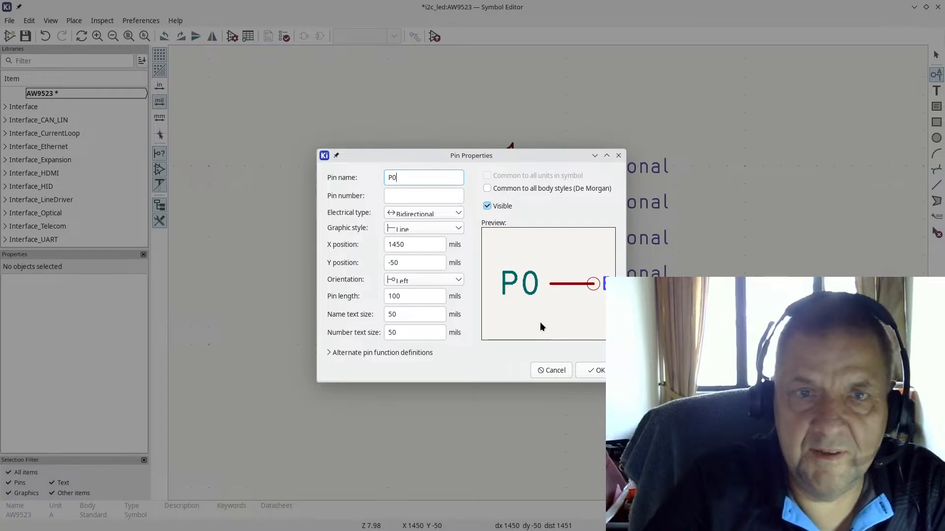
text(_0)
key(Tab)
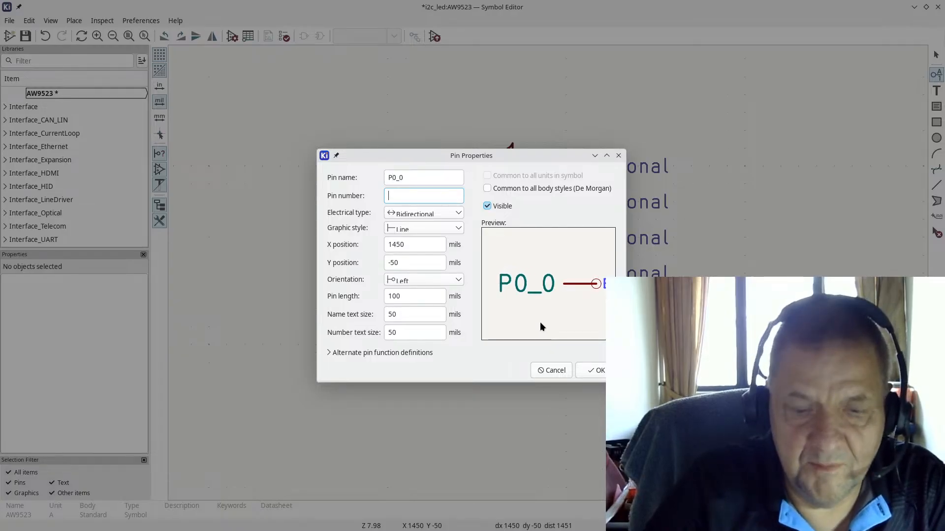
text(5)
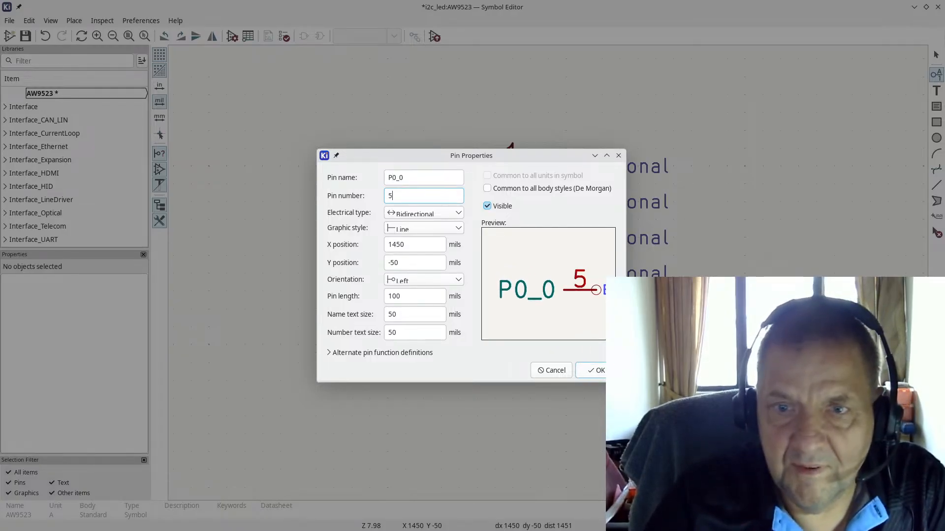
click(593, 371)
click(530, 345)
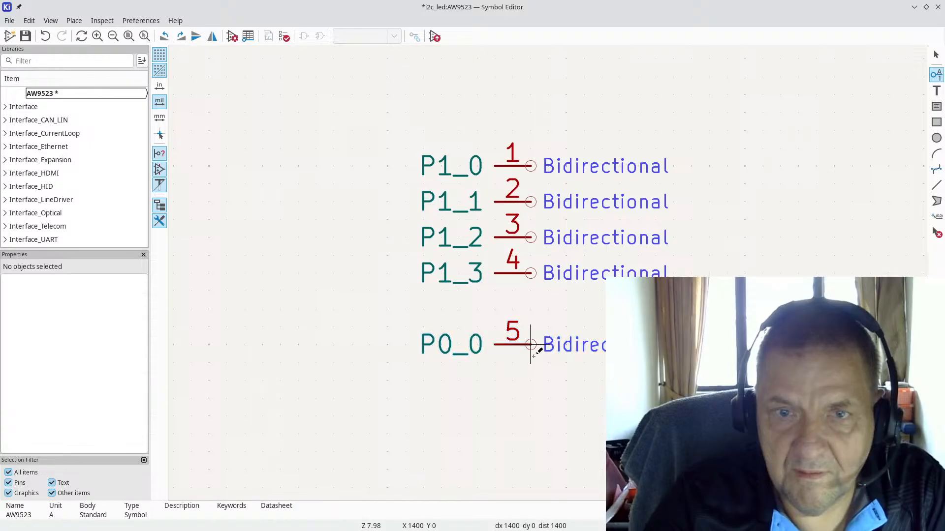
Step: Add pin P0_1, number 6, under P0_0
click(530, 380)
text(P0_1)
key(Tab)
text(6)
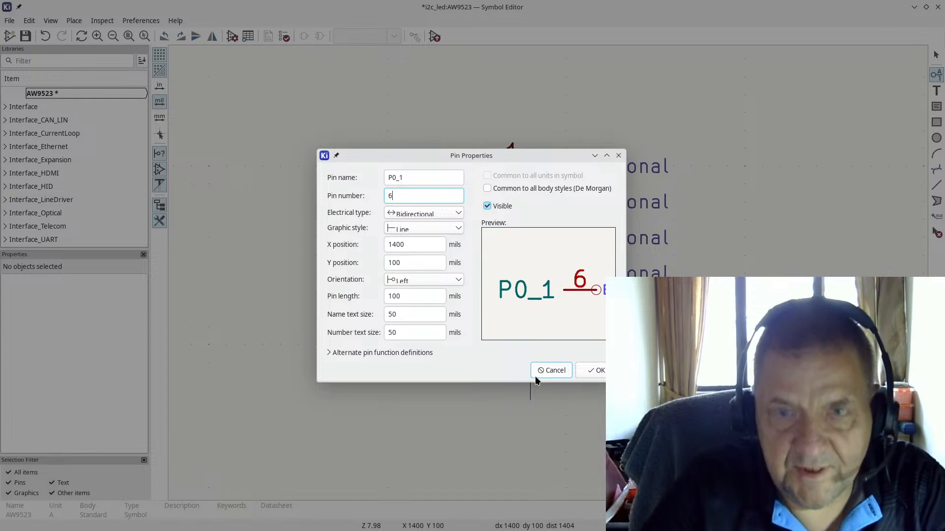
key(Return)
click(533, 376)
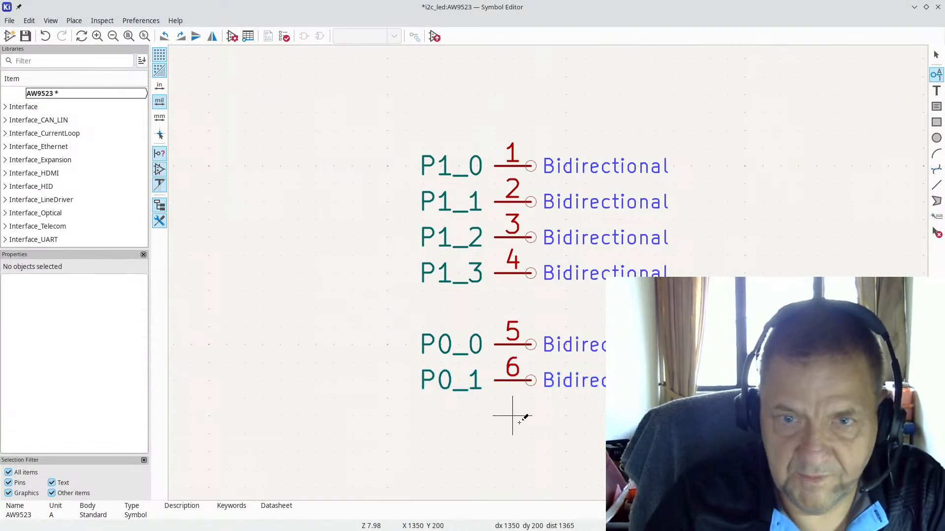
scroll(553, 266, down, 1)
scroll(556, 271, up, 2)
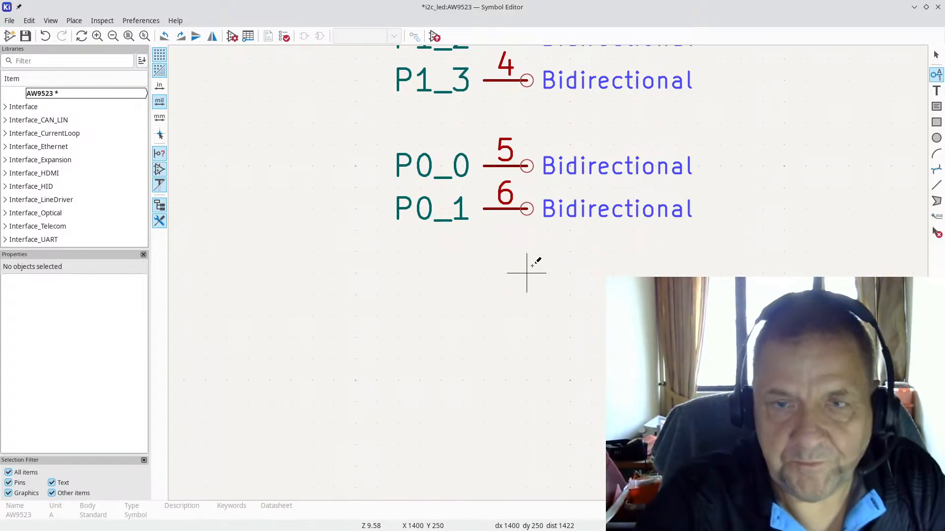
Step: After rechecking the datasheet, add pin P0_2, number 7, under P0_1
key(alt+Tab)
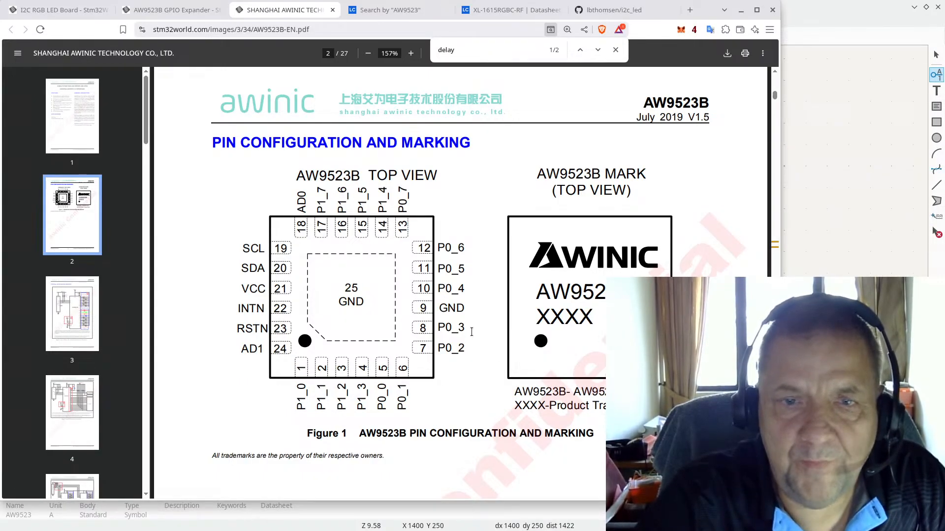
key(alt+Tab)
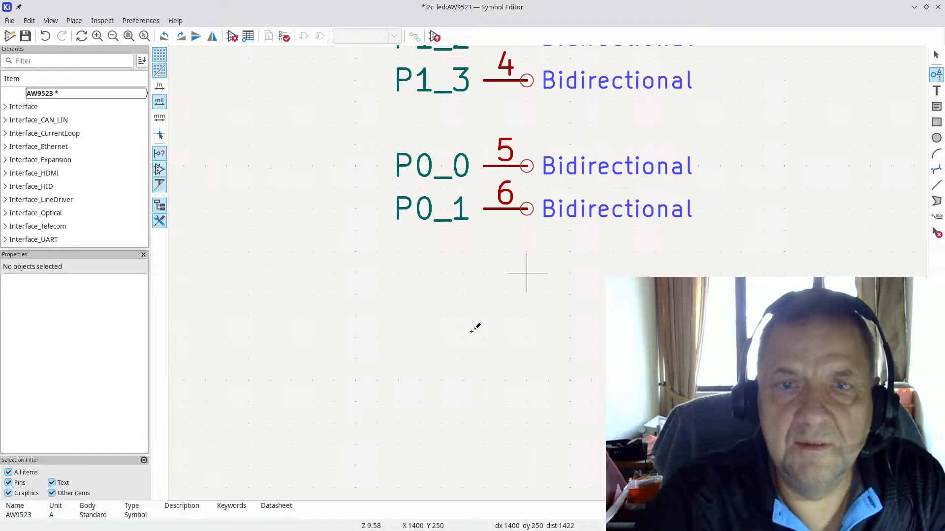
click(470, 331)
text(P)
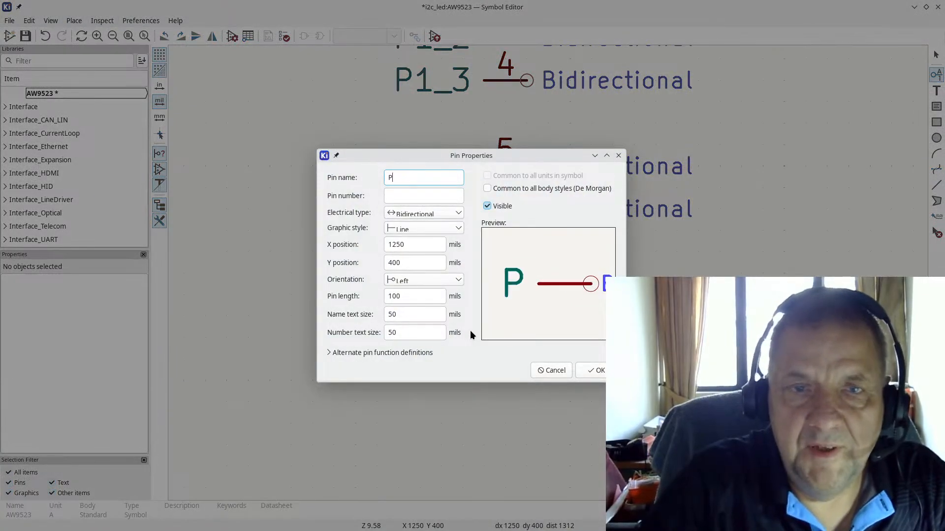
text(0_2)
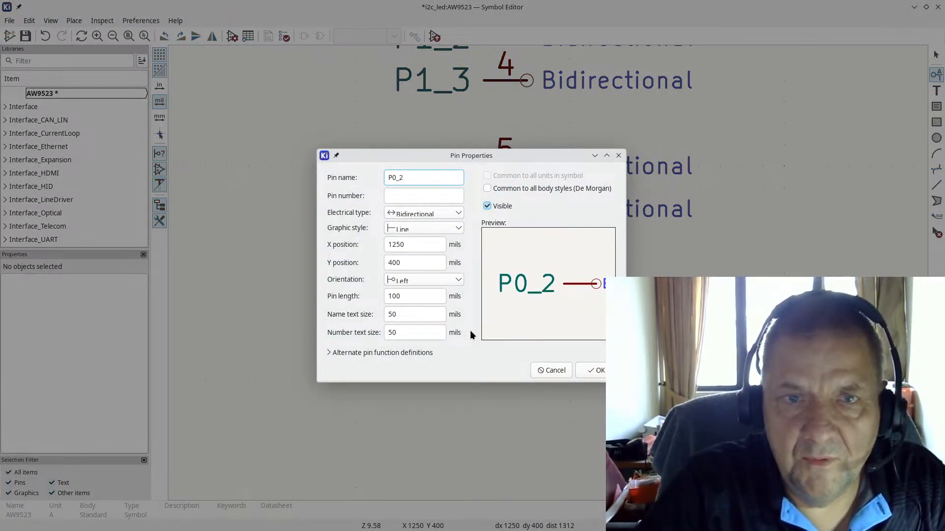
key(Tab)
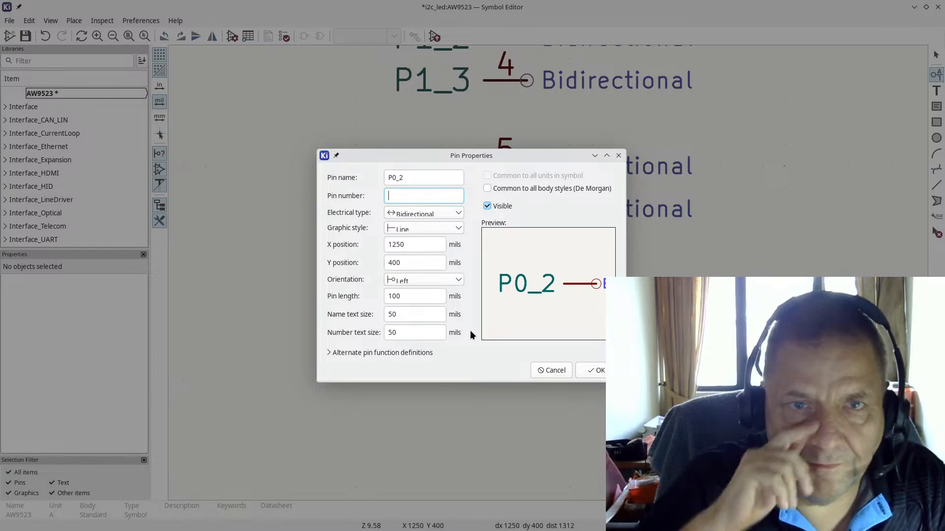
text(7)
key(Return)
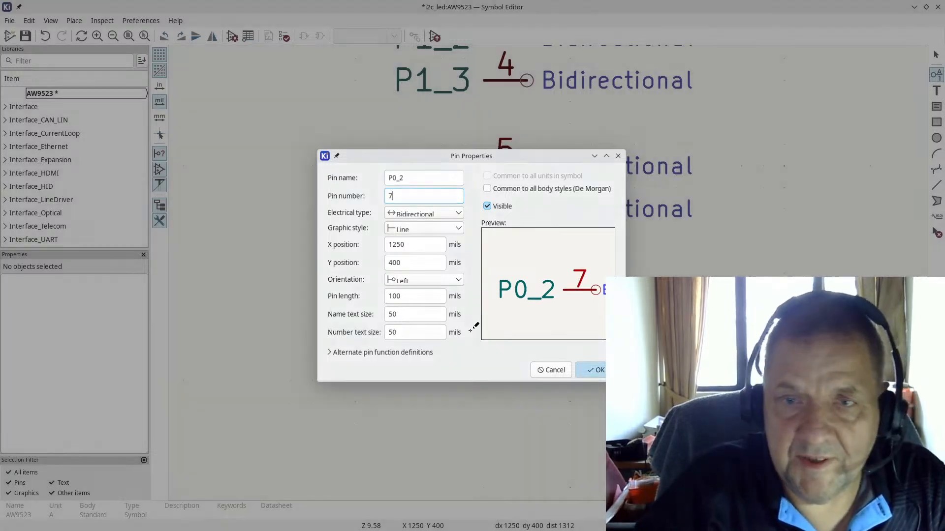
click(528, 251)
Step: Add pin P0_3, number 8, under P0_2, correcting a typo in the name
click(534, 306)
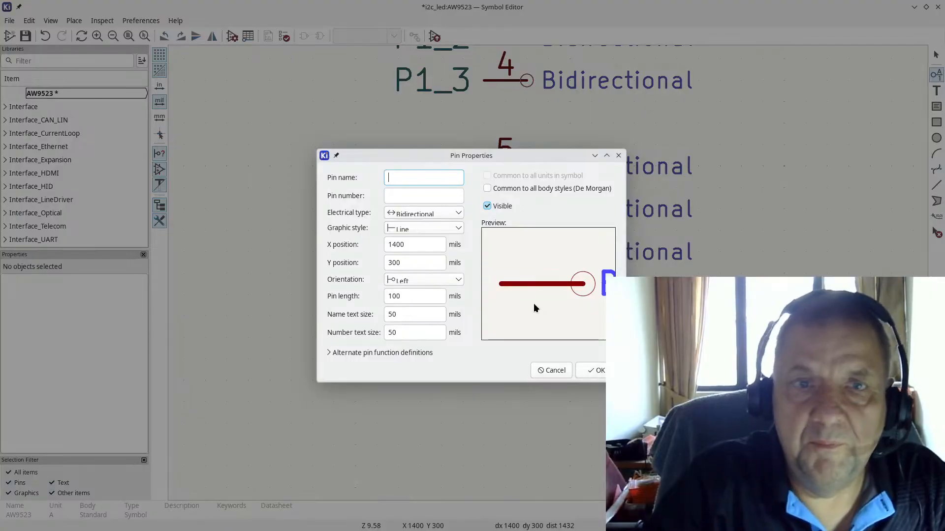
text(P0)
text(_23)
key(BackSpace)
key(BackSpace)
text(3)
key(Tab)
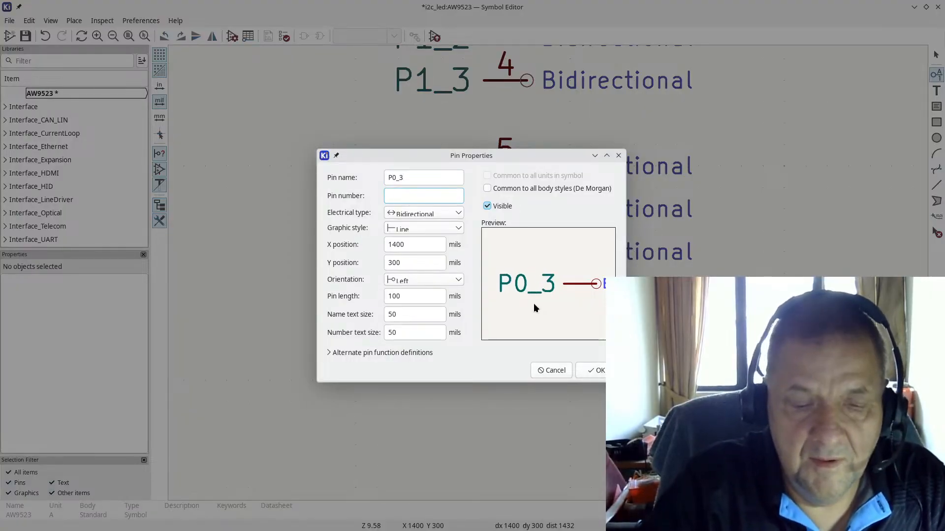
text(8)
key(Return)
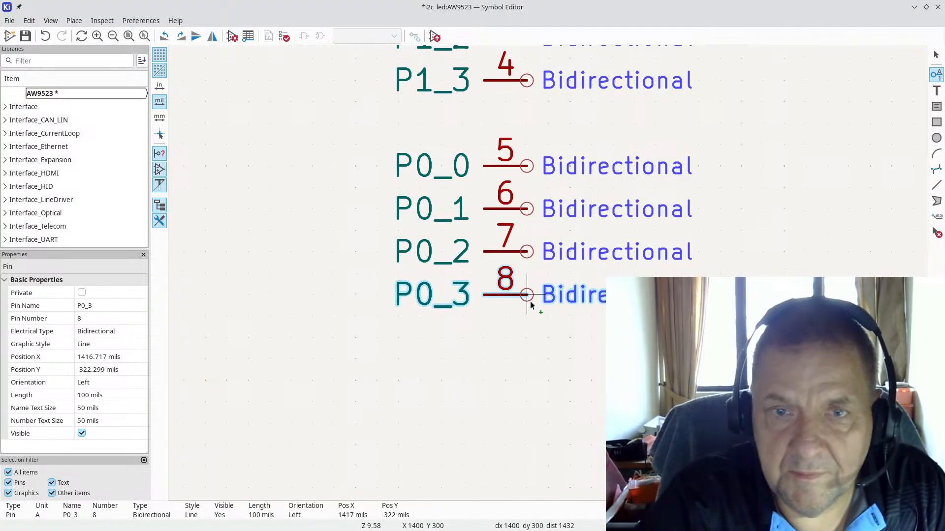
click(530, 304)
scroll(420, 358, down, 2)
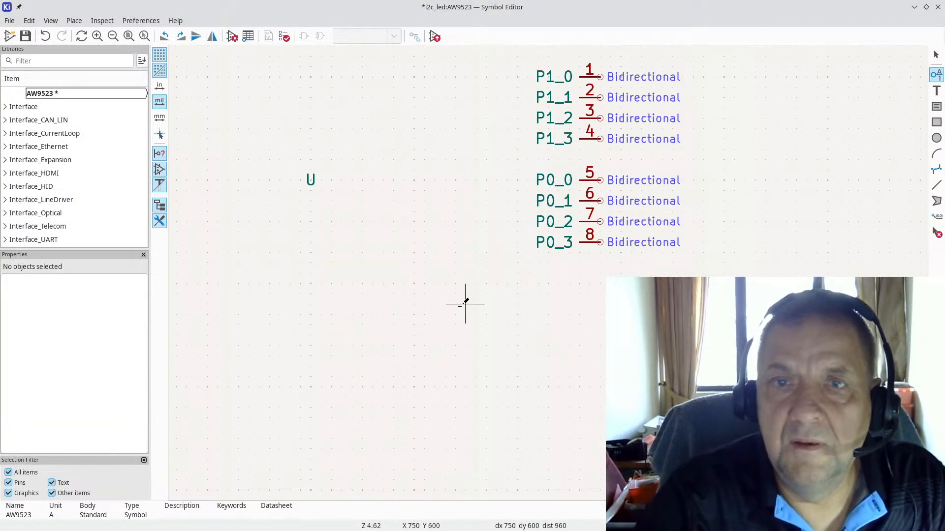
Step: Create a pin named GND with number 0, checking the datasheet for the ground pin
click(420, 339)
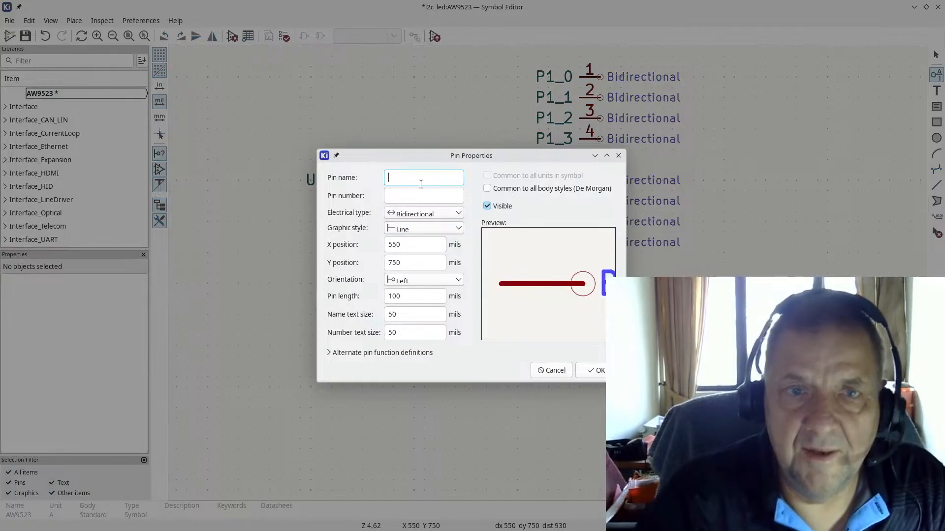
text(GND)
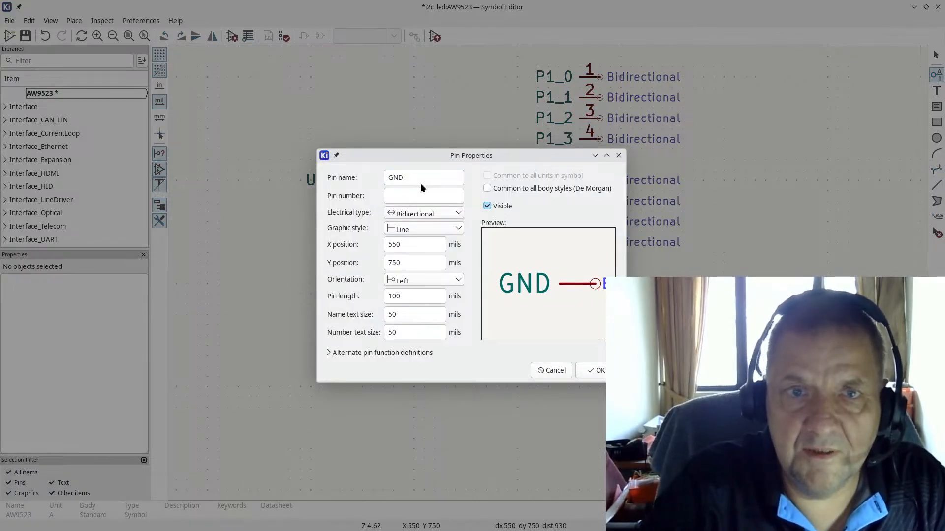
key(alt+Tab)
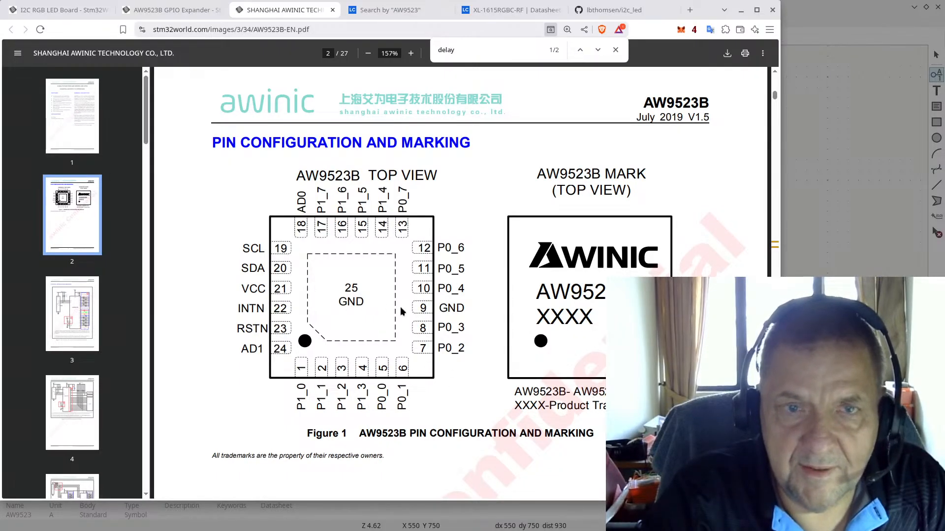
key(alt+Tab)
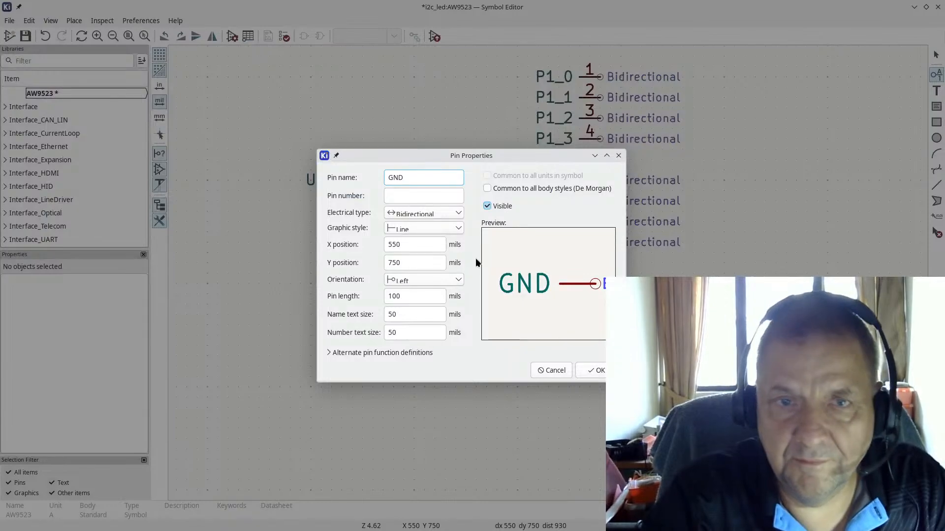
click(409, 196)
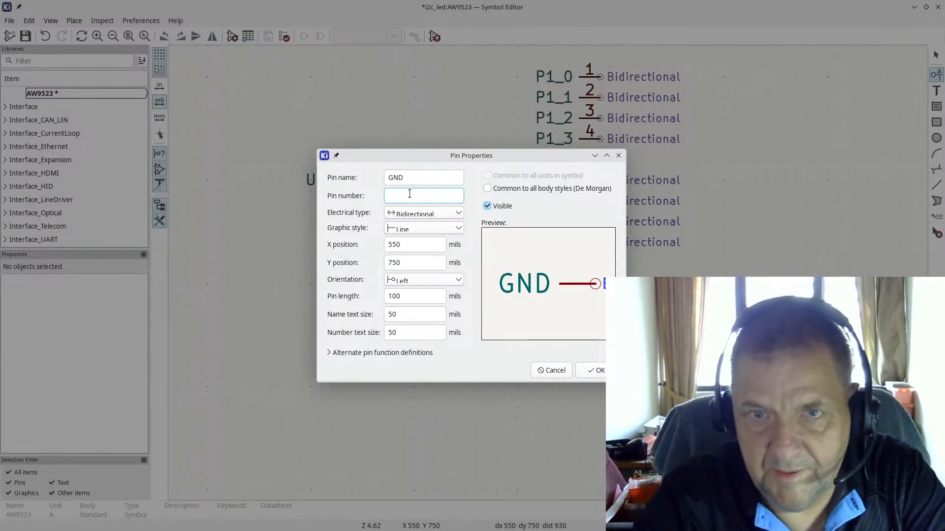
text(0)
click(597, 370)
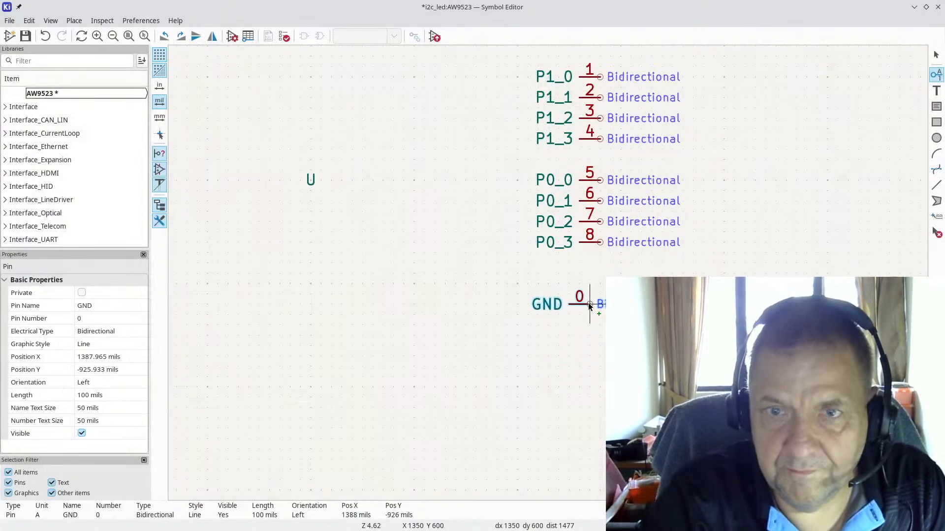
Step: Rotate the GND pin vertical and place it below the P0 pins
key(r)
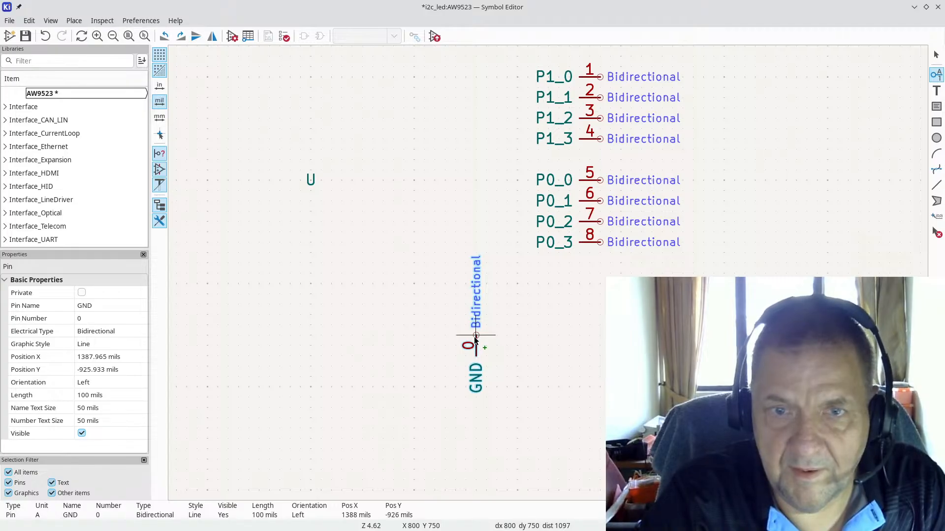
key(r)
key(r)
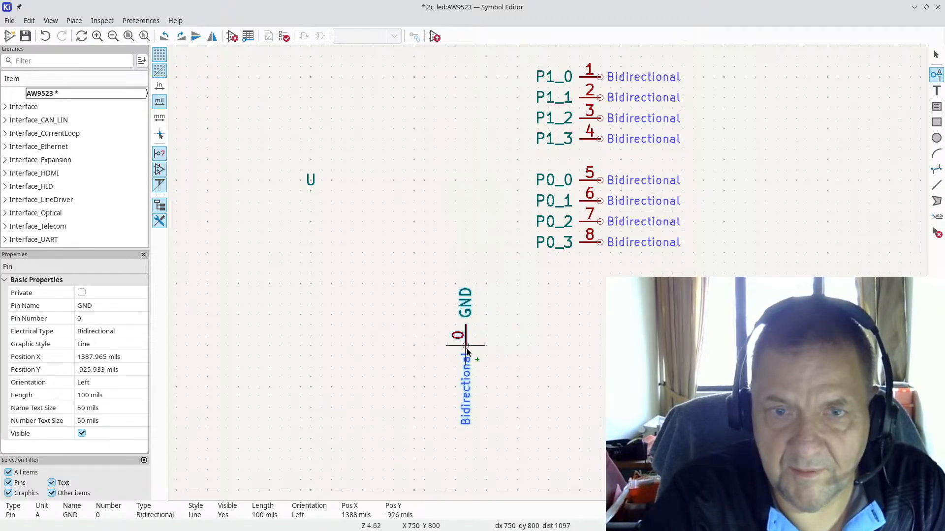
click(485, 314)
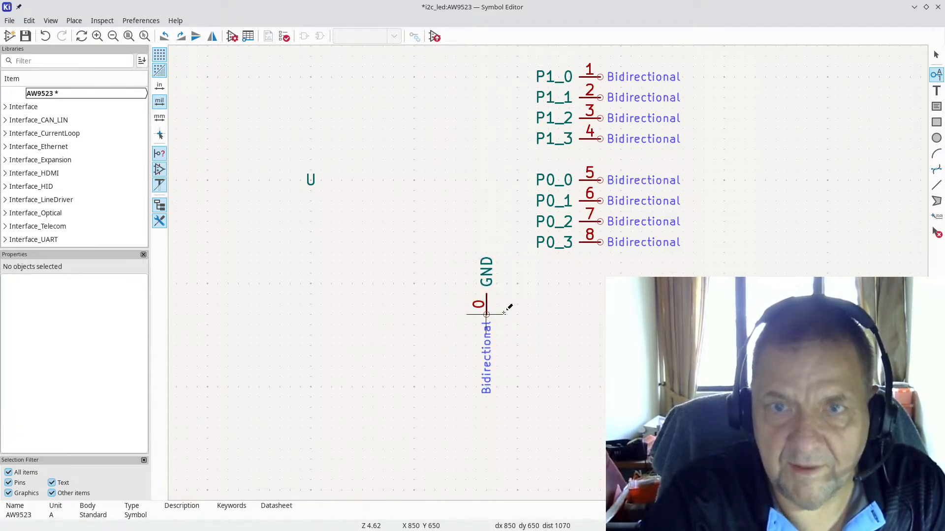
scroll(631, 273, down, 2)
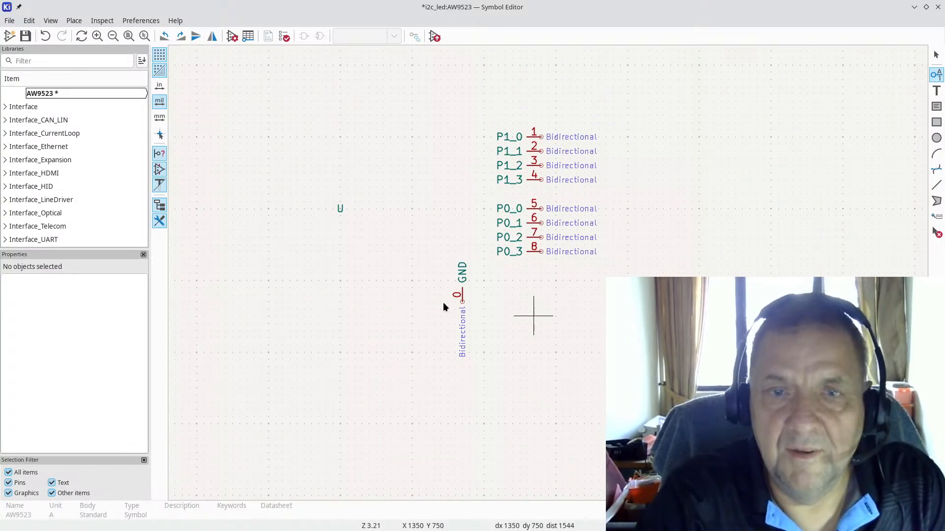
key(alt+Tab)
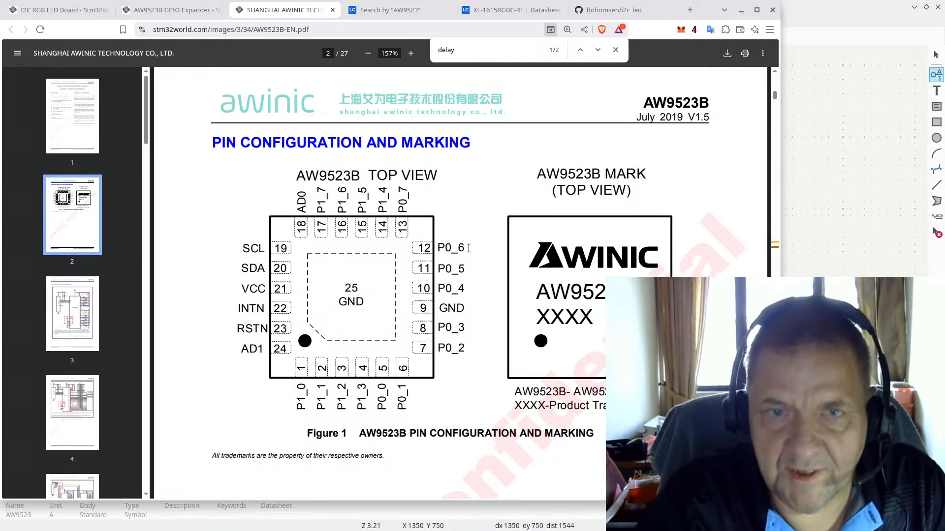
Step: Add pin P0_4, number 10, turned horizontal and placed below P0_3
key(alt+Tab)
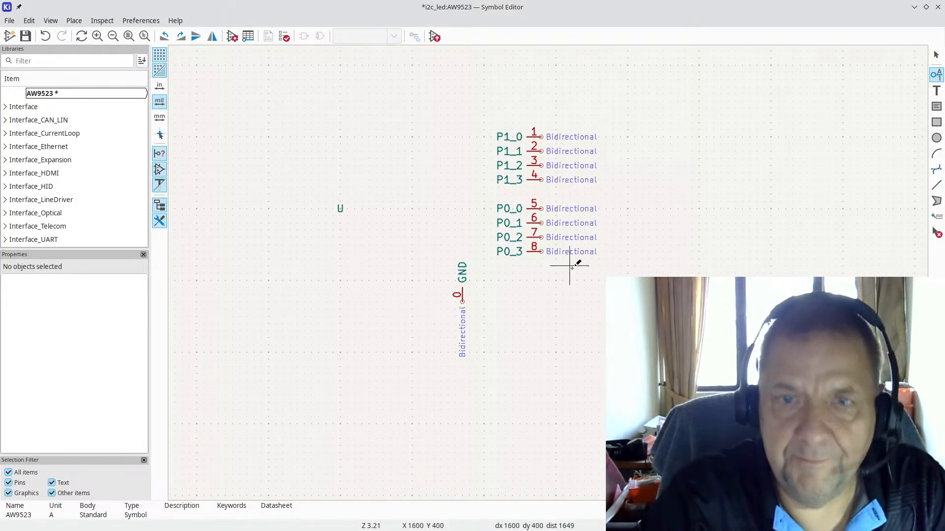
scroll(541, 262, up, 3)
click(502, 258)
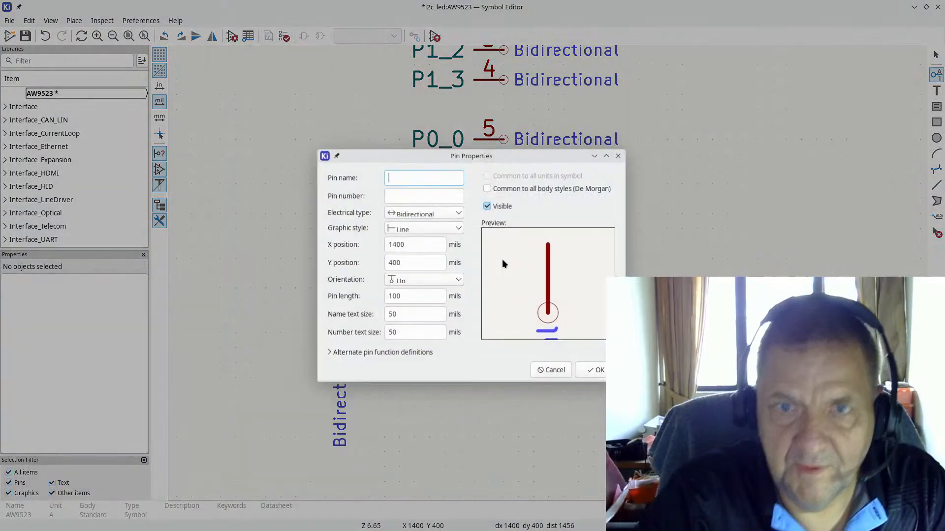
text(P0_)
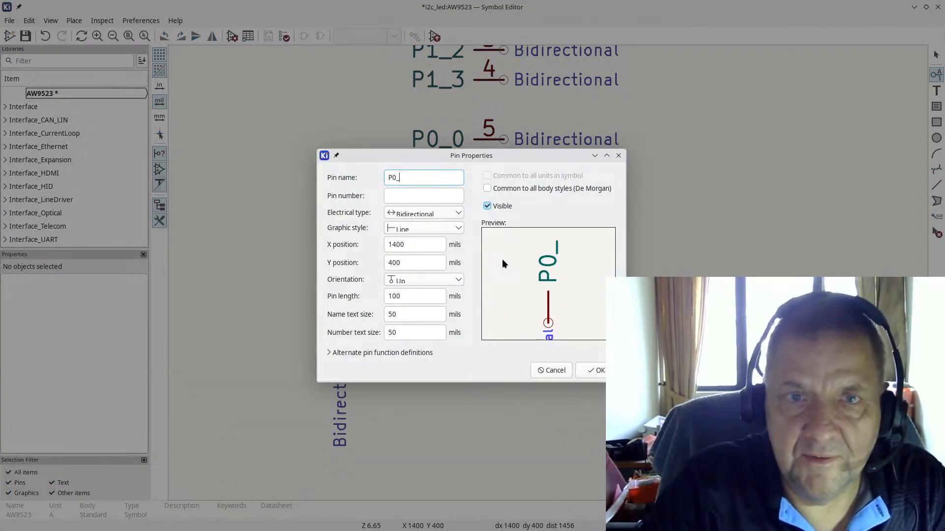
text(4)
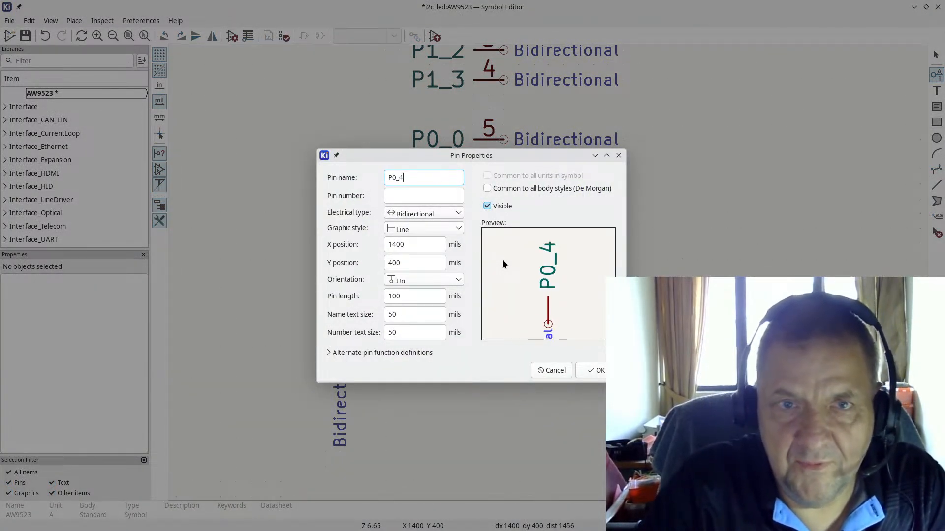
key(Tab)
text(10)
key(Return)
key(r)
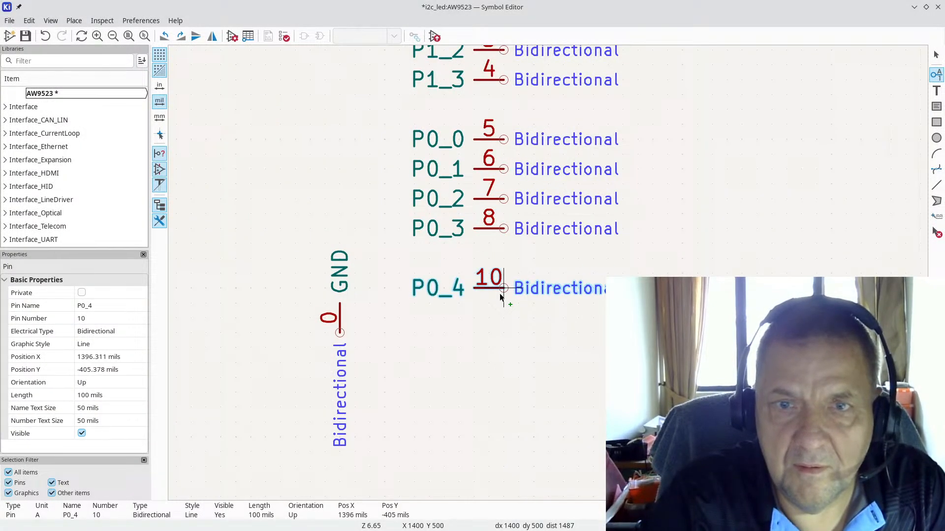
click(500, 297)
Step: Renumber the GND pin to 9
double_click(340, 332)
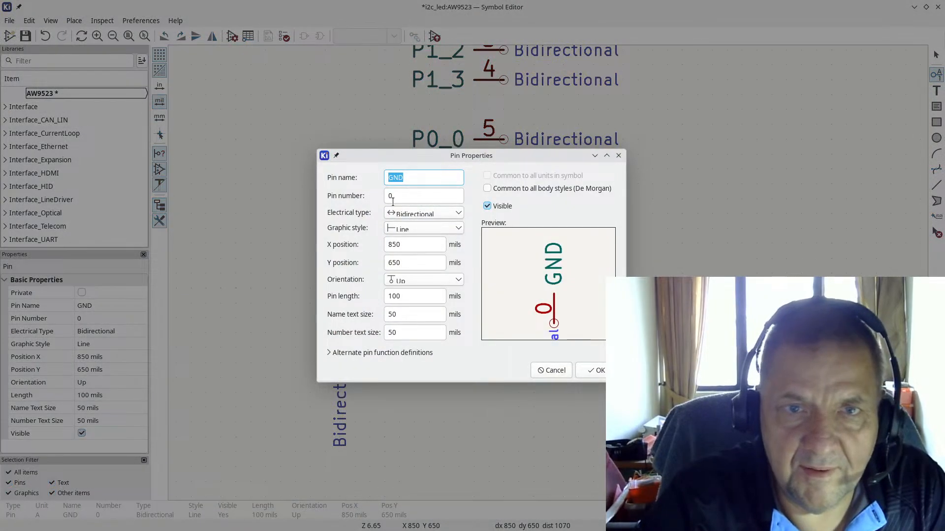
double_click(395, 198)
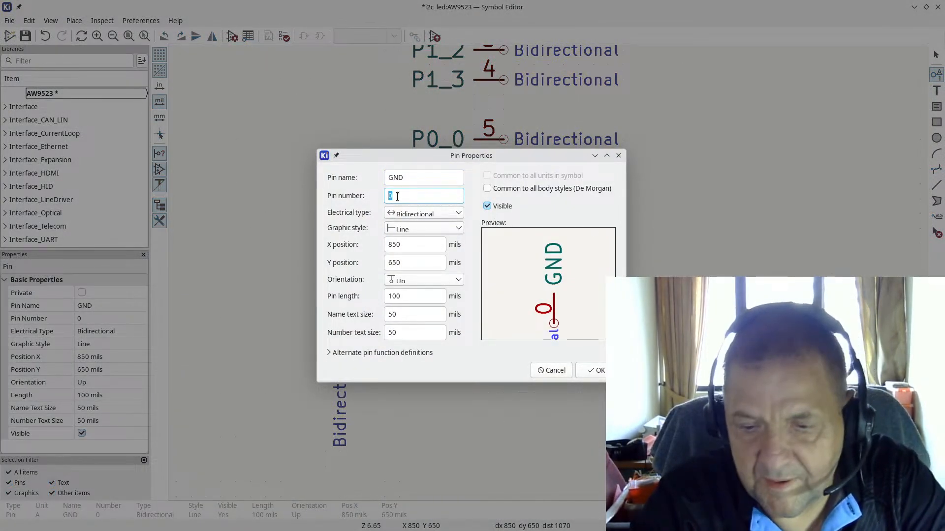
text(9)
click(603, 374)
scroll(433, 376, down, 2)
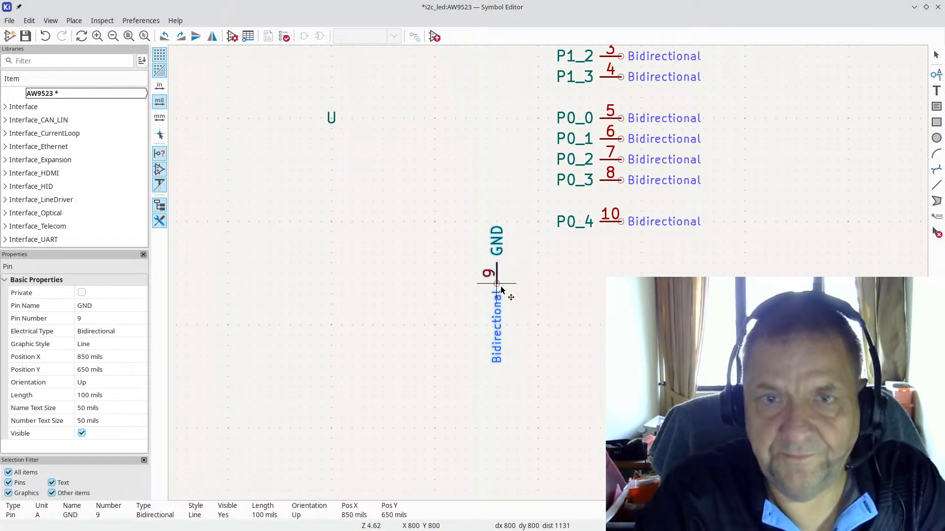
Step: Drop GND pin 9 in its new spot and add pin P0_5, number 11, below P0_4
click(506, 294)
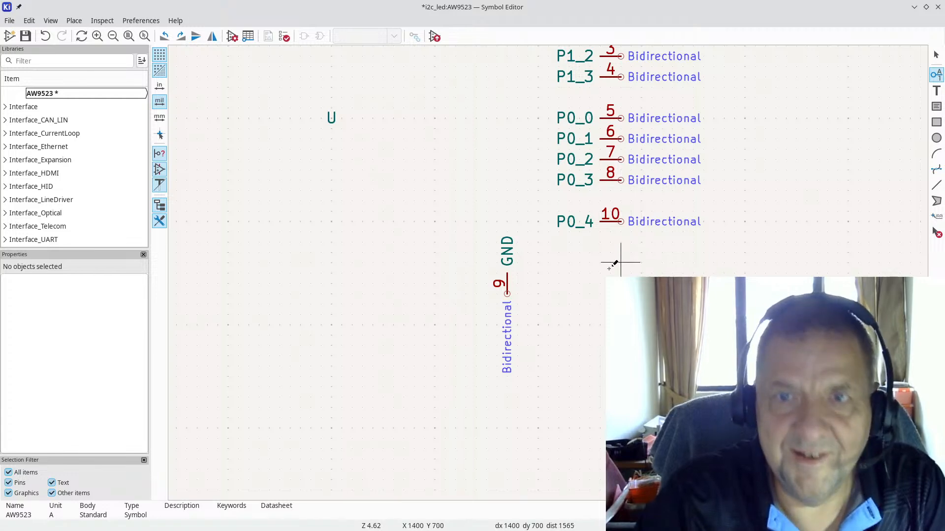
scroll(548, 252, up, 3)
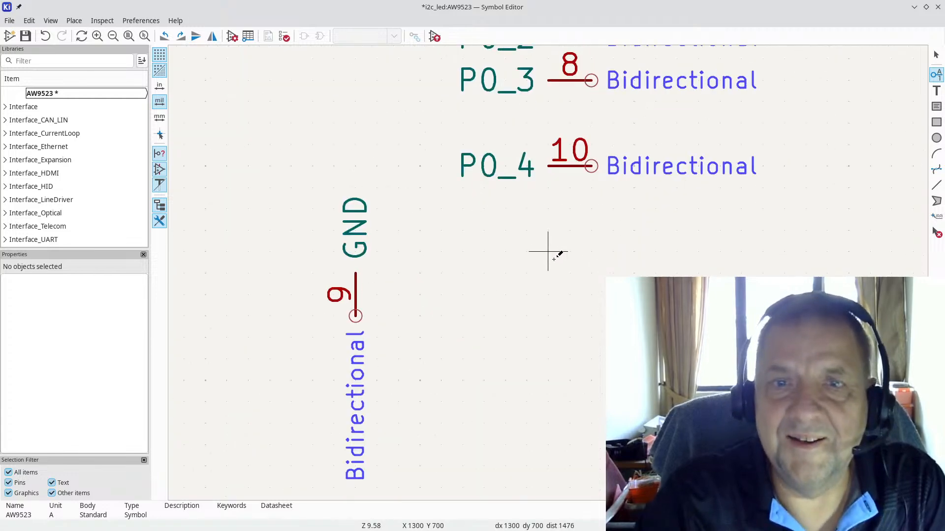
click(591, 208)
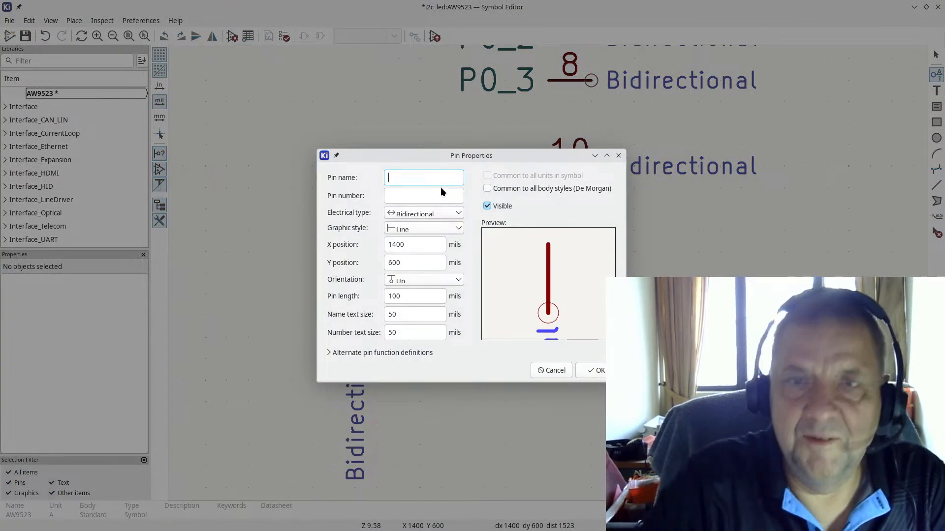
key(Escape)
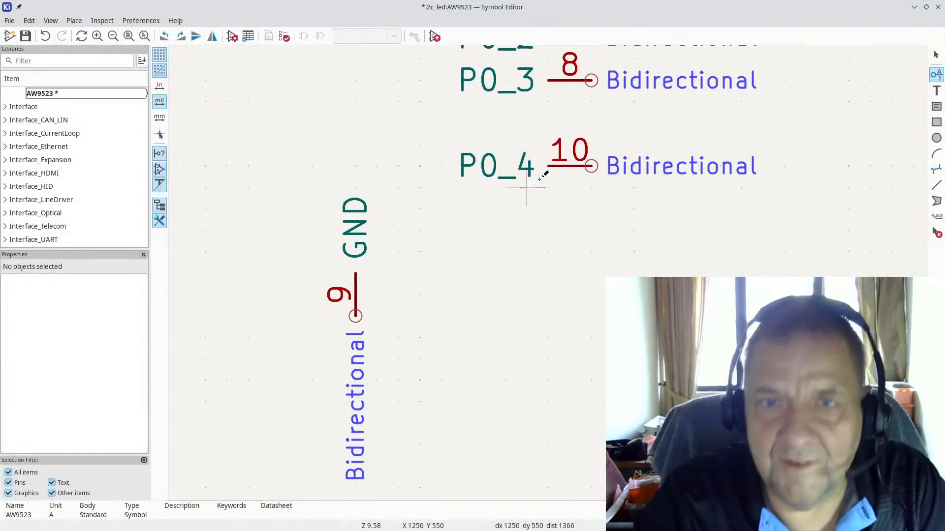
click(569, 209)
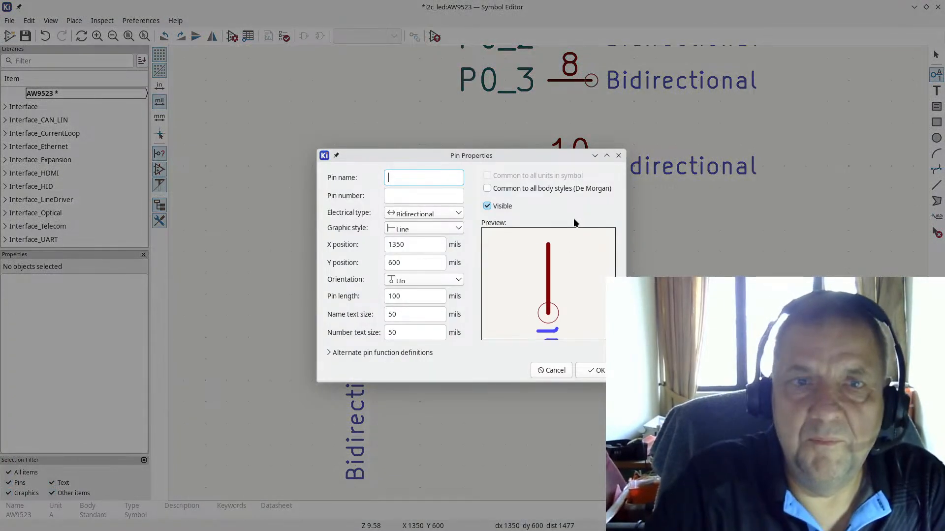
text(P0_)
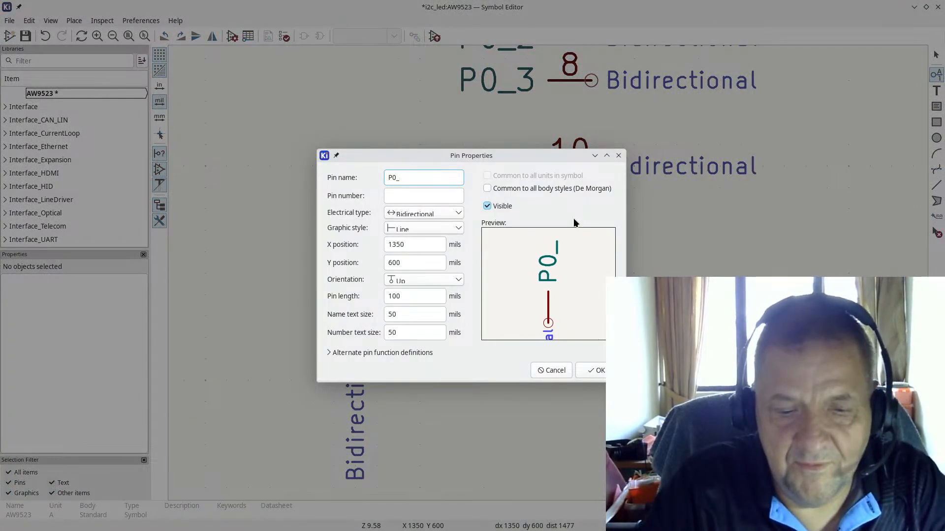
text(5)
key(Tab)
text(11)
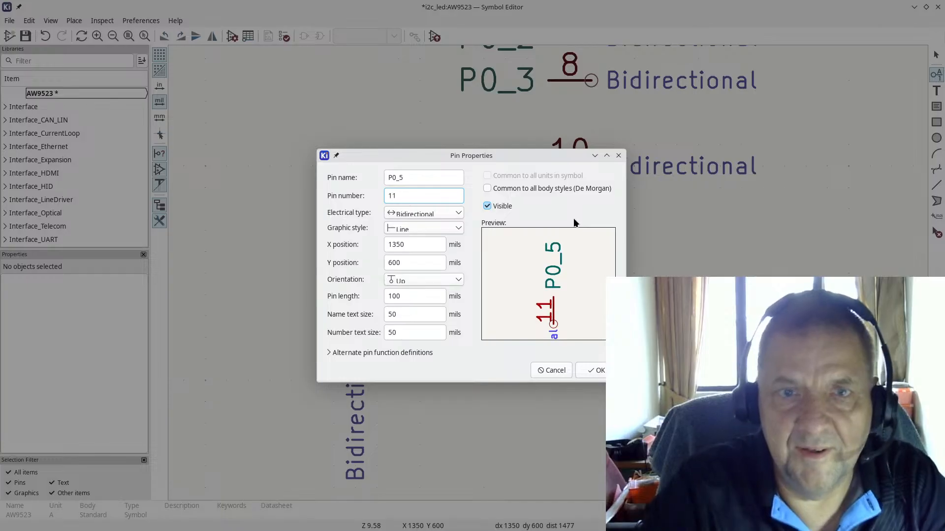
click(596, 370)
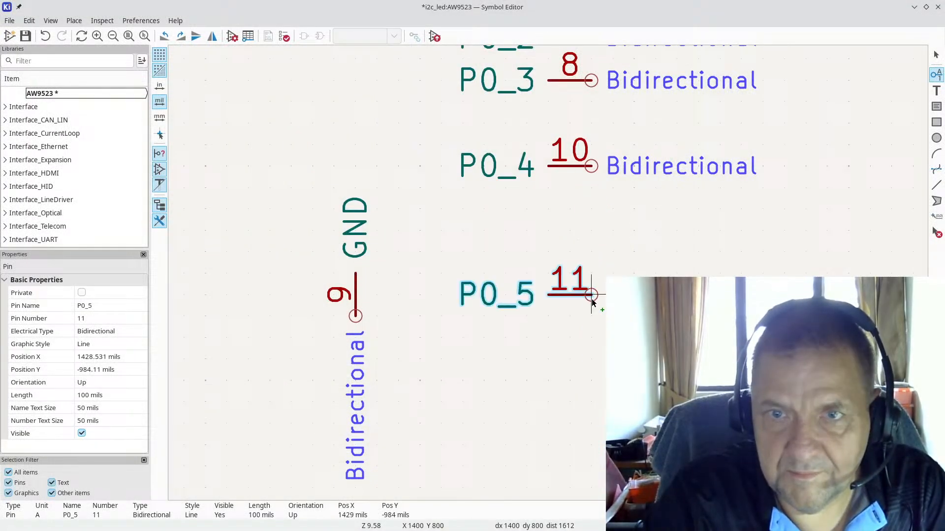
click(591, 209)
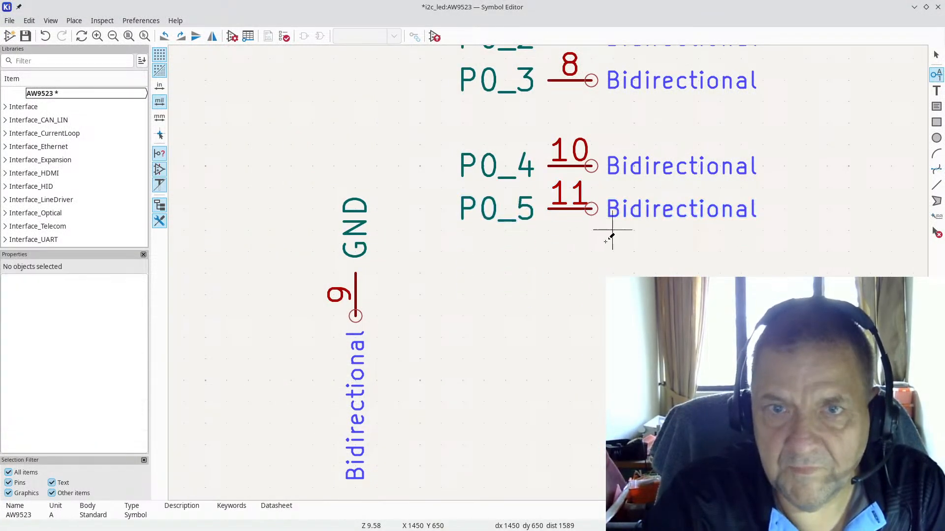
Step: Add pin P0_6, number 12, below P0_5, then recheck the datasheet
click(591, 273)
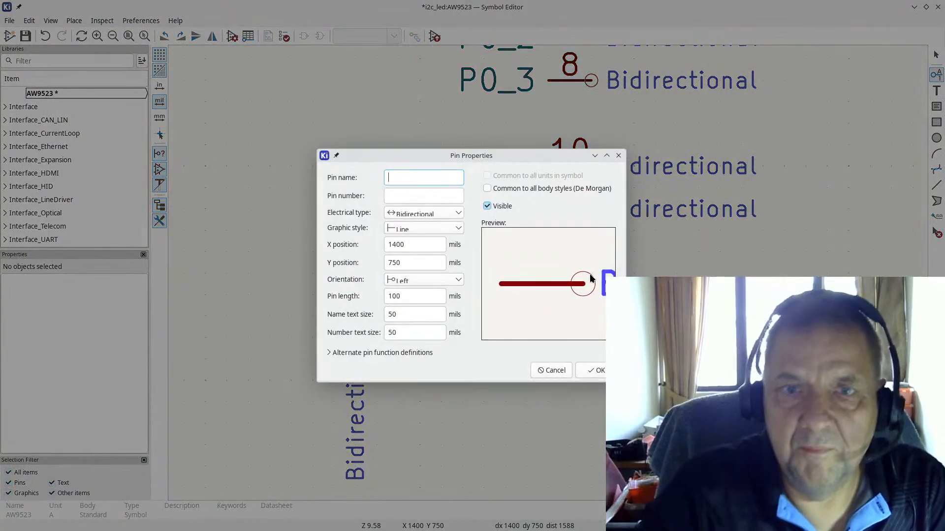
text(P0)
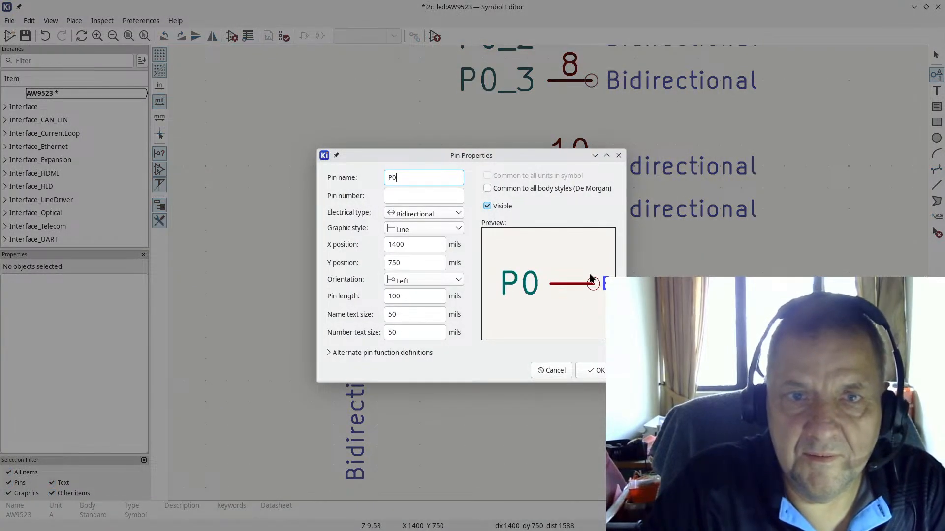
text(_6)
key(Tab)
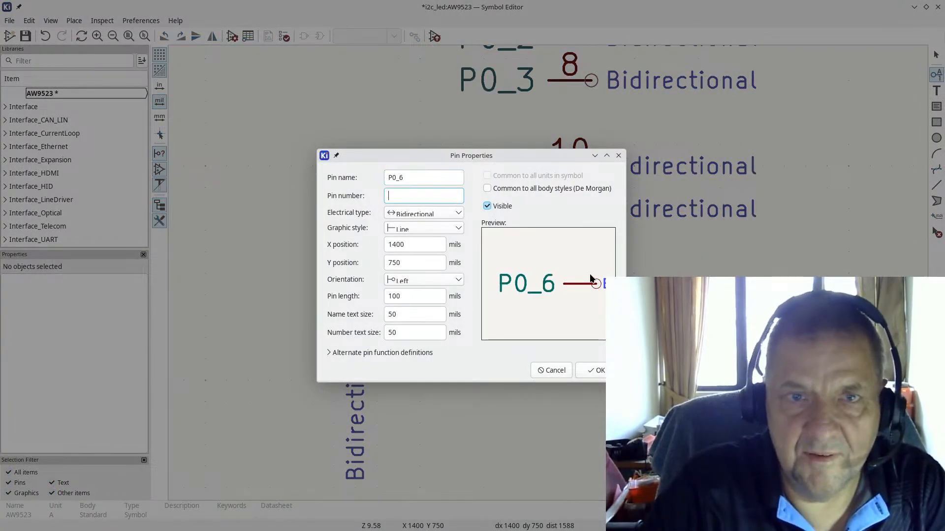
text(12)
key(Return)
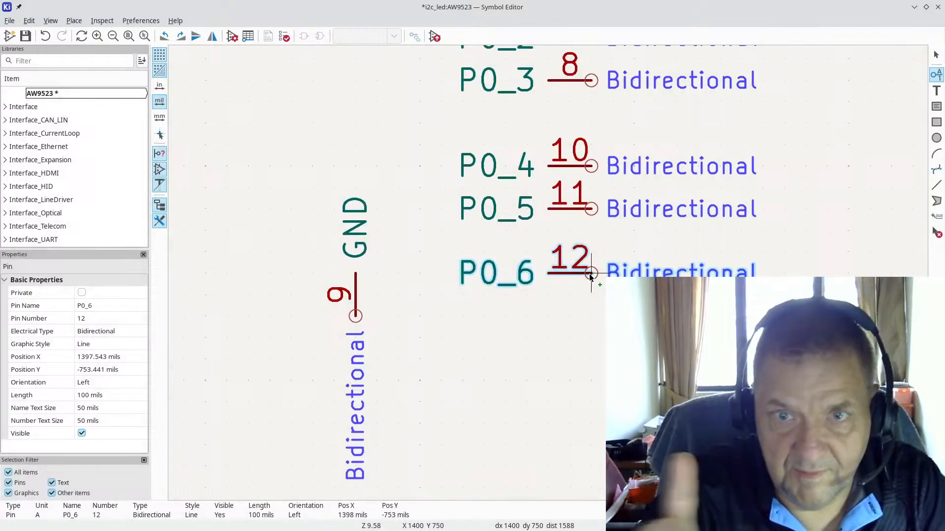
click(582, 259)
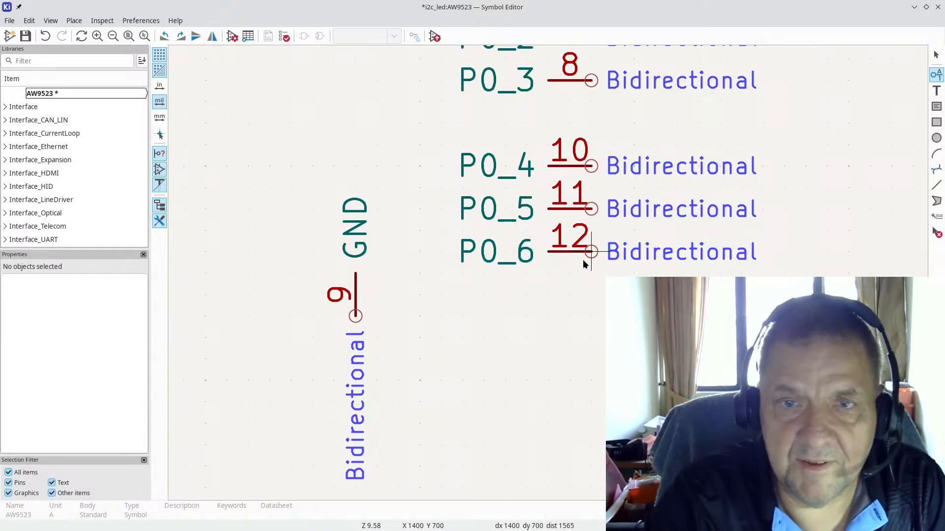
key(alt+Tab)
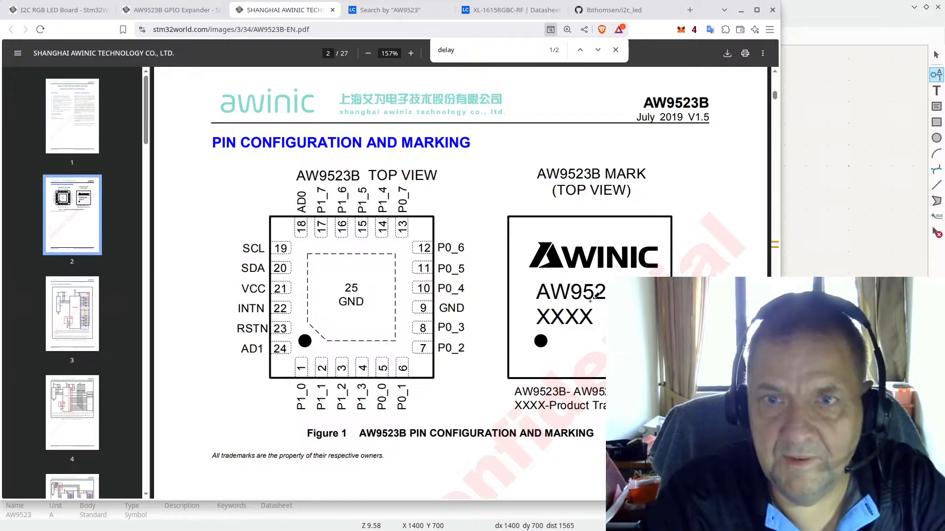
key(alt+Tab)
Step: Add pin P0_7 numbered 13 directly below P0_6
click(569, 294)
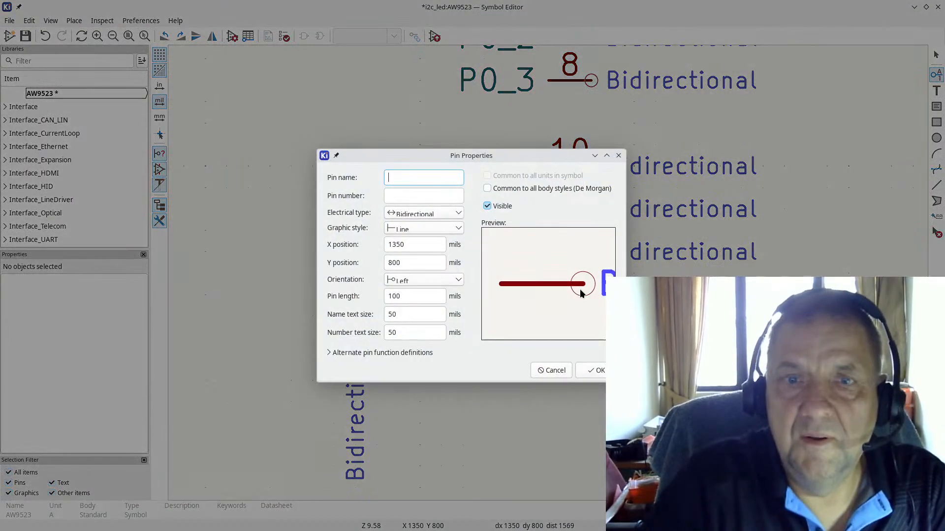
text(P0_7)
key(Tab)
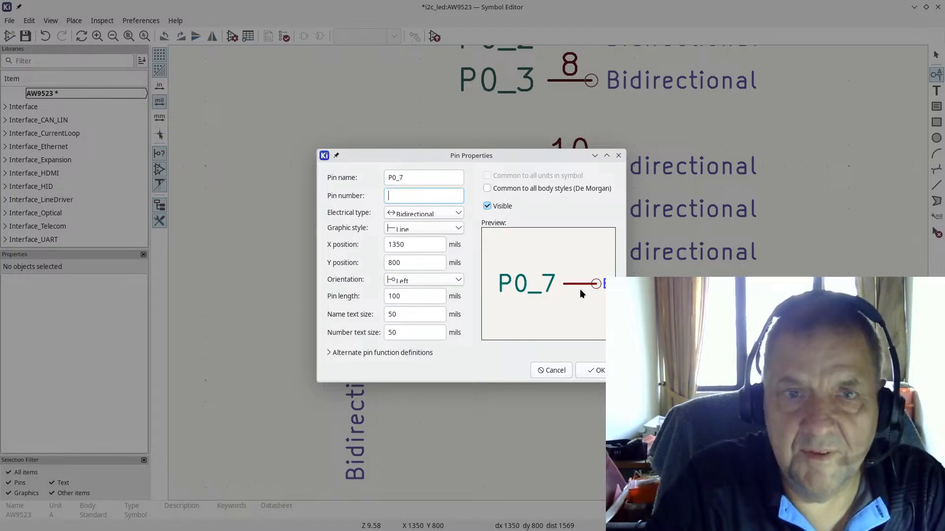
text(13)
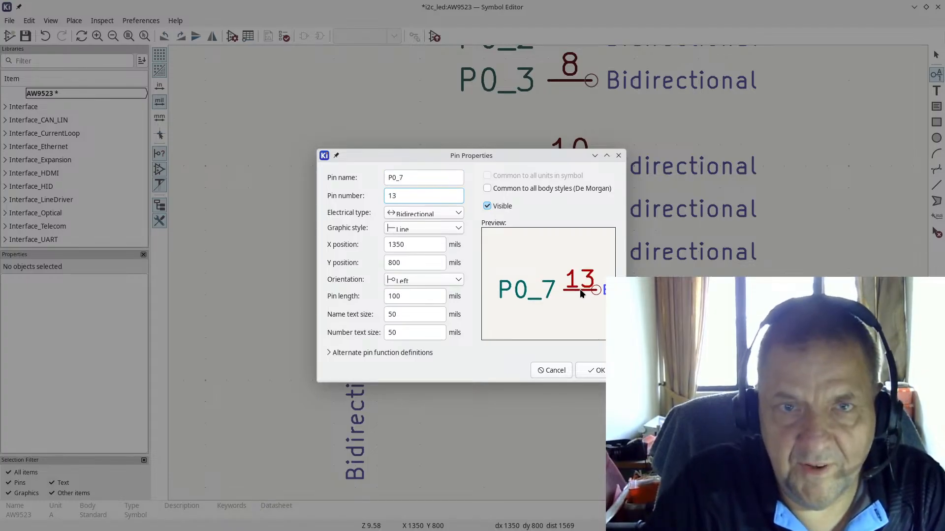
key(Return)
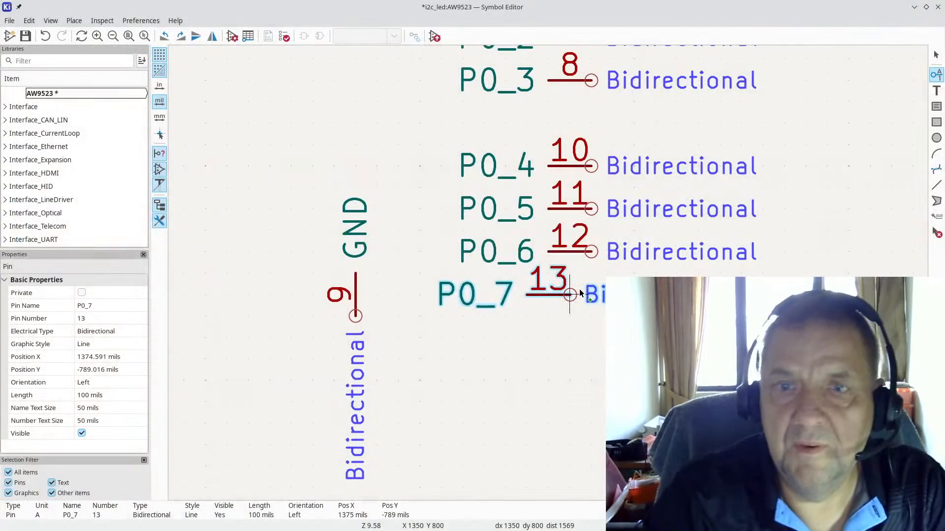
click(603, 294)
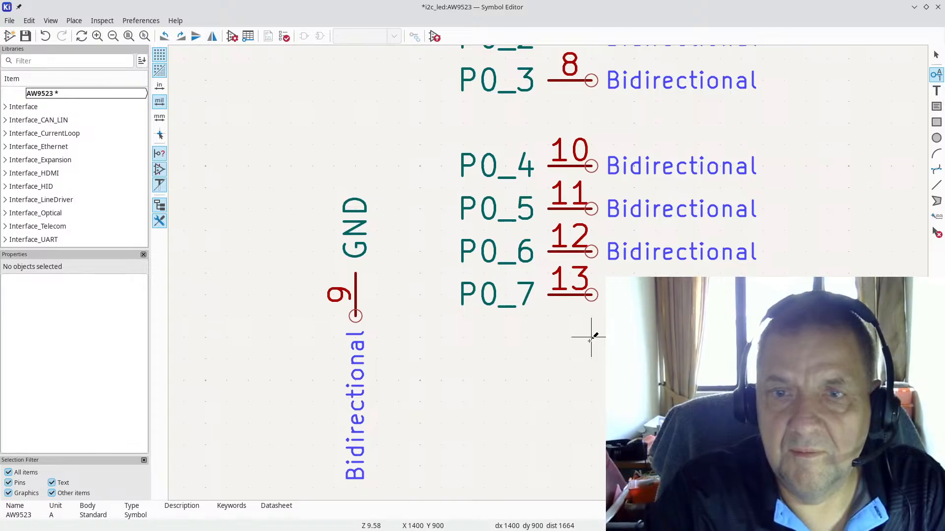
Step: Cancel a half-typed new pin and check the datasheet for the next pin in order
click(591, 342)
text(P0_)
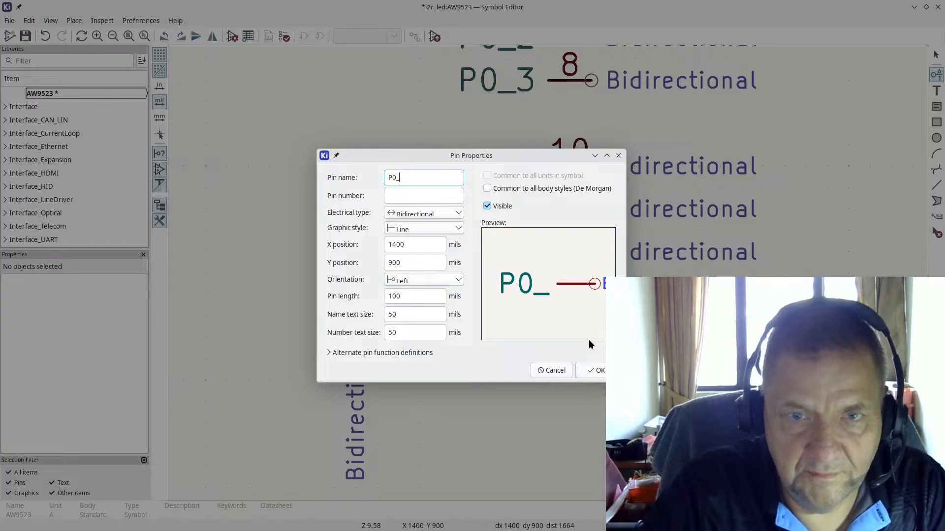
key(BackSpace)
key(BackSpace)
key(BackSpace)
key(Escape)
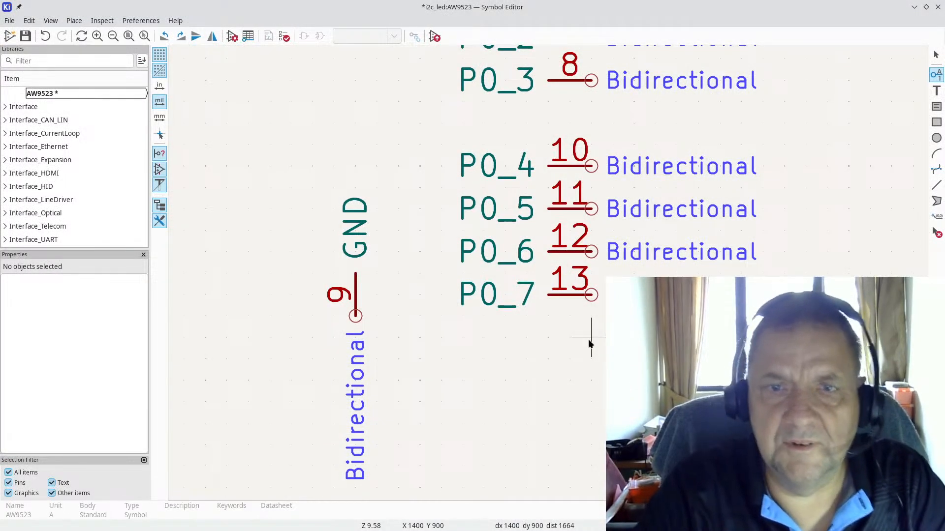
key(alt+Tab)
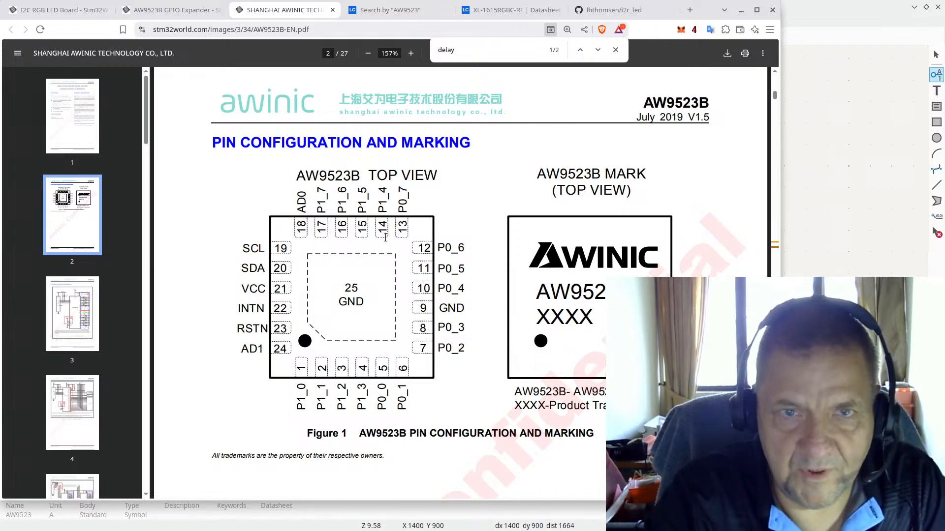
key(alt+Tab)
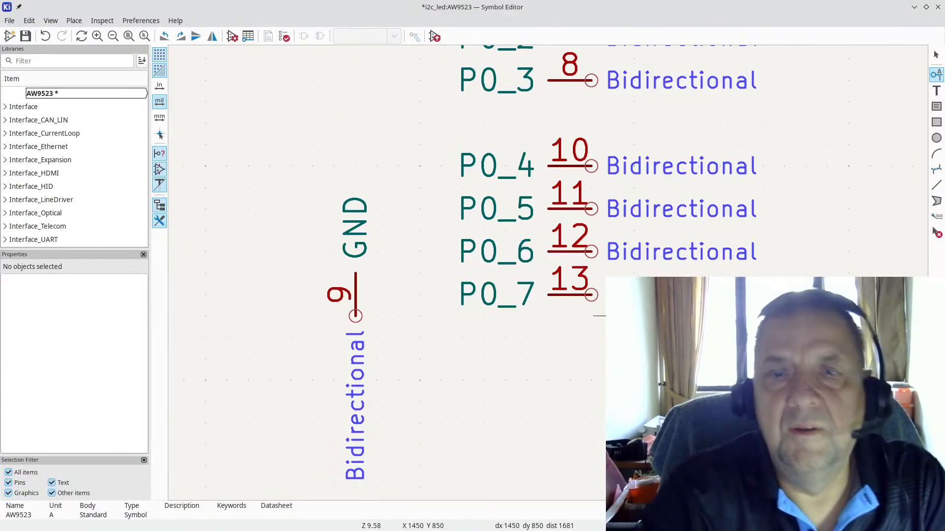
Step: Add bidirectional pin P1_4 numbered 14 below P0_7
click(591, 358)
text(P1_)
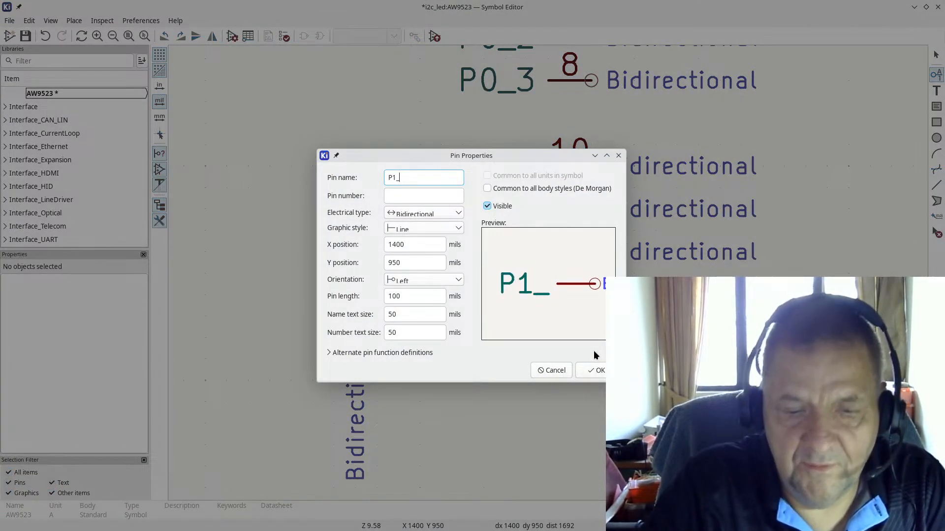
text(4)
key(Tab)
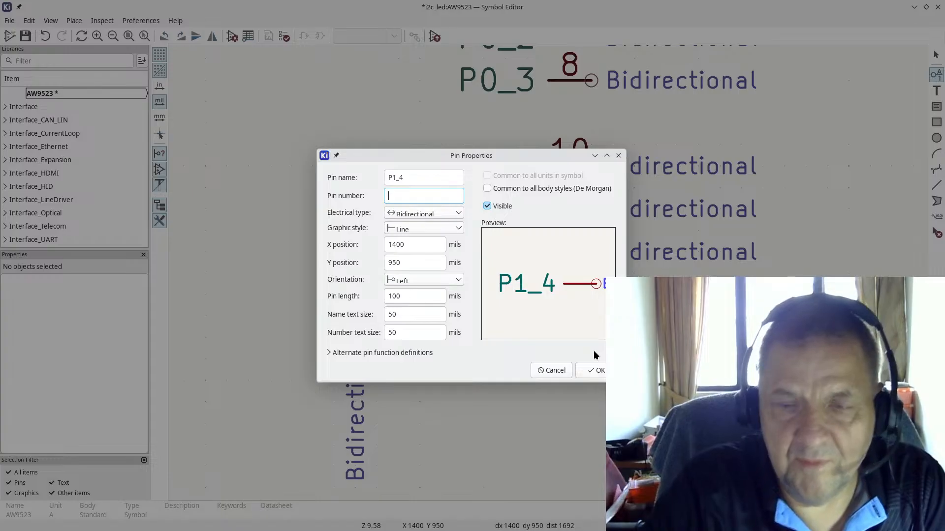
drag(518, 152, 810, 300)
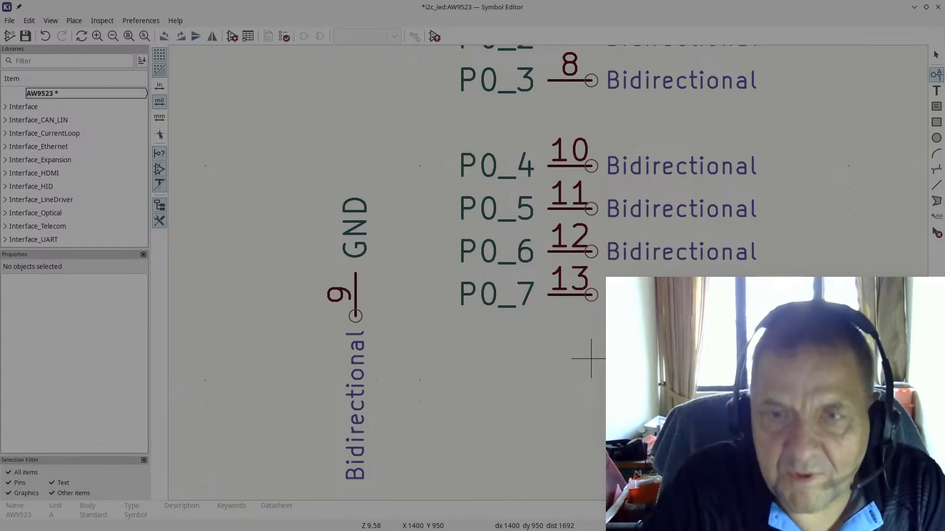
key(Return)
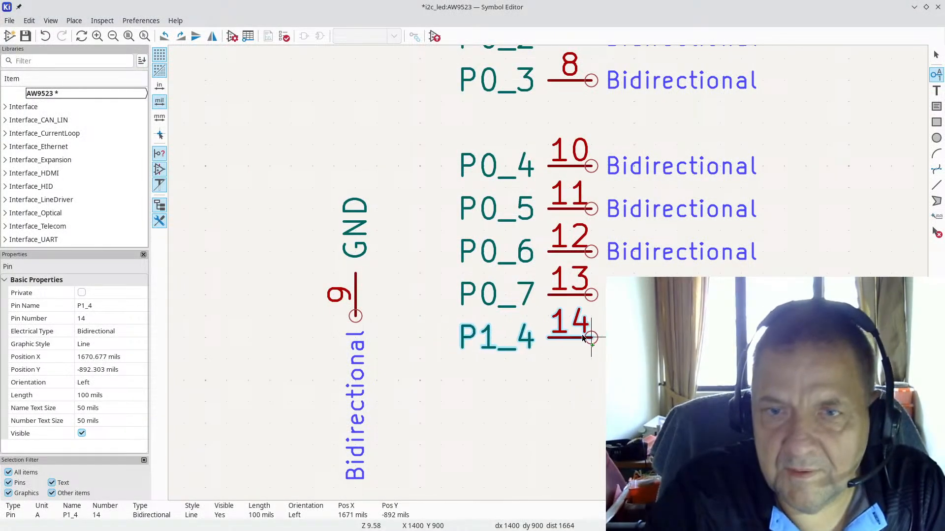
click(593, 338)
scroll(586, 143, down, 1)
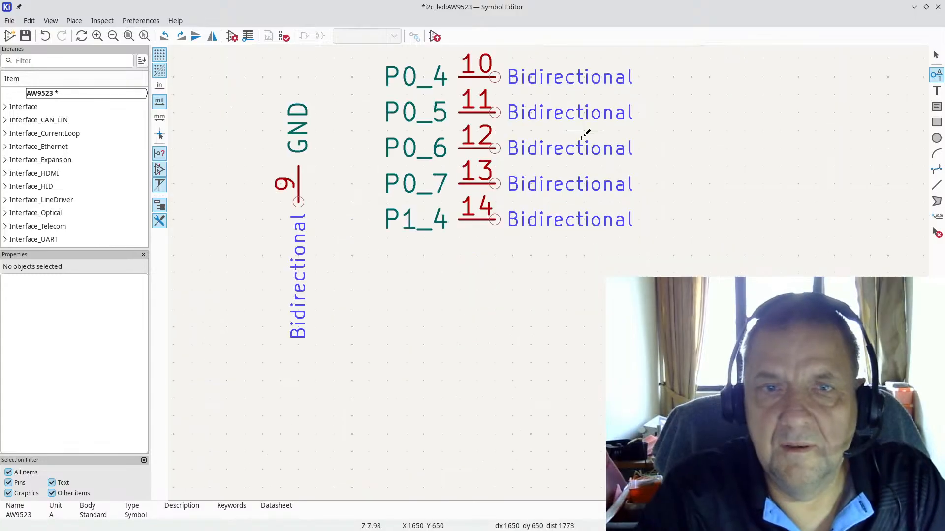
scroll(568, 132, down, 1)
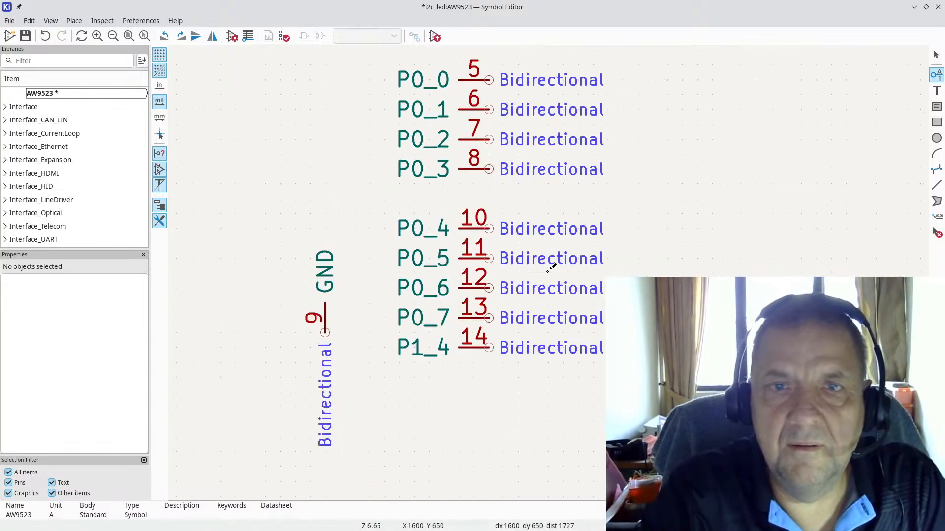
Step: Add pin P1_5 numbered 15 below P1_4, checking the datasheet afterwards
click(491, 378)
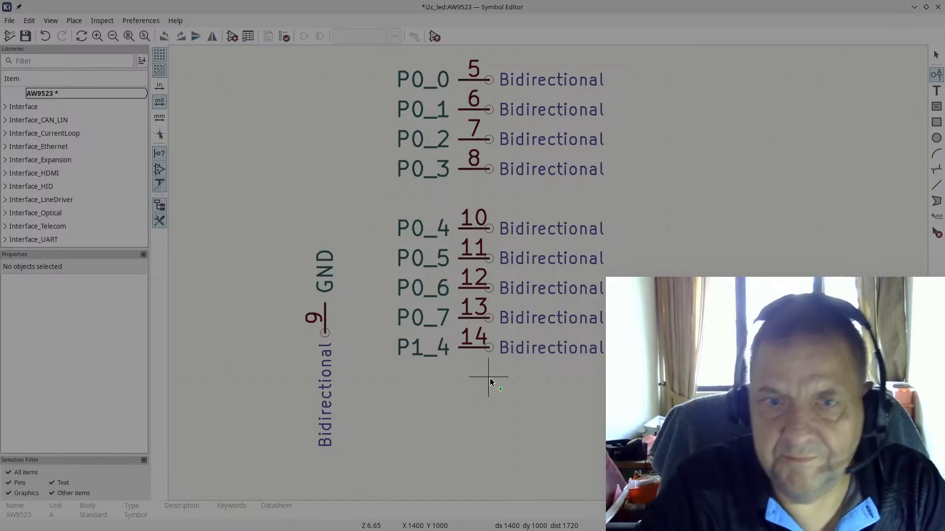
key(Return)
click(489, 378)
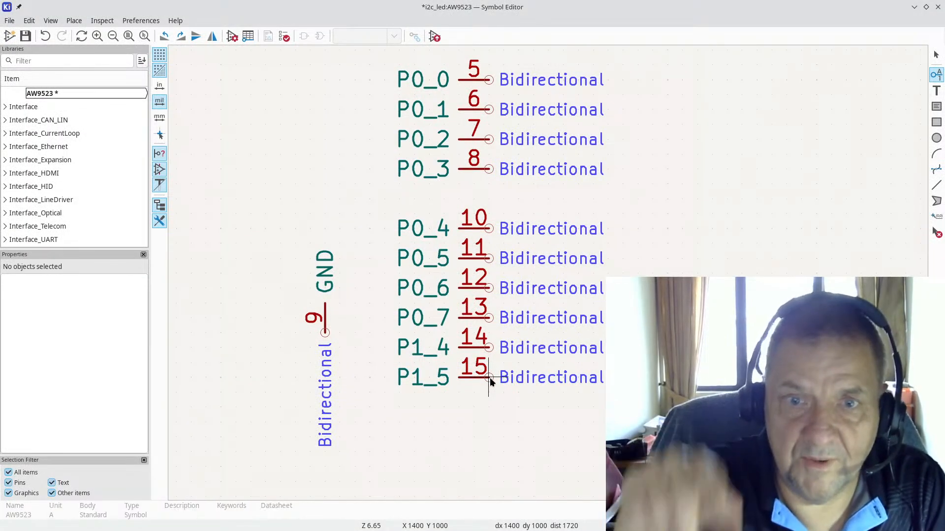
key(alt+Tab)
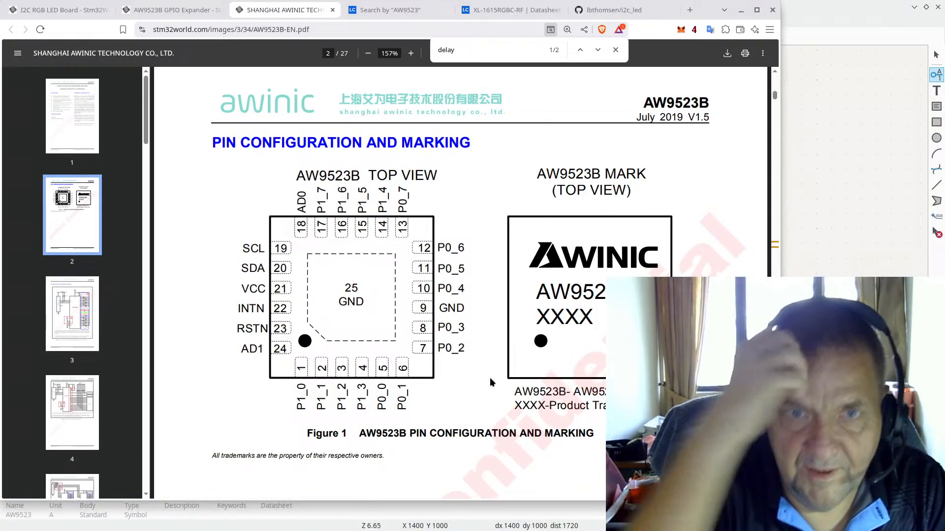
key(alt+Tab)
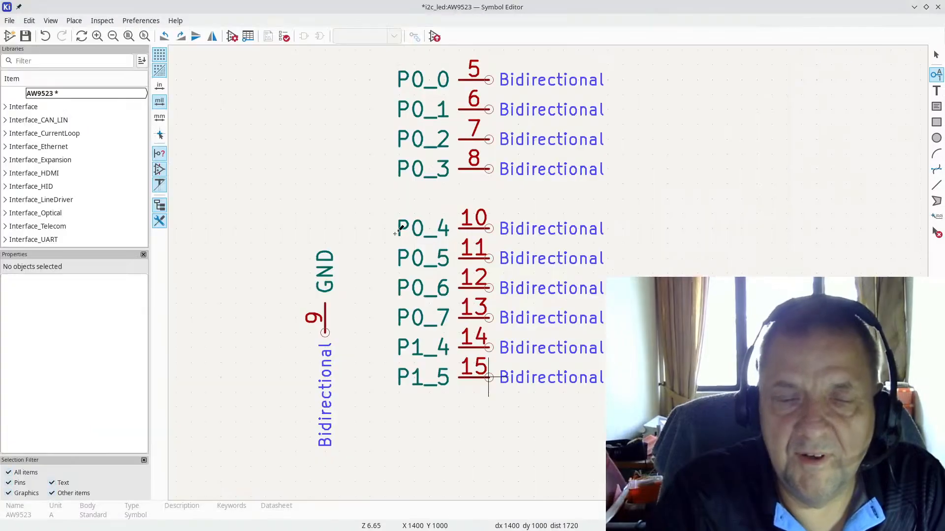
Step: Stack pins P1_6 (16) and P1_7 (17) below P1_5, then view the datasheet pin diagram
click(493, 413)
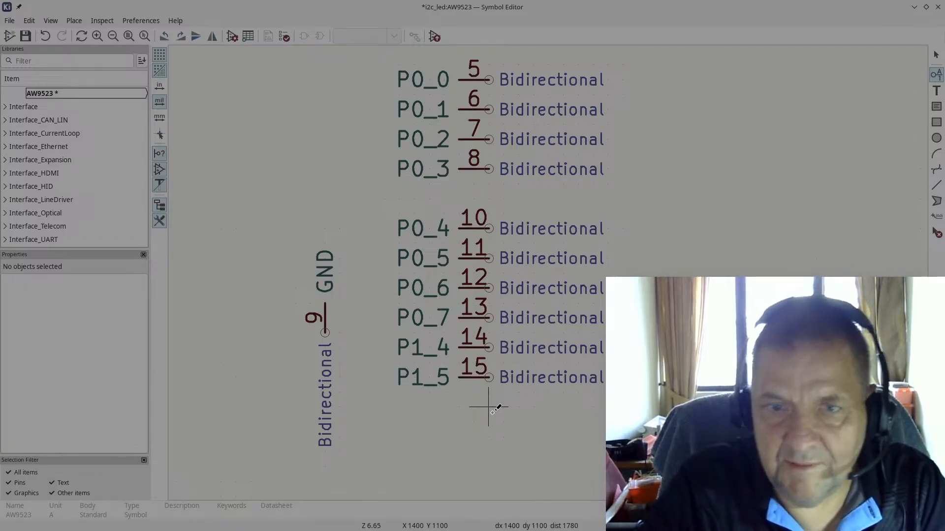
key(Return)
click(488, 406)
click(488, 448)
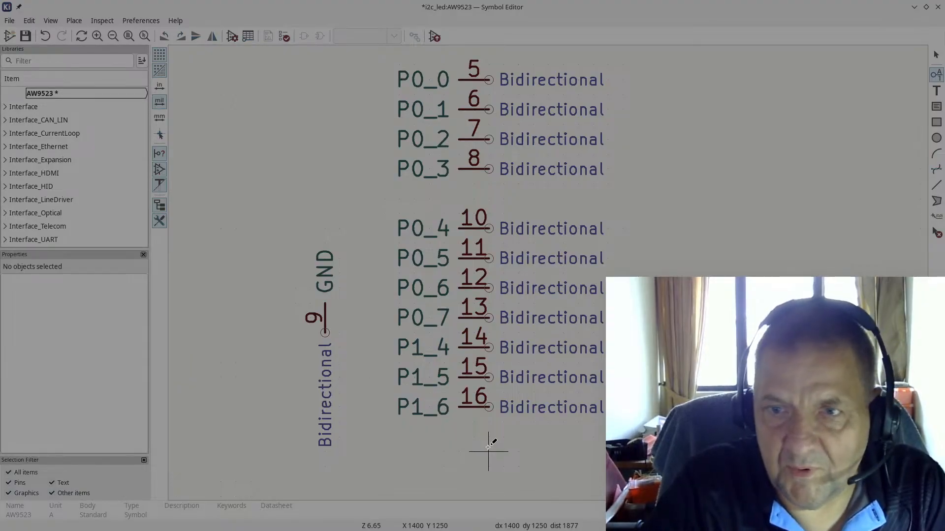
key(Return)
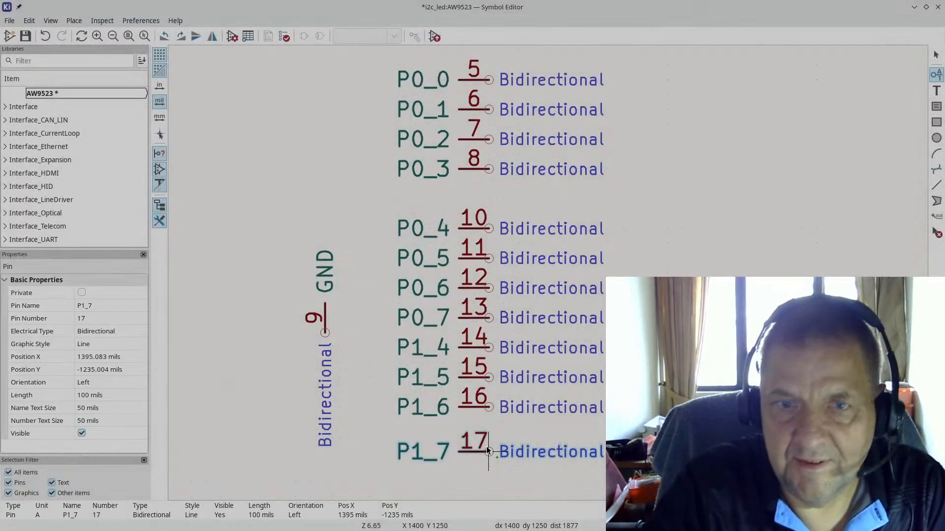
click(483, 424)
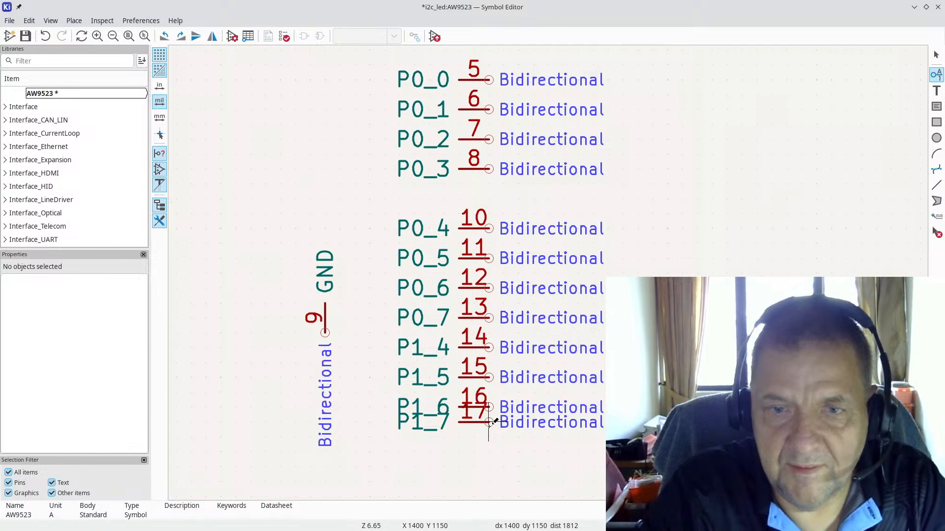
click(489, 437)
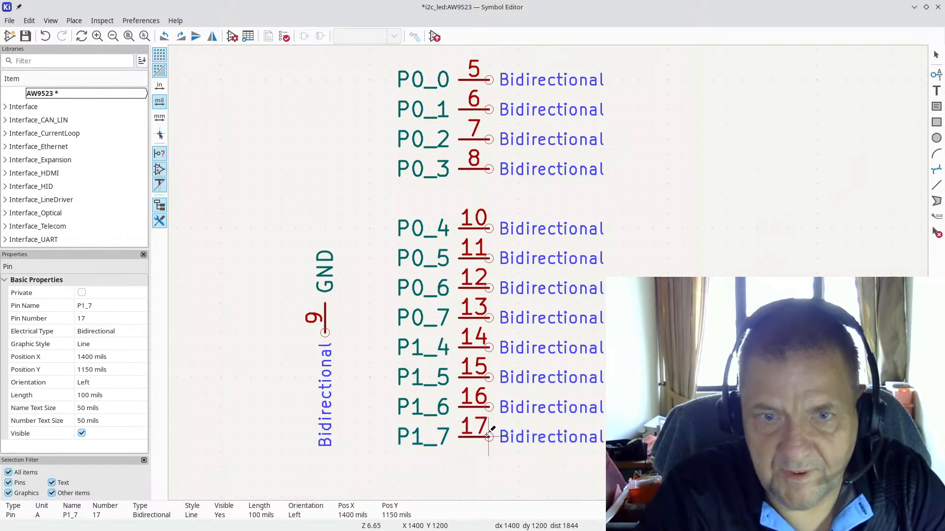
key(alt+Tab)
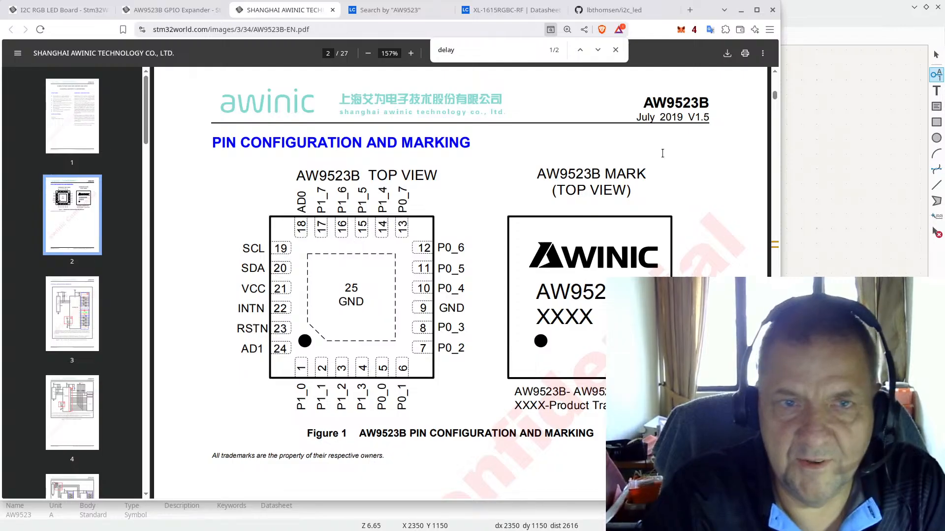
Step: Add pin AD0 numbered 18, rotated to sit left of the GPIO column beside GND
click(809, 11)
scroll(622, 225, down, 4)
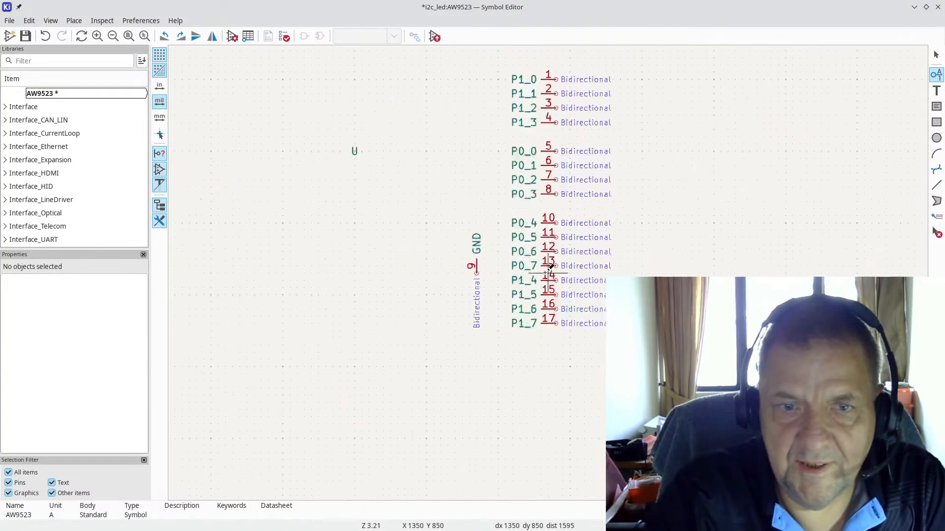
click(379, 260)
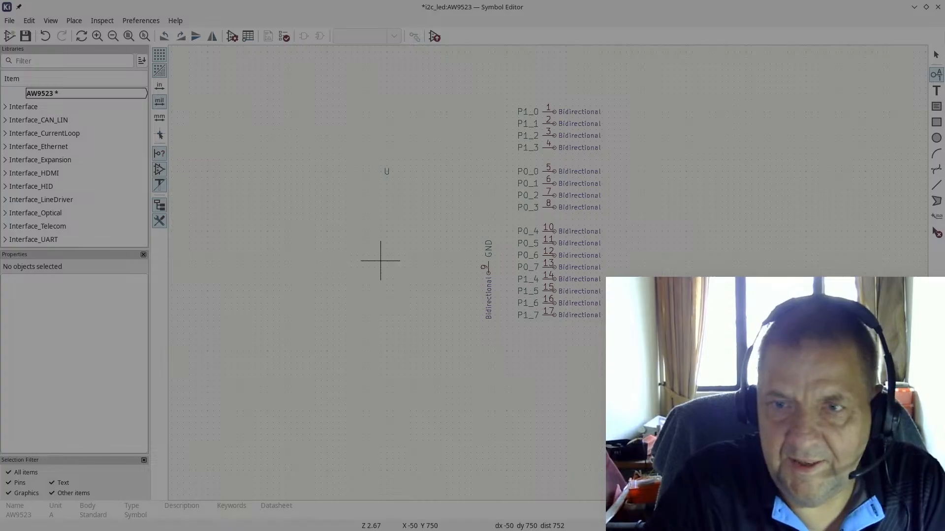
key(Return)
scroll(531, 273, up, 4)
key(r)
key(r)
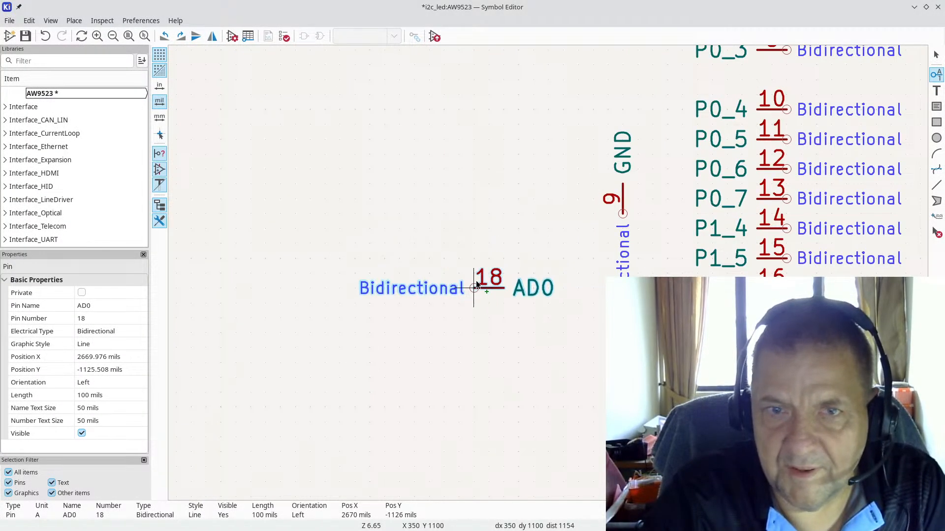
click(474, 287)
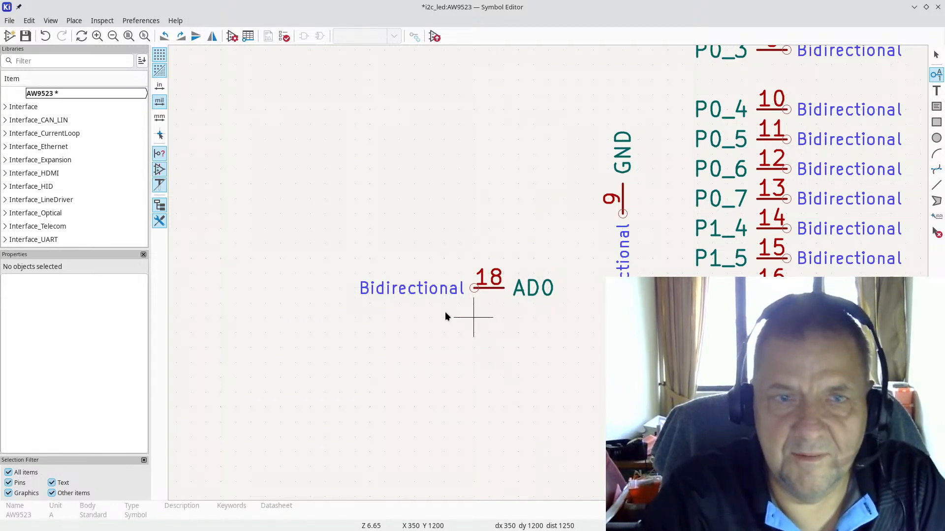
key(alt+Tab)
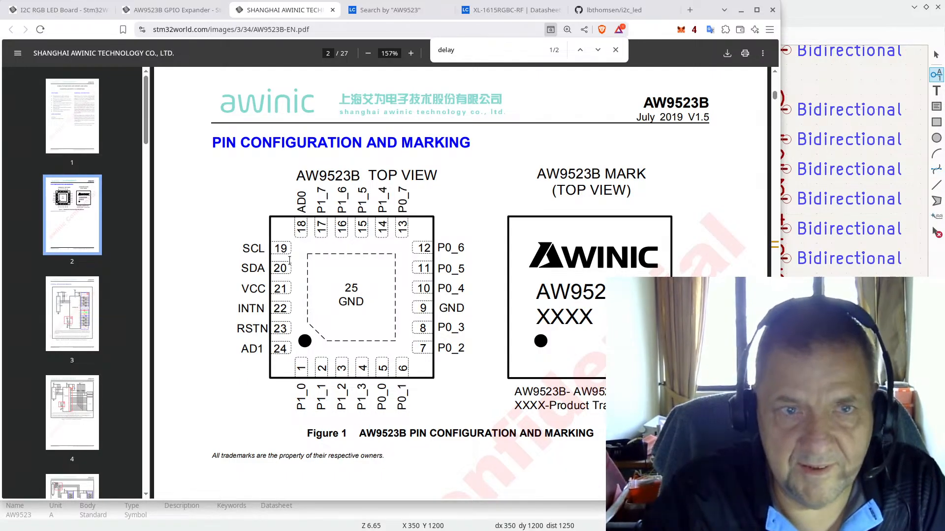
key(alt+Tab)
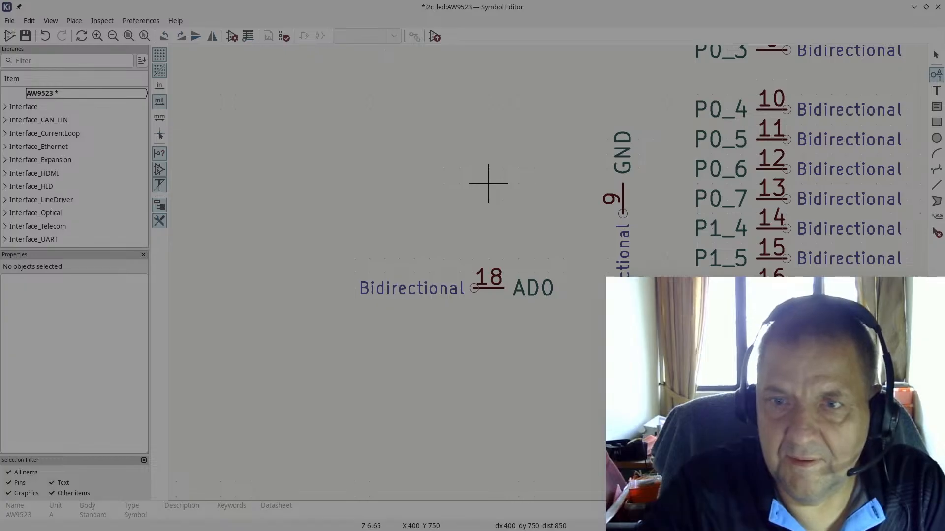
key(alt+Tab)
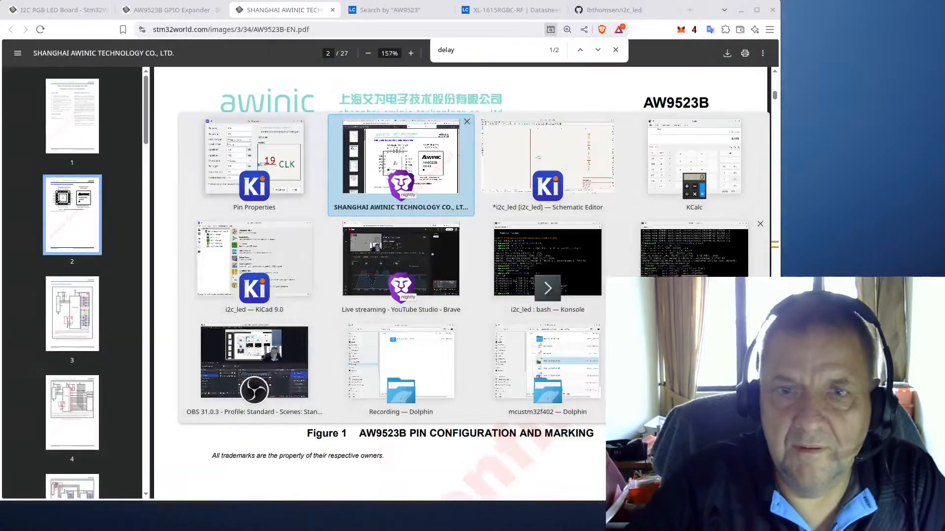
key(alt+Tab)
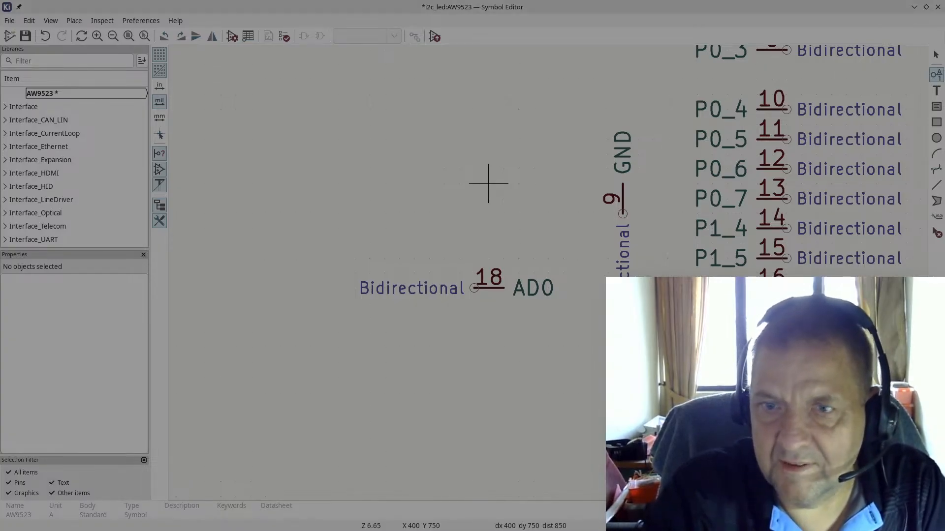
Step: Place input pin CLK (19) and add bidirectional pin SDA (20) just below it
key(Return)
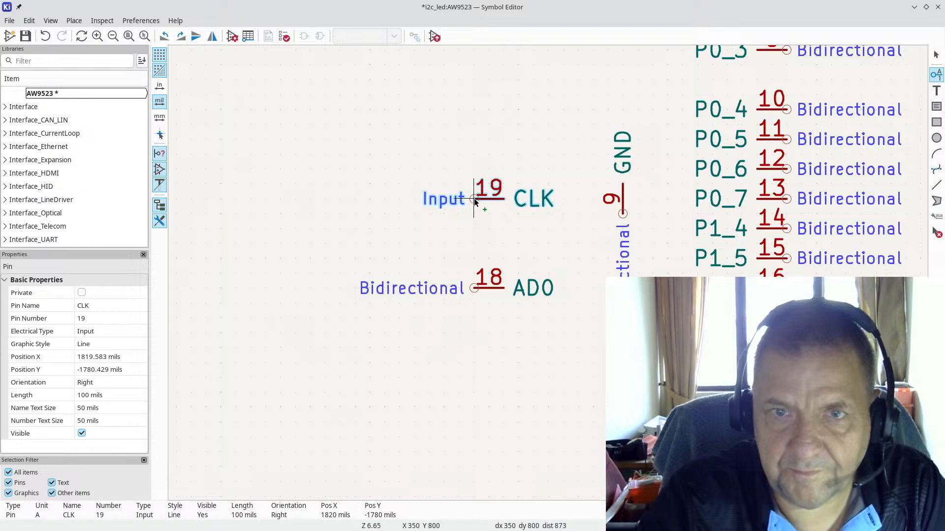
click(473, 199)
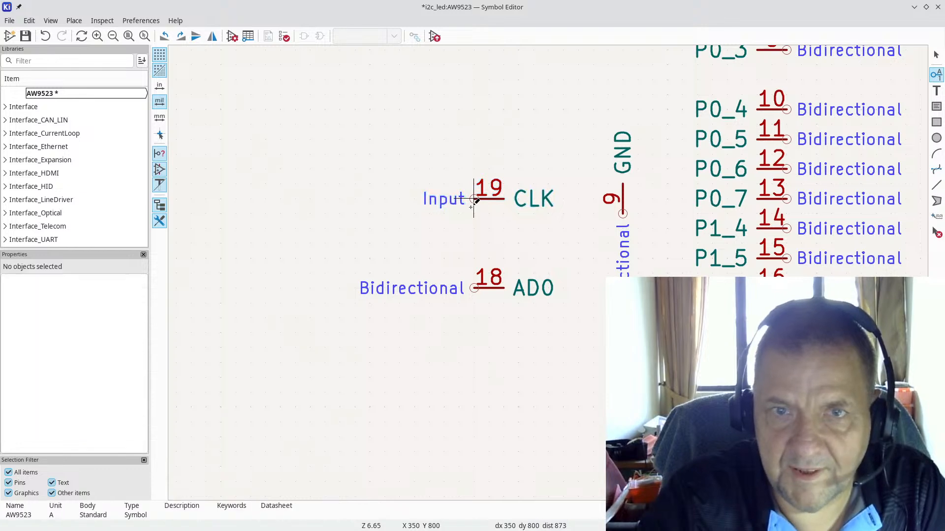
click(474, 228)
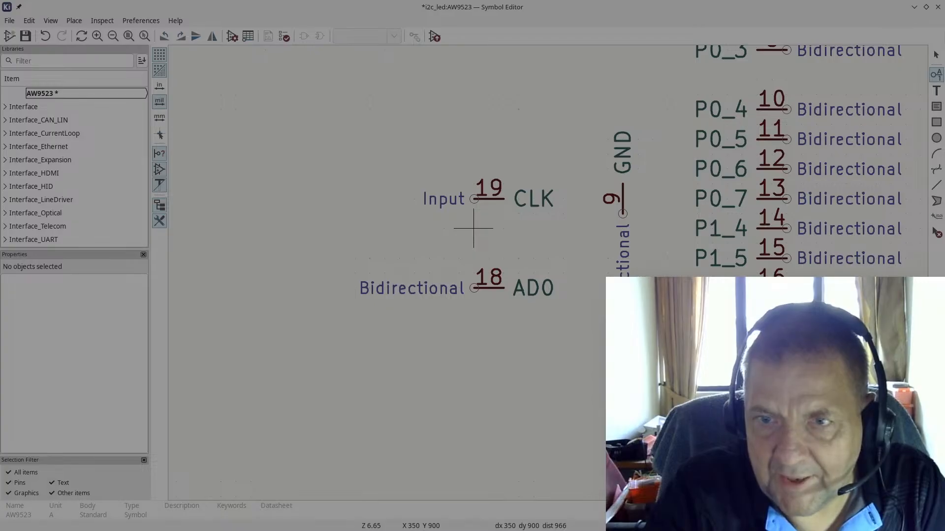
key(Return)
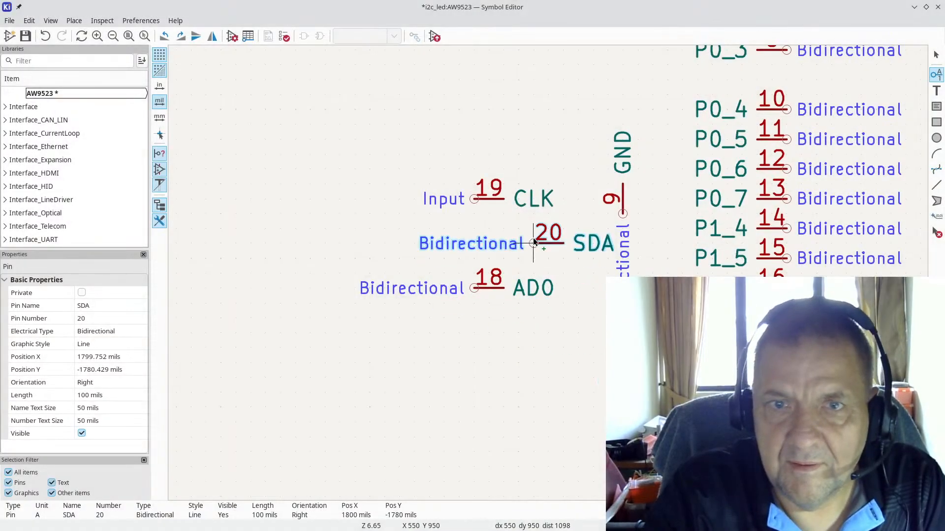
click(473, 229)
key(Escape)
Step: Change AD0 pin 18's electrical type to Input
click(473, 288)
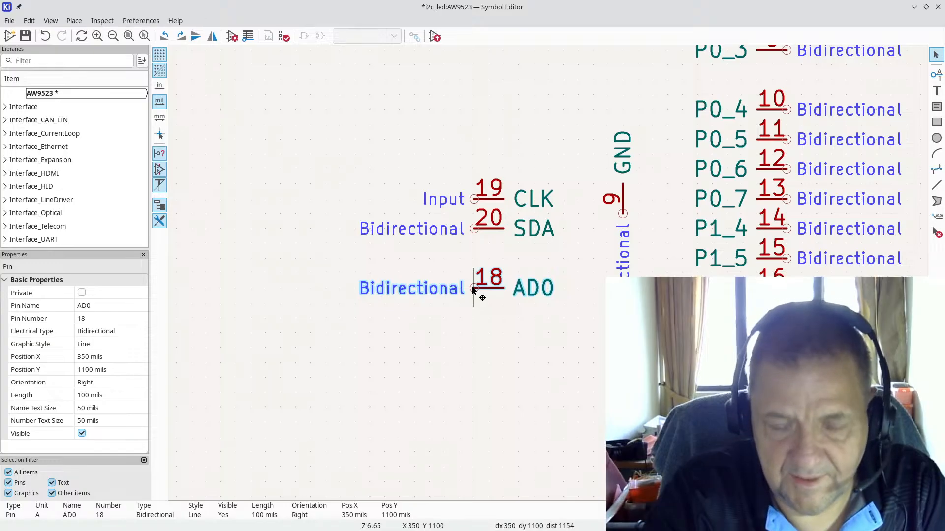
key(e)
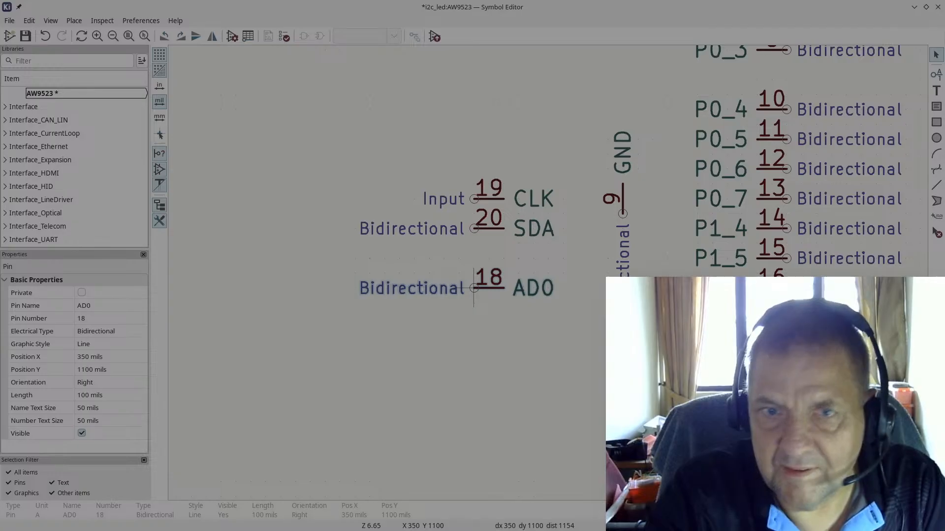
key(Return)
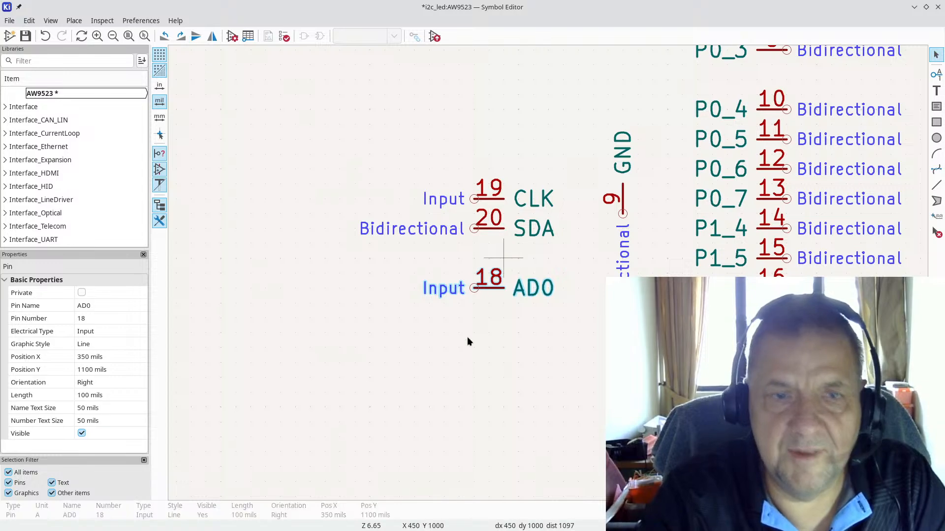
key(alt+Tab)
key(alt+Tab)
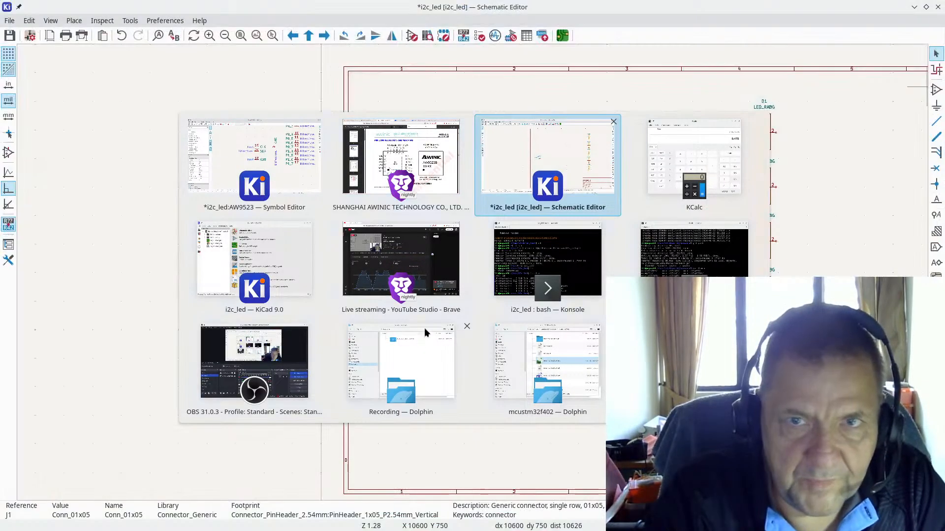
key(alt+Tab)
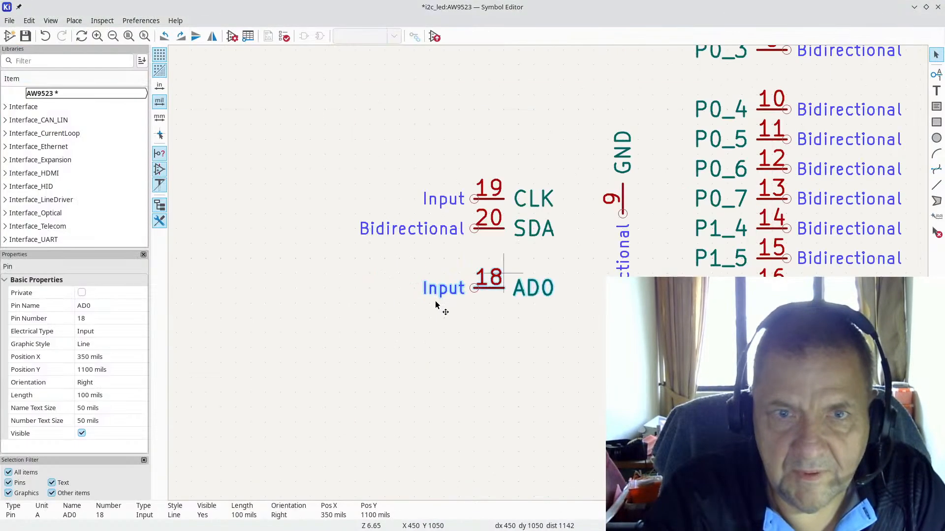
key(alt+Tab)
key(alt+Tab)
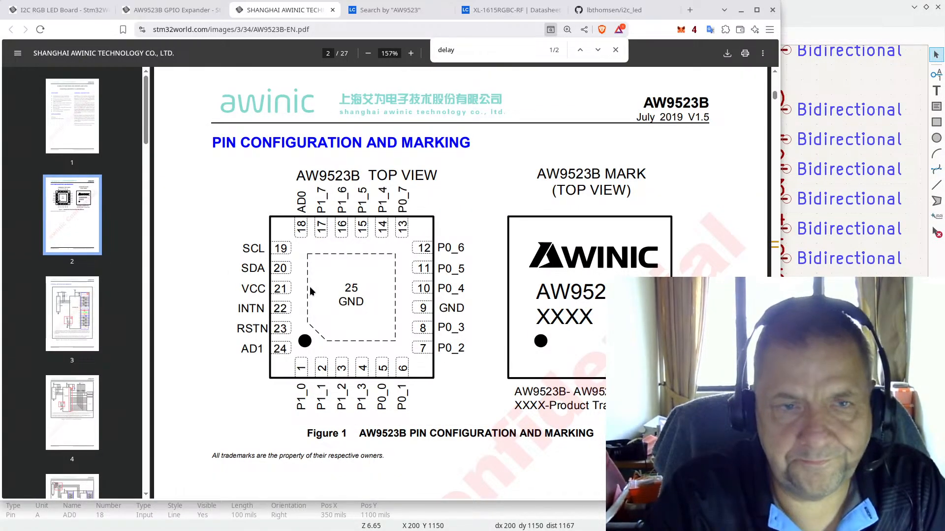
key(alt+Tab)
Step: Move the GND pin 9 further down the symbol
scroll(607, 209, down, 3)
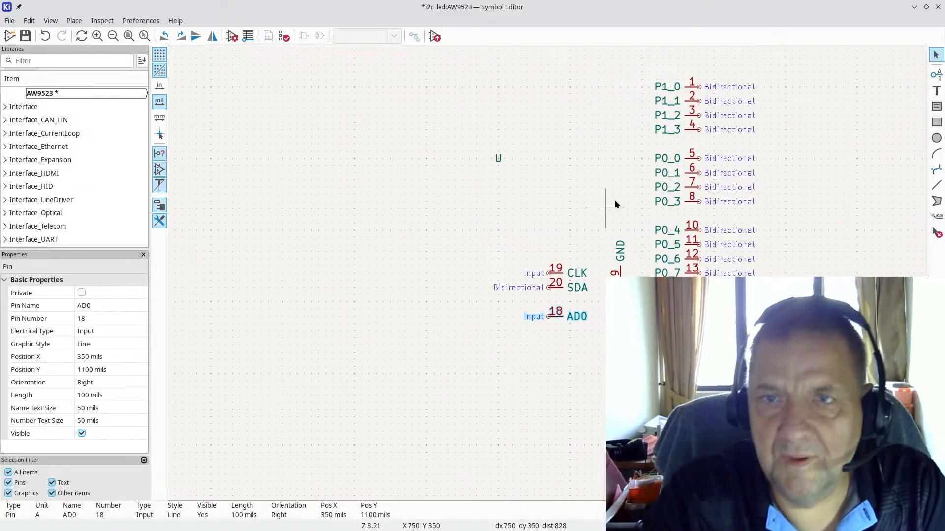
scroll(606, 235, up, 4)
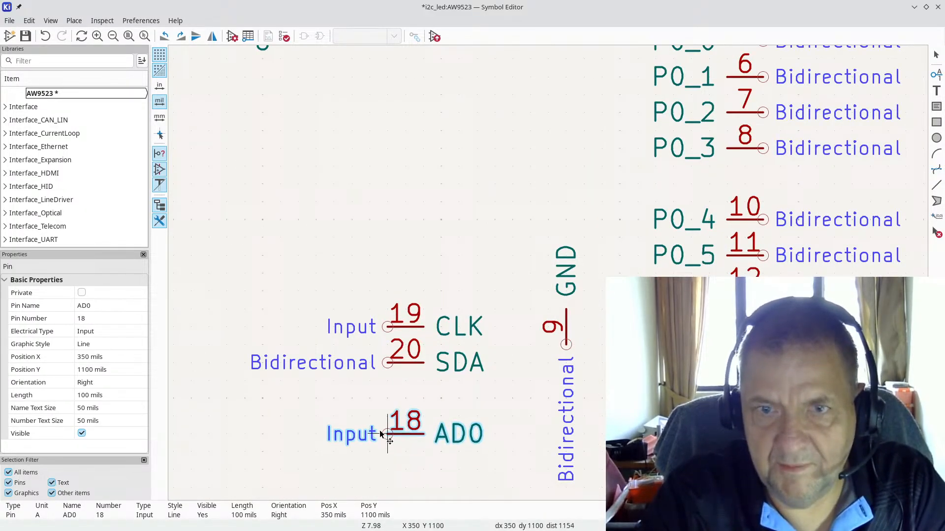
scroll(521, 377, down, 2)
click(542, 269)
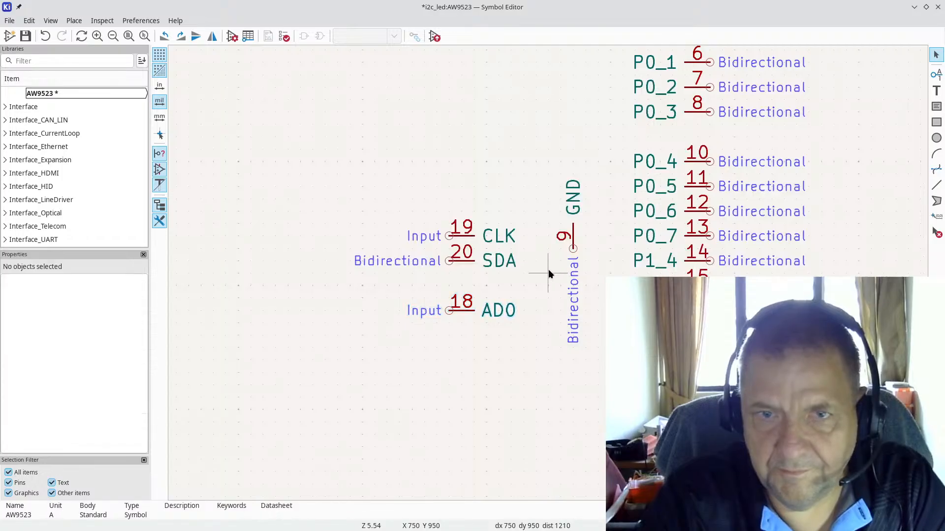
drag(569, 247, 570, 385)
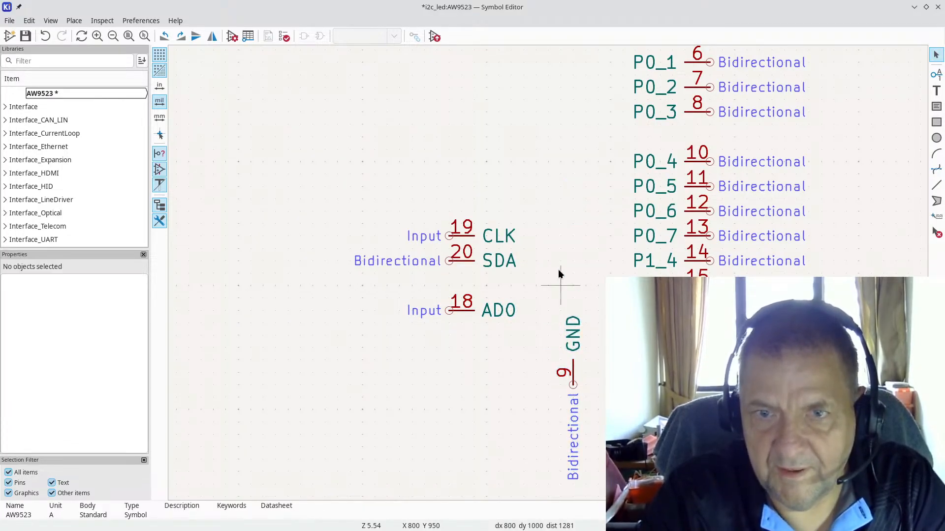
Step: Change GND pin 9's electrical type from bidirectional to Power input
scroll(580, 393, up, 4)
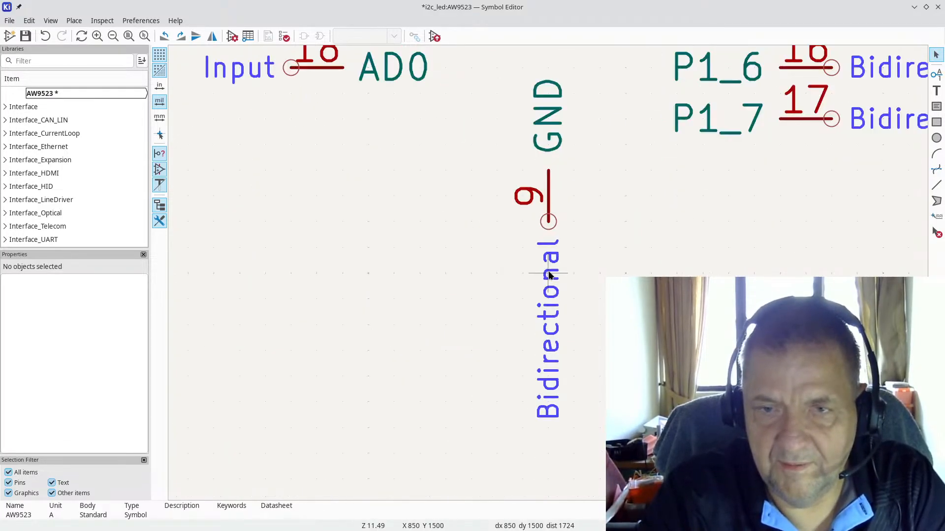
double_click(547, 213)
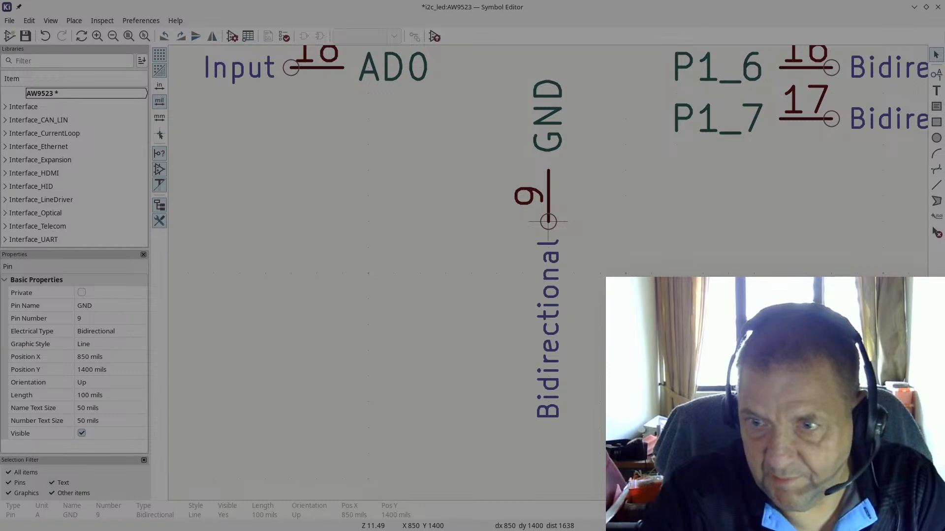
key(Return)
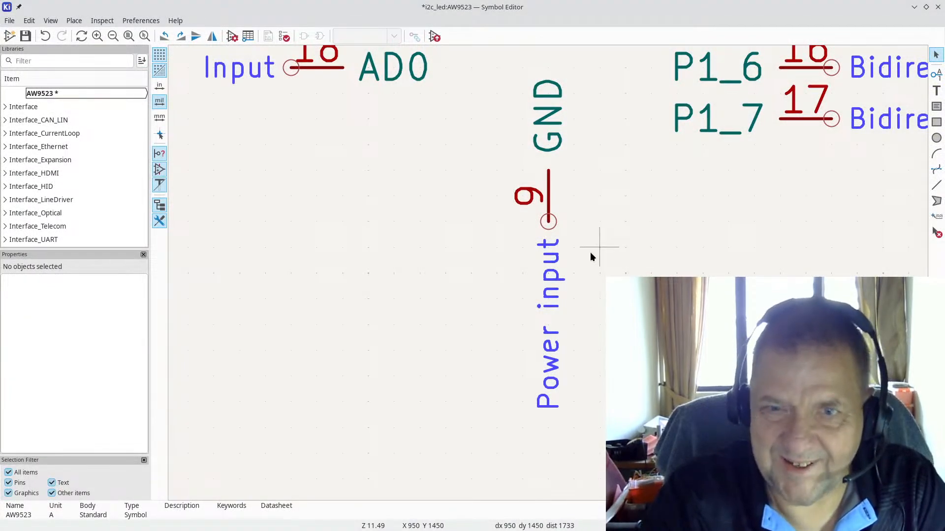
scroll(548, 272, down, 4)
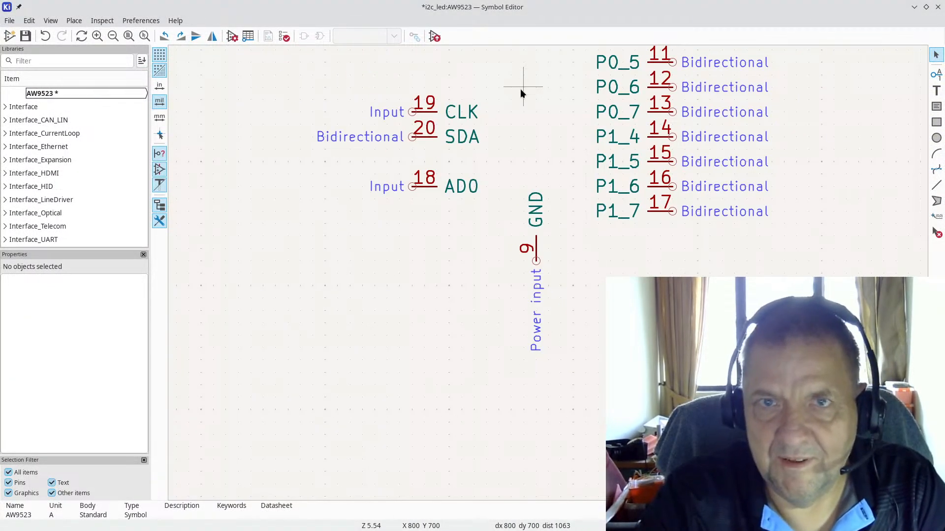
click(936, 75)
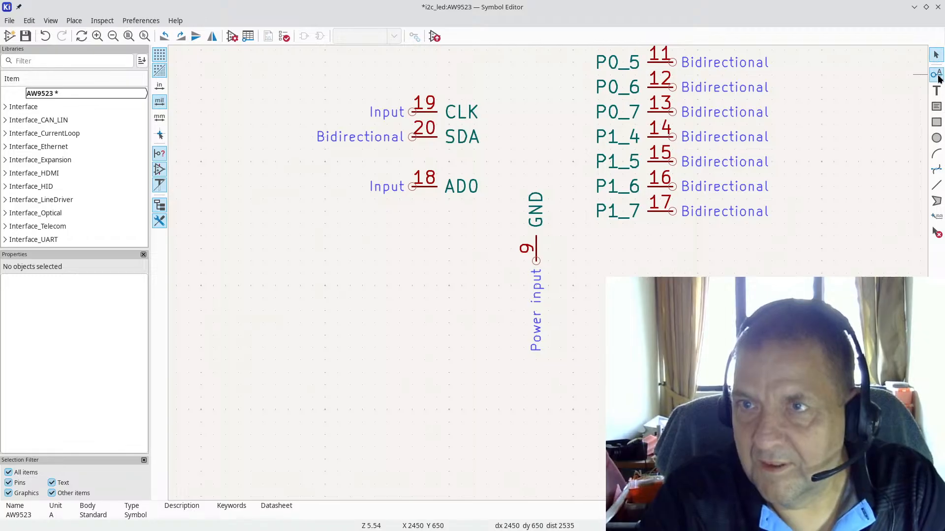
click(530, 114)
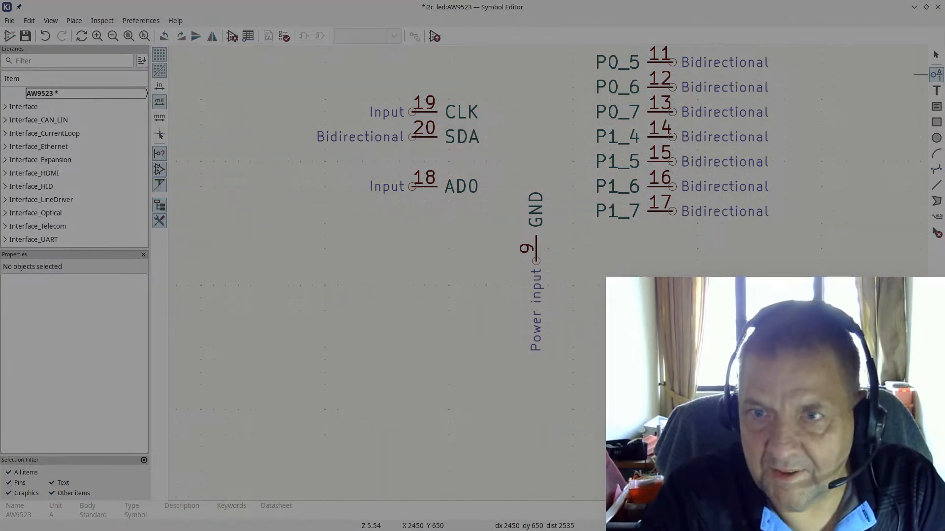
text(VCC)
key(Tab)
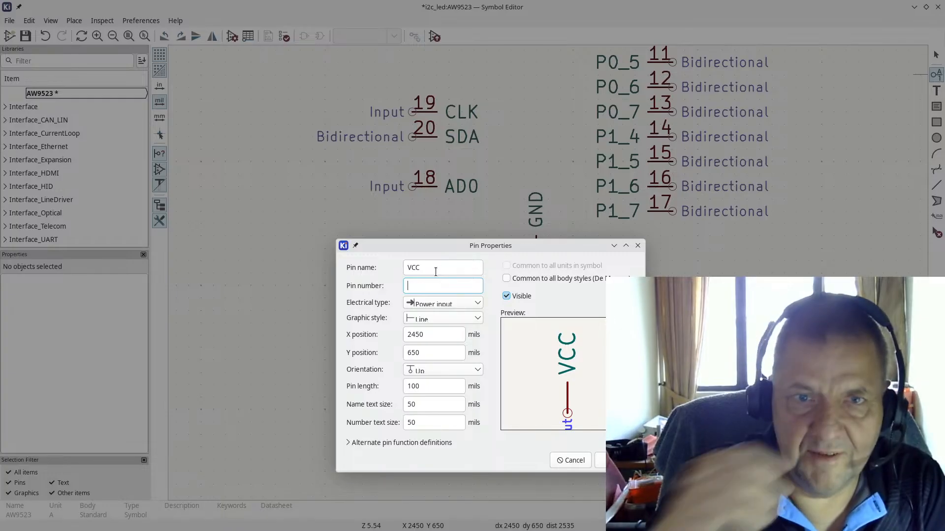
key(alt+Tab)
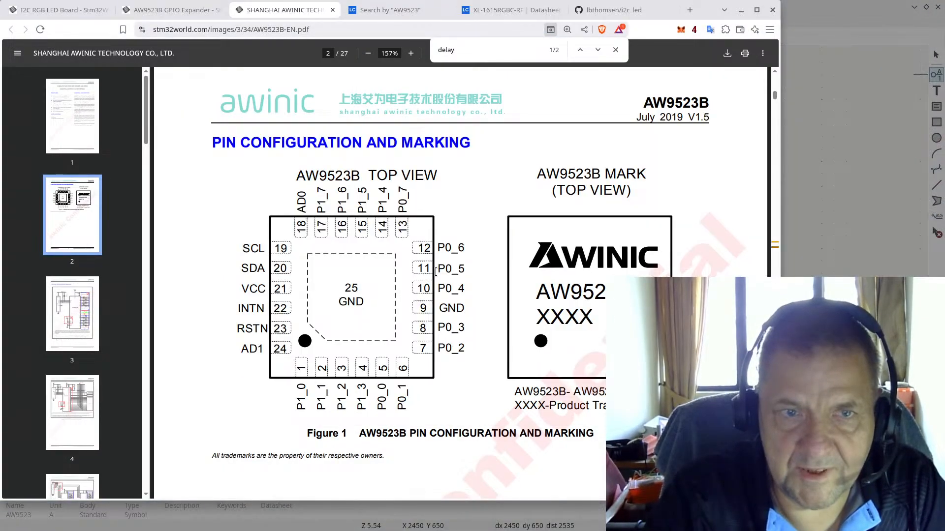
key(alt+Tab)
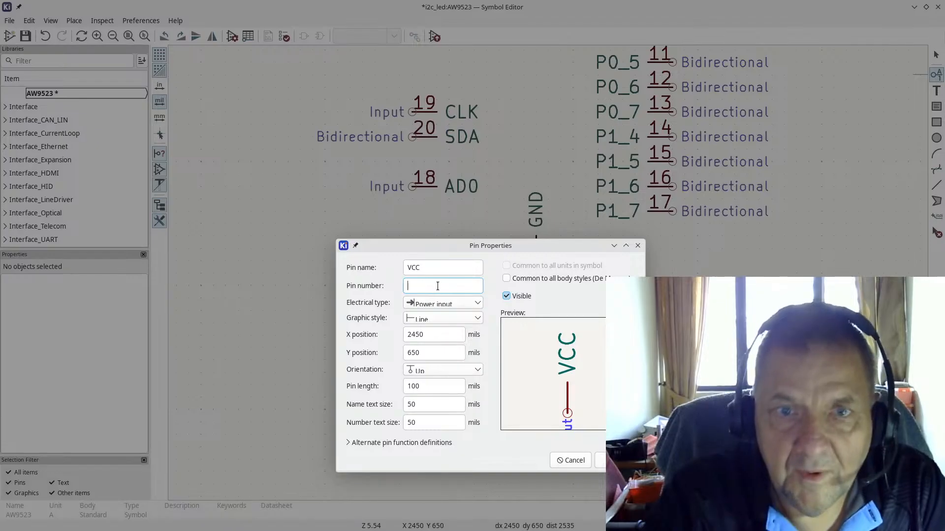
text(21)
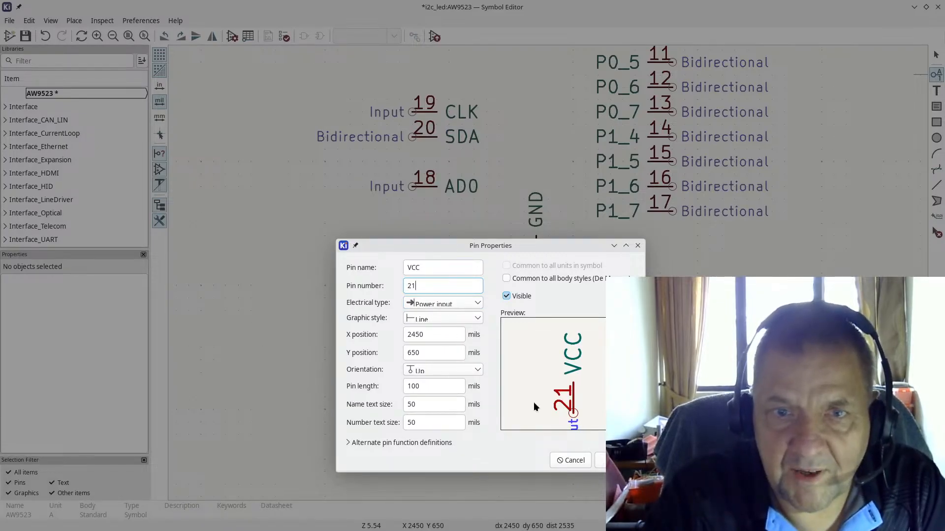
key(Return)
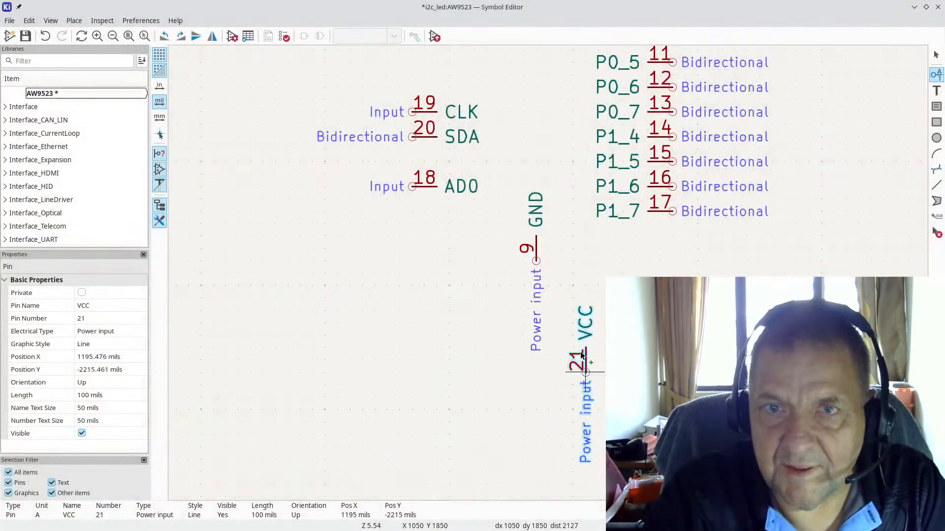
scroll(548, 250, down, 3)
key(r)
key(r)
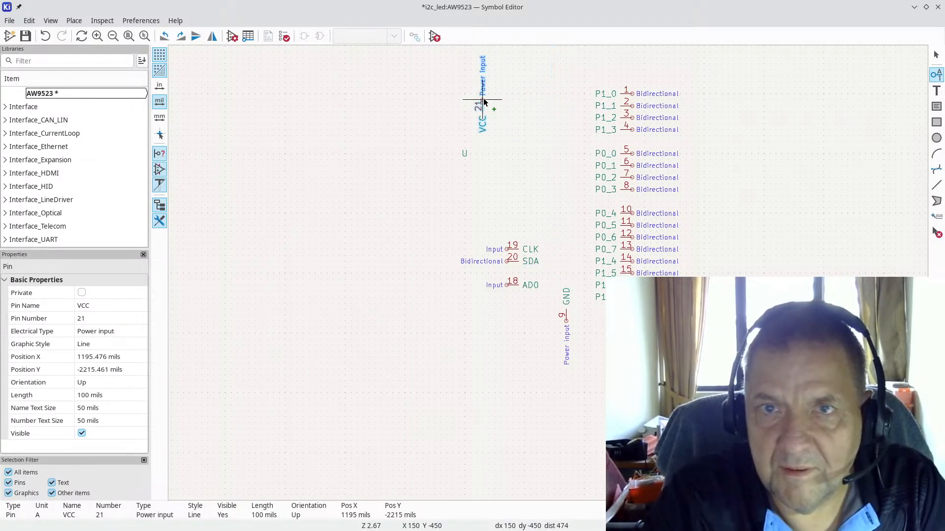
key(r)
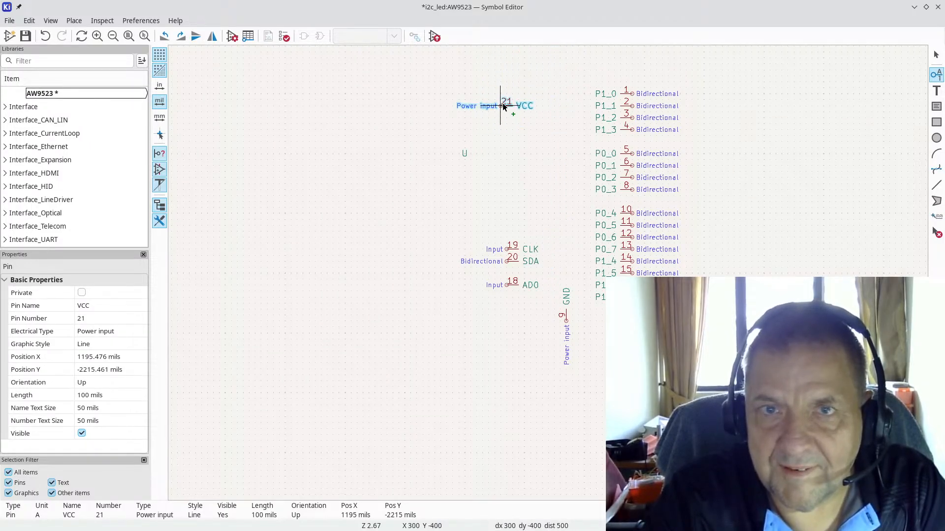
scroll(503, 103, up, 3)
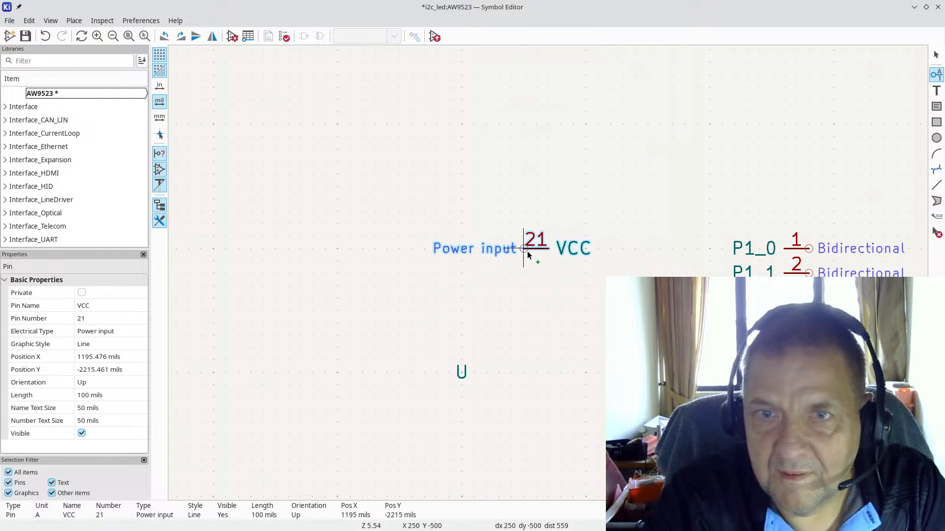
click(527, 251)
scroll(518, 288, down, 3)
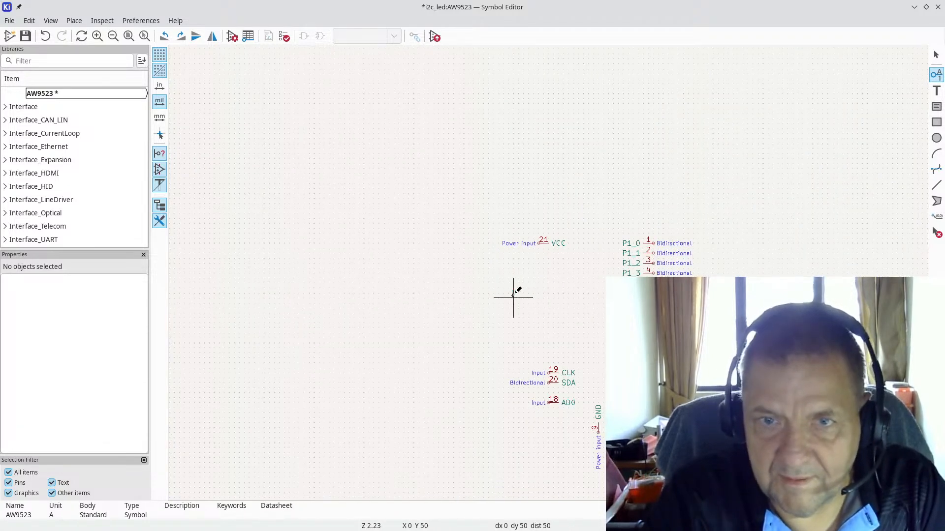
key(Escape)
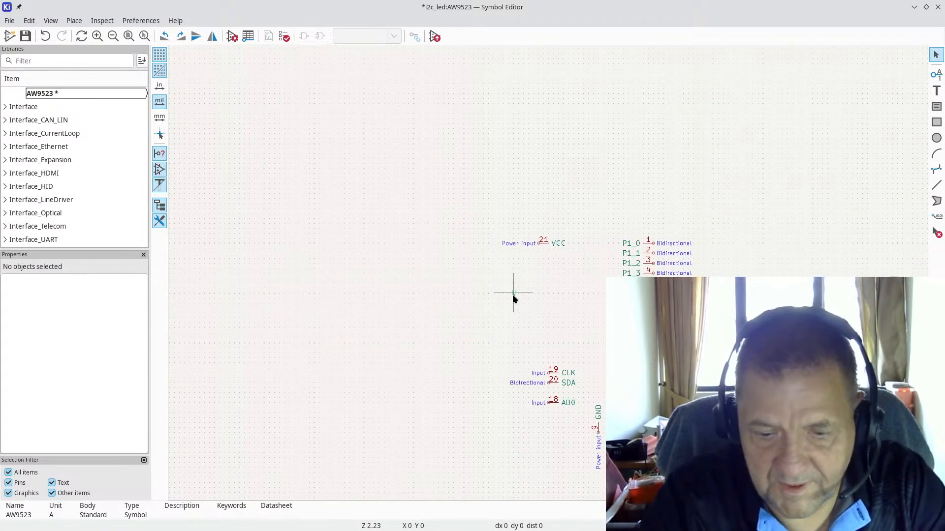
drag(513, 293, 500, 203)
scroll(594, 281, up, 3)
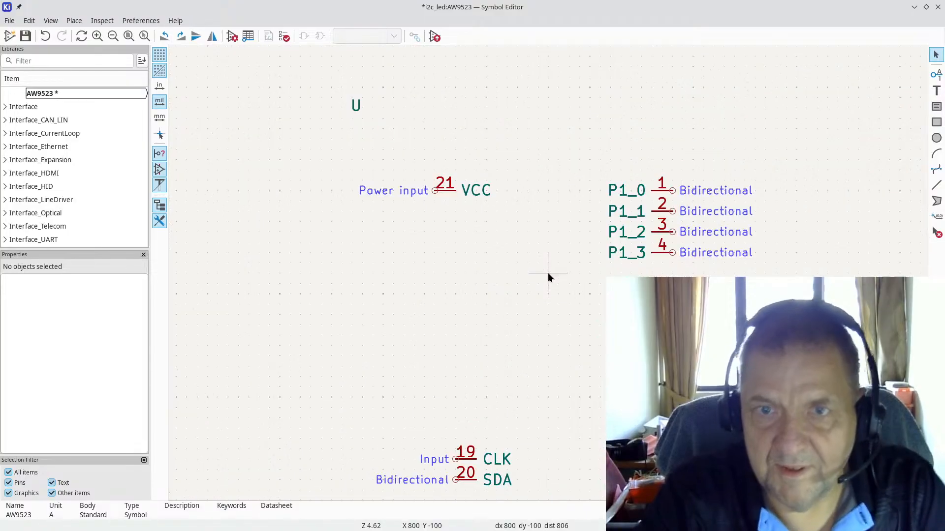
scroll(544, 287, down, 2)
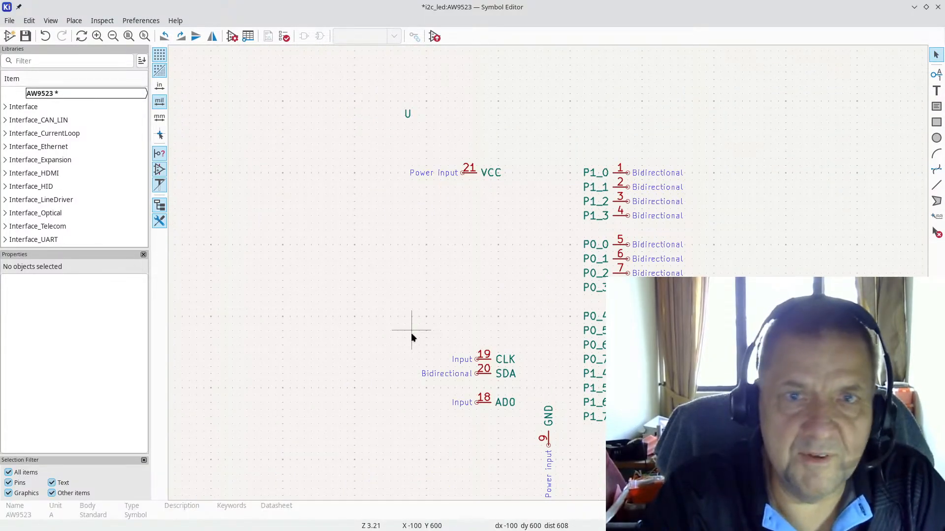
key(alt+Tab)
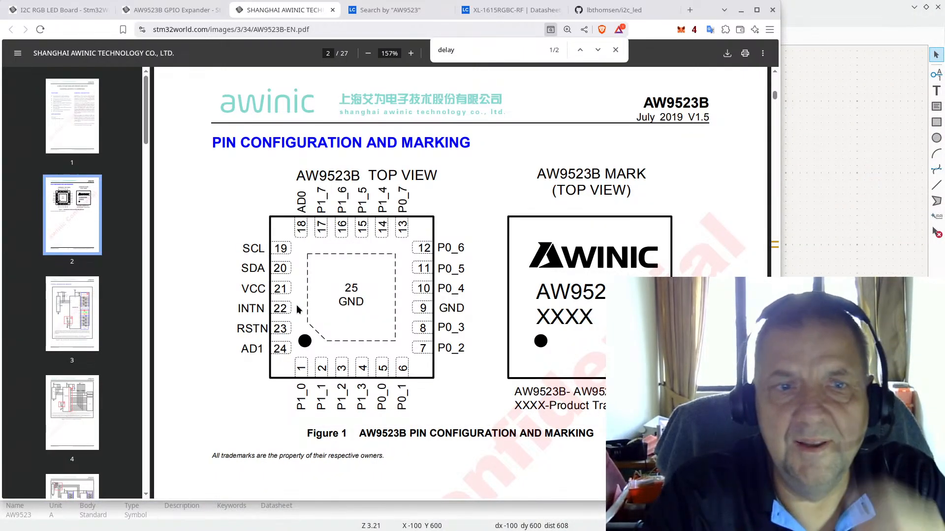
key(alt+Tab)
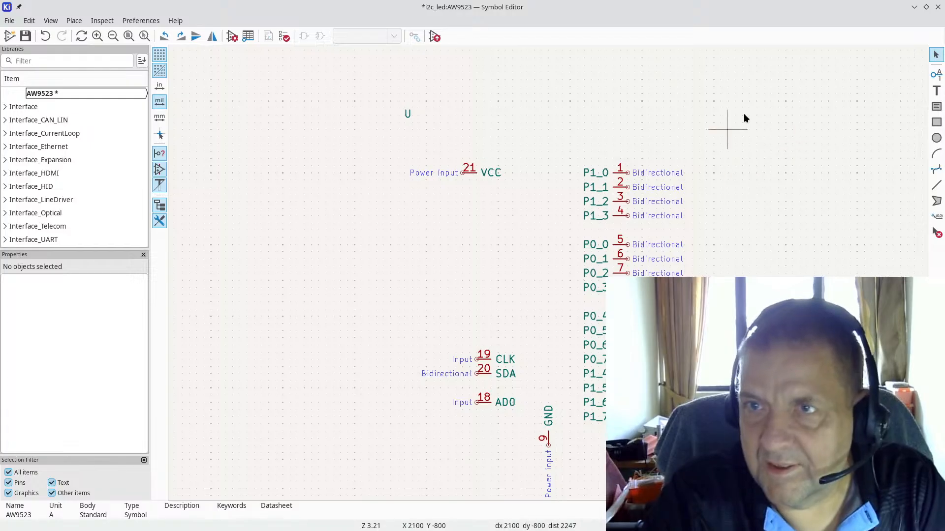
Step: Create Input pin INTN numbered 22 and place it just above CLK
click(937, 73)
click(757, 131)
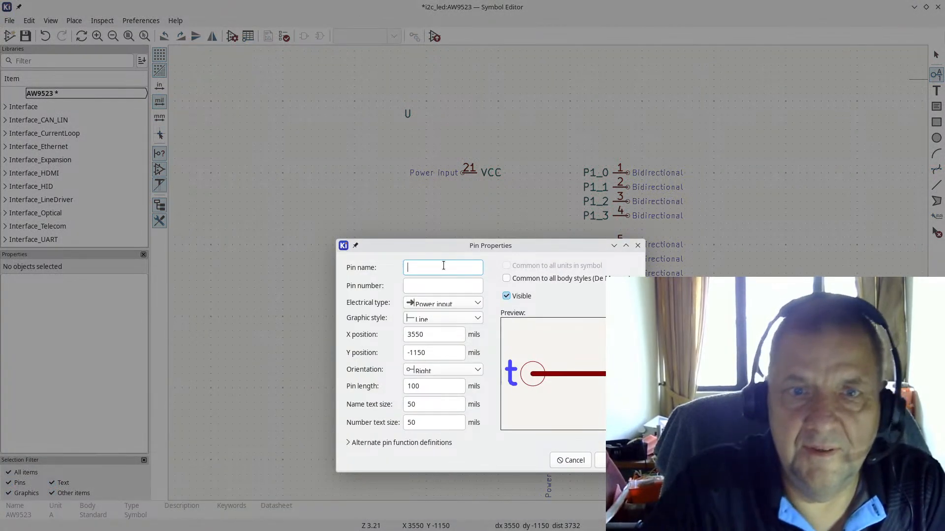
text(INTN)
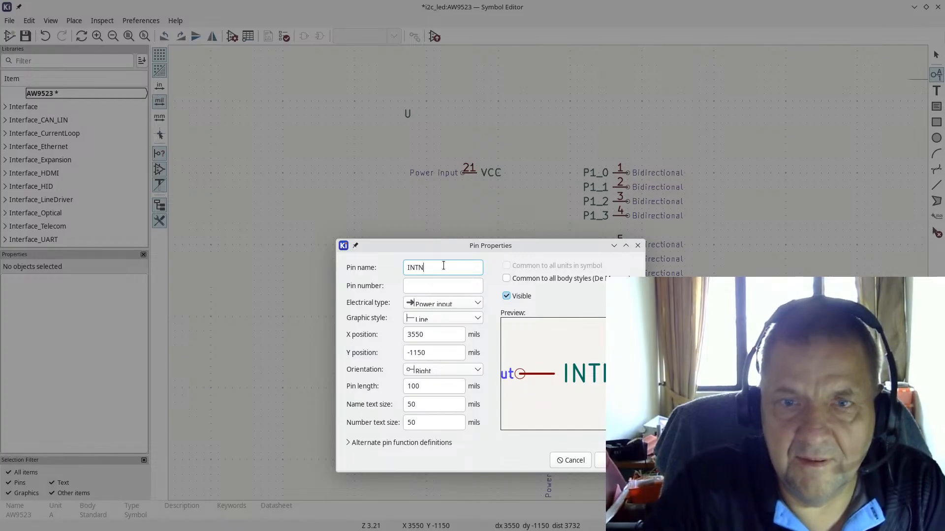
key(Home)
key(Tab)
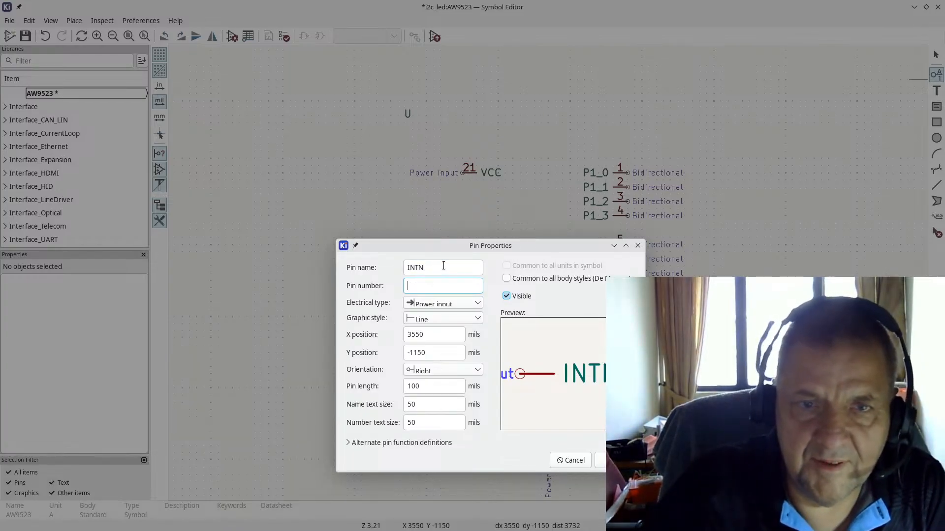
text(22)
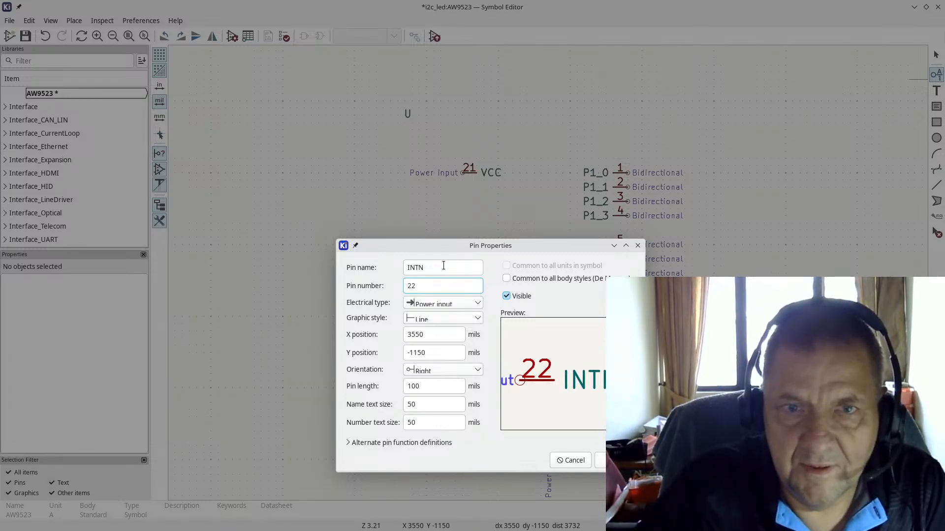
click(465, 303)
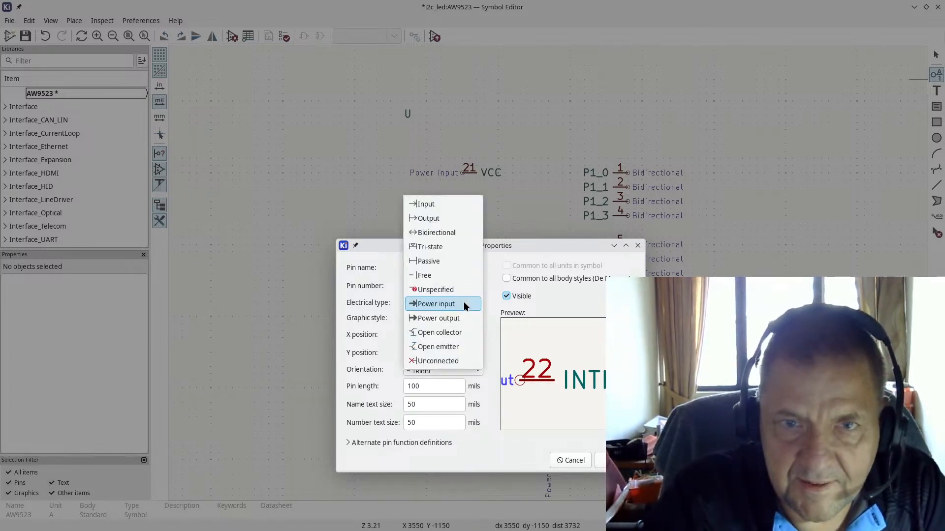
click(443, 205)
key(Return)
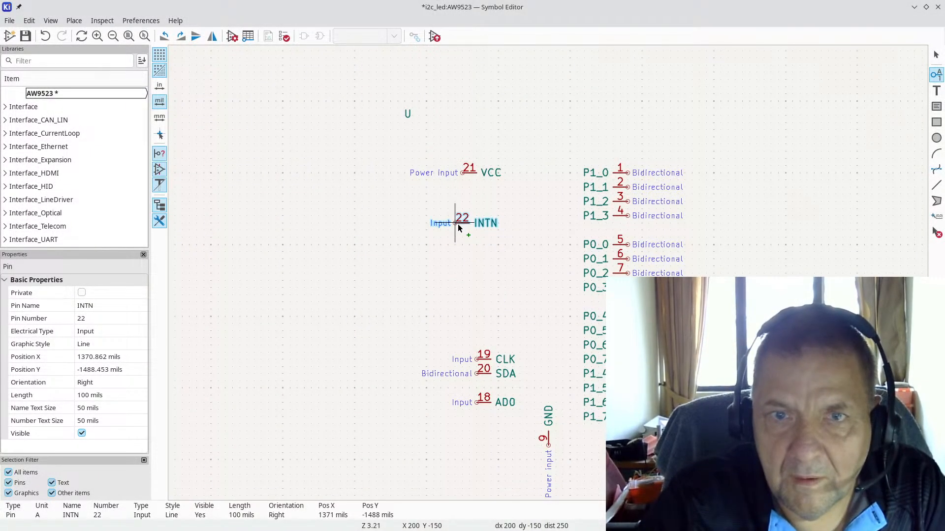
click(462, 339)
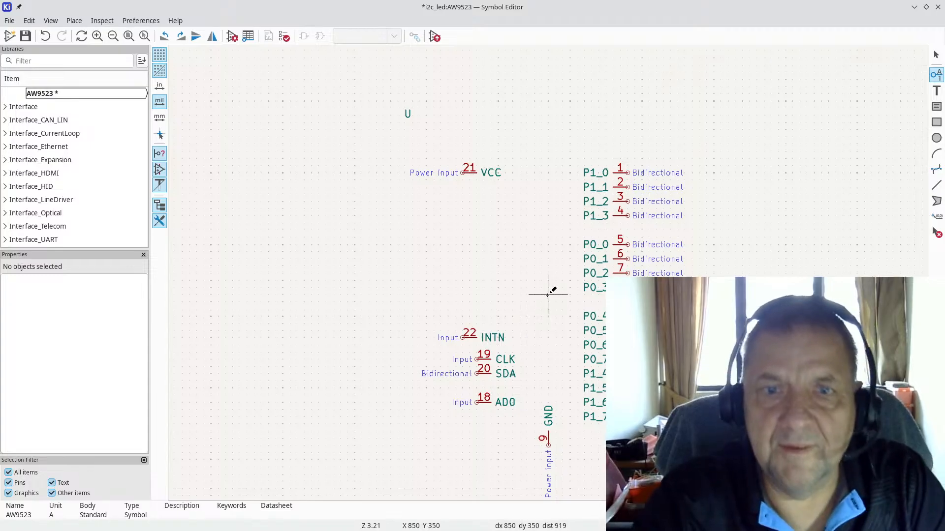
key(alt+Tab)
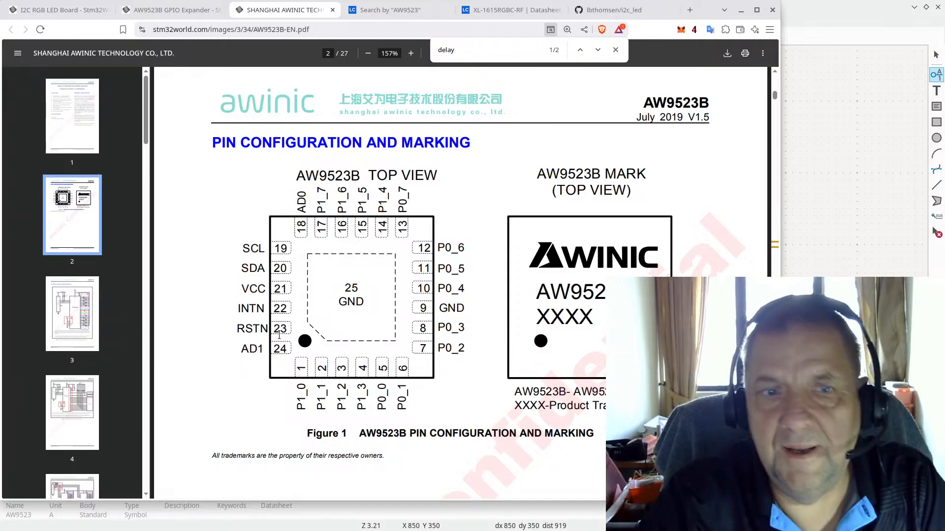
Step: Add Input pin RSTN numbered 23 just below VCC
key(alt+Tab)
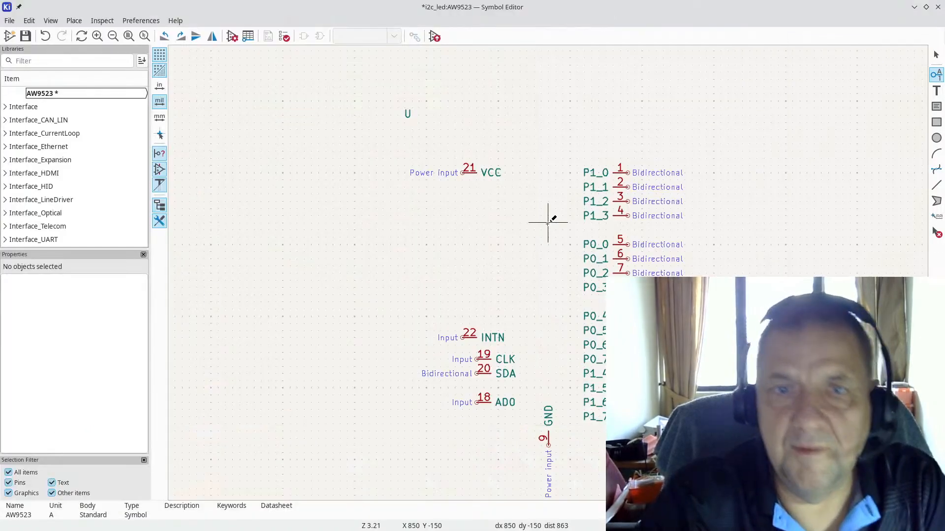
click(475, 211)
text(RSTN)
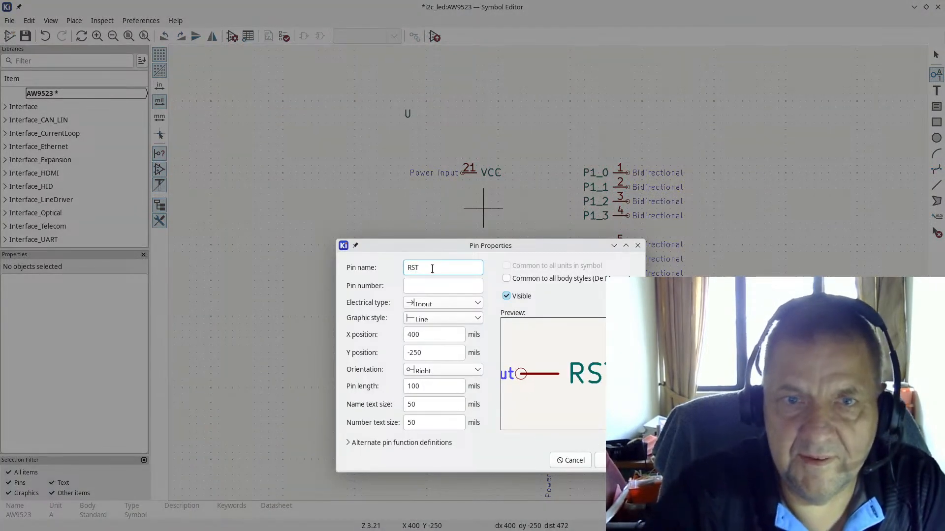
key(Tab)
text(23)
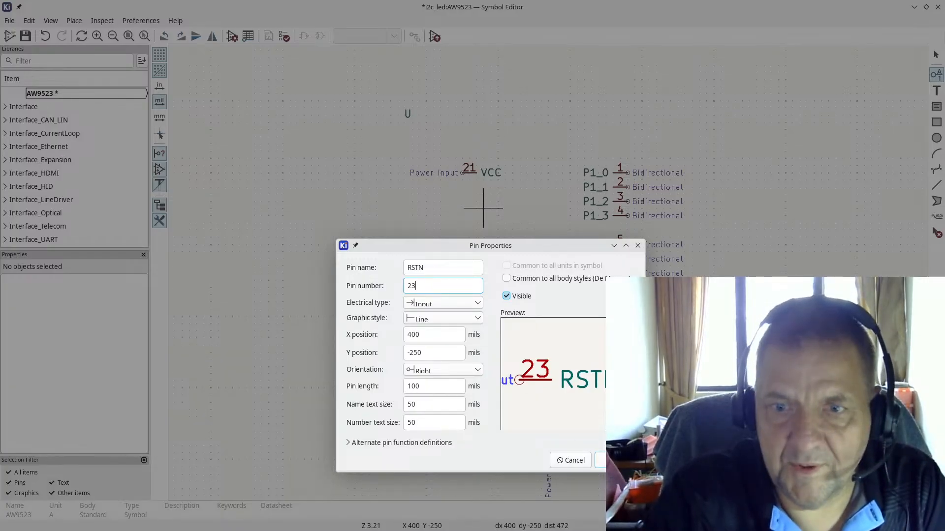
key(Return)
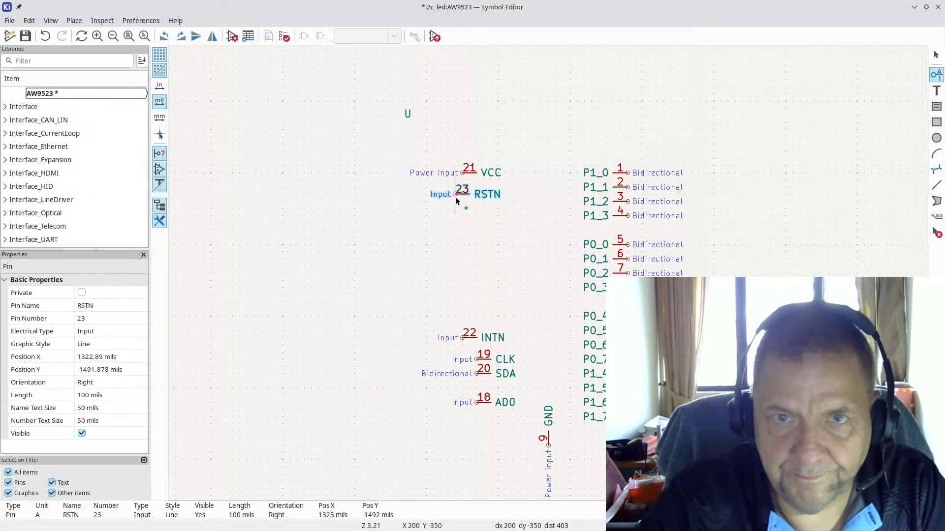
click(456, 197)
key(alt+Tab)
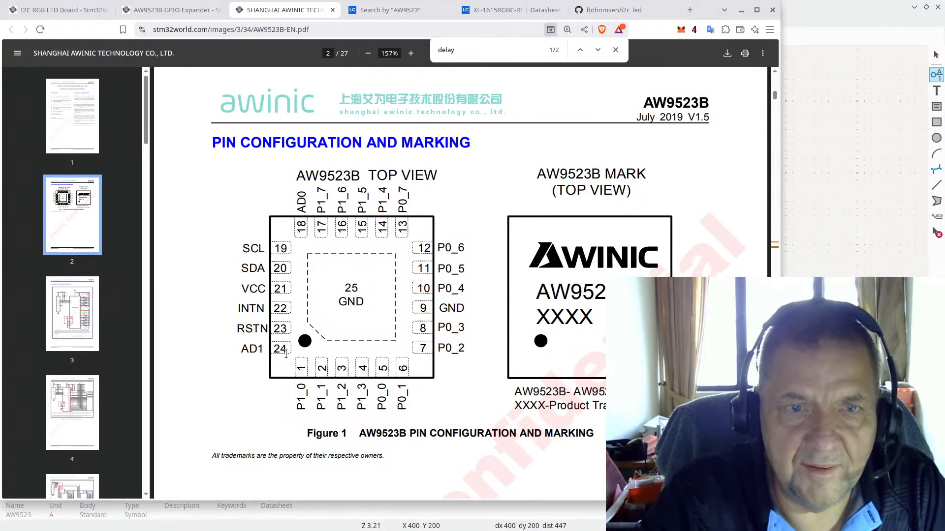
key(alt+Tab)
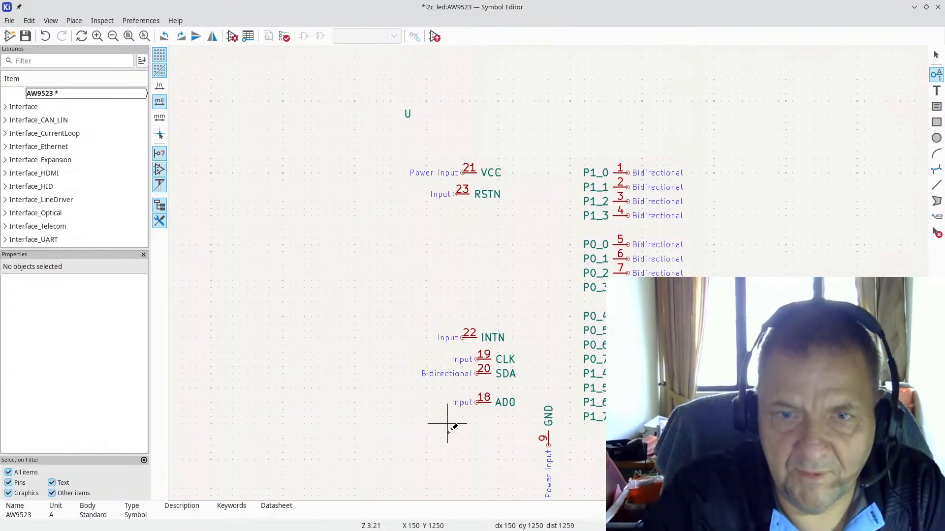
Step: Add Input pin AD1 numbered 24 just below AD0
click(476, 432)
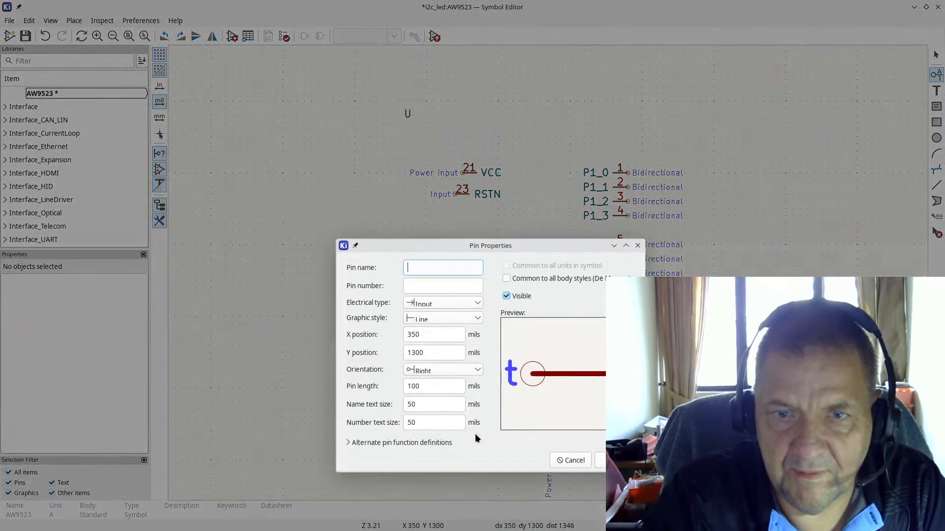
text(AD1)
click(445, 286)
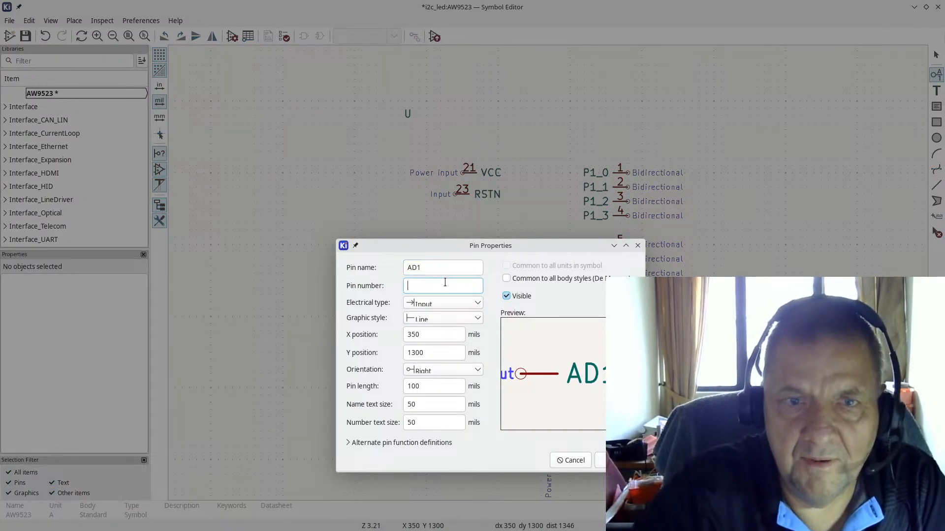
text(24)
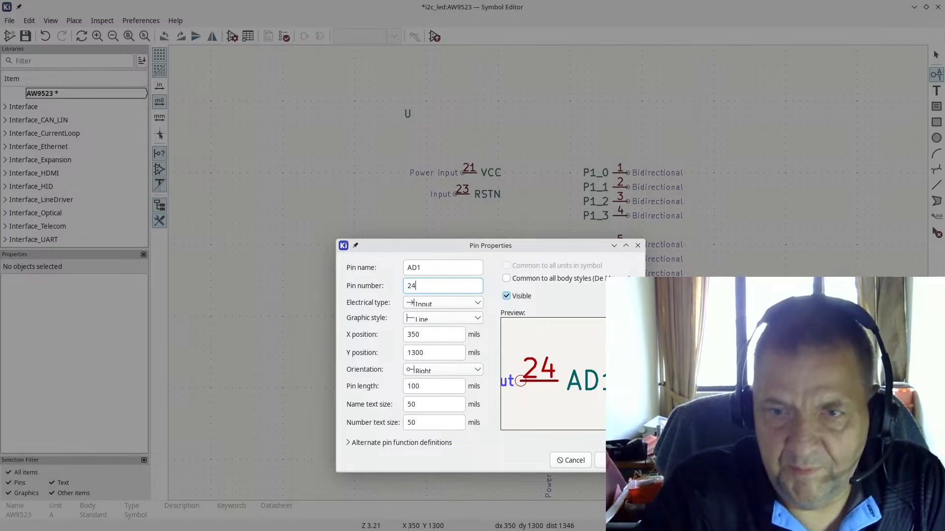
key(Return)
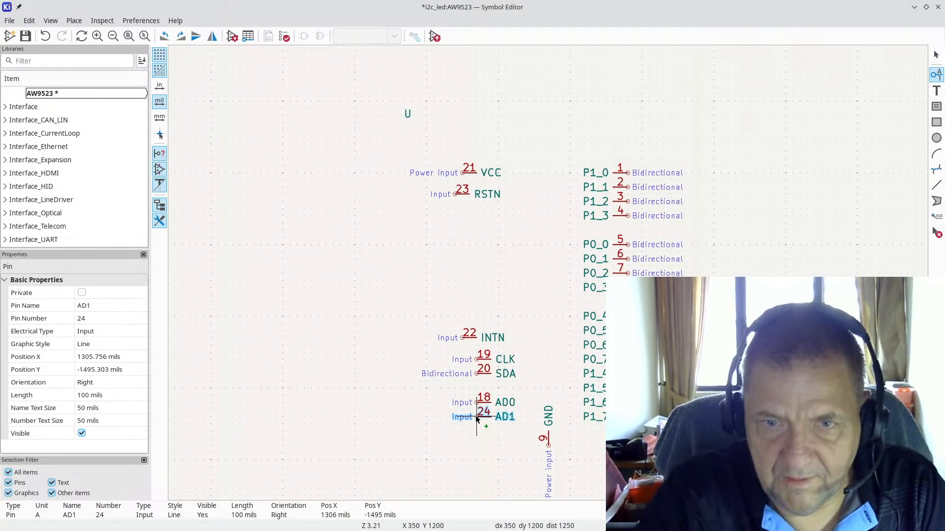
click(477, 419)
scroll(689, 288, down, 3)
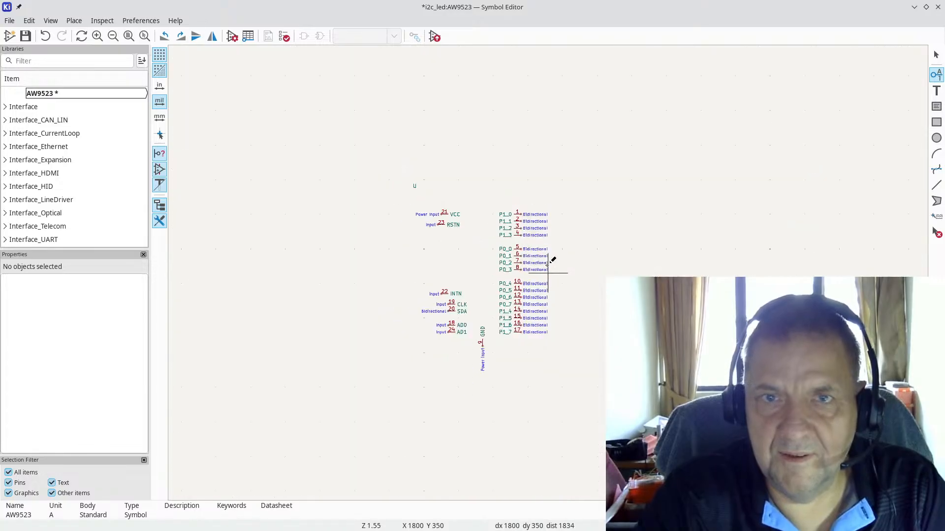
scroll(515, 241, down, 2)
scroll(515, 255, up, 3)
scroll(515, 255, up, 10)
scroll(552, 268, down, 5)
scroll(545, 269, down, 5)
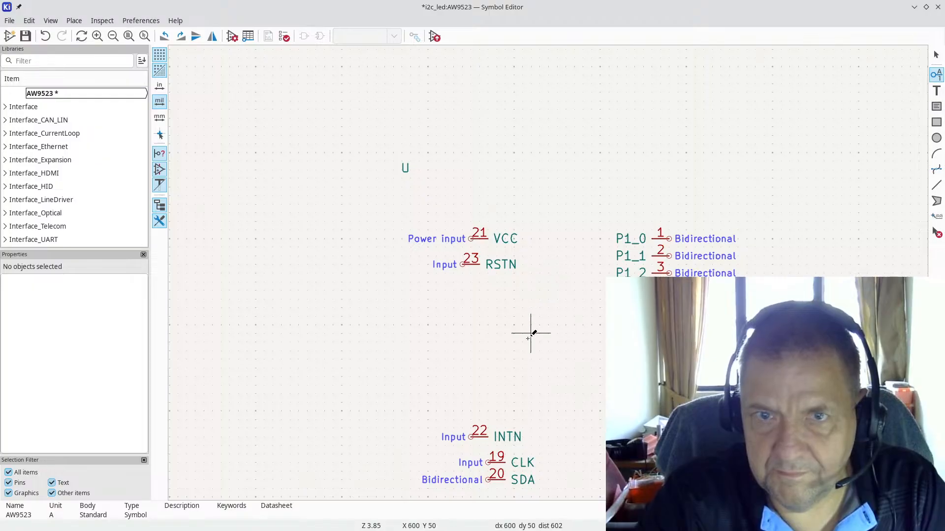
scroll(357, 278, down, 2)
scroll(548, 273, down, 3)
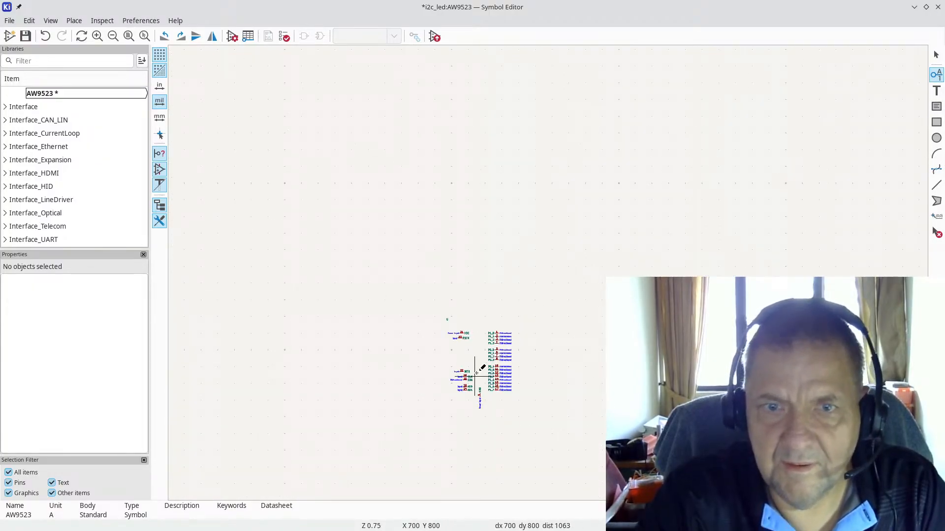
scroll(480, 377, up, 7)
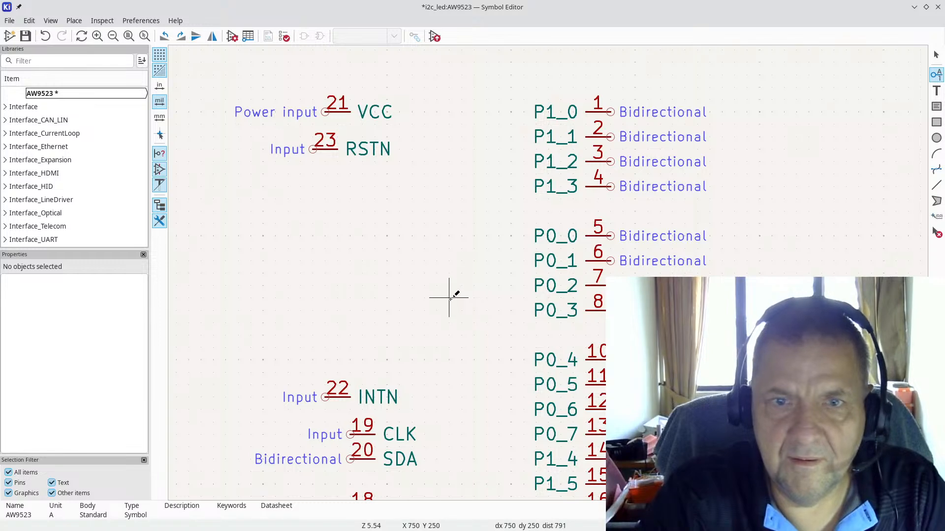
scroll(546, 271, down, 3)
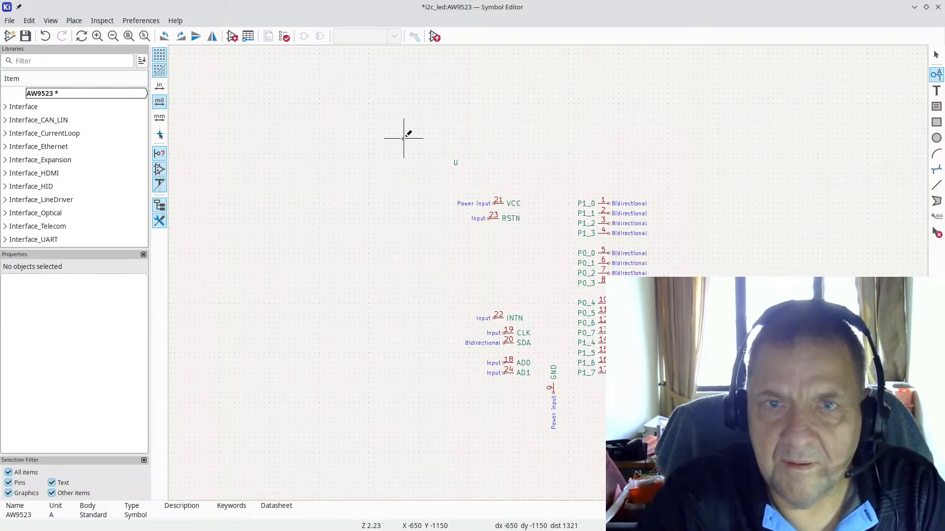
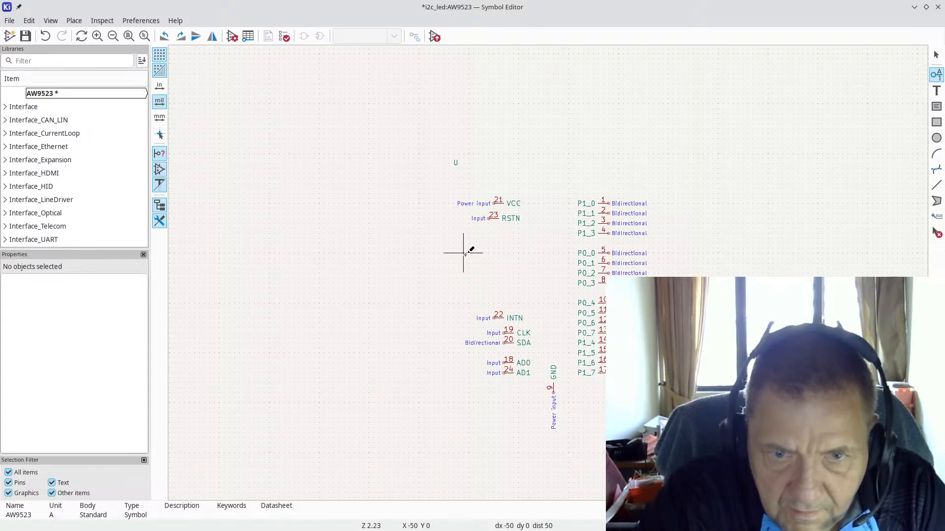
Step: Start a new pin and then a box beside the pins, cancelling both
scroll(468, 254, up, 3)
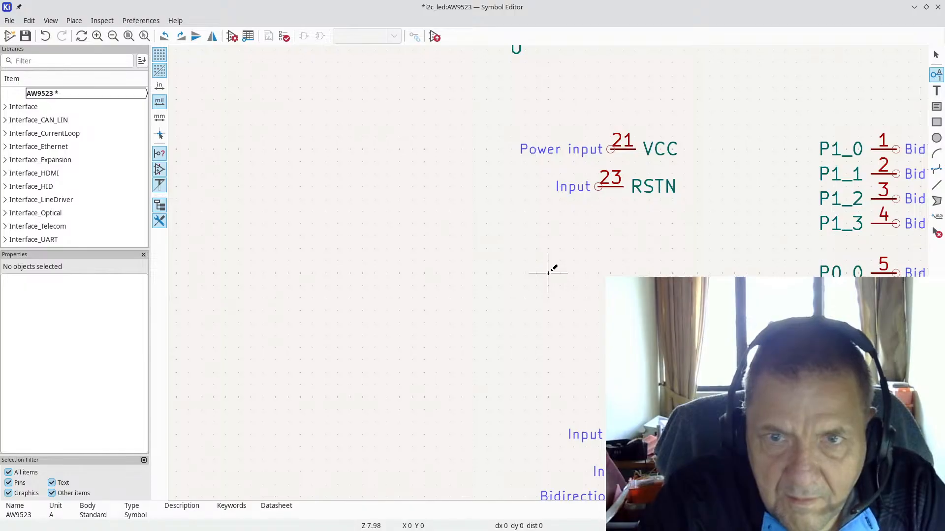
scroll(548, 273, up, 3)
click(548, 273)
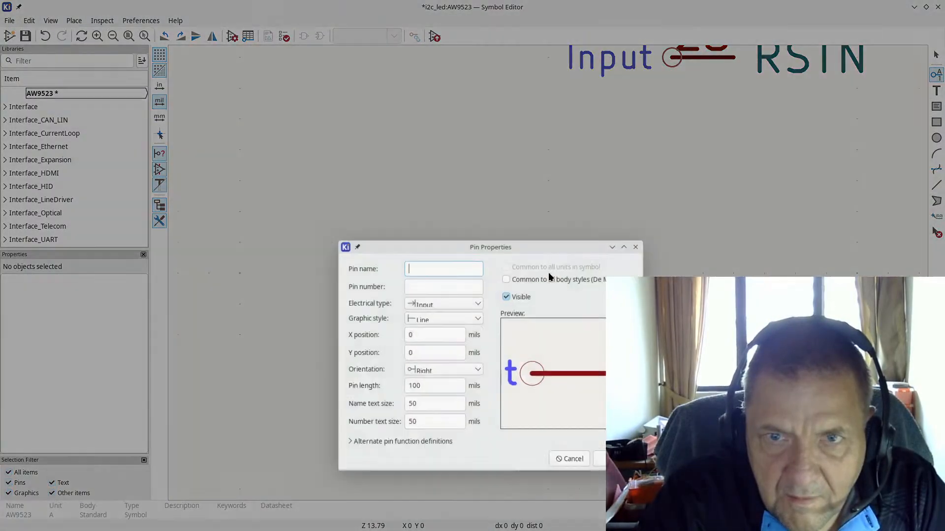
key(Escape)
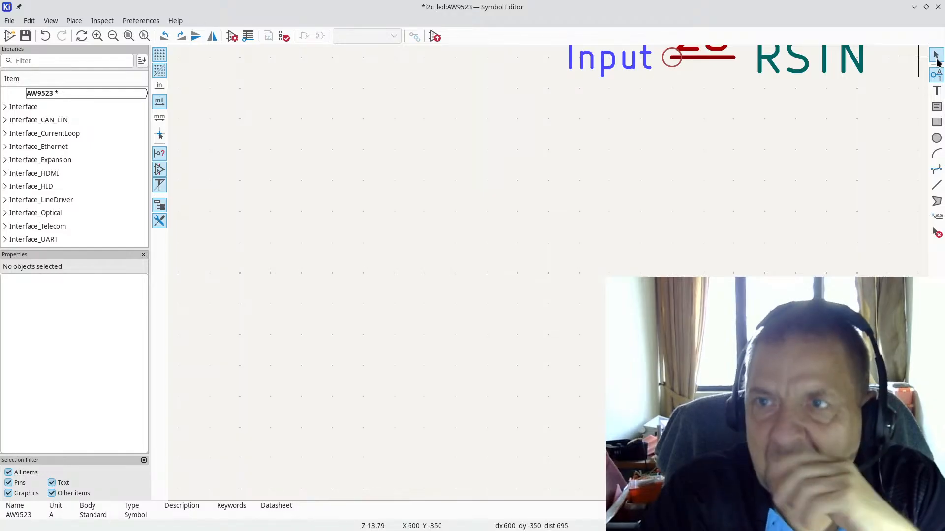
click(937, 108)
scroll(549, 268, down, 6)
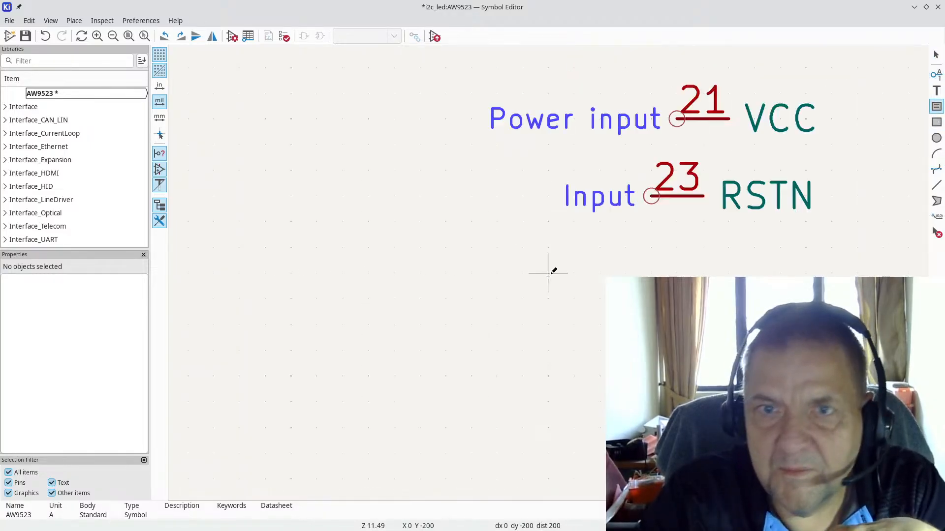
click(489, 240)
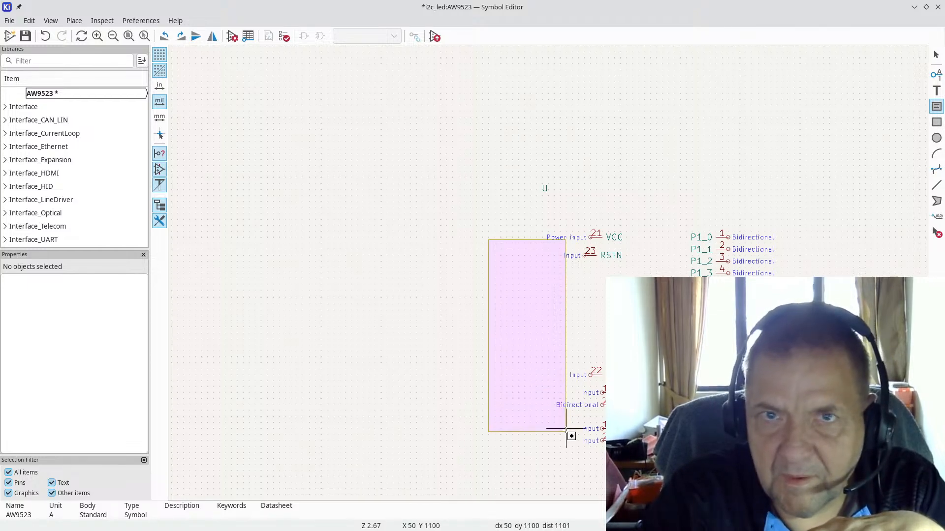
key(Escape)
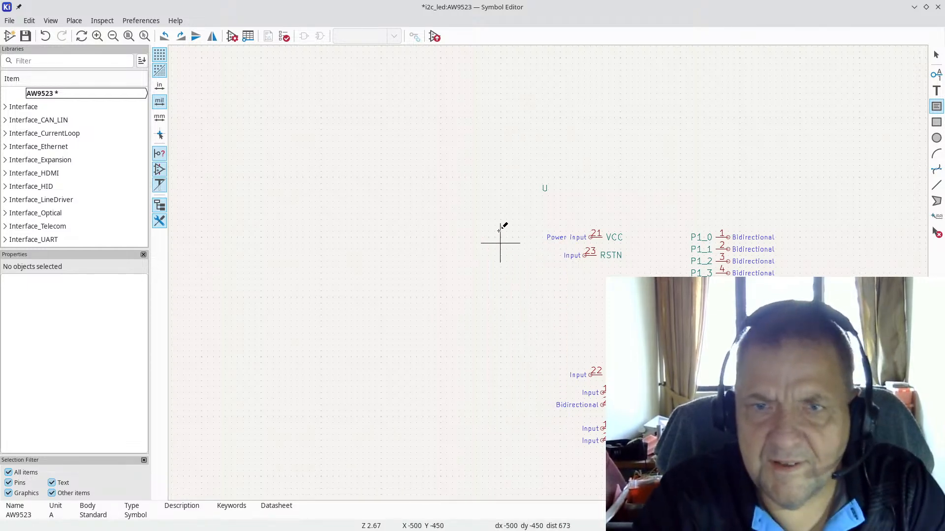
Step: Sketch two text boxes beside the pins, dismissing each without creating it
click(662, 142)
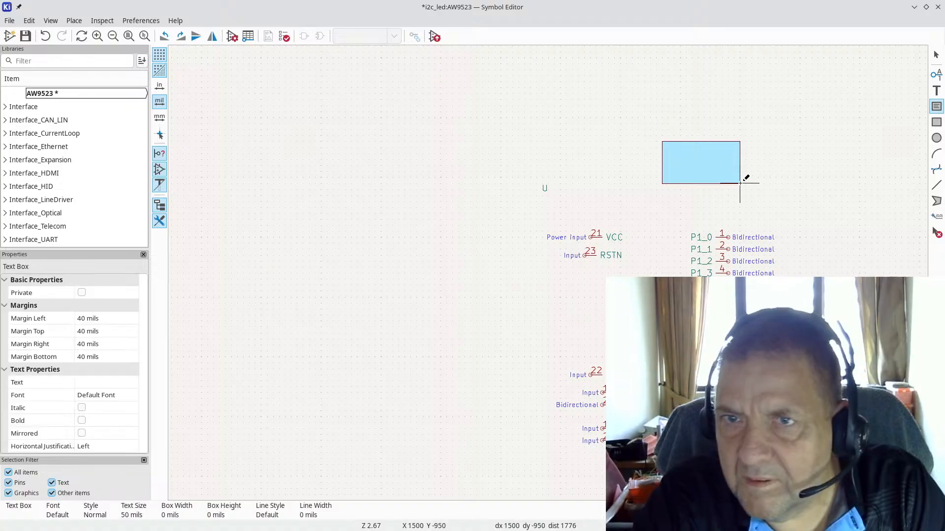
click(734, 183)
key(Escape)
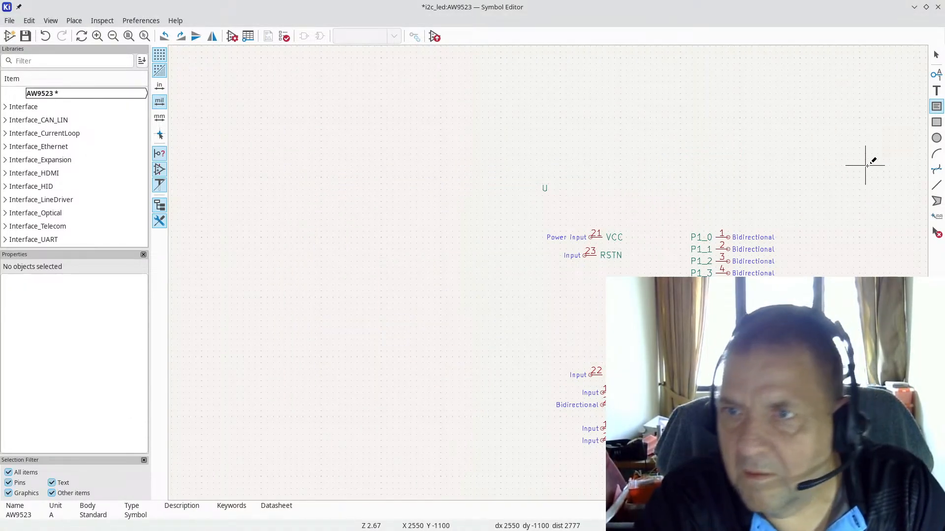
key(Escape)
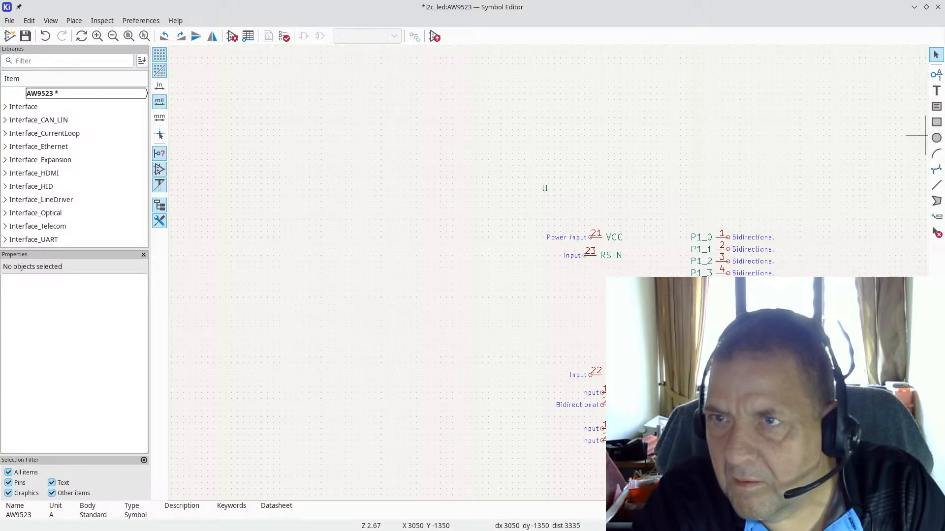
click(938, 110)
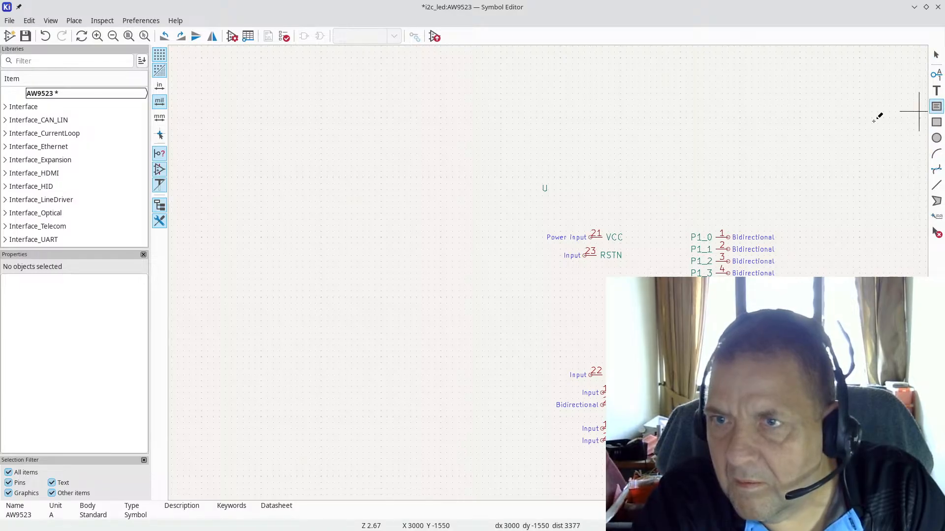
click(614, 141)
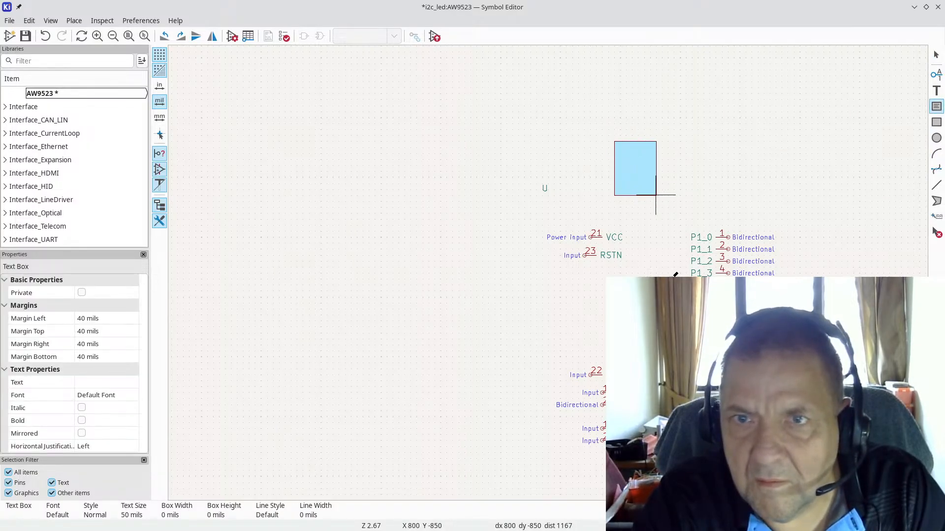
click(656, 195)
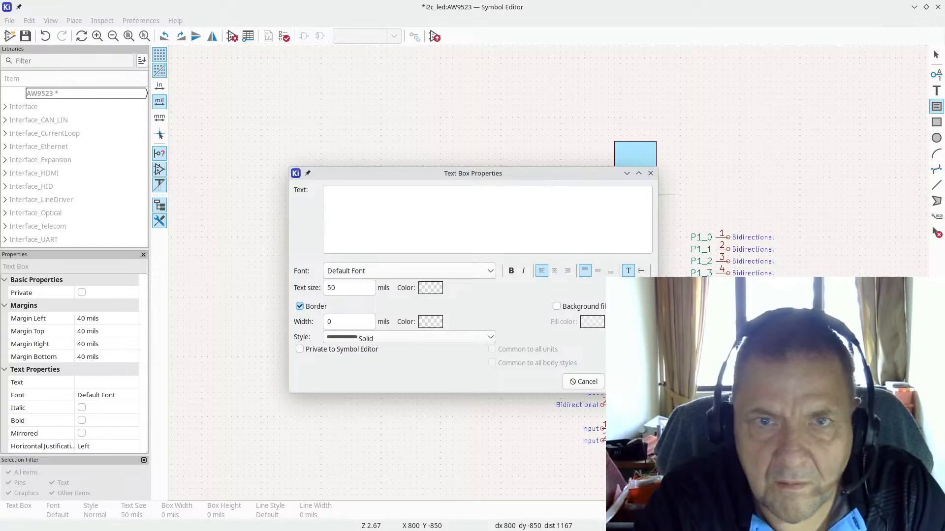
key(Escape)
key(Escape)
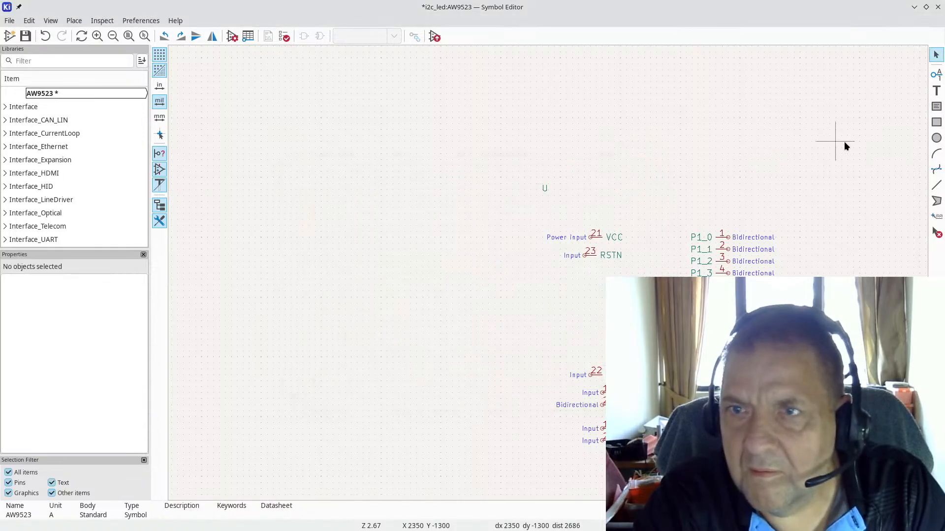
Step: Draw a tall rectangle from above the pins down past them as the symbol body
click(936, 123)
click(621, 154)
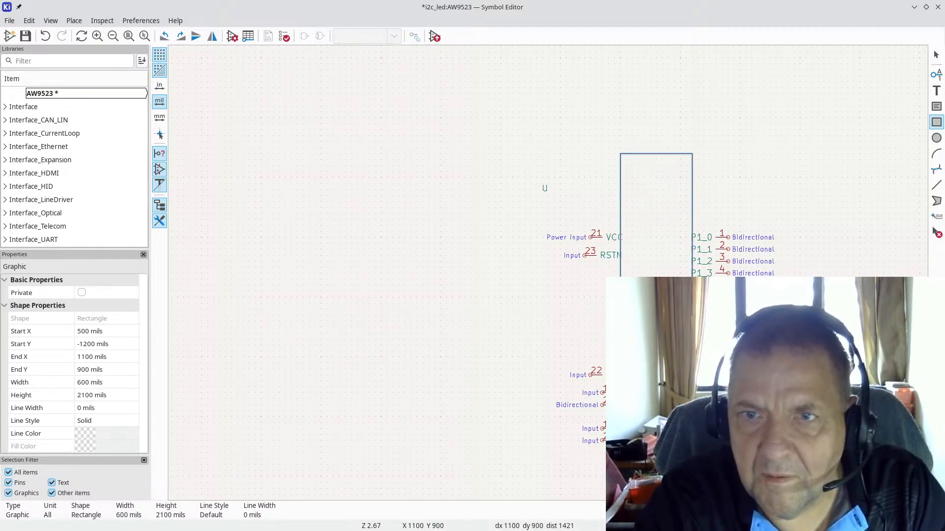
click(692, 405)
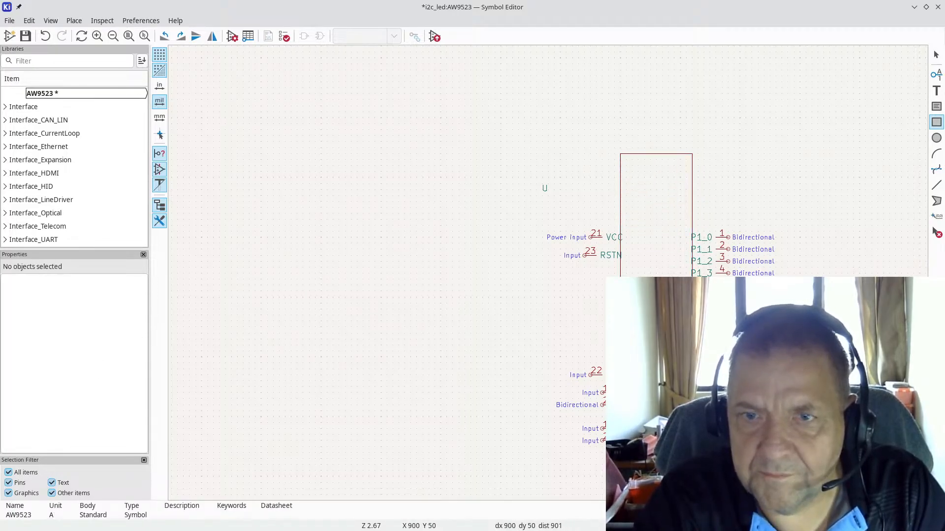
key(Escape)
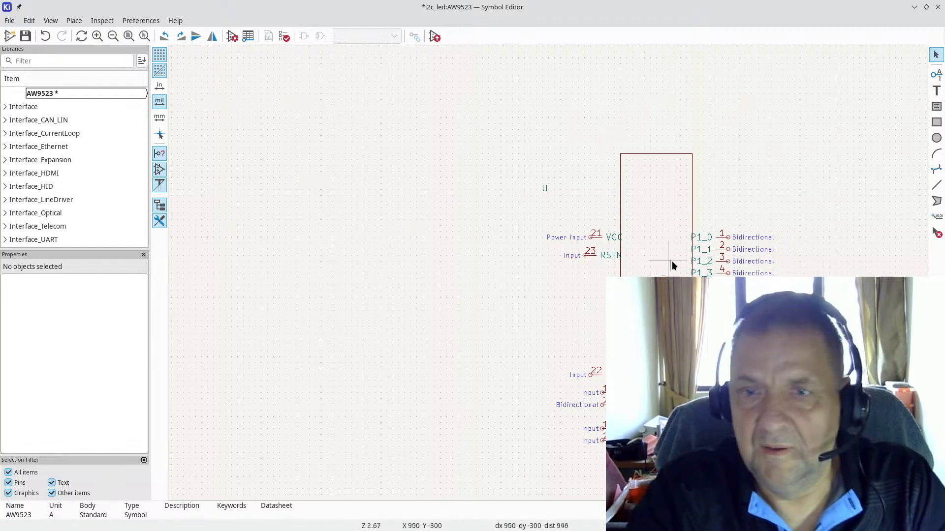
Step: Set the body rectangle's fill to 'Fill with body background color'
scroll(669, 260, up, 3)
double_click(584, 110)
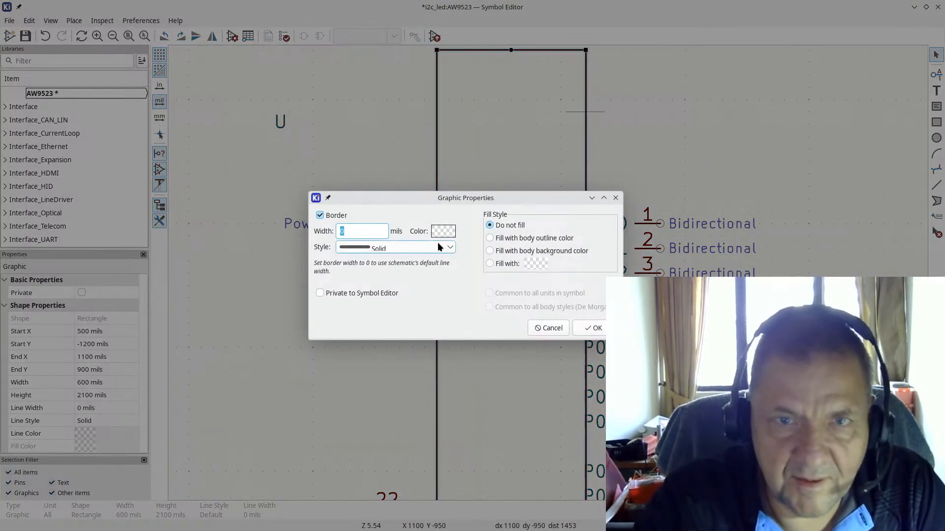
click(490, 251)
click(593, 328)
scroll(582, 252, down, 2)
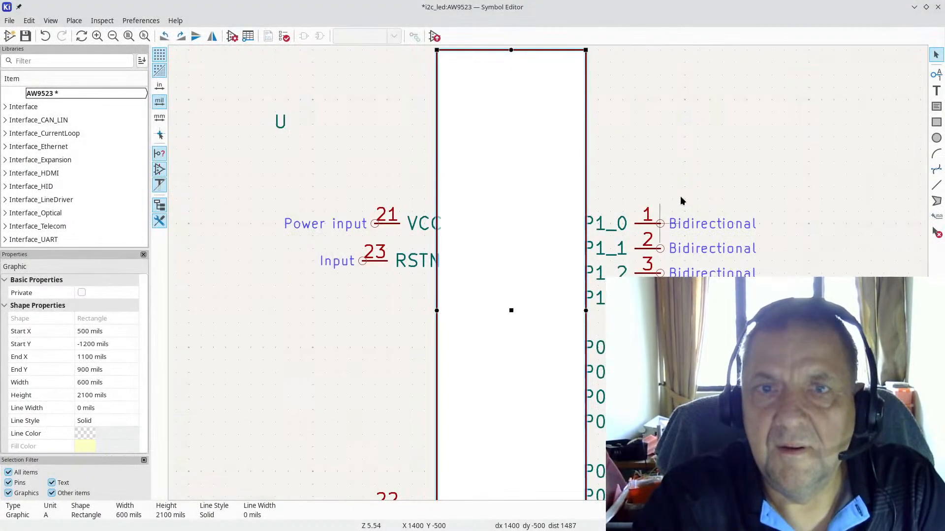
click(582, 252)
scroll(548, 273, down, 3)
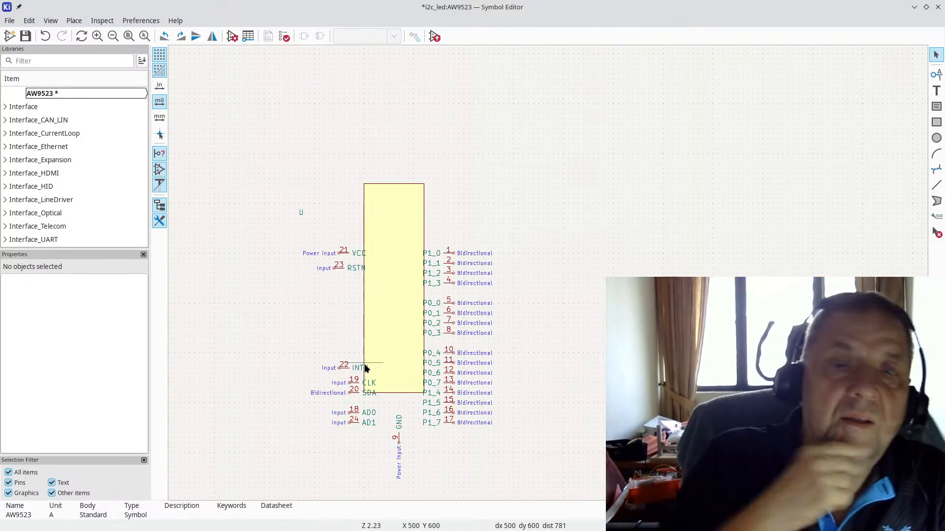
Step: Stack pins P1_0–P1_3 and P0_0–P0_4 down the body's right edge
scroll(442, 264, up, 3)
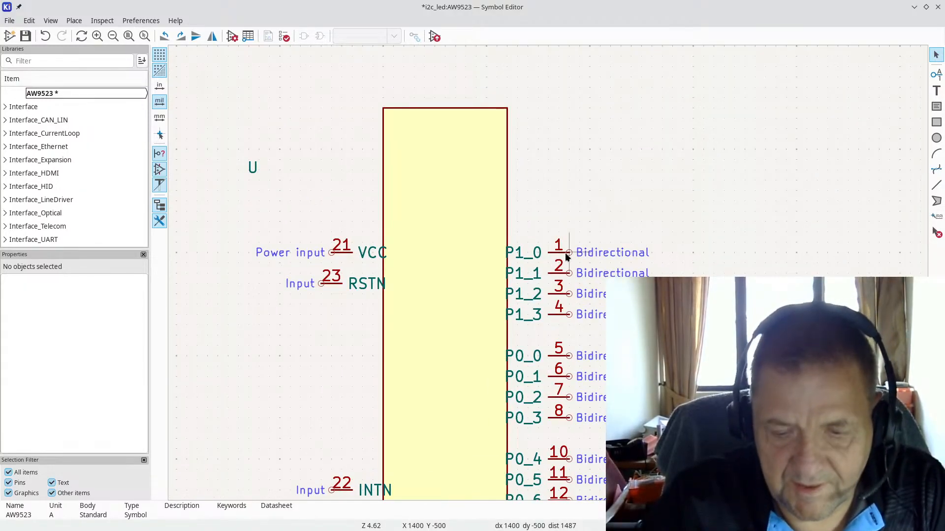
drag(566, 252, 524, 129)
drag(566, 276, 524, 145)
drag(569, 297, 523, 170)
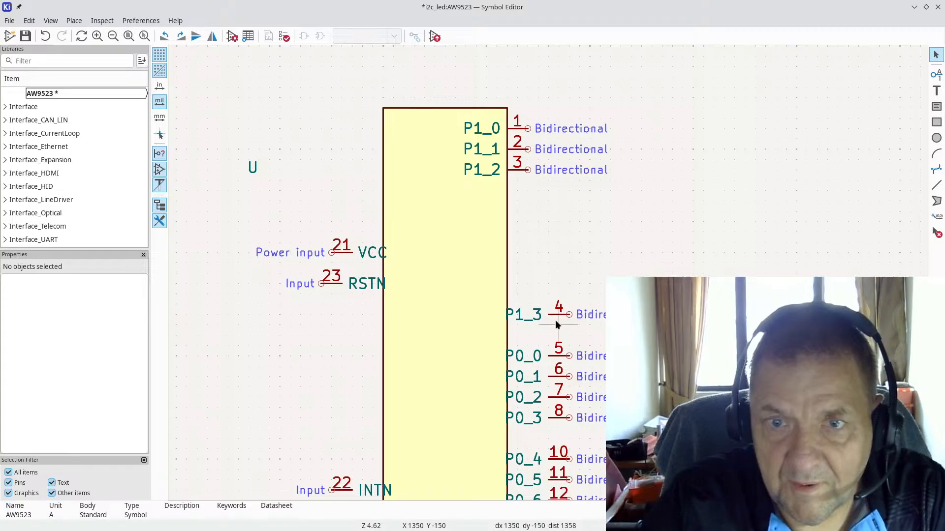
drag(570, 314, 526, 196)
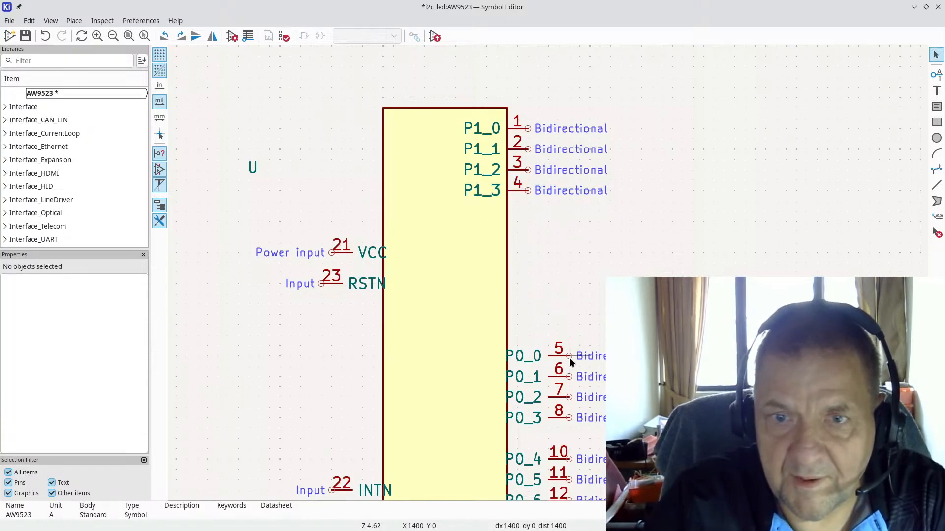
drag(570, 360, 531, 231)
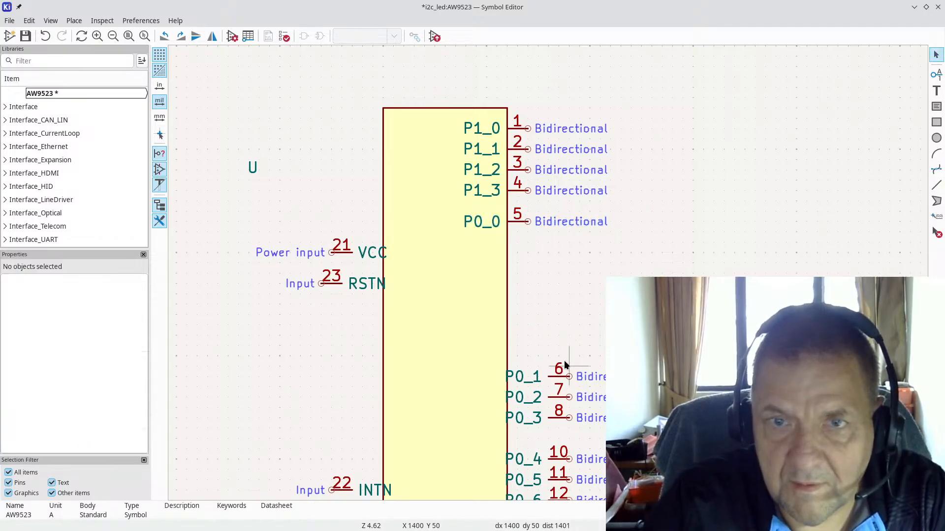
drag(570, 377, 529, 245)
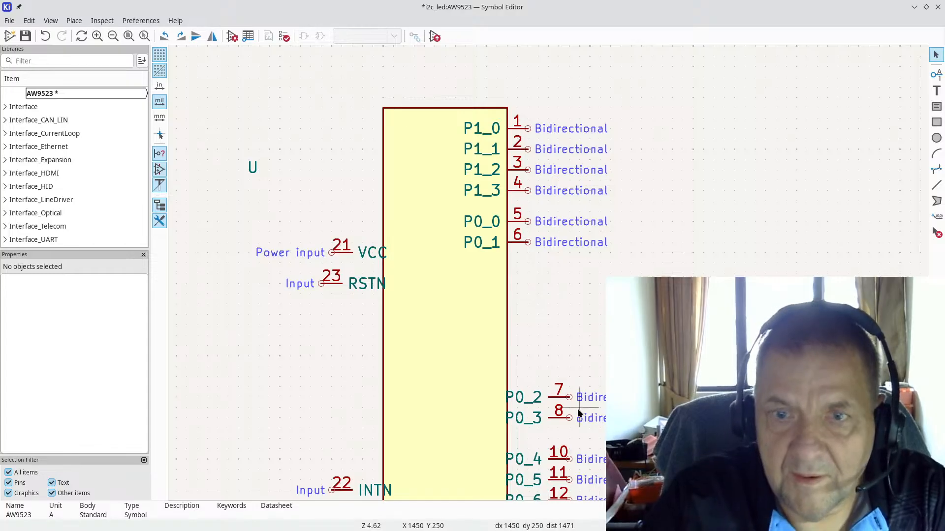
drag(571, 397, 527, 266)
drag(571, 419, 528, 288)
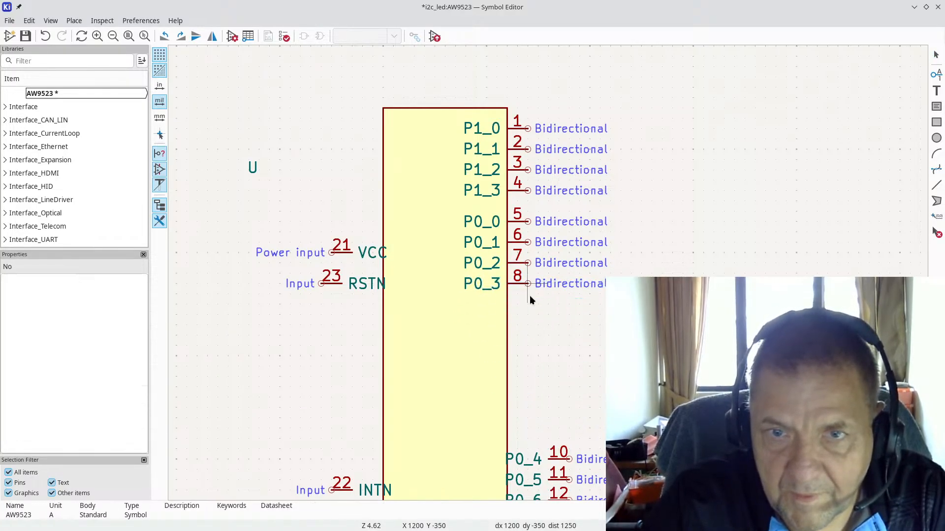
click(568, 459)
drag(569, 458, 507, 212)
Step: Continue the right column with P0_6, P0_7 and P1_4–P1_7 below P0_5
scroll(578, 404, down, 1)
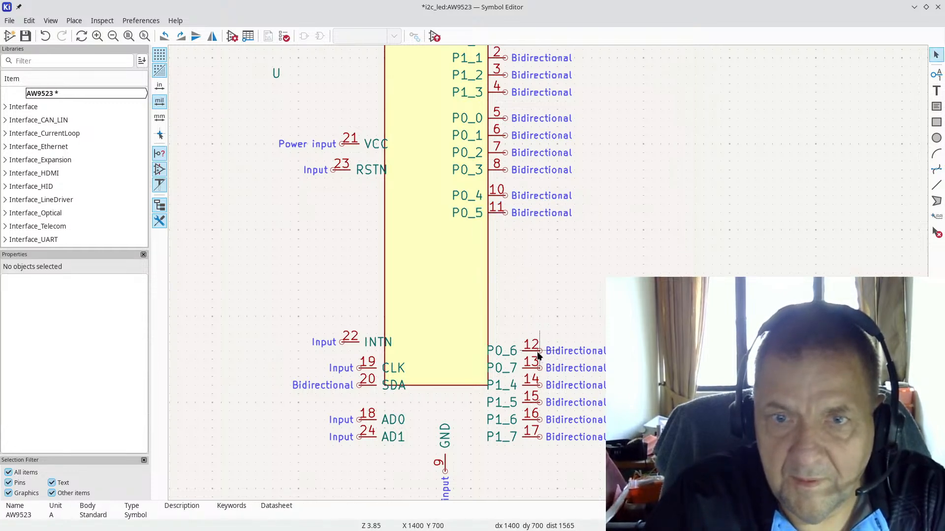
drag(538, 349, 505, 236)
drag(539, 367, 503, 246)
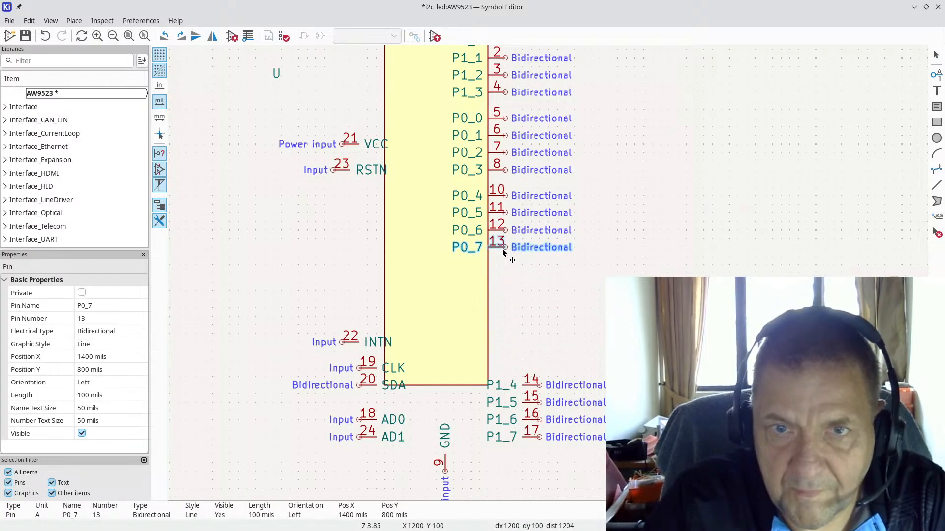
drag(541, 384, 507, 273)
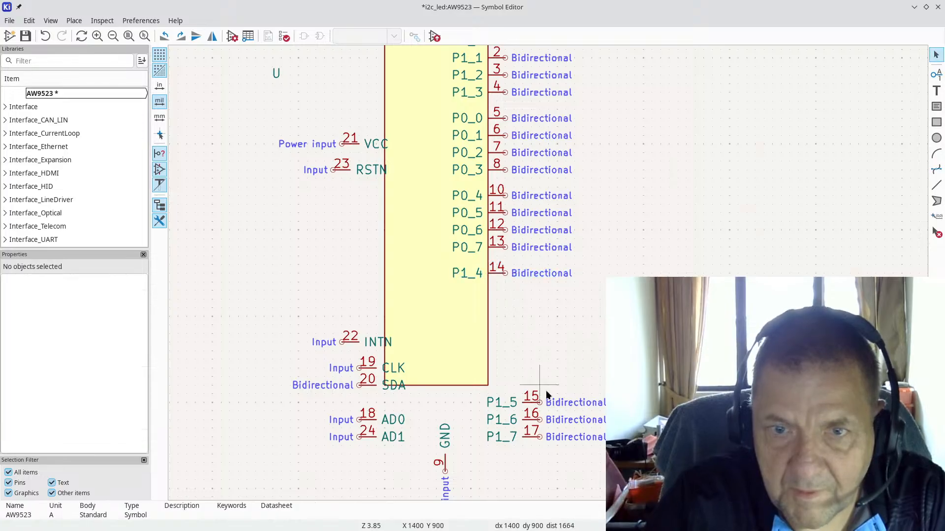
drag(540, 403, 504, 294)
drag(540, 422, 539, 417)
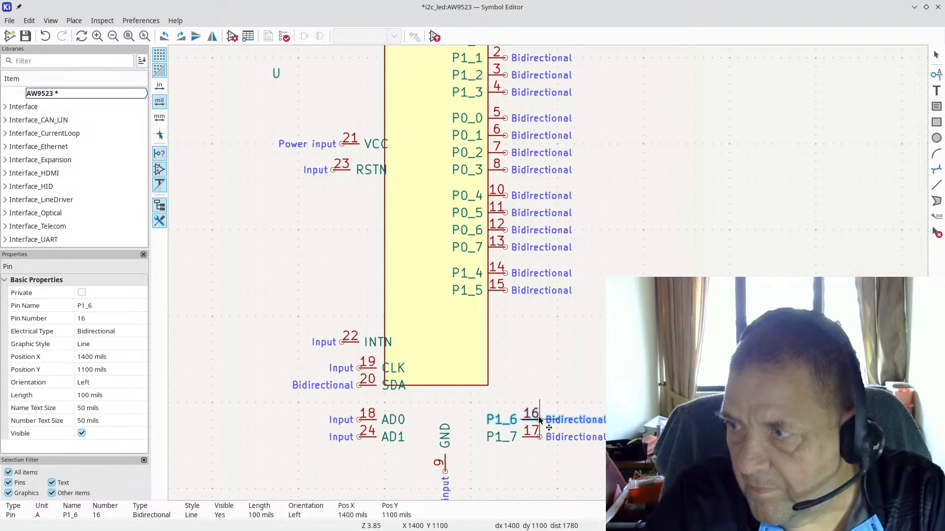
drag(538, 417, 506, 308)
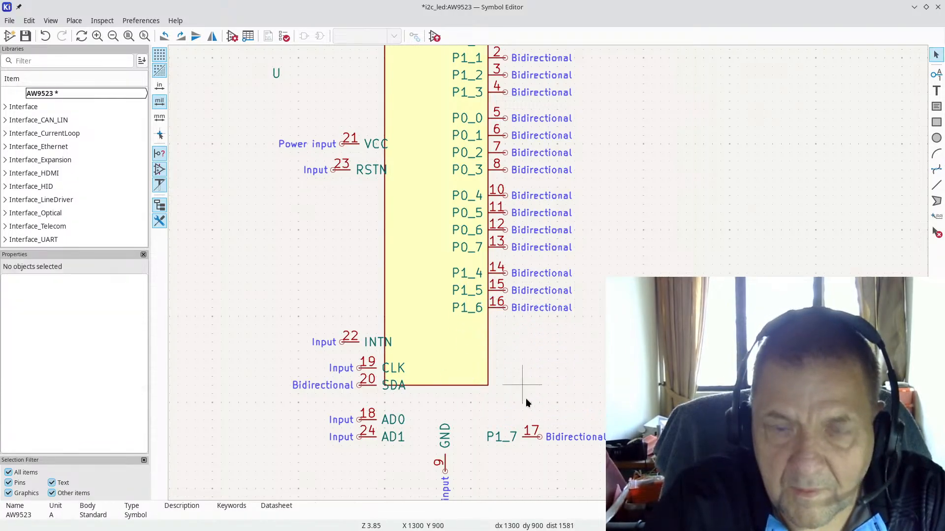
drag(540, 433, 505, 329)
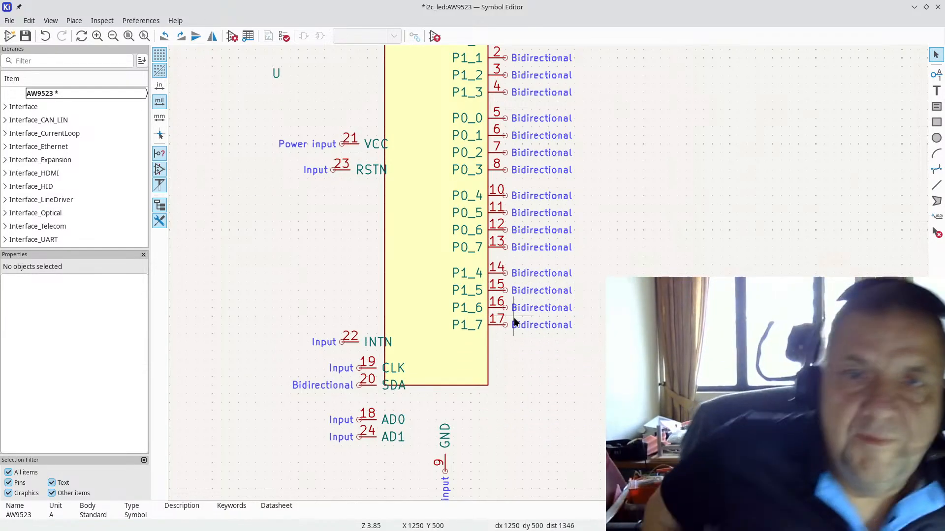
Step: Pull the body's bottom edge up to shorten it and bring GND pin 9 up against it
scroll(490, 300, down, 1)
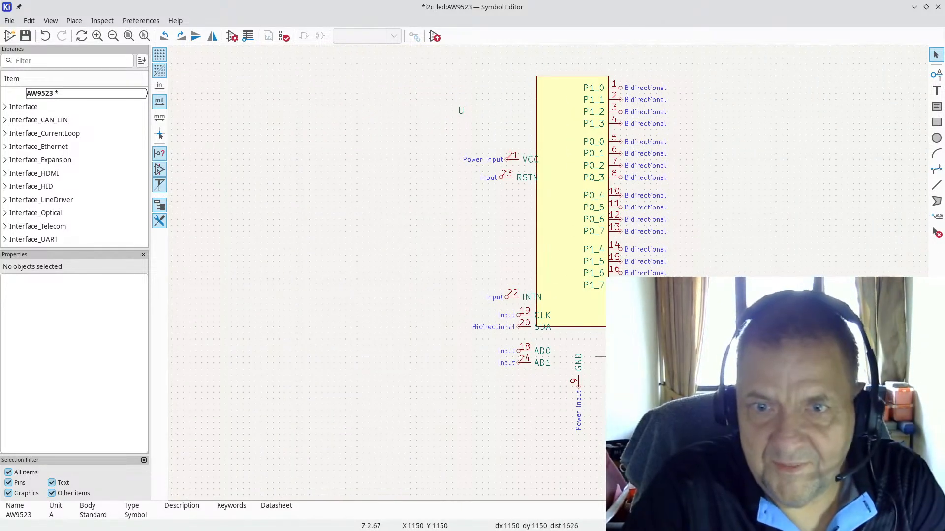
scroll(613, 380, up, 3)
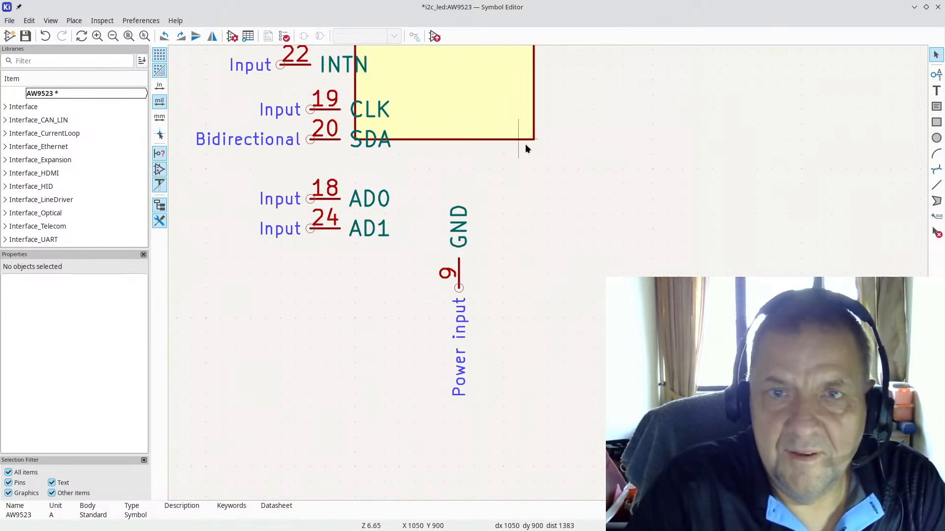
scroll(525, 143, down, 1)
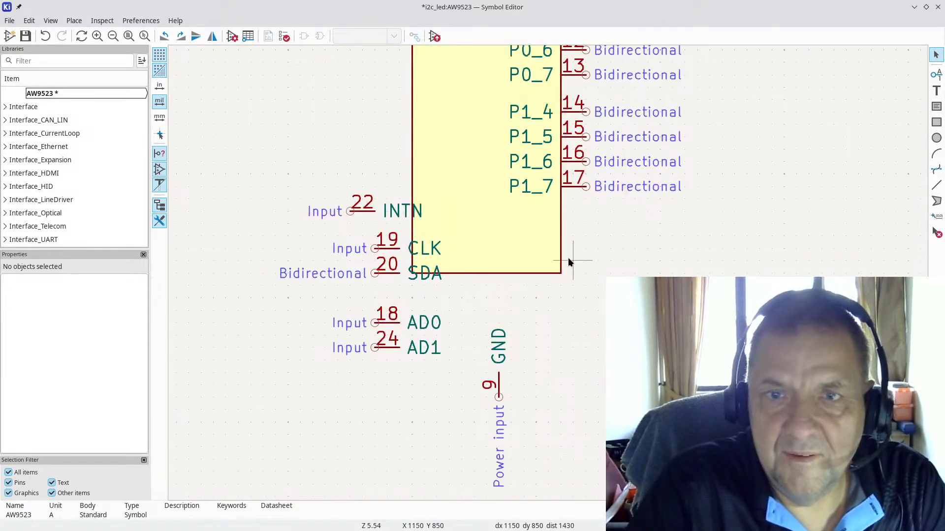
right_click(527, 274)
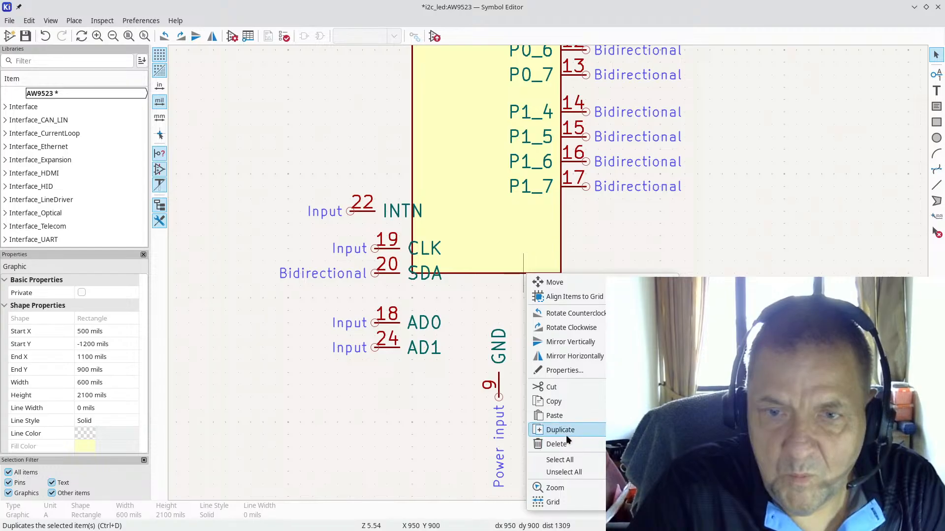
click(531, 282)
drag(494, 276, 521, 217)
scroll(544, 268, down, 5)
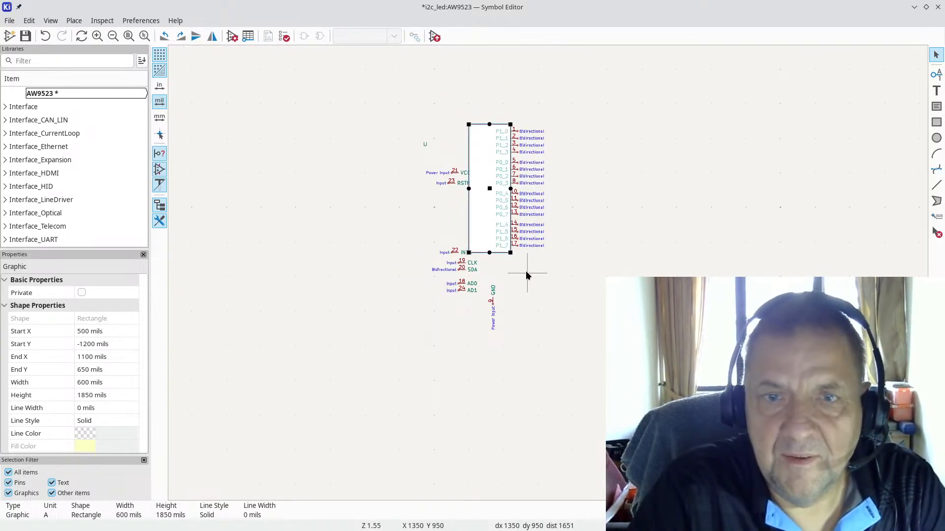
click(515, 300)
scroll(512, 309, up, 3)
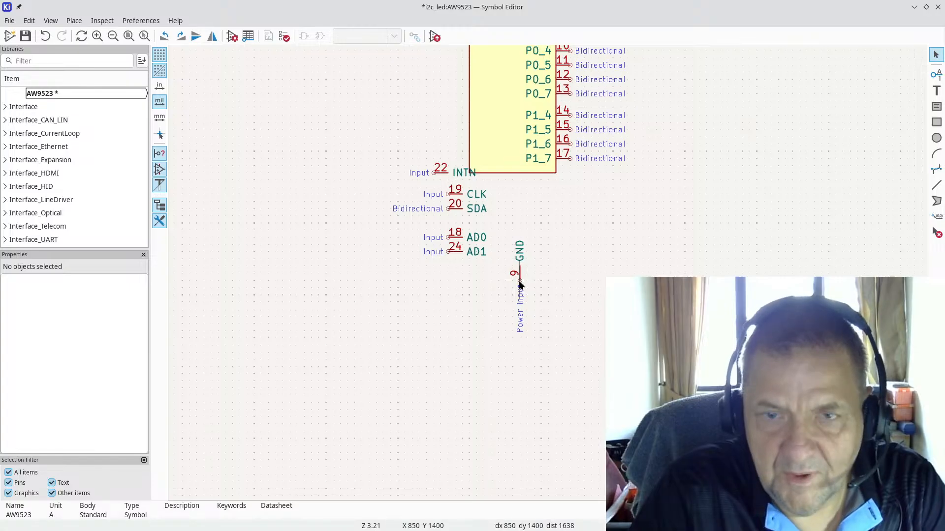
drag(519, 280, 515, 193)
scroll(583, 205, down, 2)
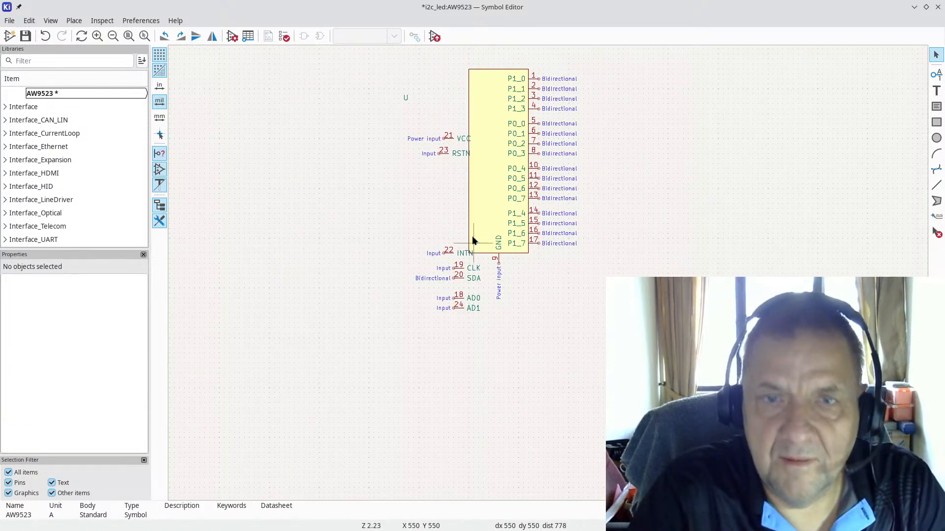
Step: Move VCC pin 21 to the body's top-left edge
click(446, 141)
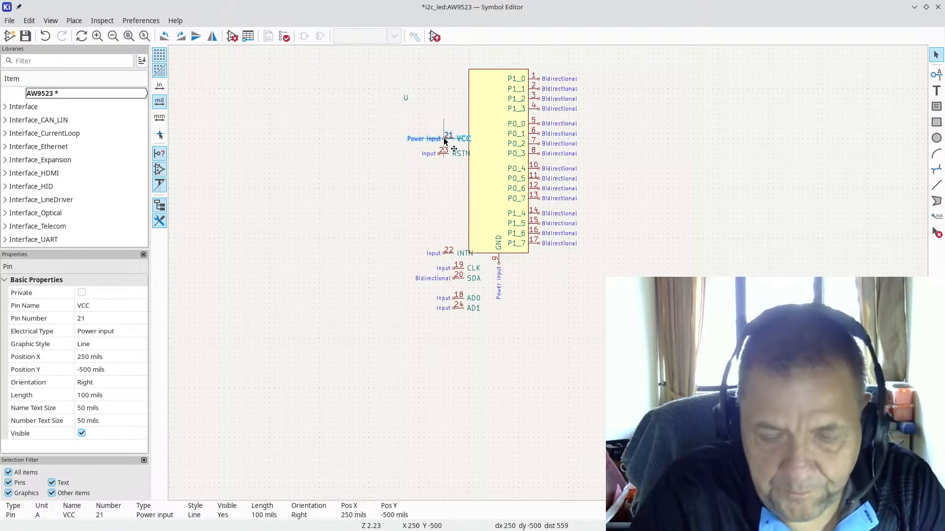
key(m)
scroll(468, 82, up, 7)
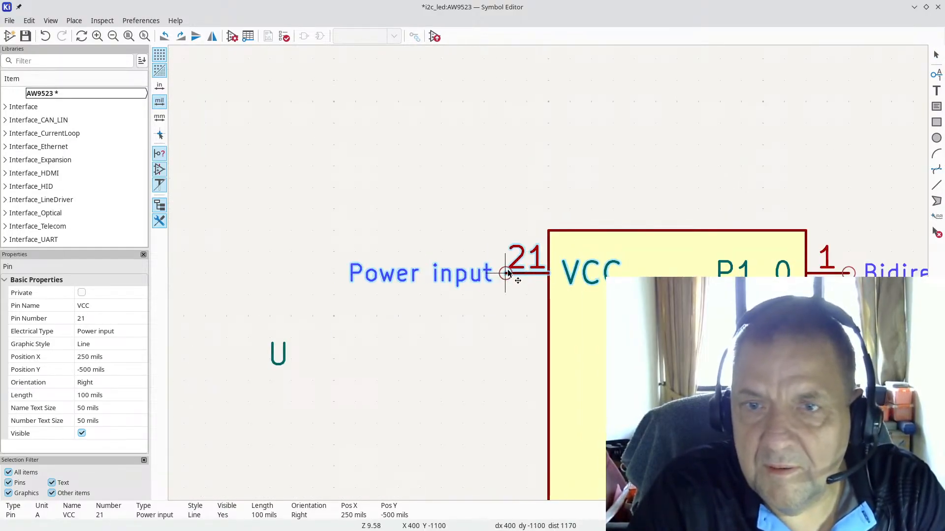
click(508, 273)
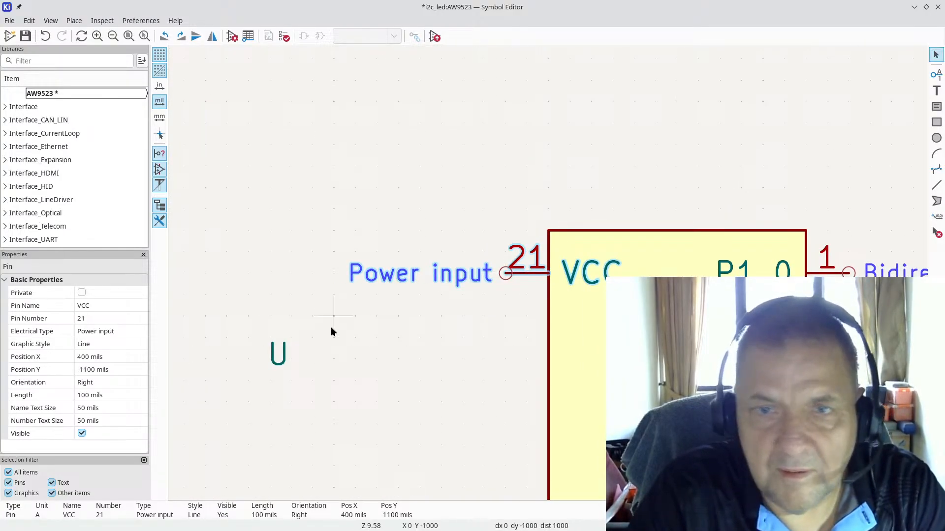
Step: Move the U reference field above the AW9523 body
click(283, 362)
key(m)
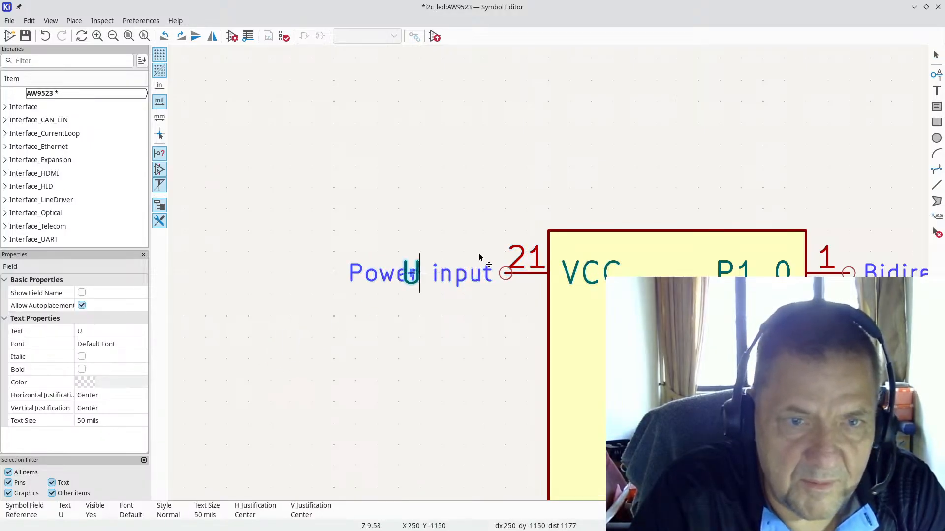
click(557, 214)
scroll(456, 324, down, 3)
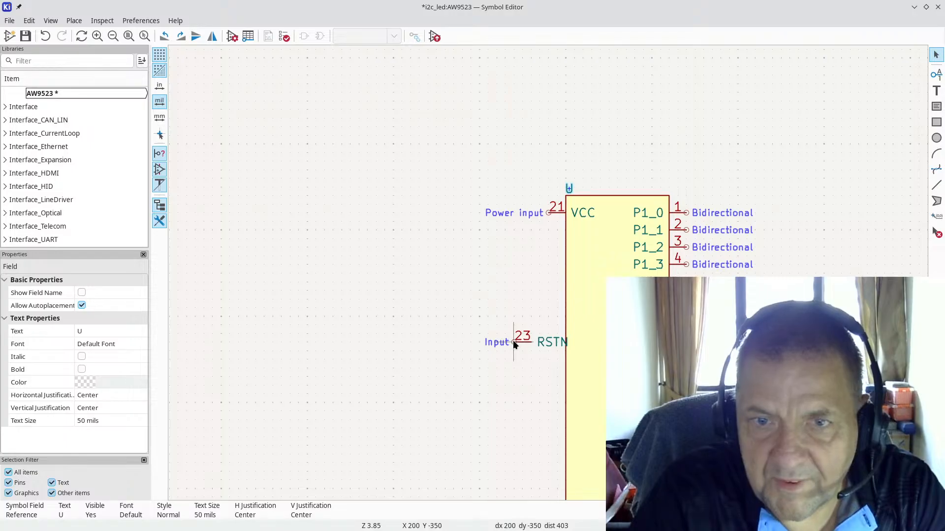
Step: Move RSTN pin 23 onto the body's left edge directly beneath VCC
click(512, 342)
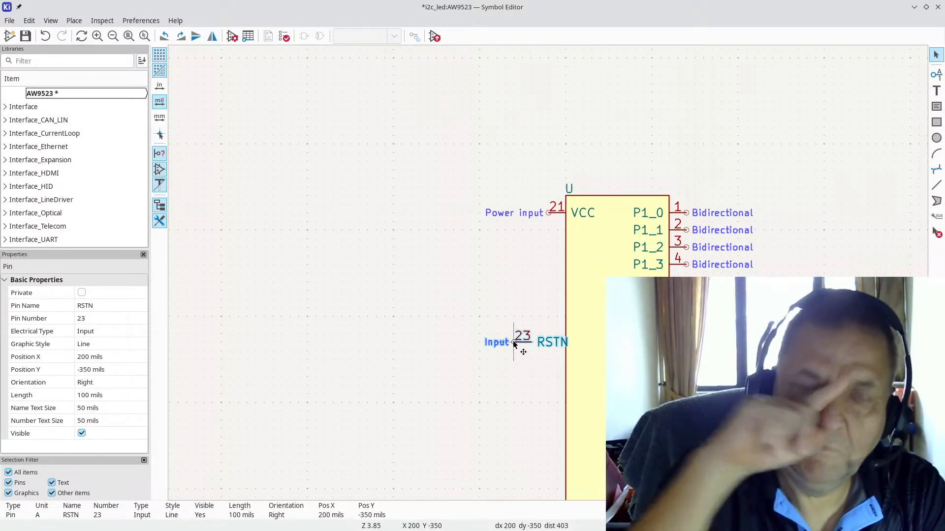
key(m)
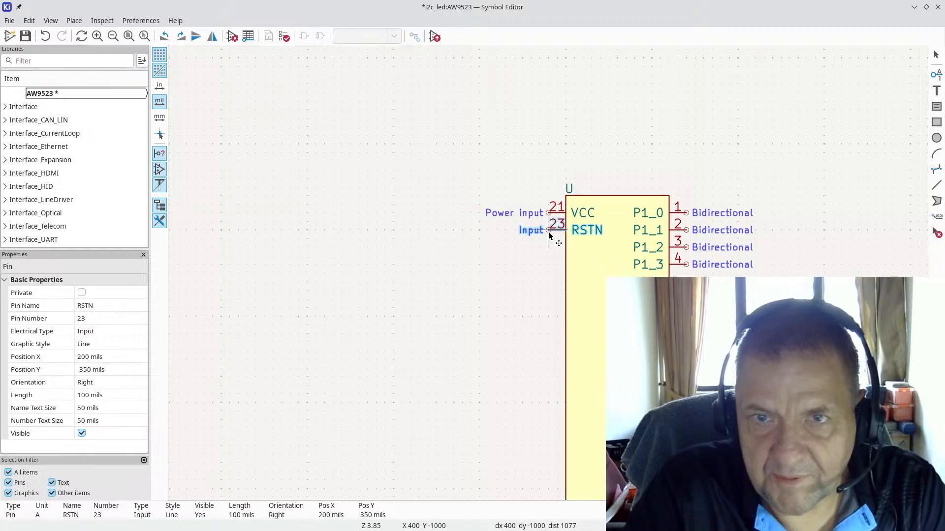
click(545, 251)
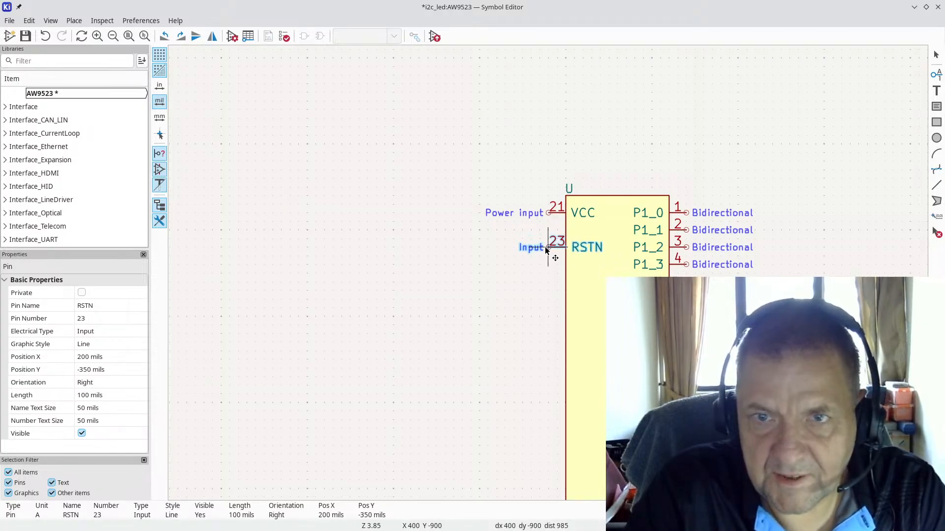
scroll(525, 364, down, 3)
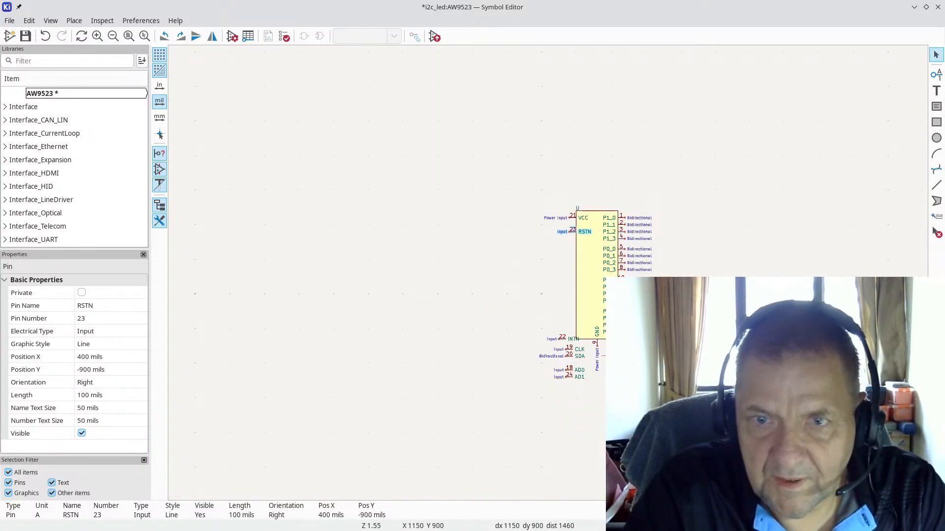
scroll(547, 271, up, 3)
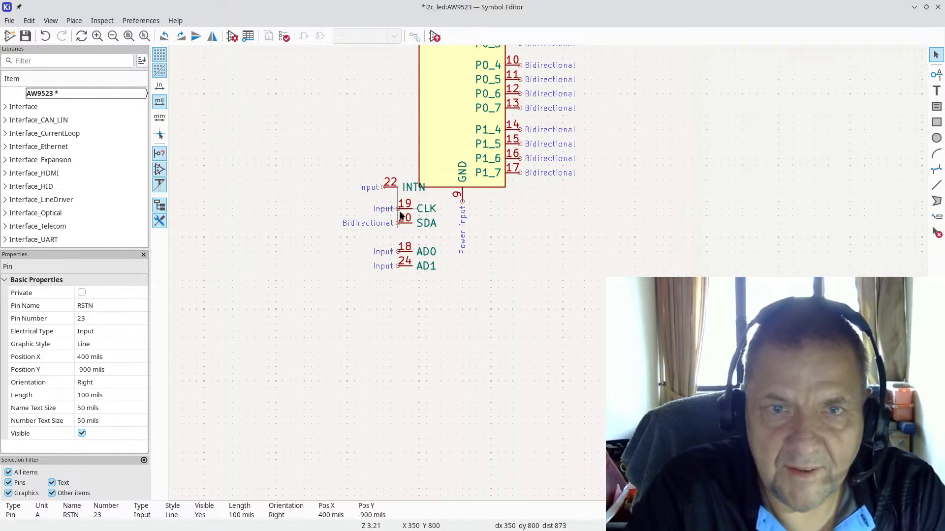
scroll(400, 57, down, 2)
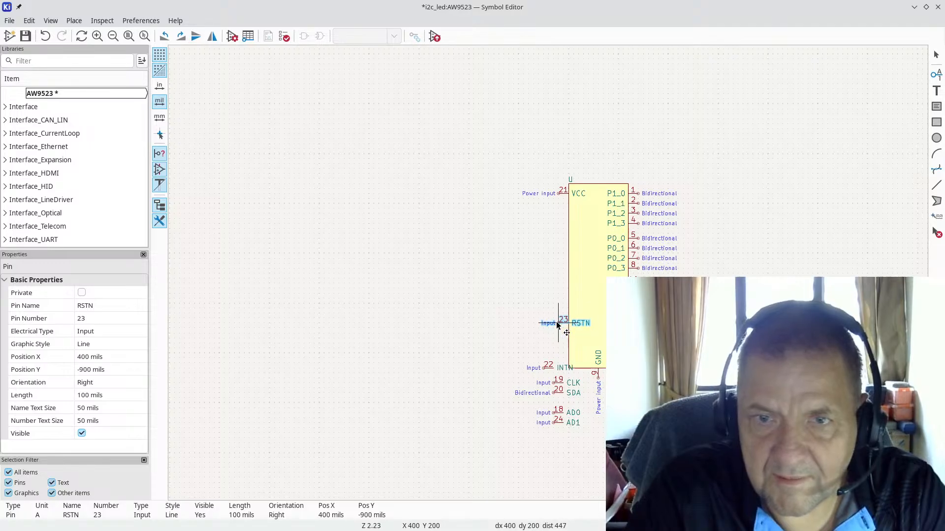
click(559, 325)
scroll(550, 276, up, 4)
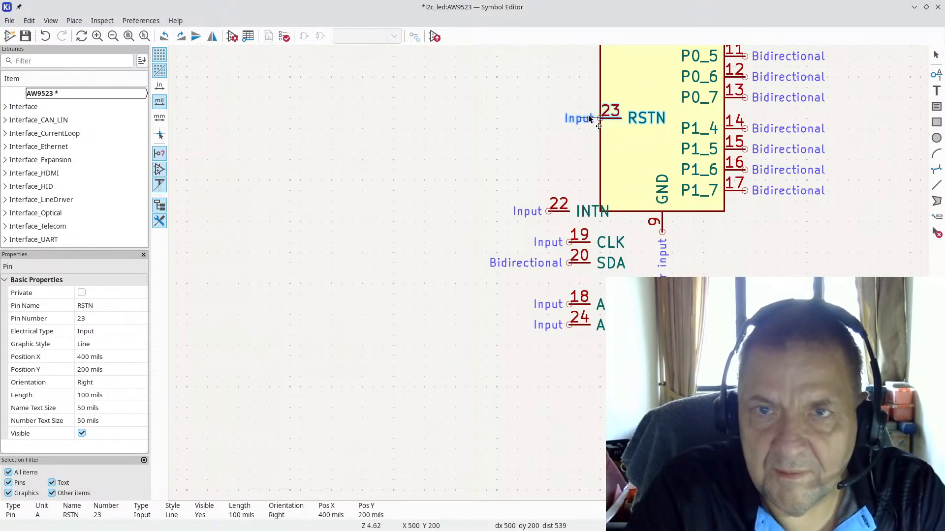
scroll(549, 274, down, 4)
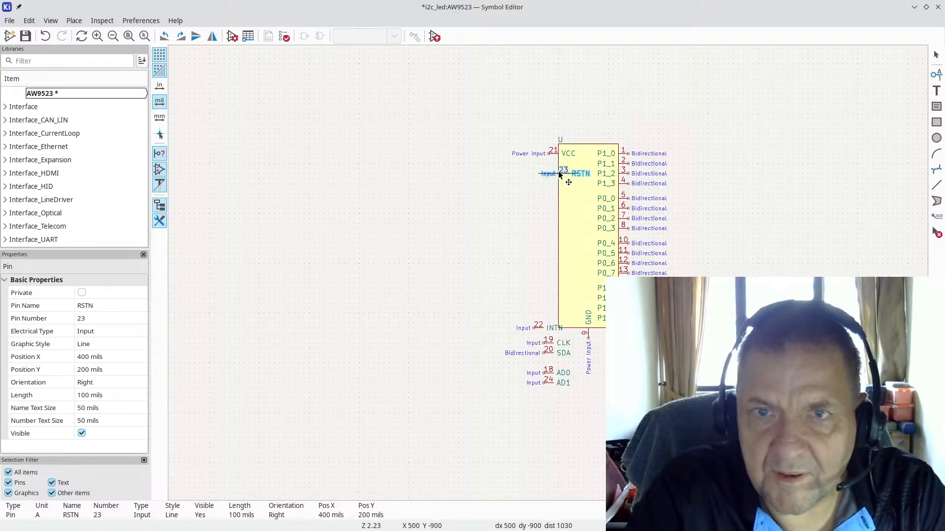
scroll(556, 173, up, 5)
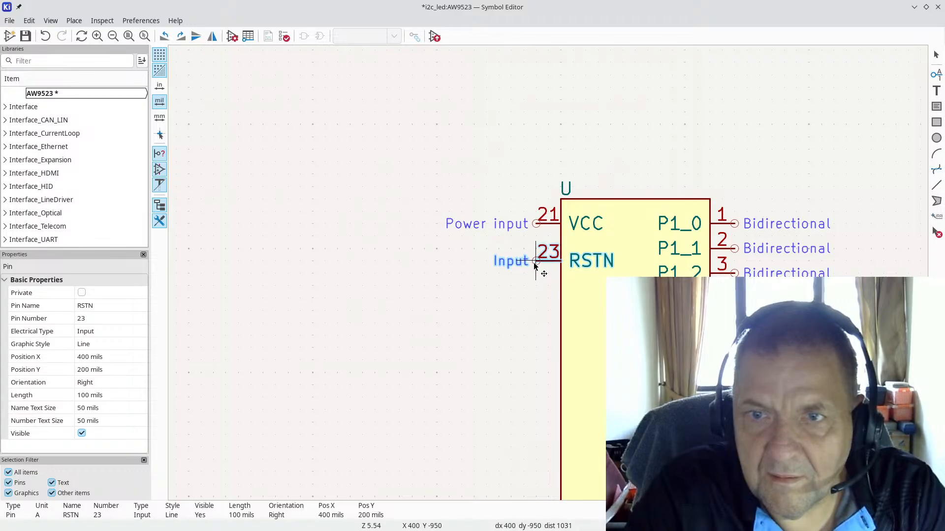
click(534, 274)
scroll(542, 274, down, 4)
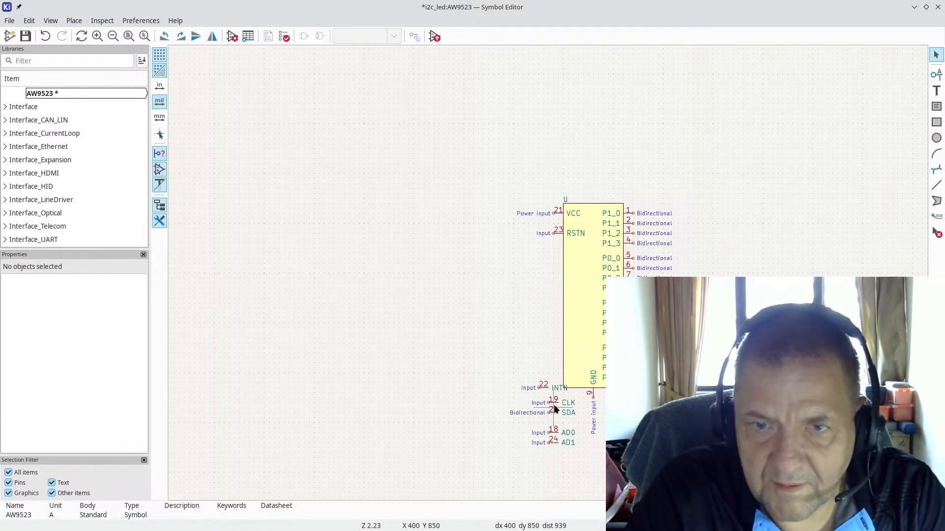
Step: Move the CLK and SDA pins together up beneath RSTN
drag(525, 424, 577, 396)
key(m)
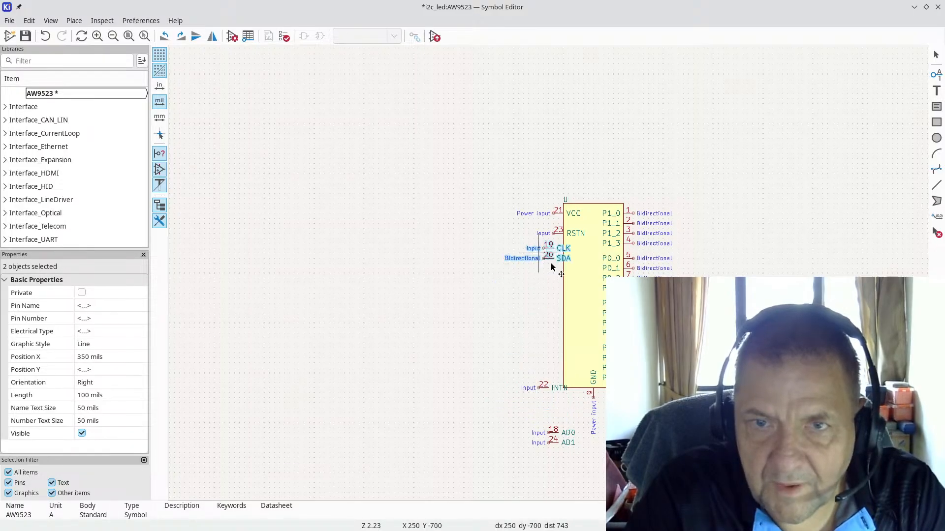
scroll(551, 254, up, 4)
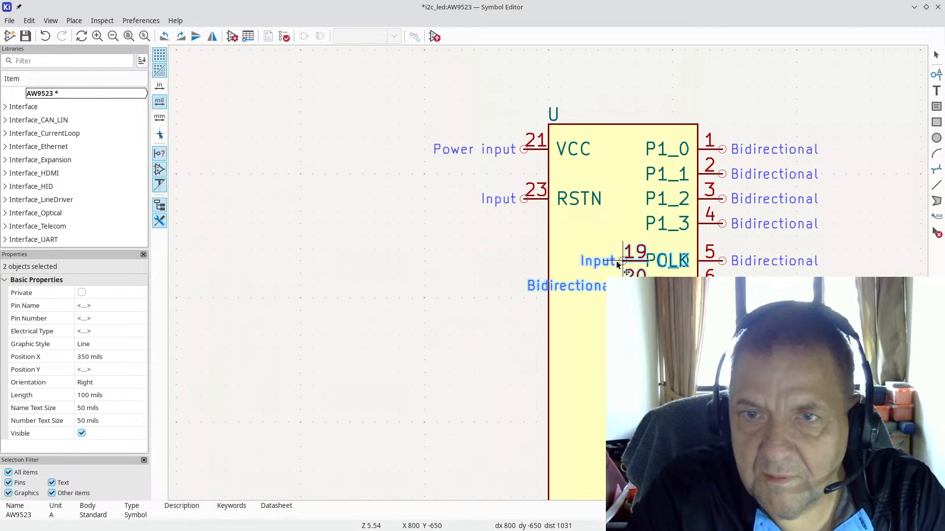
click(523, 264)
scroll(548, 272, down, 3)
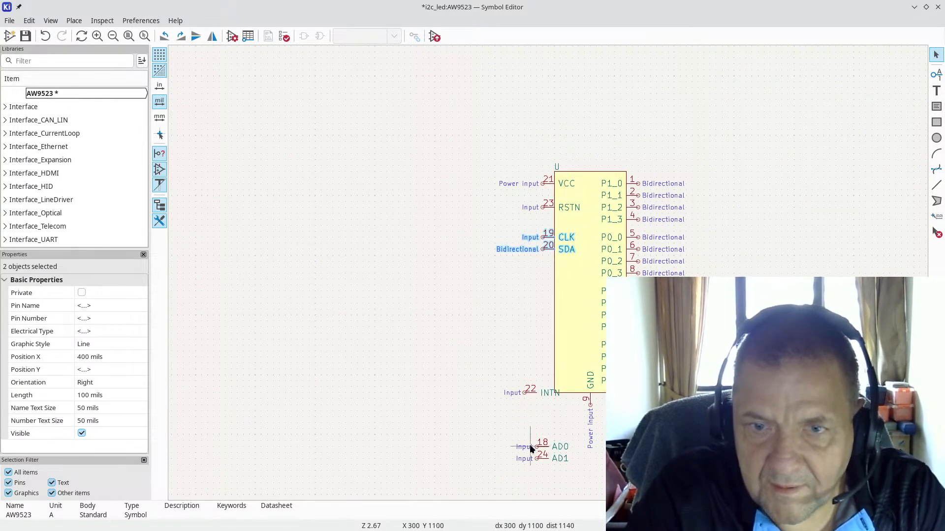
Step: Place AD0 and AD1 at the body's lower left, with INTN just above AD0
drag(520, 432, 583, 476)
key(m)
scroll(531, 362, up, 4)
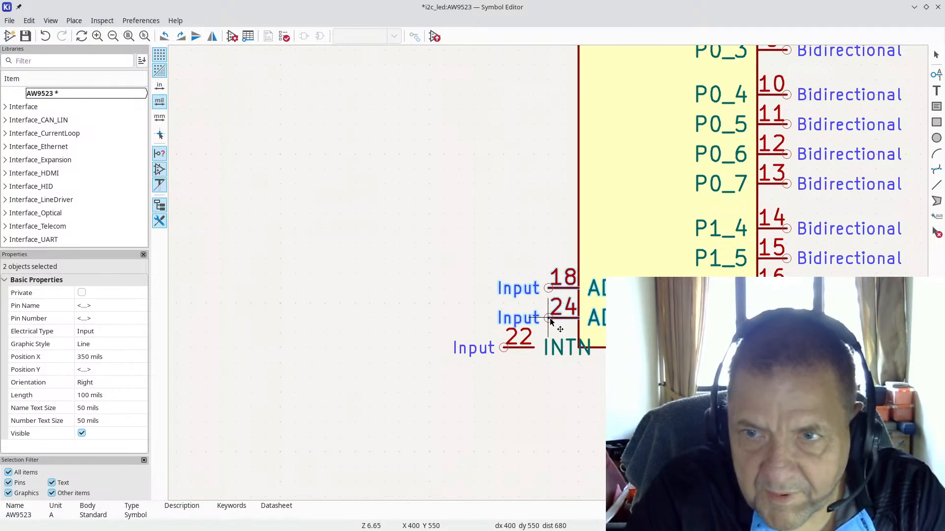
click(550, 321)
click(502, 348)
key(m)
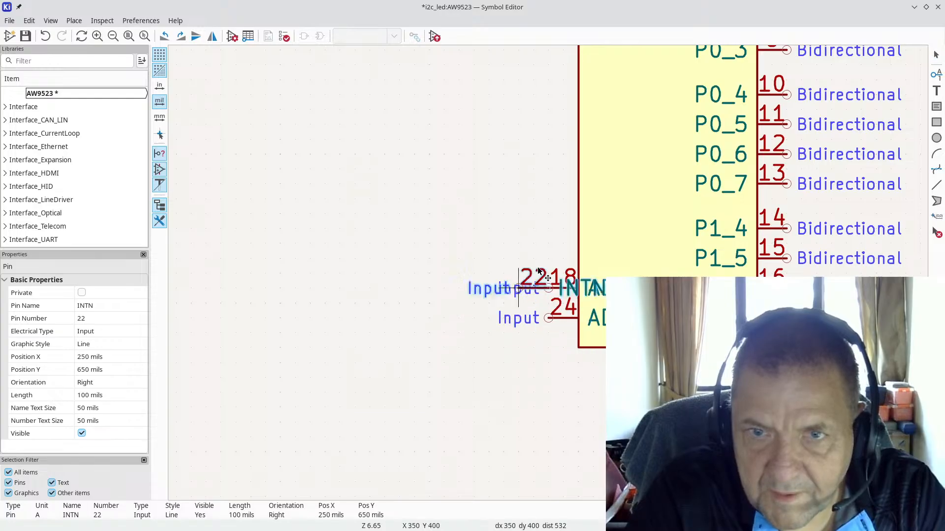
click(556, 257)
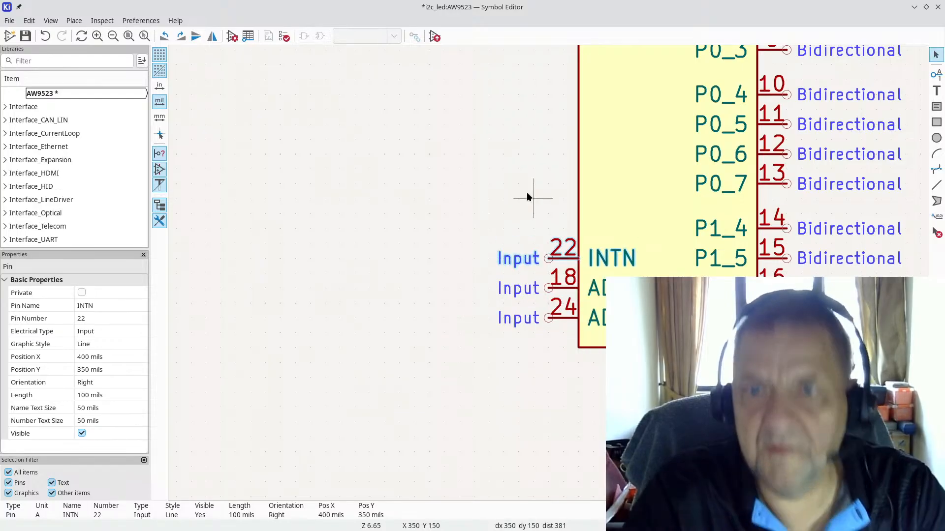
scroll(525, 197, down, 3)
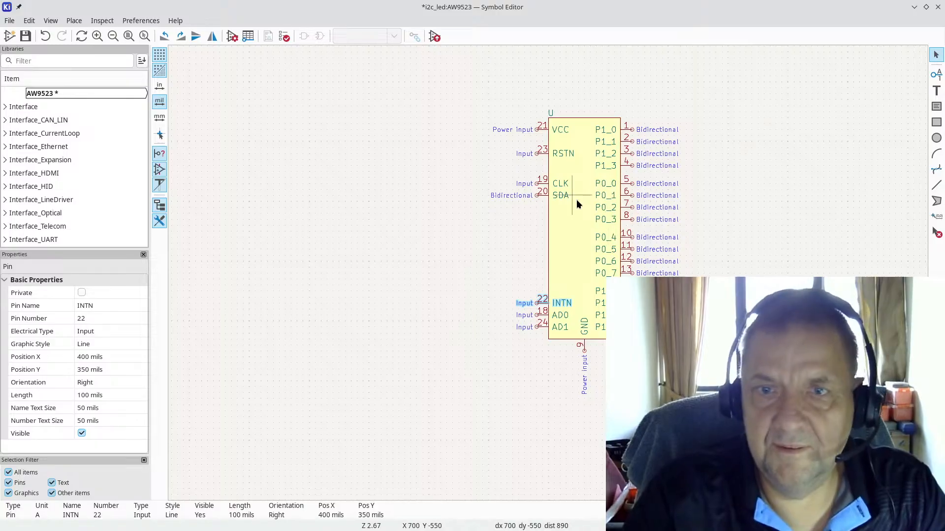
scroll(532, 348, up, 3)
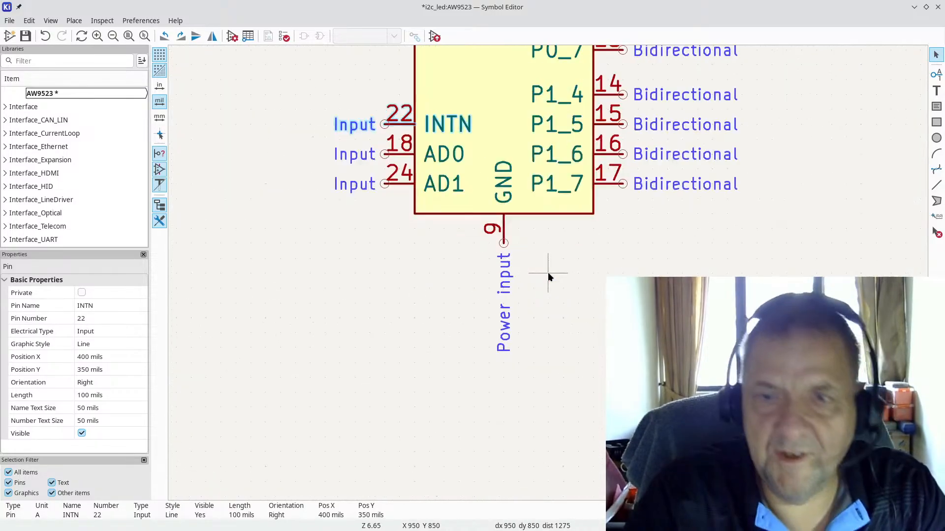
Step: Shift GND pin 9 one grid step to the left
key(Escape)
click(503, 240)
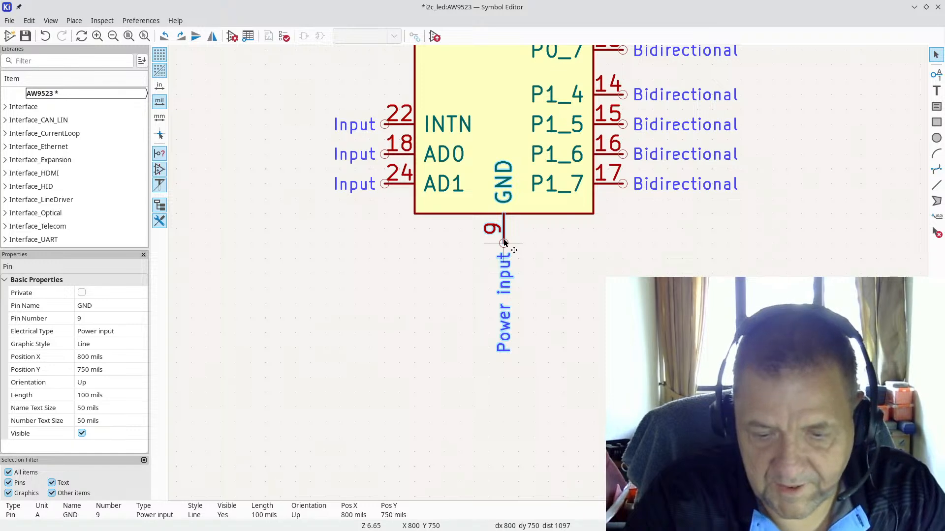
drag(503, 240, 488, 243)
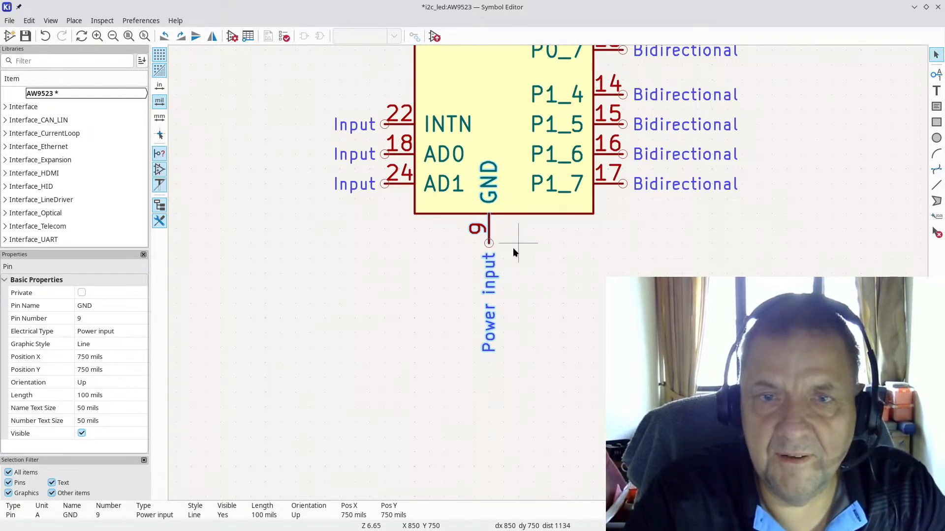
drag(489, 243, 485, 243)
click(534, 258)
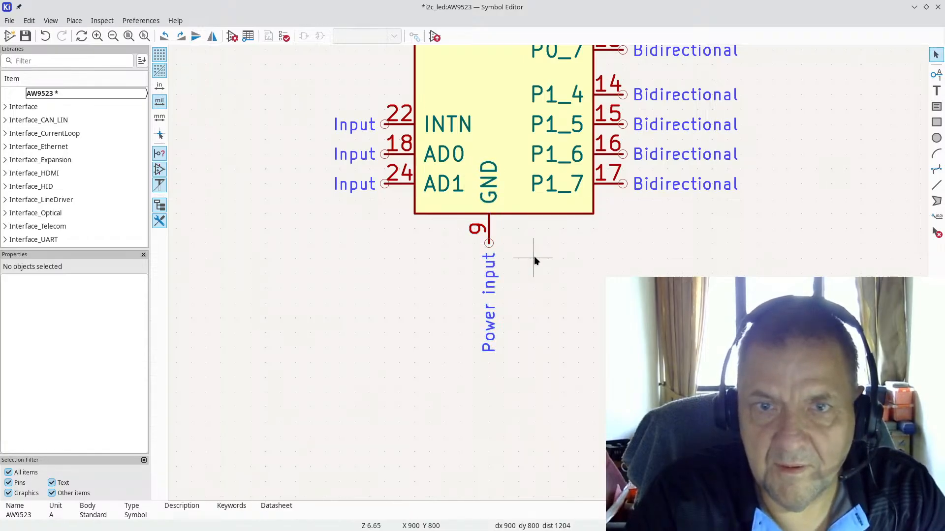
Step: Create a new pin named GND with number 25, rotated to point down
click(937, 74)
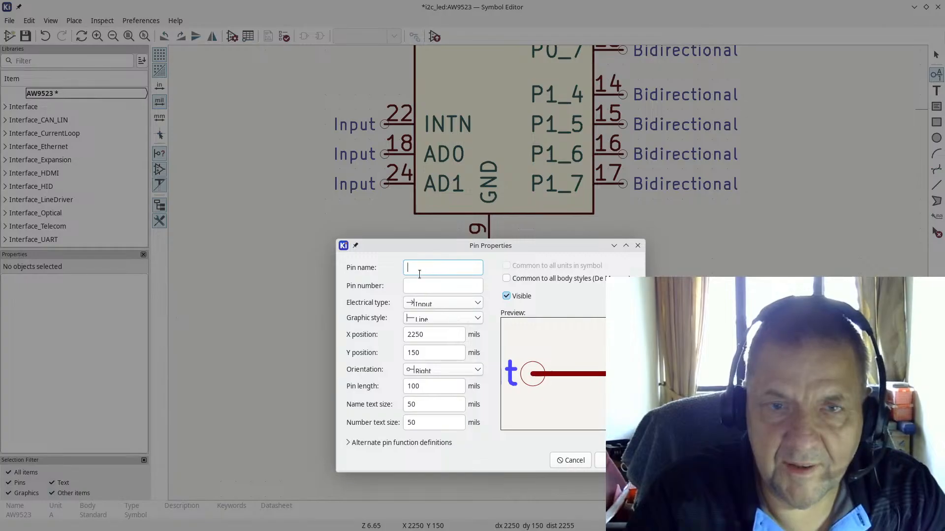
text(GND)
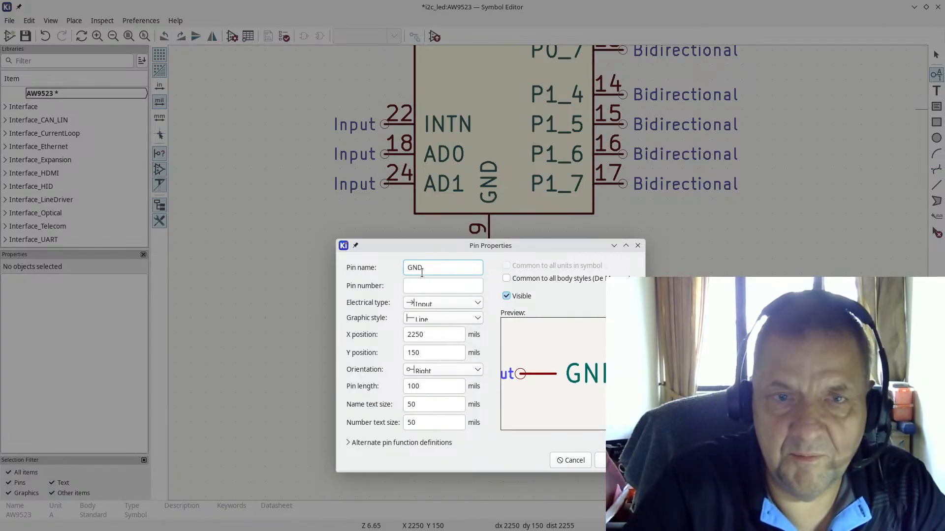
key(Tab)
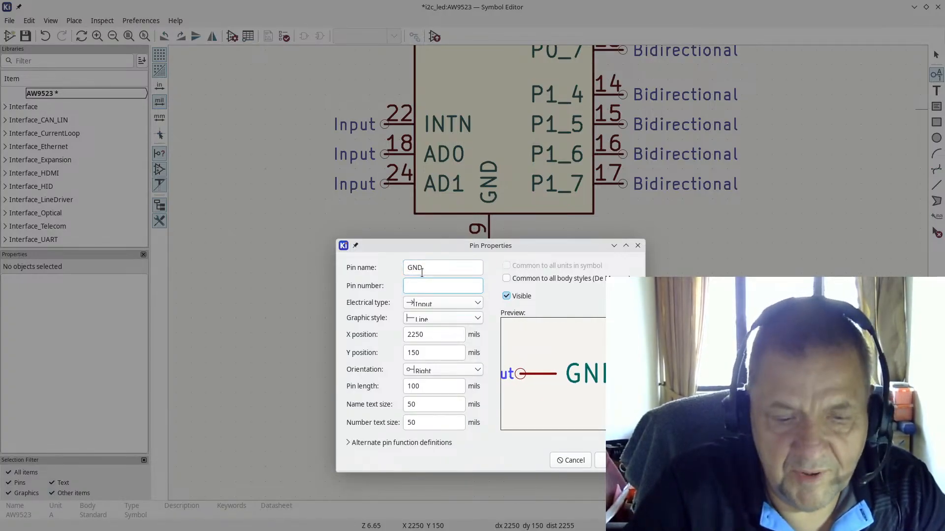
text(25)
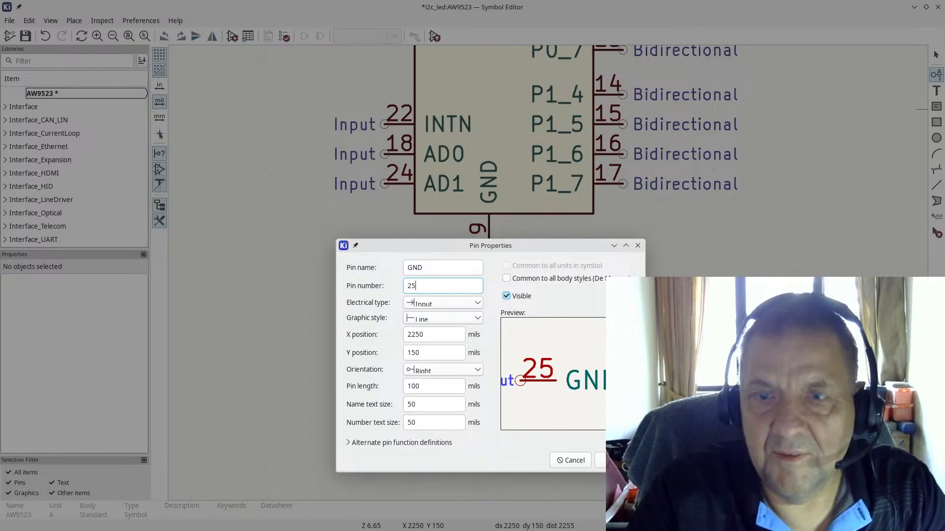
key(Return)
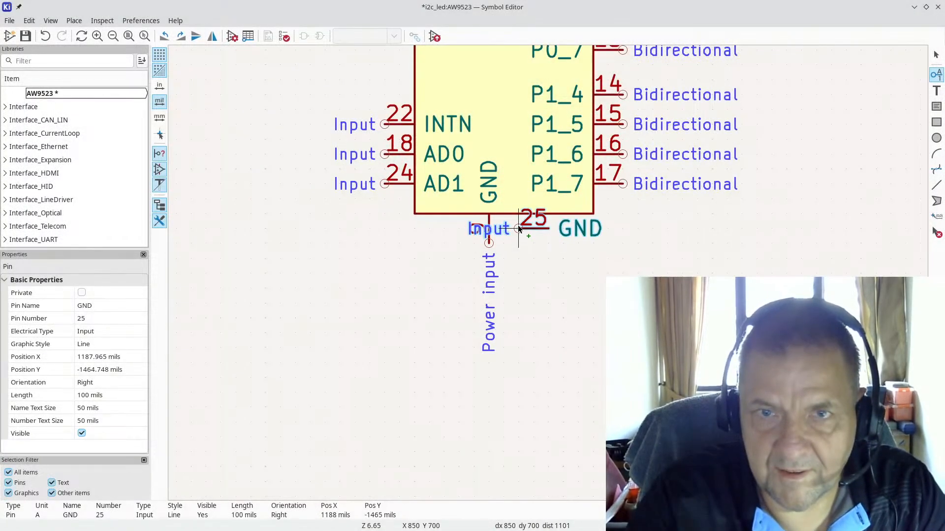
key(r)
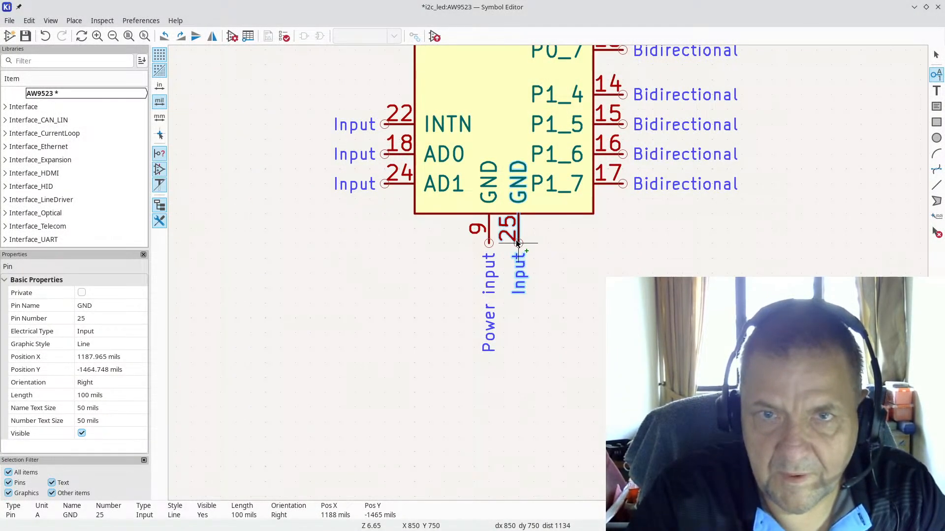
Step: Place pin 25 beside pin 9 and set its electrical type to Power input
double_click(516, 240)
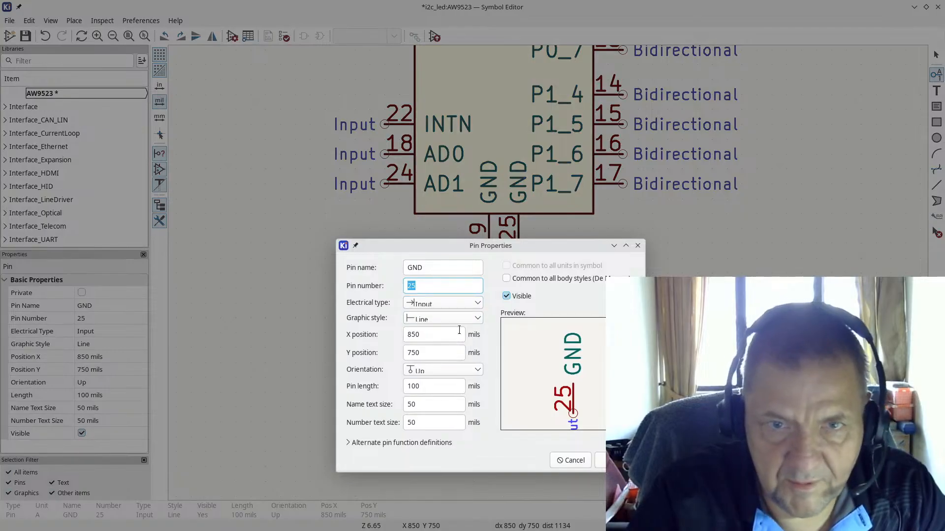
click(456, 303)
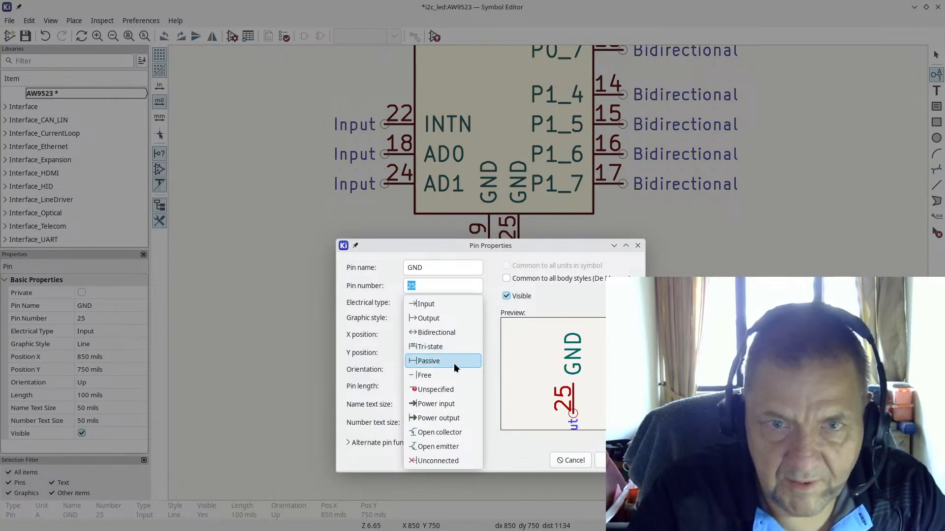
click(459, 402)
click(602, 461)
scroll(541, 261, down, 3)
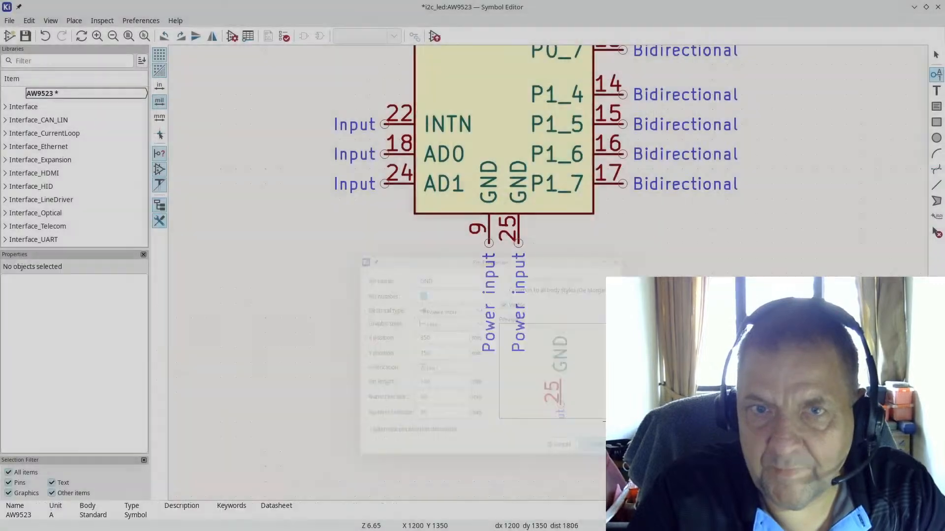
scroll(548, 273, down, 3)
scroll(553, 260, up, 2)
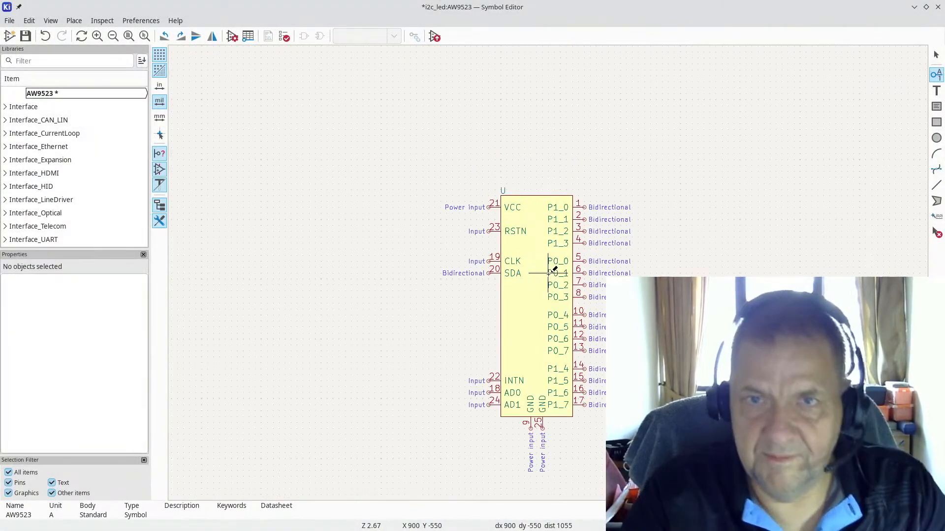
Step: Save the AW9523 symbol with Ctrl+S, close the Symbol Editor and bring the i2c_led schematic forward
key(Escape)
key(ctrl+s)
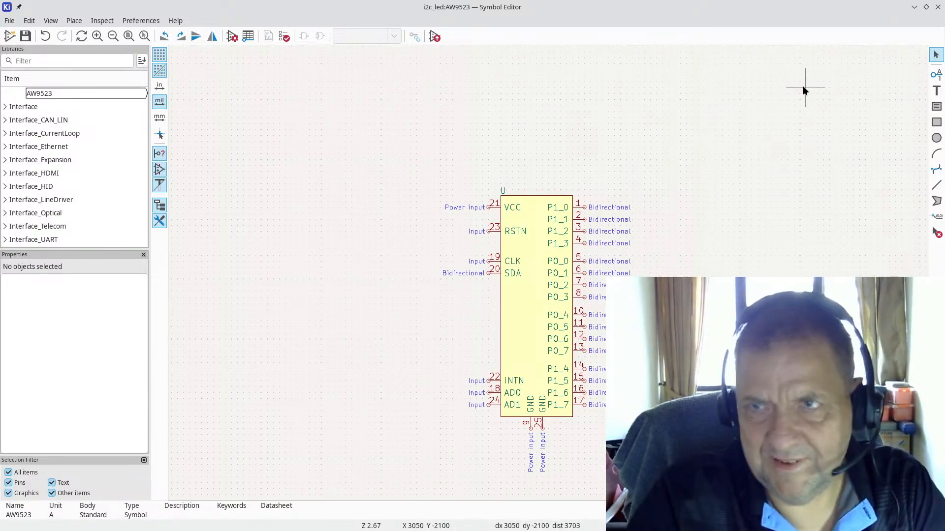
click(939, 8)
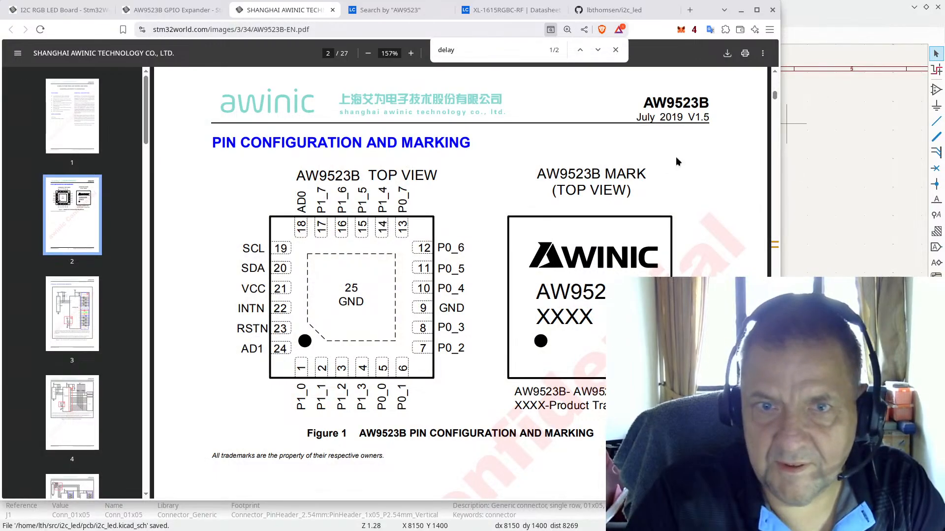
click(833, 8)
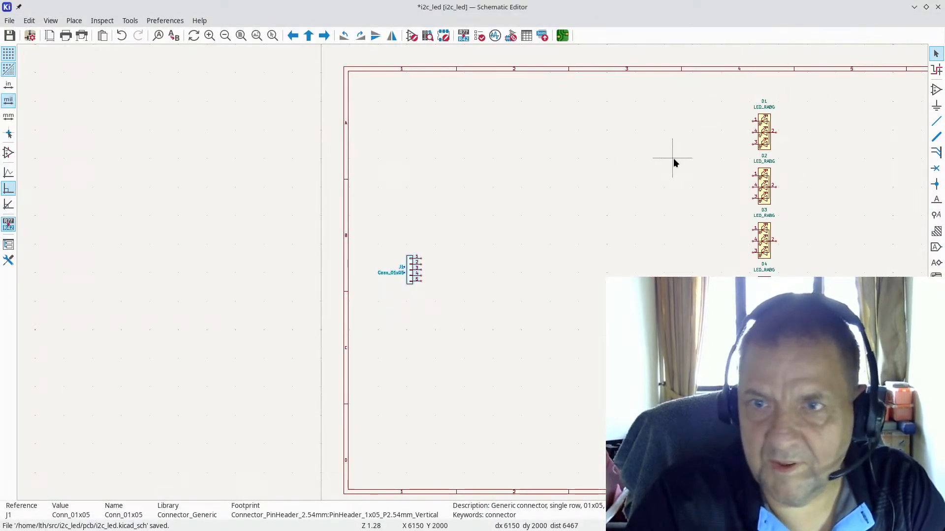
click(937, 90)
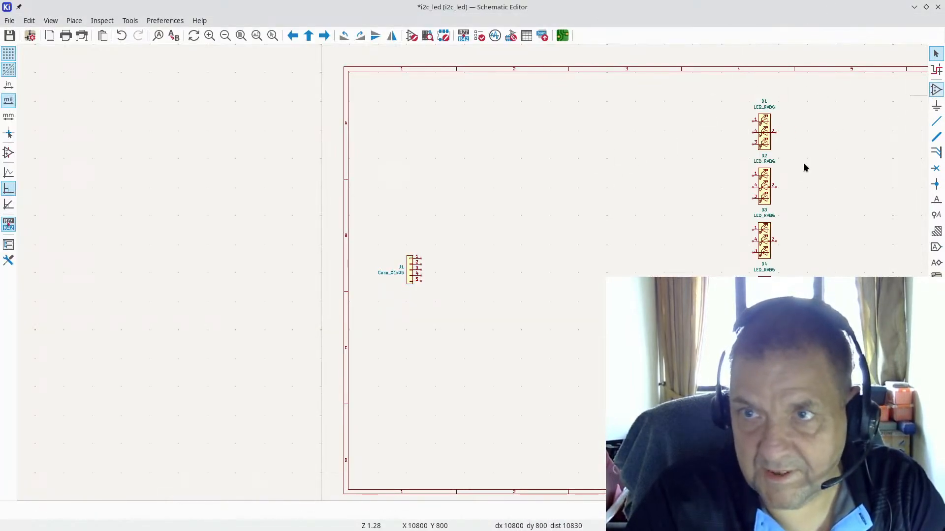
Step: Search 'aw', pick AW9523B and drop it as U1 between J1 and the LEDs
click(562, 270)
text(aw2)
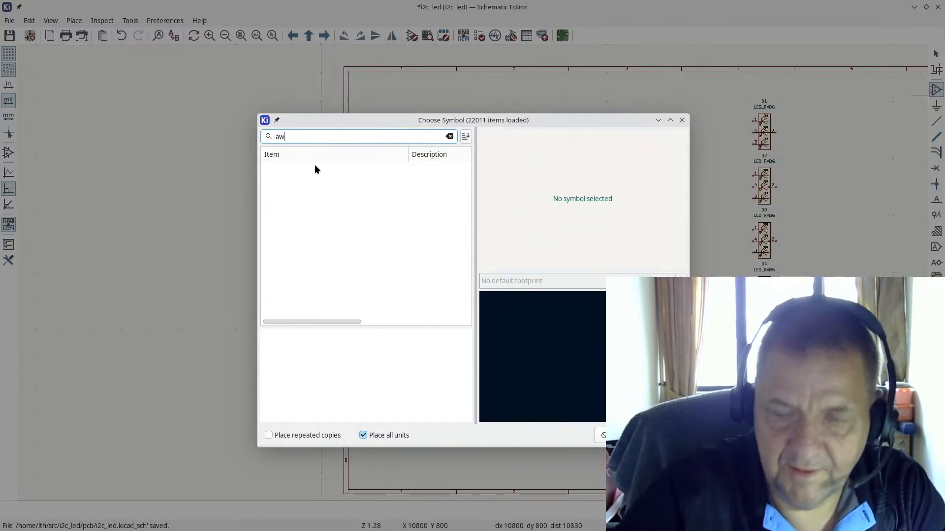
key(BackSpace)
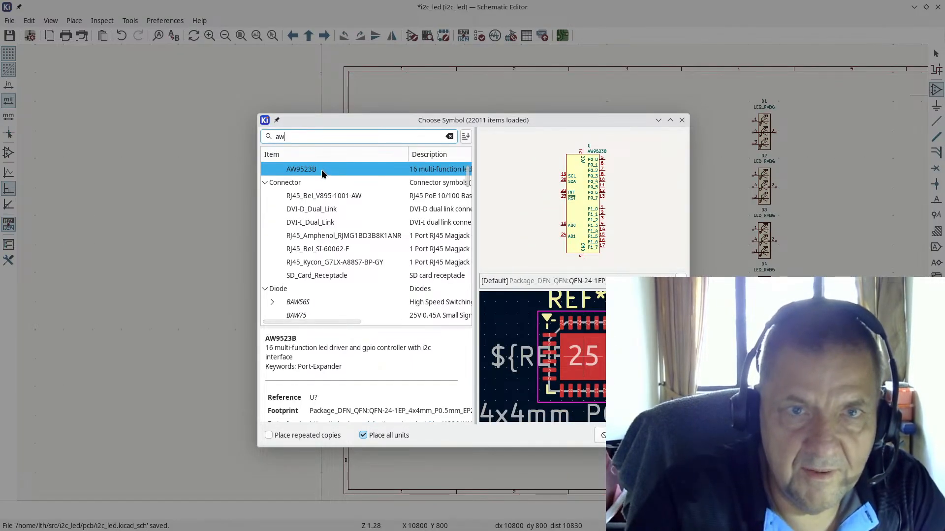
scroll(345, 204, up, 1)
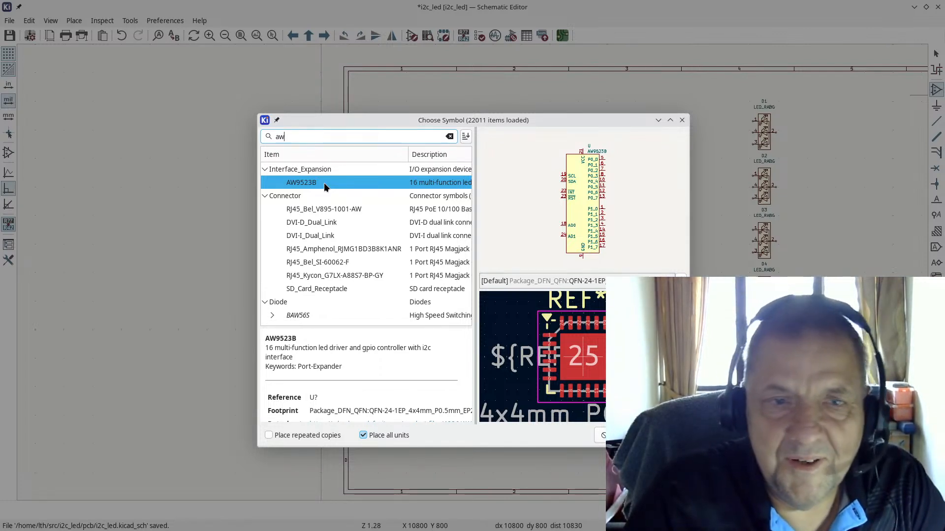
scroll(347, 261, down, 3)
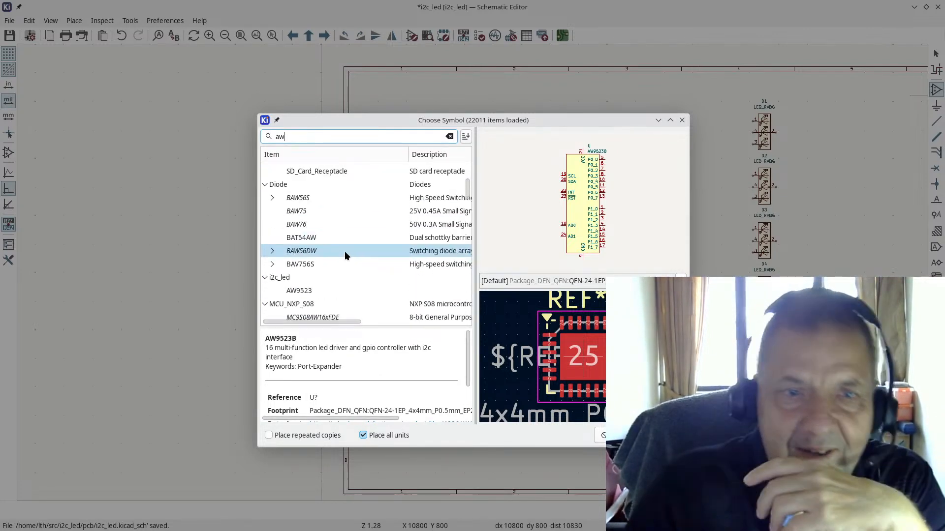
scroll(343, 252, down, 3)
scroll(335, 223, up, 1)
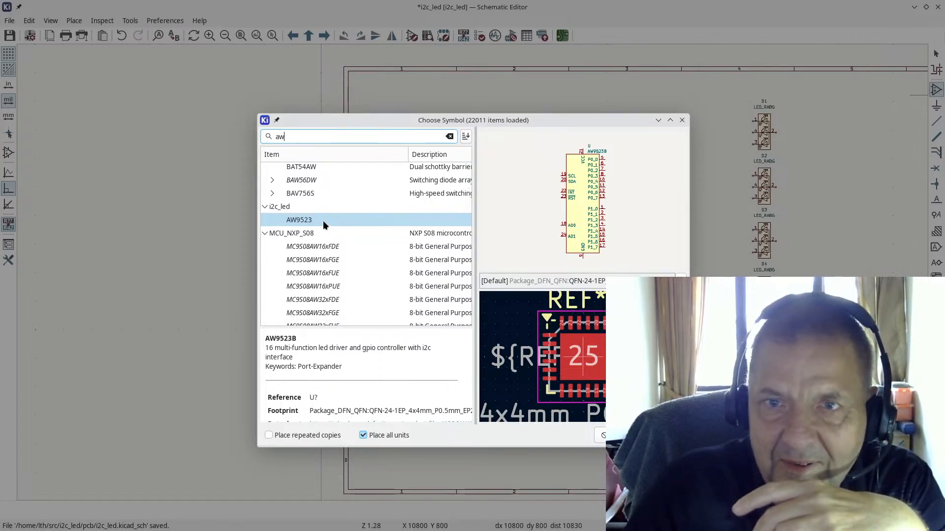
scroll(338, 208, up, 5)
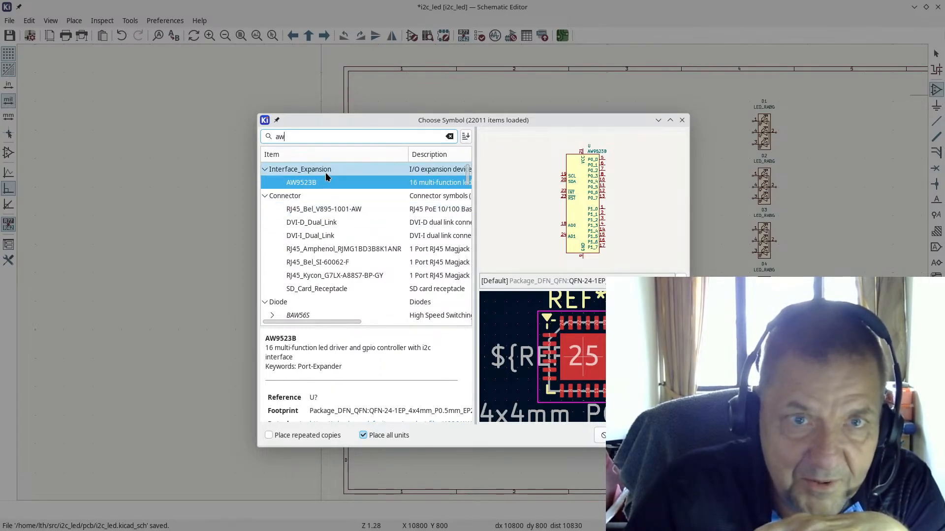
double_click(315, 184)
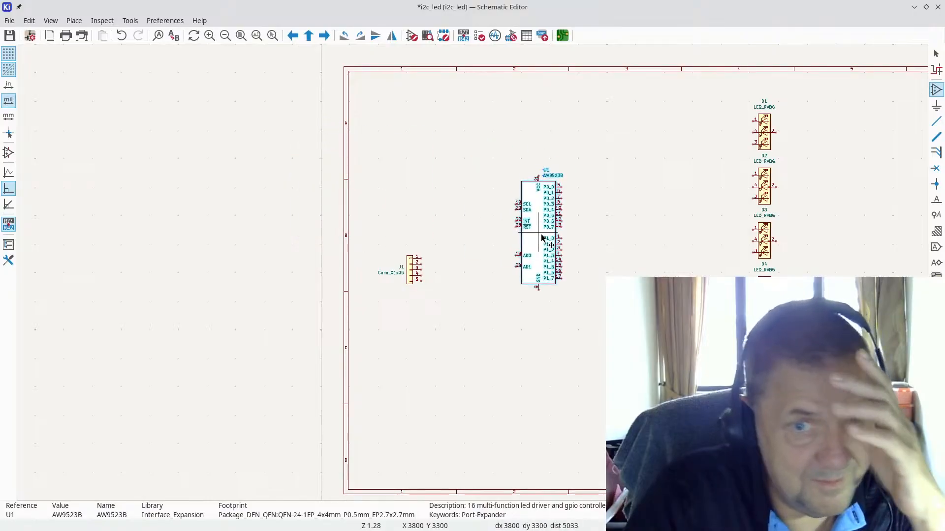
scroll(540, 235, up, 3)
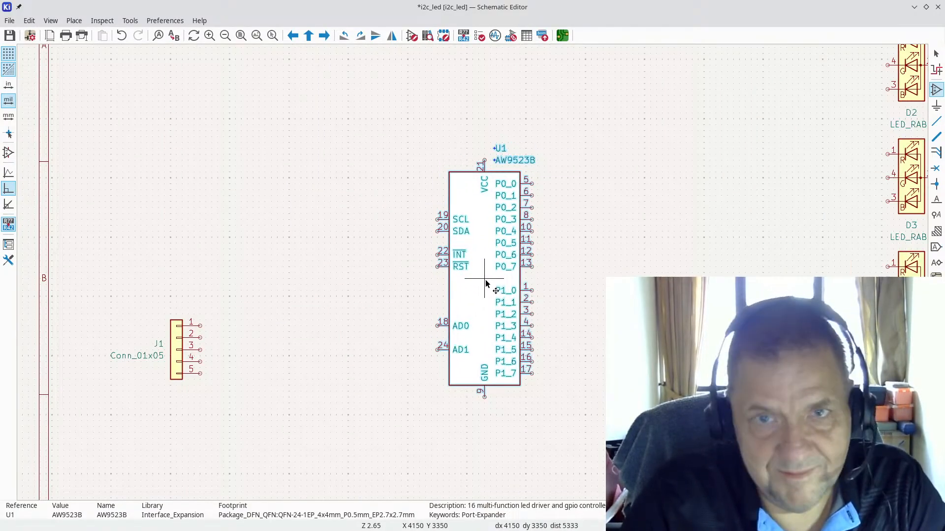
scroll(485, 284, down, 2)
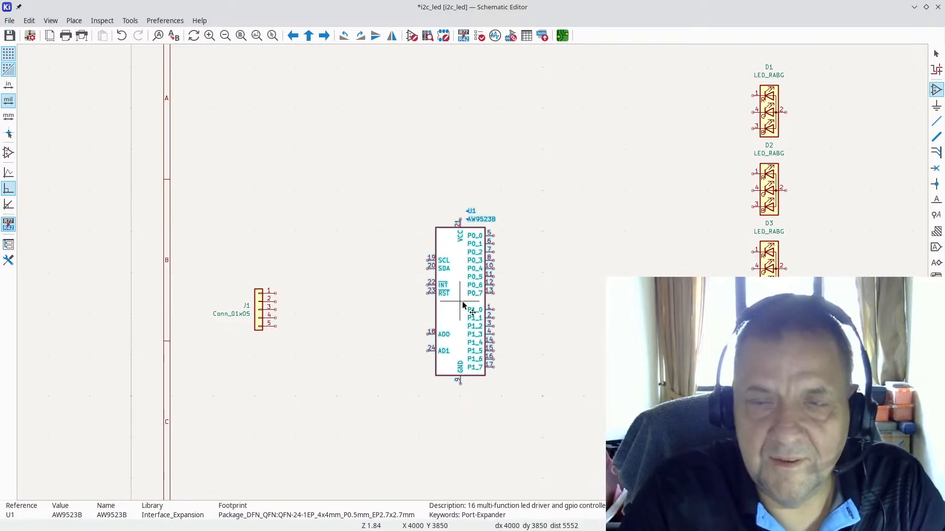
click(470, 274)
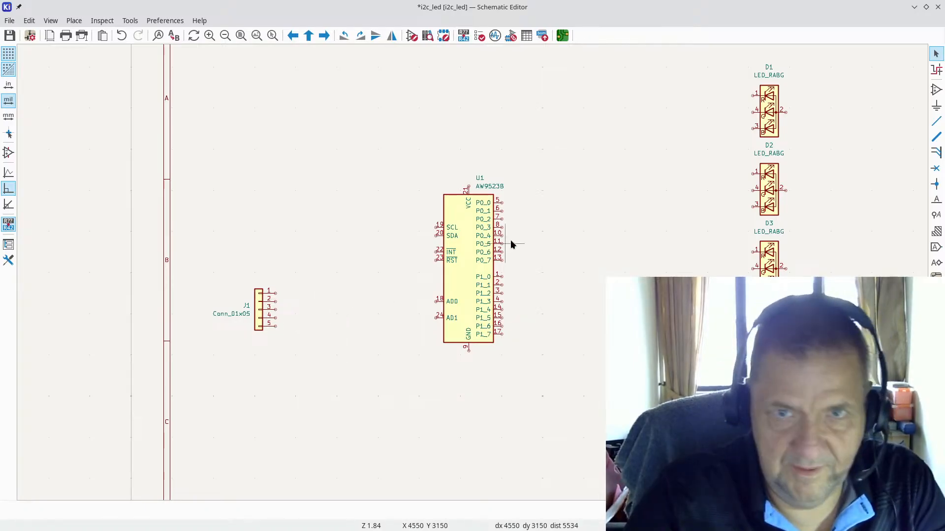
Step: Place GND power symbols below J1 pin 5 and on U1 pin 9
click(937, 106)
click(434, 305)
text(g)
double_click(303, 178)
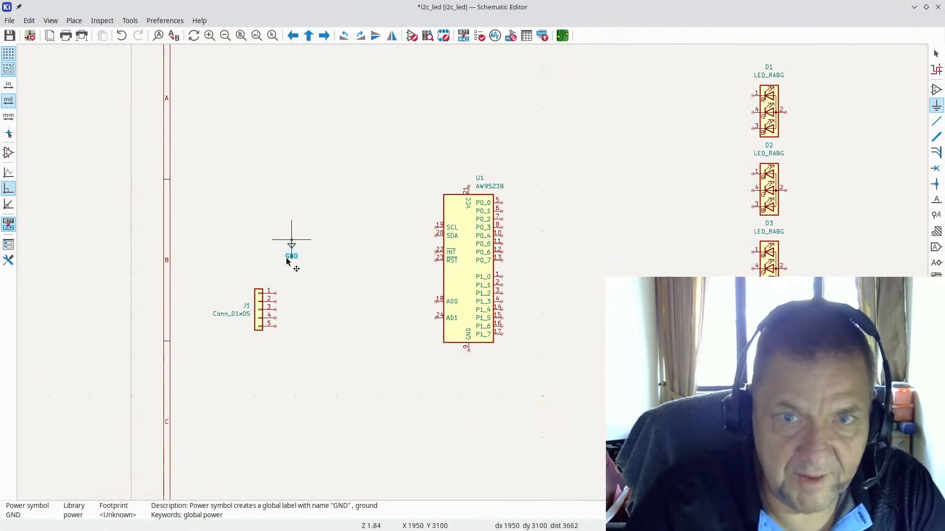
scroll(332, 369, up, 4)
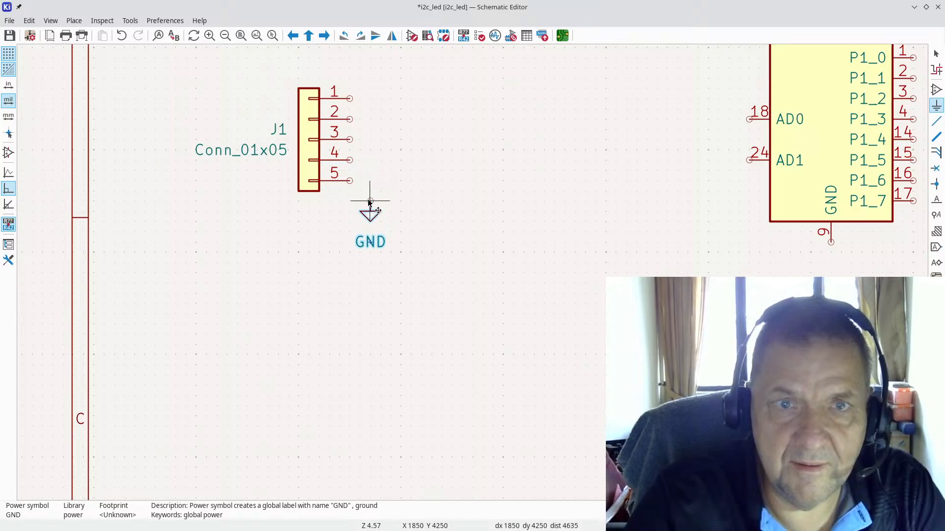
click(367, 204)
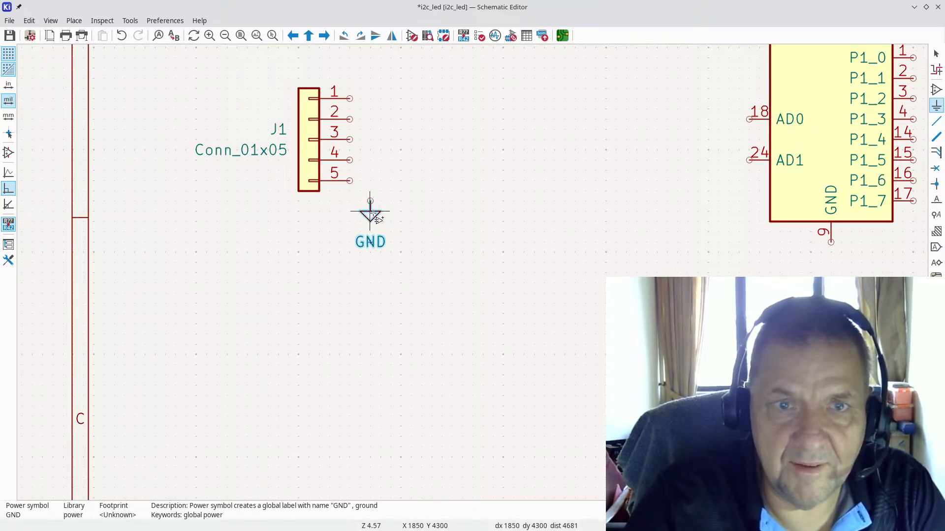
key(Escape)
click(431, 222)
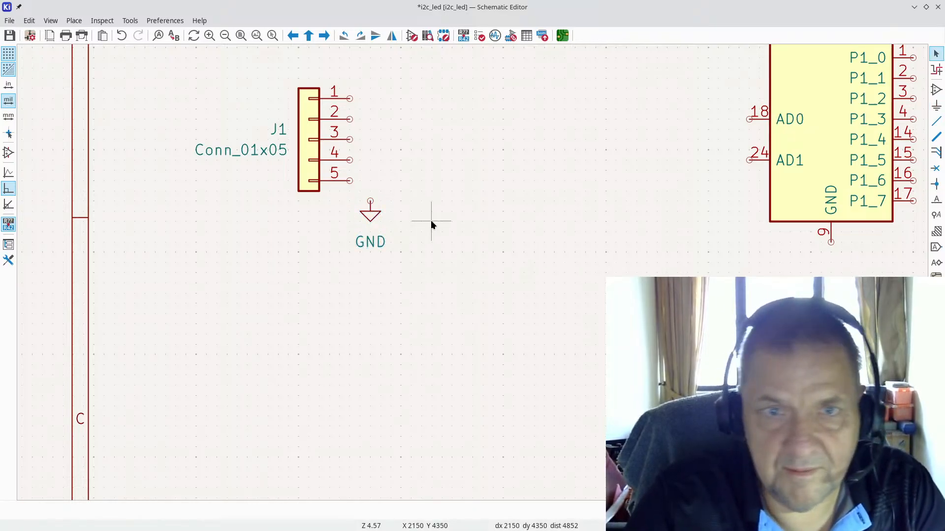
click(365, 213)
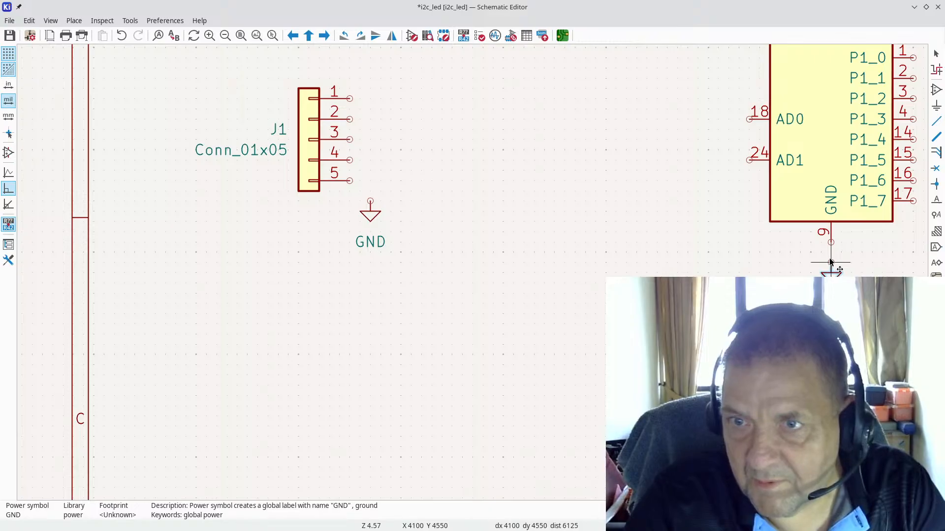
click(831, 262)
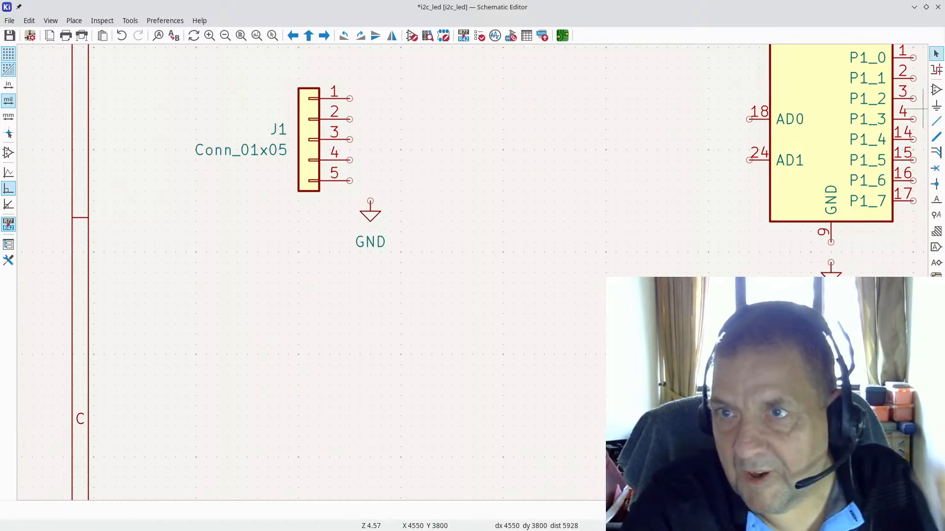
Step: Wire J1 pin 5 down to its GND symbol
click(936, 121)
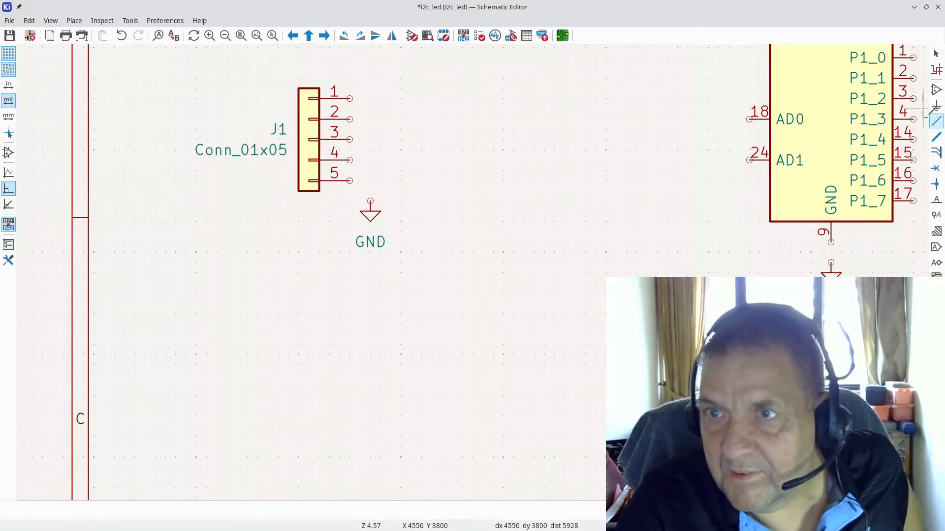
click(349, 181)
click(370, 200)
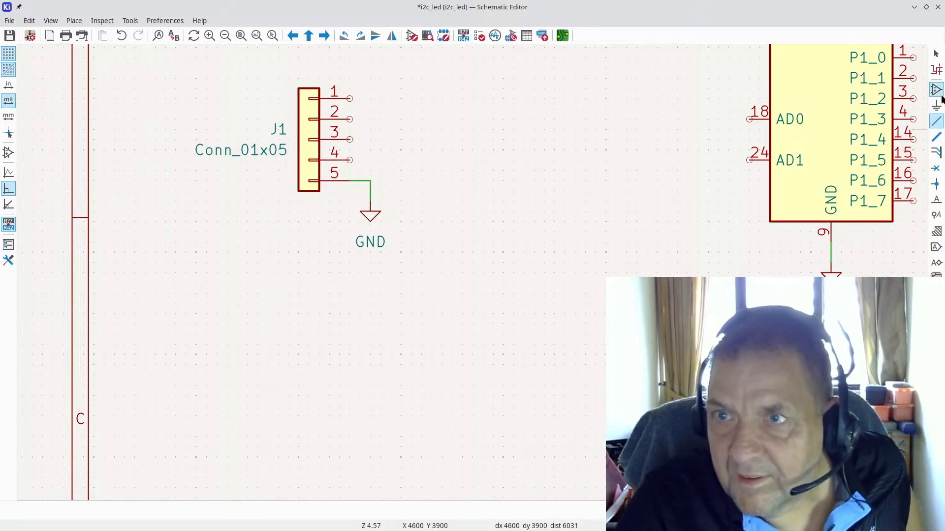
click(601, 156)
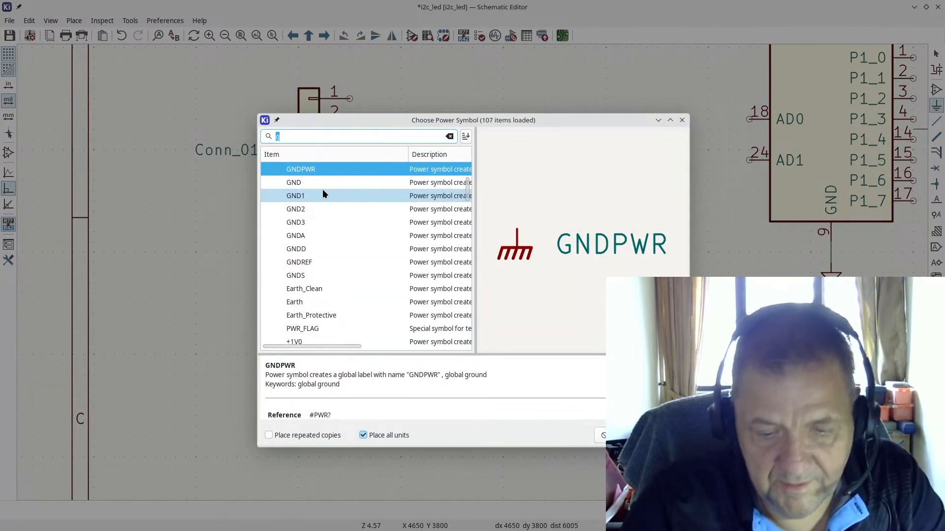
Step: Place a VCC power symbol above J1 and wire J1 pin 1 to it
text(vcc)
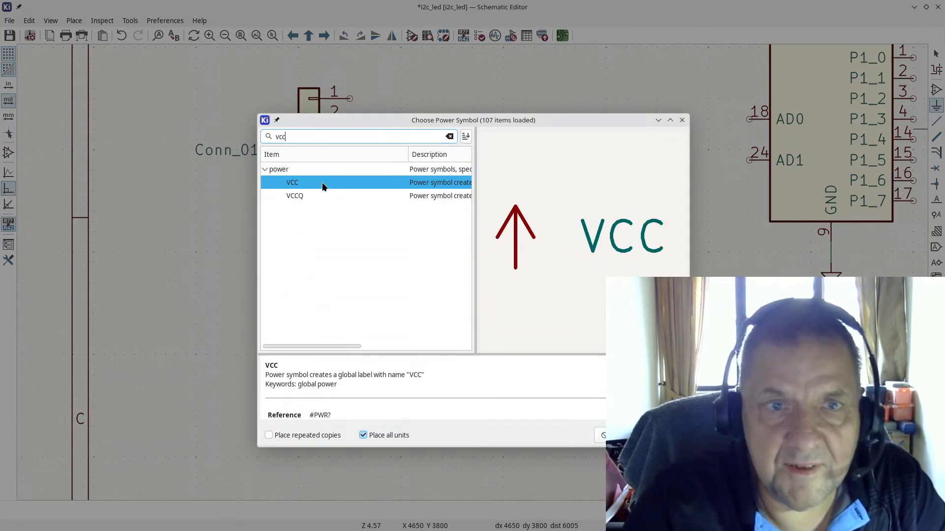
double_click(320, 183)
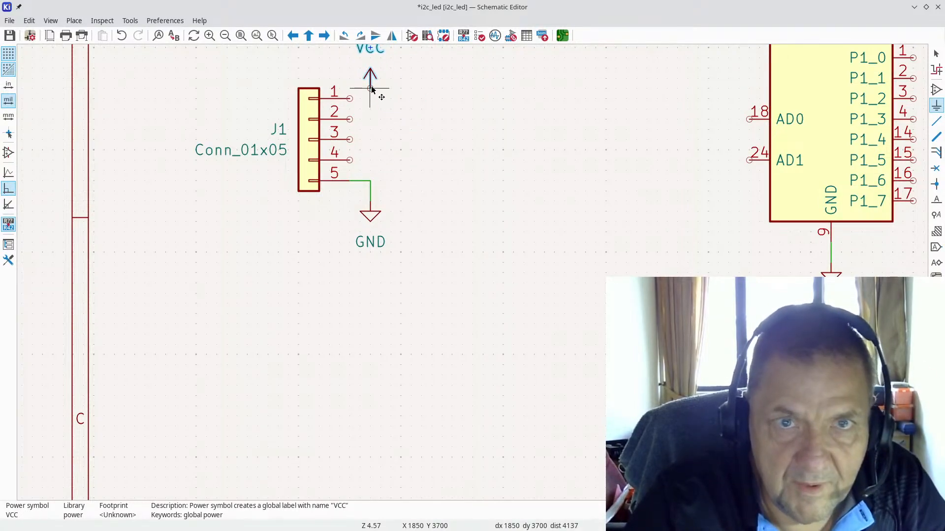
click(370, 78)
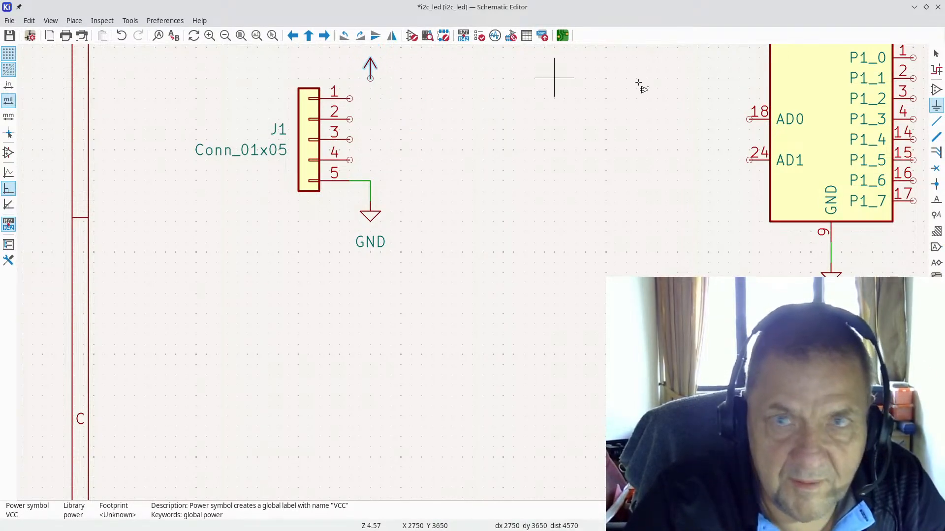
click(936, 121)
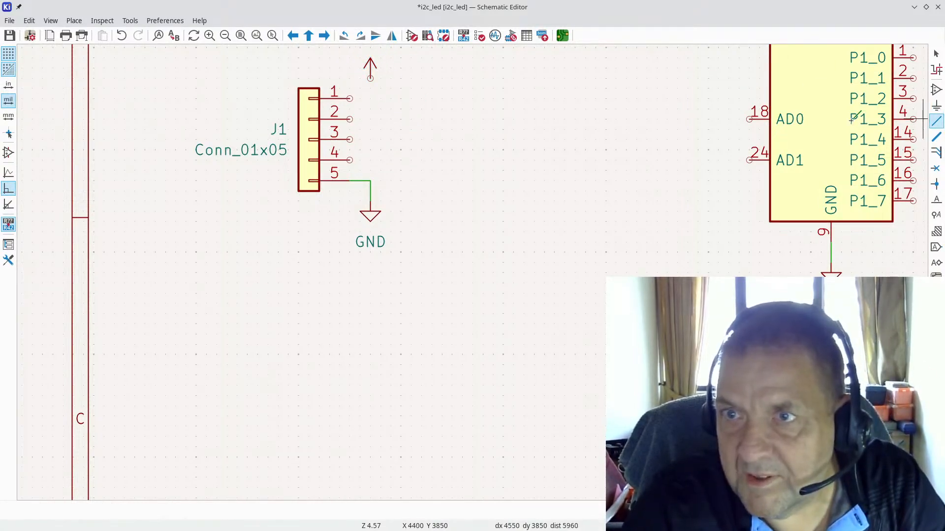
click(350, 99)
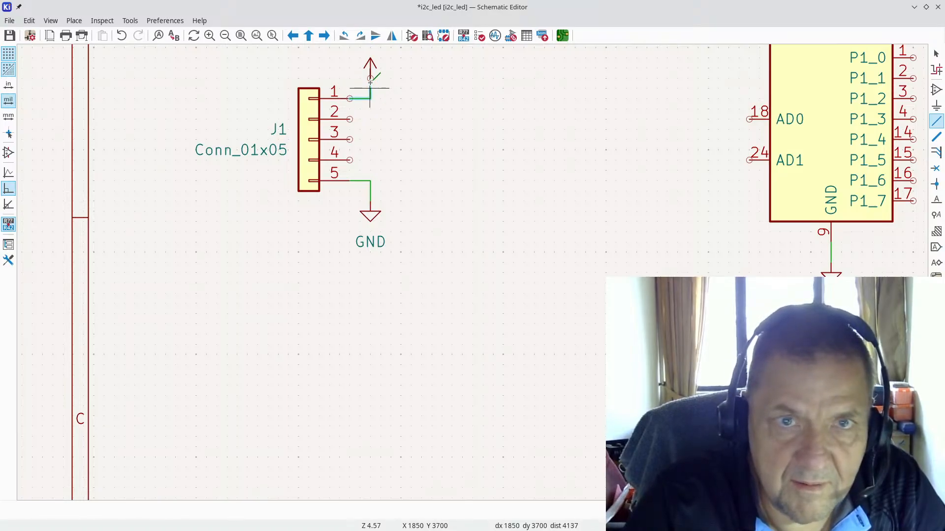
click(370, 78)
scroll(544, 158, down, 4)
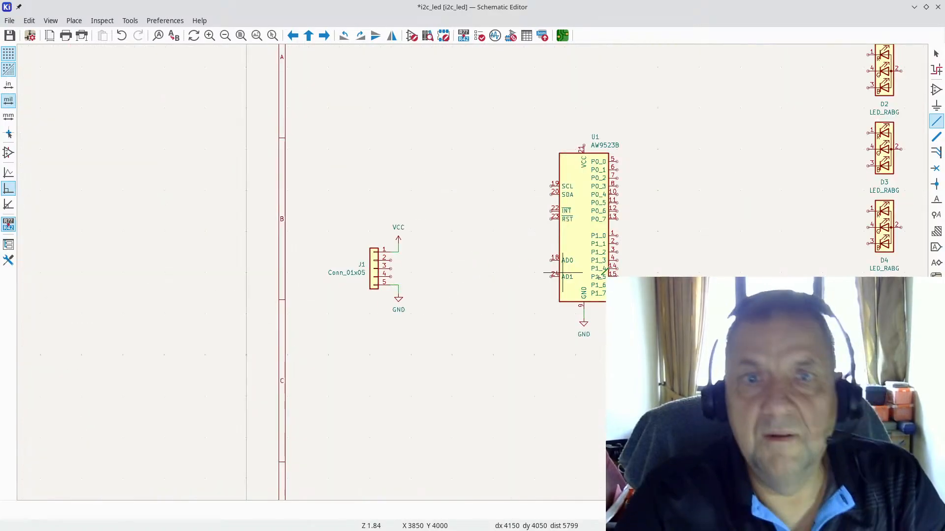
scroll(610, 169, up, 3)
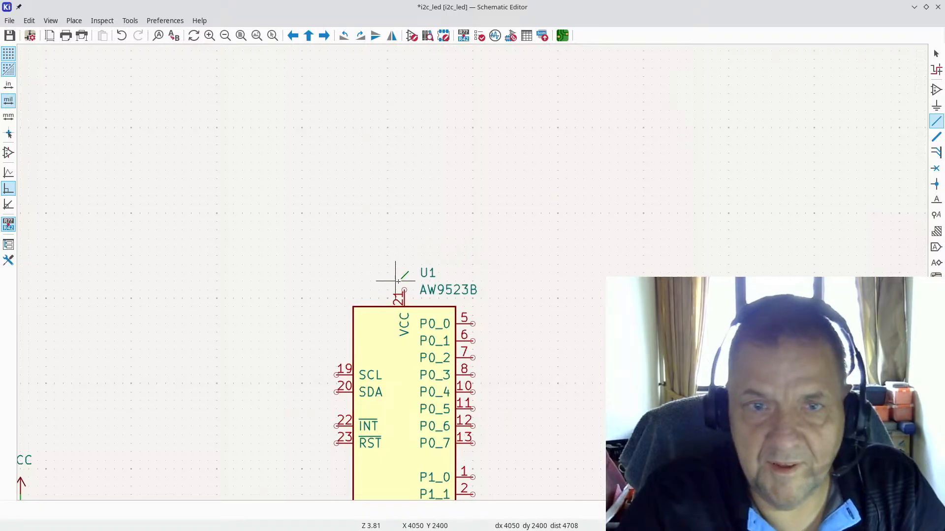
scroll(469, 249, down, 1)
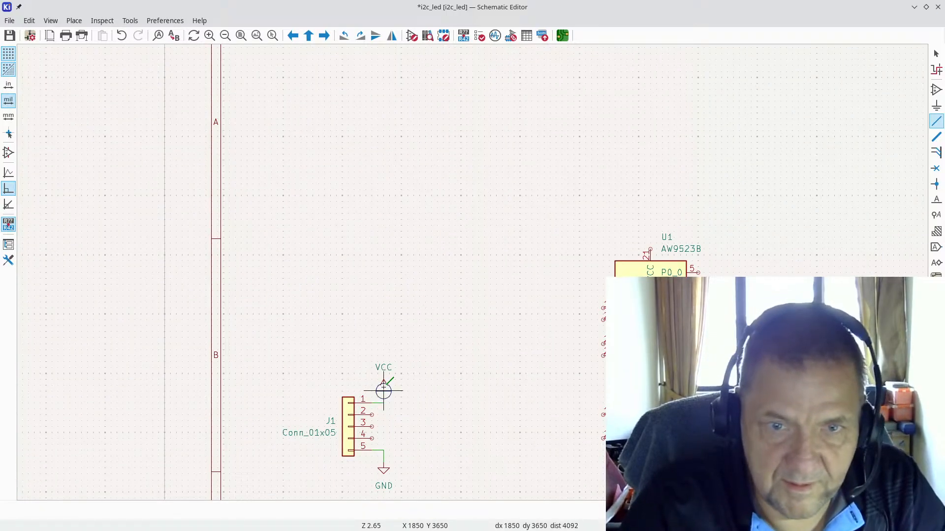
key(Escape)
Step: Duplicate the VCC symbol and drop the copy on U1's VCC pin 21
key(ctrl+d)
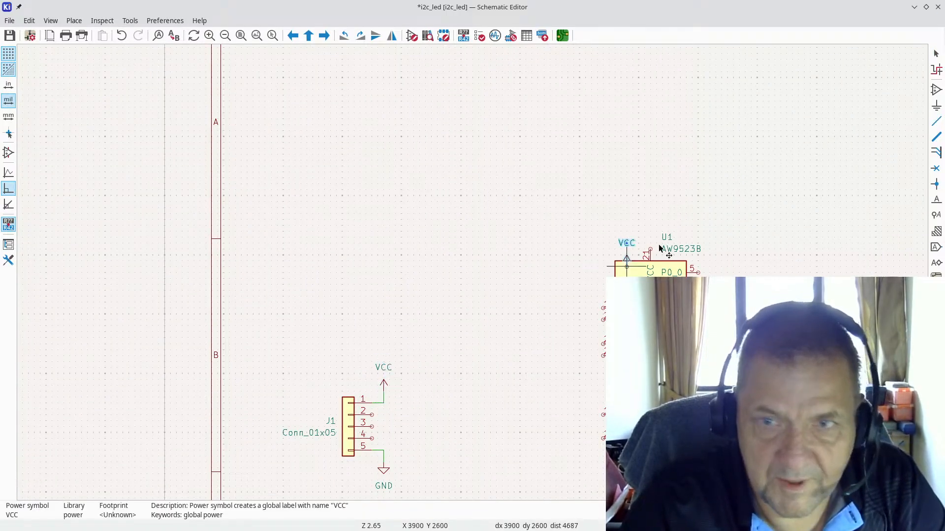
scroll(645, 246, up, 3)
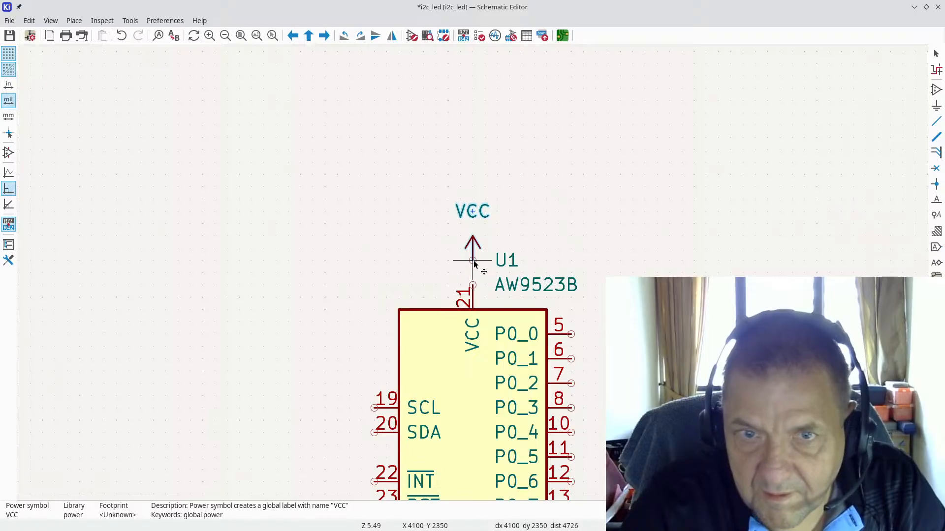
click(474, 261)
click(936, 121)
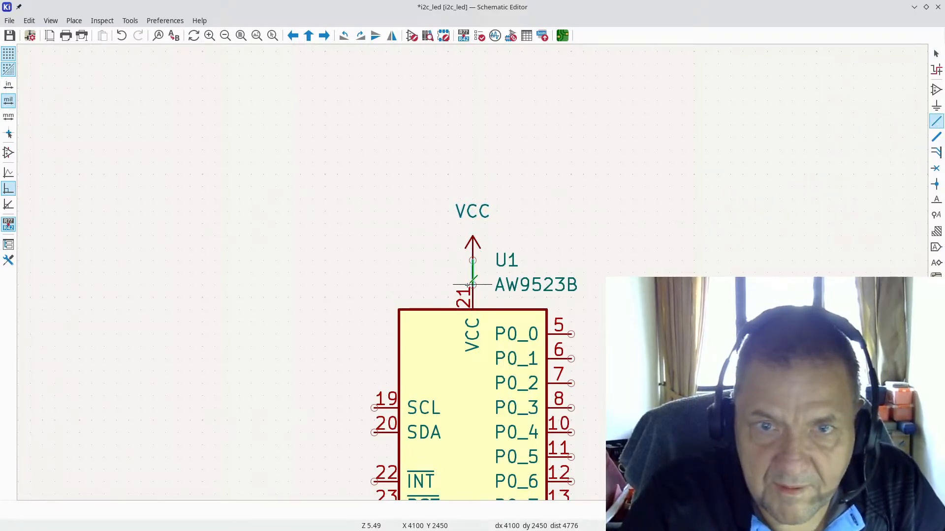
scroll(474, 258, down, 4)
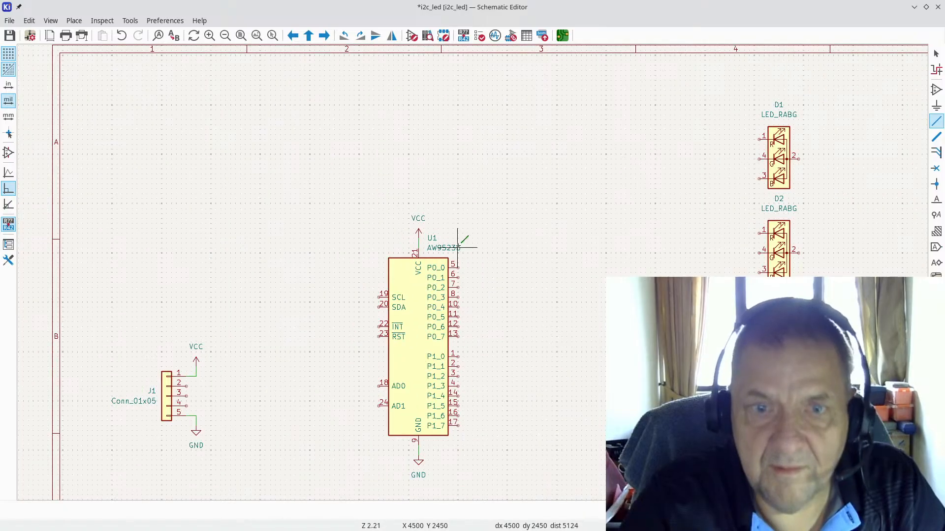
scroll(369, 388, up, 3)
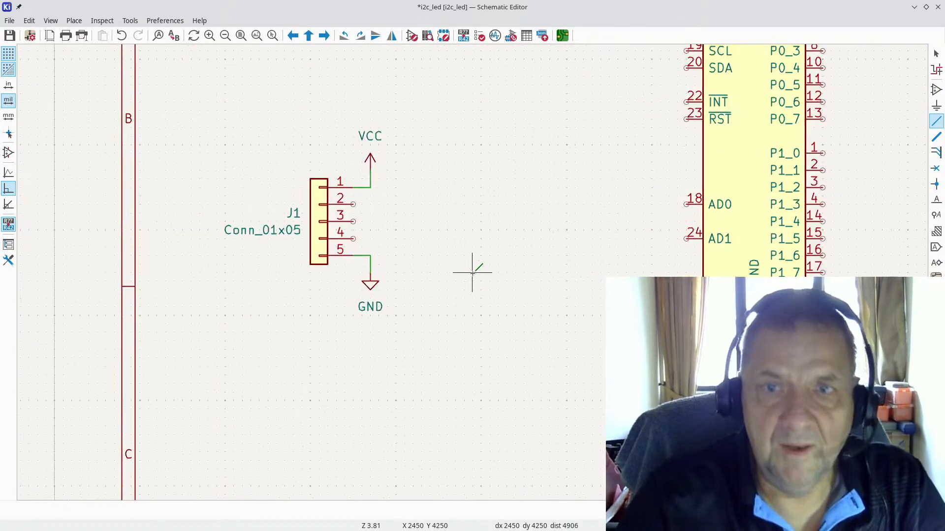
scroll(483, 225, down, 2)
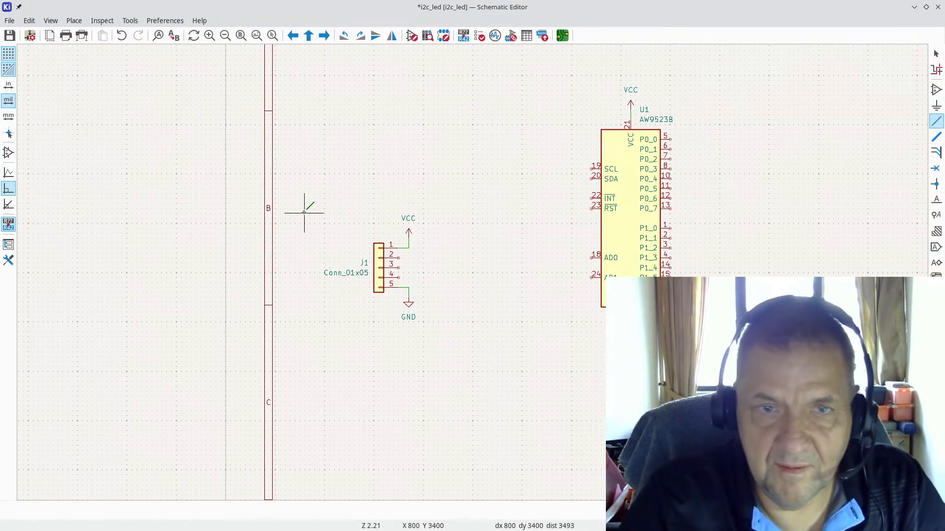
Step: Move J1 with its VCC and GND symbols right and up toward U1
drag(309, 198, 481, 358)
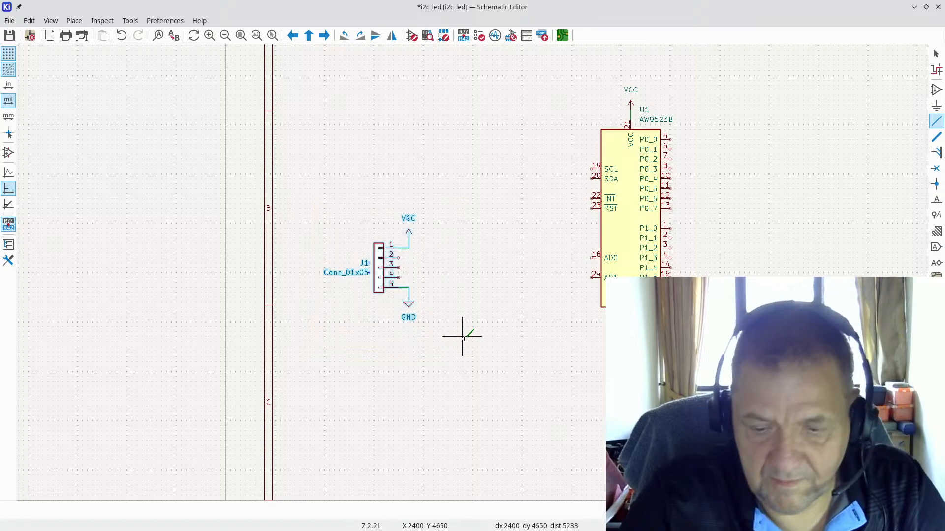
key(m)
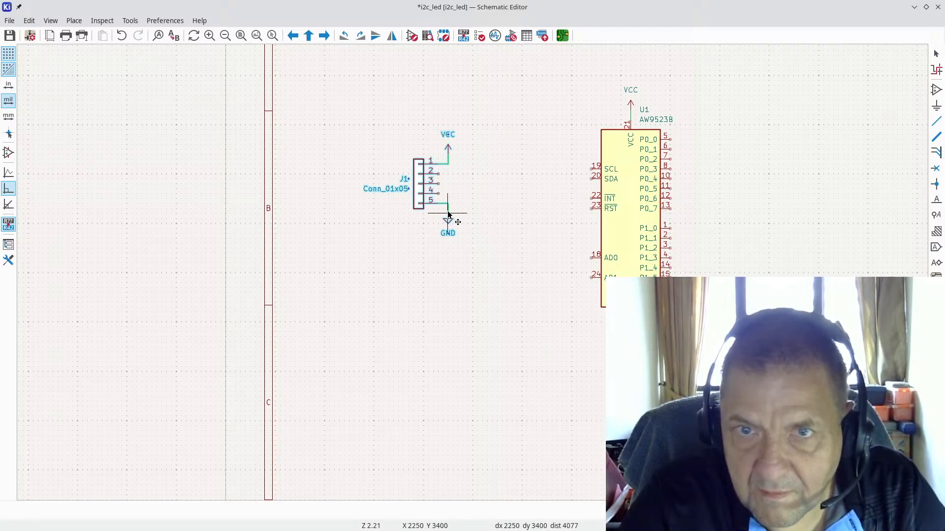
click(444, 216)
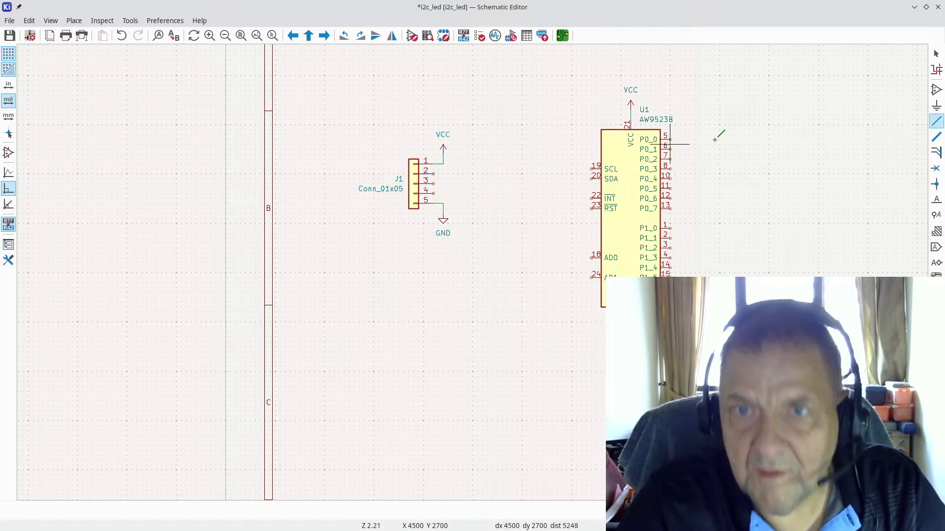
Step: Nudge the J1 group up one grid step so its pins line up with SCL and SDA
key(w)
scroll(788, 86, up, 4)
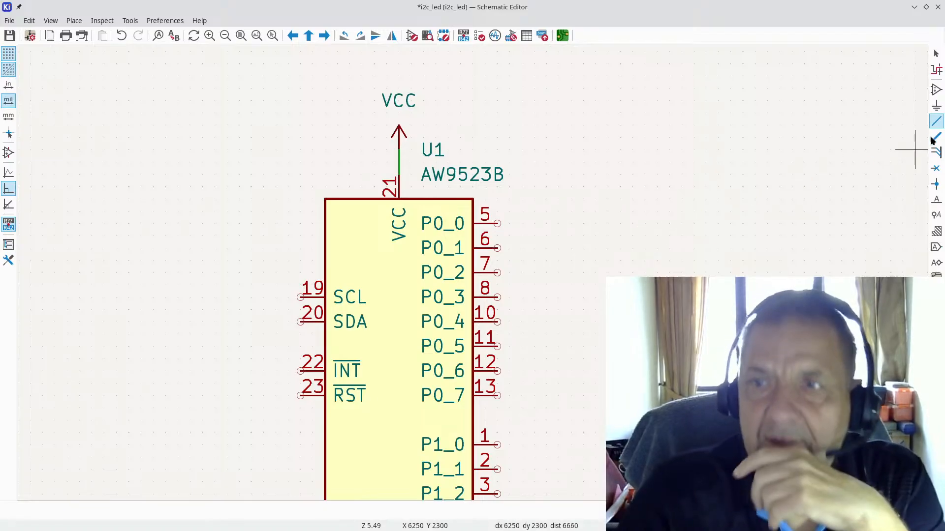
scroll(709, 228, down, 2)
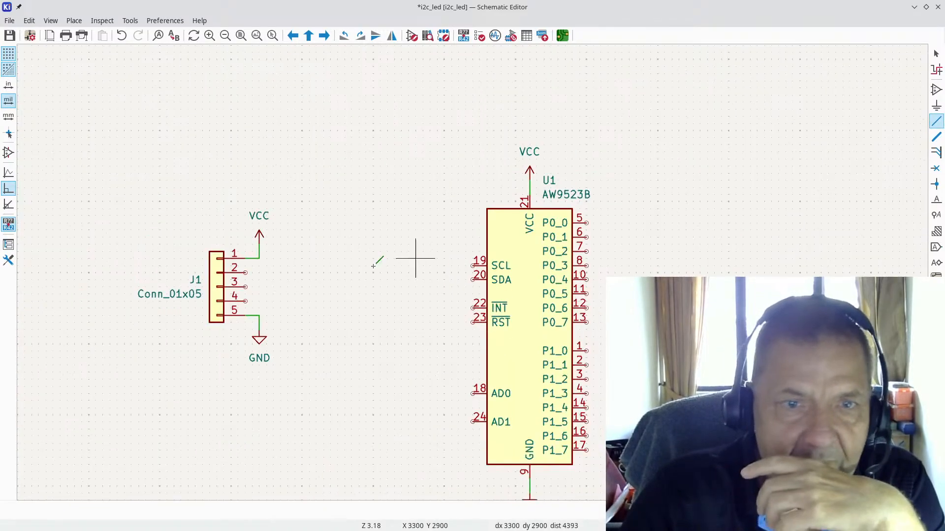
click(245, 272)
key(Escape)
drag(120, 180, 317, 386)
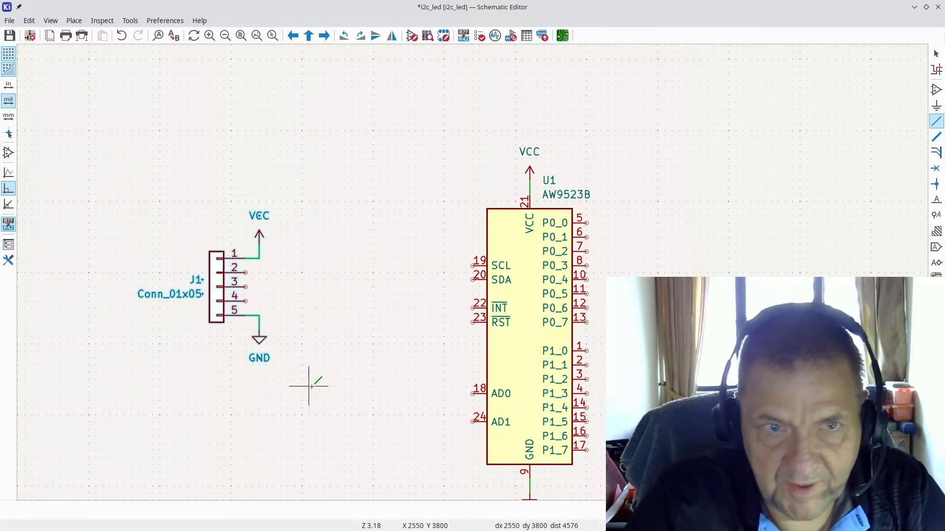
key(Escape)
drag(260, 332, 260, 327)
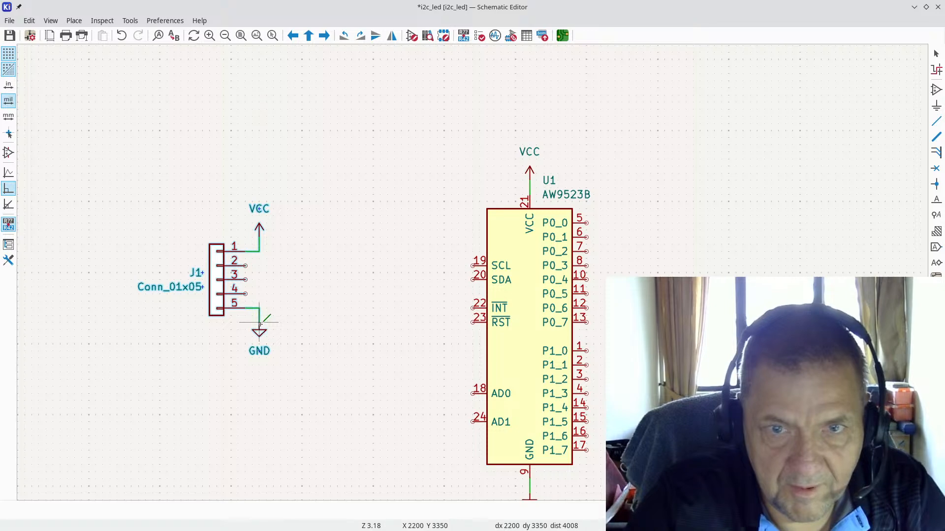
Step: Wire J1 pin 2 to U1's SCL pin and J1 pin 3 to U1's SDA pin
click(936, 121)
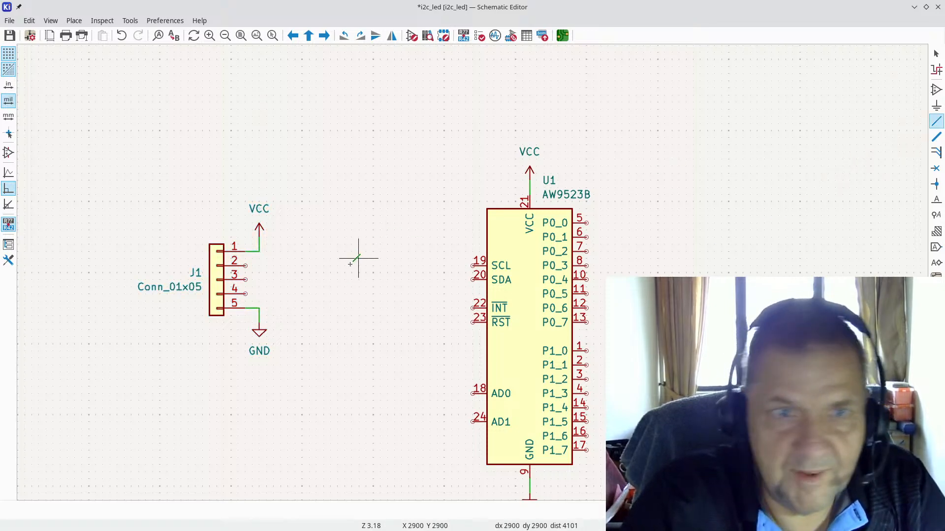
click(245, 266)
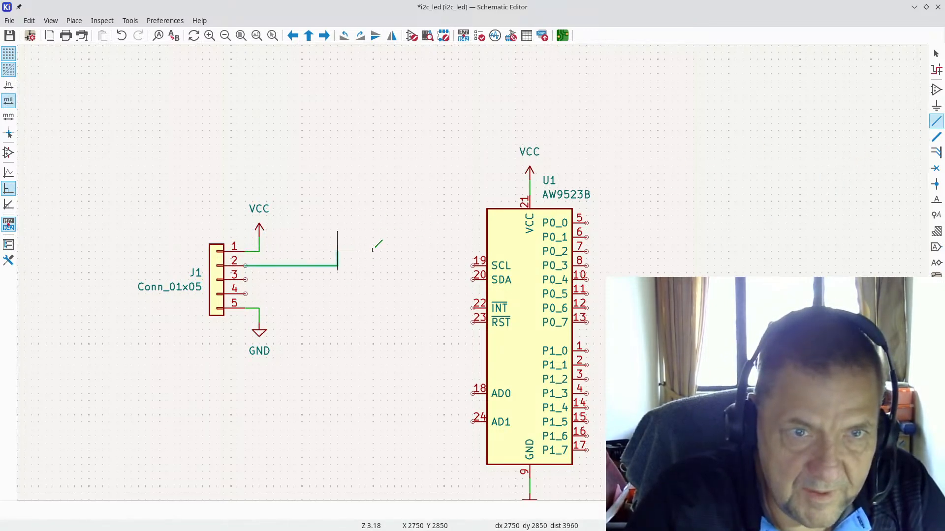
click(473, 266)
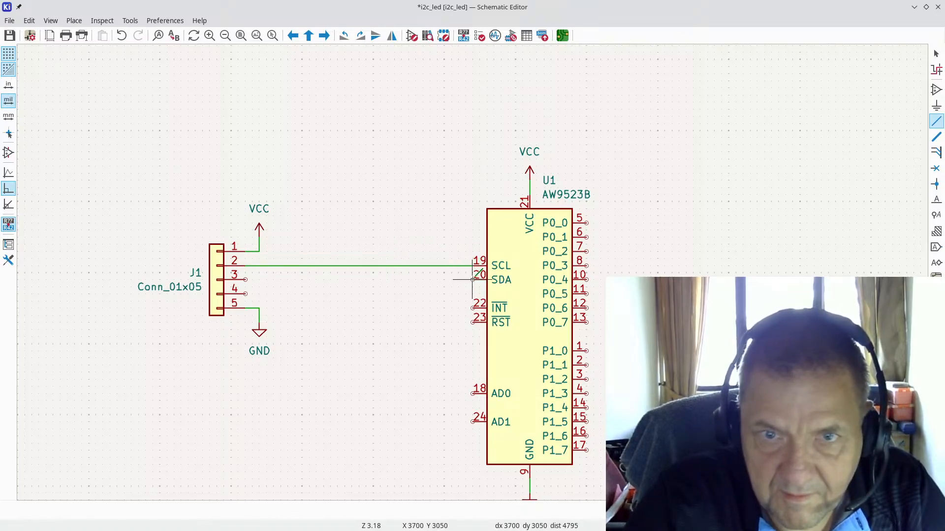
click(473, 279)
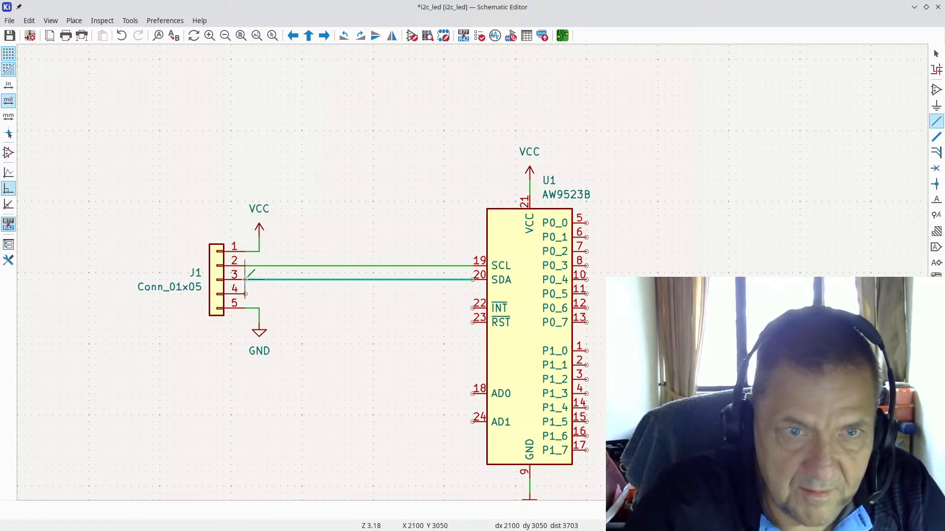
click(246, 279)
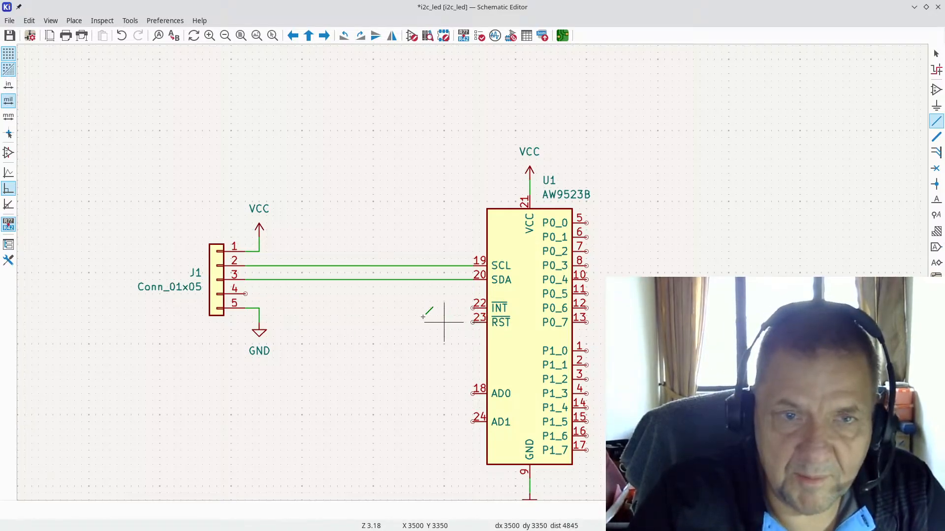
Step: Run a bent wire from J1 pin 4 to U1's RST pin 23
click(245, 295)
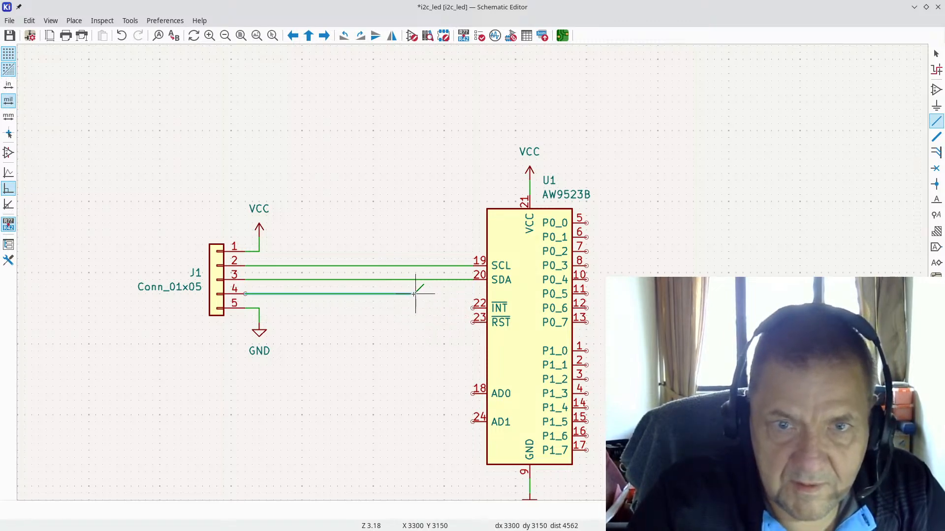
click(416, 322)
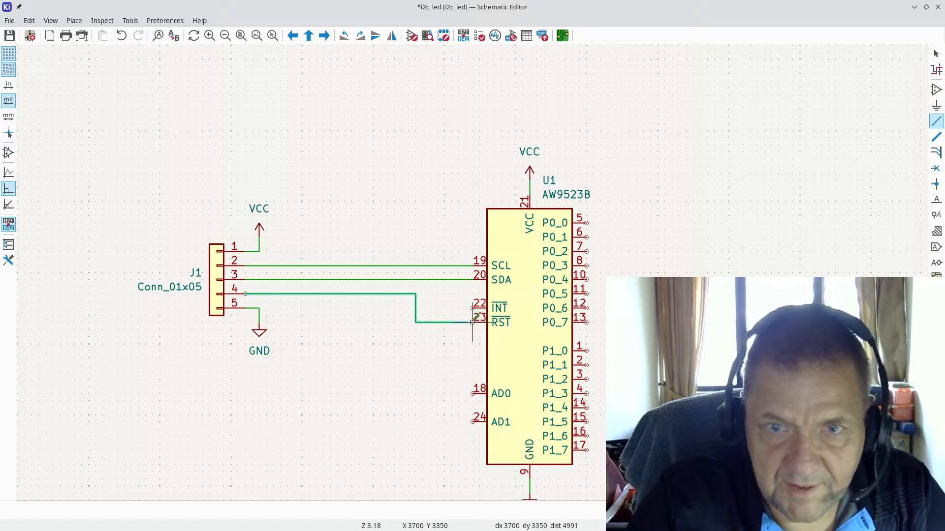
click(472, 322)
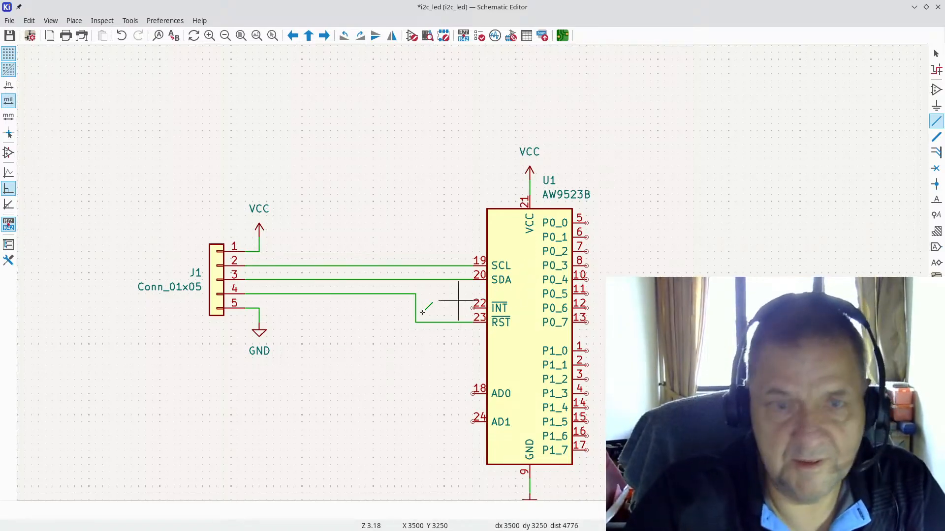
key(Escape)
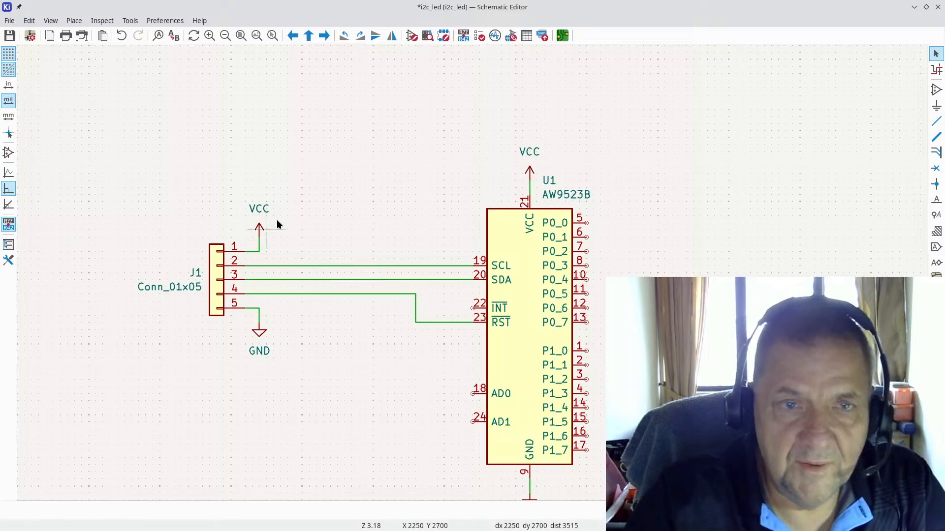
drag(237, 170, 284, 236)
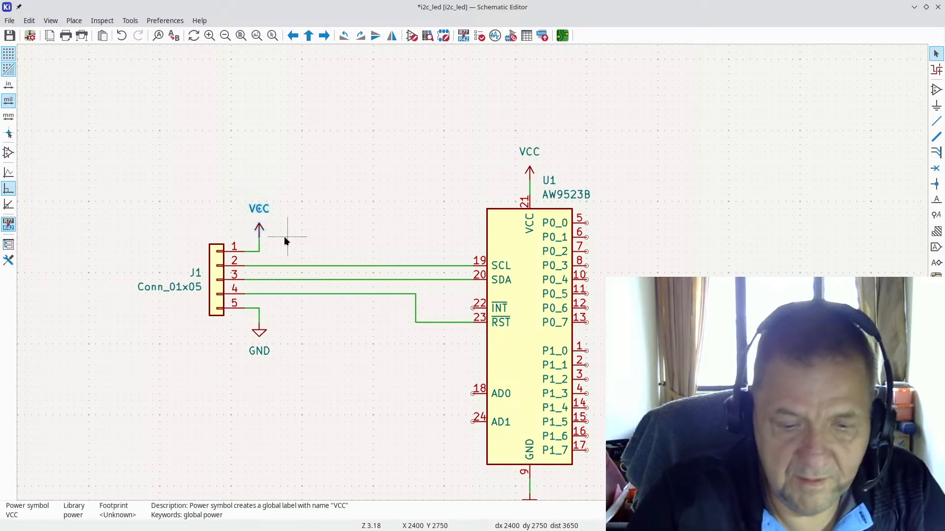
key(g)
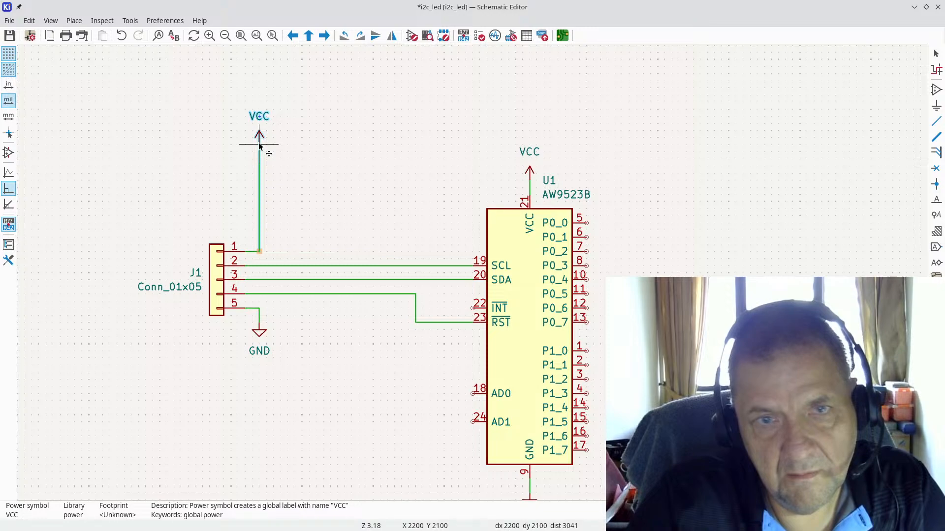
key(Escape)
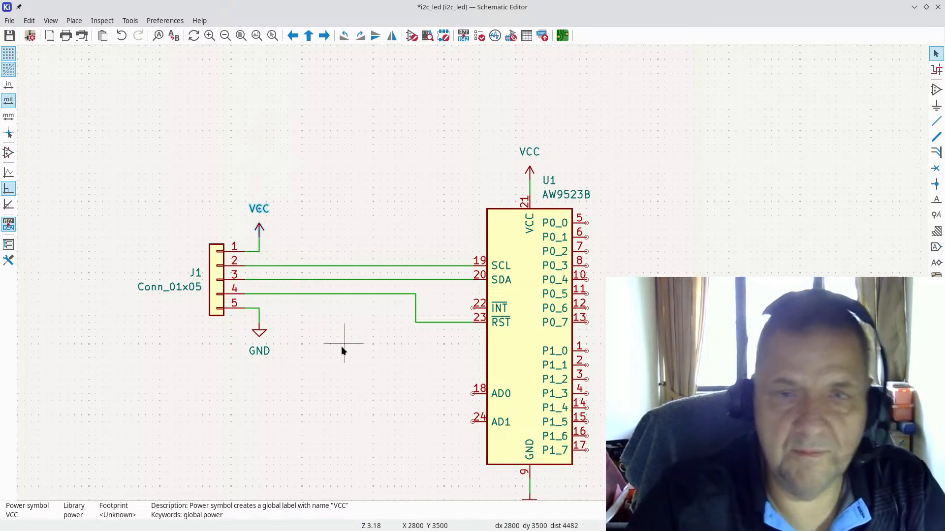
scroll(347, 388, down, 1)
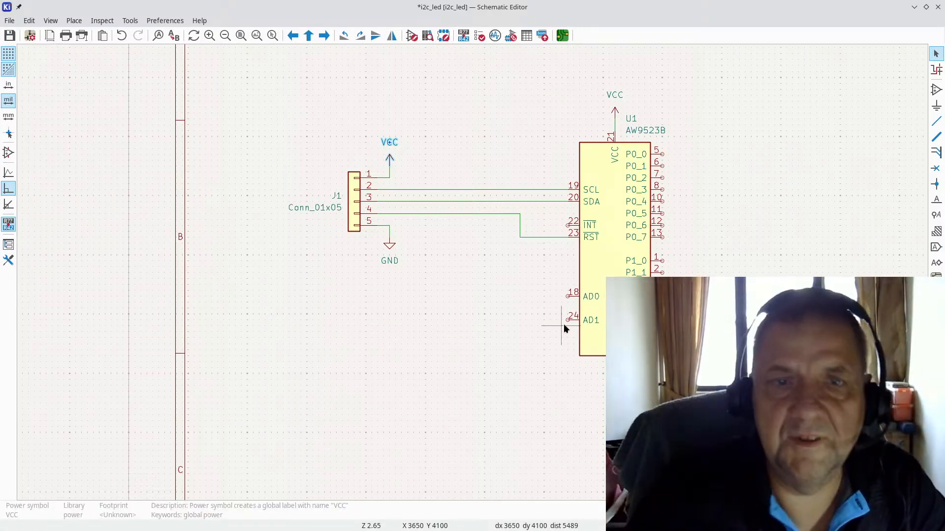
key(alt+Tab)
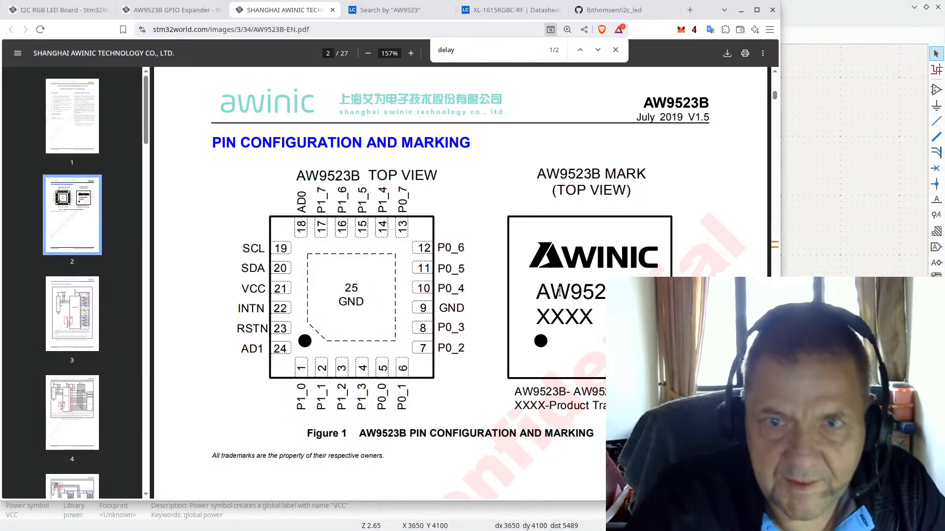
scroll(508, 295, up, 10)
scroll(509, 294, up, 3)
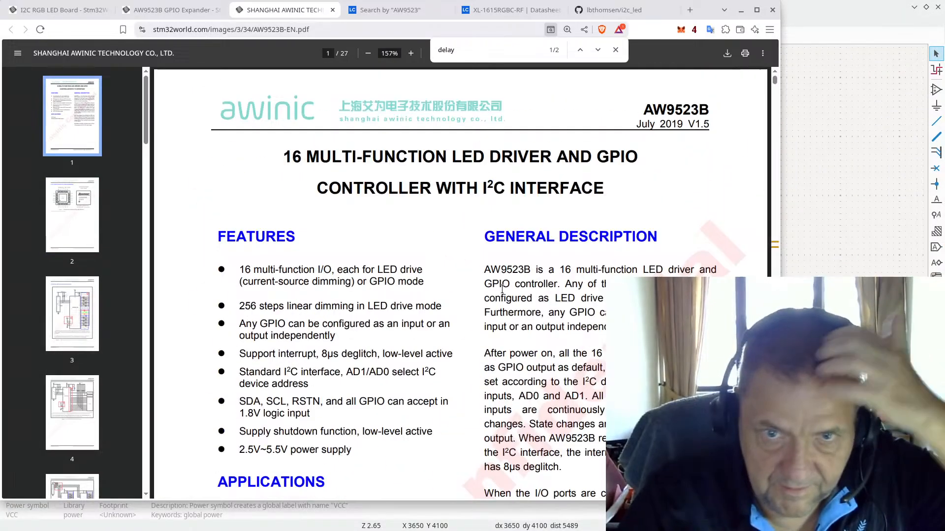
scroll(484, 286, down, 10)
scroll(484, 285, down, 15)
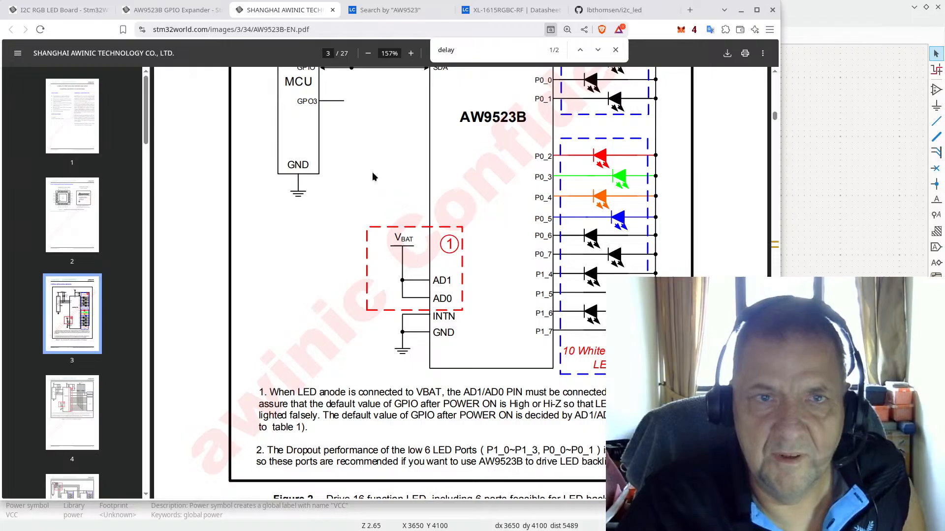
scroll(374, 176, up, 5)
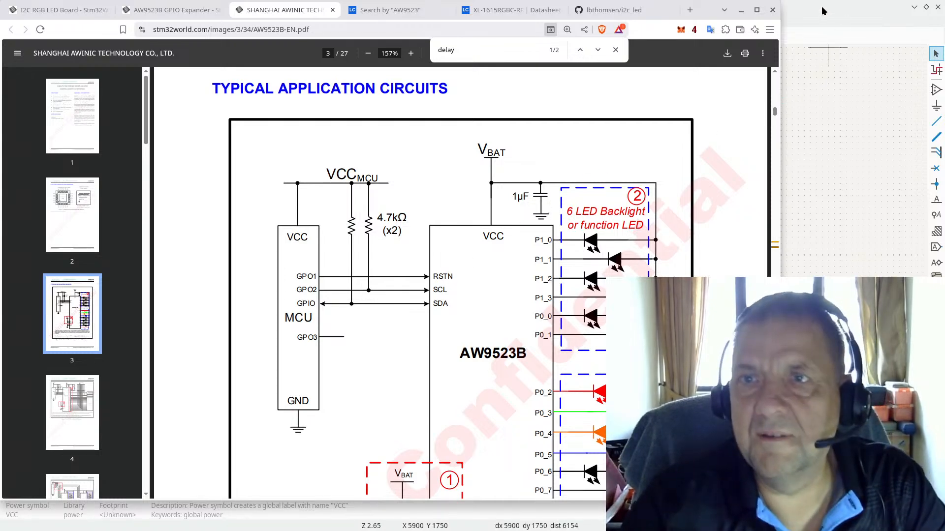
click(841, 4)
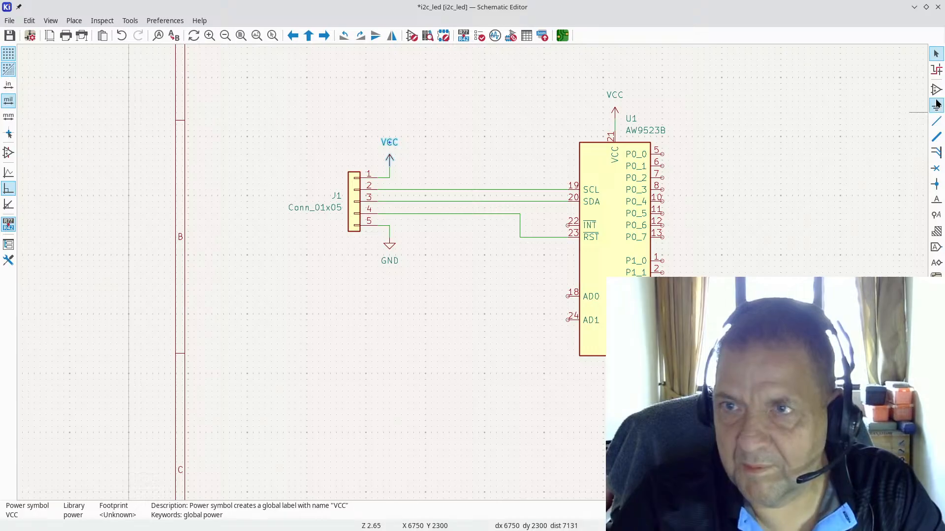
Step: Duplicate U1's VCC symbol and place the copy to the left of U1
key(Escape)
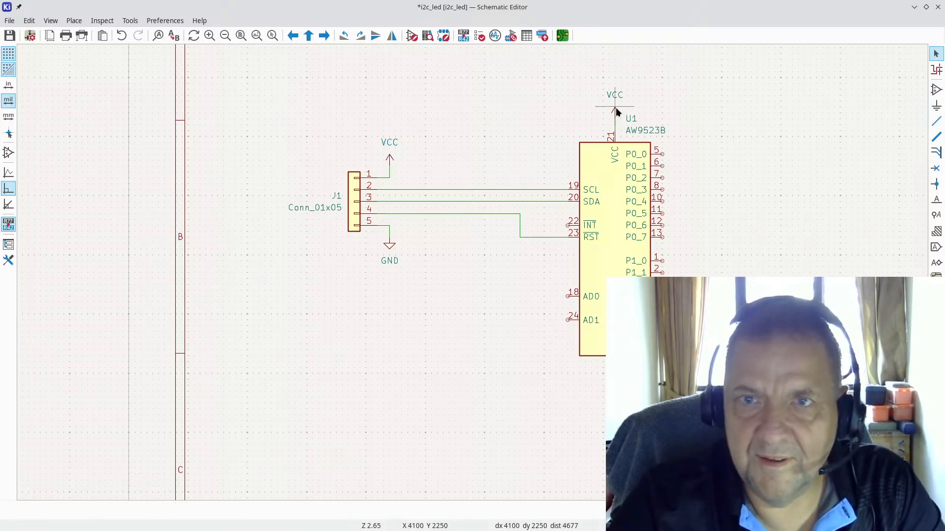
click(615, 108)
key(ctrl+d)
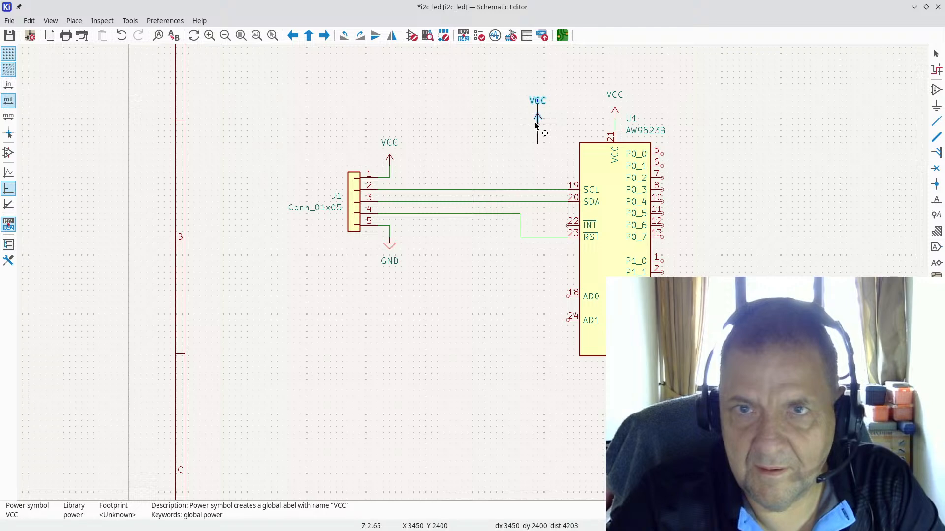
click(532, 121)
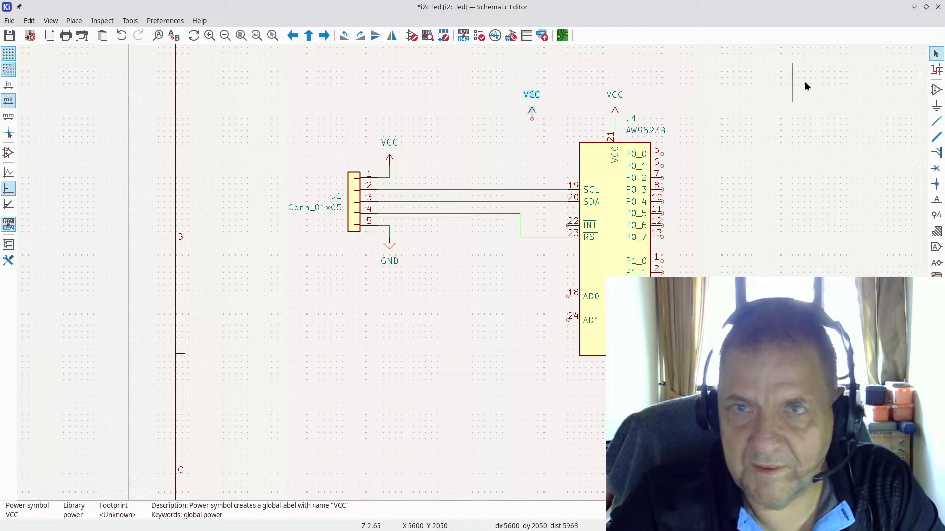
Step: Wire the new VCC down to AD0 pin 18 and branch it to AD1 pin 24
click(937, 122)
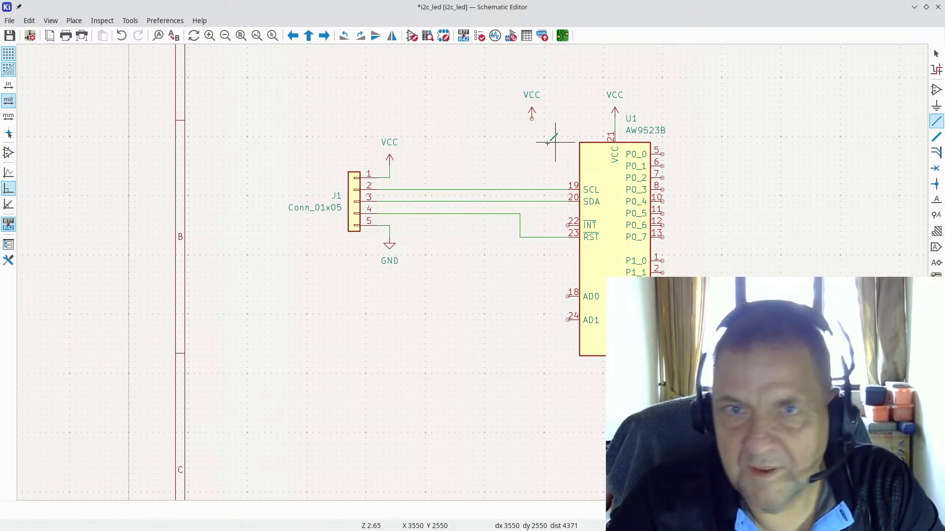
click(532, 121)
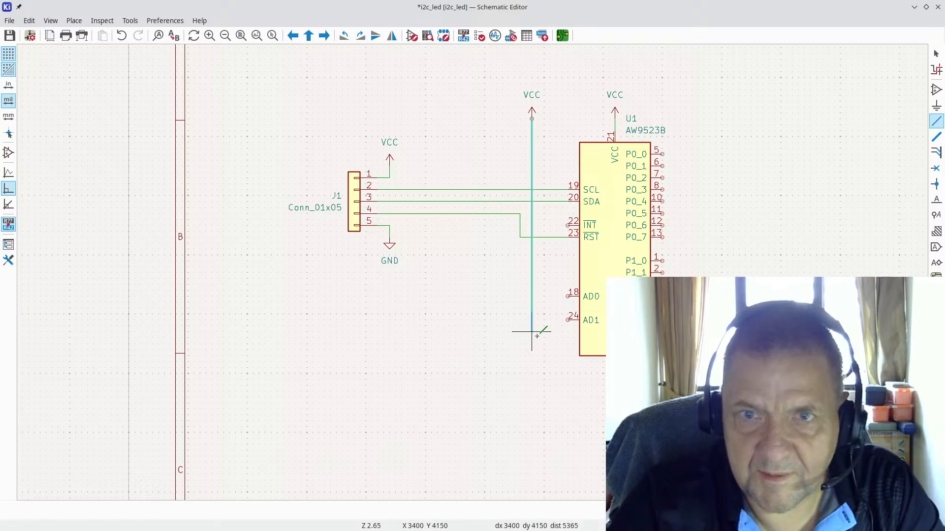
click(567, 296)
click(531, 296)
click(573, 320)
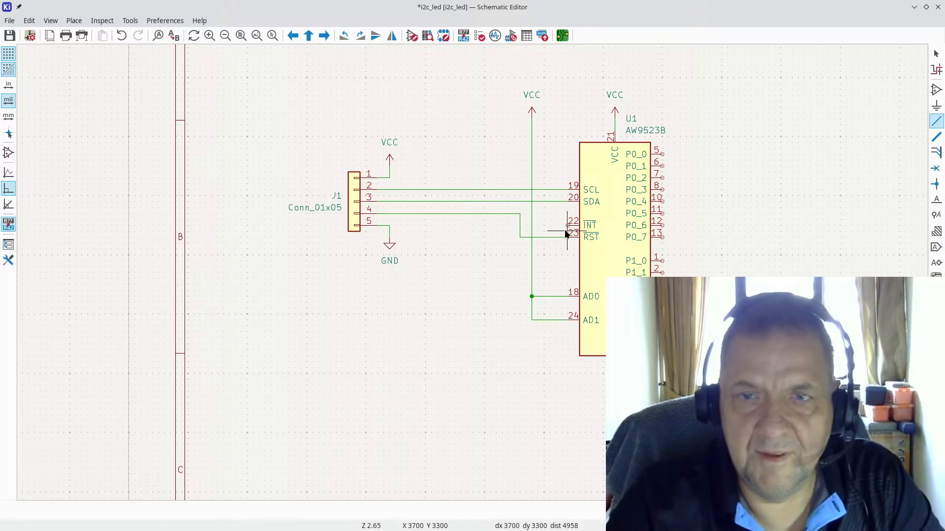
Step: Check the address pin description in the AW9523B datasheet
key(alt+Tab)
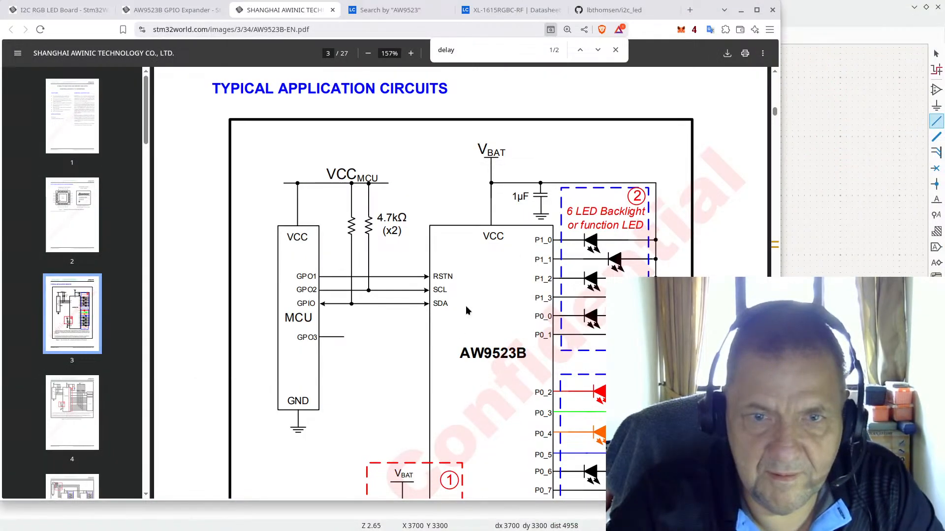
scroll(462, 311, down, 5)
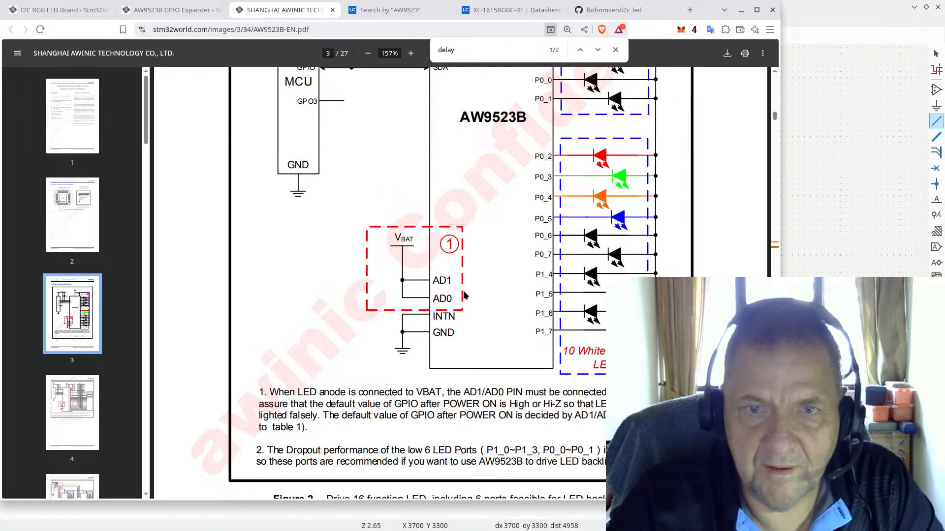
key(alt+Tab)
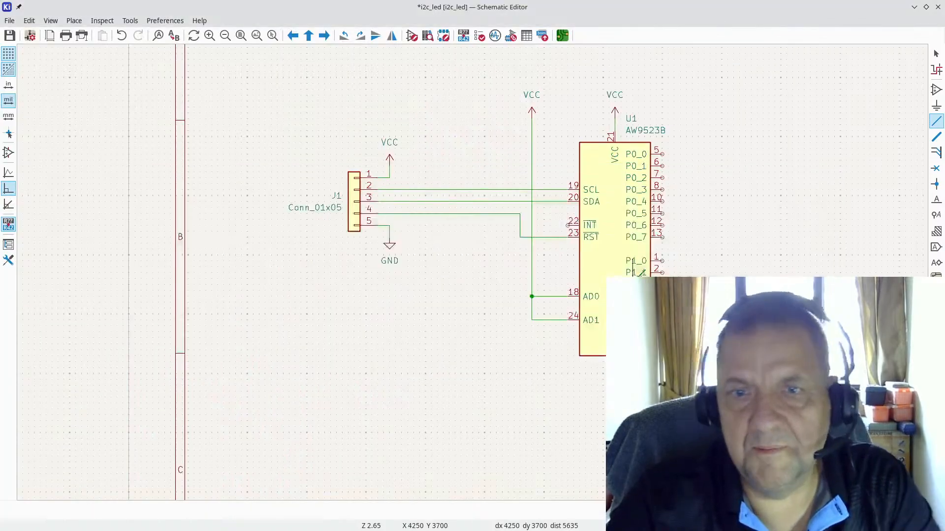
Step: Duplicate the GND symbol under U1 and place the copy beside U1's ground
click(570, 224)
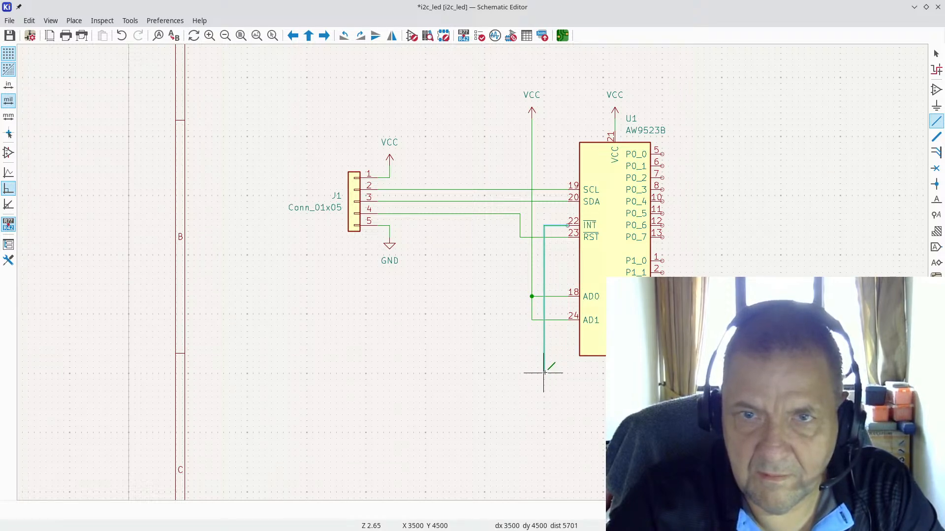
key(Escape)
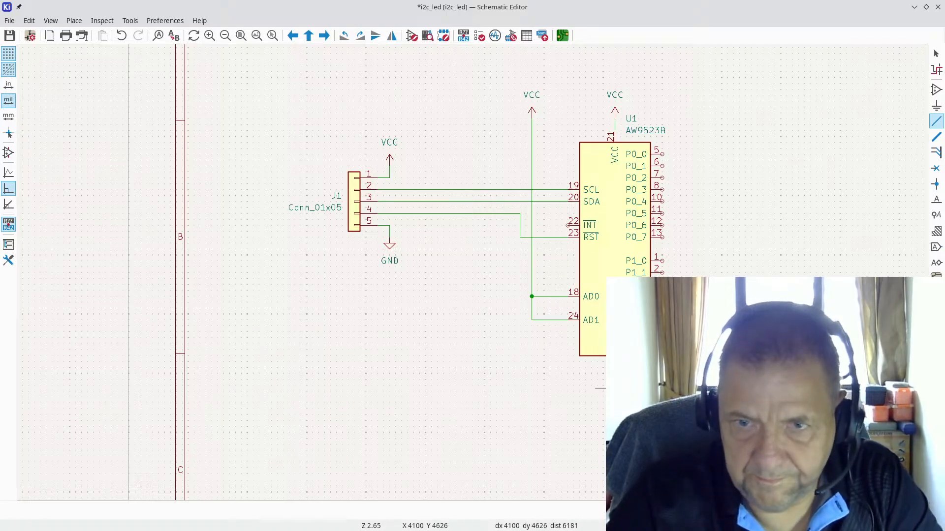
key(Escape)
scroll(615, 374, up, 4)
key(ctrl+d)
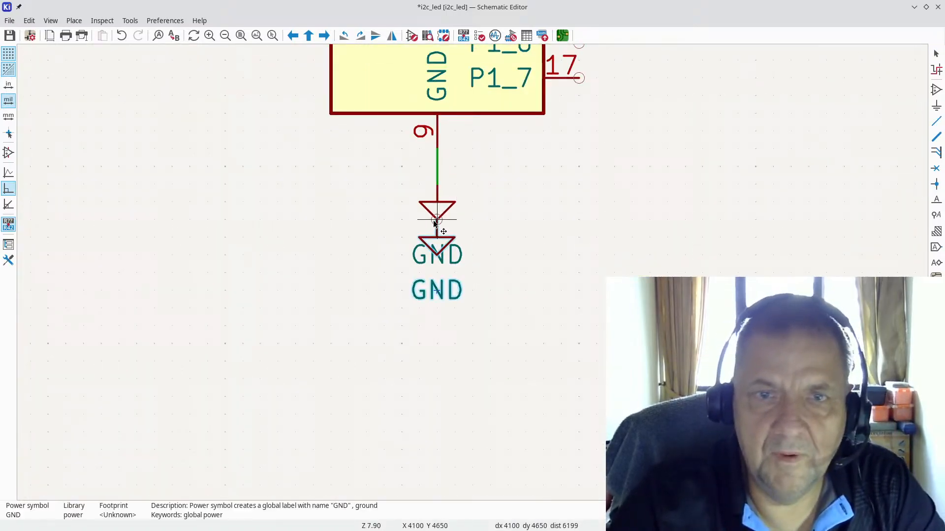
scroll(467, 266, down, 3)
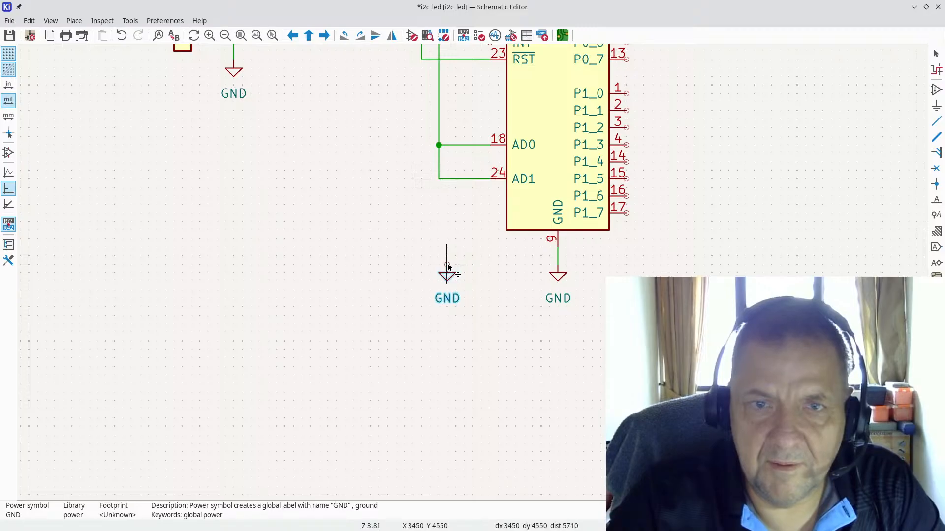
click(449, 267)
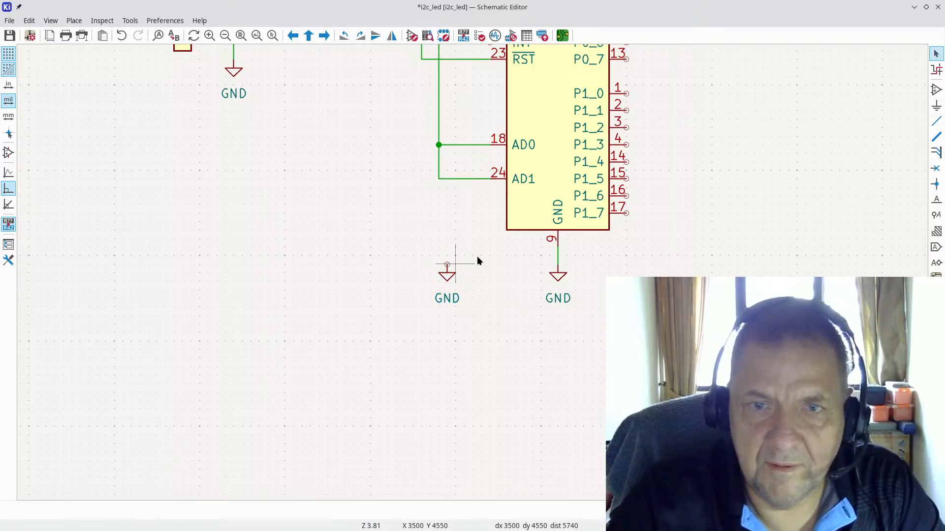
Step: Wire the new GND symbol up to U1's INT pin 22
click(935, 122)
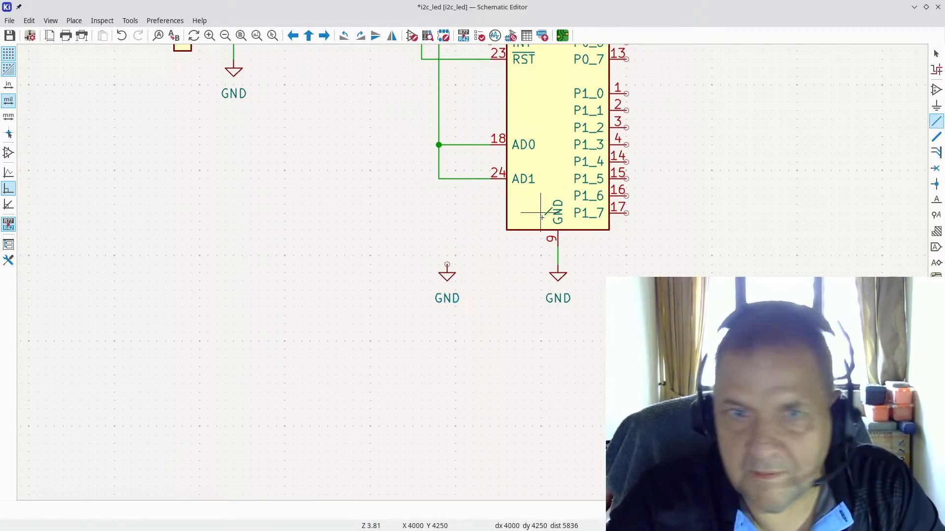
click(447, 264)
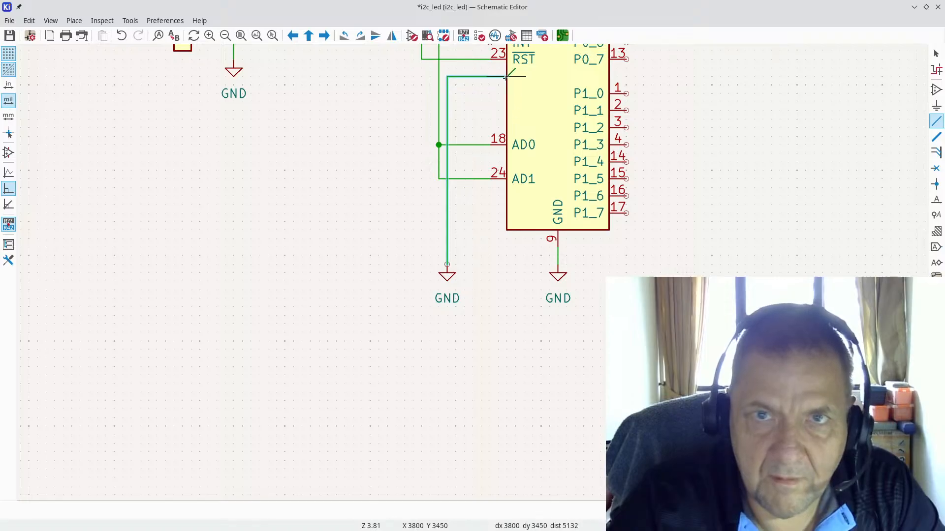
scroll(507, 61, down, 2)
click(461, 250)
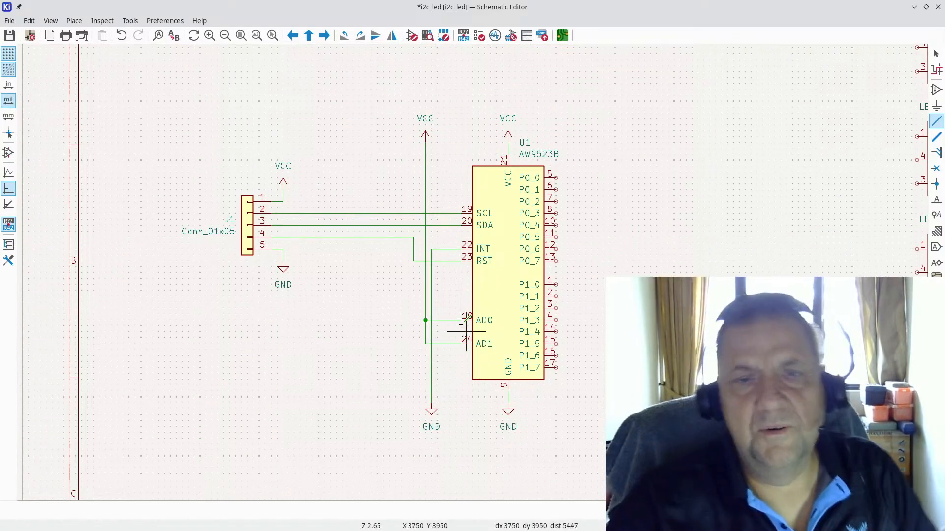
scroll(466, 302, up, 4)
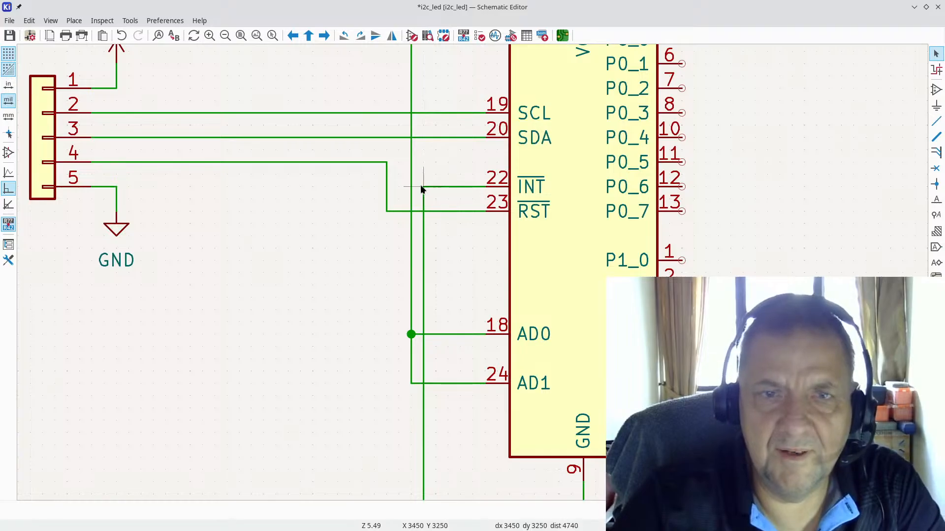
Step: Straighten the INT ground wire so it runs directly down to its GND symbol
drag(424, 185, 434, 200)
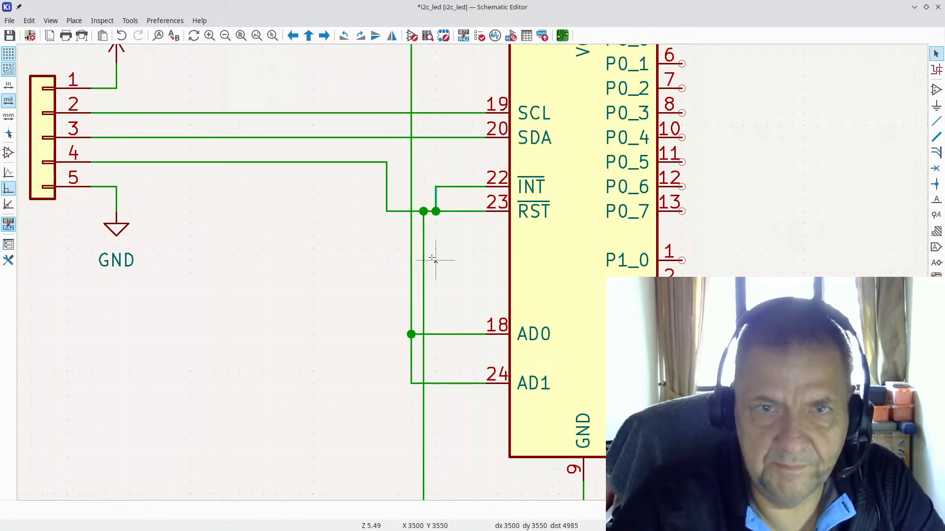
key(ctrl+z)
scroll(433, 265, down, 3)
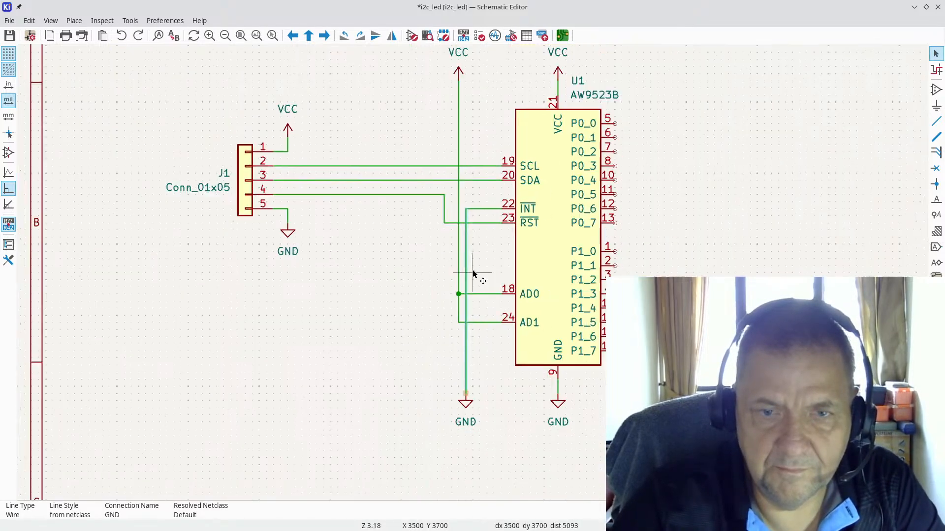
mouse_move(464, 402)
mouse_down()
mouse_move(469, 388)
mouse_move(466, 402)
mouse_move(472, 396)
mouse_up()
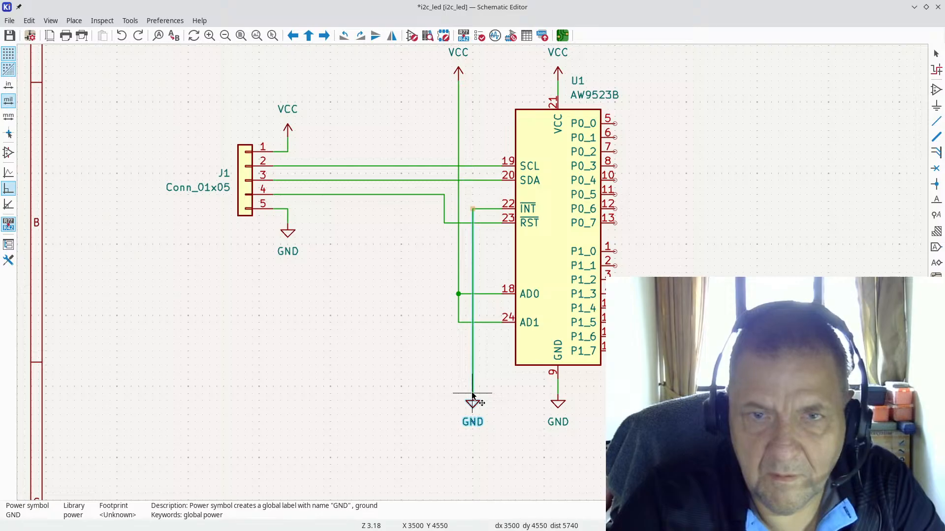
drag(471, 396, 472, 396)
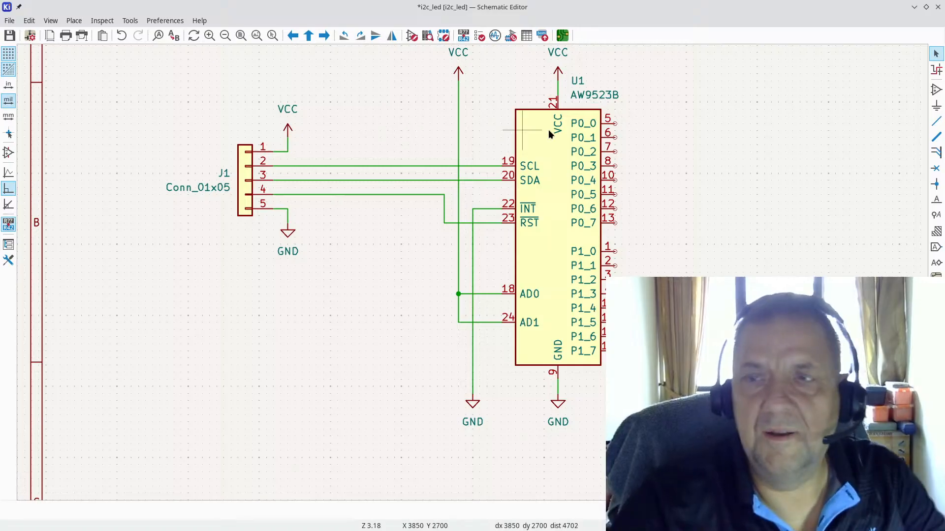
Step: Place a generic R resistor, R1, beside the connector's VCC symbol
click(936, 91)
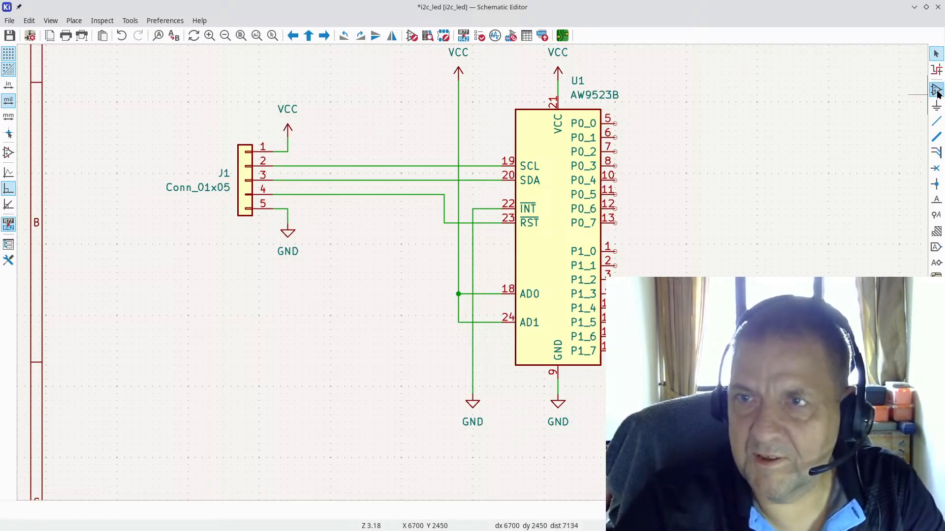
click(345, 233)
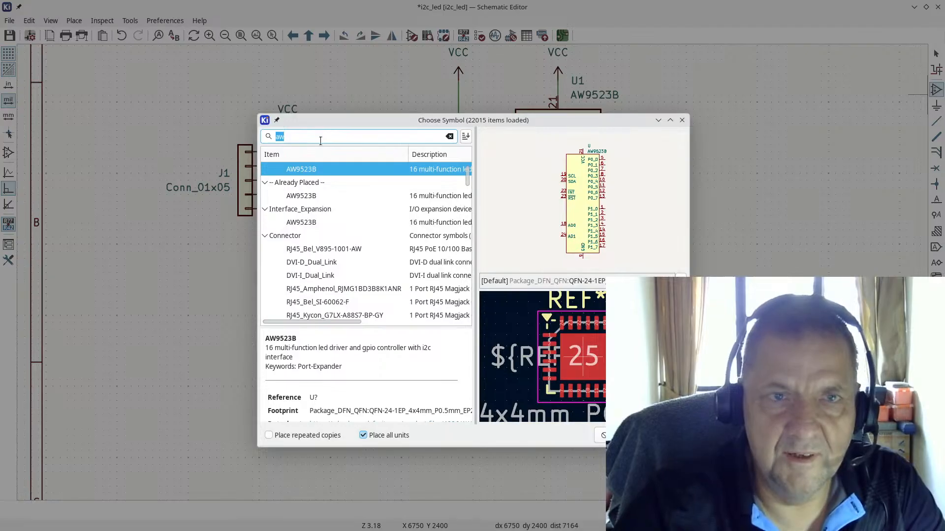
text(r)
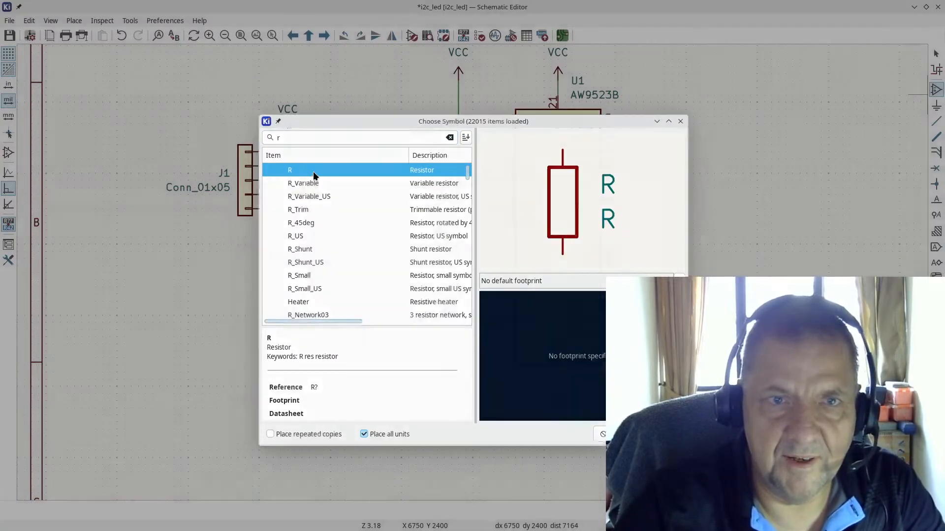
double_click(313, 172)
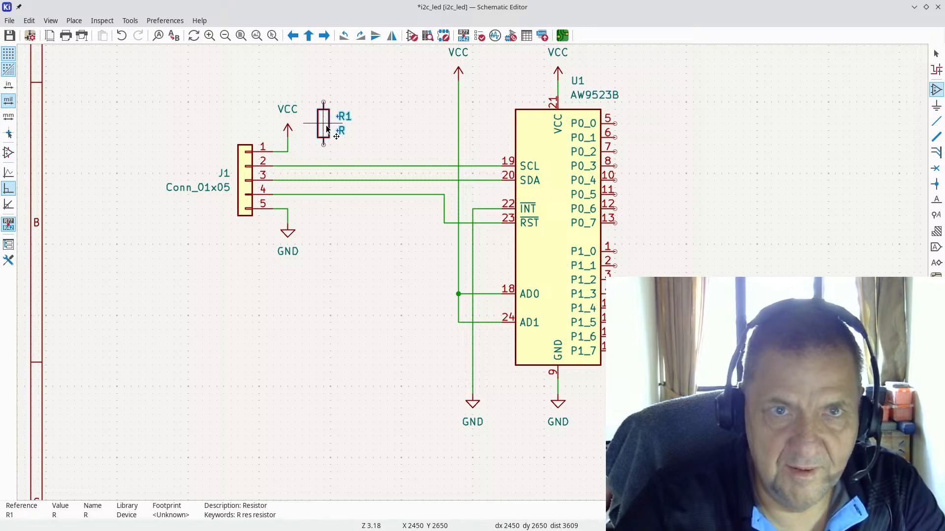
click(326, 128)
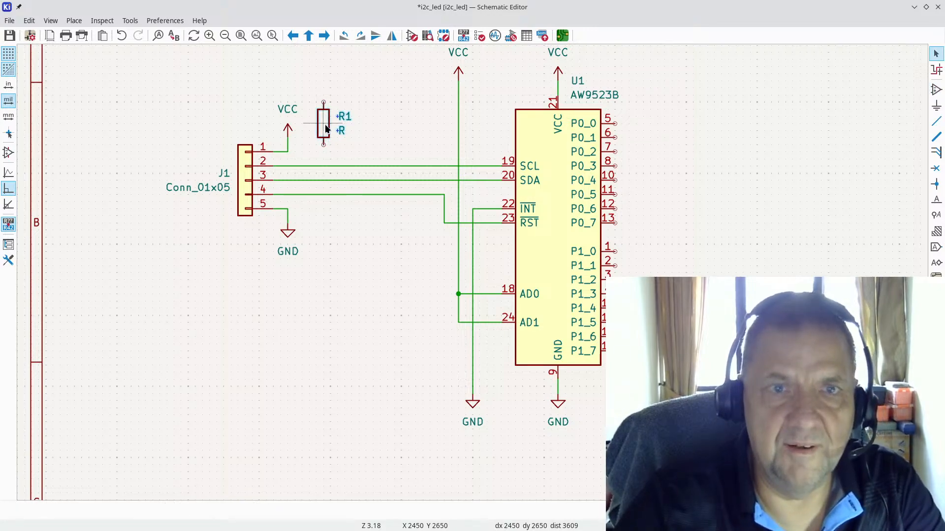
Step: Set R1's Value to 1K in its Symbol Properties
double_click(325, 129)
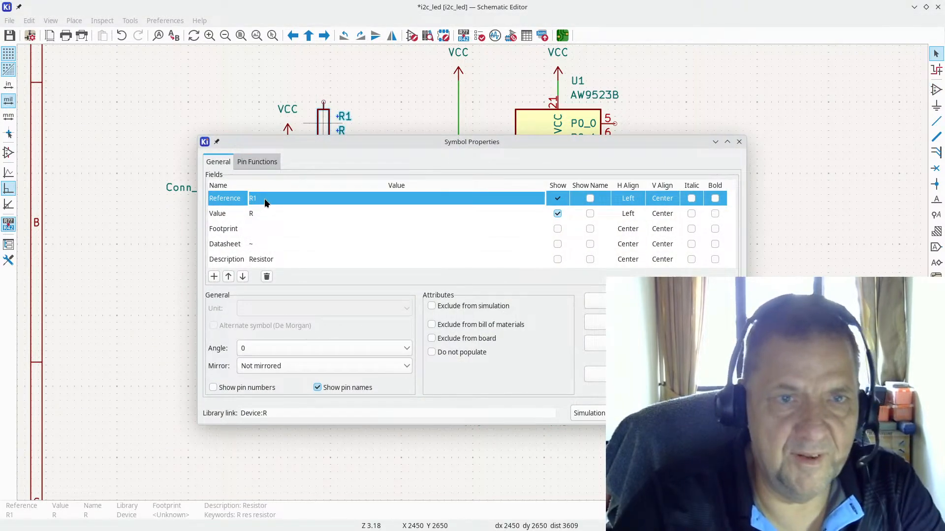
click(260, 213)
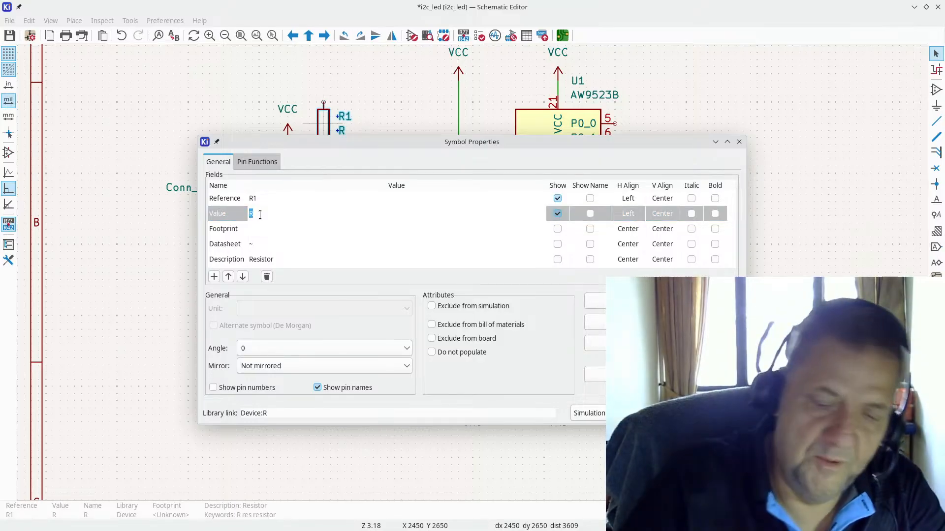
text(1k)
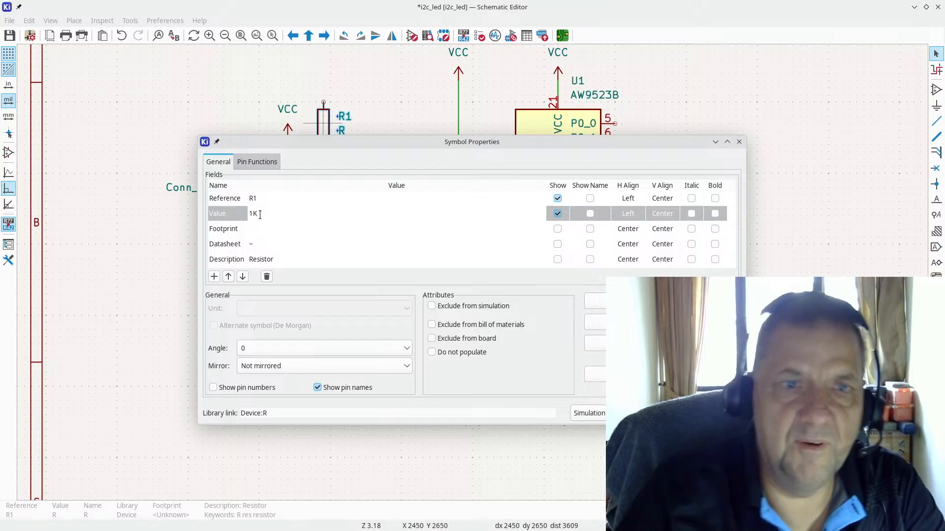
click(289, 227)
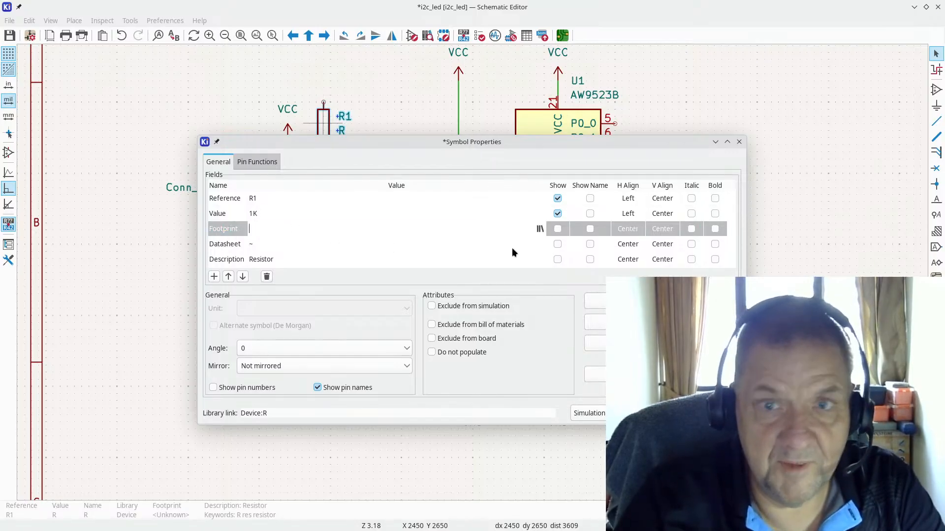
click(540, 229)
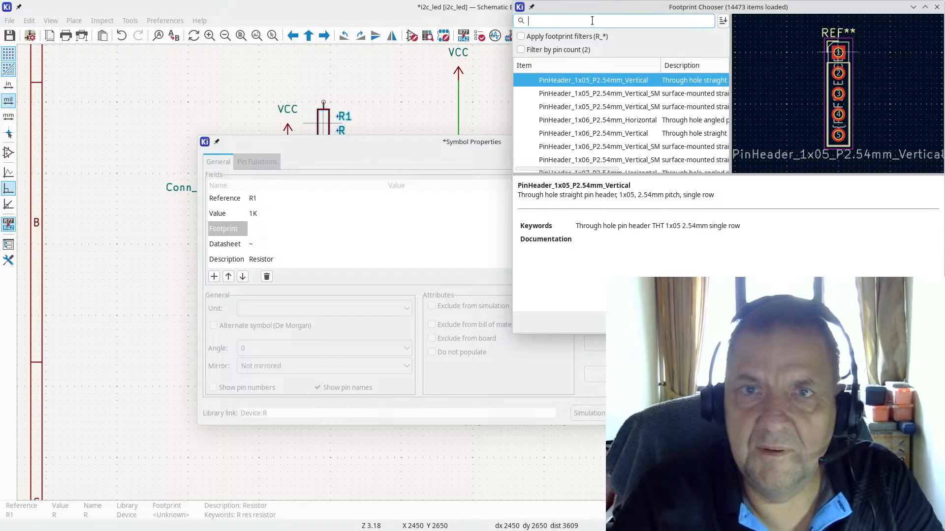
Step: Search the footprint chooser for a resistor footprint, ending with the 'res' filter
text(r)
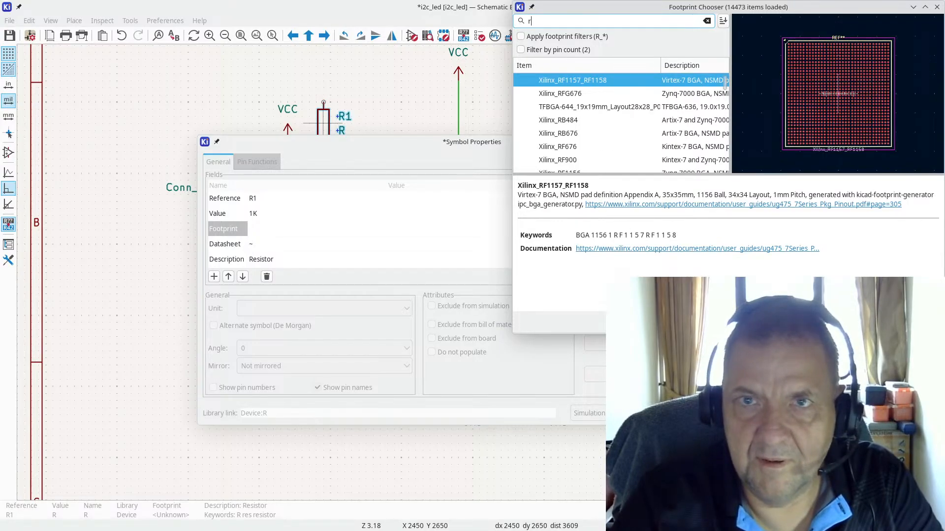
key(BackSpace)
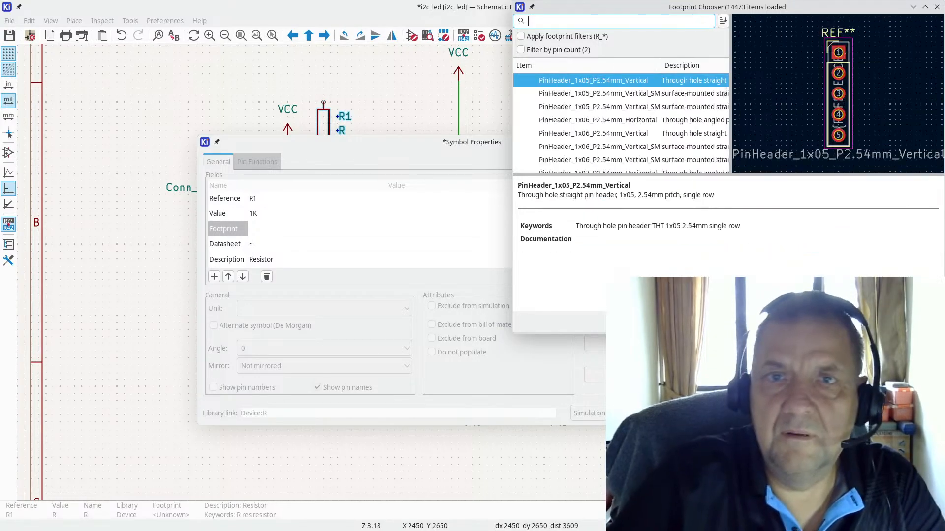
text(0602)
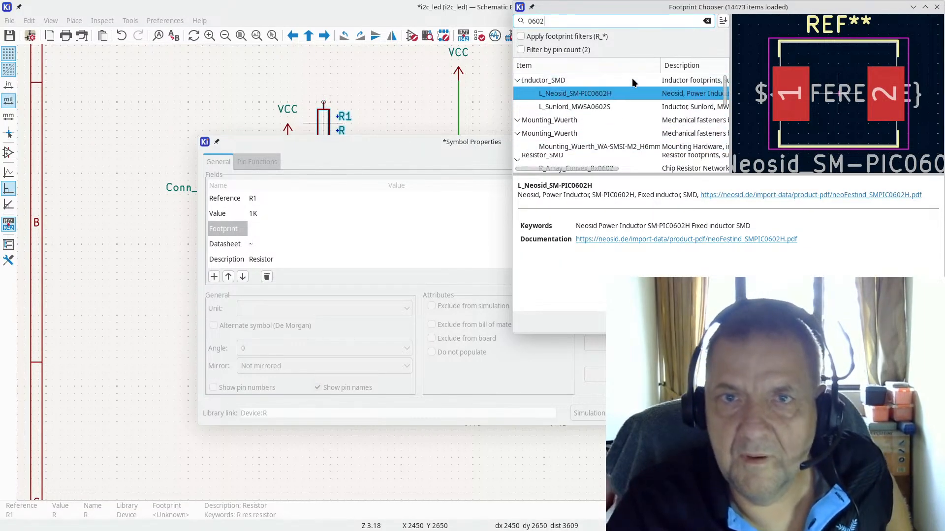
scroll(620, 93, down, 10)
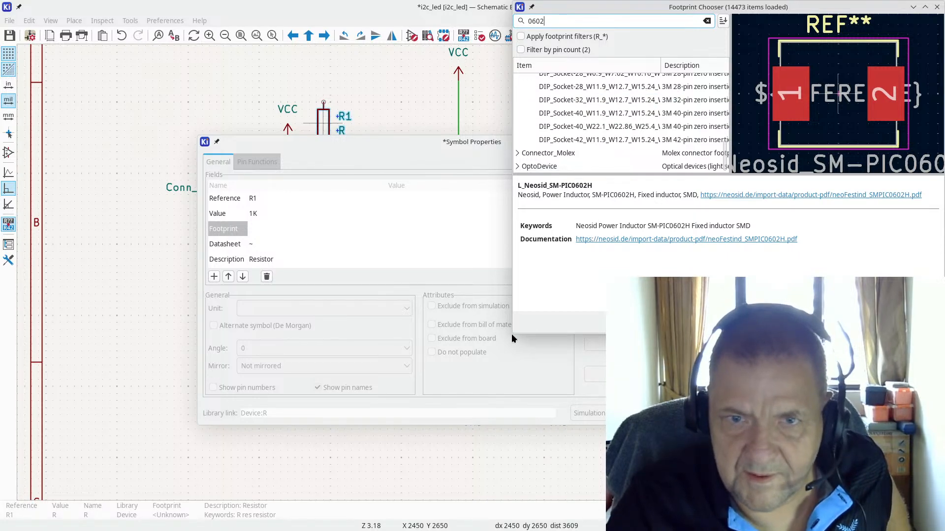
drag(445, 392, 370, 460)
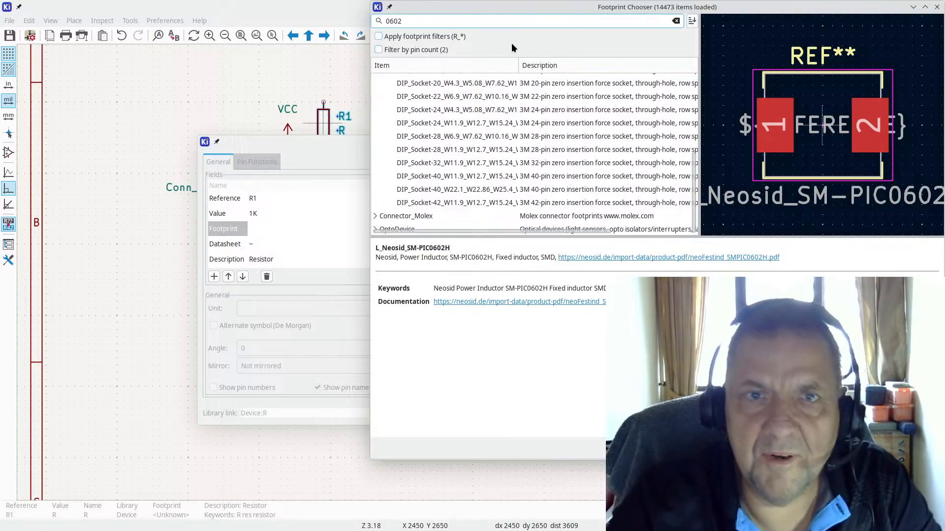
double_click(418, 22)
text(trd)
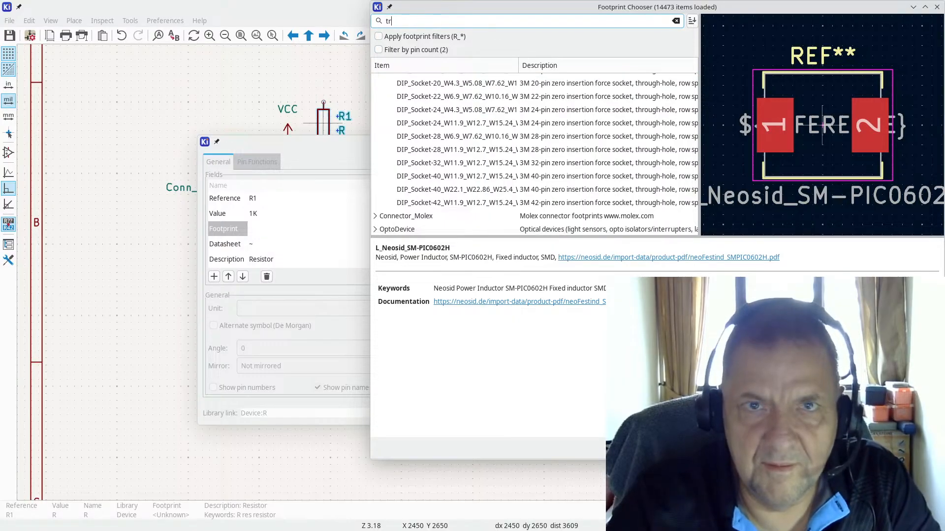
key(BackSpace)
key(BackSpace)
key(BackSpace)
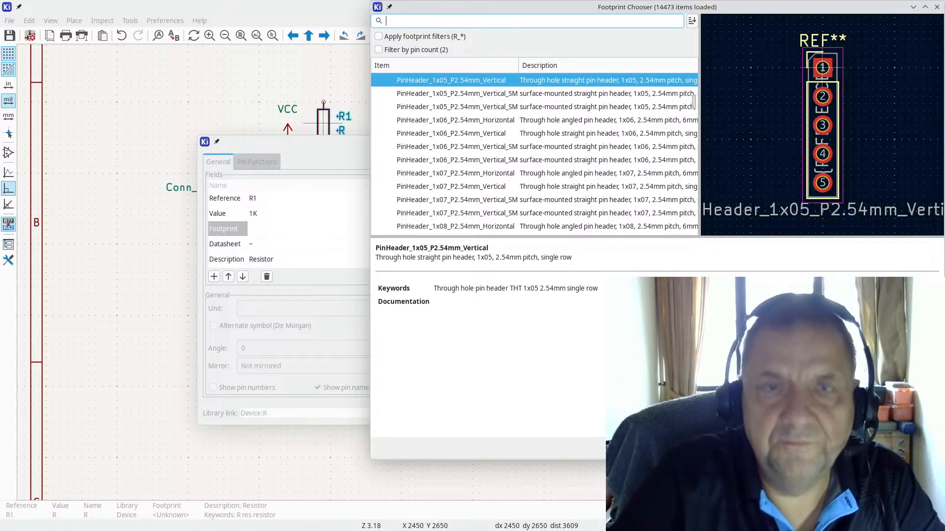
text(res)
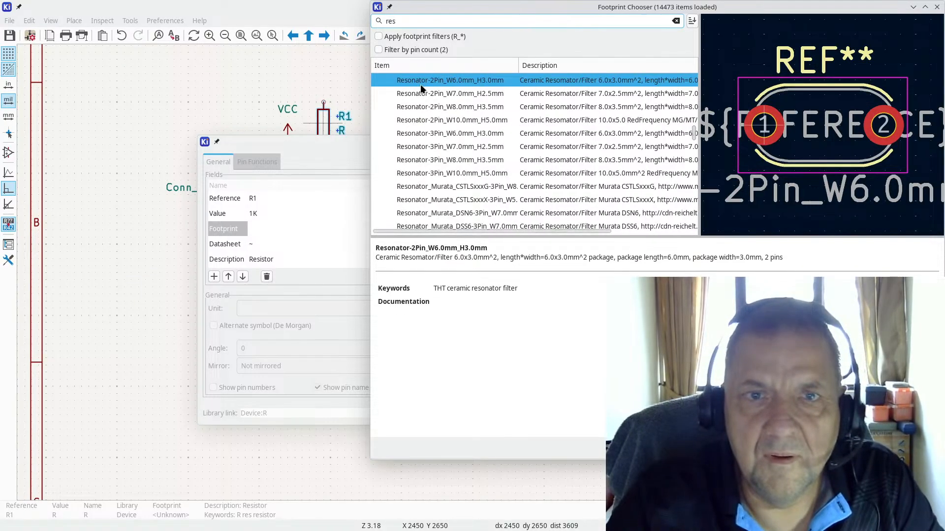
Step: Assign the Resistor_SMD:R_0603_1608Metric footprint to R1 and apply its properties
scroll(453, 120, up, 4)
scroll(448, 120, up, 10)
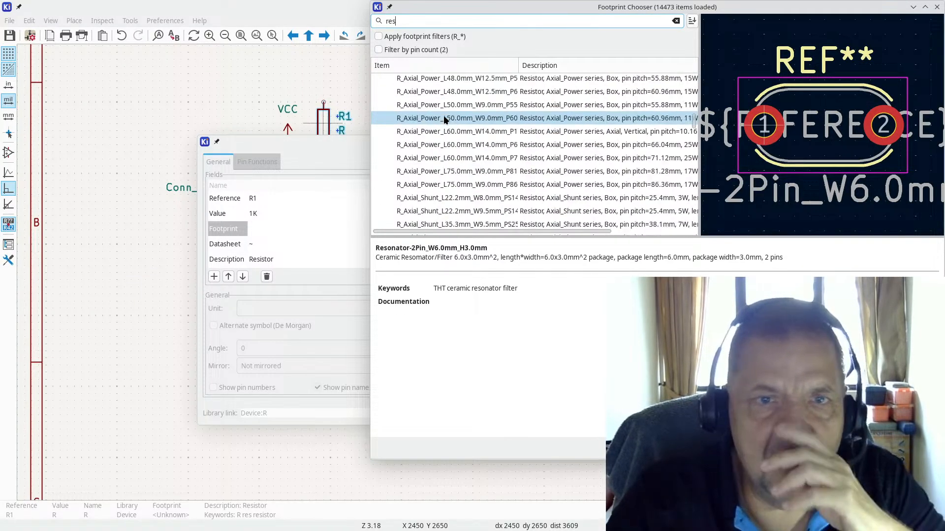
scroll(444, 120, up, 10)
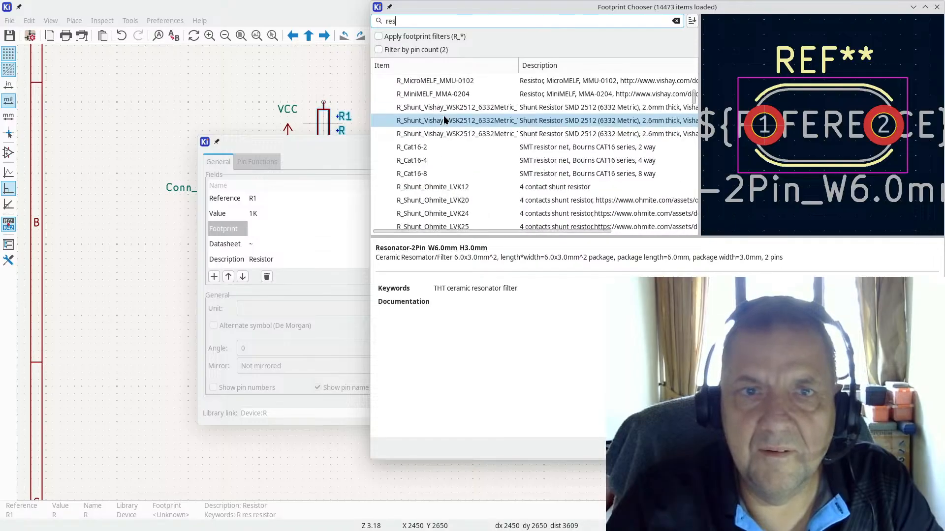
scroll(444, 120, up, 5)
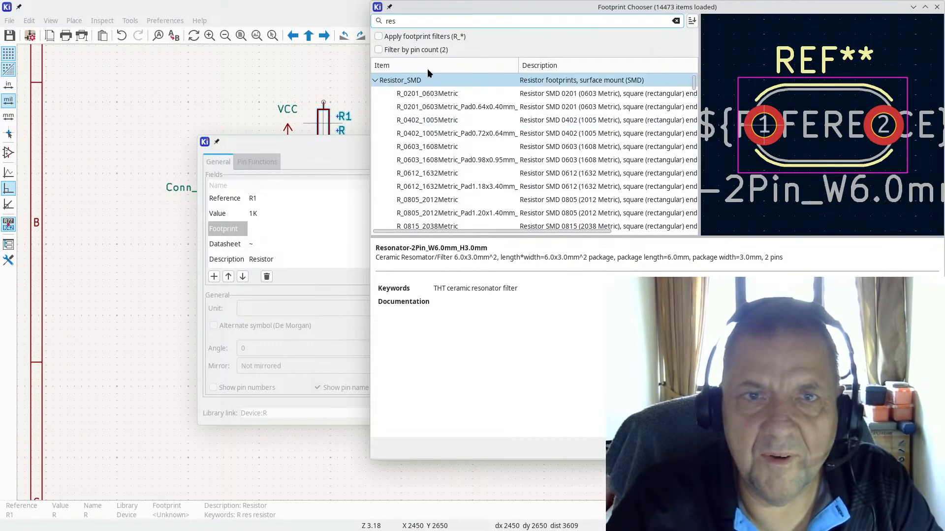
double_click(434, 148)
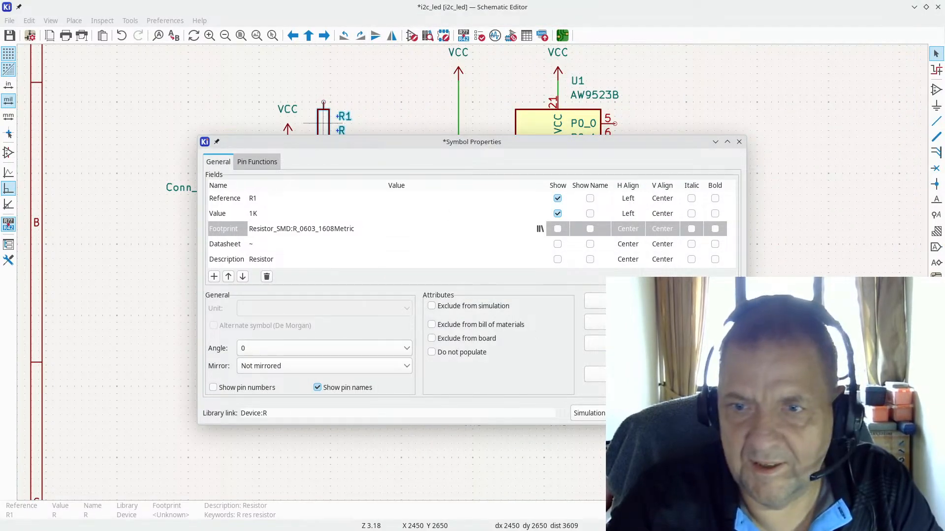
key(Return)
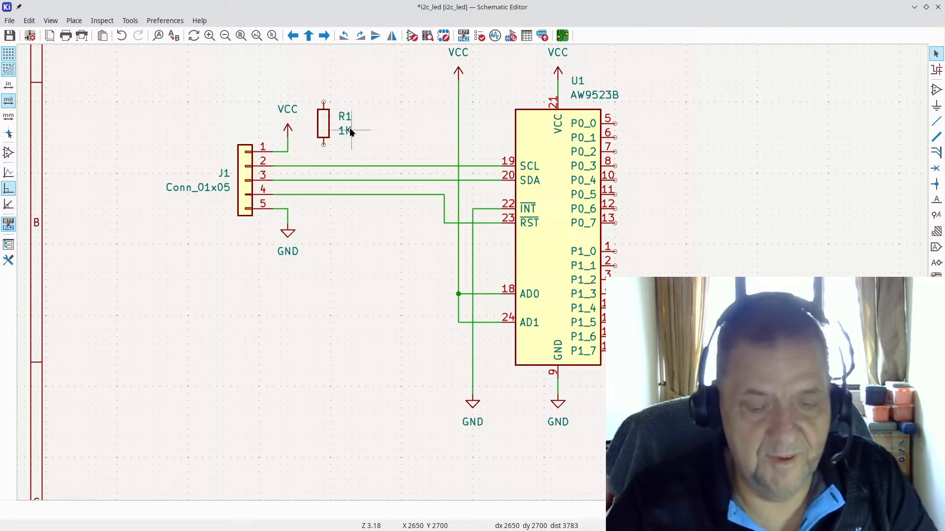
key(alt+Tab)
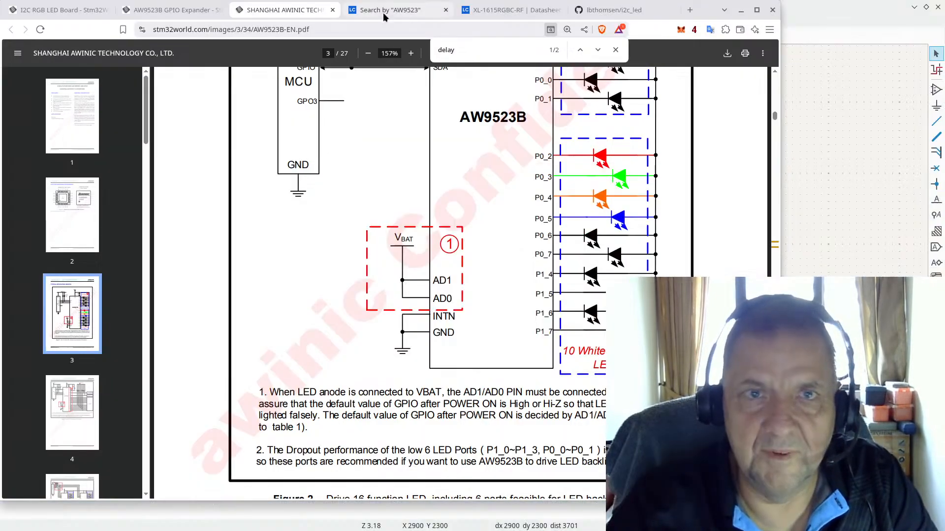
Step: Open the lcsc.com website in the browser
click(385, 10)
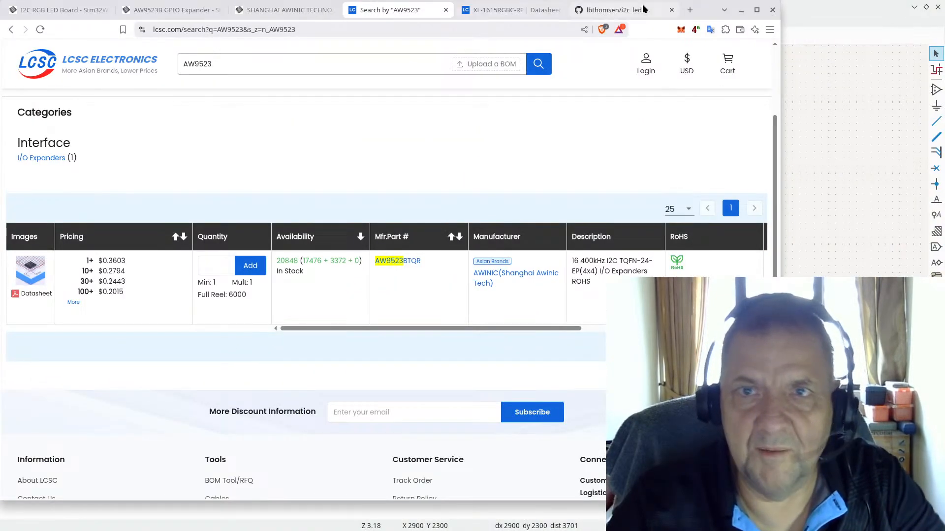
click(615, 10)
key(ctrl+l)
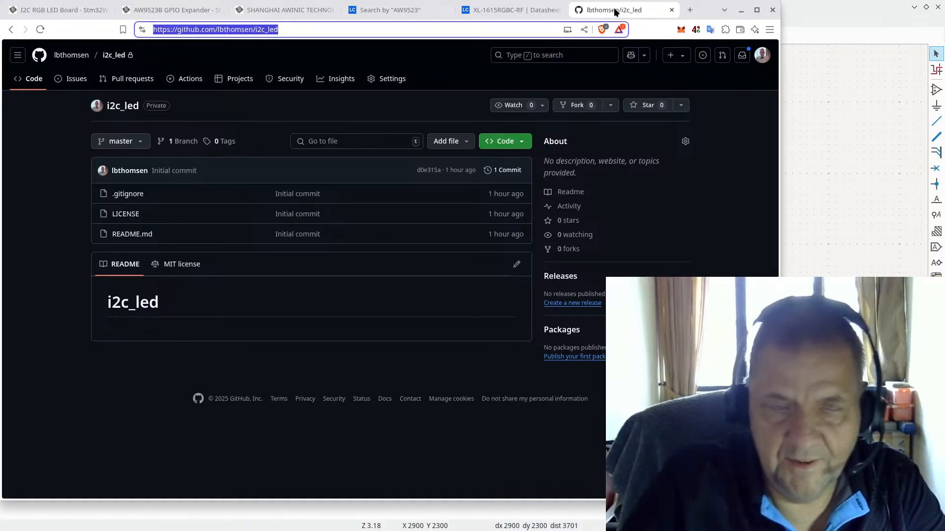
text(lcsc)
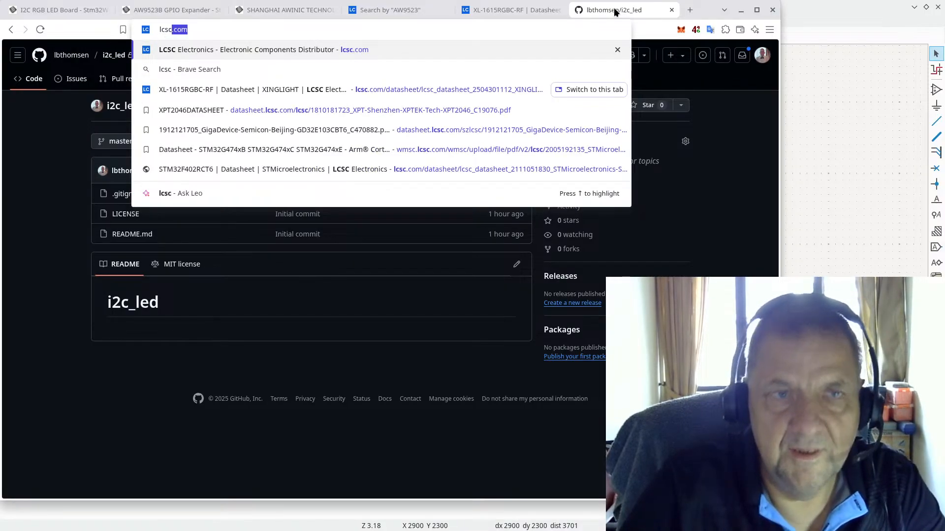
key(Return)
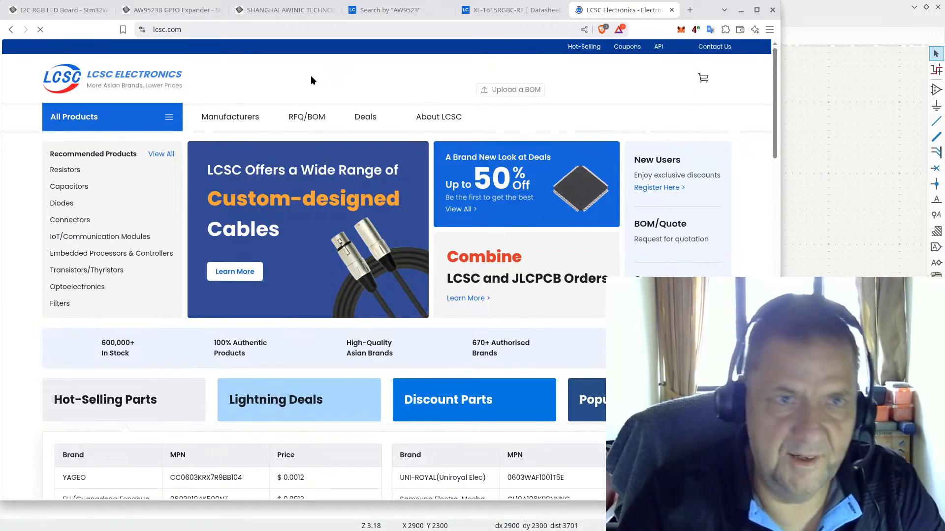
Step: Search LCSC for '1k 0603' and expand the full list of result categories
click(294, 77)
text(1)
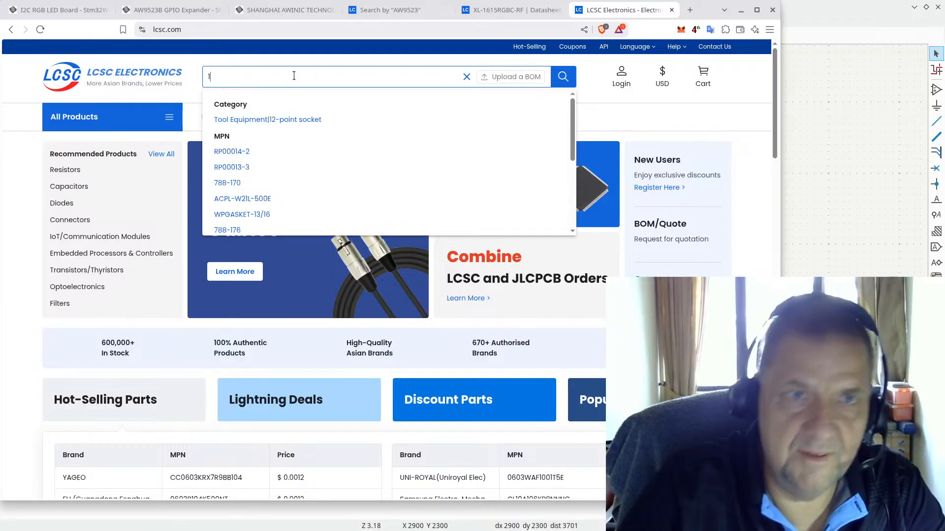
text(k 0)
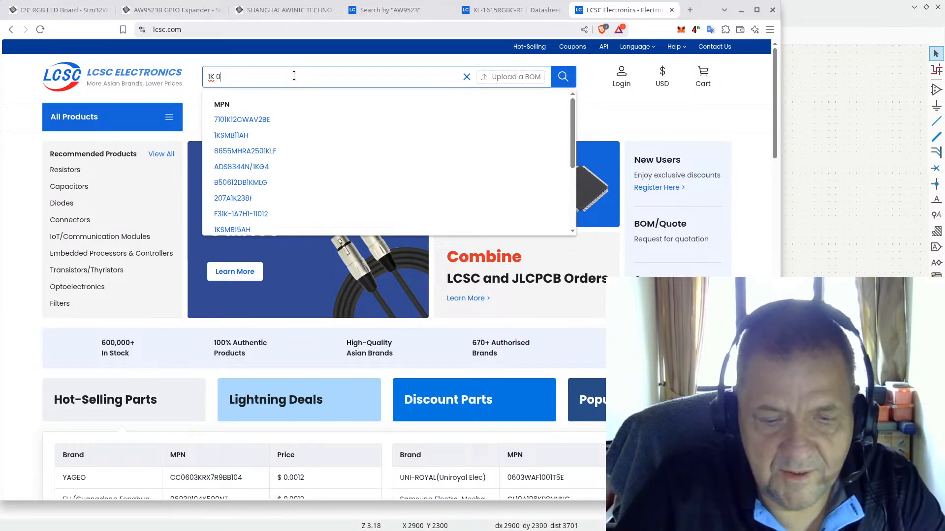
text(603)
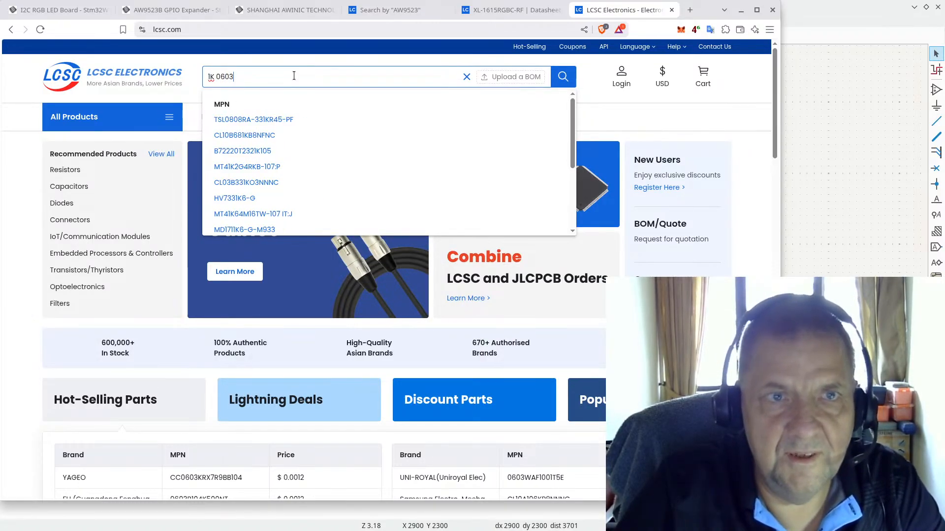
key(Return)
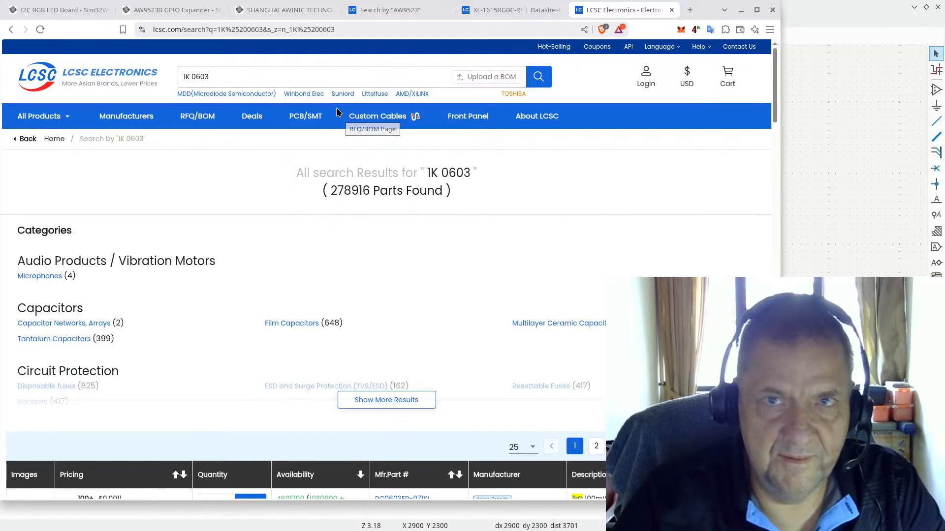
scroll(195, 251, down, 3)
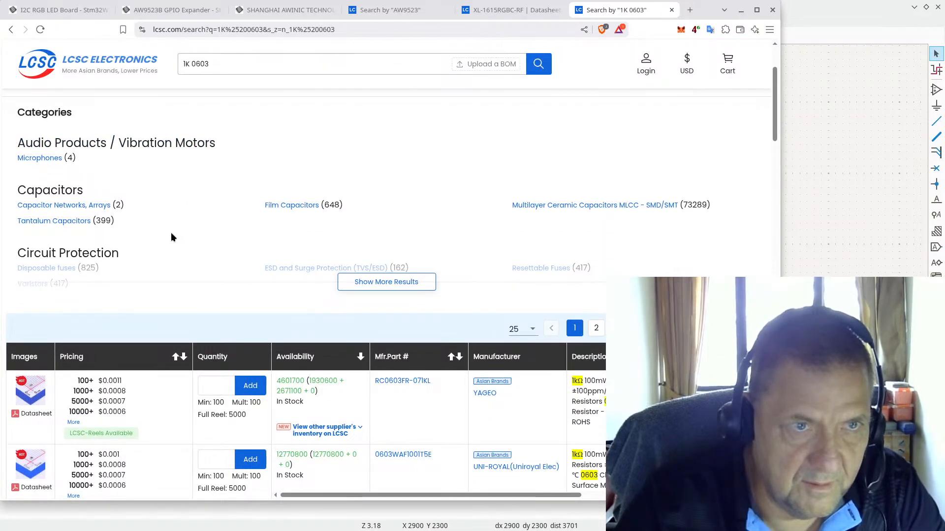
click(383, 283)
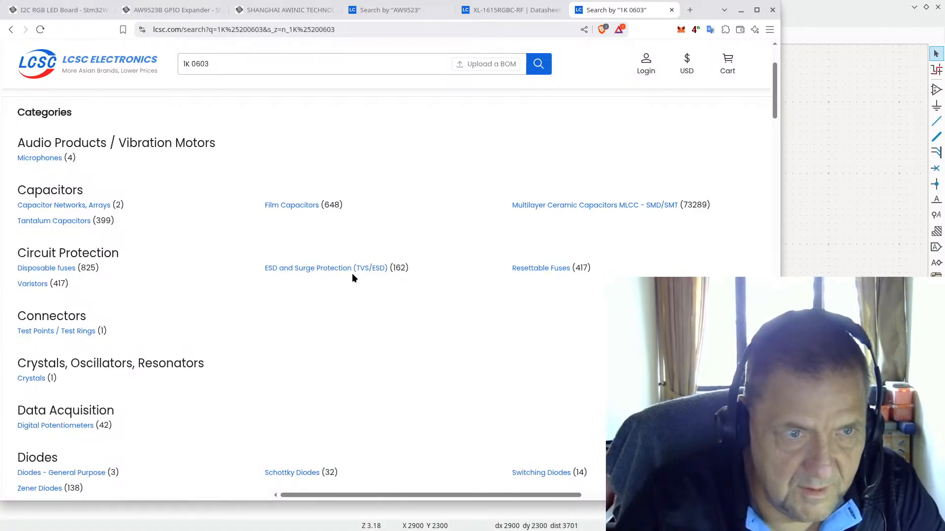
scroll(352, 278, down, 10)
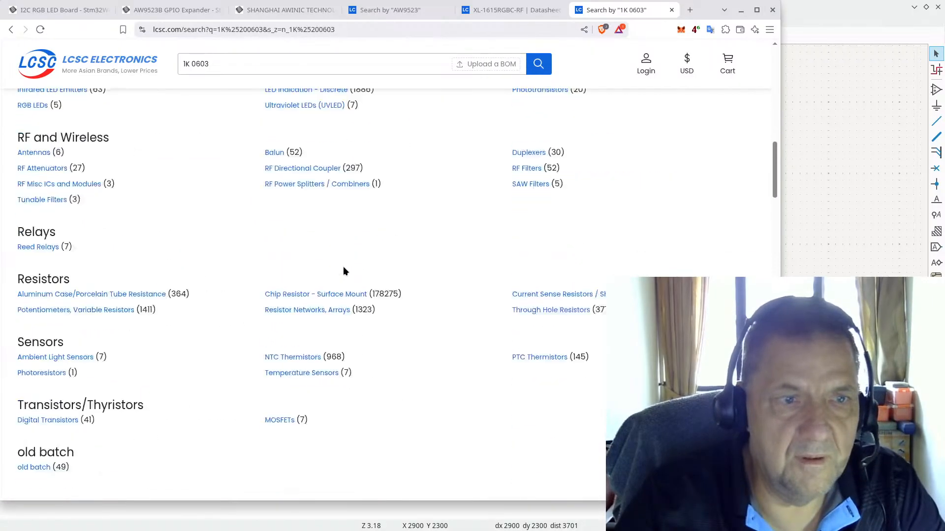
scroll(344, 270, down, 3)
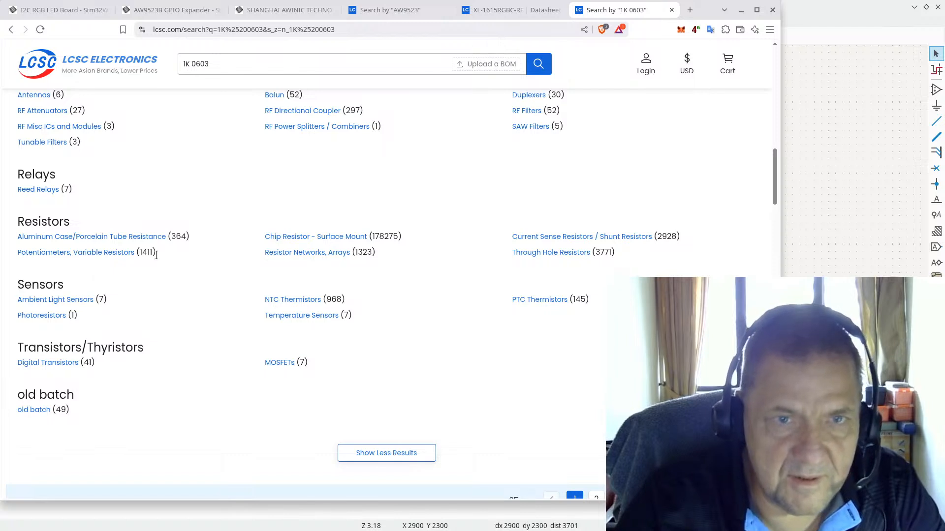
Step: Open the YAGEO RC0603FR-071KL chip resistor page and copy LCSC part number C22548
click(315, 236)
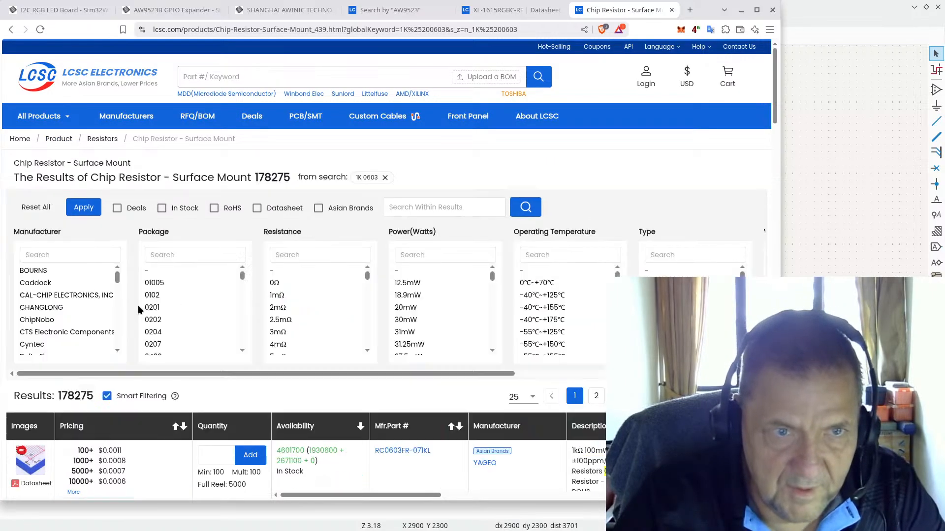
scroll(392, 252, down, 3)
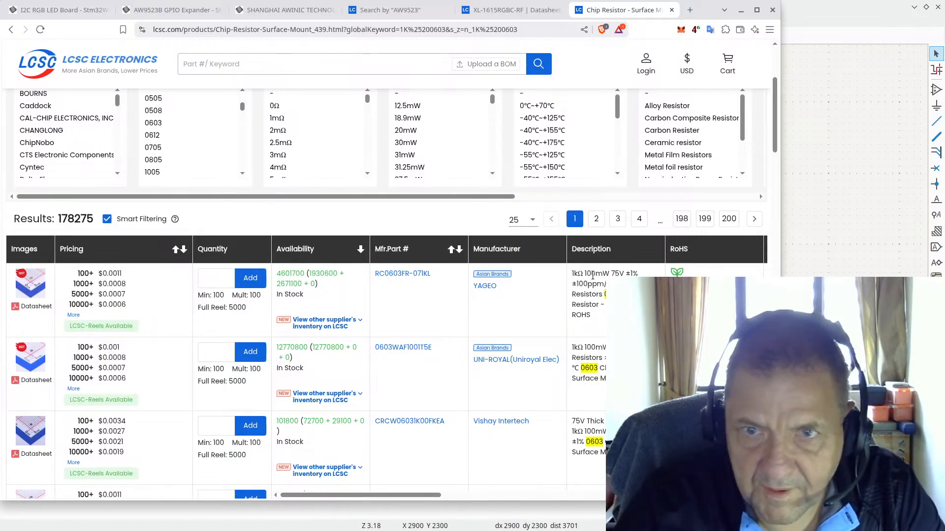
mouse_move(35, 287)
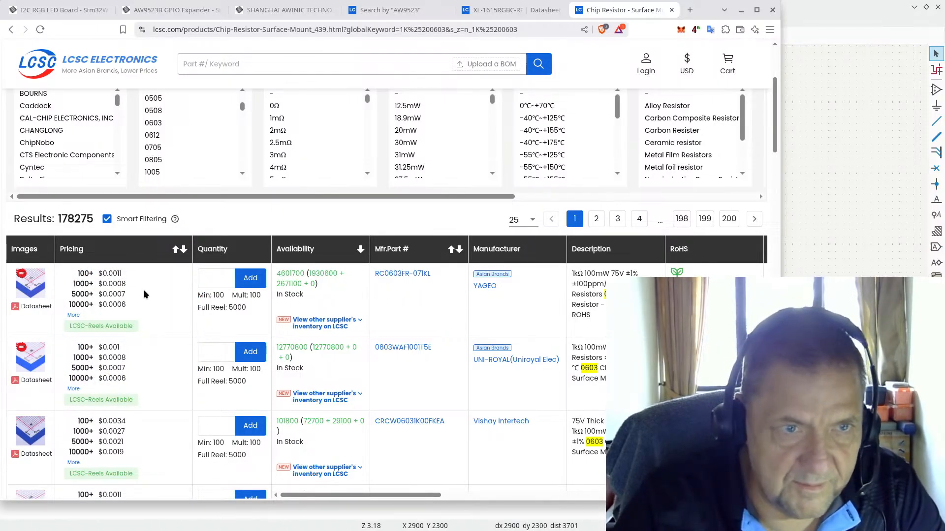
click(40, 293)
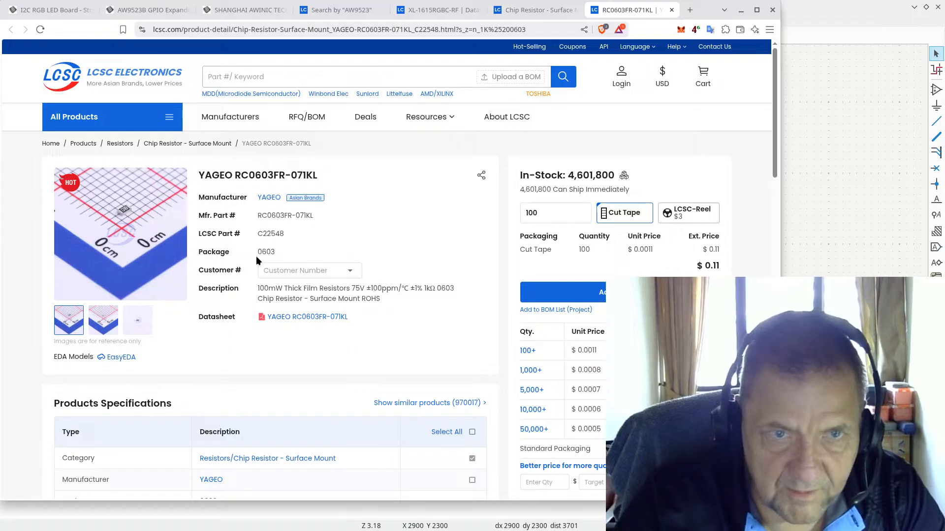
click(266, 233)
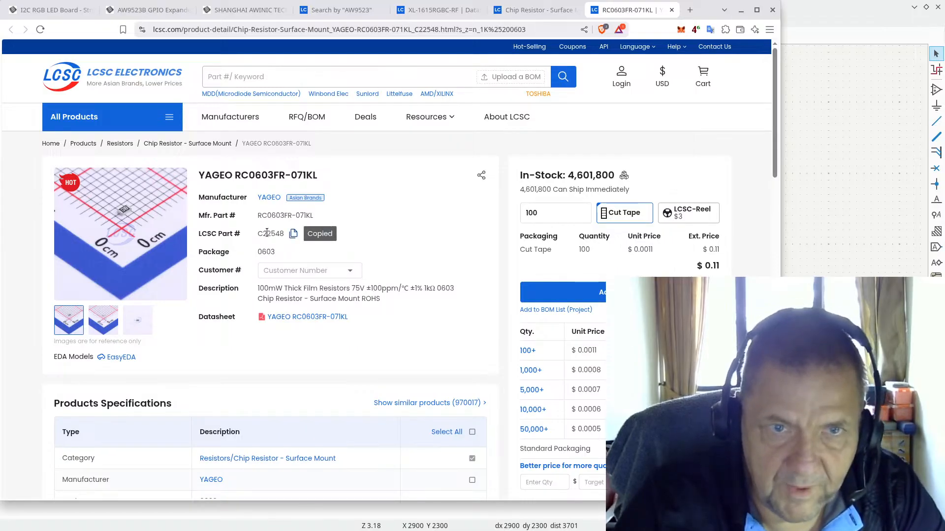
click(801, 6)
Step: Add a field named LCSC with value C22548 to R1's properties
double_click(326, 117)
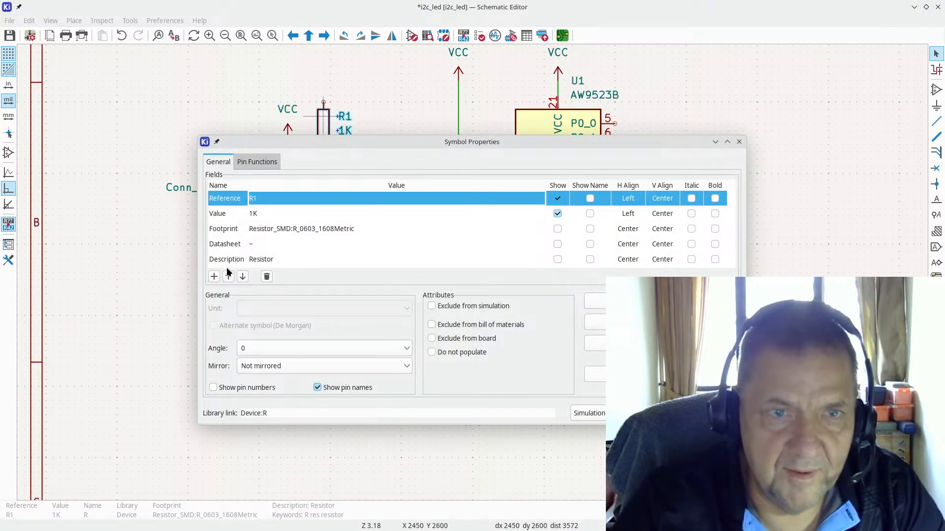
click(214, 277)
text(LCSC)
key(Tab)
key(ctrl+v)
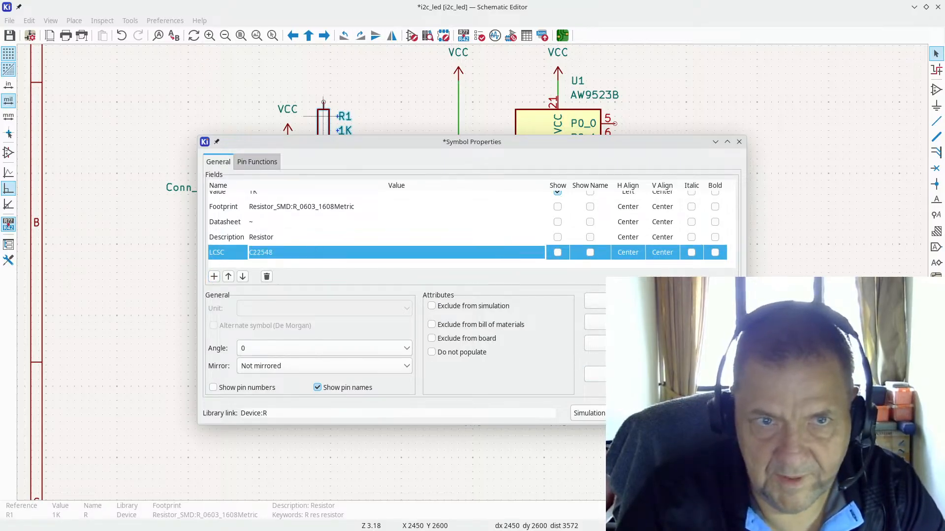
scroll(344, 221, up, 2)
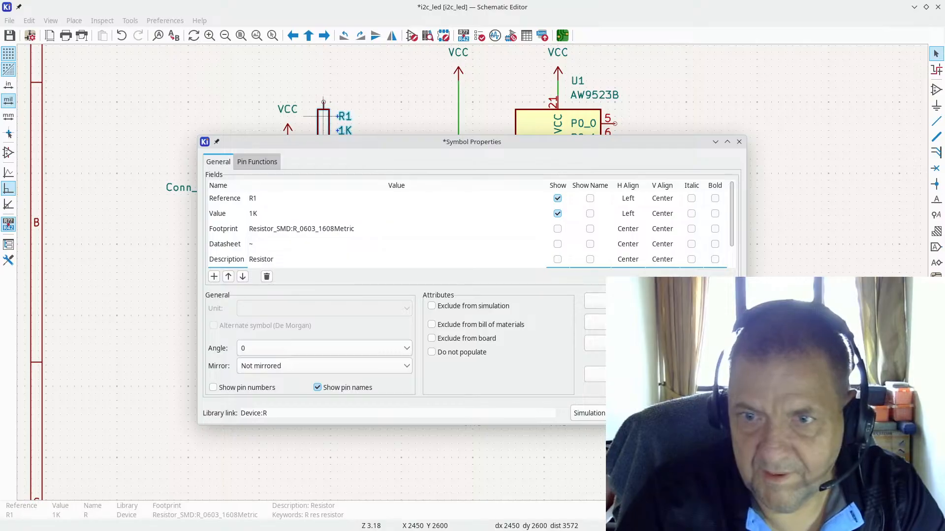
key(Return)
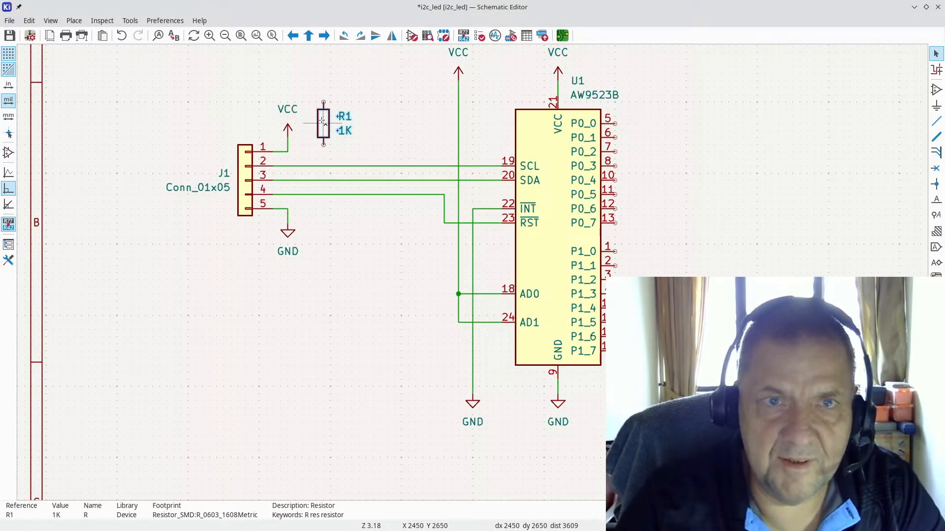
Step: Move R1's reference label up-left and its 1K value label closer to the resistor body
key(Escape)
scroll(323, 120, up, 3)
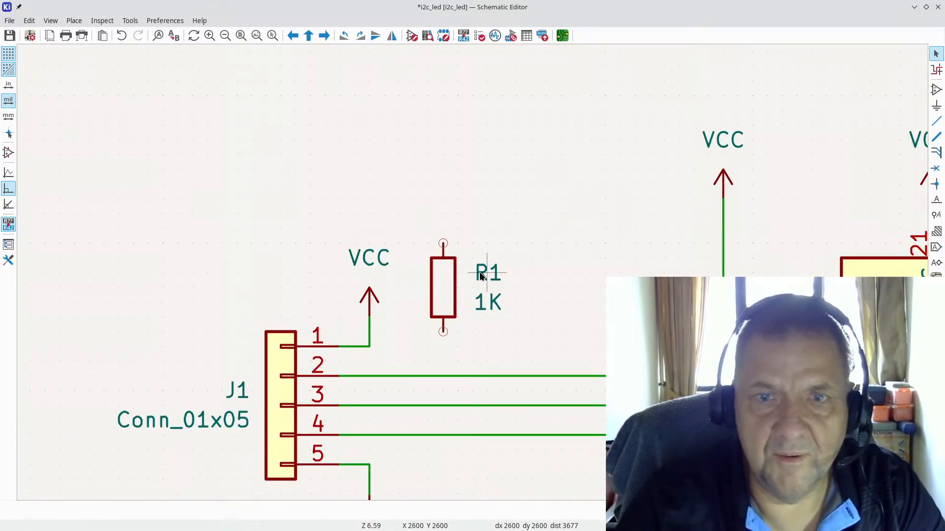
drag(481, 275, 455, 265)
click(457, 266)
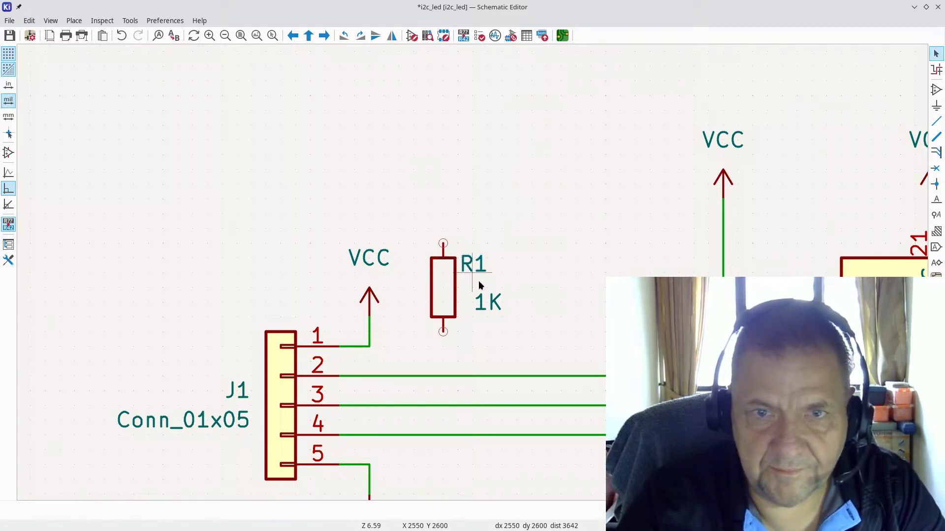
key(m)
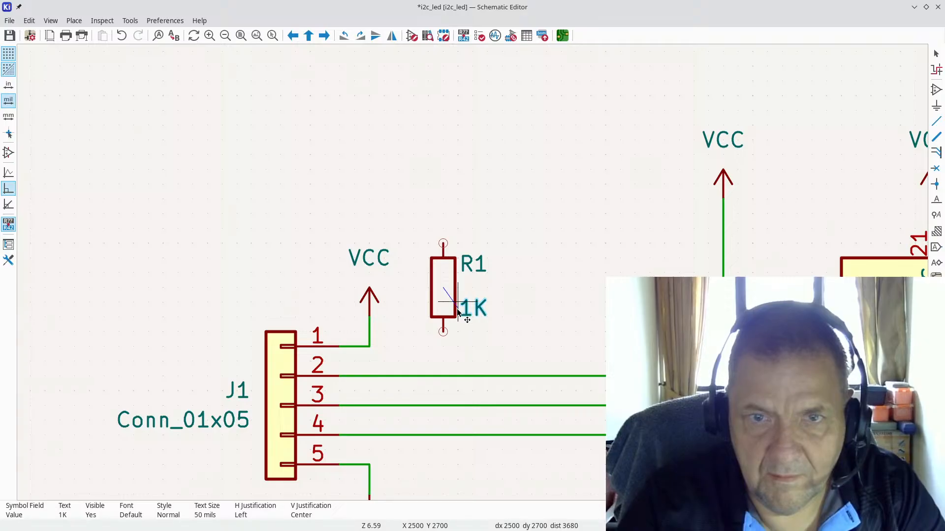
click(458, 312)
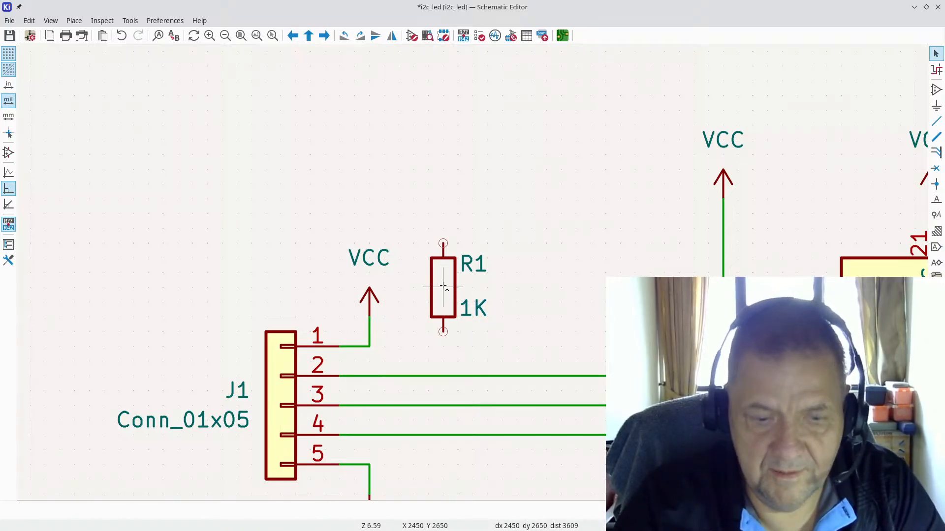
Step: Duplicate R1 twice to place 1K resistors R2 and R3 to its right
key(ctrl+d)
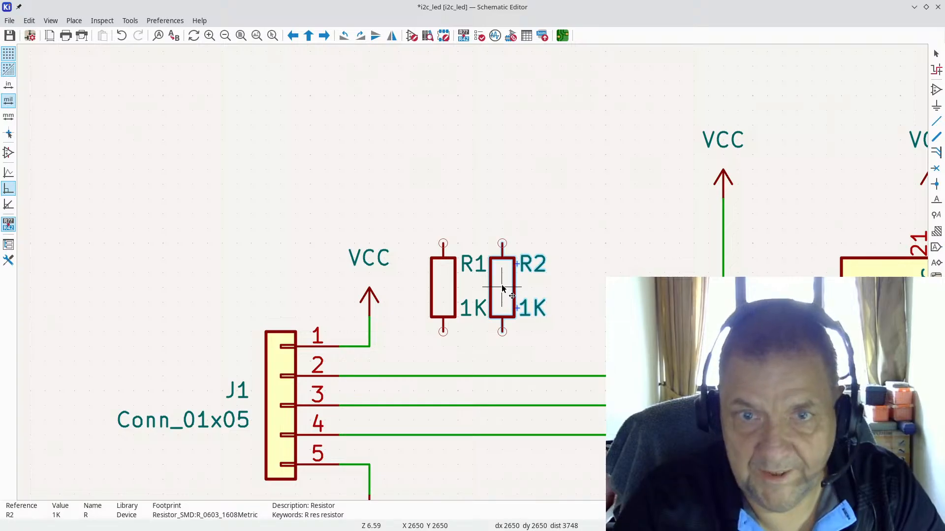
click(502, 286)
key(ctrl+d)
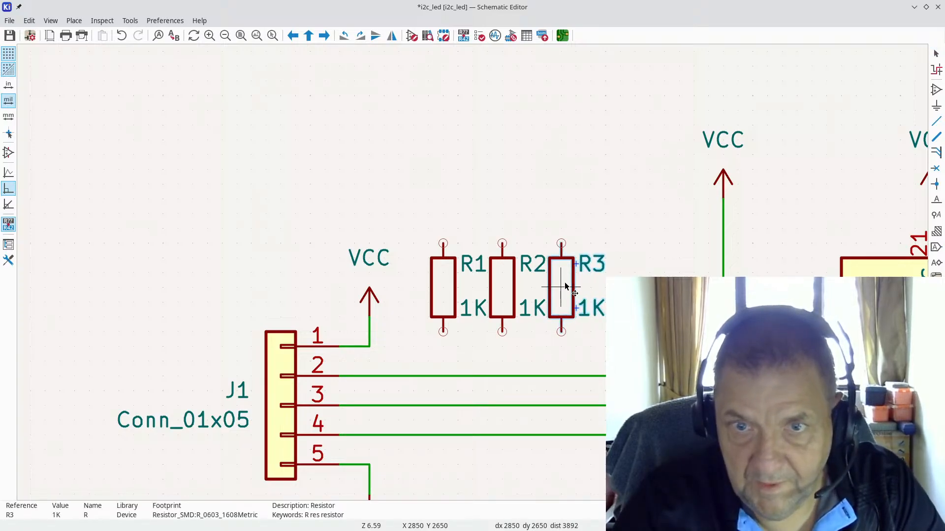
click(566, 287)
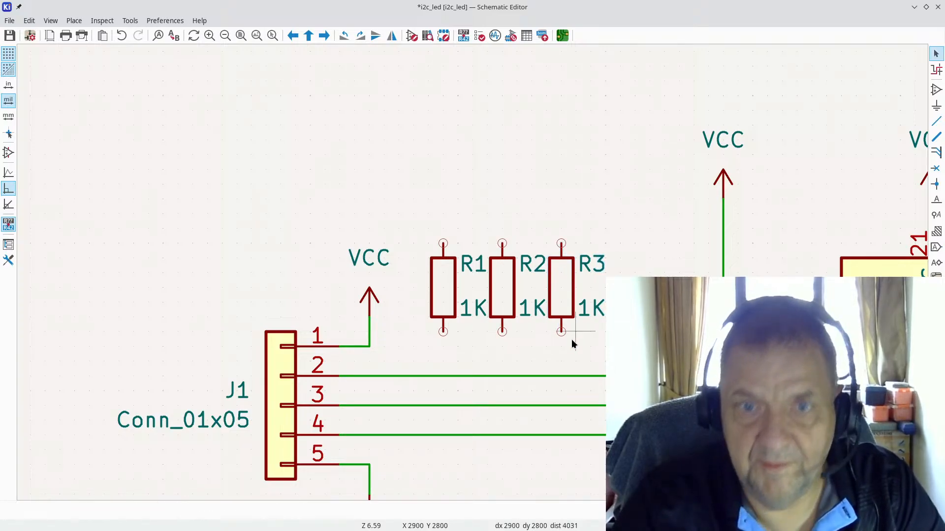
Step: Wire the bottom pins of R1, R2 and R3 to J1's pin 2, 3 and 4 lines
click(936, 123)
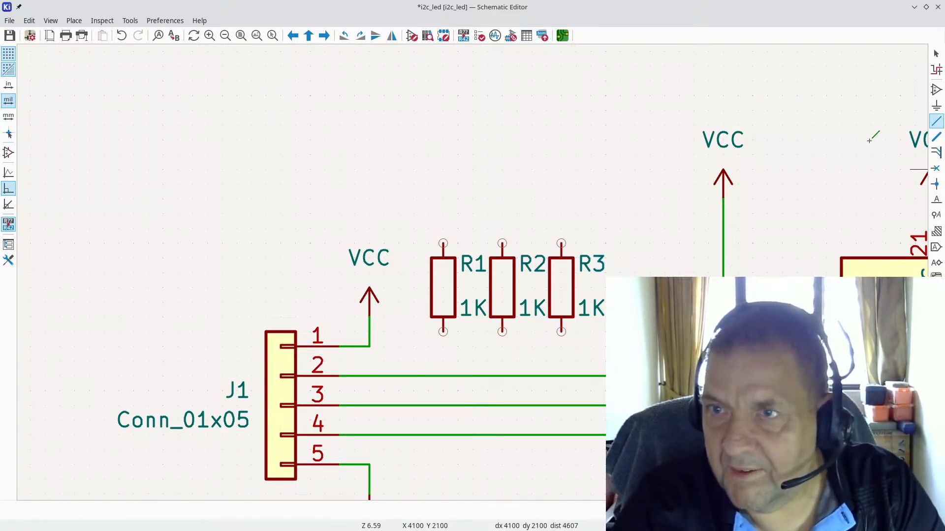
click(443, 331)
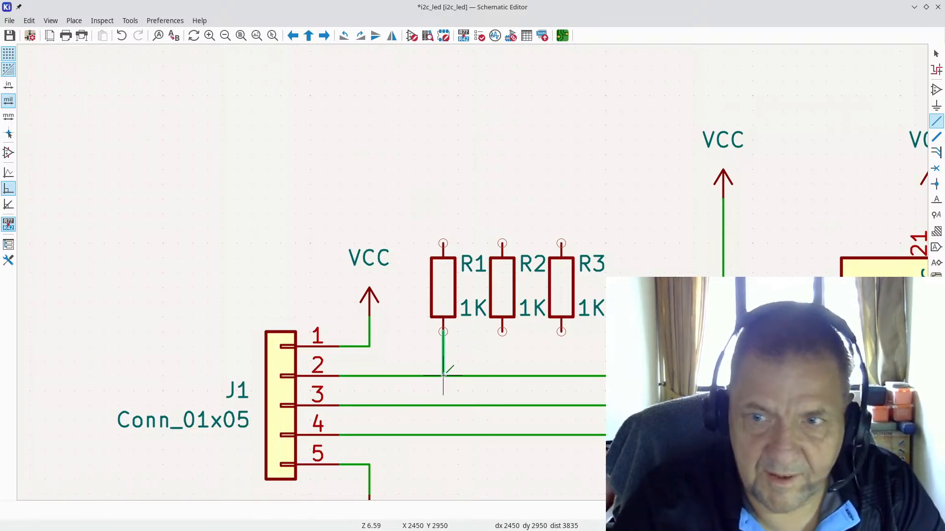
click(443, 376)
click(502, 332)
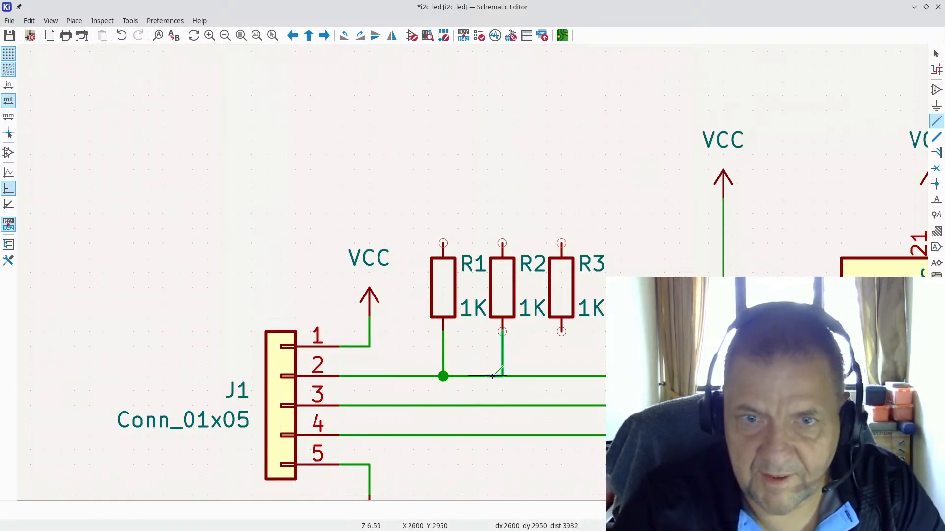
click(502, 405)
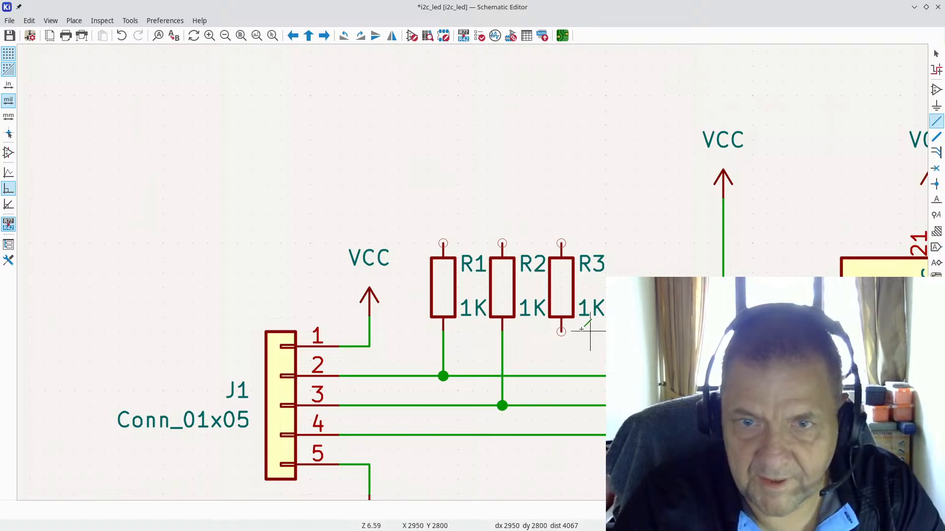
click(561, 331)
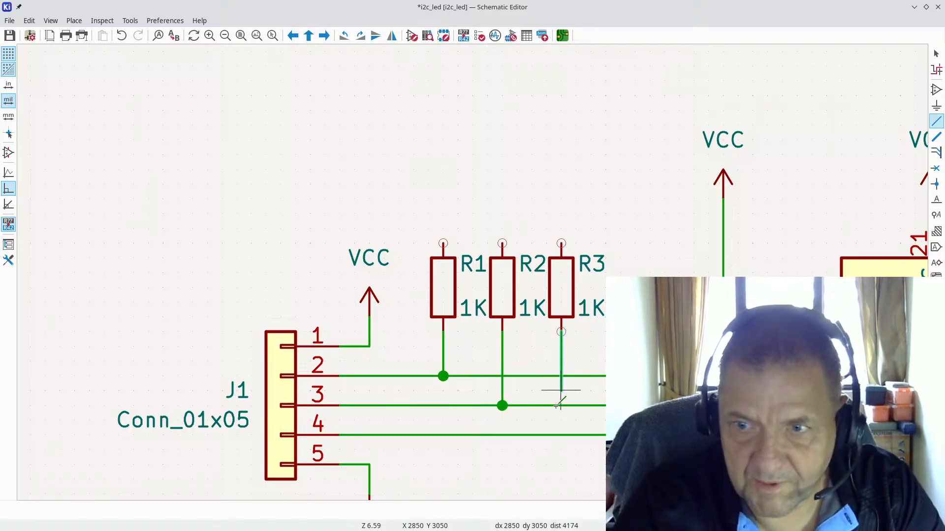
click(561, 435)
scroll(561, 435, down, 2)
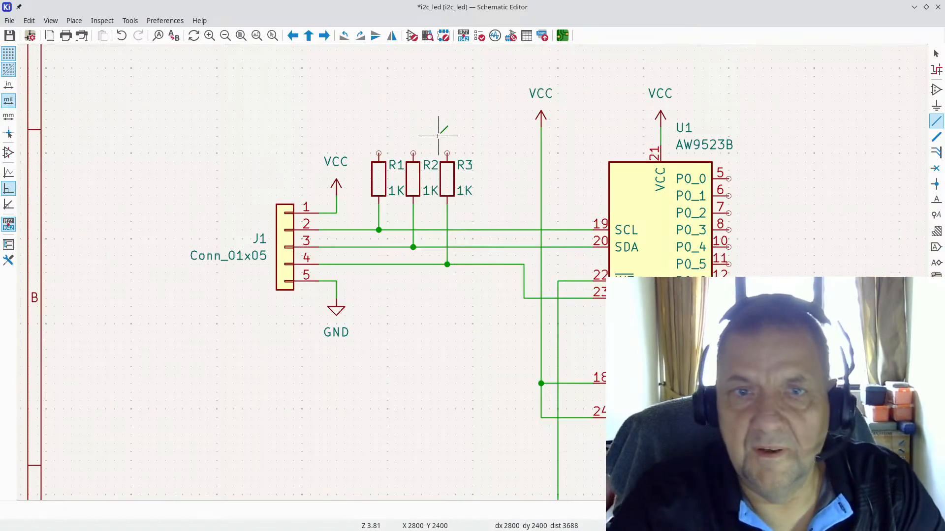
Step: Copy the VCC symbol onto R1's top pin and raise it one grid step
key(Escape)
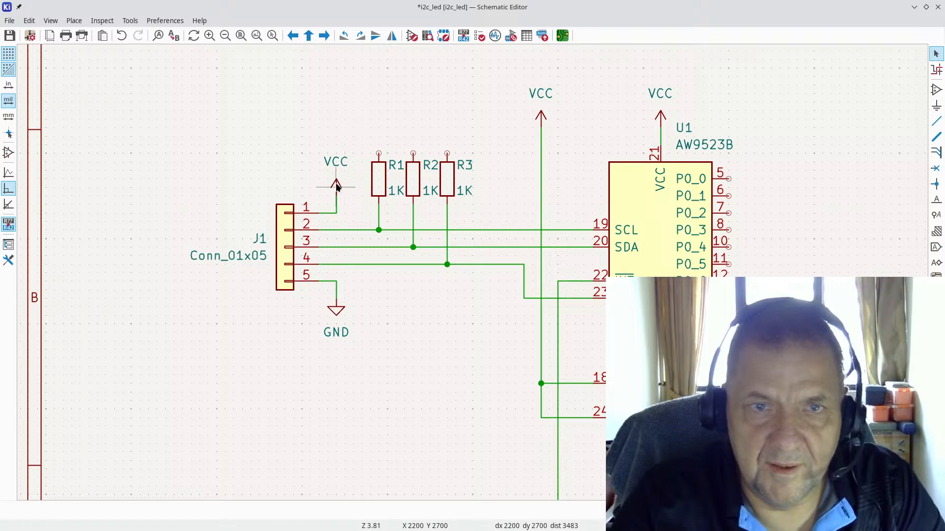
click(336, 185)
key(ctrl+d)
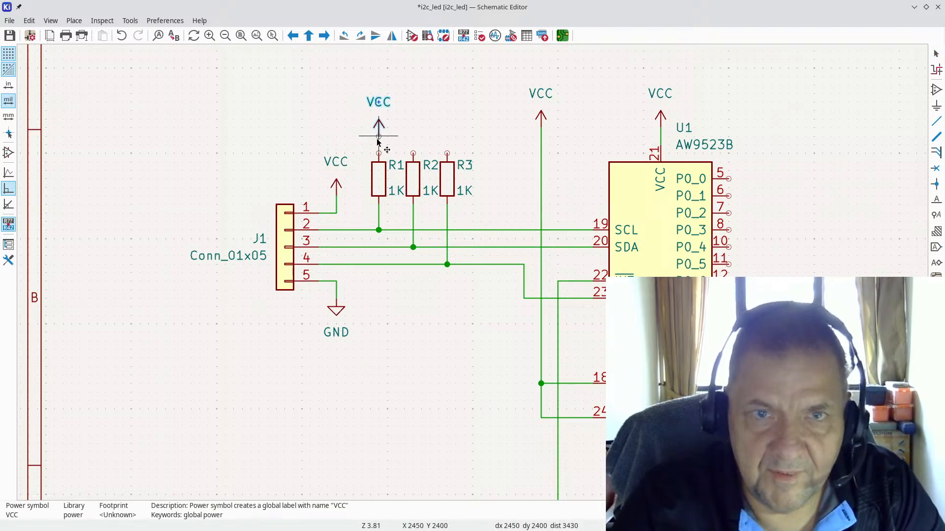
scroll(373, 126, up, 2)
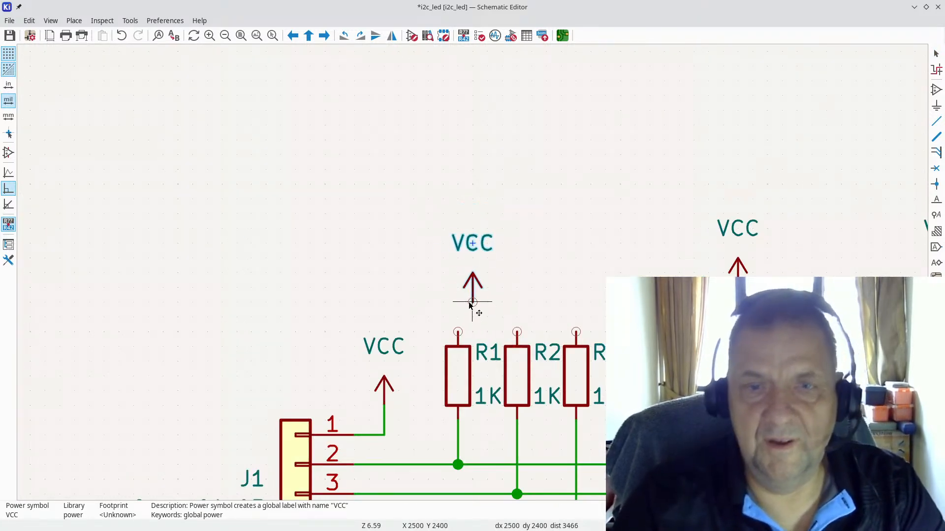
scroll(482, 291, up, 2)
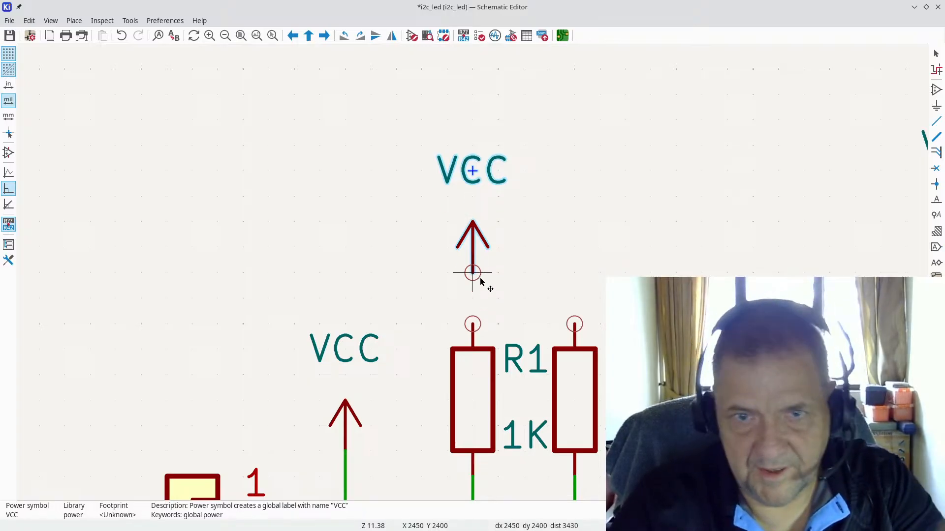
click(481, 333)
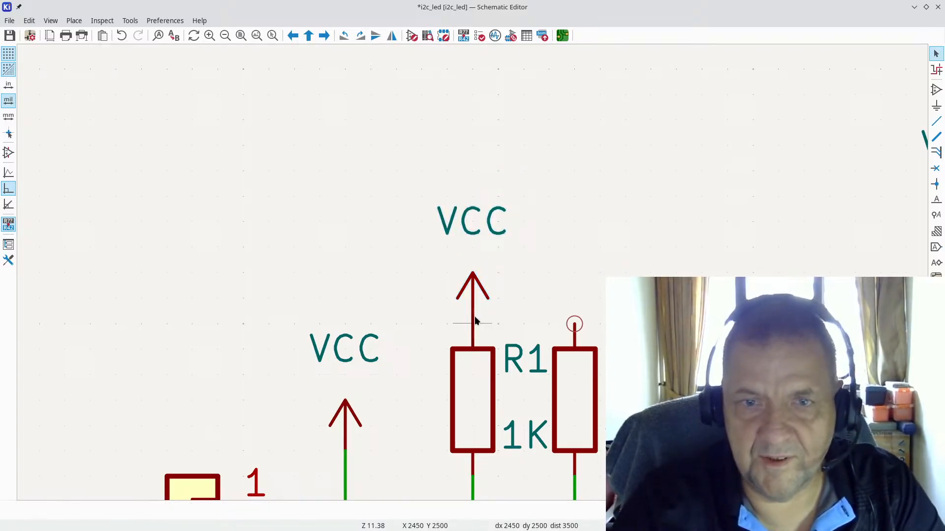
key(g)
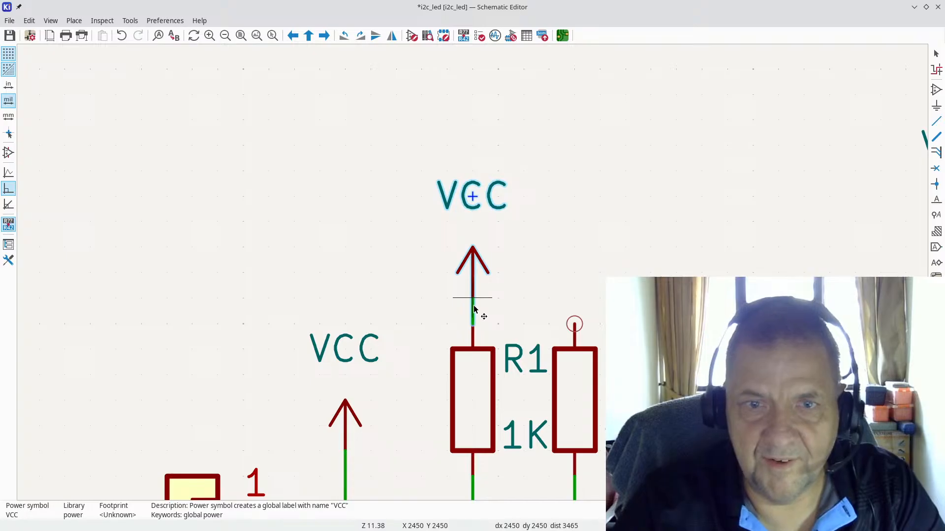
click(475, 309)
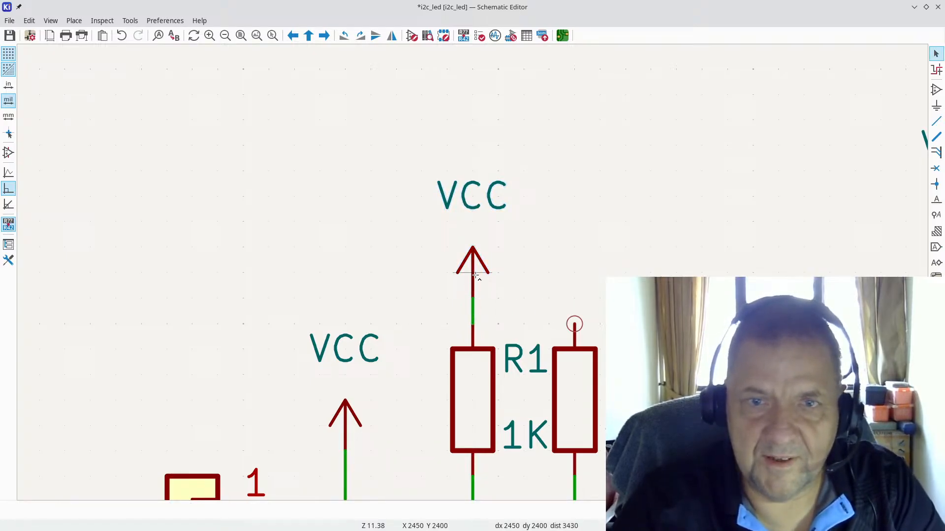
Step: Add VCC symbols on R2 and R3's top pins, raised level with R1's
key(ctrl+d)
click(580, 323)
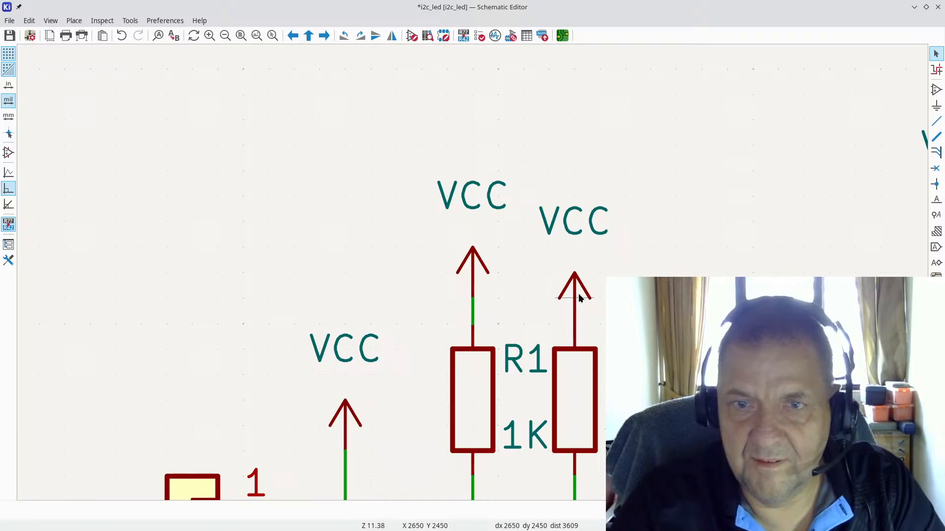
key(g)
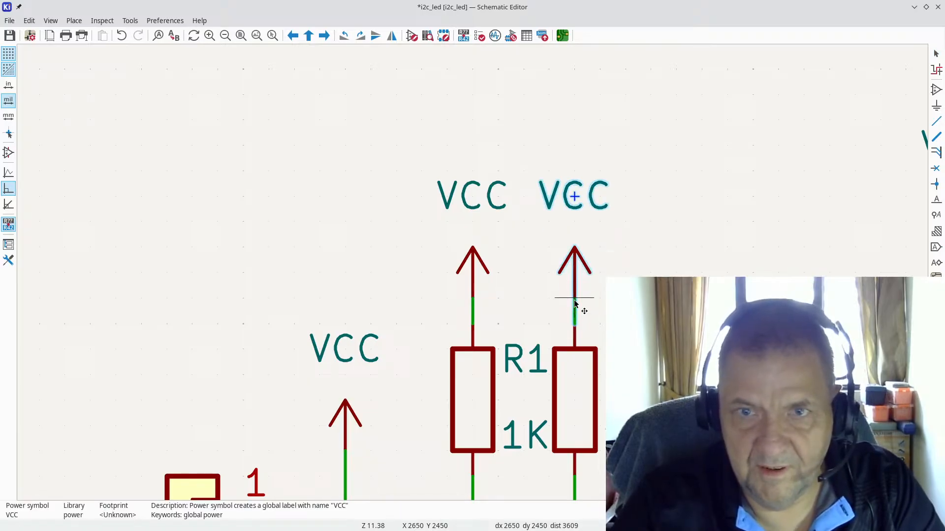
click(574, 299)
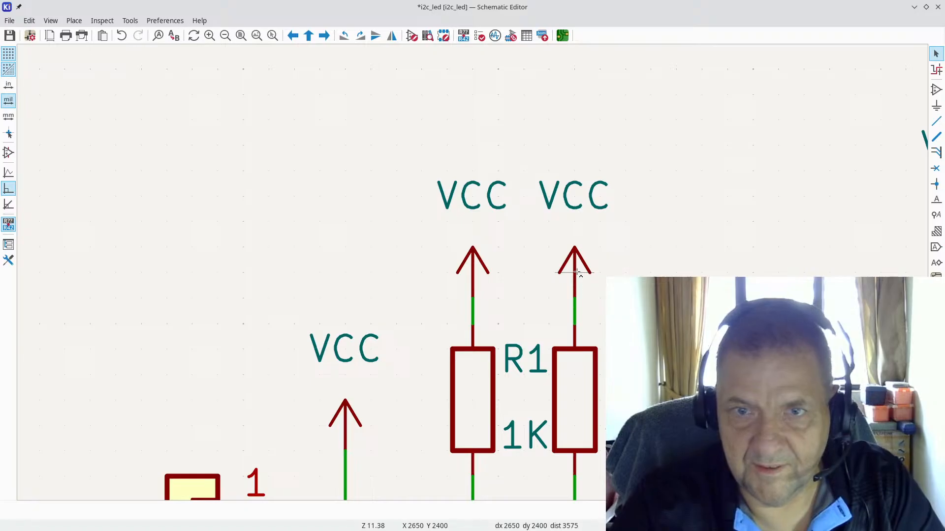
key(ctrl+d)
click(676, 222)
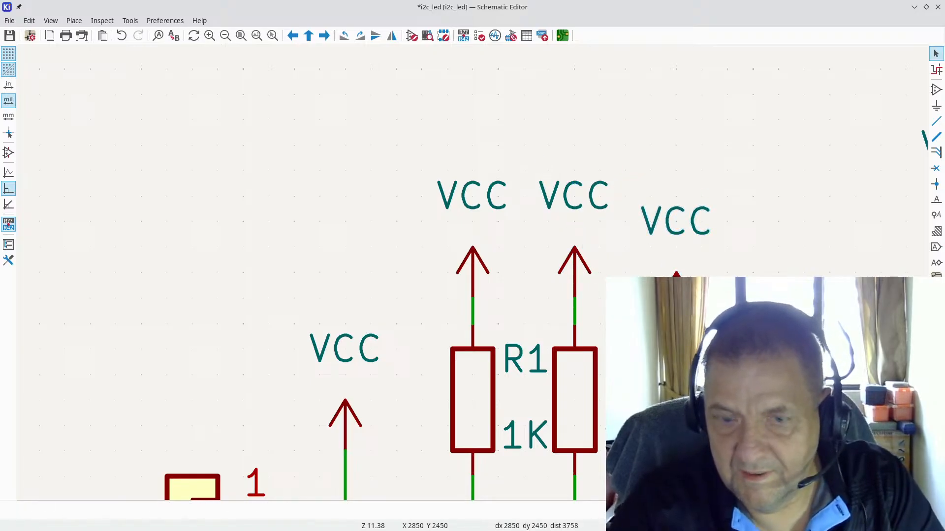
drag(677, 222, 676, 196)
Step: Move J1 pin 1's VCC symbol up in line with the resistors' VCC symbols
key(Escape)
scroll(676, 197, down, 3)
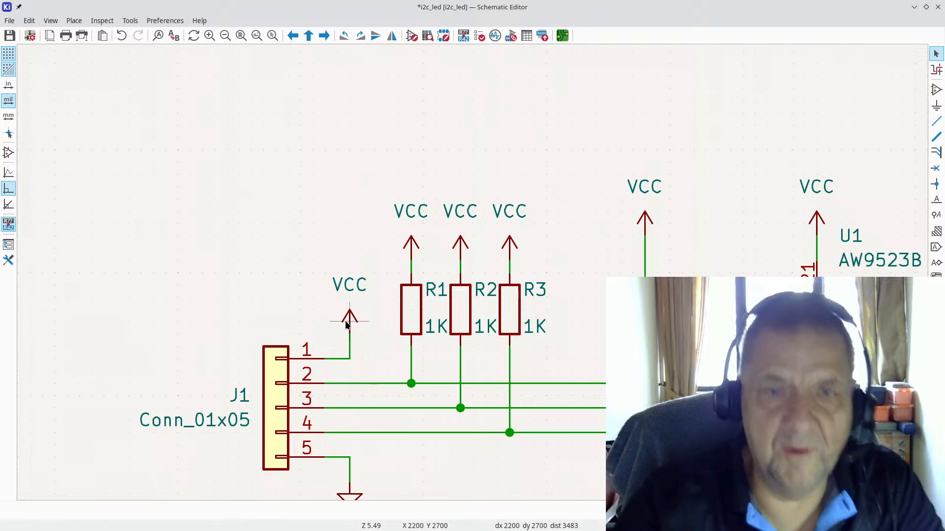
drag(350, 318, 361, 261)
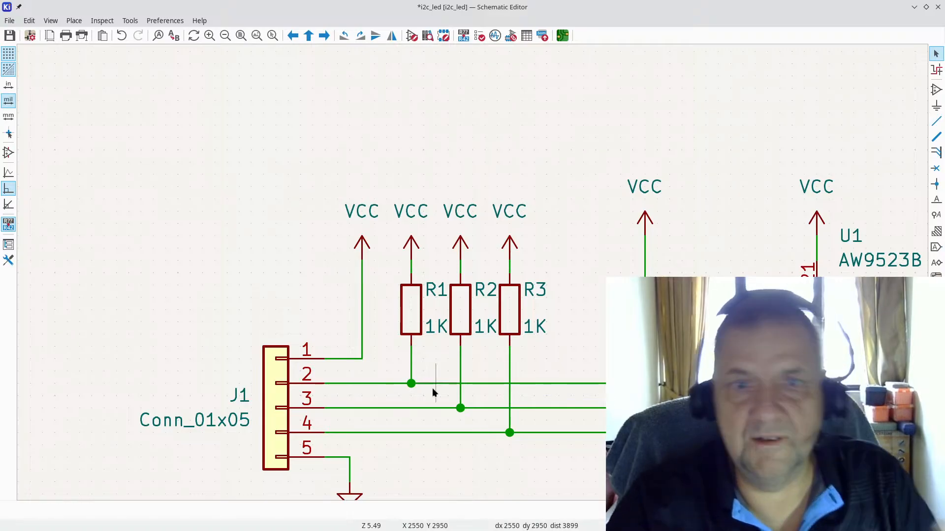
scroll(433, 388, down, 1)
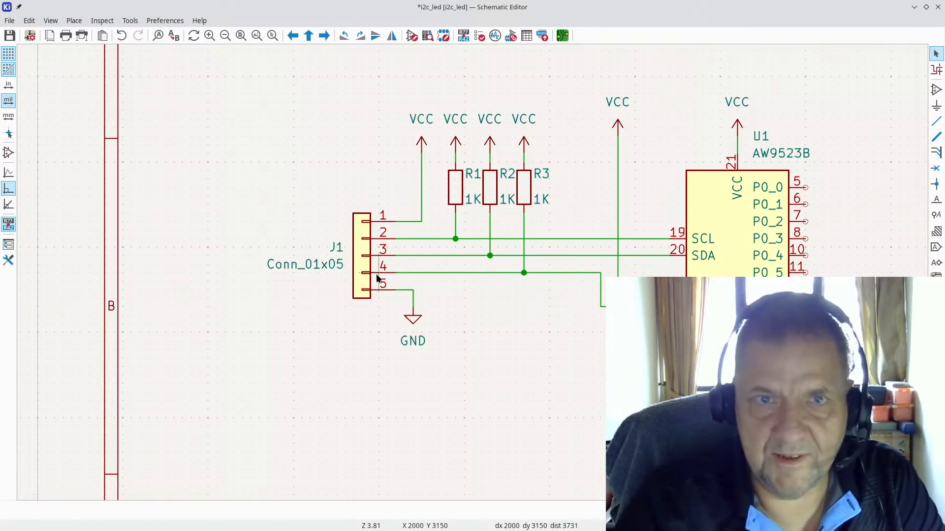
key(alt+Tab)
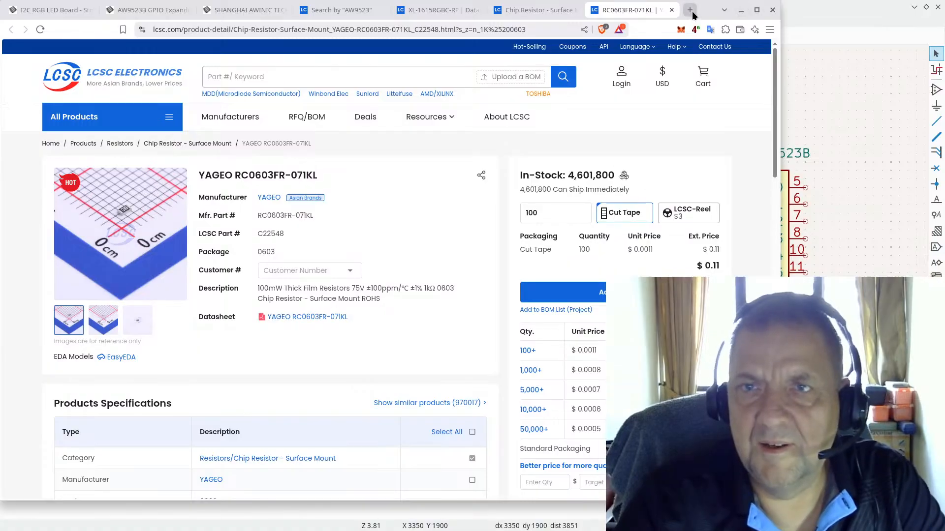
Step: Open the JLCPCB parts library in a new tab and search for '100nf 0603'
click(690, 11)
text(jl)
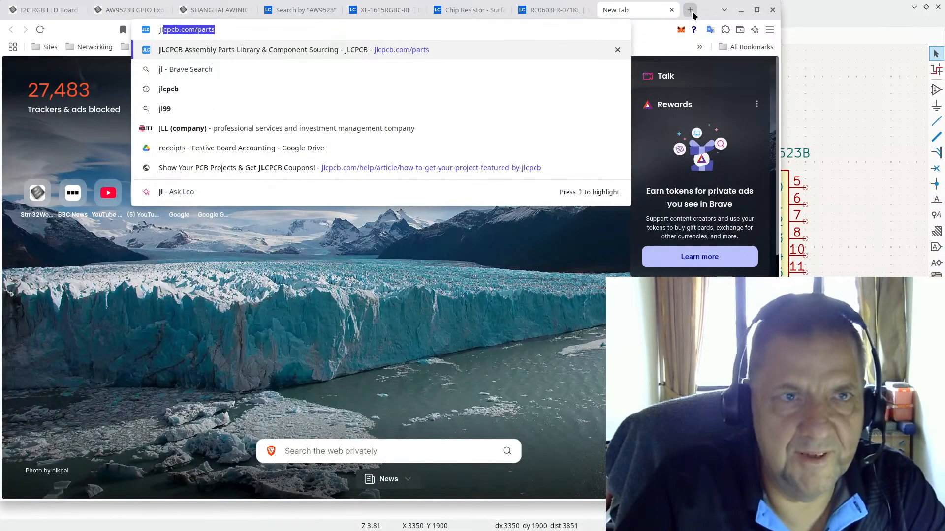
key(Return)
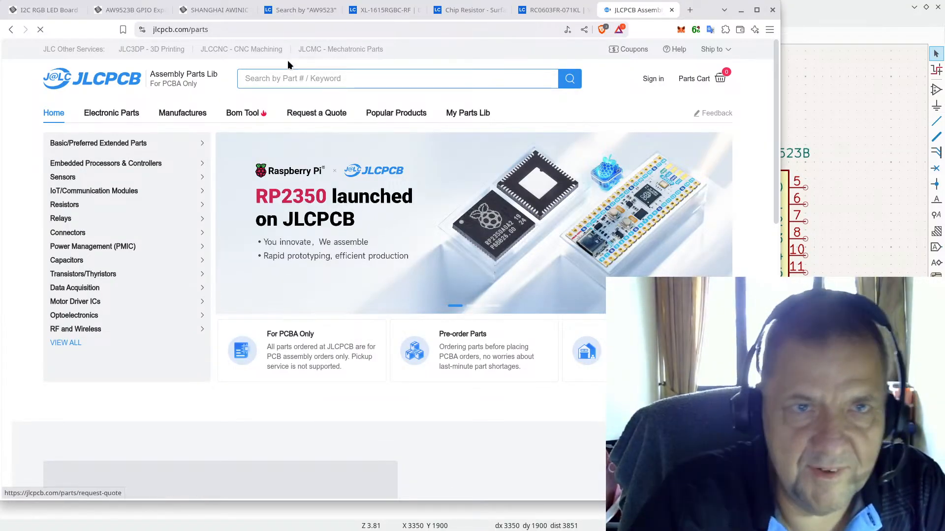
click(287, 79)
text(1)
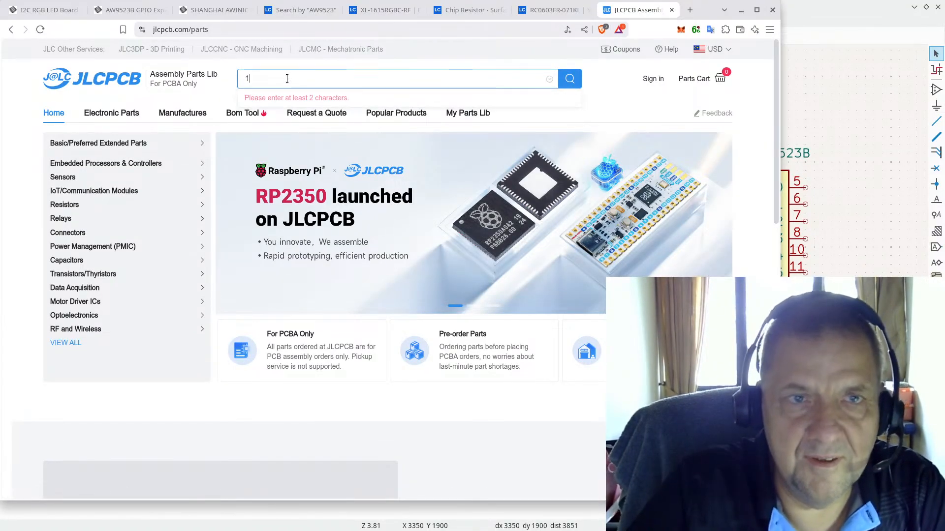
text(k)
key(BackSpace)
key(BackSpace)
text(1)
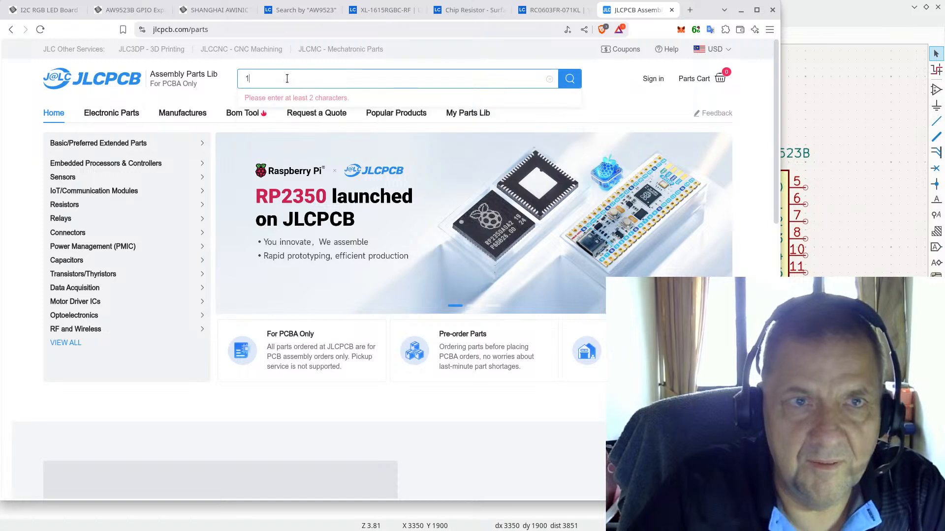
text(00)
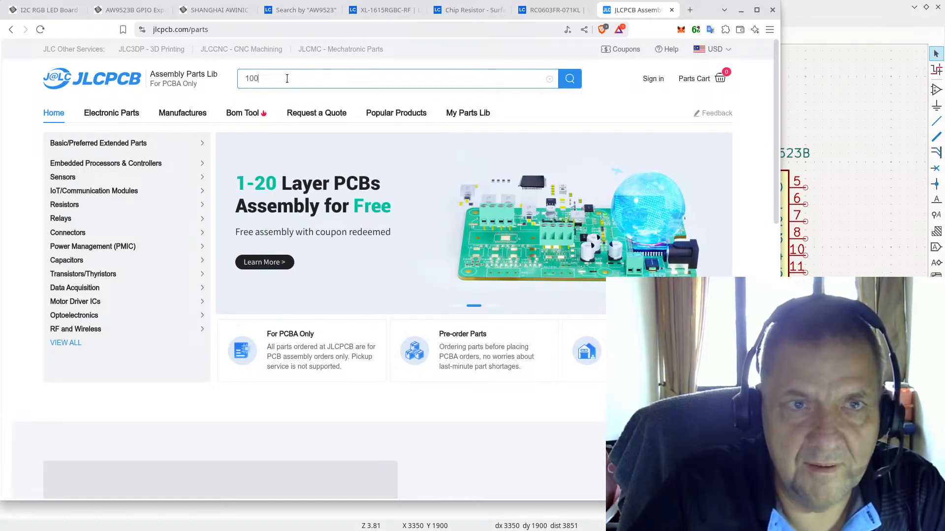
text(nf)
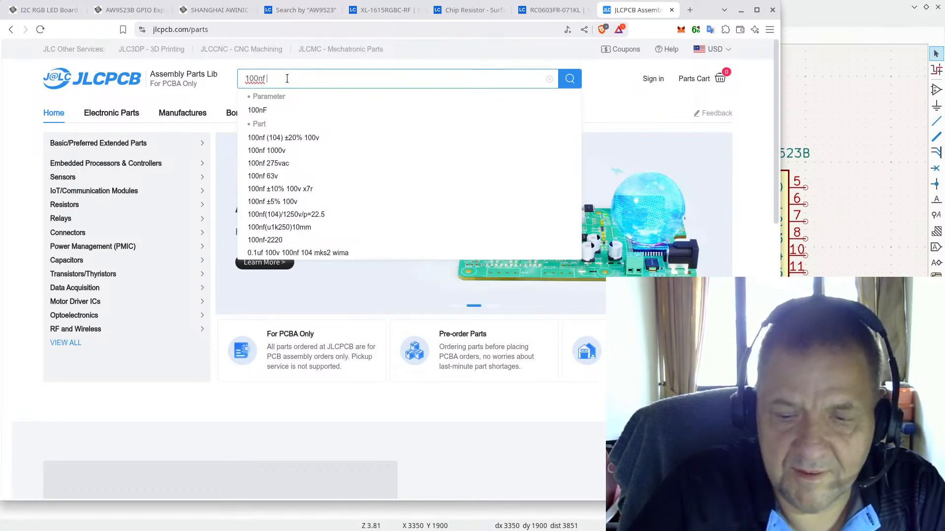
text( 0603)
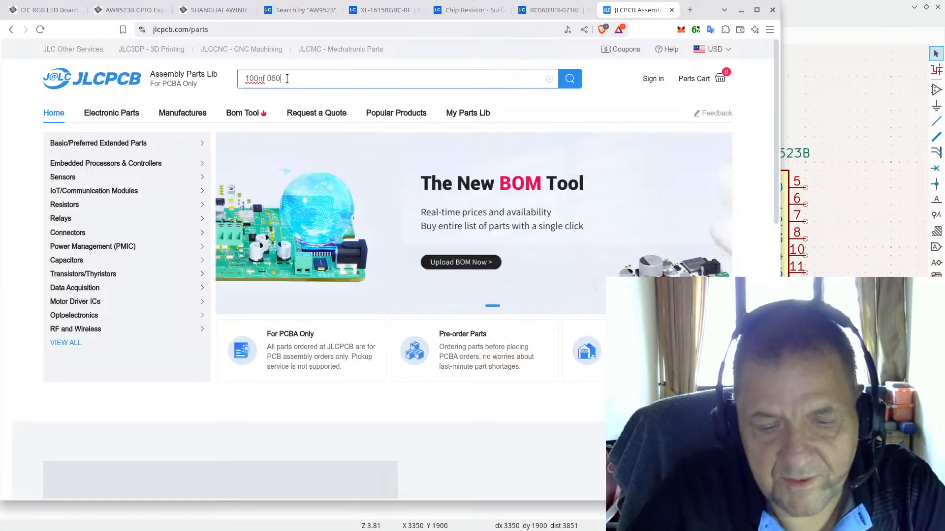
key(Return)
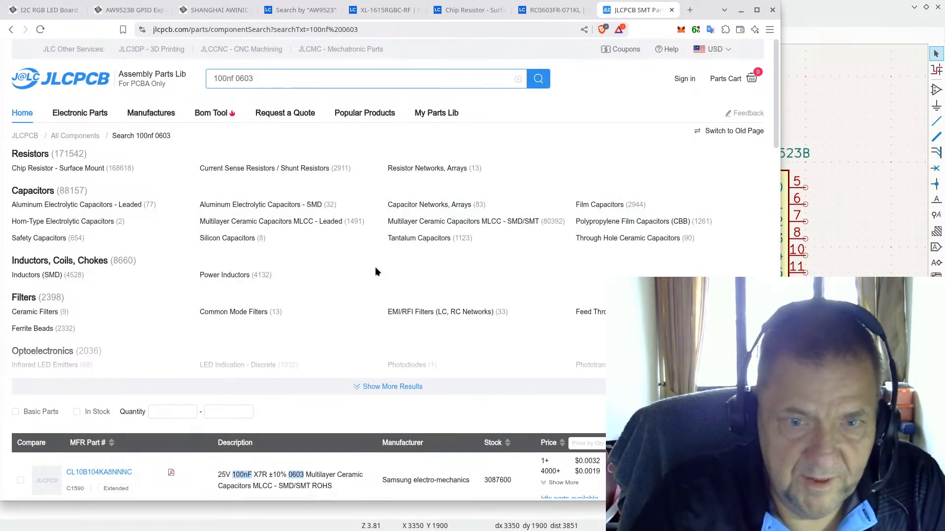
Step: Filter the 100nf 0603 results to In Stock and Basic Parts only
scroll(381, 269, down, 5)
scroll(294, 190, up, 5)
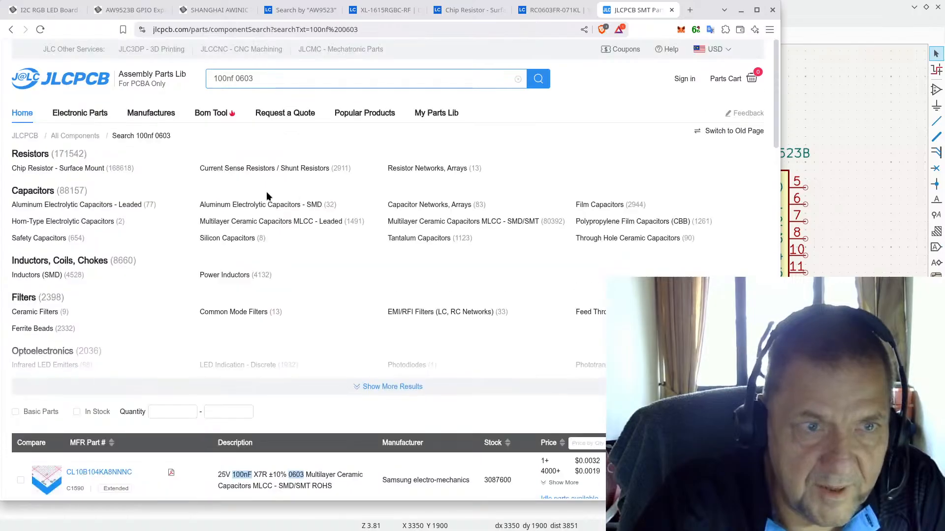
scroll(267, 196, down, 1)
click(83, 352)
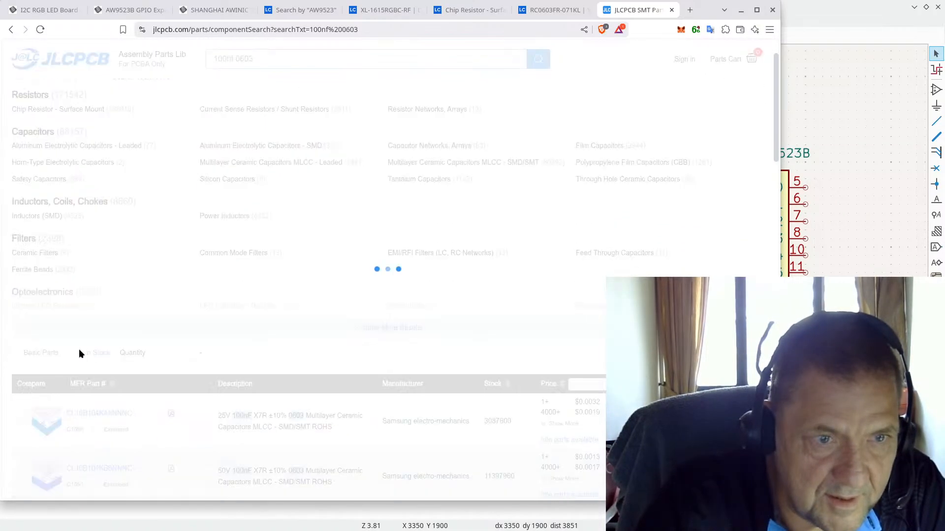
scroll(93, 278, up, 1)
scroll(94, 278, down, 5)
scroll(96, 238, up, 5)
scroll(81, 232, down, 4)
scroll(80, 230, down, 4)
click(35, 118)
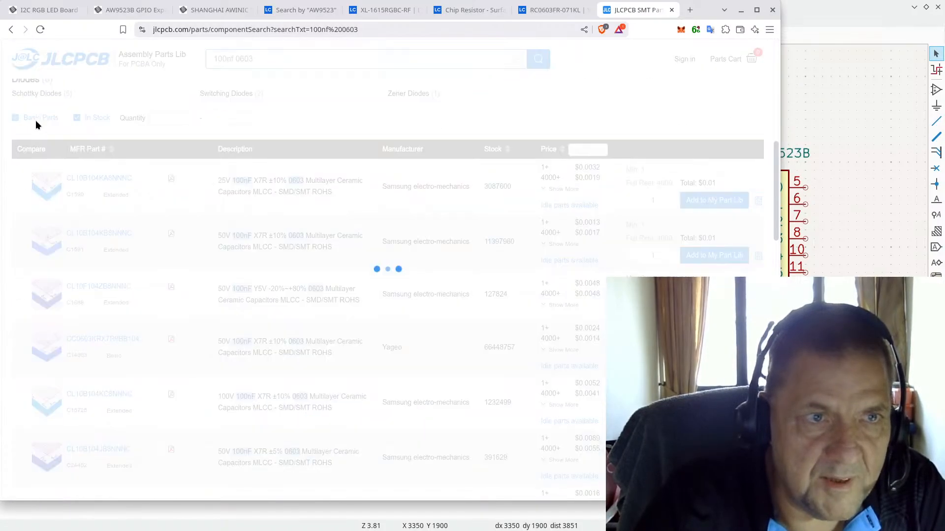
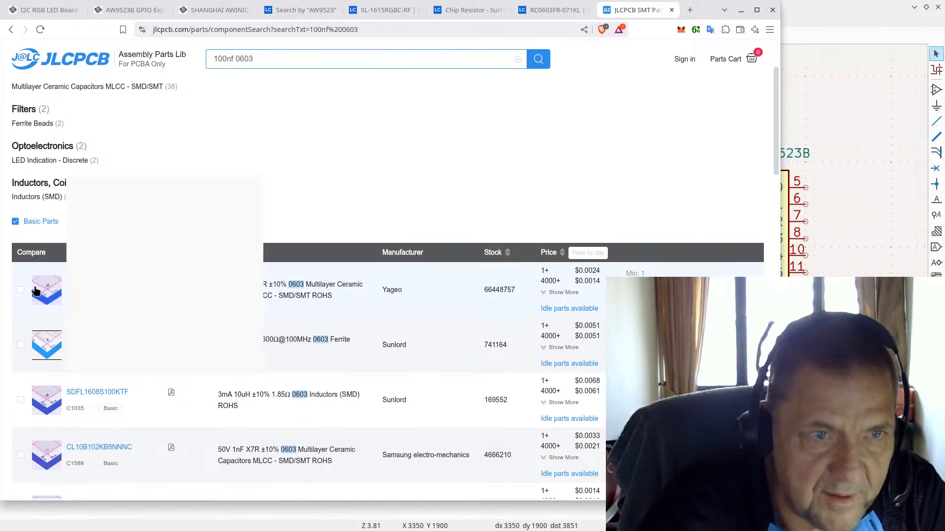
Step: Open the Yageo CC0603KRX7R9BB104 100nF 0603 capacitor's page and select part number C14663
click(99, 283)
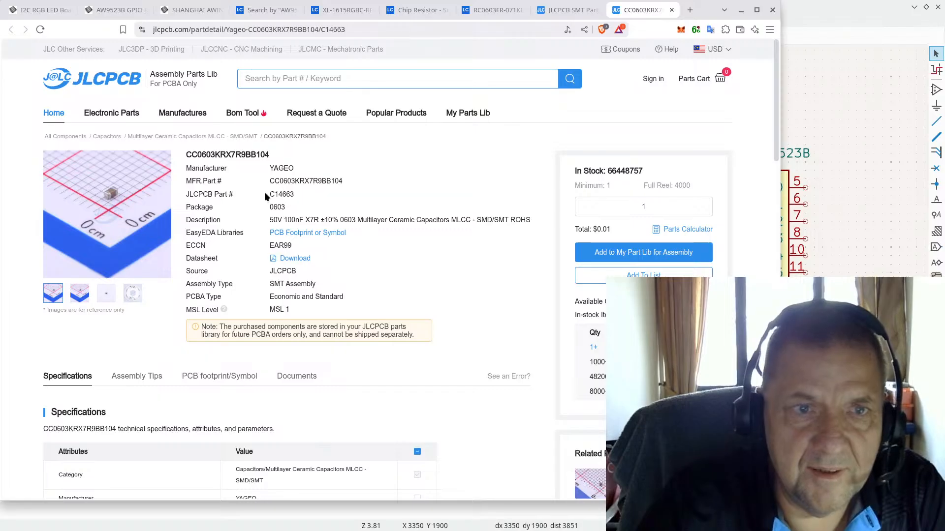
double_click(276, 193)
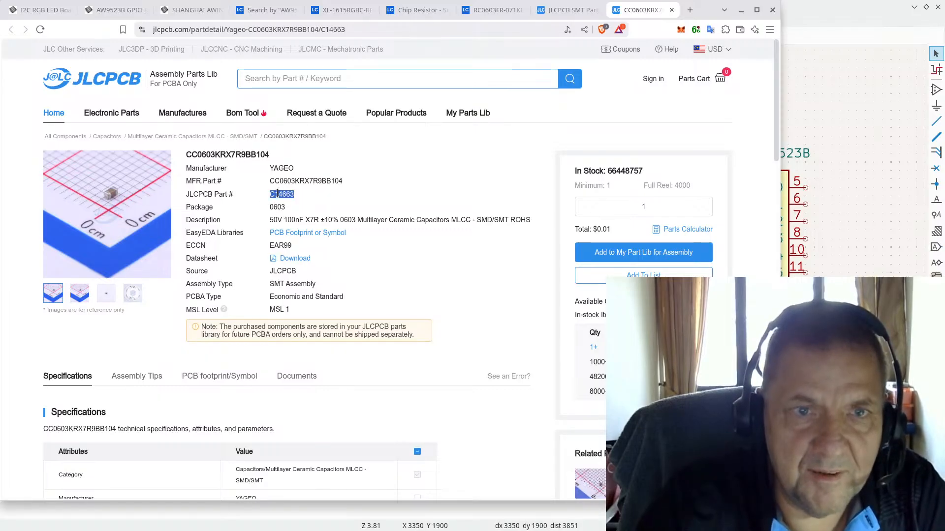
Step: Place an unpolarized capacitor C symbol as C1 below R3 and reposition its reference label
click(939, 93)
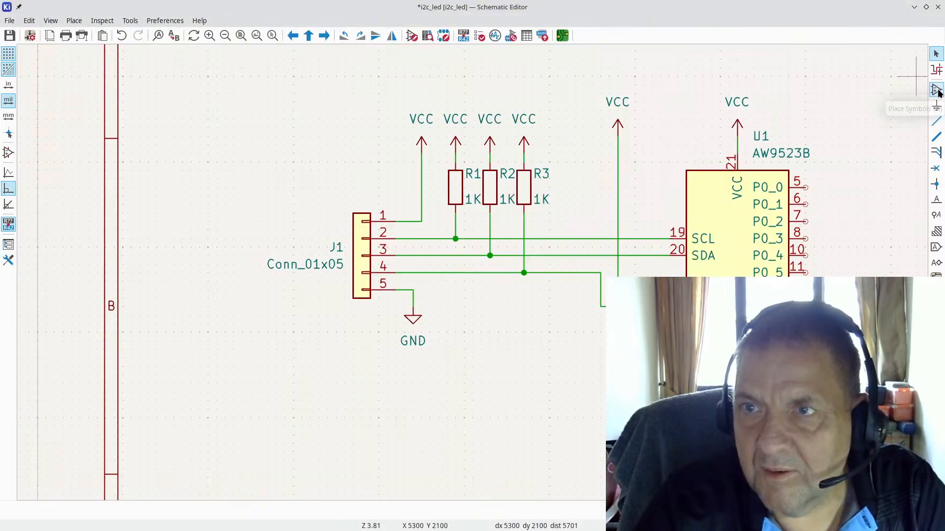
click(464, 363)
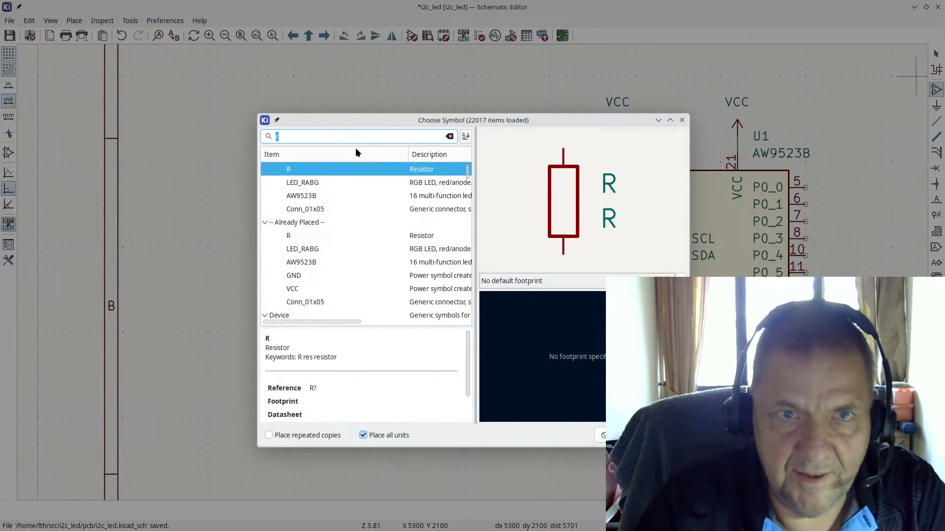
text(c)
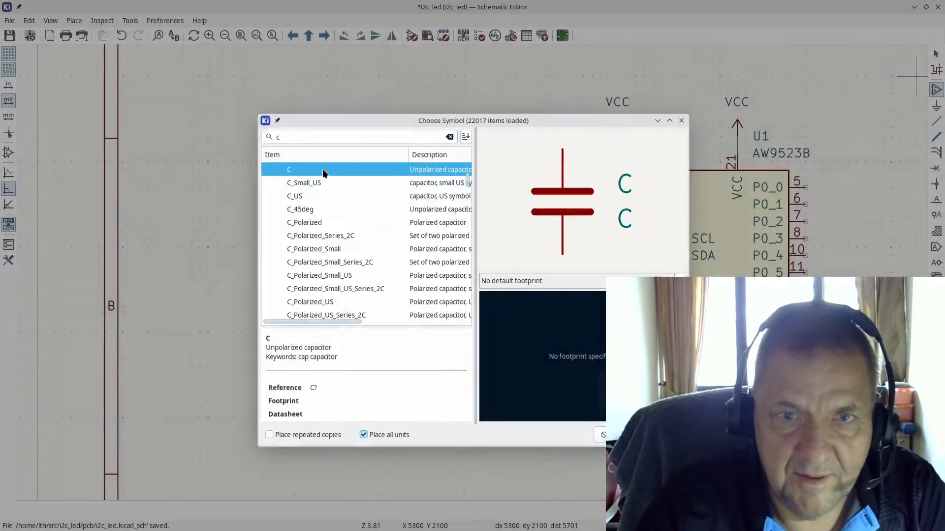
double_click(323, 169)
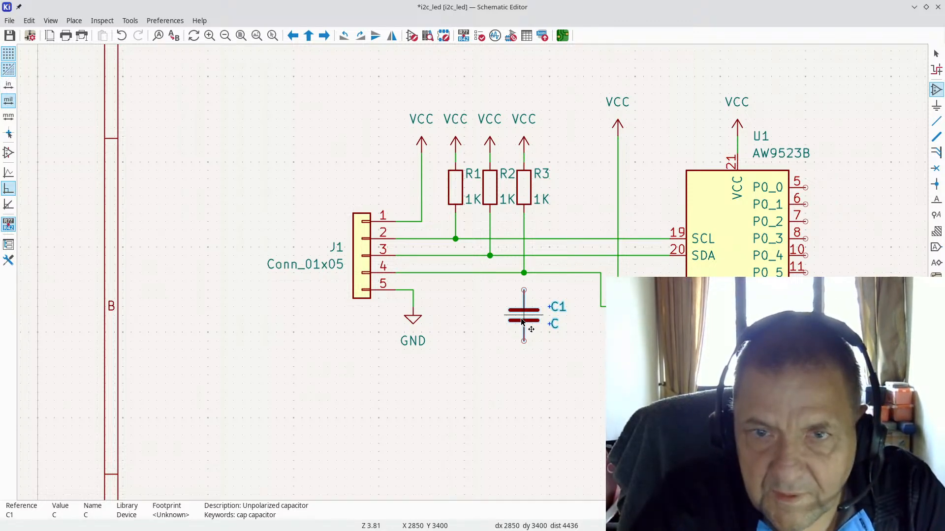
click(520, 318)
key(Escape)
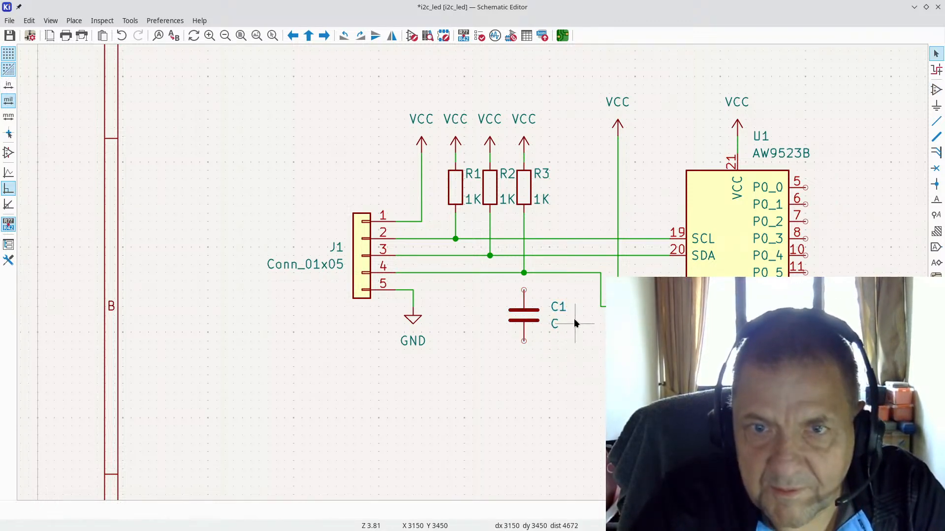
drag(559, 309, 543, 330)
Step: Rotate C1 back to vertical and set its value to 100nF
key(r)
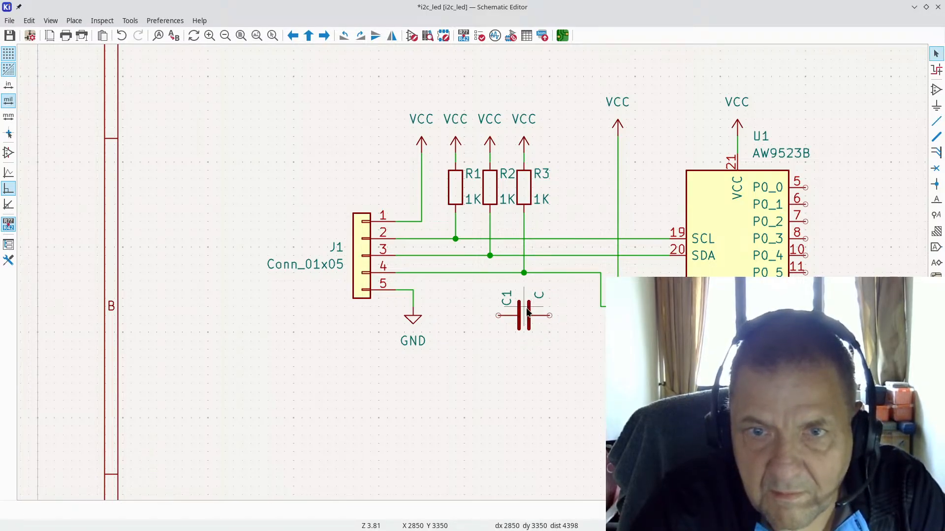
key(r)
key(r)
key(r)
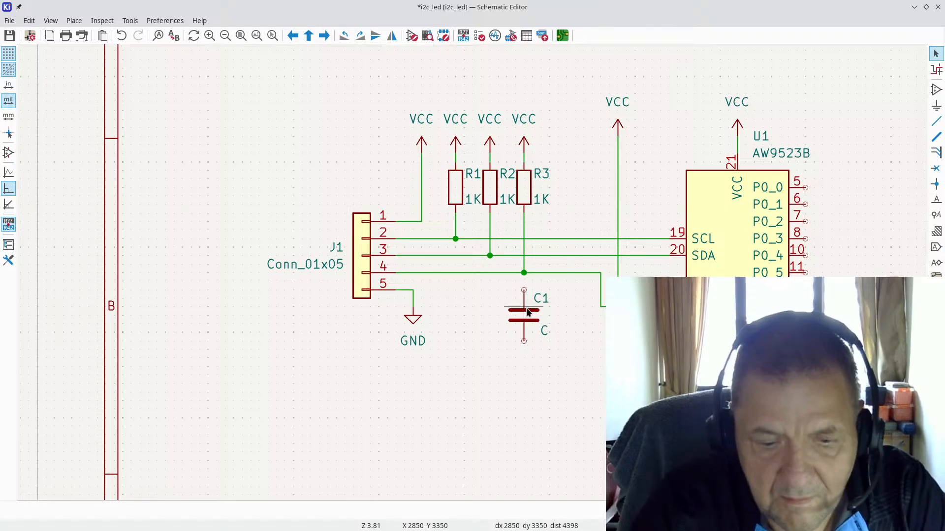
double_click(526, 312)
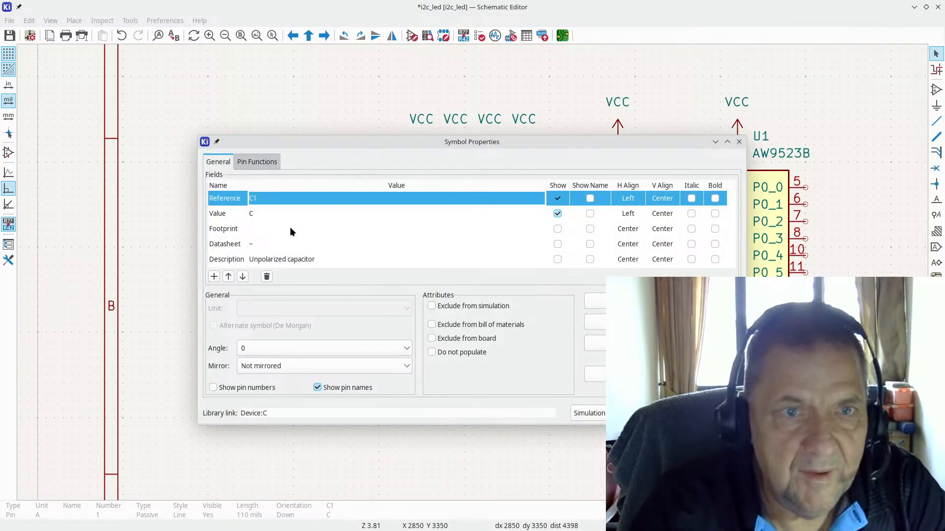
click(294, 214)
text(100nF)
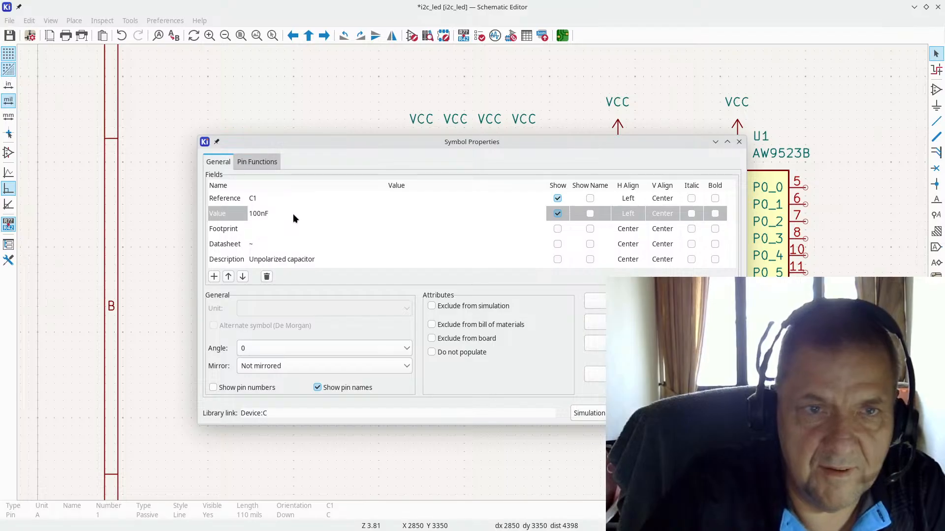
click(285, 226)
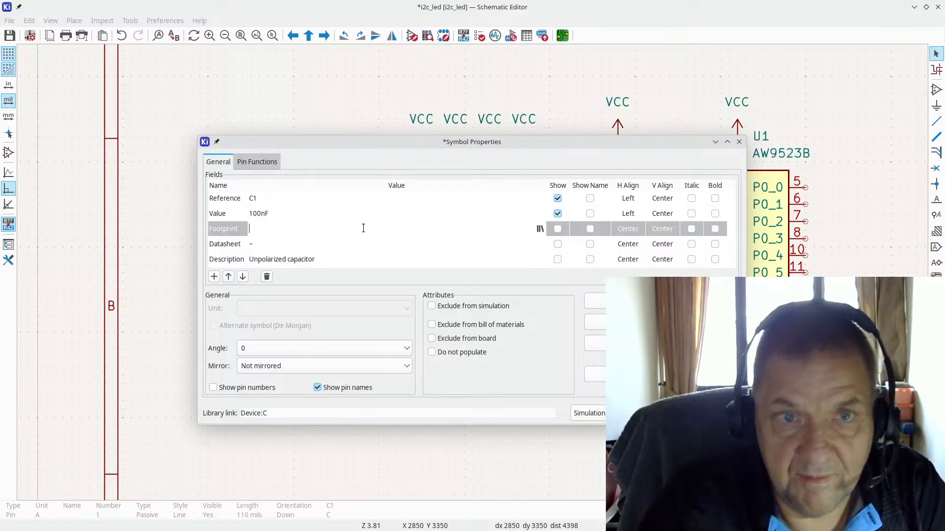
Step: Assign the Capacitor_SMD:C_0603_1608Metric footprint to C1
click(539, 228)
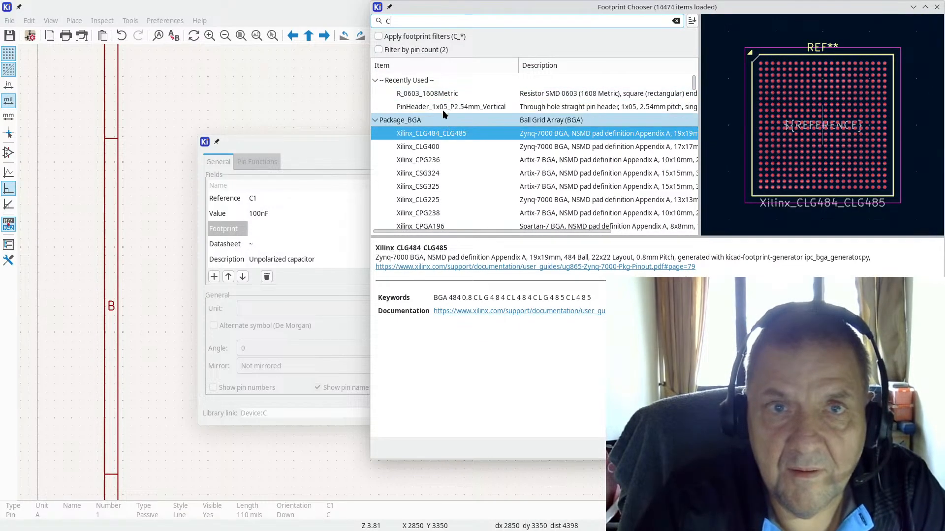
scroll(445, 145, down, 10)
text(C)
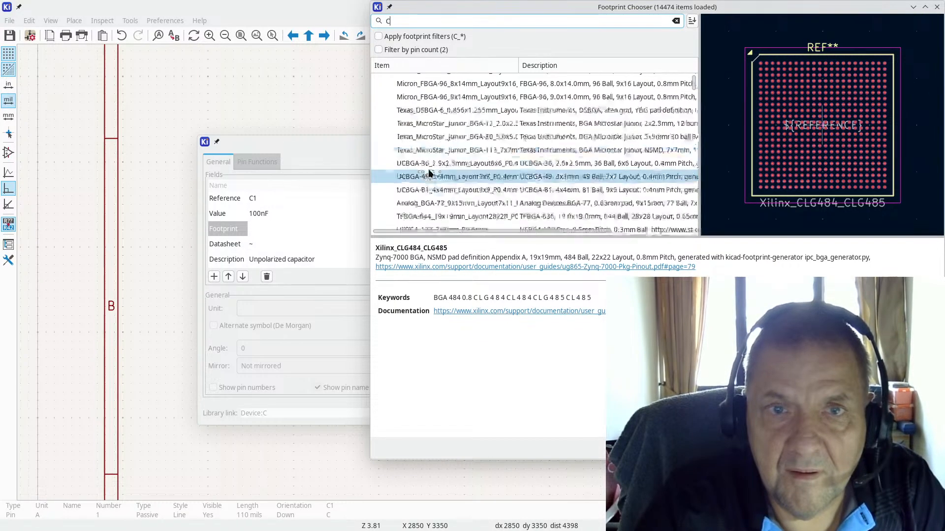
text(a)
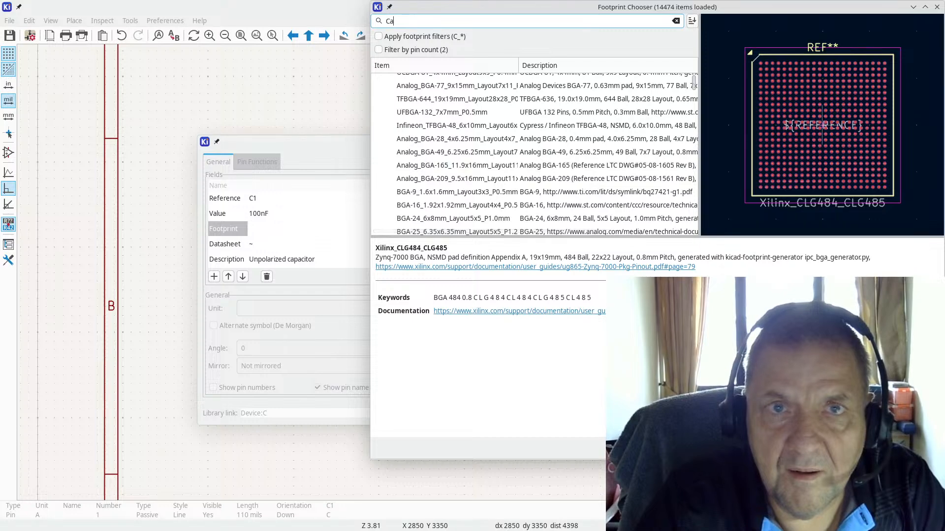
text(pa)
scroll(477, 112, up, 1)
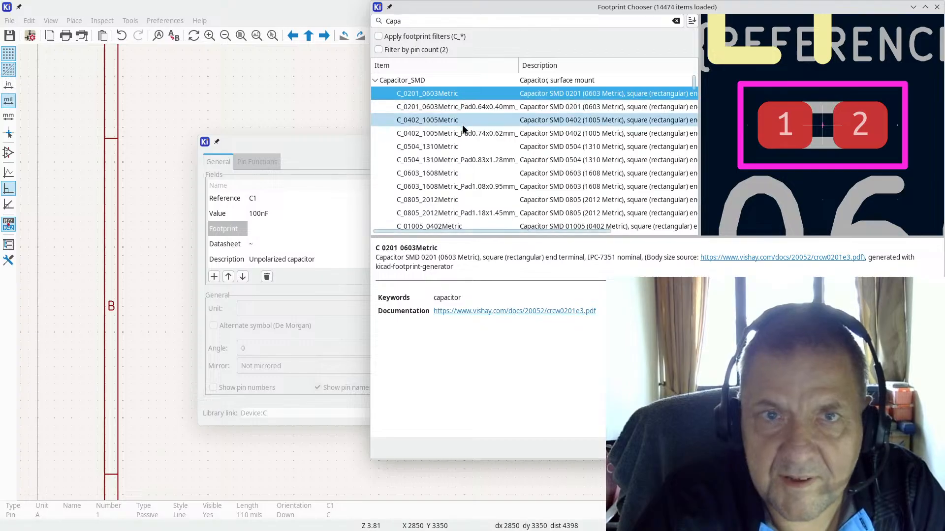
double_click(460, 171)
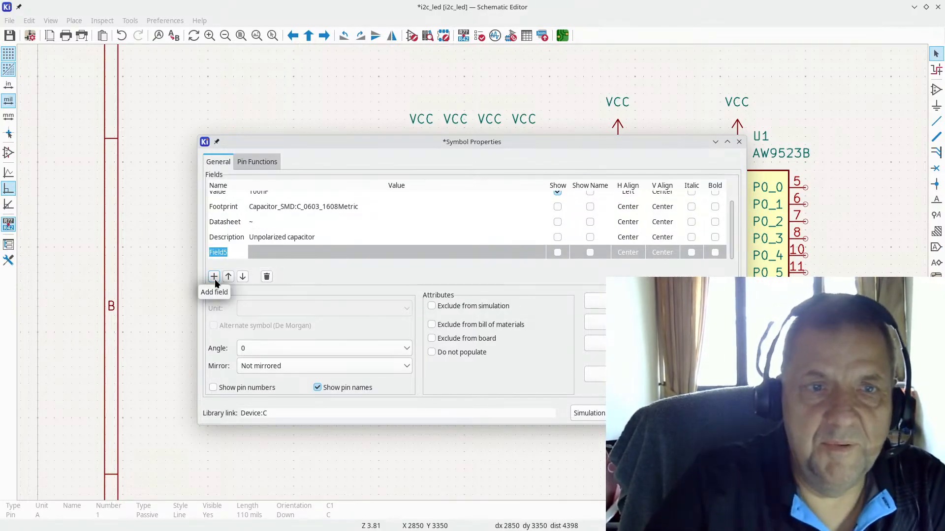
Step: Add an LCSC field with value C14663 to C1 and close its properties
text(LCSC)
key(Return)
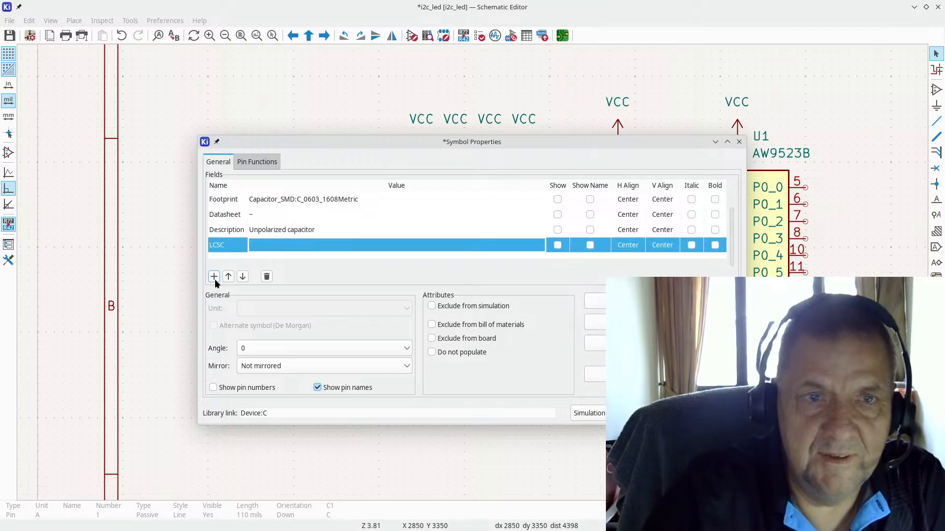
click(265, 247)
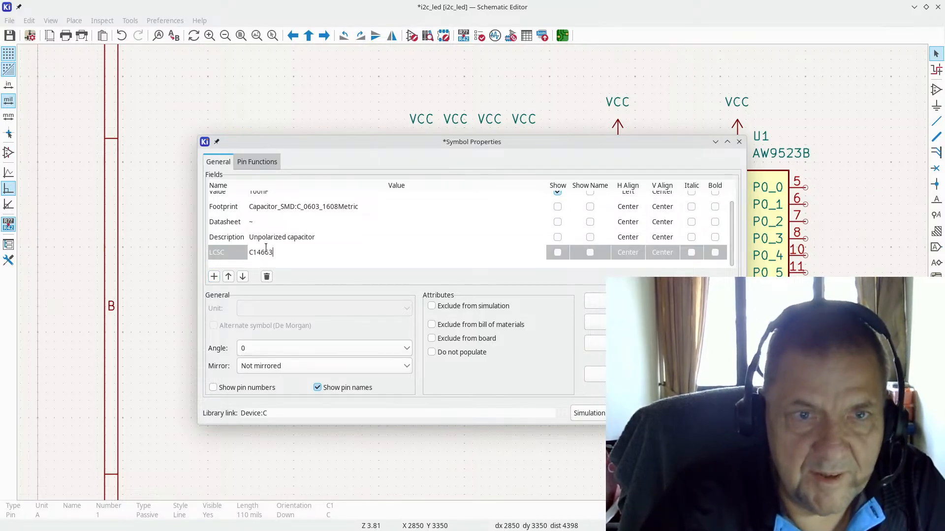
key(Return)
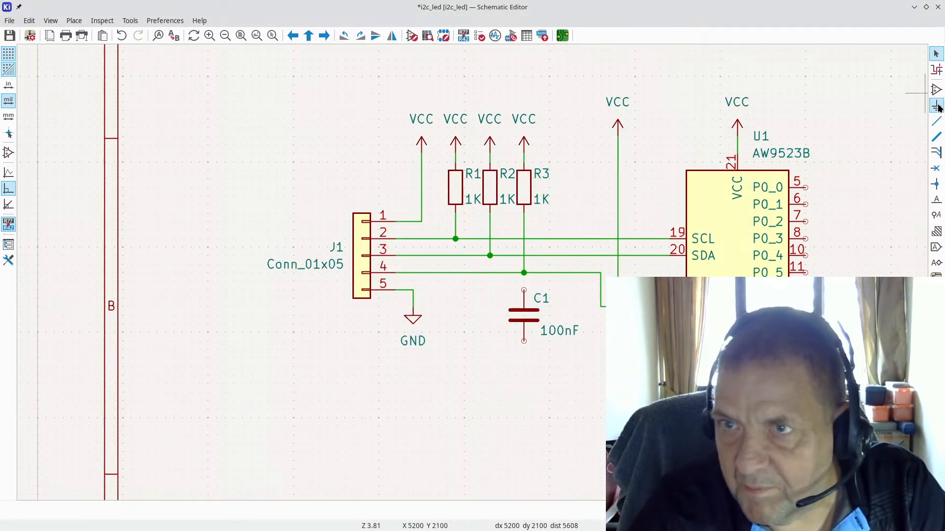
Step: Wire C1's top pin up to the pin-4 line junction
click(937, 121)
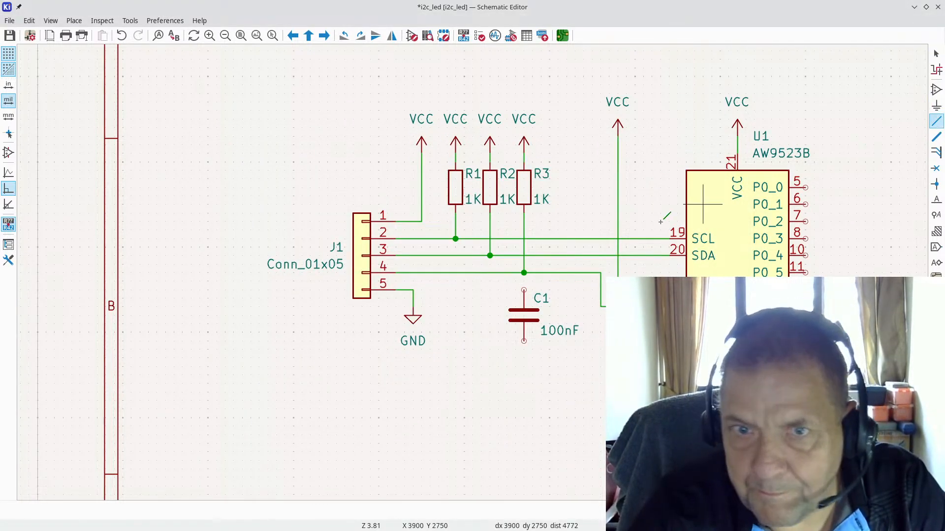
click(524, 273)
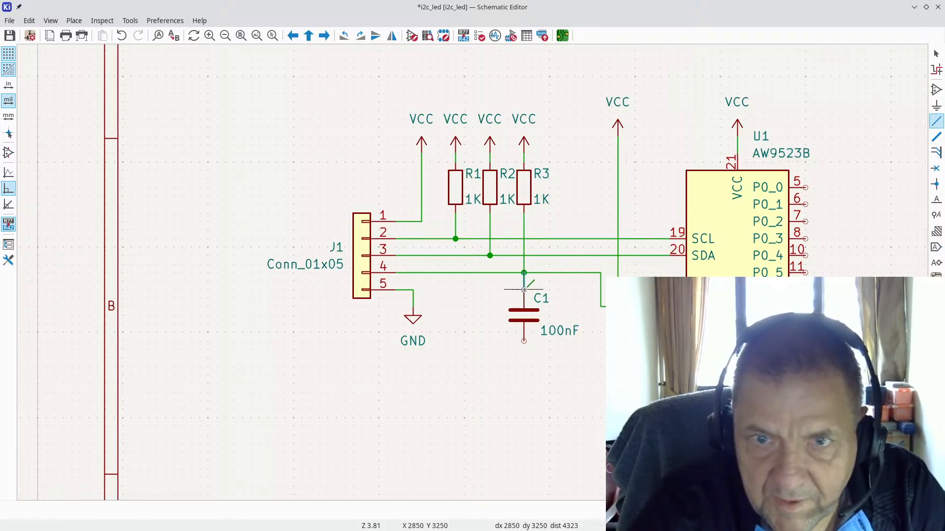
click(524, 296)
key(alt+Tab)
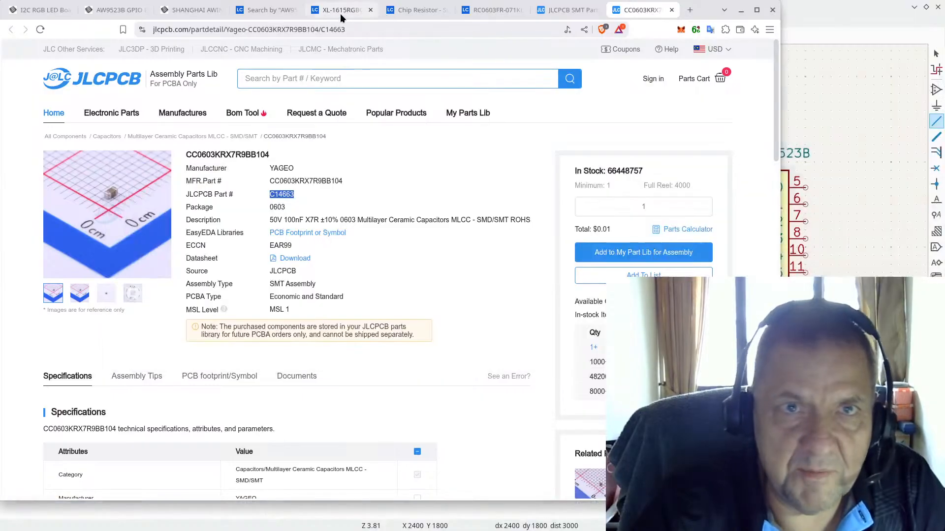
Step: Bring up the AW9523B datasheet in Brave and scroll through it from the start
click(340, 11)
scroll(482, 187, up, 10)
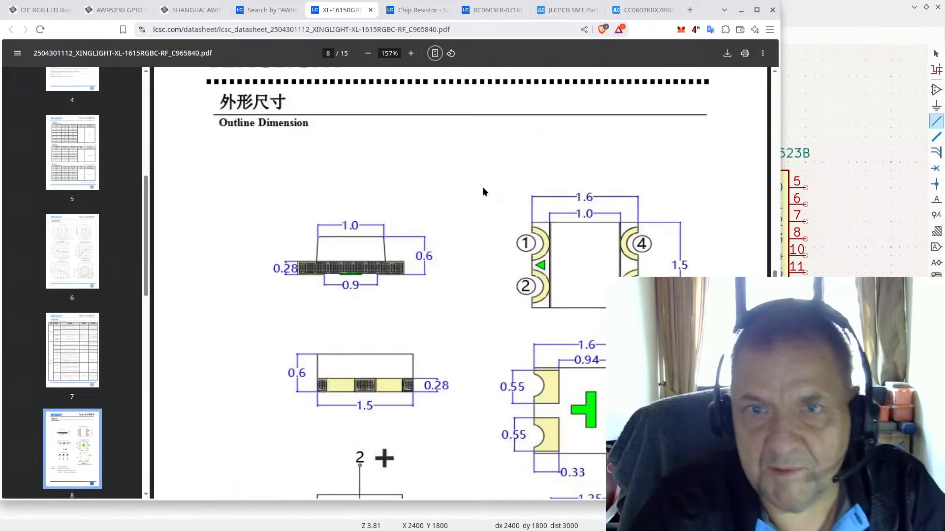
click(261, 9)
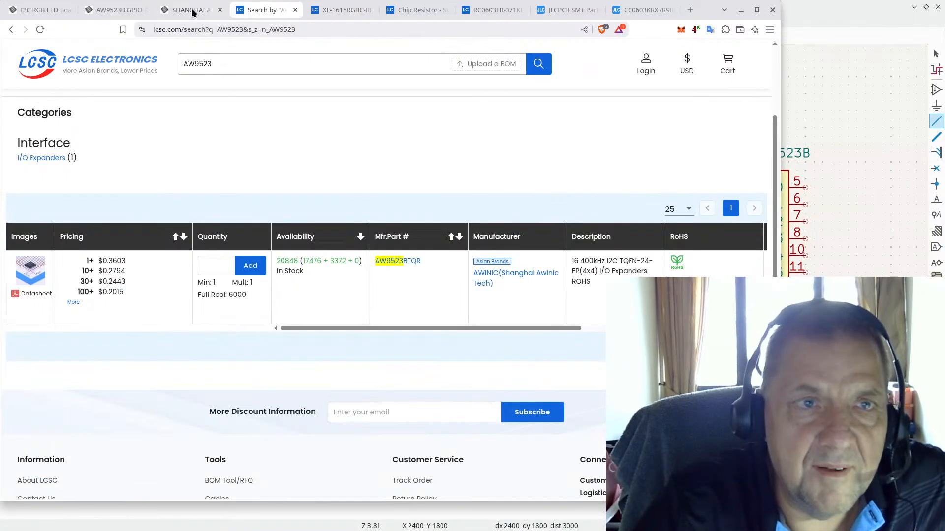
click(190, 10)
scroll(449, 208, up, 20)
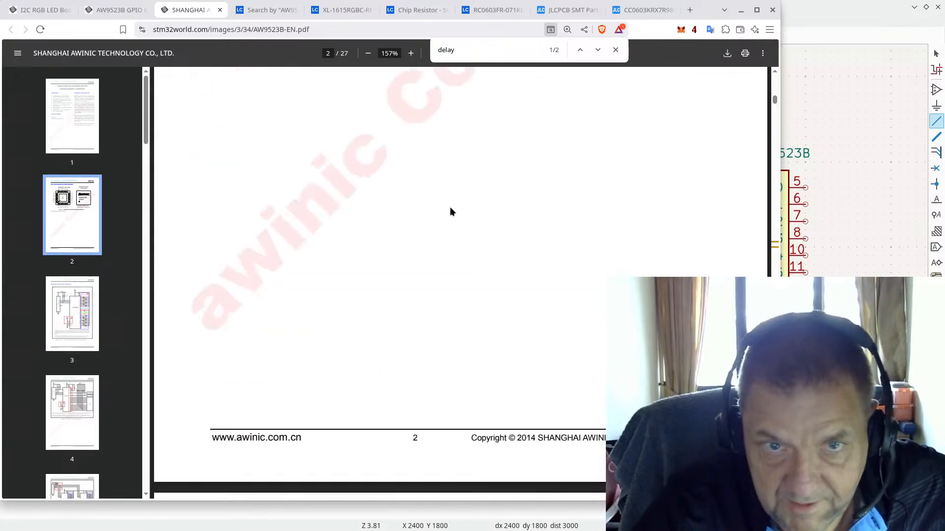
scroll(451, 207, down, 15)
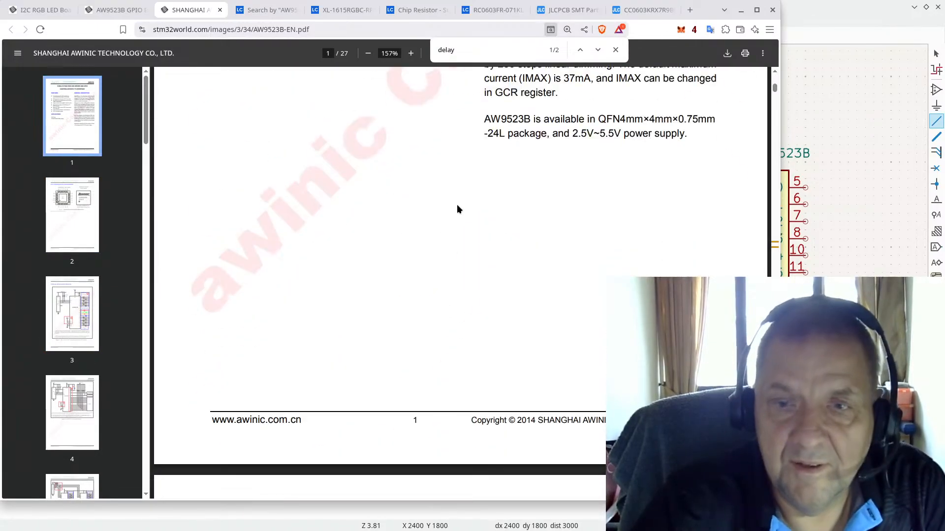
scroll(465, 208, down, 15)
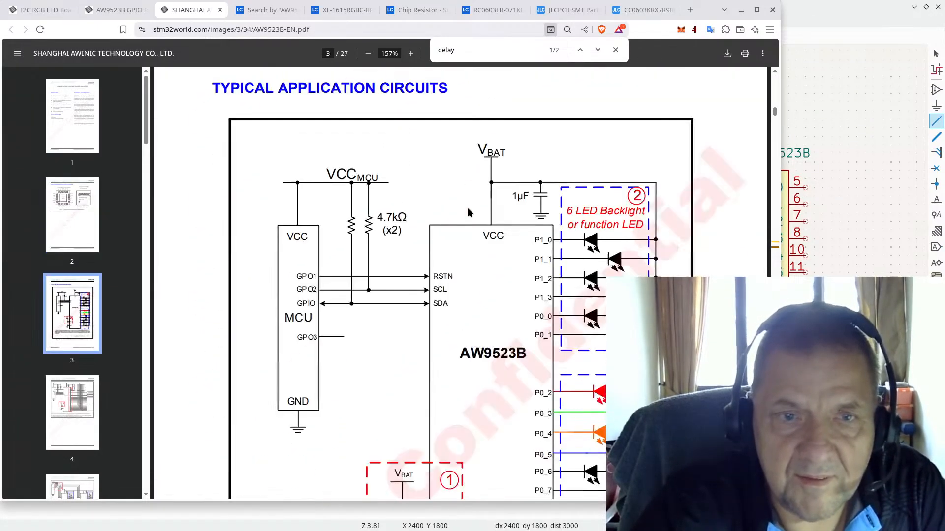
scroll(467, 212, down, 15)
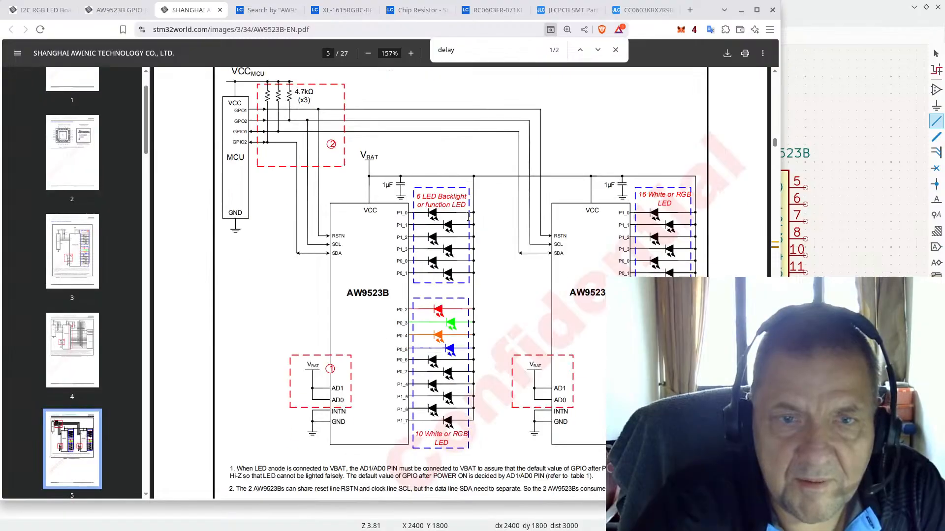
scroll(464, 217, down, 15)
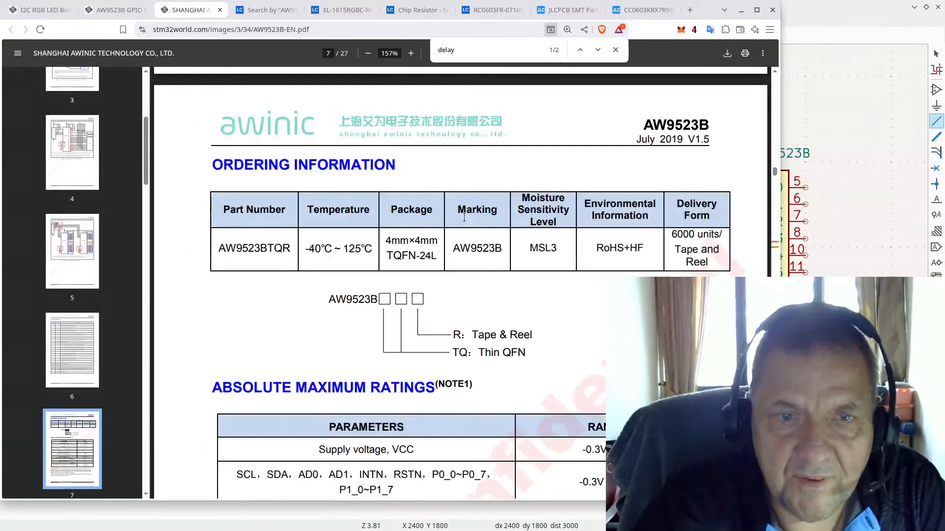
scroll(464, 217, down, 15)
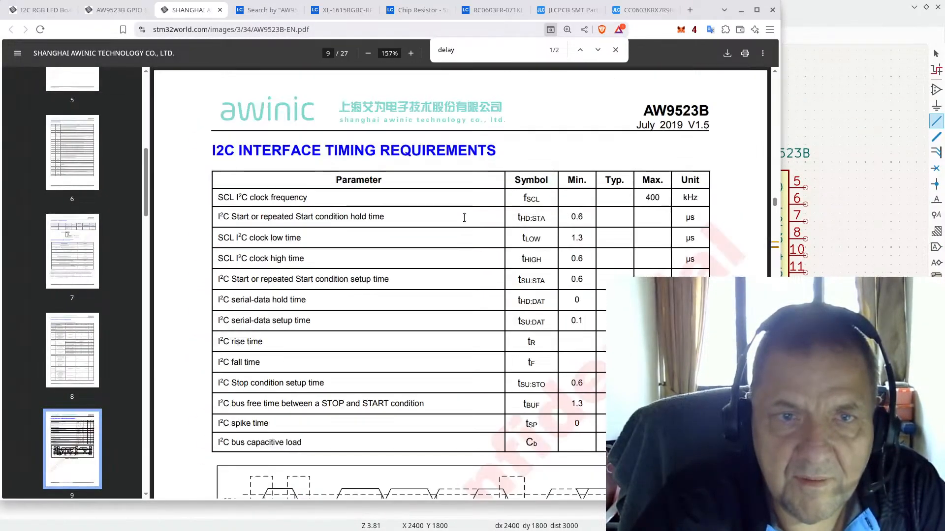
scroll(465, 218, down, 5)
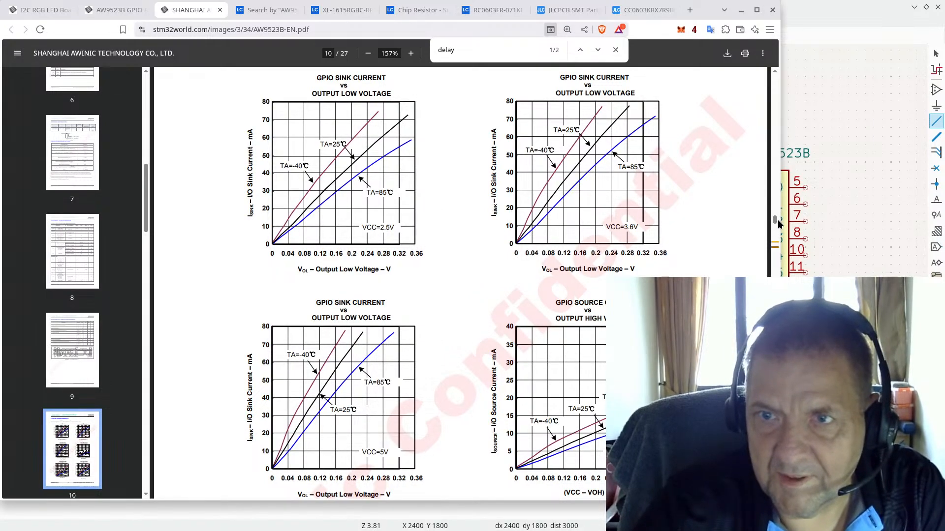
key(Home)
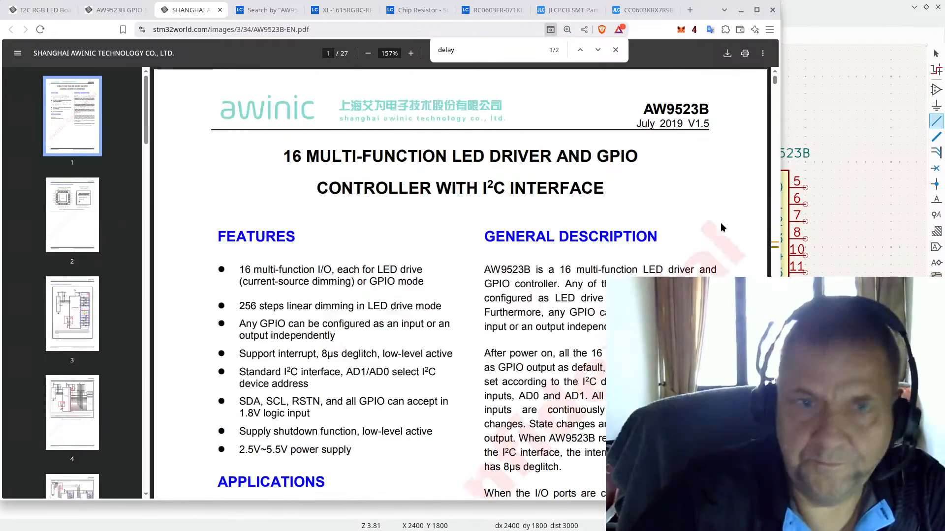
scroll(721, 228, down, 3)
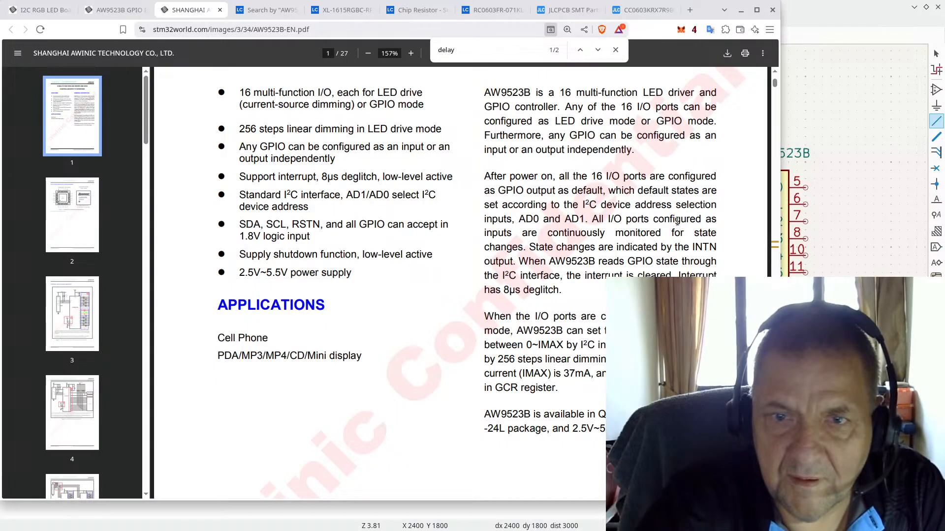
scroll(674, 222, down, 15)
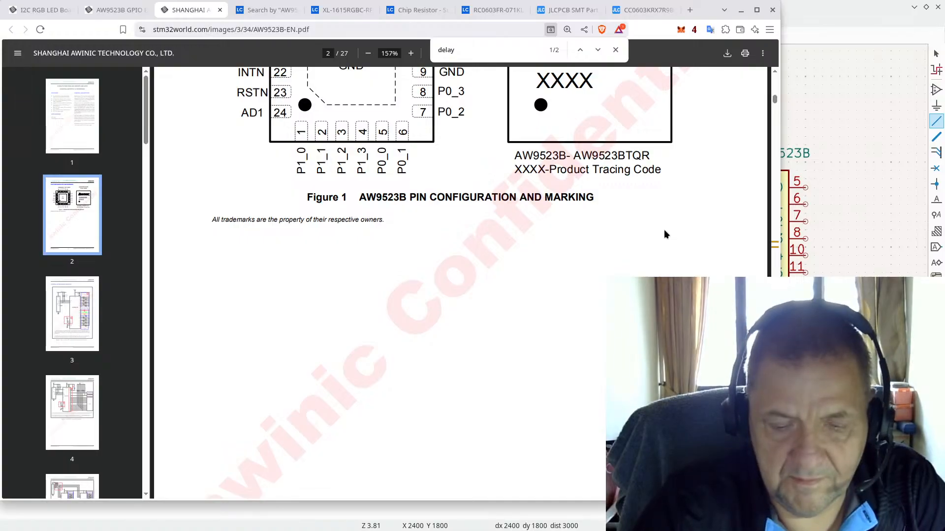
Step: Search the datasheet for '100' and highlight the 100µs power-on delay before RSTN goes high
text(100u)
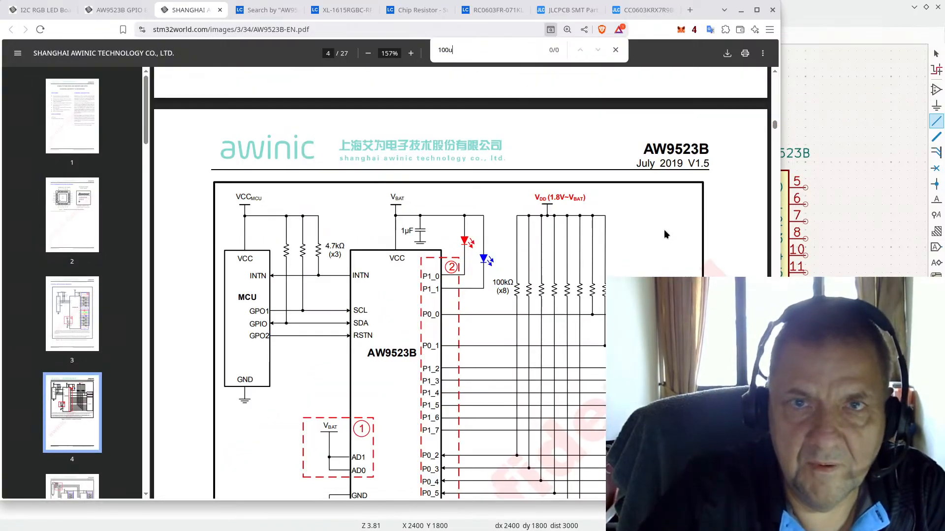
key(BackSpace)
text(u)
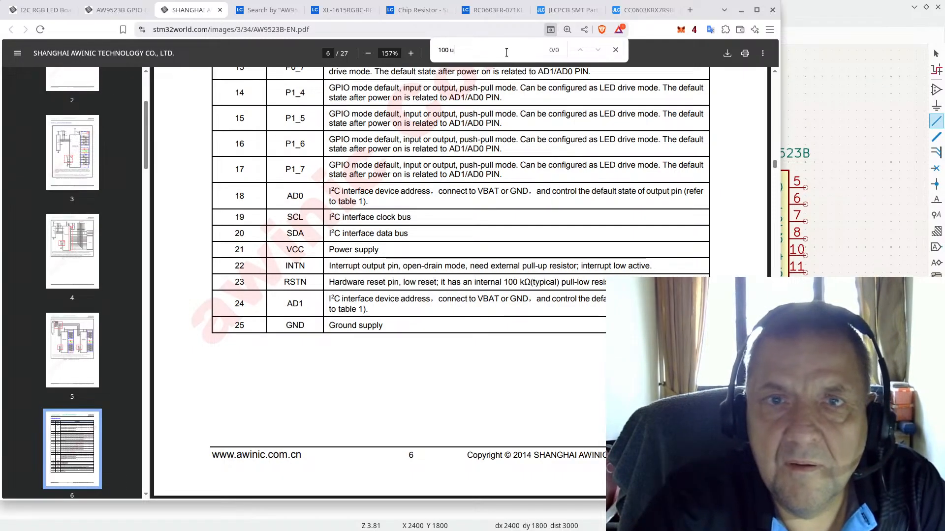
key(BackSpace)
key(BackSpace)
scroll(480, 252, down, 18)
scroll(479, 238, down, 15)
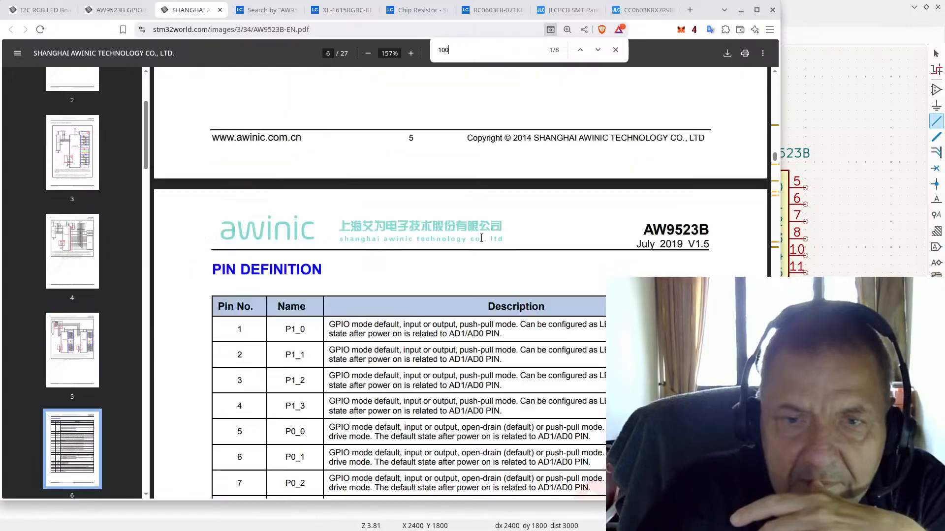
scroll(484, 235, down, 10)
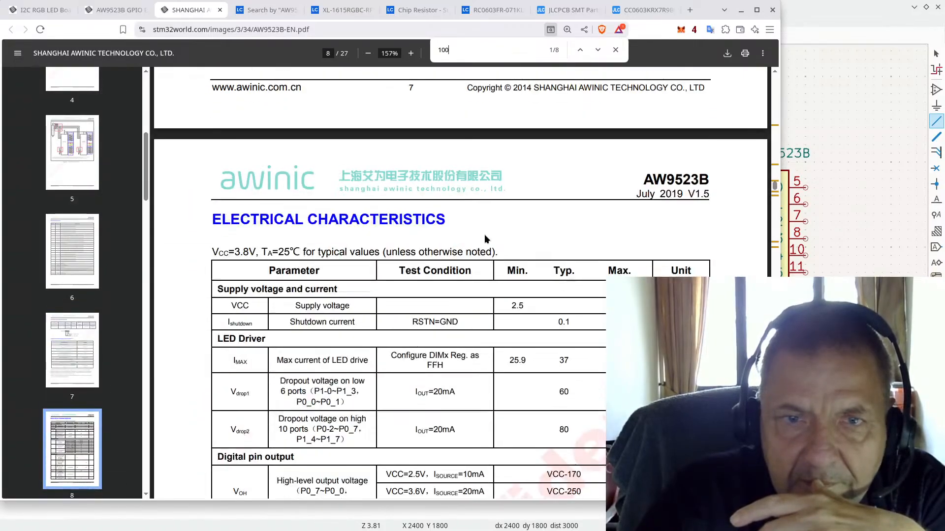
scroll(485, 234, up, 6)
scroll(482, 235, up, 6)
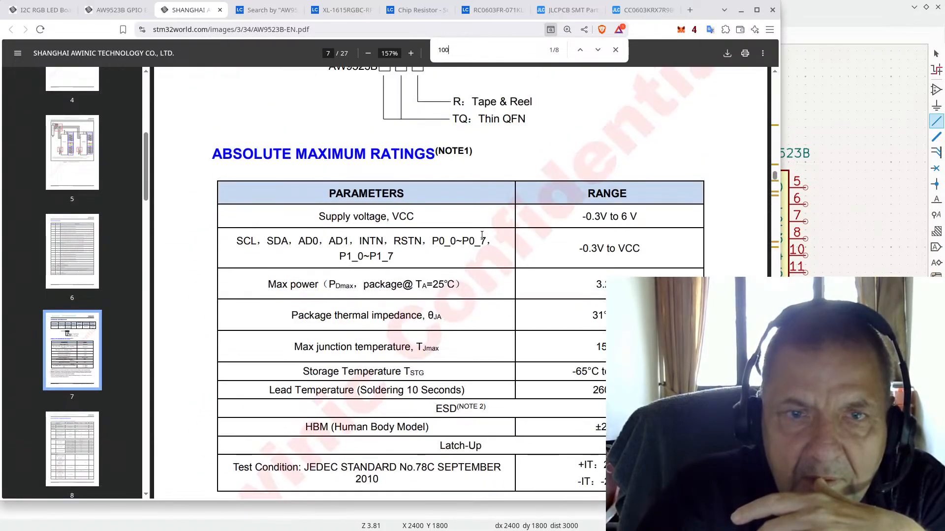
scroll(482, 235, down, 15)
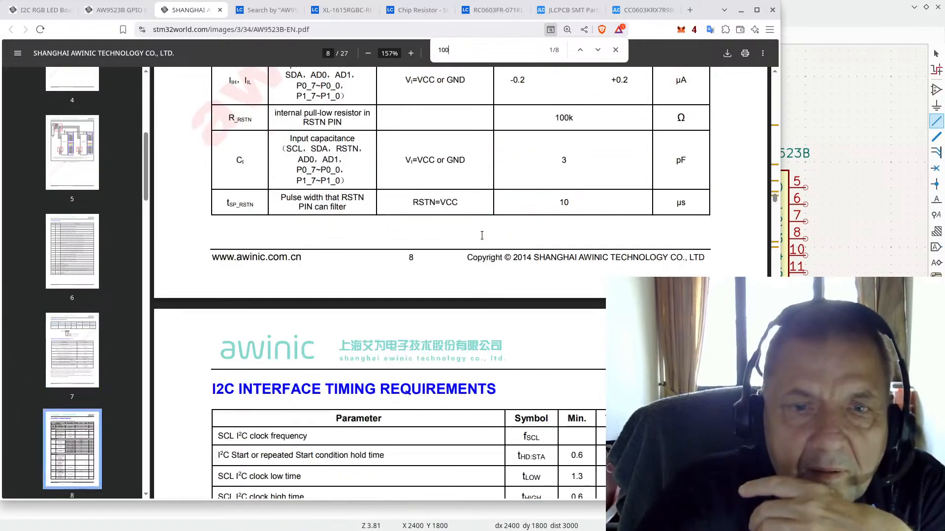
scroll(482, 235, down, 12)
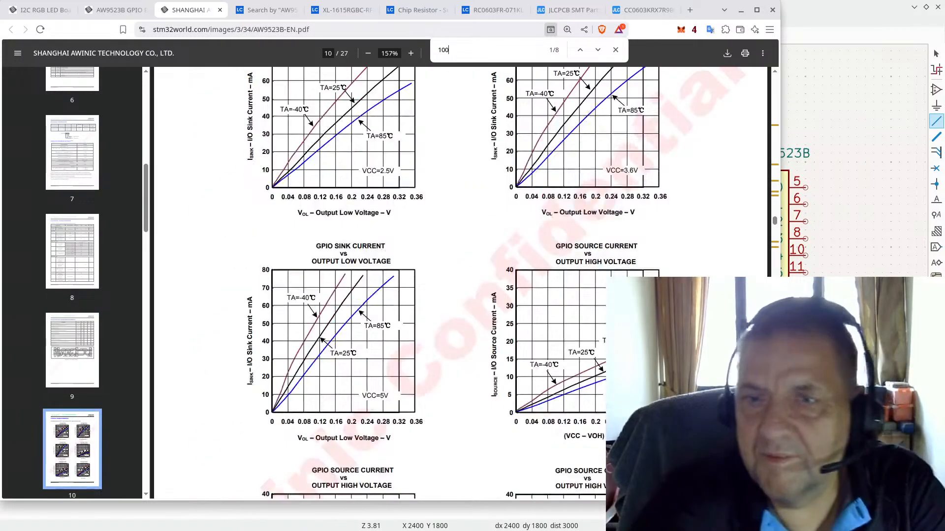
scroll(671, 274, down, 16)
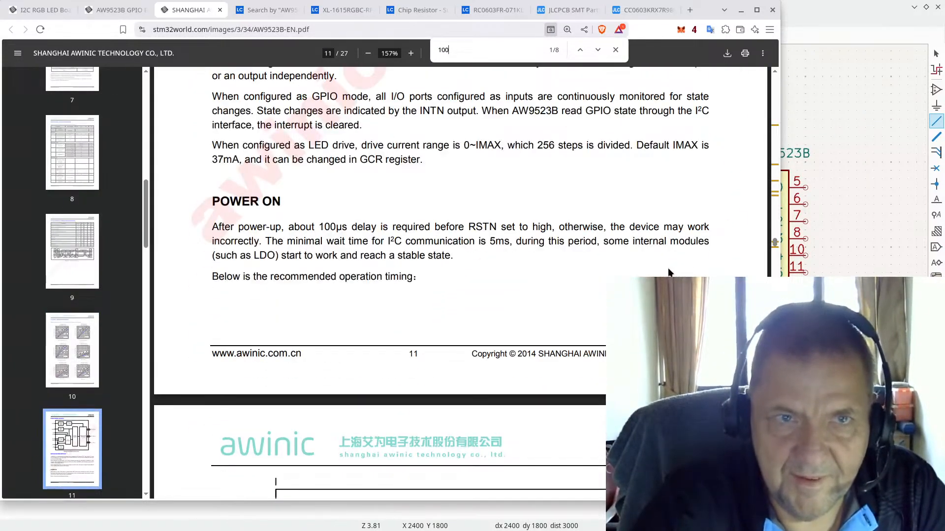
scroll(652, 266, up, 3)
drag(212, 346, 373, 345)
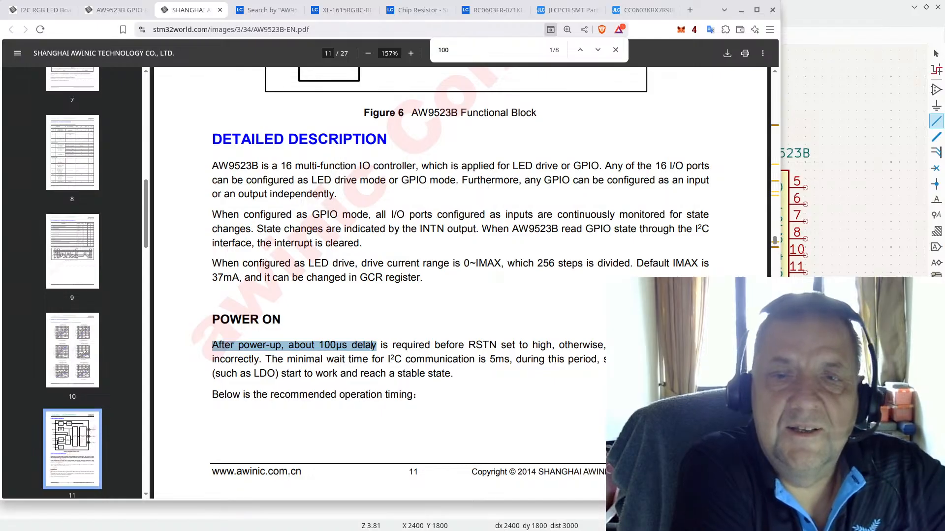
click(796, 5)
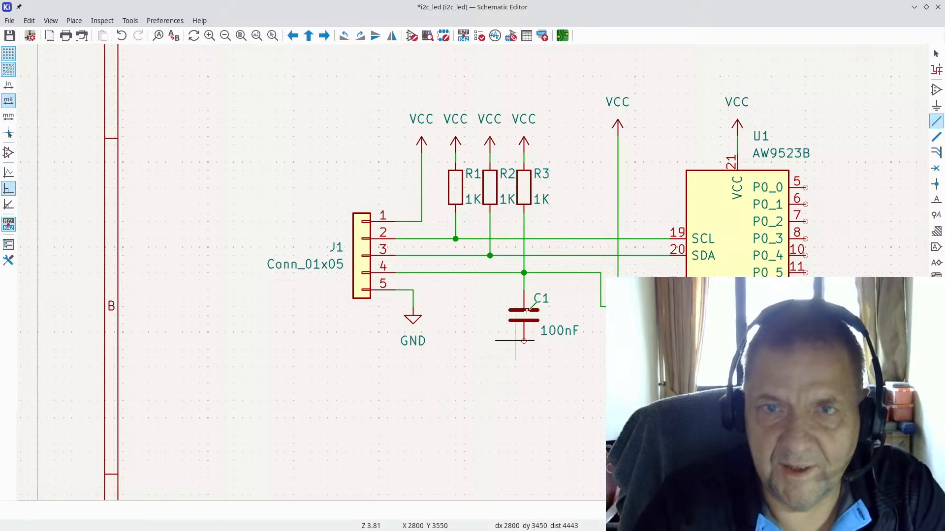
Step: Ground C1's lower pin with a duplicate of J1's GND symbol
key(Escape)
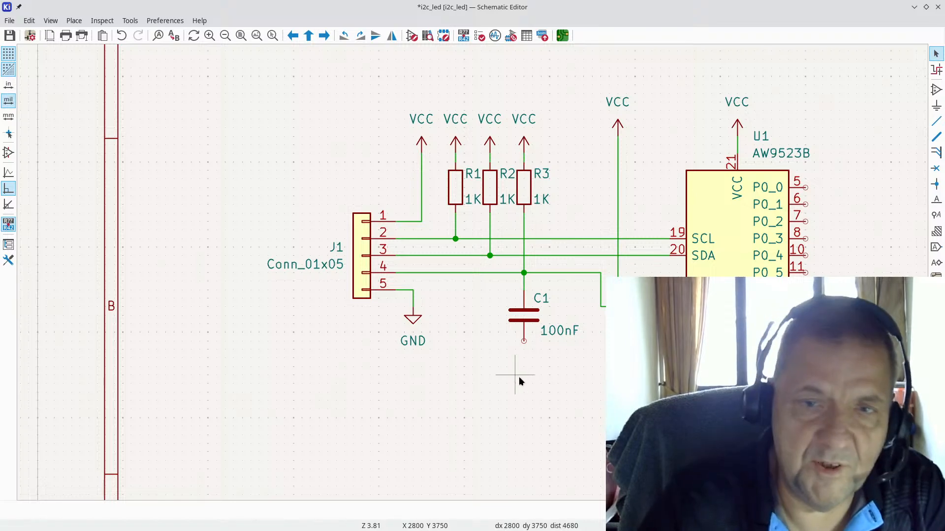
click(414, 323)
key(ctrl+d)
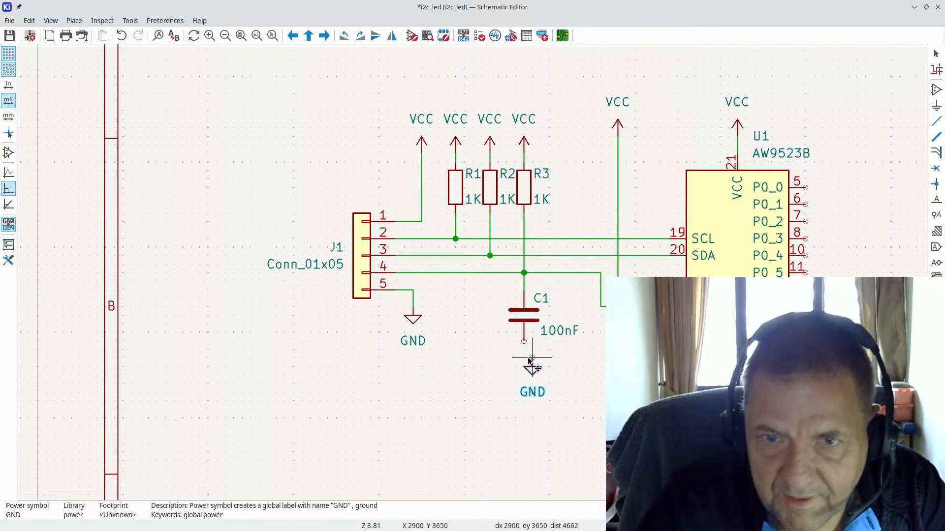
click(522, 360)
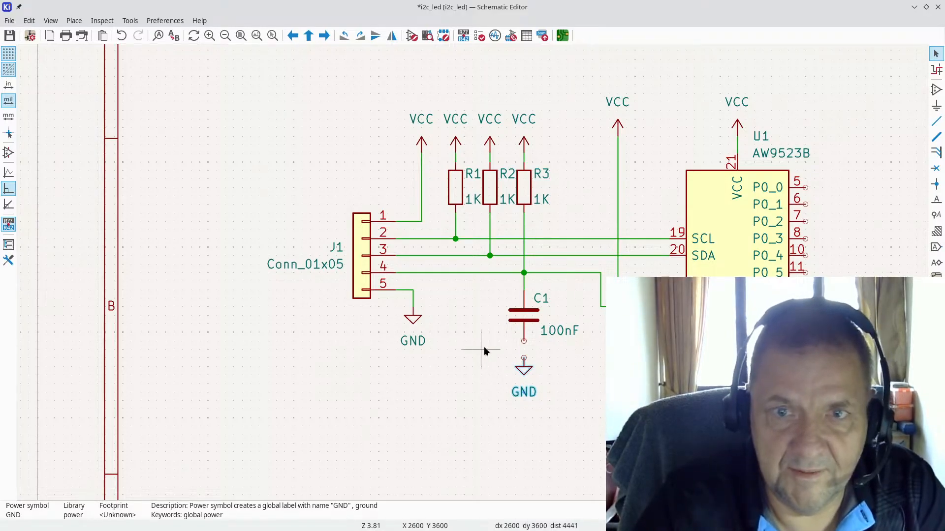
Step: Change R3's value from 1K to 100K and copy its LCSC part number C22548
double_click(526, 191)
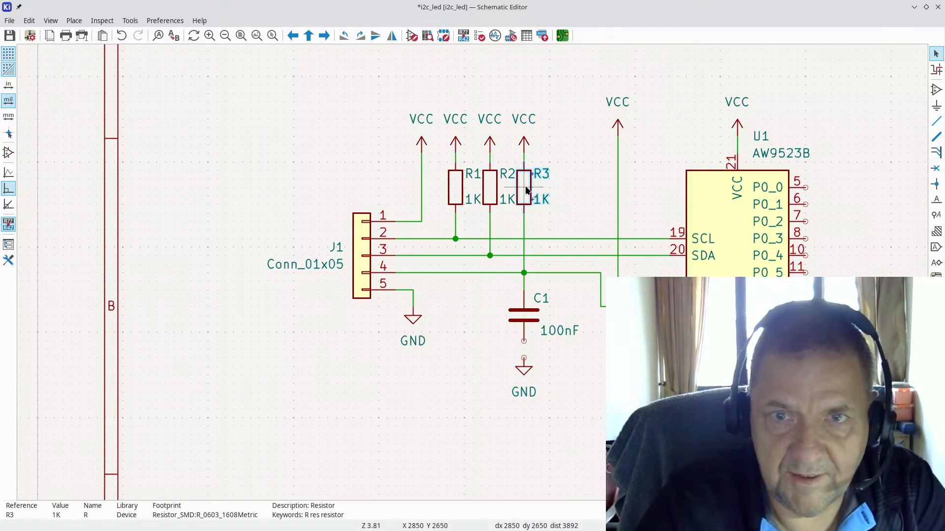
click(326, 214)
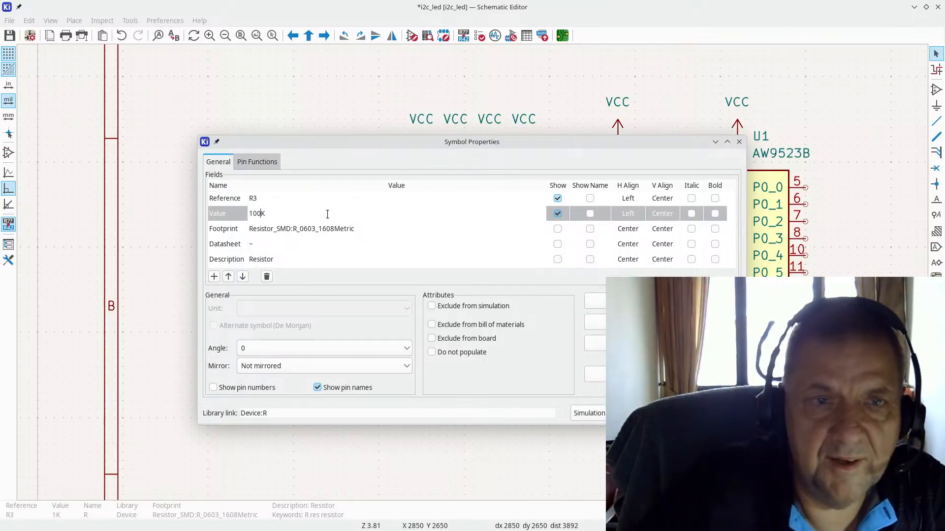
key(Return)
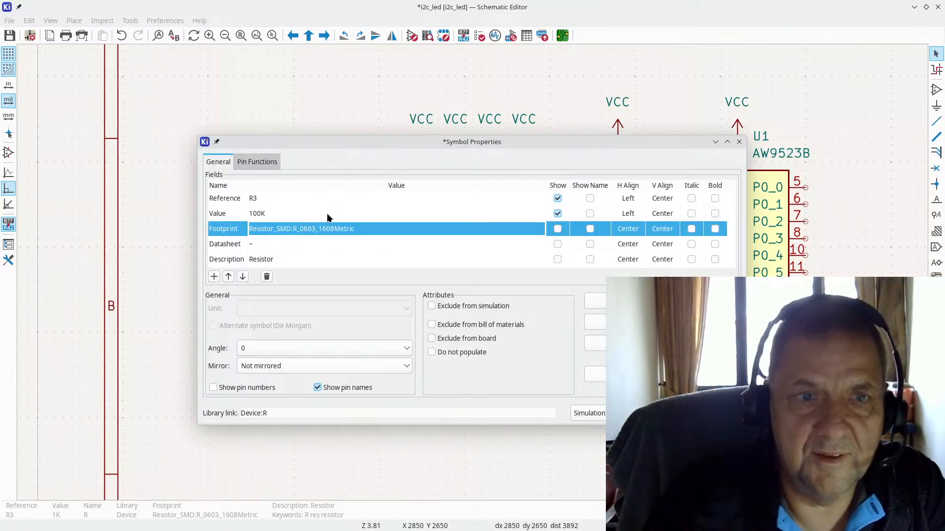
scroll(320, 209, down, 1)
key(alt+Tab)
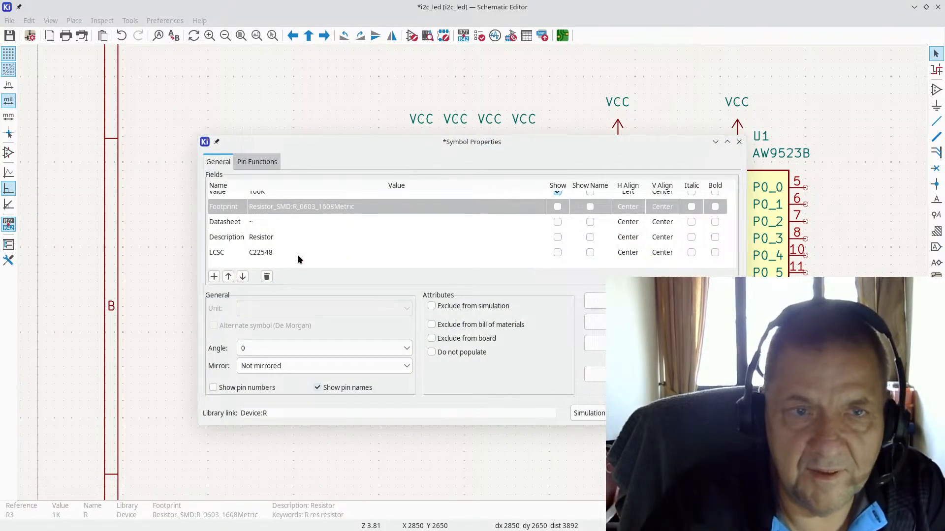
click(290, 252)
key(ctrl+c)
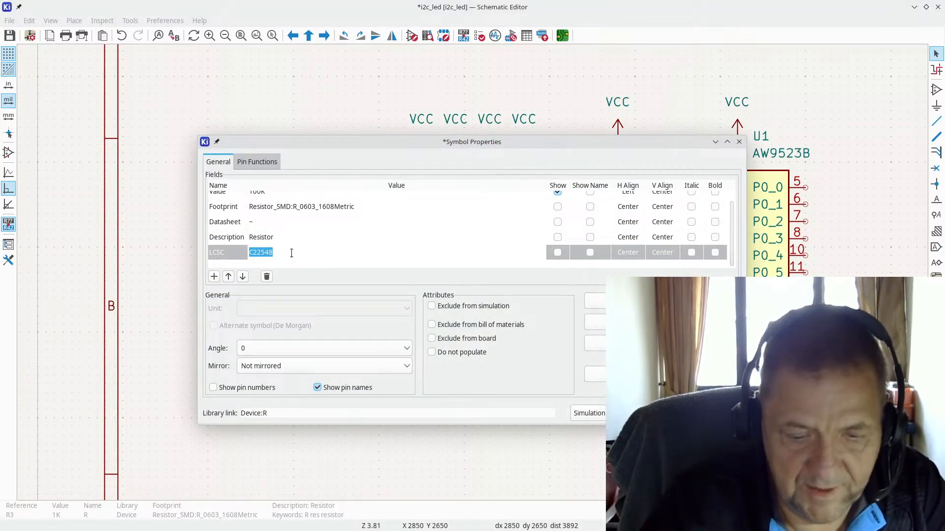
key(alt+Tab)
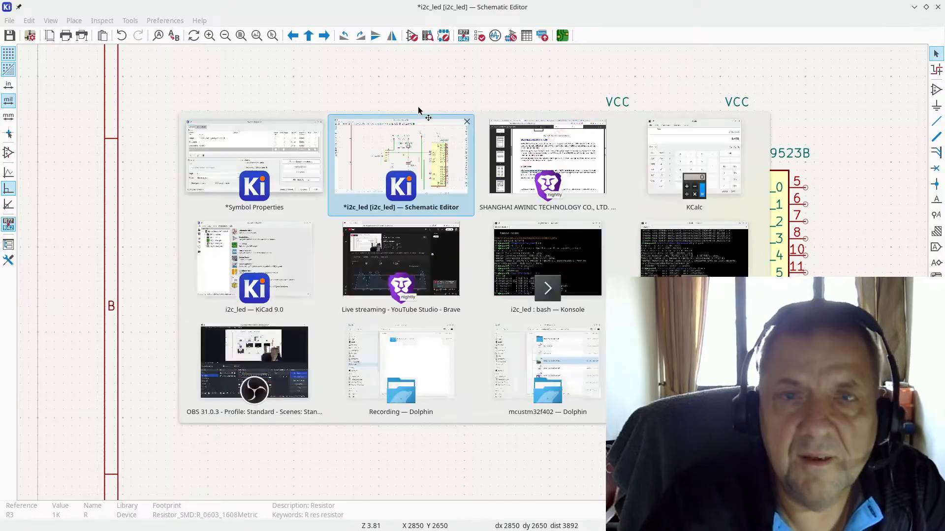
key(alt+Tab)
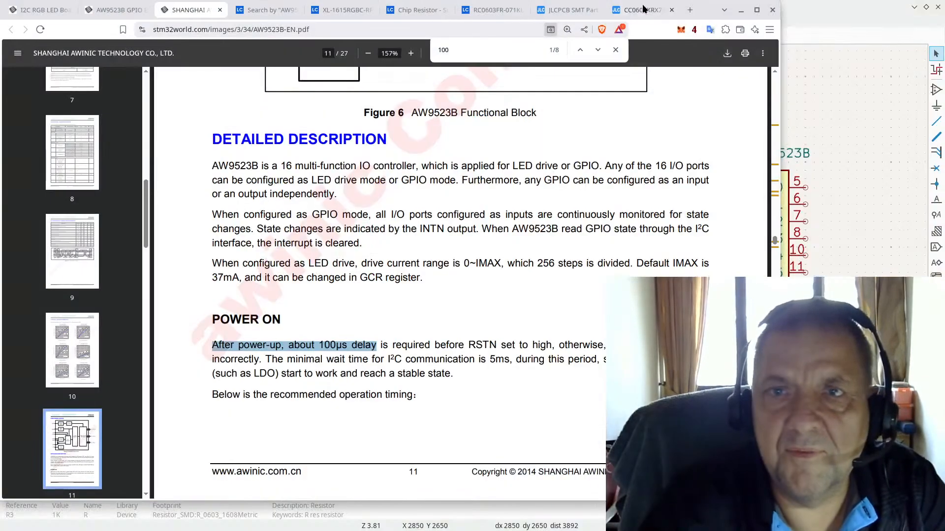
Step: Search JLCPCB for C22548 and note its resistance and package in the description
click(648, 9)
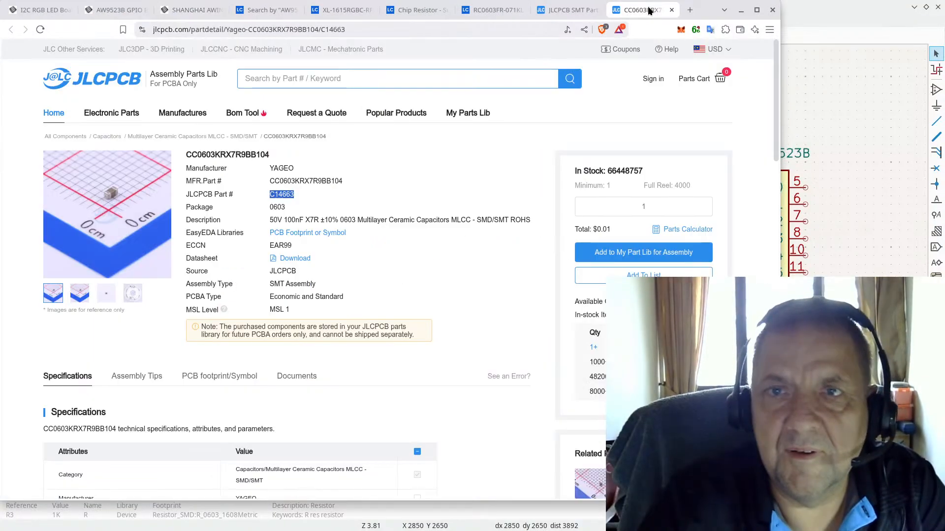
click(316, 79)
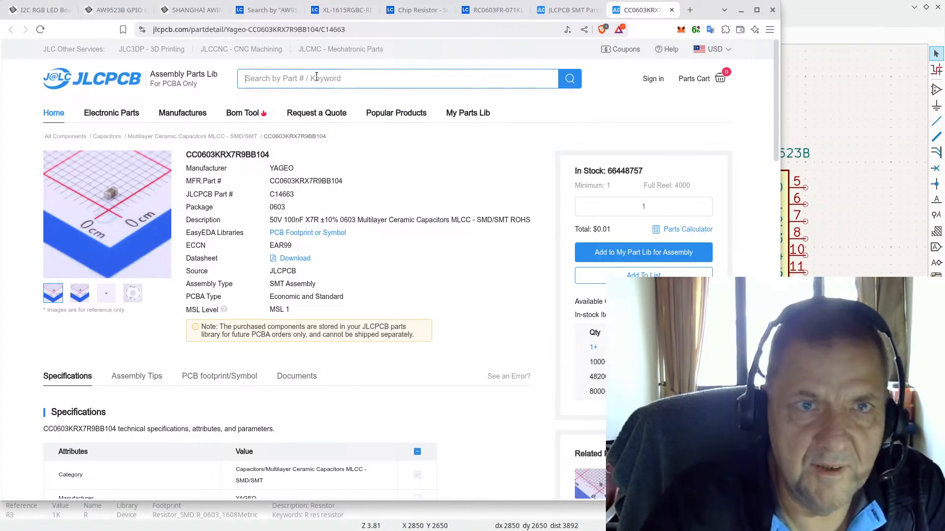
key(ctrl+v)
key(Return)
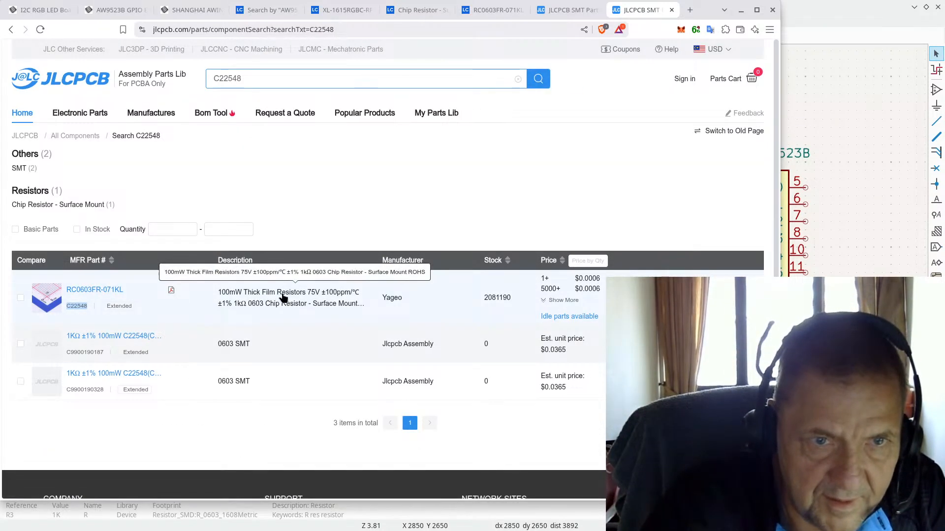
drag(237, 307, 264, 305)
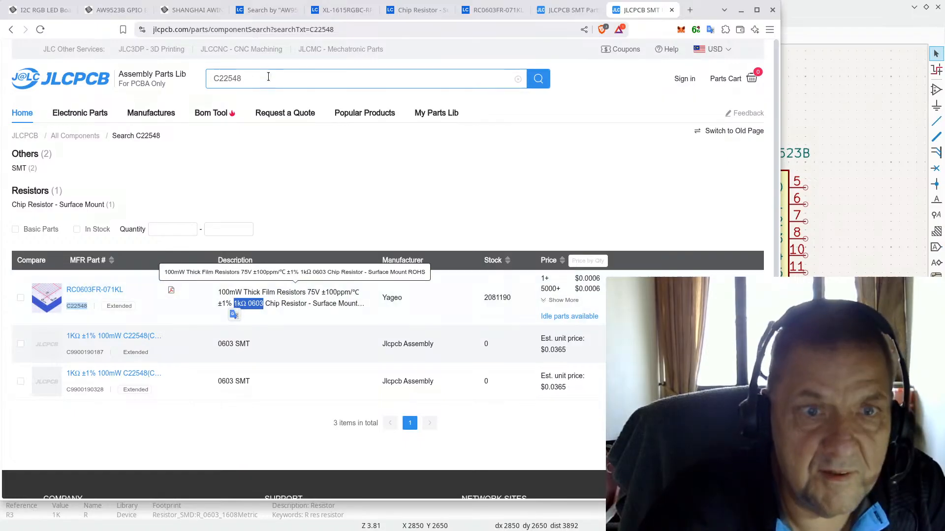
Step: Find in-stock basic 1kΩ 0603 resistors and select UNI-ROYAL part number C21190
double_click(251, 83)
text(1kΩ 0603)
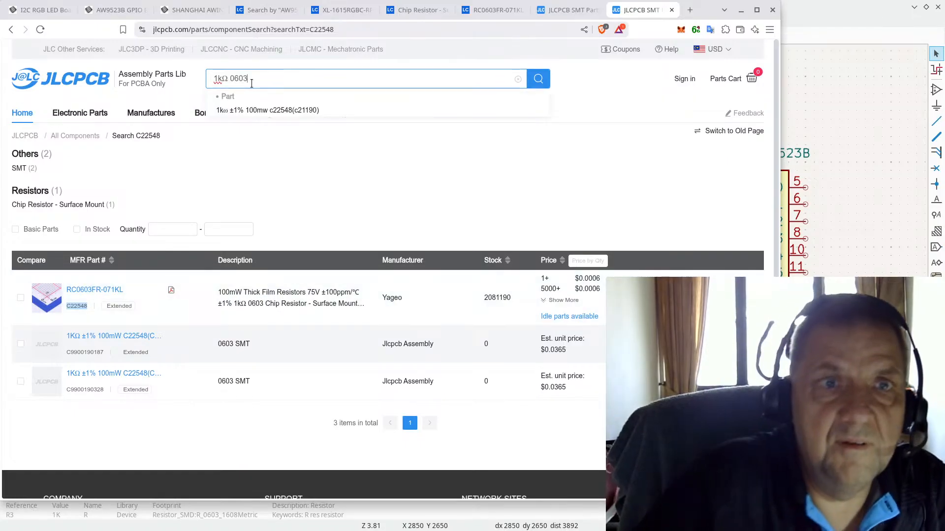
key(Return)
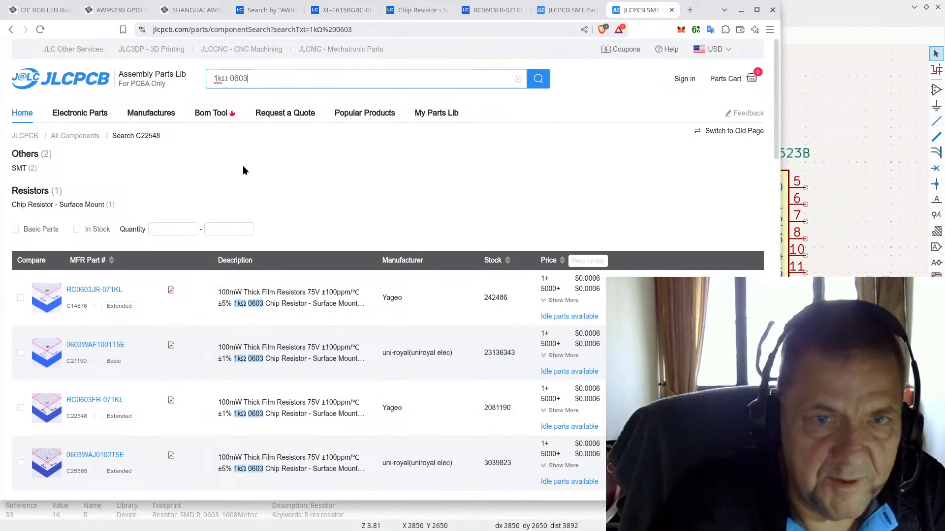
click(42, 230)
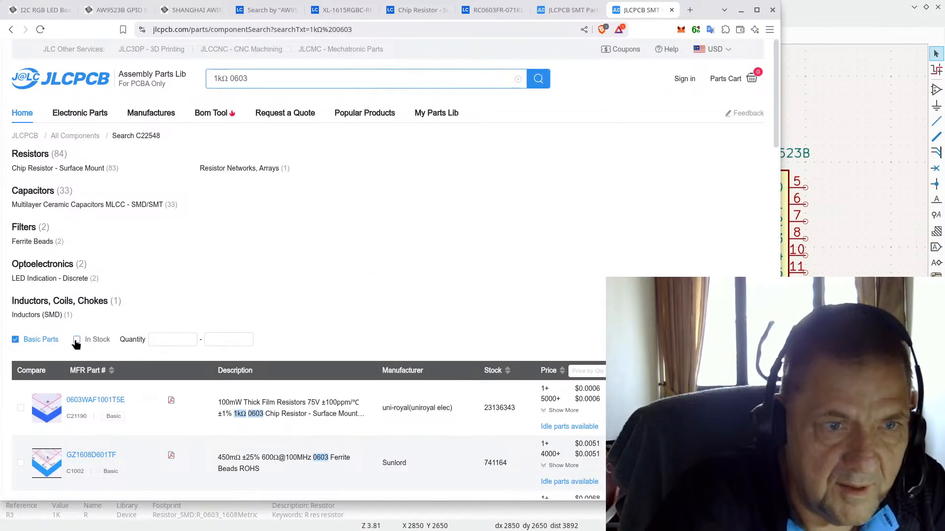
click(76, 340)
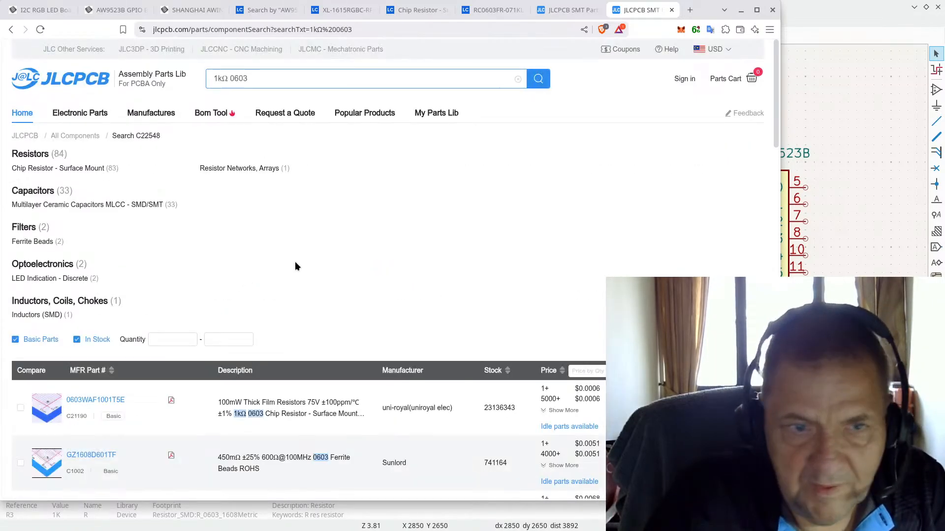
scroll(295, 267, down, 2)
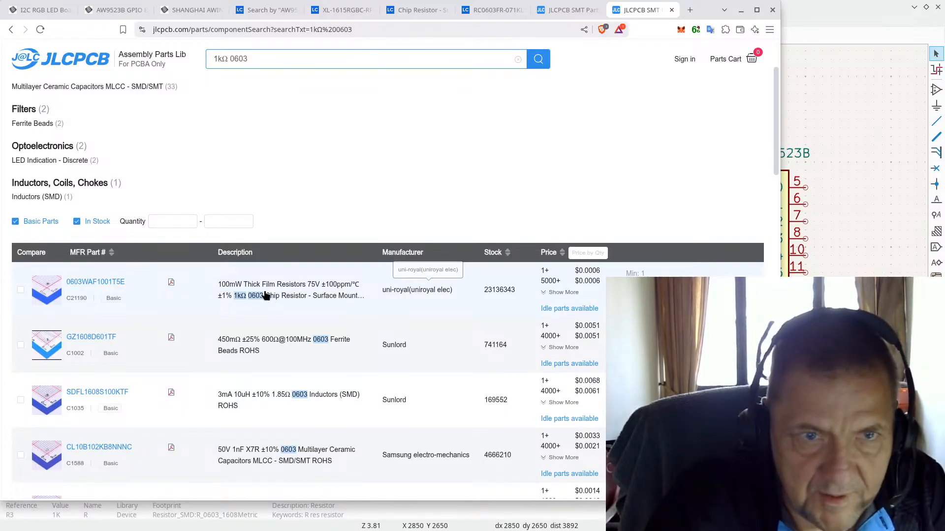
click(52, 288)
scroll(276, 313, down, 2)
scroll(276, 313, down, 1)
double_click(276, 208)
key(ctrl+c)
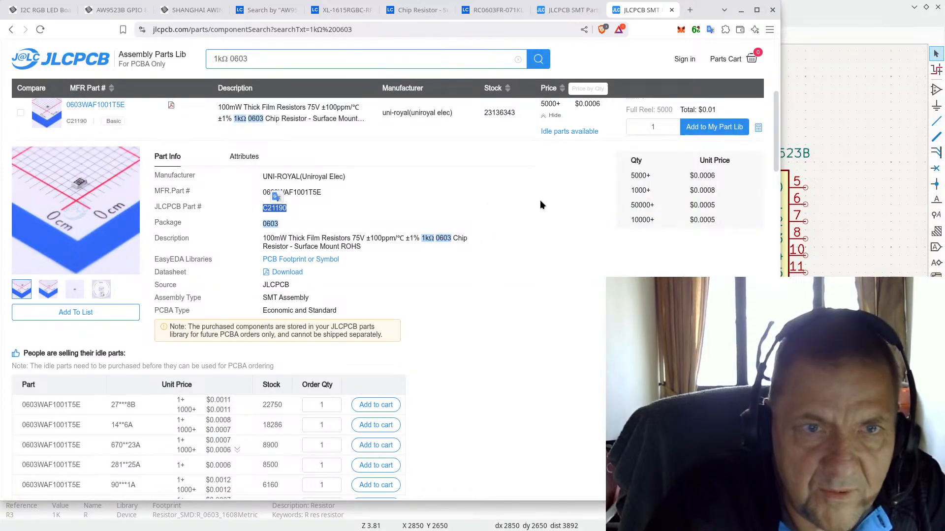
key(alt+Tab)
key(alt+Tab)
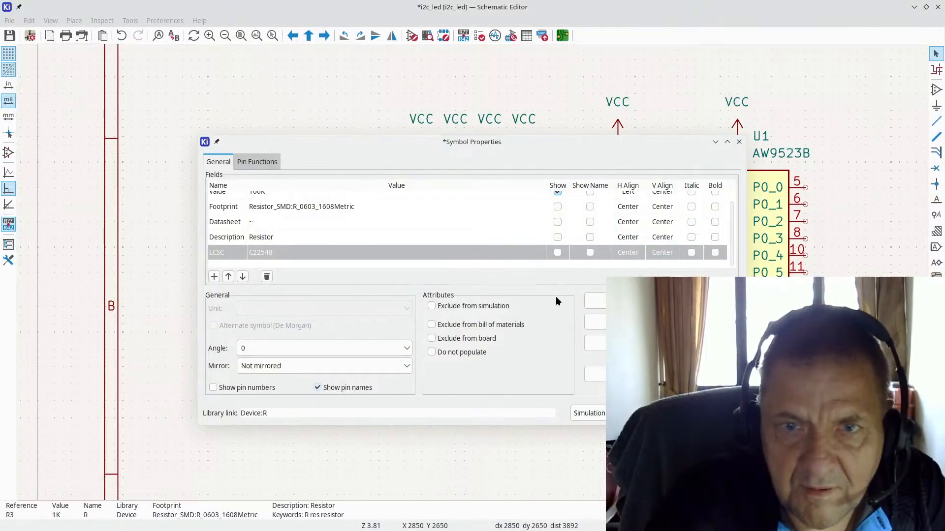
Step: Replace the LCSC value C22548 with C21190 in the open symbol properties
click(294, 253)
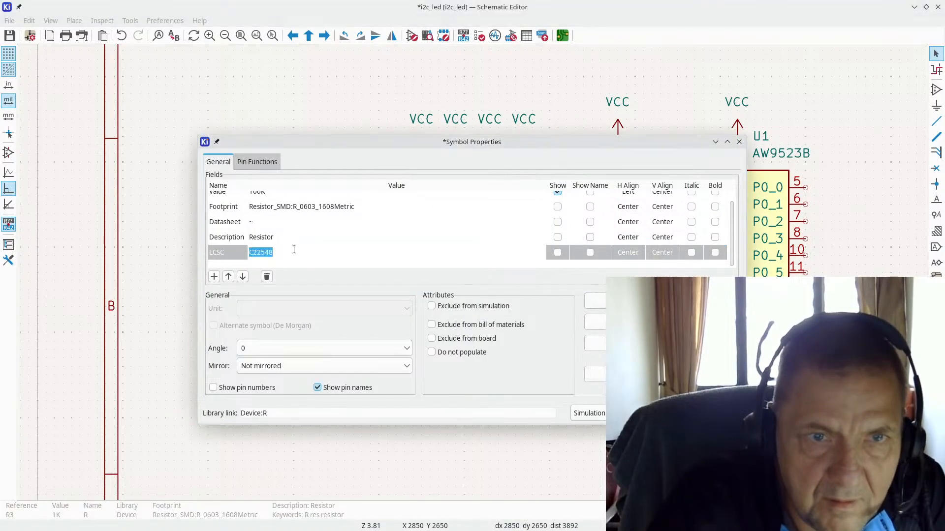
key(ctrl+v)
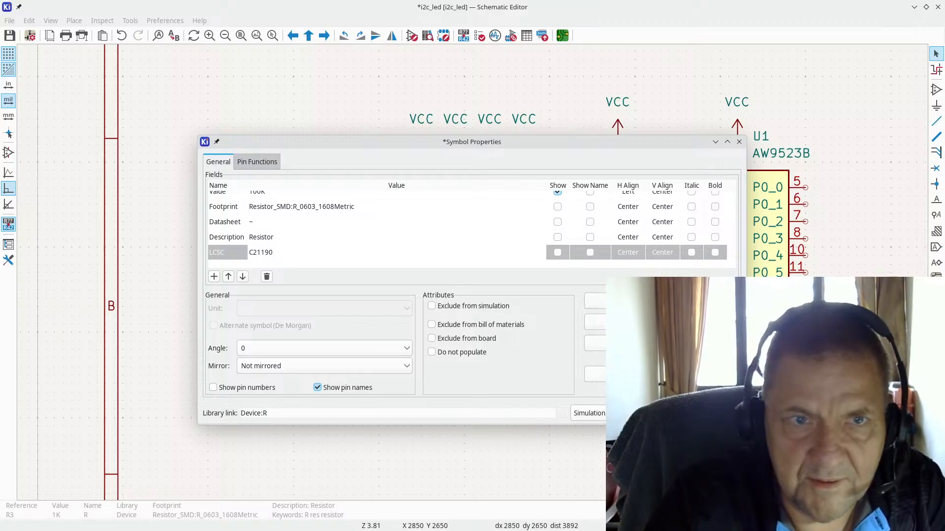
key(Return)
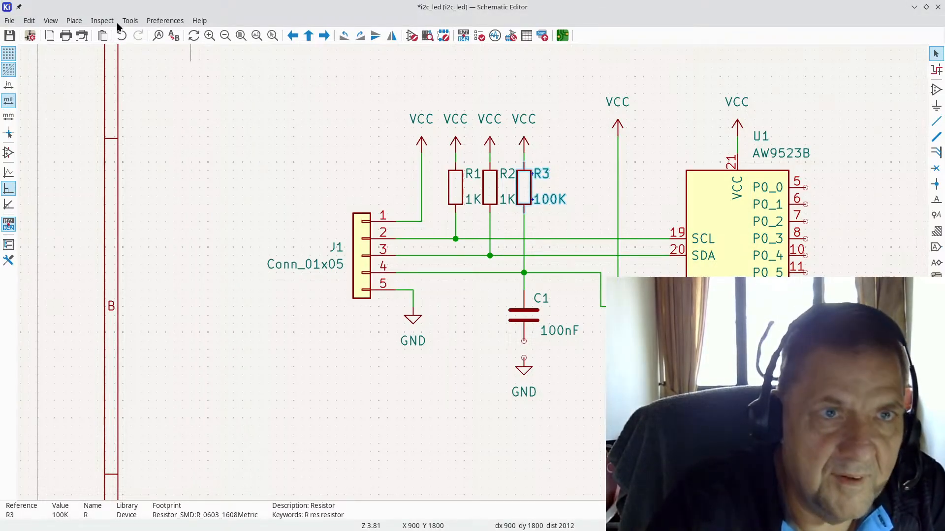
Step: In the Symbol Fields Table, show the LCSC field and set the R1, R2 entry to C21190
click(129, 21)
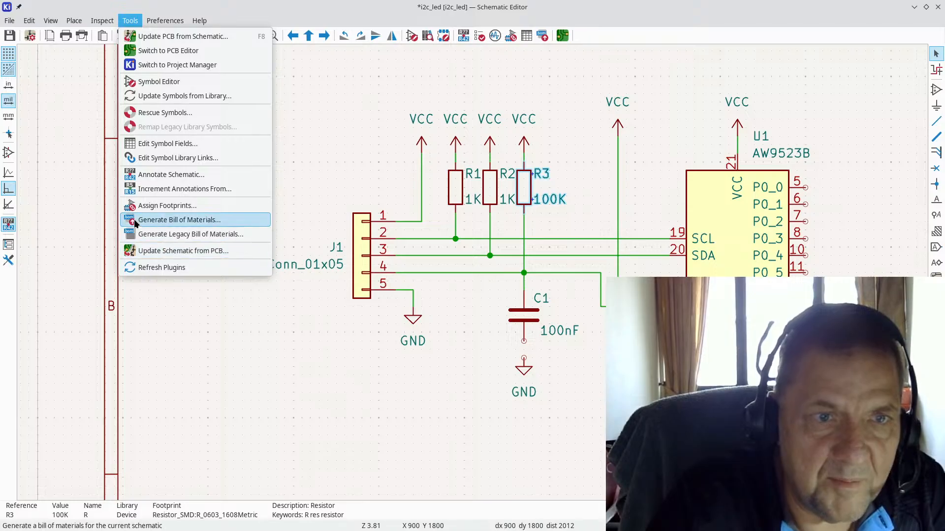
click(160, 142)
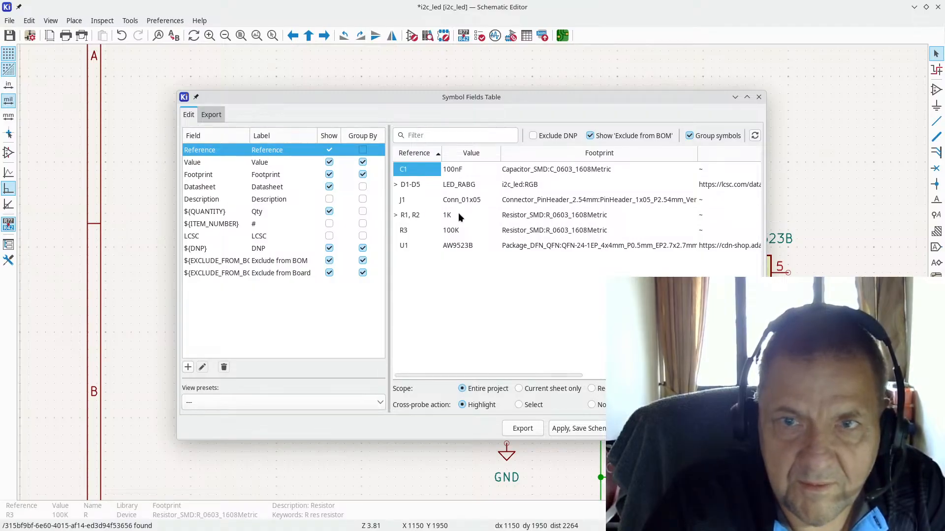
drag(480, 376, 549, 369)
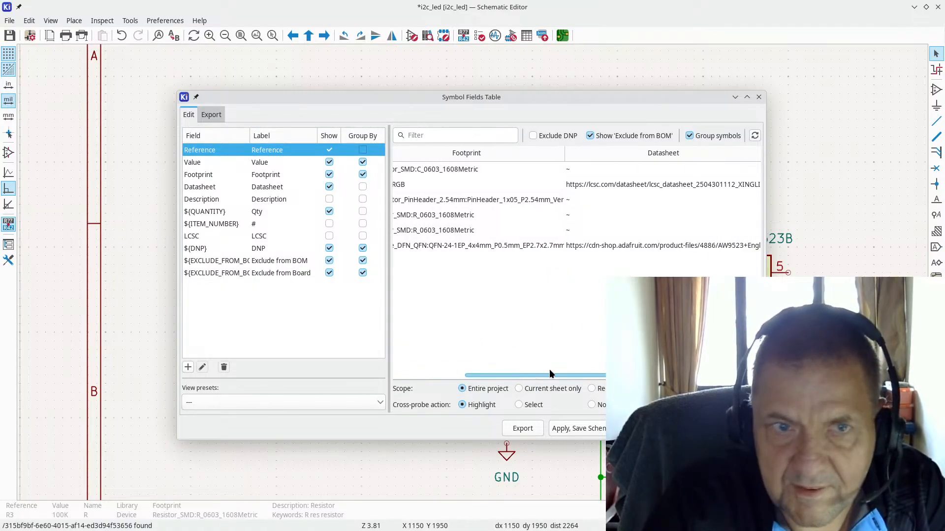
click(330, 236)
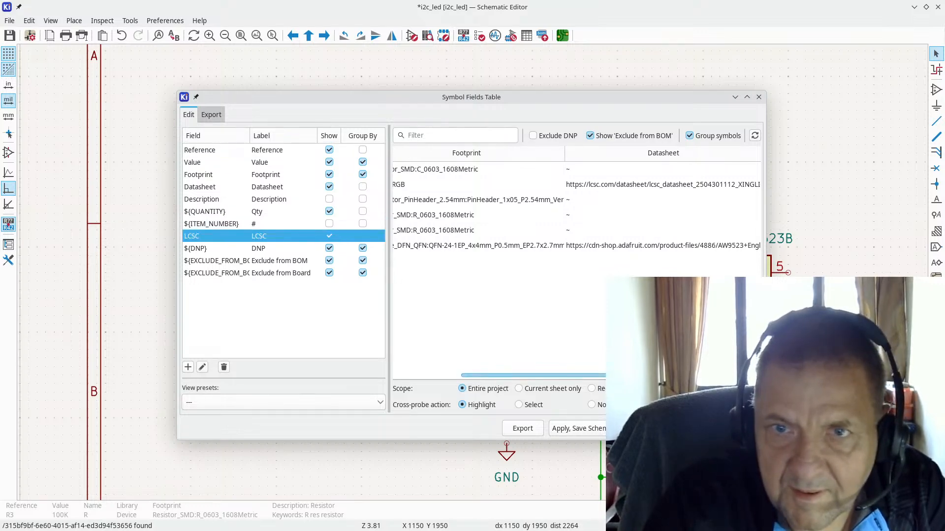
scroll(575, 207, right, 5)
drag(671, 372, 489, 371)
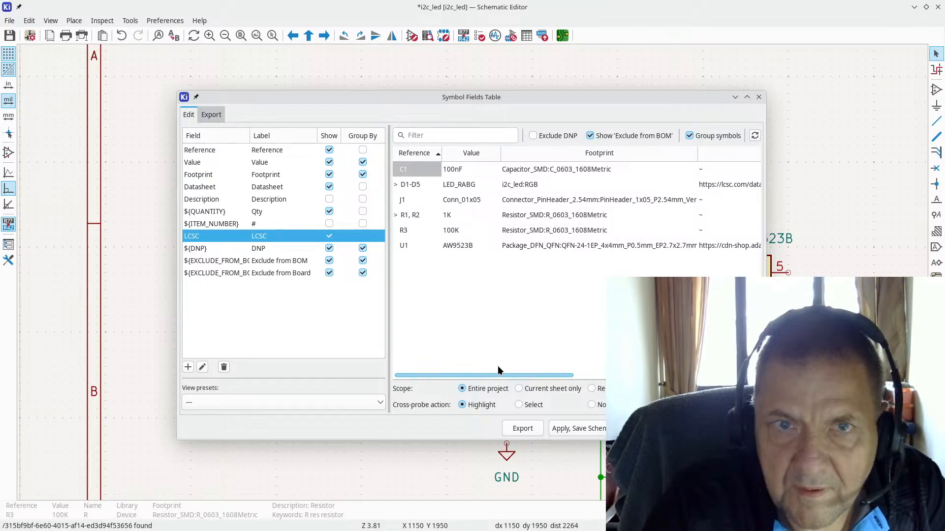
double_click(518, 215)
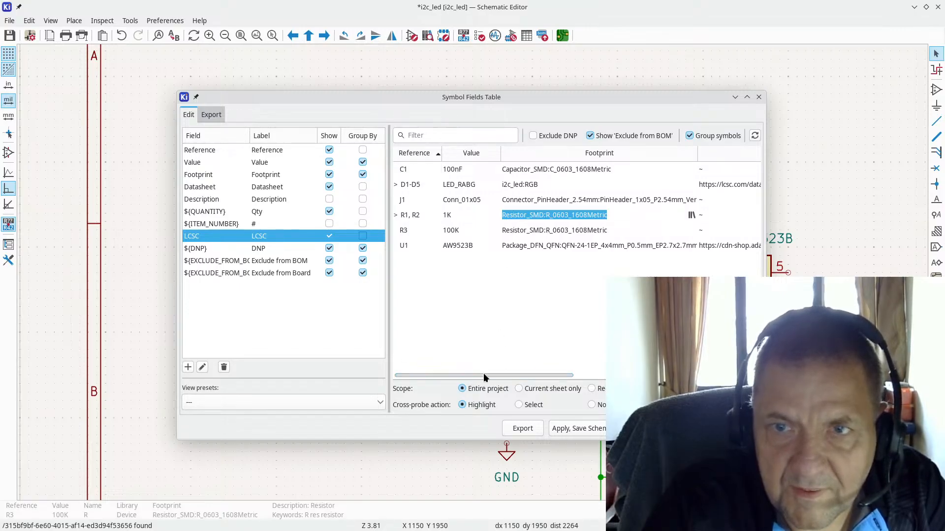
drag(494, 373, 636, 210)
click(636, 214)
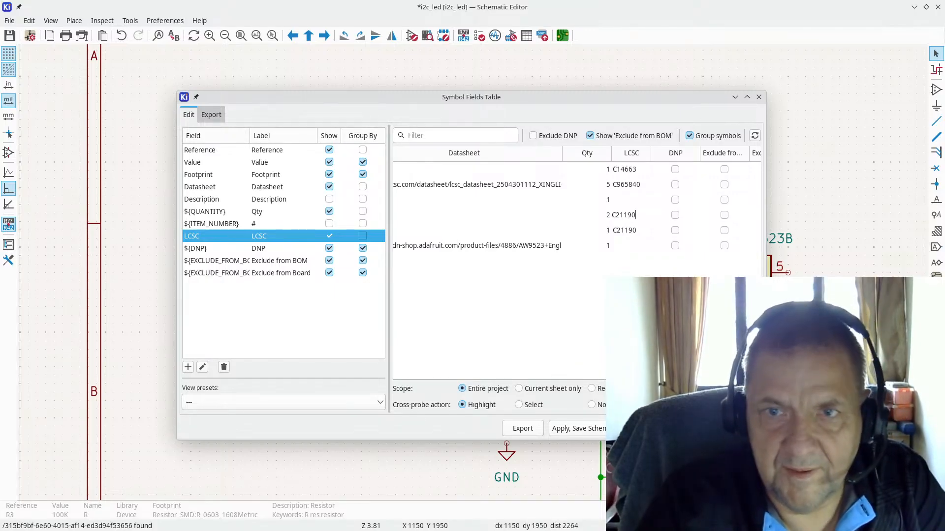
Step: Apply the symbol field changes and search JLCPCB for 100kΩ 0603 resistors
click(739, 428)
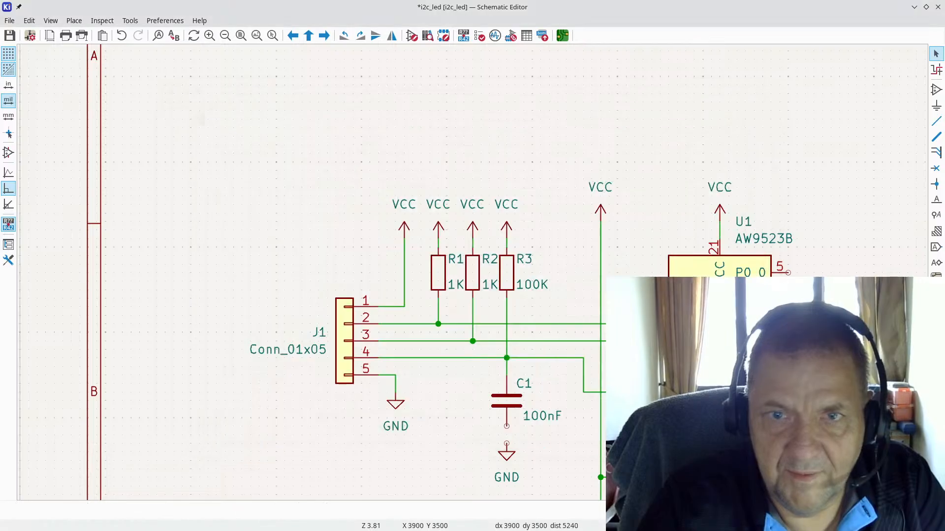
key(alt+Tab)
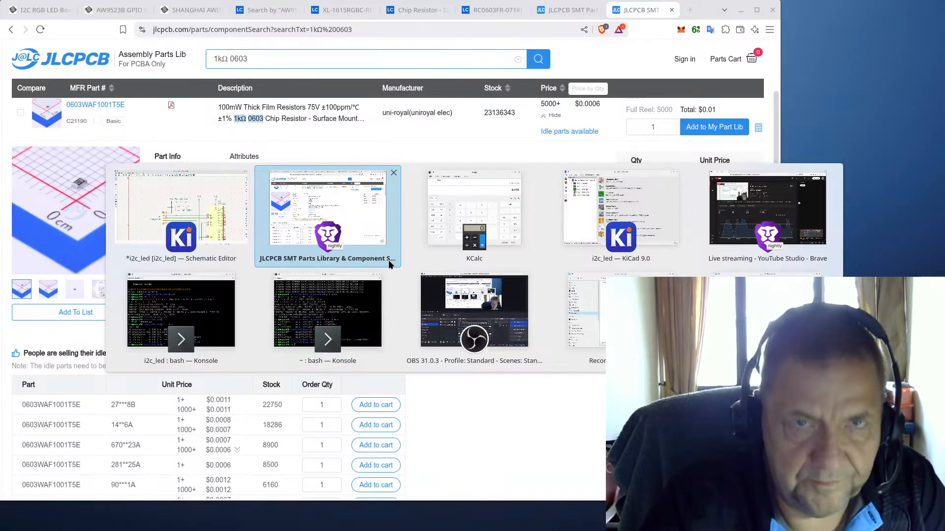
click(382, 259)
click(254, 54)
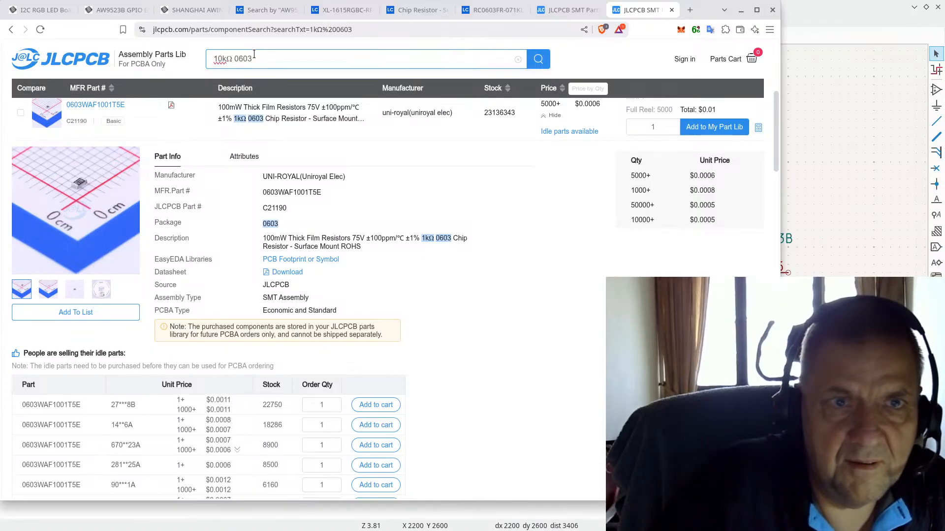
key(Return)
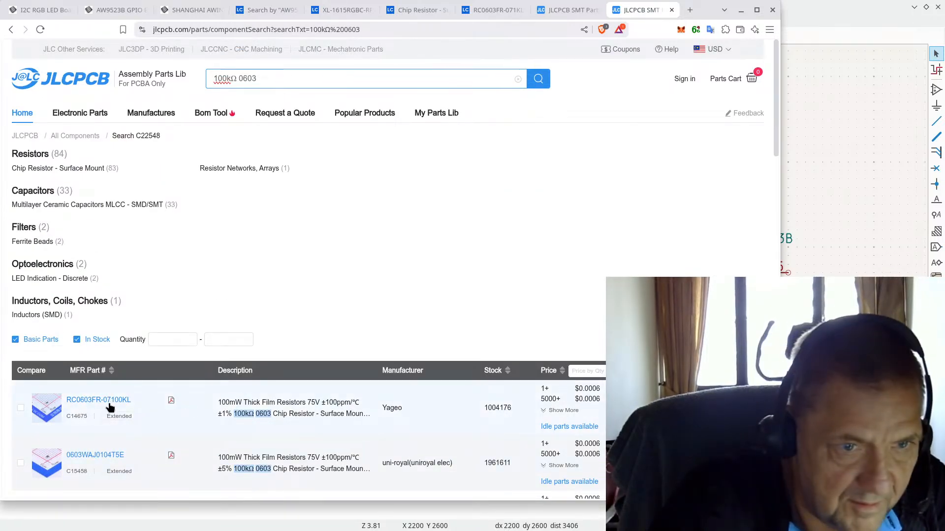
Step: Expand Yageo's RC0603FR-07100KL result (C14675), then open R3's properties in KiCad
click(44, 408)
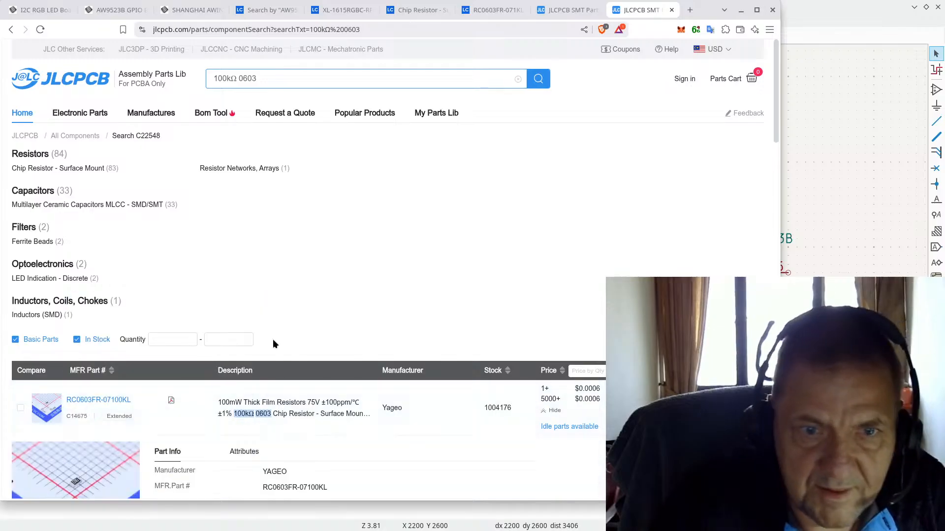
scroll(259, 339, down, 5)
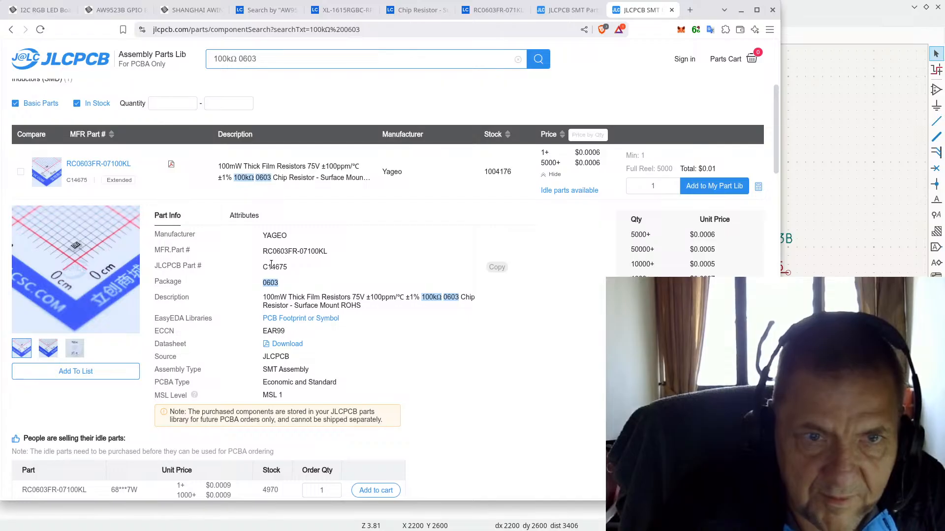
click(814, 11)
double_click(510, 269)
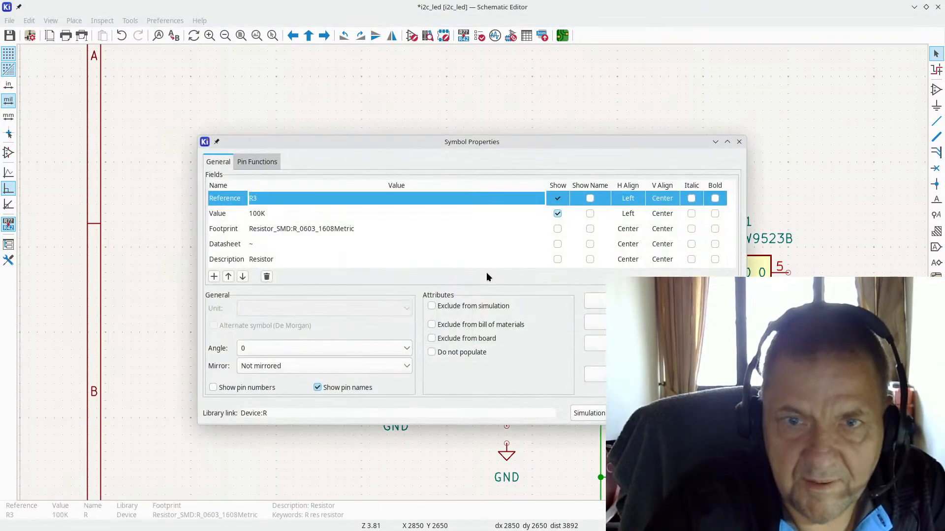
Step: Paste C14675 into R3's LCSC field, replacing C21190, and confirm
scroll(283, 259, down, 1)
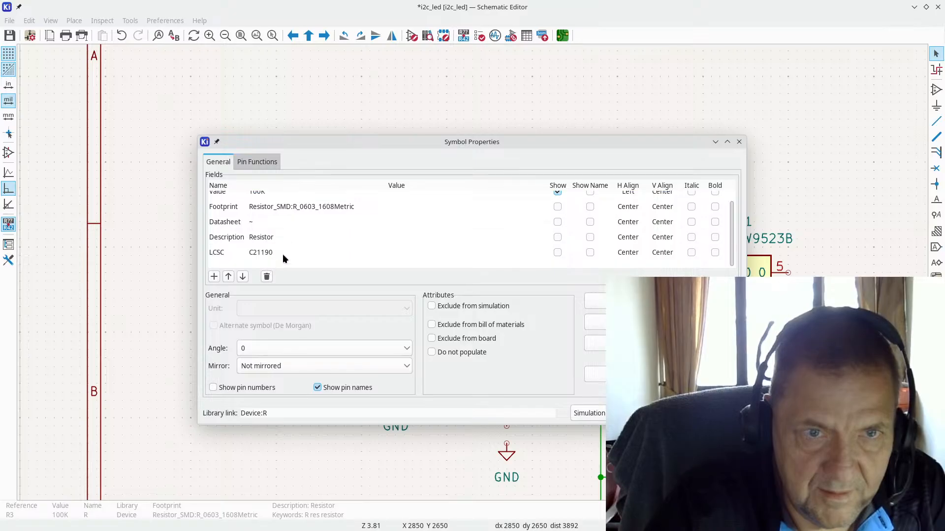
click(266, 252)
text(C14675)
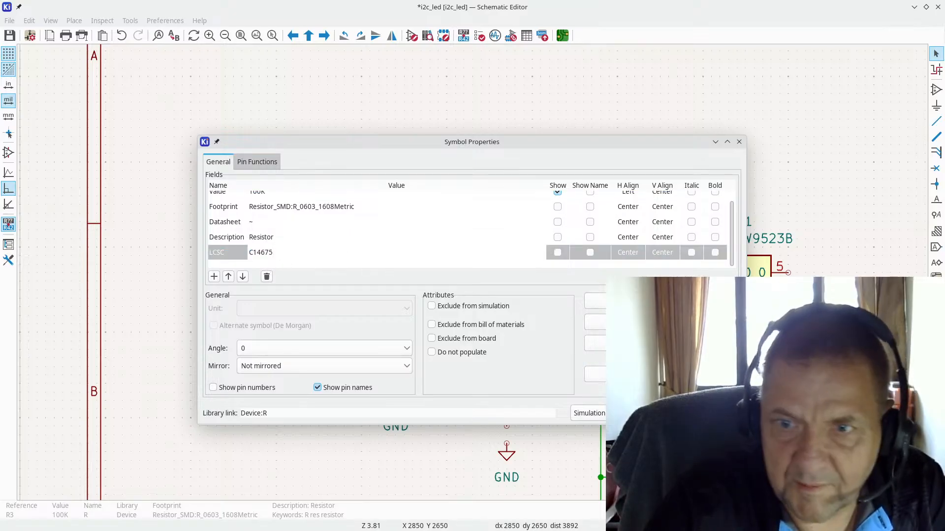
click(712, 413)
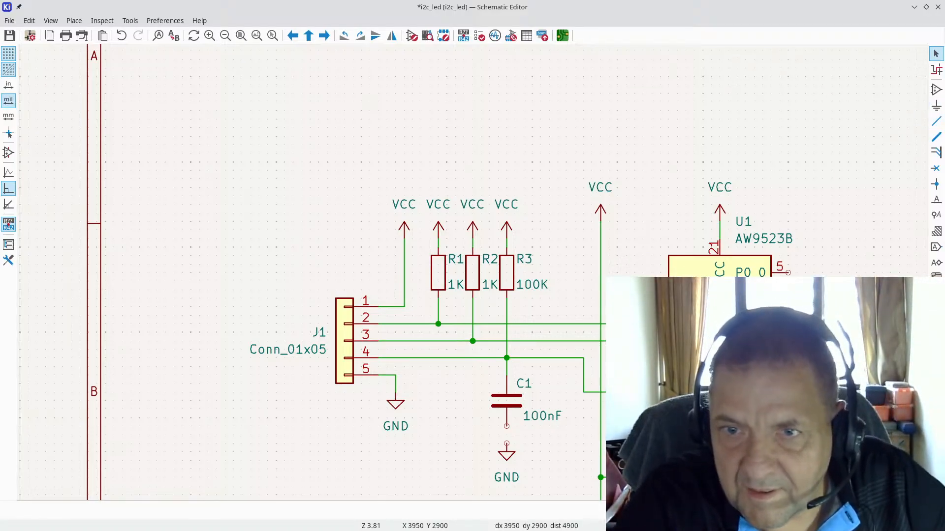
click(936, 121)
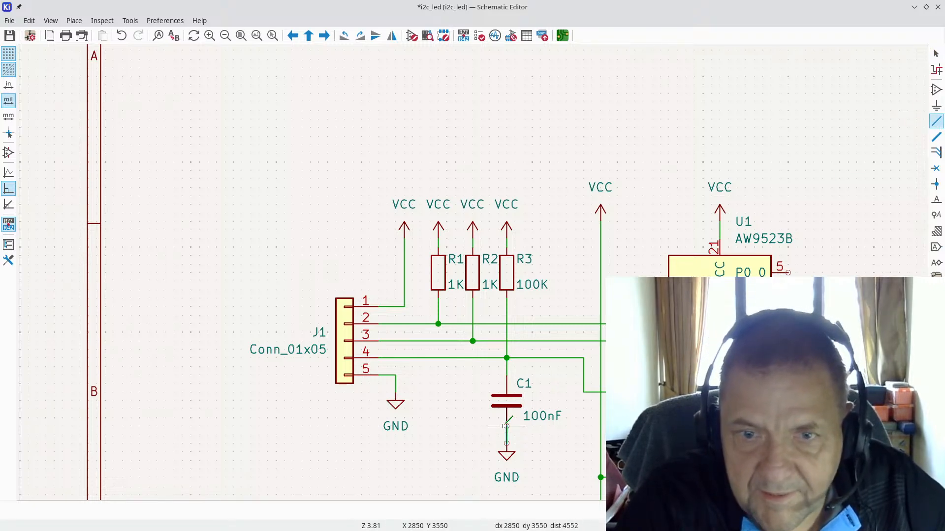
Step: Move resistors R1–R3 with their VCC symbols slightly, keeping wires attached, then check the layout
scroll(556, 374, down, 3)
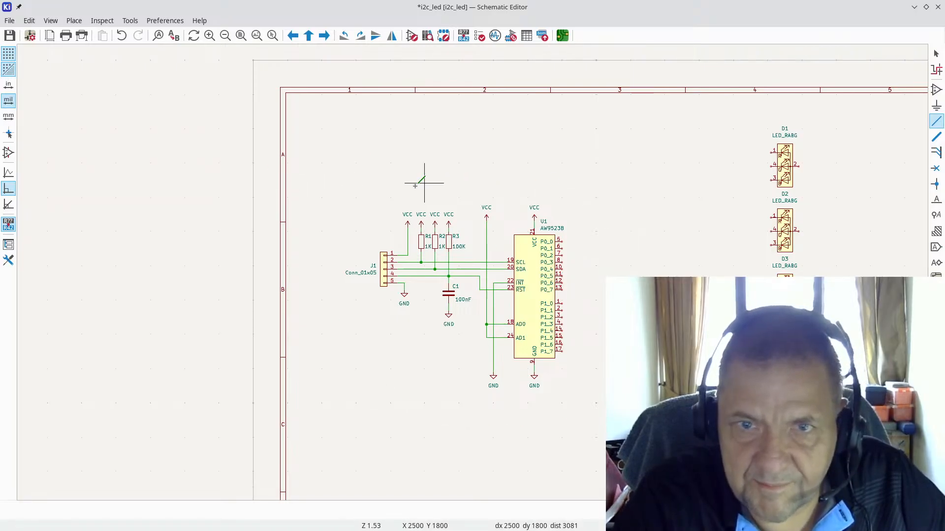
scroll(542, 337, up, 3)
scroll(473, 272, down, 2)
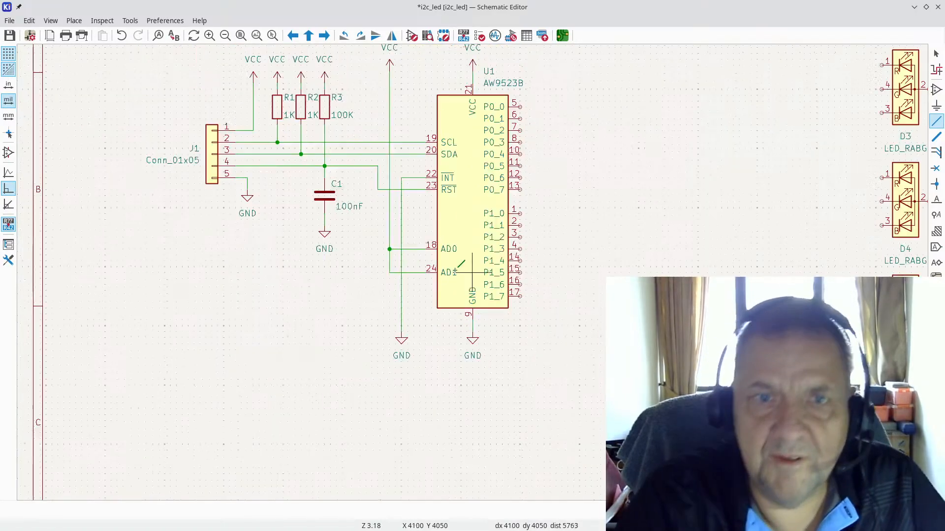
scroll(472, 272, down, 1)
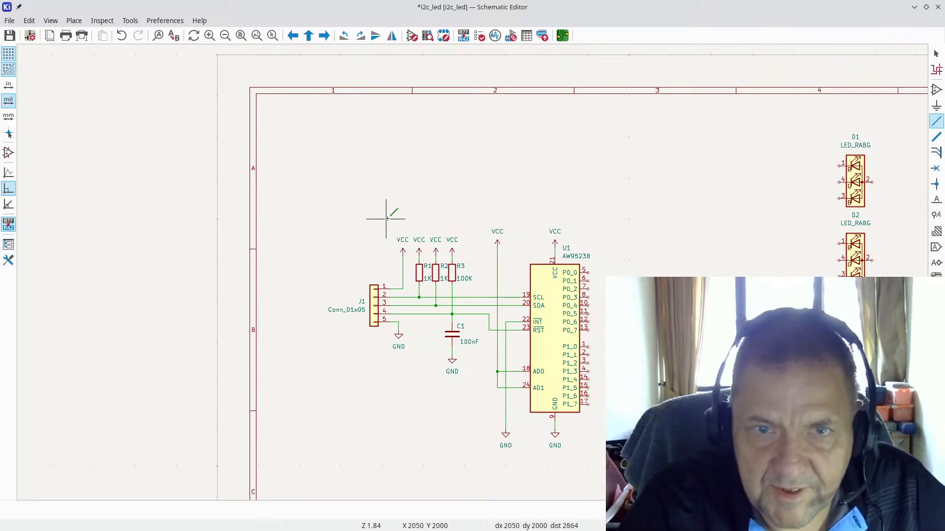
drag(386, 218, 475, 285)
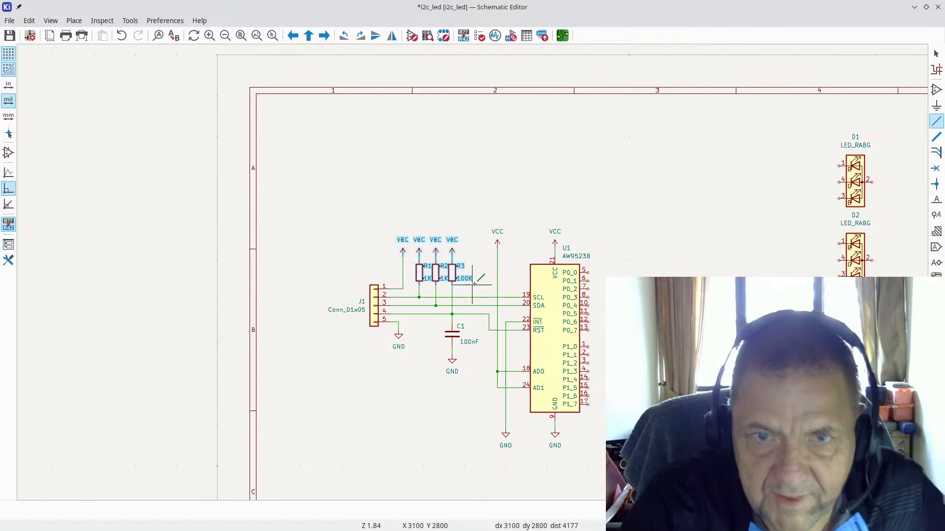
scroll(475, 284, up, 2)
key(g)
click(435, 266)
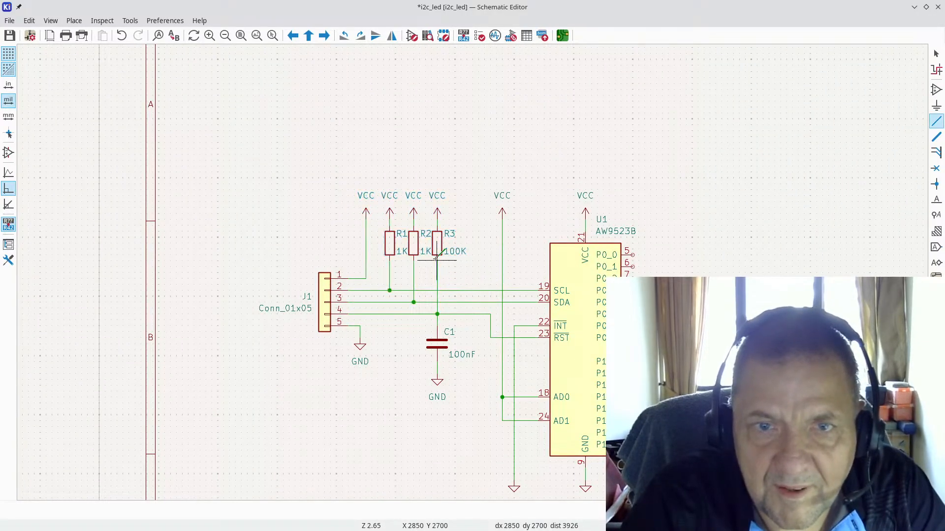
key(w)
scroll(645, 314, down, 2)
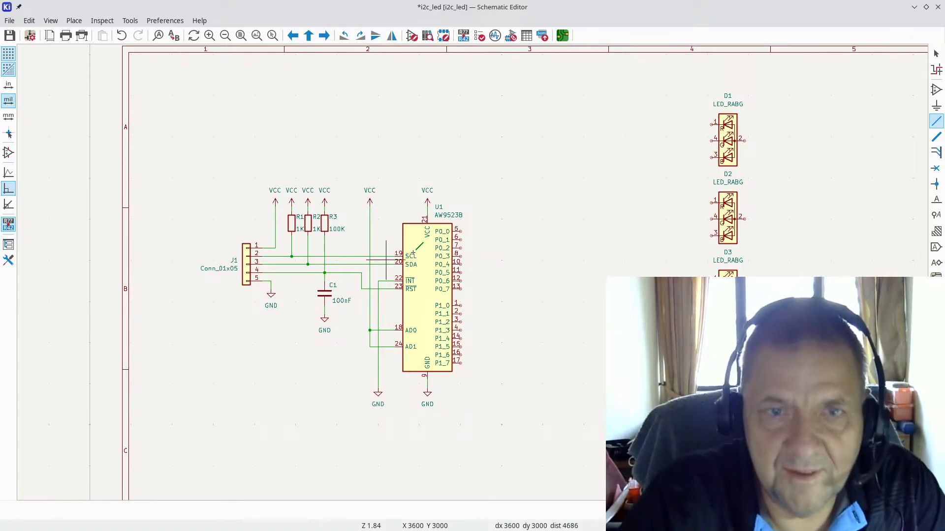
scroll(442, 272, up, 2)
Step: Box-select the D1–D5 LED column and move it left so it sits just right of U1
scroll(461, 266, down, 3)
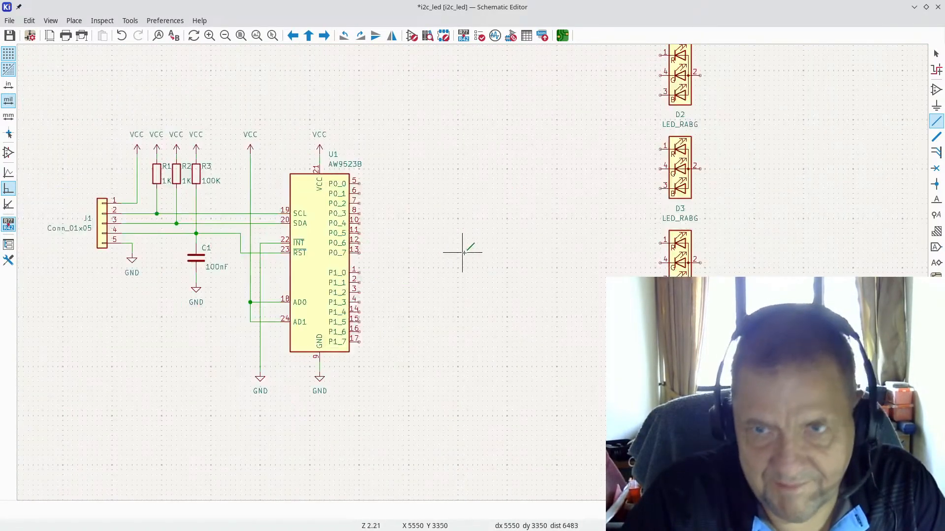
drag(595, 97, 670, 437)
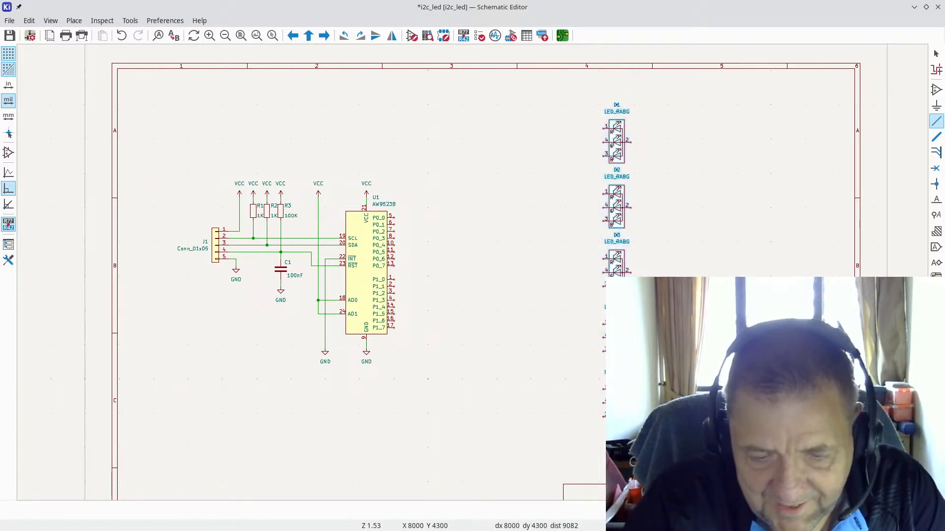
drag(630, 337, 497, 340)
key(w)
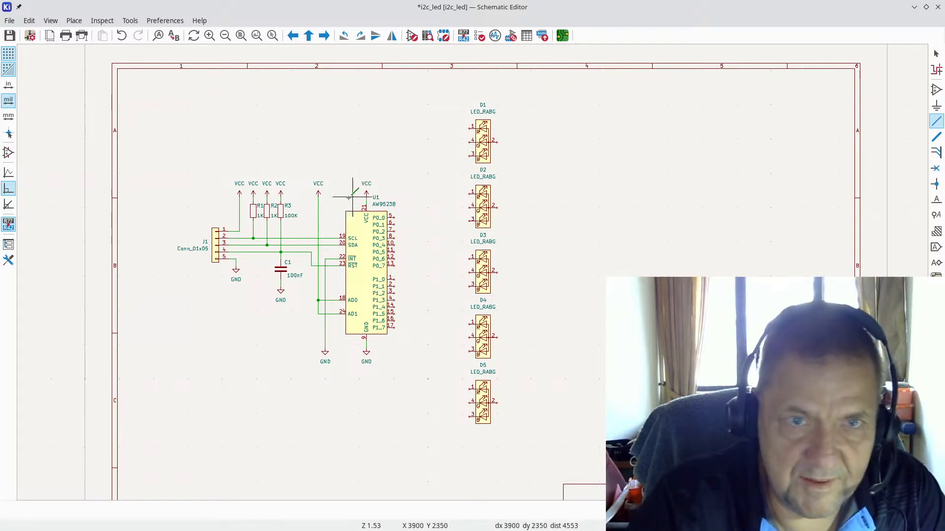
scroll(220, 134, up, 3)
Step: Duplicate the VCC power symbol and place the copy to the right of D1
key(Escape)
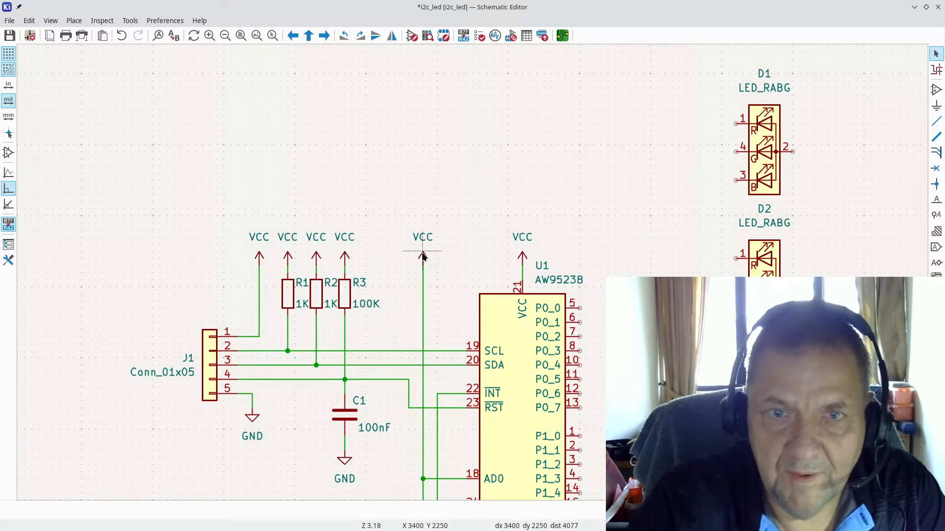
click(423, 254)
key(ctrl+d)
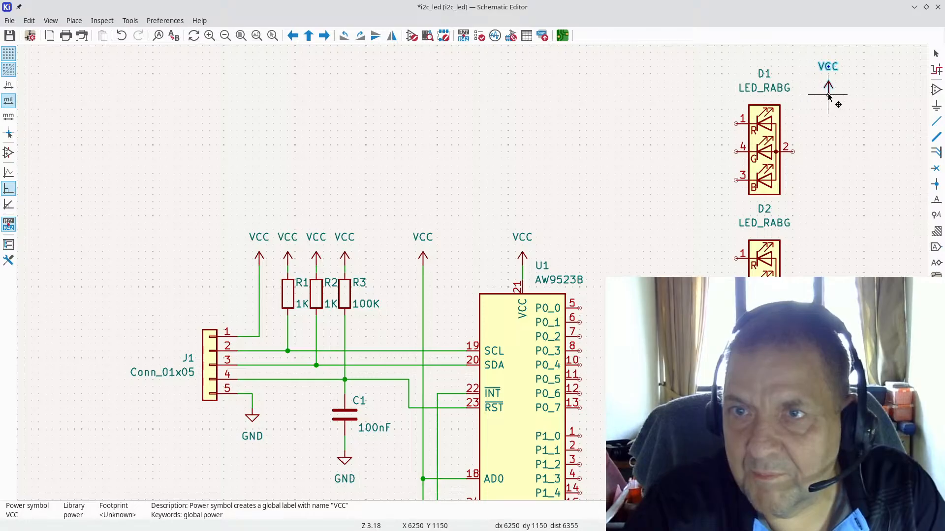
click(828, 96)
Step: Wire the new VCC down to D5 pin 2 and join D4 pin 2 onto it
key(w)
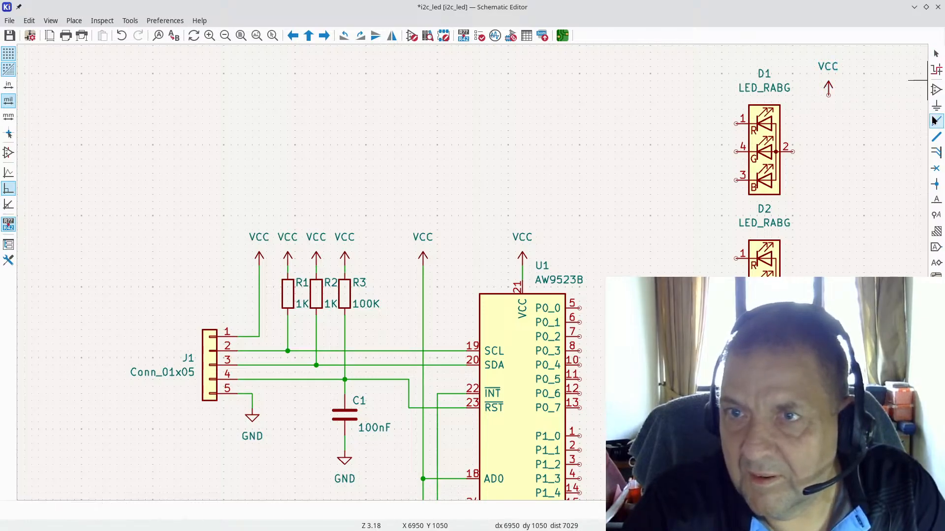
scroll(827, 256, down, 3)
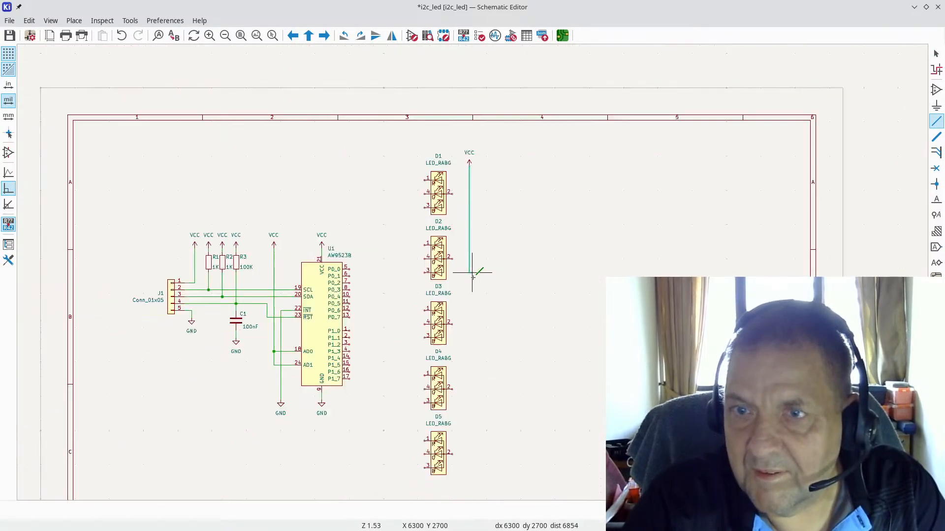
scroll(443, 379, up, 2)
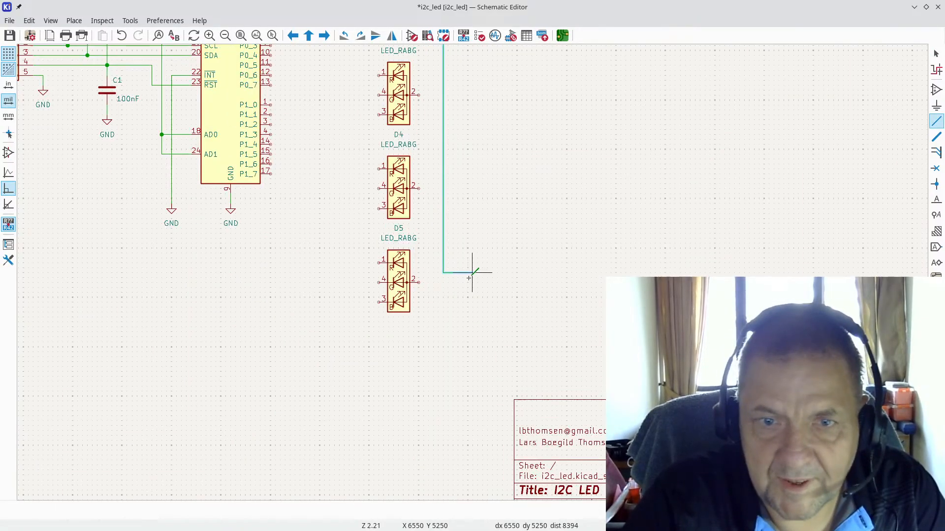
click(417, 283)
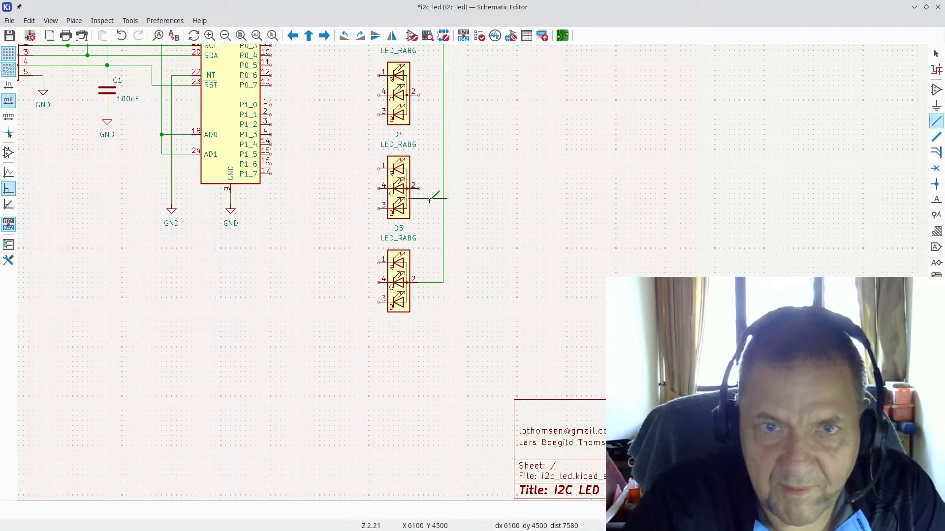
scroll(421, 191, up, 3)
click(473, 249)
click(534, 248)
Step: Join pin 2 of D3, D2 and D1 onto the same VCC wire
scroll(497, 128, down, 2)
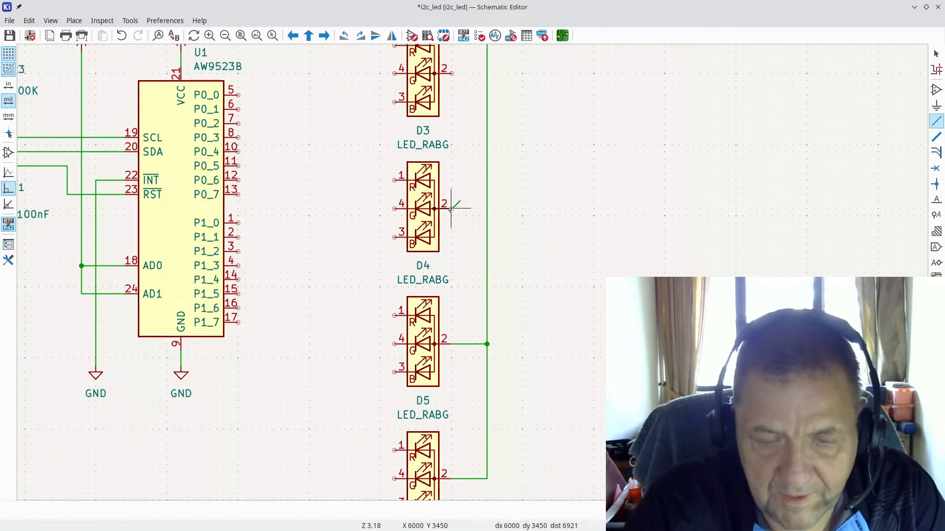
click(452, 209)
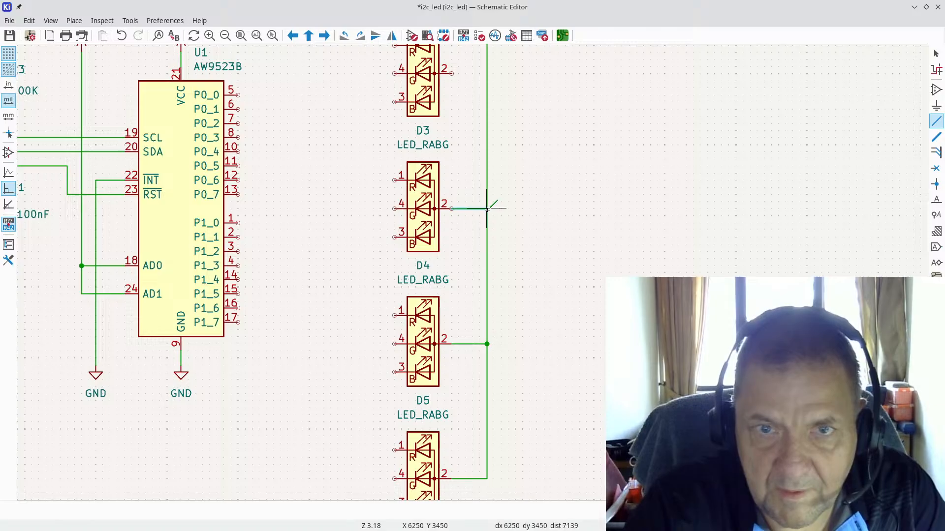
click(487, 209)
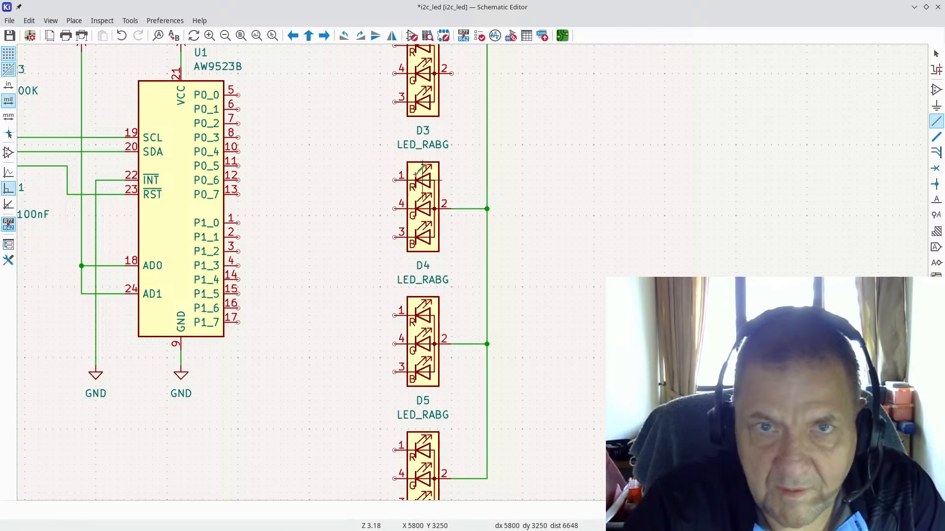
click(450, 73)
click(487, 73)
scroll(487, 73, down, 2)
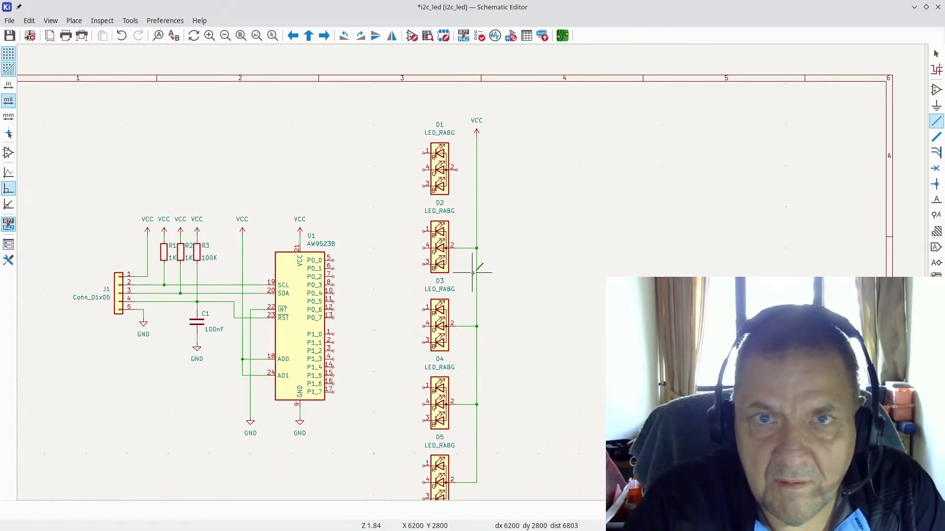
click(457, 170)
click(476, 170)
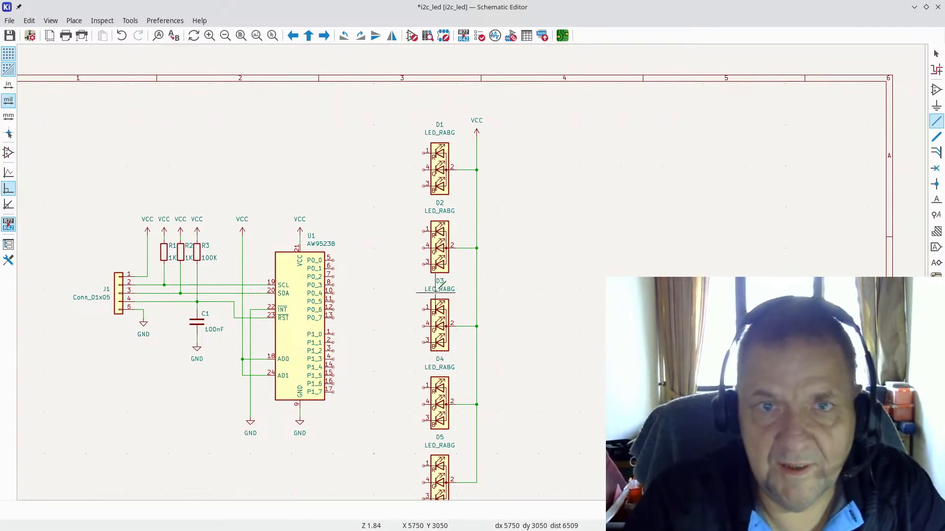
scroll(415, 238, up, 4)
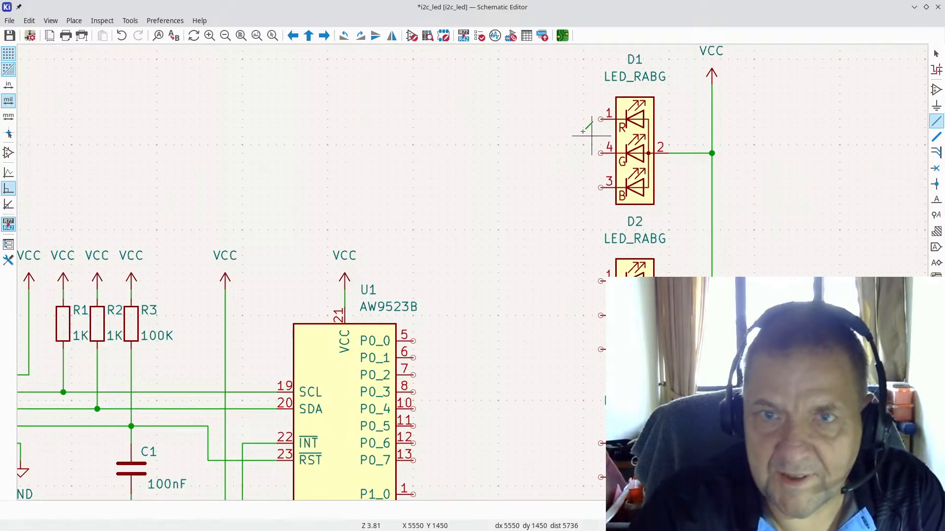
Step: Wire U1's P0_0, P0_1 and P0_2 to D1 pins 1, 4 and 3
click(413, 341)
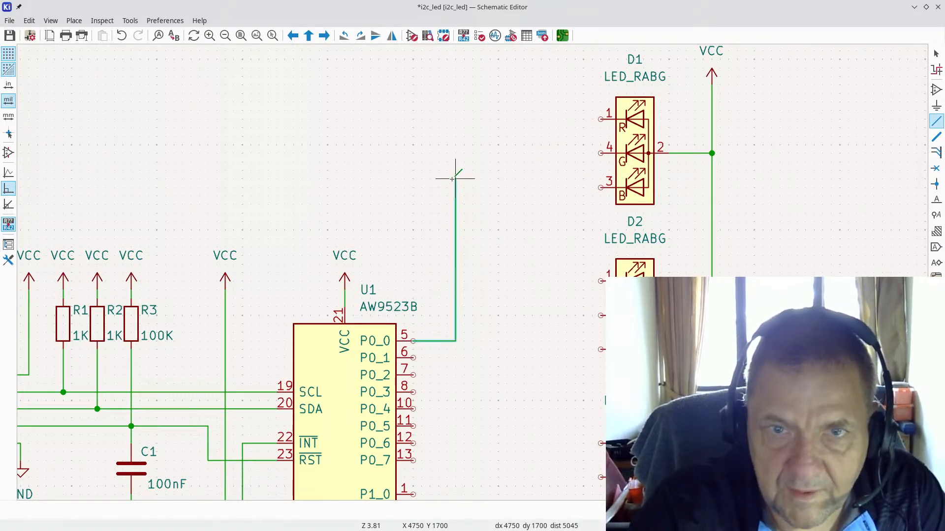
click(600, 119)
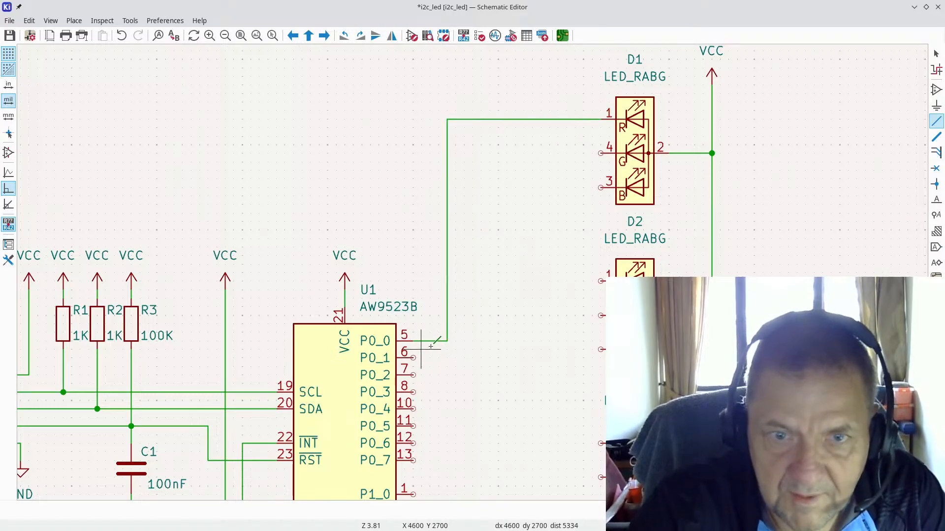
click(413, 358)
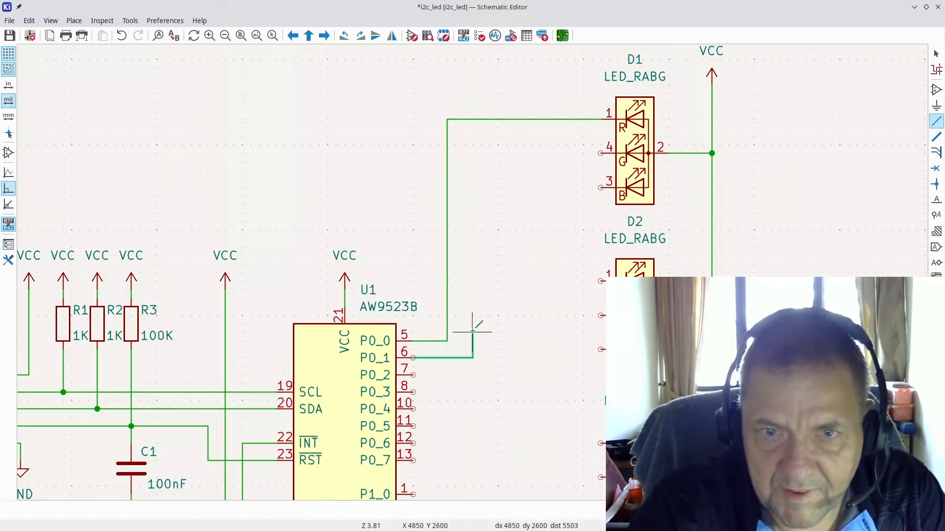
click(464, 306)
click(601, 153)
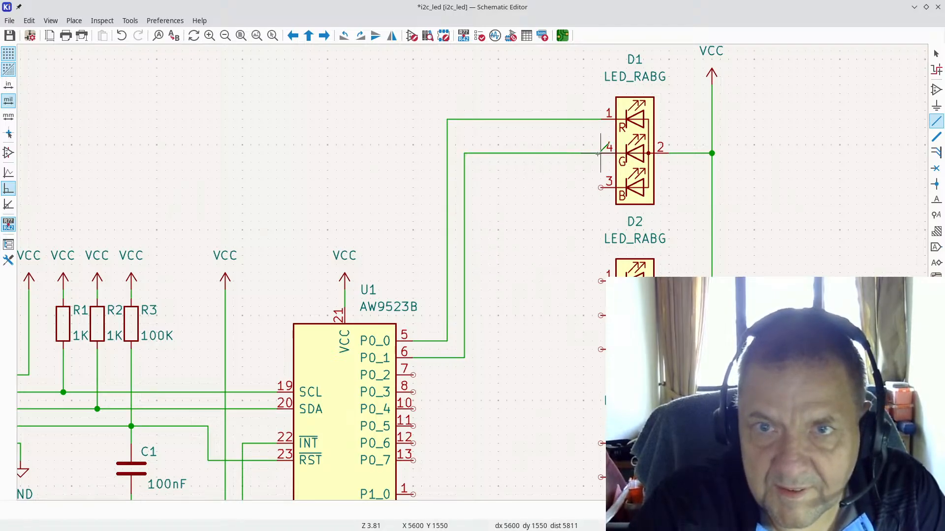
click(414, 376)
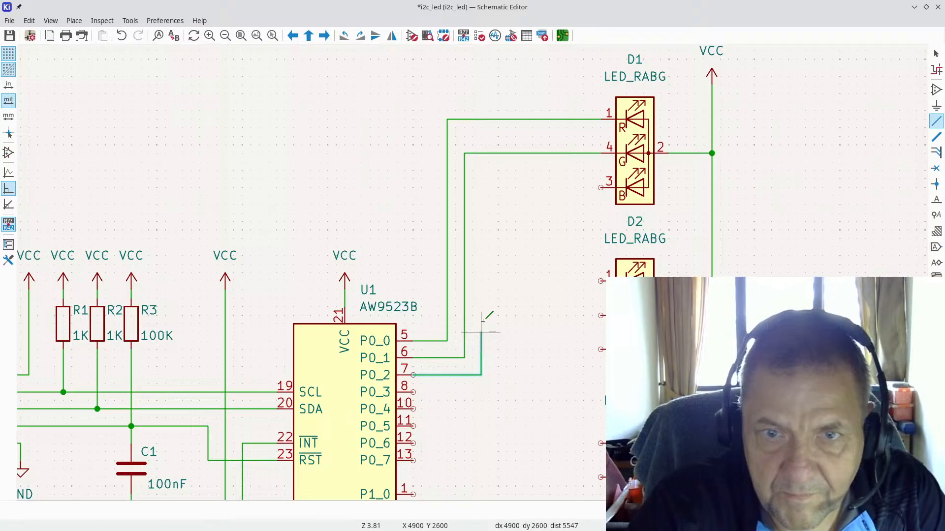
click(481, 333)
click(600, 187)
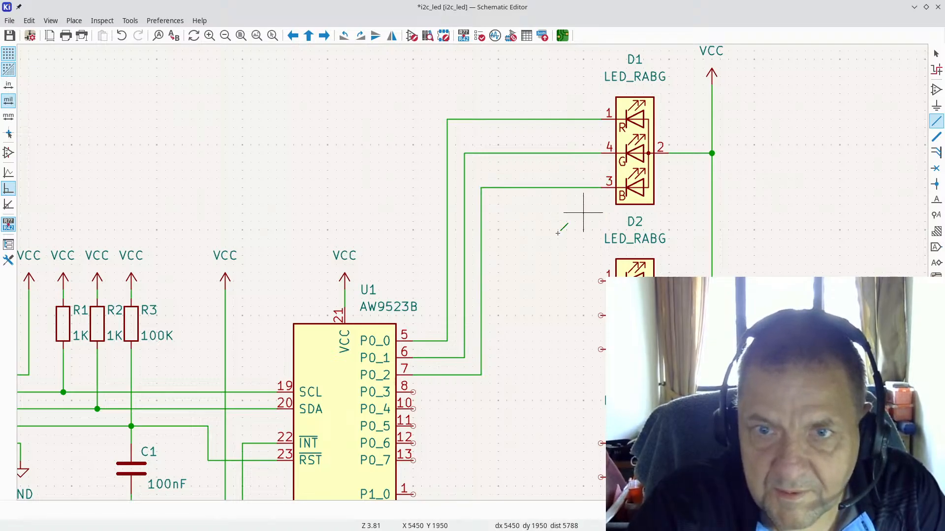
Step: Wire U1's P0_3, P0_4 and P0_5 to D2 pins 1, 4 and 3
click(413, 392)
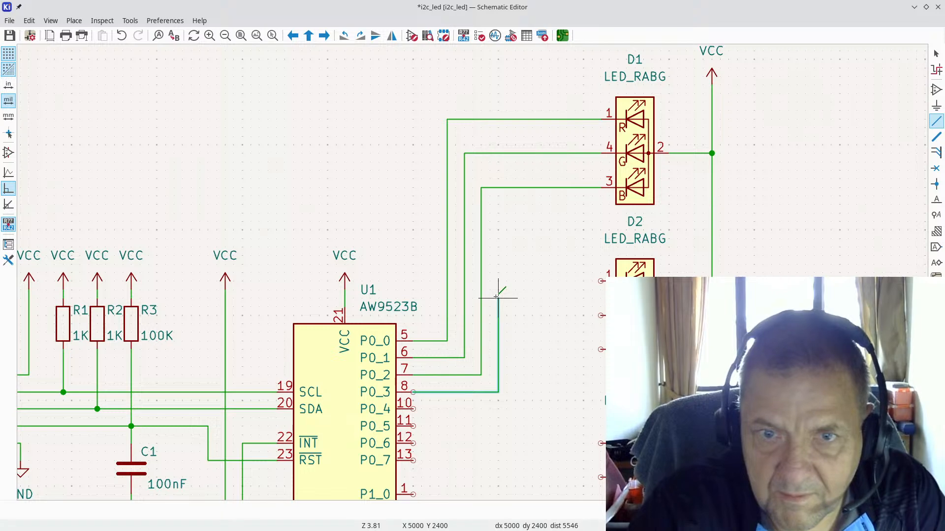
click(498, 281)
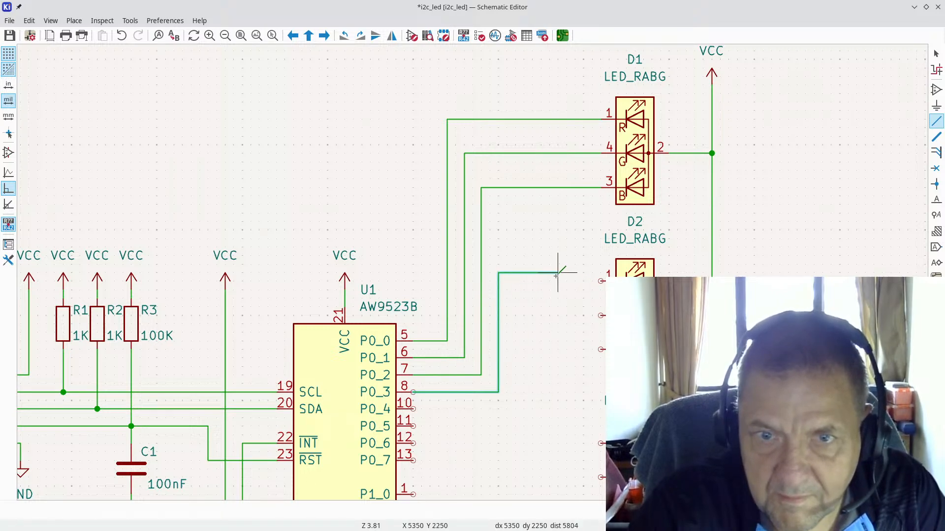
click(601, 281)
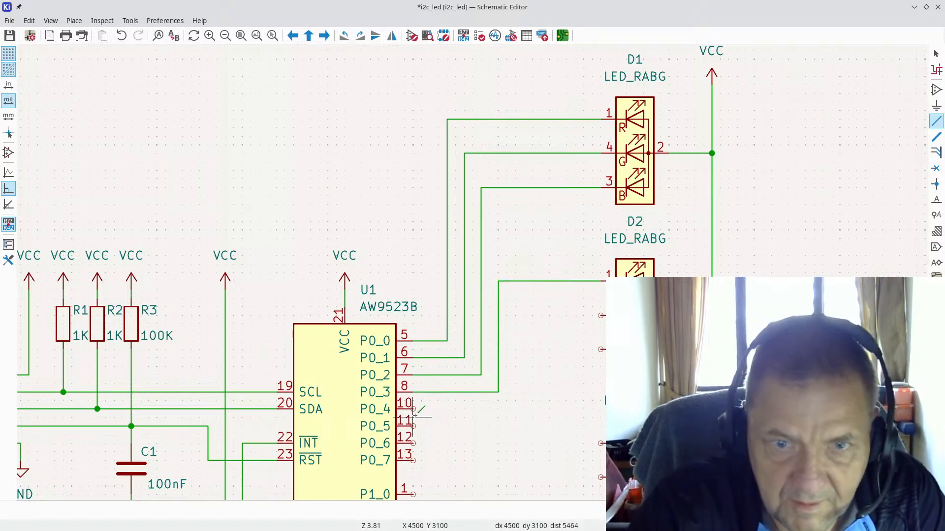
click(414, 409)
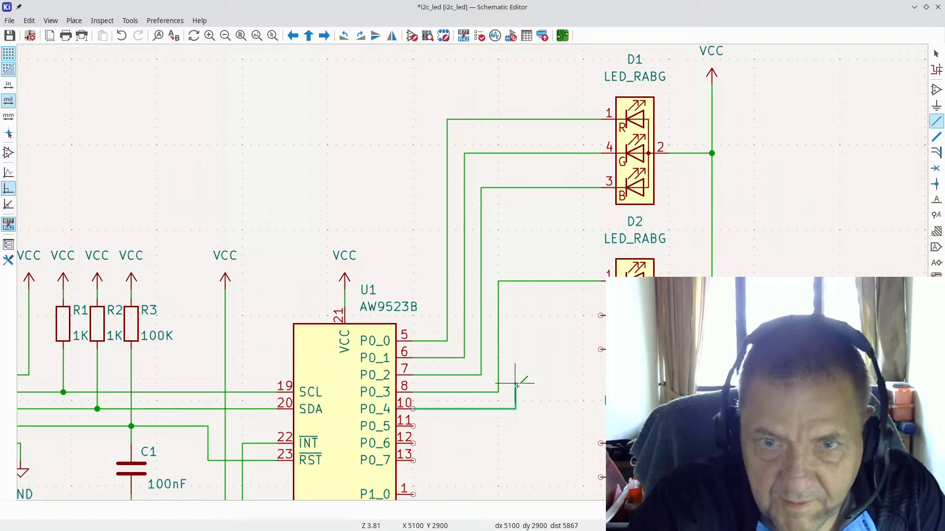
click(515, 315)
click(601, 315)
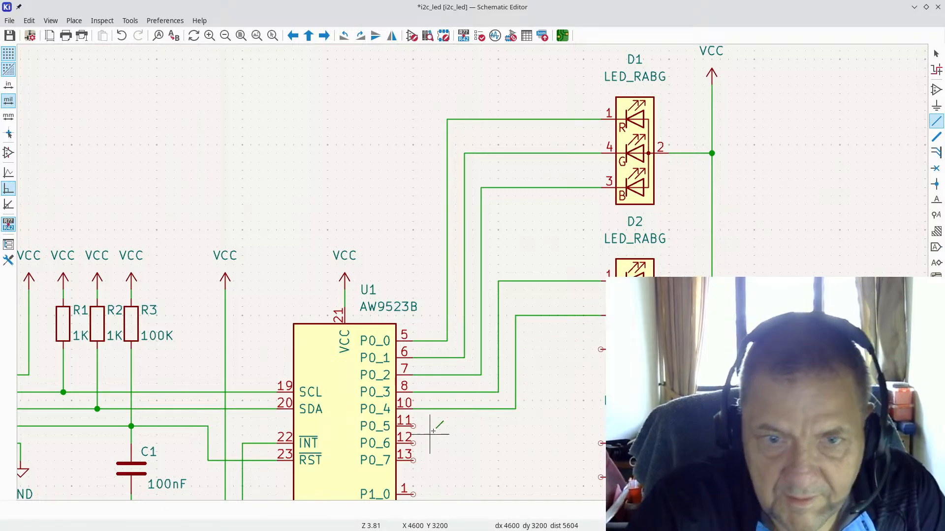
click(415, 425)
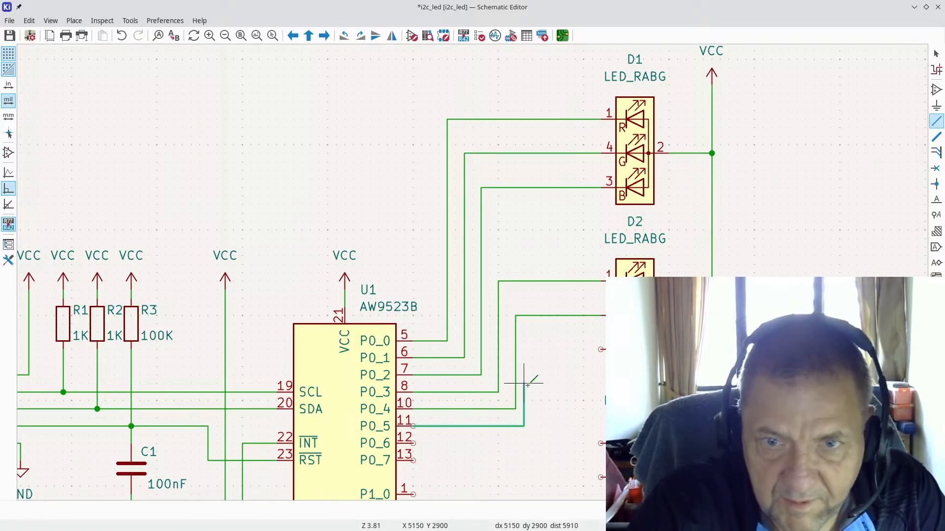
click(532, 349)
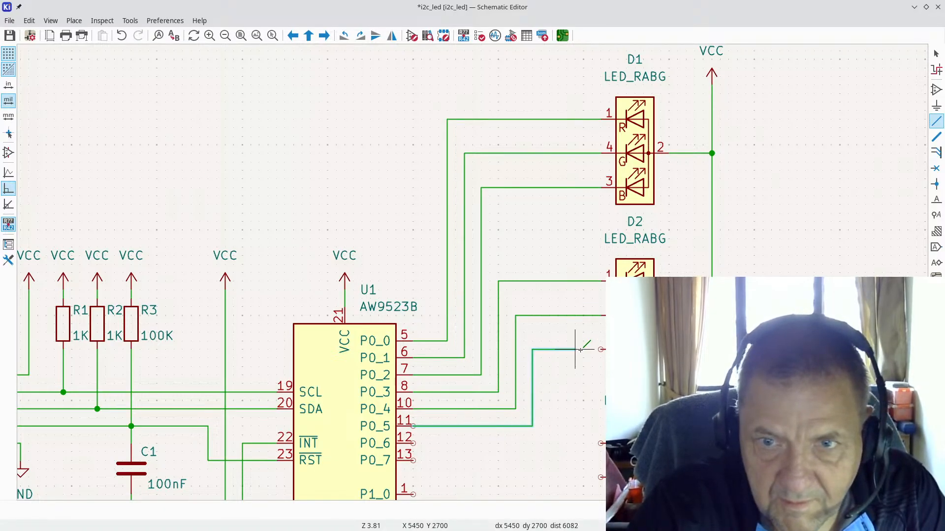
click(601, 349)
scroll(232, 222, down, 3)
scroll(191, 260, up, 4)
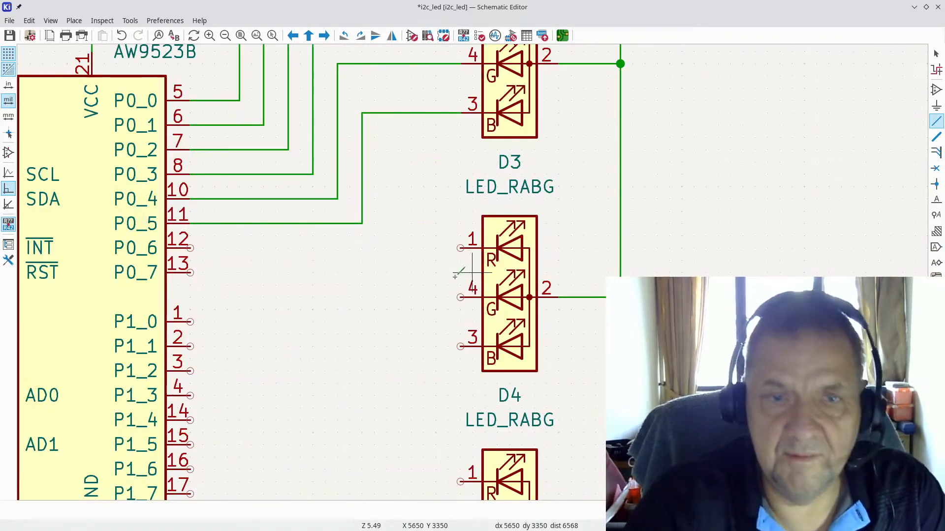
Step: Wire U1's P0_6, P0_7 and P1_0 to D3 pins 1, 4 and 3
click(191, 248)
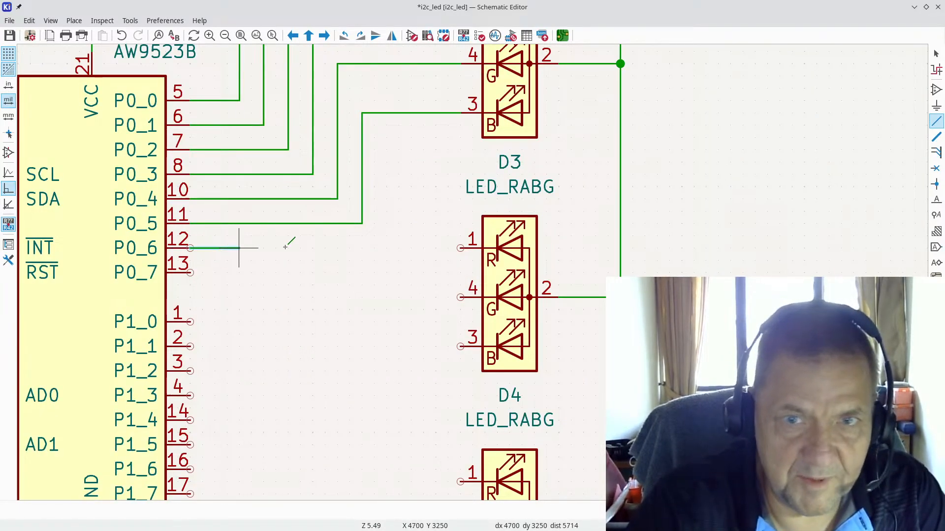
click(460, 248)
click(191, 273)
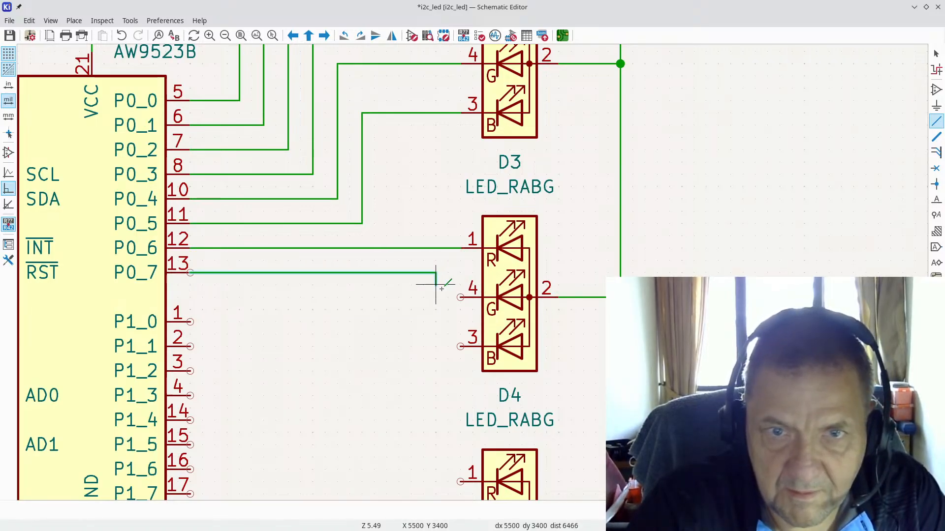
click(460, 297)
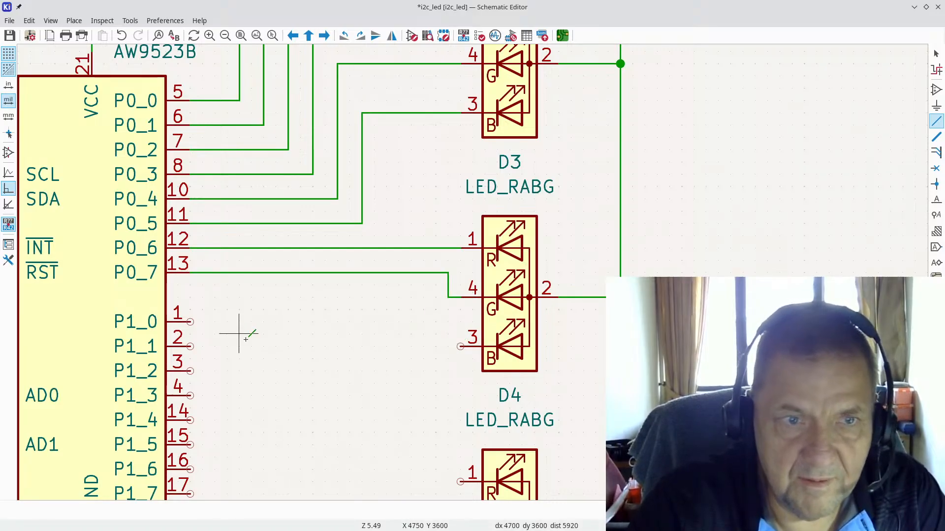
click(190, 322)
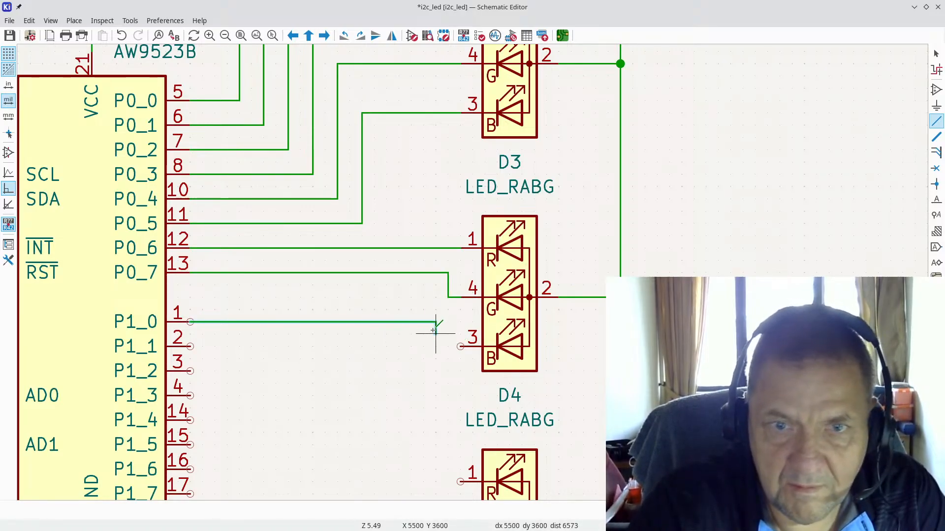
click(460, 347)
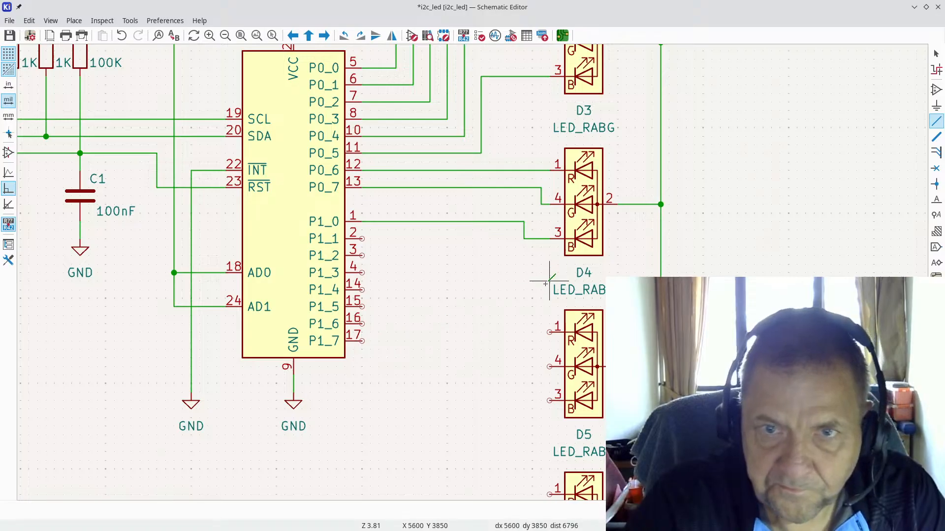
Step: Wire D4's pins 1, 4 and 3 to U1's P1_1, P1_2 and P1_3
click(549, 332)
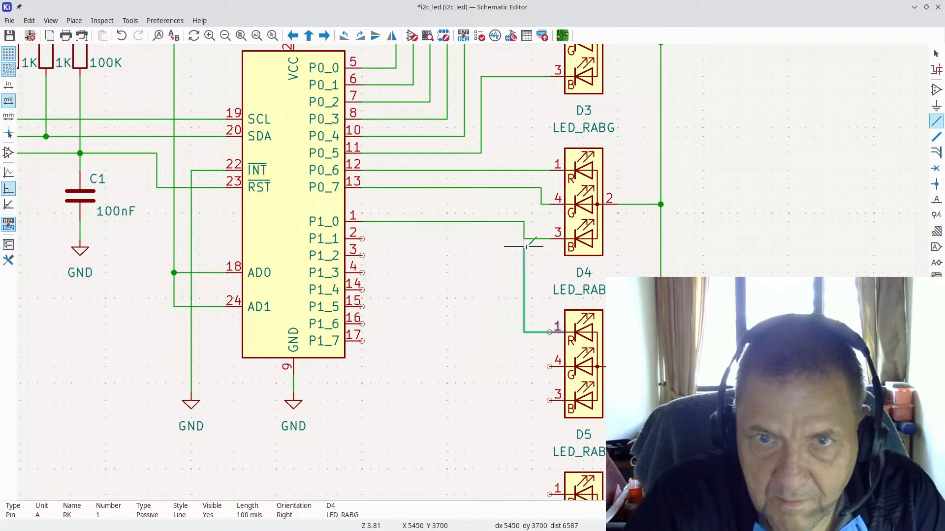
click(498, 240)
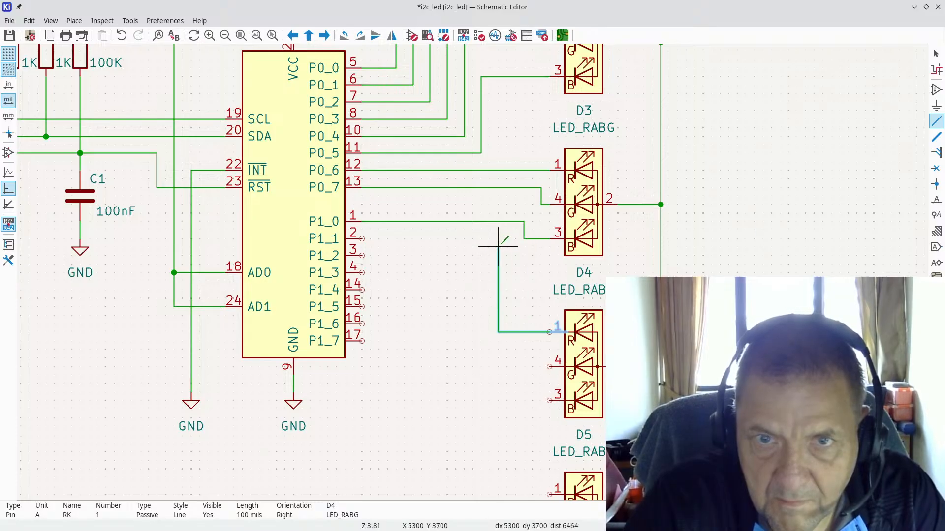
click(363, 239)
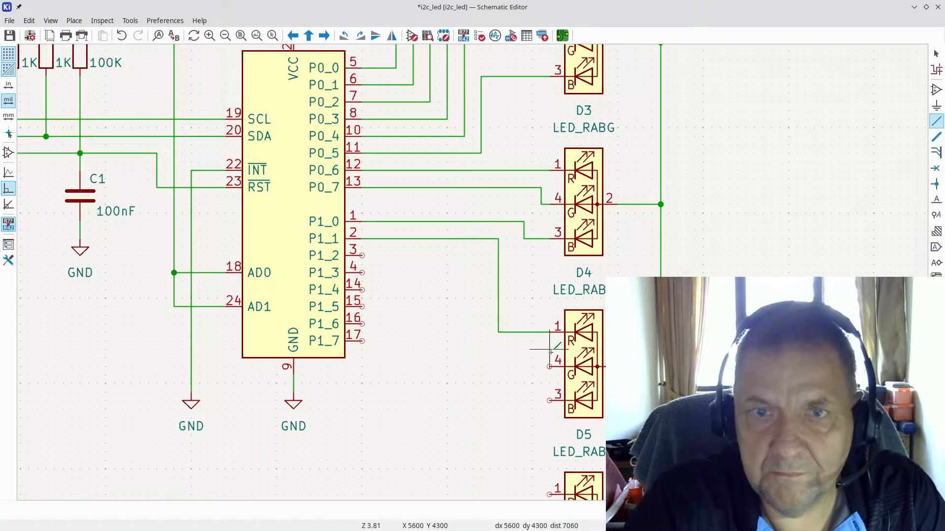
key(Escape)
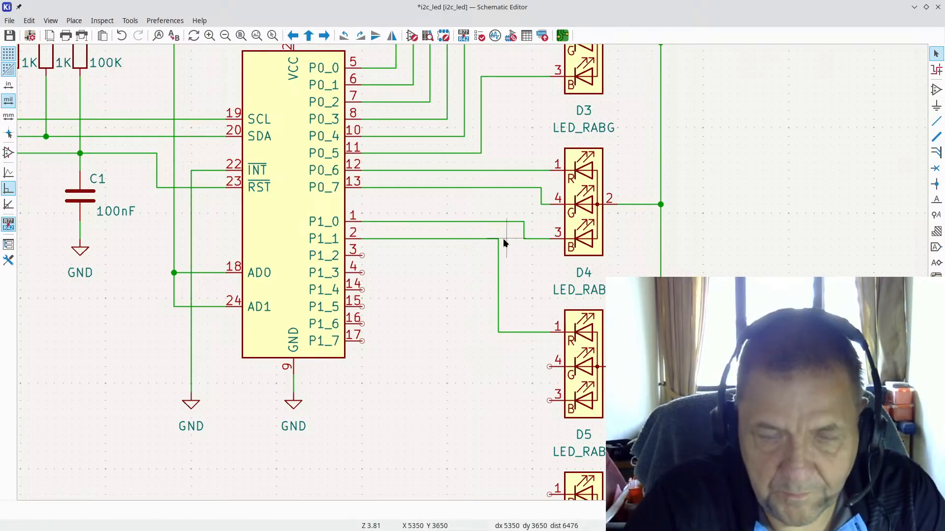
drag(497, 240, 504, 239)
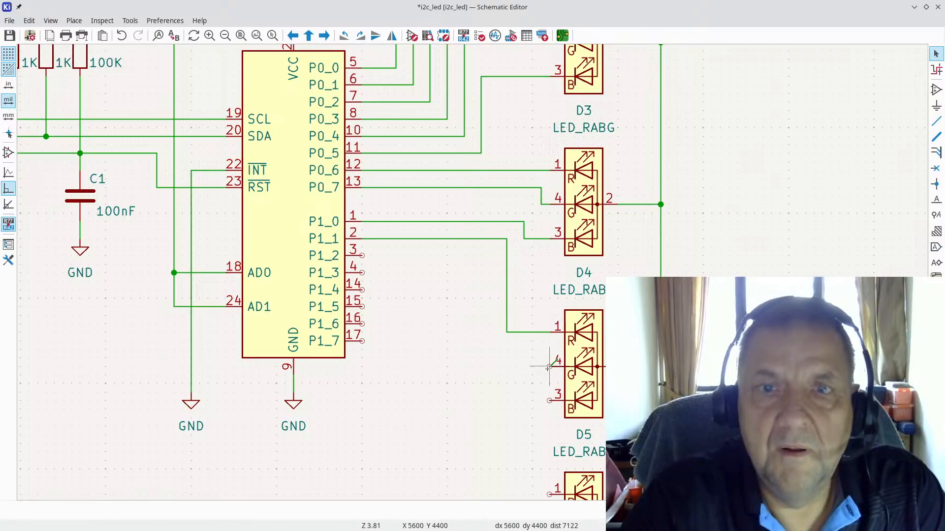
key(w)
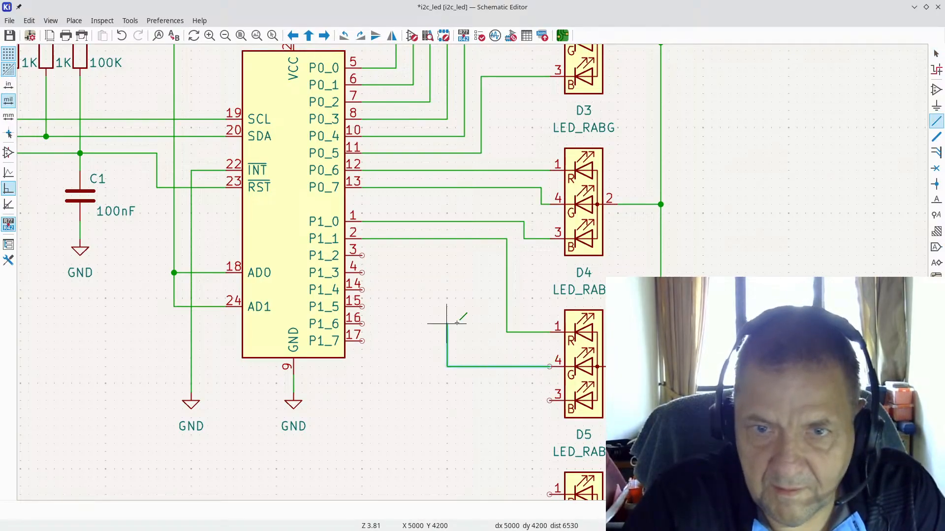
click(490, 307)
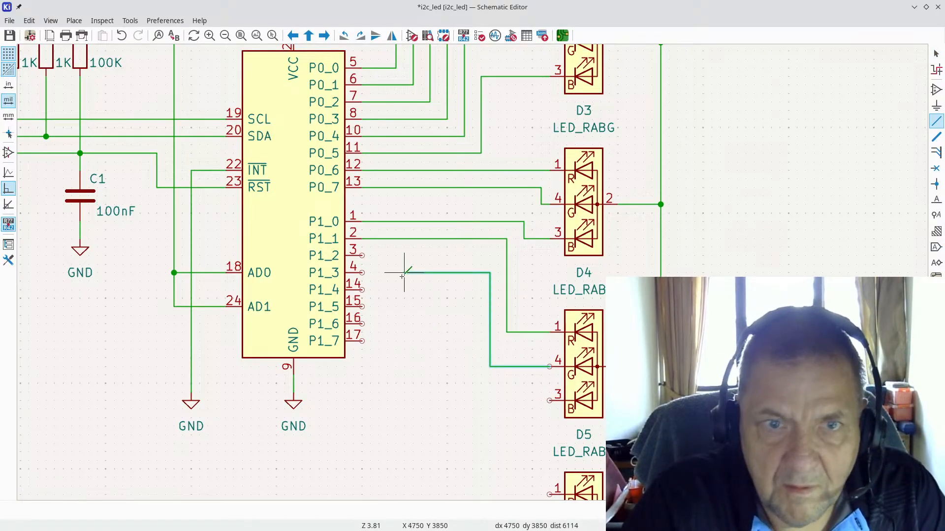
click(361, 255)
key(Escape)
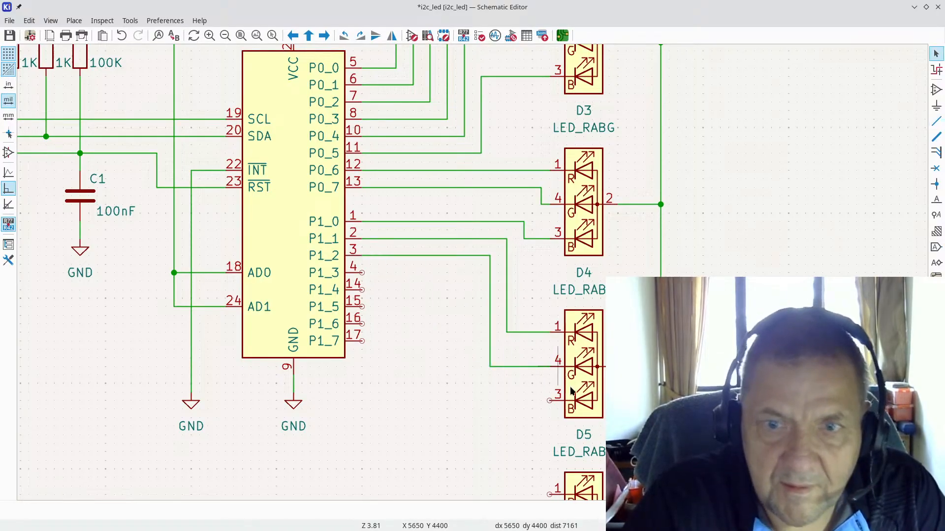
click(546, 401)
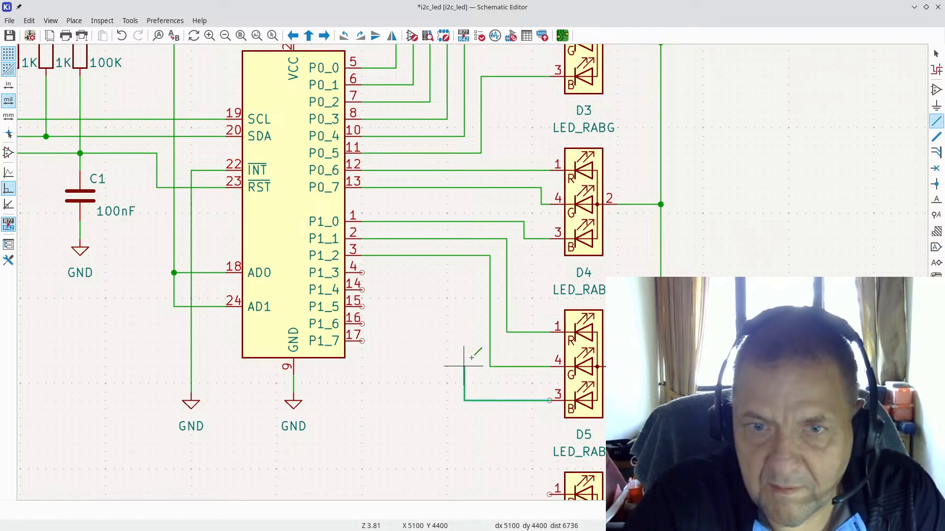
click(472, 349)
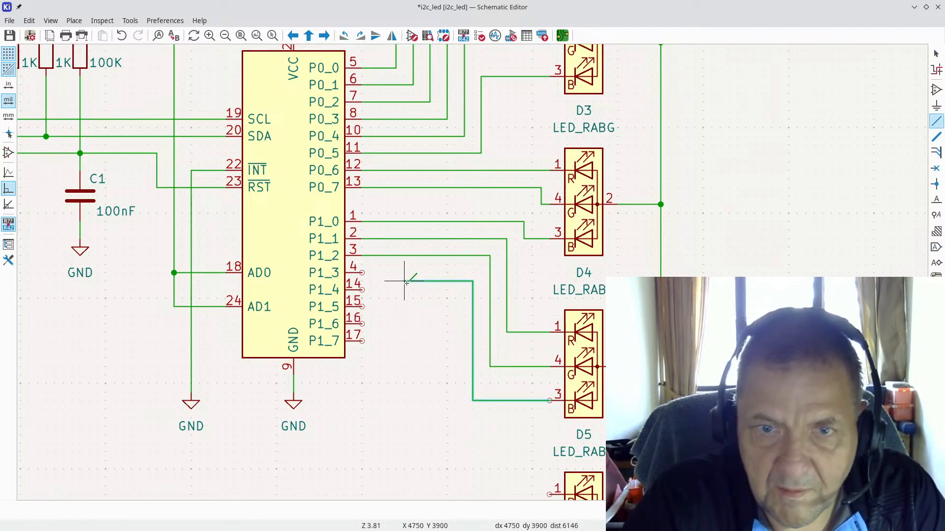
click(362, 273)
key(Escape)
Step: Wire the last LED's pins 1, 4 and 3 to U1's P1_4, P1_5 and P1_6
scroll(489, 415, down, 5)
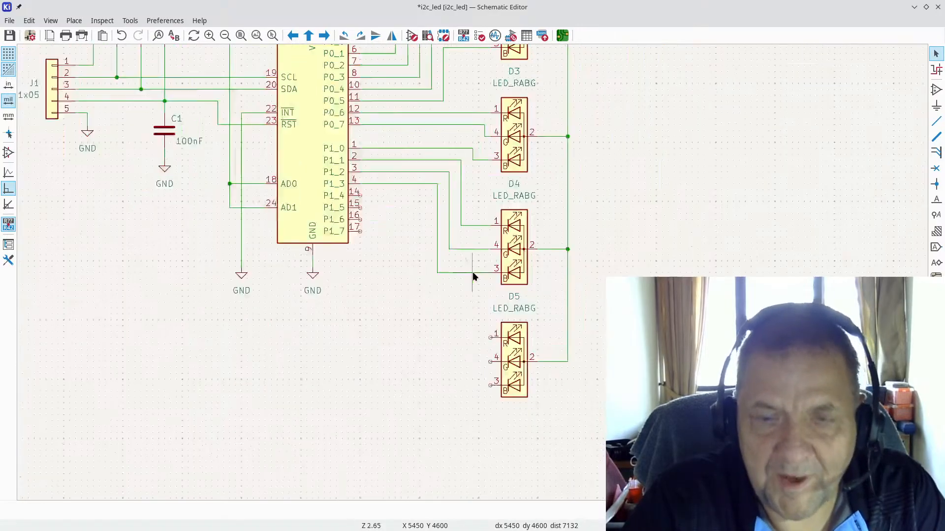
scroll(479, 299, up, 2)
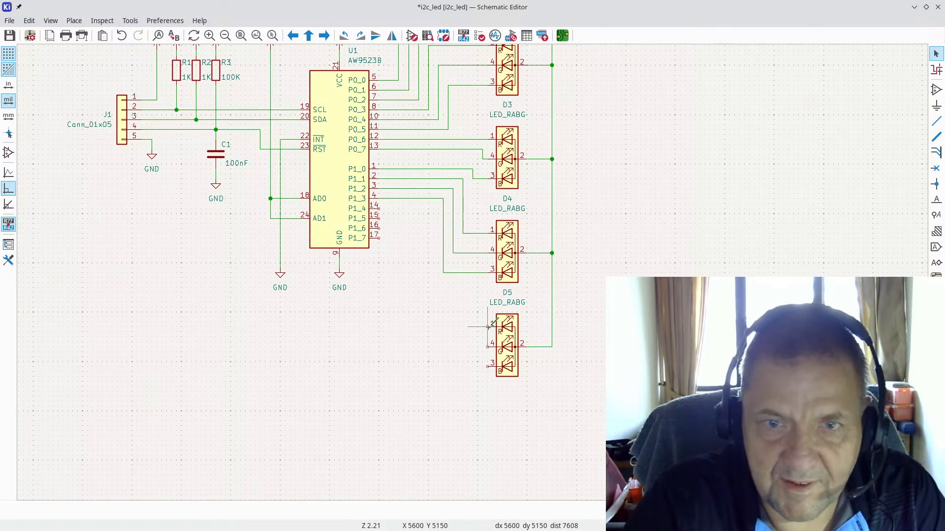
key(w)
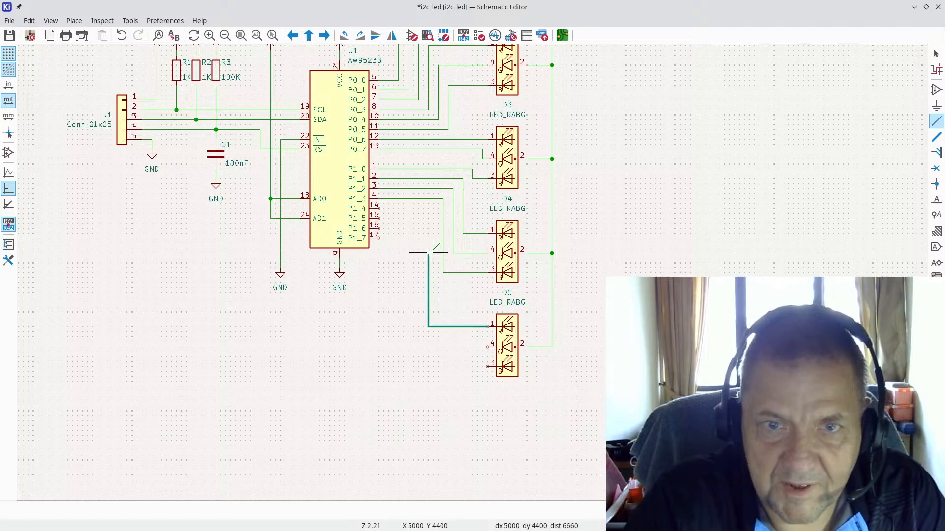
click(433, 258)
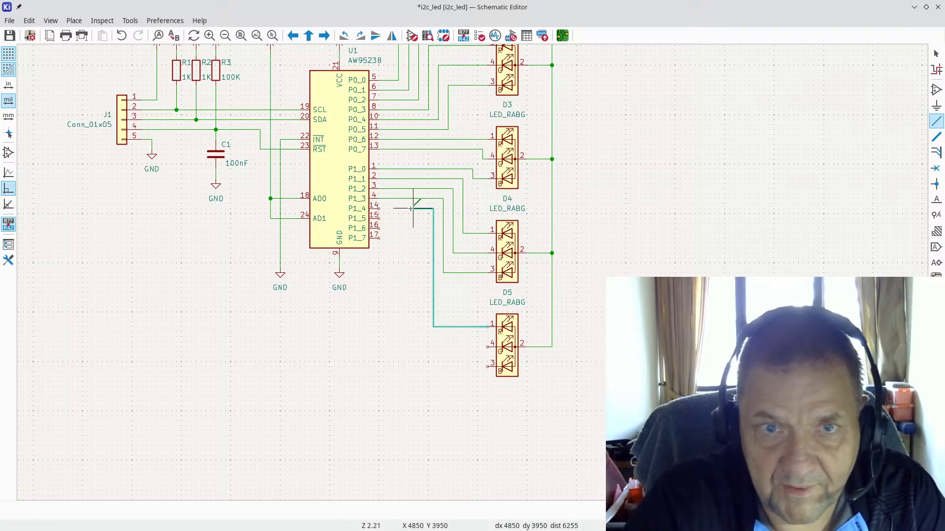
click(379, 209)
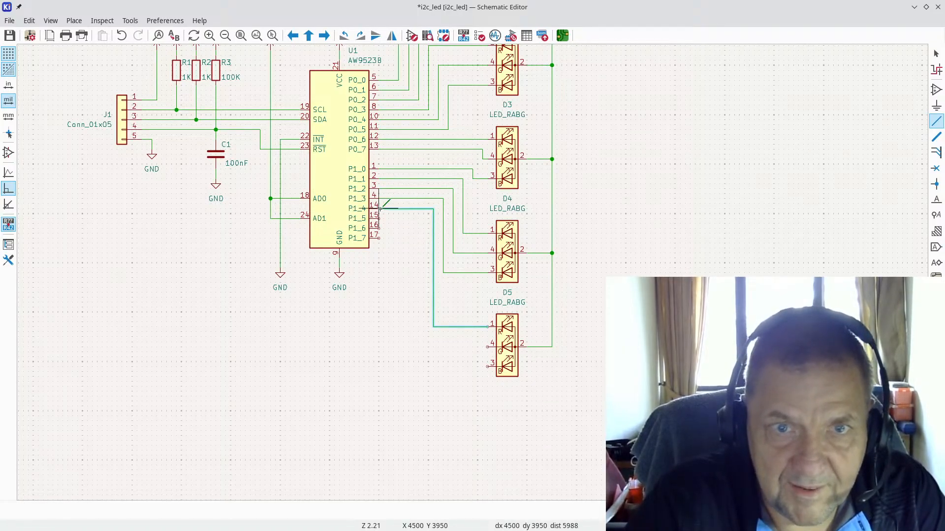
key(Escape)
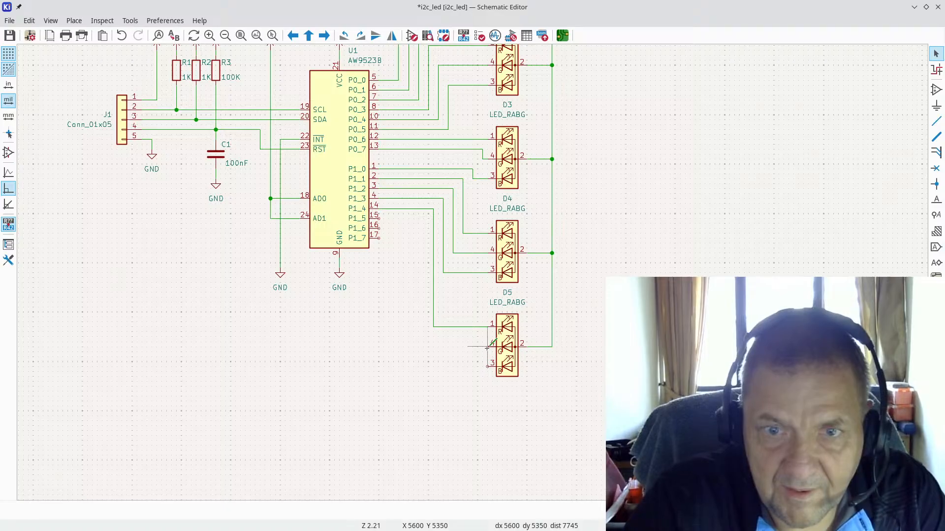
click(472, 345)
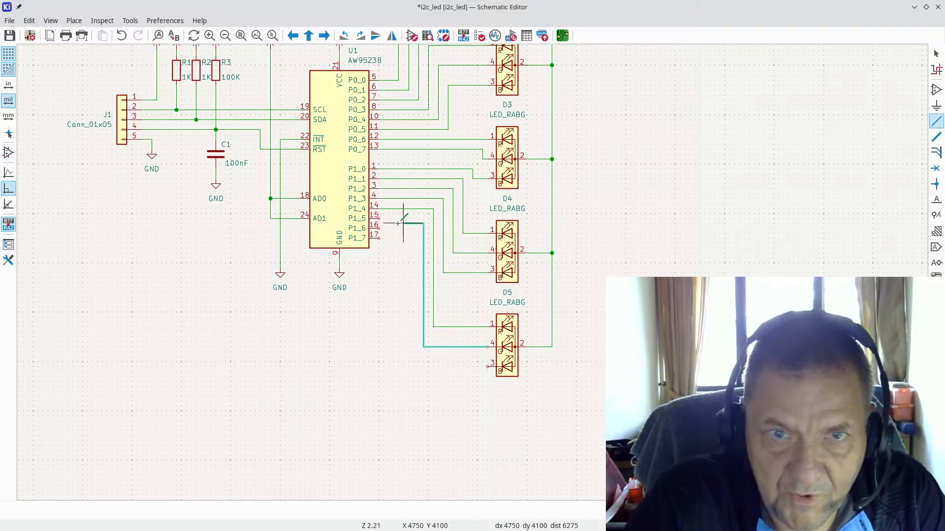
click(382, 217)
key(Escape)
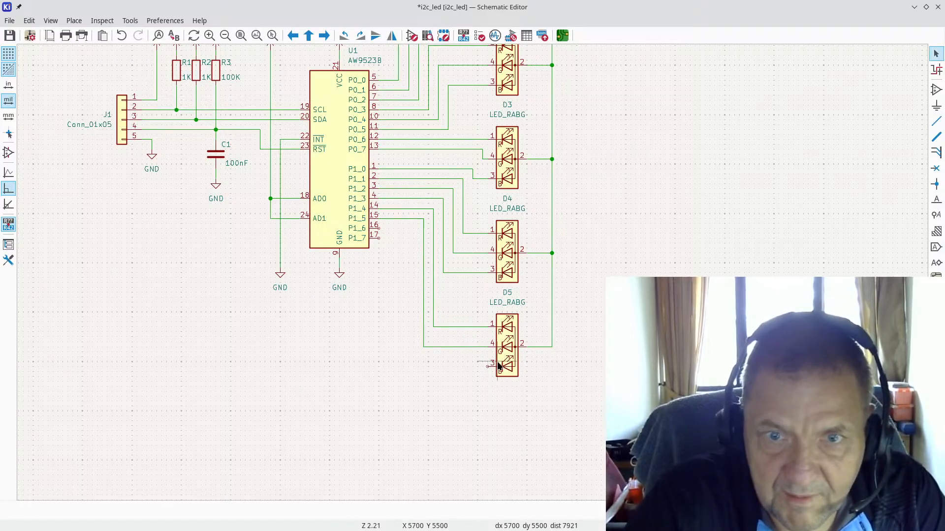
click(489, 365)
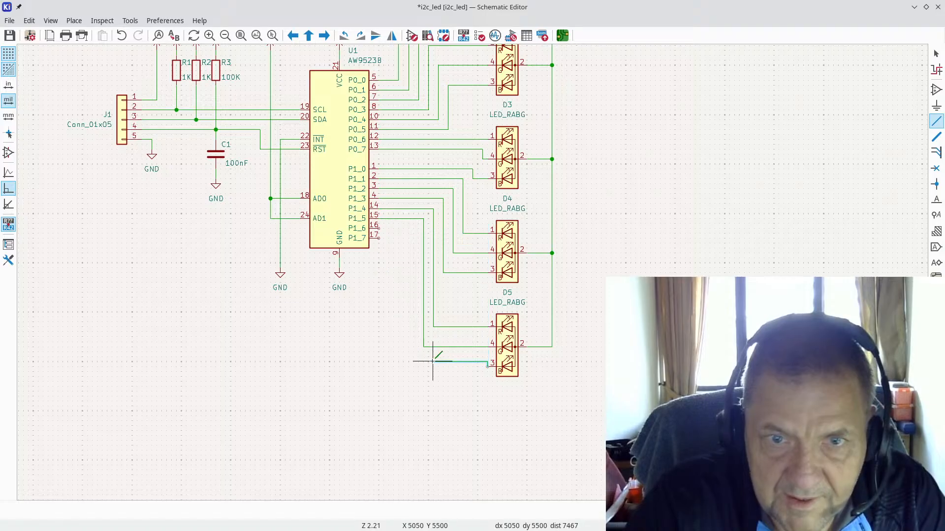
click(412, 340)
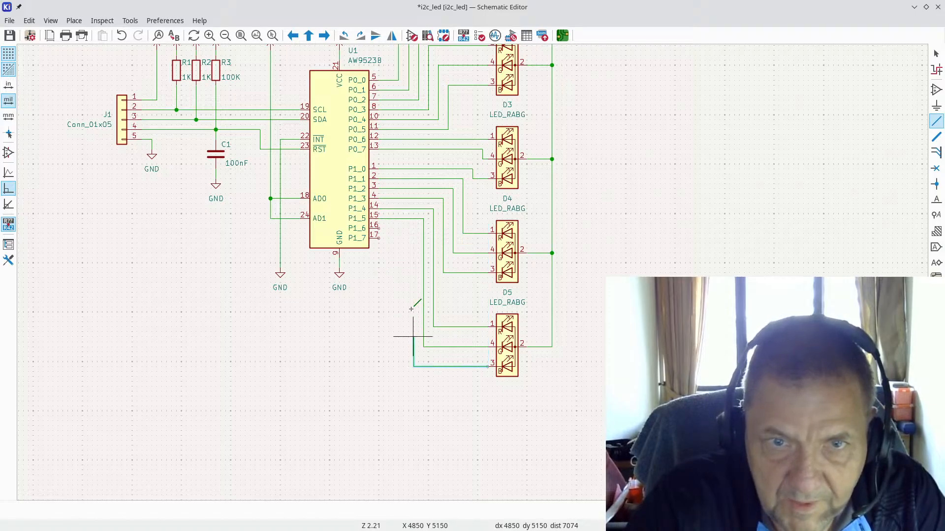
click(380, 228)
key(Escape)
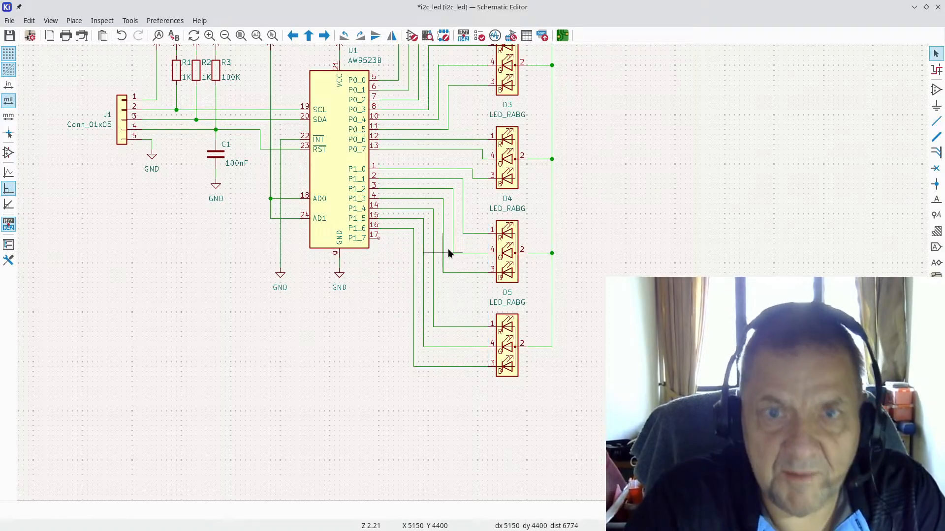
scroll(471, 272, down, 4)
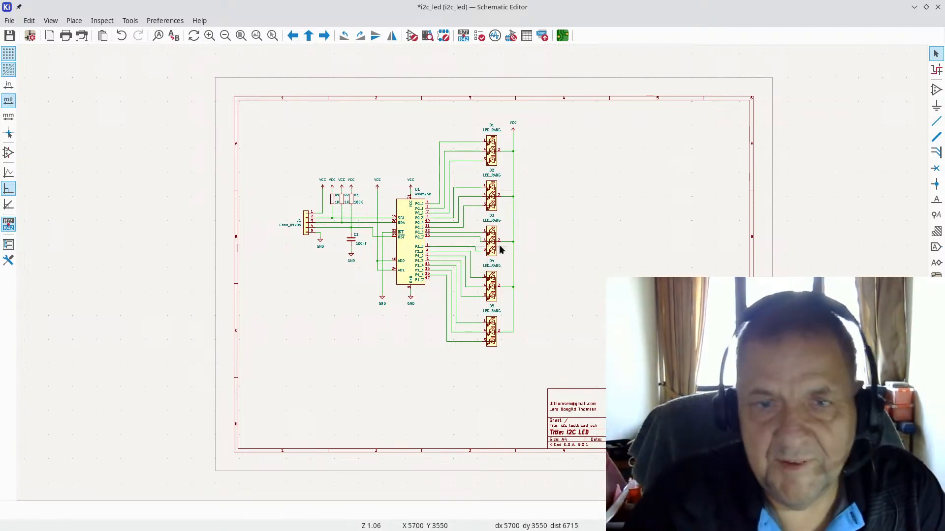
Step: Move connector J1 and its pin wires further to the left
scroll(473, 271, up, 4)
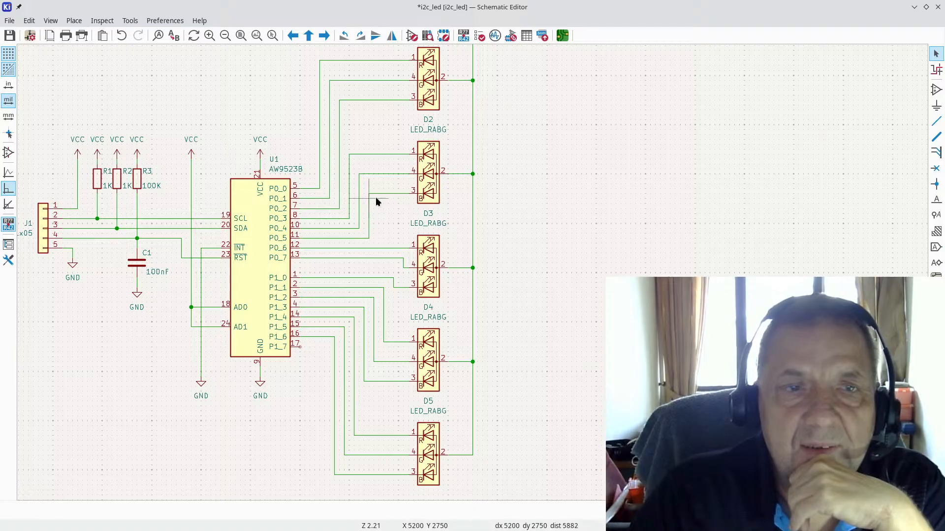
scroll(488, 216, down, 2)
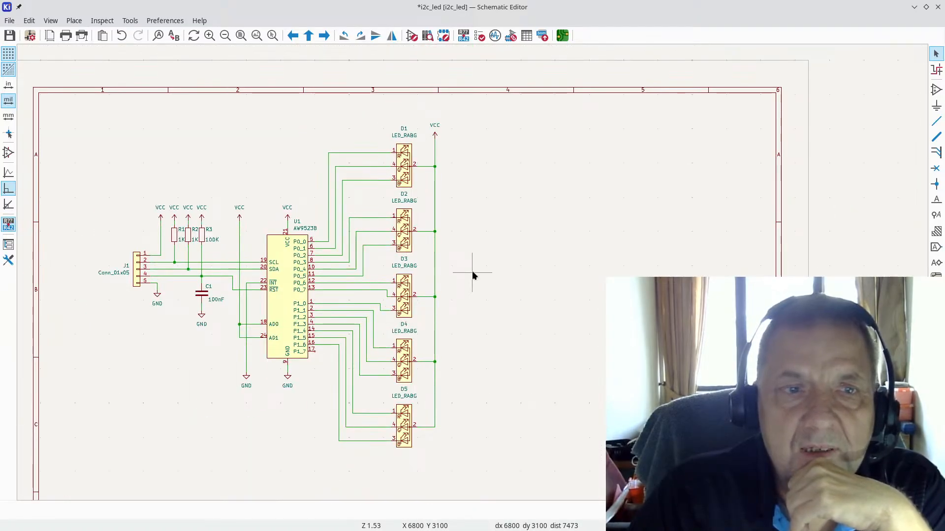
scroll(152, 280, up, 4)
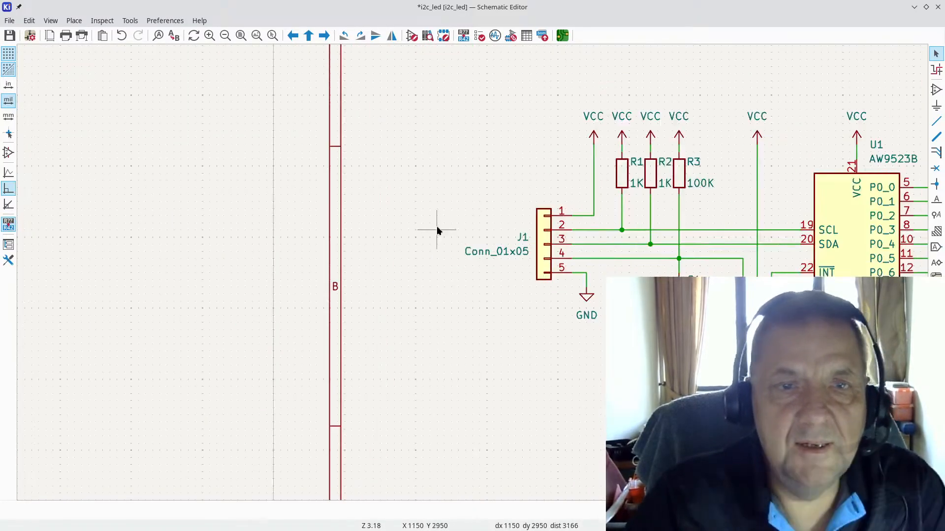
drag(451, 204, 589, 329)
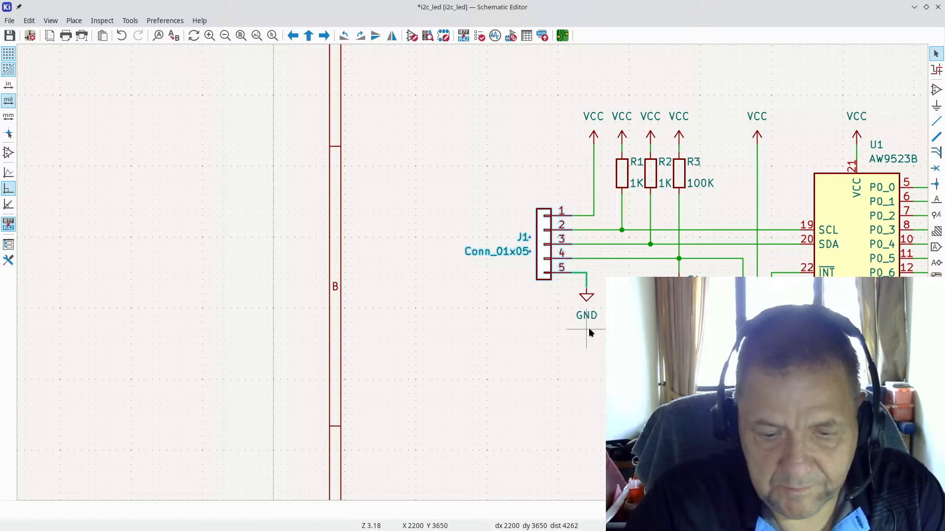
key(g)
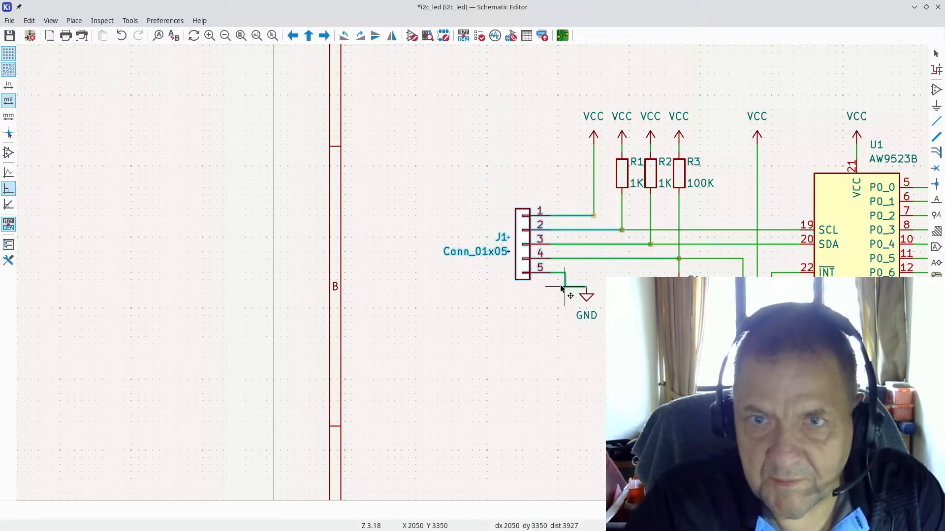
click(542, 294)
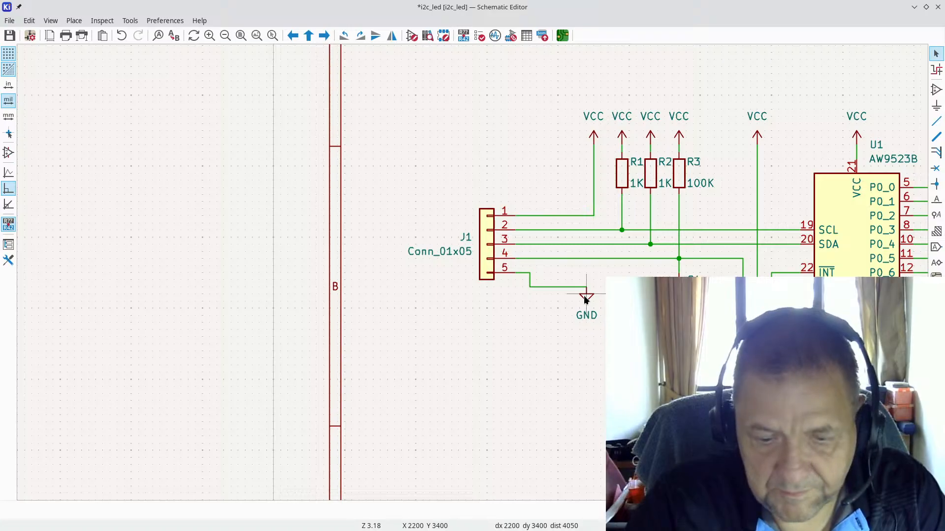
Step: Move J1's GND symbol up directly beneath pin 5's wire
key(g)
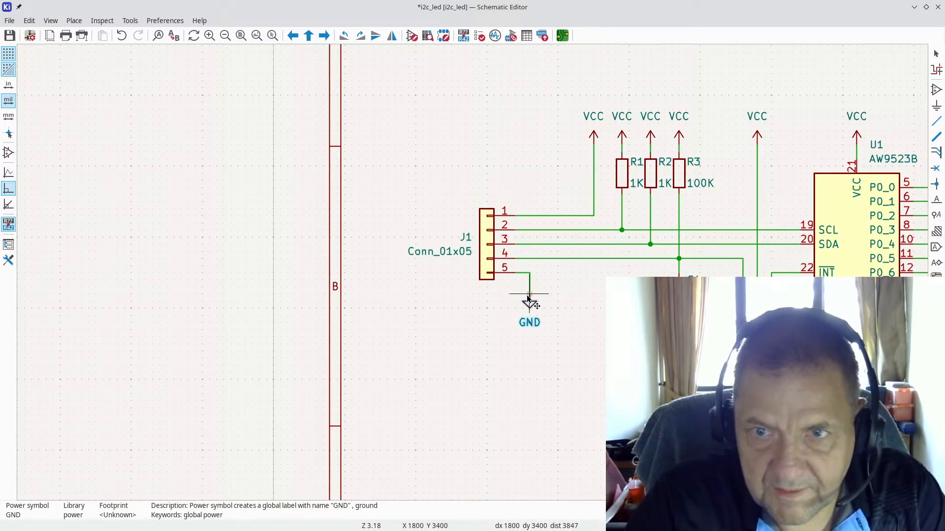
click(528, 298)
scroll(492, 275, down, 3)
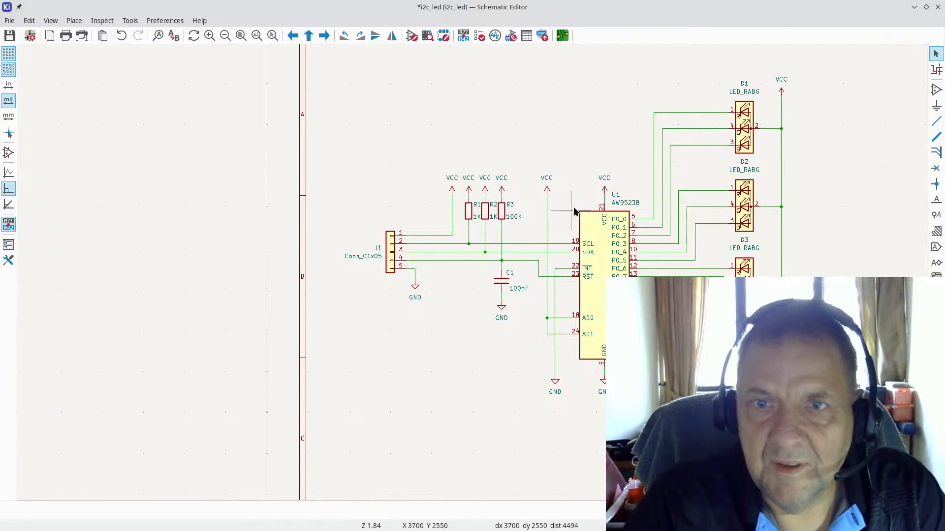
Step: Duplicate capacitor C1 to create C2 beside J1
click(506, 284)
key(ctrl+d)
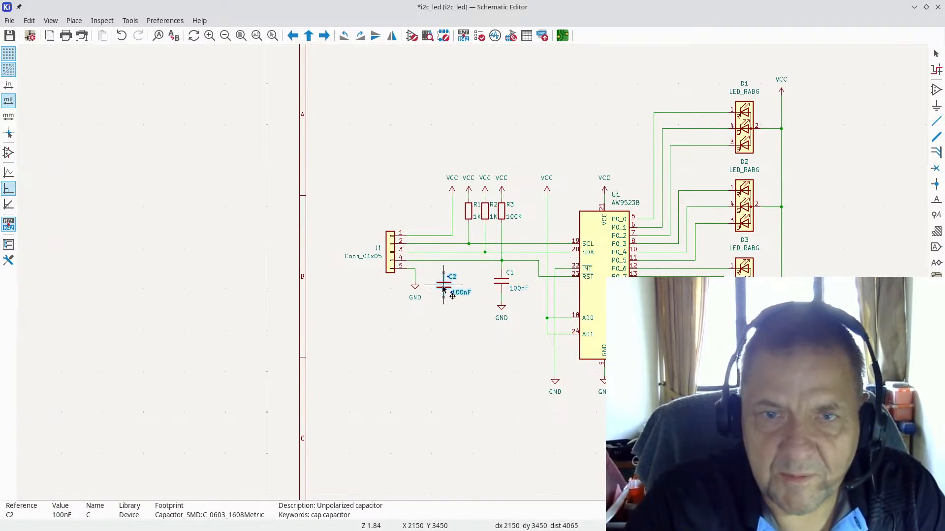
click(452, 289)
scroll(480, 310, up, 4)
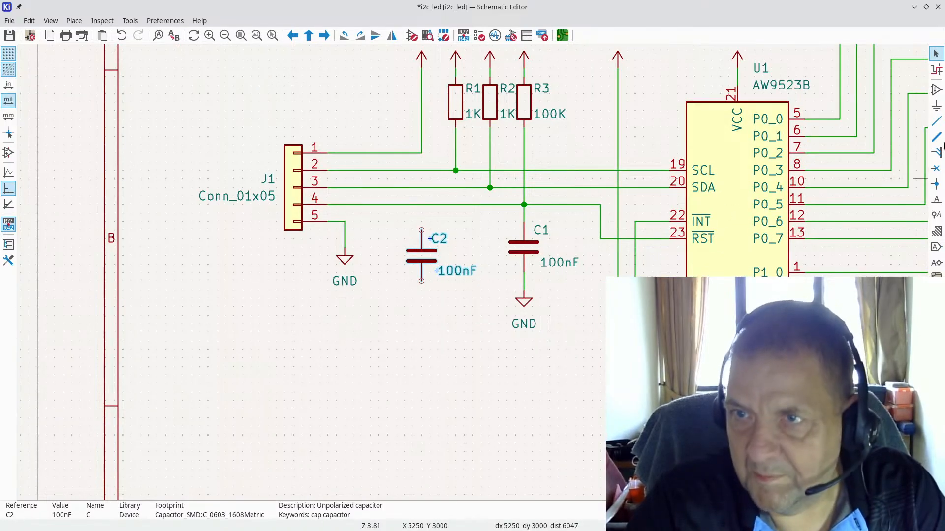
Step: Wire C2's top pin to J1's pin 1 net
click(936, 120)
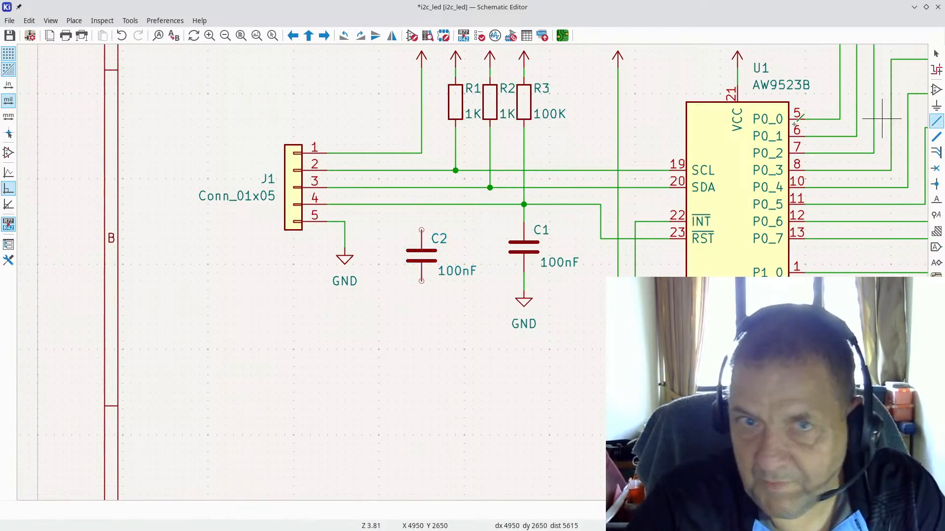
click(421, 153)
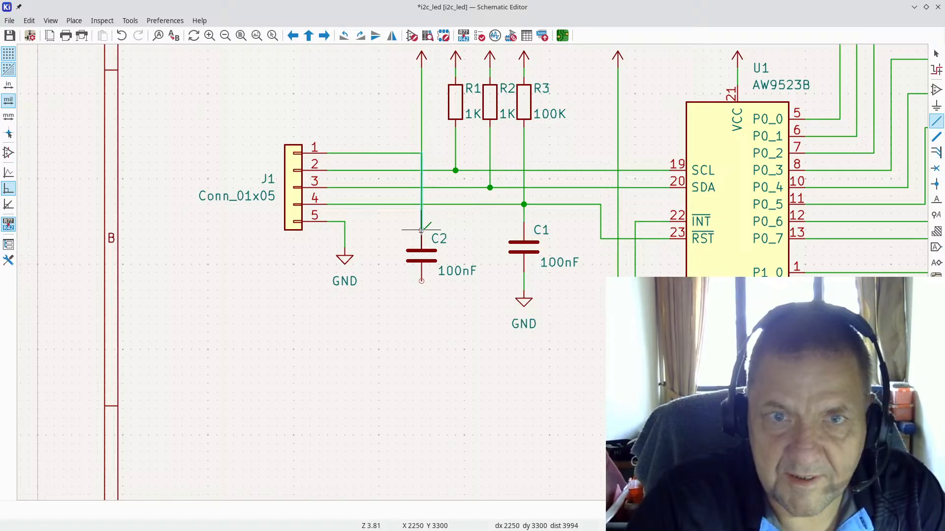
click(421, 231)
key(Escape)
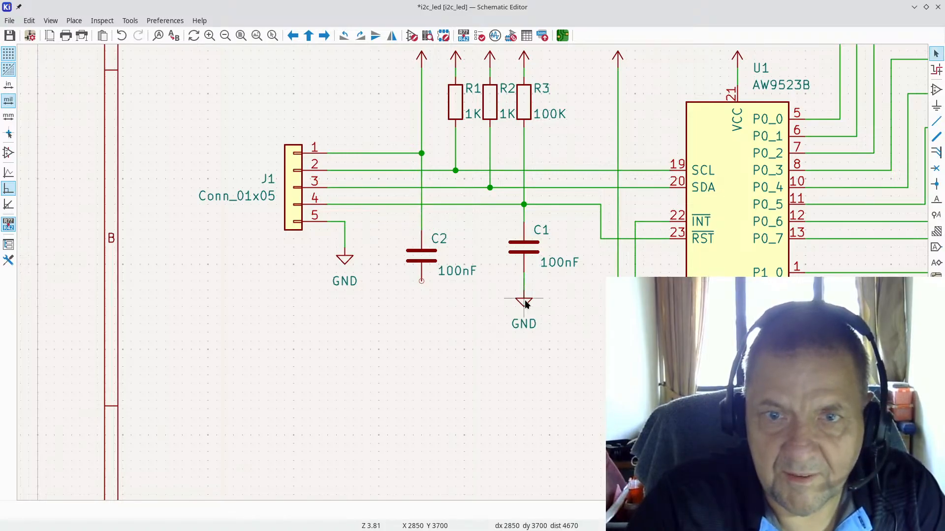
Step: Add a copied GND symbol on C2's bottom pin and adjust C2 and GND positions
key(ctrl+d)
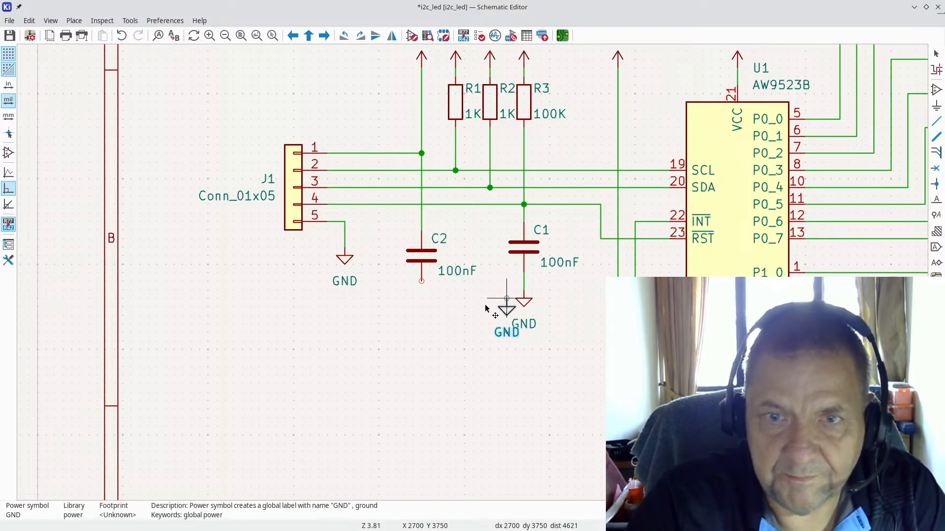
click(422, 281)
key(g)
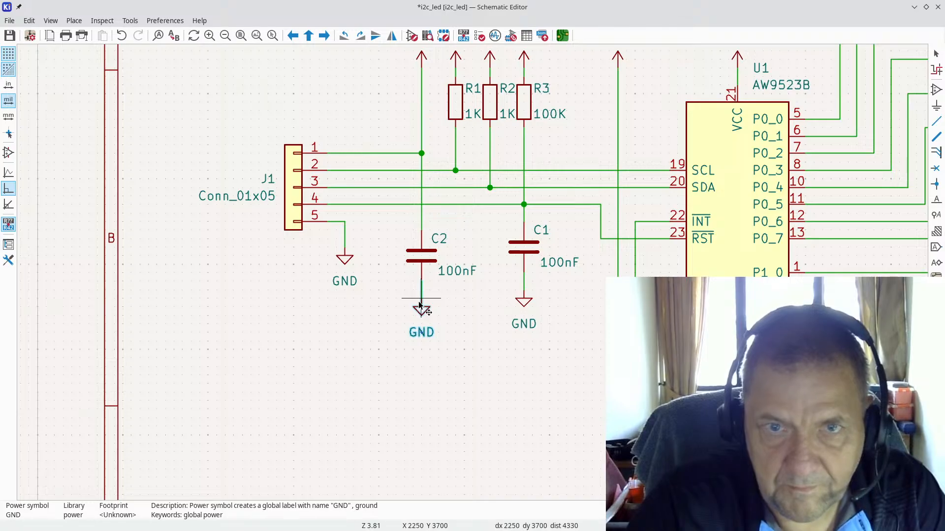
click(421, 299)
scroll(391, 260, down, 3)
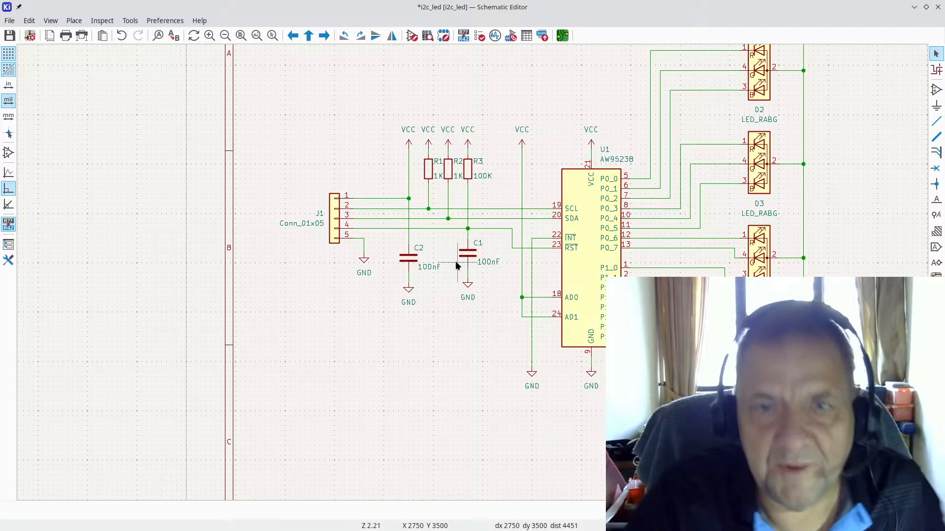
key(g)
click(410, 256)
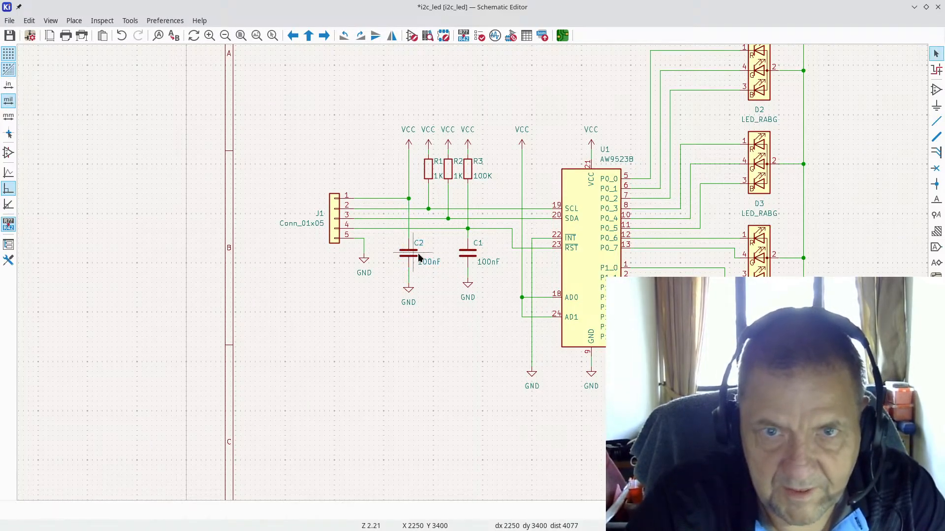
scroll(624, 252, down, 2)
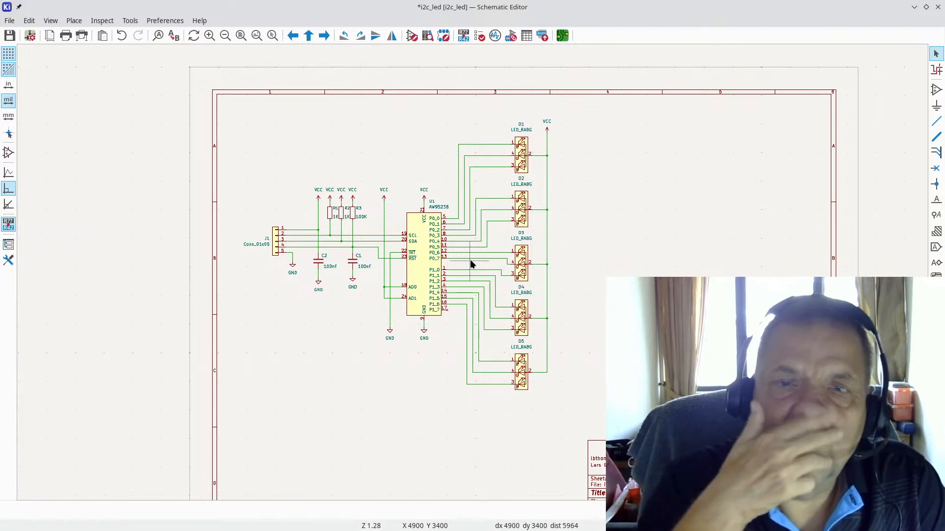
Step: Switch to Brave and review the application circuit in the AW9523B datasheet
key(alt+Tab)
key(alt+Tab)
key(alt+Tab)
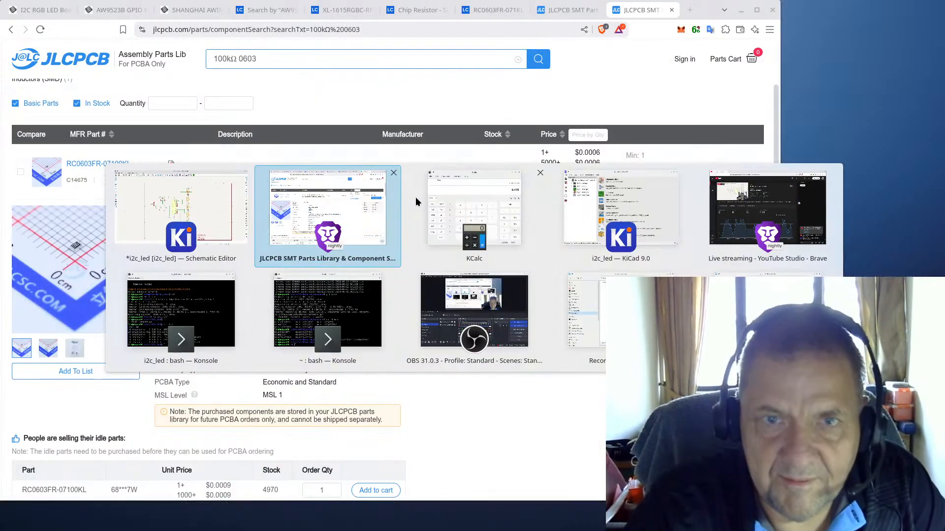
key(alt+Tab)
key(alt+Tab)
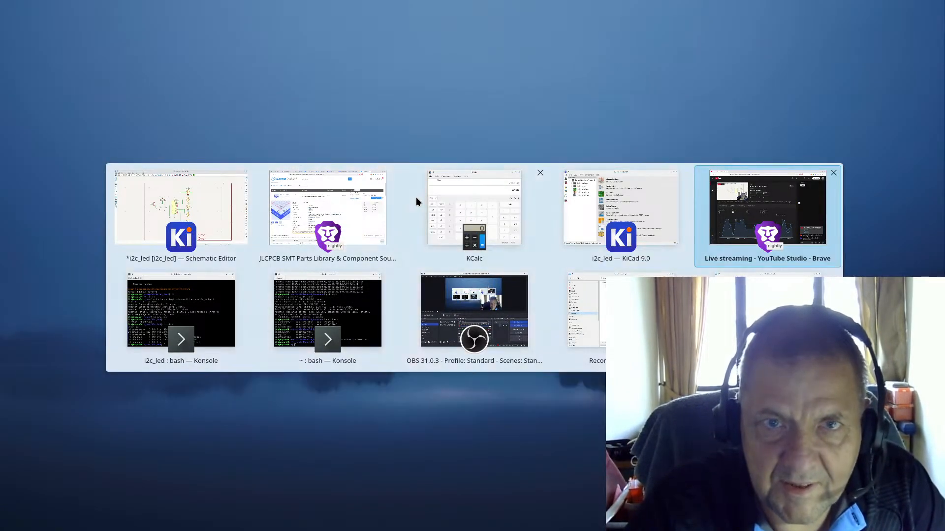
key(alt+shift+Tab)
key(alt+shift+Tab)
key(alt+shift+Tab)
key(alt+shift+Tab)
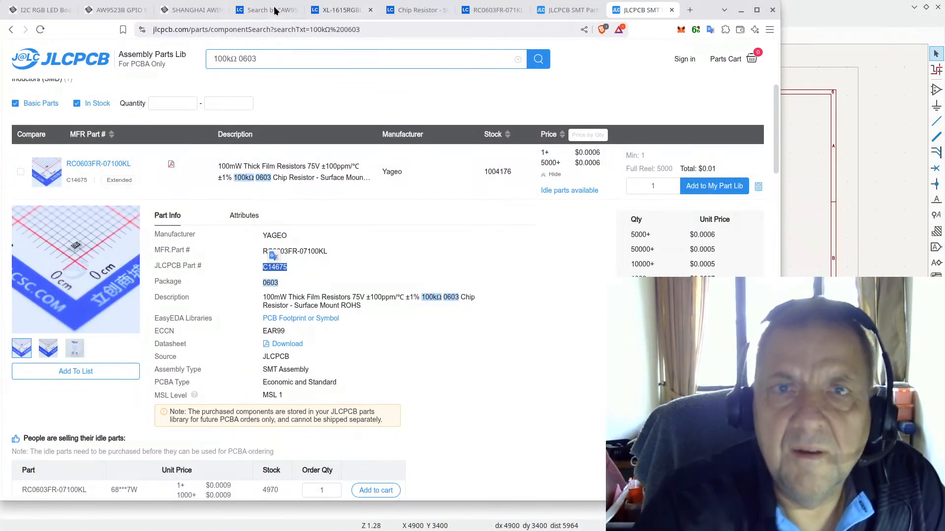
click(181, 11)
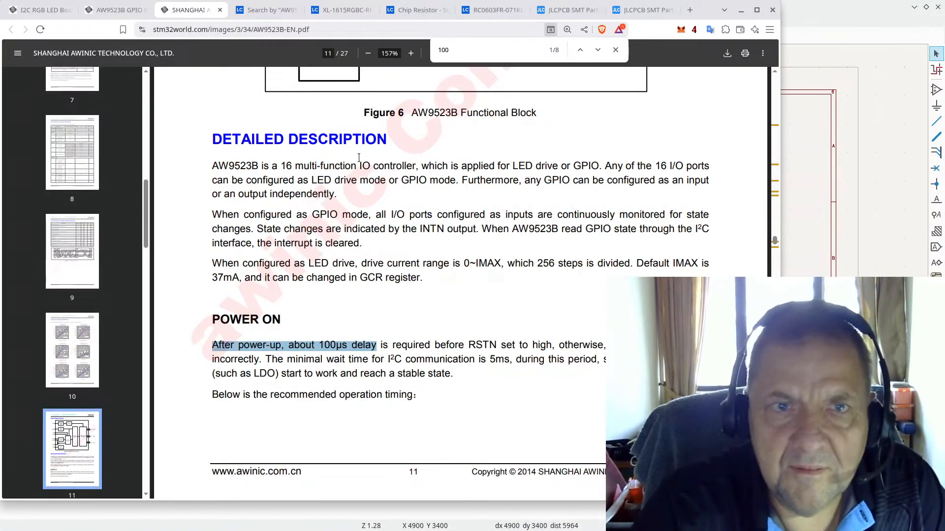
scroll(421, 175, up, 20)
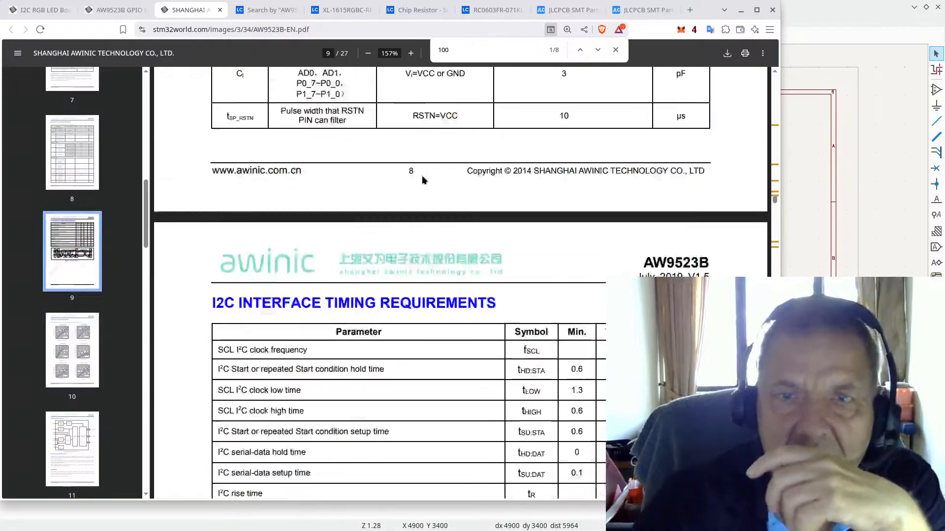
scroll(422, 180, up, 20)
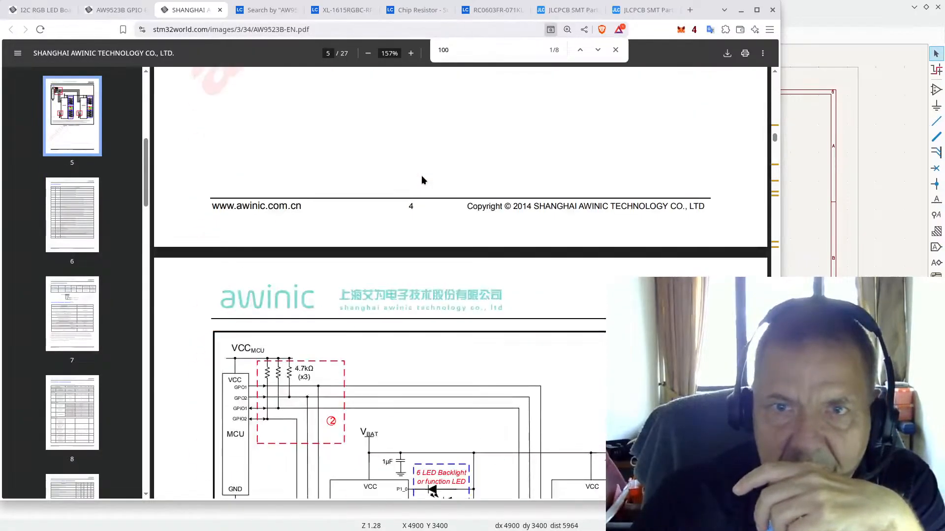
scroll(423, 177, up, 2)
scroll(443, 162, down, 5)
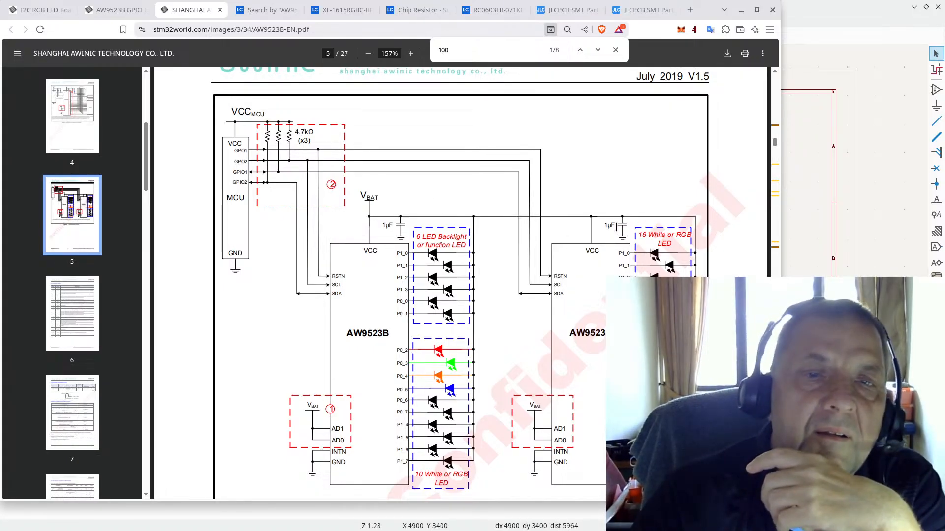
Step: Search JLCPCB for a 1uF 0603 capacitor and open part C1592's details
click(642, 13)
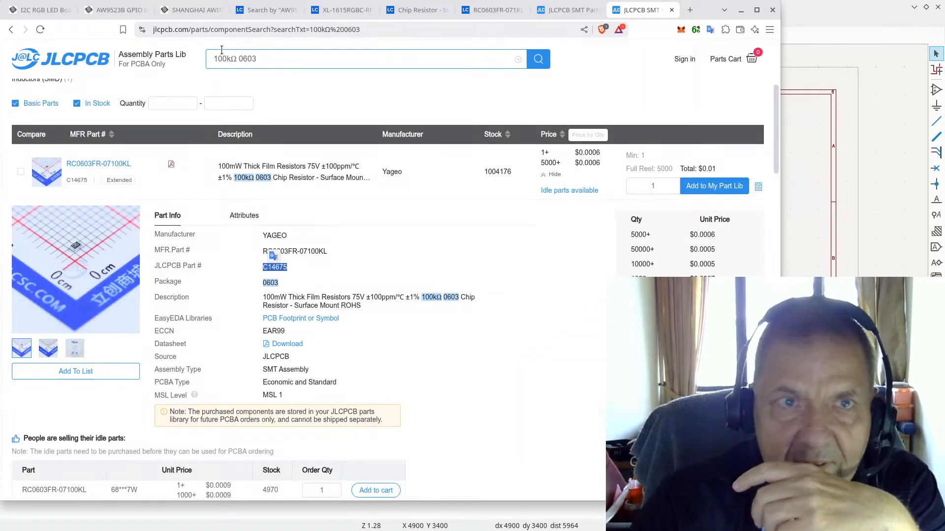
drag(241, 58, 228, 58)
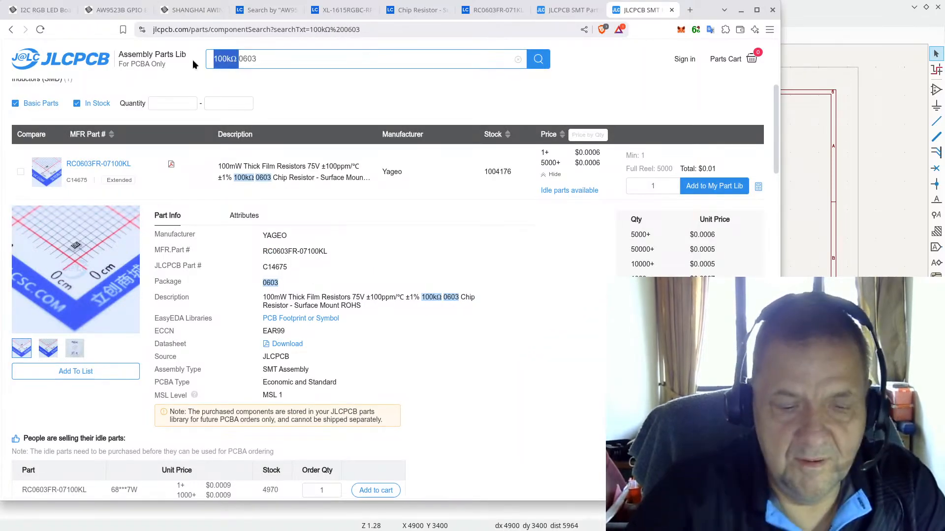
text(1uF)
key(Return)
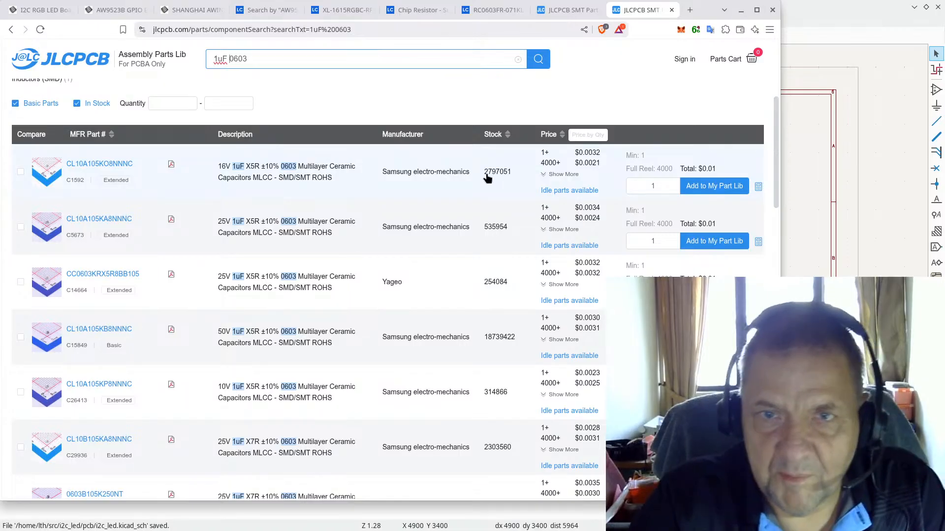
click(55, 169)
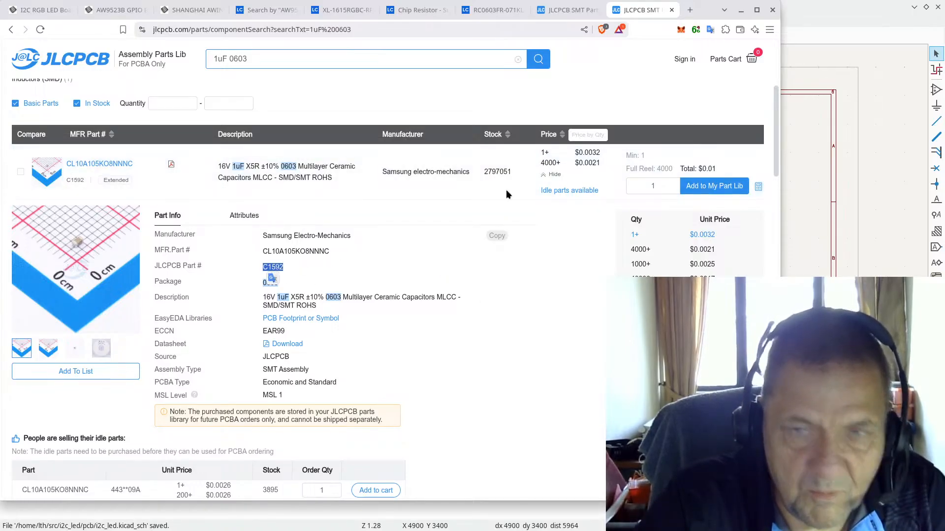
click(785, 13)
Step: Move connector J1 together with its GND symbol to a new spot
scroll(474, 276, up, 1)
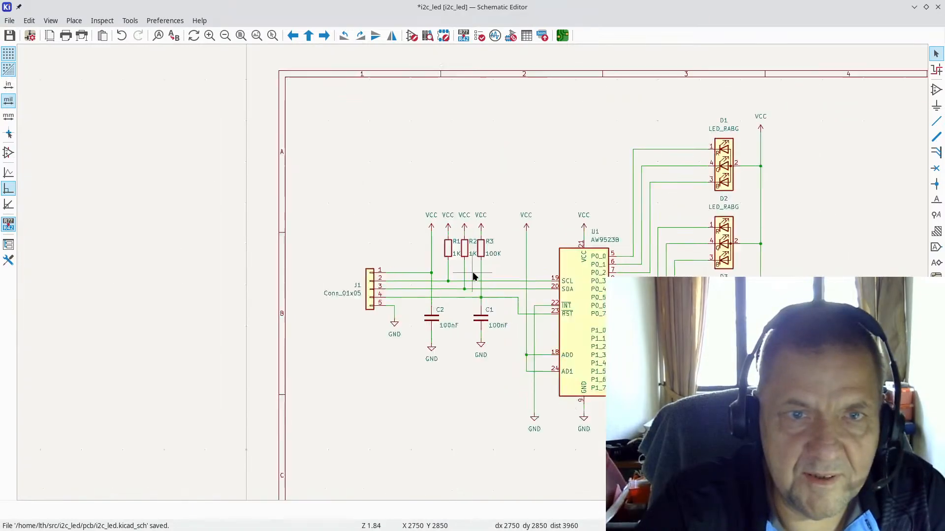
scroll(474, 276, up, 3)
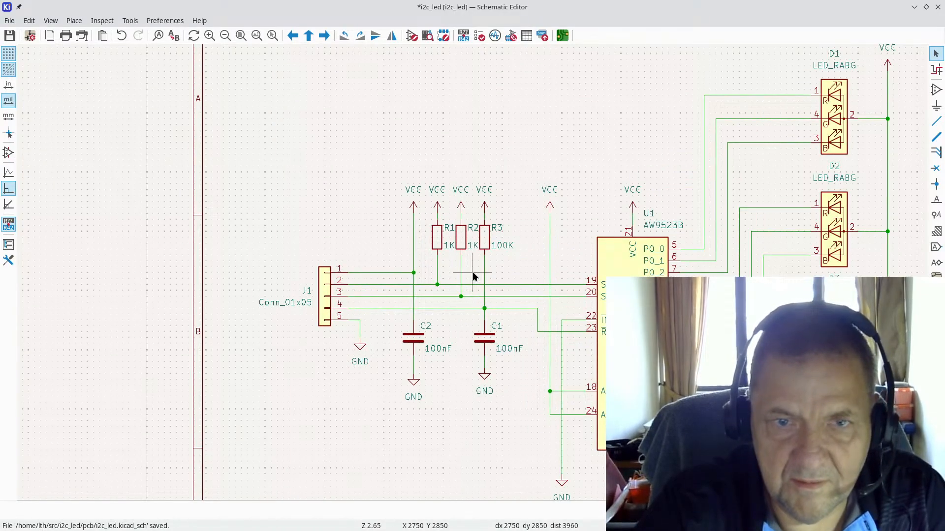
drag(226, 238, 377, 398)
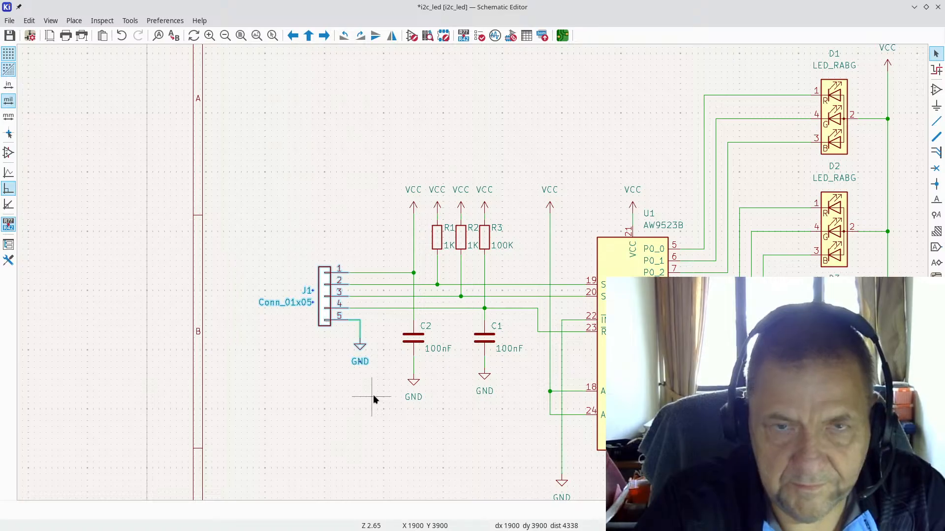
key(g)
click(339, 339)
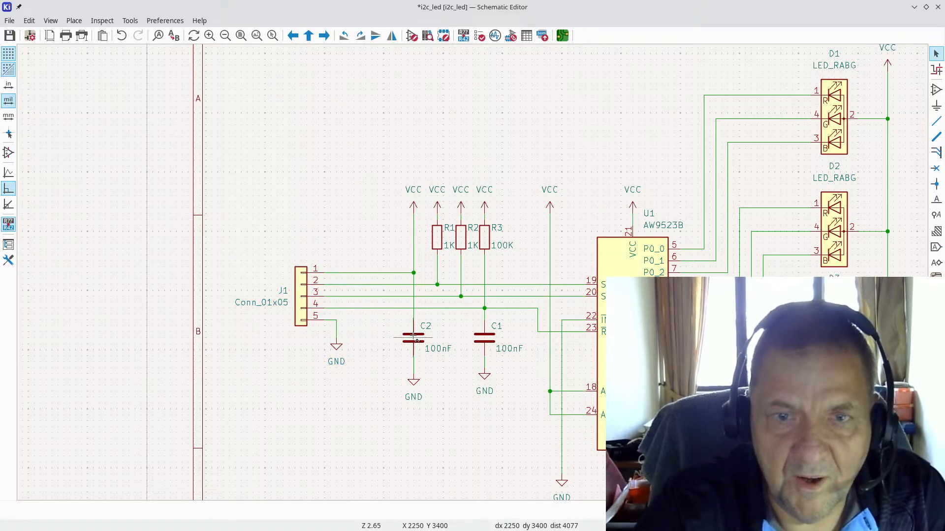
Step: Reposition the 100nF value labels of C1 and C2
click(504, 350)
key(m)
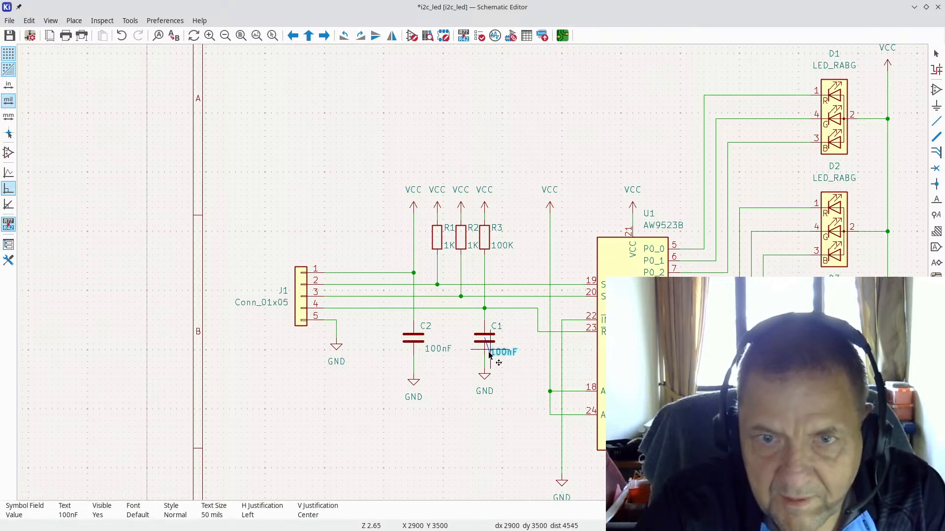
click(489, 354)
click(441, 349)
key(m)
click(435, 350)
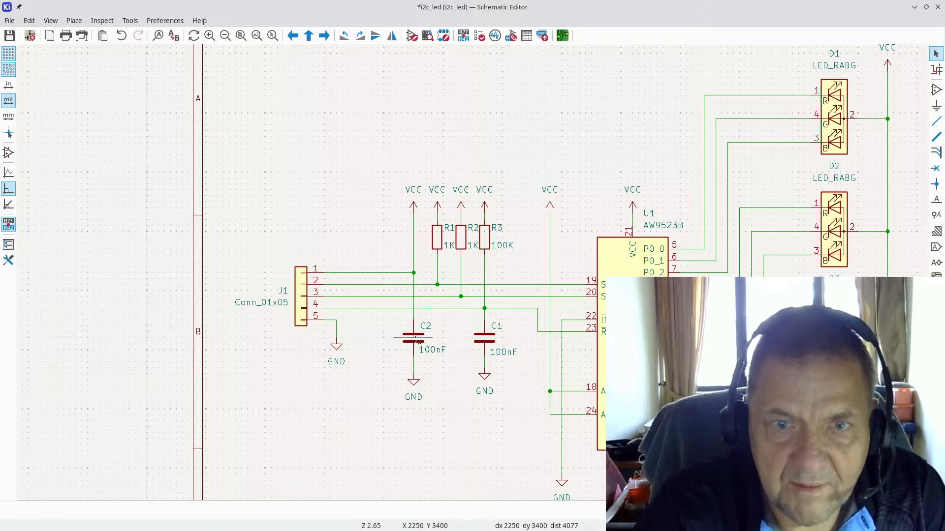
Step: Duplicate C2 as C3 and set its value to 1uF and LCSC part to C1592
click(416, 339)
key(ctrl+d)
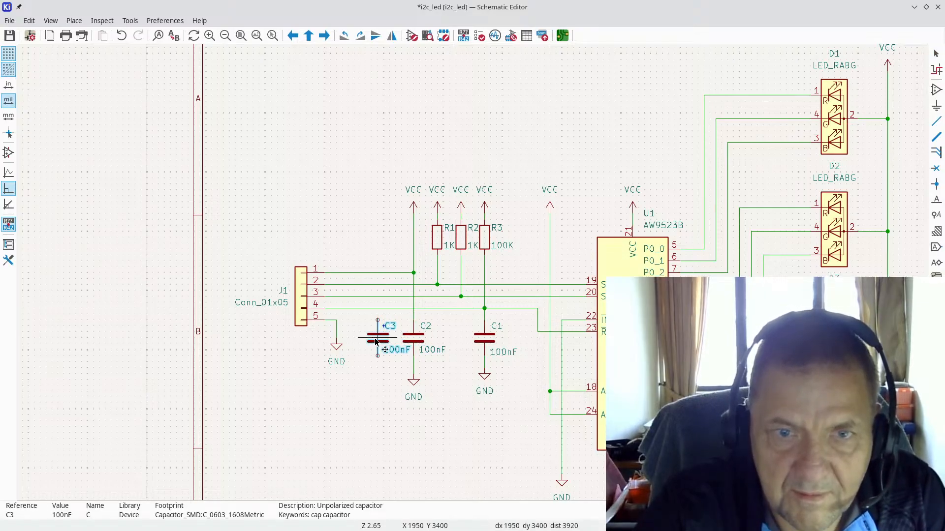
click(378, 343)
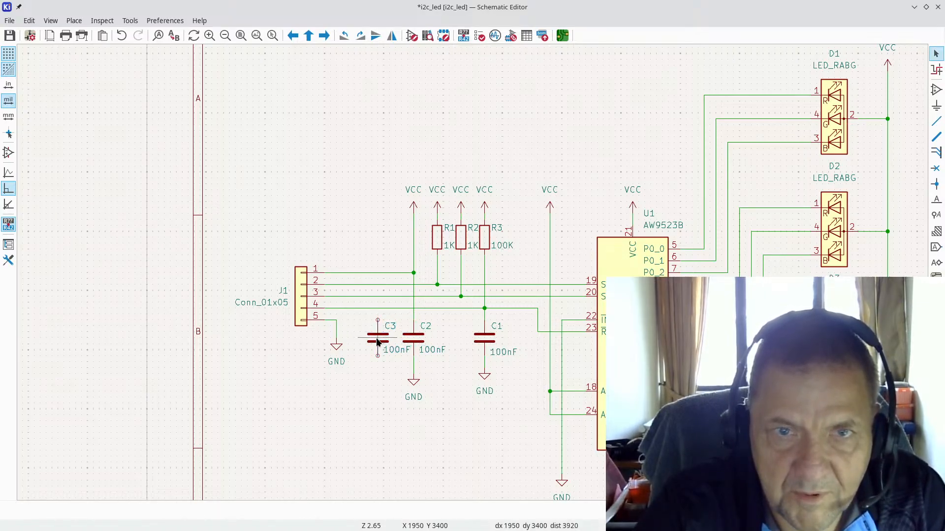
double_click(377, 341)
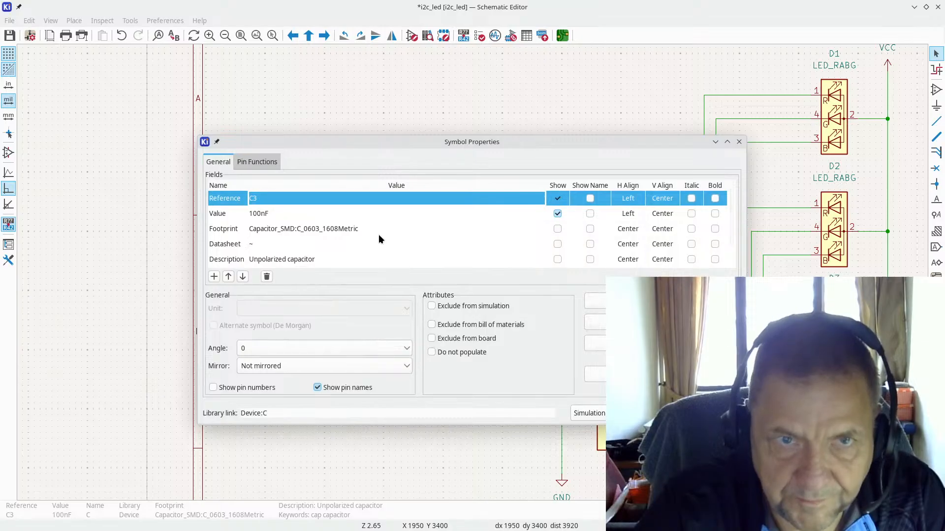
click(281, 214)
text(1uF)
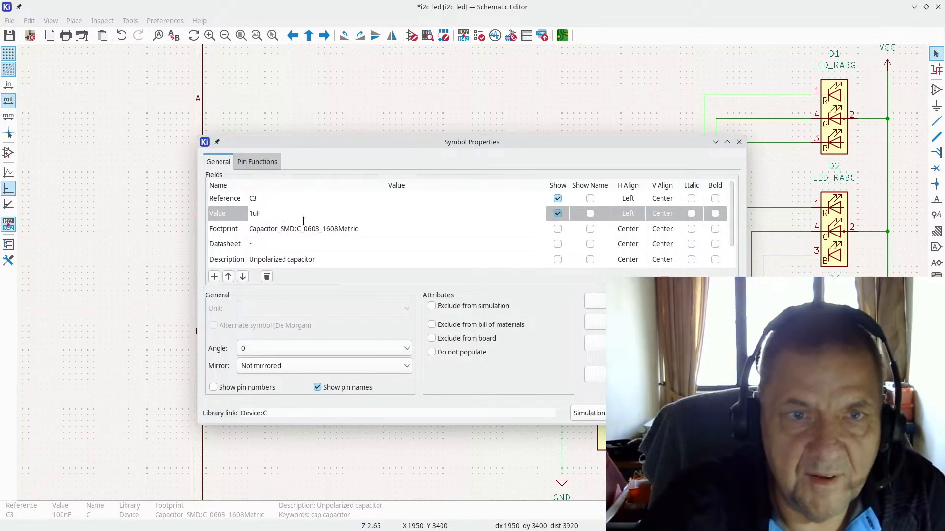
click(377, 242)
scroll(345, 256, down, 1)
click(268, 252)
text(C1592)
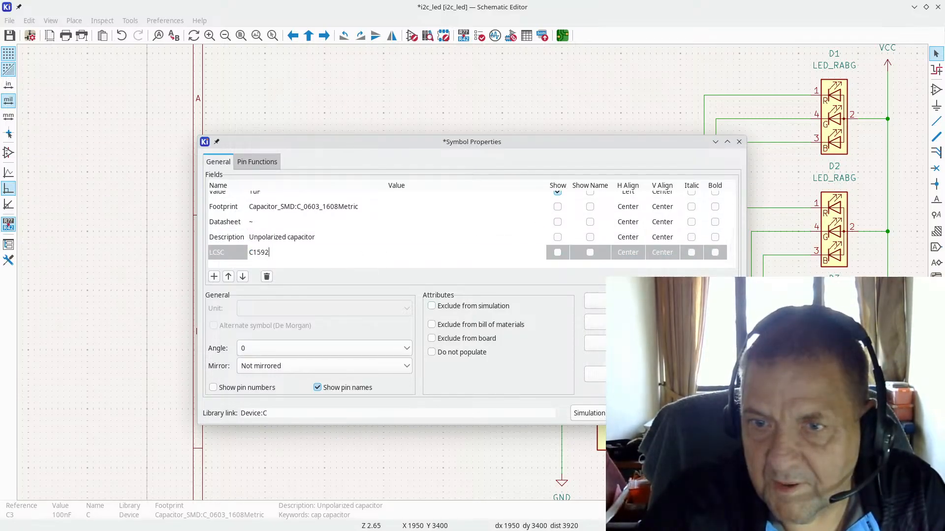
key(Return)
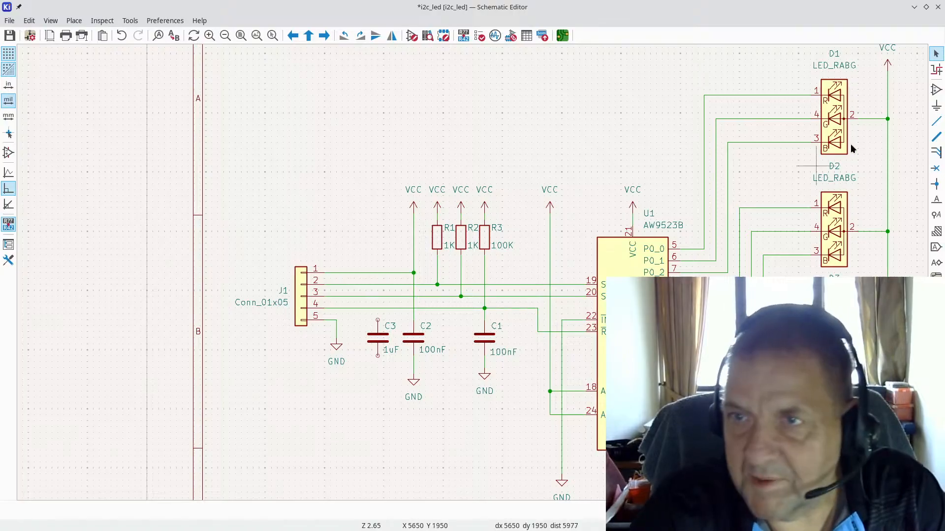
Step: Wire C3's top pin up to the J1 pin-1 net
click(936, 121)
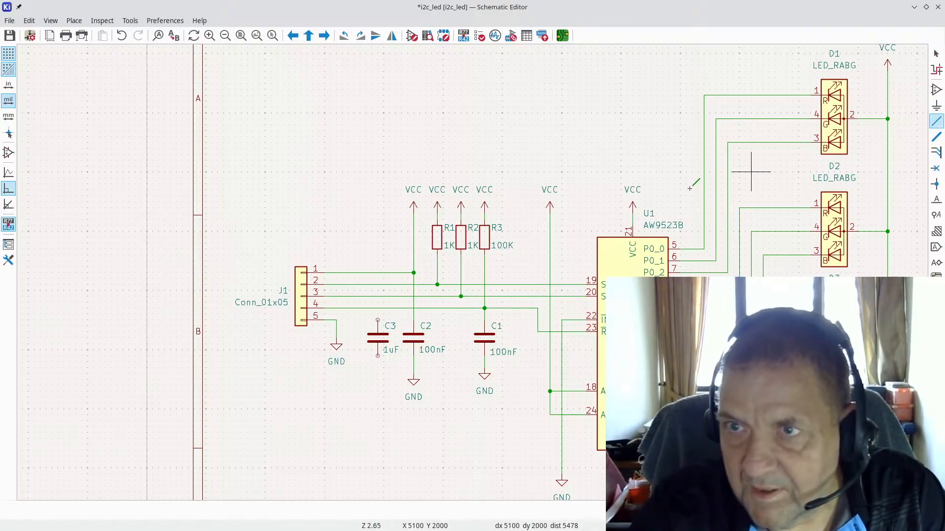
click(377, 320)
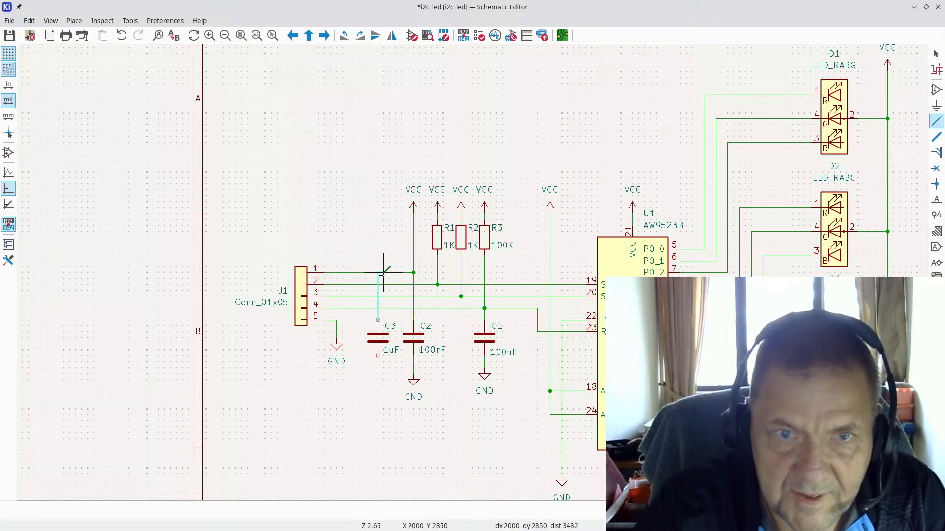
click(378, 272)
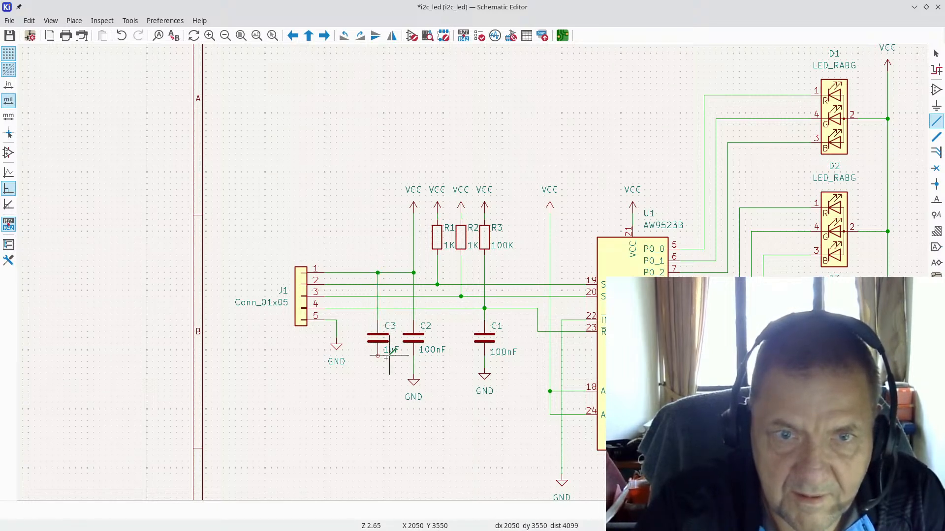
key(Escape)
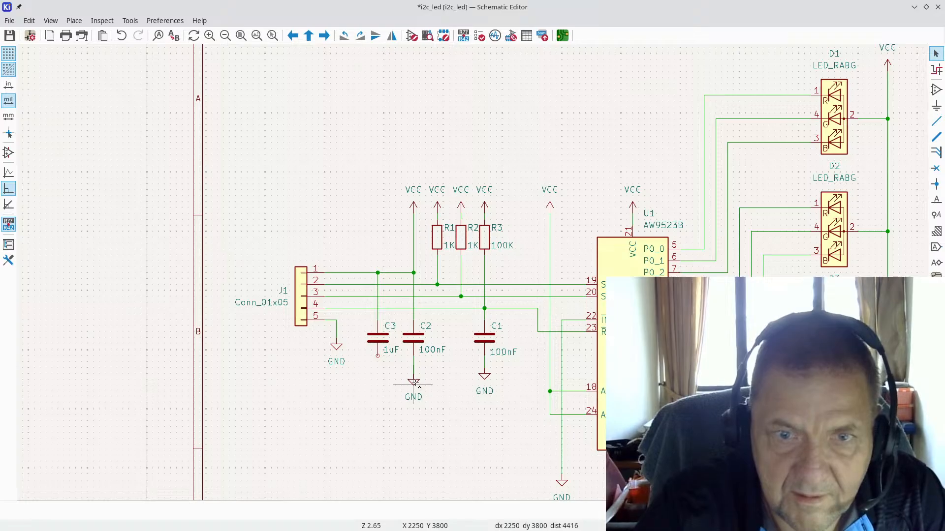
Step: Duplicate C2's GND symbol under C3 and wire C3's lower pin down to it
key(ctrl+d)
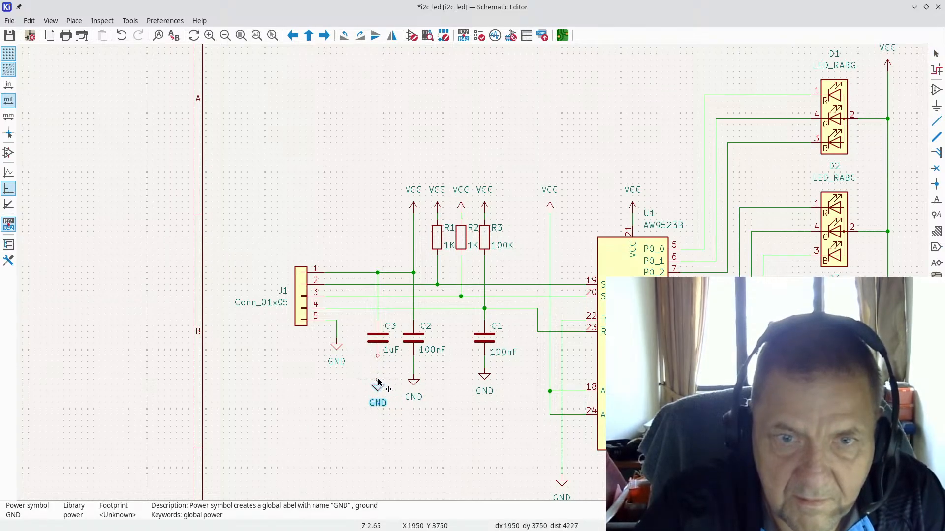
click(378, 374)
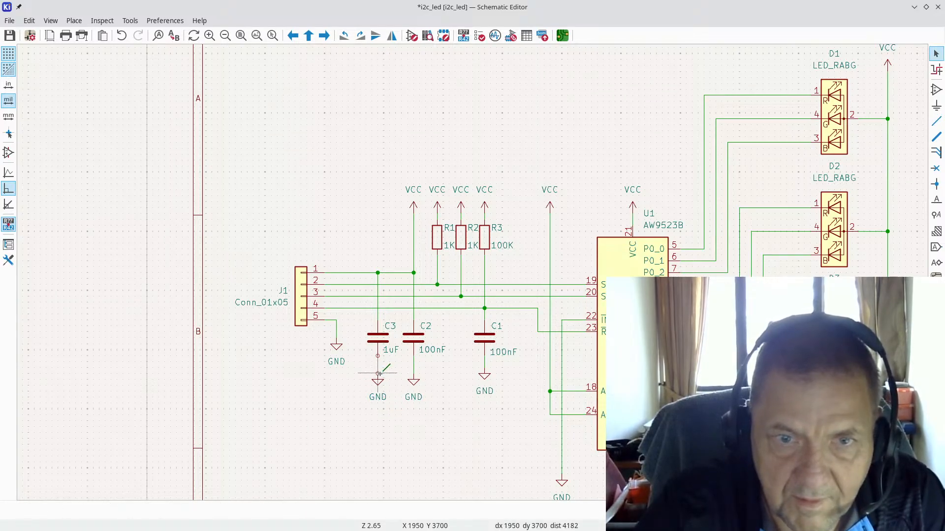
key(w)
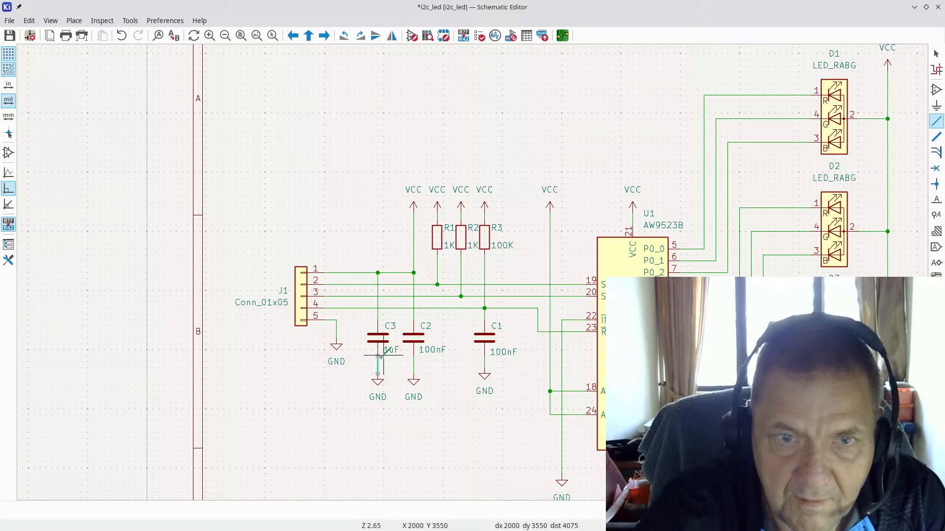
key(Escape)
scroll(371, 370, up, 1)
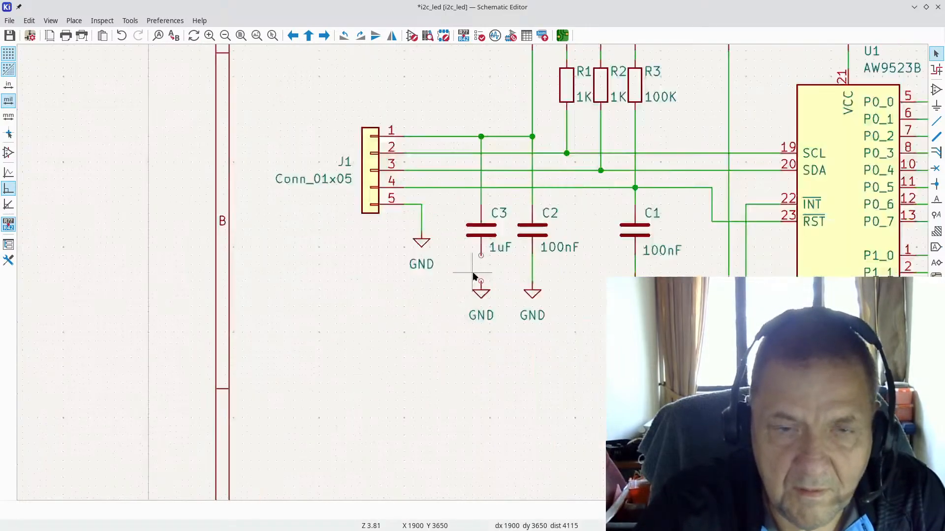
scroll(473, 277, up, 4)
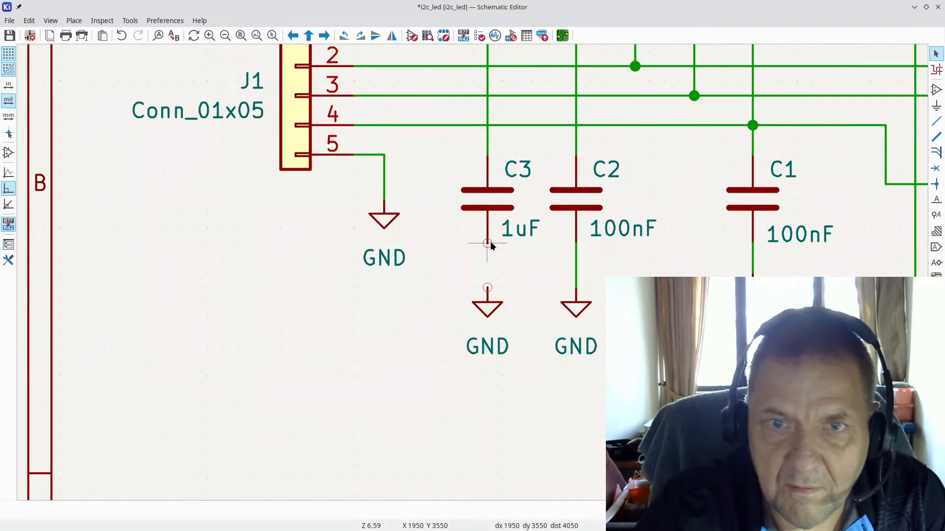
key(w)
click(487, 287)
key(Escape)
scroll(487, 285, down, 8)
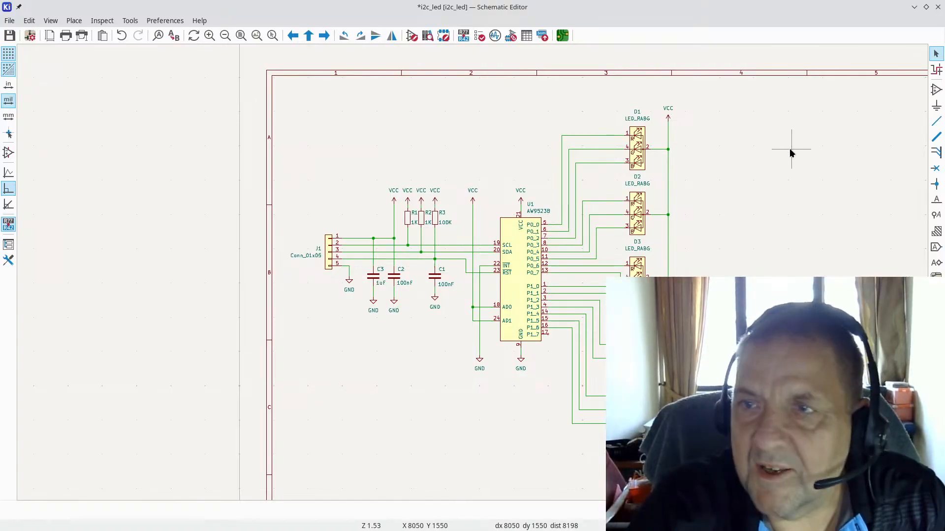
click(130, 20)
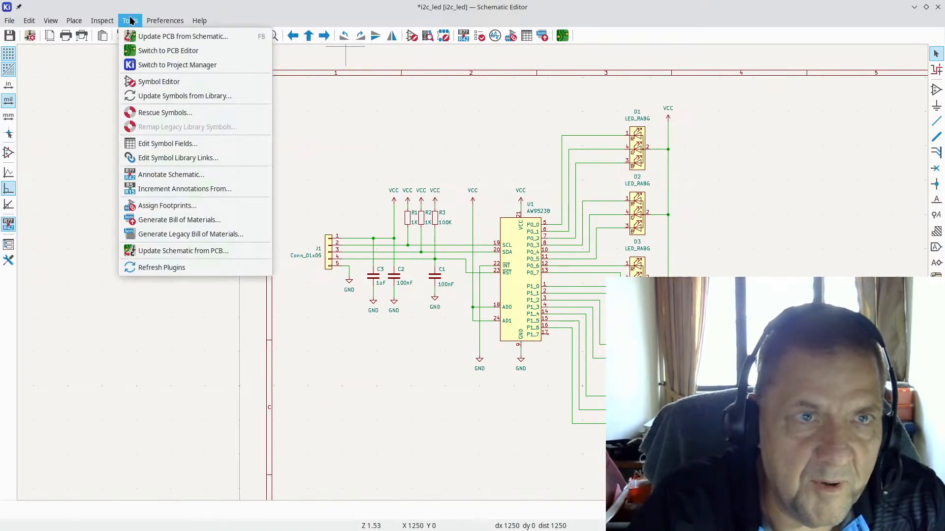
Step: Run Update PCB from Schematic (F8) to import all footprints and nets into i2c_led's board
click(146, 37)
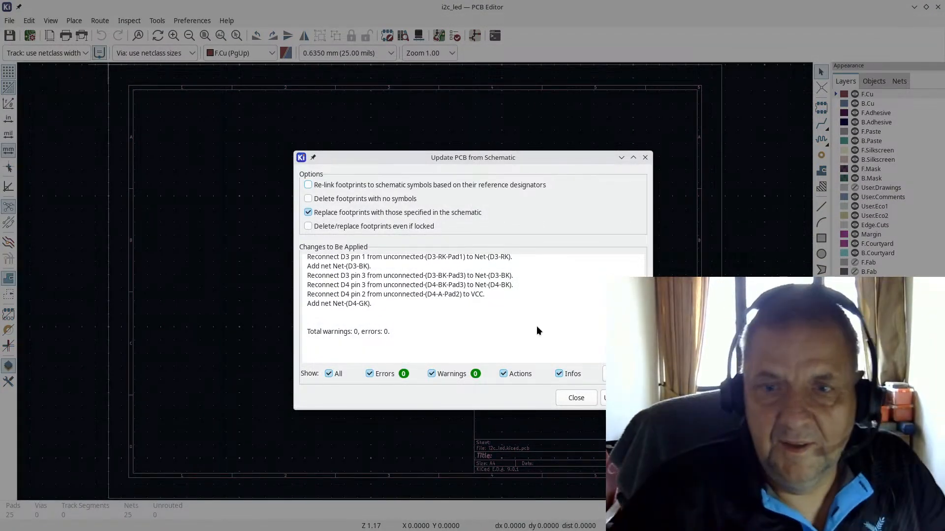
click(621, 398)
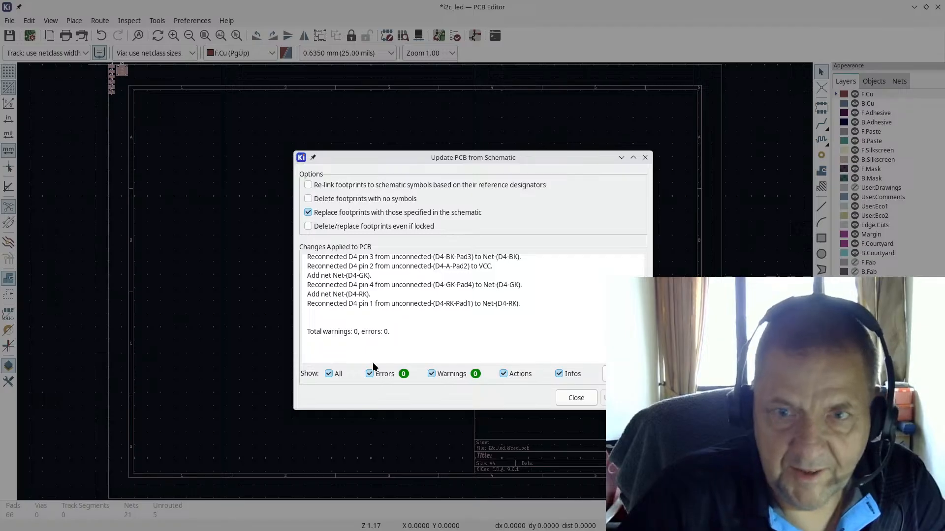
click(571, 399)
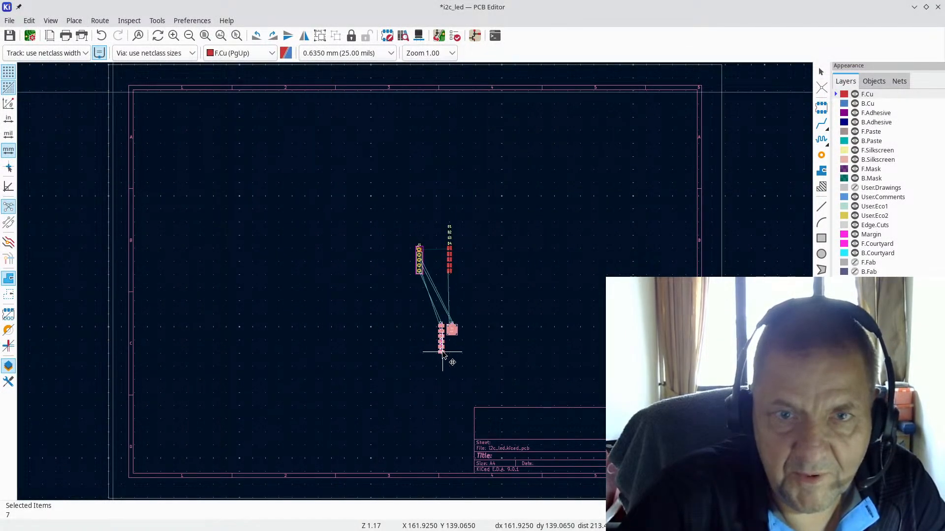
Step: Drop the imported footprints inside the board outline and clear the selection
click(444, 350)
scroll(470, 343, up, 5)
click(412, 223)
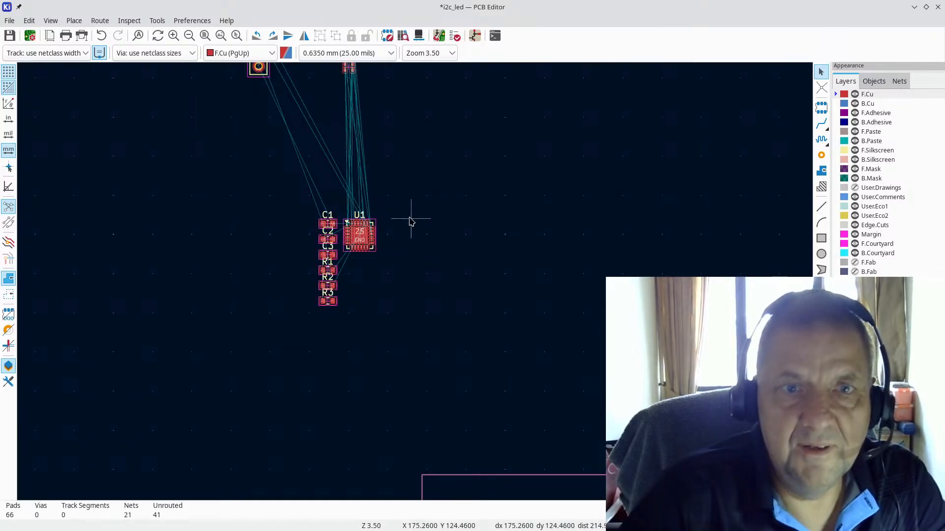
scroll(380, 144, down, 2)
scroll(416, 285, down, 1)
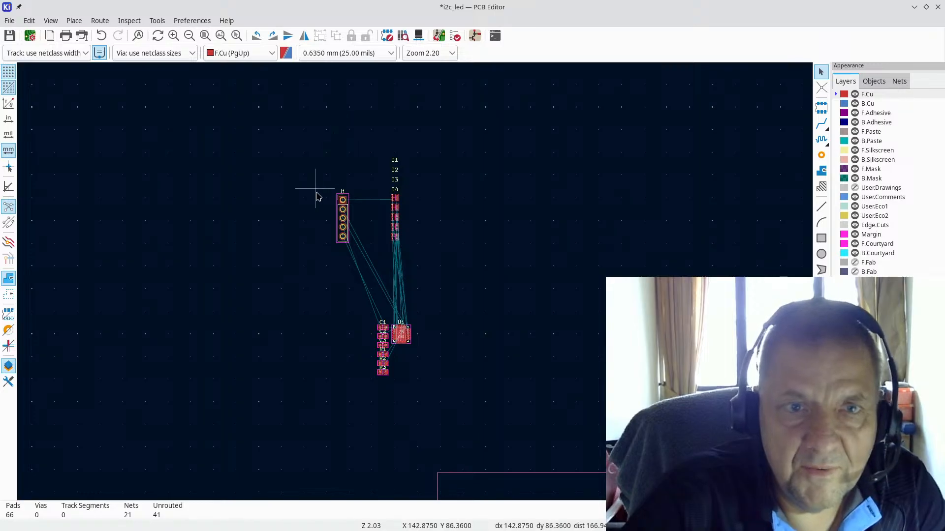
scroll(316, 191, up, 4)
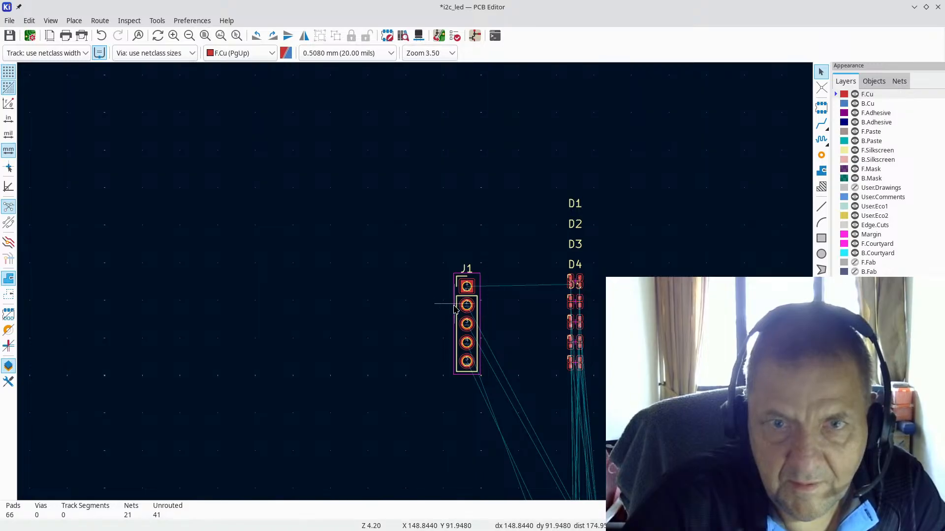
scroll(472, 320, up, 5)
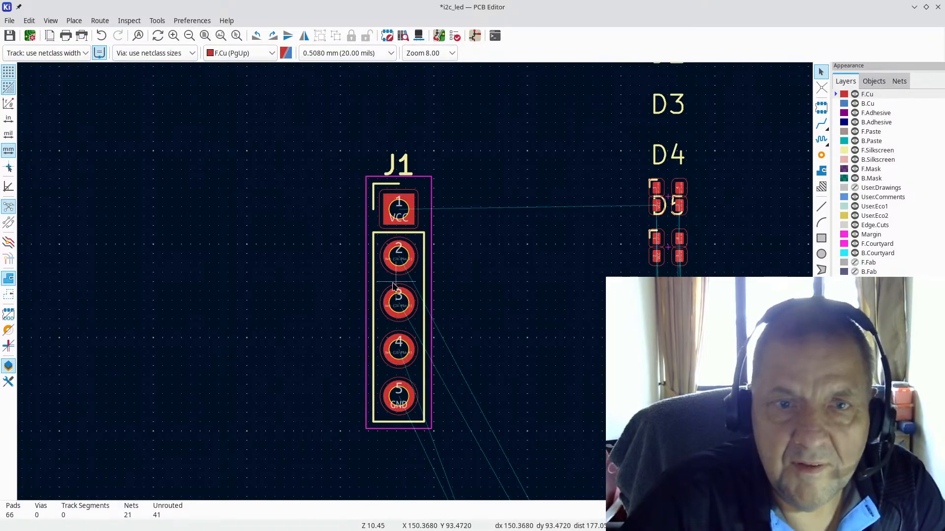
Step: Move connector J1 to a new position on the board
key(m)
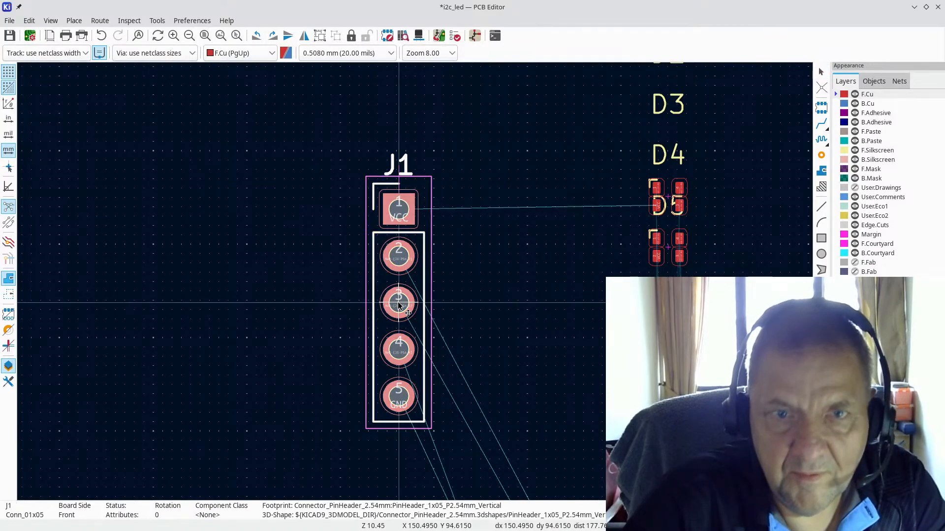
scroll(359, 291, down, 2)
scroll(408, 289, down, 4)
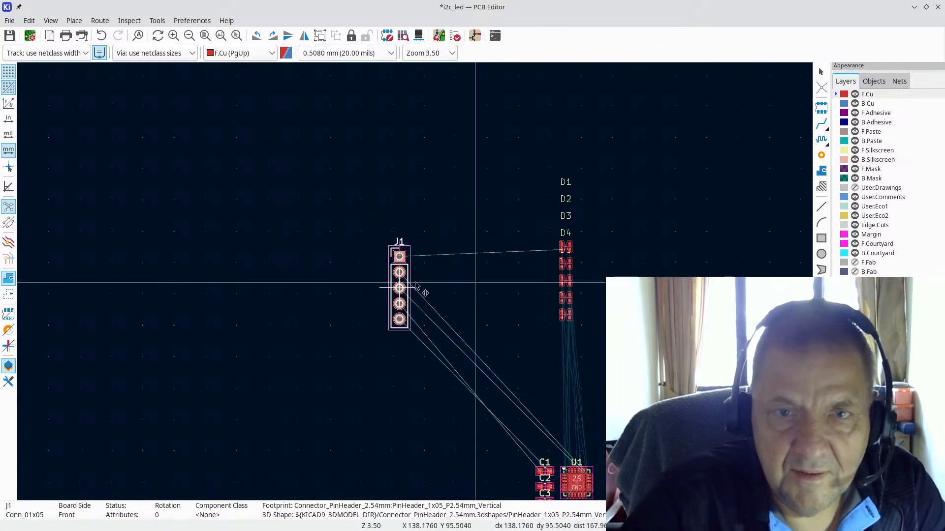
scroll(397, 290, up, 2)
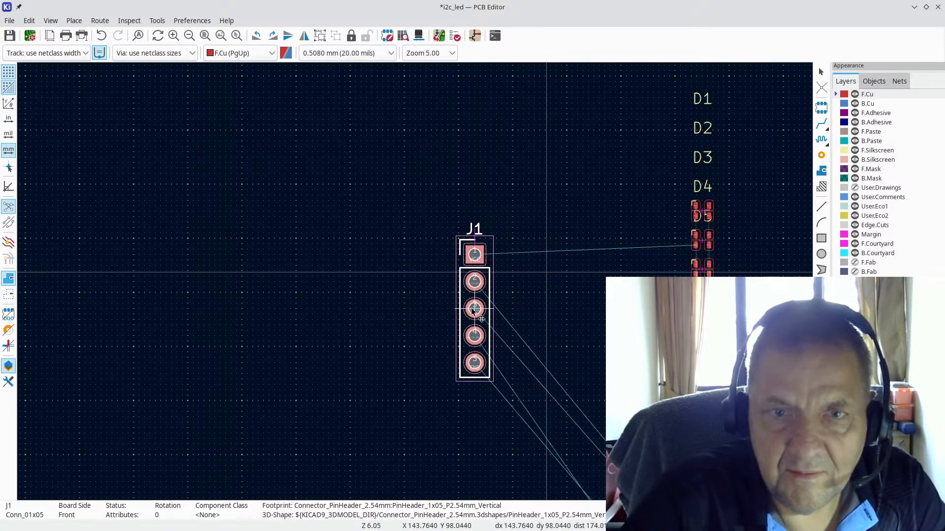
click(458, 293)
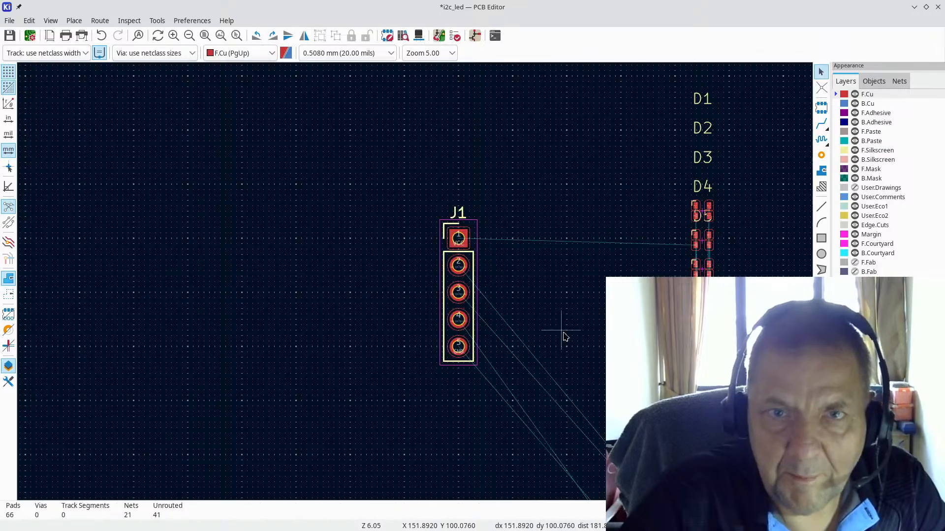
scroll(415, 283, down, 3)
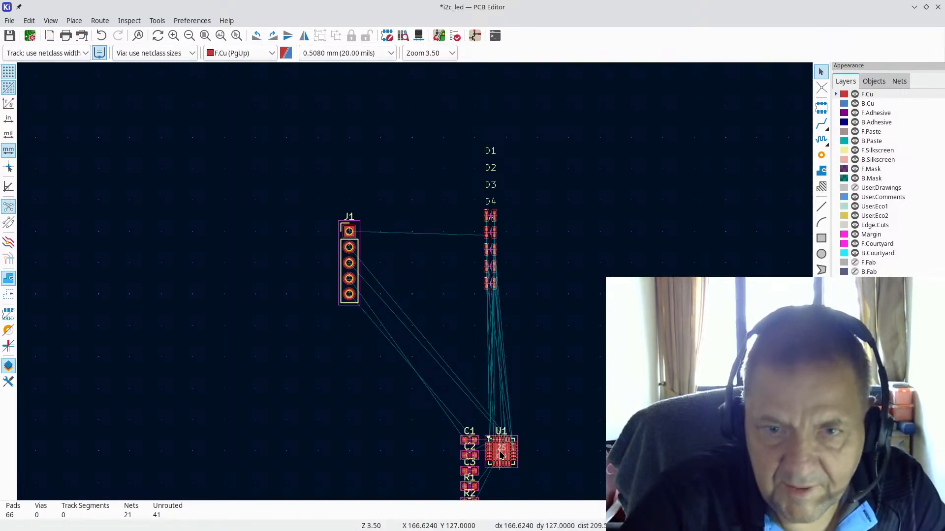
scroll(500, 449, up, 3)
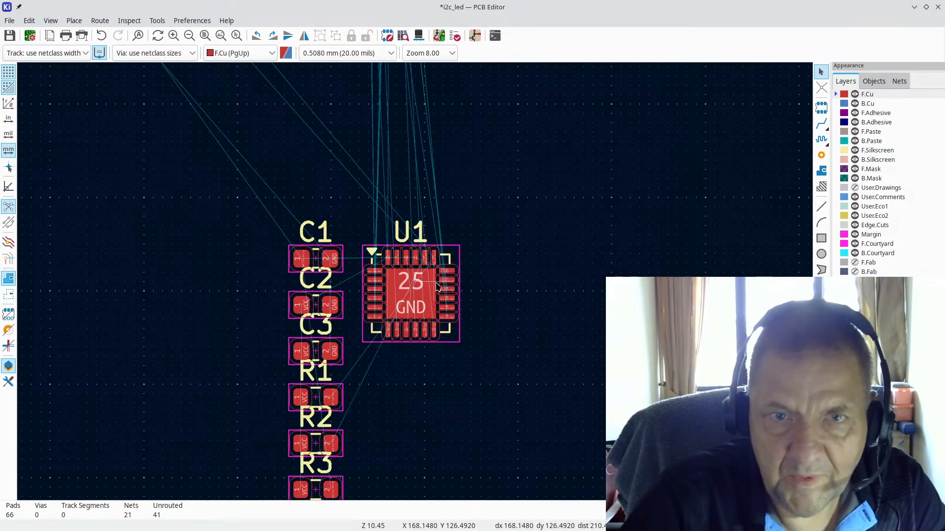
Step: Rotate U1 by 90 degrees and move it close to connector J1
key(m)
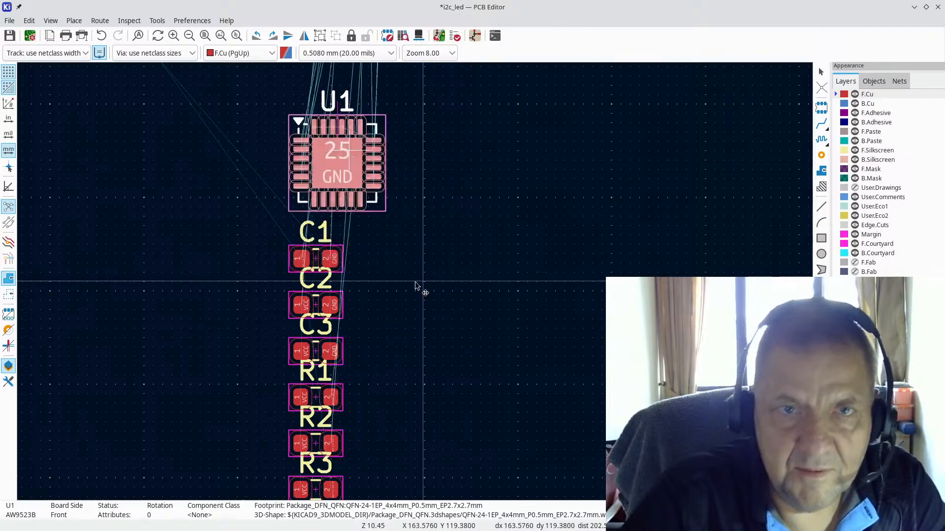
scroll(352, 156, down, 4)
scroll(390, 240, up, 6)
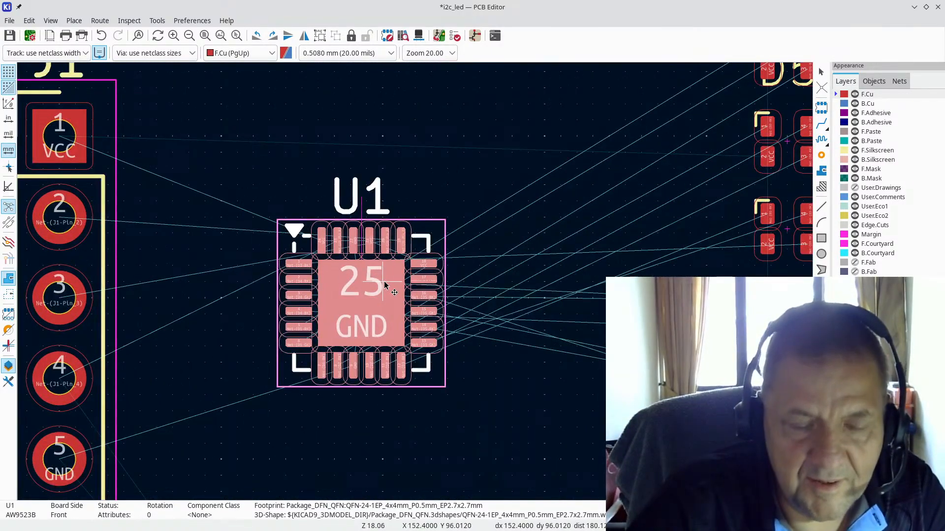
key(r)
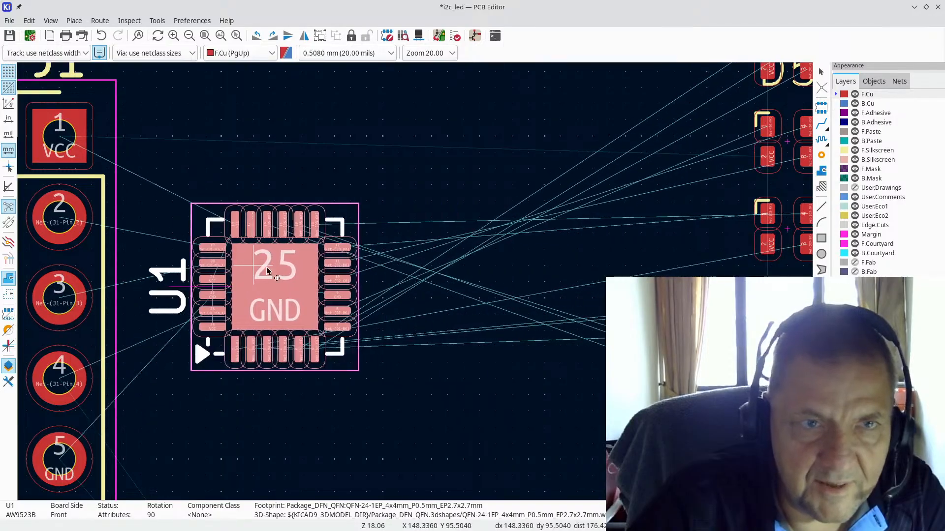
scroll(416, 285, up, 4)
scroll(415, 285, up, 2)
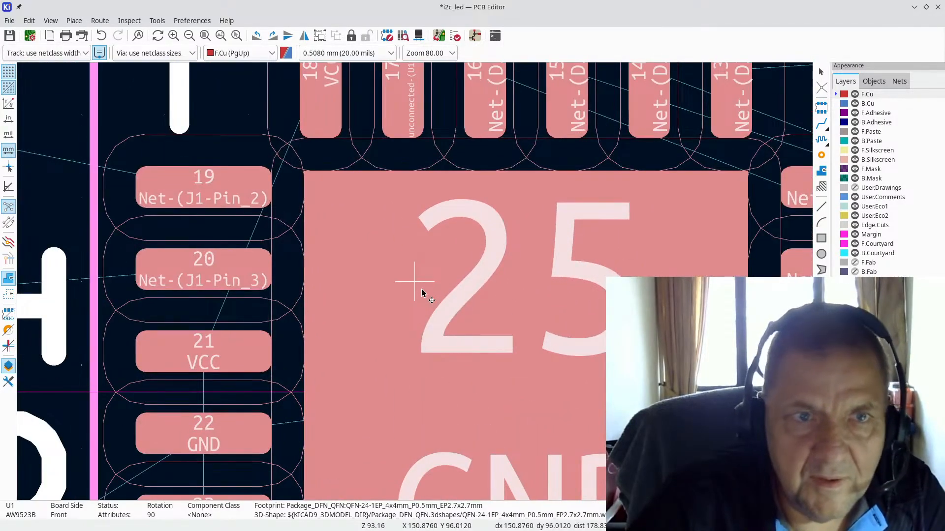
scroll(418, 289, down, 2)
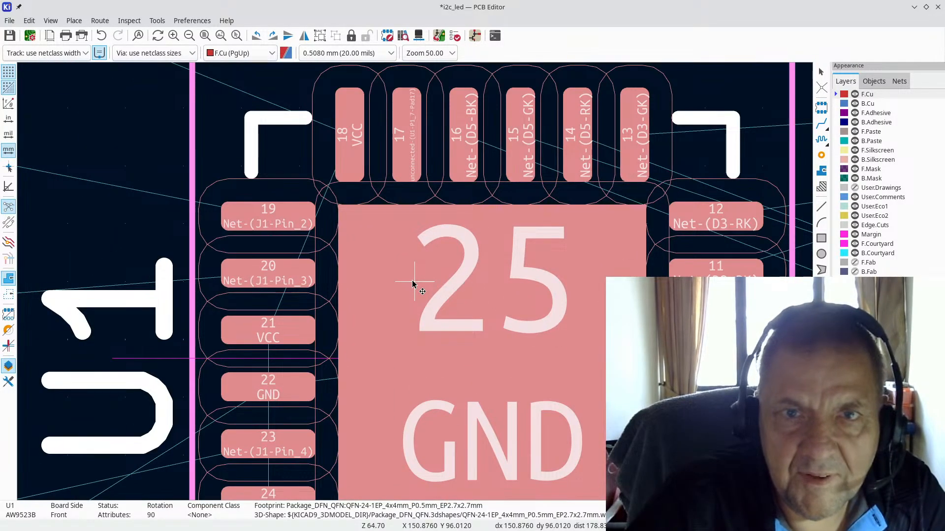
scroll(413, 284, down, 1)
scroll(421, 286, down, 1)
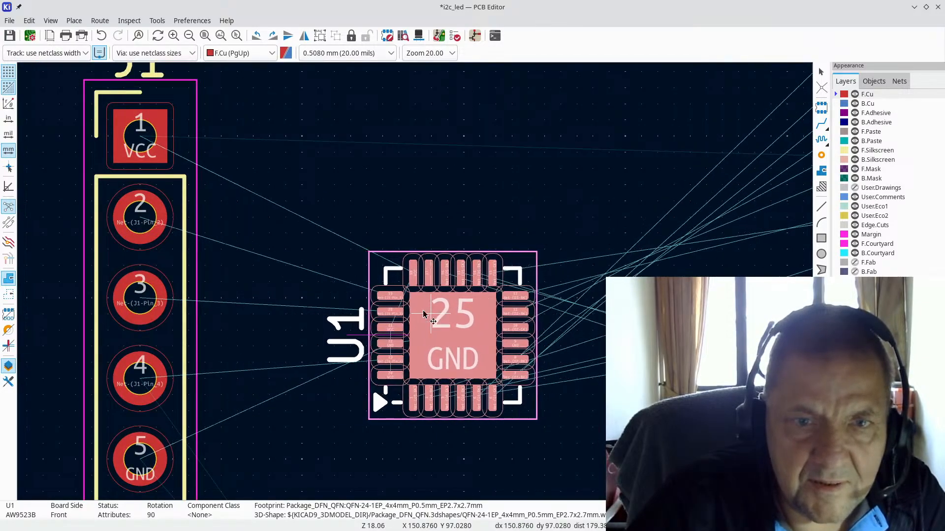
scroll(404, 268, up, 1)
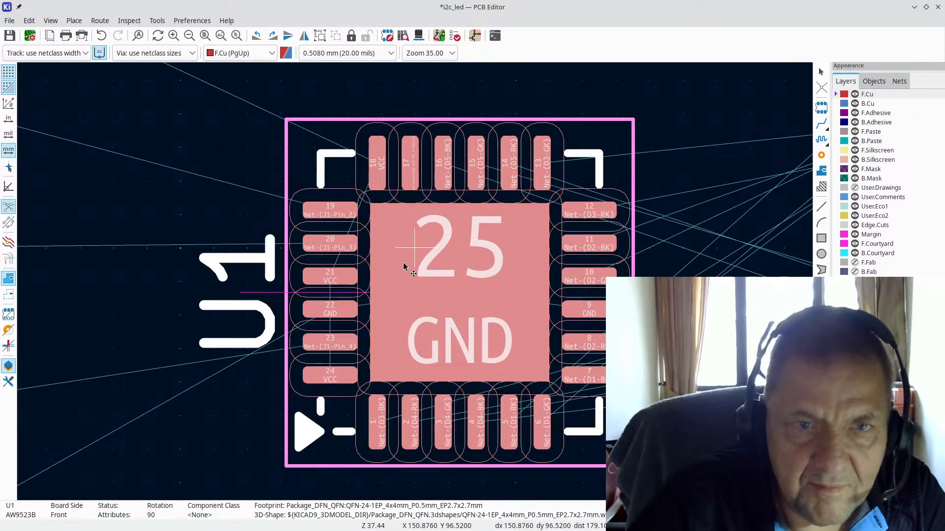
scroll(404, 268, down, 2)
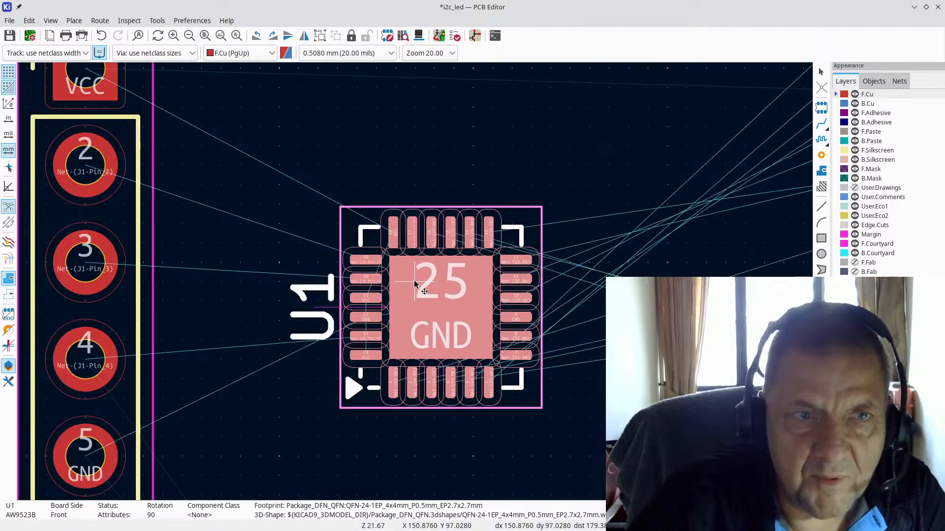
drag(400, 283, 329, 254)
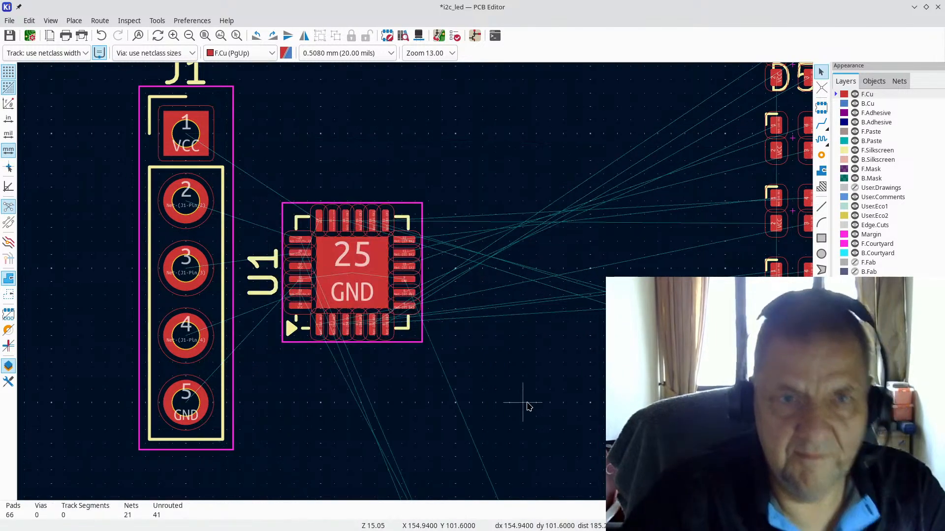
scroll(526, 406, down, 5)
scroll(416, 287, down, 3)
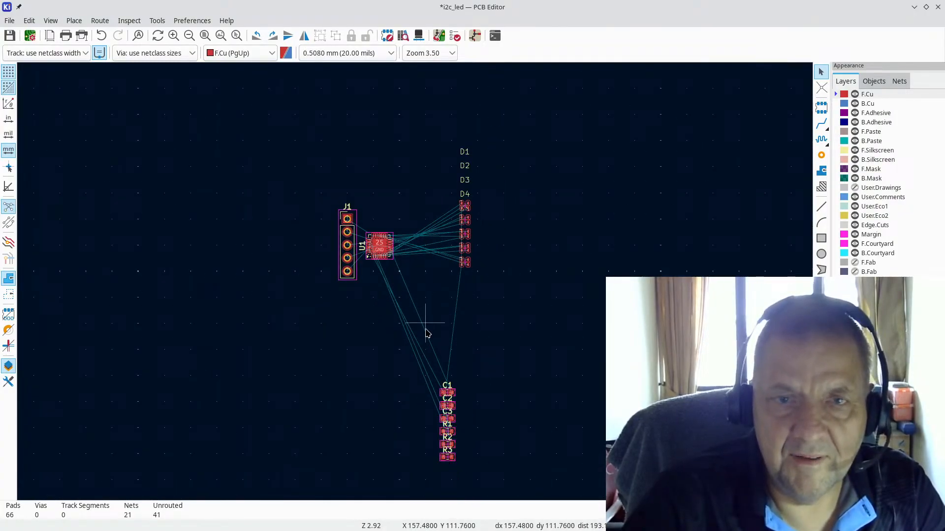
scroll(419, 310, up, 1)
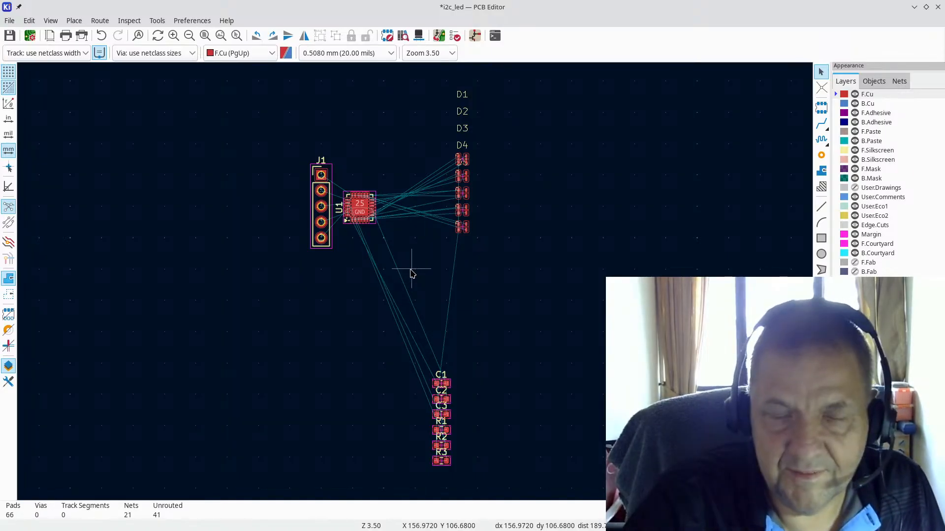
scroll(464, 159, up, 4)
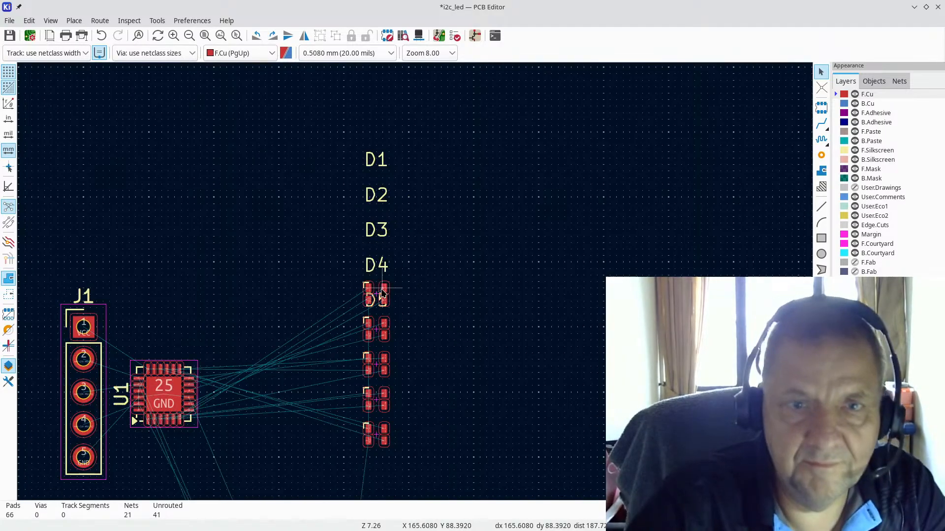
scroll(383, 291, down, 4)
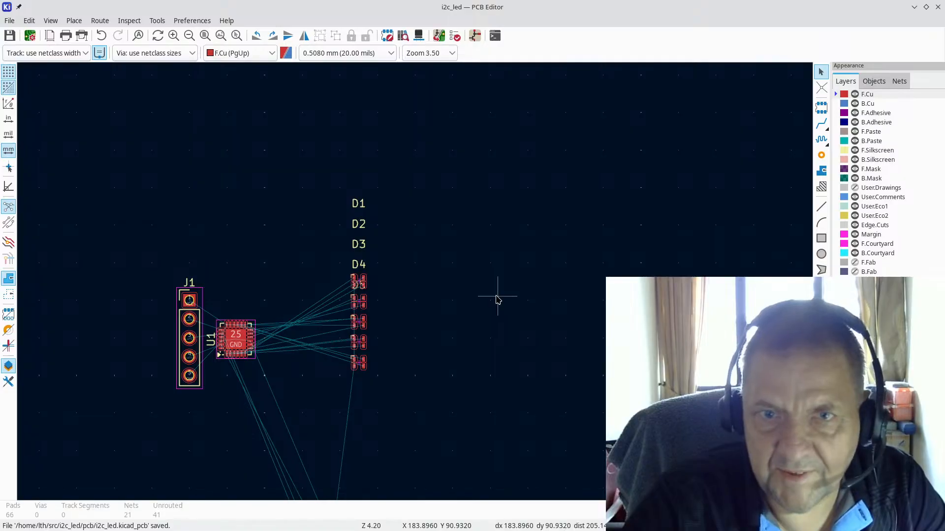
key(alt+Tab)
Step: From the KiCad project manager, open the i2c_led:RGB footprint in the Footprint Editor
key(Tab)
key(Tab)
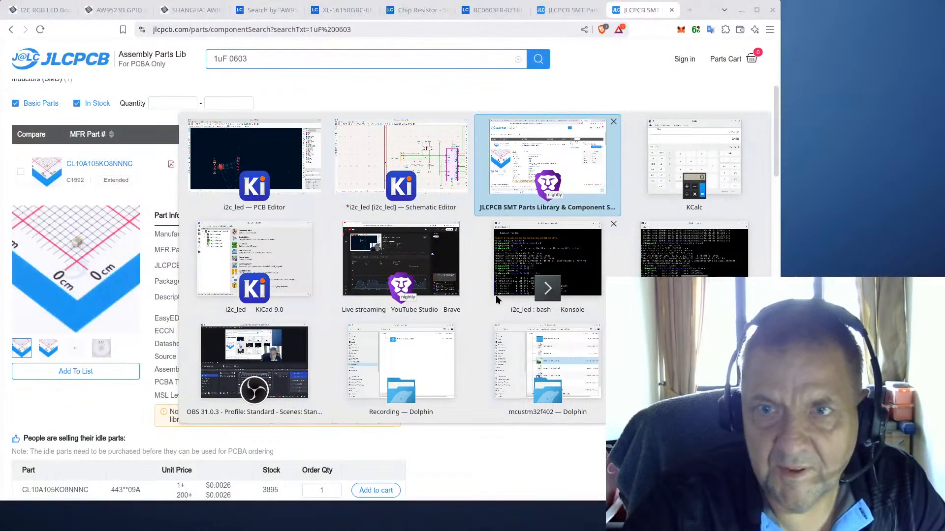
key(Tab)
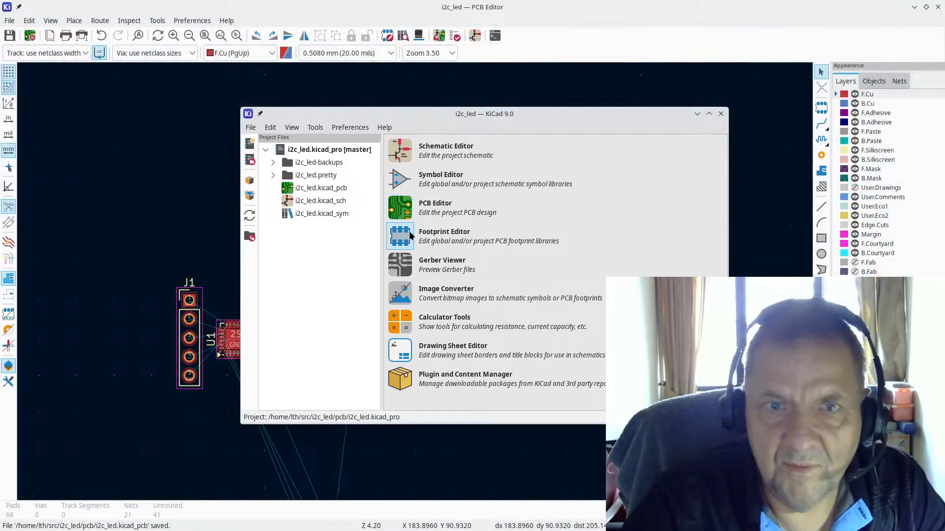
click(400, 237)
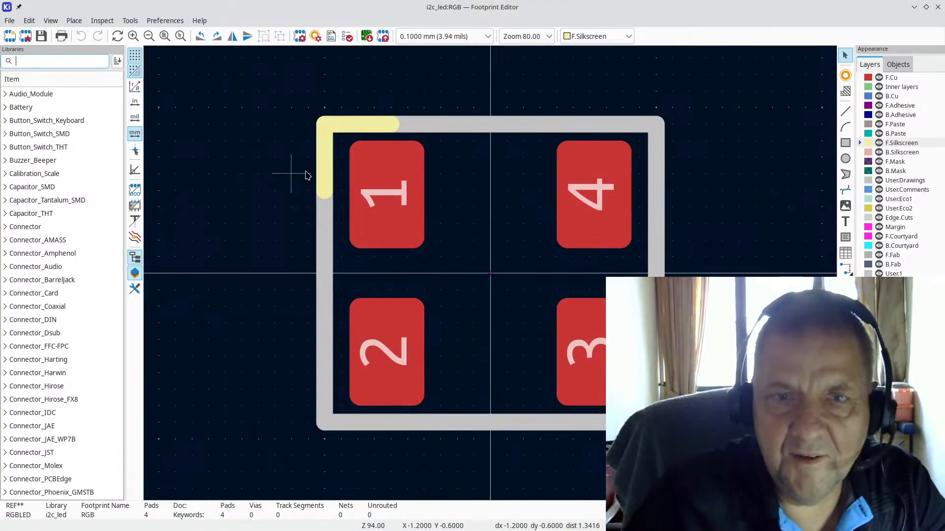
scroll(412, 233, down, 5)
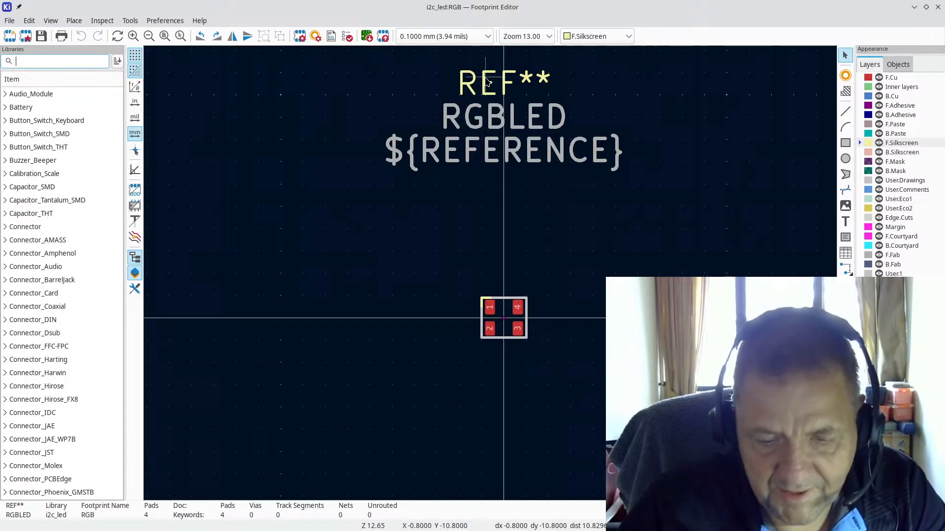
text(n)
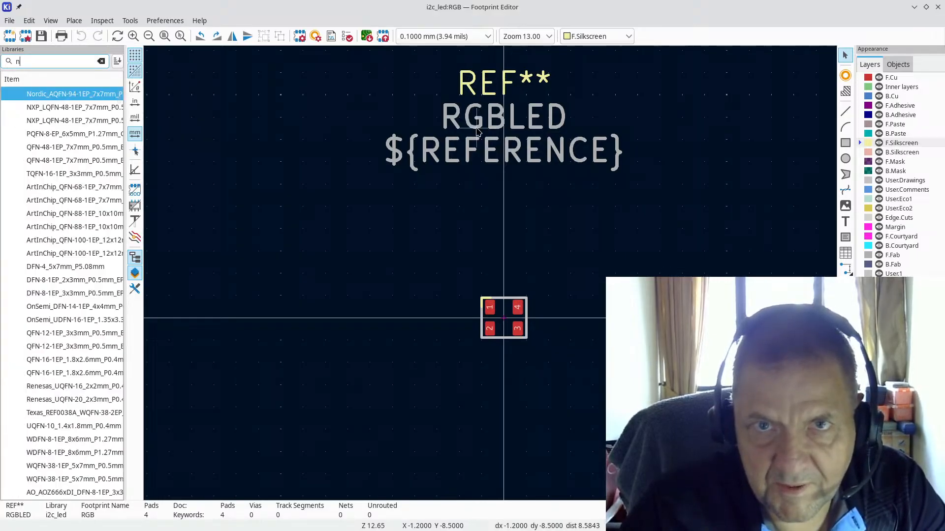
Step: Move the REF** text to just above the RGB footprint's pads
click(488, 85)
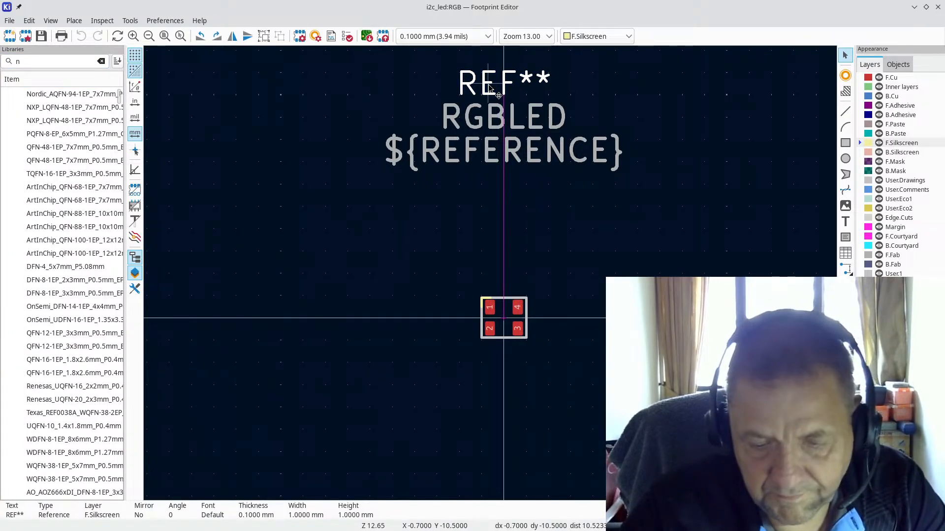
key(m)
scroll(519, 287, up, 3)
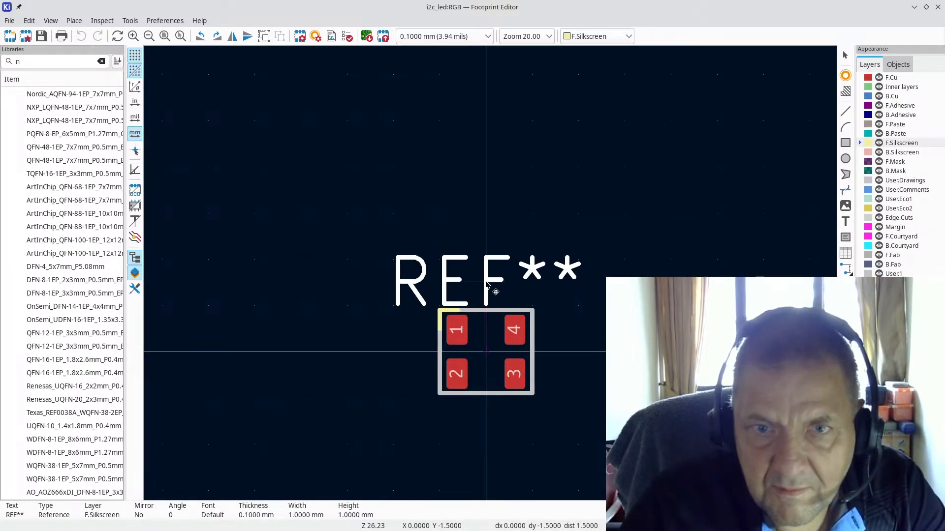
click(486, 285)
scroll(294, 270, down, 2)
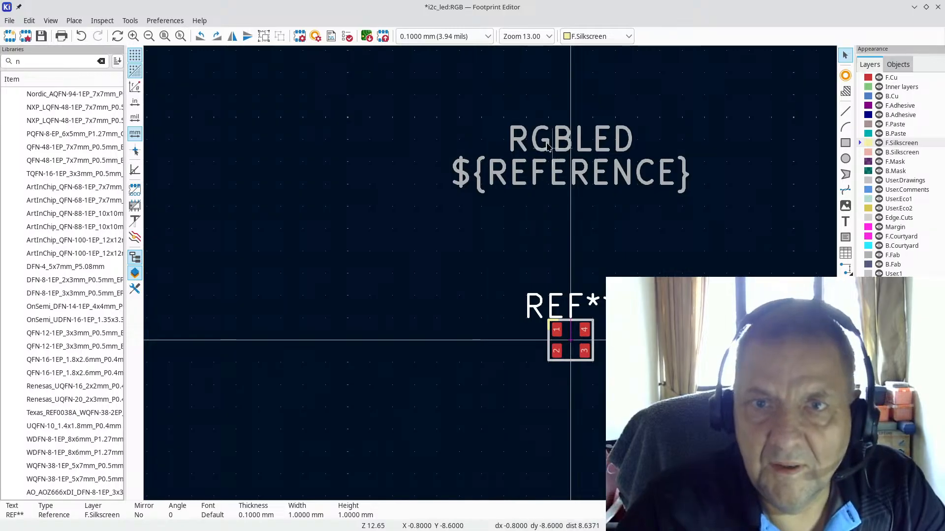
Step: Move the RGBLED and ${REFERENCE} texts together to below the four pads
drag(386, 99, 721, 218)
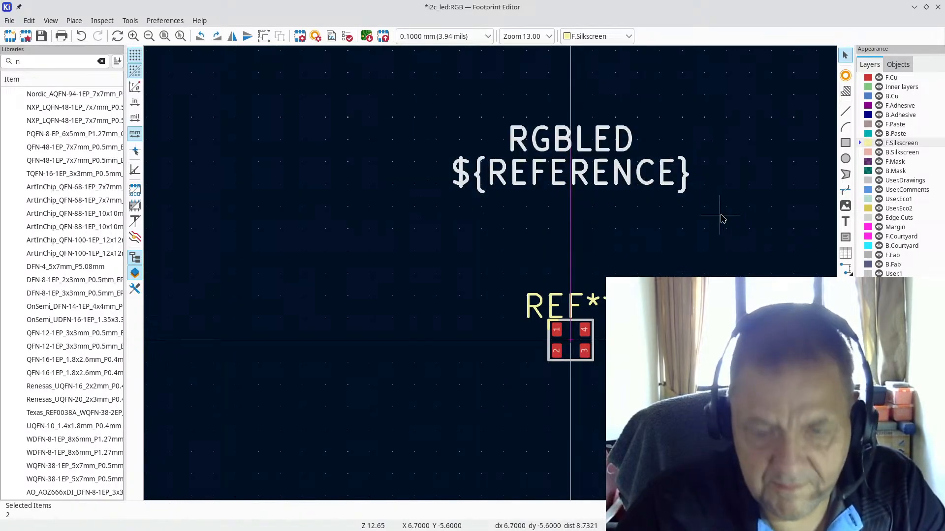
key(m)
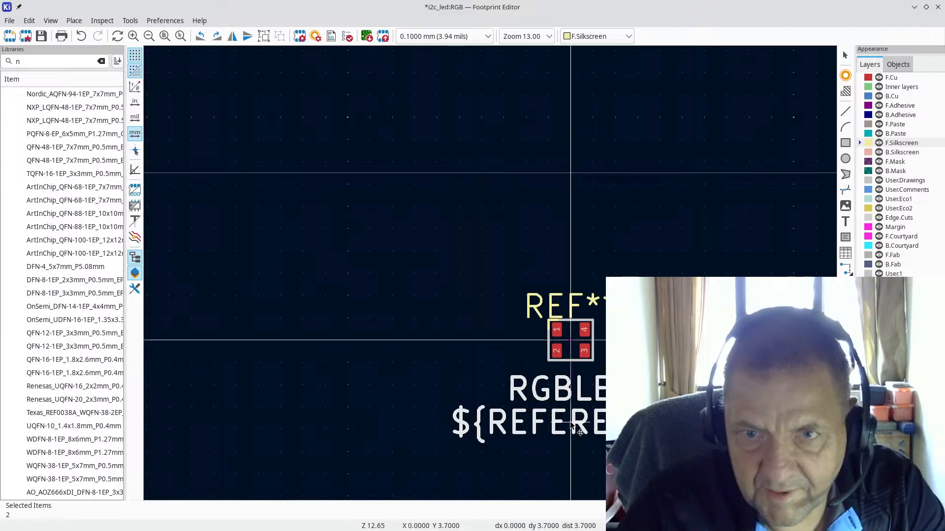
click(573, 421)
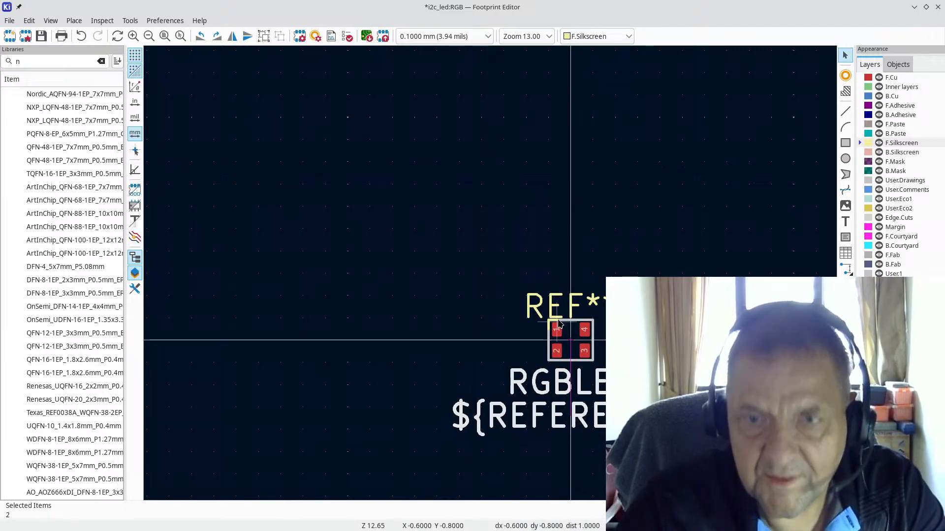
scroll(560, 303, up, 2)
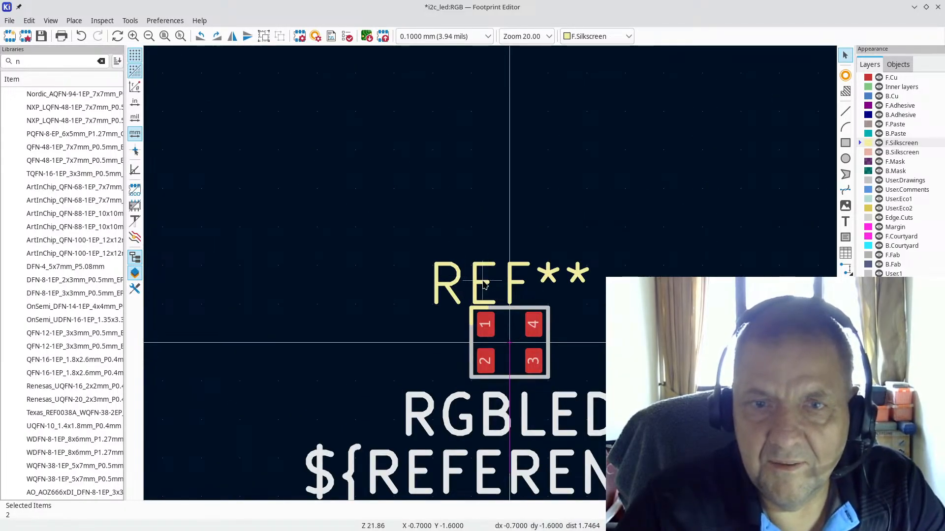
key(Escape)
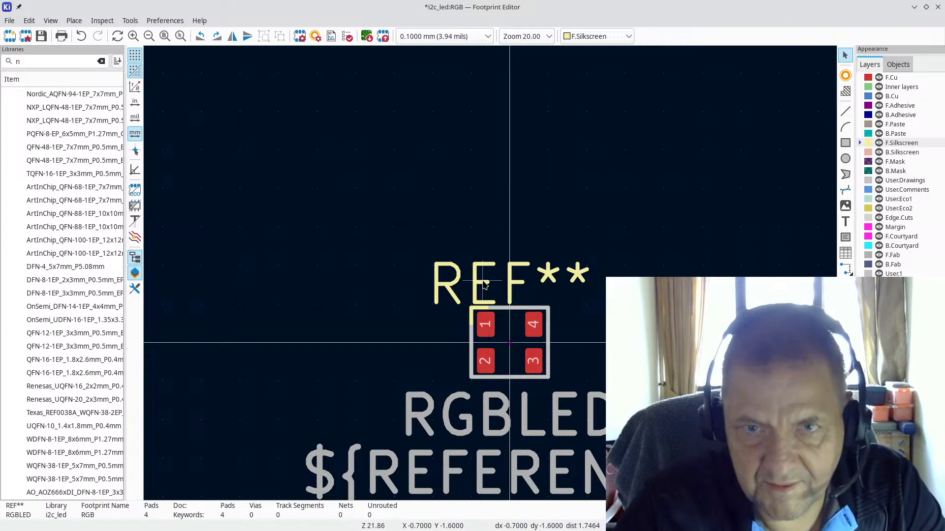
Step: Nudge REF** snugly above the pads and save the RGB footprint
click(484, 285)
key(m)
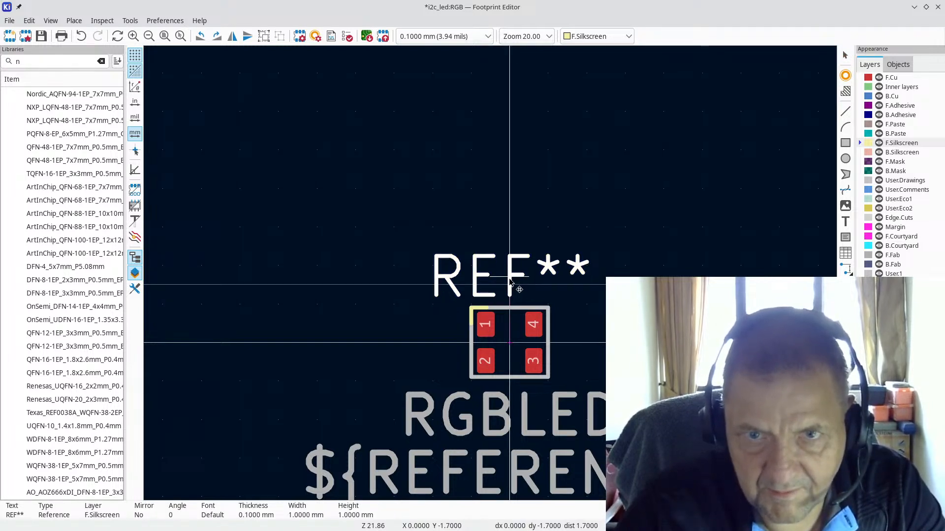
click(510, 282)
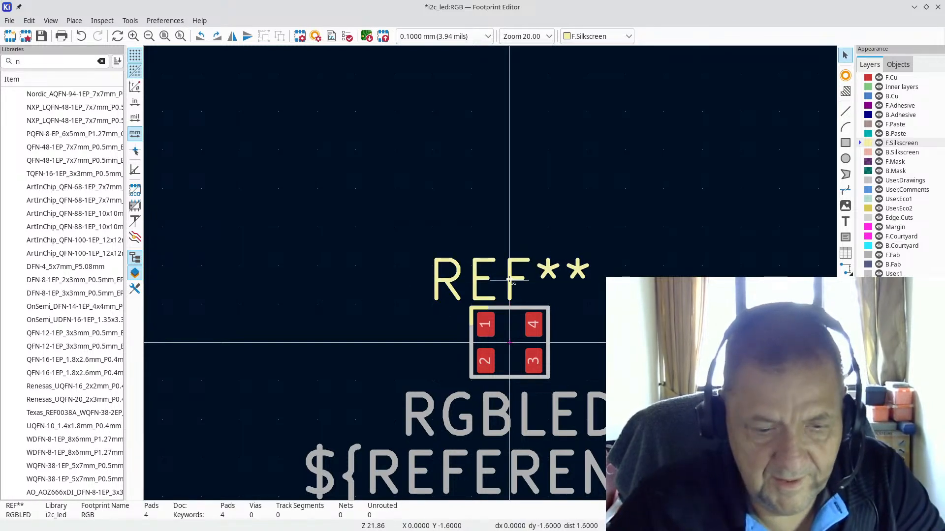
key(ctrl+s)
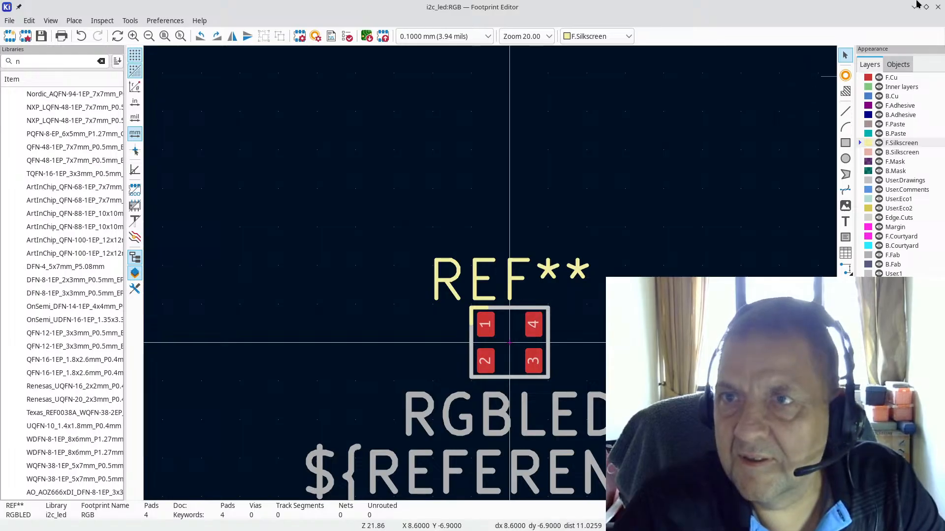
Step: Close the Footprint Editor and update all board footprints from the library, also resetting fabrication attributes
click(938, 7)
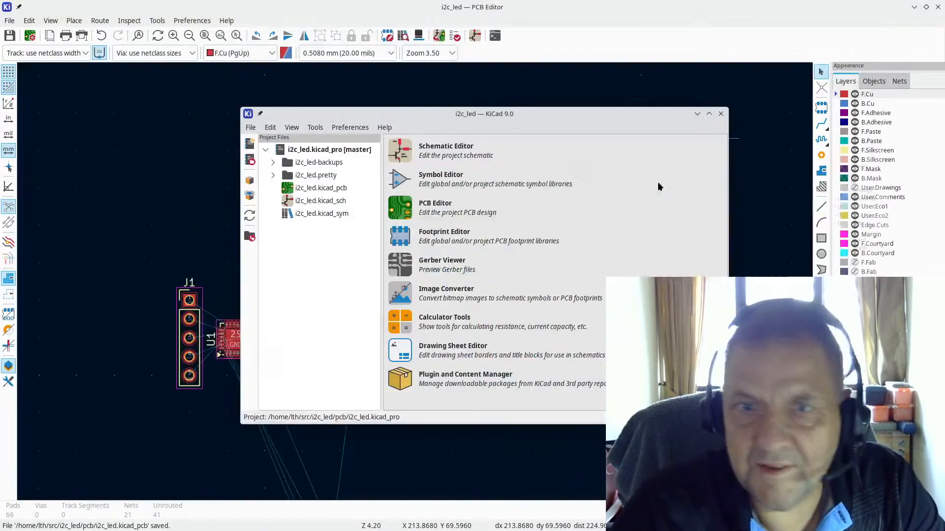
click(772, 7)
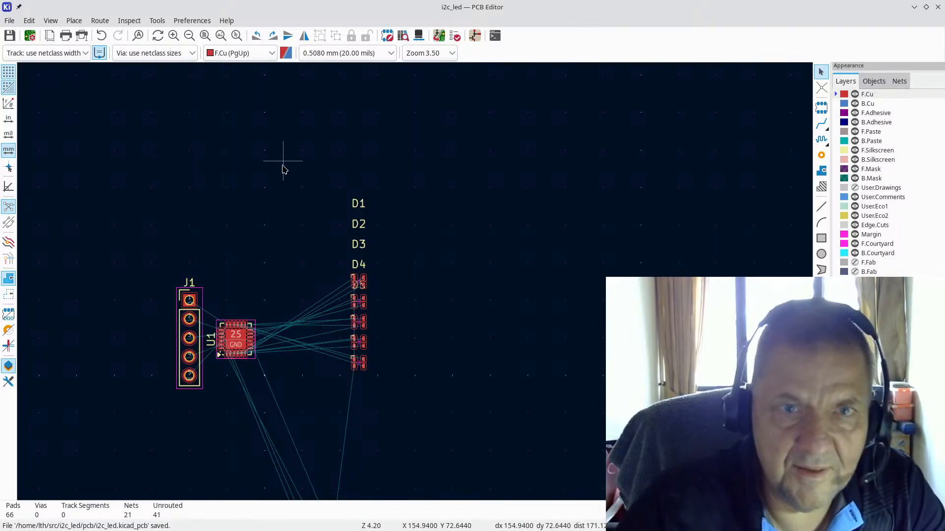
click(156, 21)
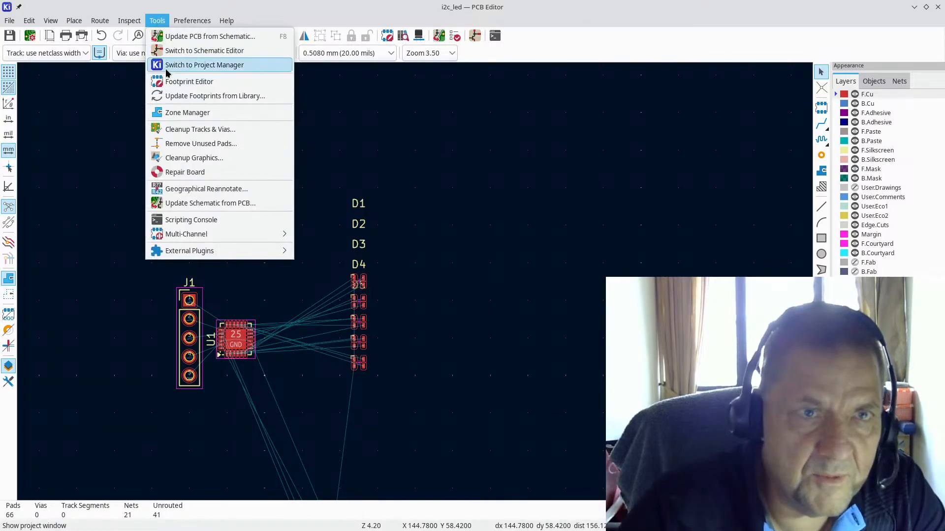
click(175, 98)
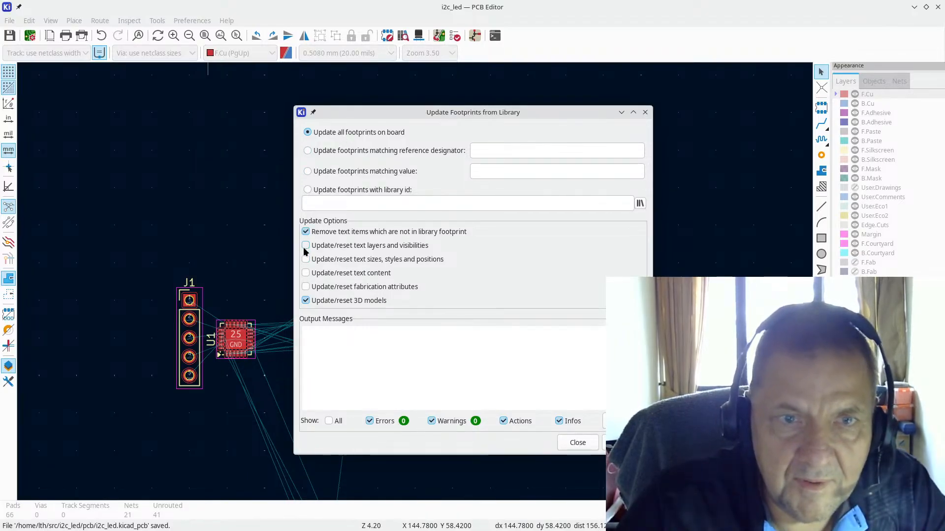
click(305, 287)
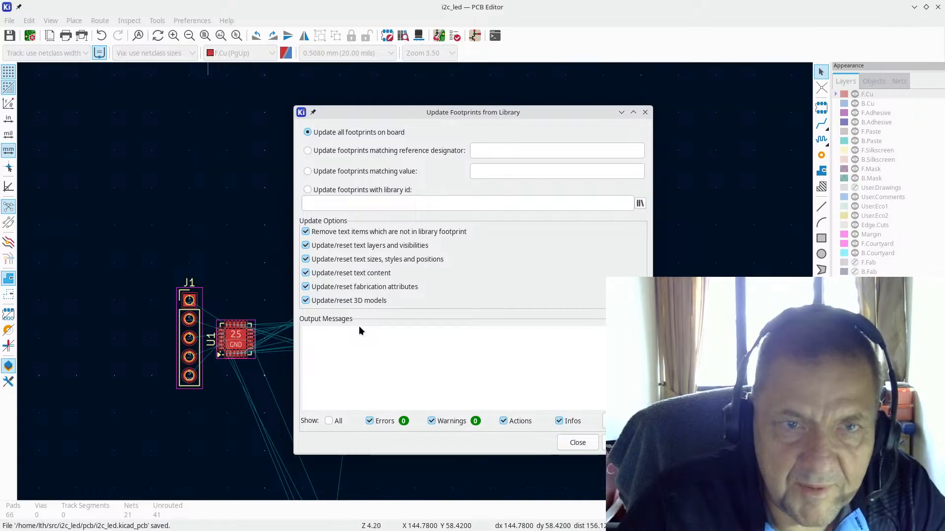
key(Return)
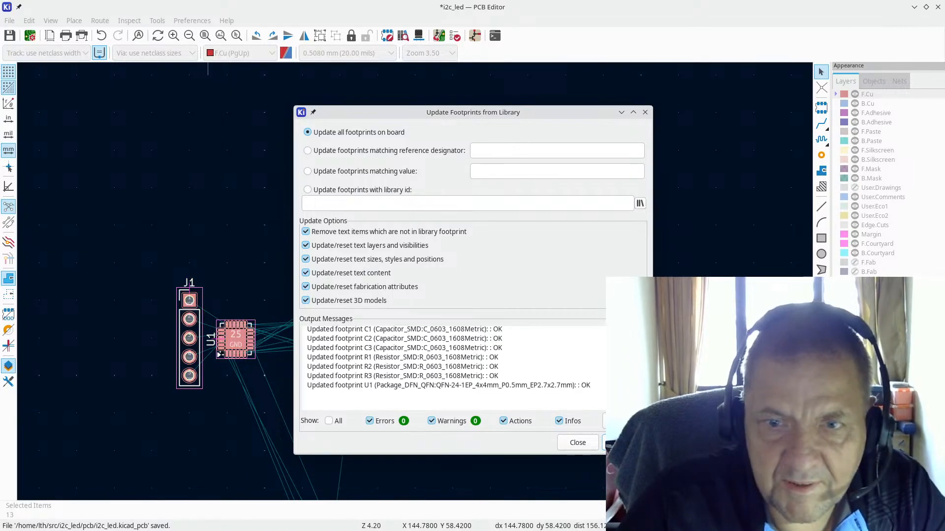
click(576, 442)
Step: Clear the selection and move LED D1 from the D2–D5 column to just right of U1's lower corner
scroll(369, 290, up, 5)
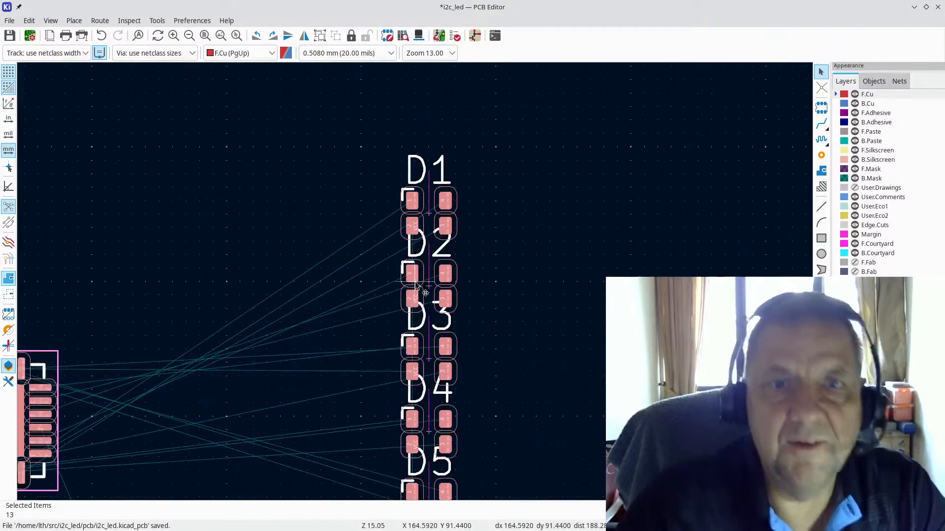
key(Escape)
scroll(408, 300, down, 2)
scroll(409, 300, down, 2)
scroll(305, 408, down, 2)
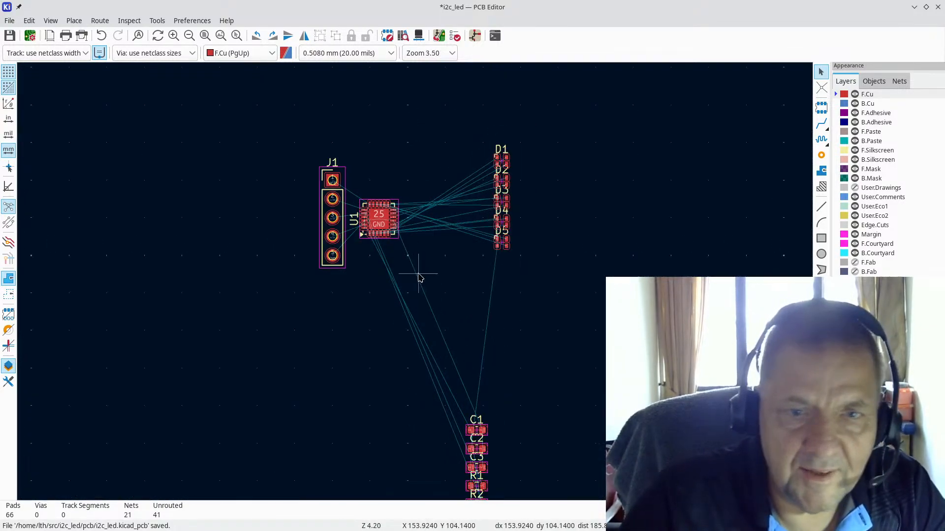
scroll(477, 247, up, 4)
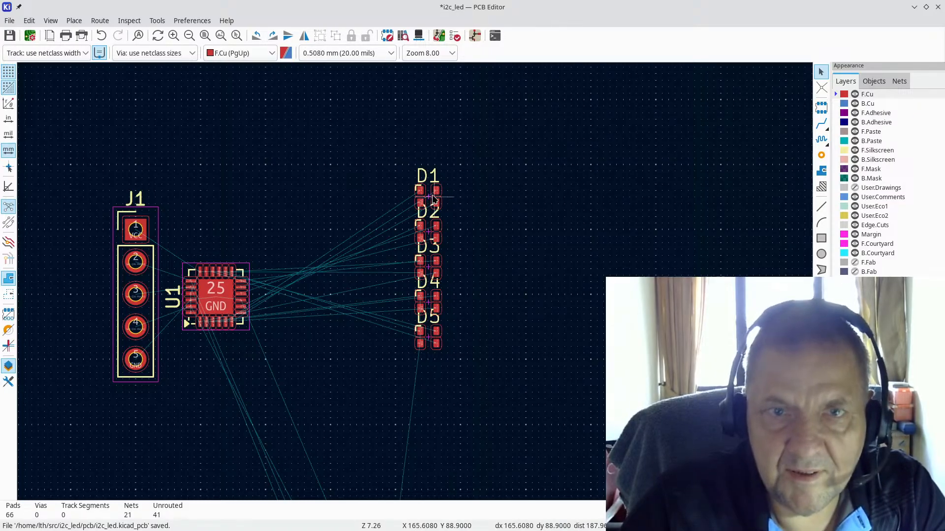
key(m)
scroll(416, 274, down, 1)
scroll(413, 278, up, 9)
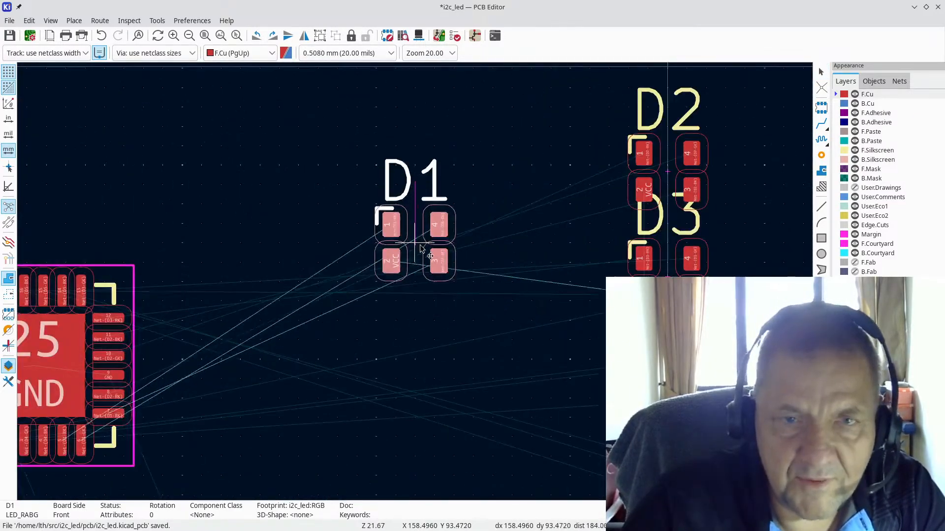
scroll(455, 317, down, 5)
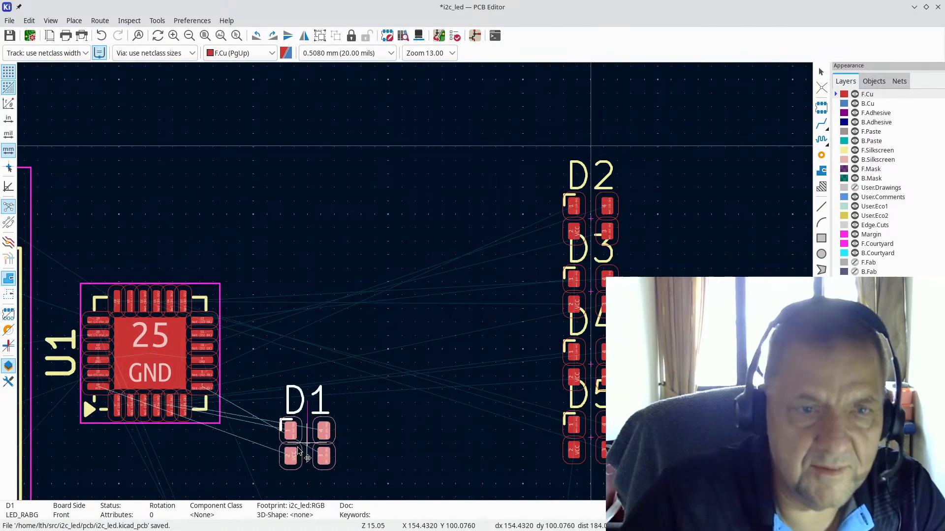
scroll(258, 470, up, 4)
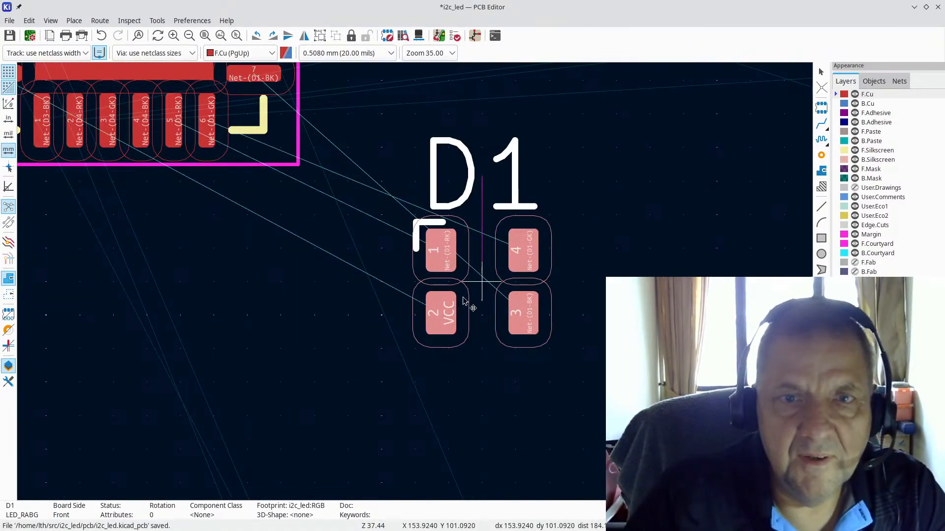
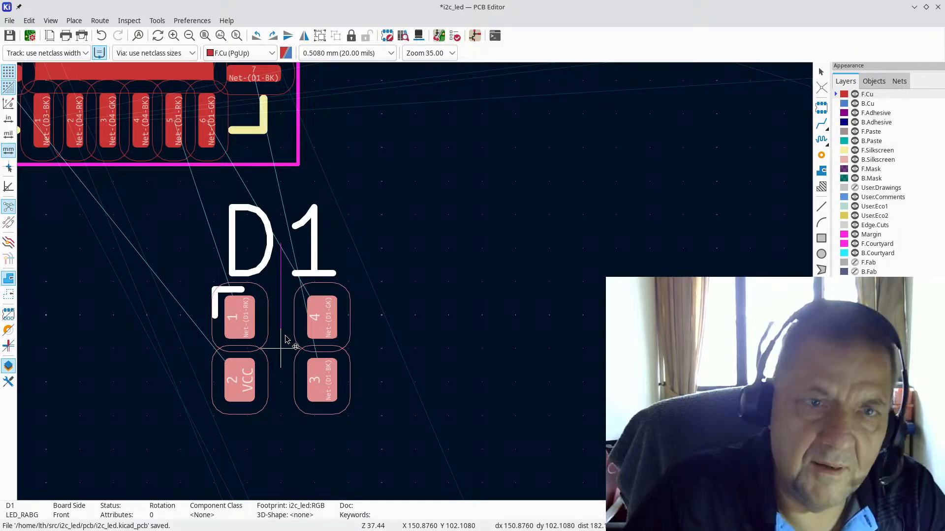
Step: Set D1 down, then rotate D5 by 180° and place it just above U1
click(313, 343)
scroll(415, 283, down, 4)
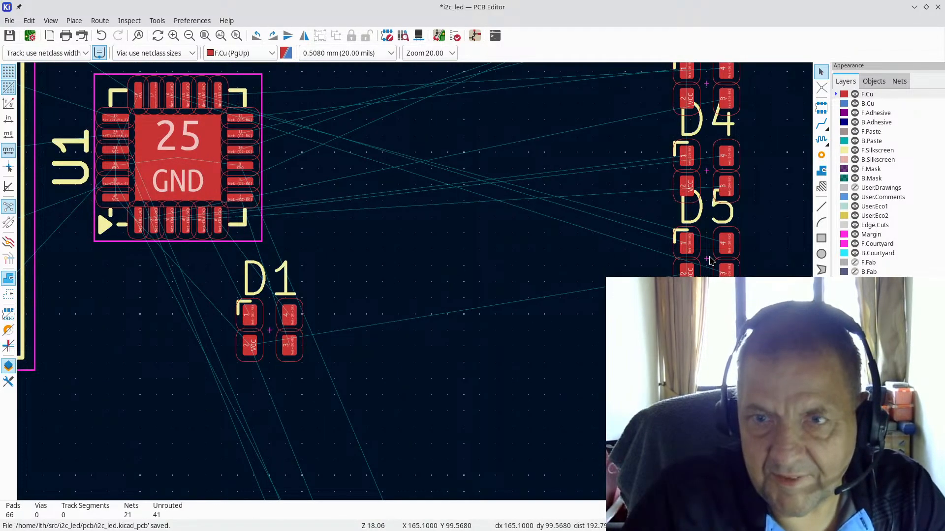
key(m)
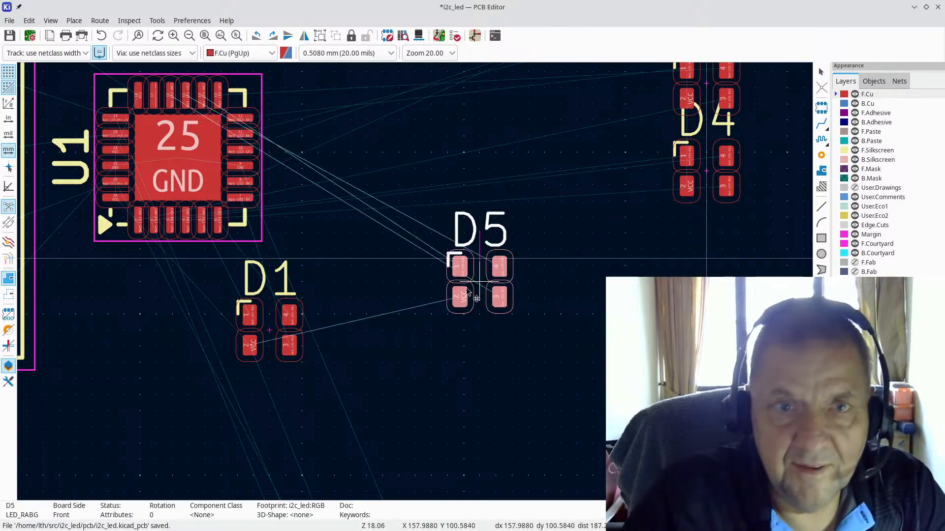
scroll(415, 285, up, 2)
scroll(414, 285, down, 3)
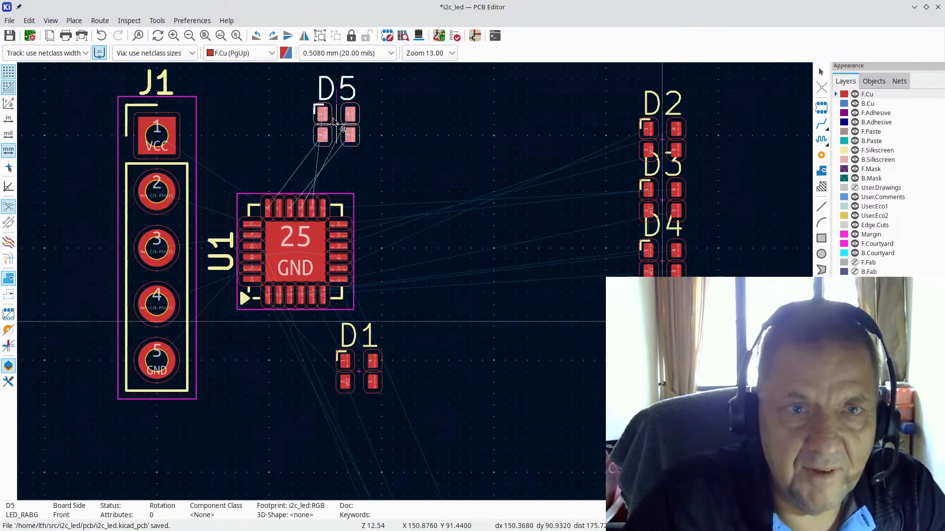
scroll(289, 135, up, 3)
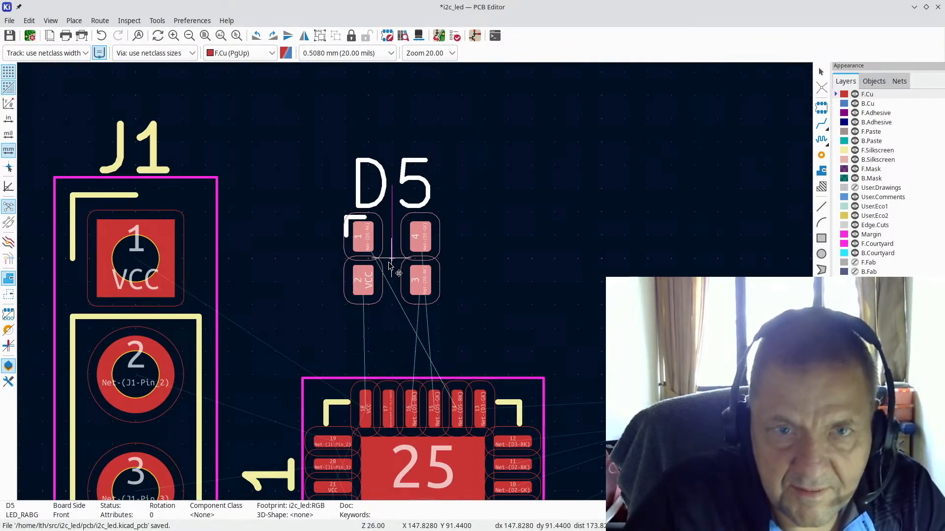
scroll(389, 265, up, 2)
key(r)
key(r)
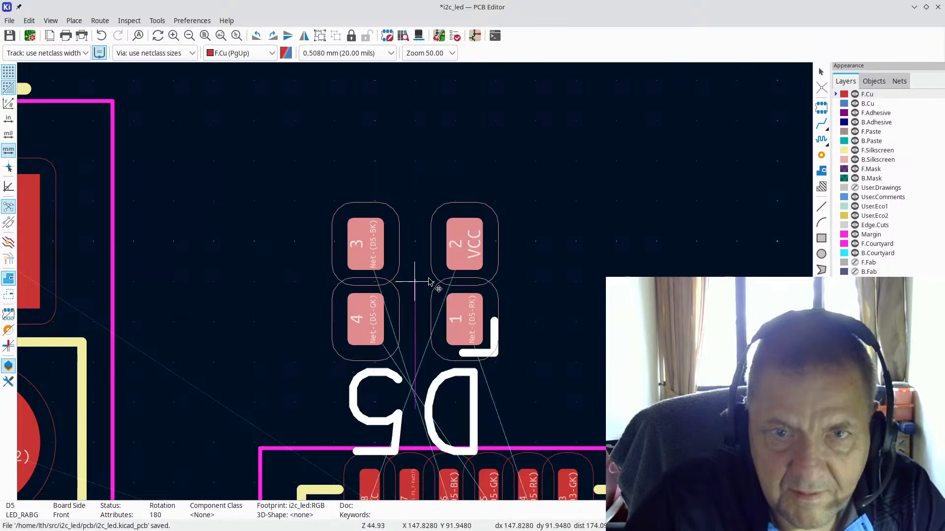
key(r)
key(r)
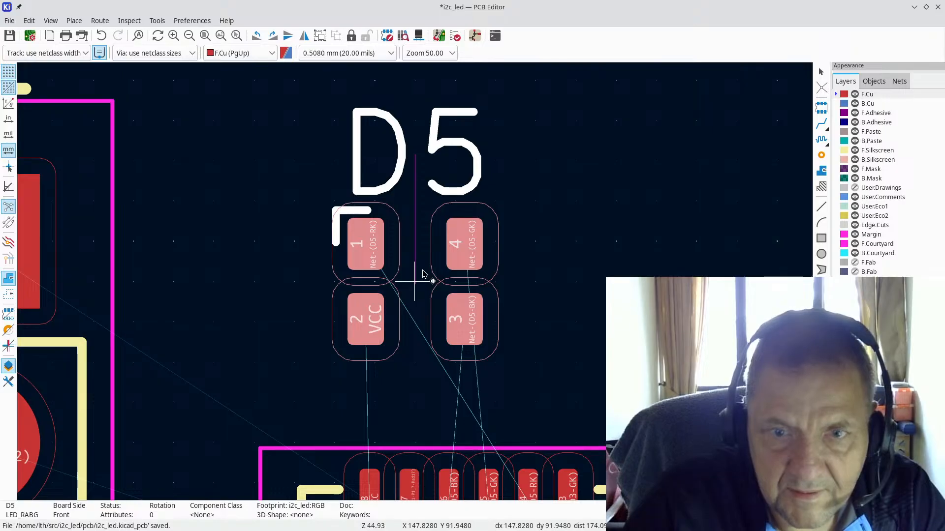
scroll(413, 275, down, 1)
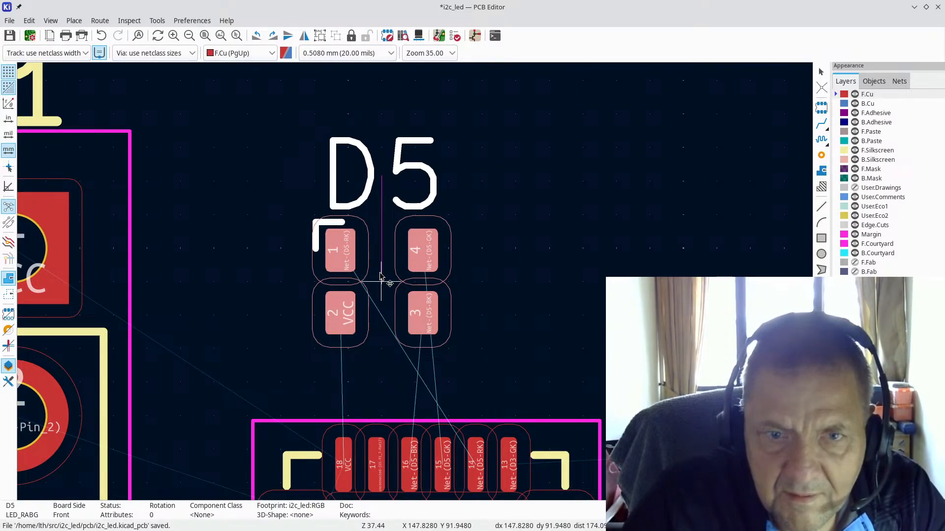
click(382, 277)
scroll(414, 297, down, 5)
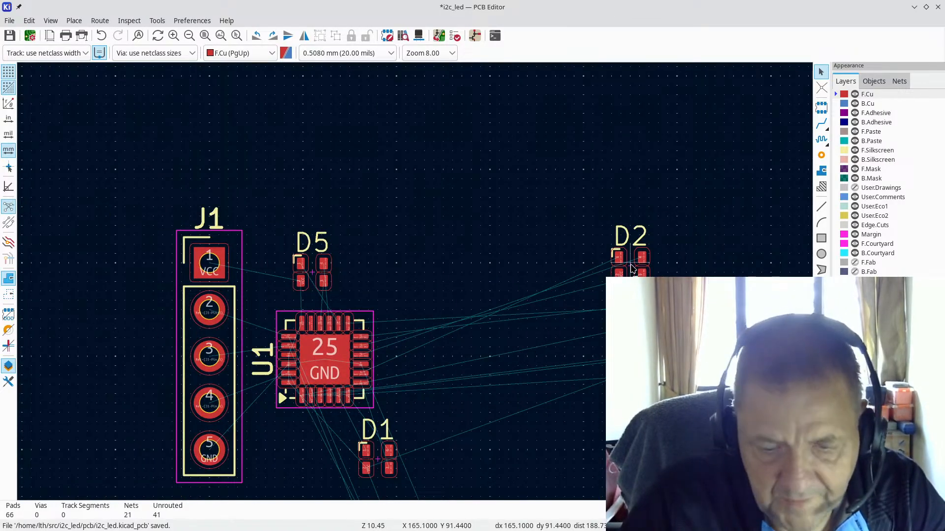
Step: Move D2 to the right of U1 and D3 above D2 beside D5
key(m)
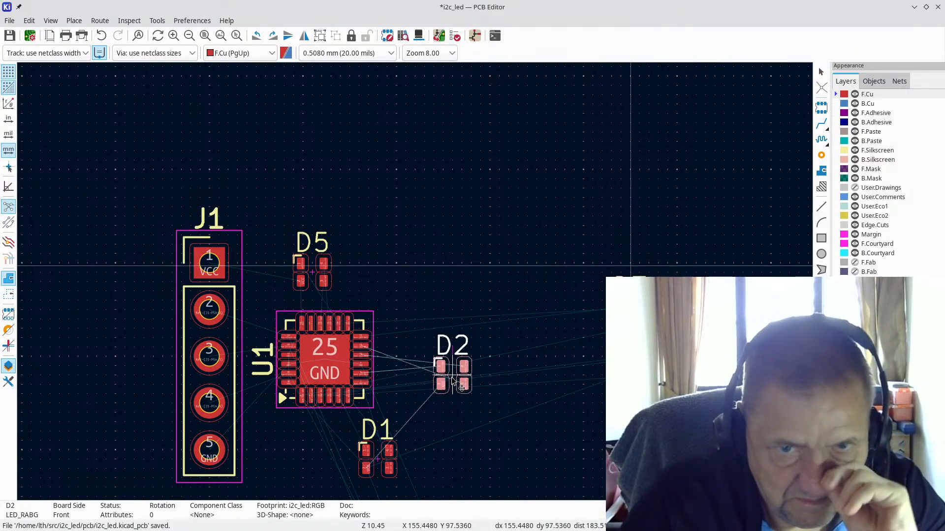
scroll(430, 376, up, 6)
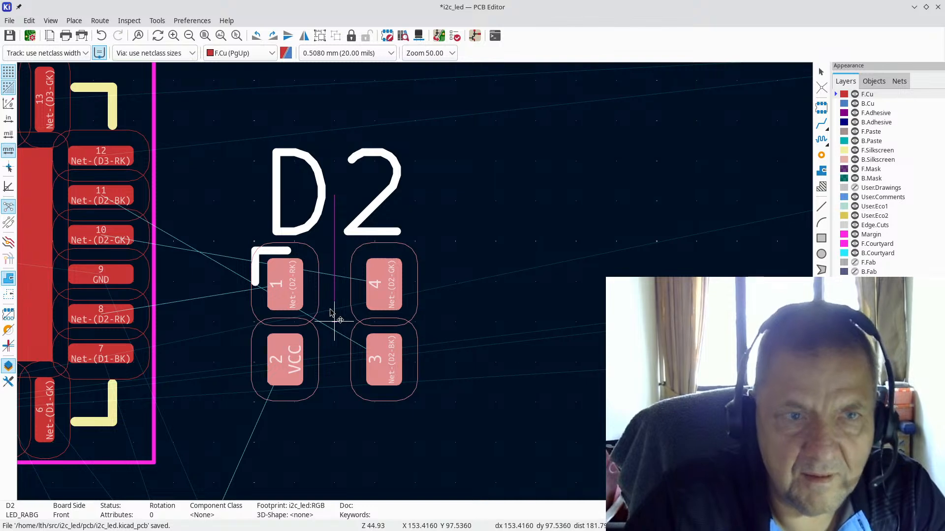
click(330, 312)
scroll(508, 249, down, 5)
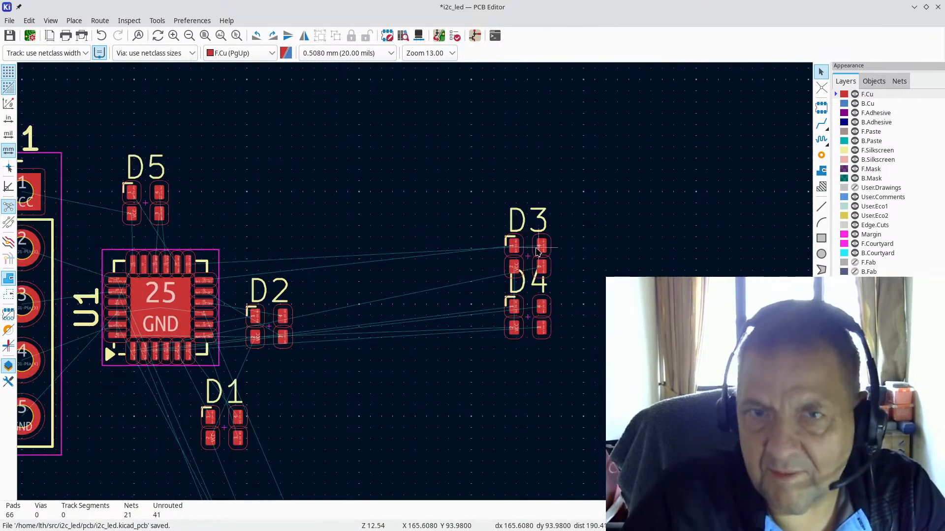
key(m)
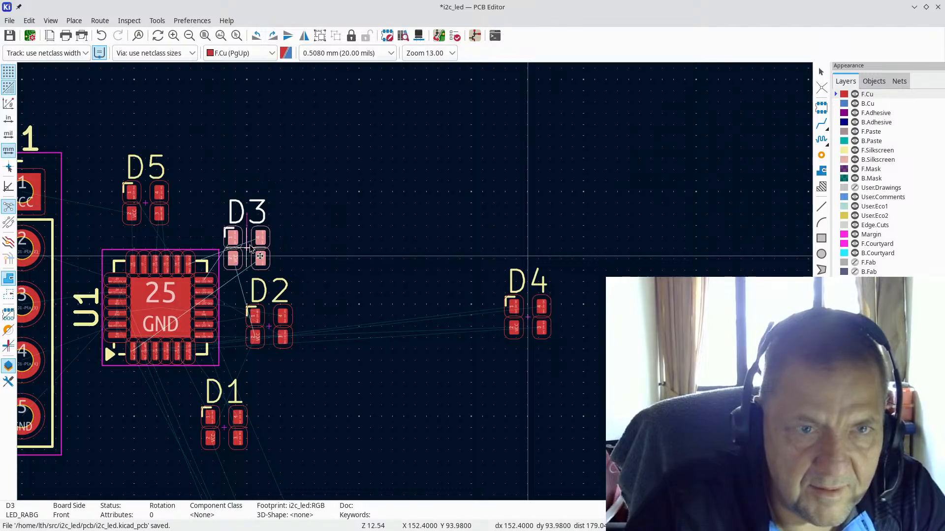
scroll(246, 234, up, 4)
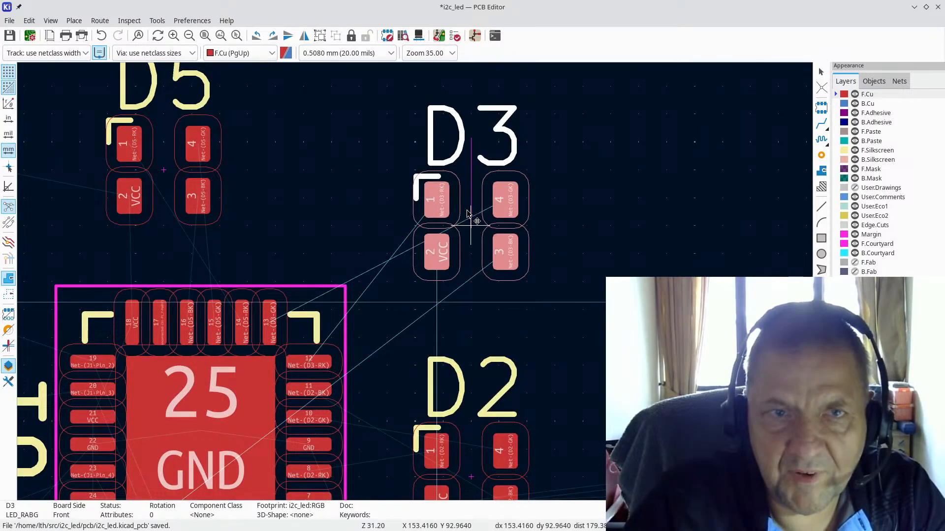
click(465, 173)
scroll(609, 257, down, 2)
scroll(416, 290, down, 3)
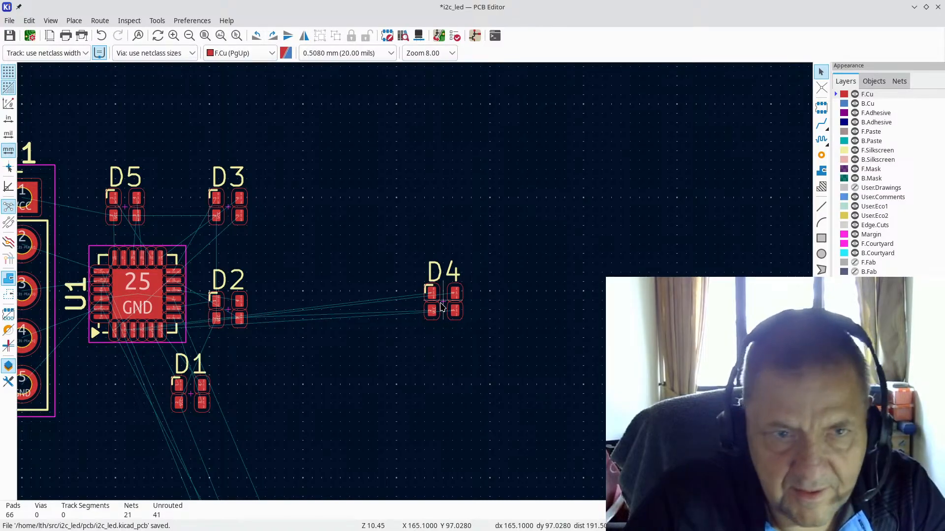
Step: Place D4 beside D1 below U1
key(m)
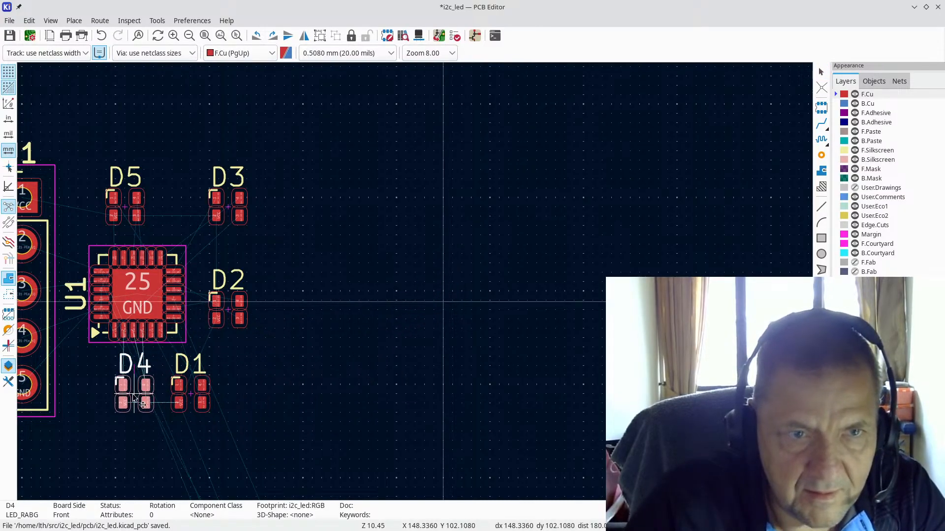
click(131, 392)
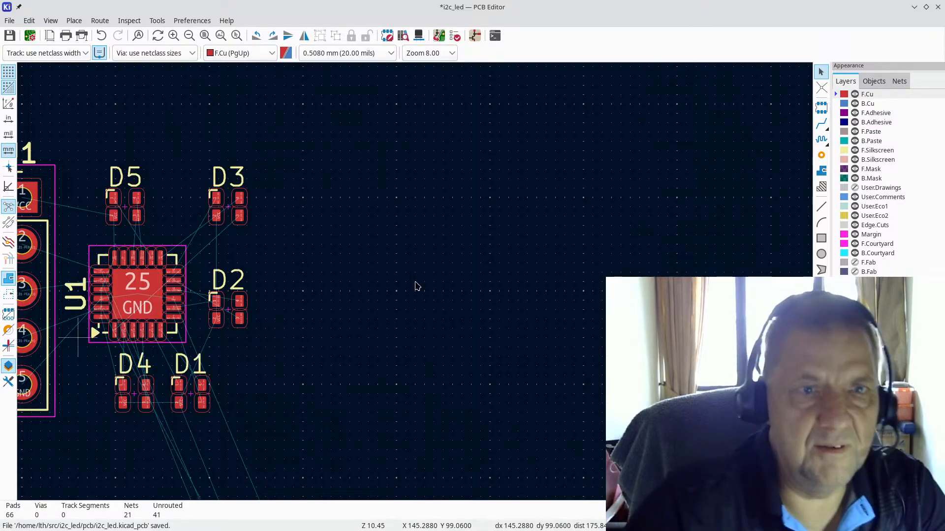
scroll(76, 337, down, 2)
scroll(423, 278, up, 3)
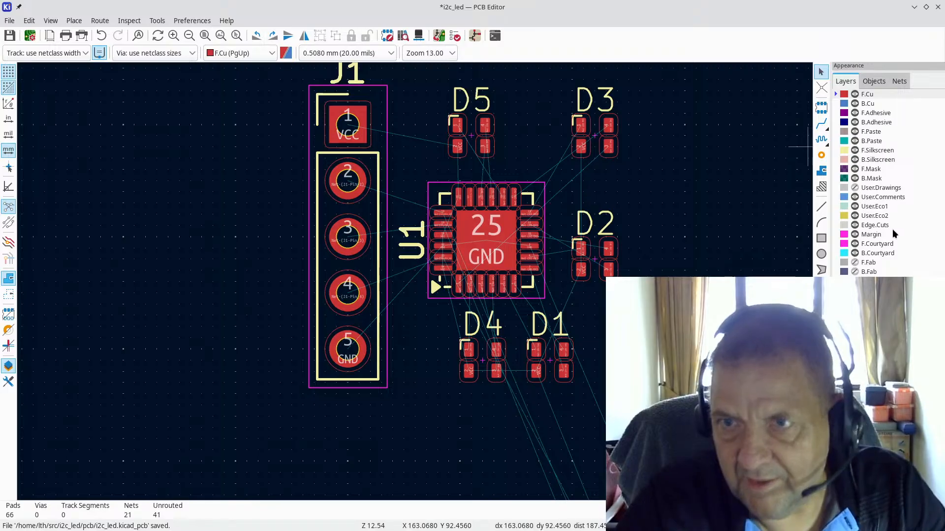
Step: On the Edge.Cuts layer, draw the outline's top edge from above J1's top-left corner
click(876, 225)
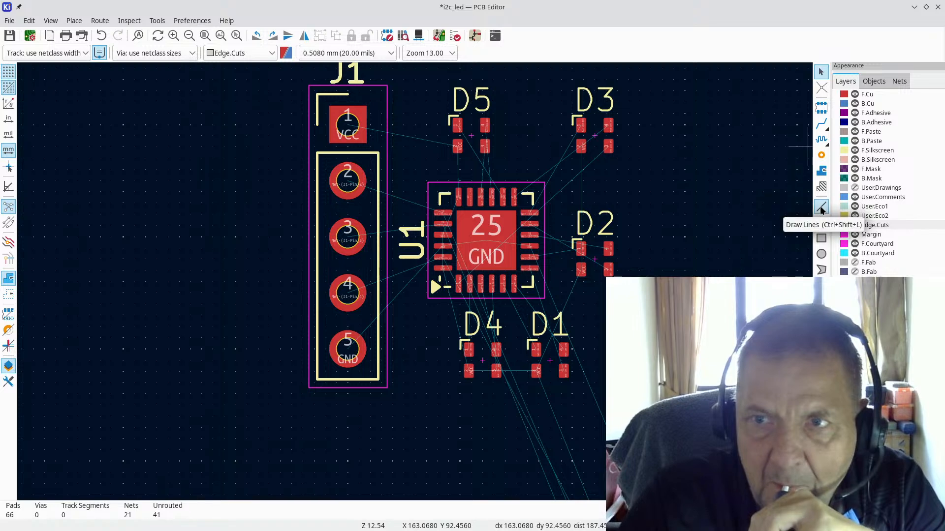
click(820, 208)
scroll(400, 266, down, 2)
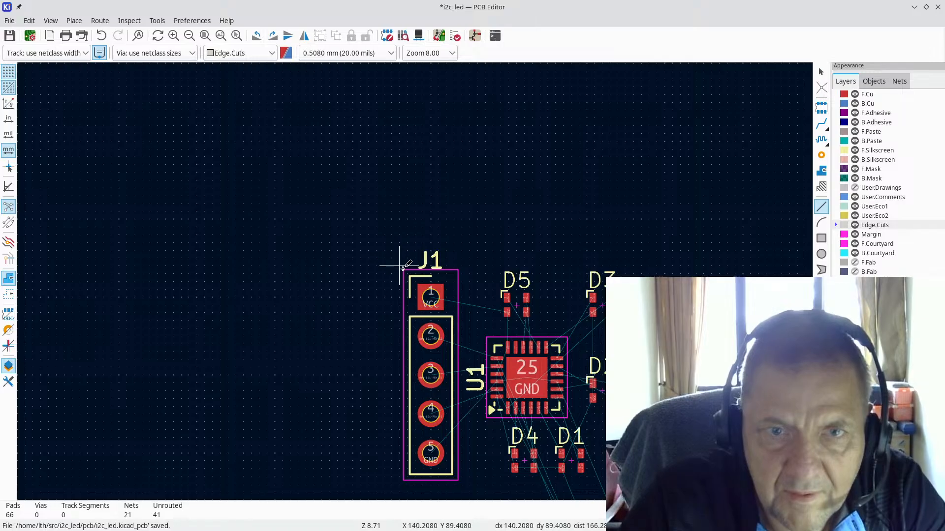
click(399, 265)
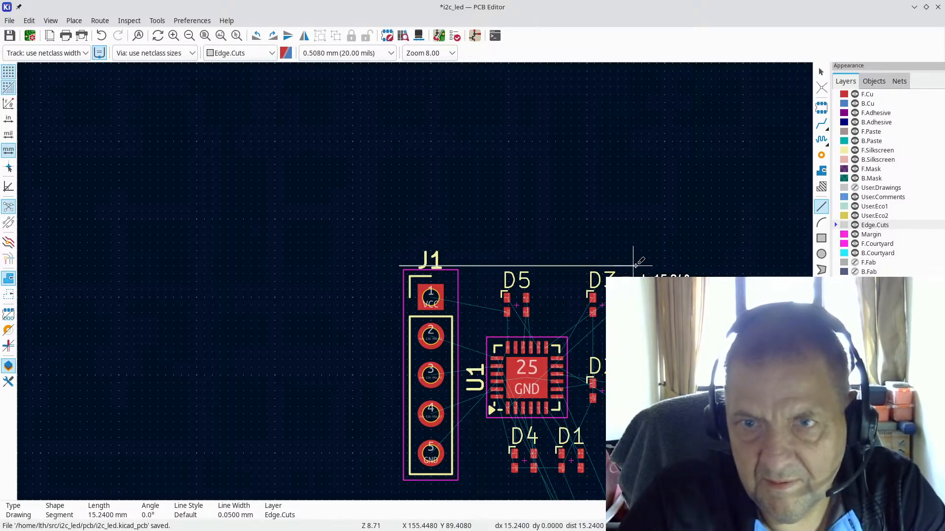
click(633, 266)
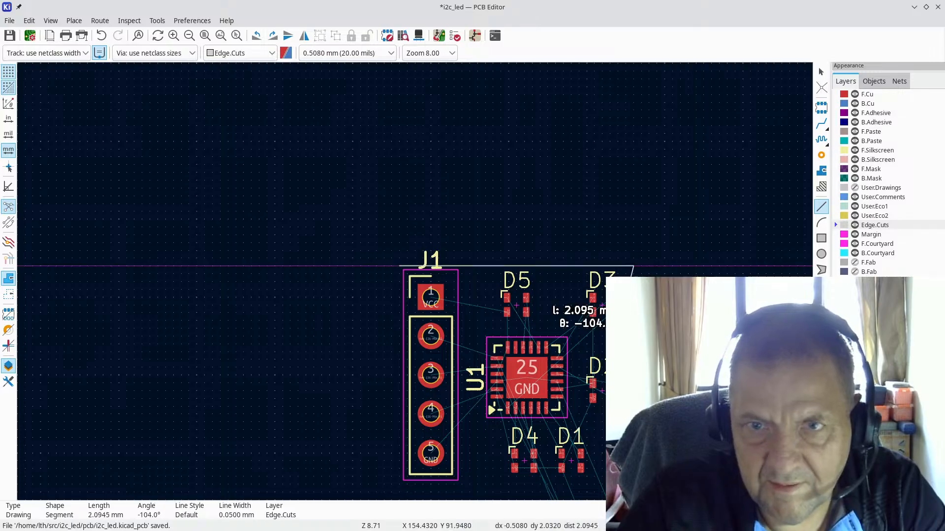
scroll(633, 469, up, 5)
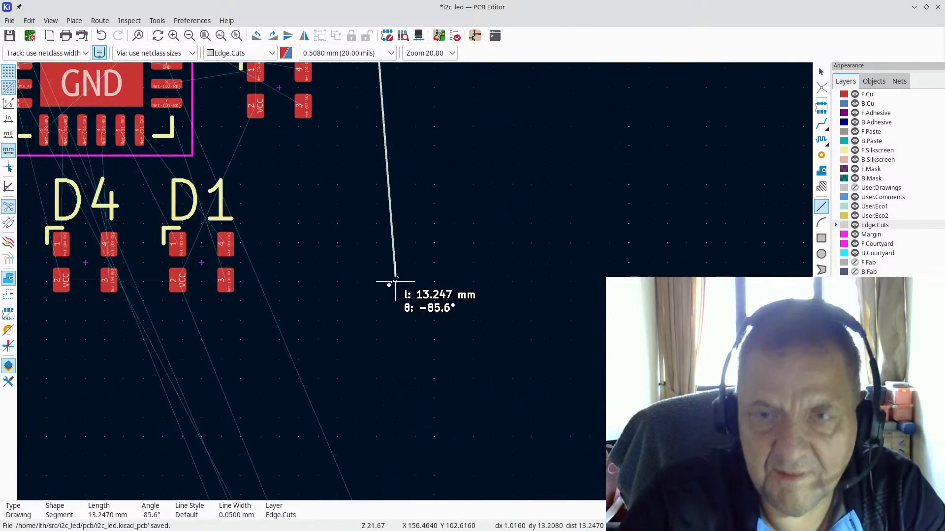
scroll(251, 300, down, 4)
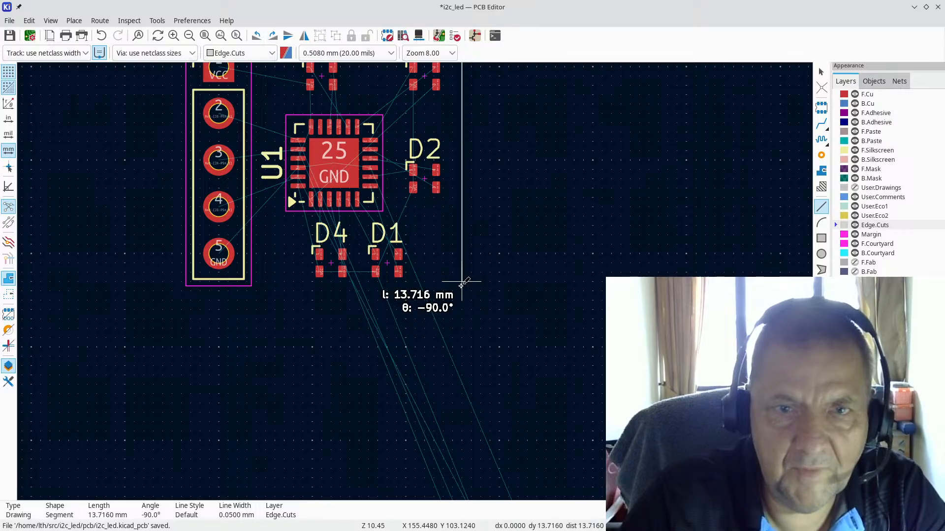
Step: Draw the right, bottom and left edges to close the rectangle around the parts
click(461, 282)
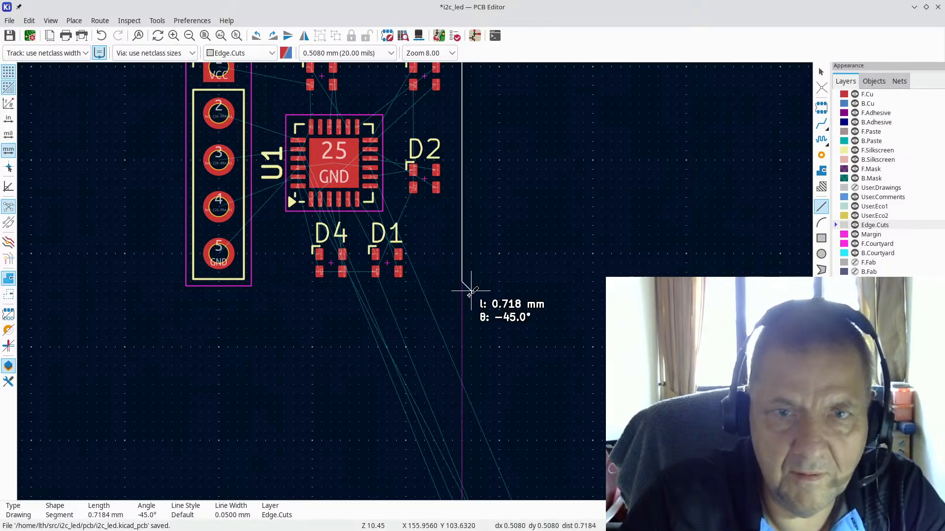
click(462, 290)
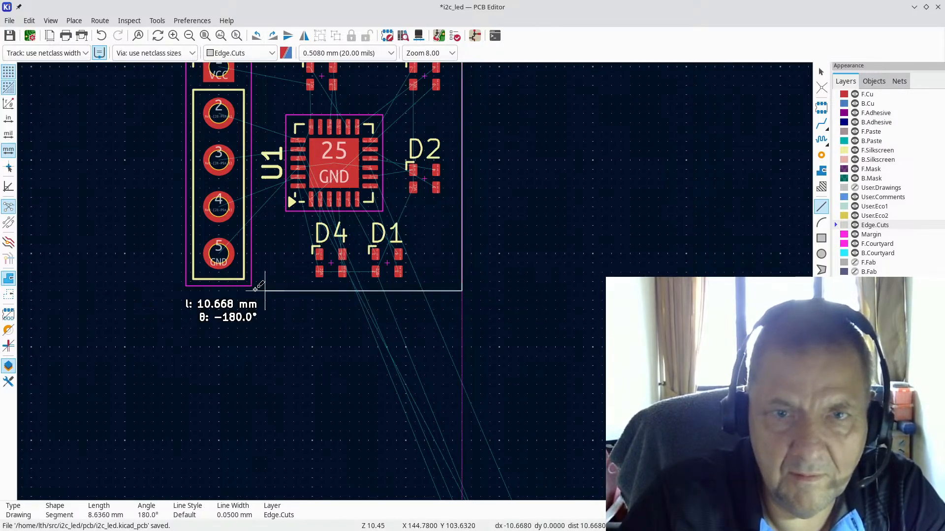
click(179, 290)
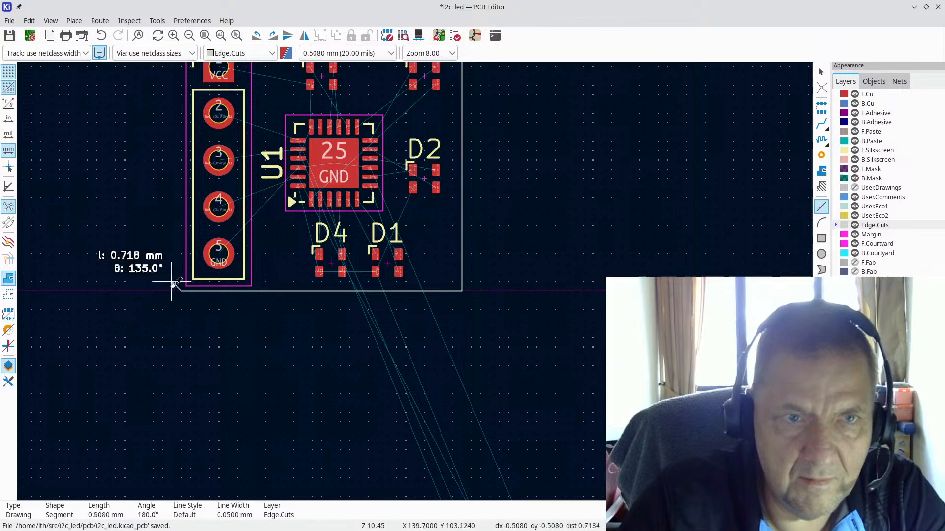
scroll(179, 290, down, 2)
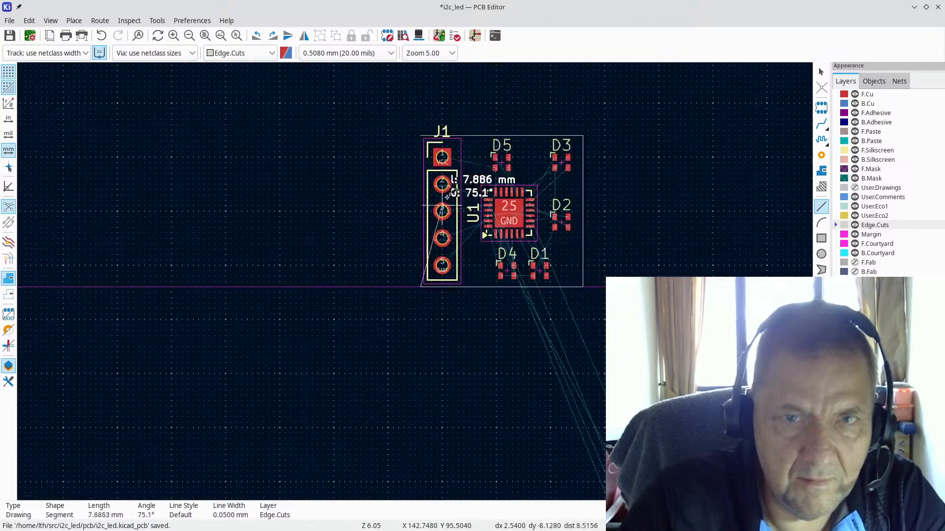
click(421, 135)
scroll(649, 256, up, 2)
scroll(415, 280, down, 2)
scroll(423, 280, down, 1)
scroll(394, 286, up, 3)
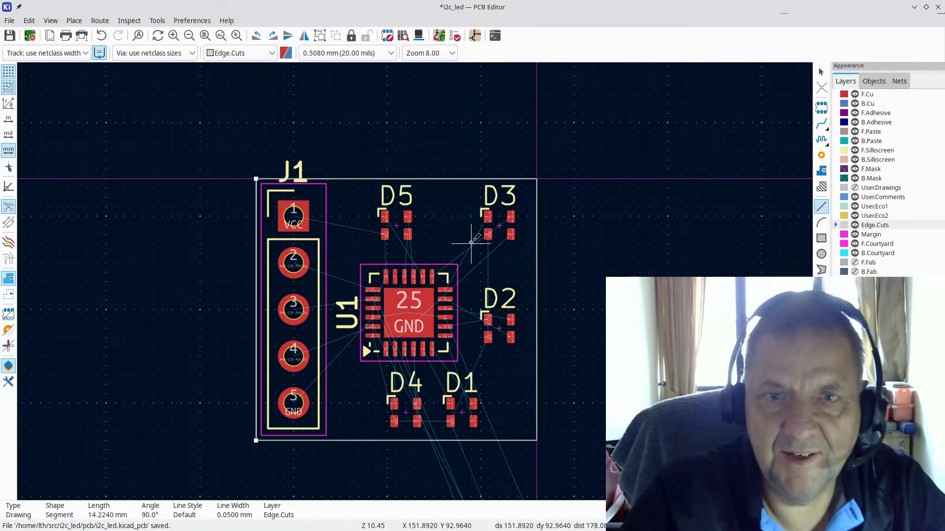
Step: Move the D5 and D3 reference labels to the left of their pads
key(Escape)
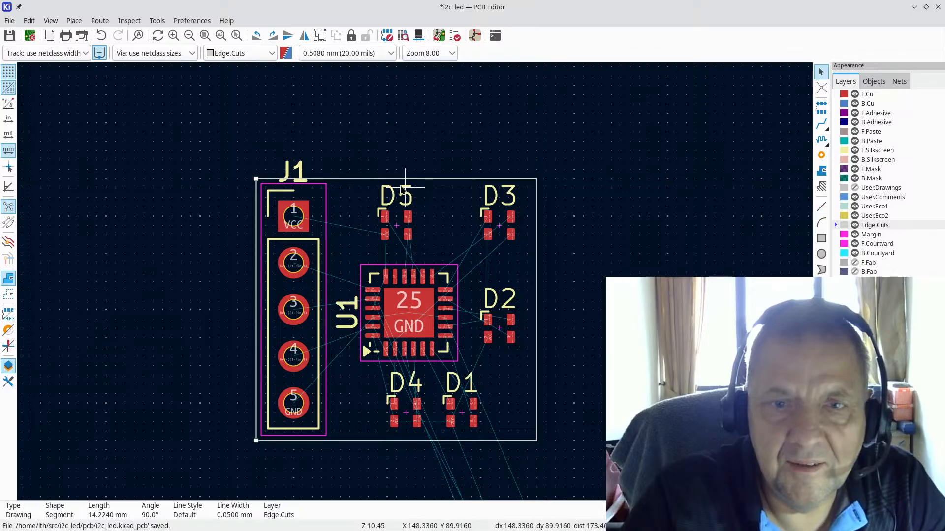
scroll(411, 304, up, 2)
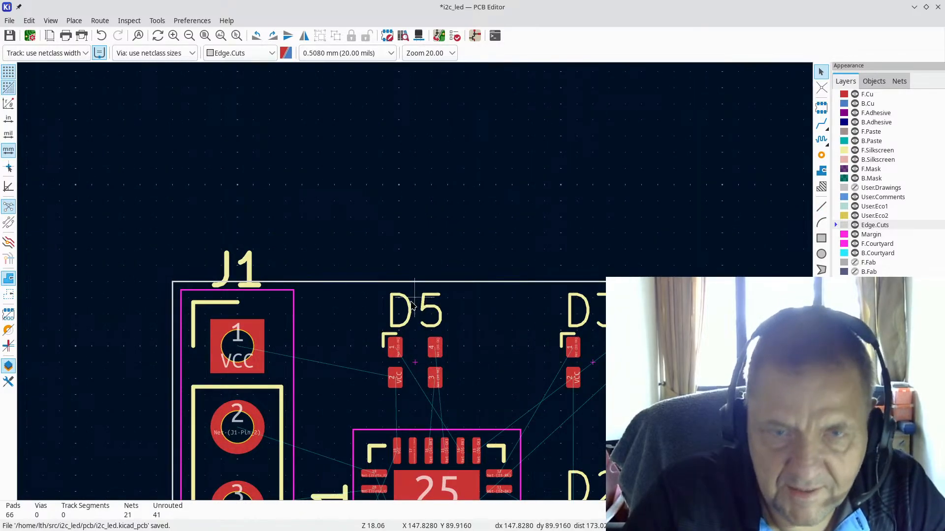
drag(412, 305, 352, 365)
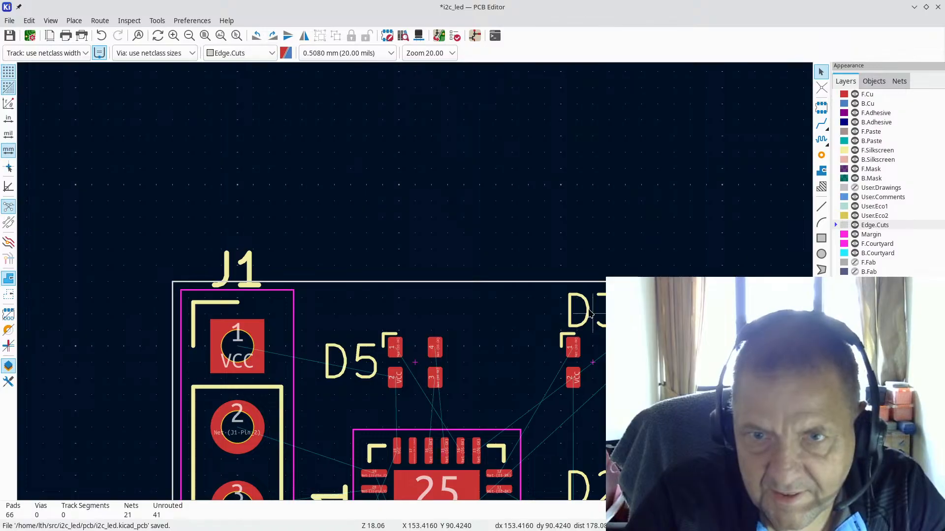
drag(589, 312, 526, 357)
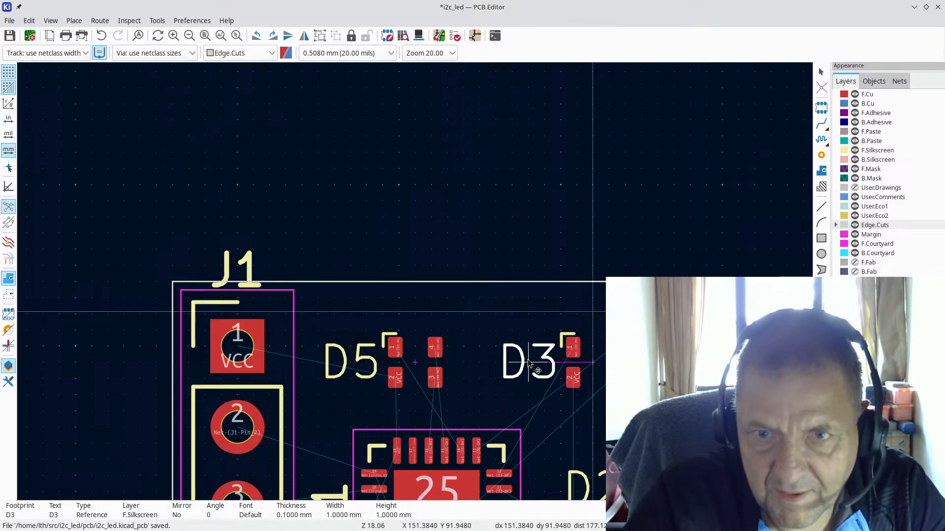
scroll(527, 360, down, 1)
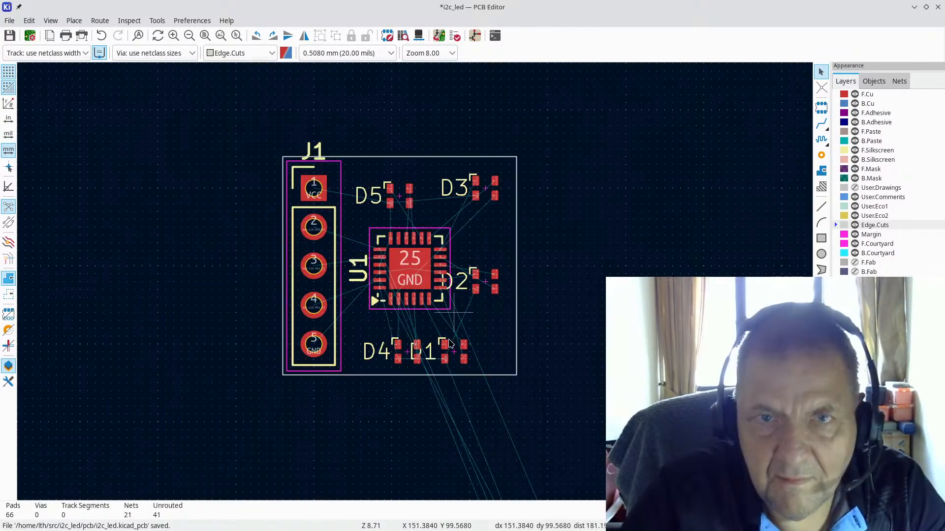
Step: Shift D1 right, raise D4 level with D1, and raise D2 in line with U1
drag(463, 358, 486, 345)
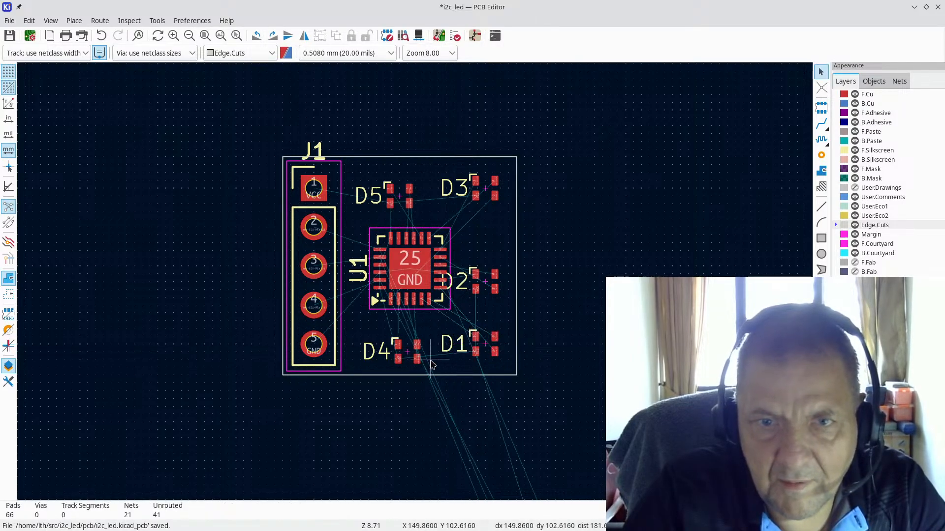
scroll(428, 359, up, 2)
mouse_move(389, 268)
mouse_down()
mouse_move(451, 259)
mouse_move(390, 261)
mouse_up()
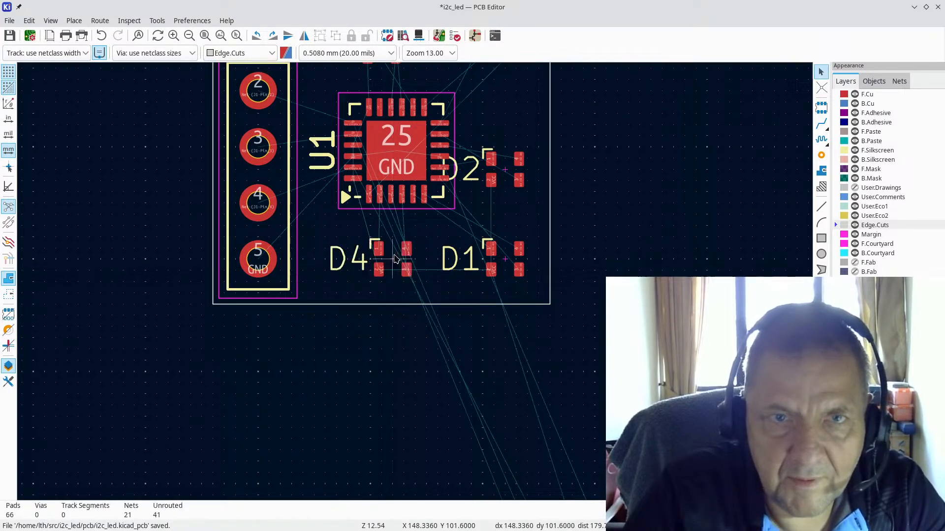
scroll(491, 195, down, 2)
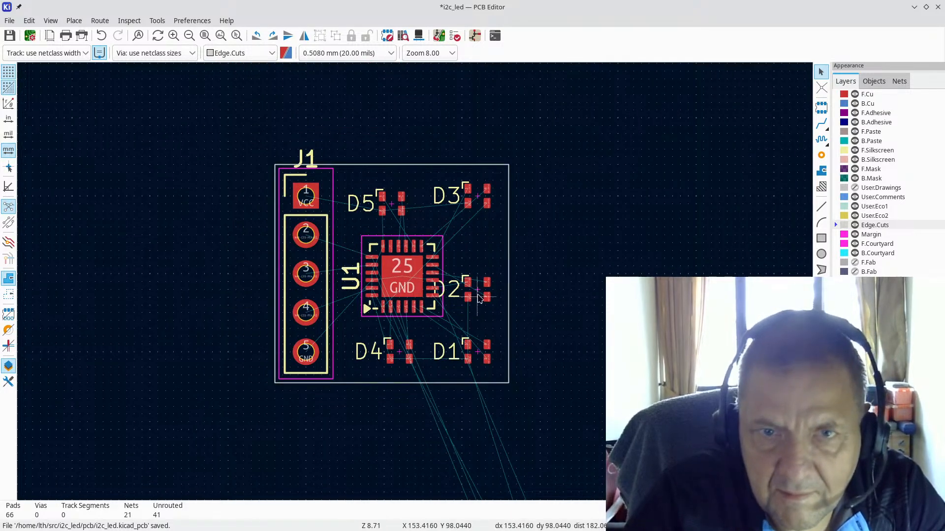
drag(480, 295, 486, 277)
Step: Nudge U1 left, D3 and D1 slightly right, and adjust D5's position
drag(411, 275, 405, 269)
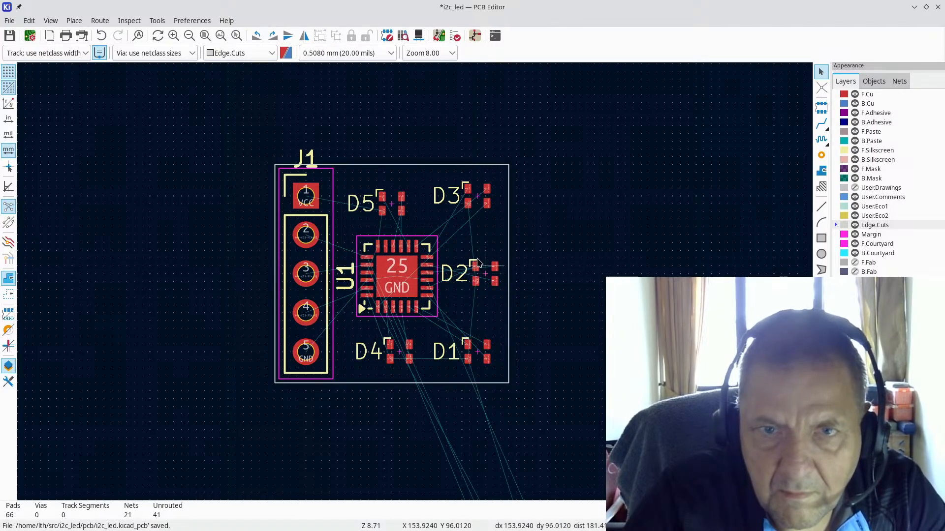
drag(477, 204, 485, 204)
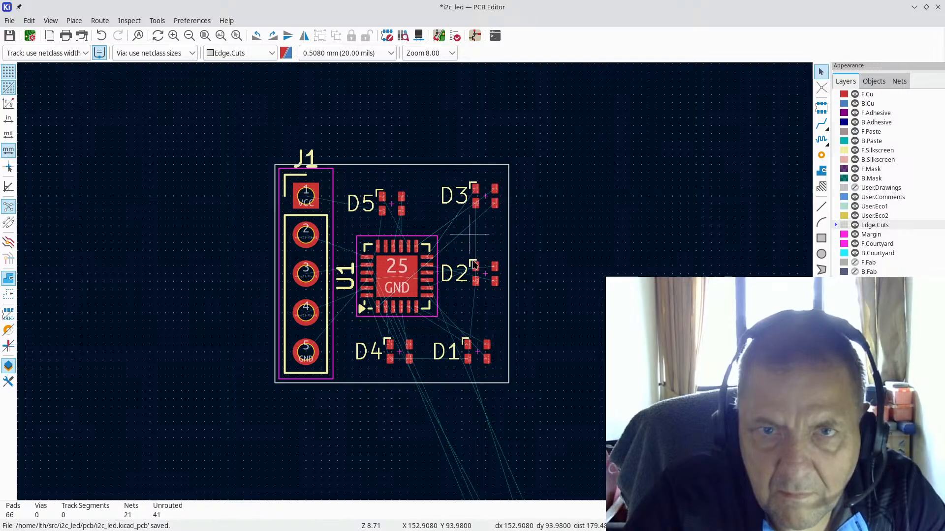
drag(480, 363, 488, 363)
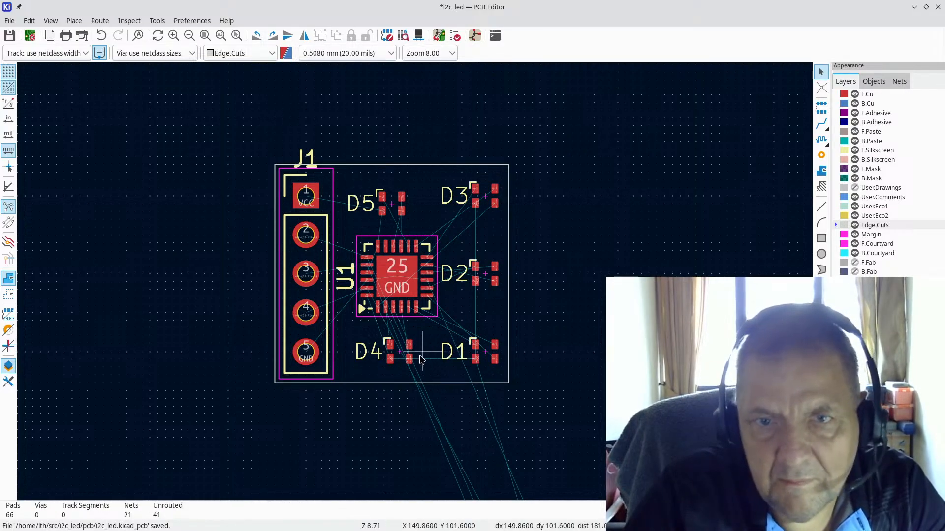
drag(395, 200, 390, 191)
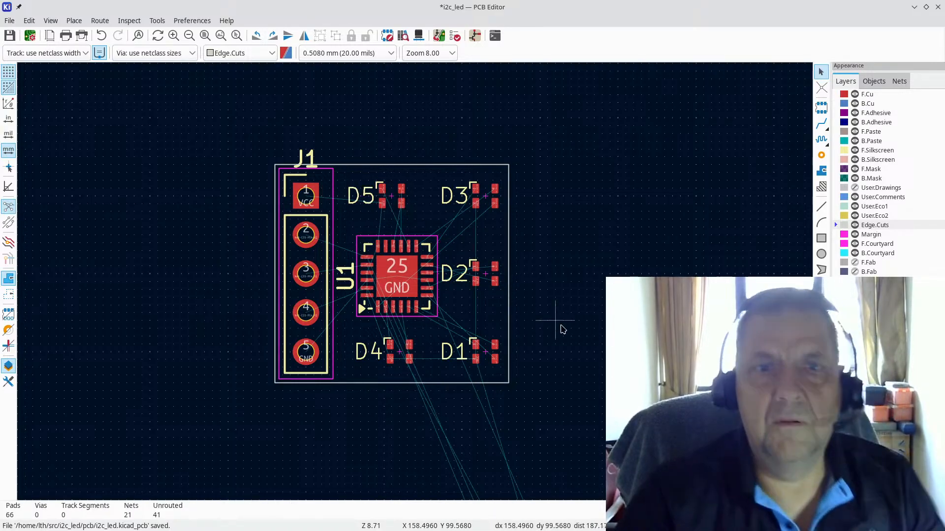
scroll(558, 330, down, 2)
scroll(423, 300, down, 3)
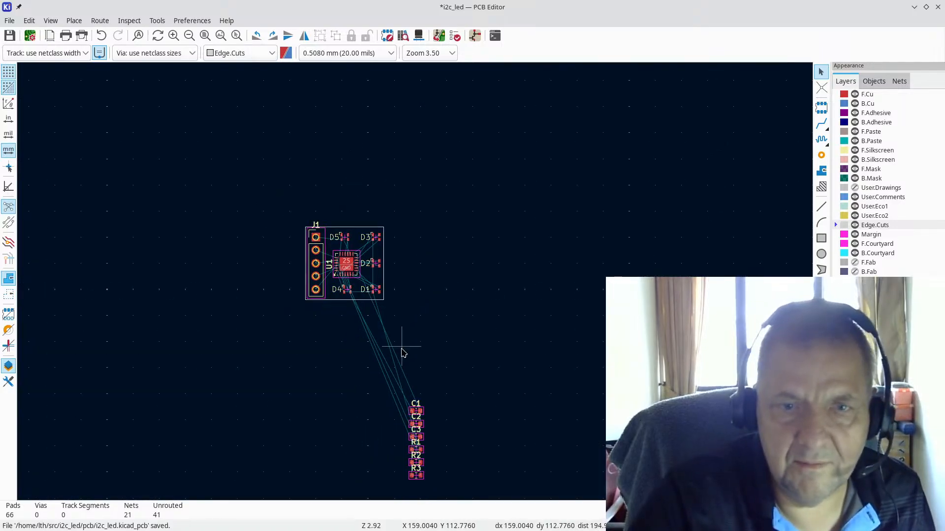
click(52, 22)
Step: Open the 3D Viewer and orbit the board to inspect J1, U1 and LEDs D1–D5
click(51, 68)
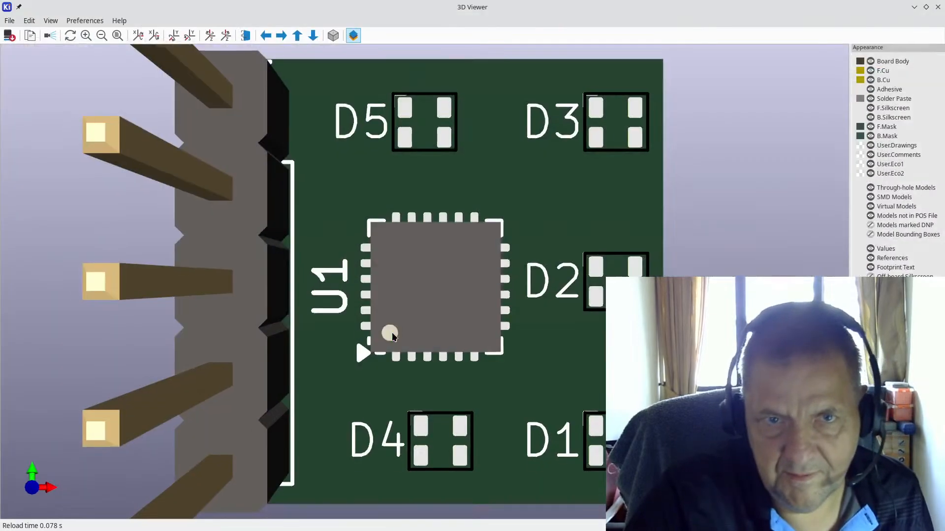
drag(465, 342, 570, 339)
drag(383, 395, 399, 398)
drag(534, 367, 522, 391)
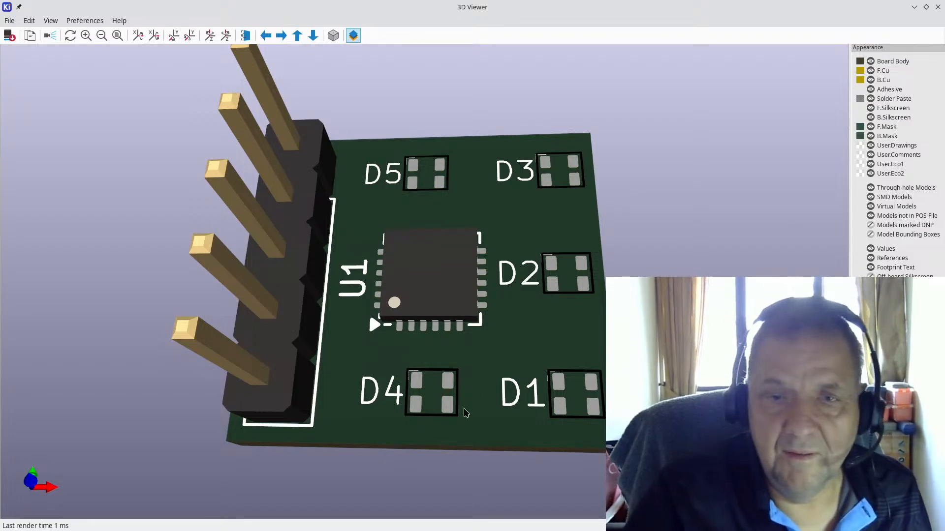
Step: Back in the layout, rotate C1 90° and place it just below the board under D4
click(938, 7)
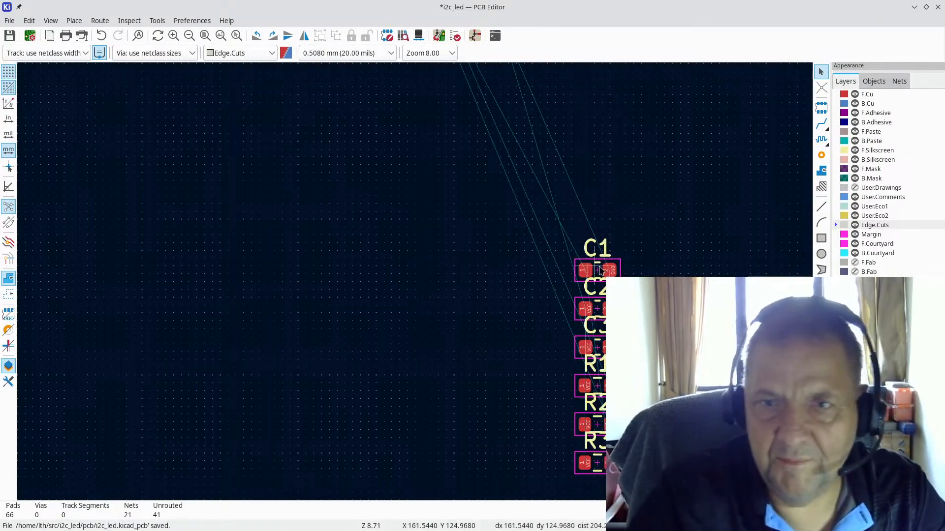
scroll(601, 261, up, 3)
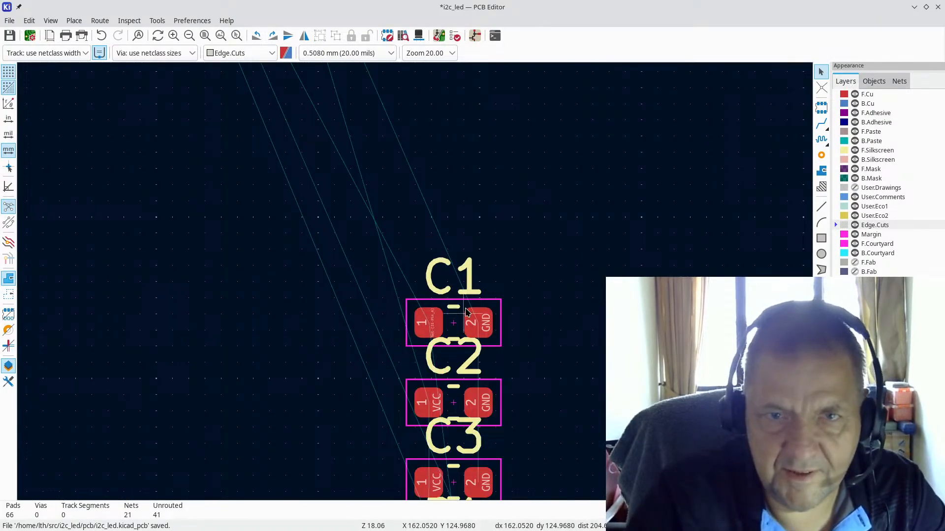
key(m)
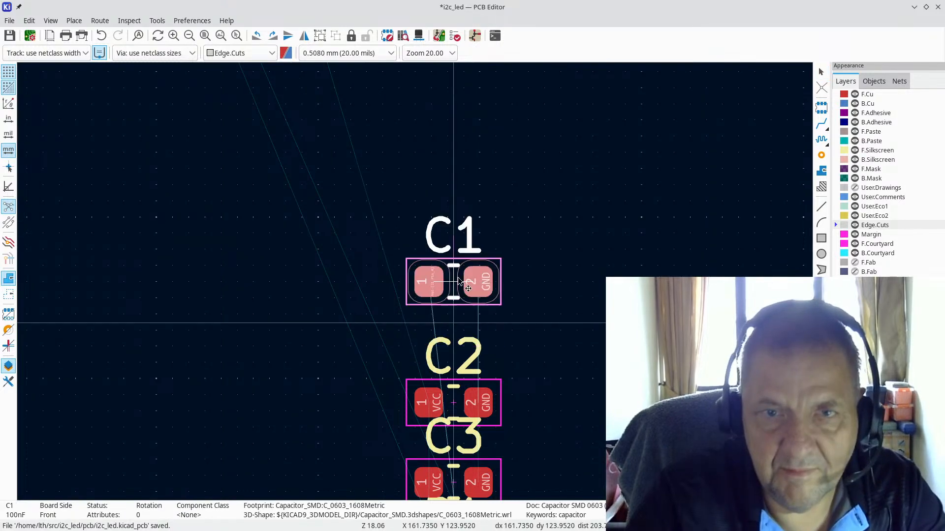
scroll(433, 278, down, 4)
scroll(373, 251, up, 6)
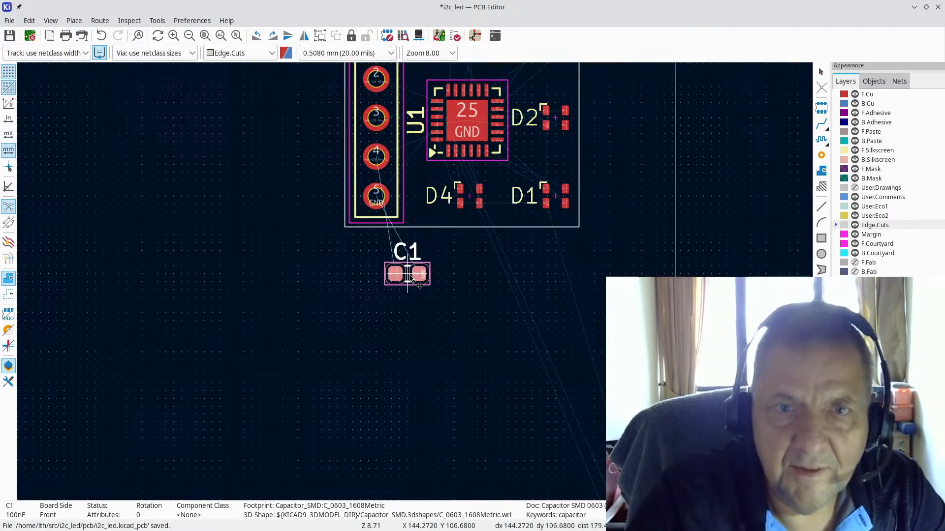
scroll(415, 271, down, 6)
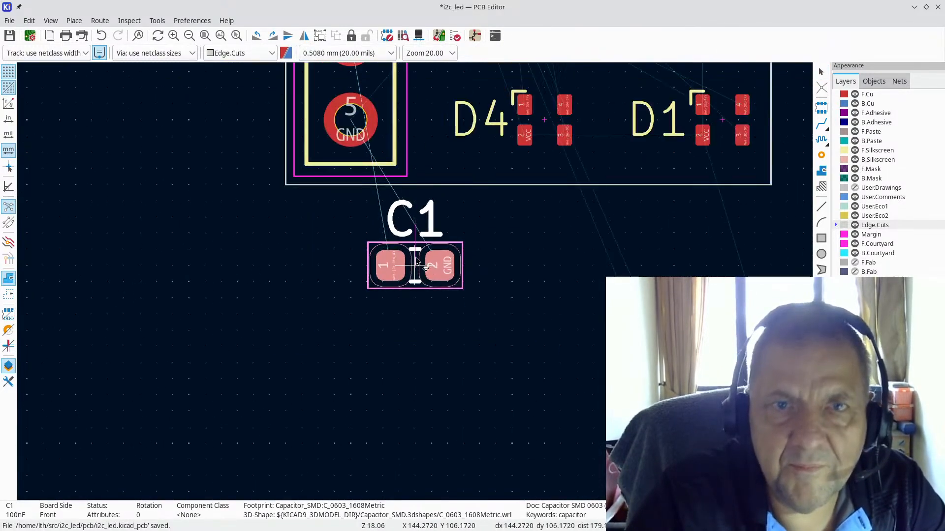
scroll(415, 283, up, 4)
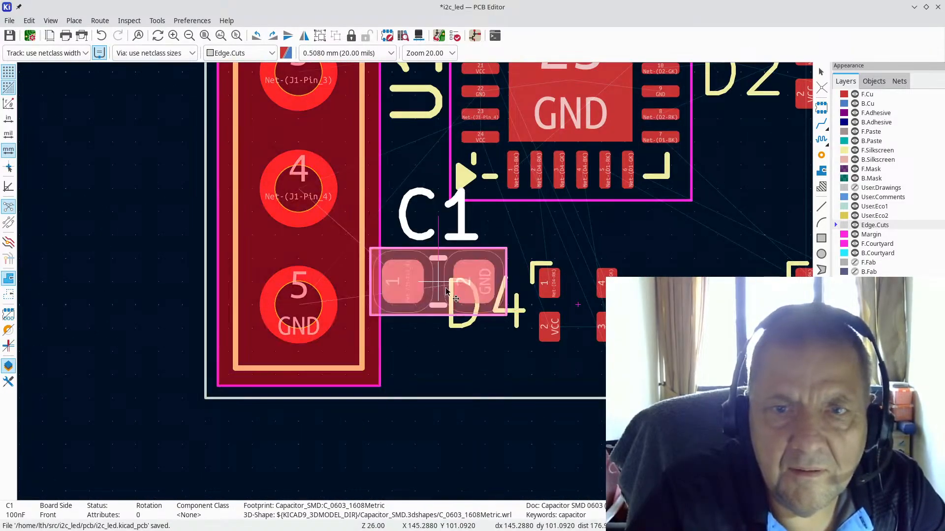
key(r)
scroll(445, 305, down, 3)
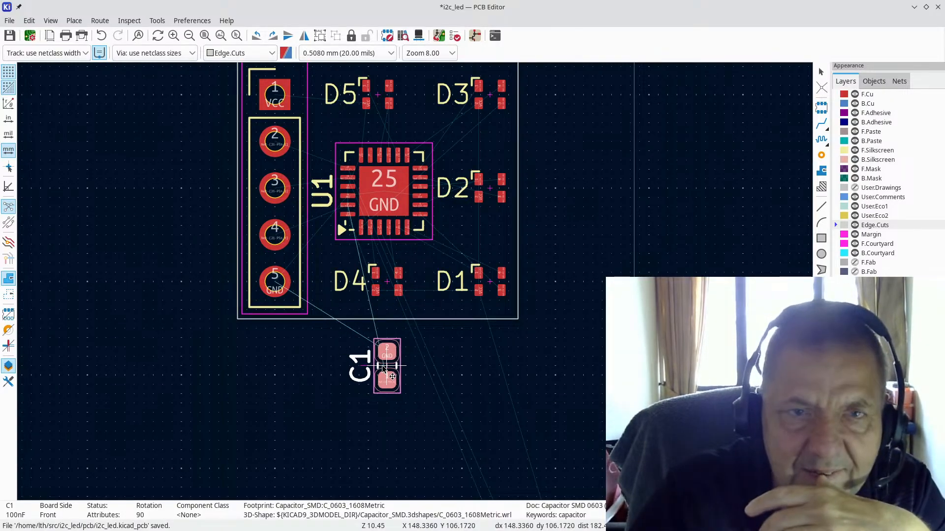
click(385, 368)
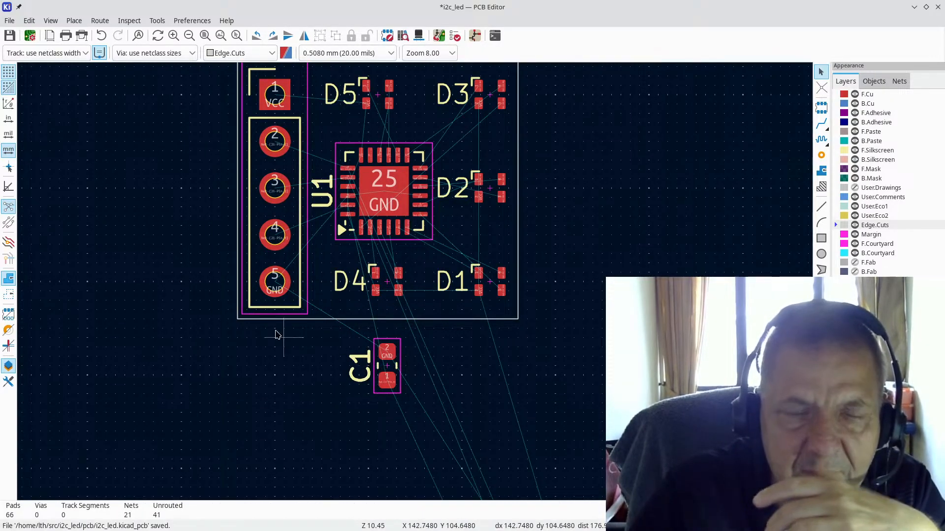
scroll(163, 309, down, 2)
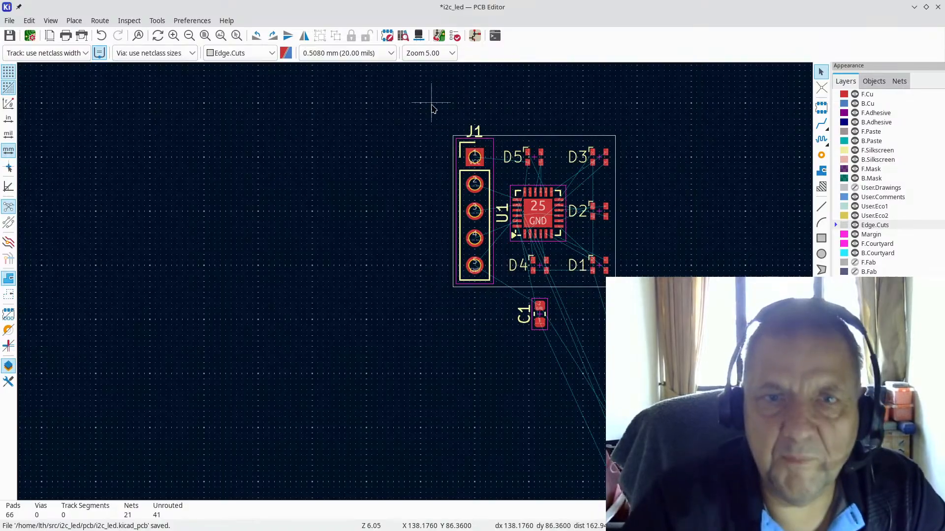
Step: Move J1 onto the board outline's left edge, then switch to the i2c_led schematic
drag(426, 105, 496, 308)
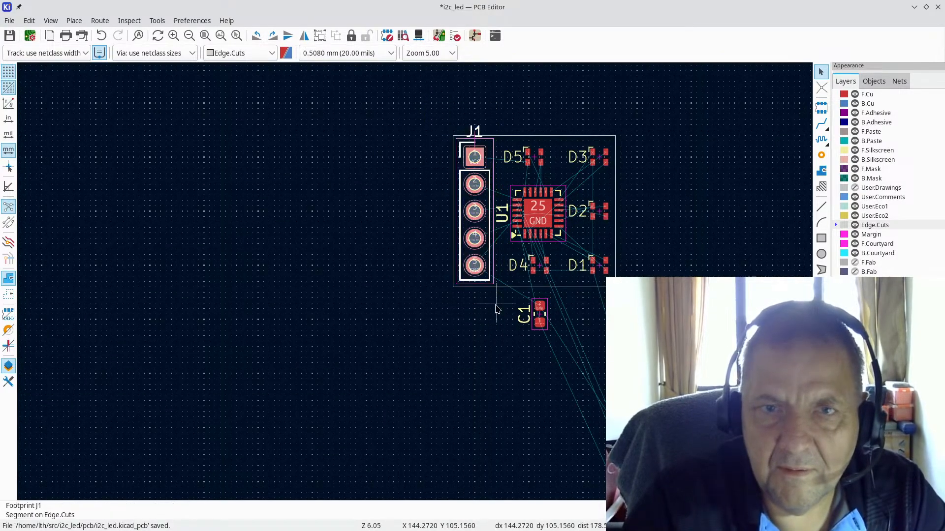
key(m)
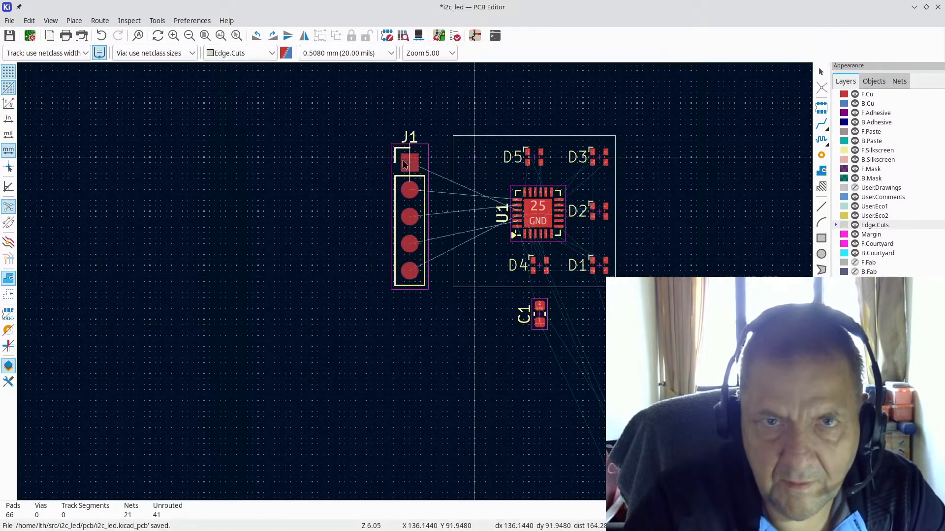
click(473, 168)
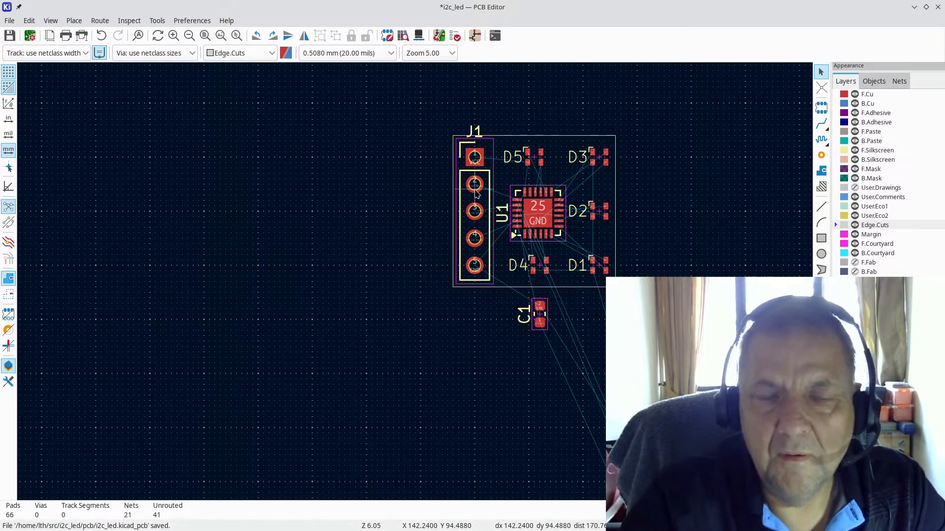
scroll(475, 193, up, 3)
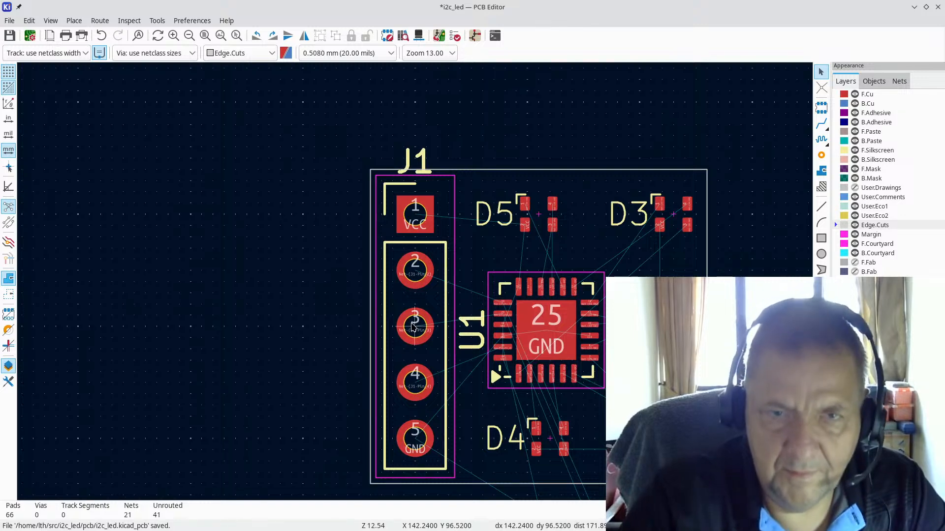
key(m)
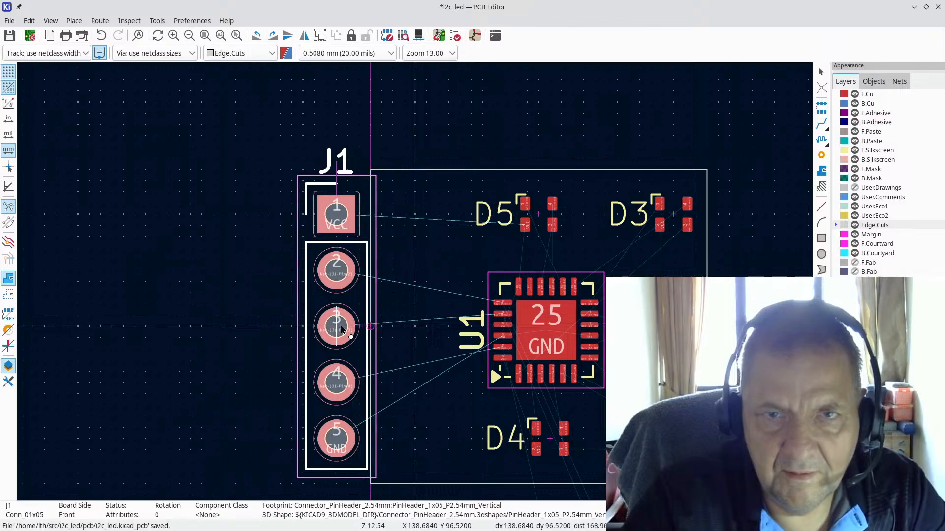
click(345, 330)
scroll(344, 330, down, 5)
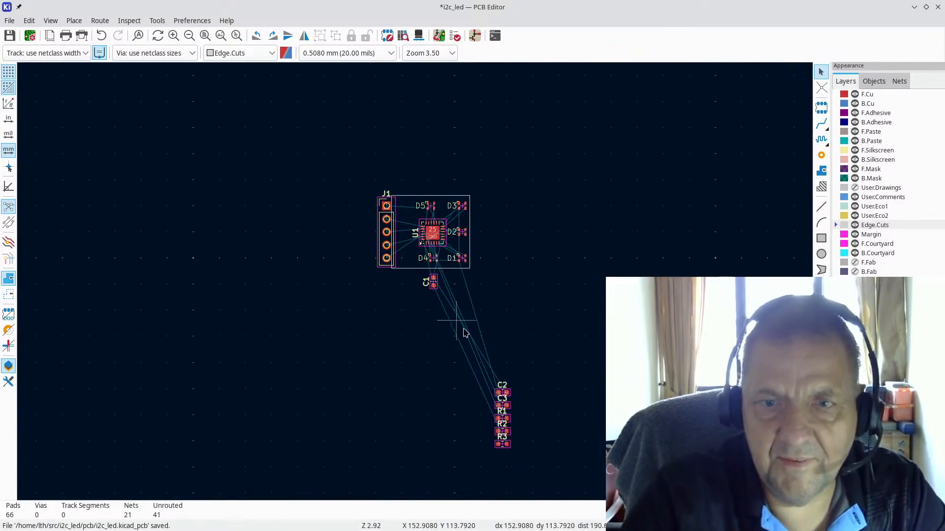
scroll(389, 345, up, 3)
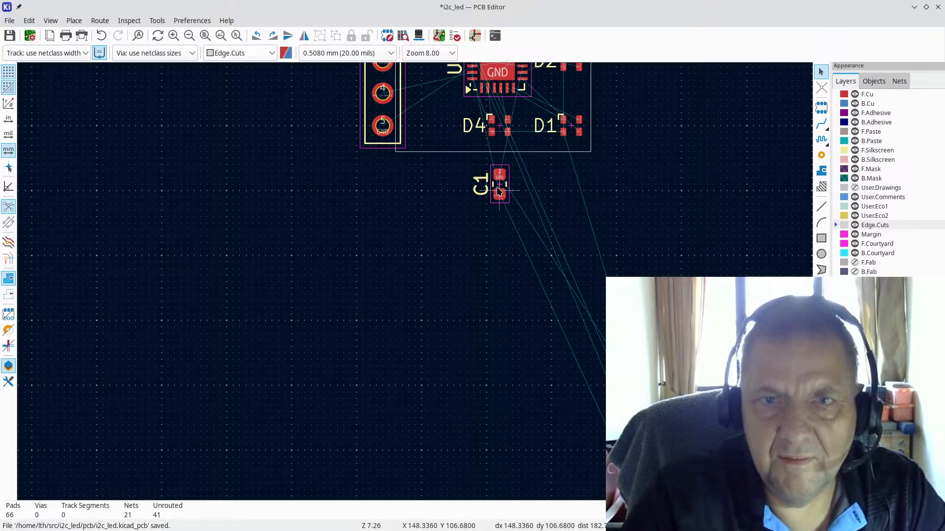
key(space)
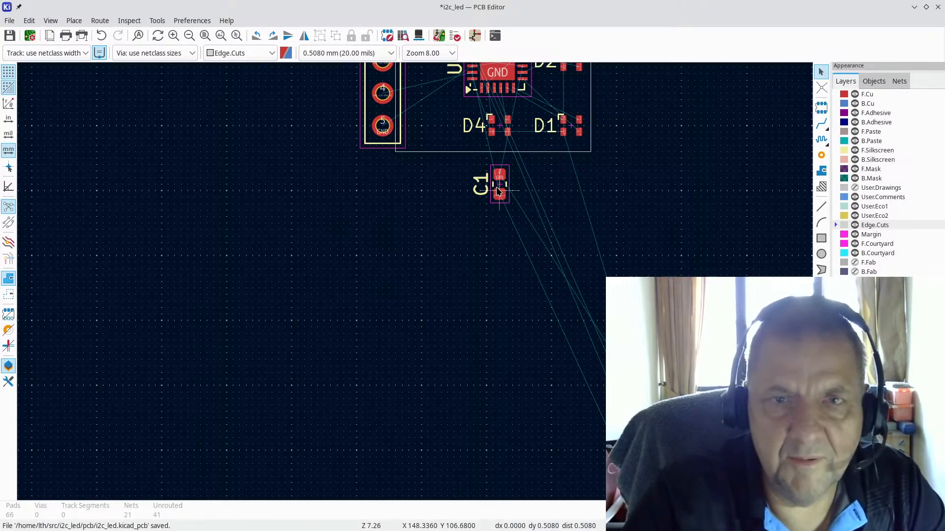
key(alt+Tab)
key(alt+Tab)
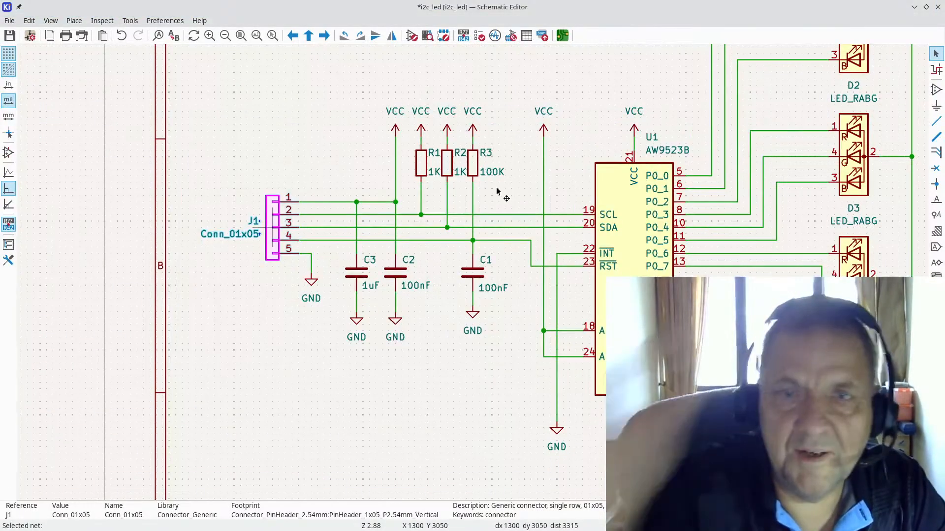
Step: Re-annotate the schematic with reset references so the 1uF capacitor becomes C1, then return to the PCB
click(130, 20)
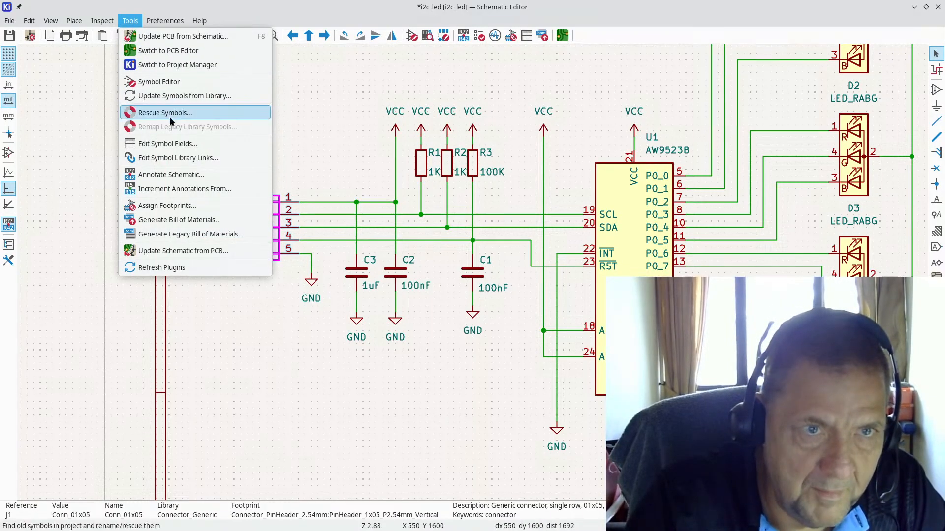
click(164, 173)
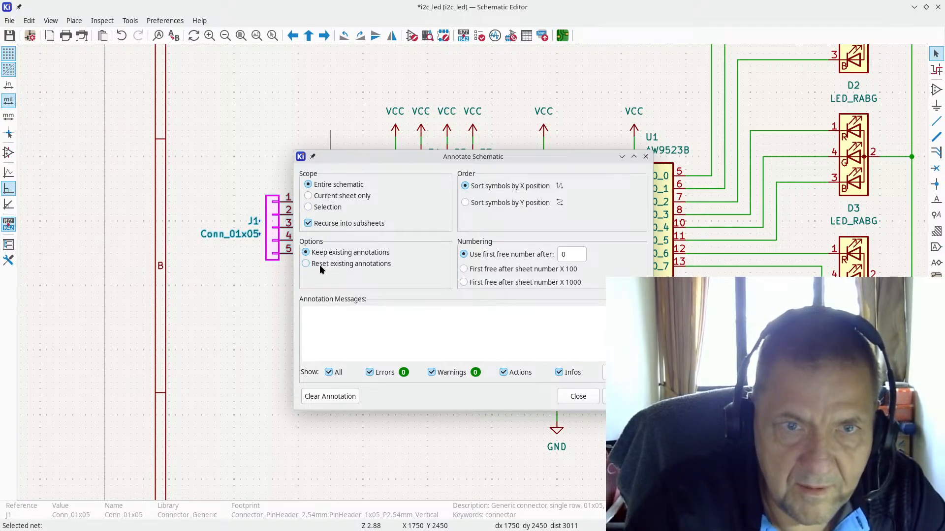
key(Return)
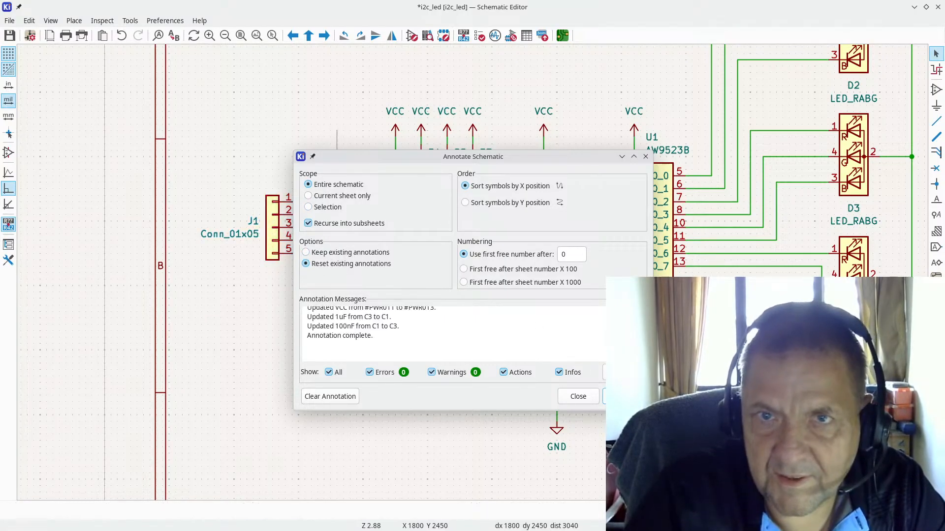
click(577, 396)
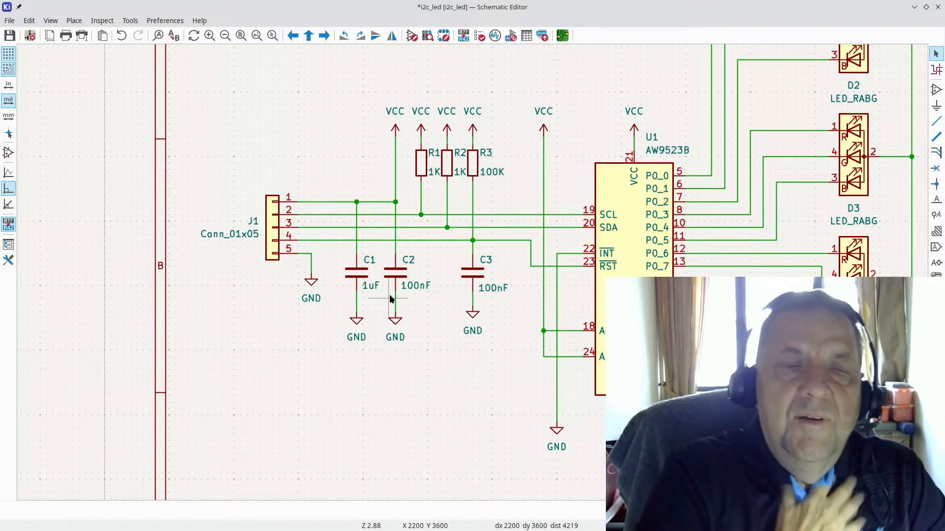
key(alt+Tab)
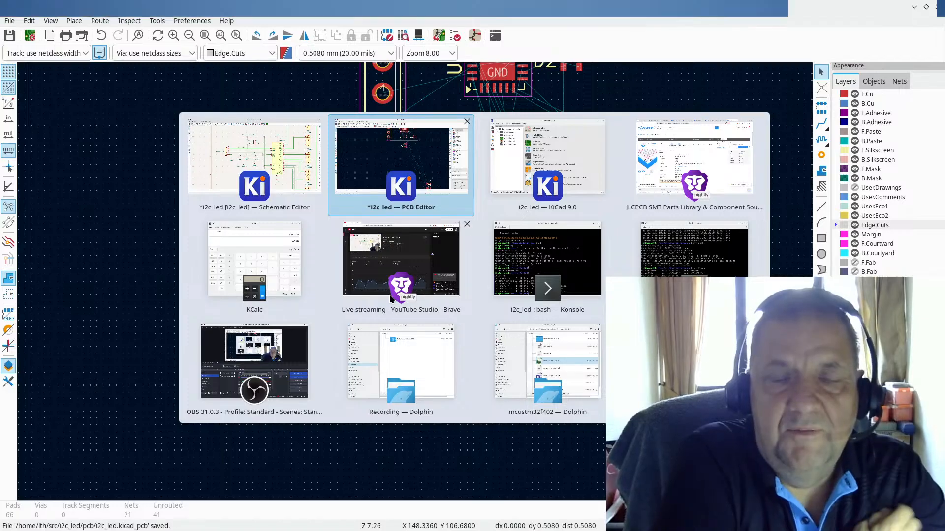
key(alt+Tab)
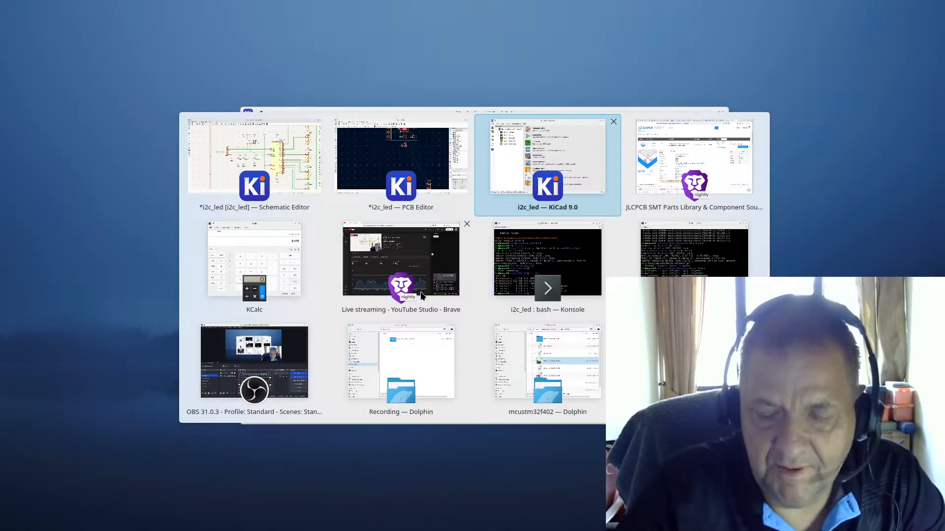
key(Escape)
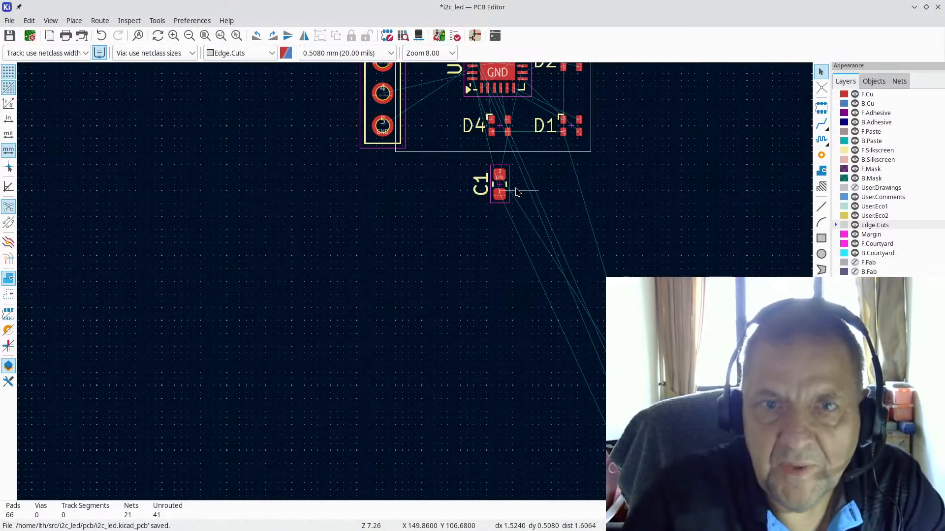
Step: Place C1 beside pin 1 of J1 and bring the loose parts below the board into view
key(m)
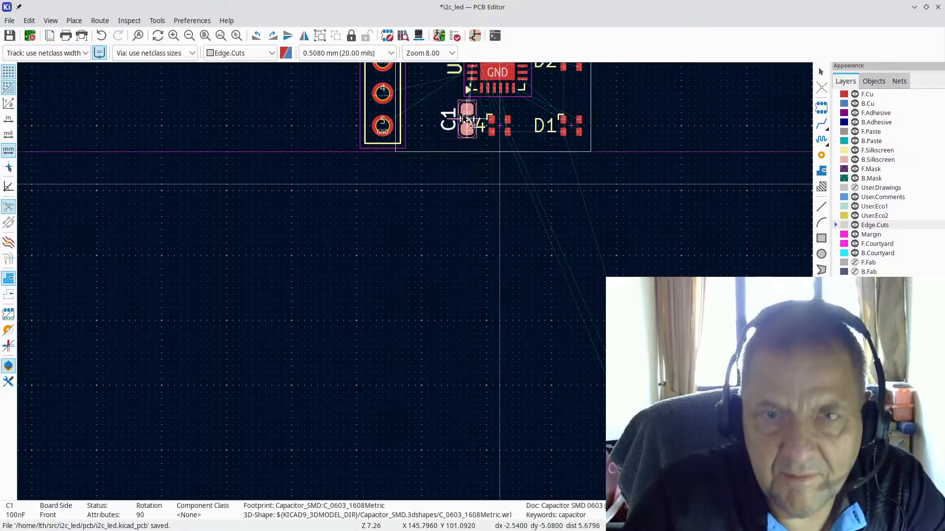
scroll(463, 114, up, 4)
scroll(403, 280, down, 3)
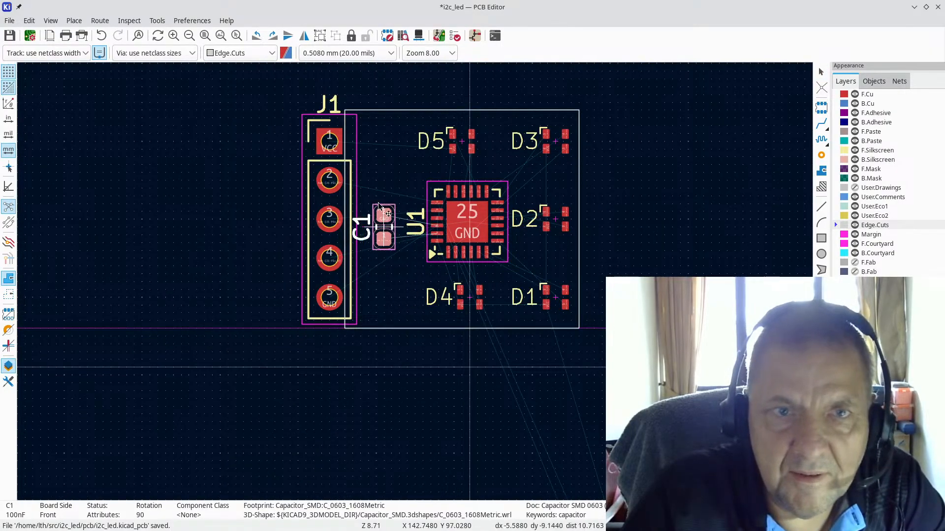
scroll(374, 149, up, 2)
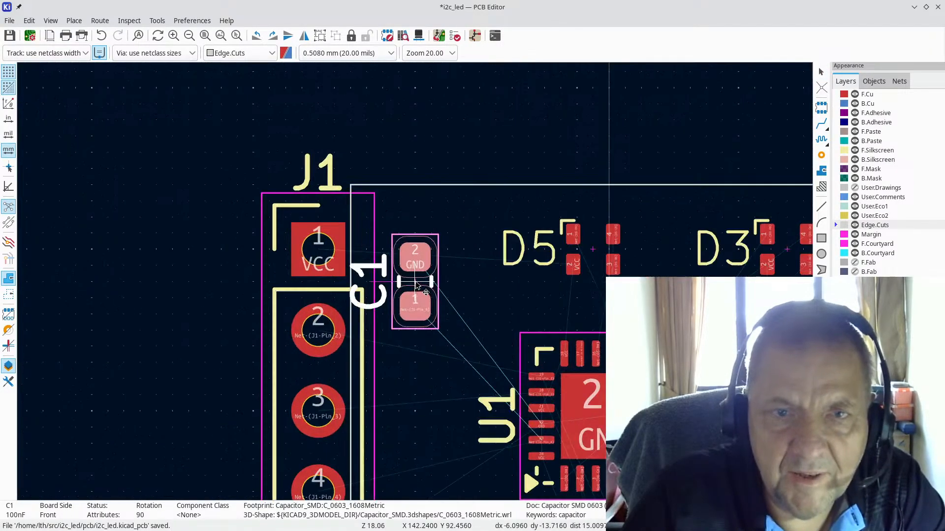
scroll(426, 269, up, 2)
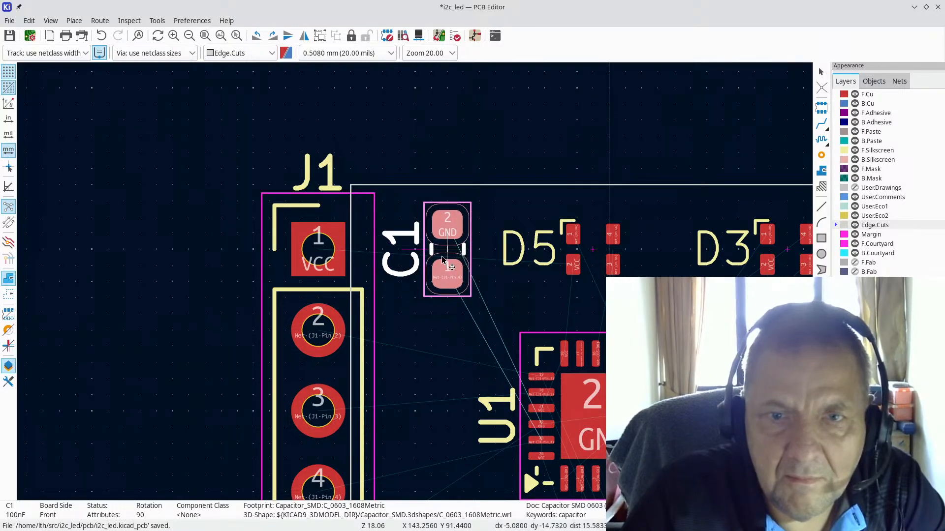
click(441, 256)
scroll(416, 285, down, 4)
scroll(416, 284, down, 3)
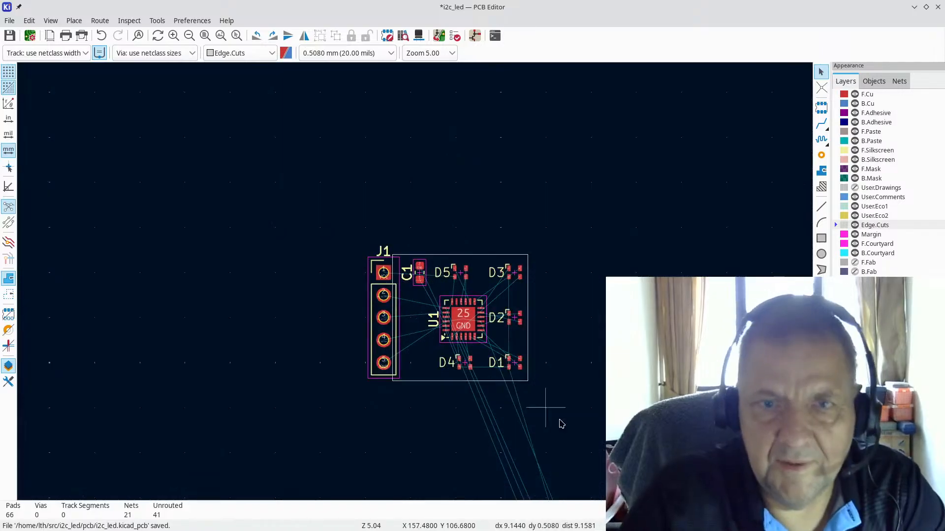
middle_drag(490, 423, 348, 323)
scroll(361, 379, up, 3)
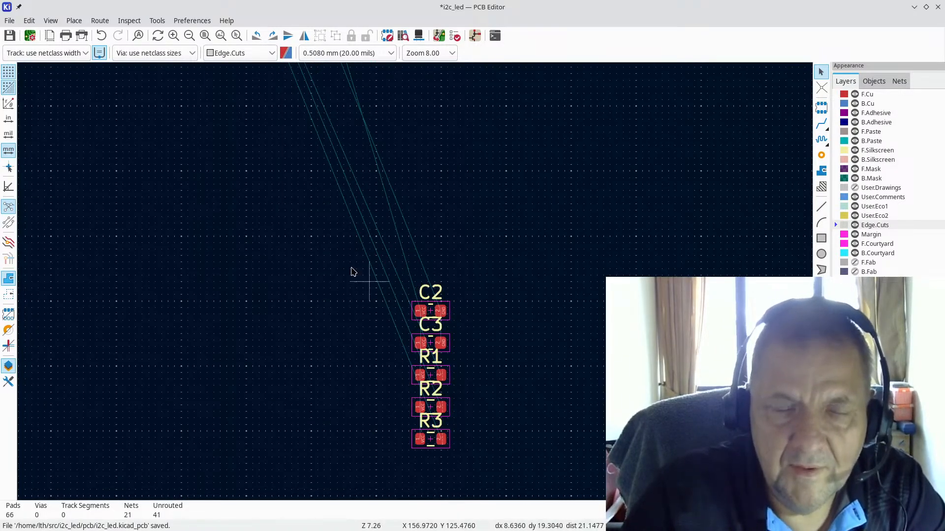
Step: After checking capacitor values in the schematic, rotate C2 upright and place it below C1
key(alt+Tab)
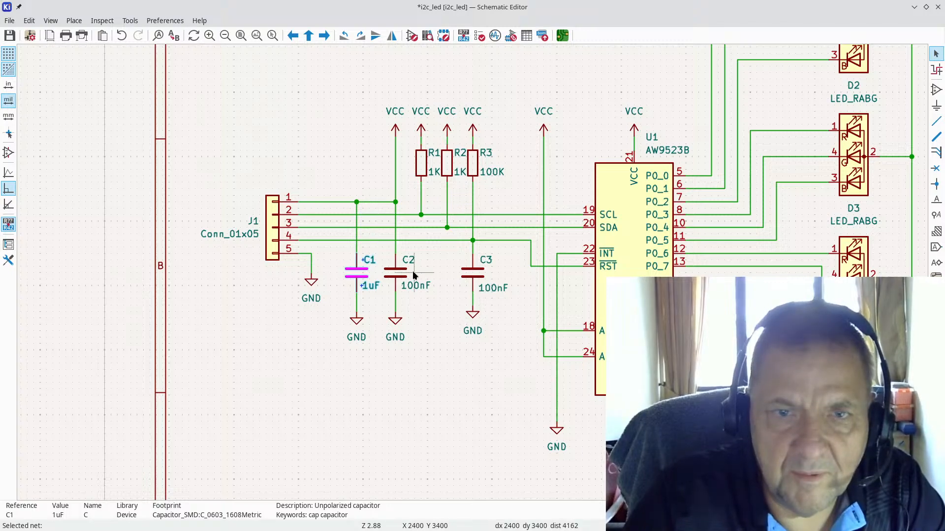
key(alt+Tab)
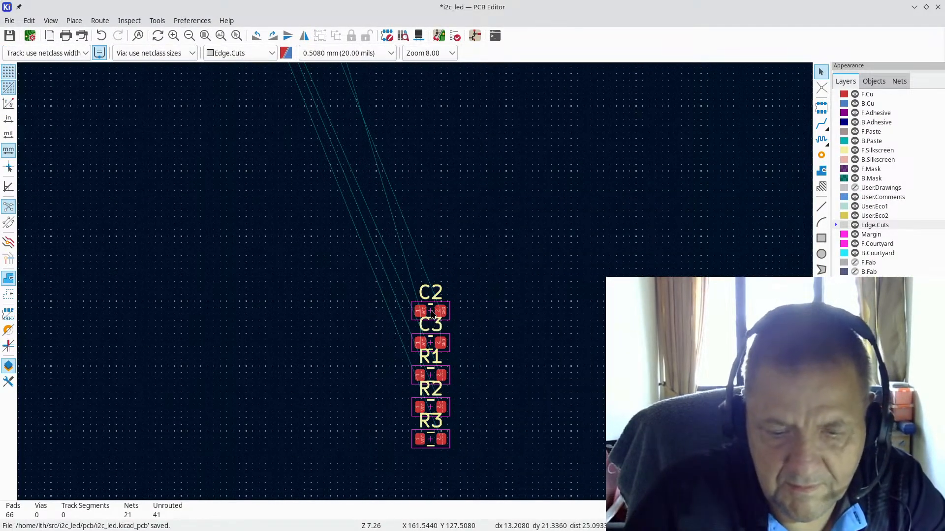
key(m)
scroll(331, 196, down, 5)
scroll(351, 134, up, 3)
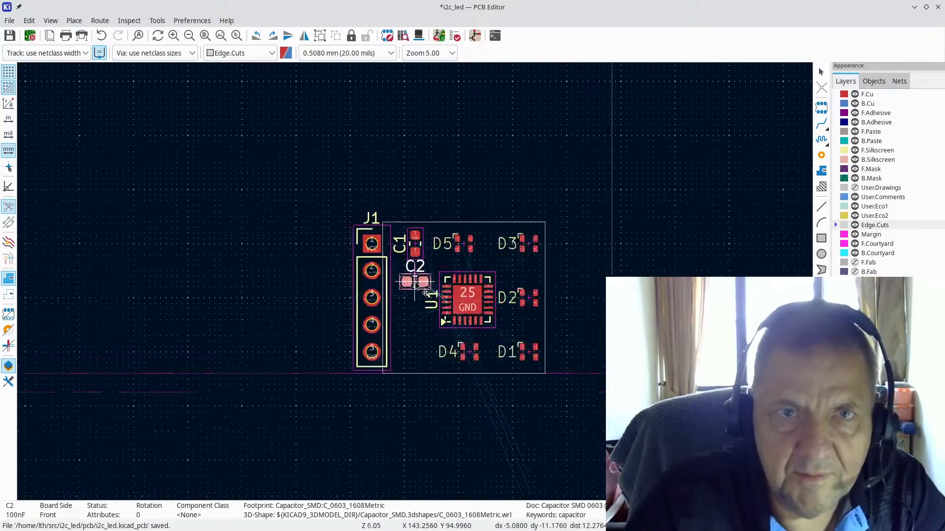
scroll(415, 283, up, 5)
key(r)
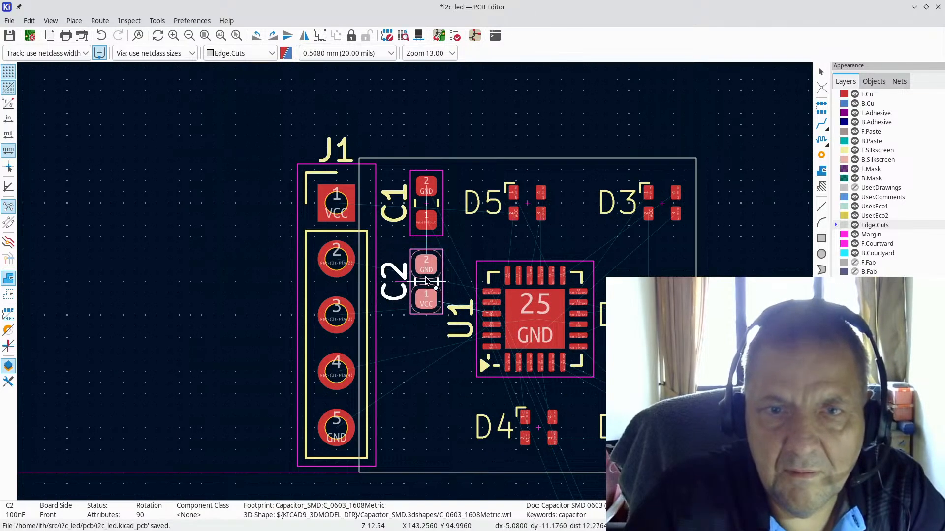
click(425, 275)
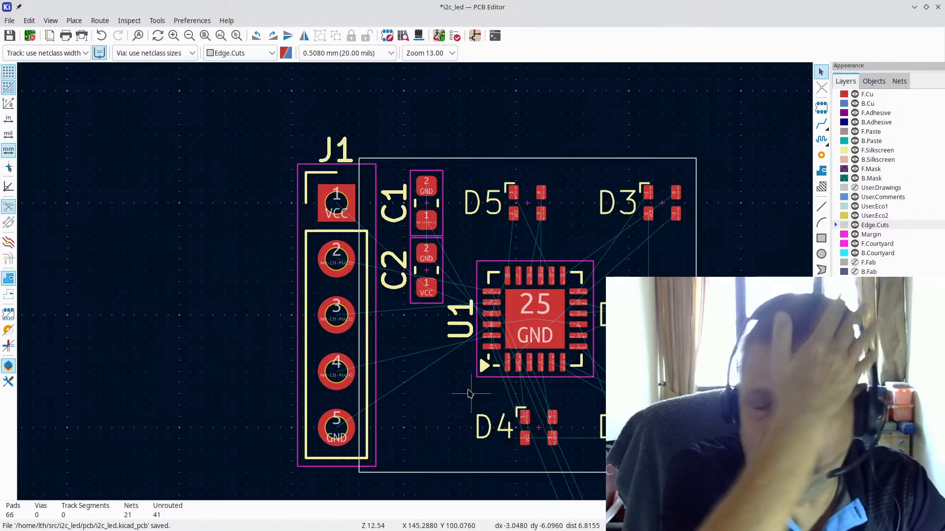
scroll(480, 393, down, 5)
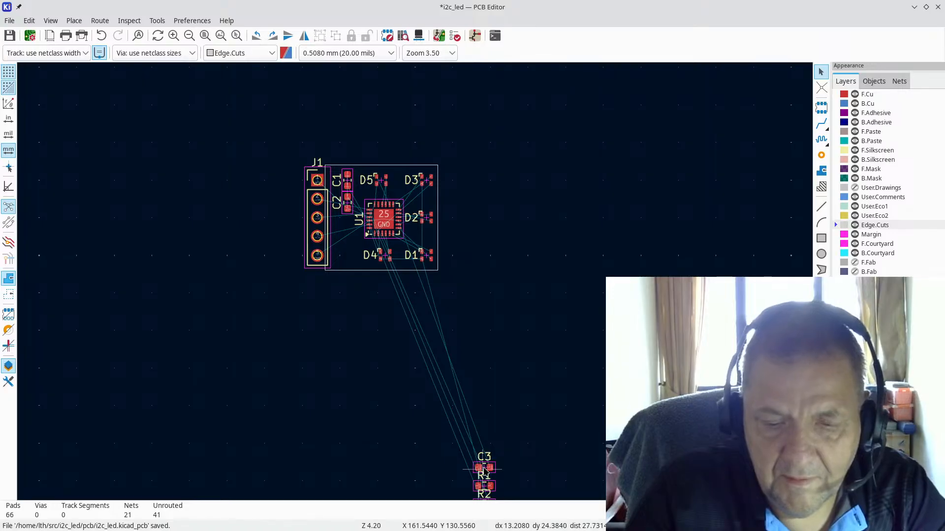
Step: Rotate C3 90° and place it under C2 beside U1
key(m)
scroll(307, 264, up, 4)
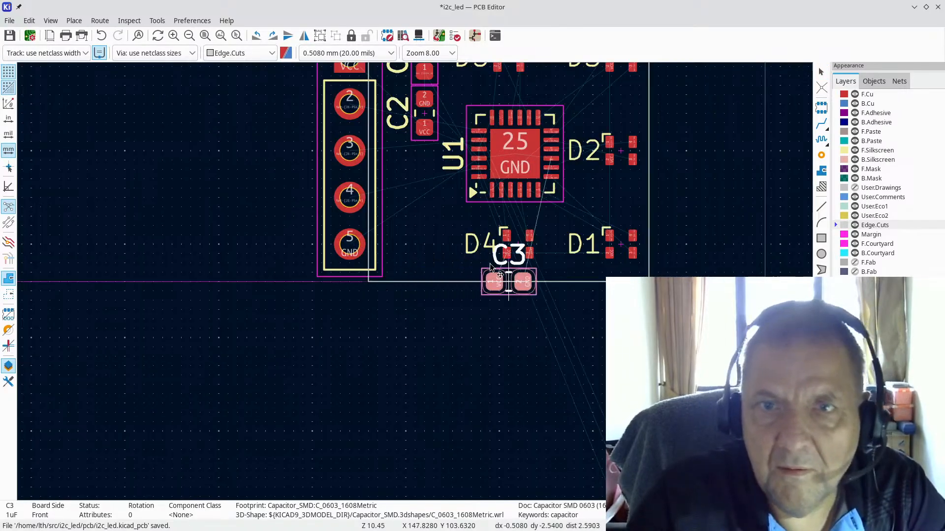
scroll(605, 169, up, 4)
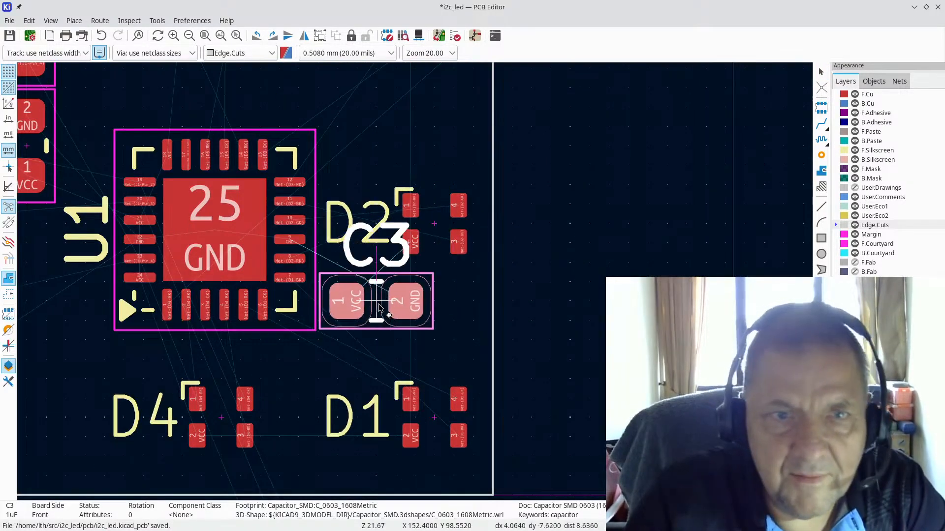
scroll(379, 308, down, 2)
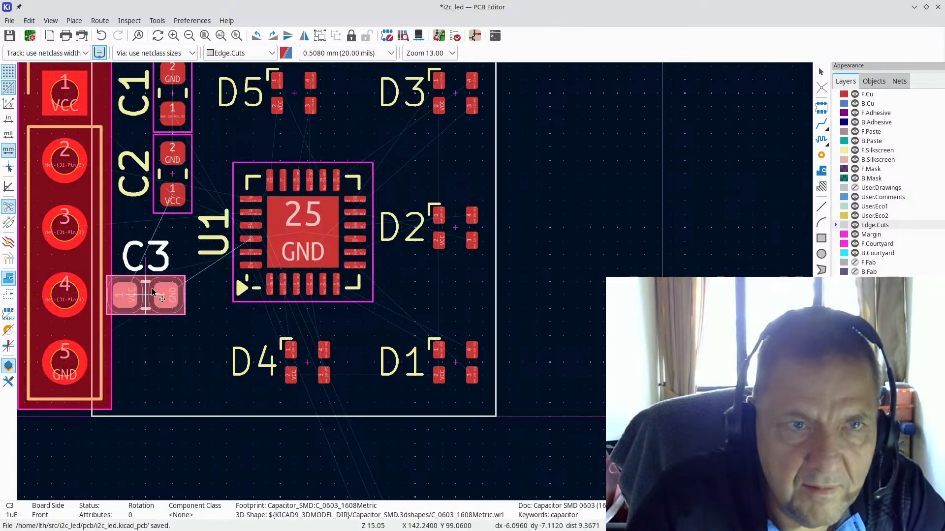
scroll(170, 291, down, 2)
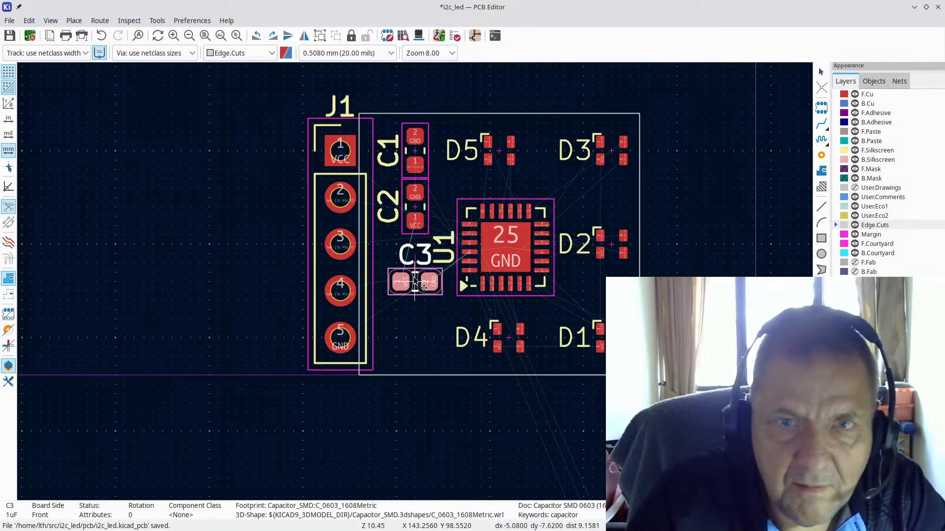
key(r)
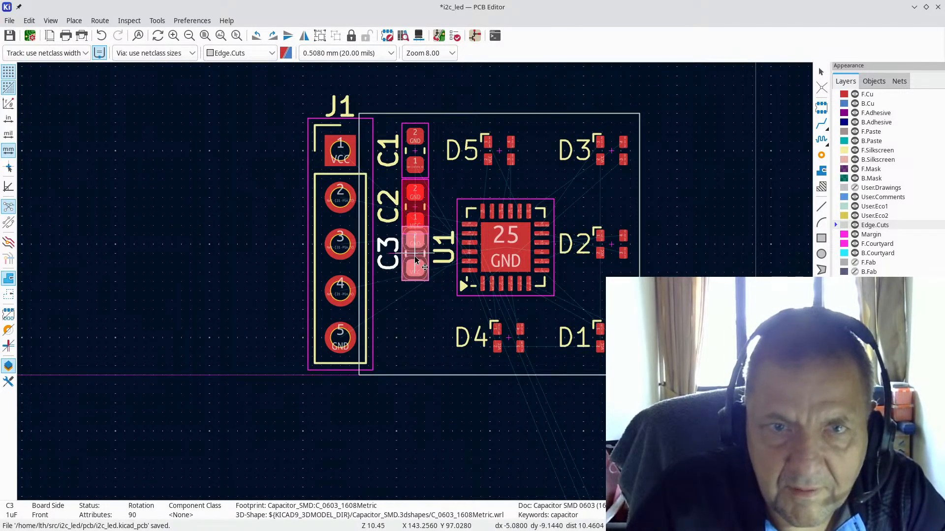
click(415, 266)
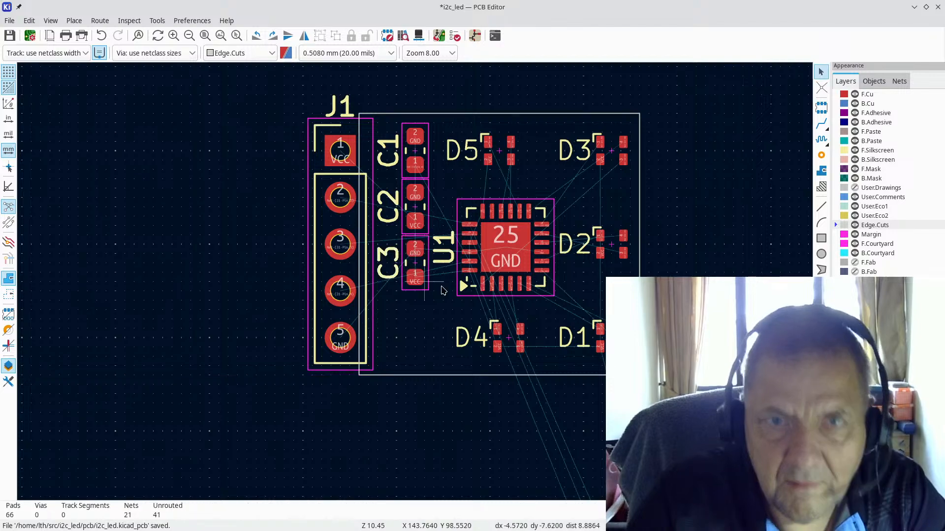
scroll(419, 276, down, 1)
scroll(440, 358, down, 1)
scroll(439, 358, down, 2)
scroll(416, 326, up, 3)
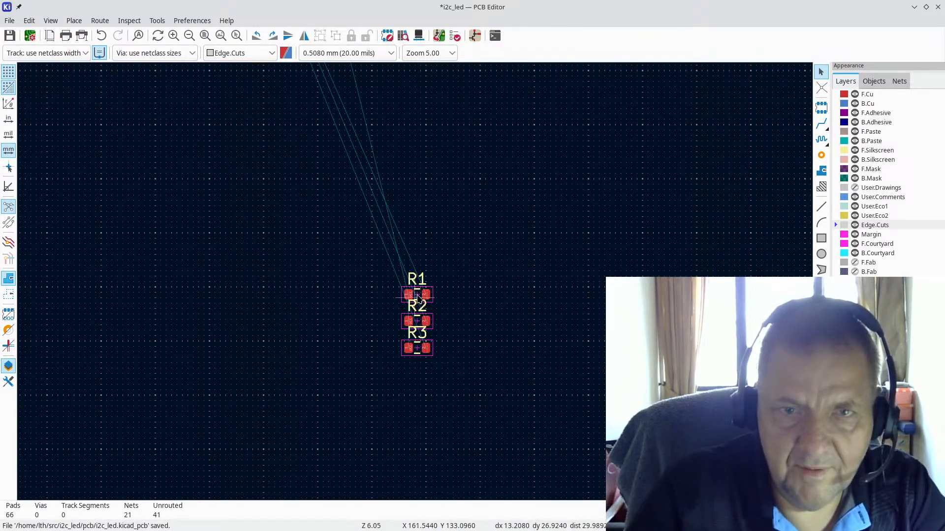
Step: Move J1 and capacitors C1–C3 two grid steps to the left
key(m)
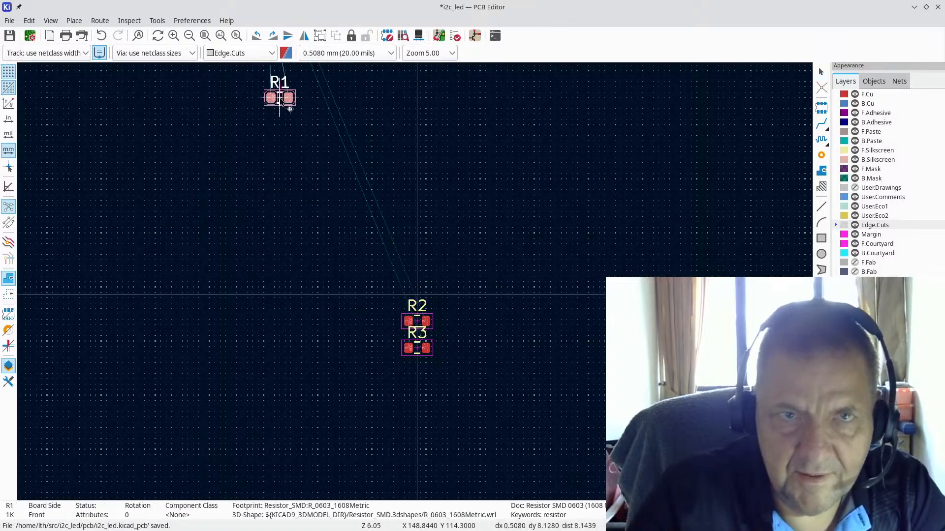
scroll(278, 100, down, 2)
scroll(382, 201, up, 5)
scroll(415, 284, up, 3)
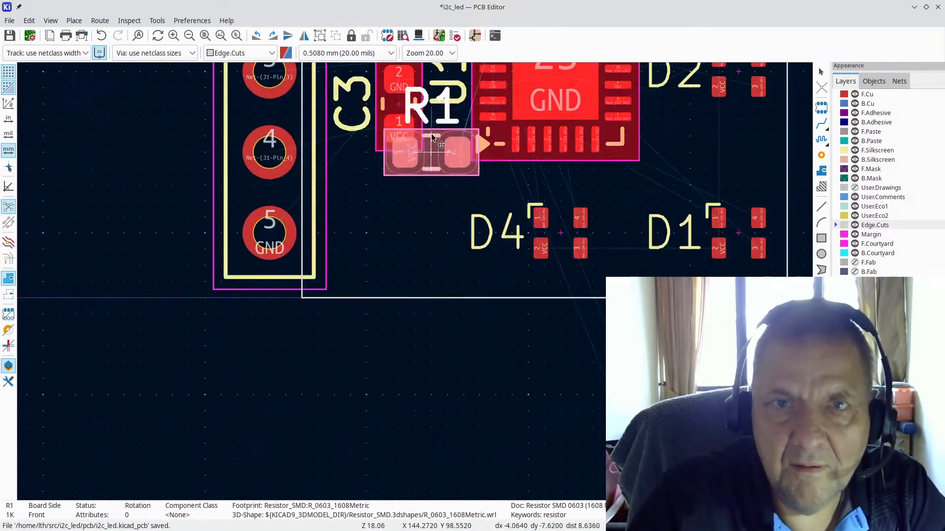
scroll(431, 143, down, 5)
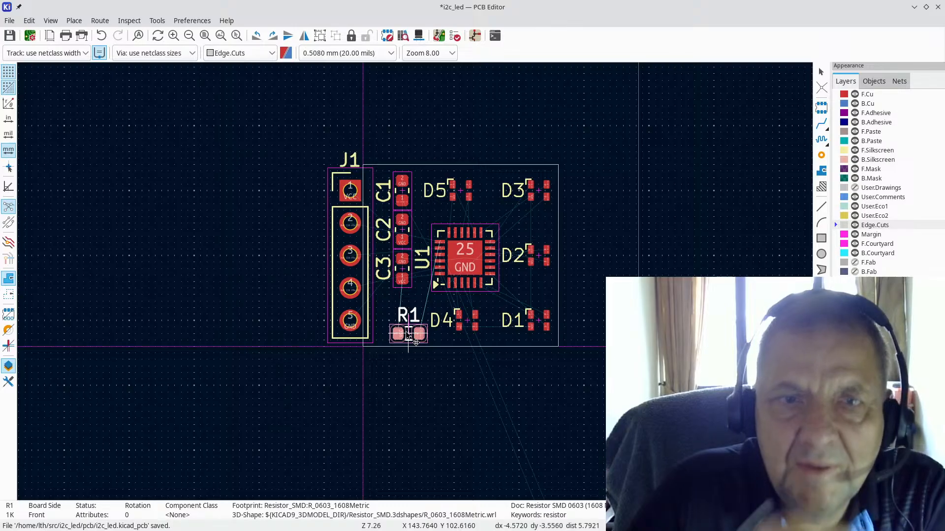
key(Escape)
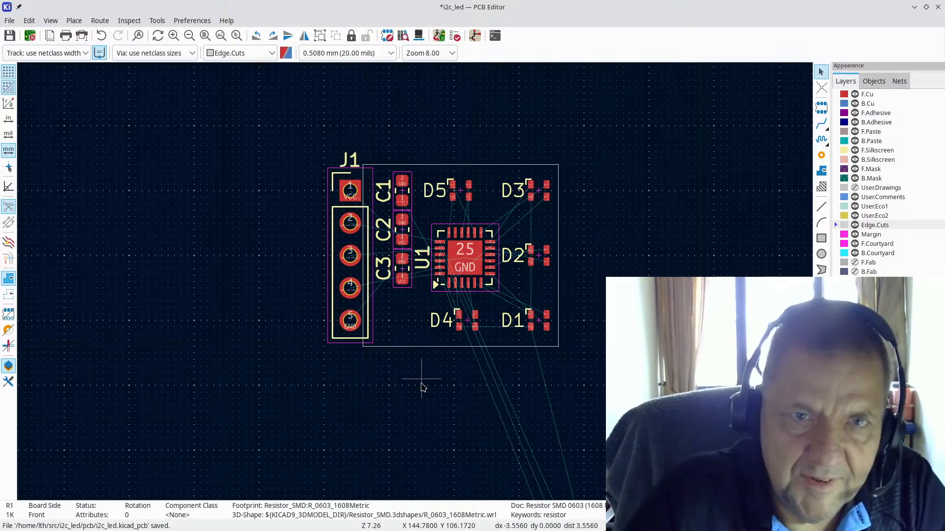
drag(292, 130, 420, 370)
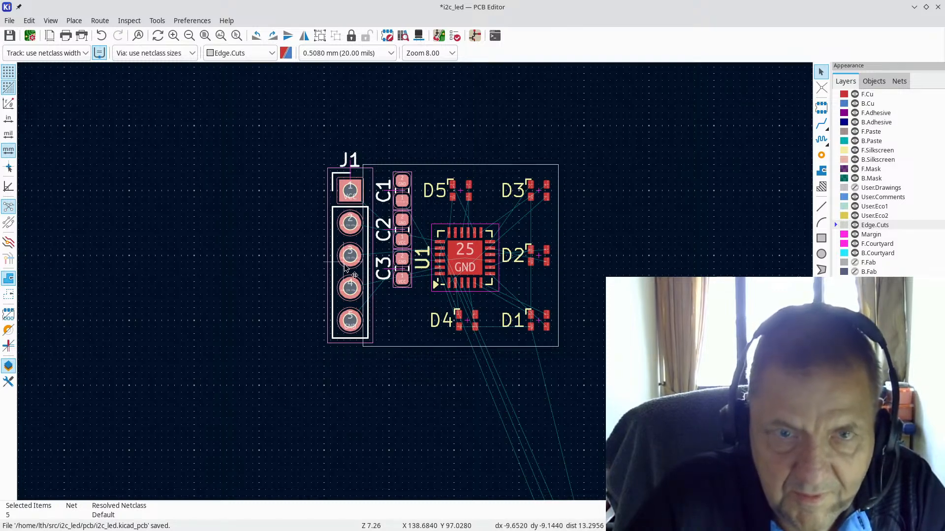
key(m)
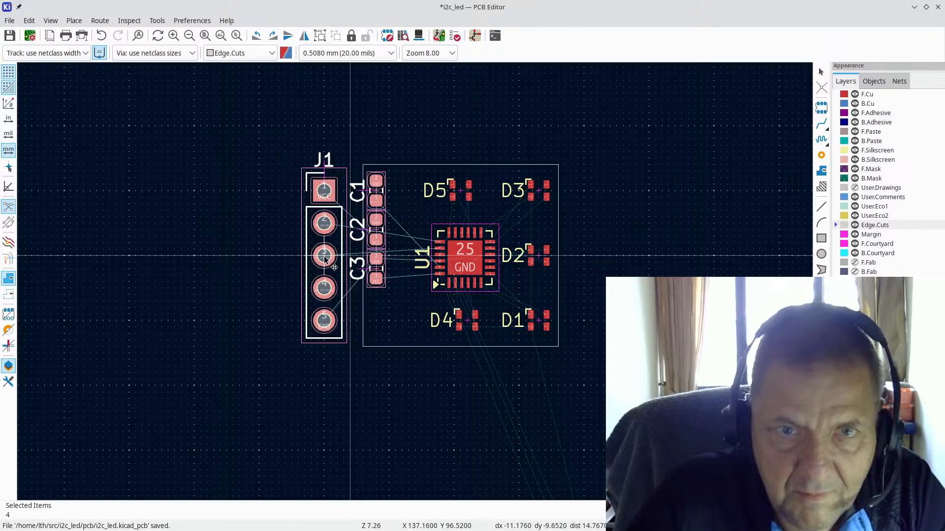
click(325, 258)
scroll(412, 379, down, 3)
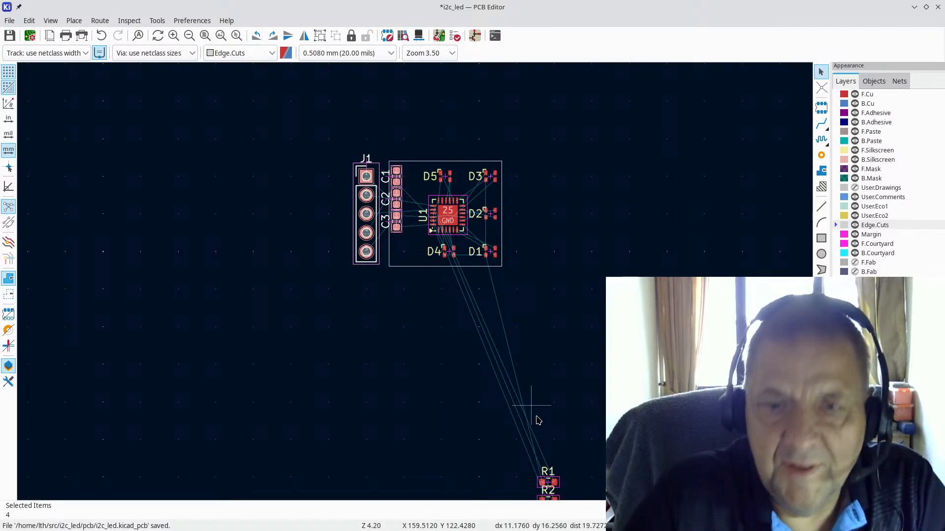
click(555, 443)
scroll(546, 484, up, 3)
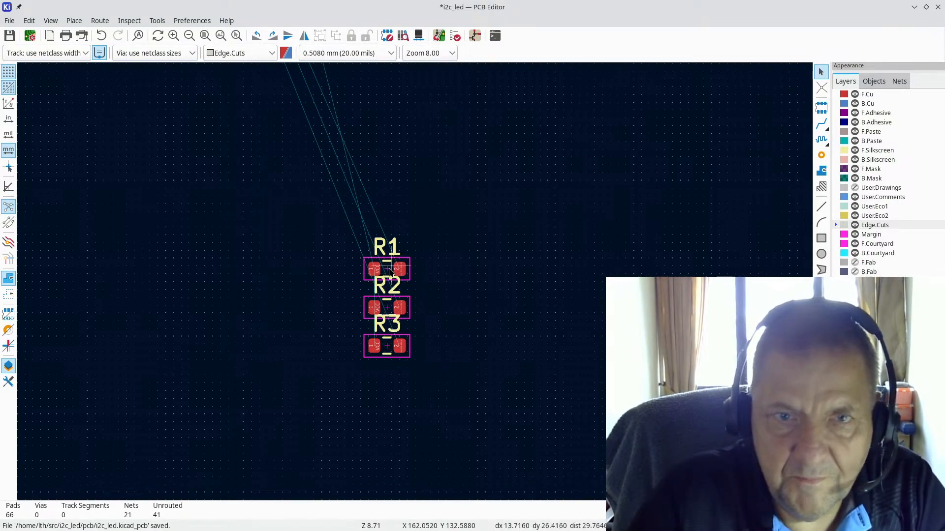
Step: Rotate R1 upright by 90 degrees and place it on the board beside C1
key(m)
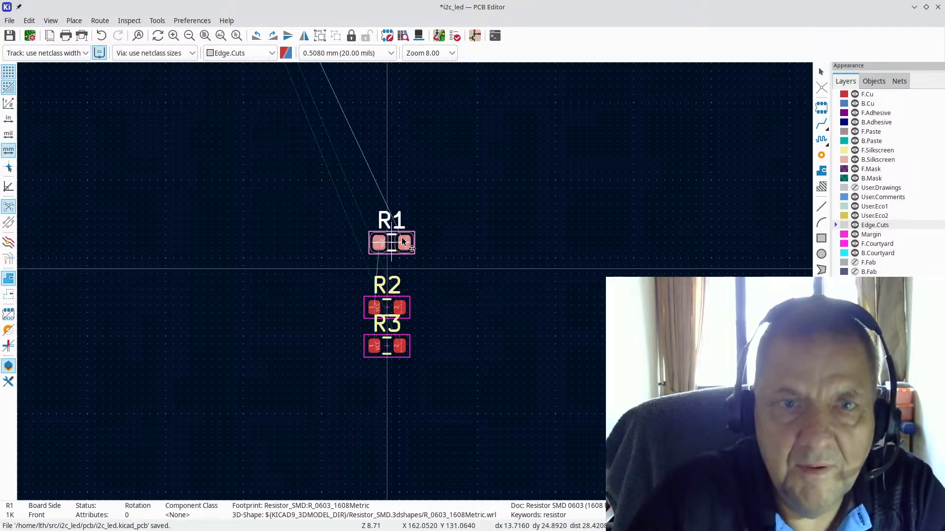
scroll(298, 111, down, 3)
scroll(407, 274, up, 5)
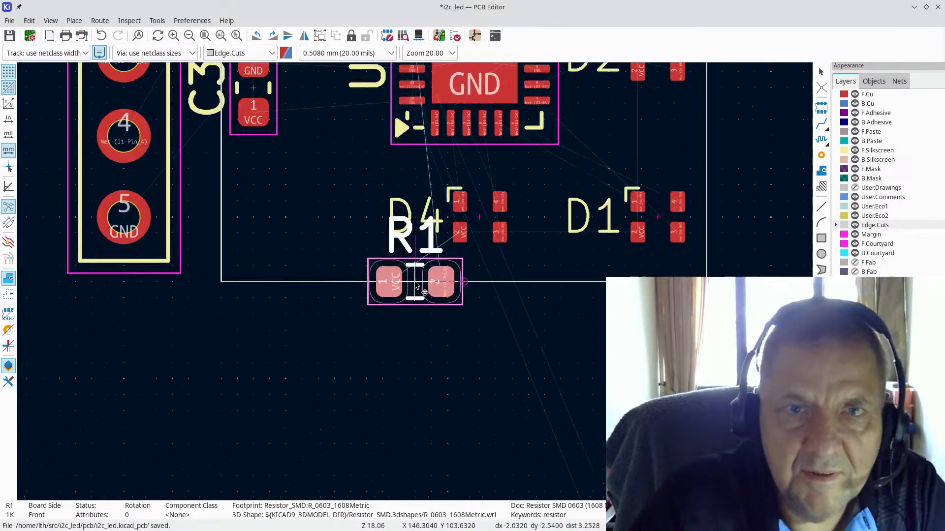
scroll(415, 281, down, 2)
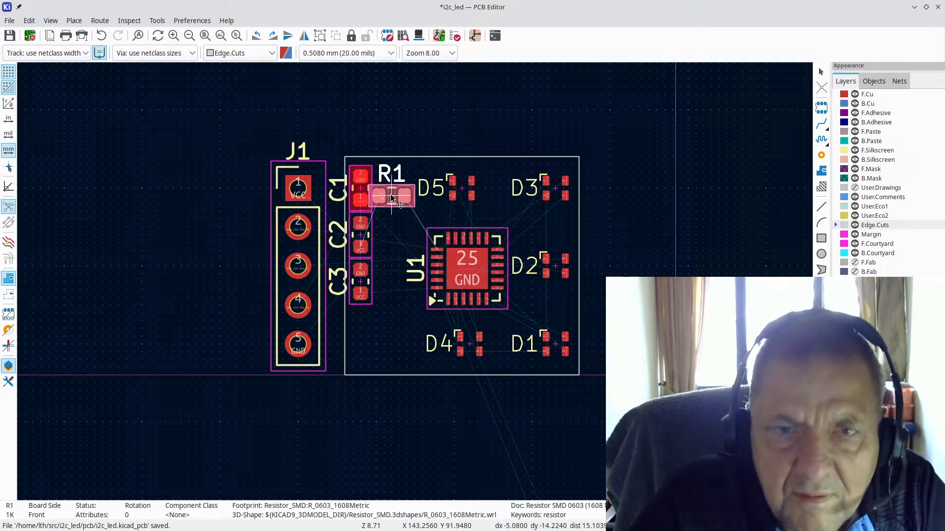
scroll(391, 193, up, 2)
key(r)
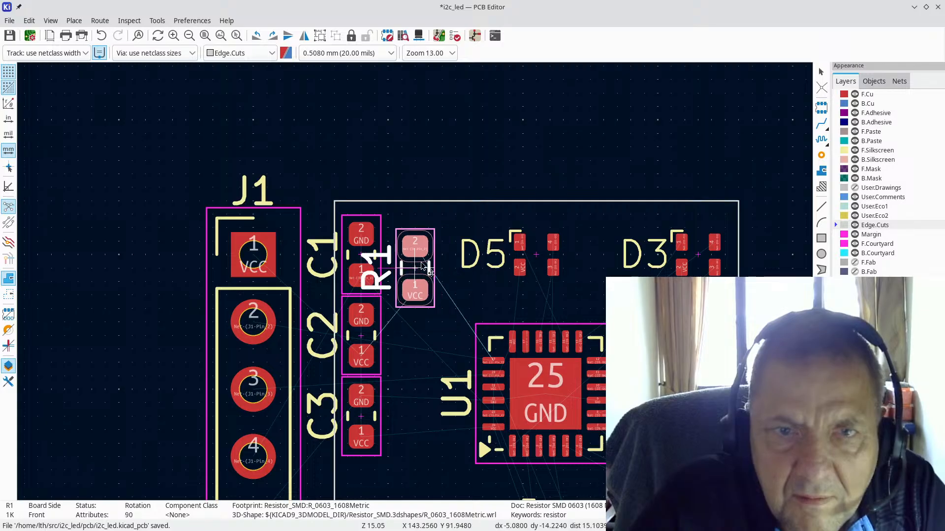
click(444, 256)
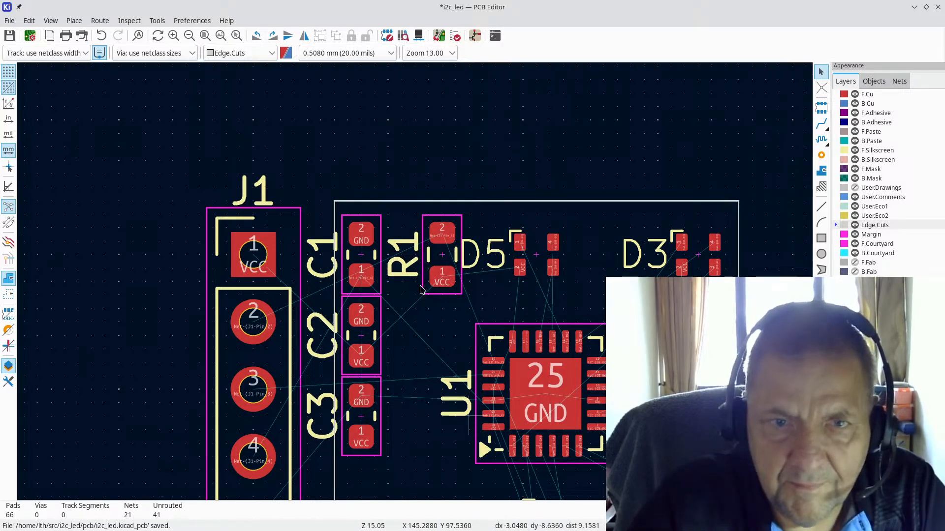
scroll(421, 289, down, 3)
middle_drag(500, 383, 384, 268)
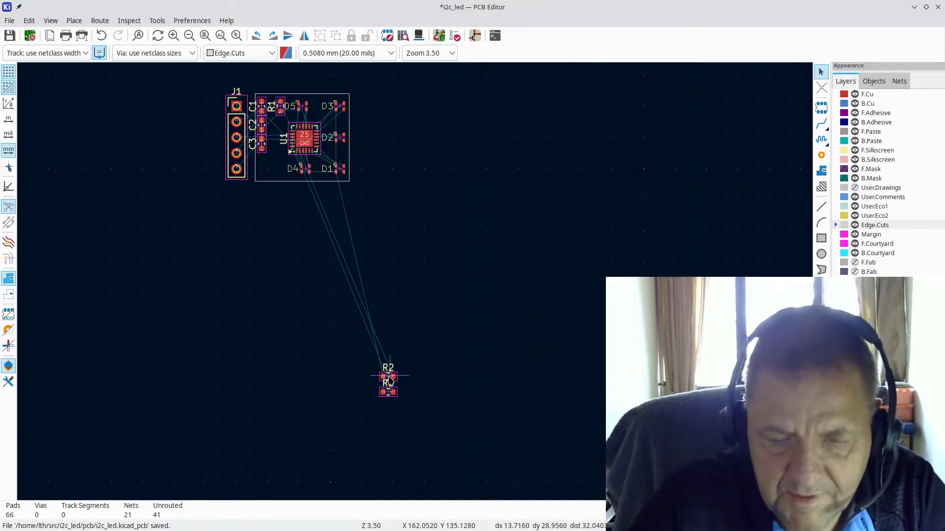
Step: Rotate R2 upright and place it below R1, left of U1
key(m)
scroll(272, 170, up, 2)
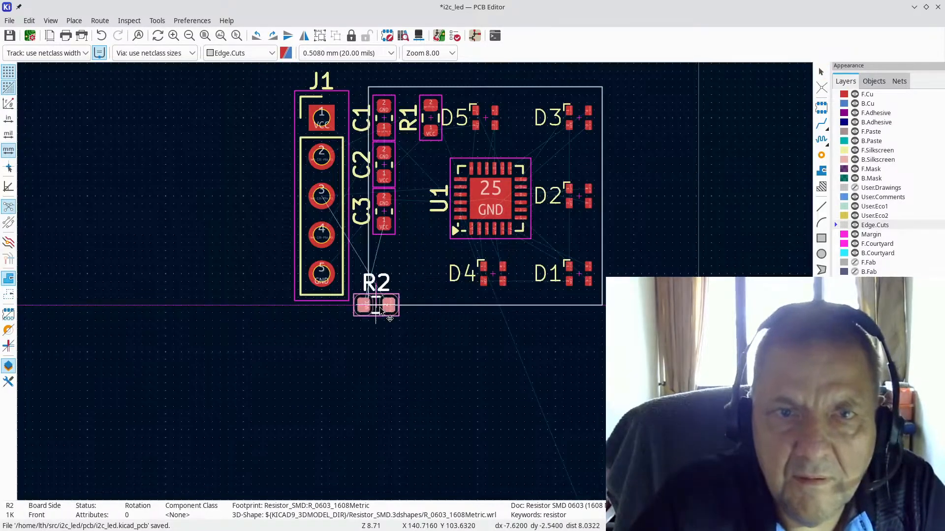
scroll(411, 280, up, 3)
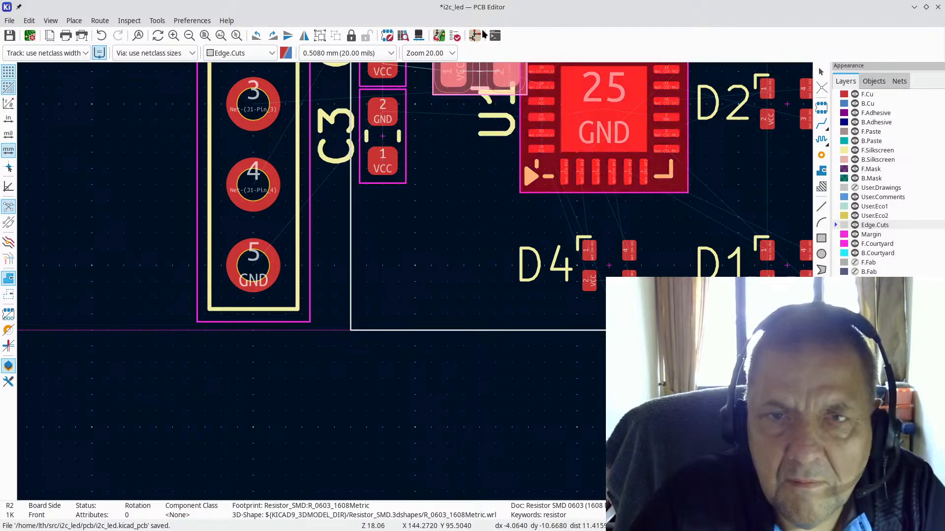
scroll(423, 265, down, 3)
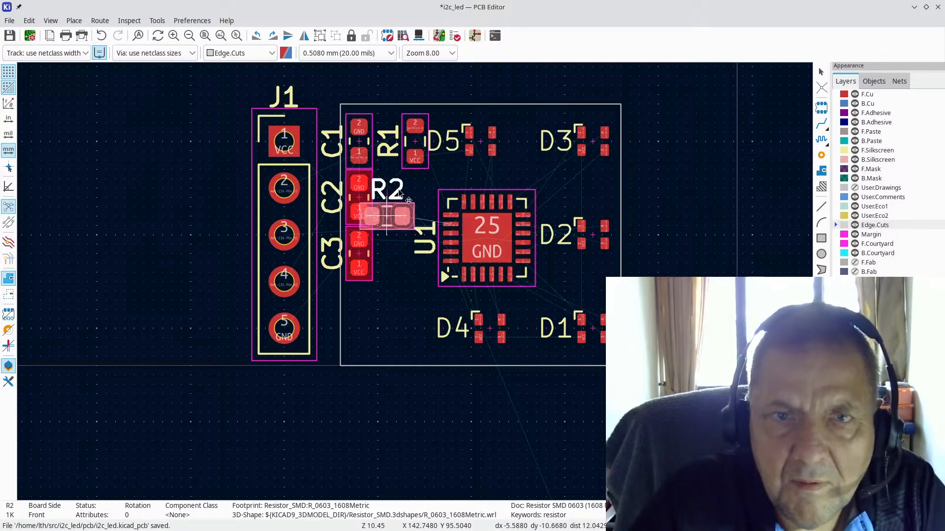
key(r)
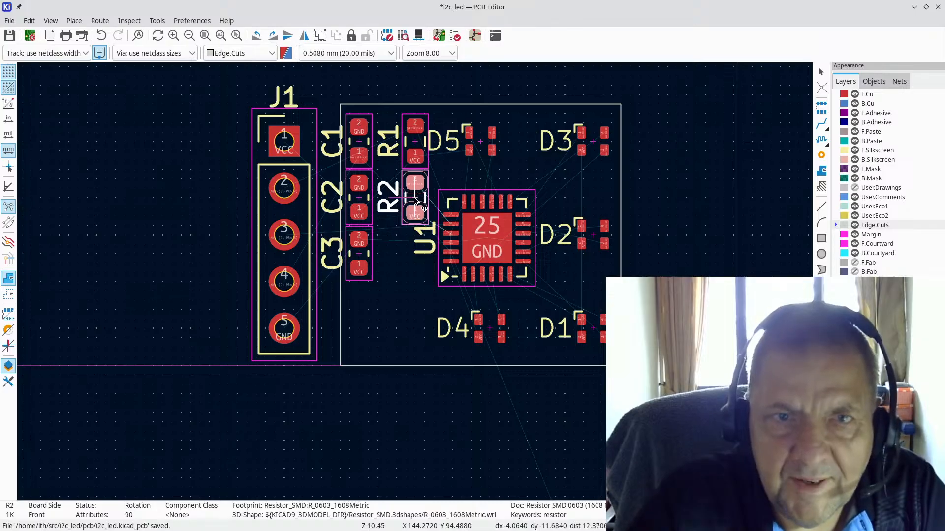
click(415, 202)
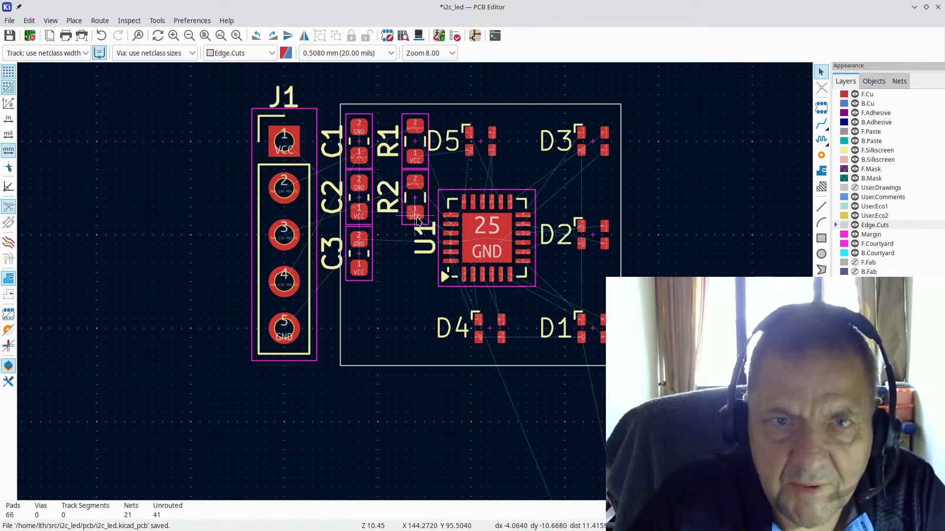
scroll(416, 285, down, 4)
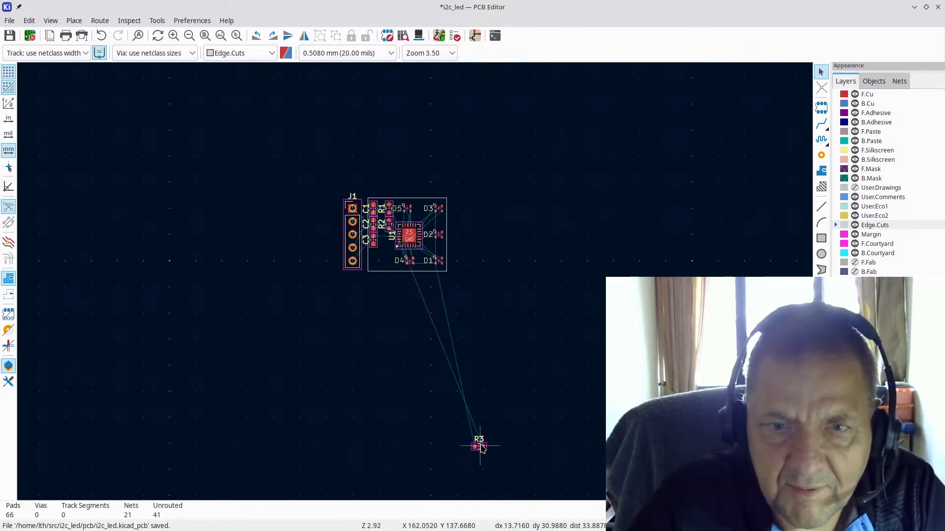
Step: Place R3 under R2 beside U1, then shift U1 slightly right
key(m)
scroll(372, 265, up, 6)
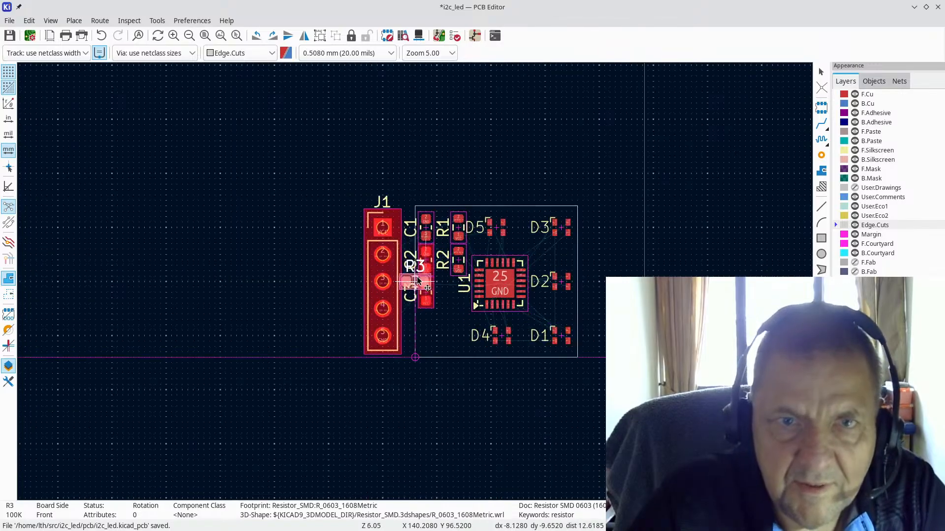
click(445, 295)
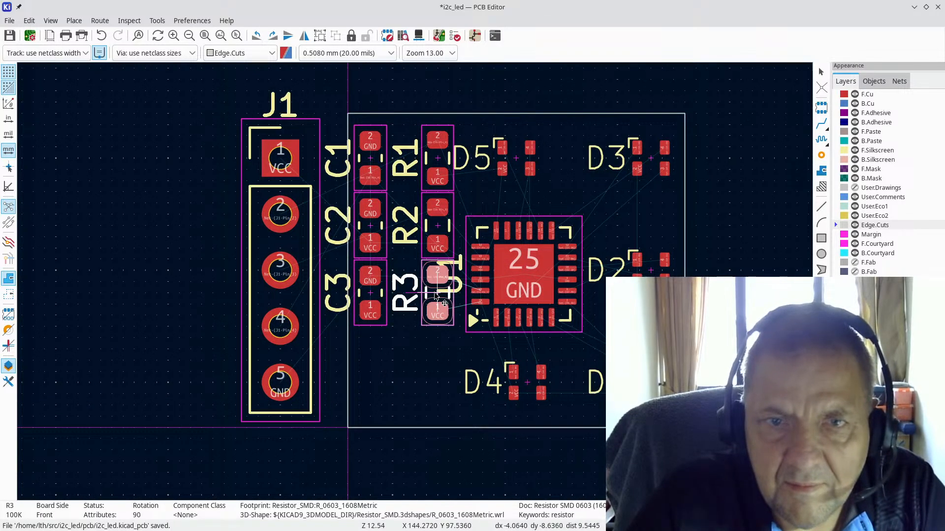
key(Escape)
drag(516, 269, 552, 270)
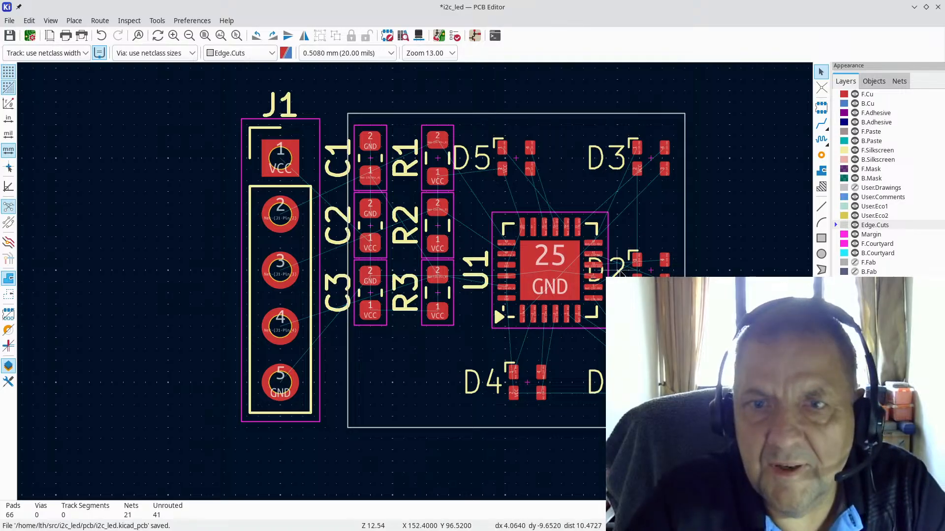
Step: Move the D2 reference label above its footprint
click(621, 274)
drag(621, 274, 650, 236)
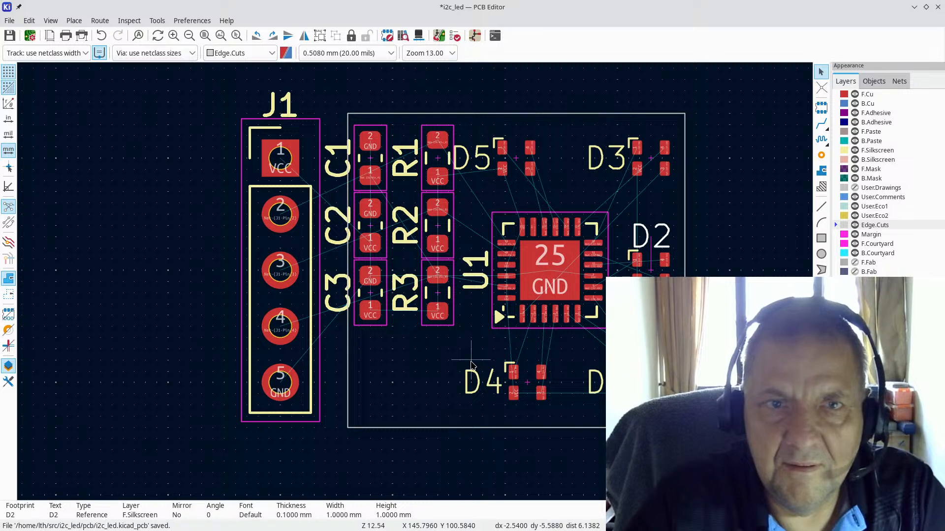
key(Escape)
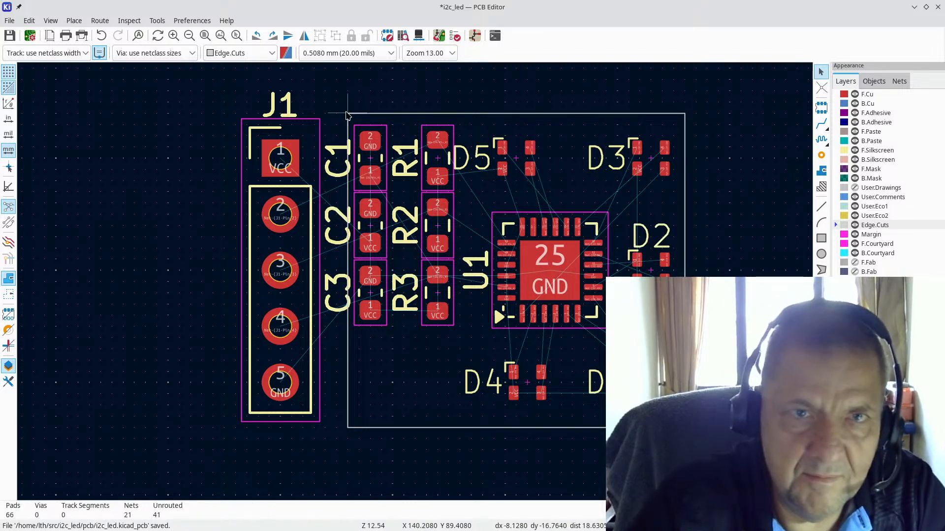
Step: Stretch the top, left and bottom Edge.Cuts edges left so the outline encloses J1
click(348, 114)
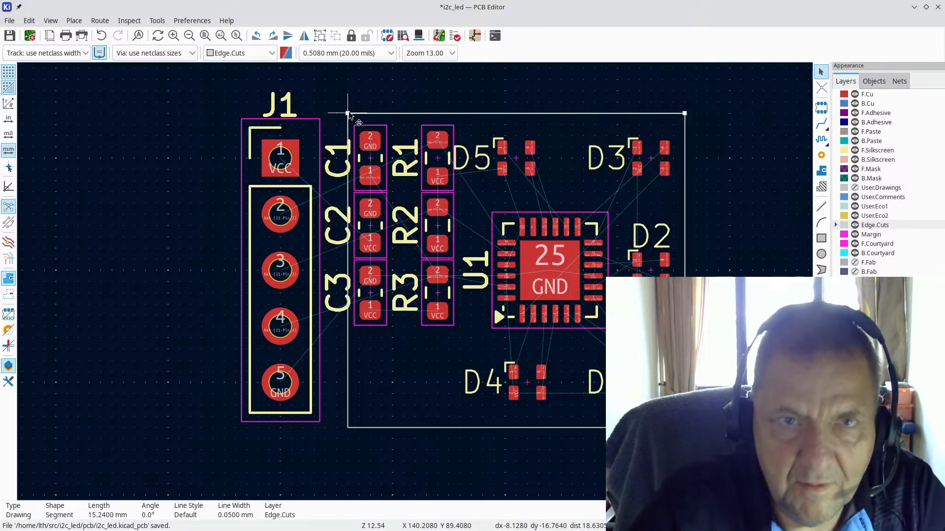
drag(347, 114, 236, 114)
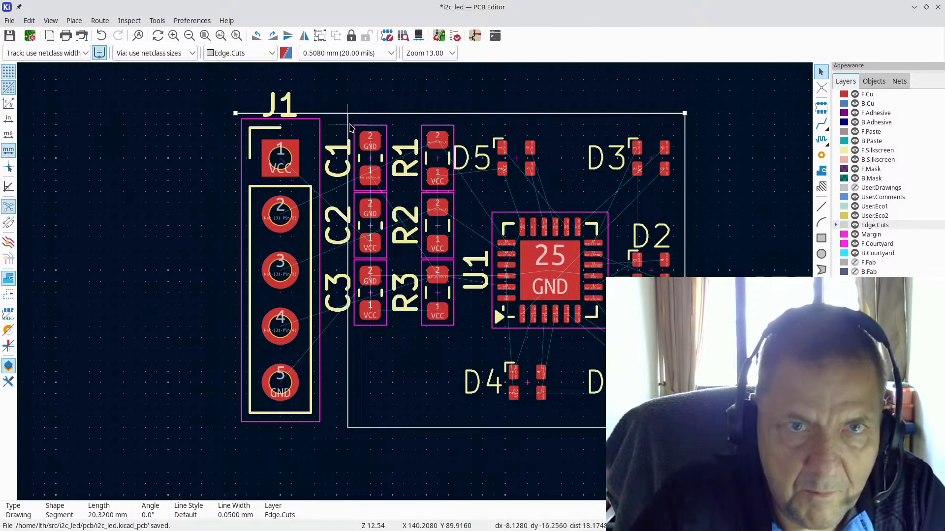
click(348, 127)
drag(347, 113, 236, 113)
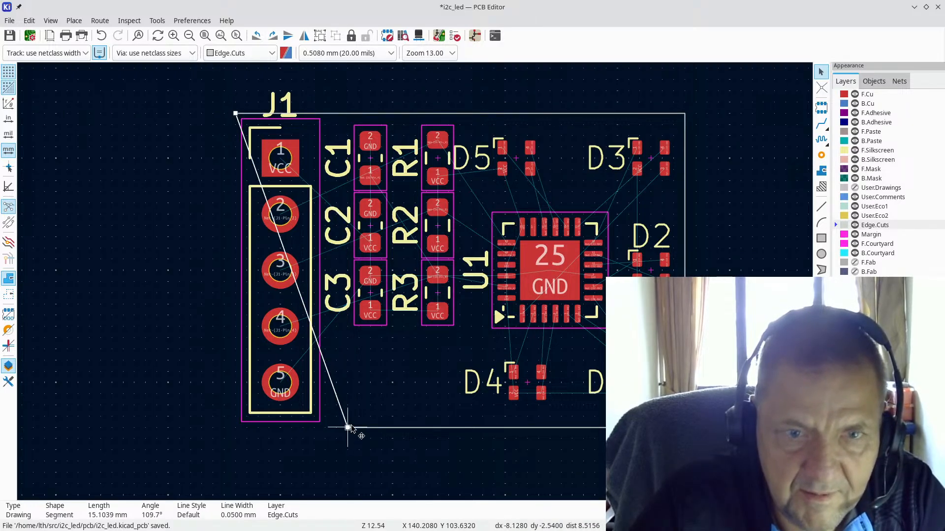
drag(348, 429, 235, 428)
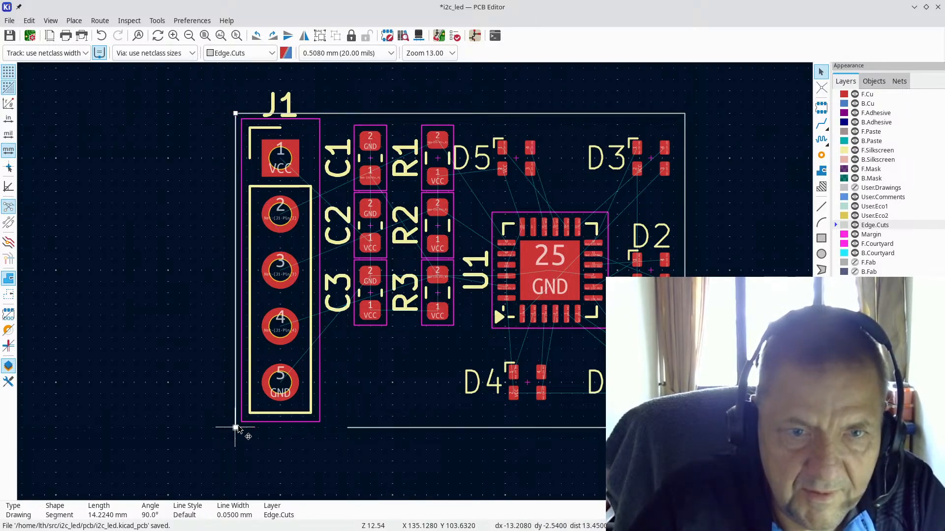
click(347, 428)
drag(348, 428, 235, 428)
scroll(378, 369, down, 2)
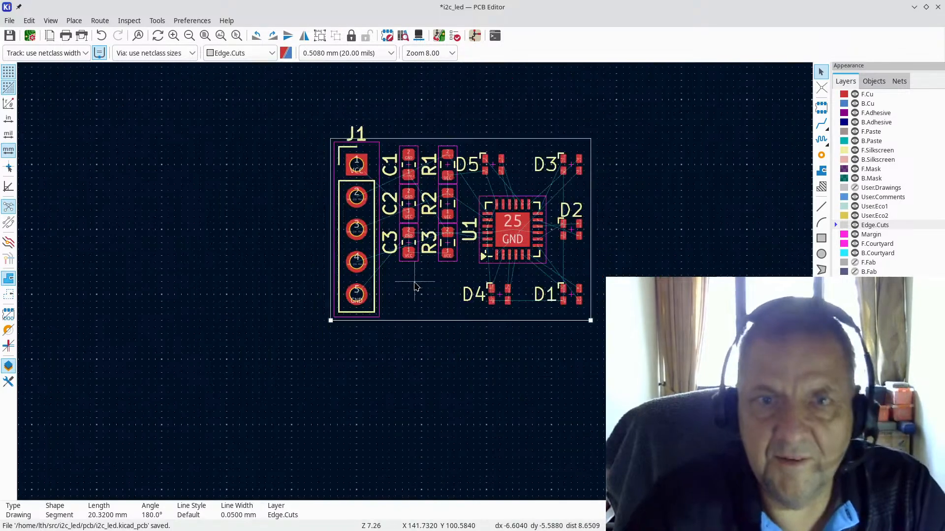
Step: View the board in the 3D Viewer, tilting it to perspective and back before closing
click(45, 21)
click(67, 65)
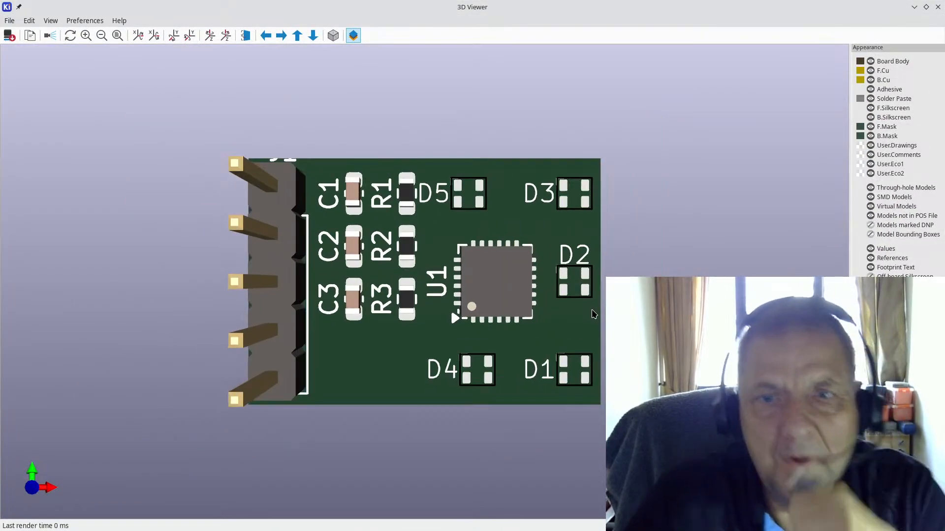
drag(594, 314, 390, 357)
drag(320, 332, 326, 319)
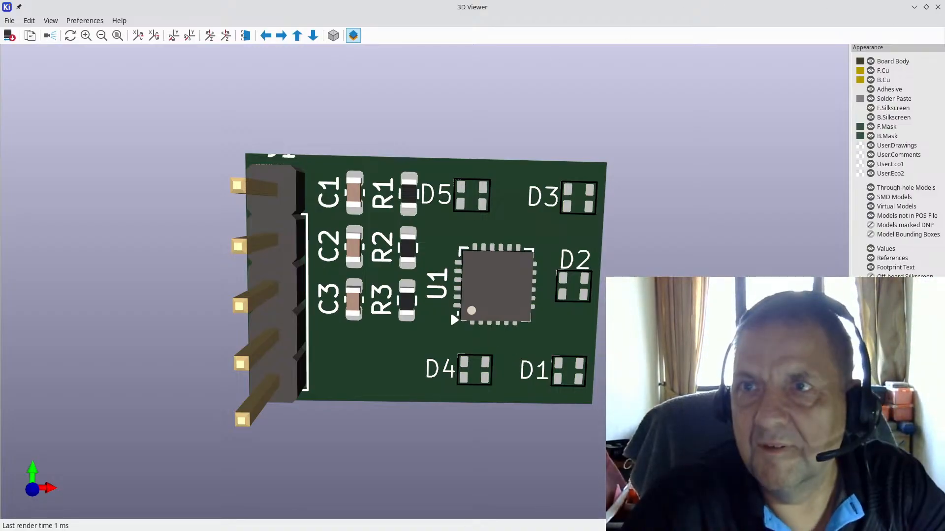
click(938, 7)
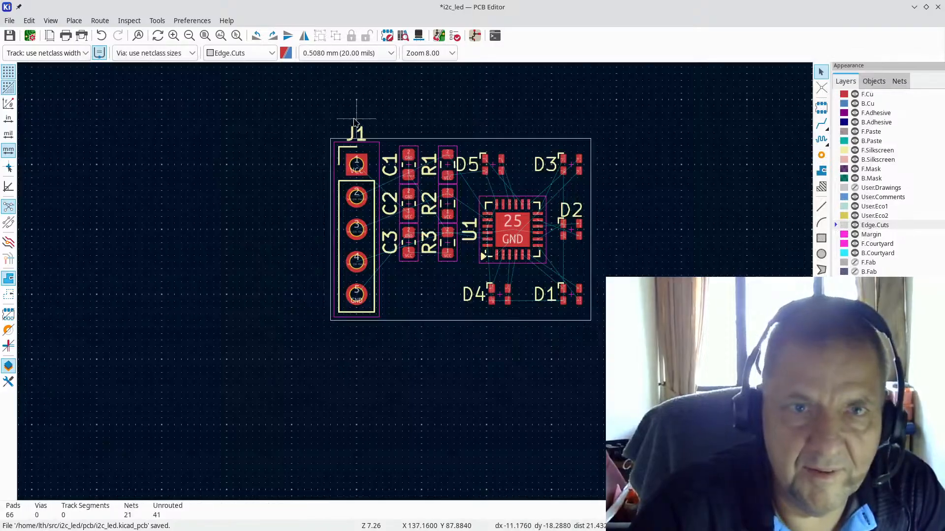
Step: Review the J1 reference properties unchanged, then move the J1 label to the connector's left side
click(365, 138)
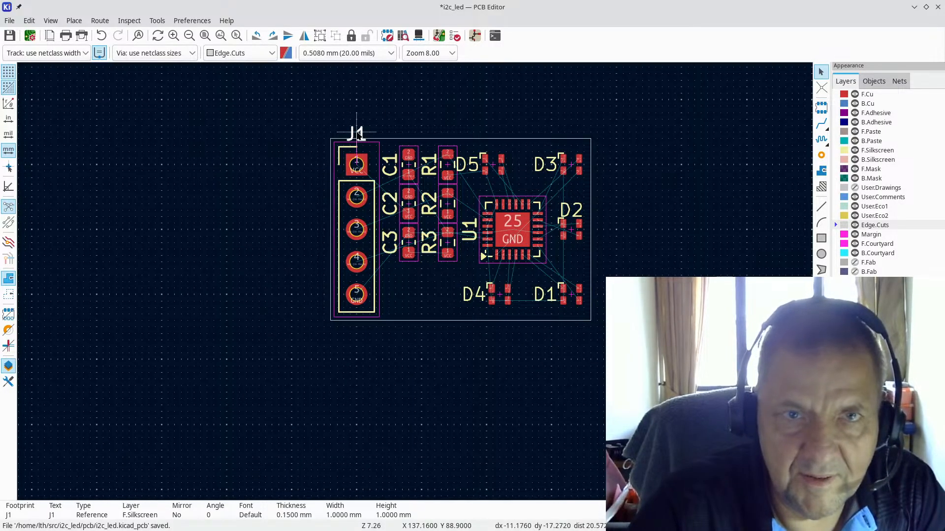
double_click(366, 142)
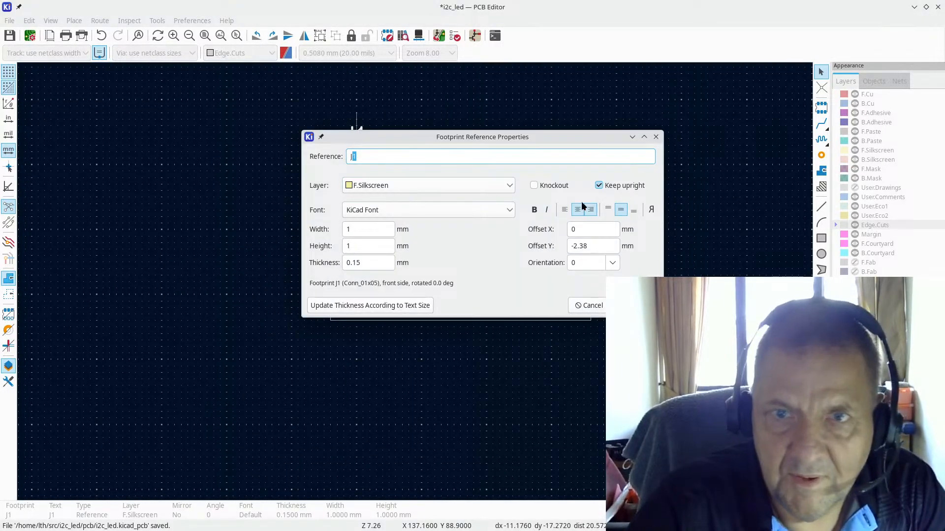
click(415, 187)
click(415, 188)
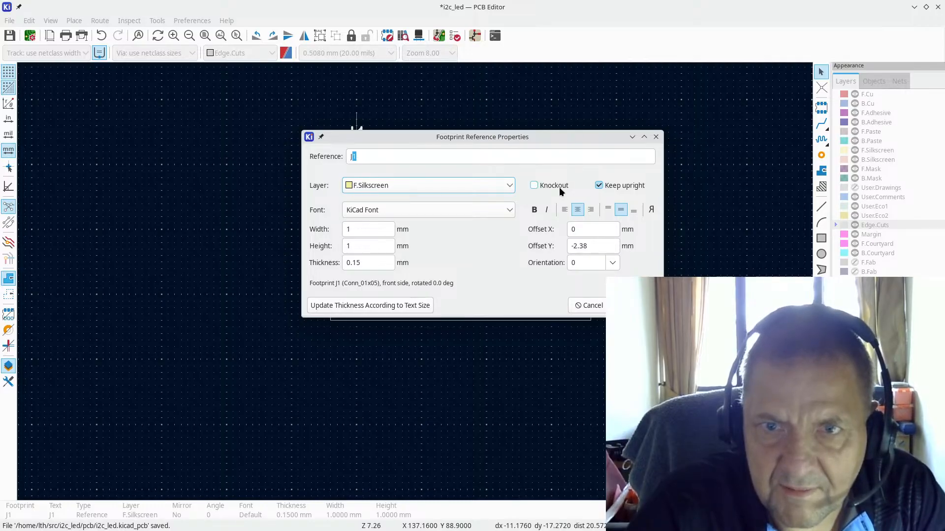
click(634, 306)
drag(354, 136, 315, 231)
scroll(529, 240, down, 2)
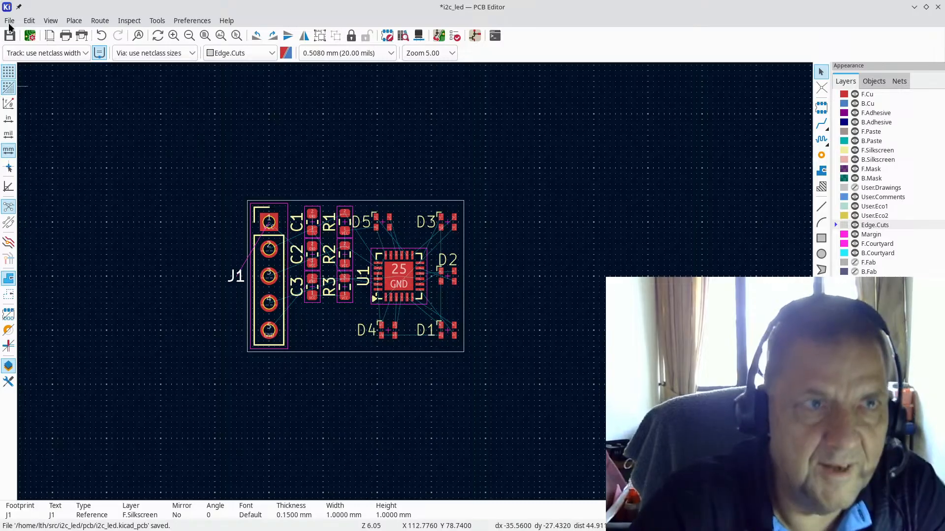
Step: Open the Page Settings dialog for the board's title block
scroll(406, 253, down, 3)
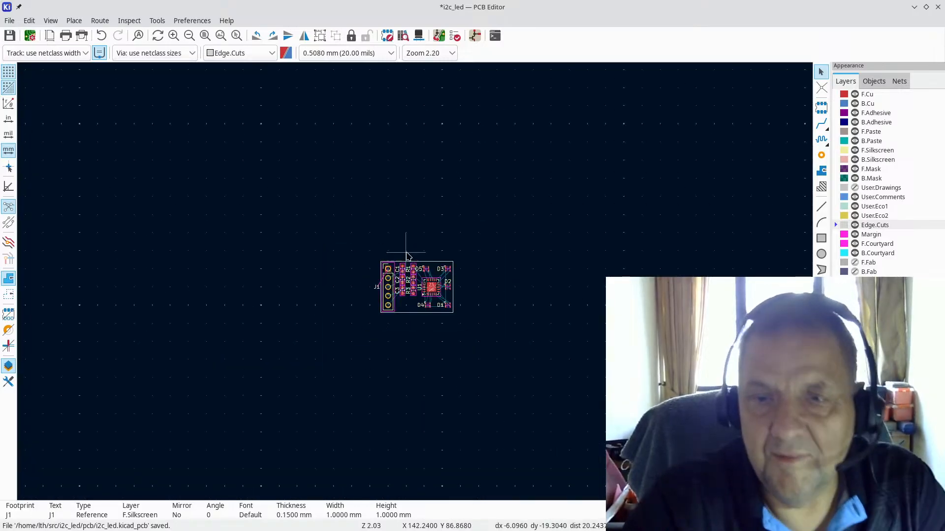
click(10, 20)
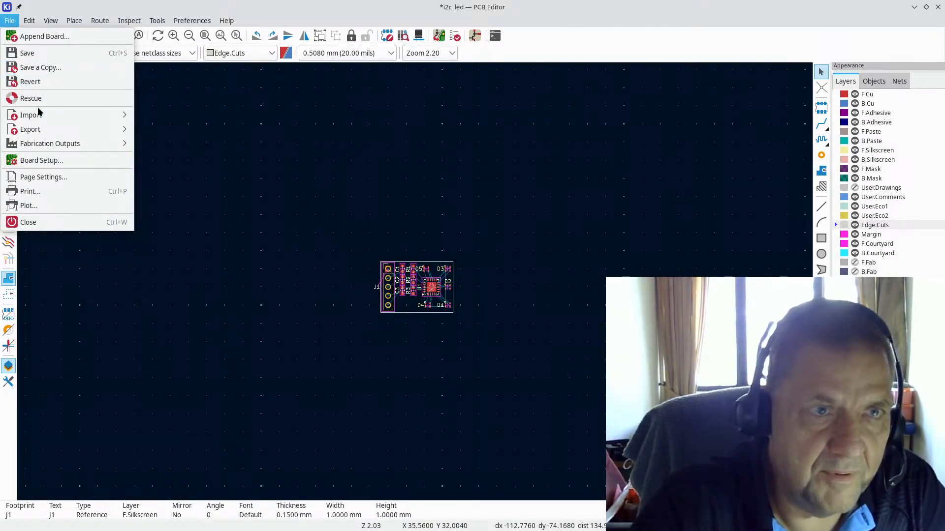
click(43, 162)
key(Escape)
click(10, 20)
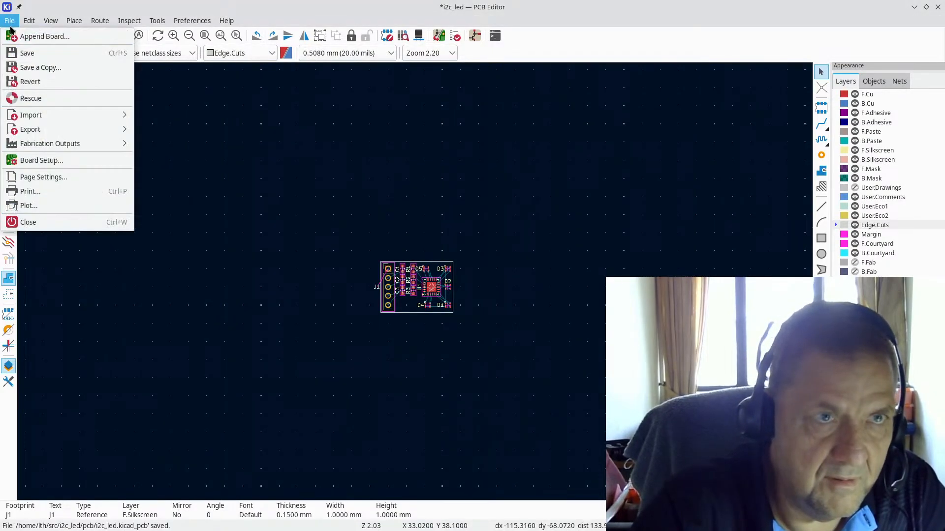
click(45, 180)
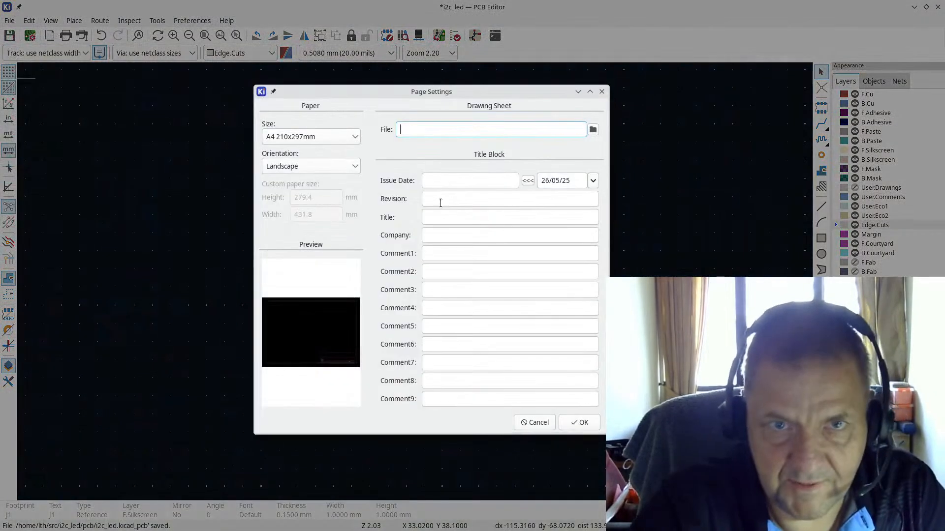
Step: Fill Revision ${REVISION}, Title ${TITLE}, Comment1 ${AUTHOR}, Comment2 ${AUTHOR_EMAIL} and apply
click(459, 199)
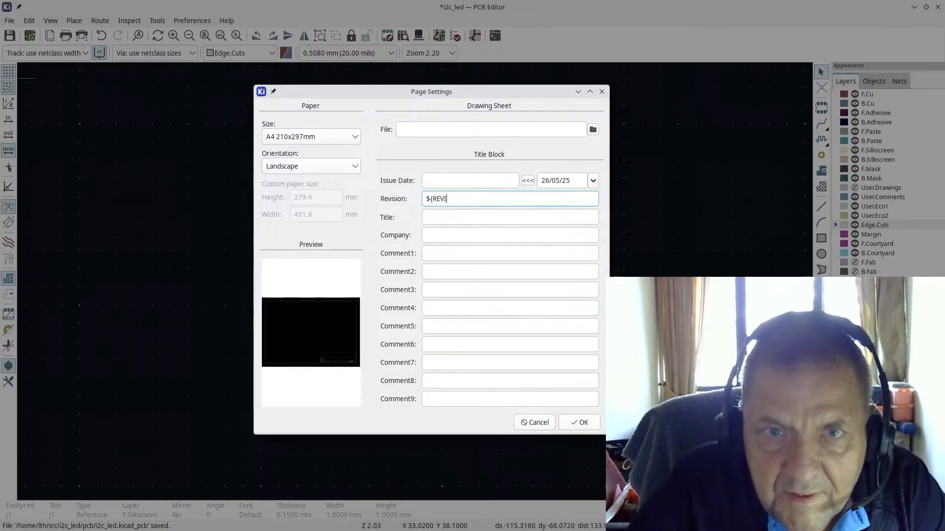
key(Tab)
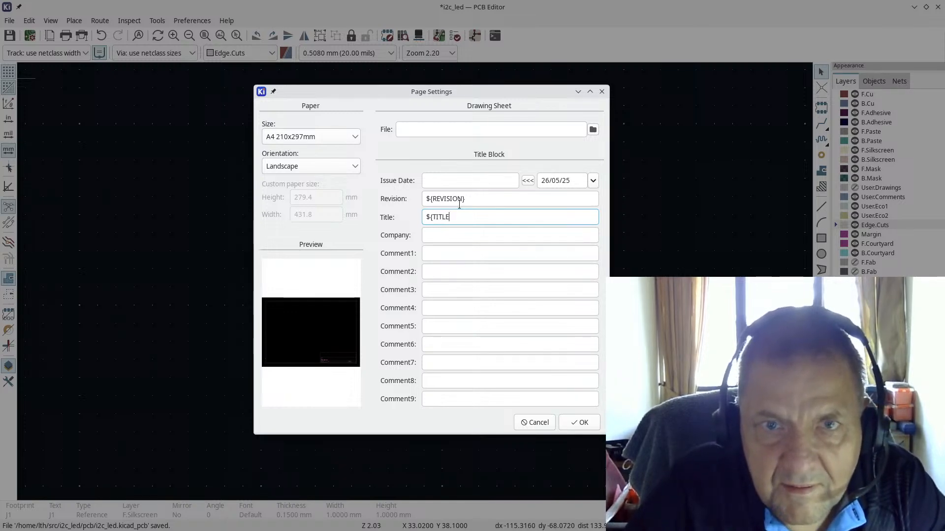
key(Tab)
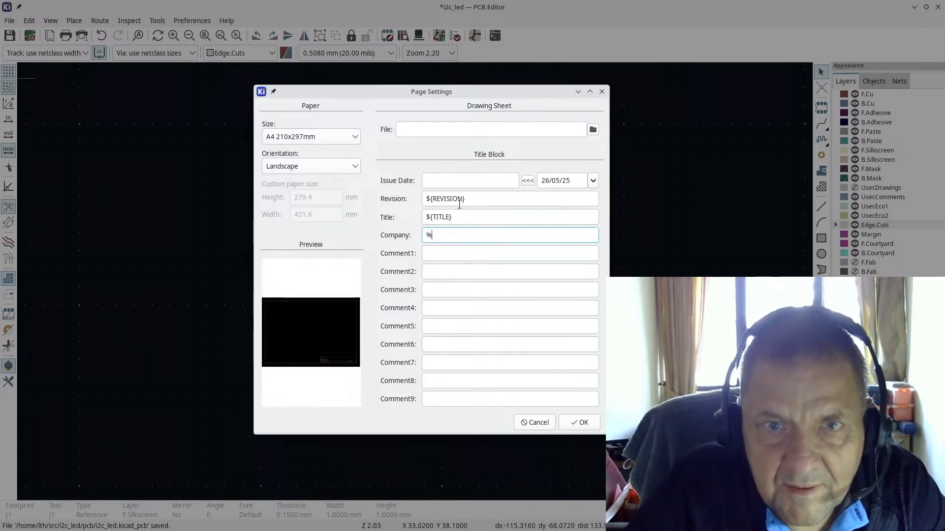
key(Tab)
text(${)
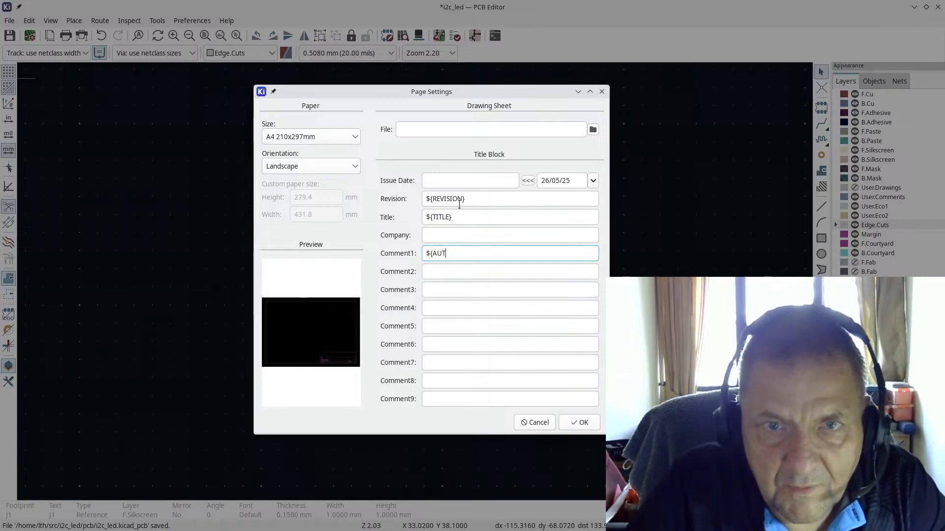
key(Tab)
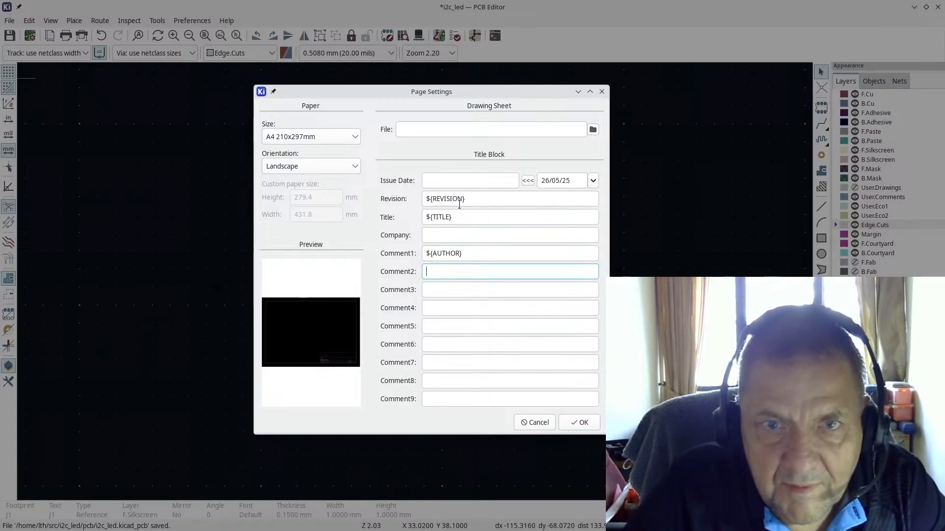
text(${AUTHO)
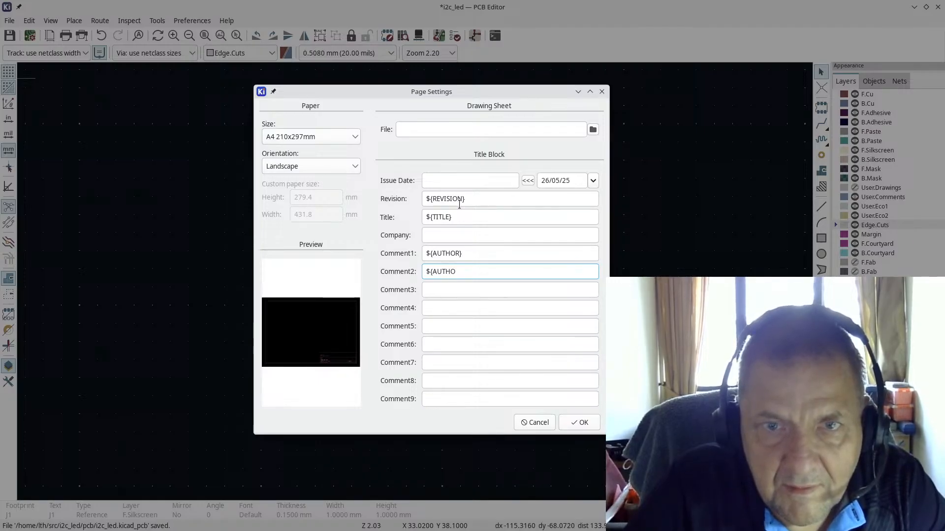
text(R_EMAIL)
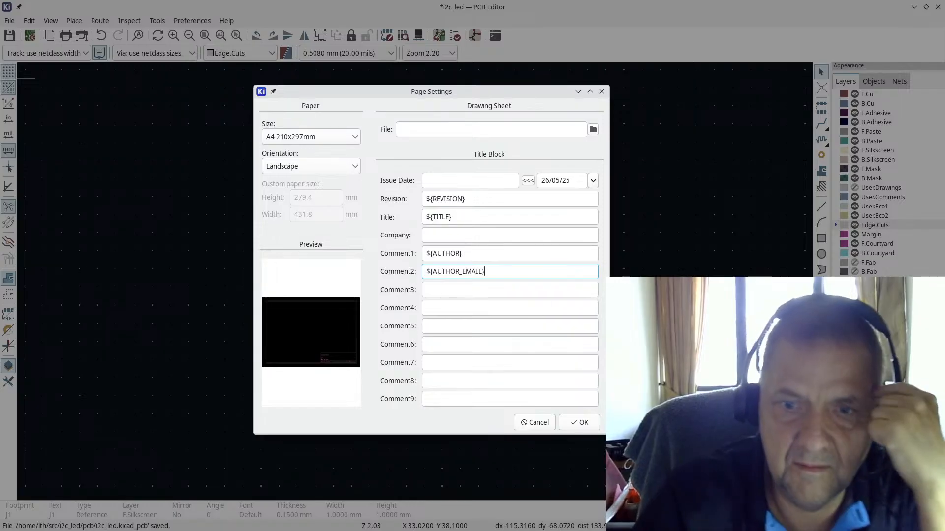
click(580, 423)
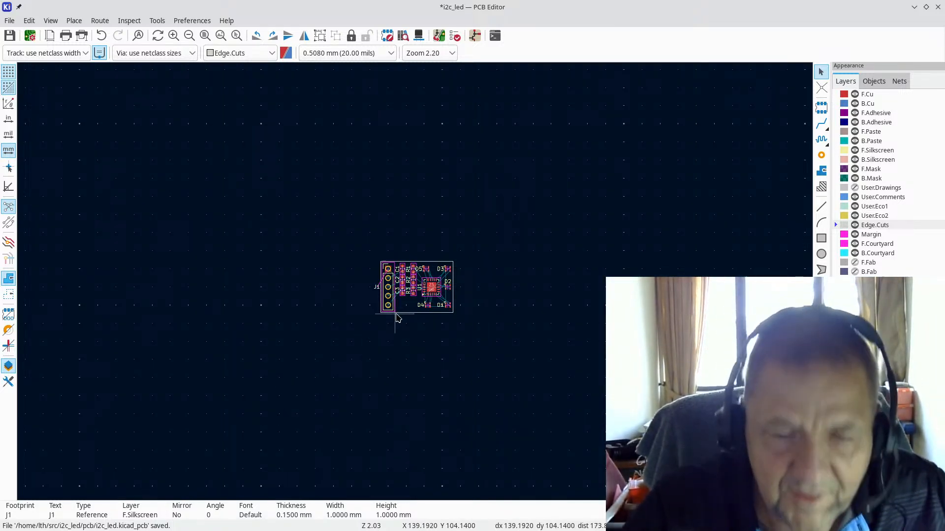
Step: Save the board with Ctrl+S
scroll(396, 316, up, 3)
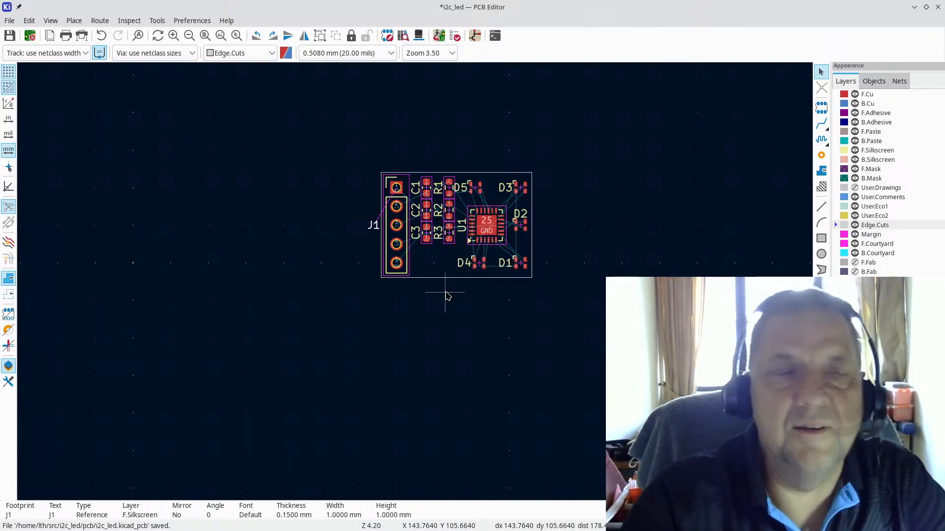
click(10, 20)
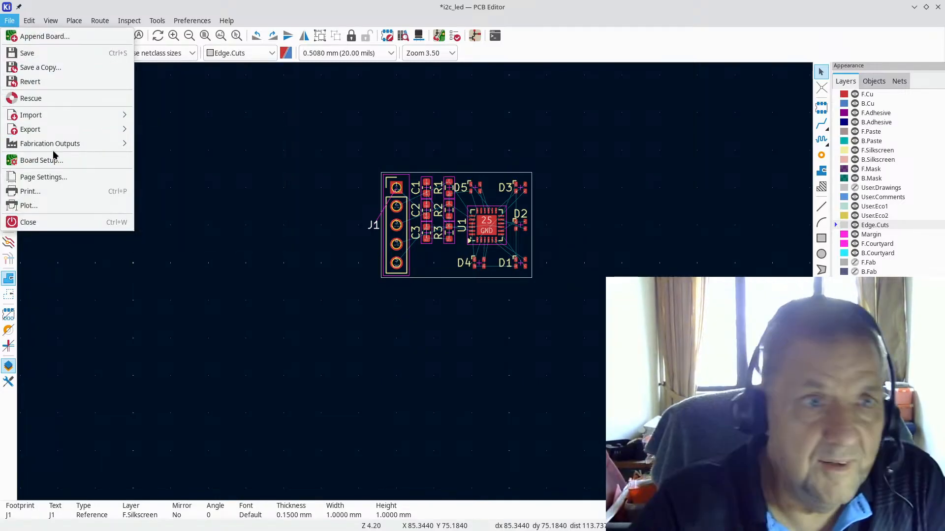
key(ctrl+s)
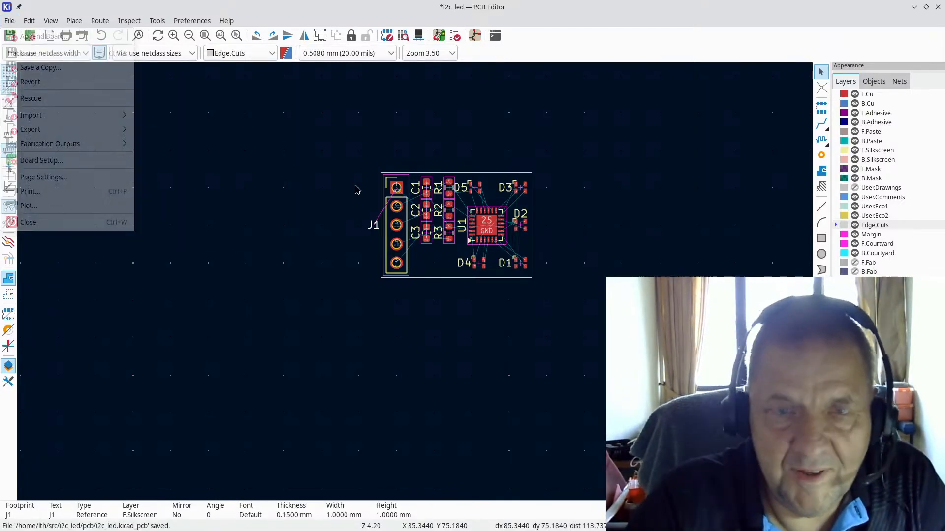
scroll(357, 190, up, 4)
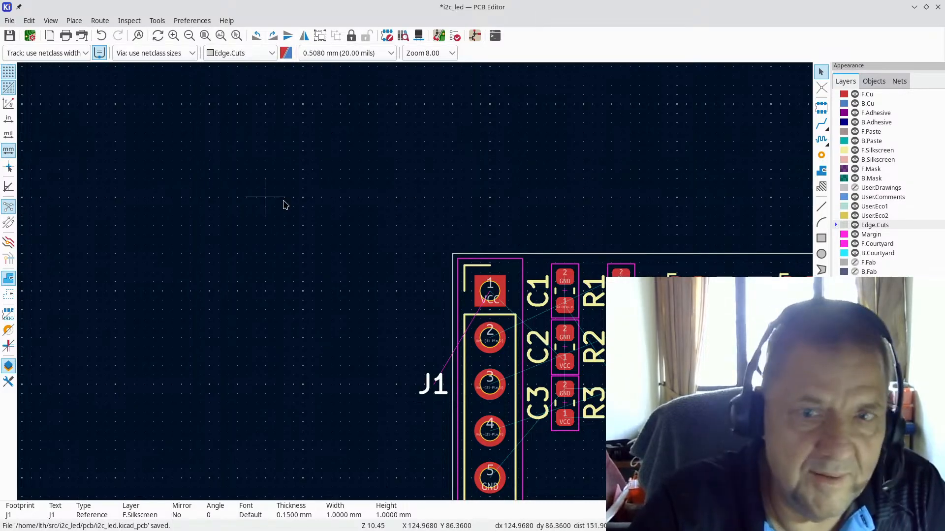
scroll(412, 274, down, 2)
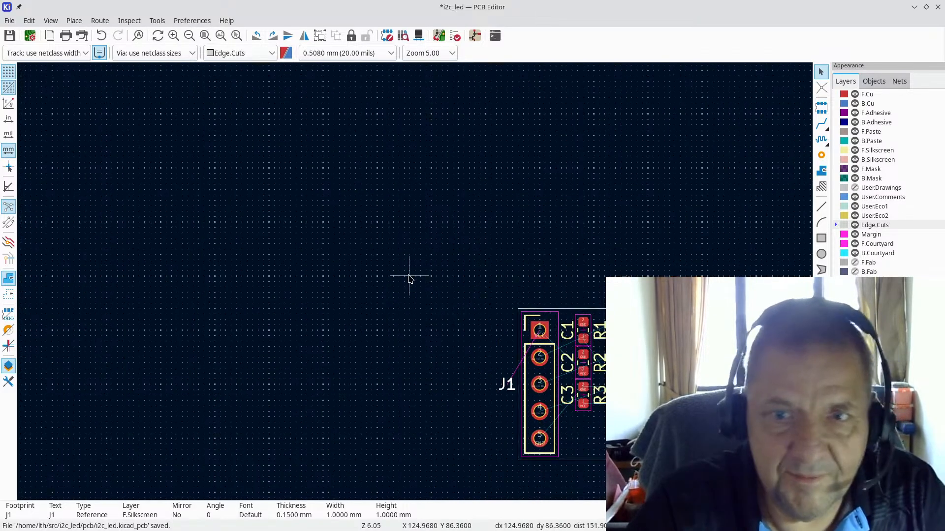
Step: In Board Setup's Physical Stackup, adjust the dielectric thickness for a 1.2 mm board
click(7, 22)
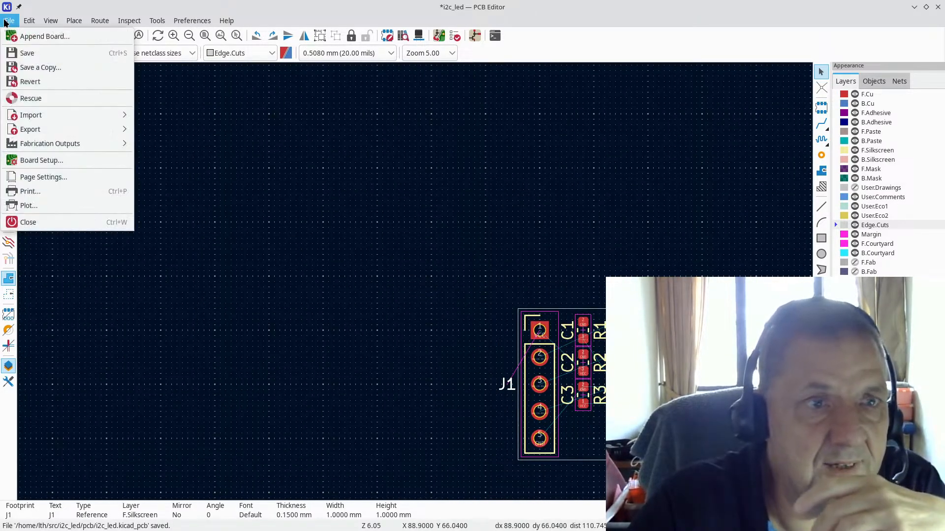
click(49, 161)
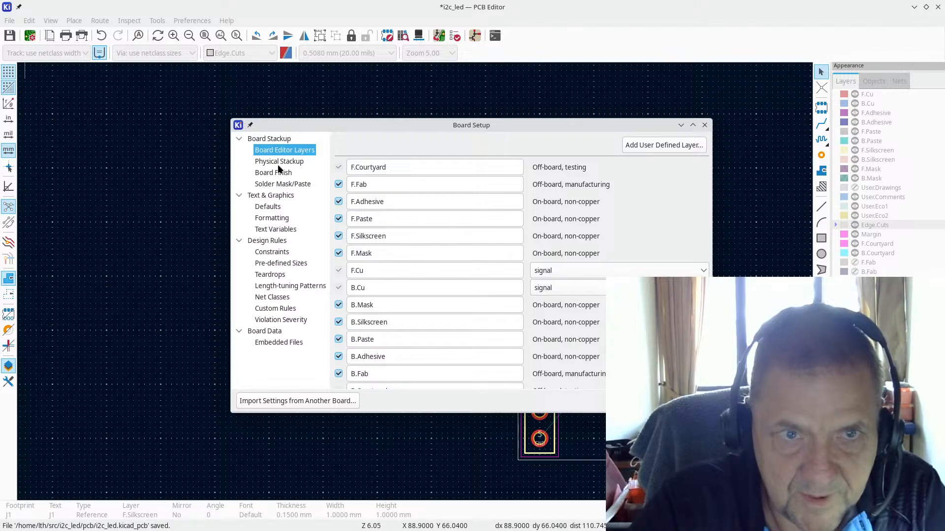
click(296, 161)
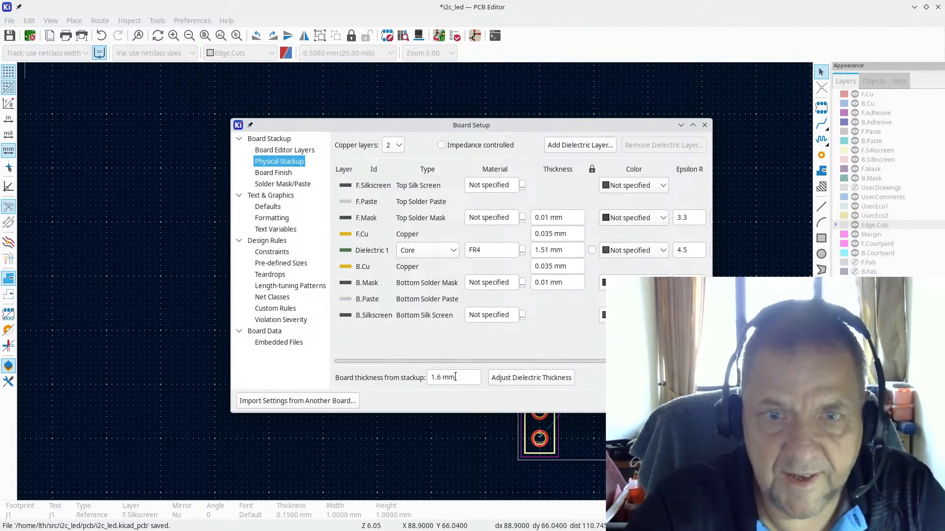
key(Left)
key(Left)
key(Left)
key(Left)
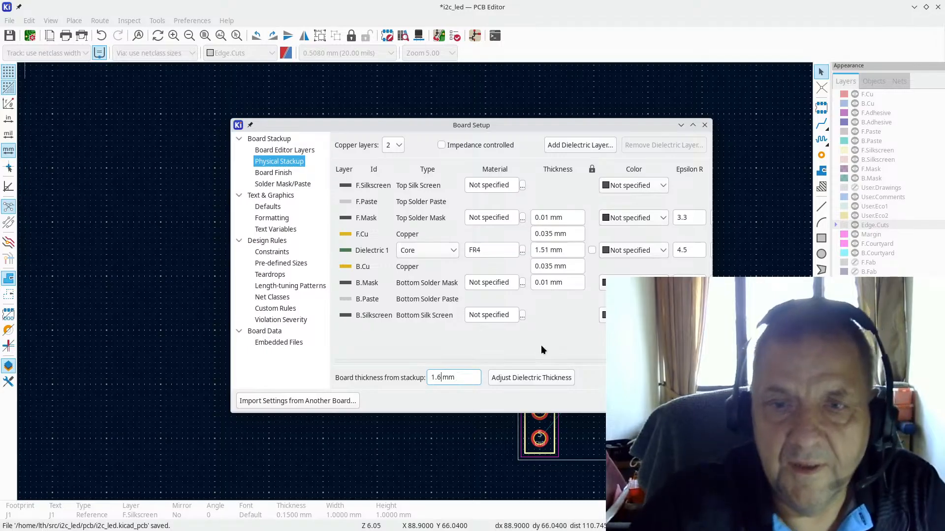
click(520, 375)
text(1.)
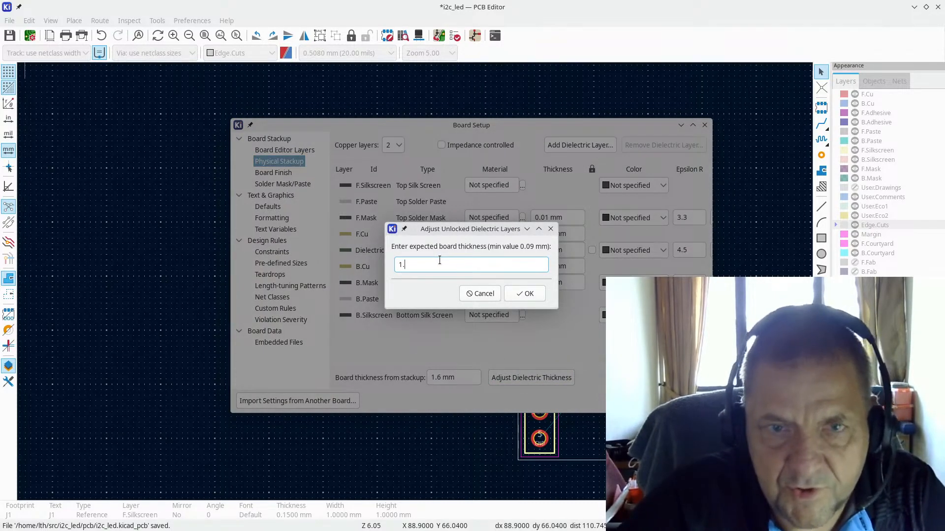
key(Return)
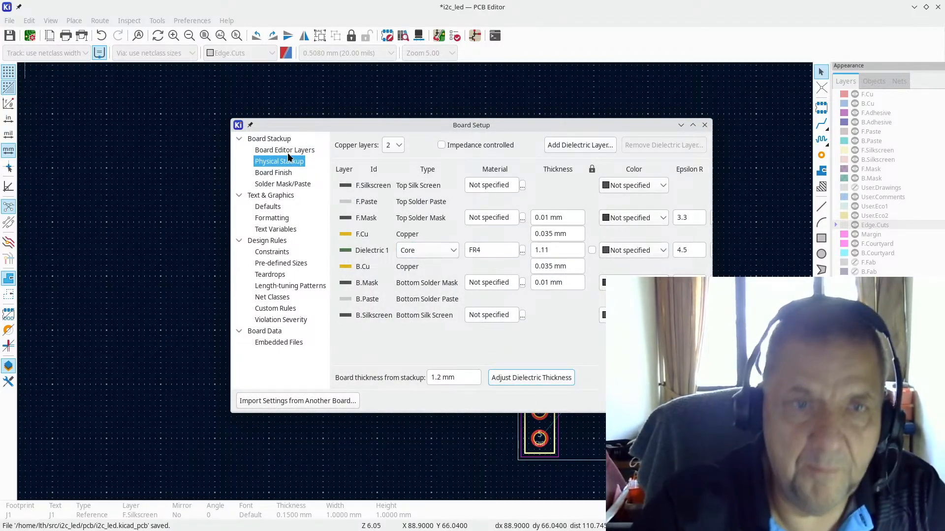
click(275, 210)
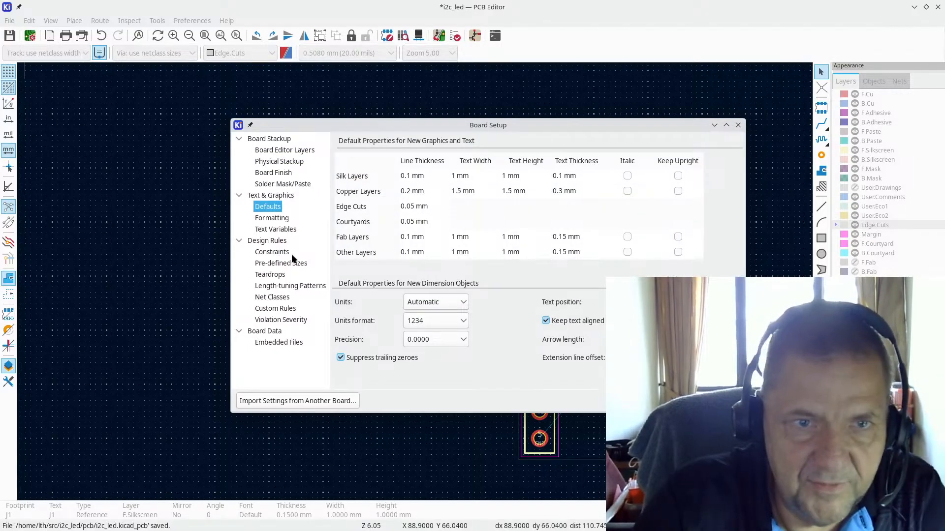
Step: Enter 6 mil for both minimum clearance and minimum track width in Constraints
click(273, 252)
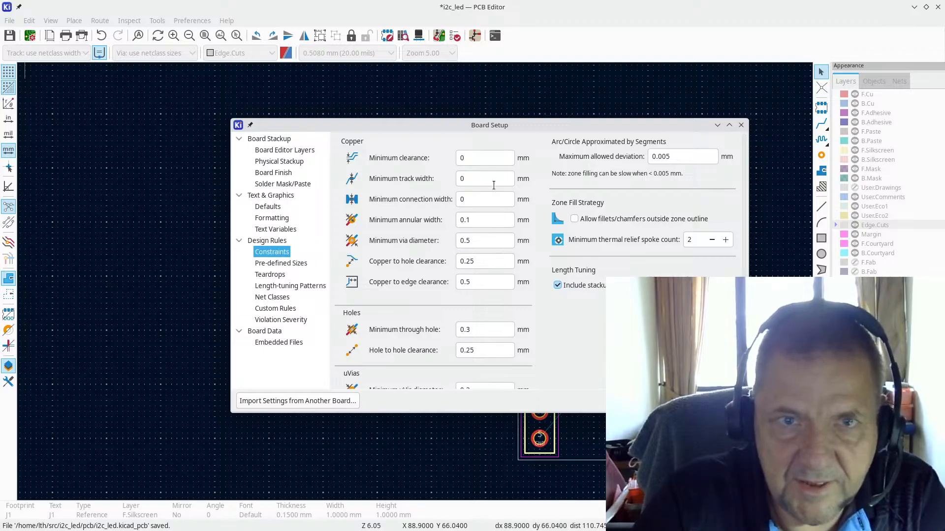
click(481, 156)
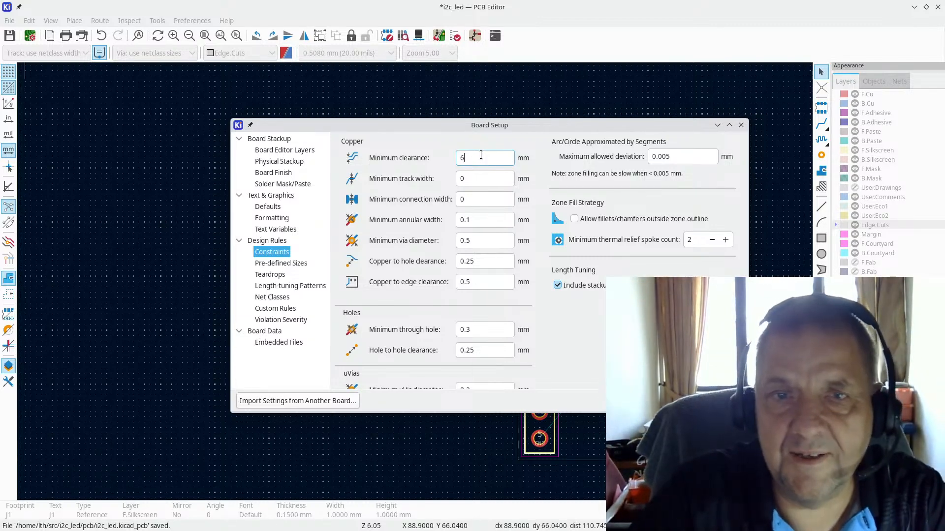
text(il)
key(Return)
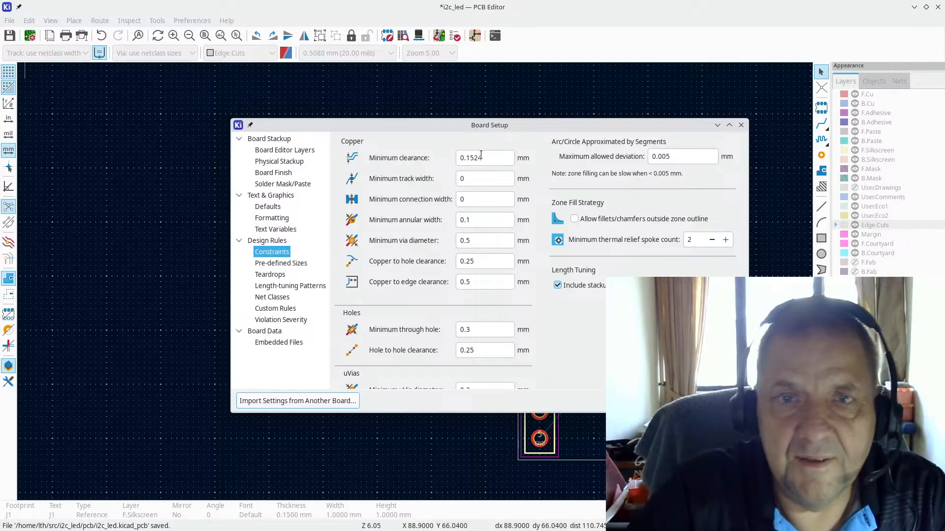
click(479, 180)
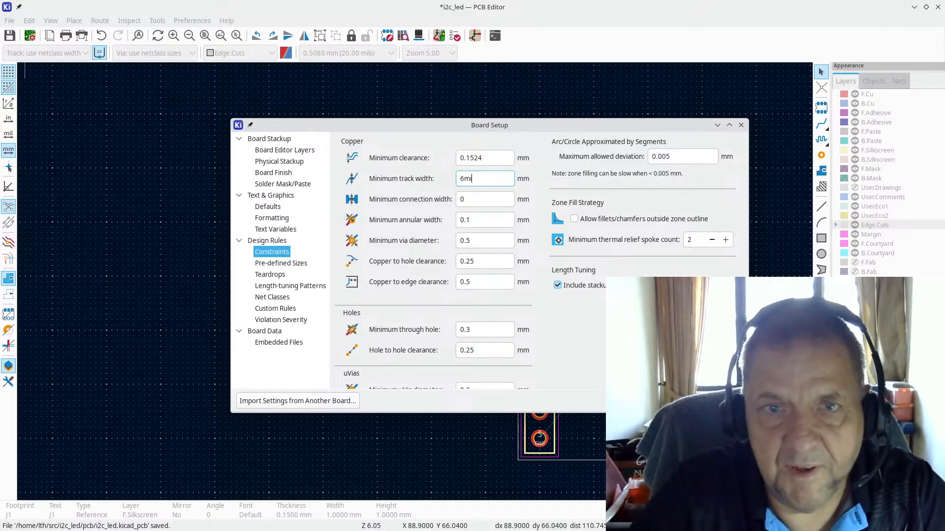
key(Tab)
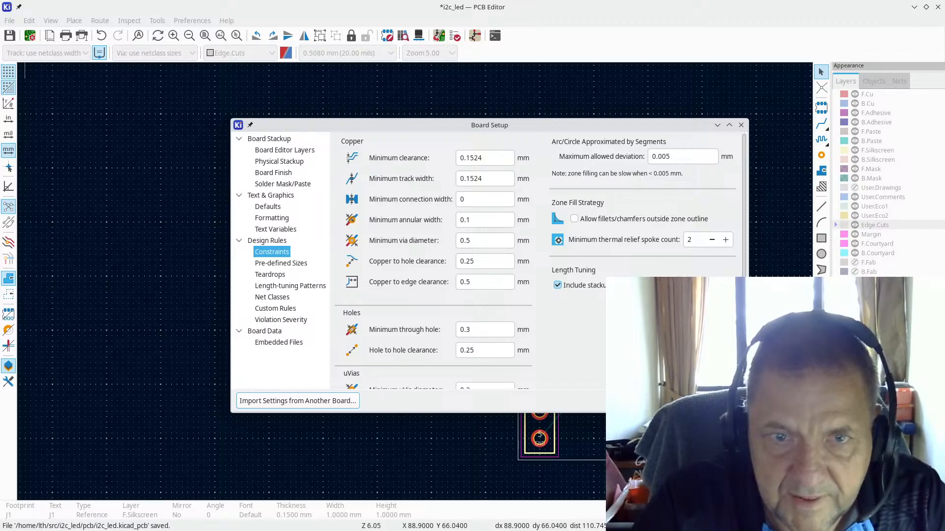
scroll(343, 301, down, 3)
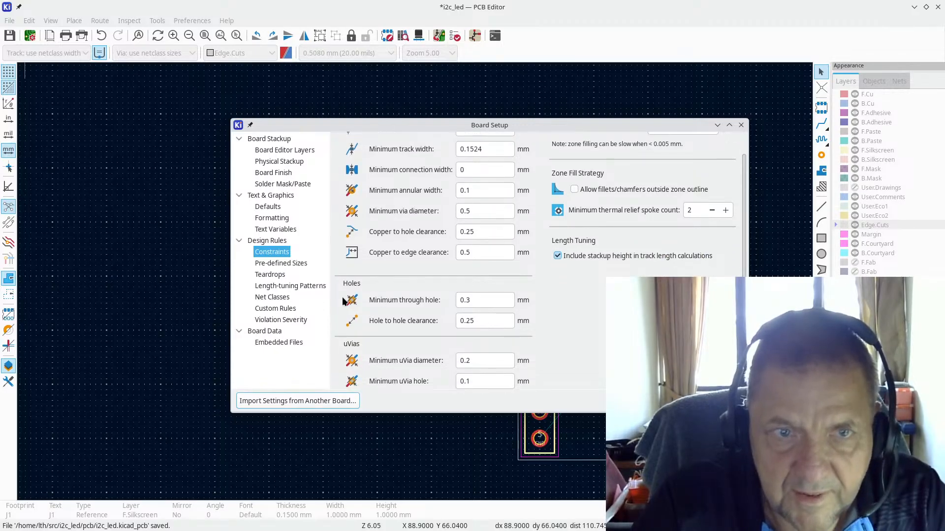
Step: Add 9, 12, 15 and 18 mil track widths under Pre-defined Sizes
click(286, 263)
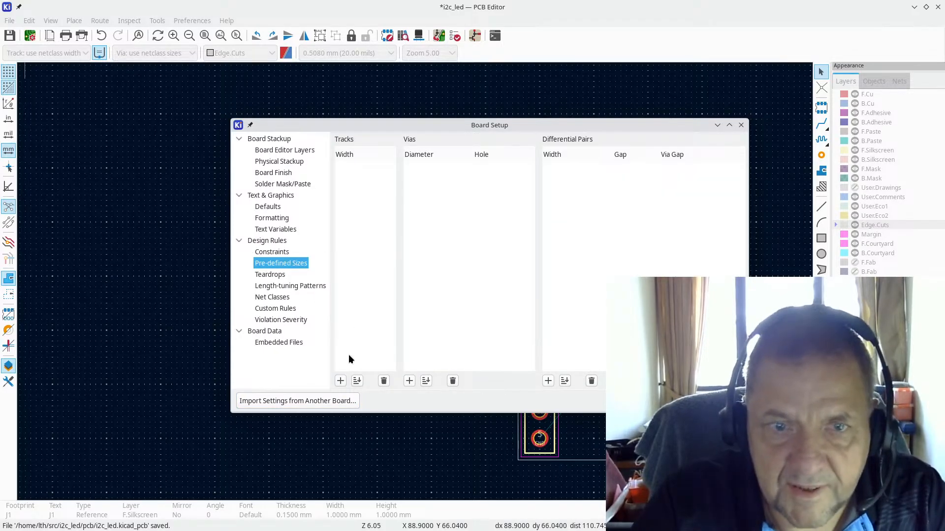
click(339, 381)
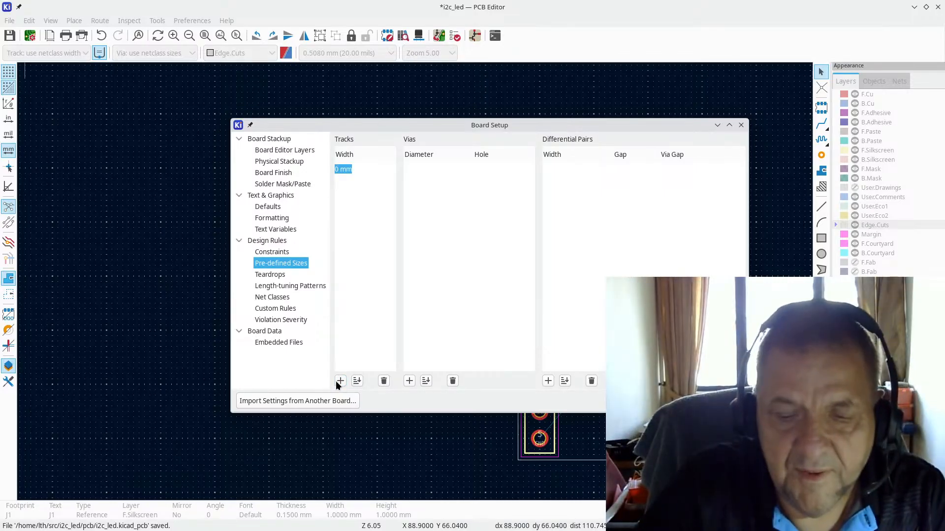
text(9)
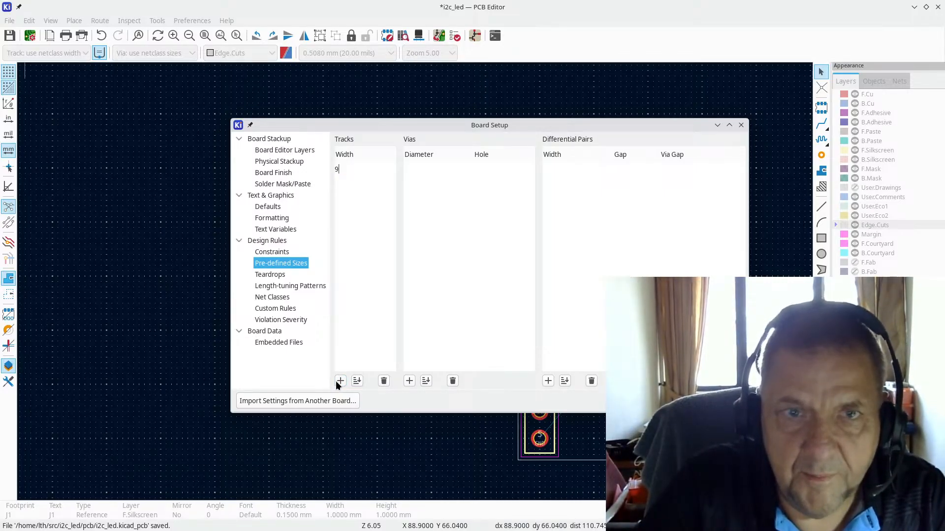
text(mil)
click(336, 381)
text(12m)
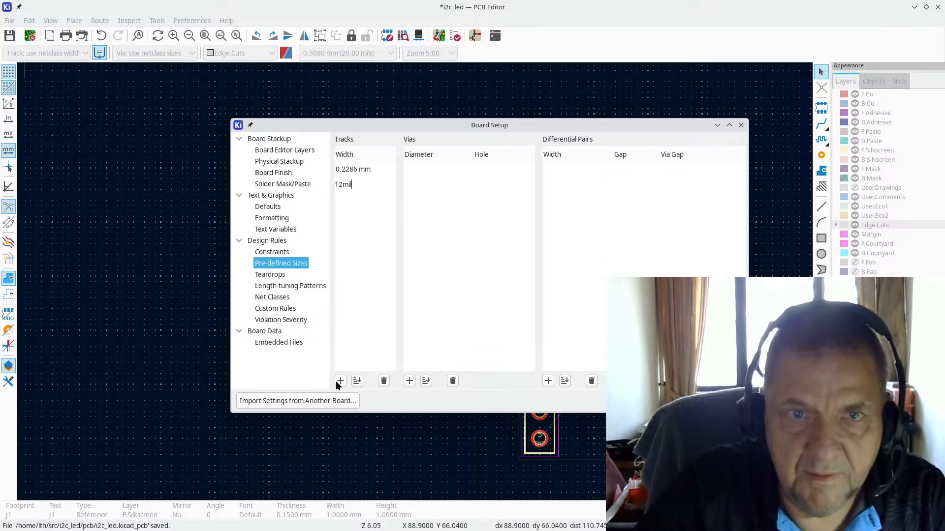
click(336, 381)
text(1)
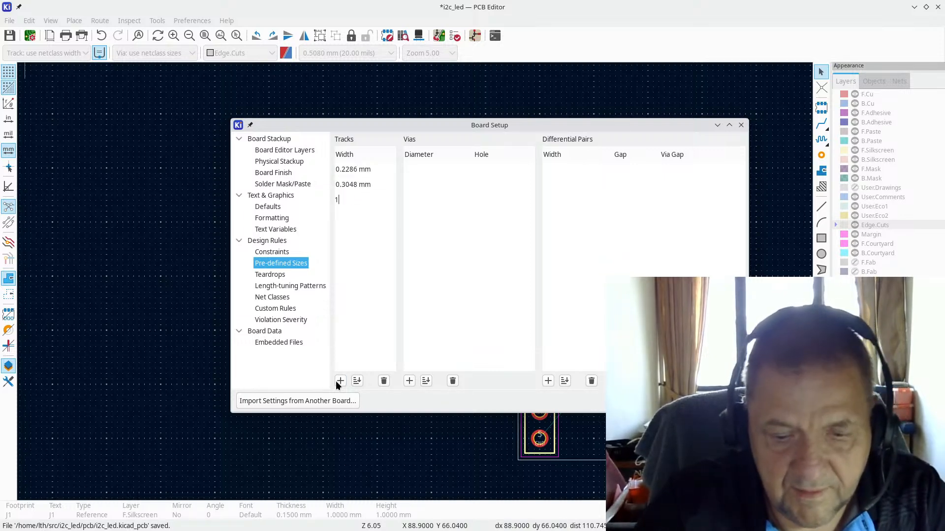
text(5)
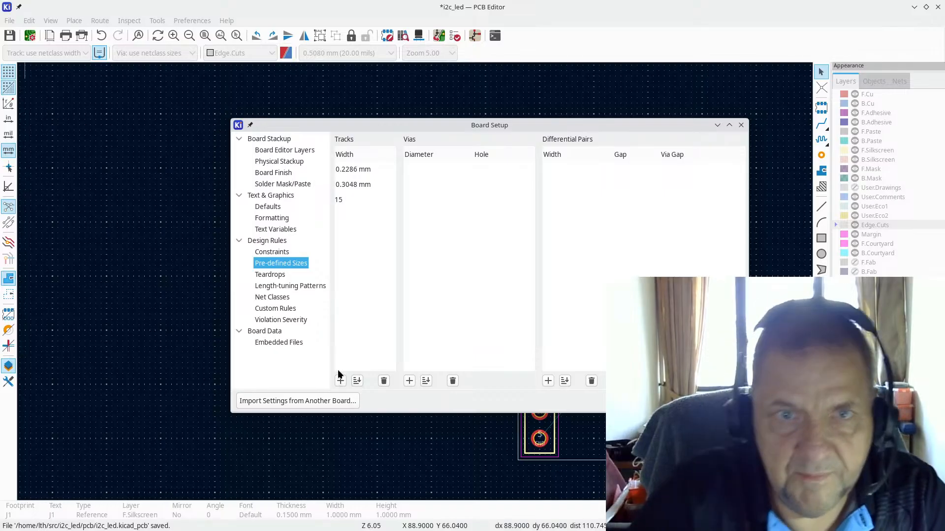
text(mil)
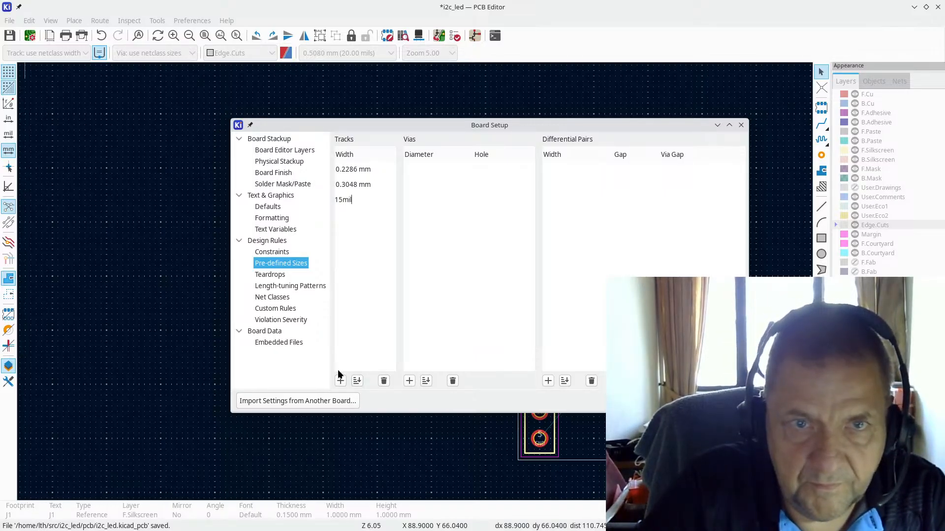
click(340, 381)
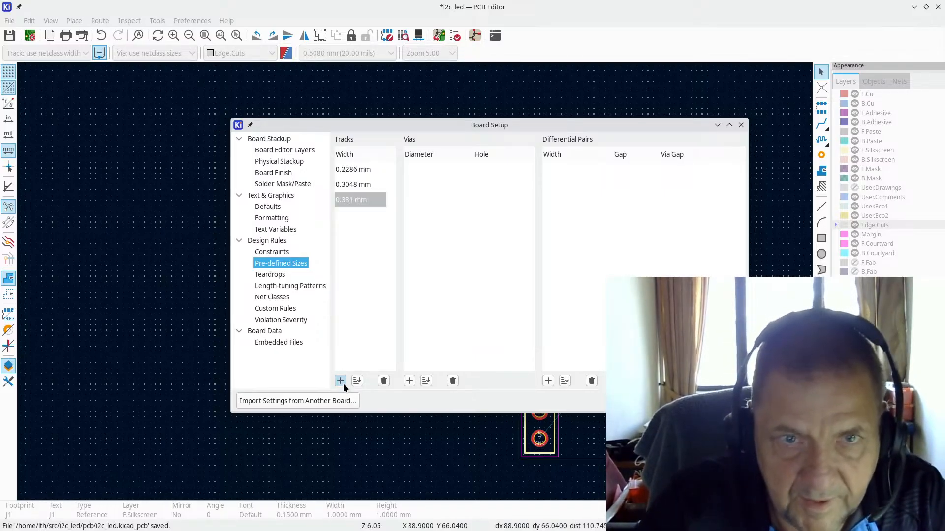
text(18mil)
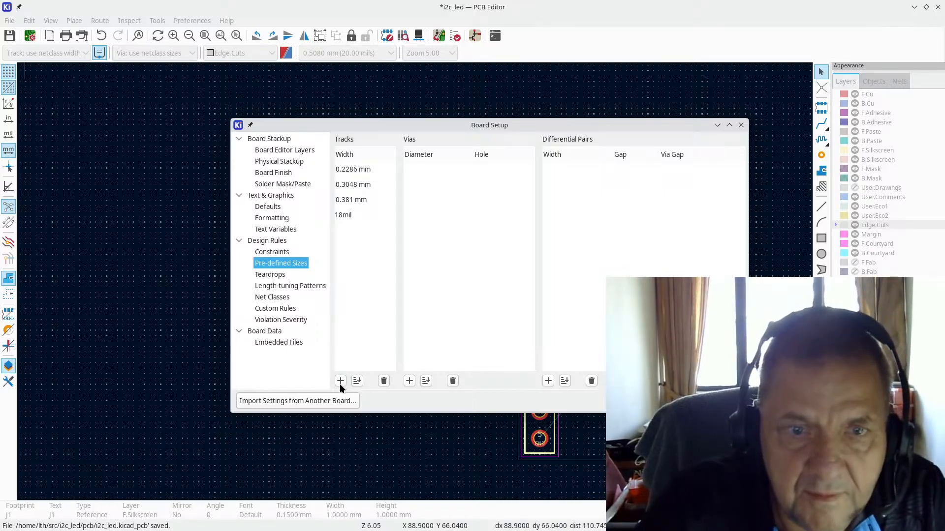
key(Return)
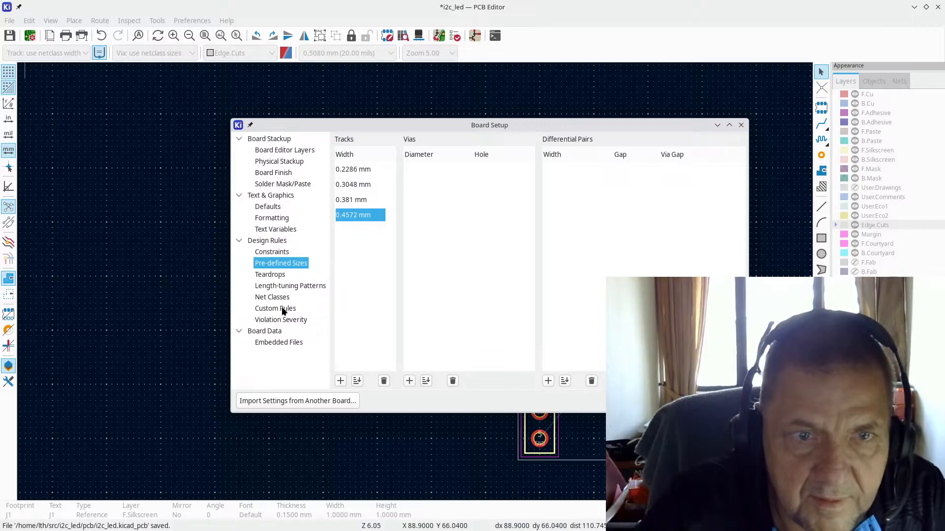
Step: In Net Classes, give the Default class 6 mil clearance and 6 mil track width
click(272, 240)
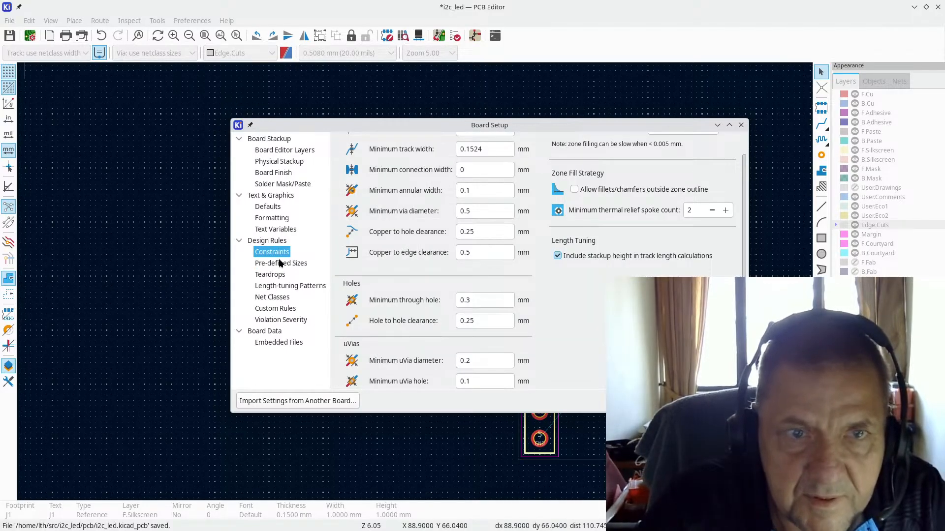
click(280, 264)
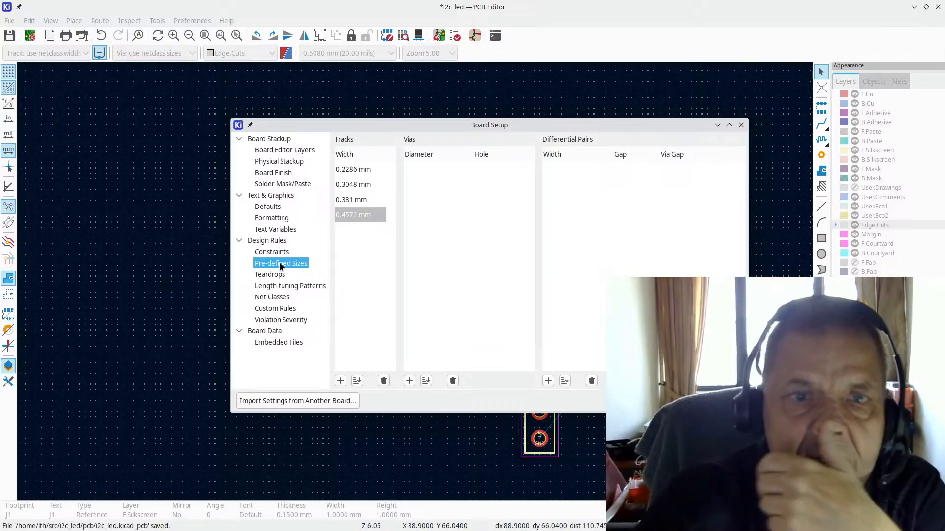
click(271, 275)
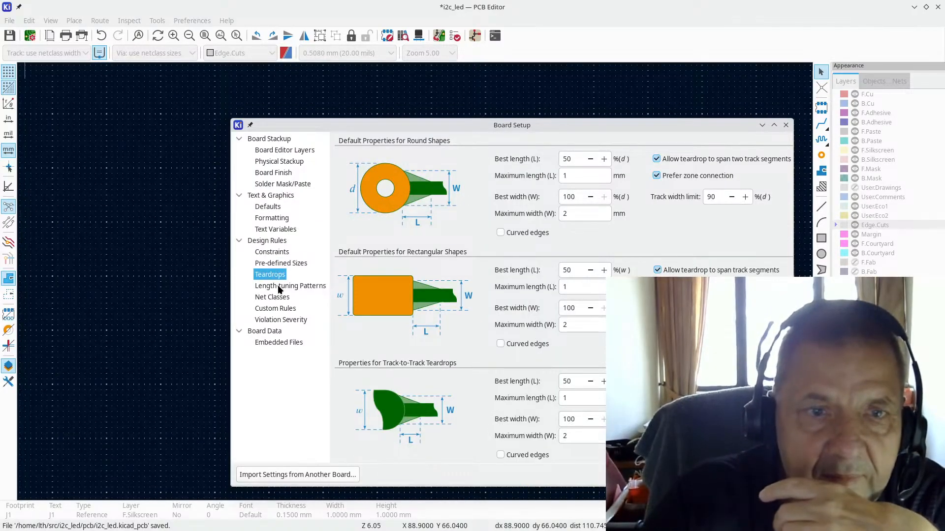
click(277, 286)
click(274, 299)
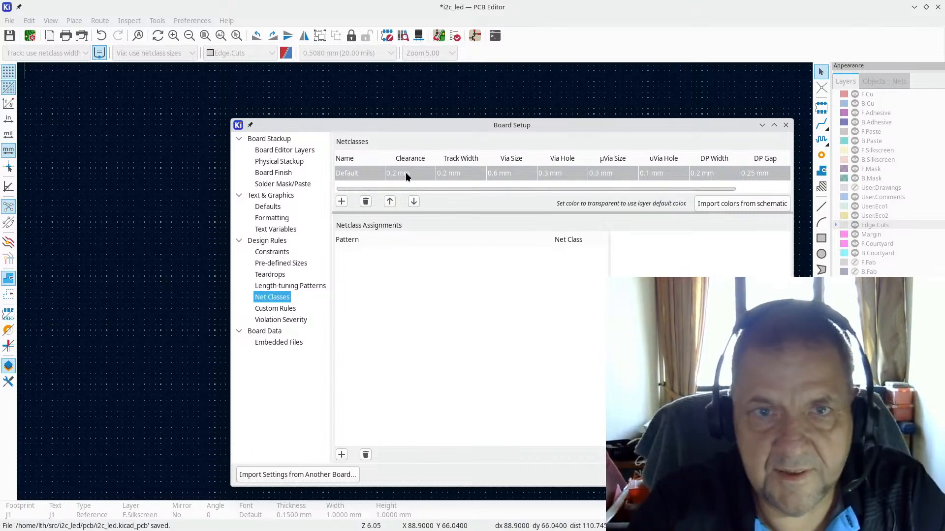
text(6mil)
key(Return)
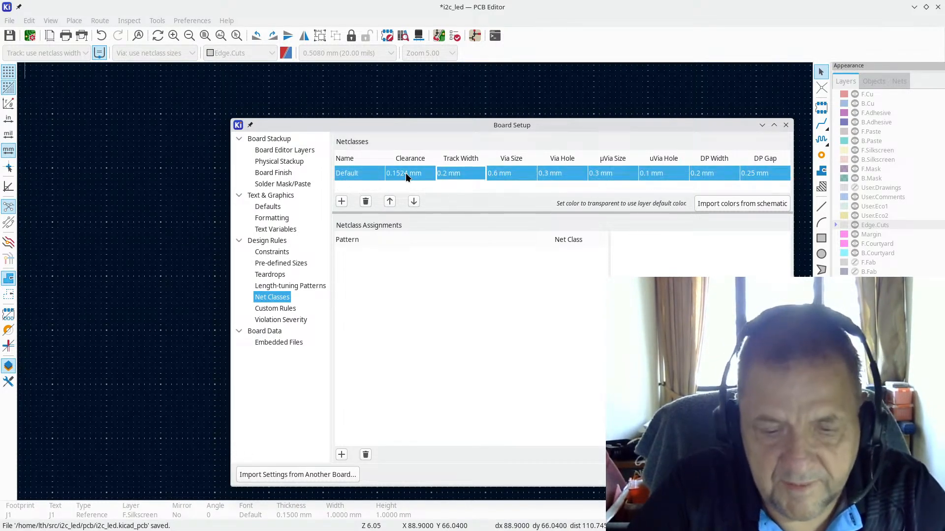
key(Tab)
text(6mil)
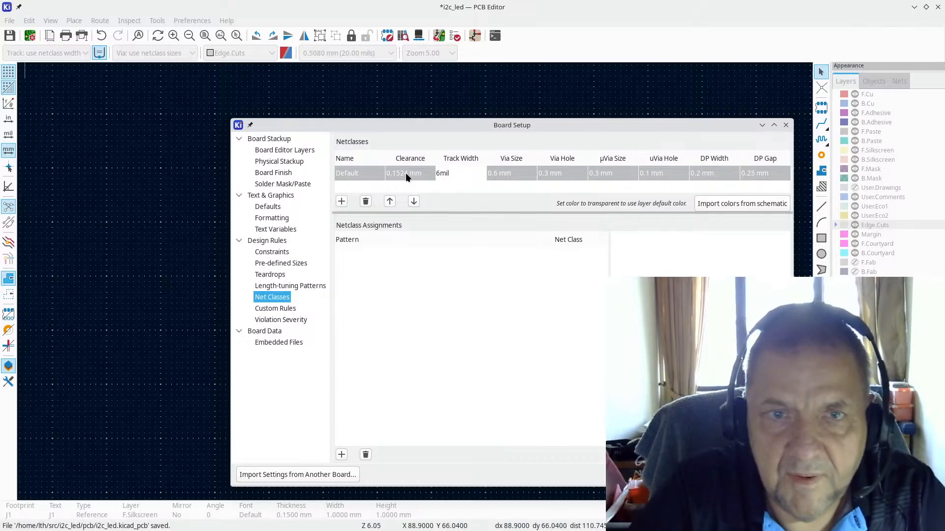
key(Return)
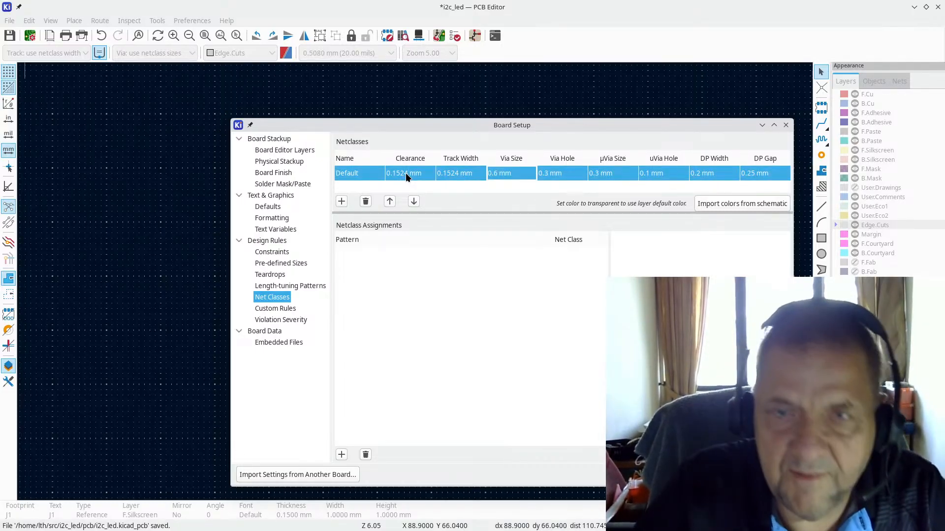
Step: Set the Default net class via size to 0.7 mm and via hole to 0.35 mm
key(Tab)
text(0.7)
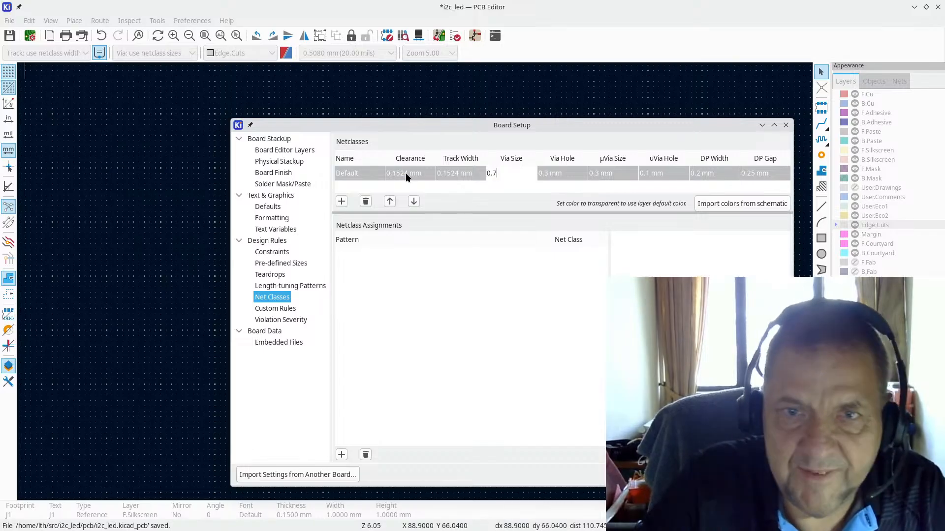
key(Return)
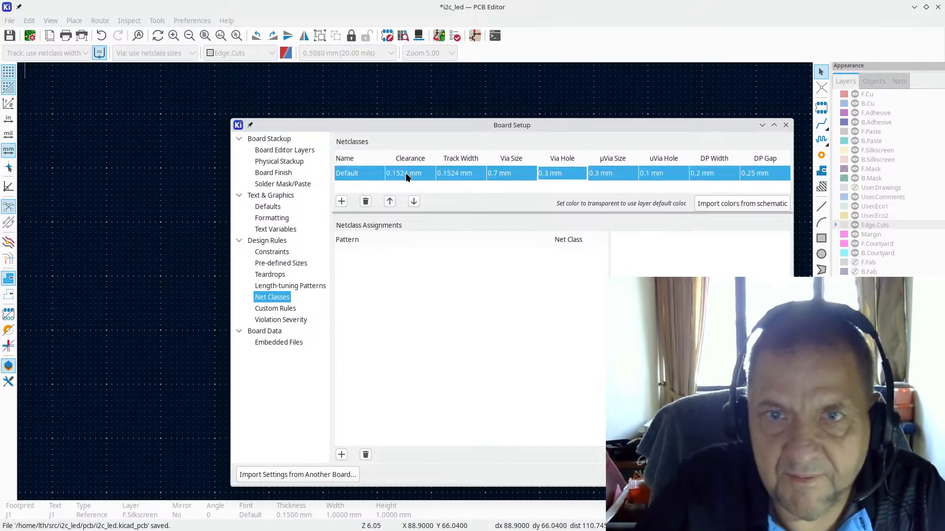
key(Tab)
text(0.)
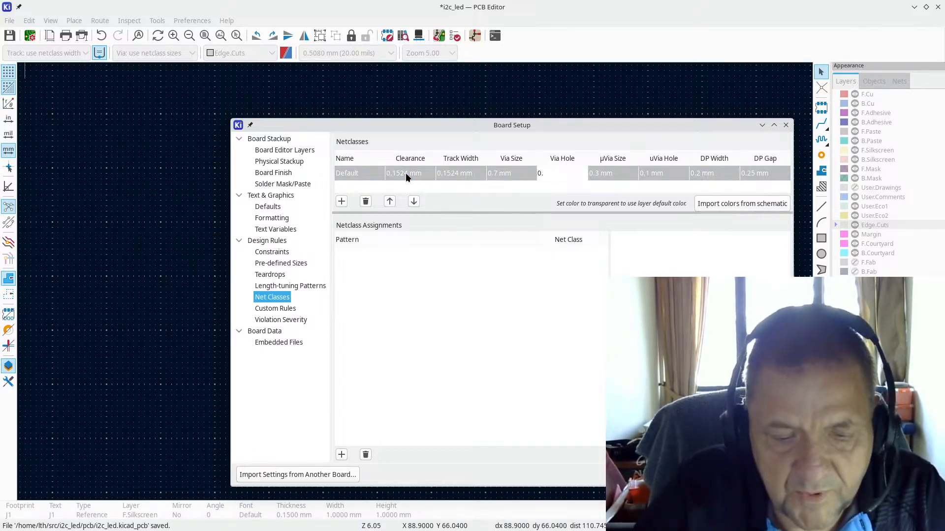
text(35)
key(Return)
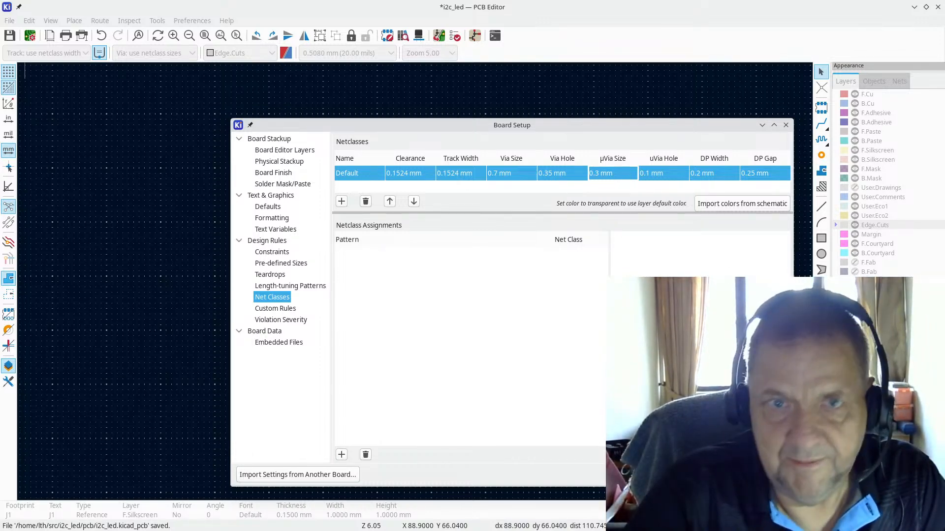
Step: Apply the new design rules and close Board Setup
key(Return)
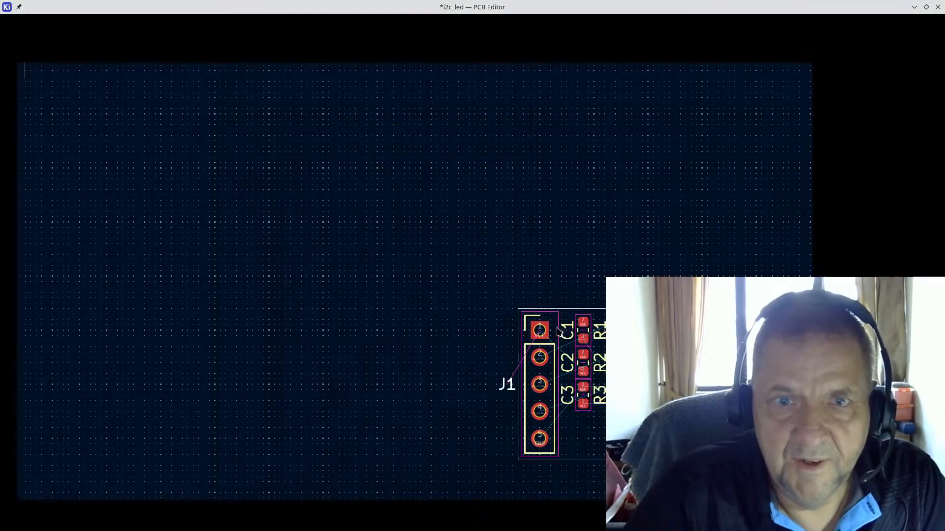
scroll(673, 386, down, 3)
scroll(414, 281, up, 4)
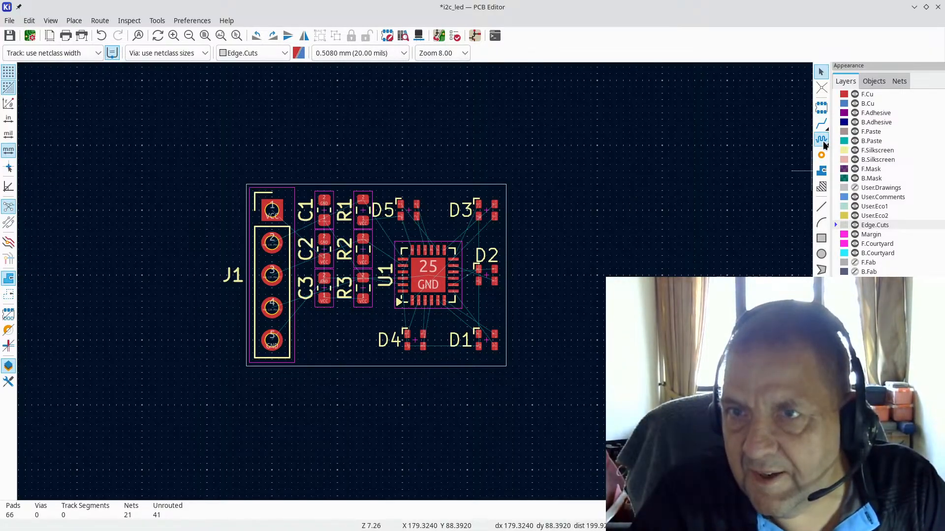
Step: Start a filled zone at the board's top-left corner, then cancel its settings without drawing it
click(821, 172)
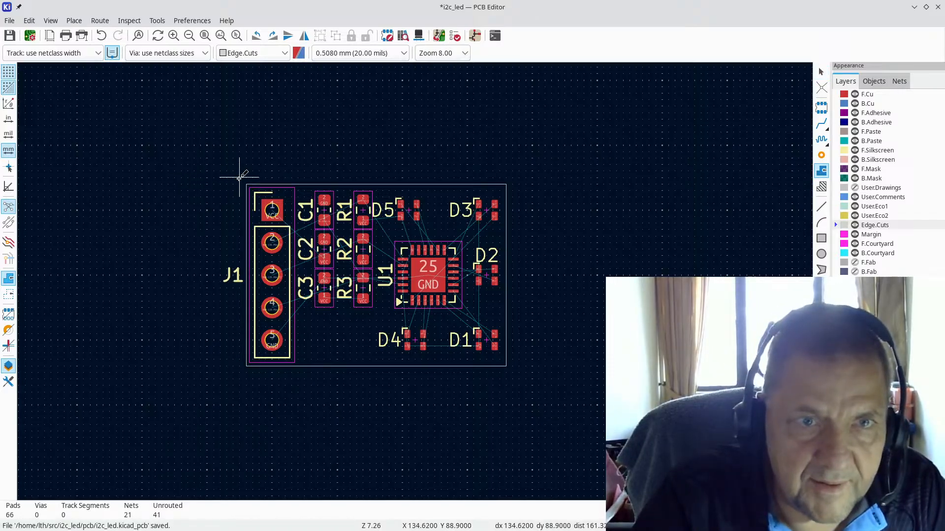
click(240, 178)
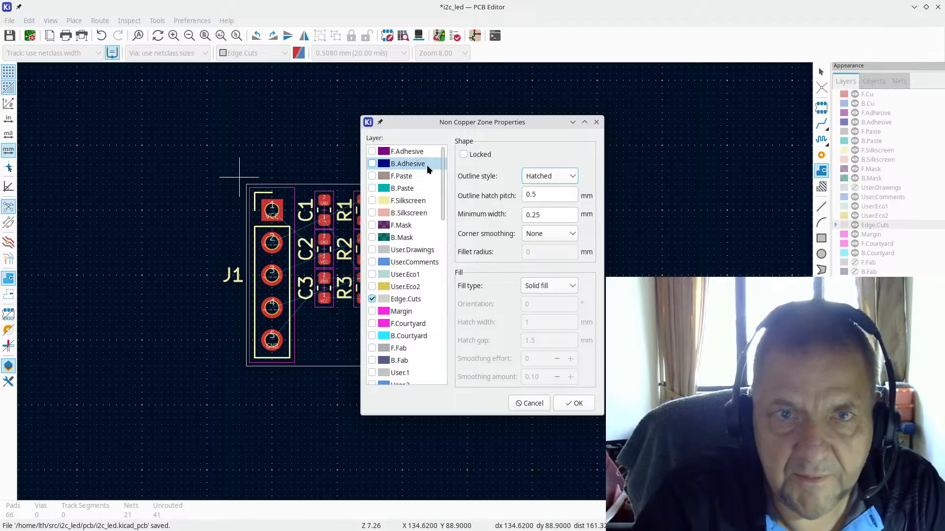
key(Escape)
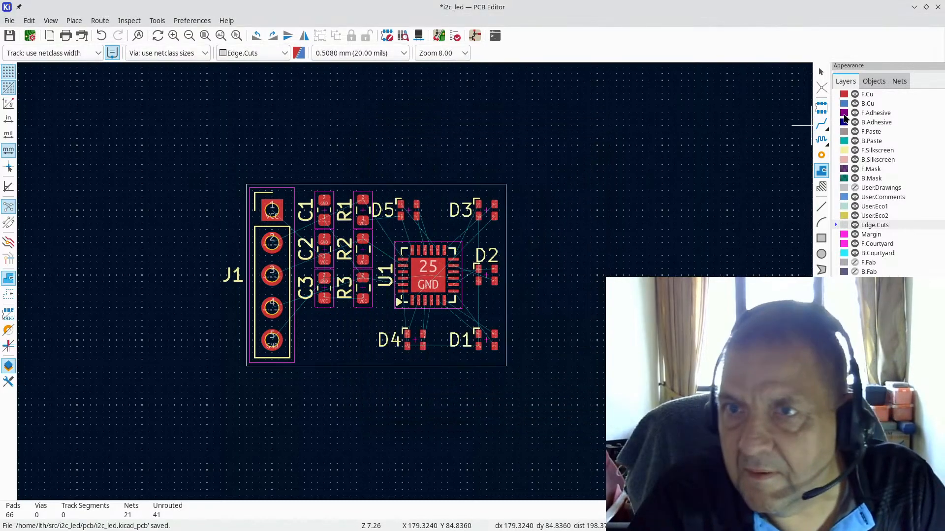
Step: Start a filled zone on F.Cu and B.Cu assigned to the GND net
click(870, 94)
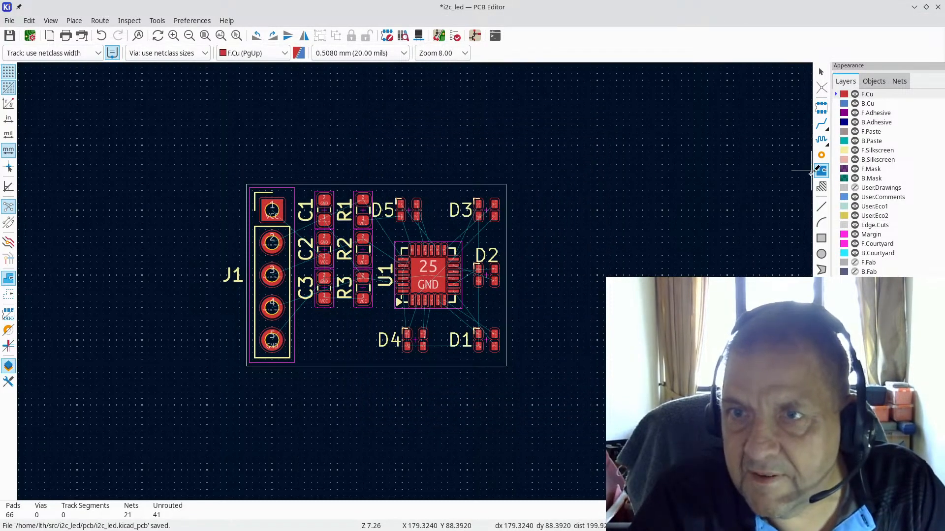
click(240, 177)
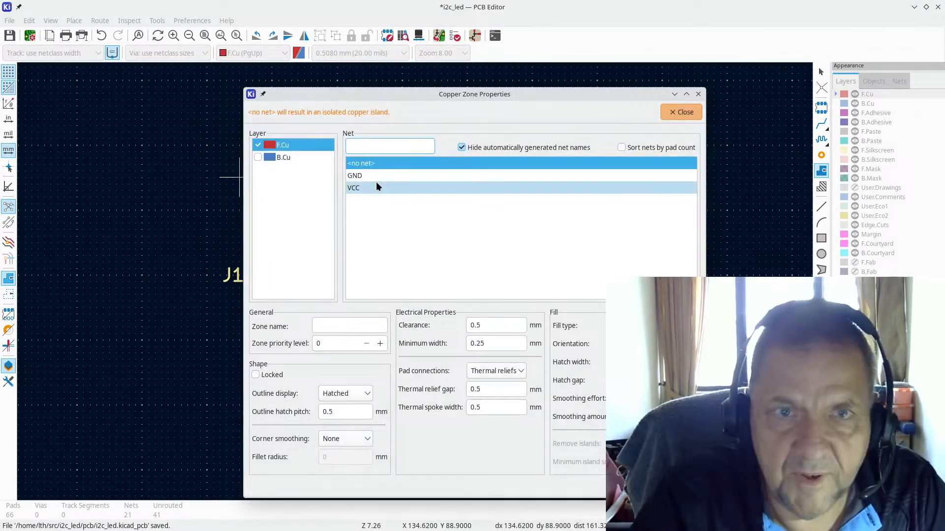
click(258, 158)
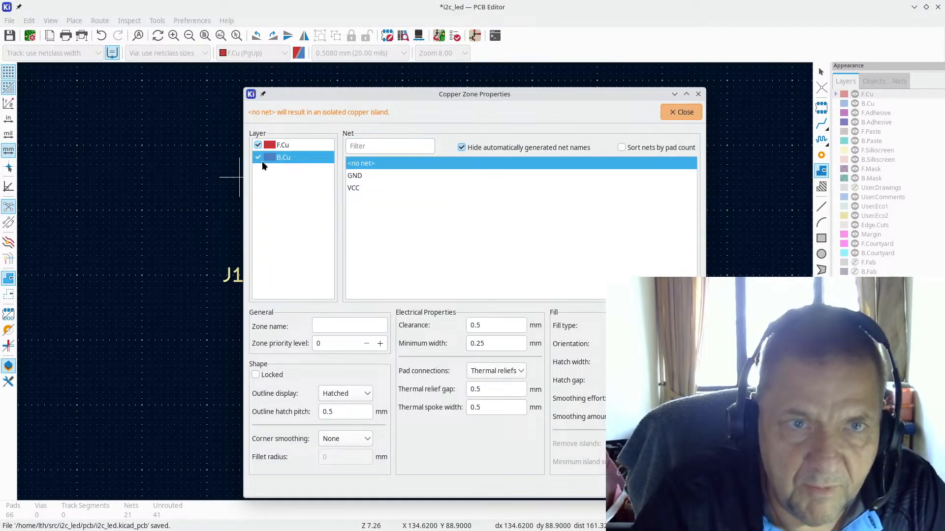
click(359, 176)
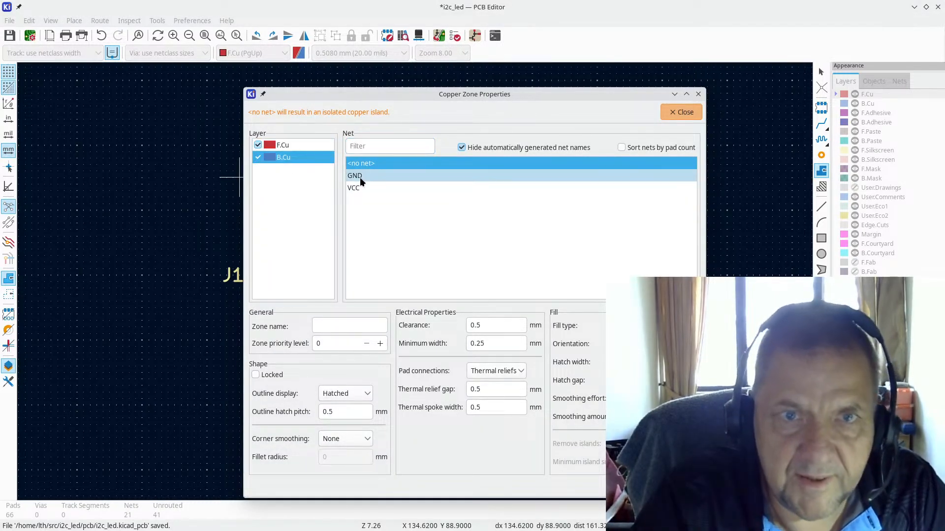
Step: Set zone clearance, minimum width and relief gap to 0.1524, spoke width 12mil
double_click(494, 327)
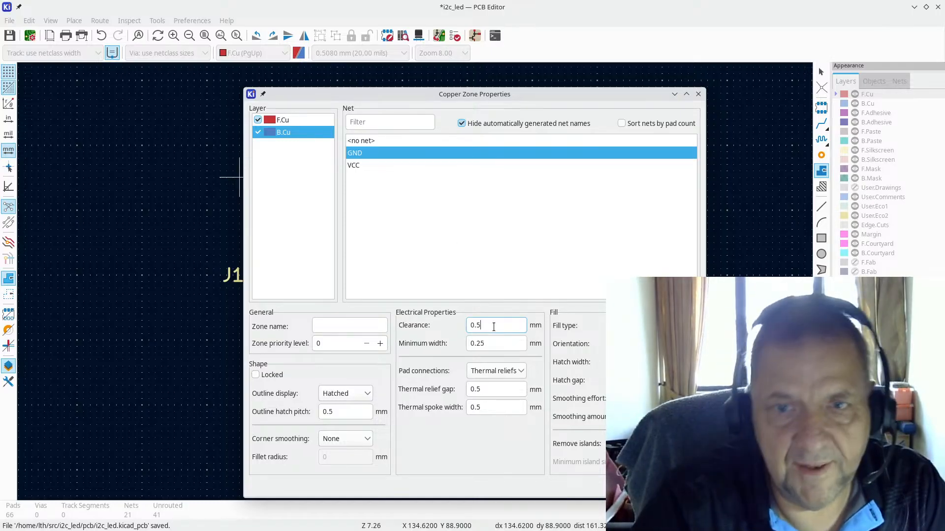
text(0.1524)
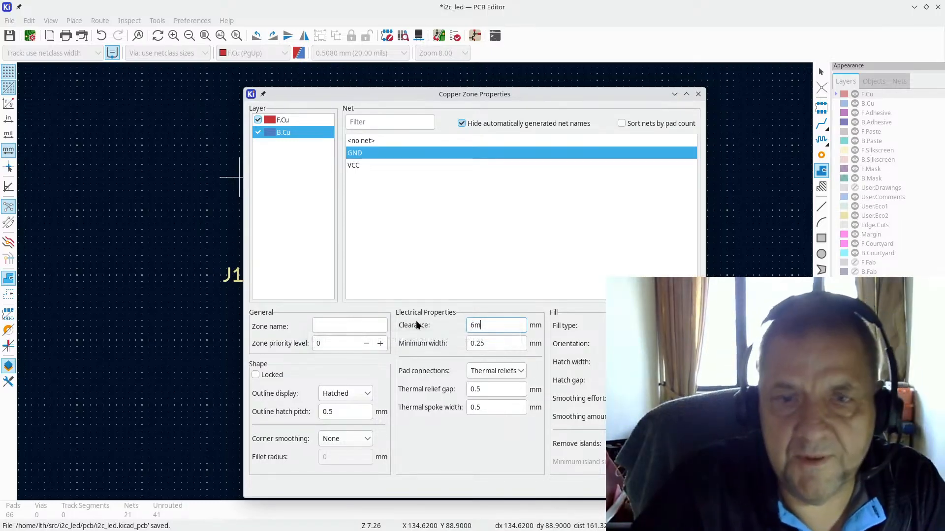
key(Tab)
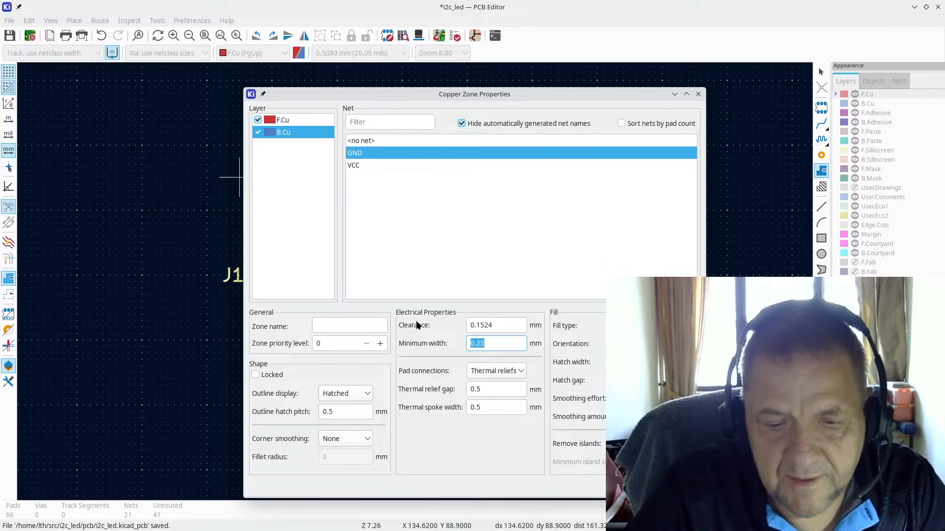
text(0.1524)
key(Tab)
key(Tab)
text(0.1524)
key(Tab)
text(12m)
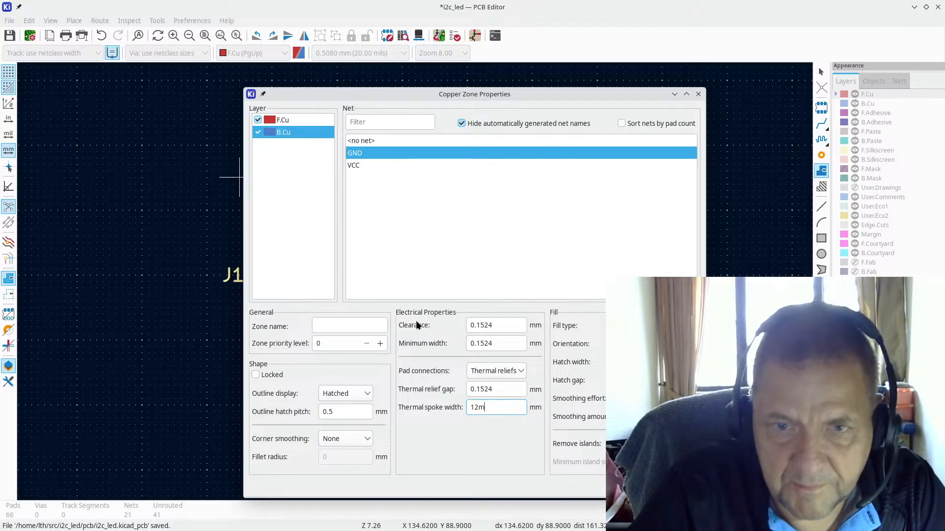
text(il)
key(Tab)
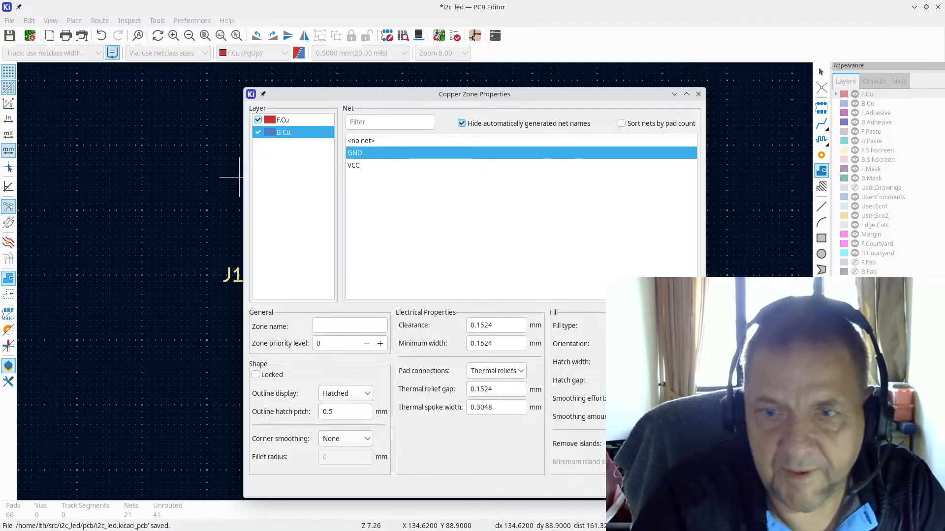
key(Return)
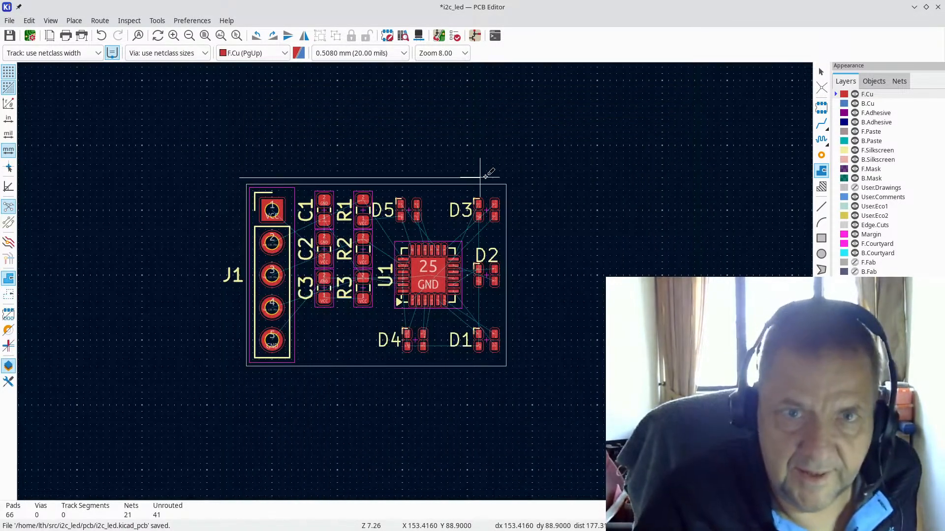
Step: Outline the zone around the whole board rectangle and fill it with copper
click(513, 178)
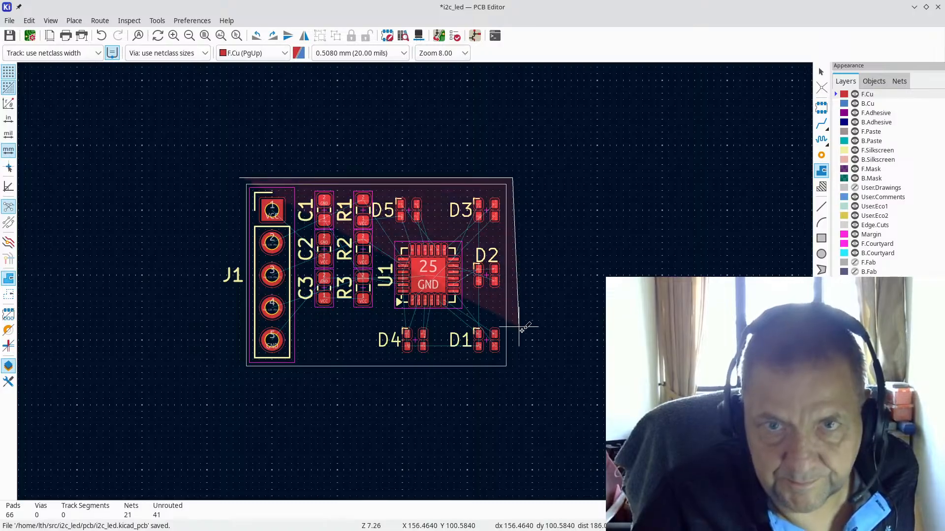
click(509, 372)
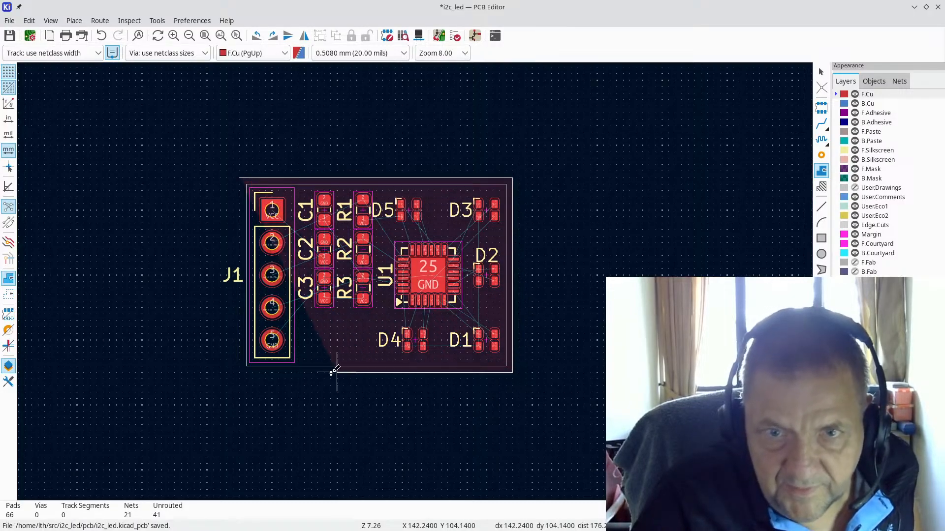
click(240, 372)
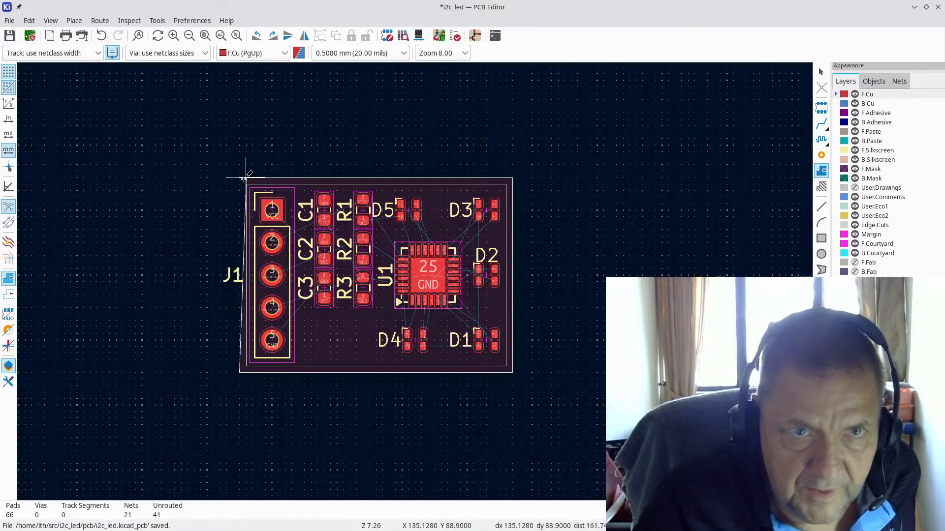
click(239, 177)
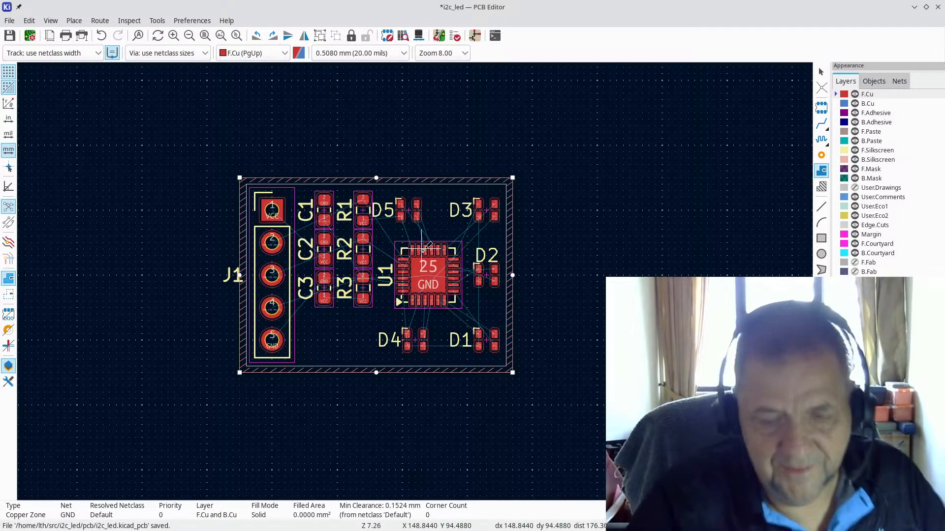
key(b)
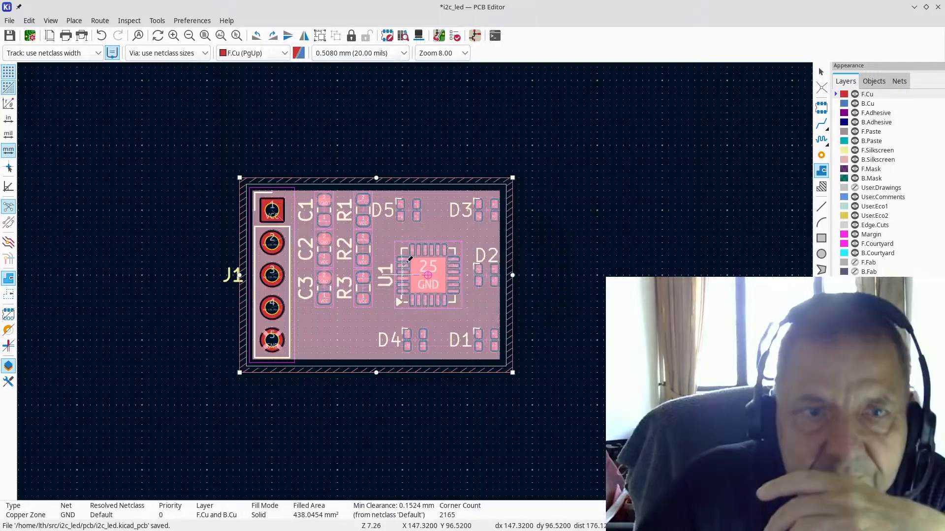
scroll(398, 264, up, 3)
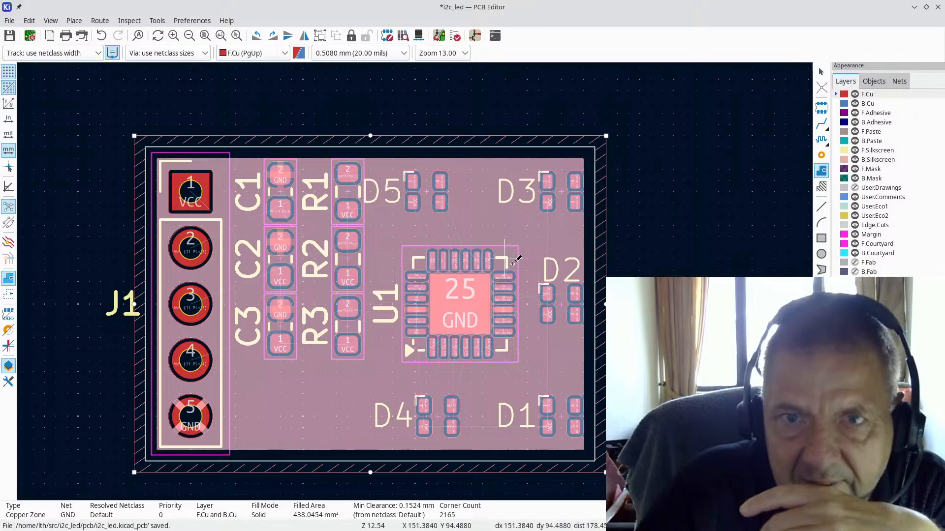
key(Escape)
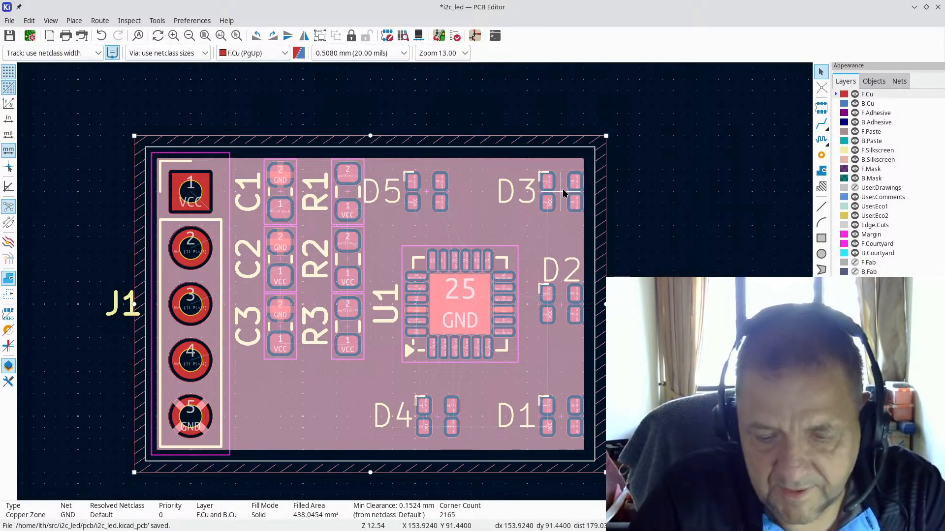
key(m)
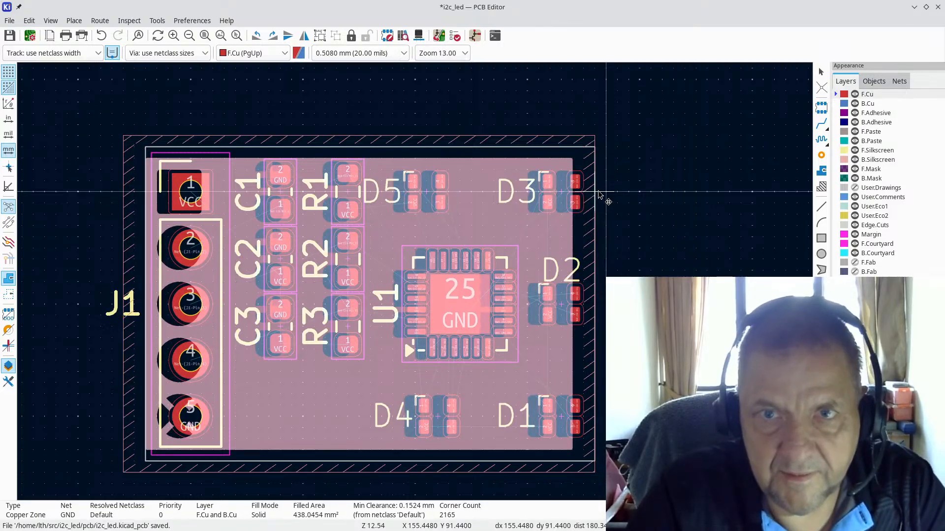
key(Escape)
key(Escape)
scroll(519, 192, up, 1)
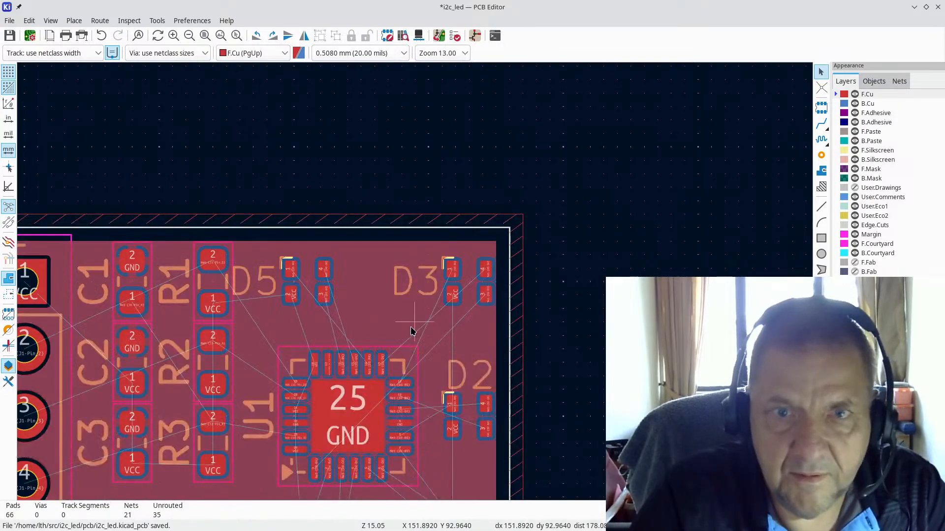
Step: Shift the D3 LED footprint slightly to the left
scroll(412, 331, up, 3)
click(529, 196)
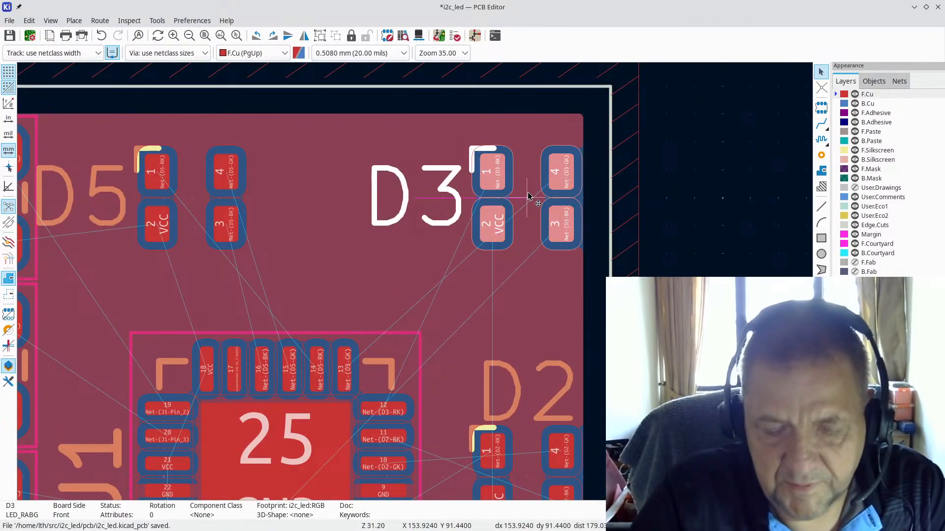
drag(528, 197, 502, 199)
click(502, 199)
scroll(524, 316, down, 1)
key(m)
key(Escape)
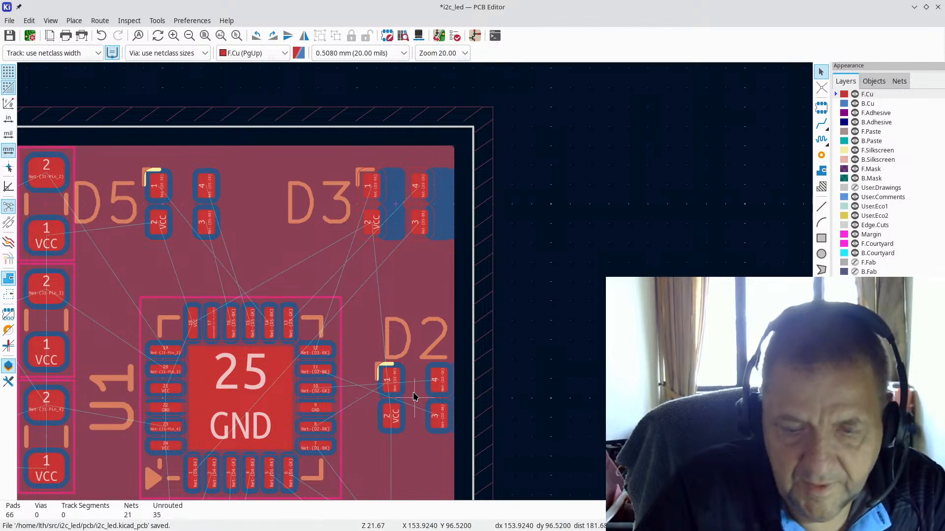
Step: Reposition LEDs D1, D4 and D5, then refill the copper zones
scroll(414, 399, down, 1)
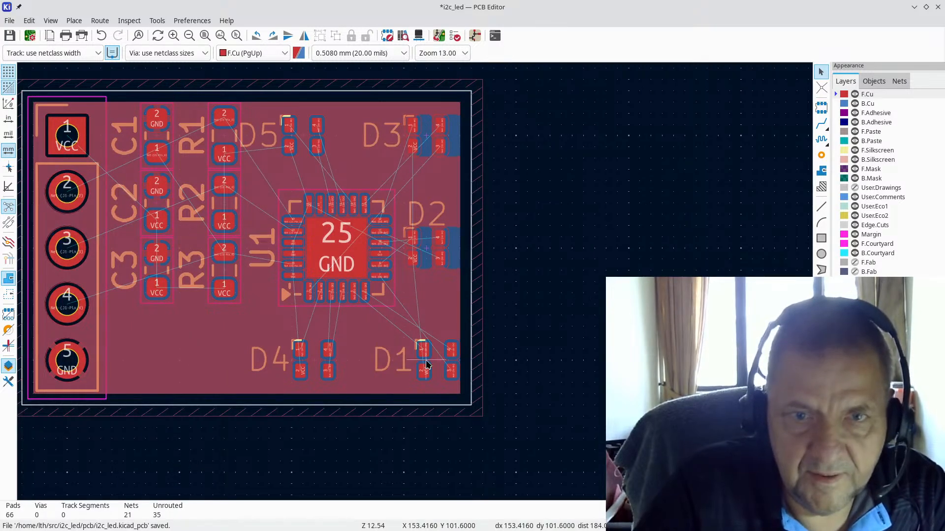
key(m)
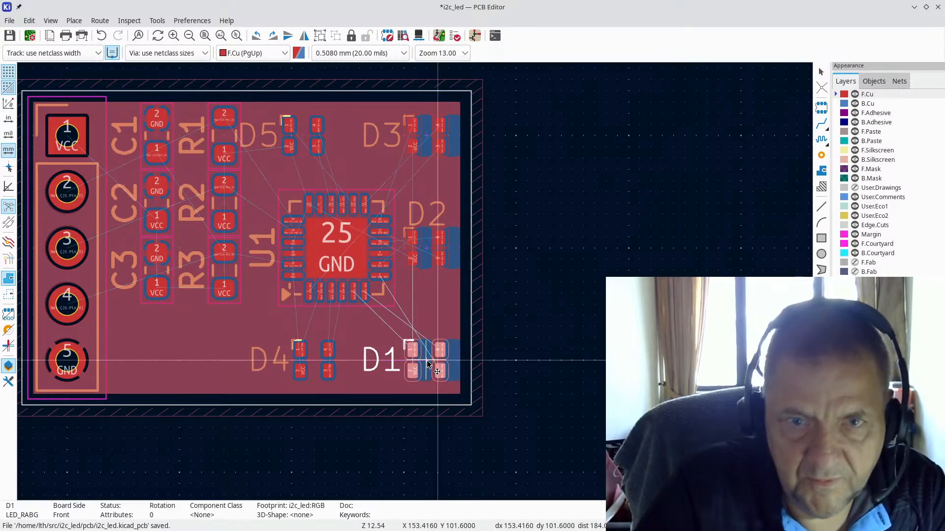
click(427, 360)
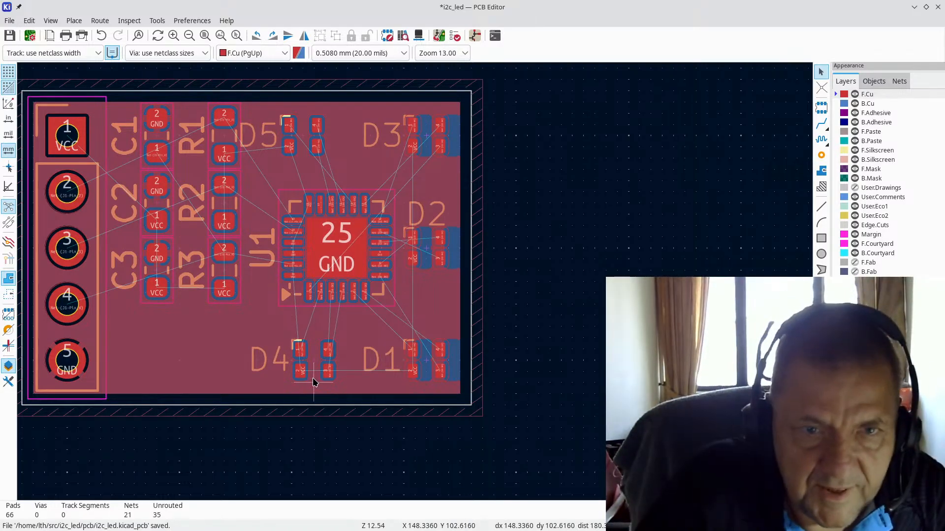
key(m)
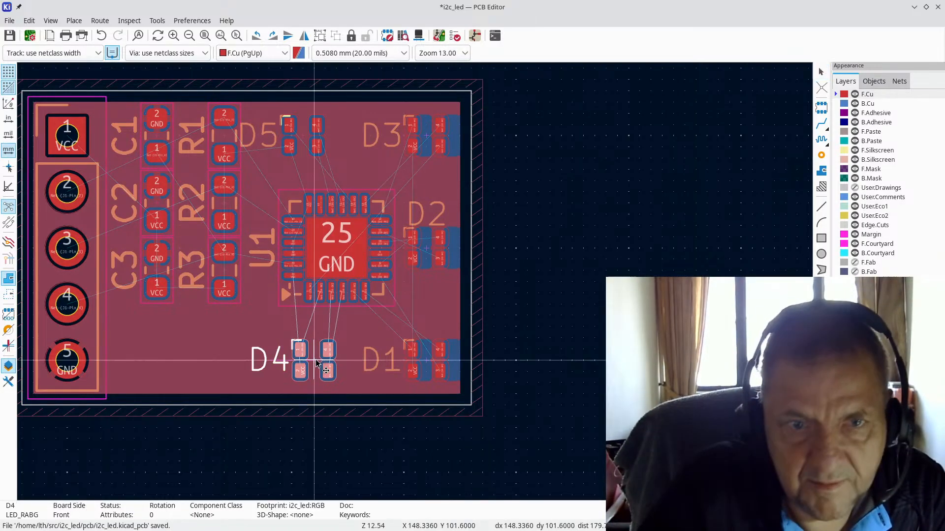
click(318, 360)
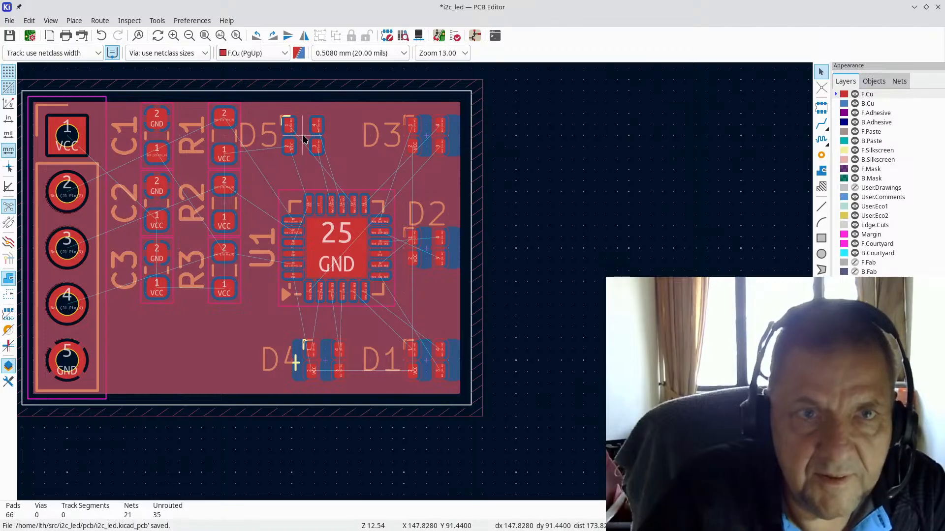
key(m)
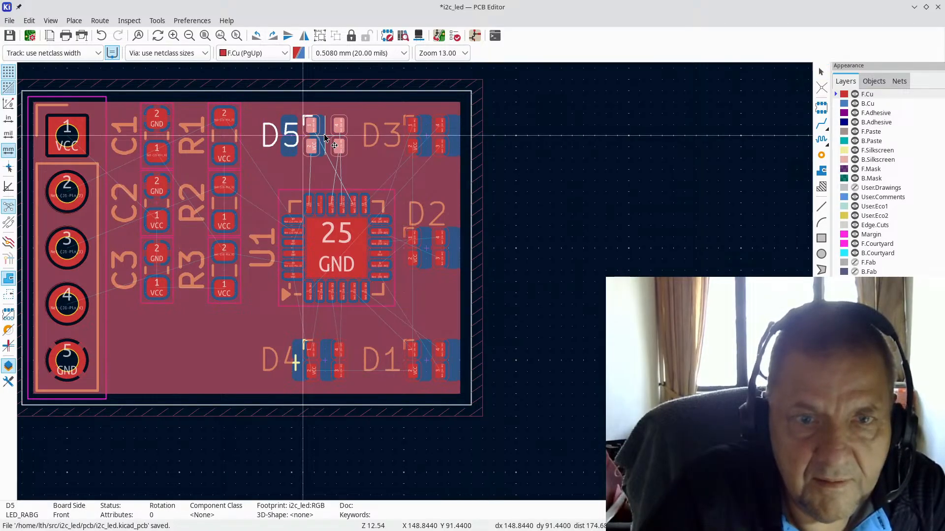
click(325, 138)
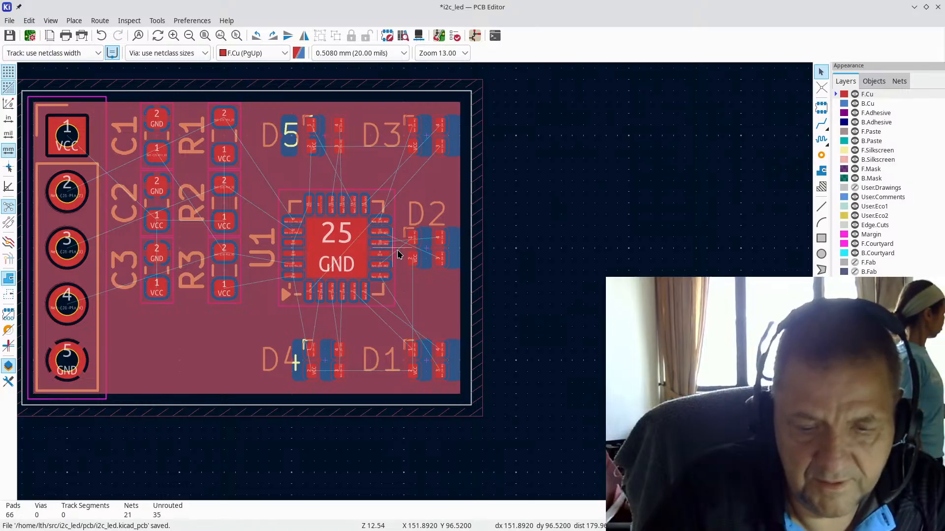
key(b)
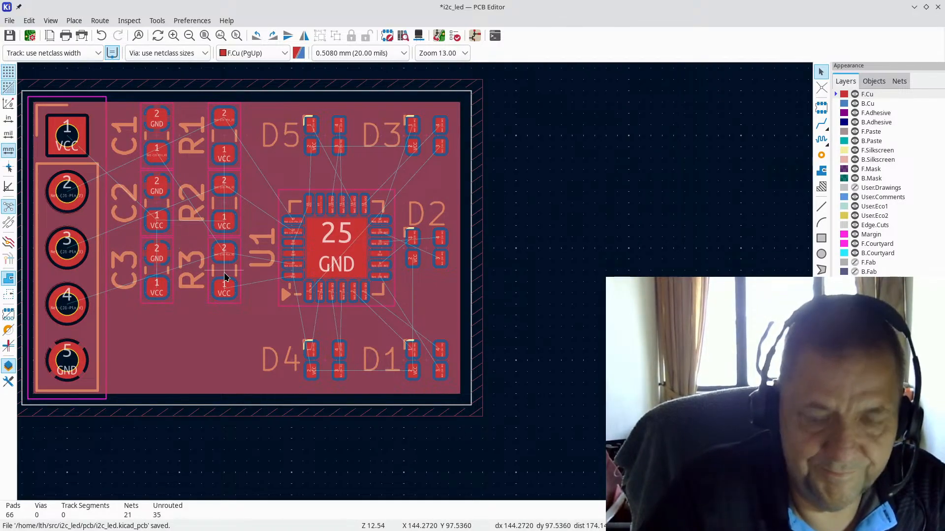
Step: Move R3 and C3 down to the bottom, R2 and C2 into the middle row, and refill zones
drag(225, 277, 225, 367)
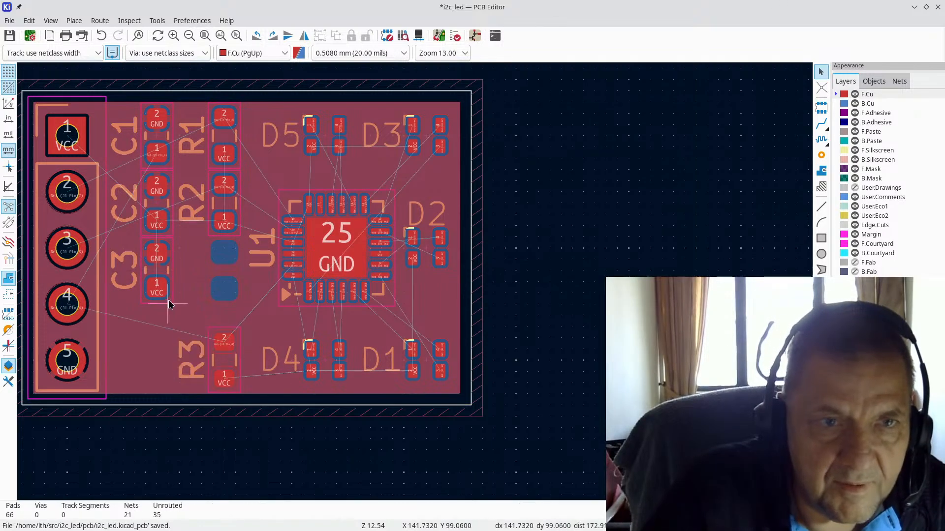
drag(158, 270, 159, 362)
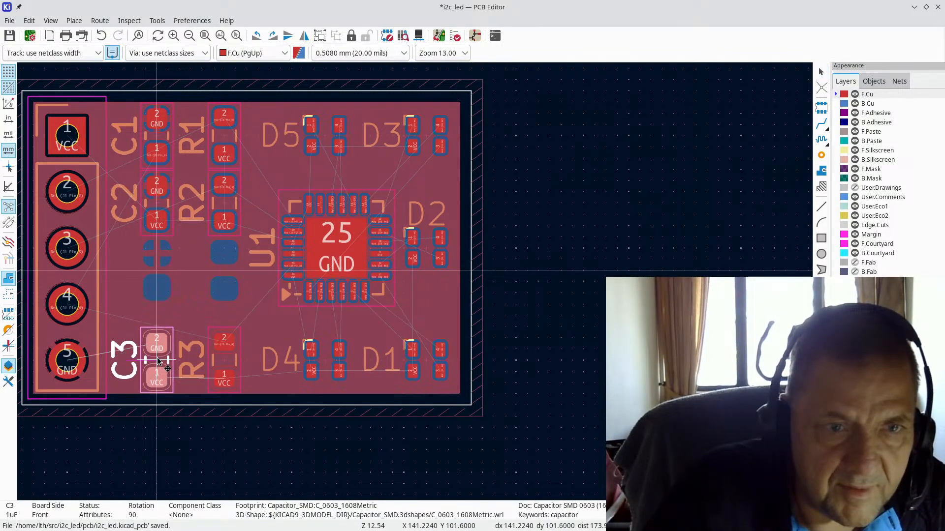
click(223, 211)
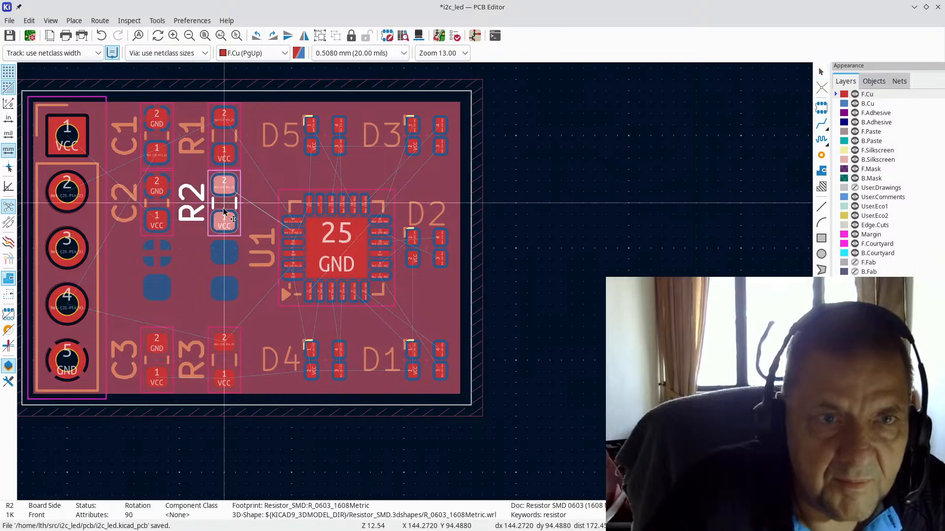
drag(224, 212, 224, 249)
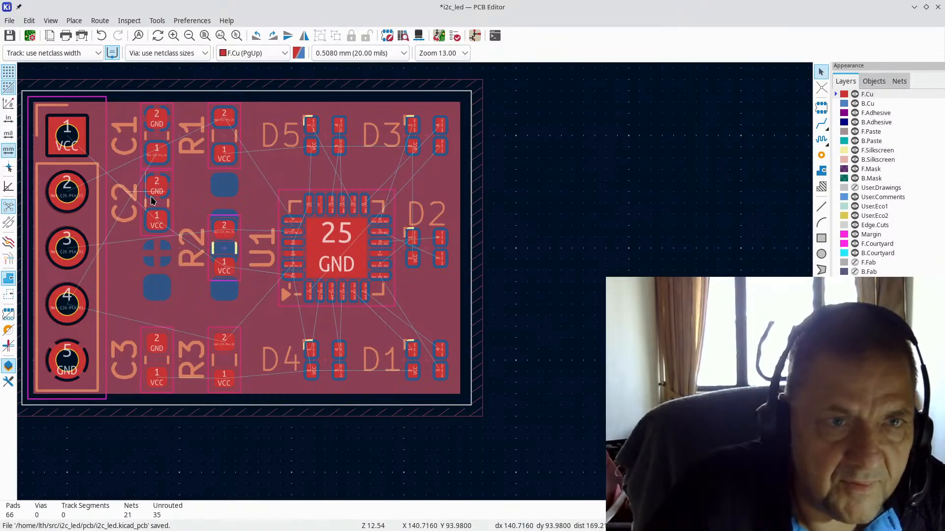
drag(156, 203, 156, 247)
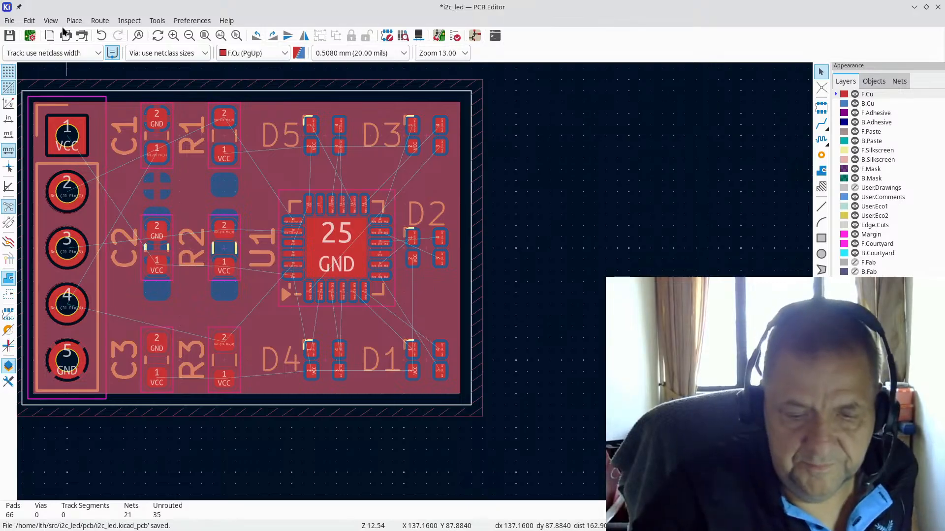
key(b)
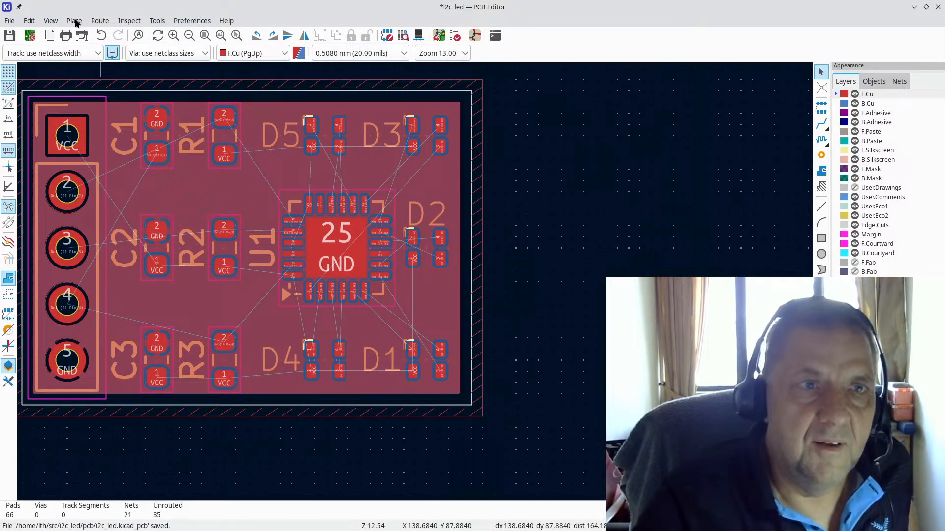
click(50, 21)
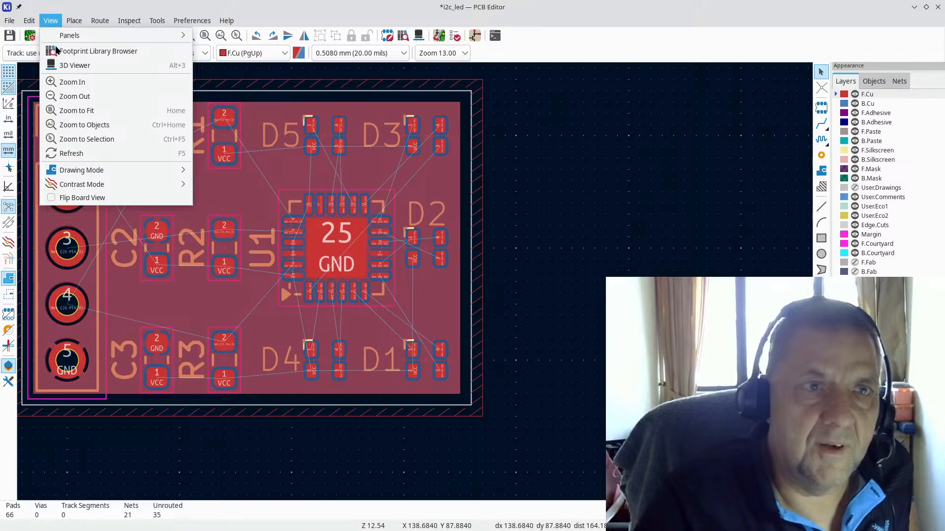
click(82, 63)
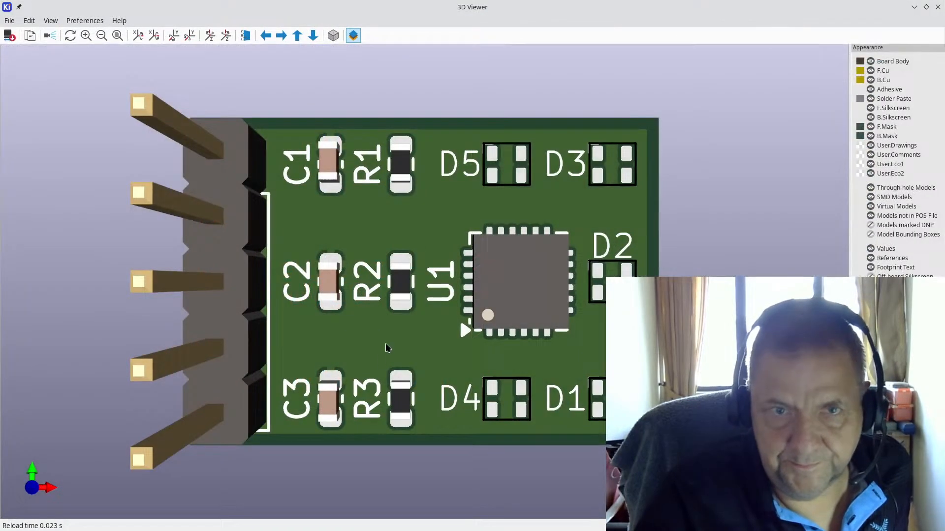
drag(386, 344, 371, 329)
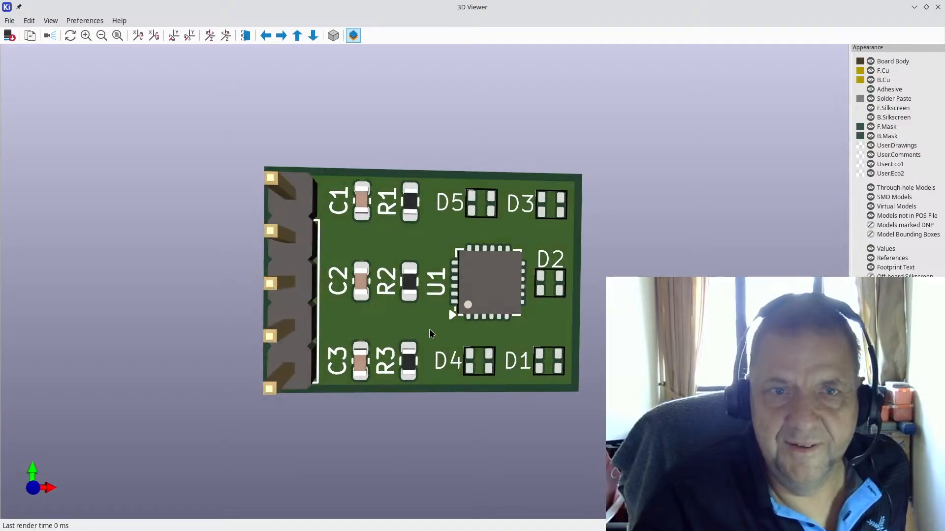
drag(547, 309, 525, 306)
drag(401, 359, 465, 323)
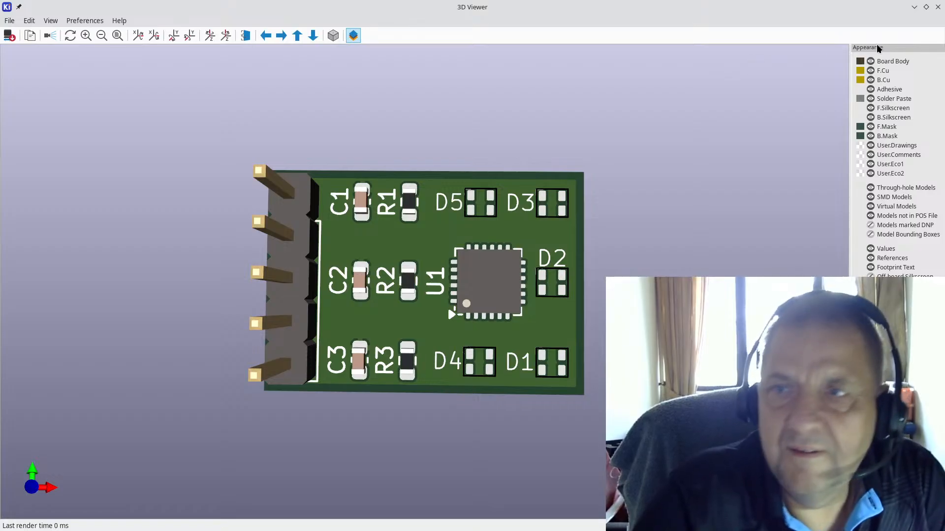
click(938, 6)
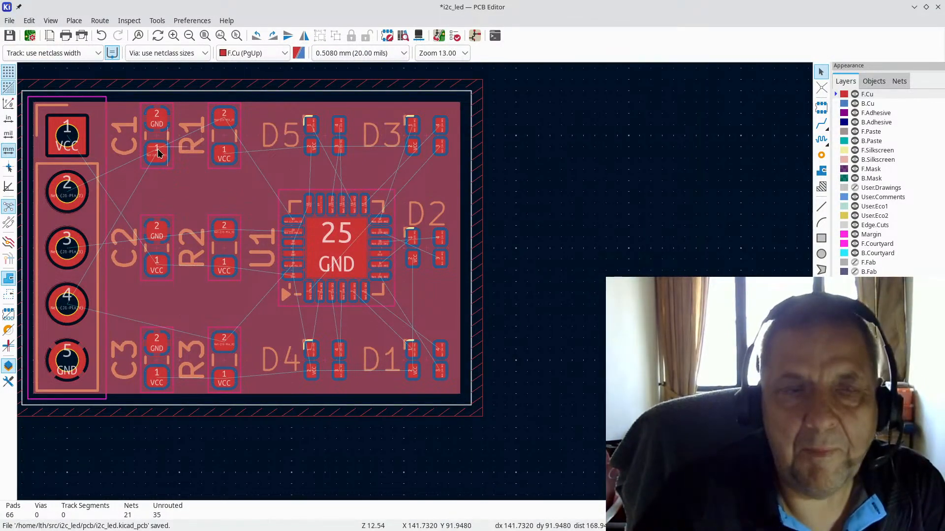
Step: Rotate C2 and R2 so their VCC pads are on top
scroll(111, 153, down, 2)
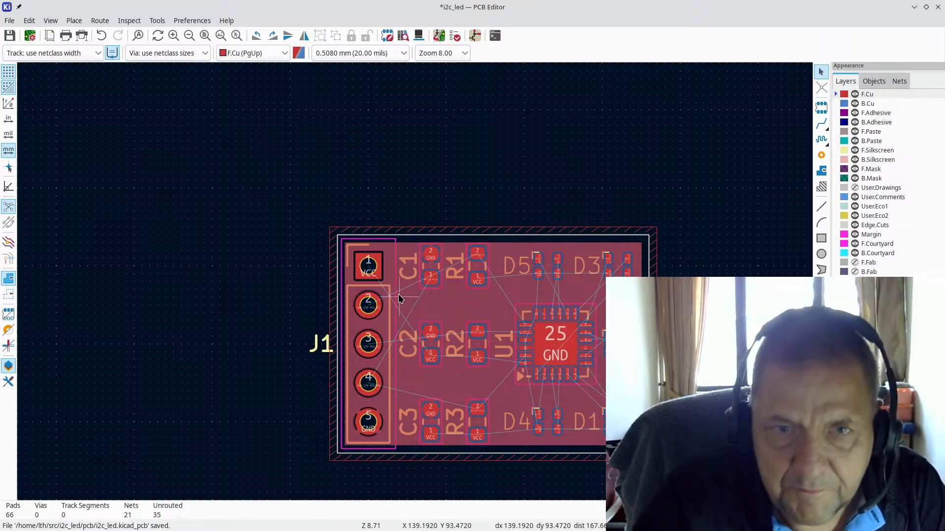
scroll(424, 362, up, 2)
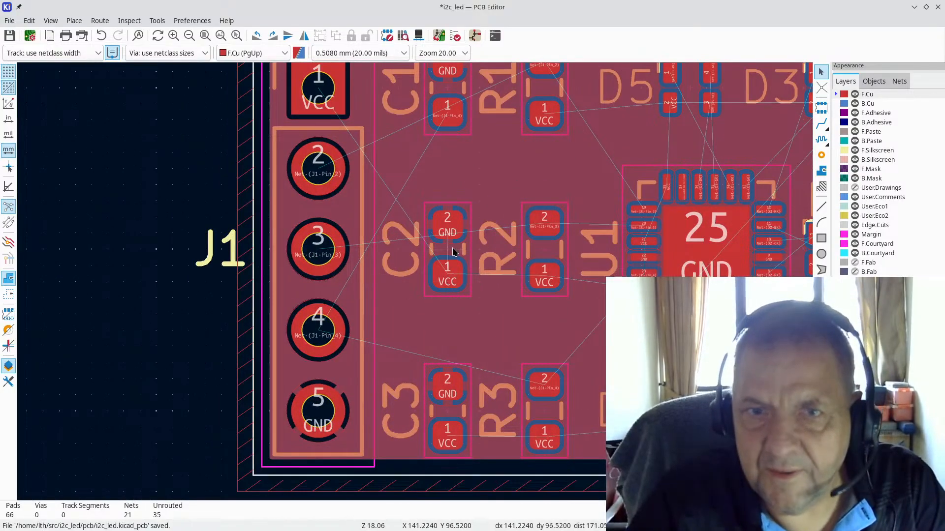
scroll(588, 272, up, 1)
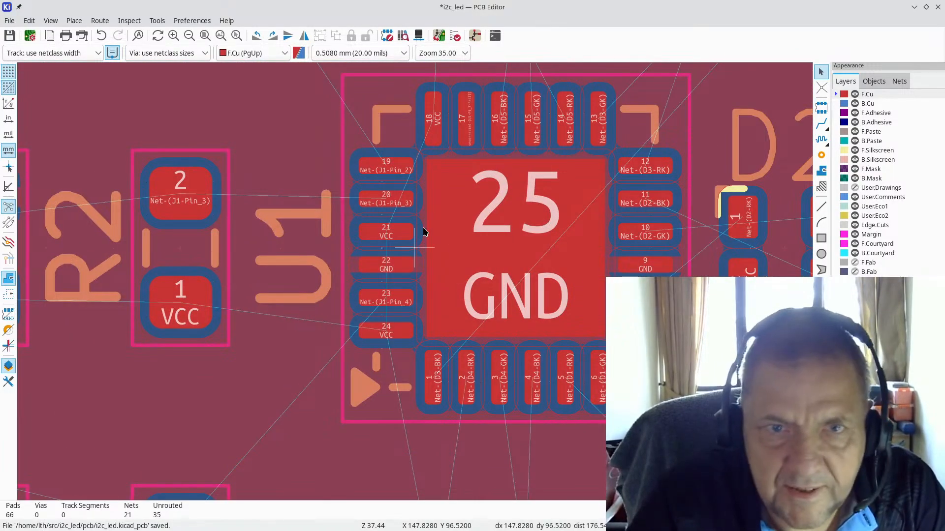
scroll(177, 220, down, 1)
scroll(358, 274, down, 1)
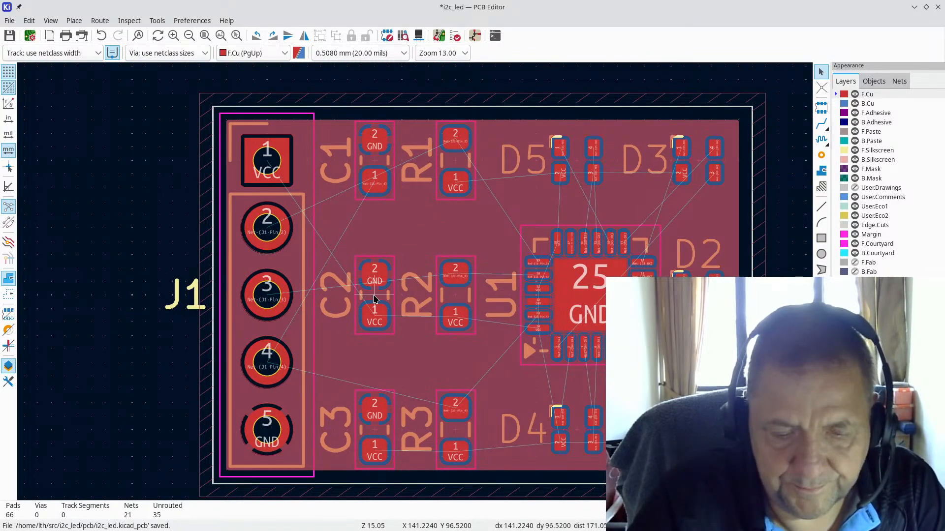
key(r)
key(r)
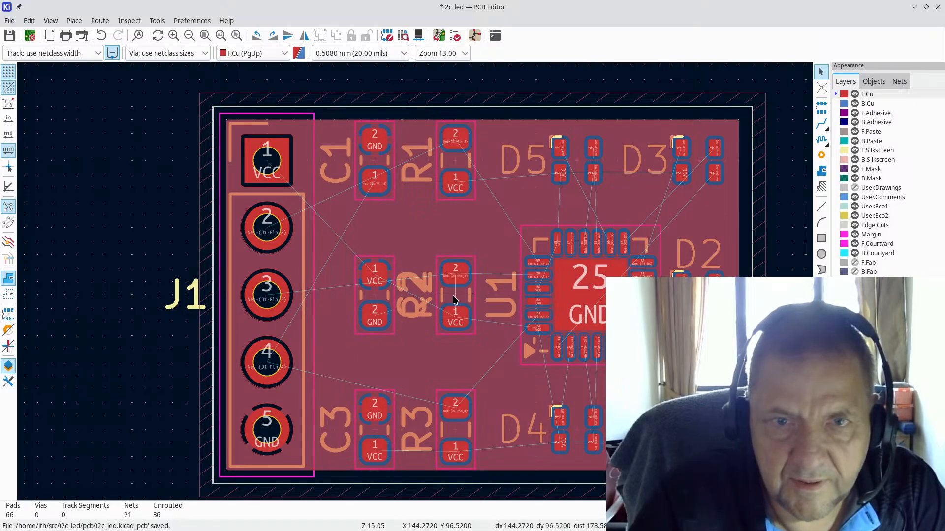
key(r)
key(r)
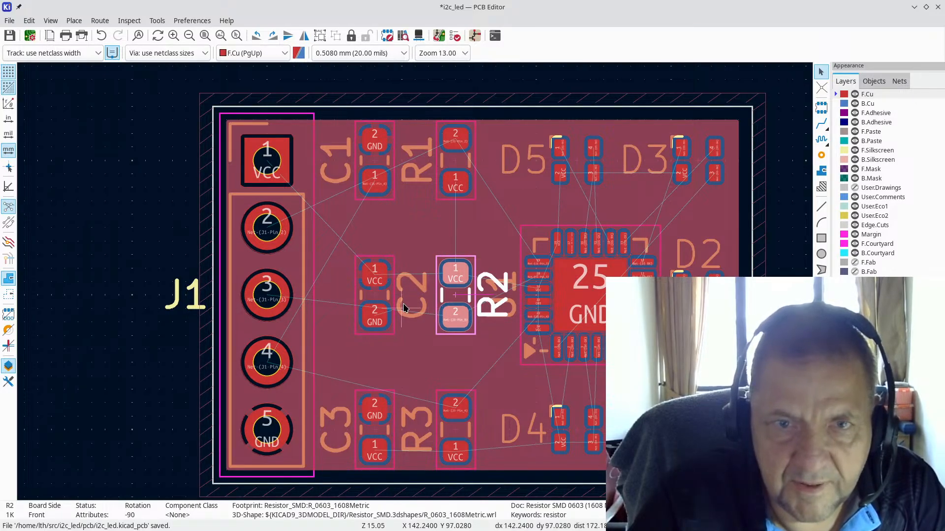
key(Escape)
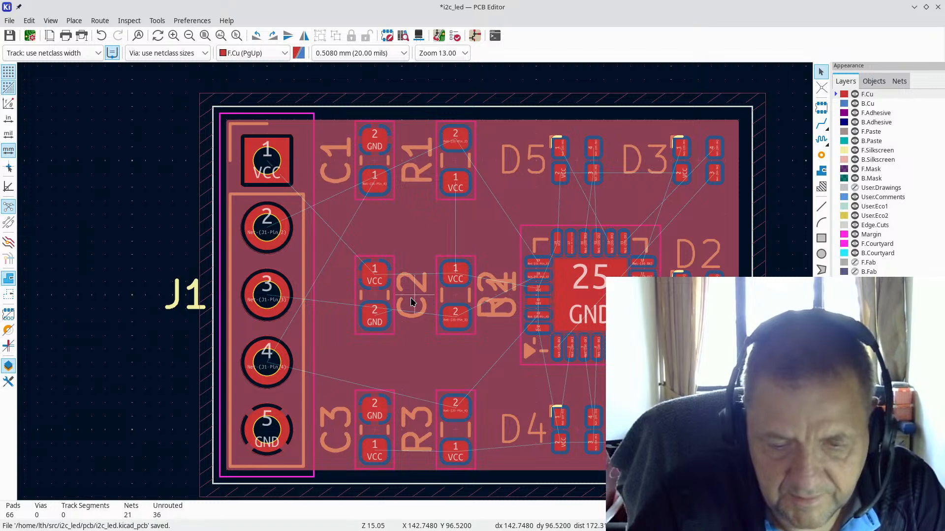
Step: Select the GND copper zone and cancel a move, leaving it unchanged
click(409, 249)
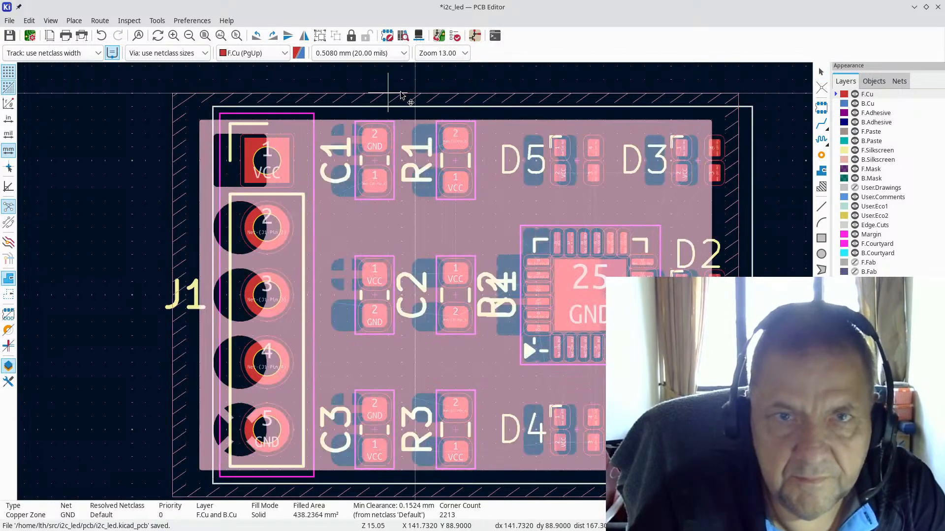
key(Escape)
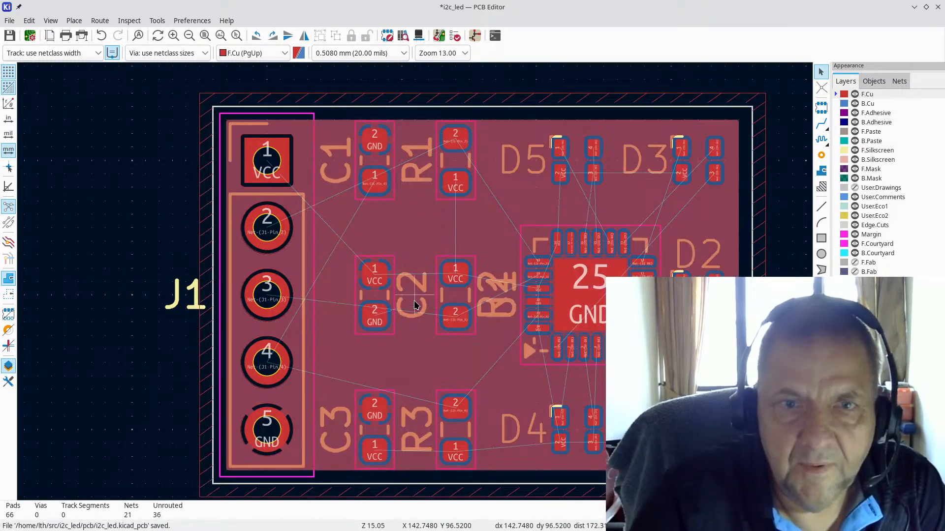
key(m)
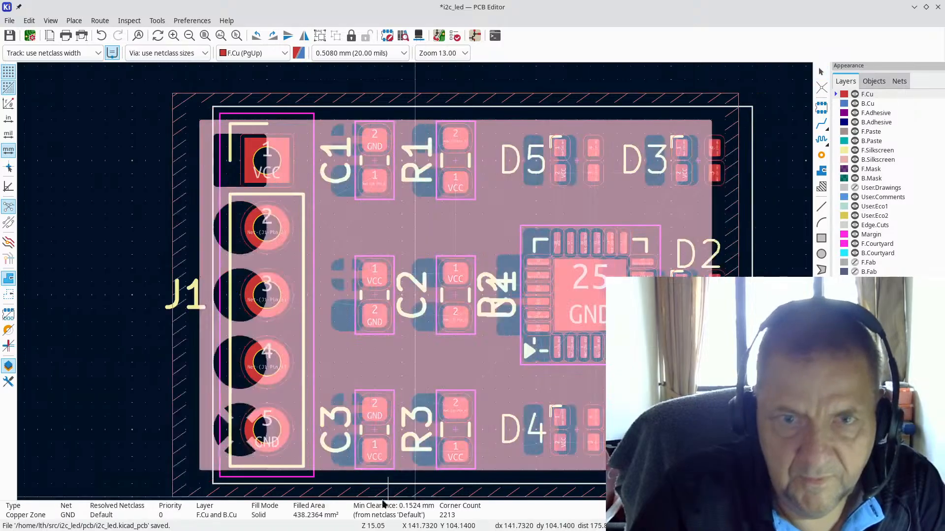
scroll(438, 497, up, 1)
key(Escape)
scroll(415, 239, down, 2)
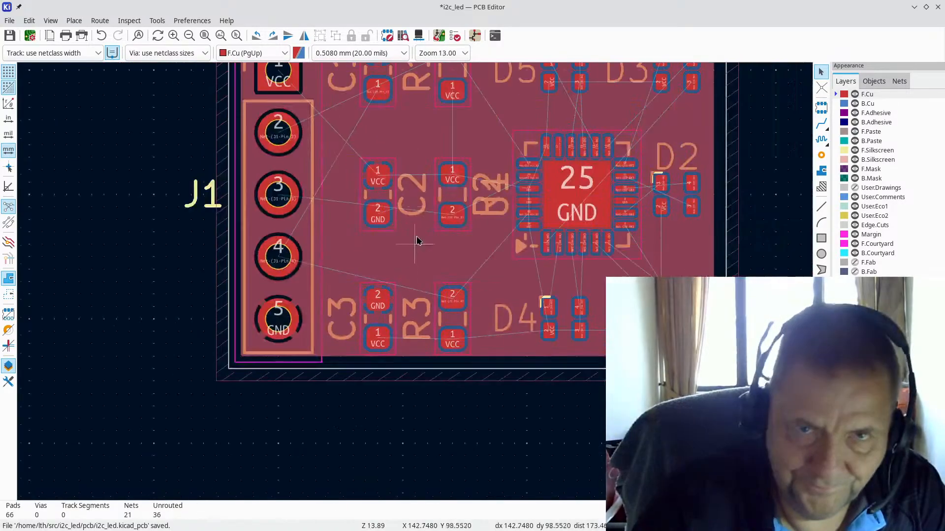
scroll(406, 283, up, 4)
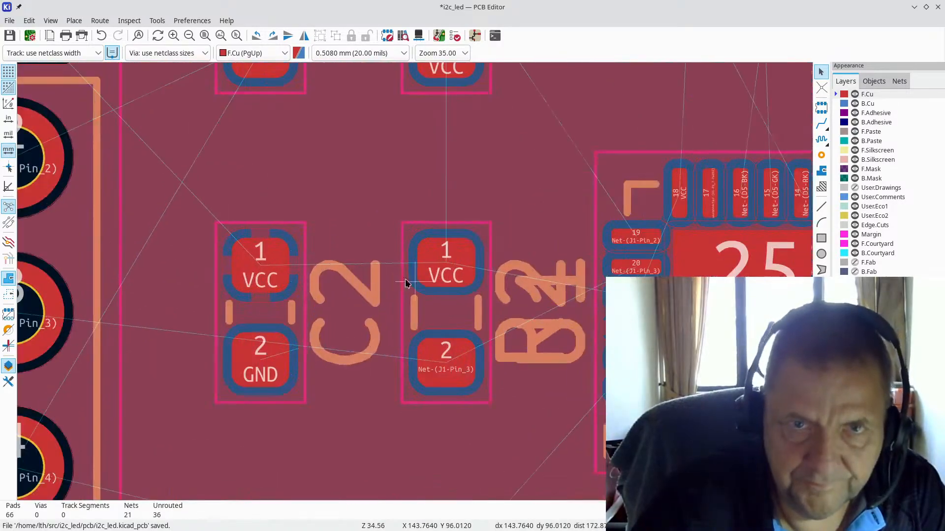
Step: Move the C2 and R2 reference labels to the left of their pads
click(355, 360)
key(m)
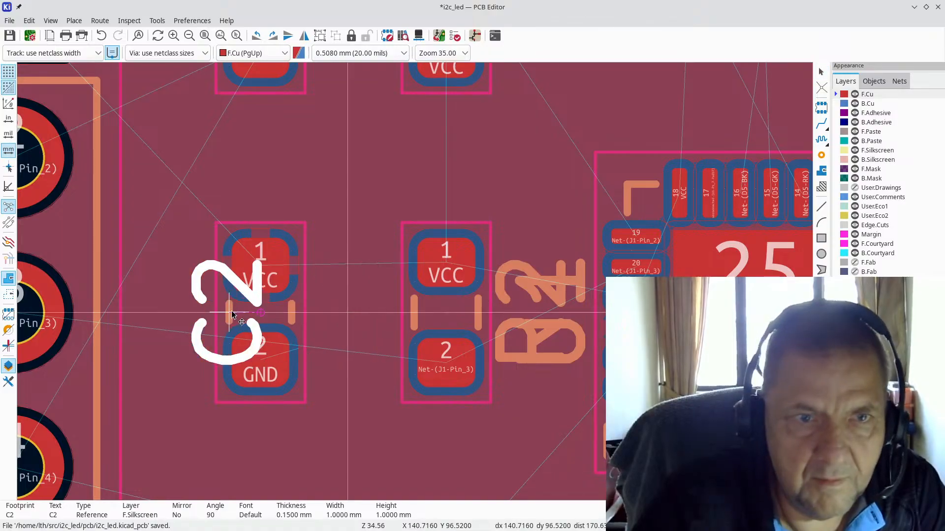
click(178, 317)
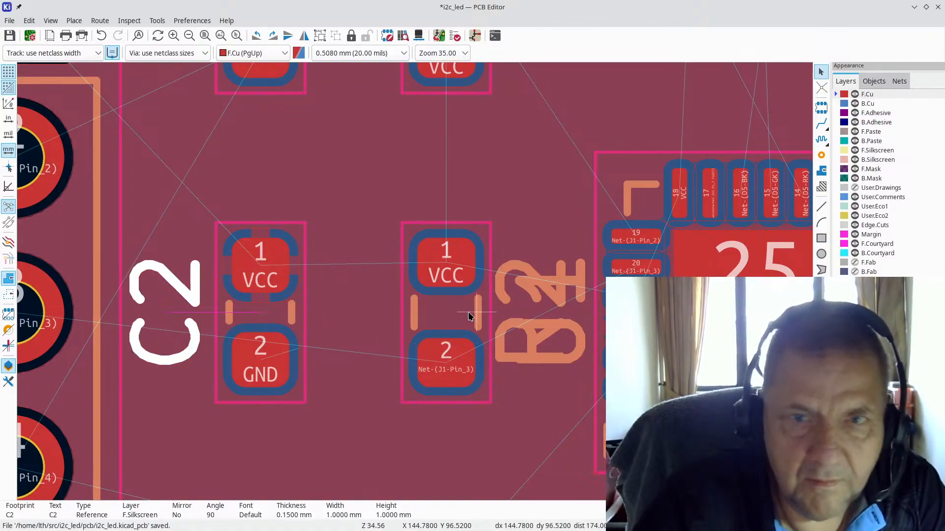
click(501, 330)
key(m)
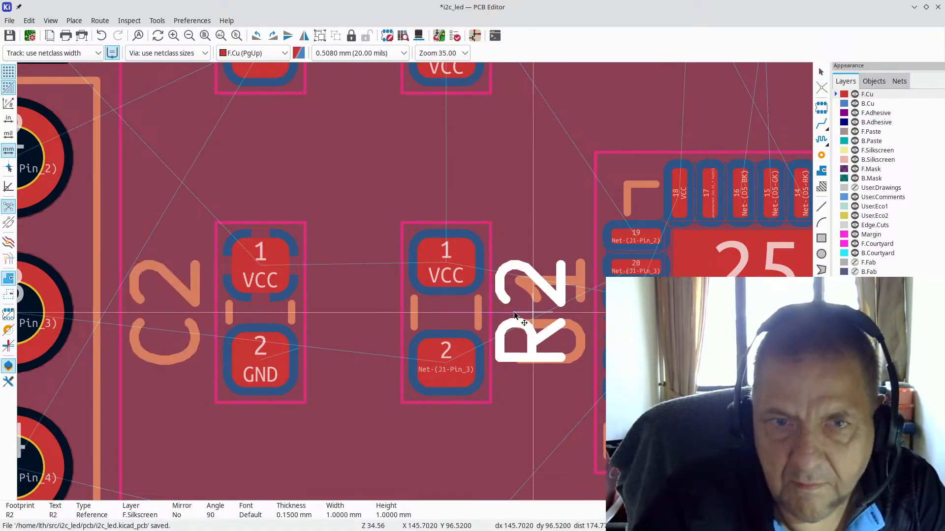
click(368, 319)
scroll(436, 261, down, 5)
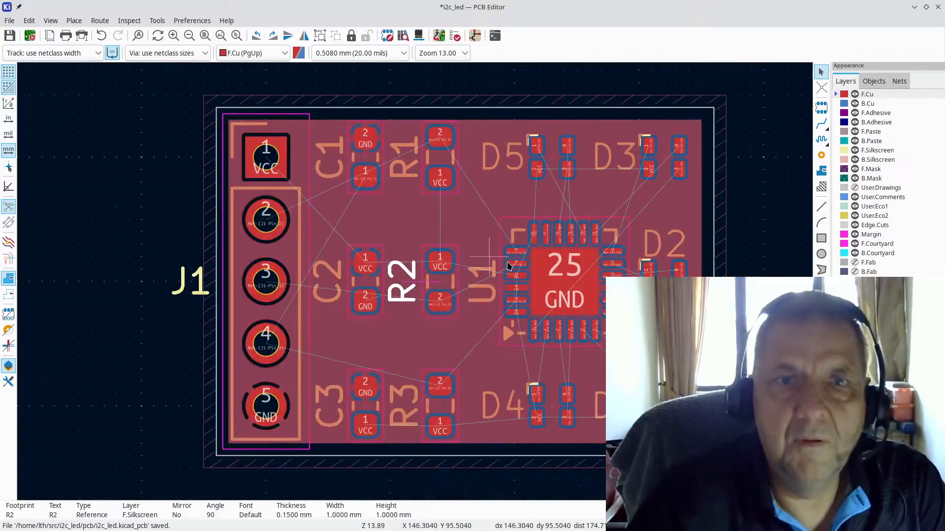
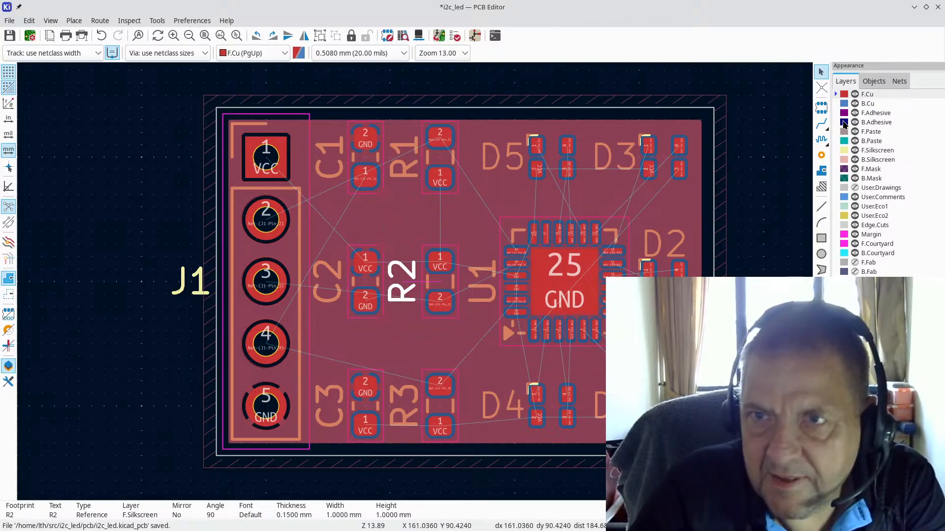
Step: Activate the Route Tracks tool and show the preset track width list
click(821, 123)
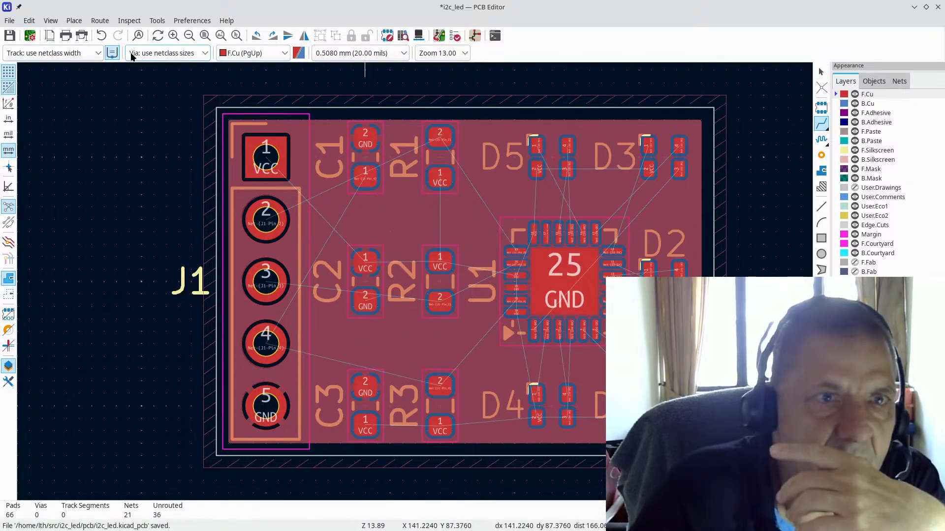
click(65, 49)
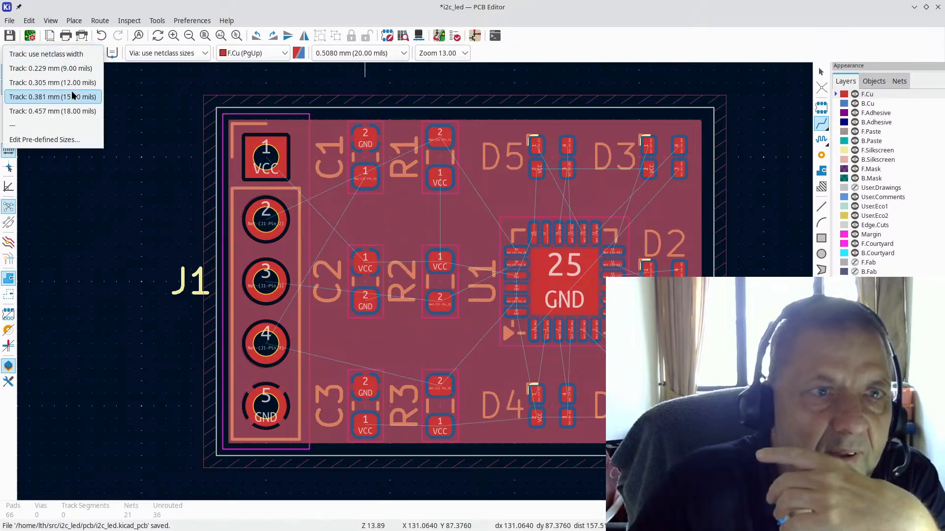
Step: Route 0.381 mm VCC tracks from R2 pad 1 to C2 pad 1 and to R1 pad 1
click(54, 97)
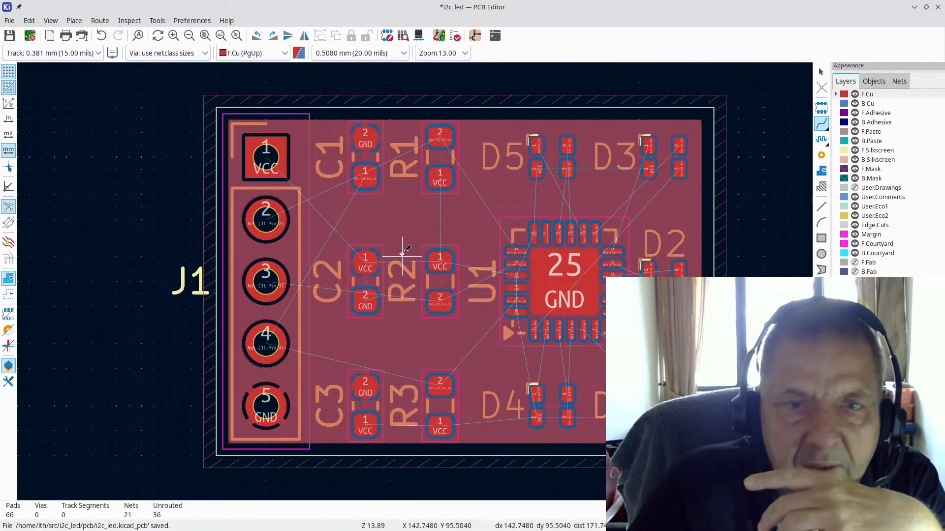
click(369, 261)
click(445, 264)
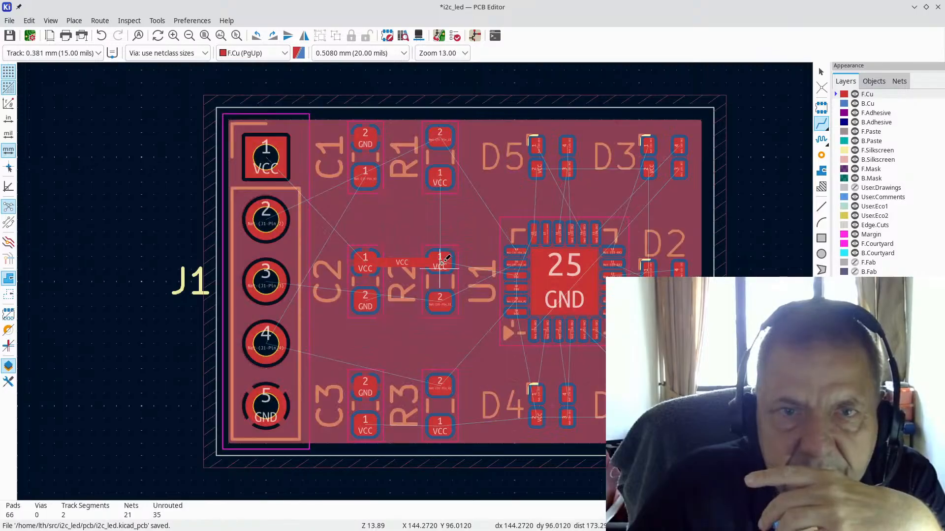
click(444, 261)
click(441, 178)
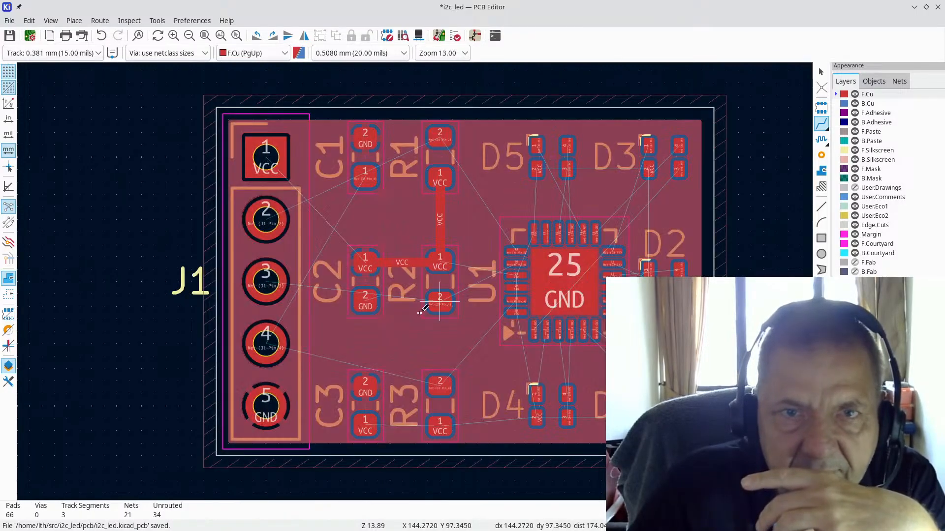
scroll(464, 245, up, 3)
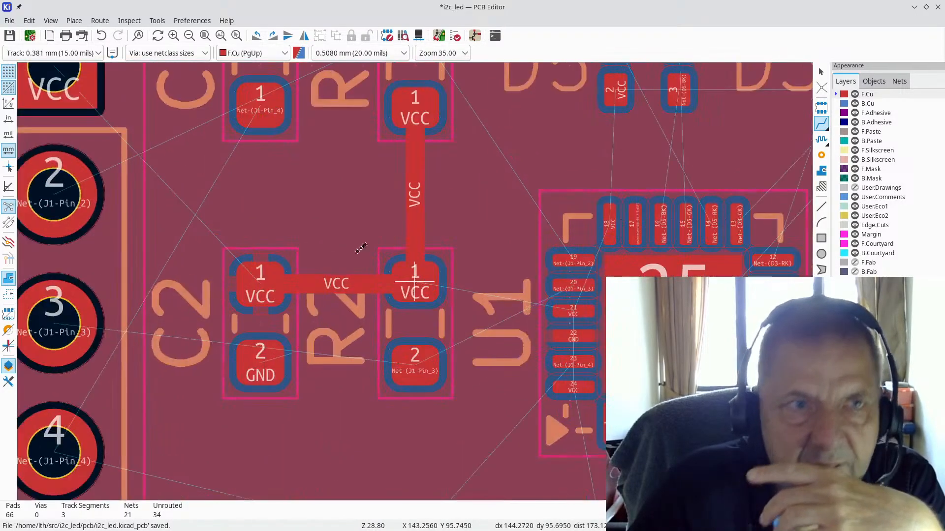
Step: Switch to 0.229 mm width and route VCC from U1 pin 21 to R2 pad 1
click(93, 50)
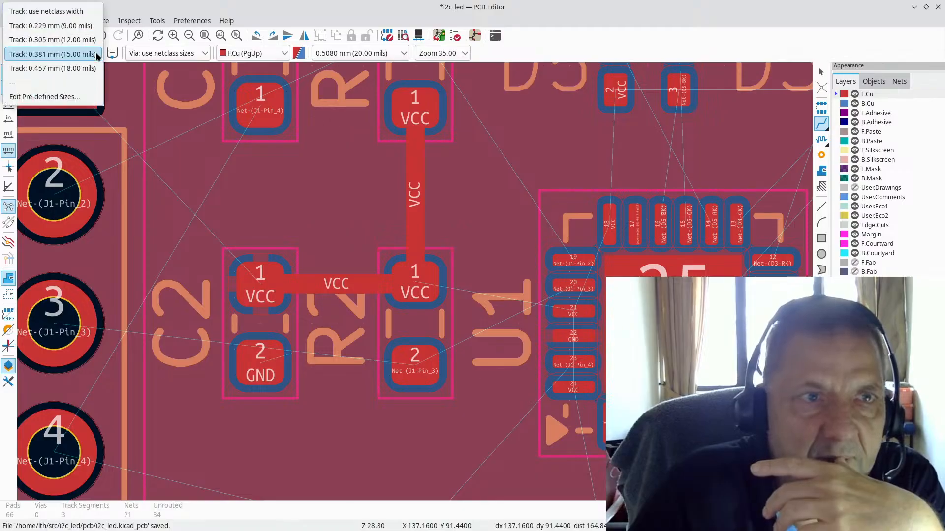
click(88, 26)
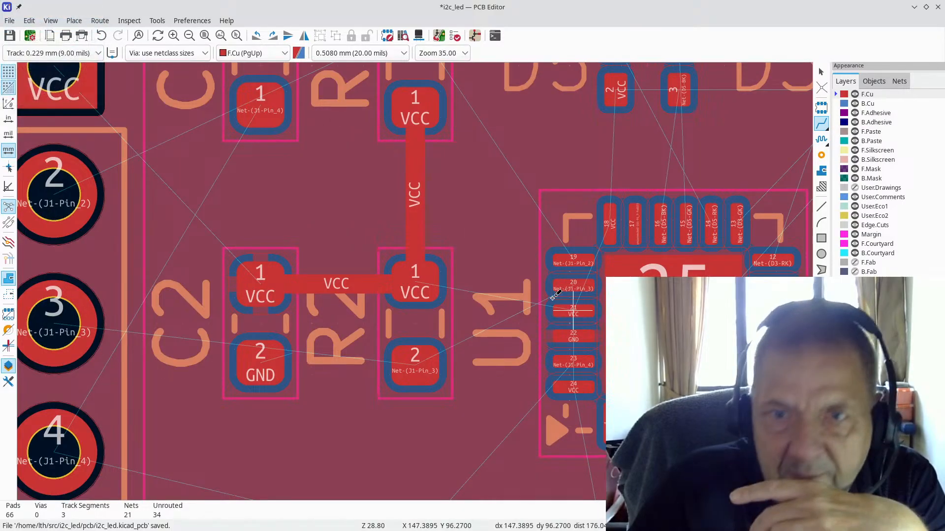
click(576, 310)
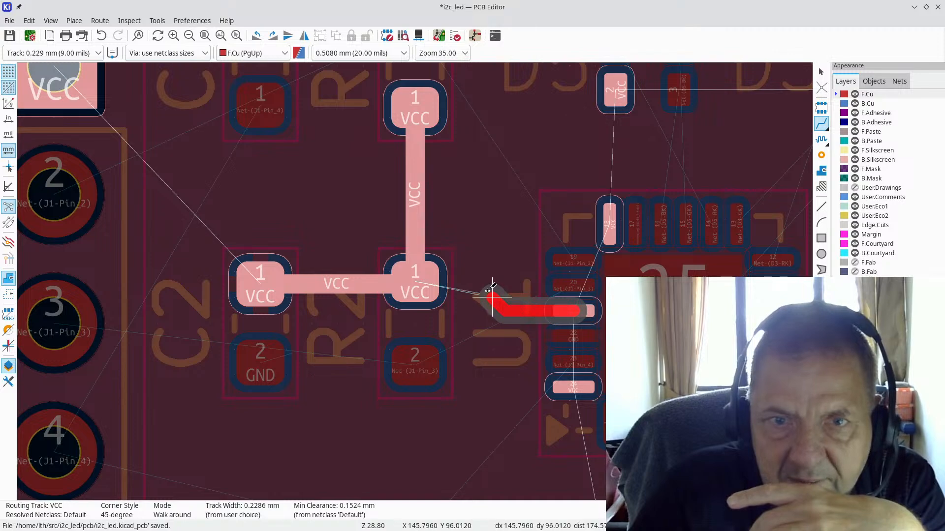
click(418, 284)
scroll(416, 276, down, 4)
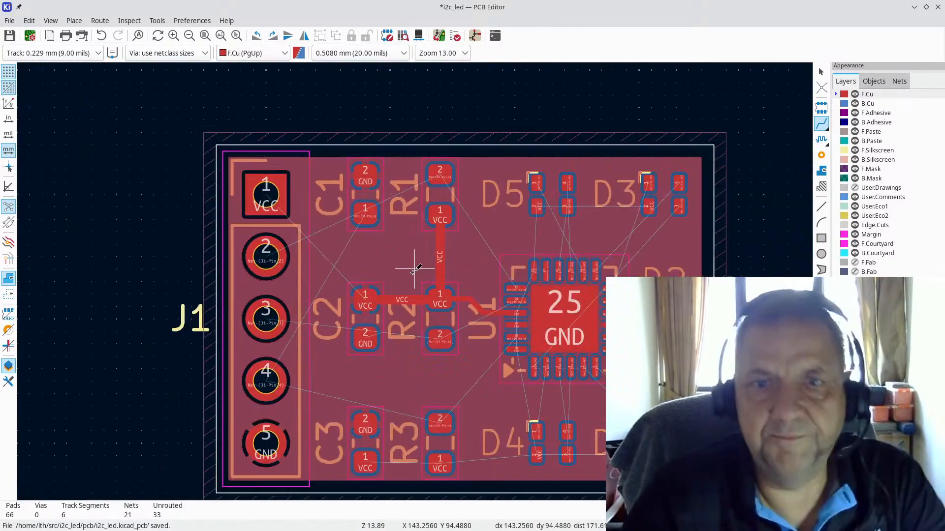
scroll(554, 322, up, 5)
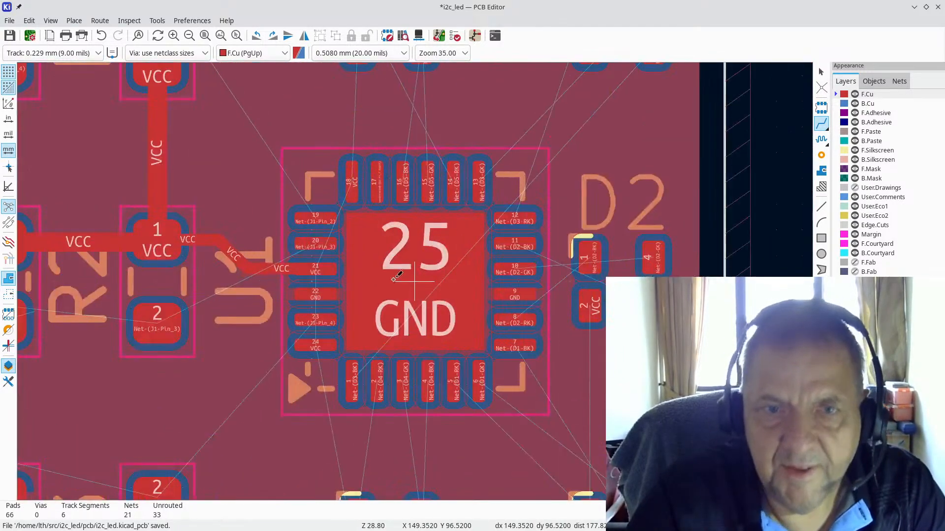
scroll(415, 280, down, 5)
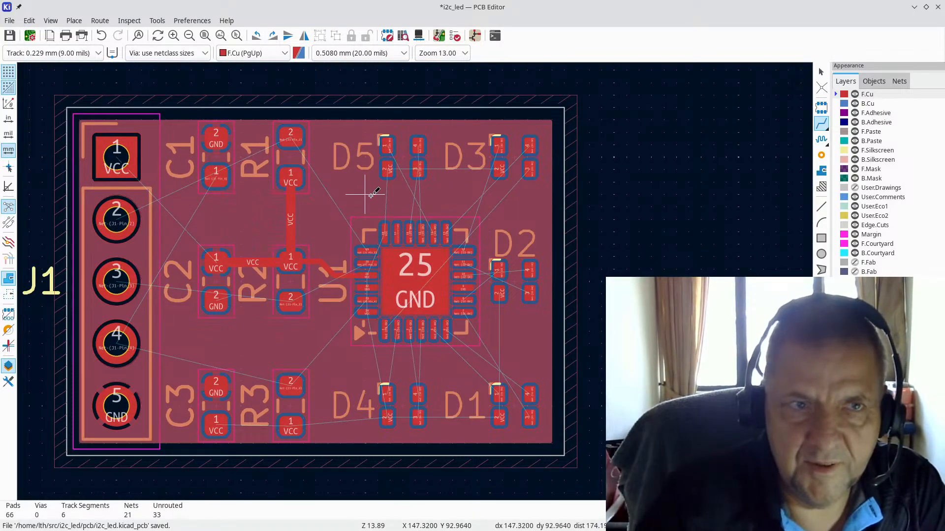
key(Escape)
scroll(436, 162, up, 5)
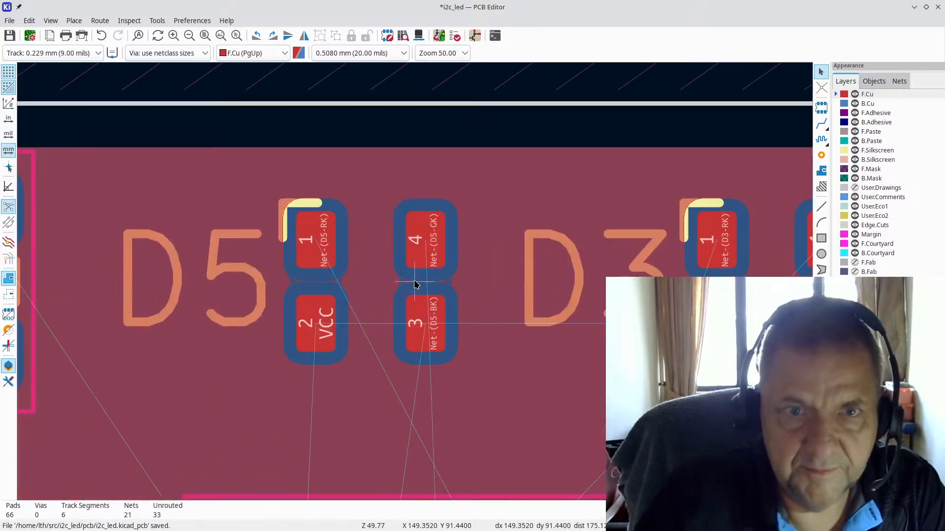
scroll(237, 265, down, 2)
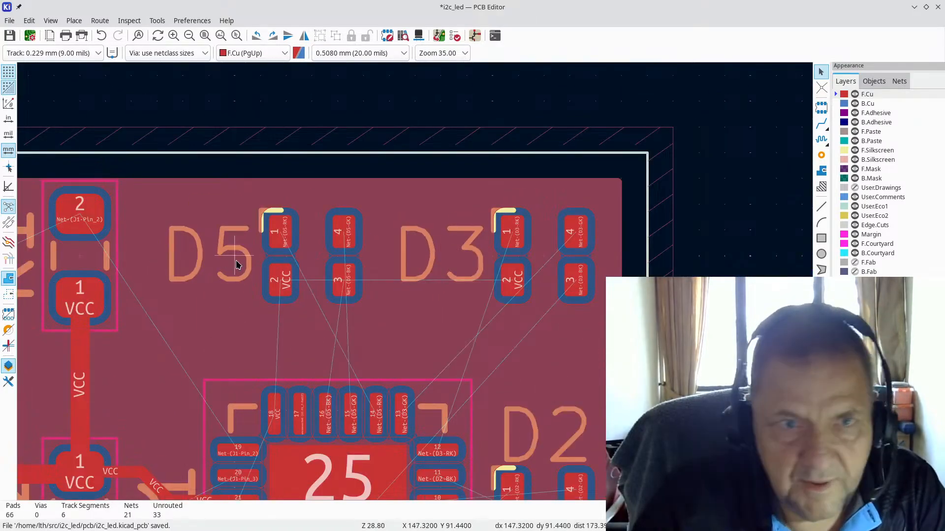
Step: Start a 0.229 mm VCC track from D5 pad 2
click(277, 279)
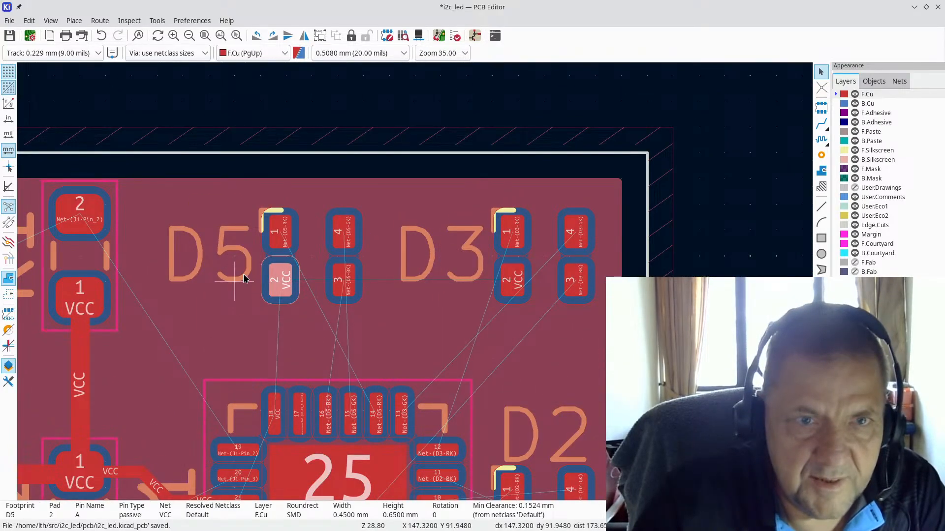
click(86, 54)
click(85, 54)
click(822, 124)
click(280, 280)
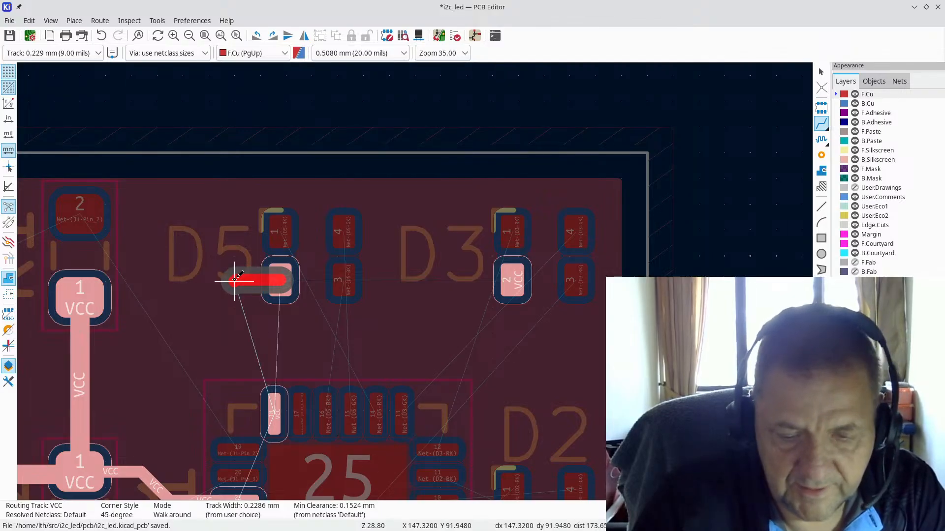
Step: Drop a via after D5 pad 2 and run the VCC track on B.Cu to J1 pin 1
key(v)
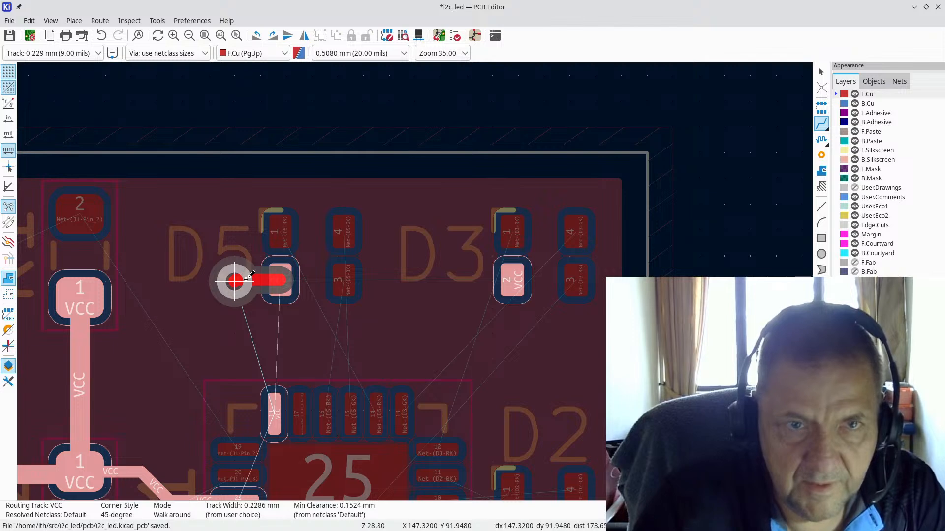
click(246, 280)
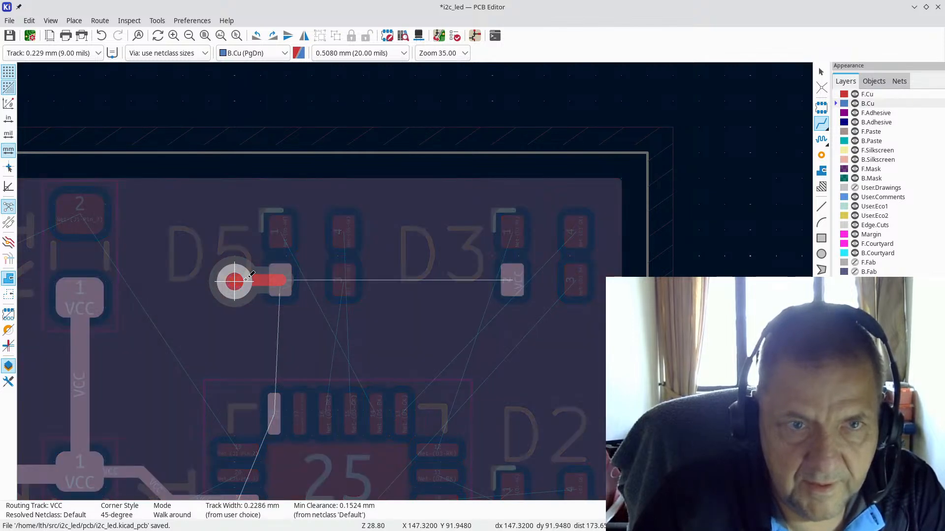
scroll(107, 256, down, 4)
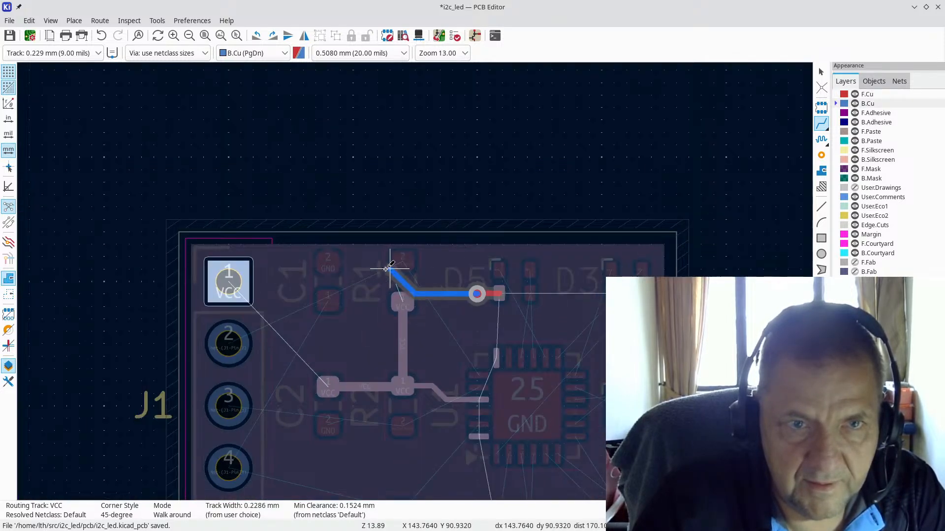
click(233, 279)
scroll(555, 302, up, 4)
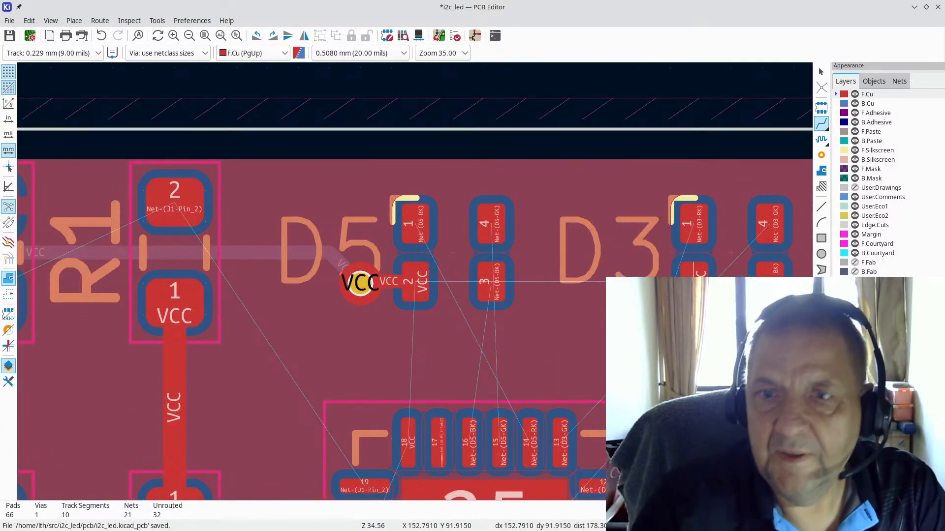
Step: Route VCC from D3 pad 2 through a via to D5's via, then nudge D3 one grid step right
click(693, 276)
key(v)
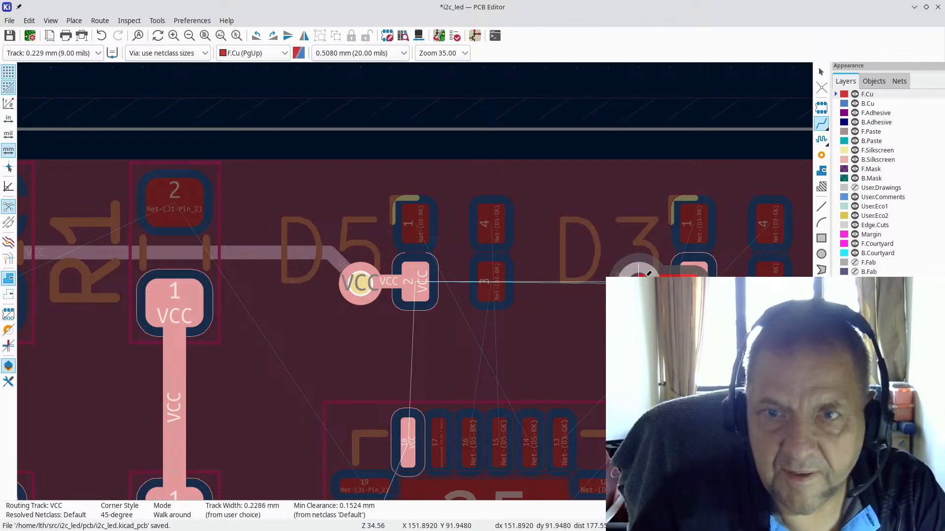
click(639, 274)
click(359, 283)
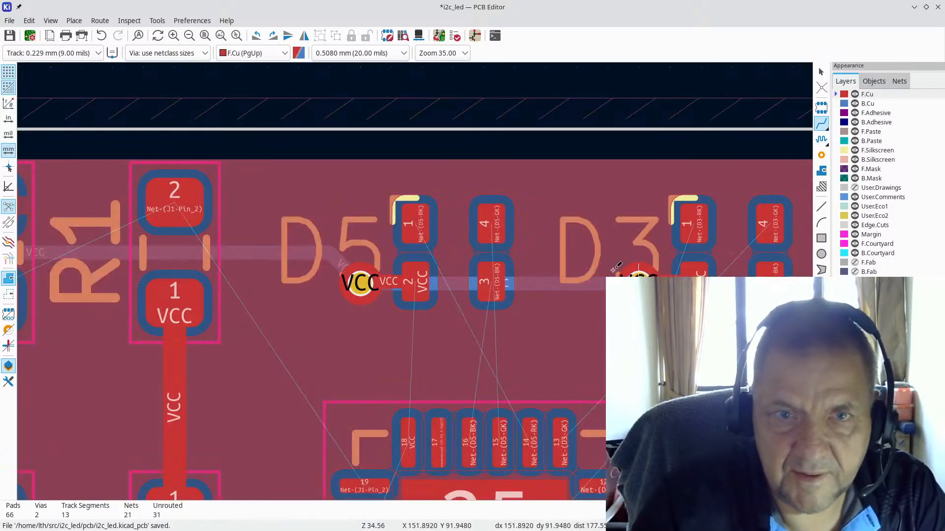
scroll(617, 267, down, 3)
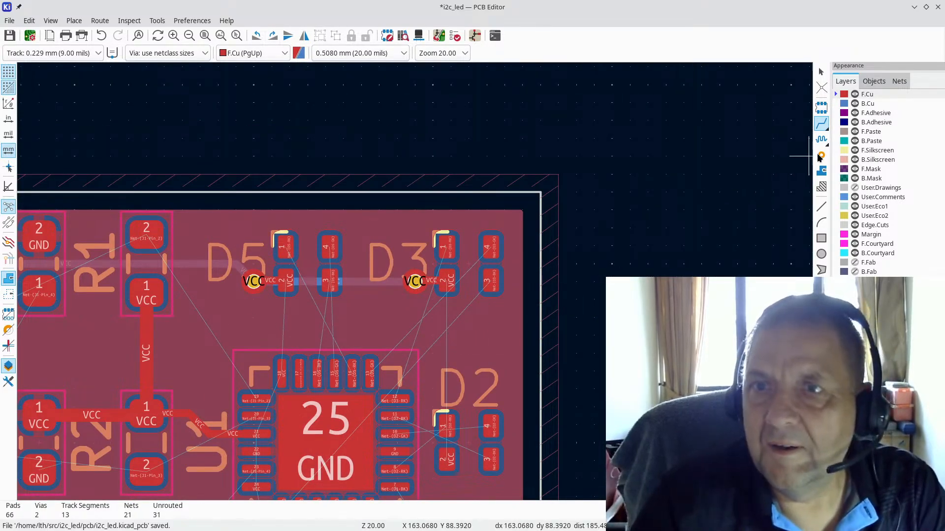
scroll(414, 350, up, 3)
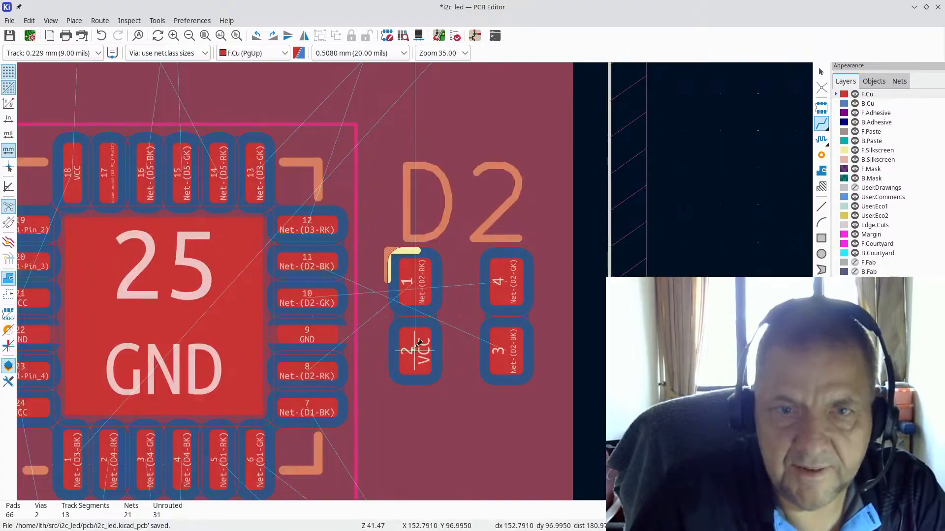
key(Page_Down)
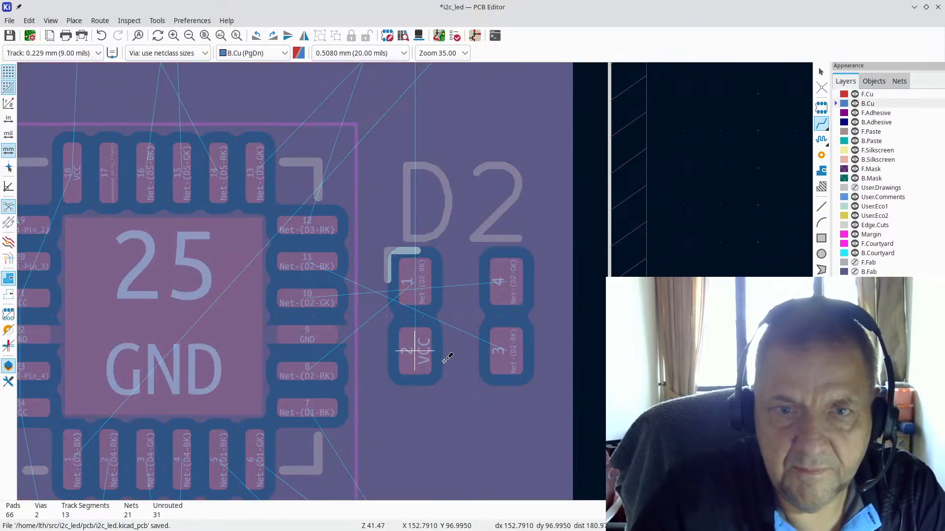
key(Escape)
scroll(416, 282, down, 5)
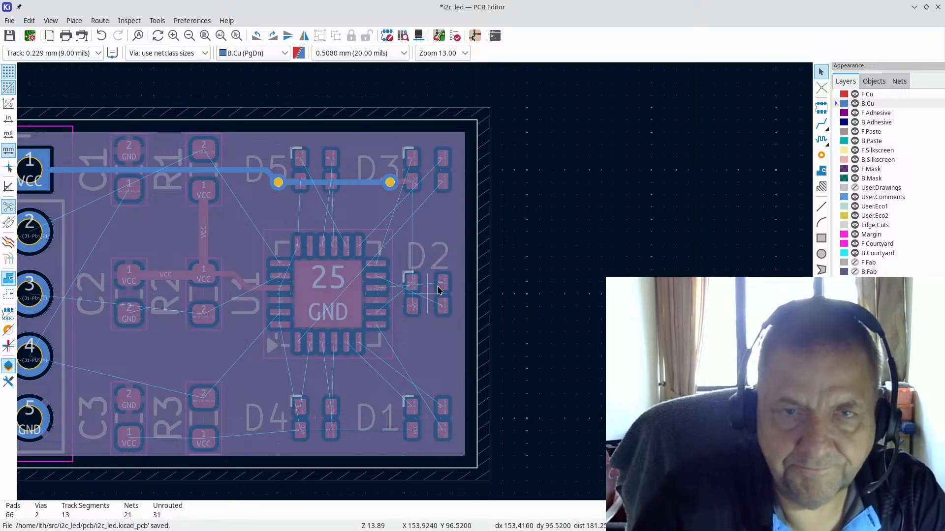
key(m)
click(440, 175)
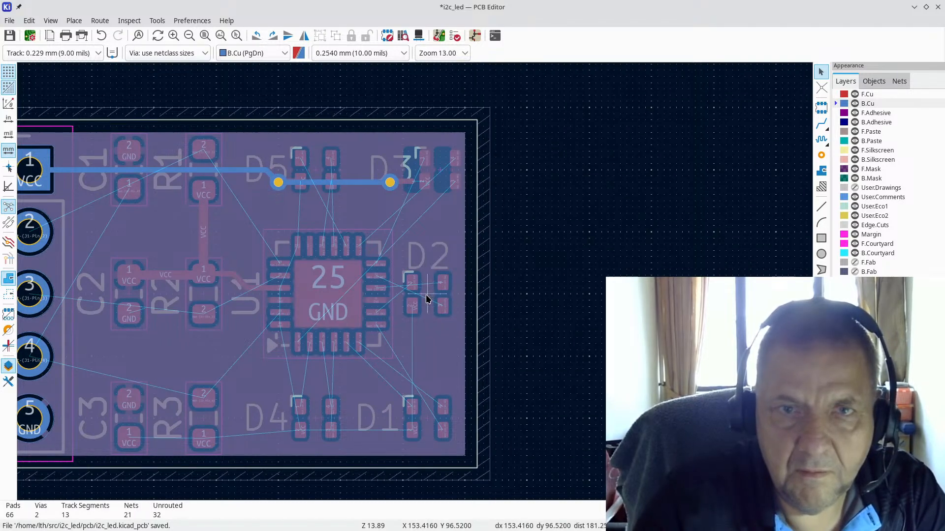
Step: Shift the D2 footprint a grid step or two to the right
key(m)
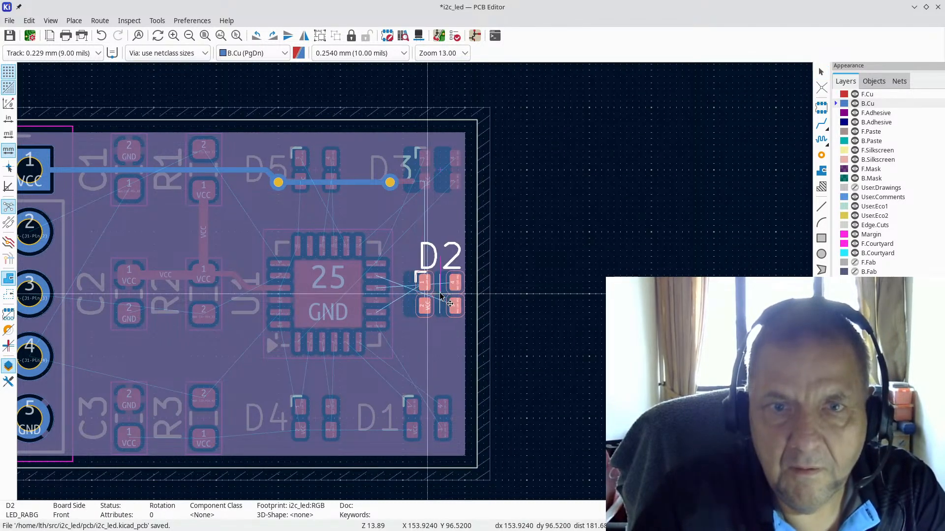
click(442, 293)
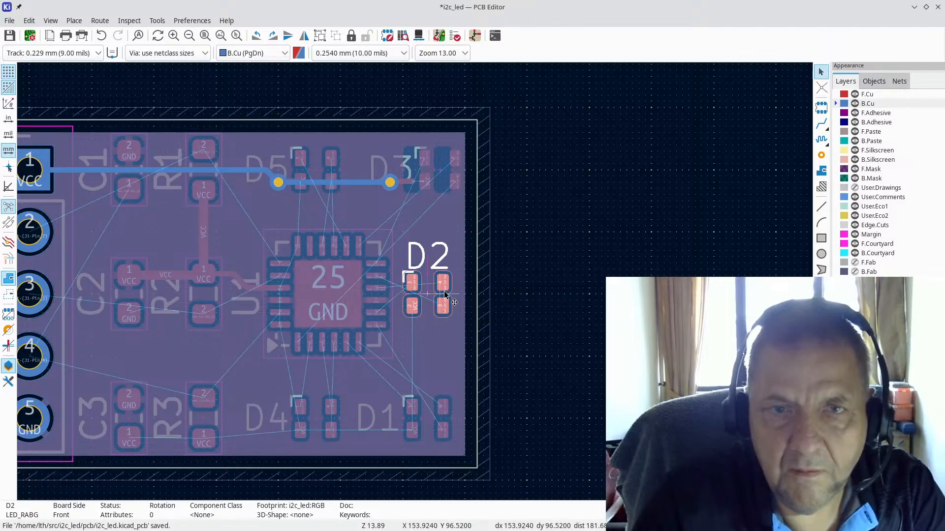
scroll(442, 291, up, 4)
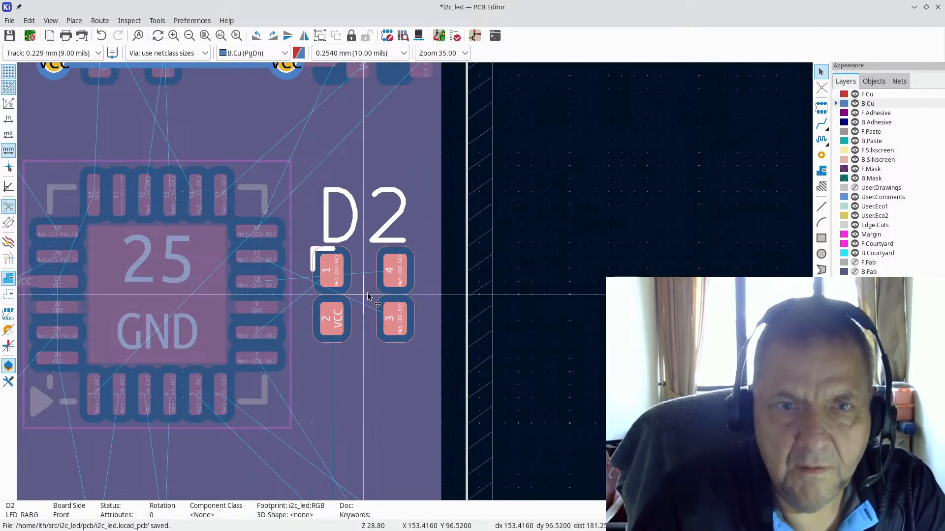
mouse_move(366, 294)
mouse_down()
mouse_move(398, 297)
mouse_move(380, 293)
mouse_up()
drag(382, 296, 388, 297)
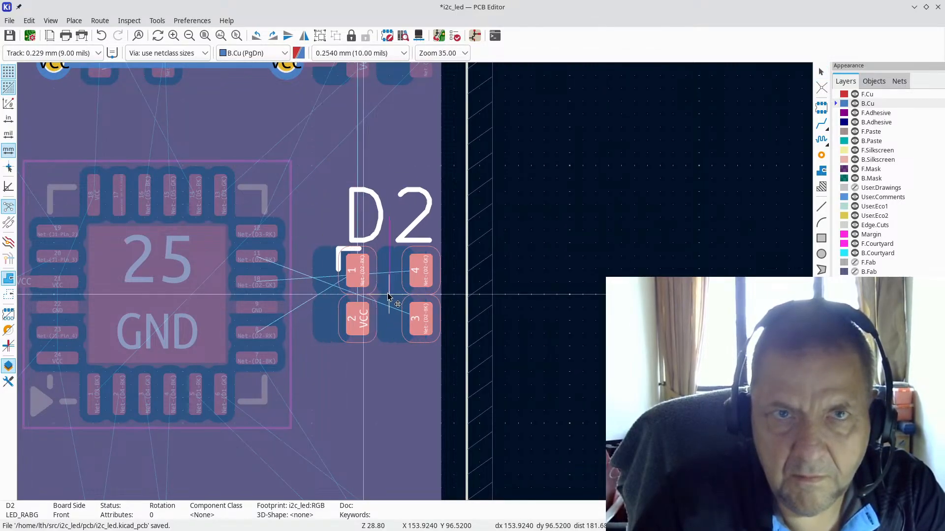
click(385, 293)
scroll(363, 242, down, 2)
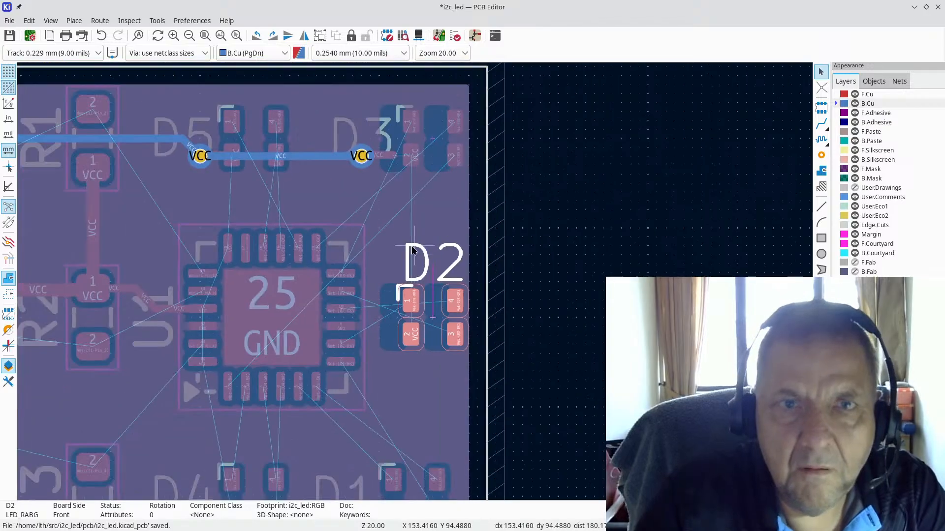
scroll(405, 442, up, 3)
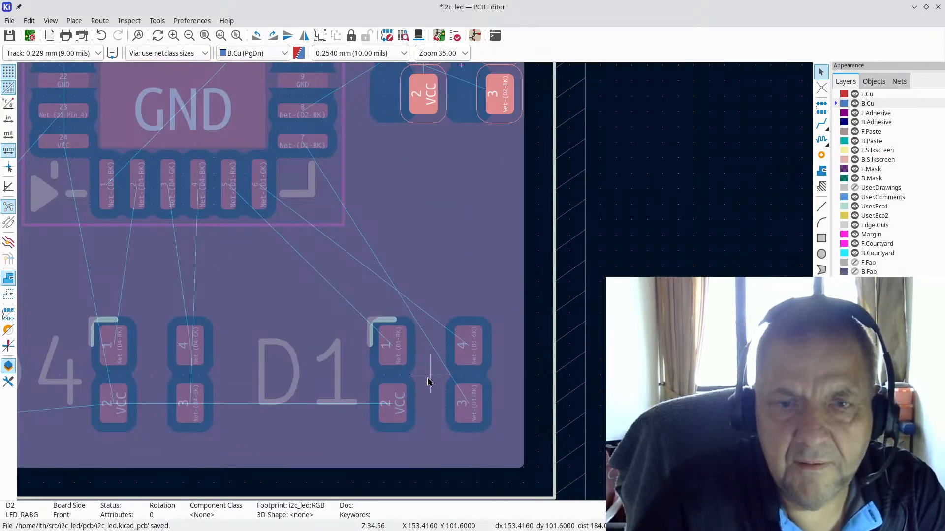
key(m)
click(424, 96)
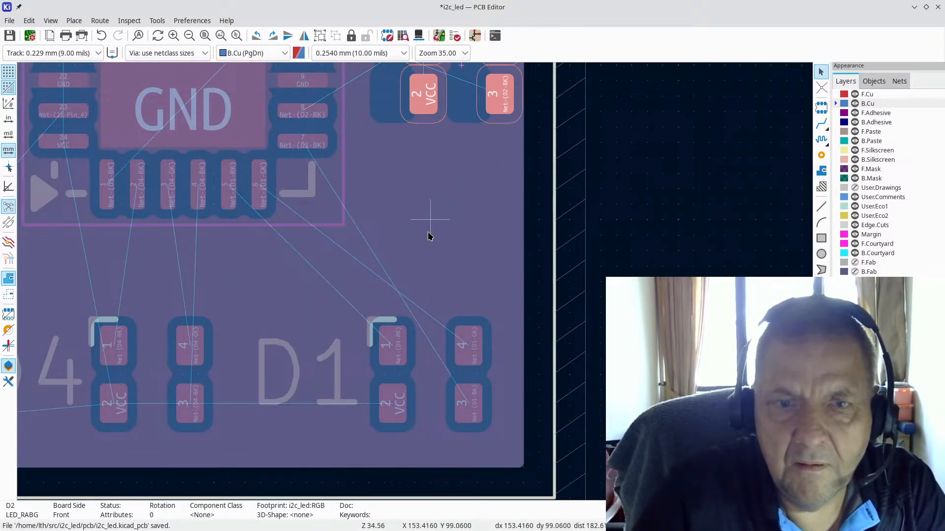
key(m)
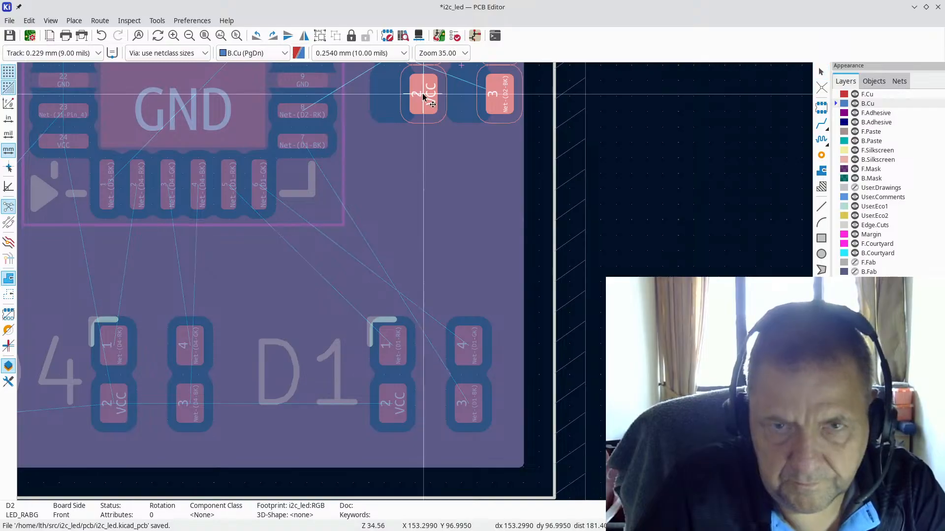
click(424, 92)
key(Escape)
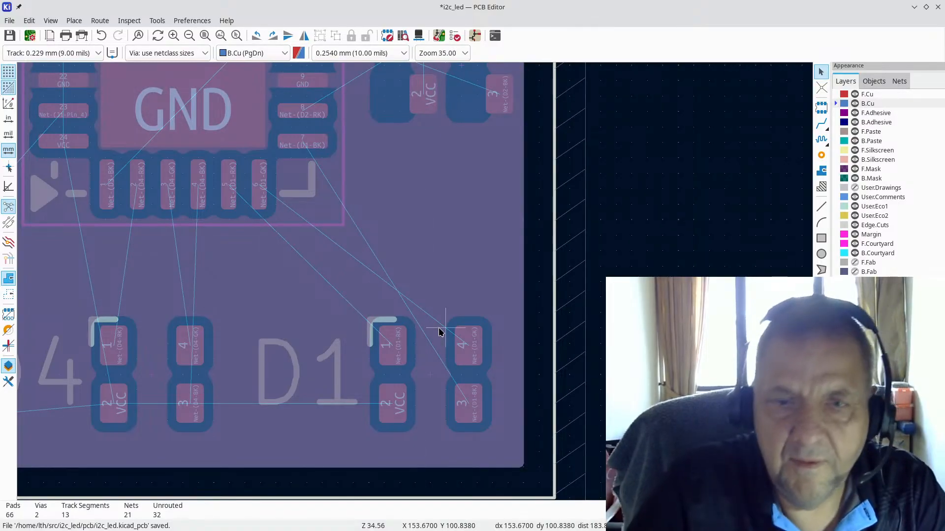
Step: Move the D1 footprint slightly to the right
key(m)
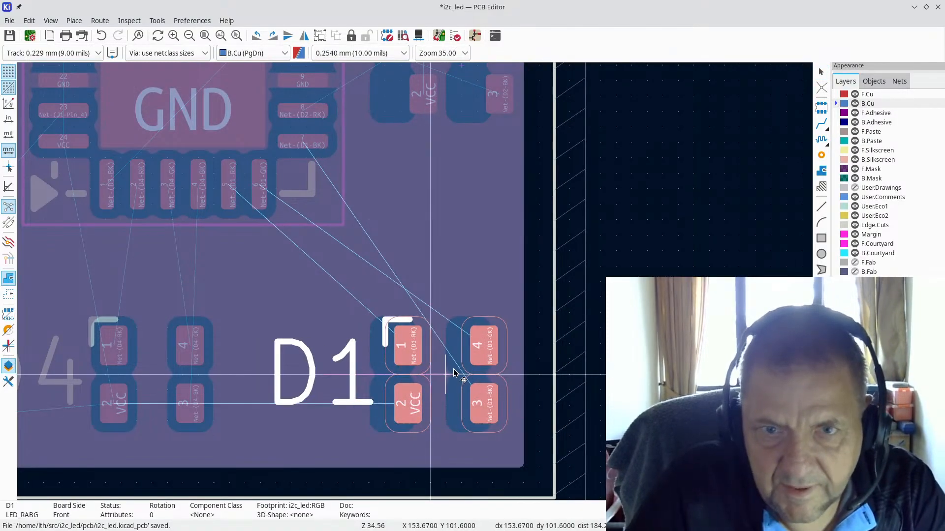
click(463, 377)
key(Escape)
scroll(398, 252, down, 3)
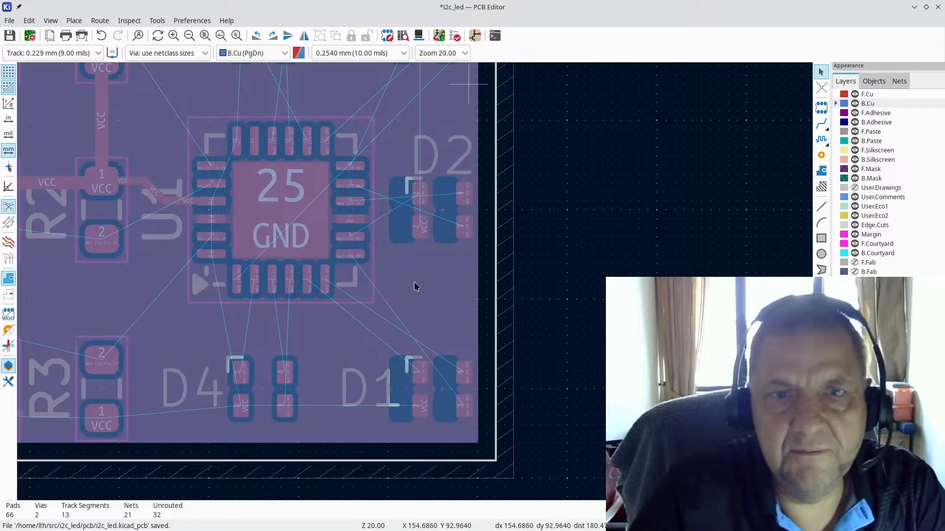
scroll(468, 86, down, 1)
Step: Start and cancel a VCC track near D3, then inspect the VCC stub there
click(821, 123)
scroll(415, 281, up, 2)
scroll(415, 281, up, 2)
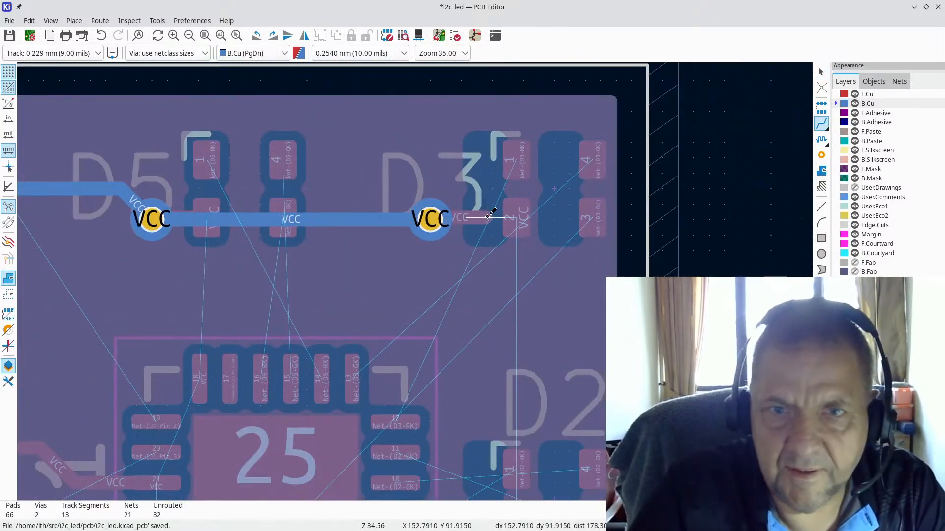
click(487, 217)
key(Escape)
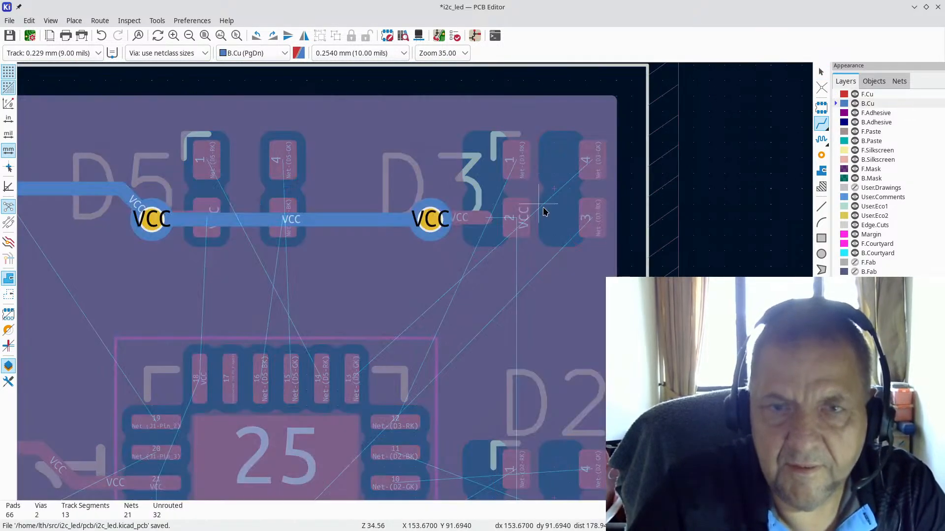
key(Escape)
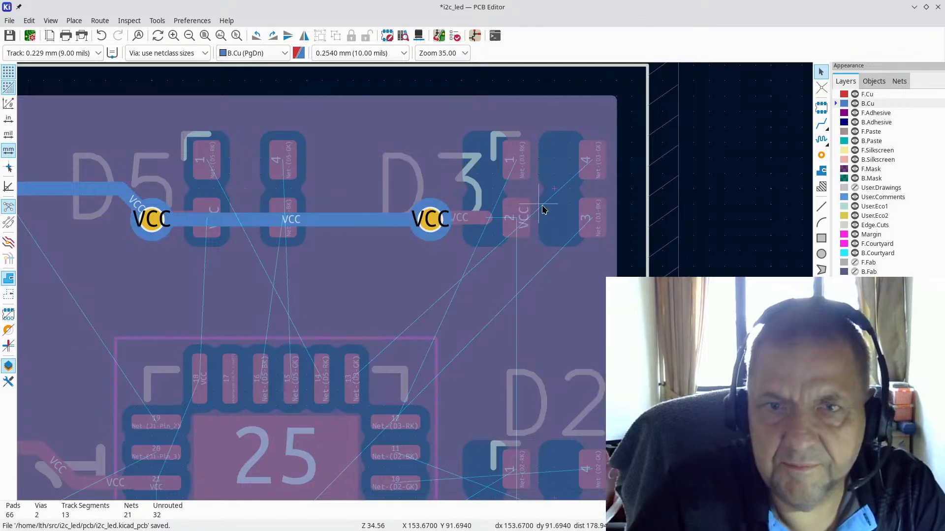
click(486, 219)
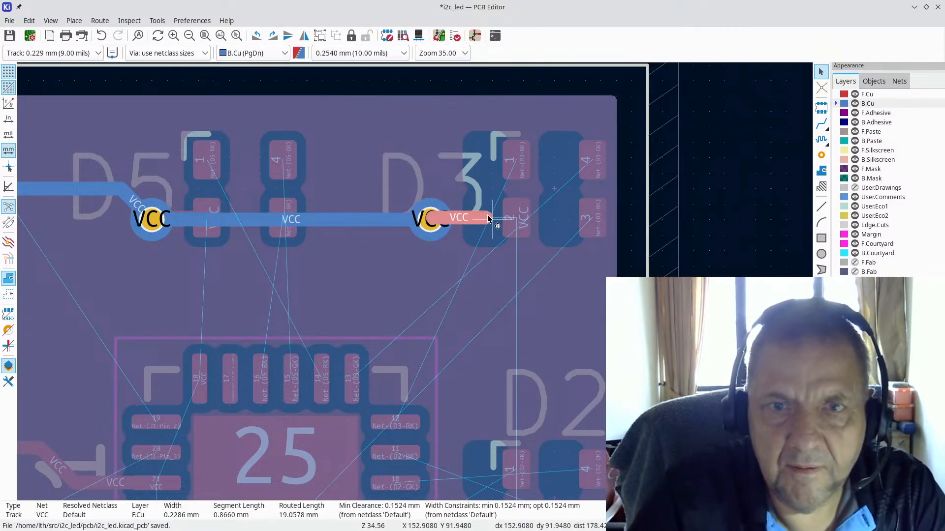
key(Escape)
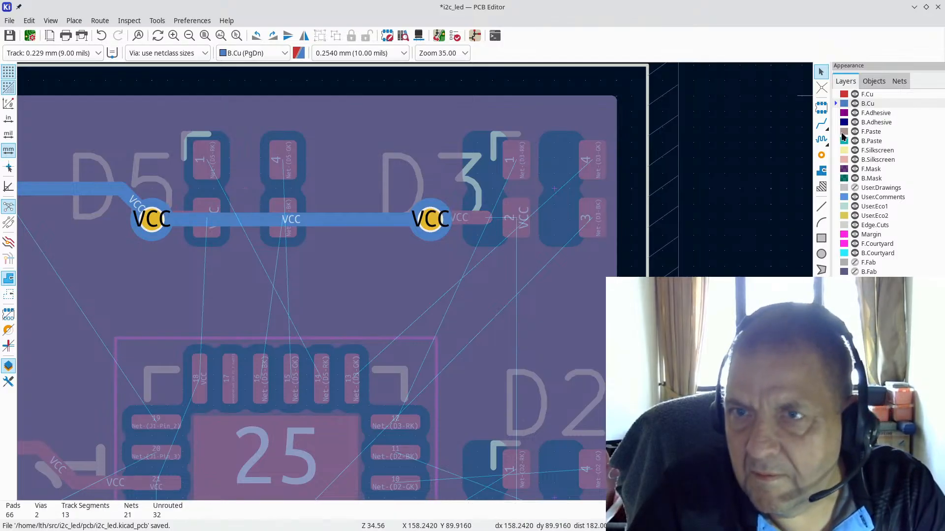
Step: Route the VCC stub to D3's pad and make F.Cu the active copper layer
click(821, 123)
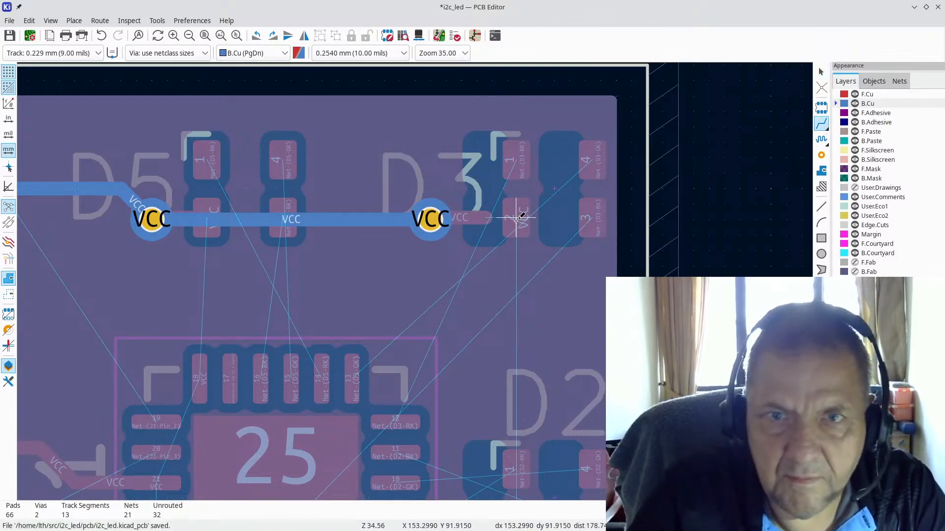
click(487, 220)
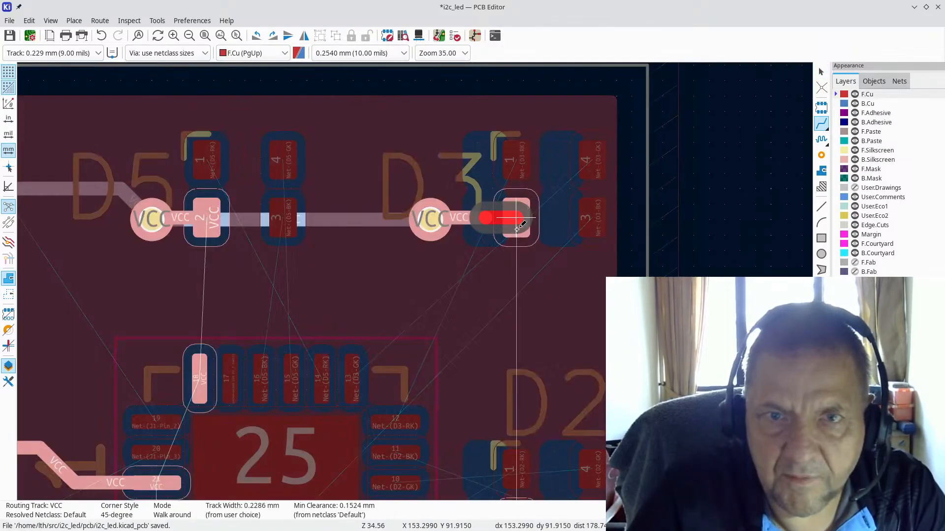
click(519, 215)
scroll(478, 347, down, 2)
scroll(395, 343, up, 3)
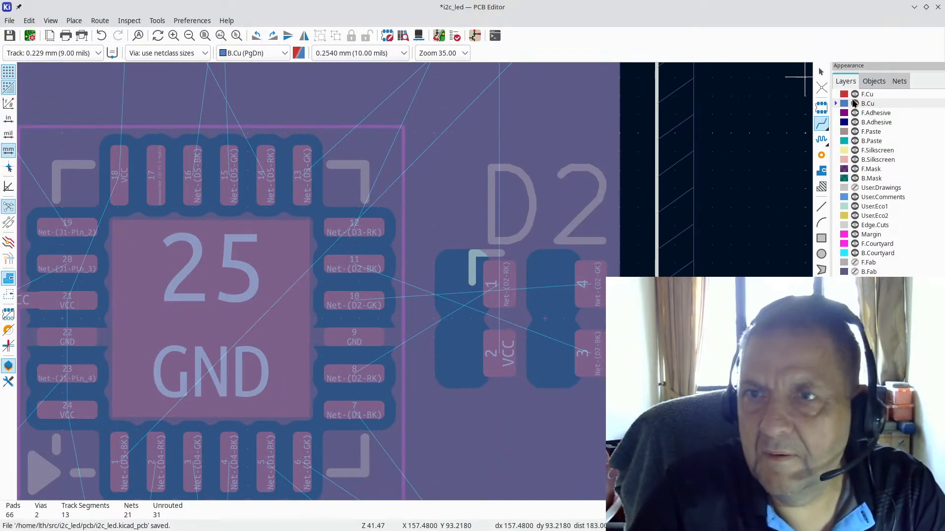
click(873, 96)
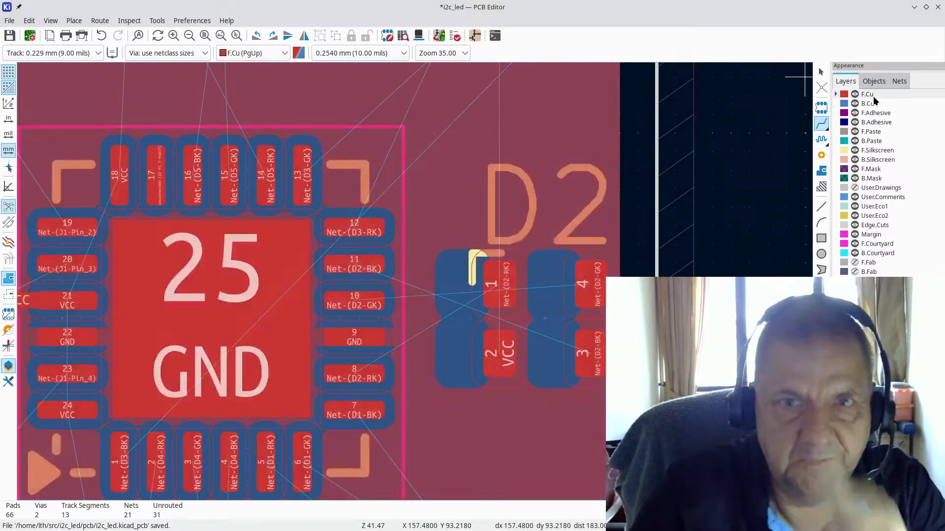
scroll(403, 273, down, 2)
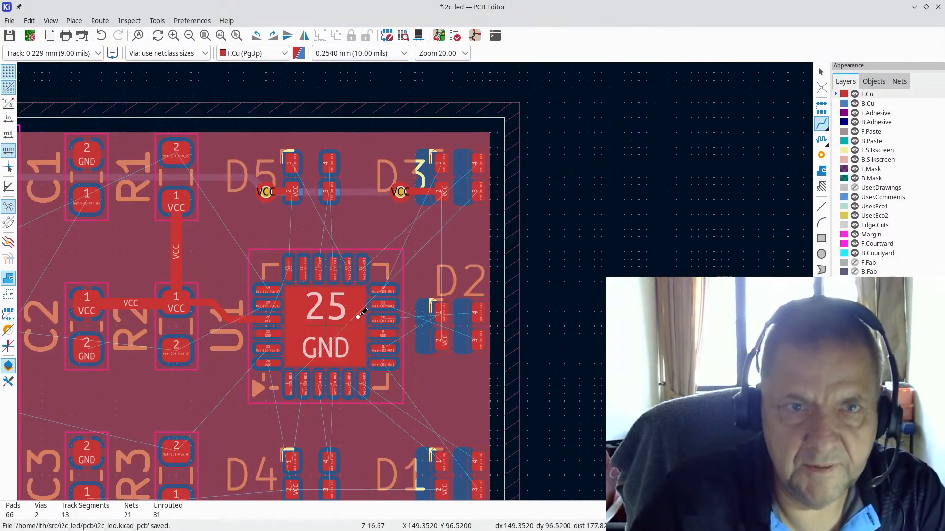
scroll(411, 269, up, 3)
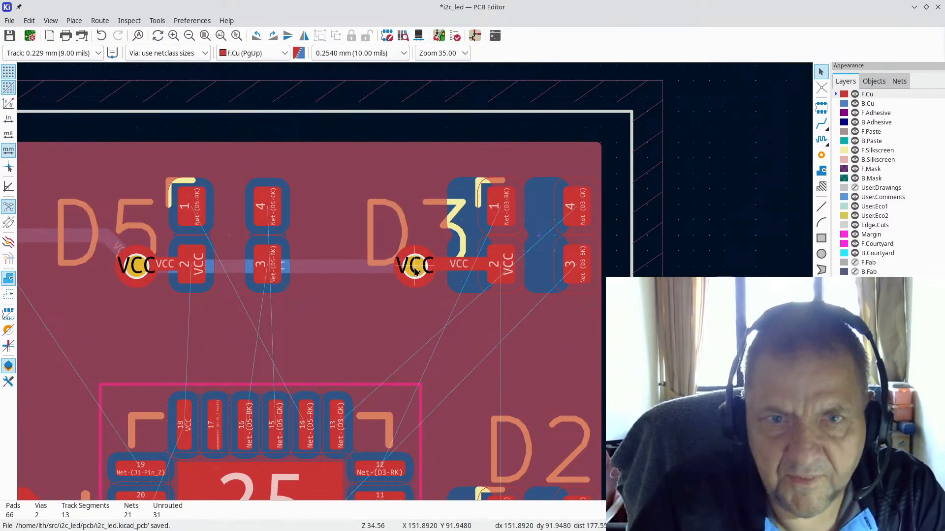
Step: Reposition the D3 VCC via and delete the old VCC track segments around it
key(g)
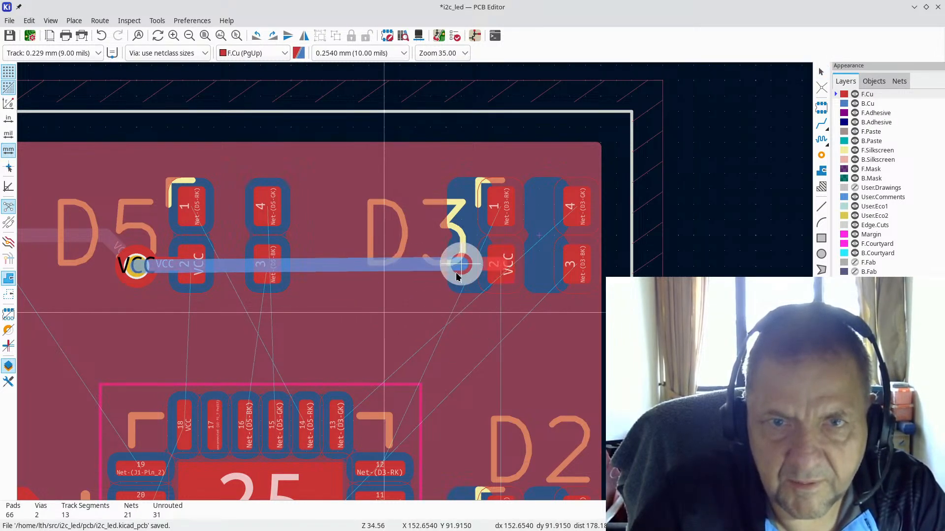
click(414, 265)
click(462, 266)
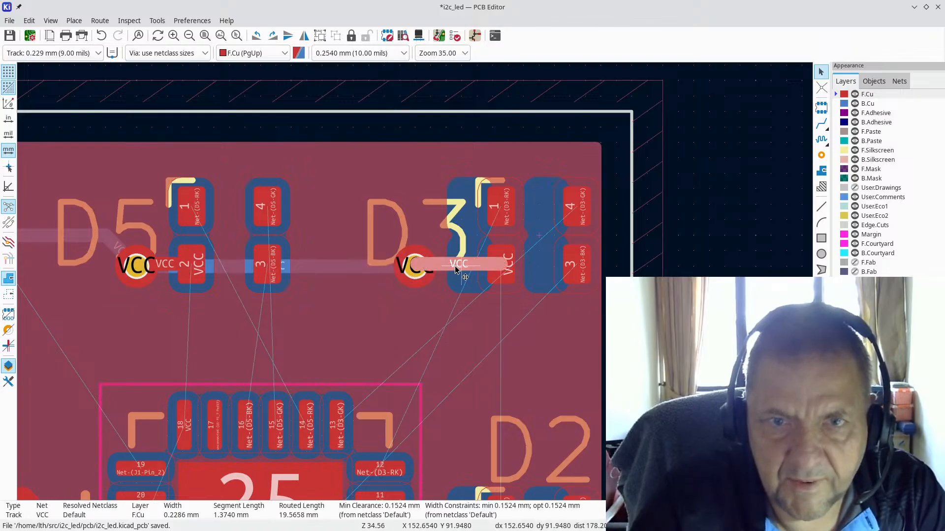
key(Delete)
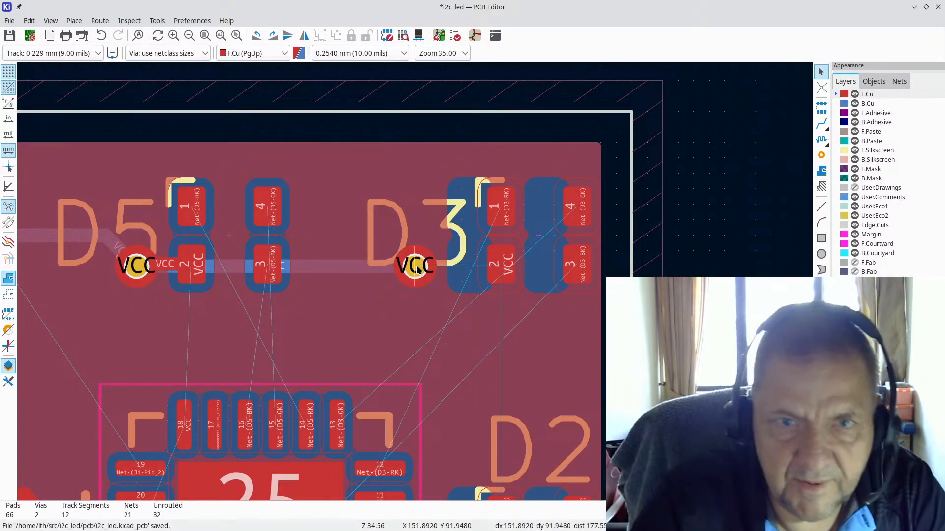
click(418, 270)
drag(418, 270, 457, 271)
drag(136, 269, 150, 264)
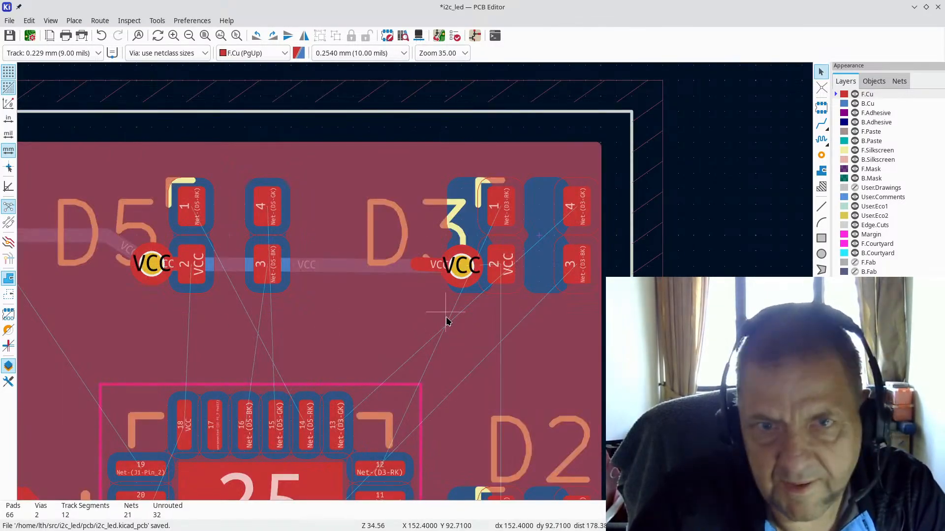
click(423, 267)
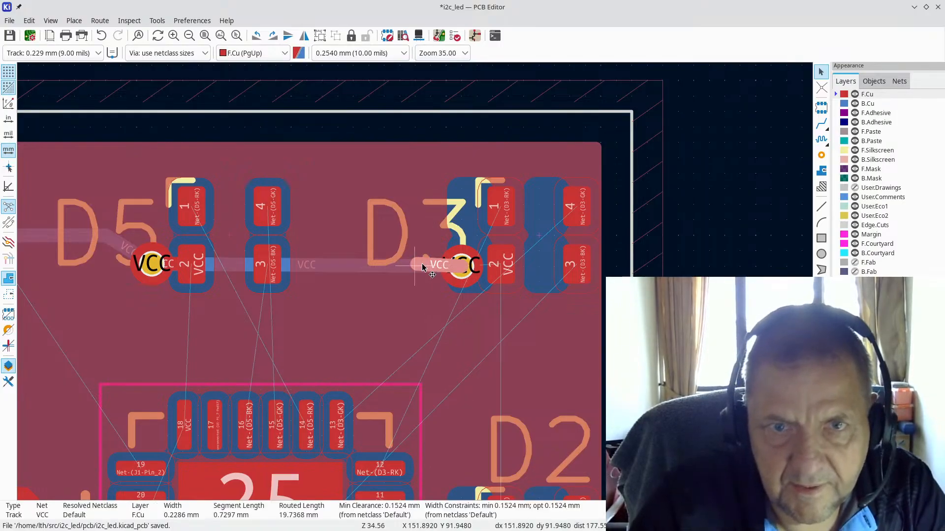
key(Escape)
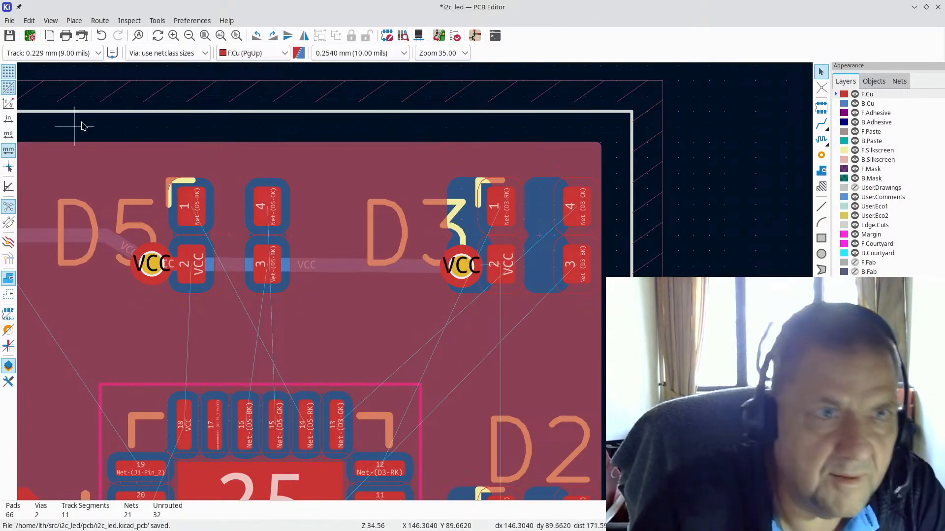
Step: Route a front-copper VCC track from the via to D3 pad 2
click(821, 124)
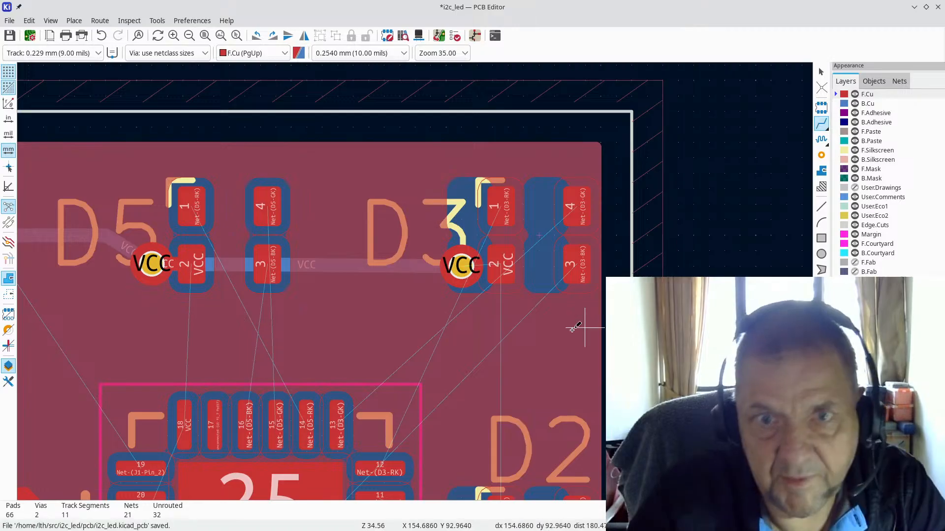
click(473, 266)
click(508, 267)
Step: Route VCC from D2 pad 2 through a via on back copper to the D3 via
scroll(492, 314, down, 5)
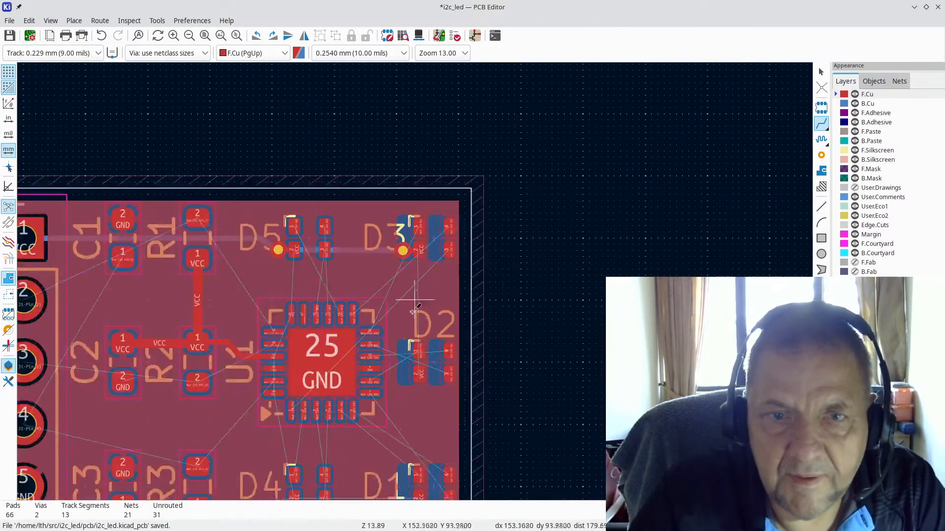
scroll(402, 349, up, 4)
click(415, 279)
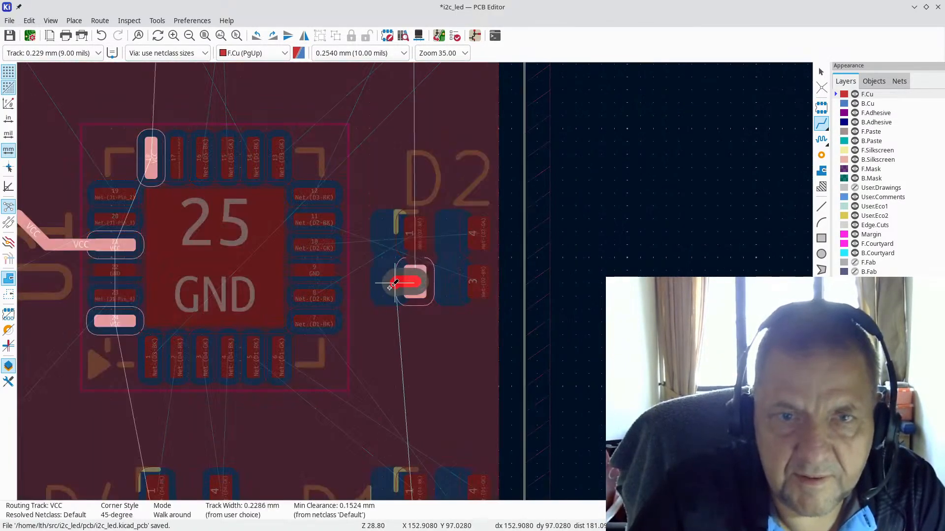
key(v)
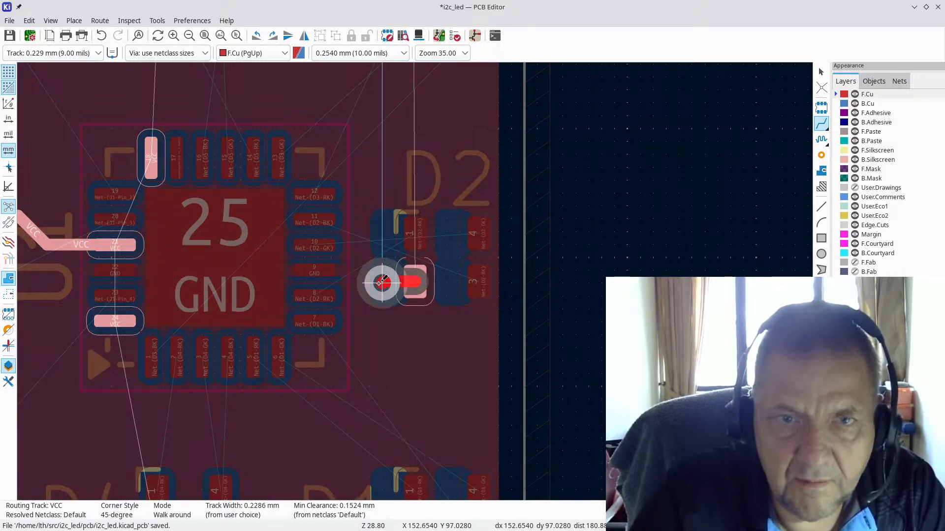
click(382, 282)
scroll(384, 123, down, 1)
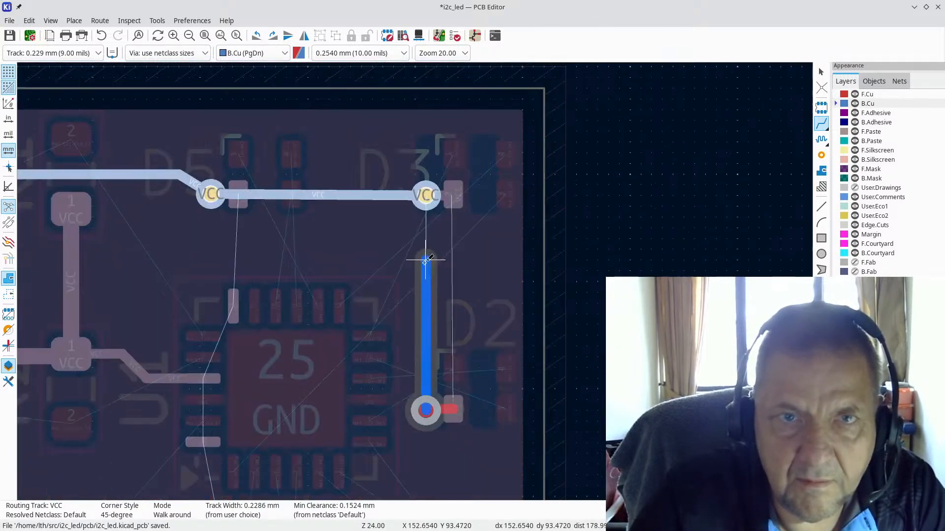
click(426, 195)
scroll(454, 409, up, 4)
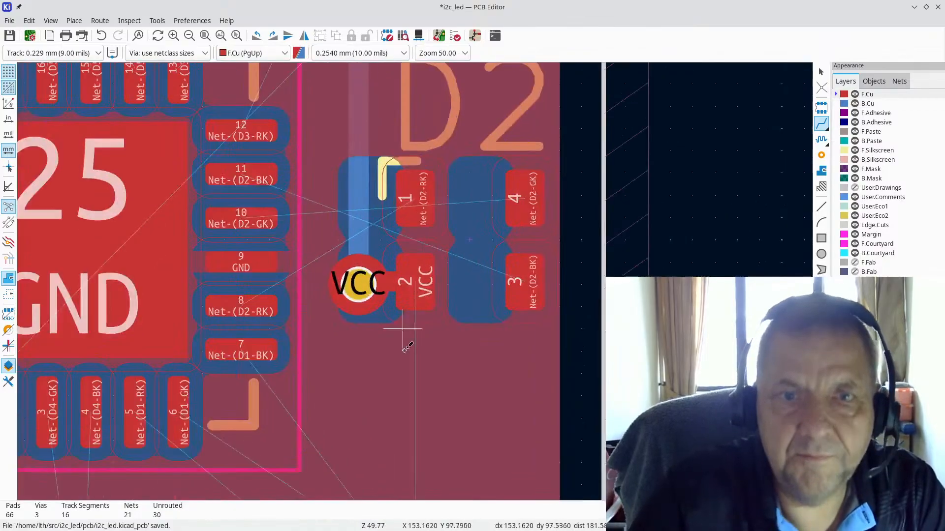
Step: Route VCC from D1's pad through a via on back copper to the via near D2
scroll(403, 374, down, 4)
scroll(414, 288, down, 1)
shift+scroll(415, 276, down, 2)
scroll(439, 321, up, 4)
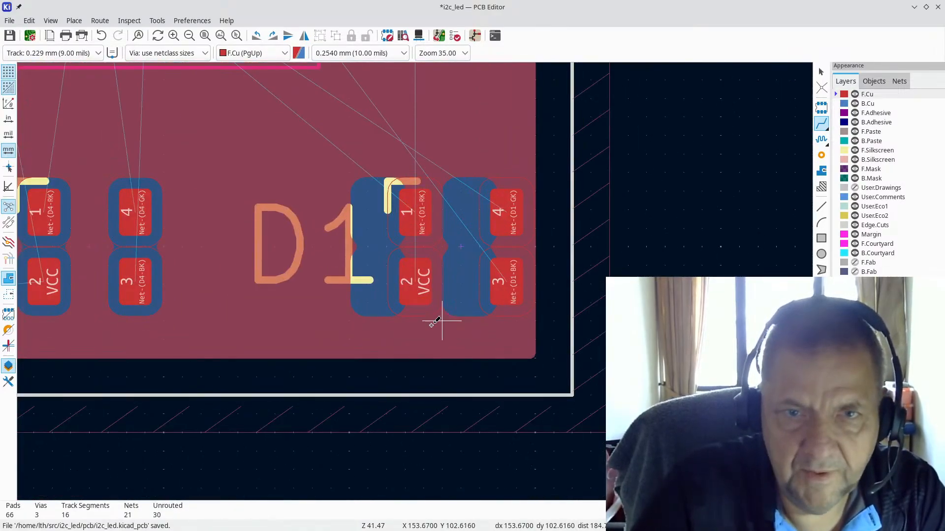
click(421, 277)
key(v)
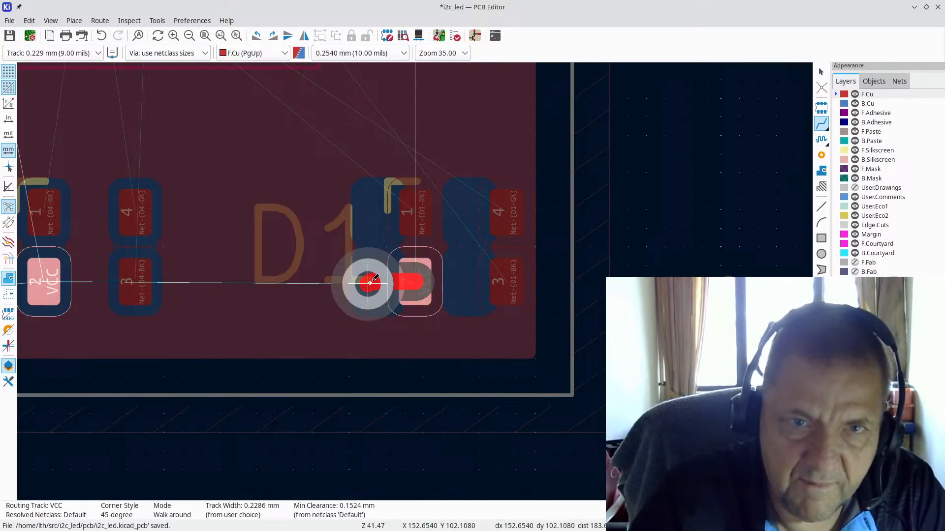
click(370, 282)
scroll(415, 226, down, 3)
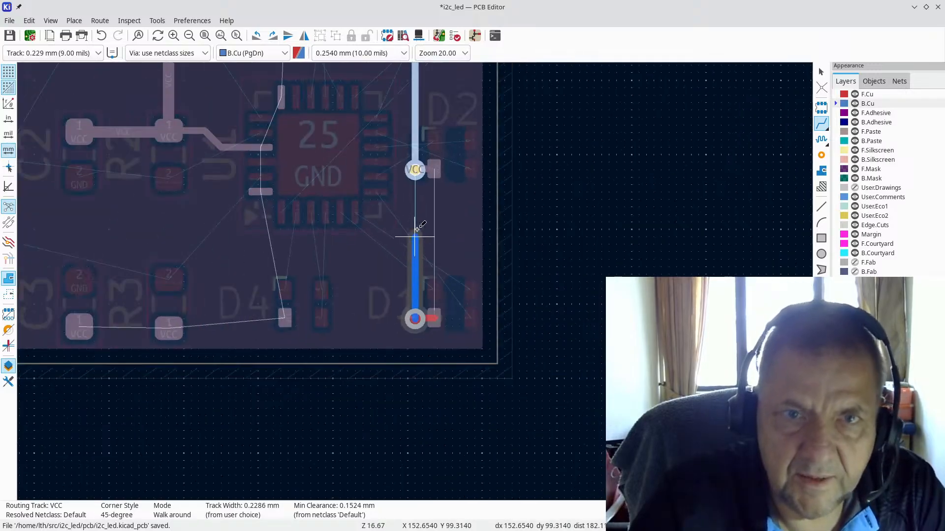
click(415, 171)
Step: Refill all copper zones with B and open the board in the 3D Viewer
scroll(276, 256, down, 3)
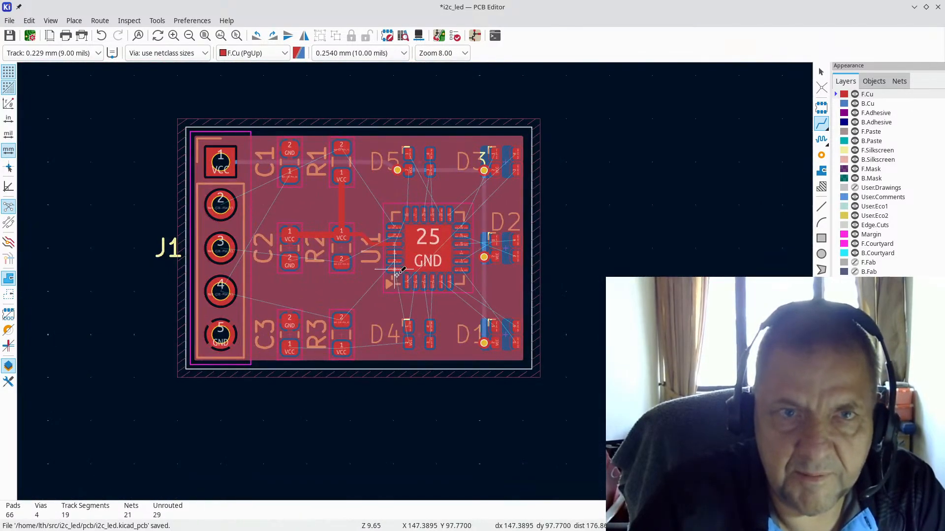
key(b)
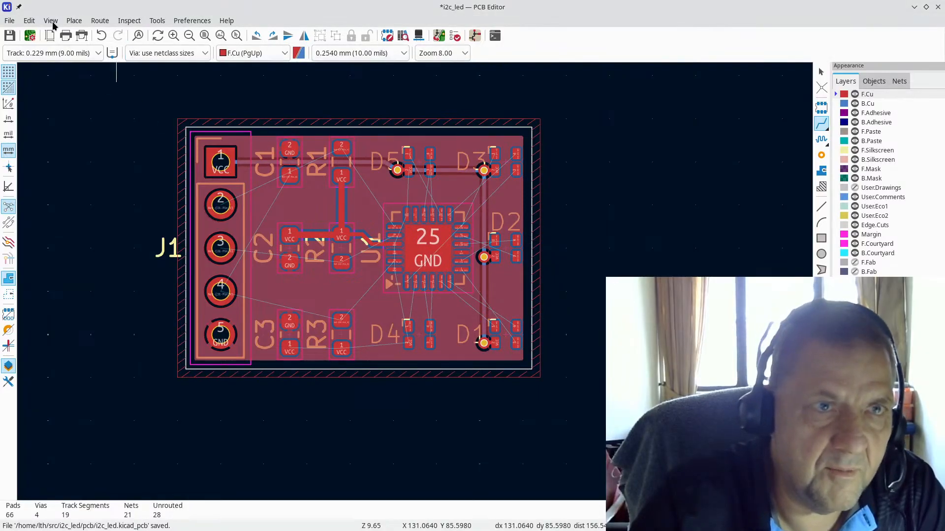
click(51, 21)
click(61, 69)
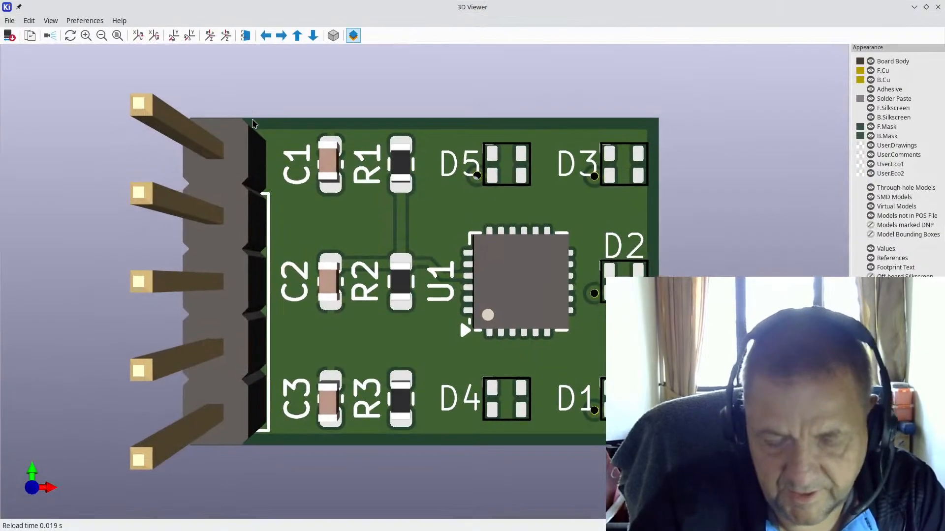
Step: Rotate the 3D board to inspect its component side and back-copper VCC track
drag(596, 221, 1, 297)
drag(320, 305, 330, 276)
drag(205, 273, 599, 329)
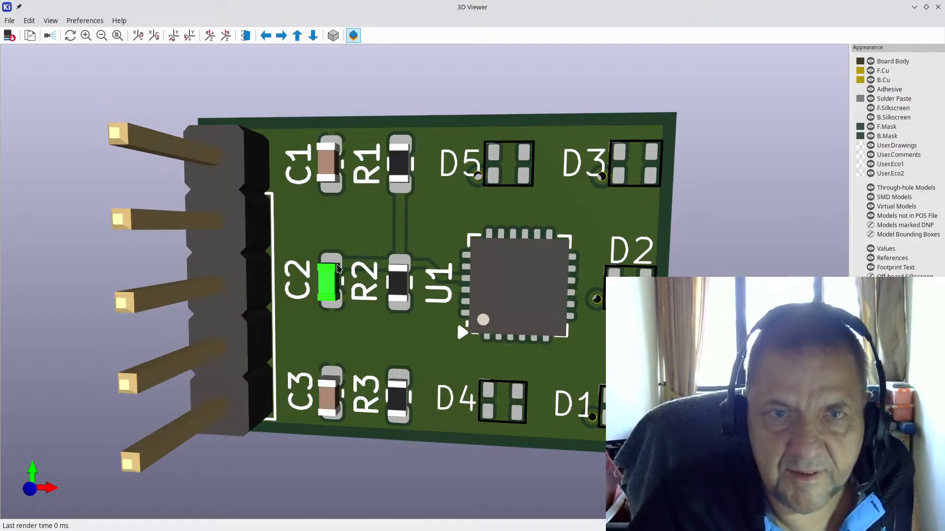
drag(592, 215, 264, 375)
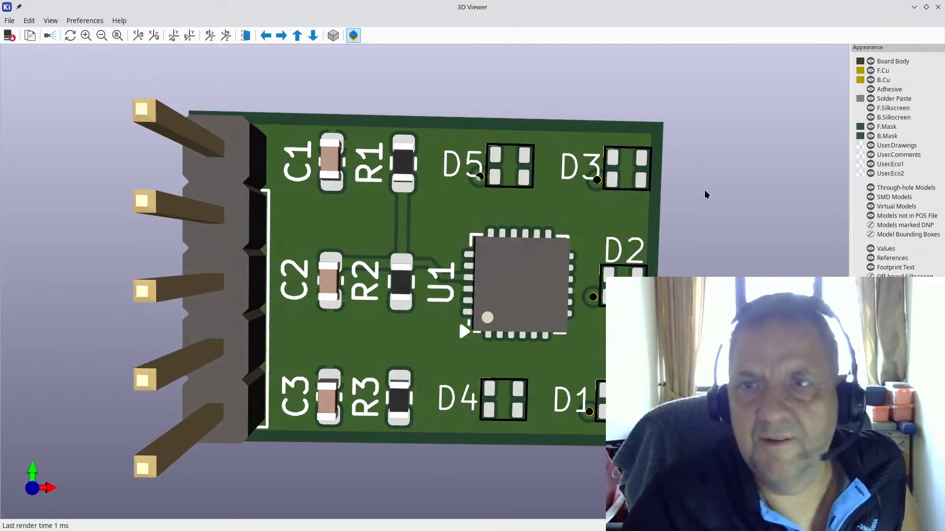
Step: Close the 3D Viewer, save the i2c_led PCB, and switch to the Schematic Editor
click(938, 12)
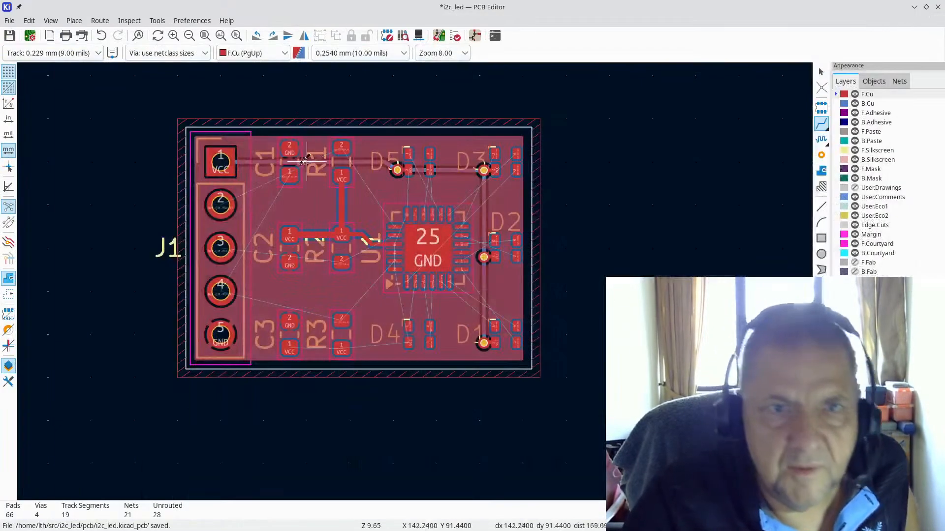
scroll(459, 280, up, 5)
scroll(459, 280, up, 2)
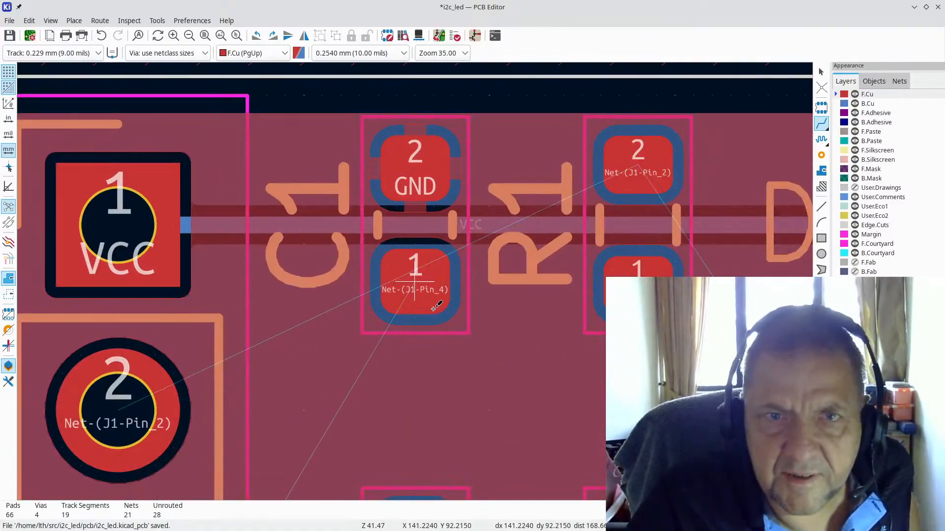
scroll(435, 307, down, 4)
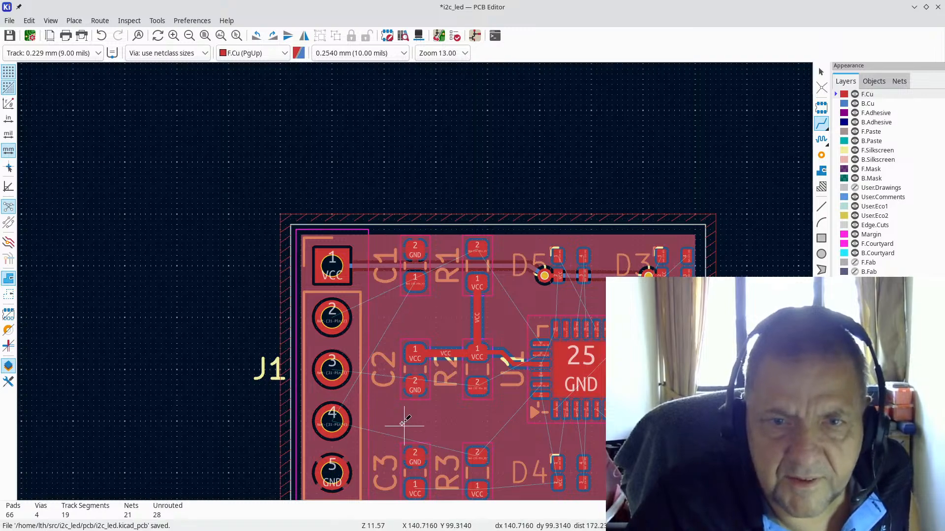
scroll(407, 435, up, 2)
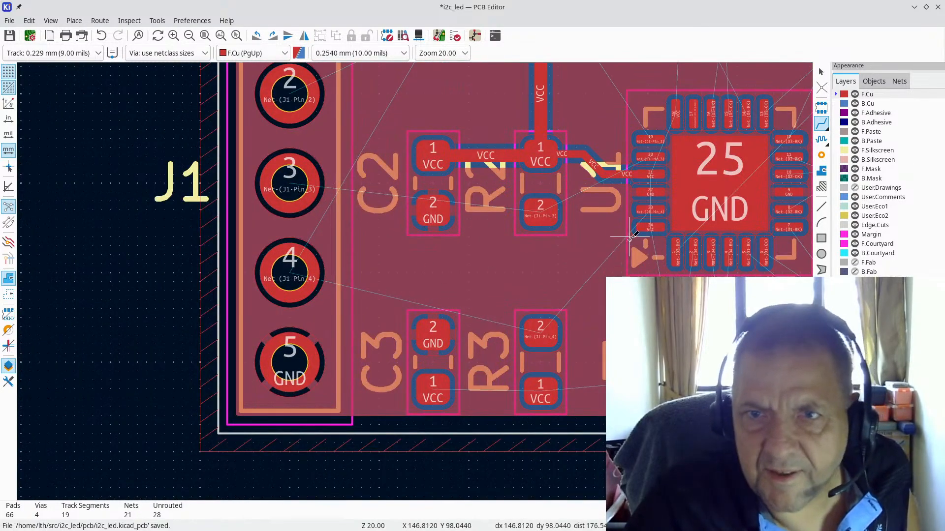
scroll(638, 227, up, 1)
scroll(440, 264, down, 3)
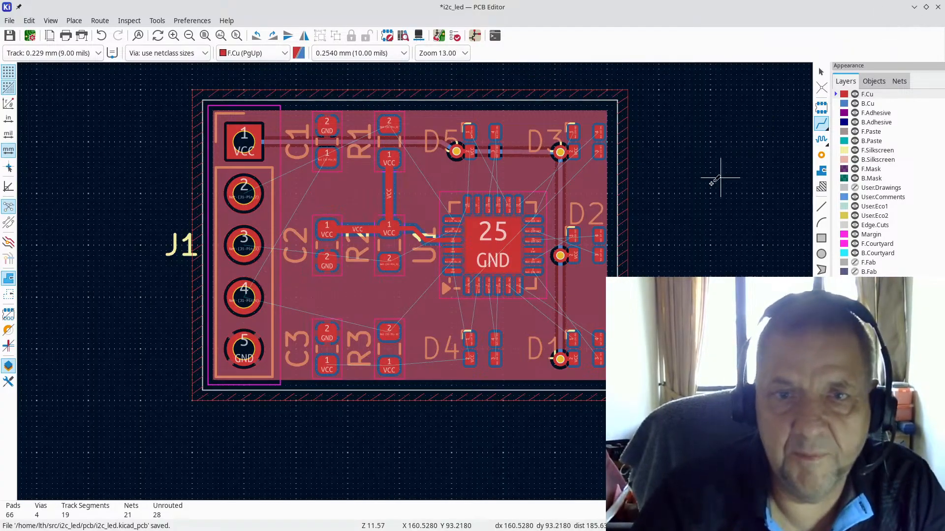
key(ctrl+s)
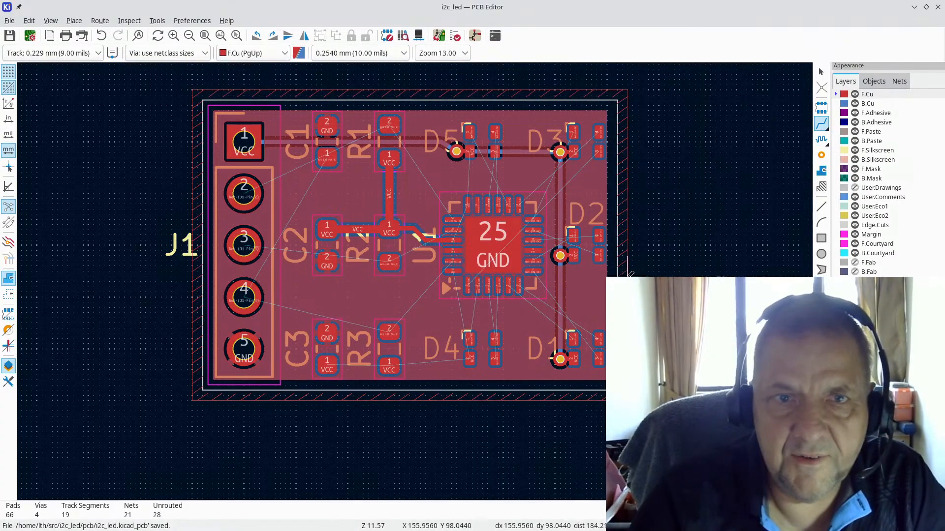
key(alt+Tab)
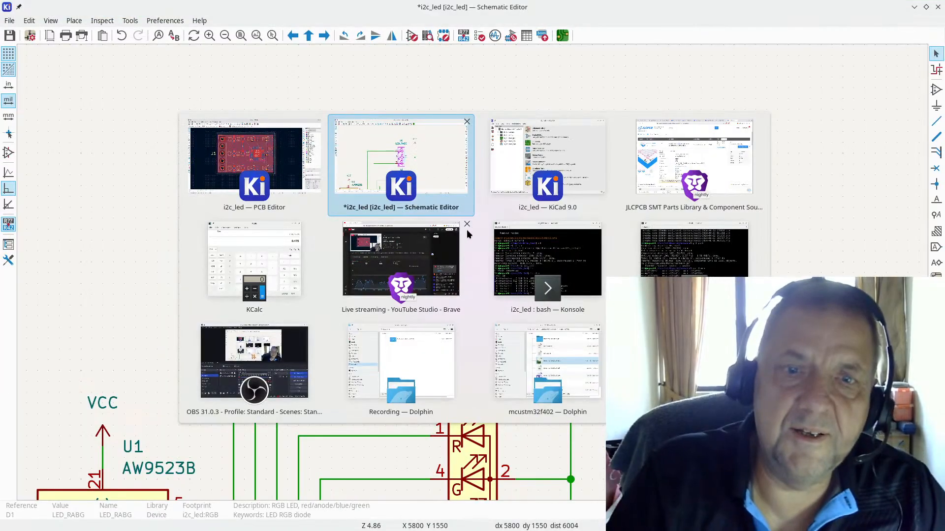
Step: Place a VCC net label on the wire at J1 pin 1
scroll(428, 285, down, 4)
scroll(471, 278, up, 3)
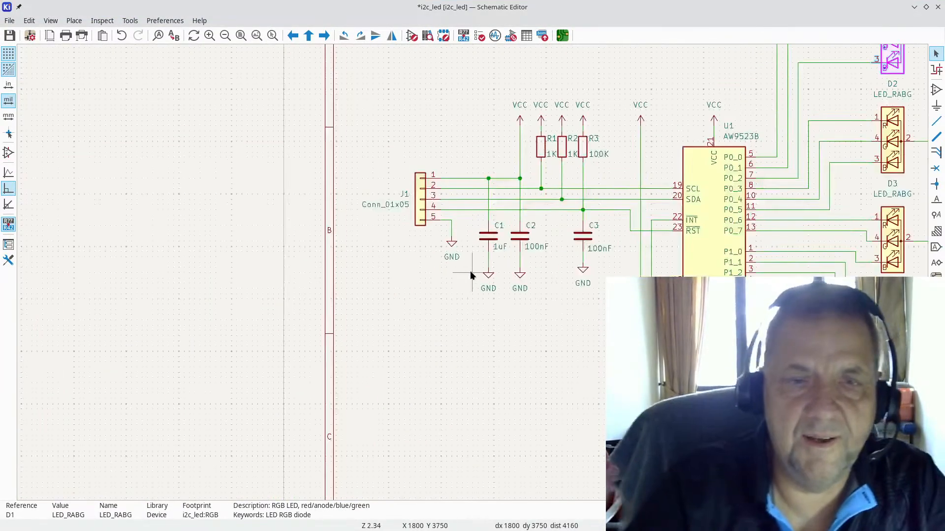
scroll(472, 275, up, 3)
key(Escape)
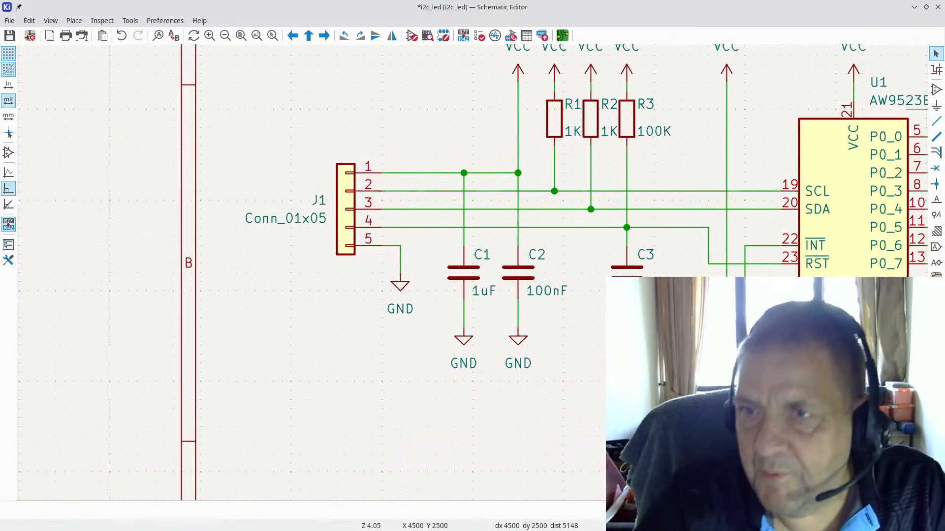
click(936, 199)
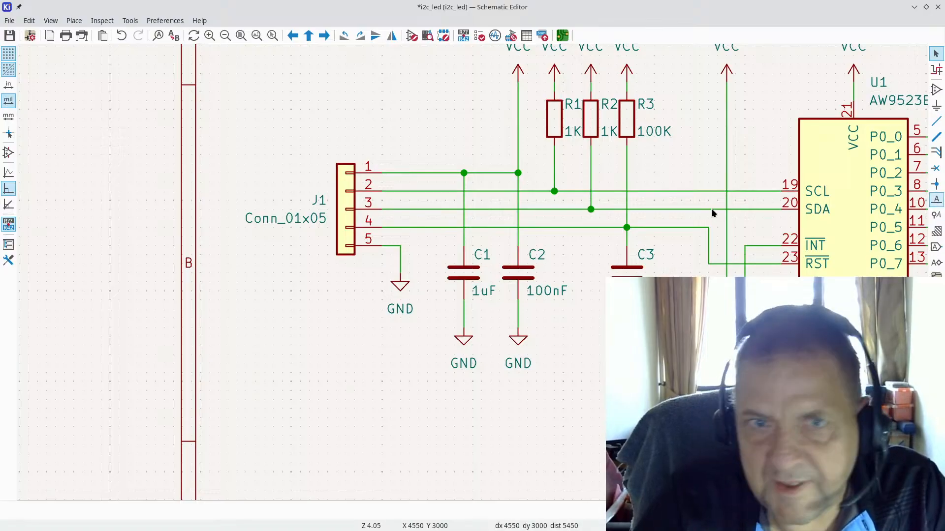
click(389, 167)
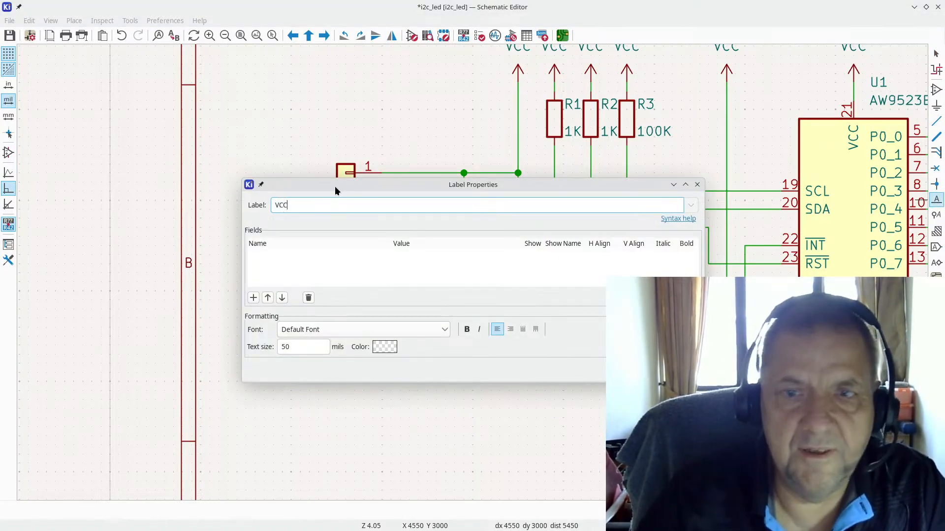
text(VCC)
key(Return)
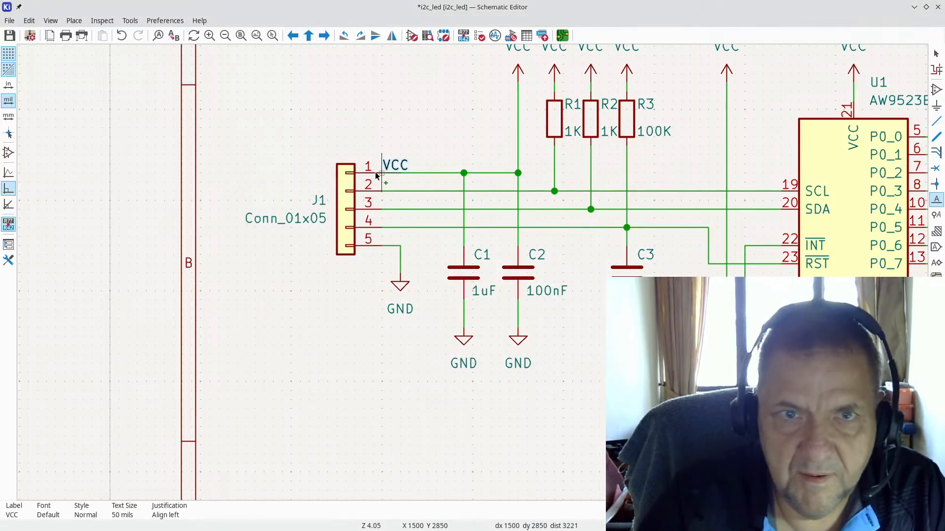
click(384, 172)
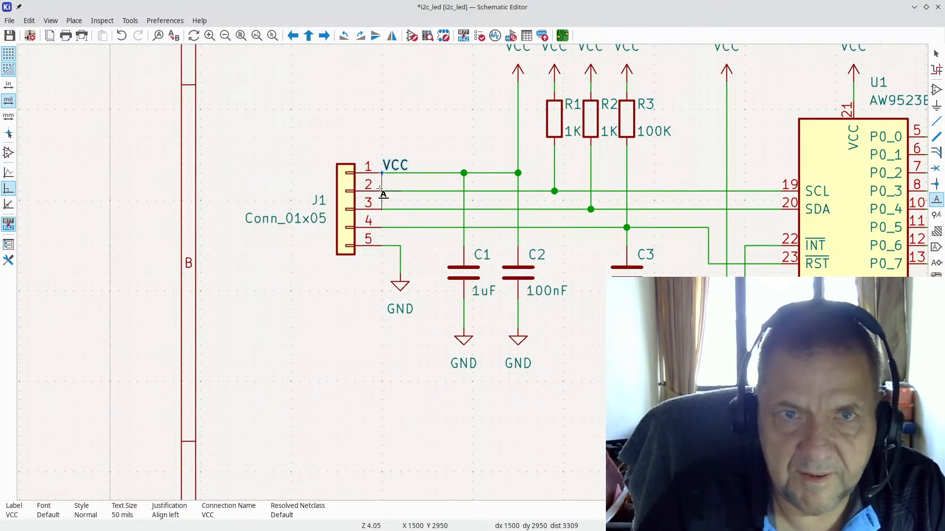
Step: Add SCL, SDA and RSTN net labels on J1 pins 2, 3 and 4
click(381, 191)
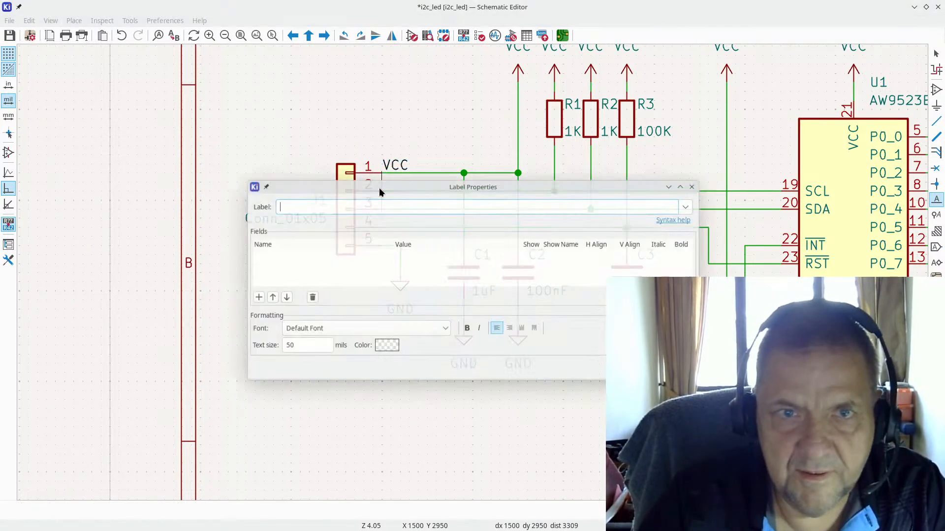
text(SCL)
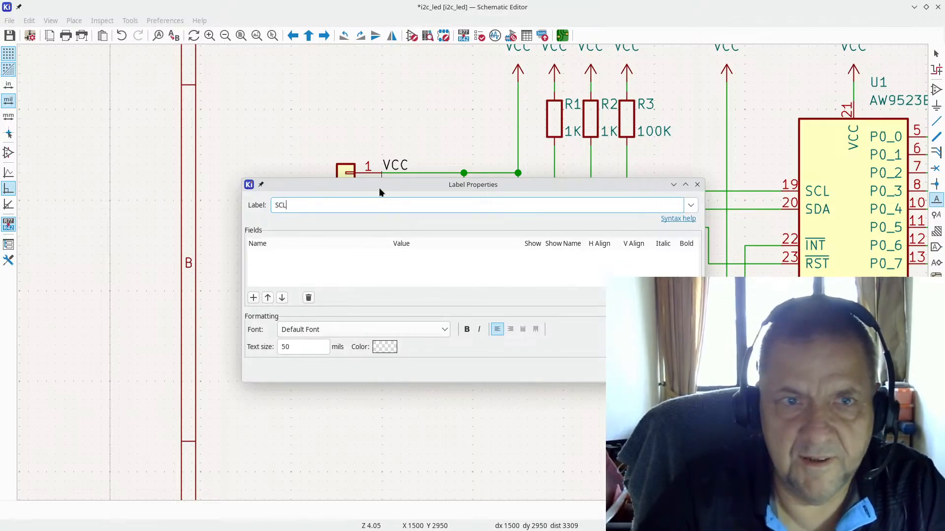
key(Return)
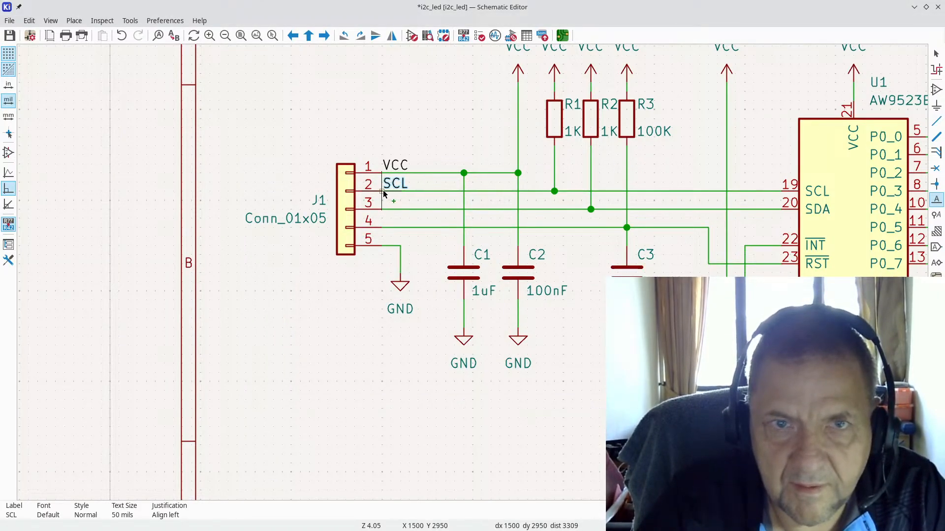
click(384, 194)
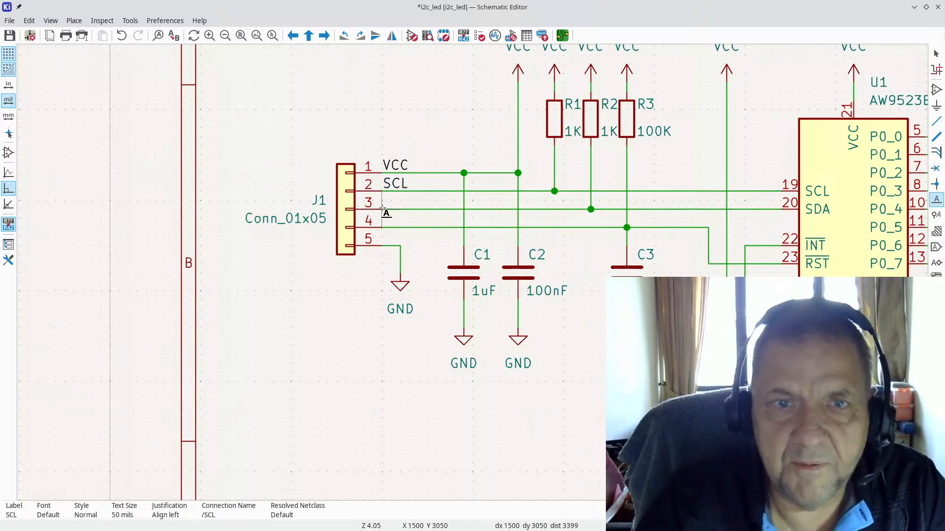
click(382, 209)
text(SD)
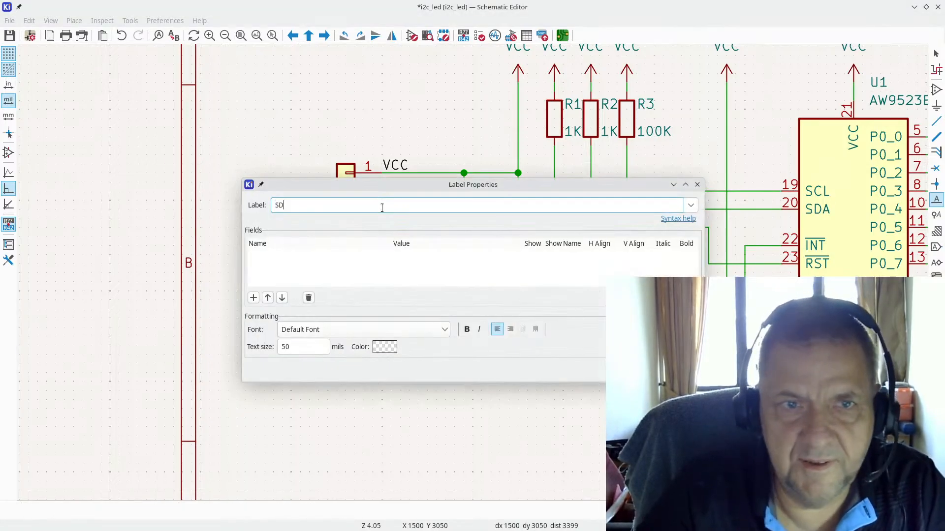
key(Return)
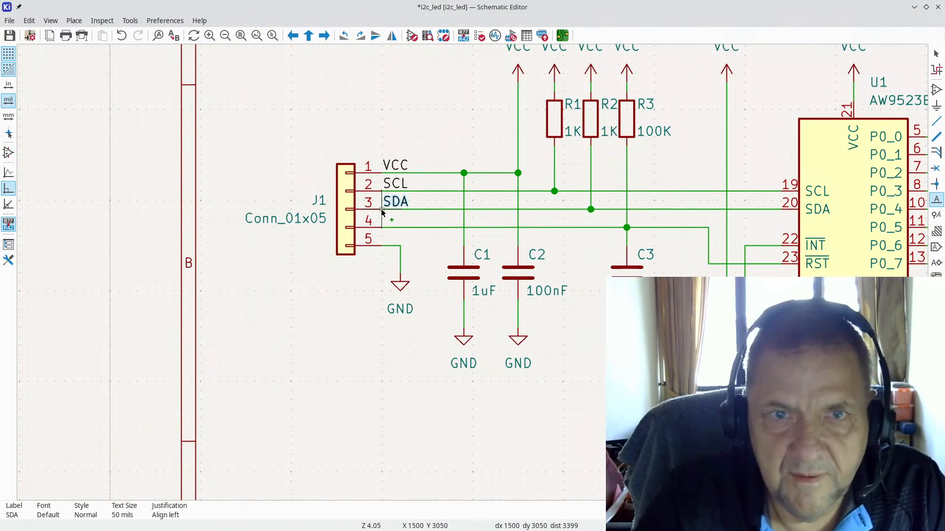
click(382, 212)
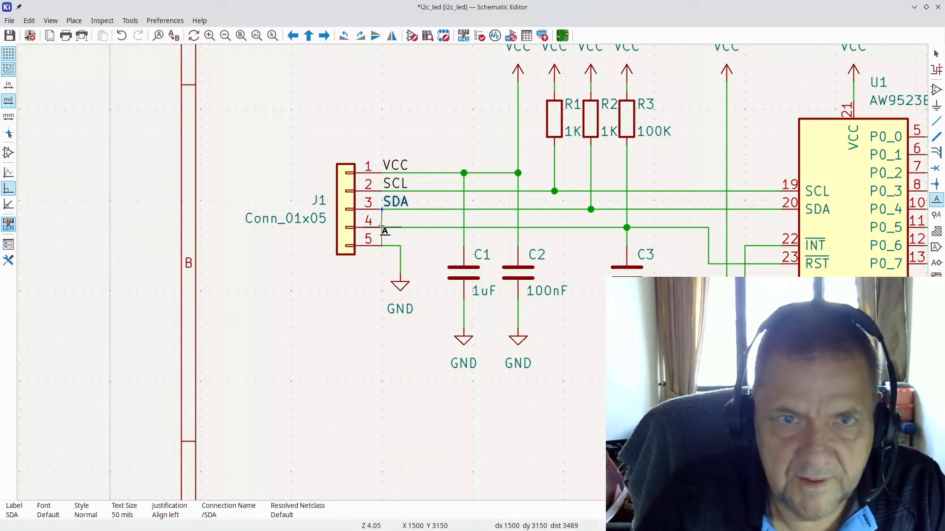
click(381, 226)
text(RSTN)
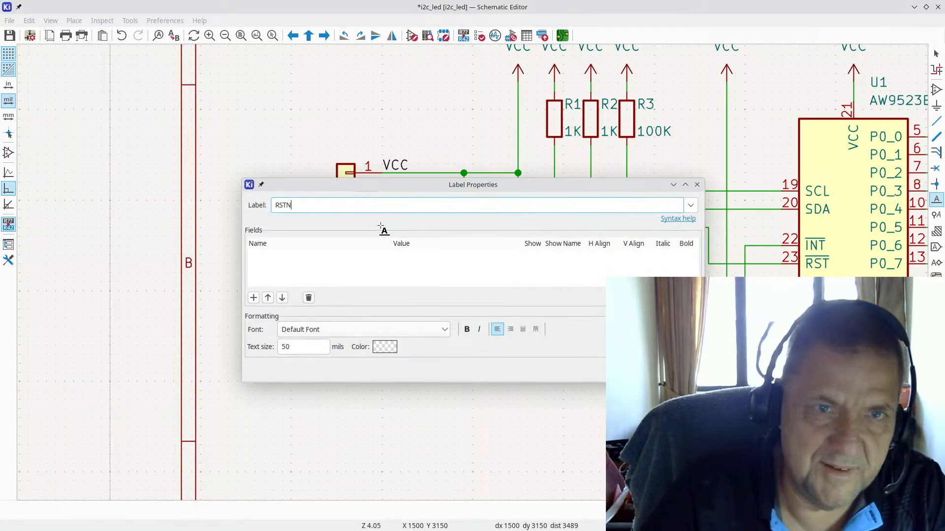
key(Return)
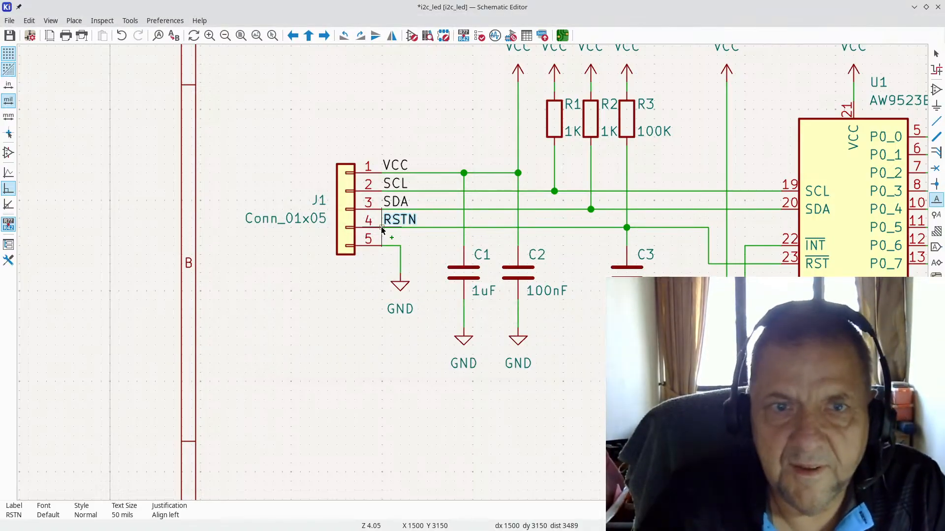
Step: Save the schematic and update the PCB from it
scroll(492, 265, down, 2)
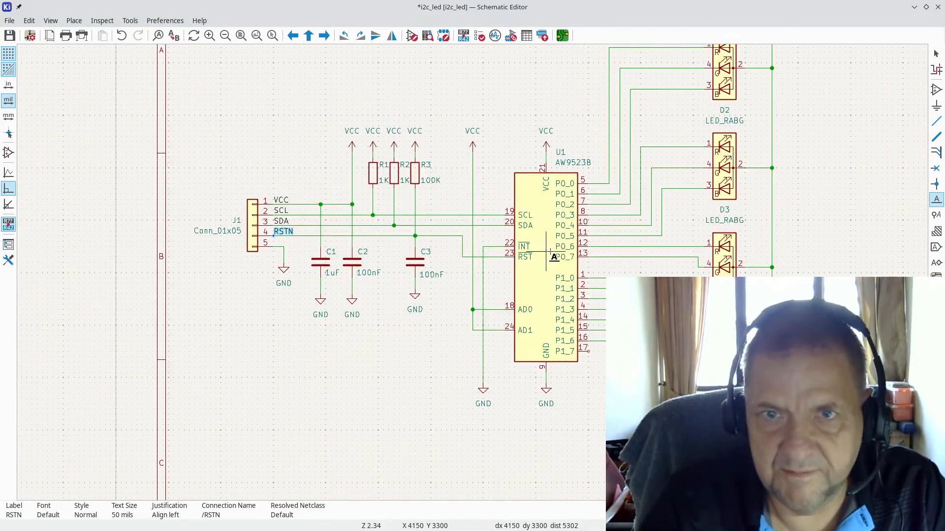
key(ctrl+s)
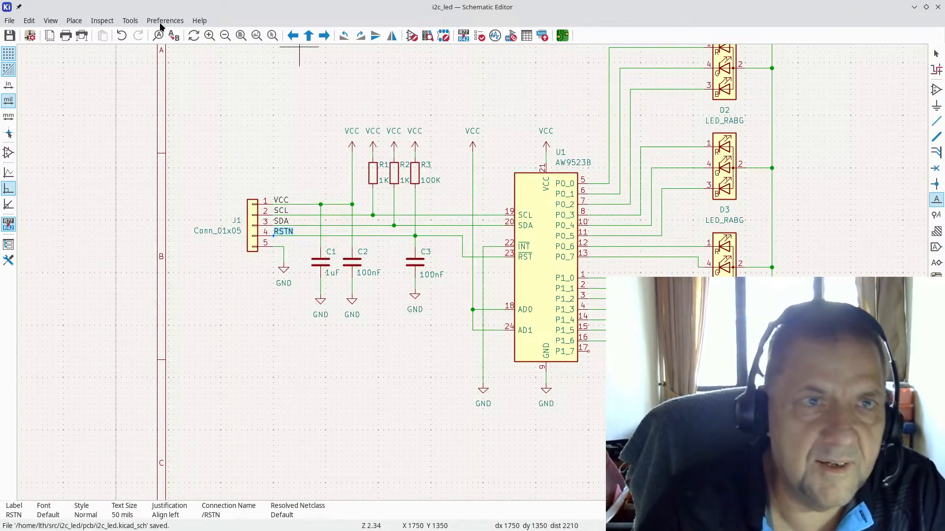
click(132, 21)
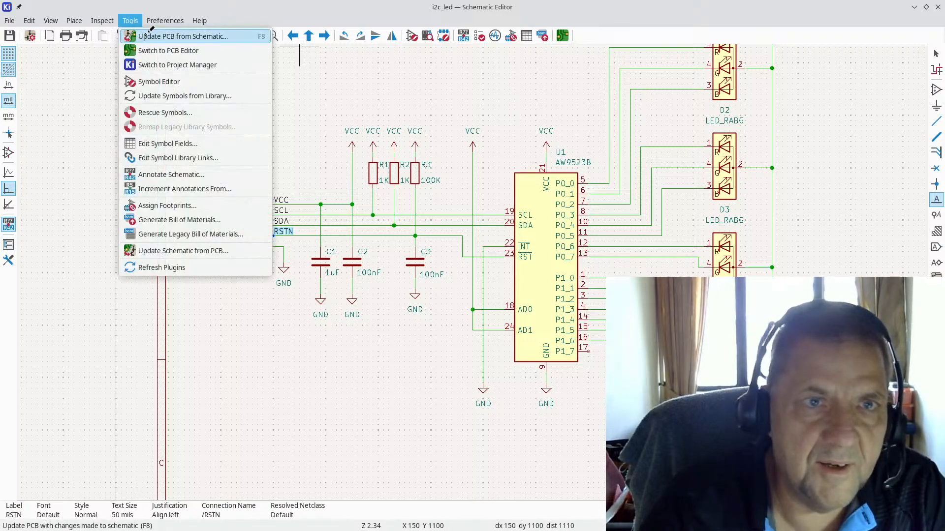
click(146, 38)
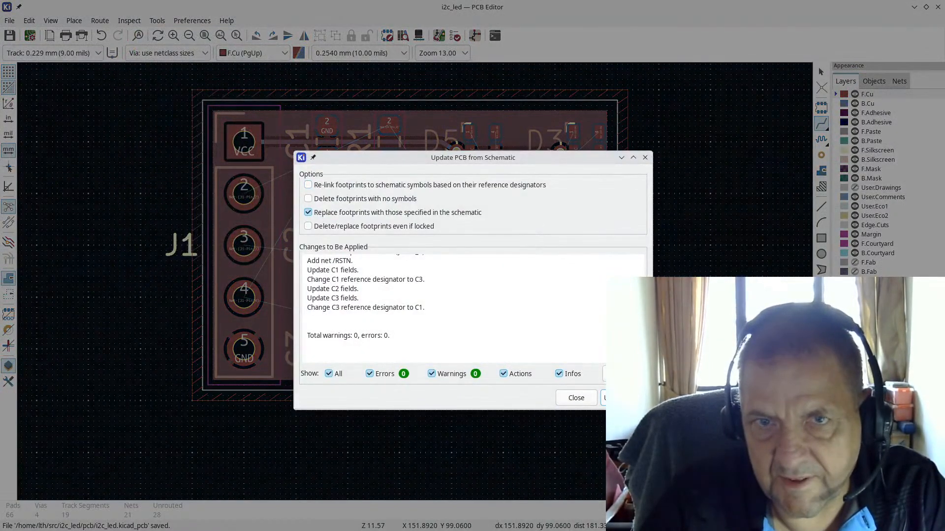
key(Return)
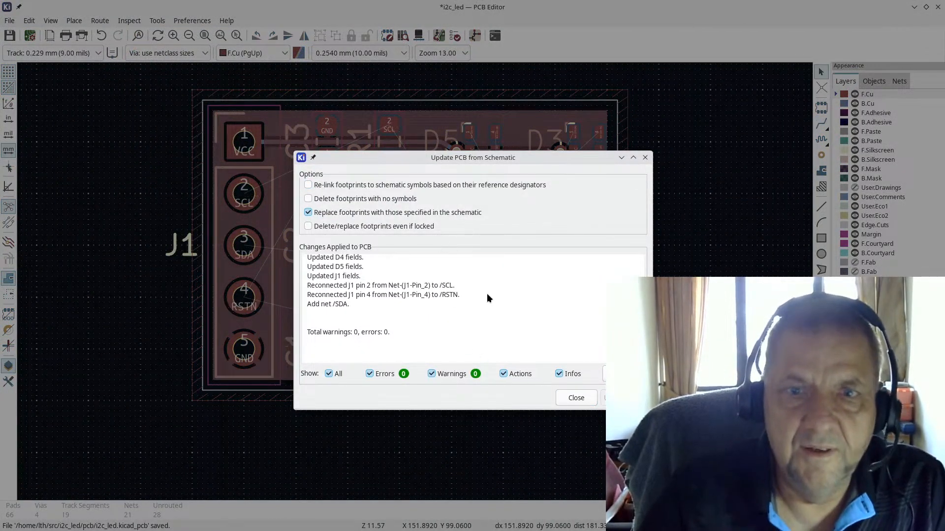
Step: Close the update report and inspect the VCC track at R2 and the J1-to-D5 track
click(573, 393)
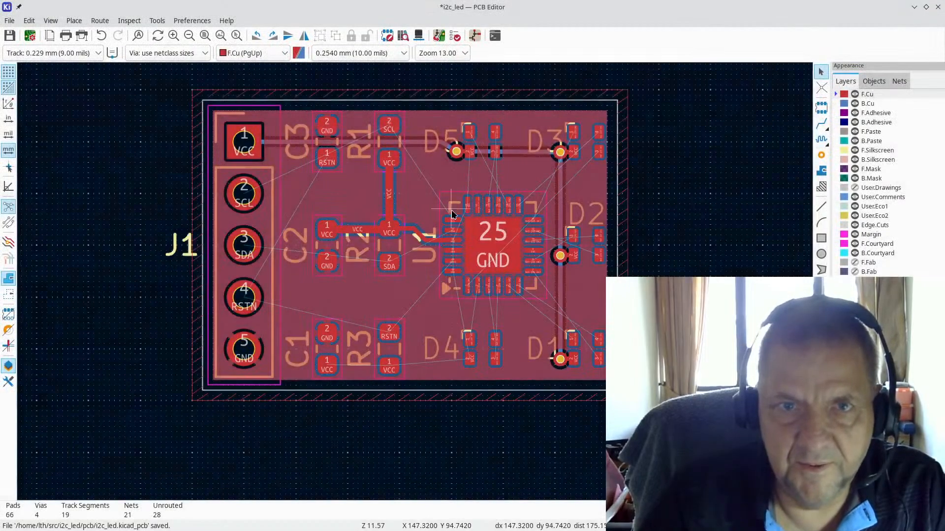
scroll(182, 216, up, 3)
scroll(53, 185, down, 2)
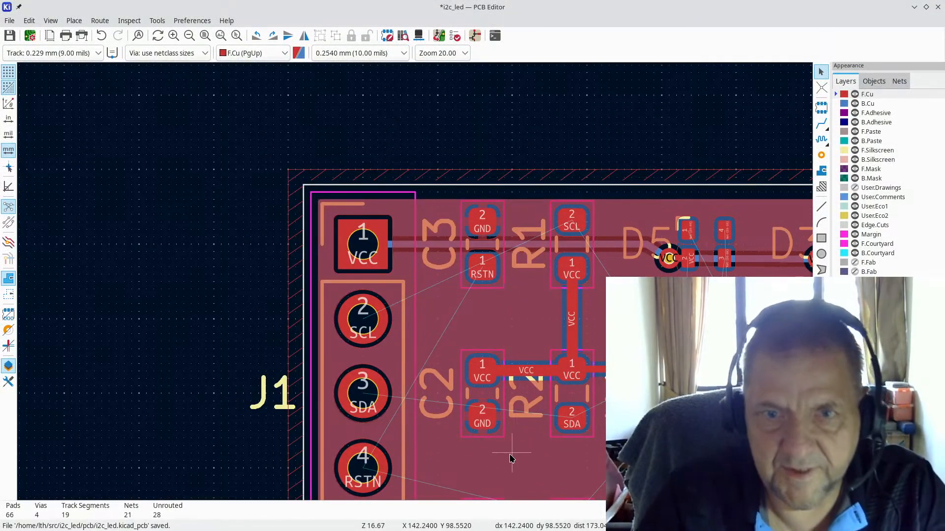
scroll(512, 451, up, 3)
click(441, 124)
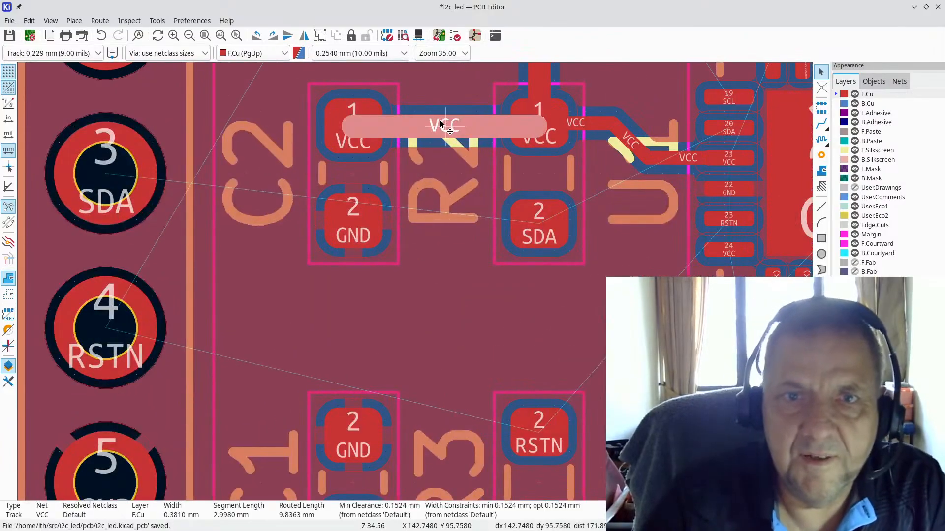
key(Escape)
scroll(413, 285, down, 2)
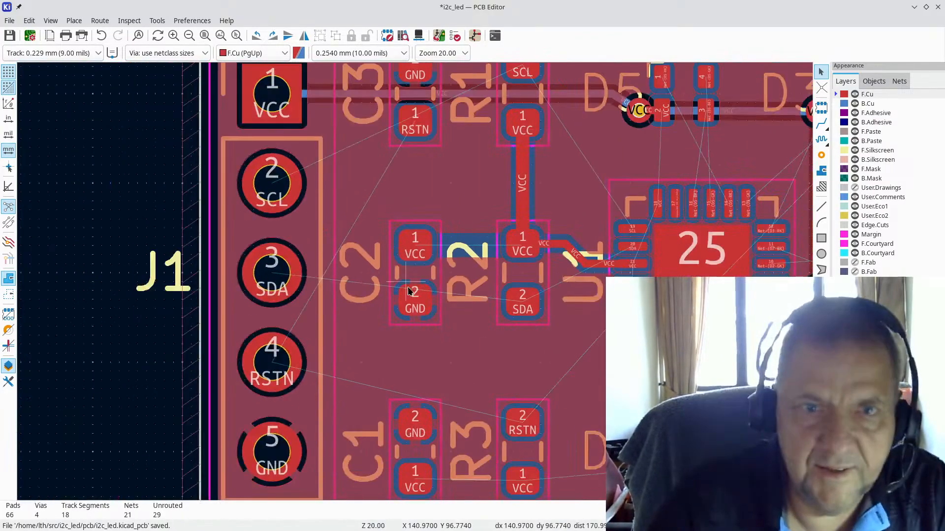
scroll(415, 285, down, 2)
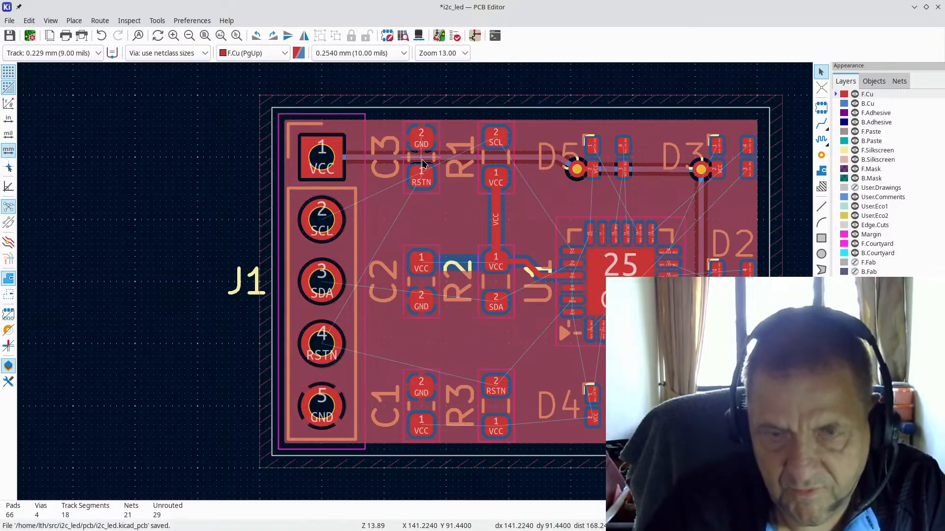
click(423, 164)
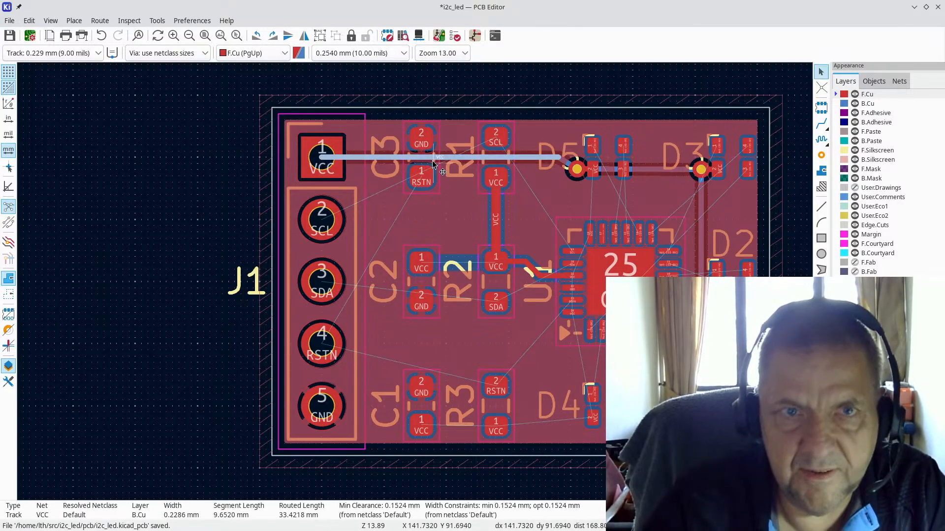
key(Escape)
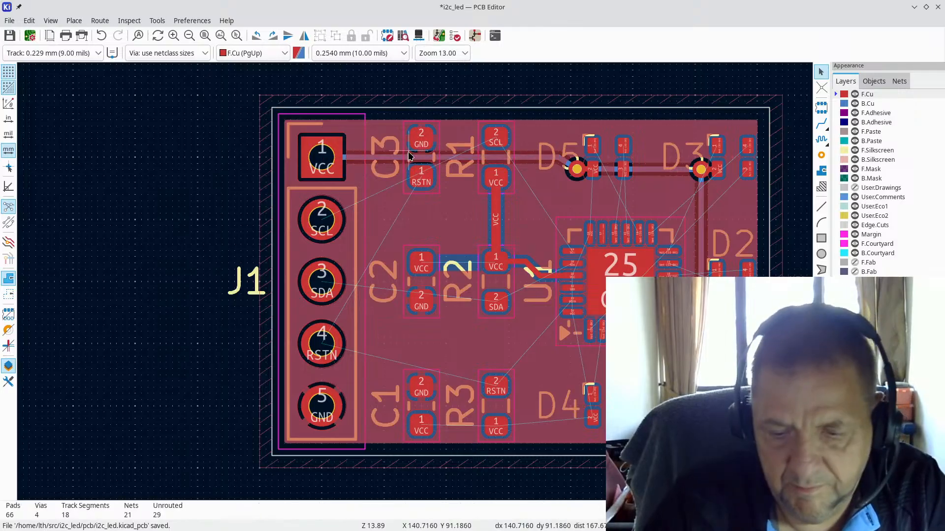
Step: Move C3 off the board left of J1 and place C2, rotated, beside J1 pad 1
drag(409, 155, 165, 318)
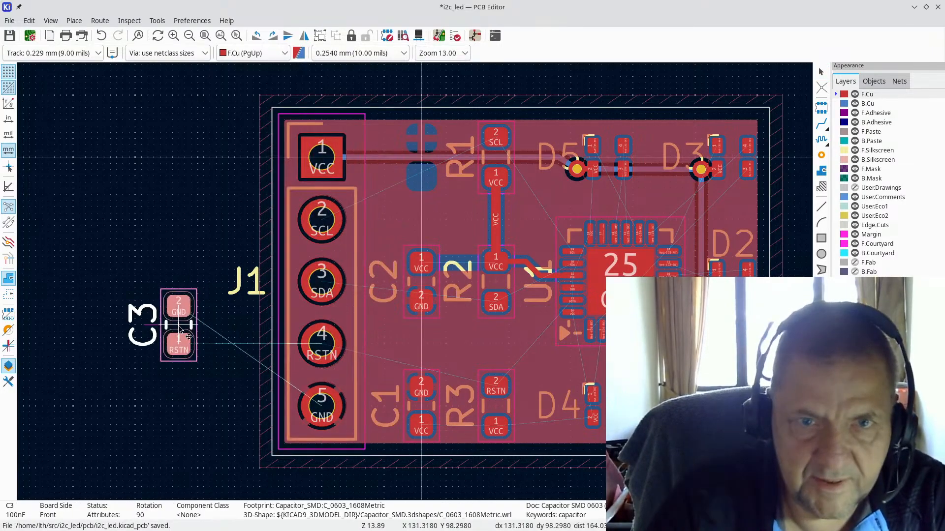
drag(419, 282, 424, 159)
key(r)
key(r)
click(423, 157)
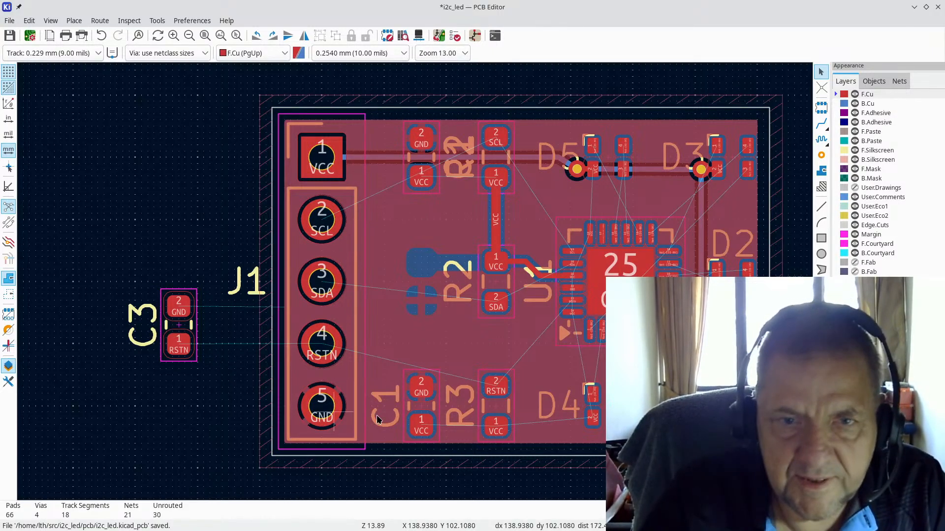
Step: Check the J1 VCC track and R1's SCL pad, then move R1 off the board below C3
click(498, 157)
key(Escape)
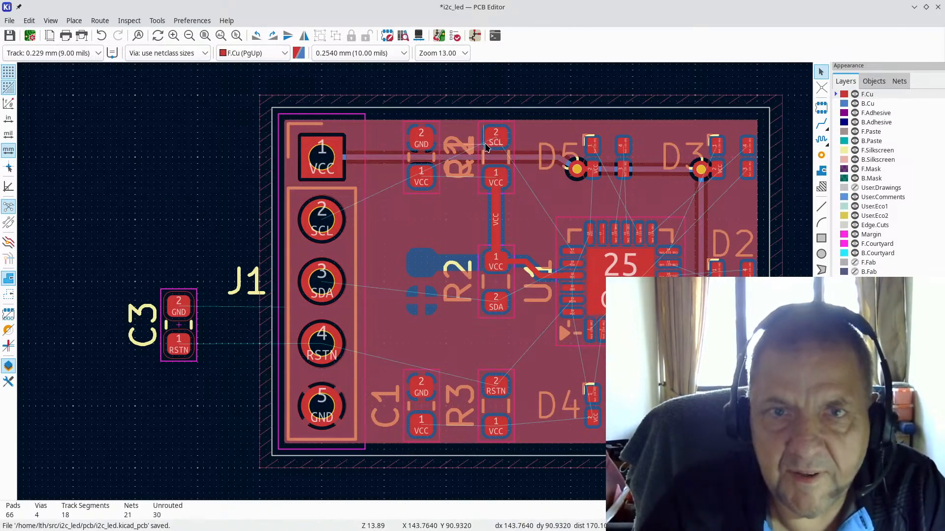
click(483, 143)
key(Escape)
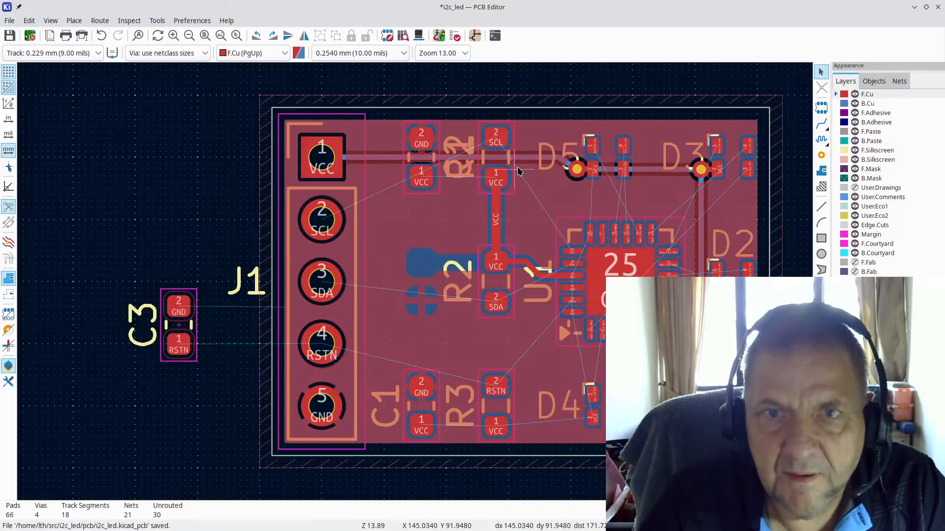
drag(507, 172, 214, 463)
scroll(432, 181, up, 2)
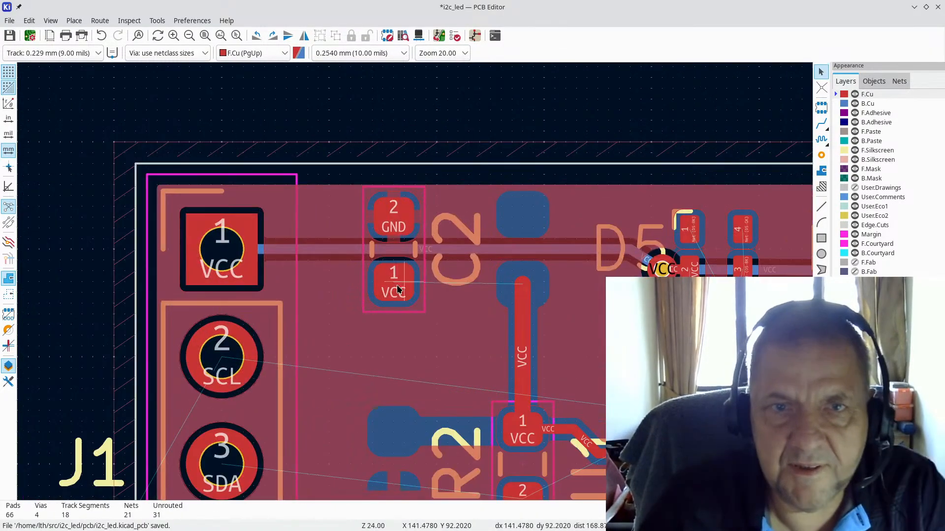
key(alt+Tab)
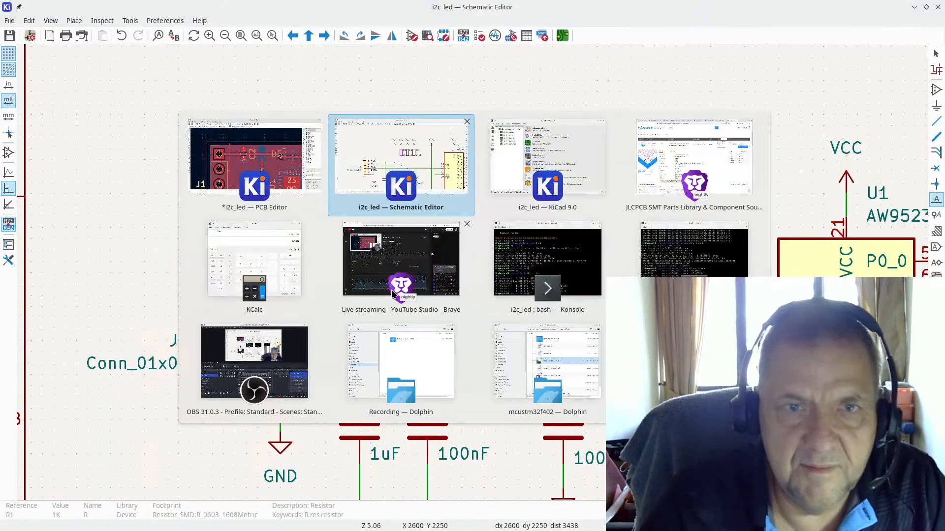
scroll(449, 330, down, 3)
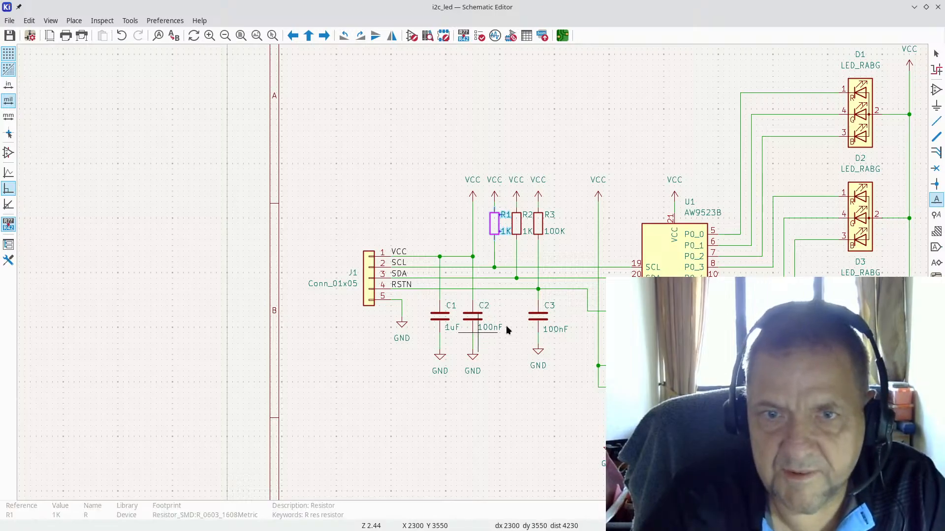
key(alt+Tab)
scroll(536, 285, down, 3)
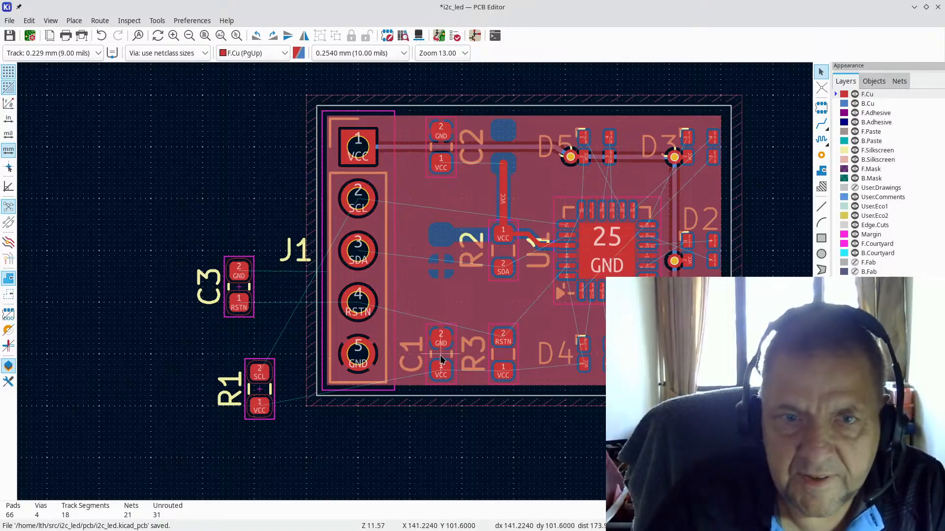
Step: Place C1 up beside C2 near D5
drag(439, 353, 504, 152)
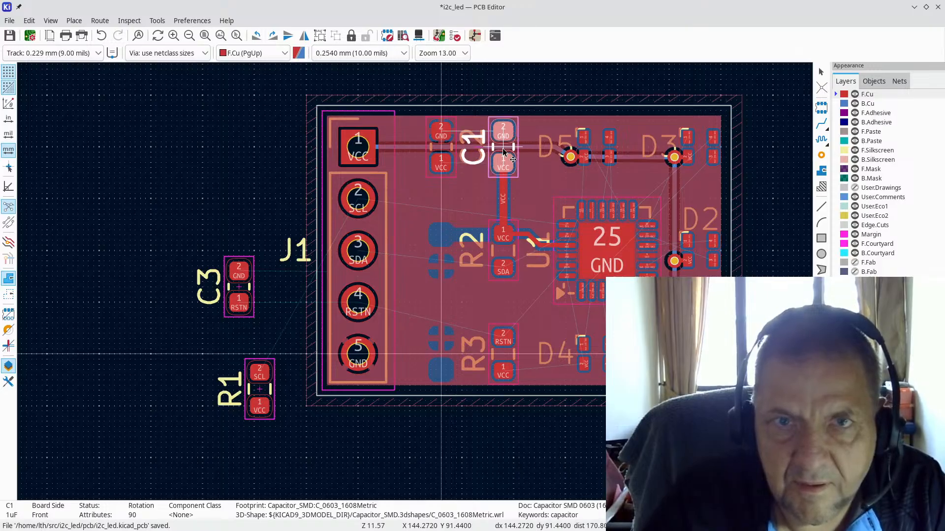
click(503, 152)
scroll(503, 197, up, 2)
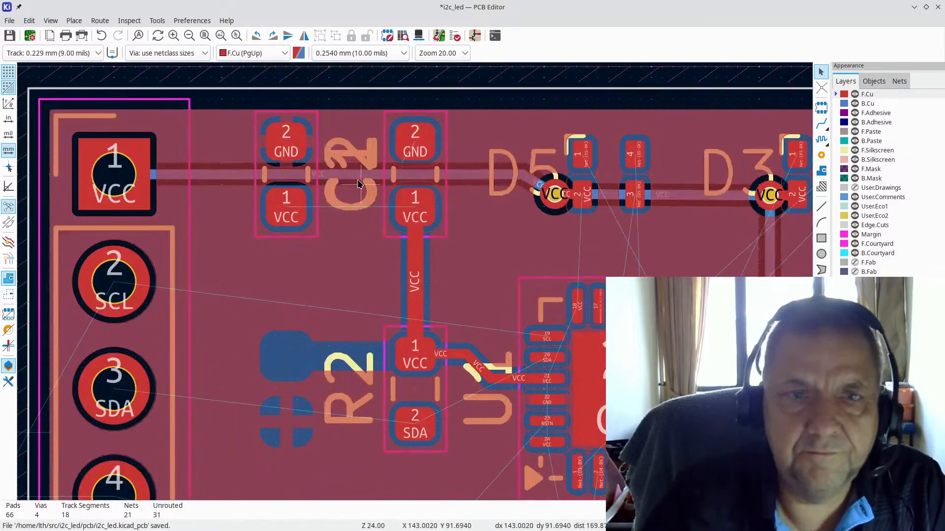
Step: Move the C2 reference label left of its pads so it clears C1's label
click(342, 155)
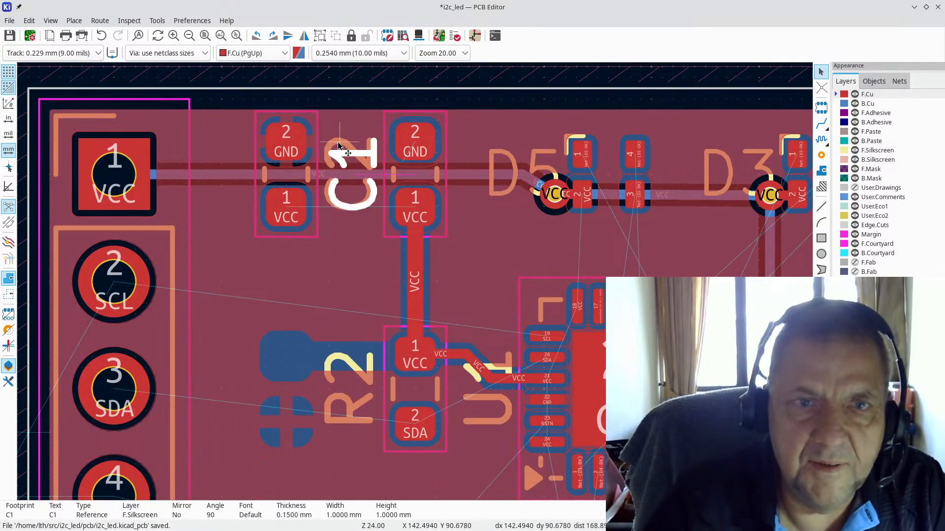
click(337, 144)
drag(337, 144, 219, 143)
mouse_move(229, 183)
mouse_down()
mouse_move(250, 304)
mouse_move(281, 281)
mouse_move(220, 178)
mouse_move(232, 172)
mouse_move(222, 177)
mouse_up()
scroll(413, 285, down, 5)
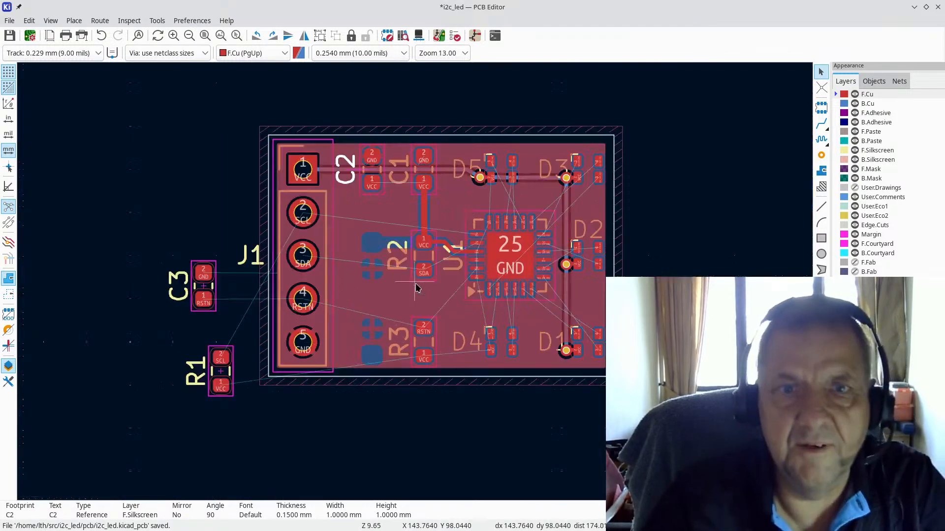
scroll(415, 285, up, 4)
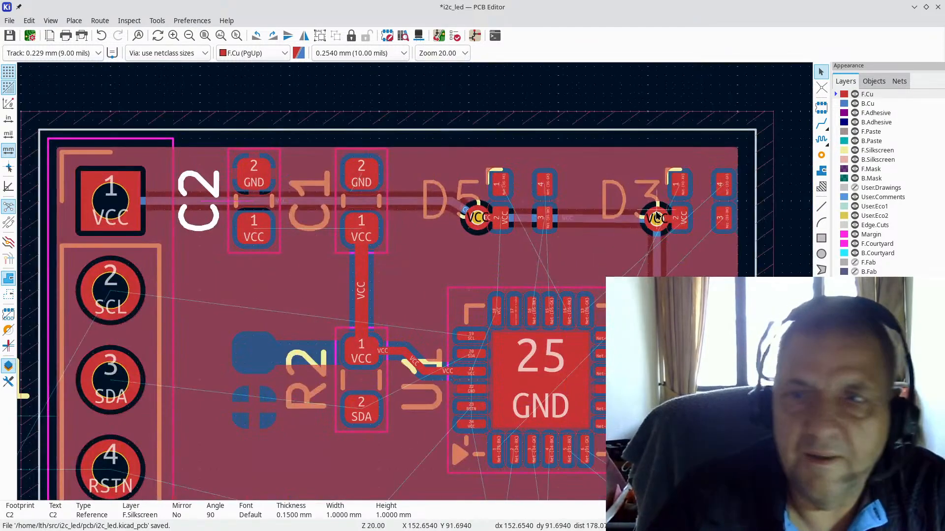
key(Escape)
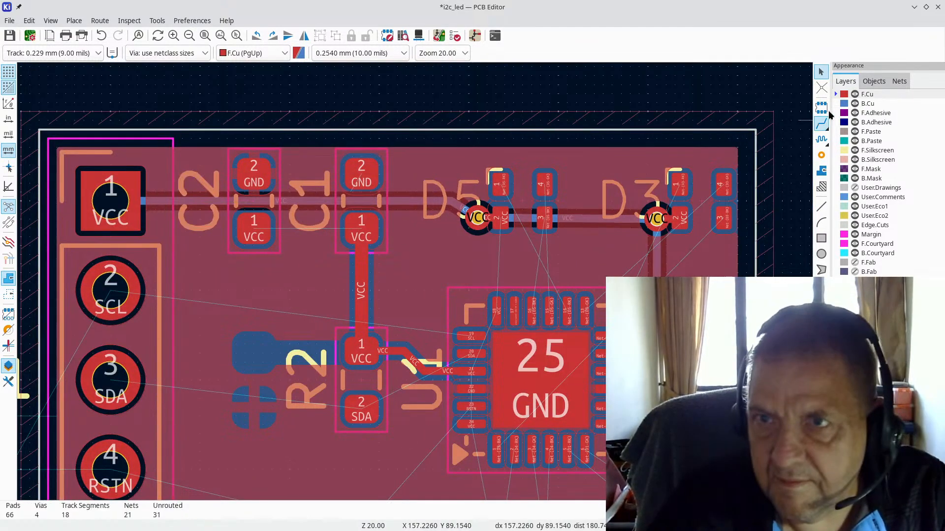
Step: Start routing with a 0.381 mm track width
click(824, 121)
key(ctrl+s)
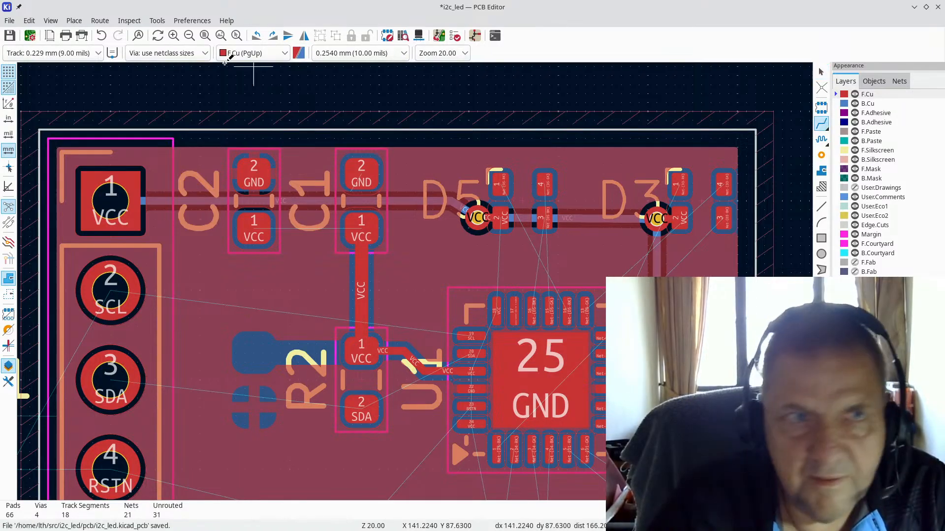
click(81, 52)
click(69, 83)
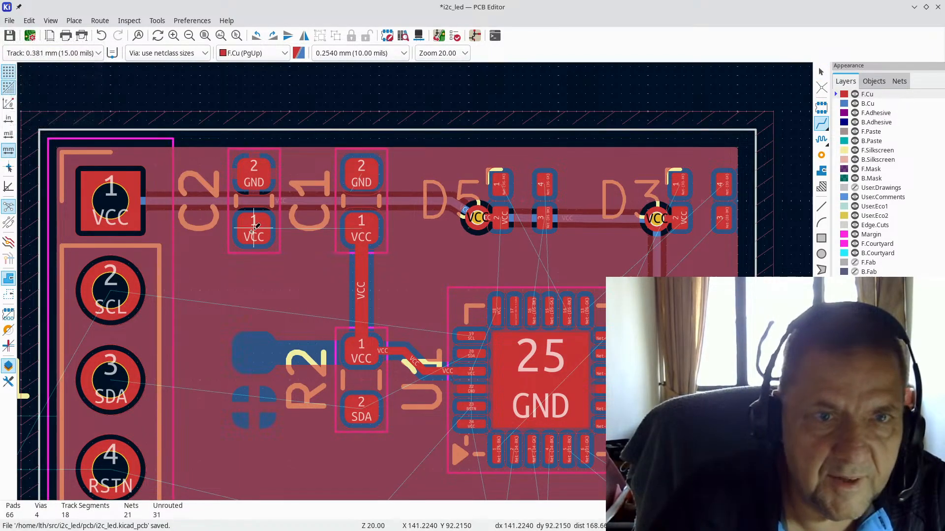
Step: Route VCC from J1 pad 1 to C2 pad 1 and on to C1 pad 1
click(109, 199)
click(254, 232)
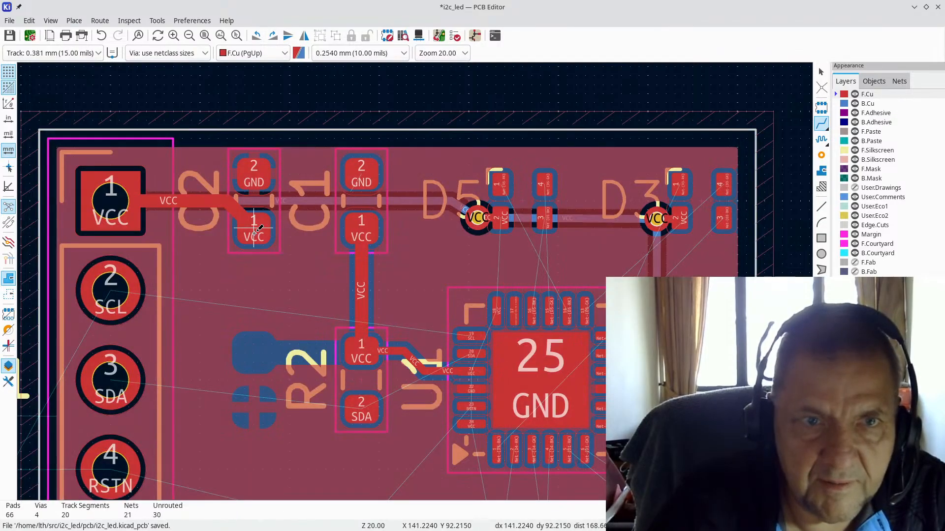
click(254, 231)
click(359, 227)
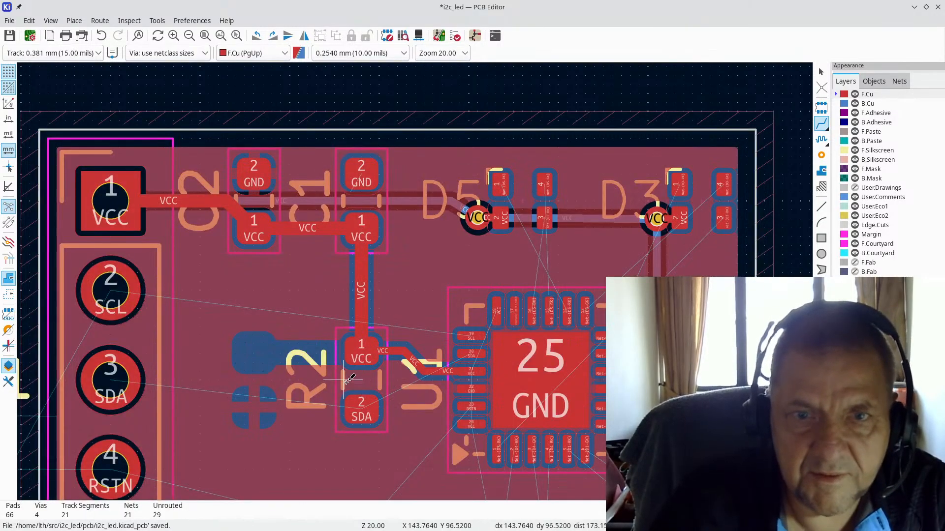
scroll(238, 443, down, 2)
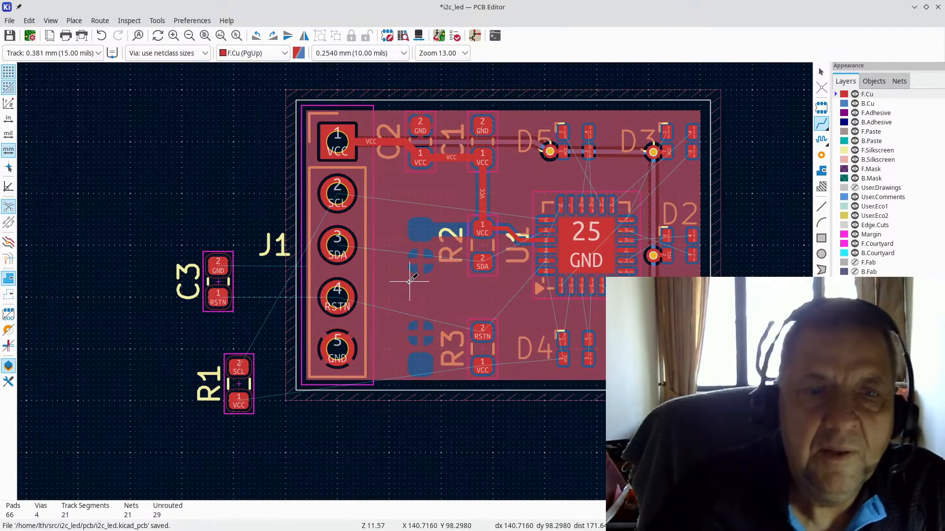
key(Escape)
scroll(529, 282, up, 2)
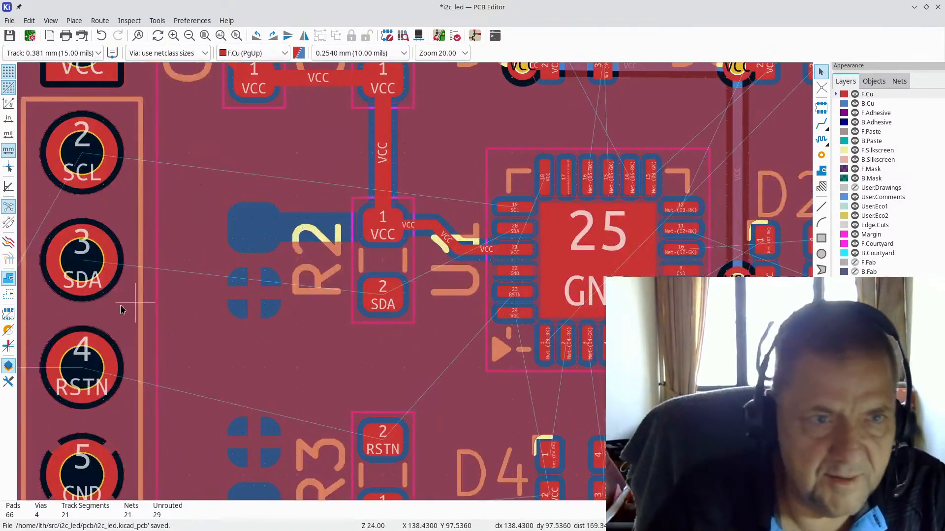
Step: Move C3 onto the board beside R3, rotated so its pads stand vertically
key(F4)
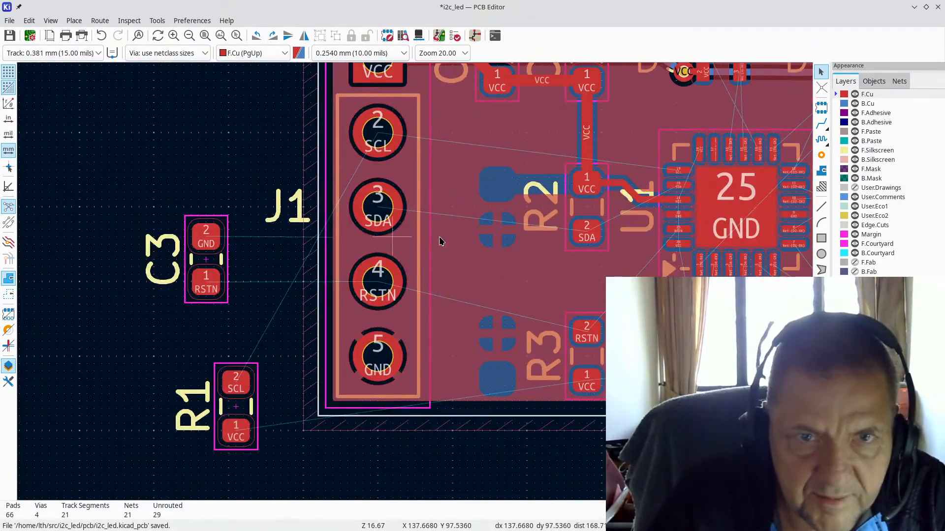
scroll(446, 247, up, 1)
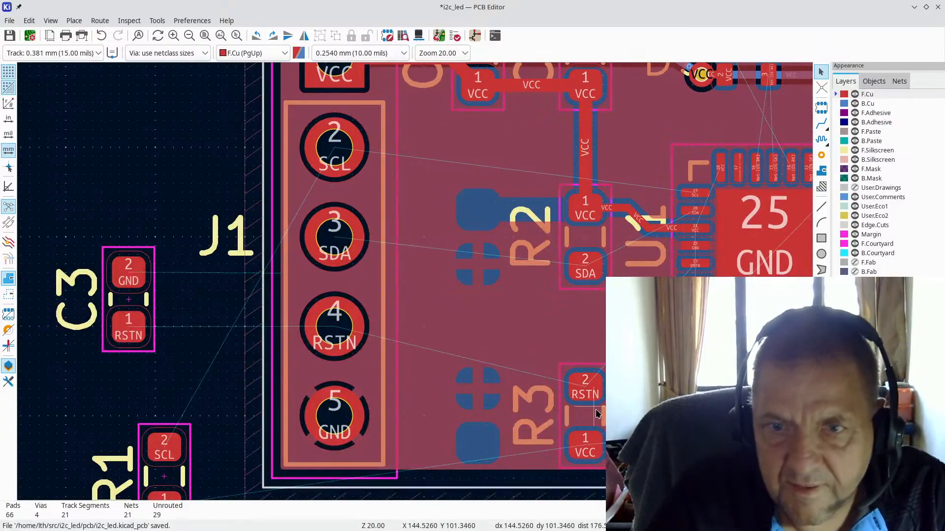
click(129, 301)
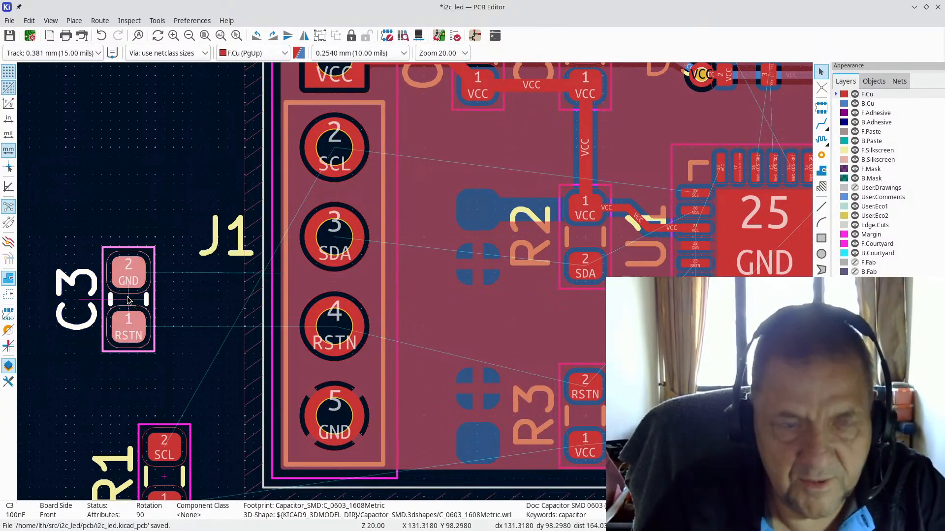
drag(129, 301, 468, 418)
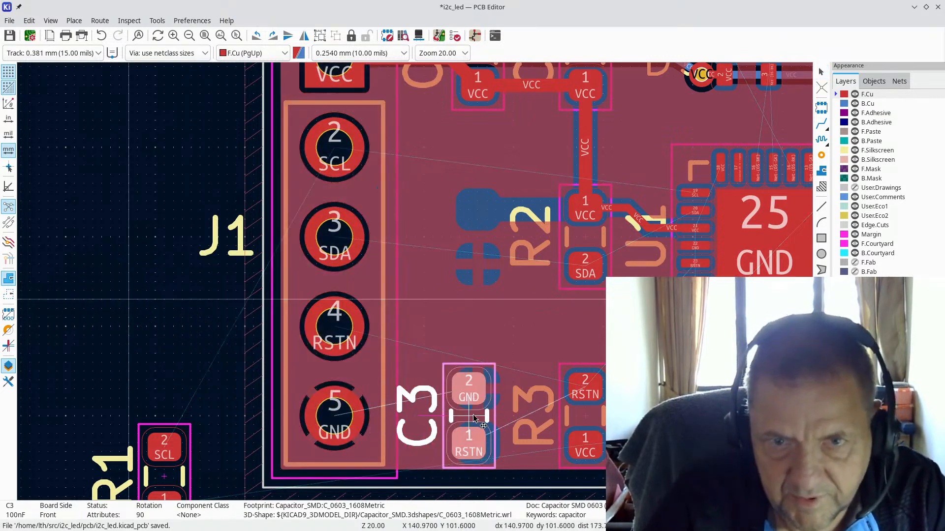
key(r)
key(r)
mouse_move(467, 407)
mouse_down()
mouse_move(567, 419)
mouse_move(480, 412)
mouse_up()
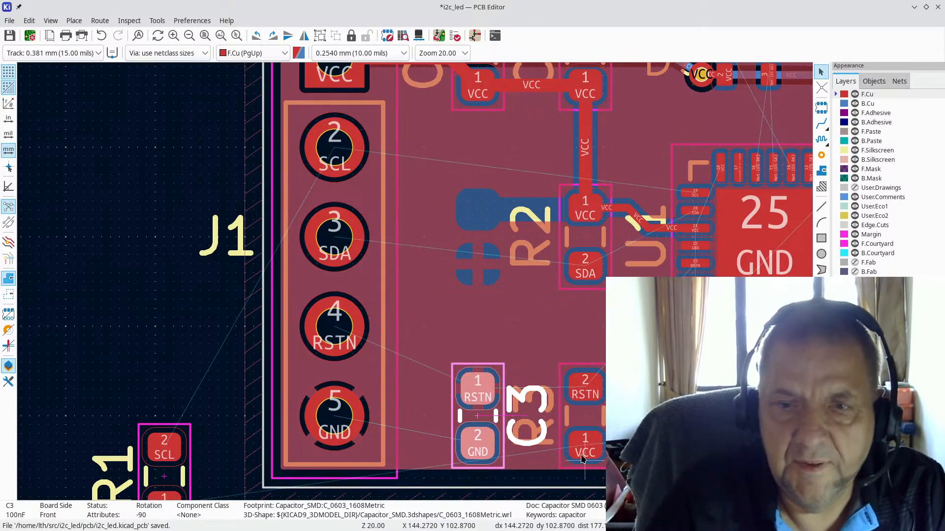
scroll(585, 434, down, 2)
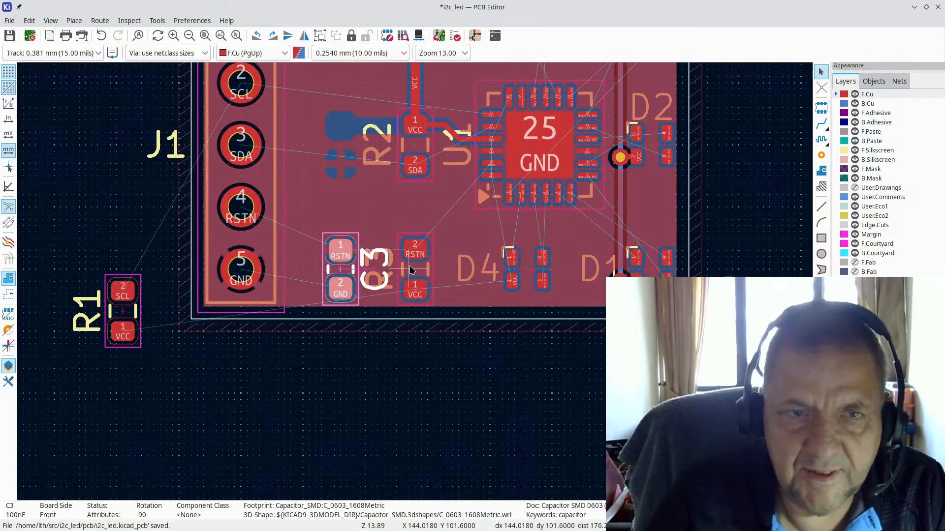
scroll(416, 284, down, 1)
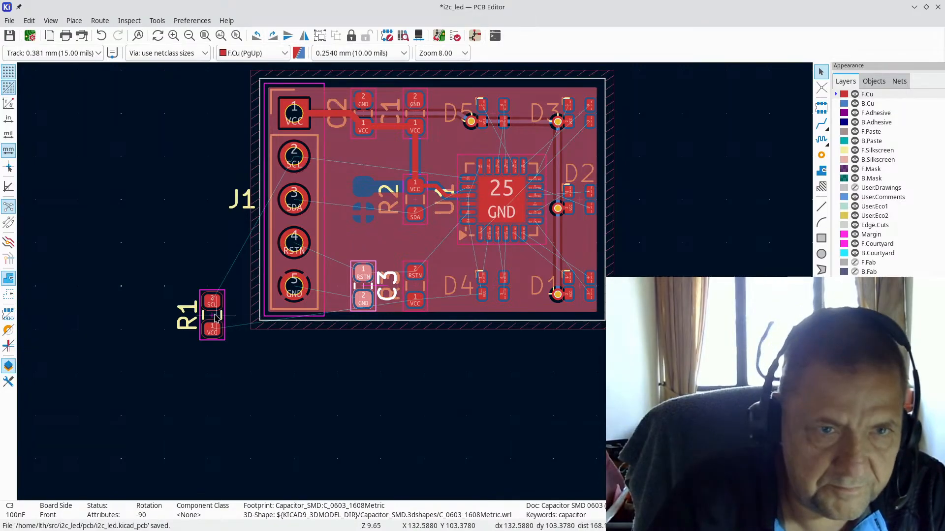
Step: Move R1 back onto the board beside R2
click(214, 321)
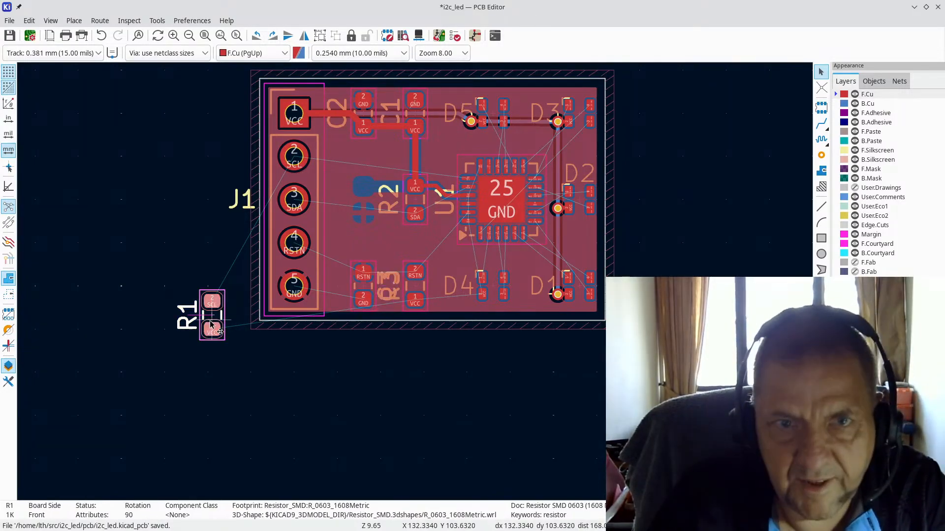
drag(213, 320, 369, 205)
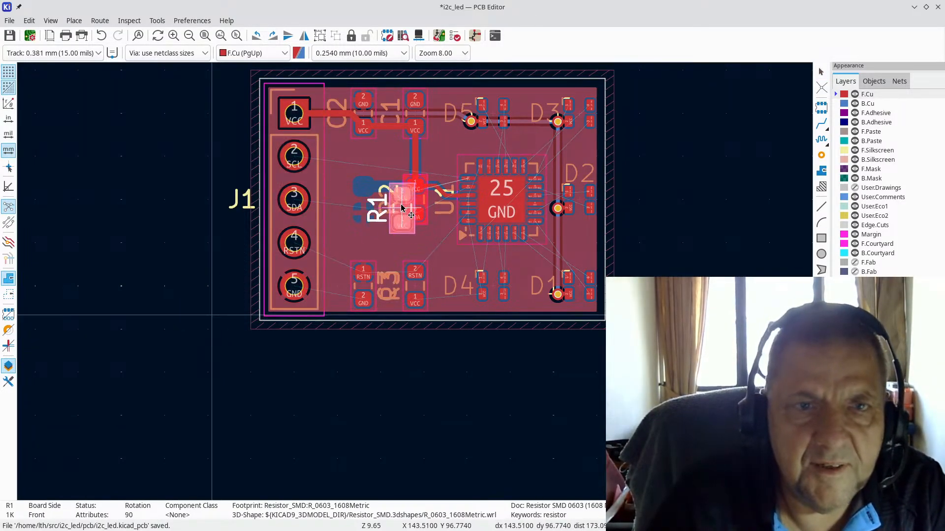
scroll(369, 204, up, 4)
mouse_move(374, 308)
mouse_down()
mouse_move(433, 216)
mouse_move(440, 353)
mouse_move(392, 237)
mouse_move(398, 295)
mouse_move(377, 301)
mouse_up()
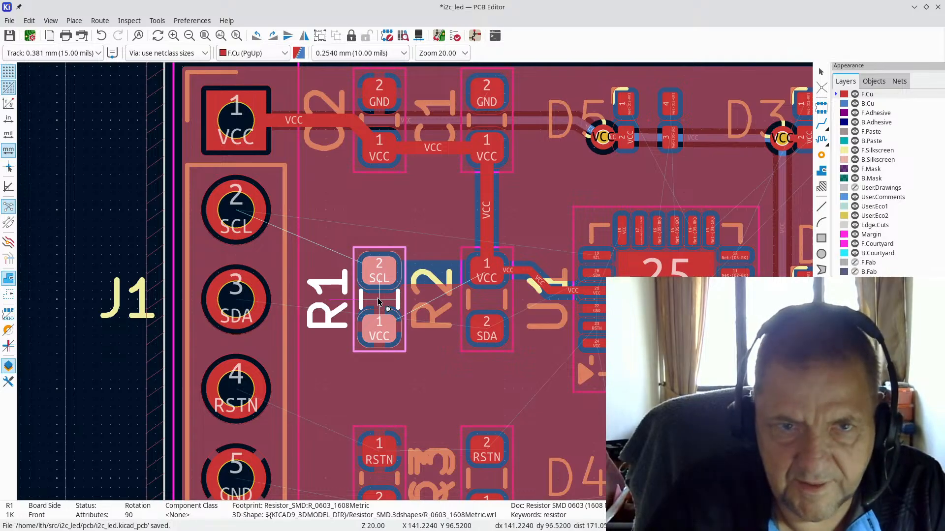
scroll(377, 310, down, 5)
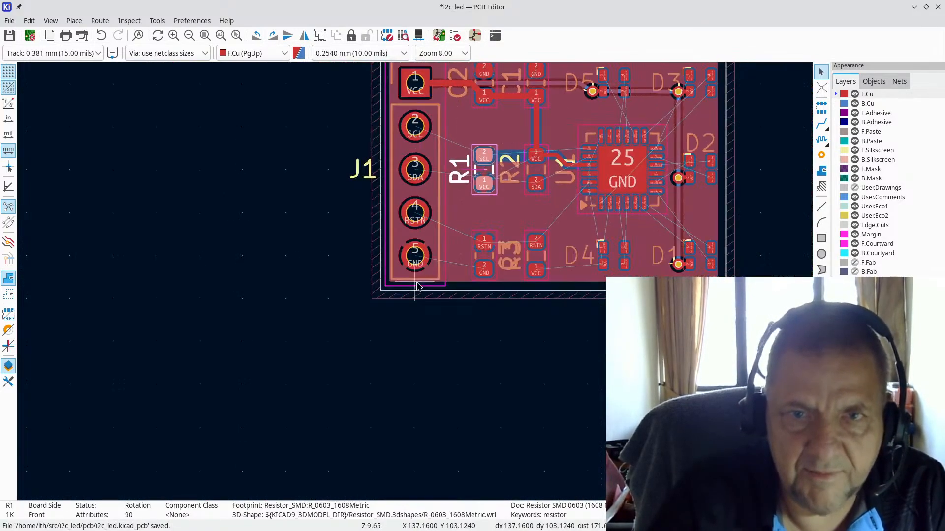
scroll(543, 143, up, 5)
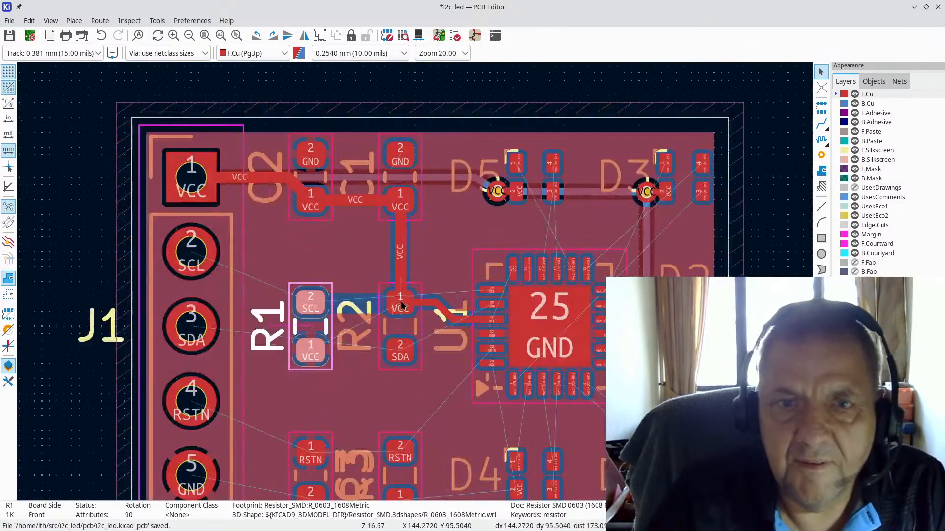
Step: Delete the three VCC track segments running from right of R2 into U1 pad 21
click(398, 334)
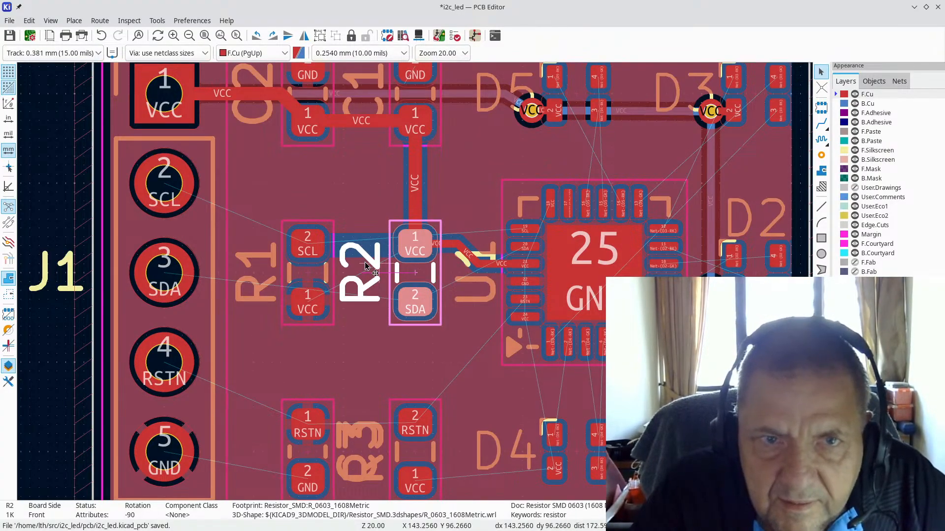
scroll(423, 282, up, 3)
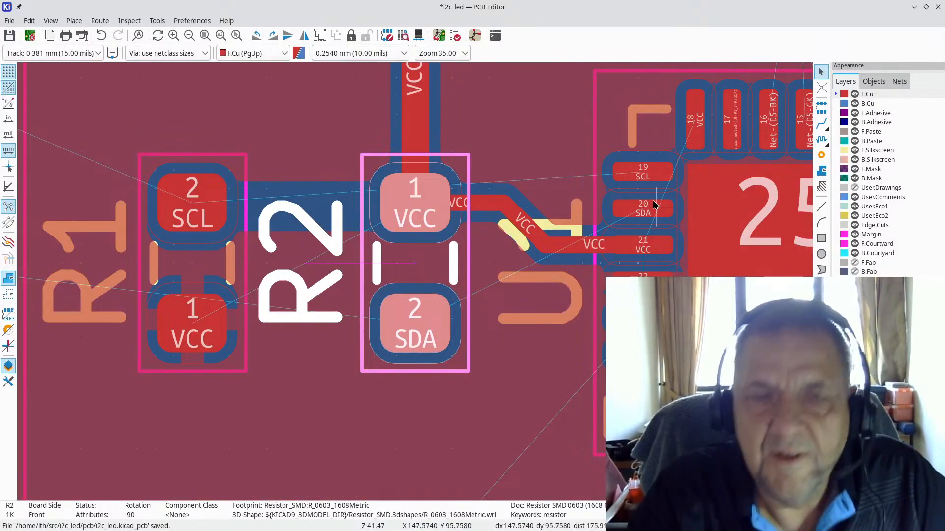
click(463, 231)
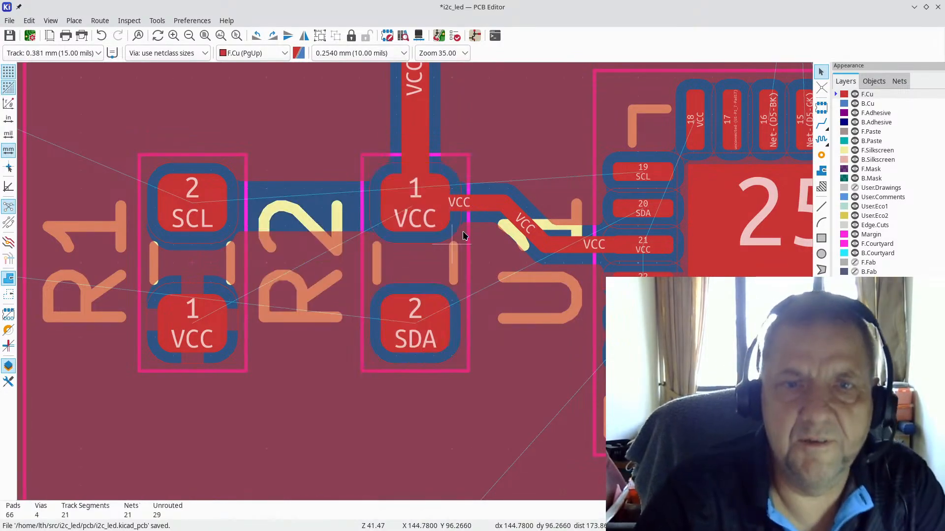
click(488, 205)
key(Delete)
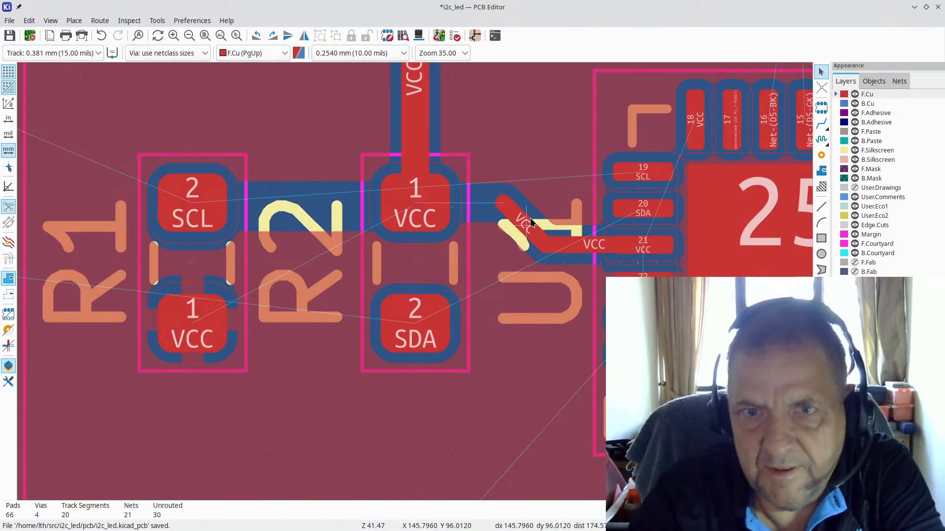
click(526, 221)
key(Delete)
click(587, 253)
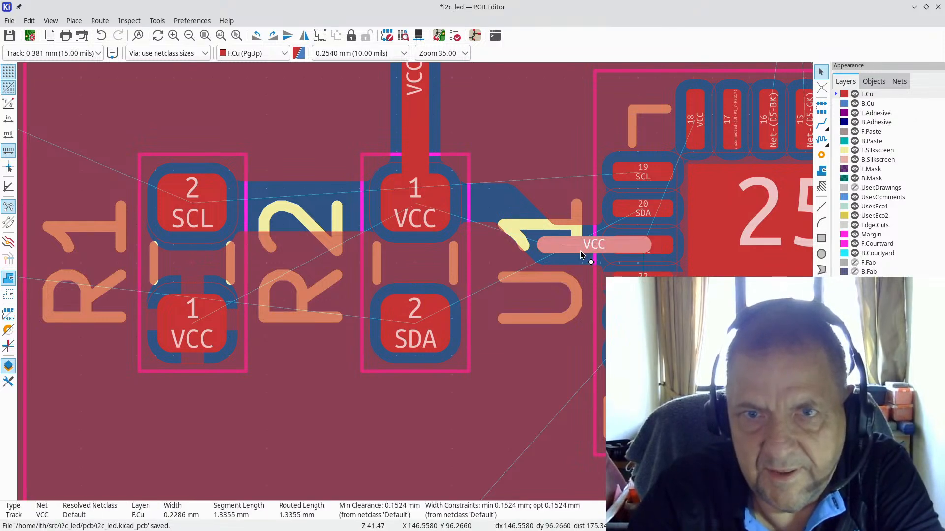
key(Delete)
Step: Rotate R2 so SDA is on top and move its label between R1 and R2
click(423, 277)
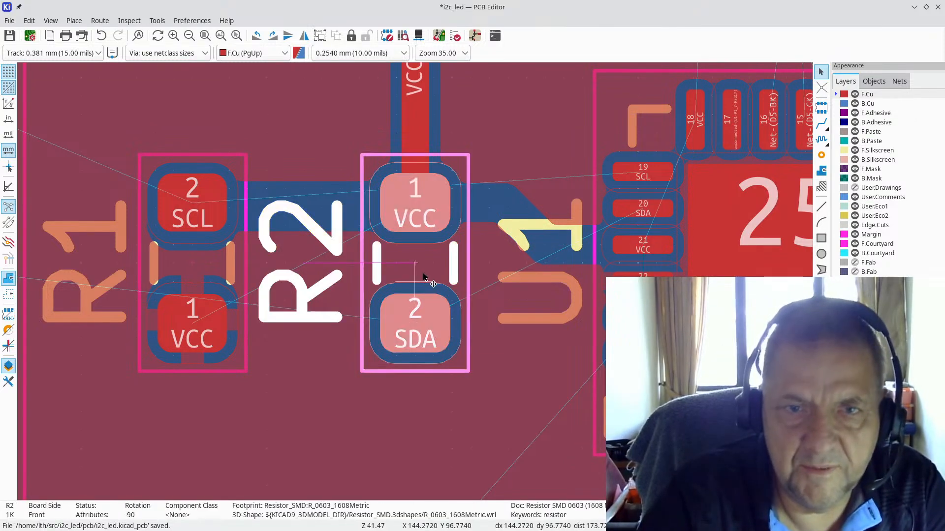
key(r)
key(r)
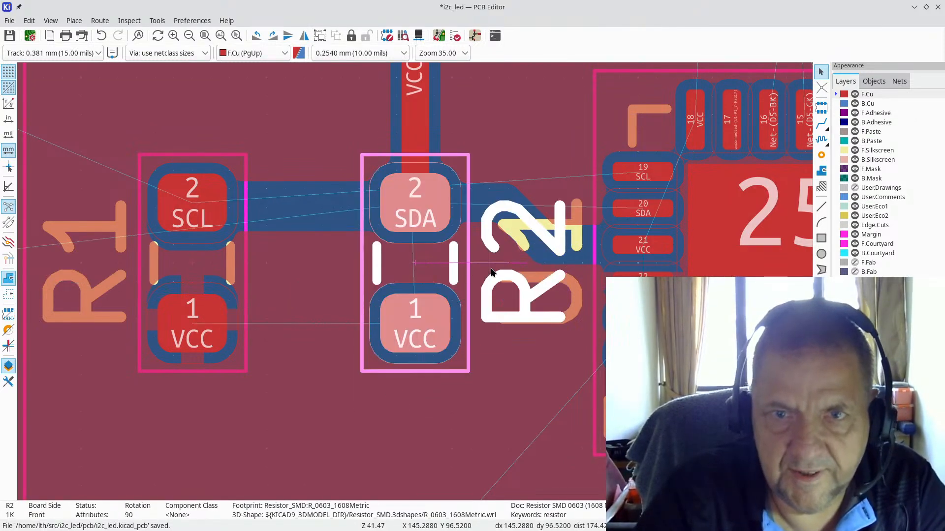
key(Escape)
click(487, 286)
drag(486, 286, 318, 270)
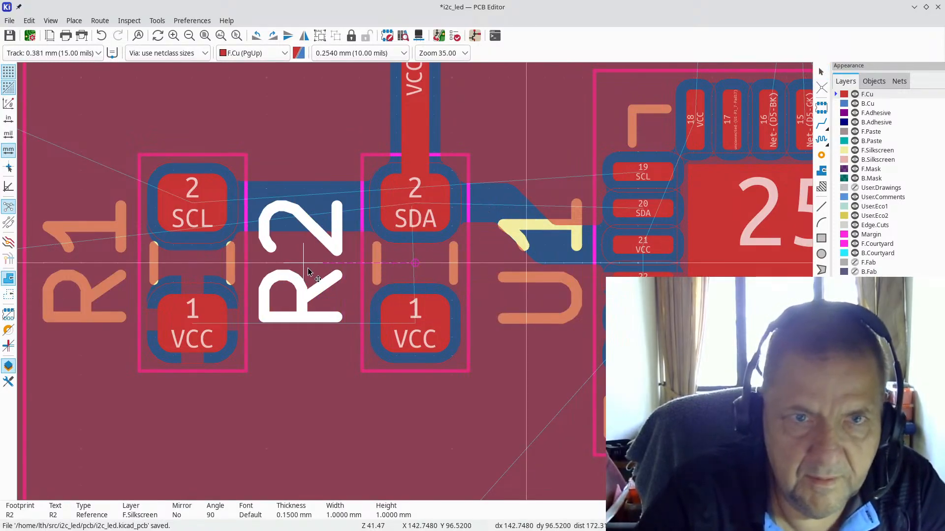
Step: Inspect the vertical VCC track above R2
scroll(310, 271, down, 1)
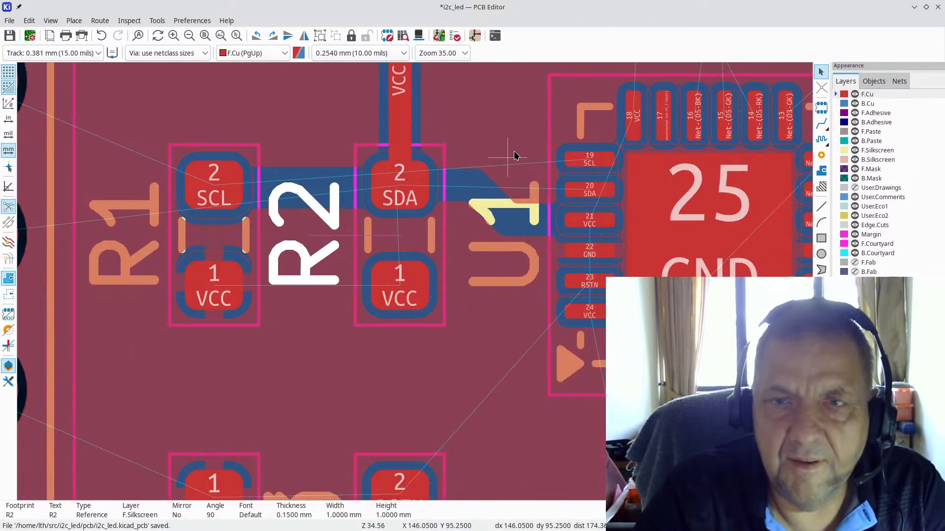
scroll(435, 161, down, 2)
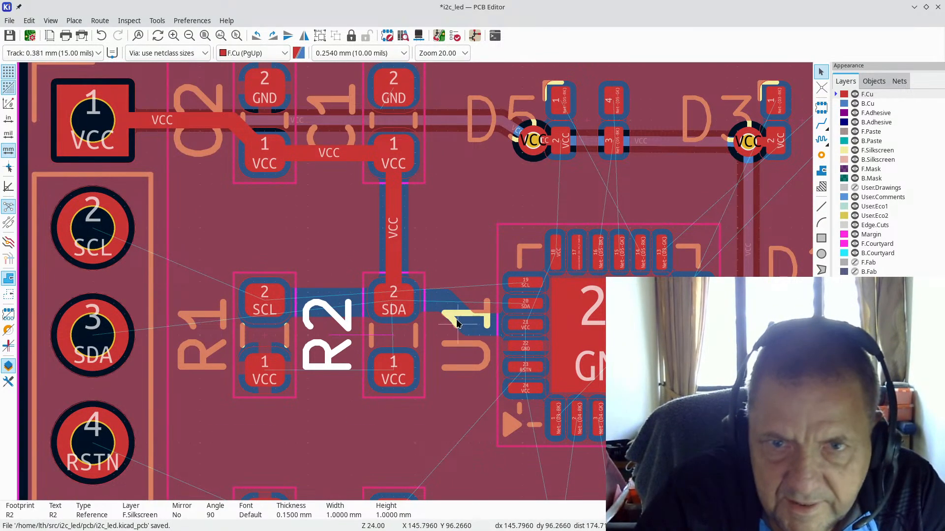
scroll(448, 320, up, 3)
scroll(414, 277, up, 1)
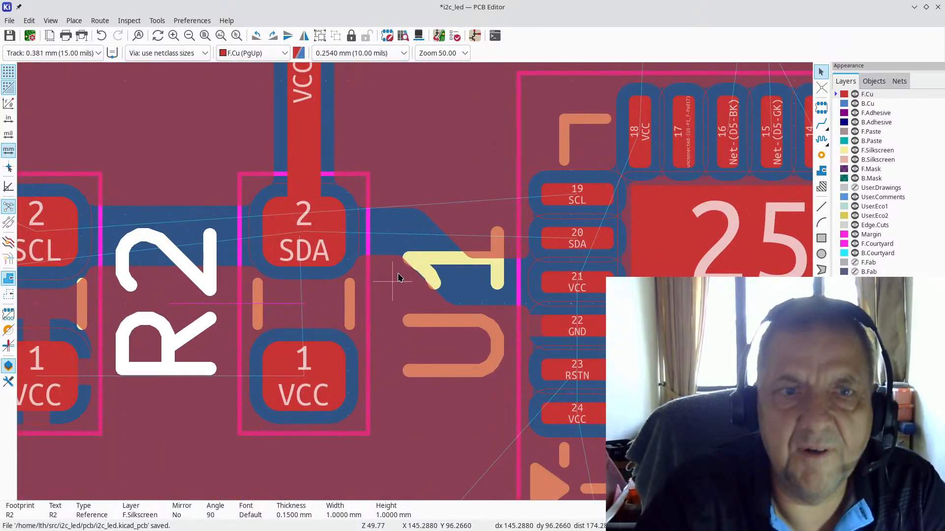
scroll(411, 278, down, 3)
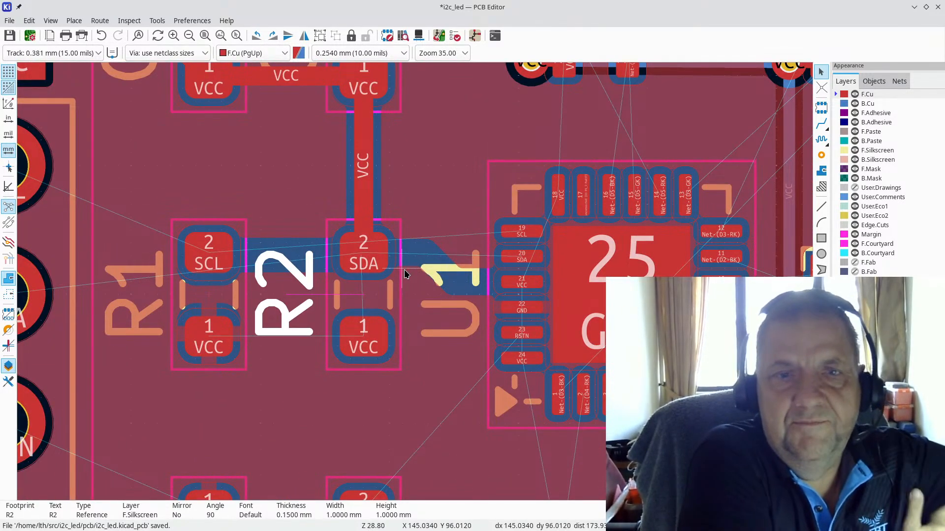
click(417, 235)
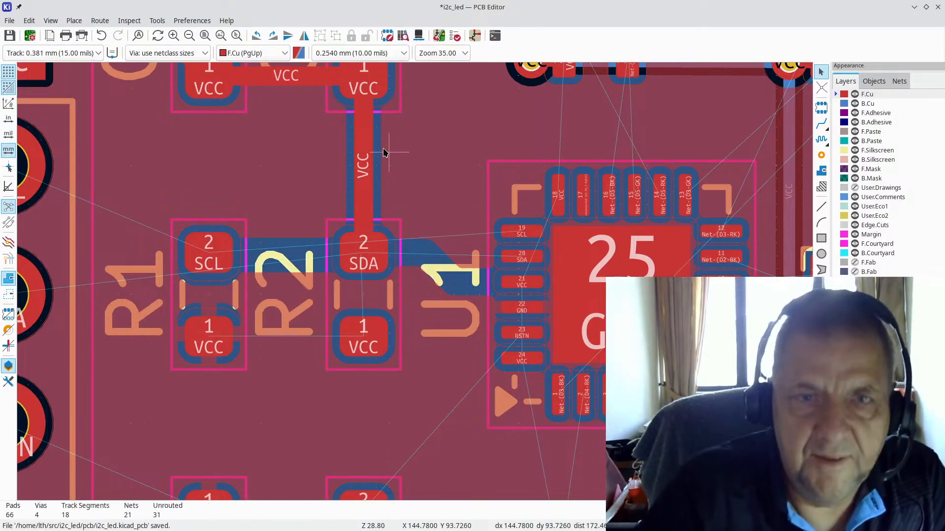
click(365, 155)
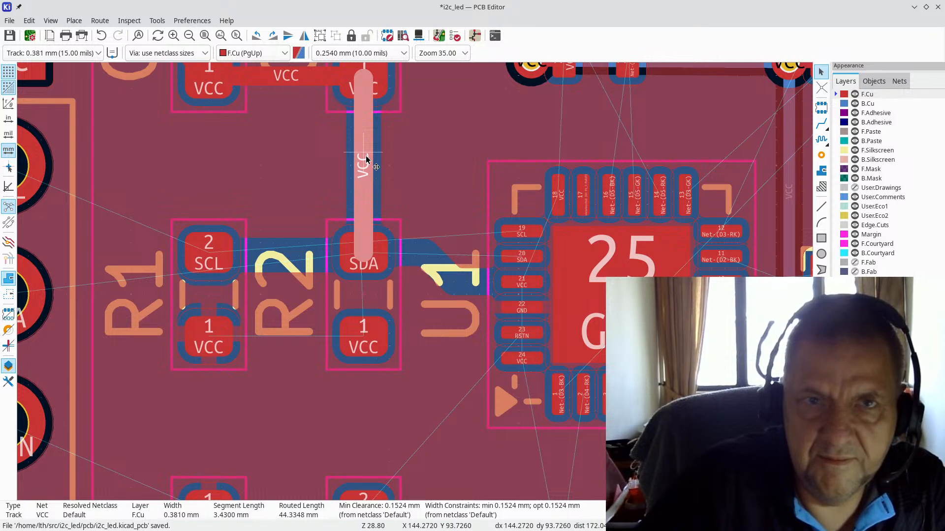
key(Escape)
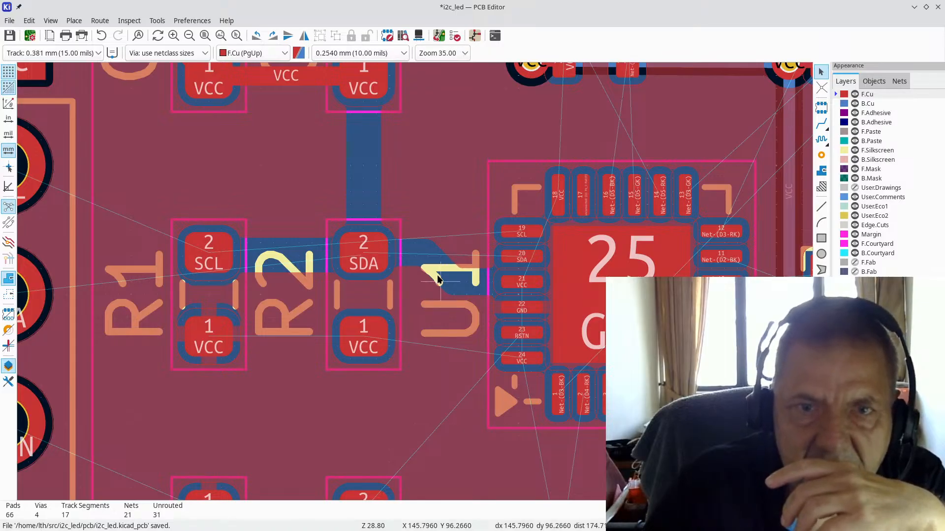
scroll(433, 276, down, 3)
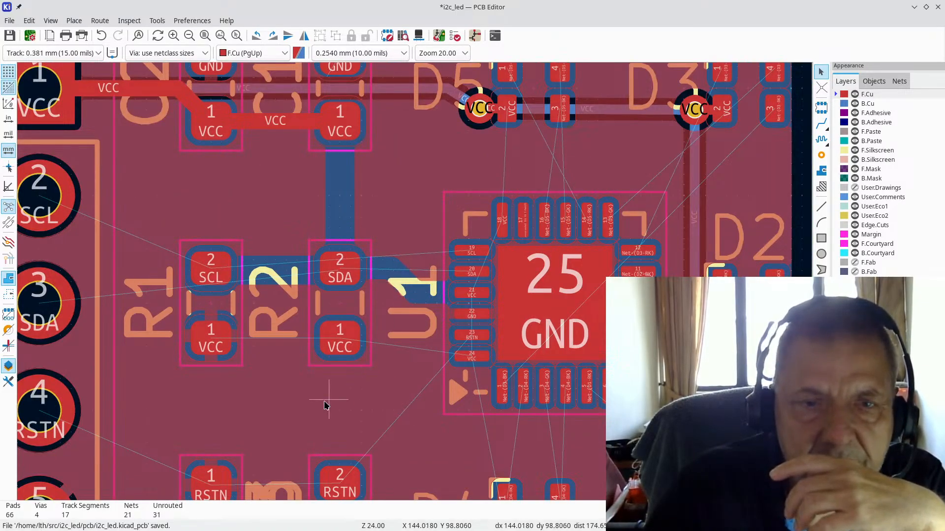
Step: Review the GND copper zone's properties unchanged and check the board outline's top edge
scroll(416, 280, down, 3)
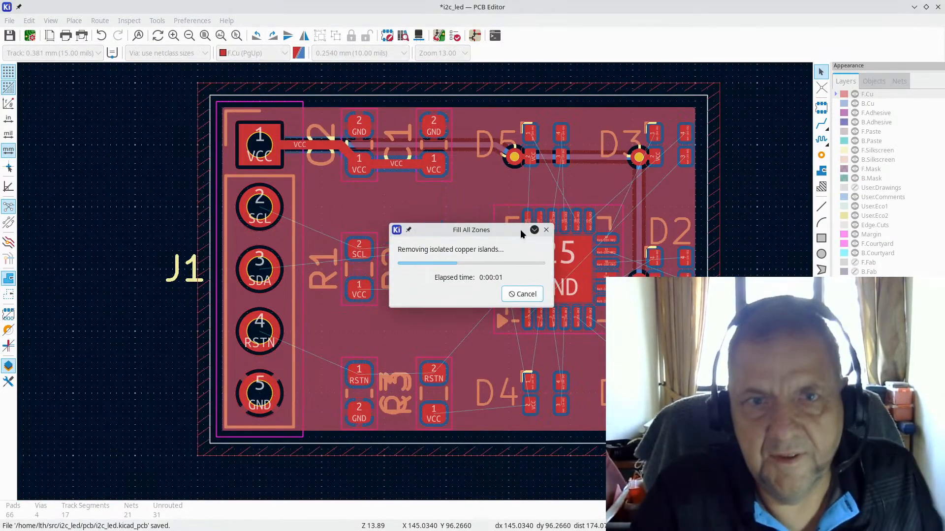
scroll(451, 265, down, 2)
scroll(381, 283, up, 4)
scroll(381, 283, down, 2)
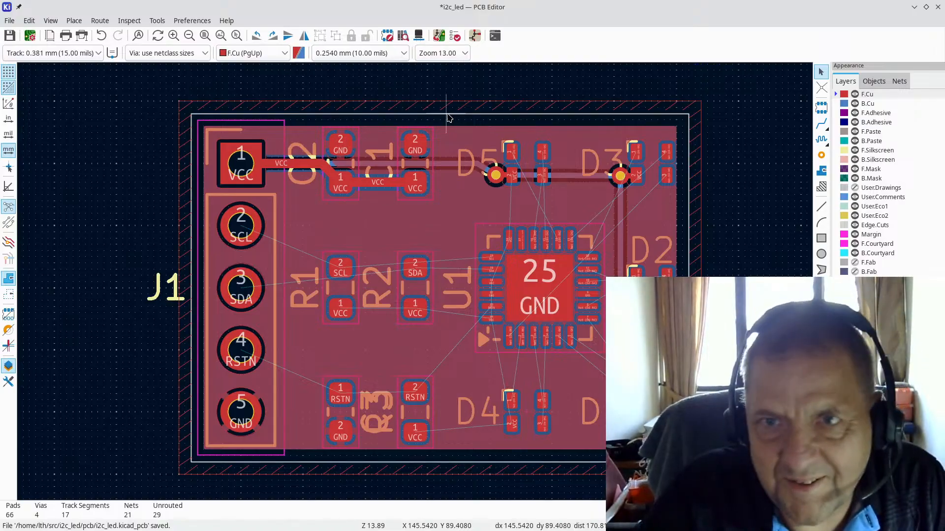
double_click(387, 104)
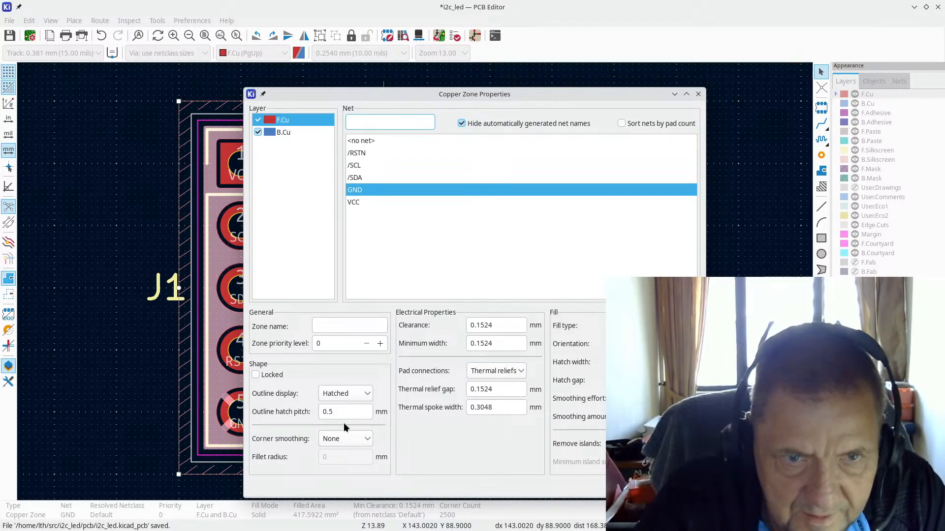
key(Return)
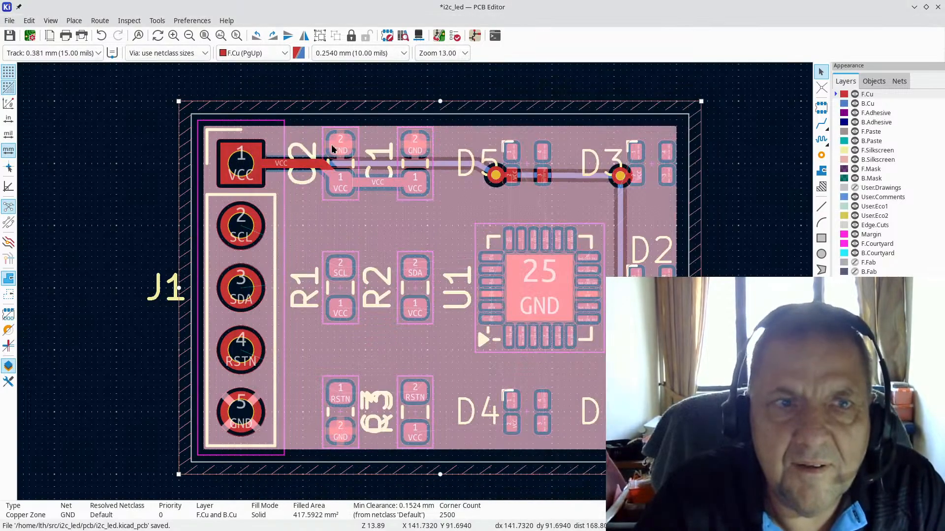
scroll(354, 143, up, 4)
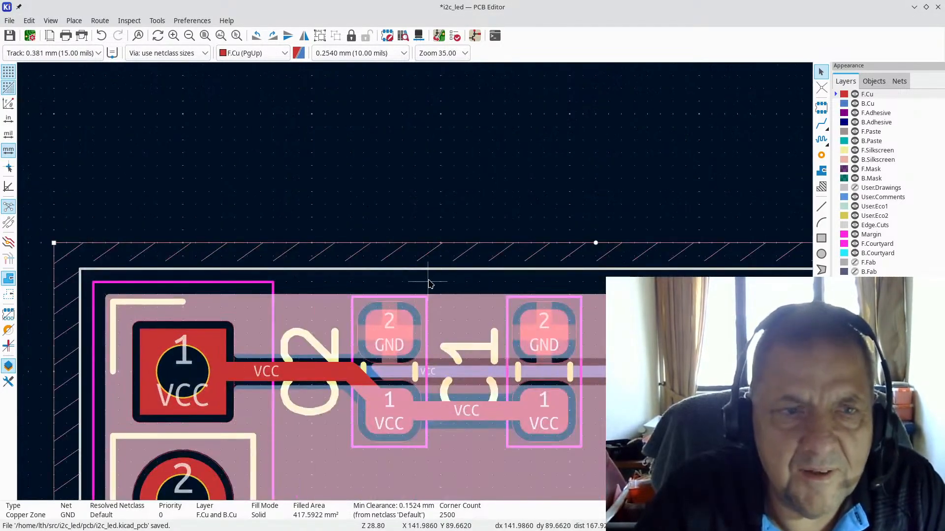
click(421, 273)
key(Escape)
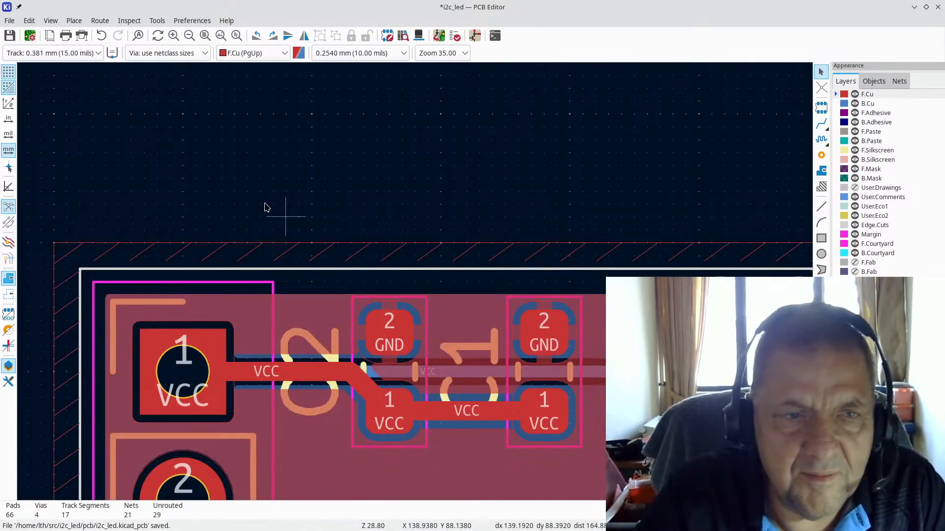
scroll(281, 220, down, 3)
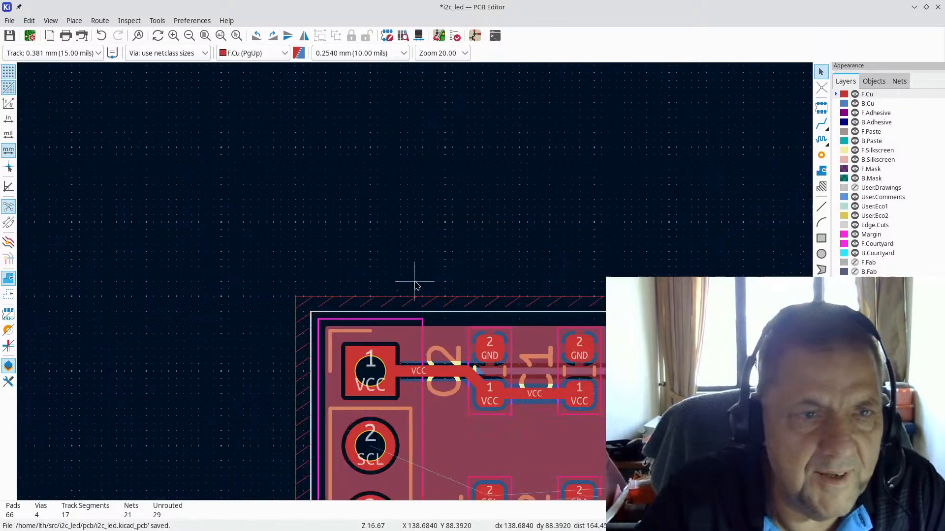
click(9, 20)
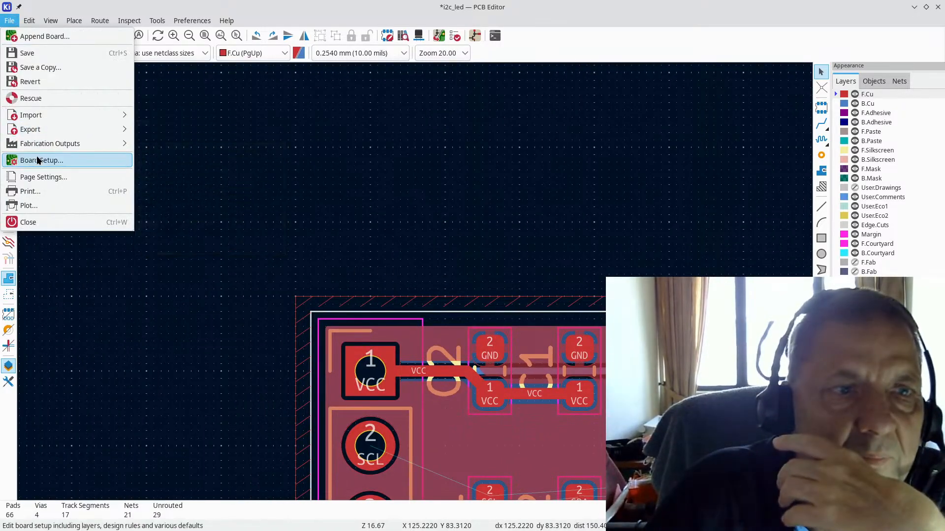
click(39, 160)
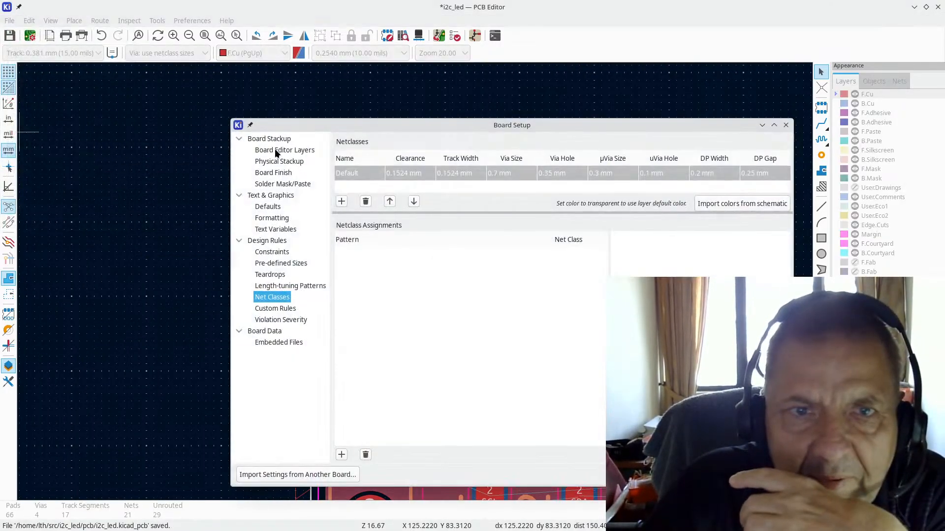
click(276, 149)
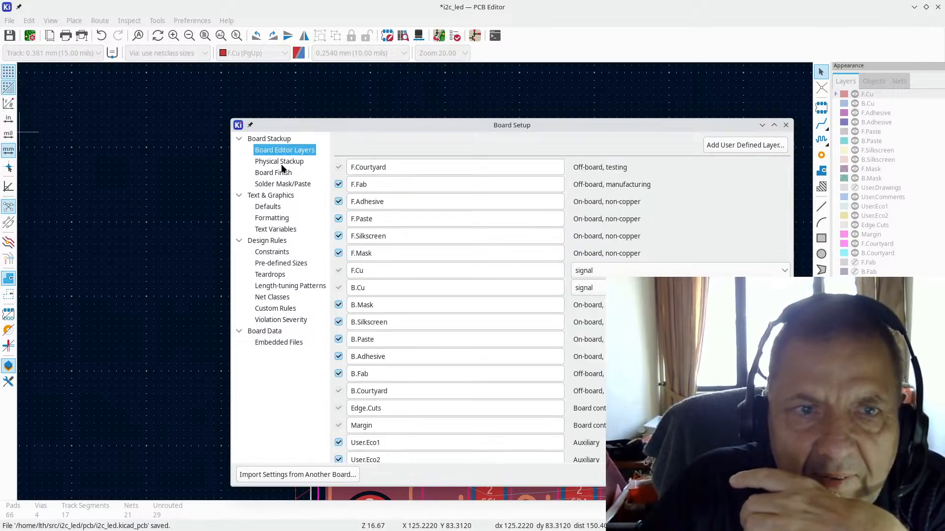
click(283, 165)
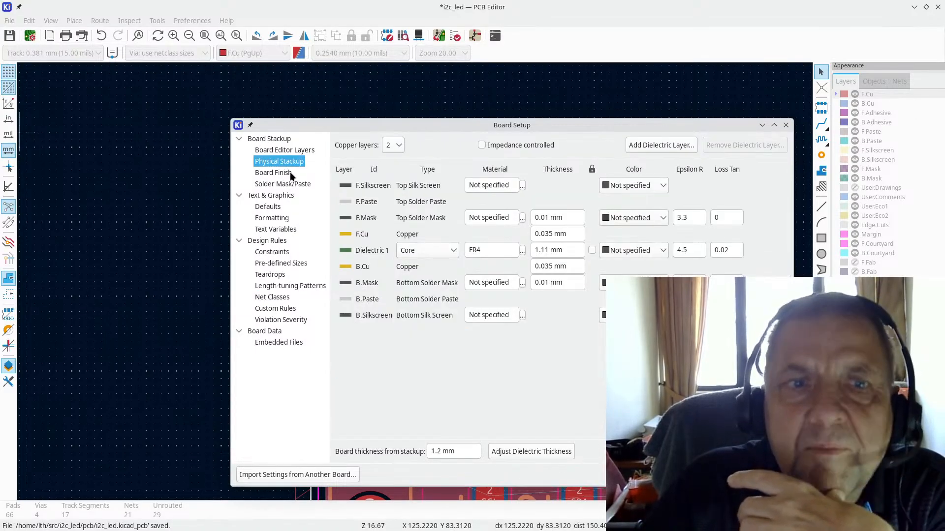
click(290, 174)
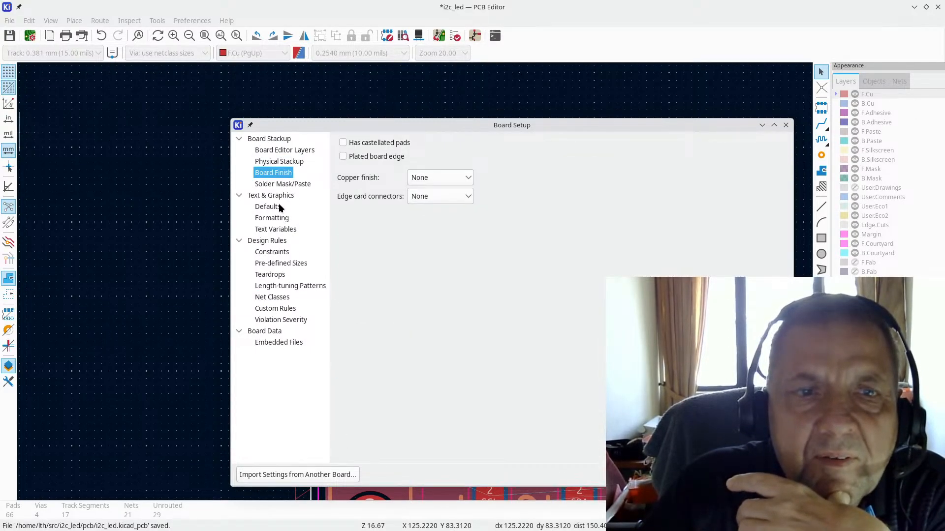
click(273, 254)
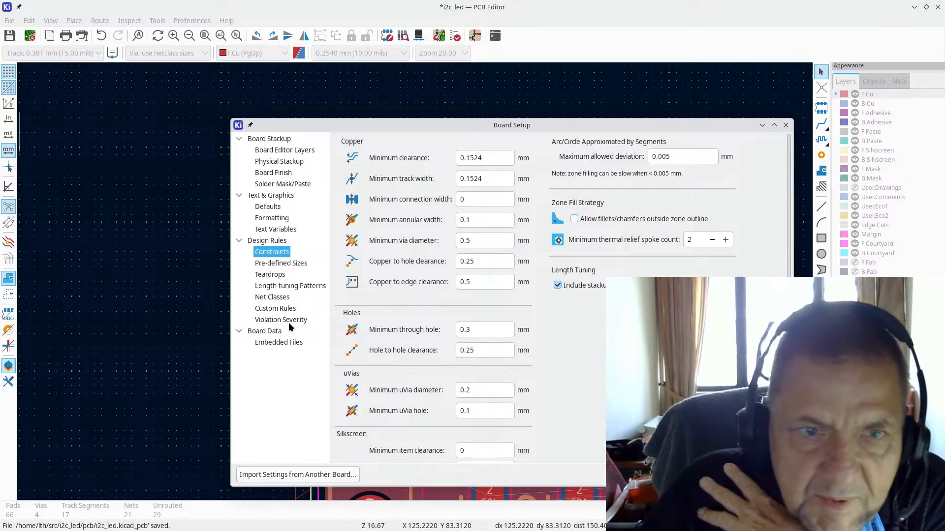
click(295, 286)
click(279, 299)
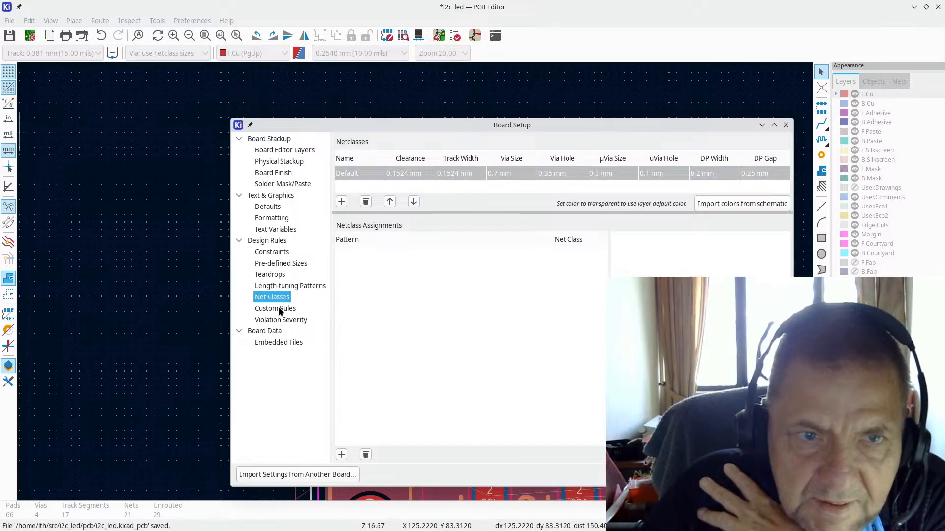
click(280, 310)
click(282, 321)
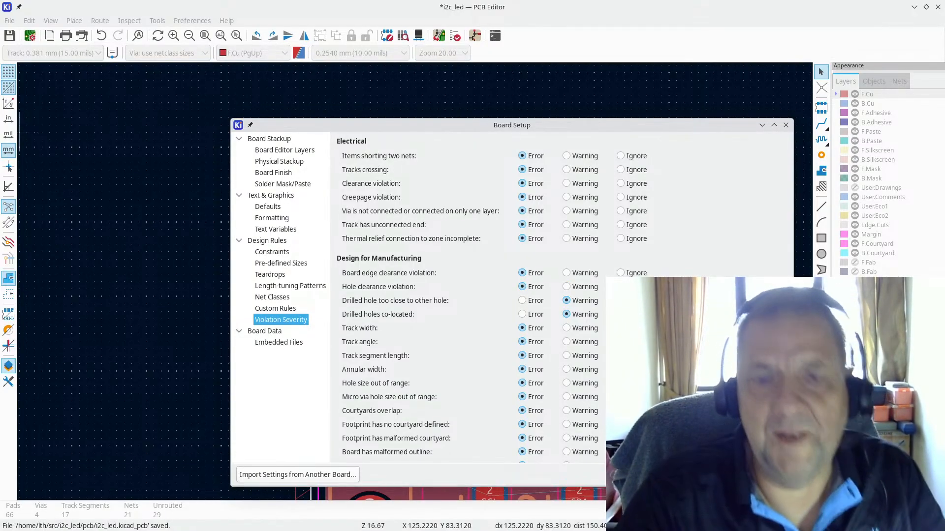
key(Escape)
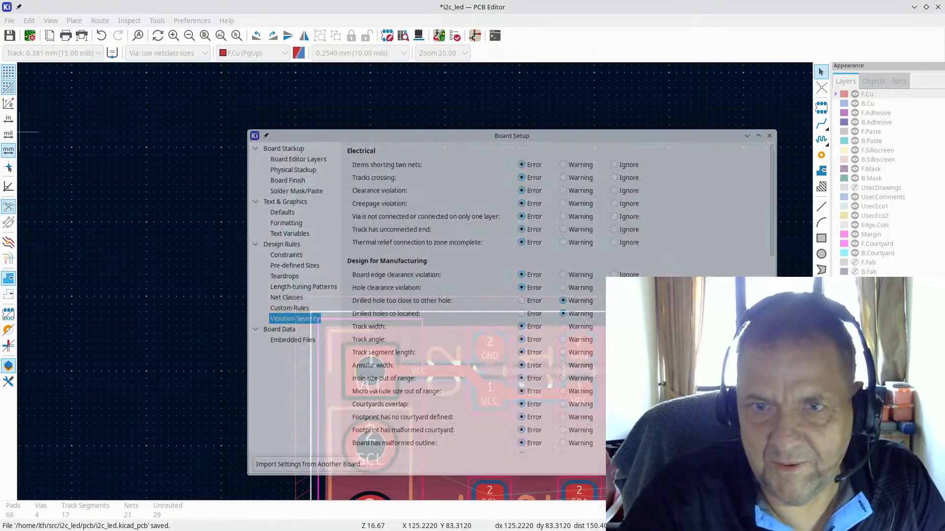
scroll(415, 282, down, 5)
scroll(364, 295, up, 3)
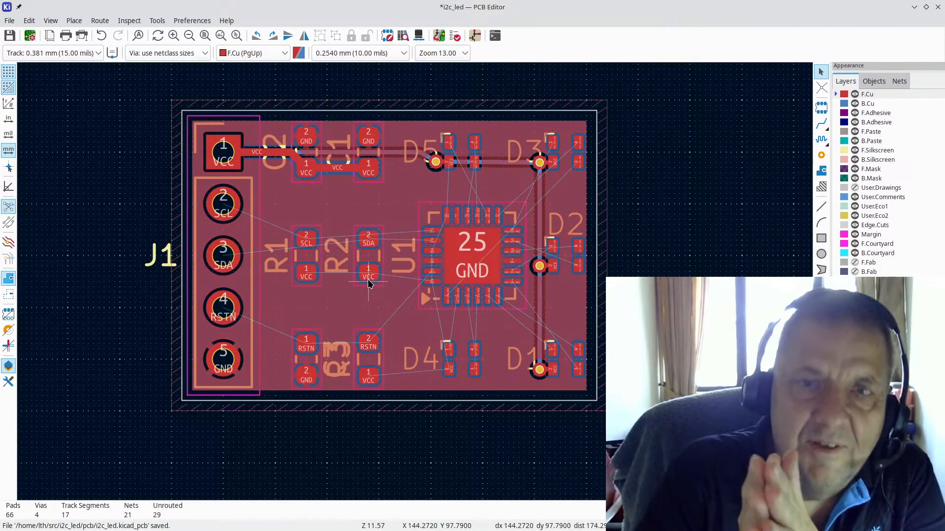
Step: Switch to the schematic and look over the J1, R1–R3 and U1 wiring
key(alt+Tab)
scroll(369, 280, down, 3)
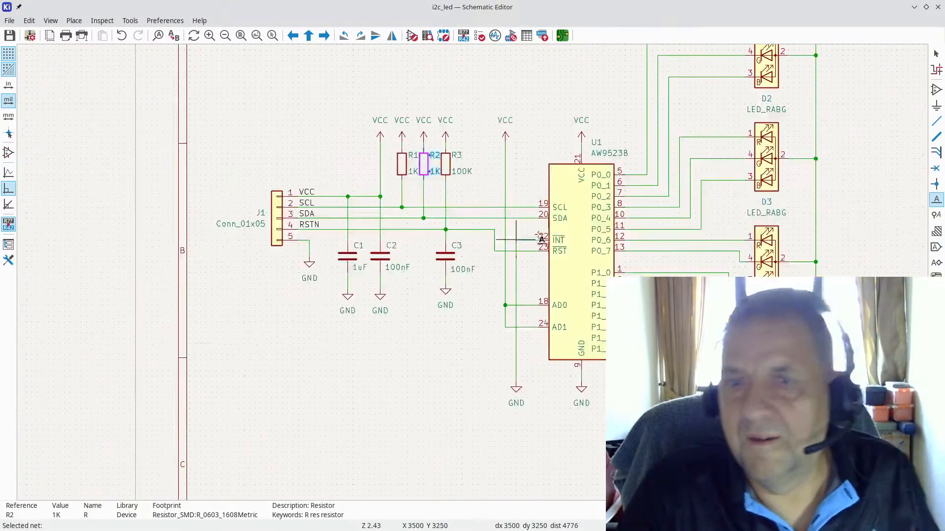
scroll(502, 213, down, 1)
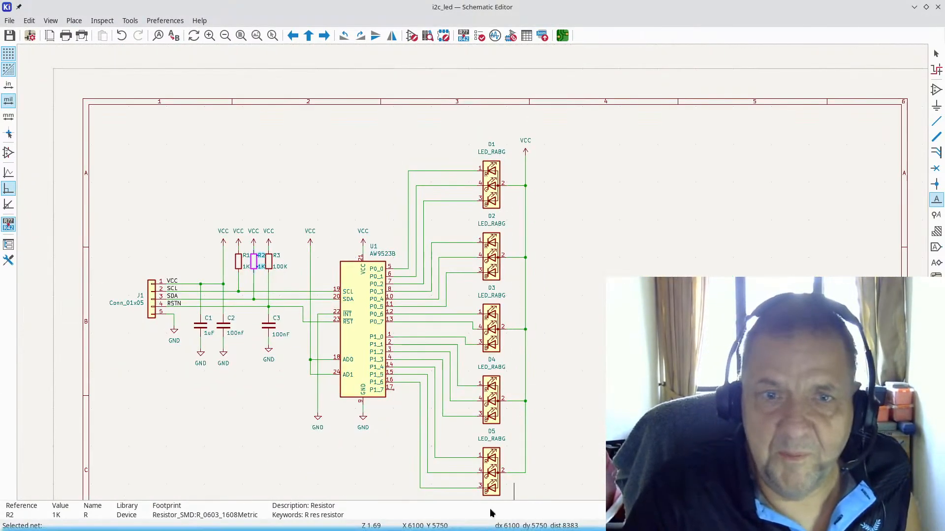
scroll(295, 352, up, 3)
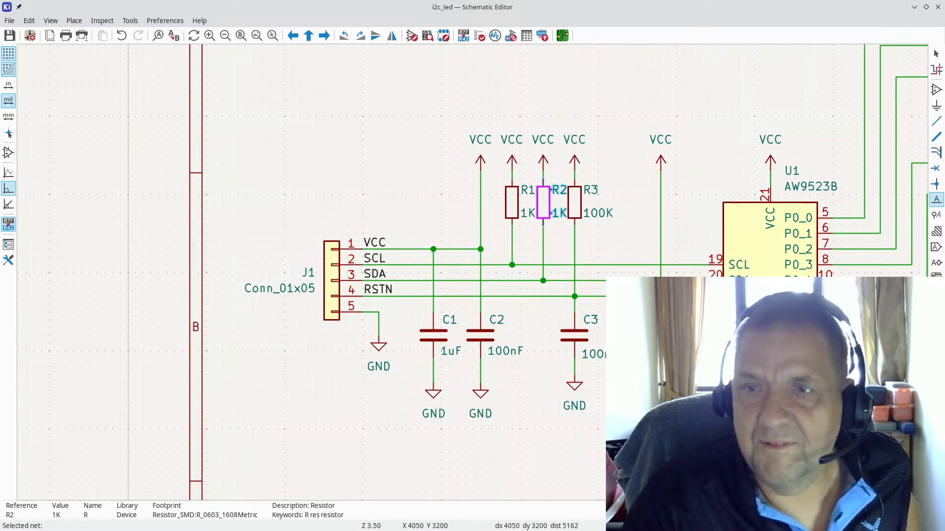
scroll(501, 262, down, 3)
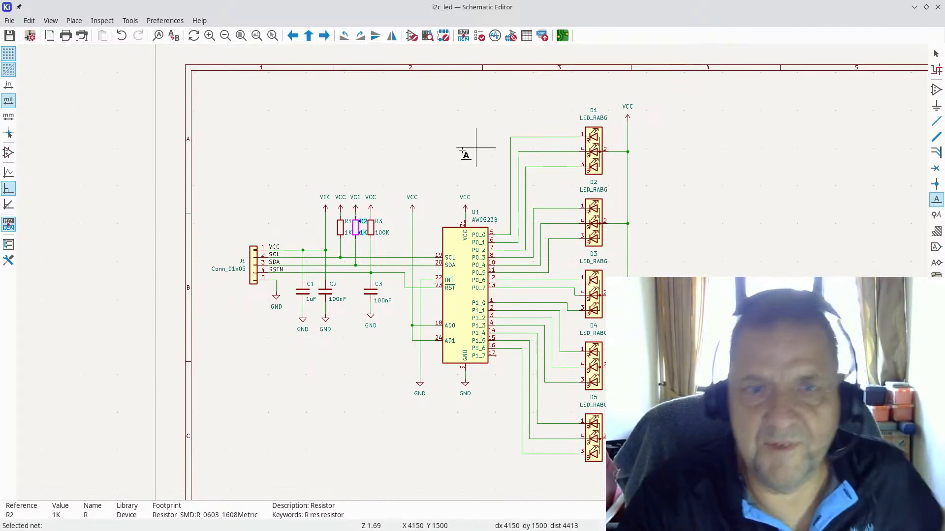
scroll(469, 149, down, 2)
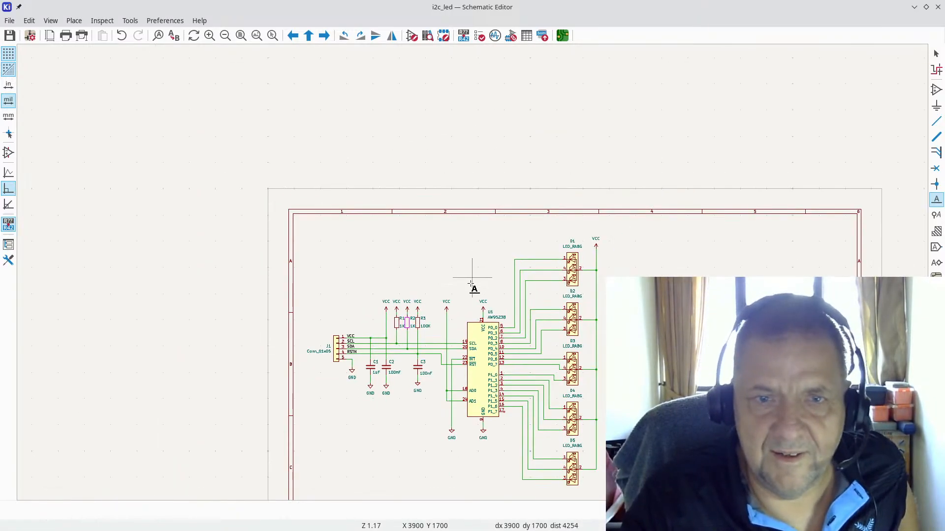
Step: Start and cancel a net label, then return to the KiCad project manager
click(472, 278)
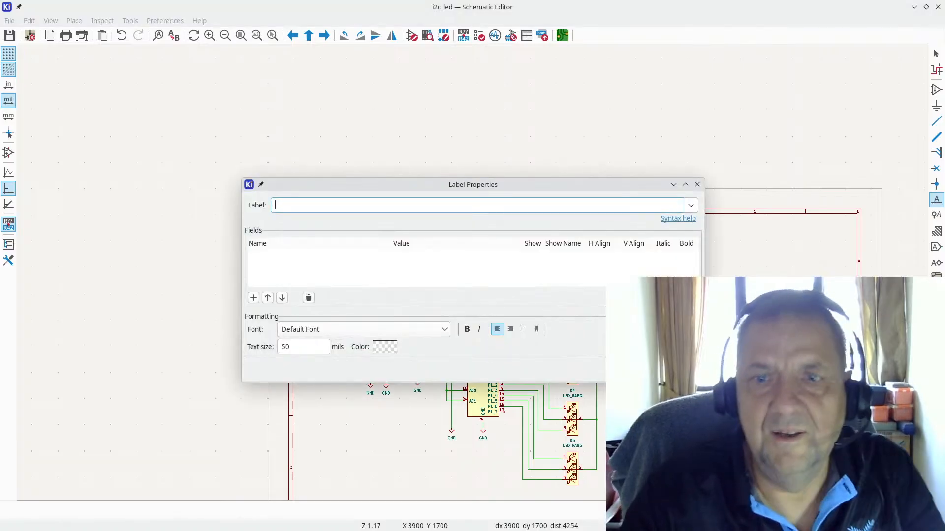
key(Escape)
scroll(582, 320, down, 3)
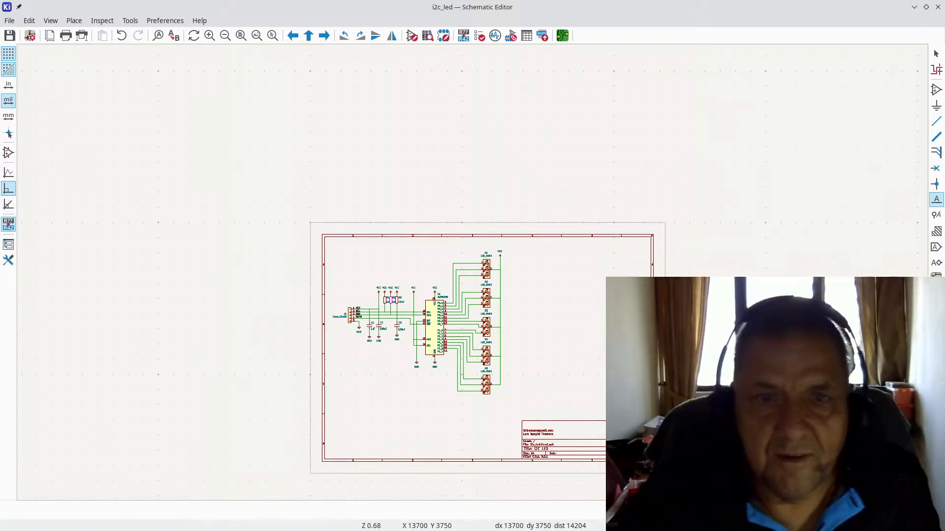
scroll(399, 304, up, 4)
scroll(487, 273, up, 3)
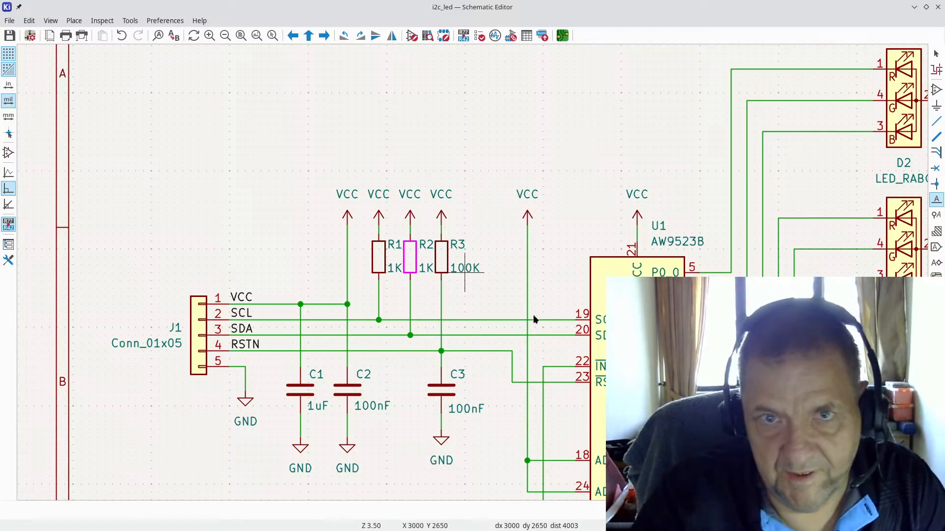
key(alt+Tab)
key(alt+Tab)
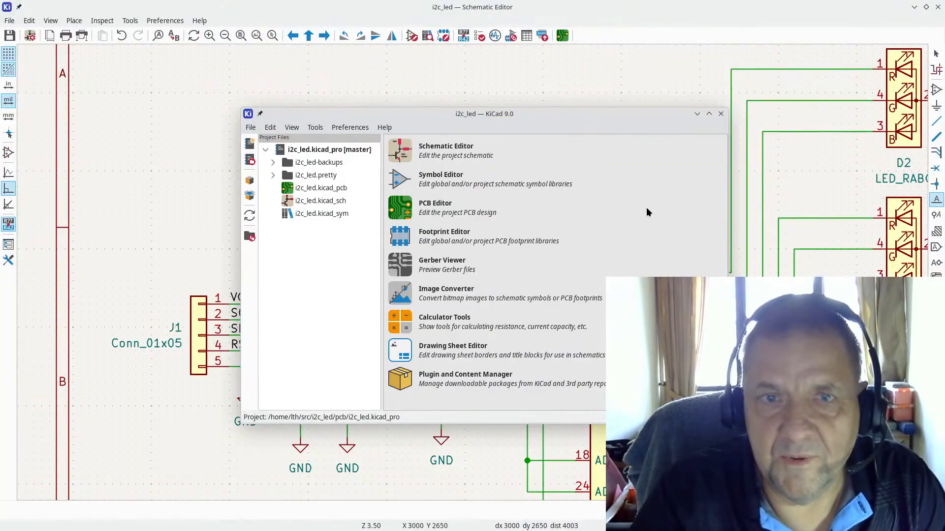
Step: Minimize the schematic and PCB editors to reach the browser
key(alt+Tab)
key(alt+Tab)
key(alt+Tab)
key(alt+Tab)
key(alt+Tab)
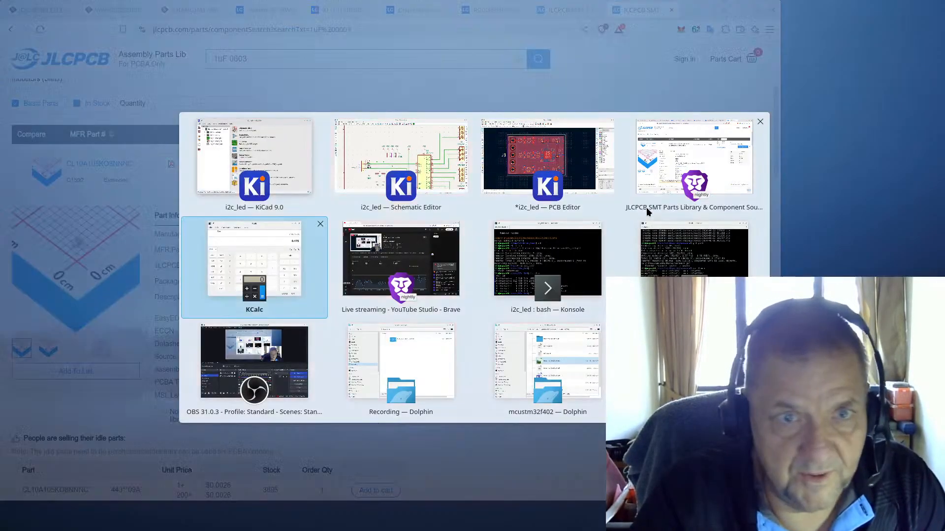
key(Escape)
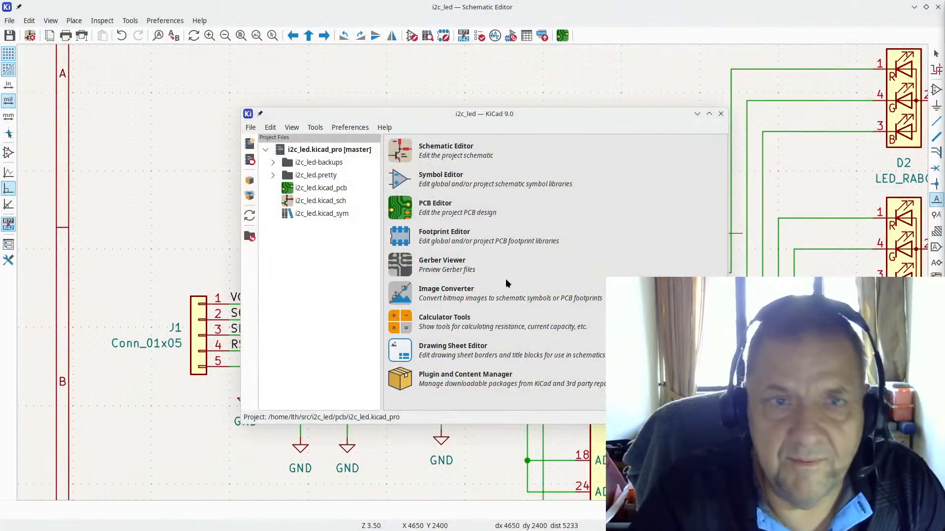
click(914, 7)
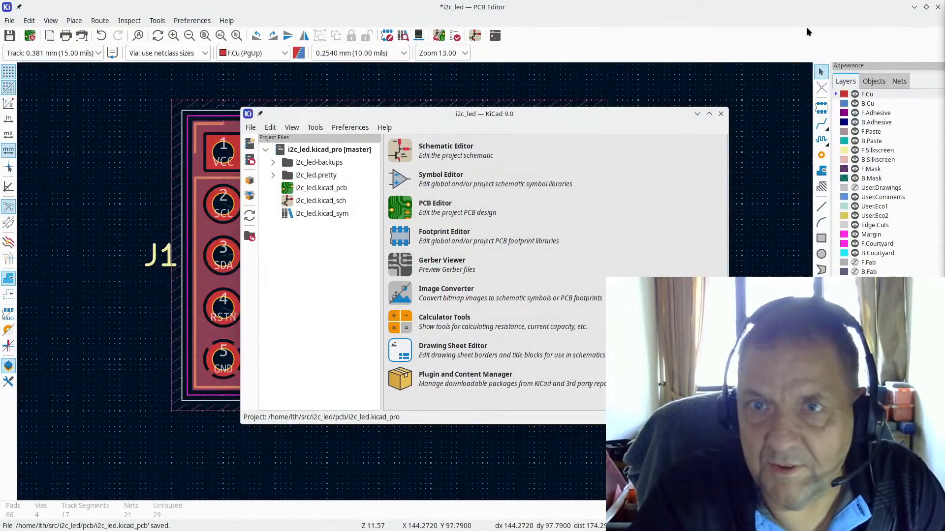
click(914, 7)
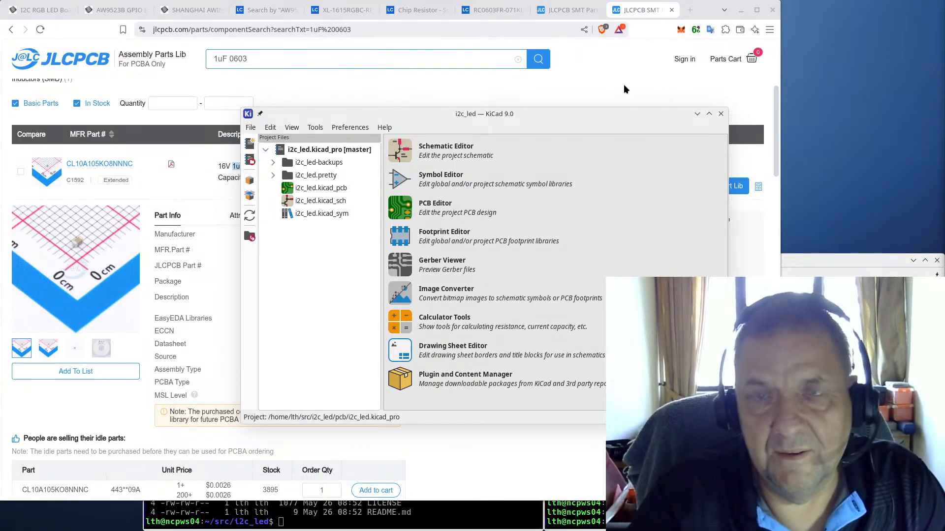
Step: Open JLCPCB's PCB capabilities page and expand the Traces section
middle_click(74, 63)
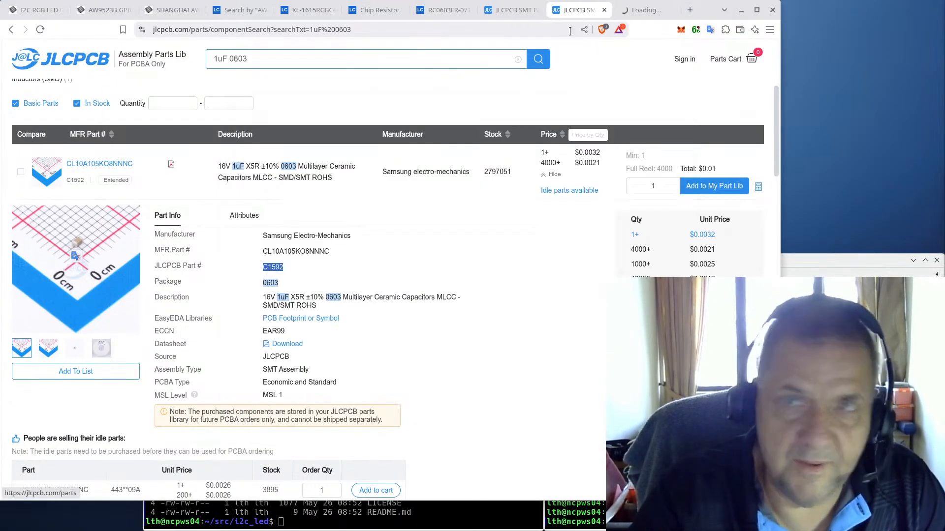
click(632, 10)
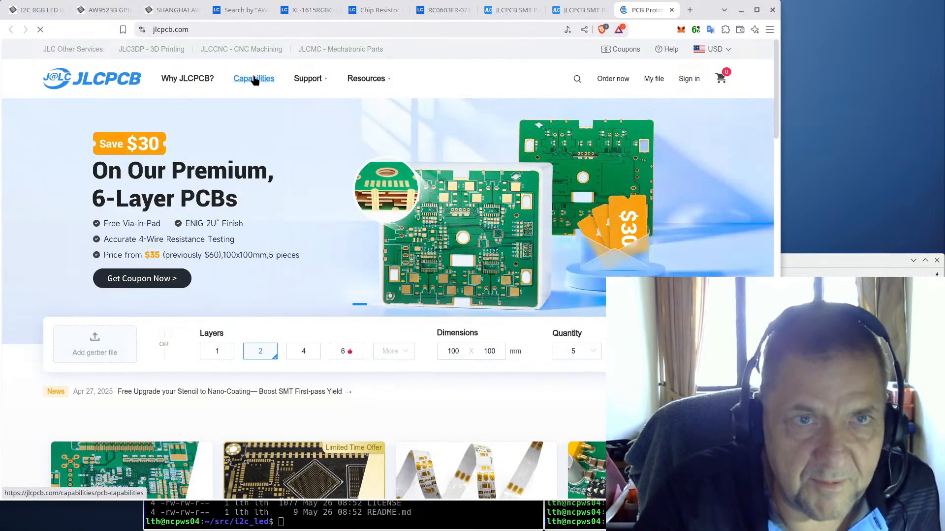
click(253, 79)
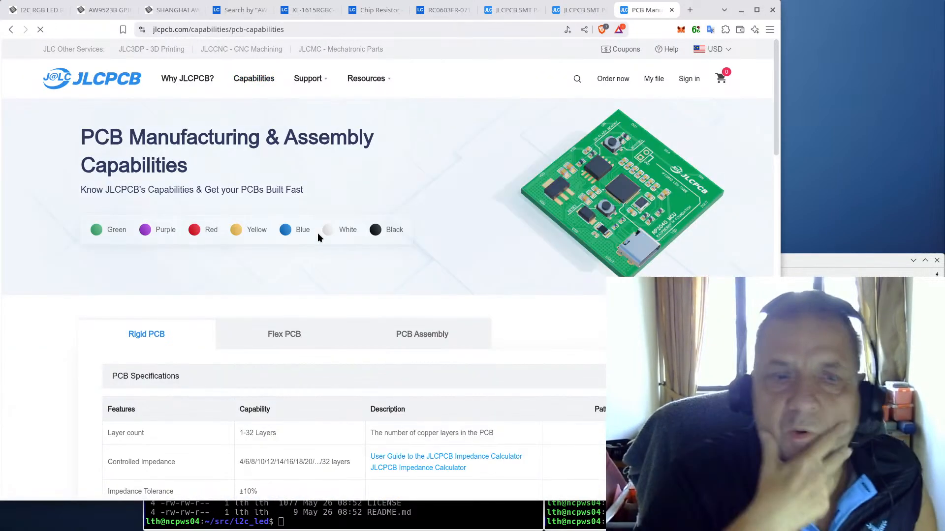
scroll(329, 276, down, 3)
scroll(338, 251, down, 9)
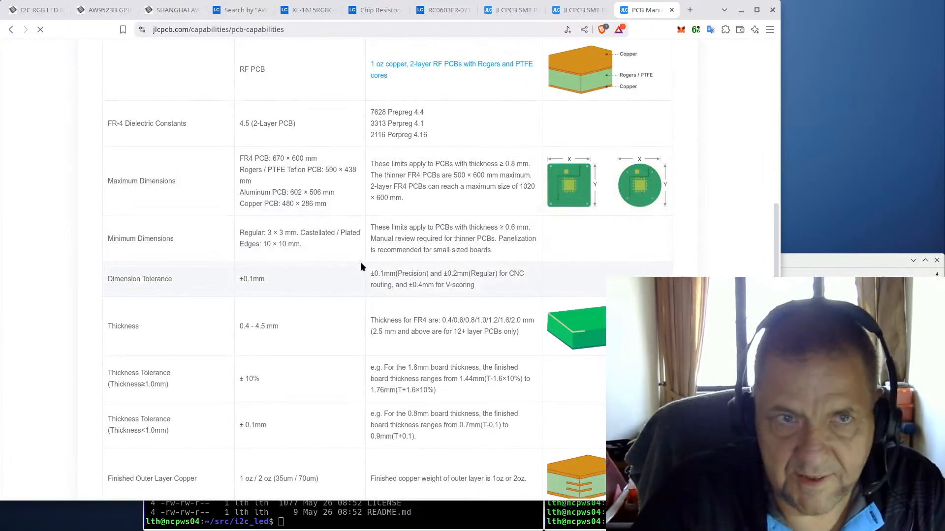
scroll(351, 288, down, 10)
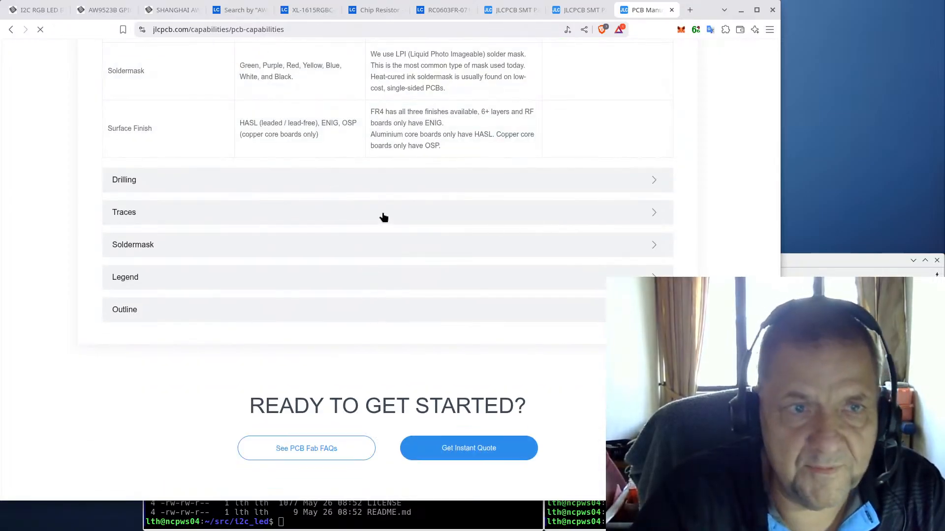
click(384, 217)
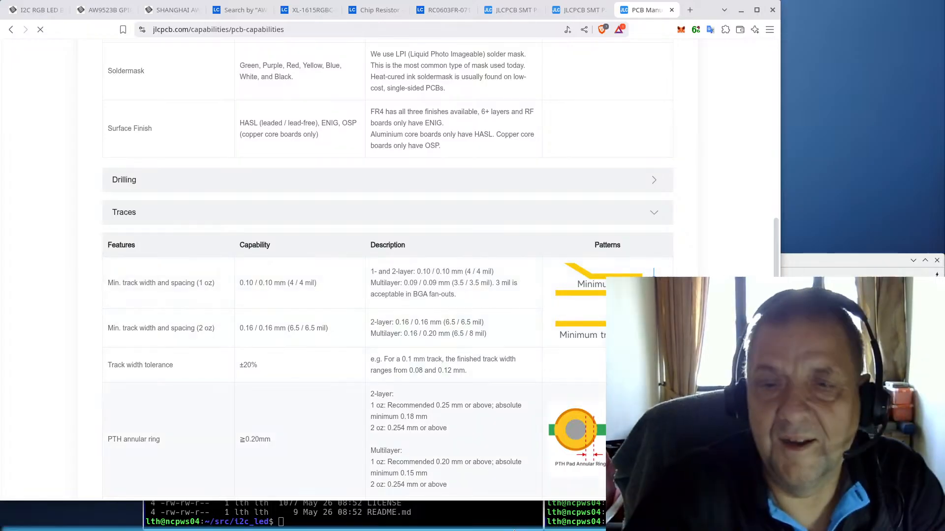
mouse_move(511, 530)
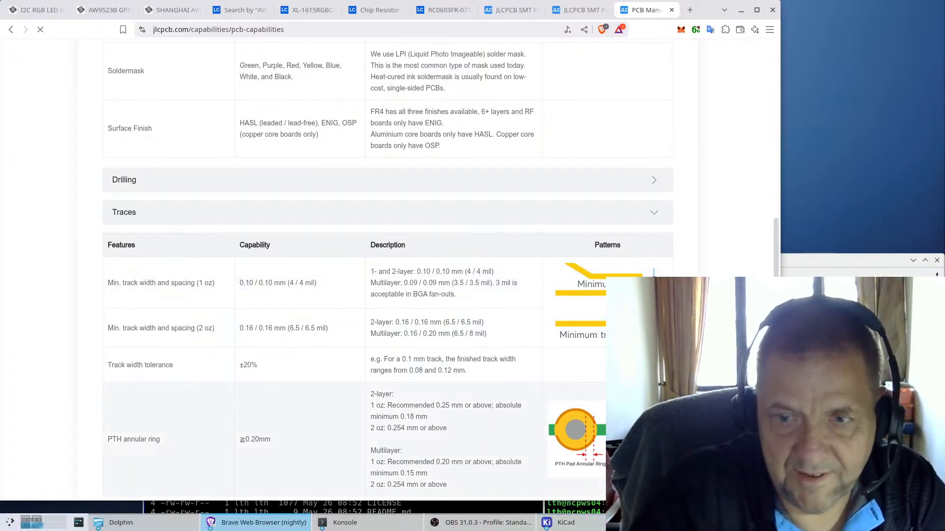
Step: Open the i2c_led schematic in the Schematic Editor and zoom out
click(584, 529)
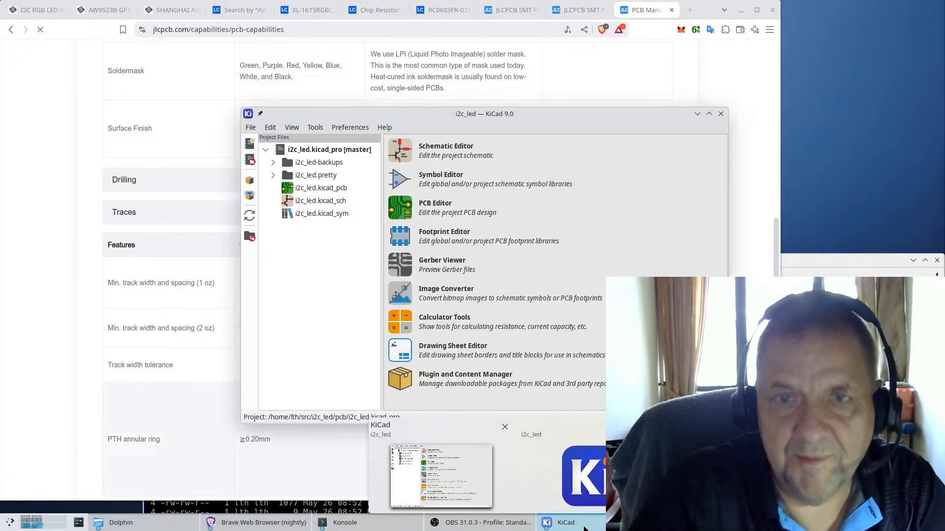
click(403, 152)
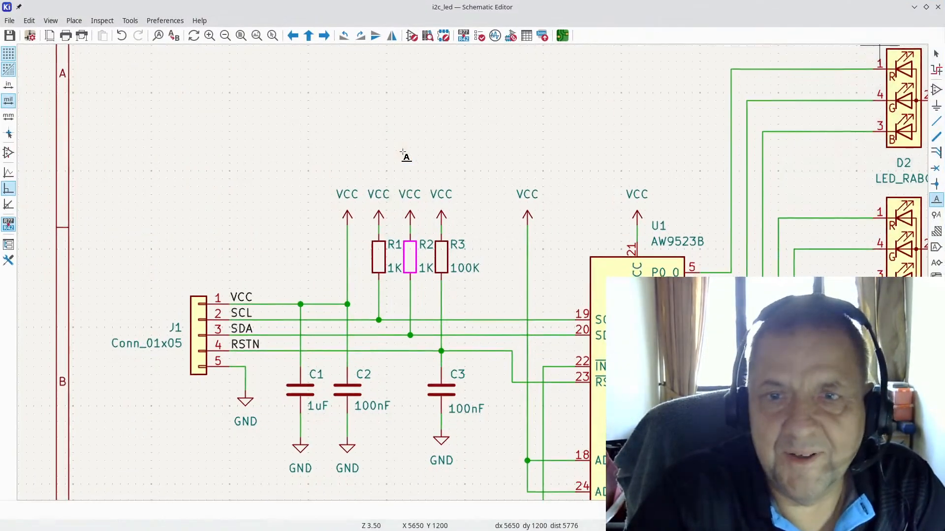
scroll(541, 233, down, 3)
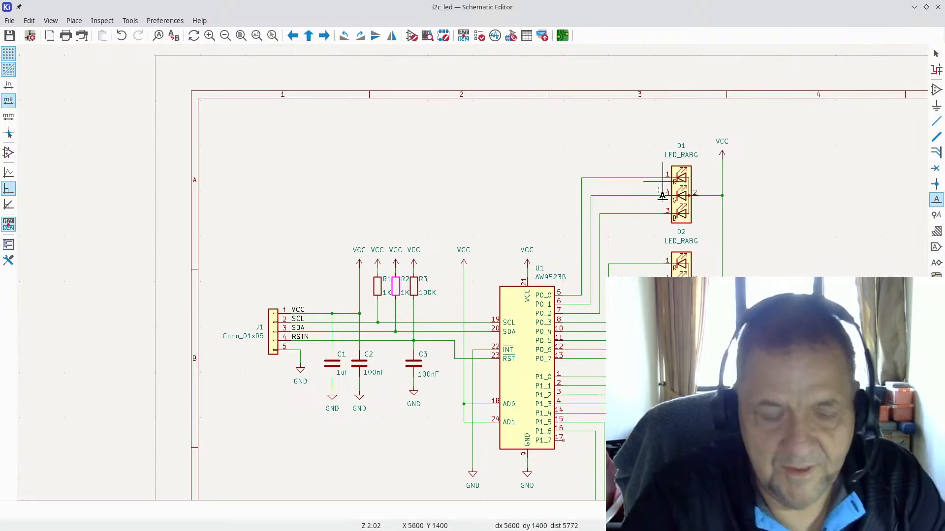
Step: Alt+Tab through open windows back to the KiCad project manager
key(alt+Tab)
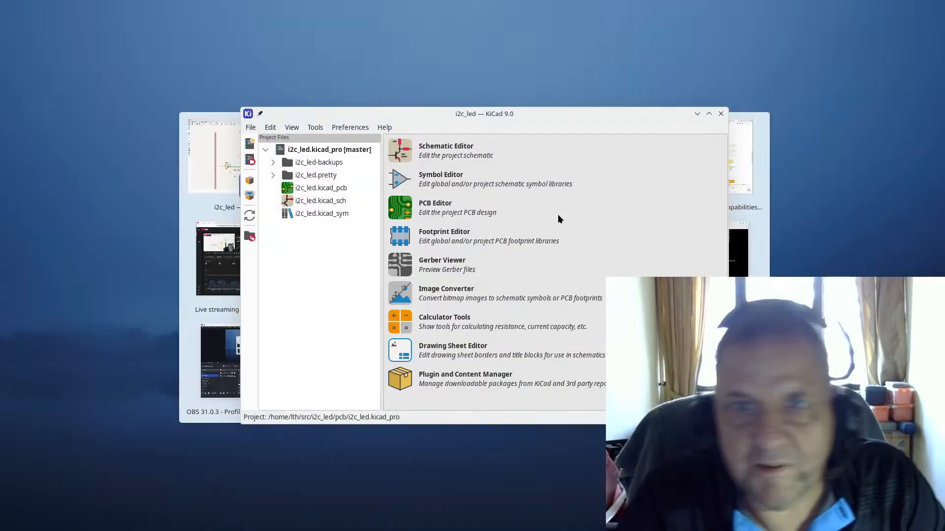
key(alt+Tab)
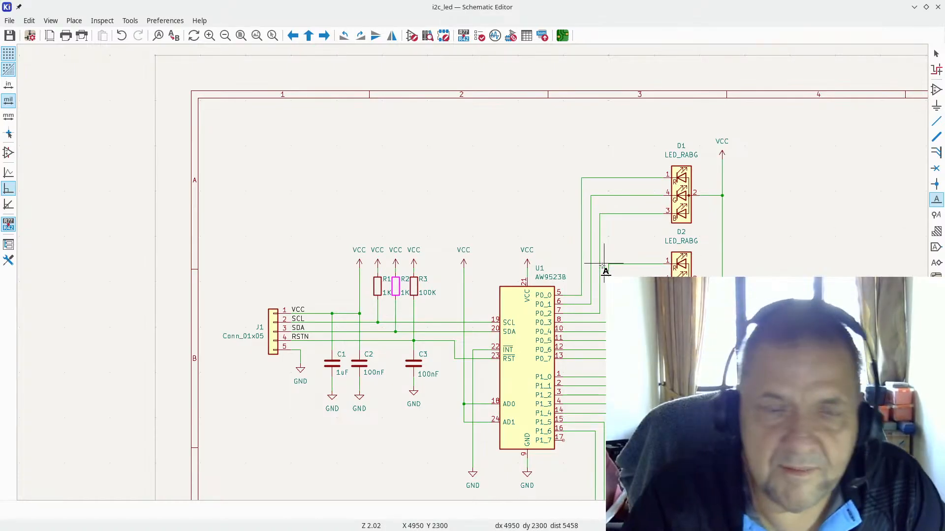
key(alt+Tab)
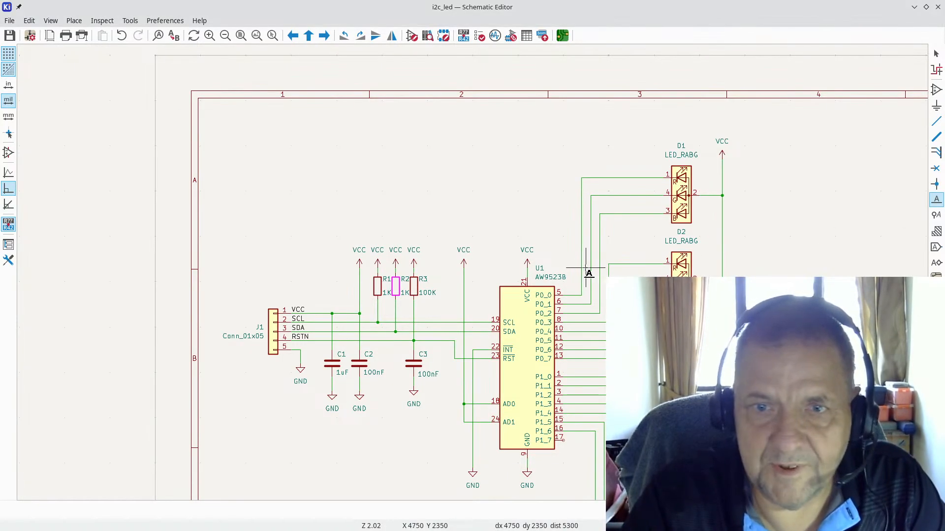
key(alt+Tab)
key(alt+Tab)
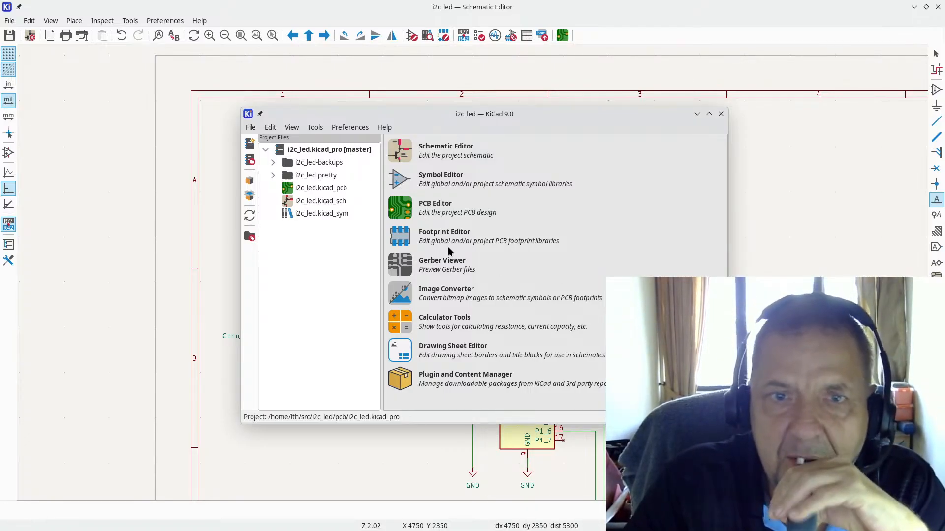
Step: Open the i2c_led board in the PCB Editor, fit it in view, and show the File menu
click(404, 212)
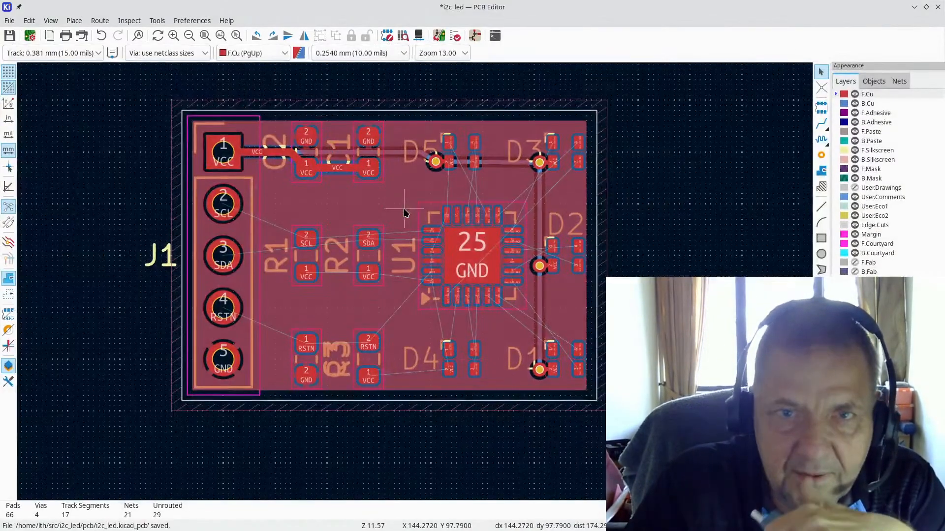
scroll(467, 276, up, 5)
scroll(414, 282, down, 2)
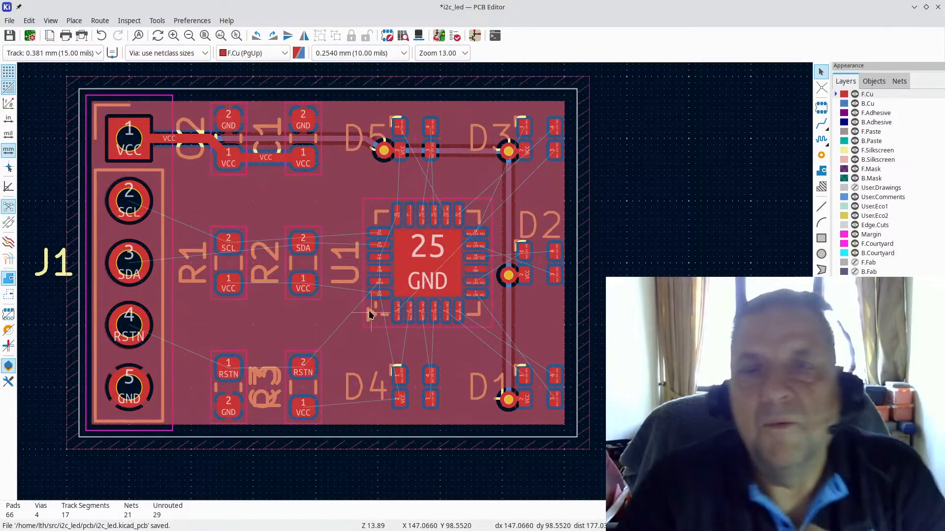
click(9, 20)
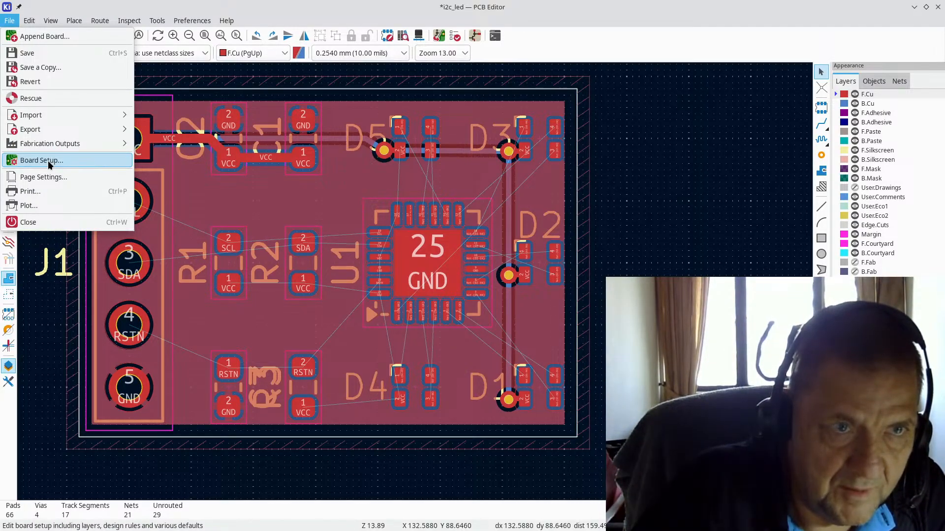
Step: In Board Setup's Physical Stackup, set copper layers to 4, adding In1.Cu and In2.Cu
click(49, 161)
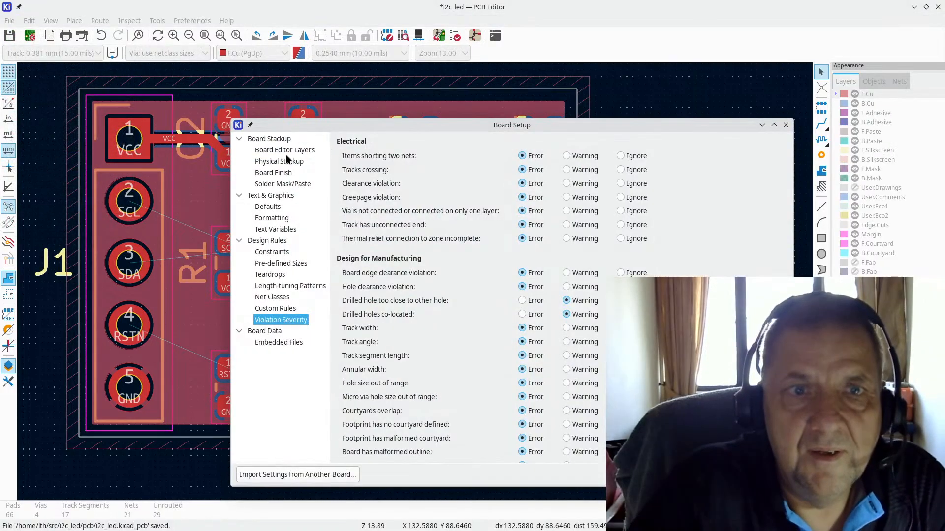
click(284, 162)
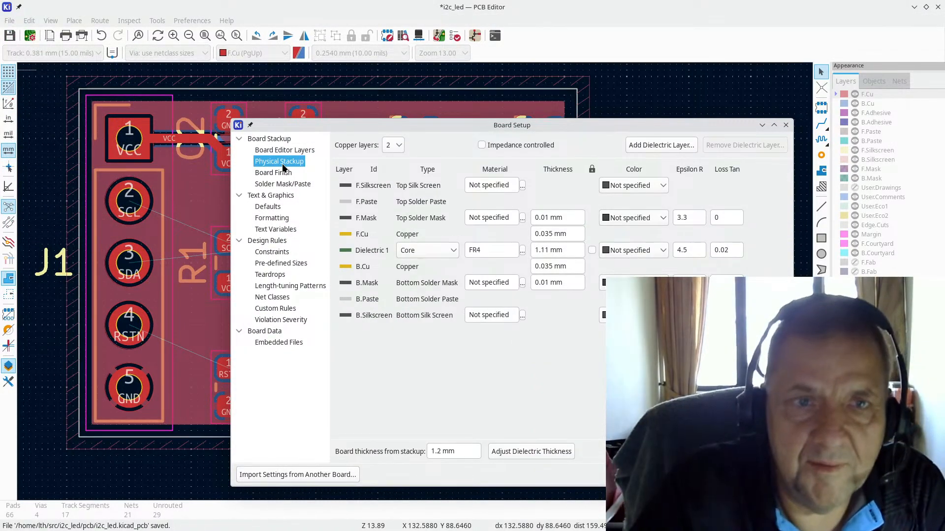
click(289, 148)
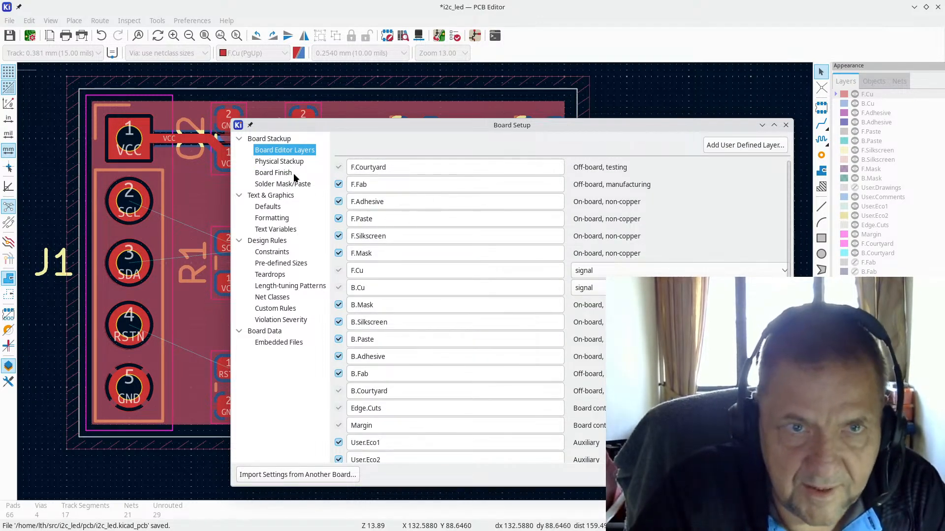
click(284, 162)
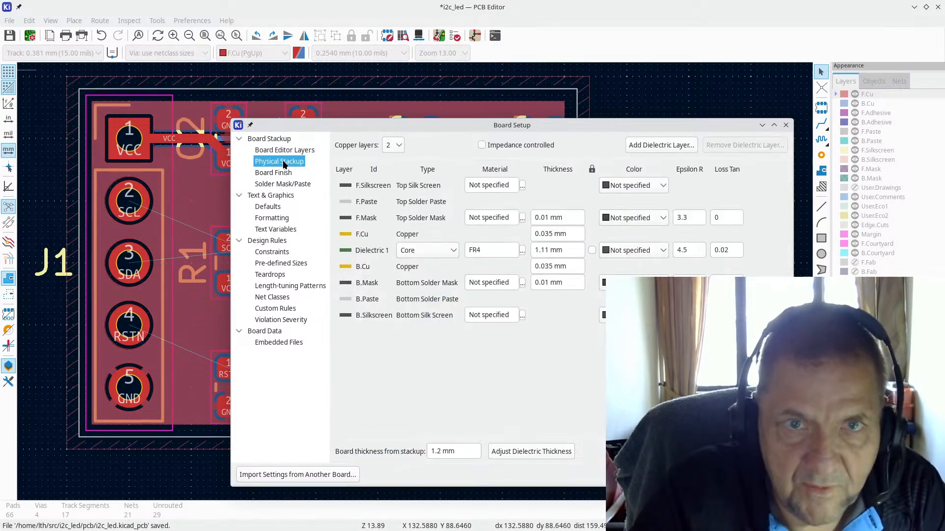
click(399, 145)
click(400, 146)
click(400, 146)
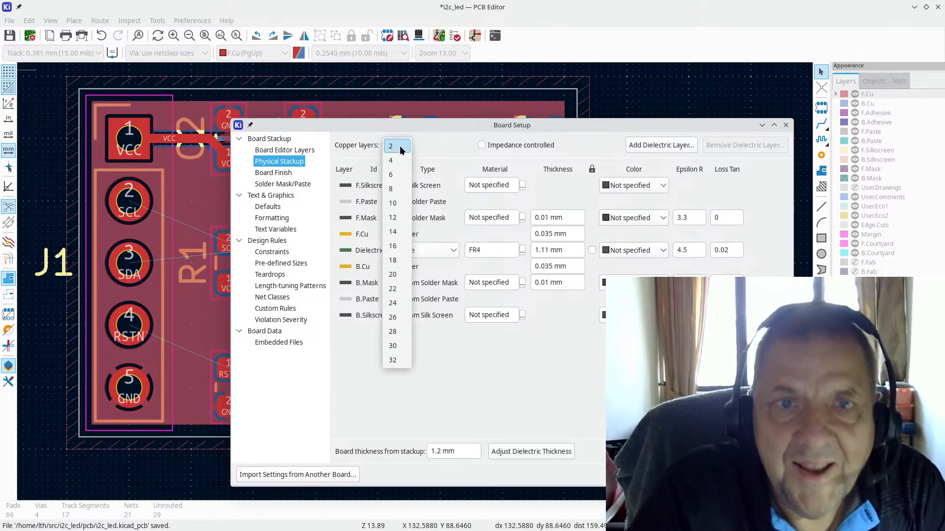
click(399, 160)
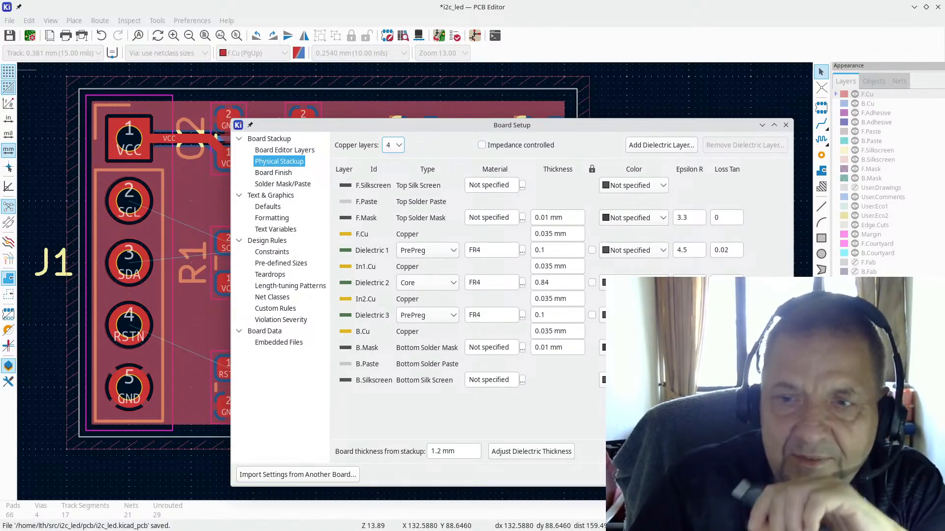
click(767, 474)
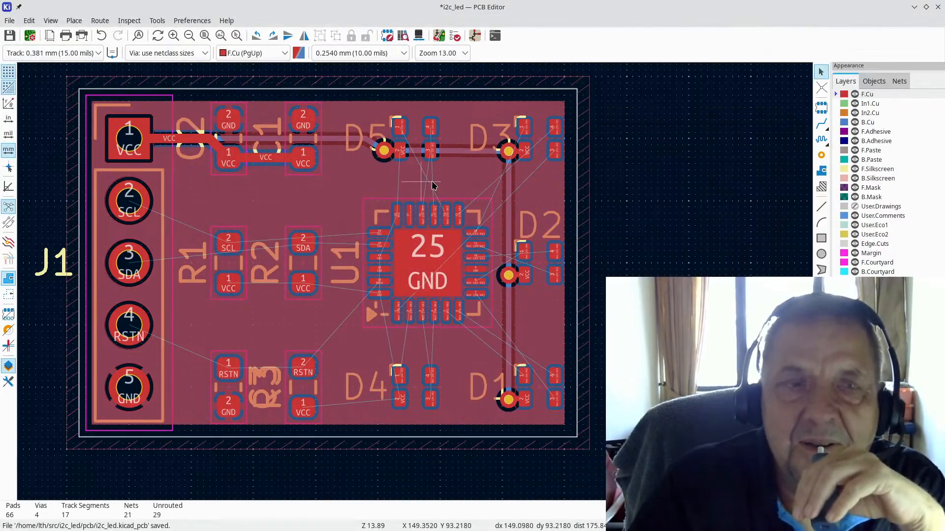
Step: Tick In2.Cu in the GND zone's properties so it covers In2.Cu, F.Cu and B.Cu
scroll(490, 171, down, 1)
scroll(206, 289, down, 1)
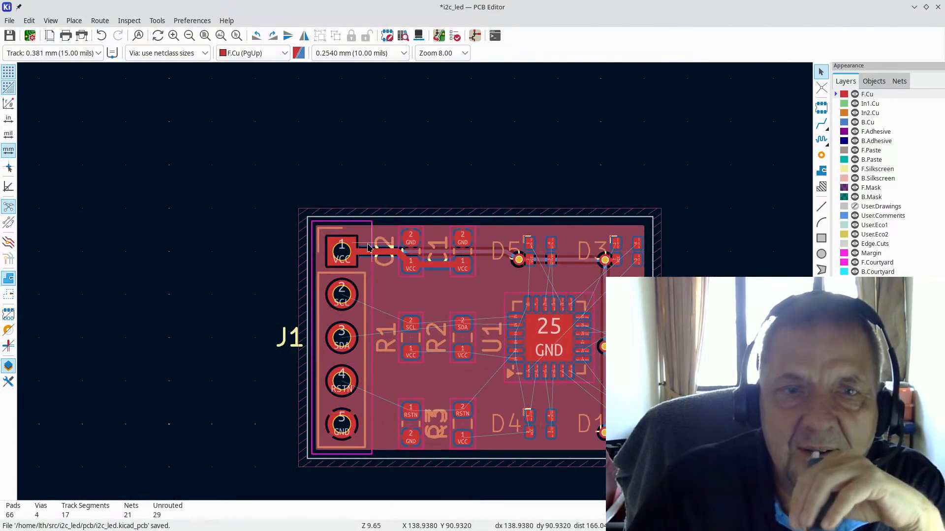
double_click(661, 215)
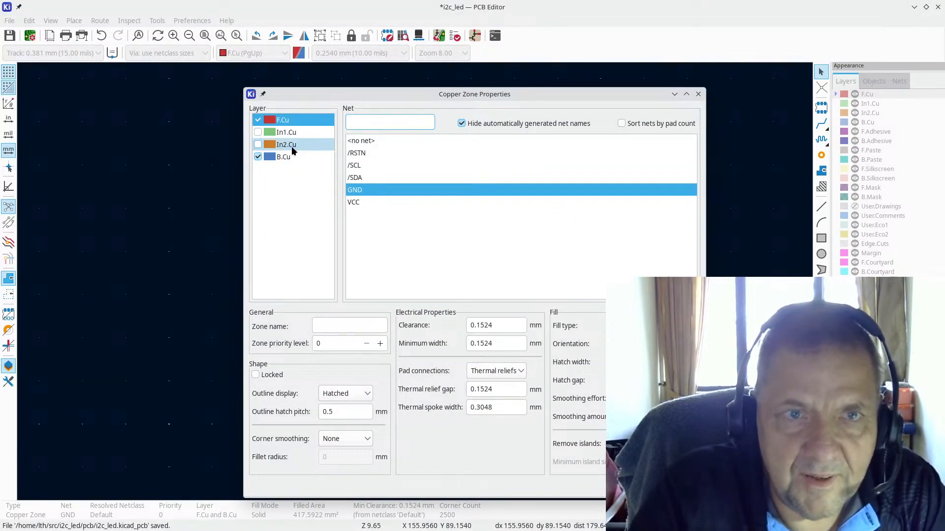
click(274, 147)
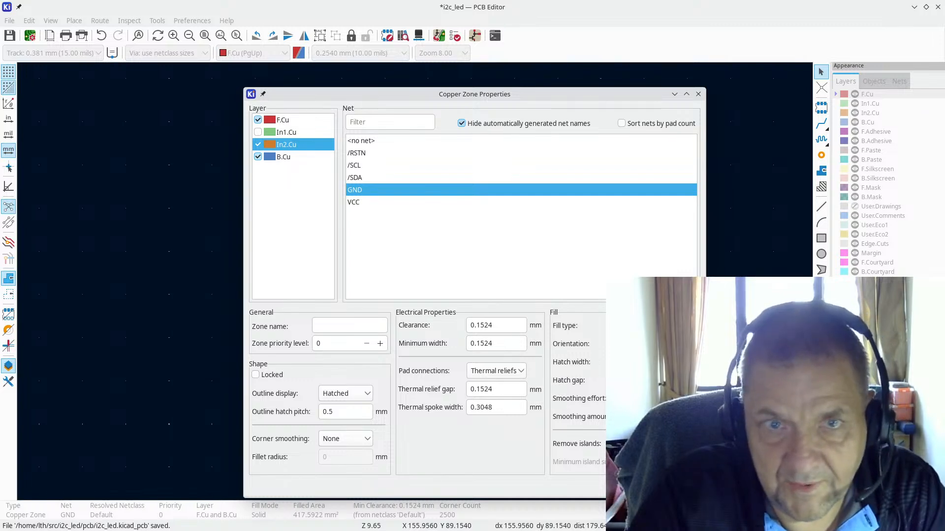
click(677, 487)
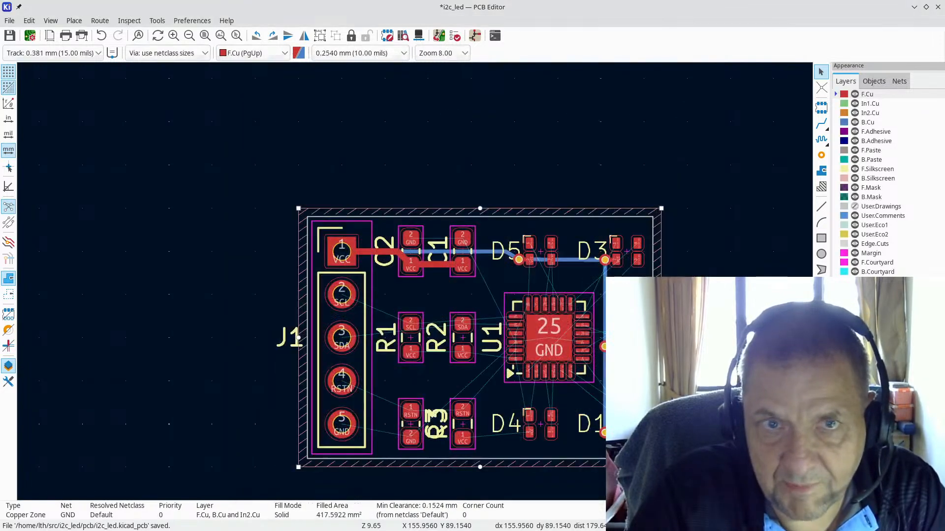
Step: Start a filled zone at the board's top-left corner, on In1.Cu and the VCC net
click(821, 125)
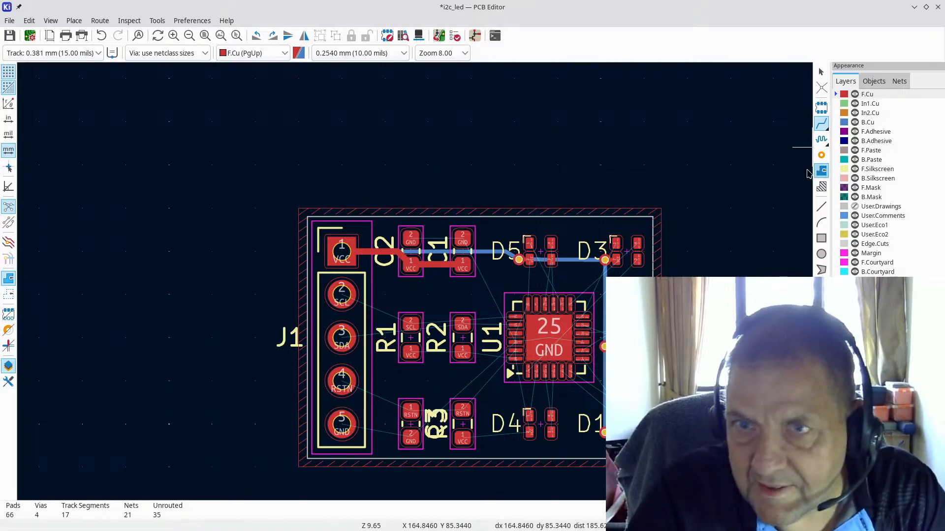
click(820, 172)
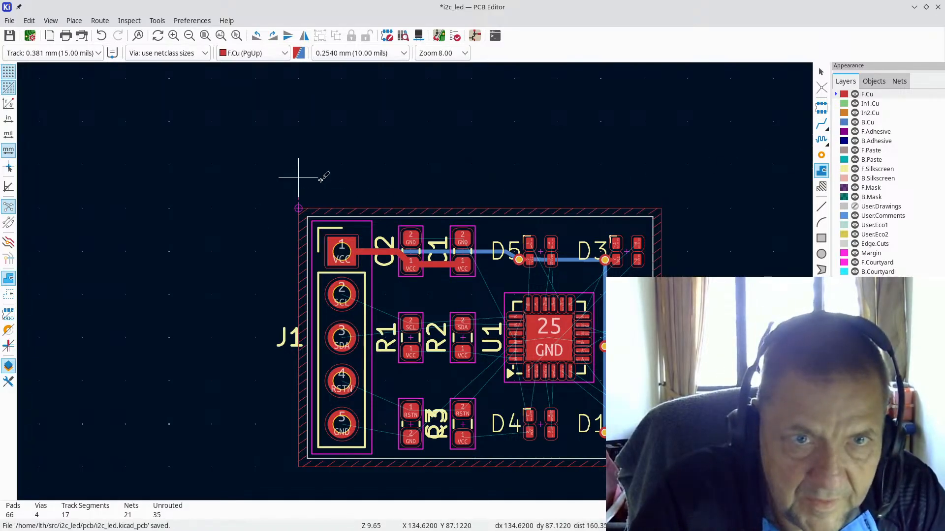
scroll(295, 192, up, 3)
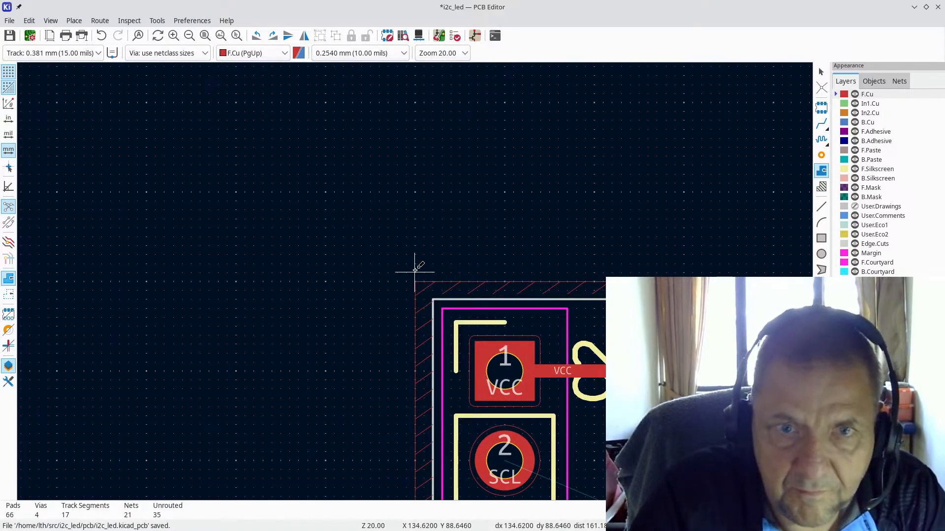
click(407, 271)
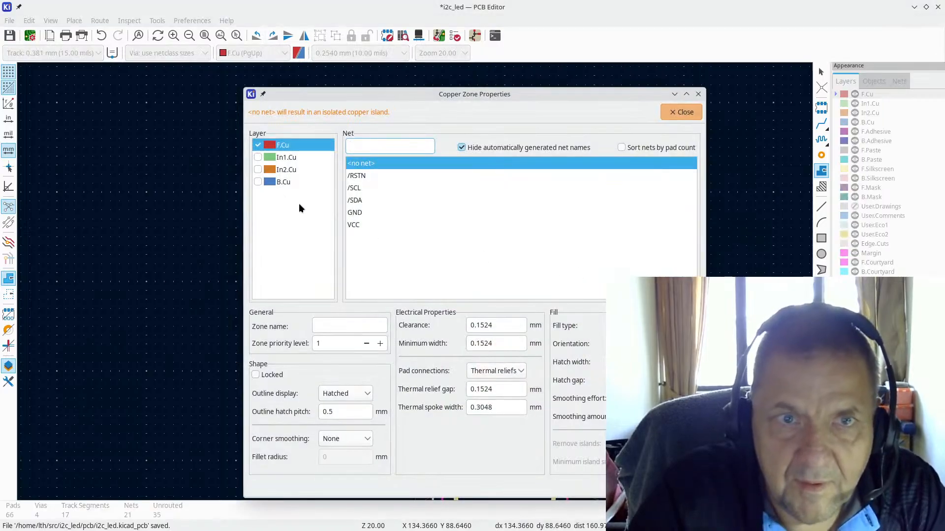
click(258, 157)
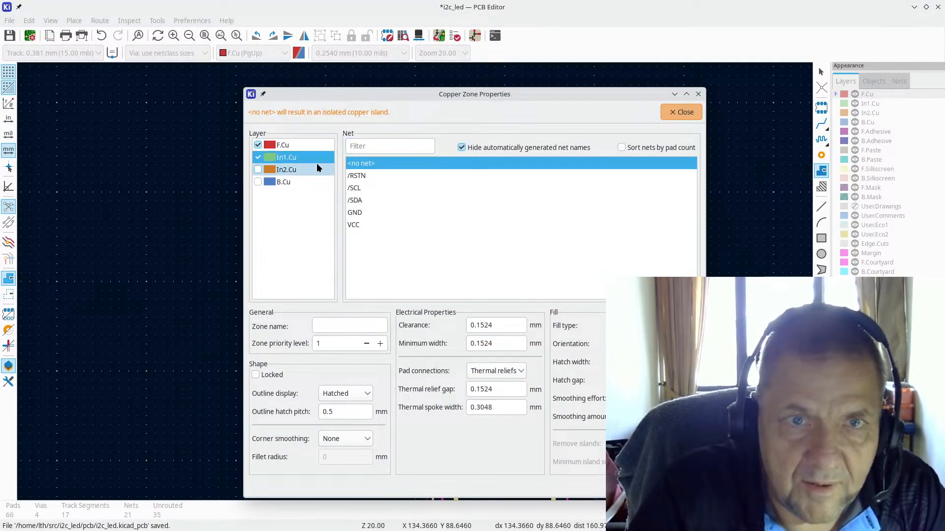
click(347, 224)
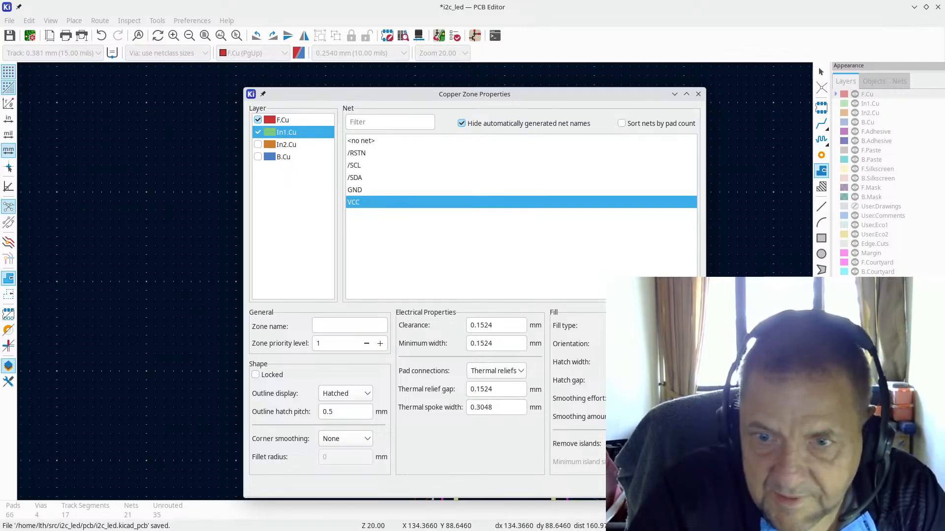
key(Return)
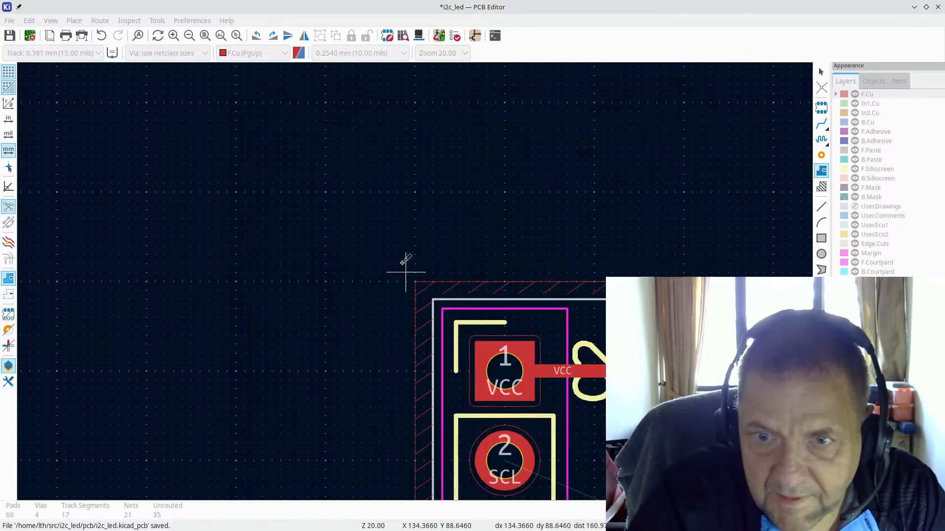
Step: Switch to a 25 mil grid and place the zone's top-right, bottom-right and bottom-left corners
scroll(416, 274, down, 3)
scroll(415, 282, up, 2)
scroll(415, 281, up, 2)
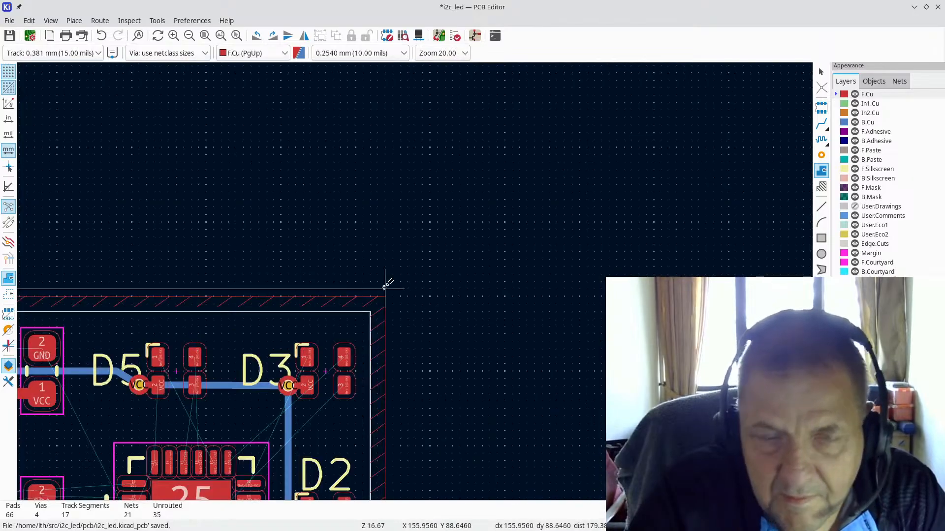
key(shift+n)
key(shift+n)
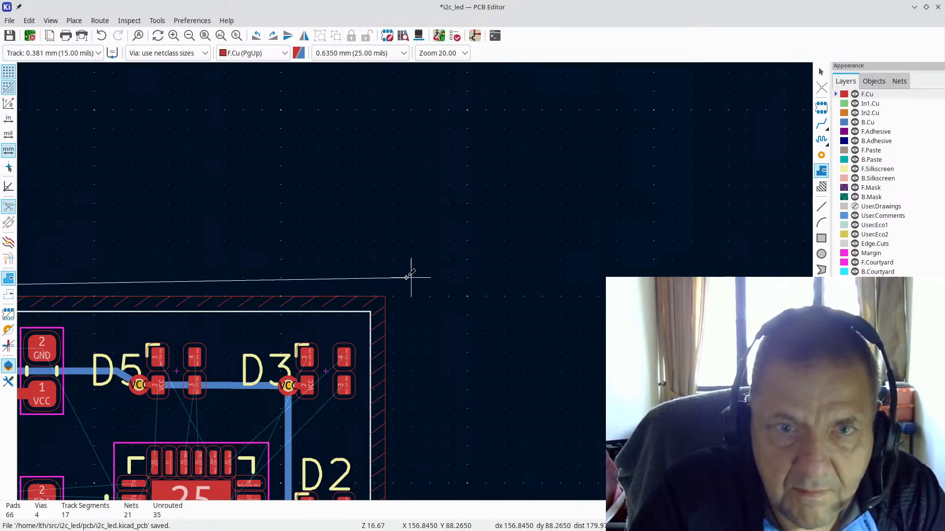
click(408, 279)
scroll(408, 281, down, 4)
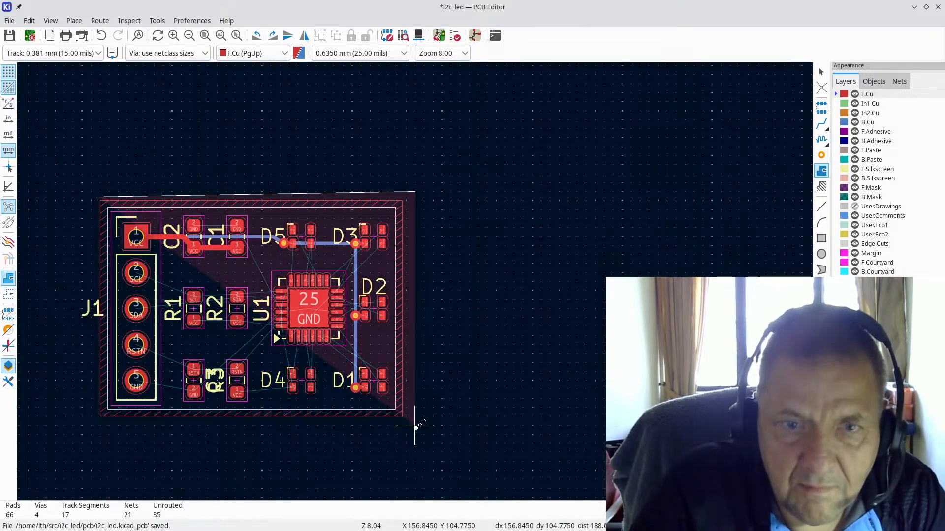
click(415, 426)
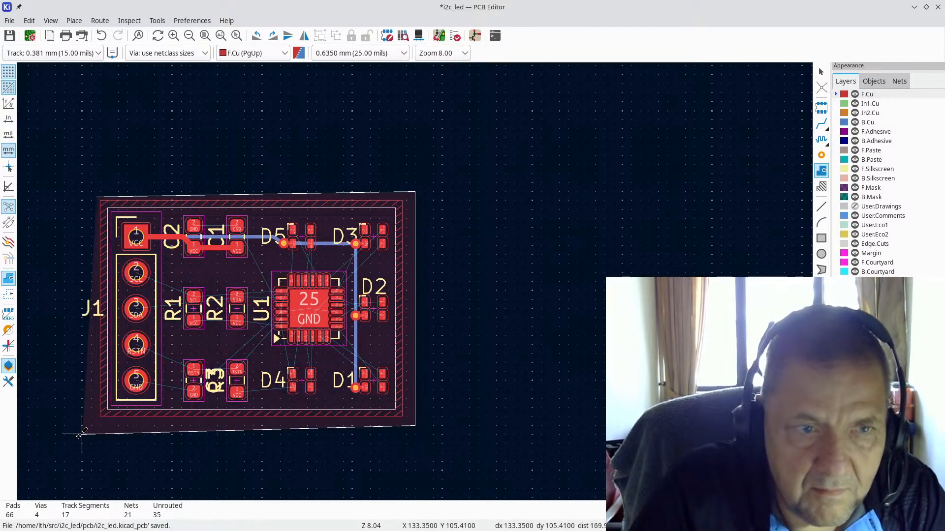
click(90, 426)
scroll(88, 207, up, 2)
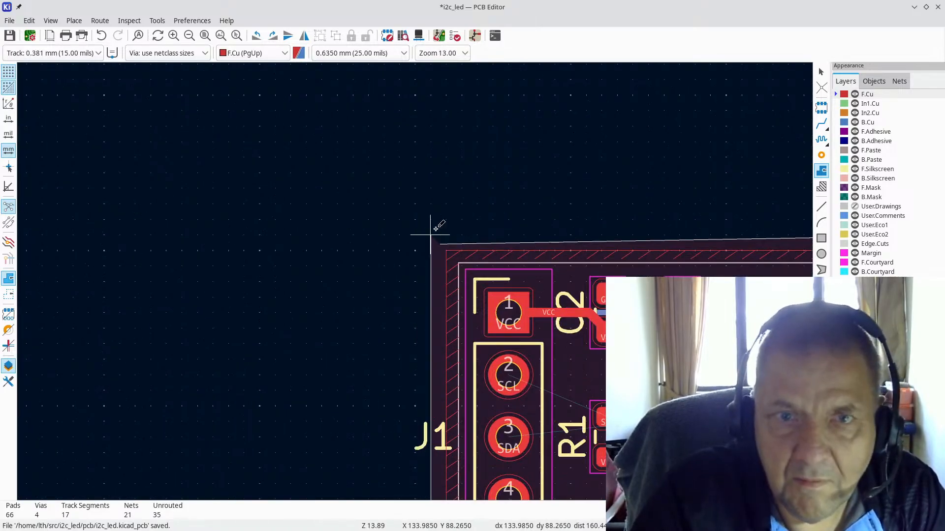
Step: Discard the draft outline and start a new VCC zone on In1.Cu only, without F.Cu
key(Escape)
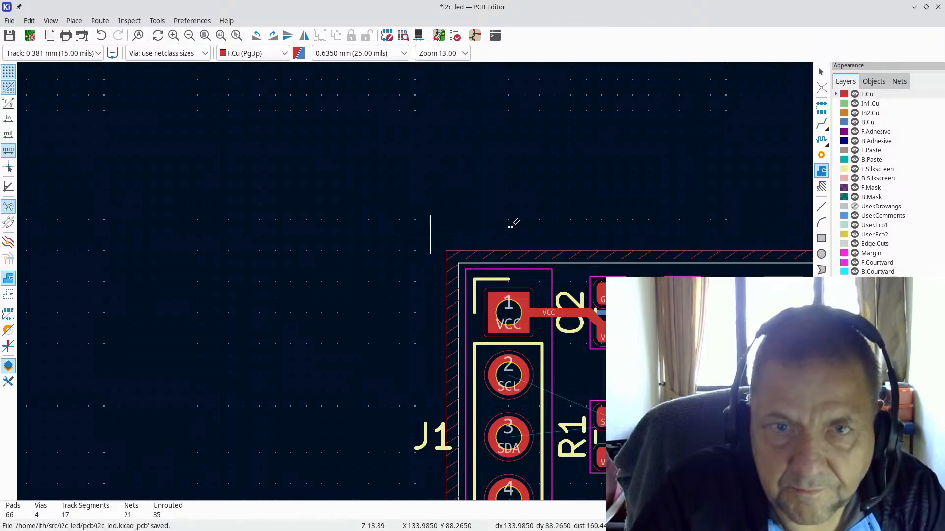
click(431, 233)
click(284, 158)
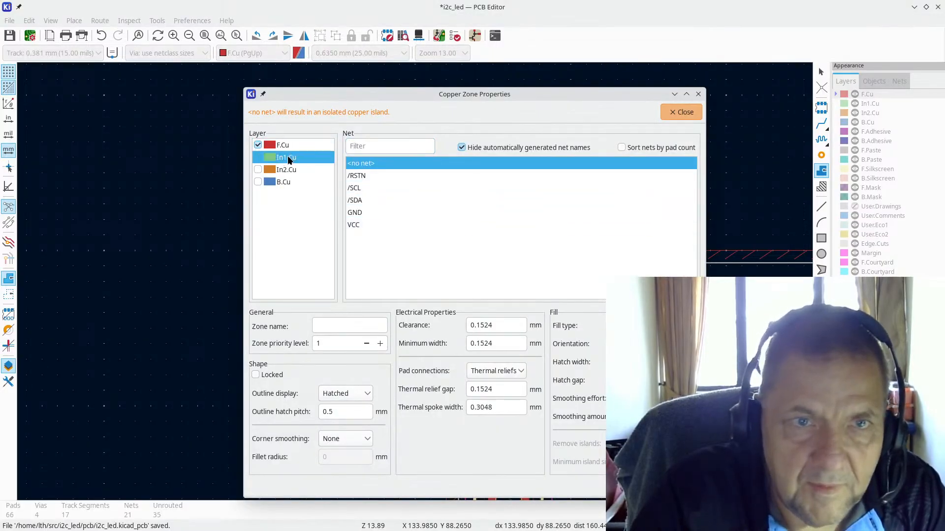
click(258, 157)
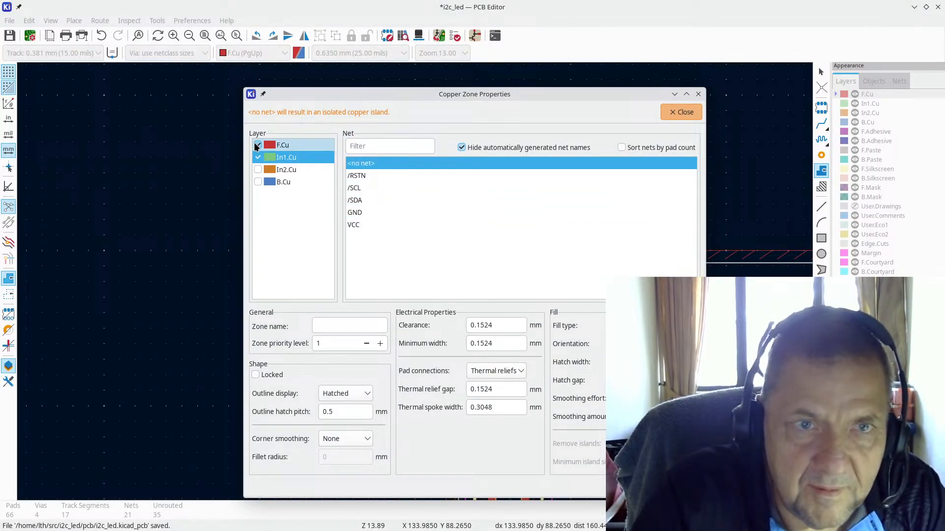
click(258, 146)
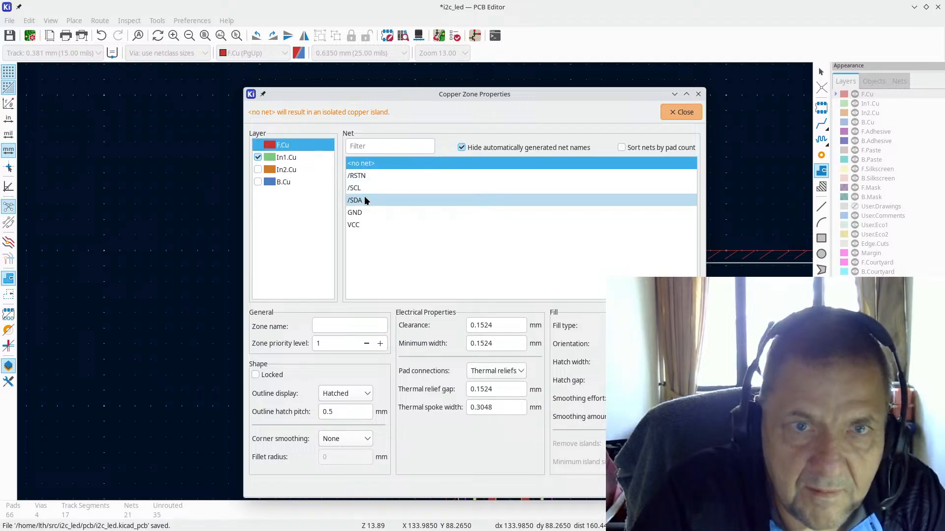
click(361, 225)
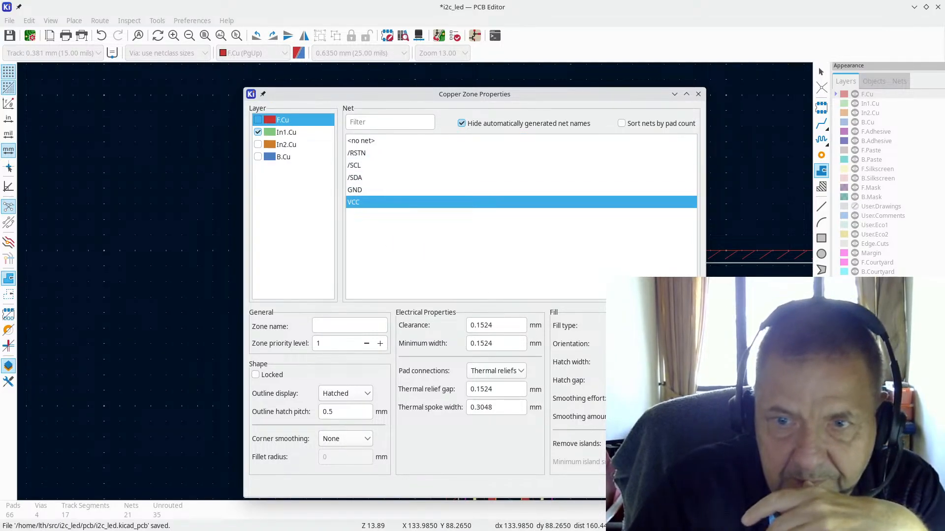
key(Return)
Step: Place the top-right, bottom-right and bottom-left corners and close the outline around the board
scroll(422, 280, down, 4)
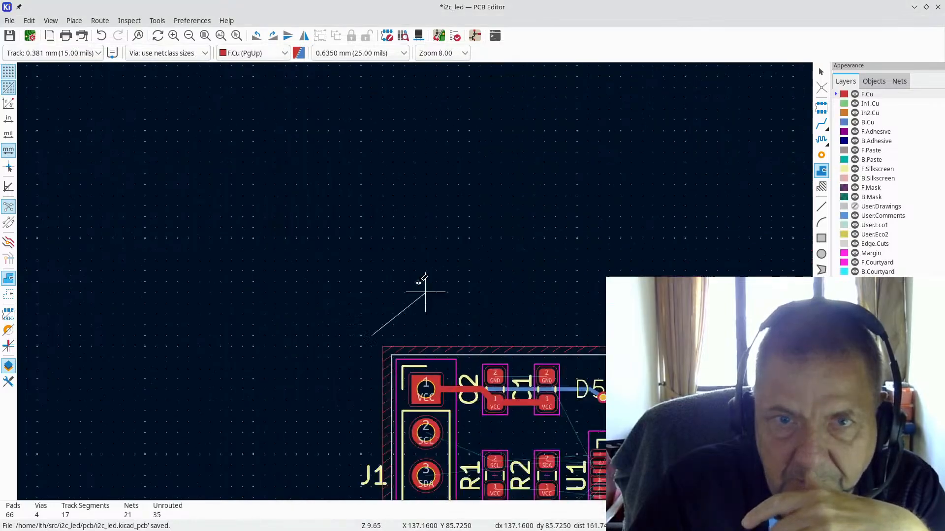
click(571, 300)
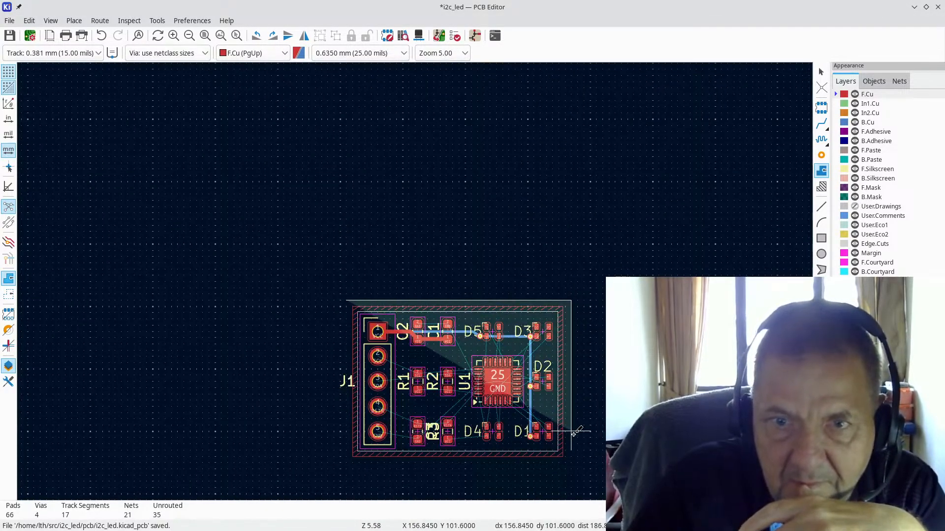
click(571, 467)
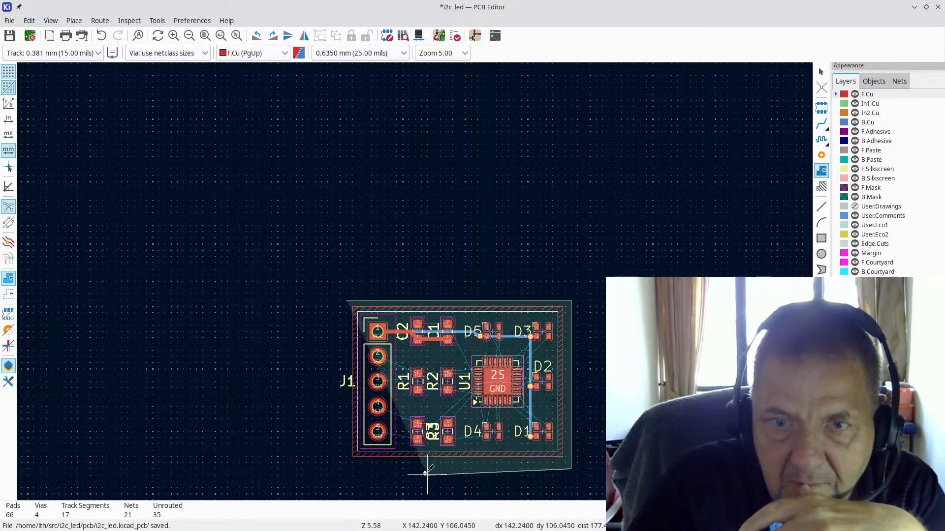
click(346, 468)
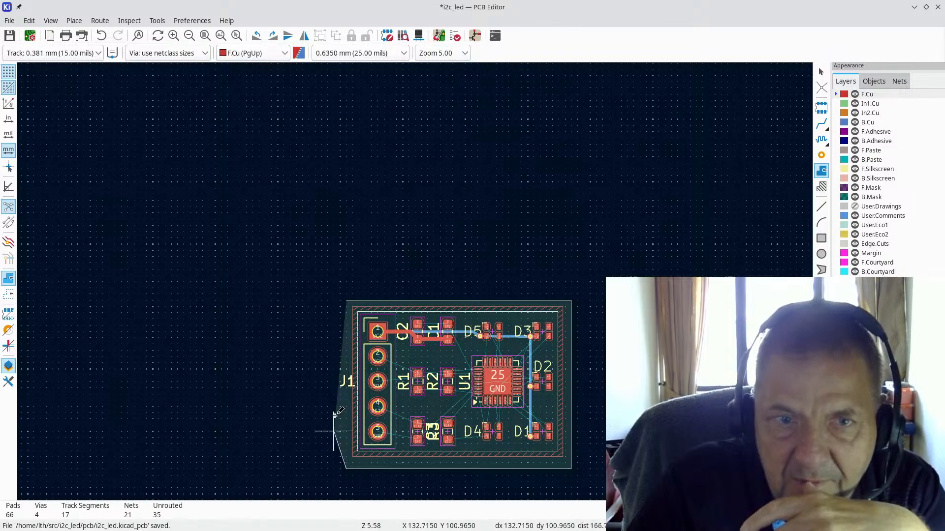
double_click(348, 294)
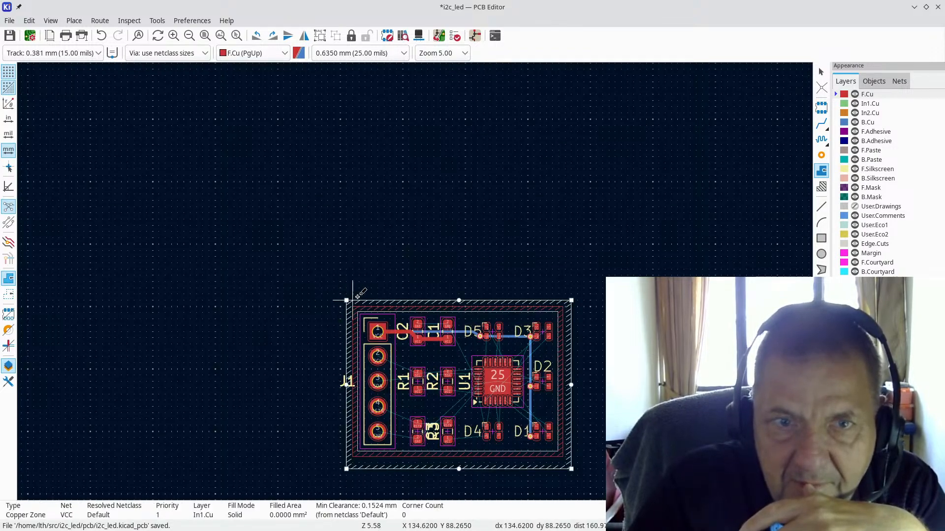
scroll(523, 299, up, 5)
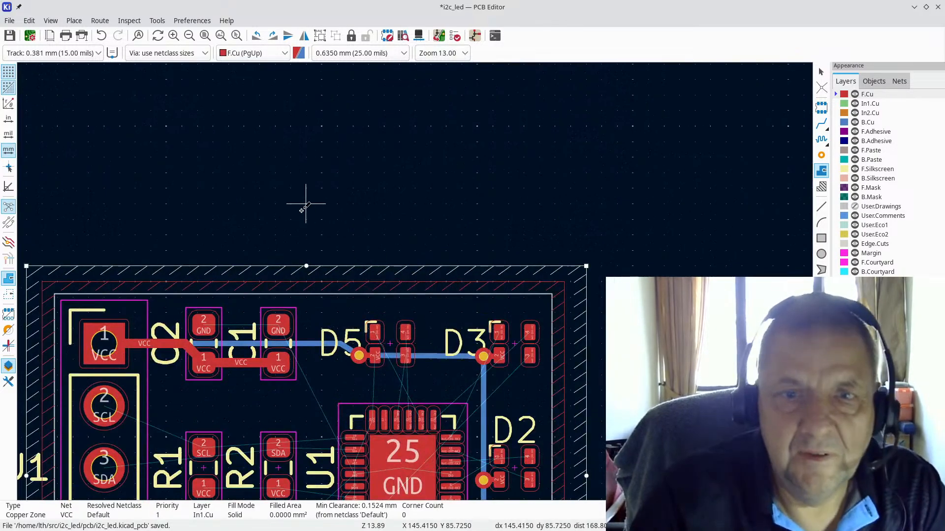
Step: Fill all zones so VCC covers 239.3894 mm² on In1.Cu, and make In1.Cu the active layer
key(b)
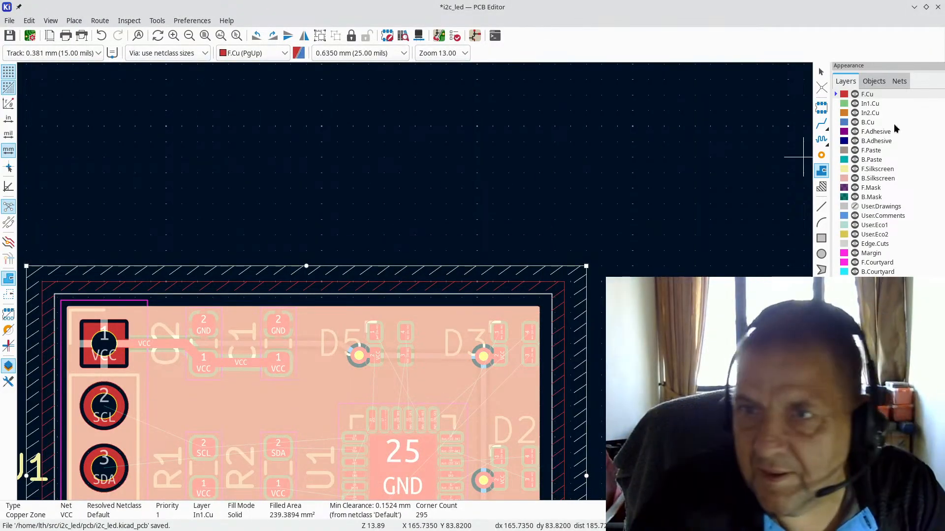
click(877, 105)
scroll(416, 280, down, 3)
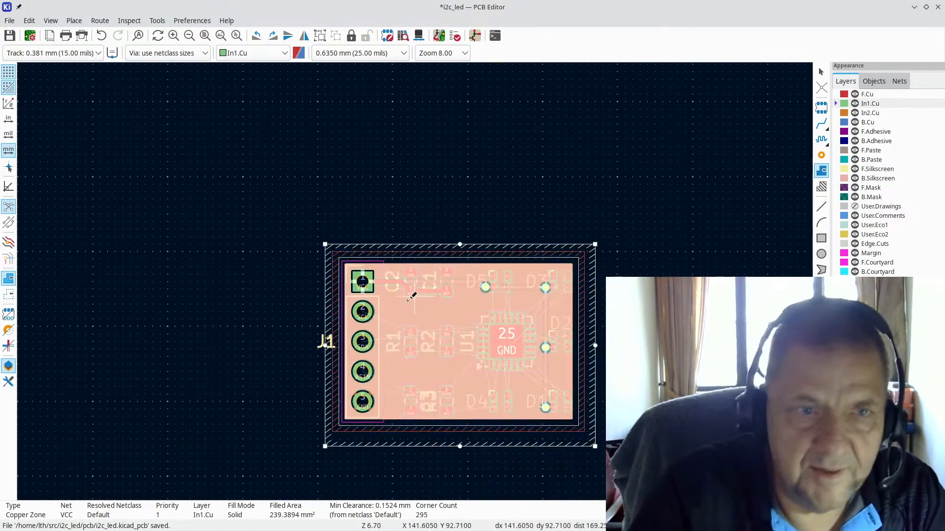
scroll(419, 248, up, 3)
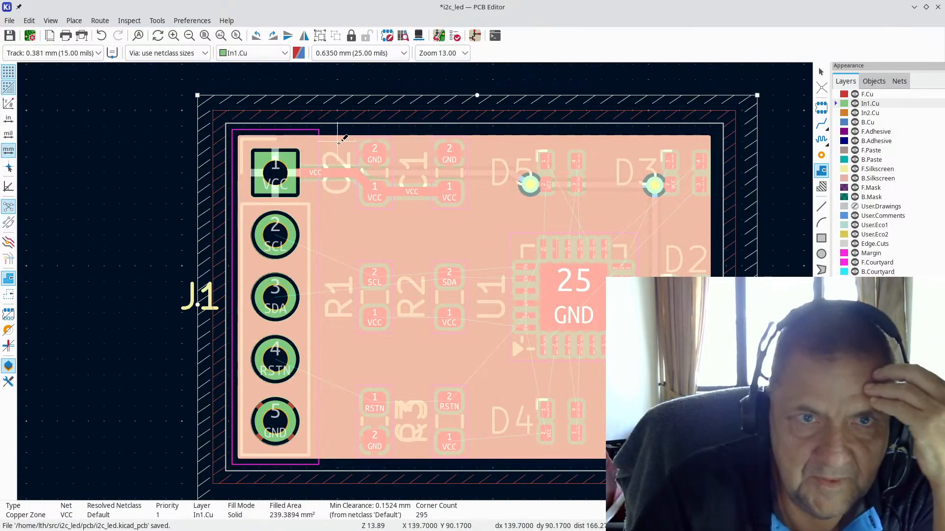
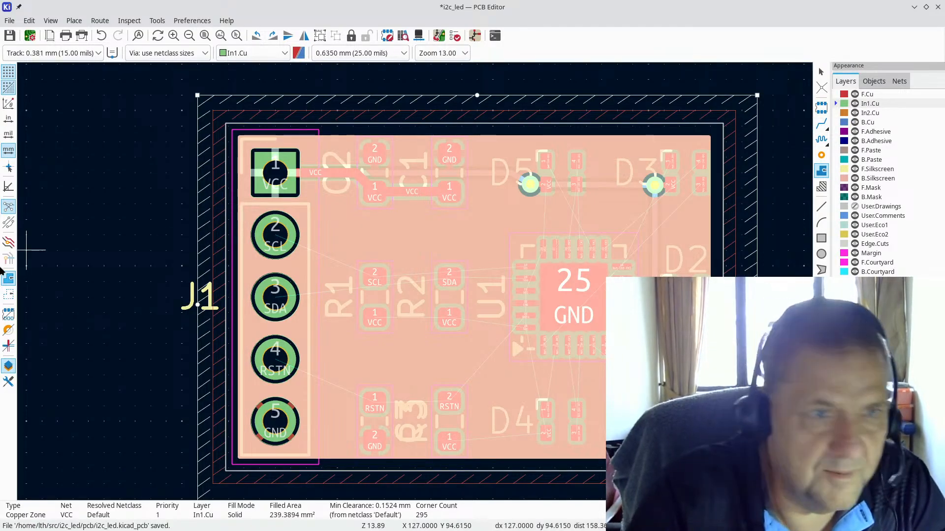
Step: Show copper zones as outlines so the tracks beneath them are visible
click(7, 296)
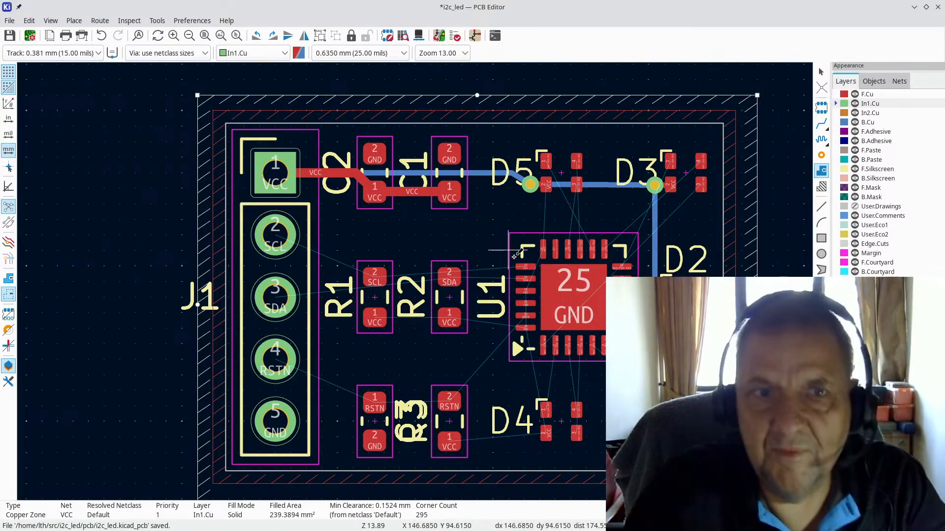
key(Escape)
scroll(550, 208, up, 5)
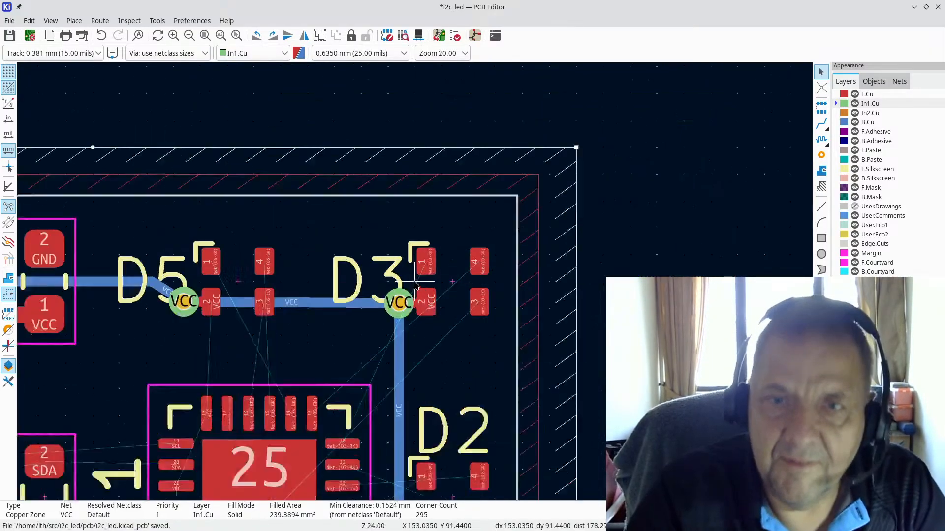
scroll(90, 300, down, 1)
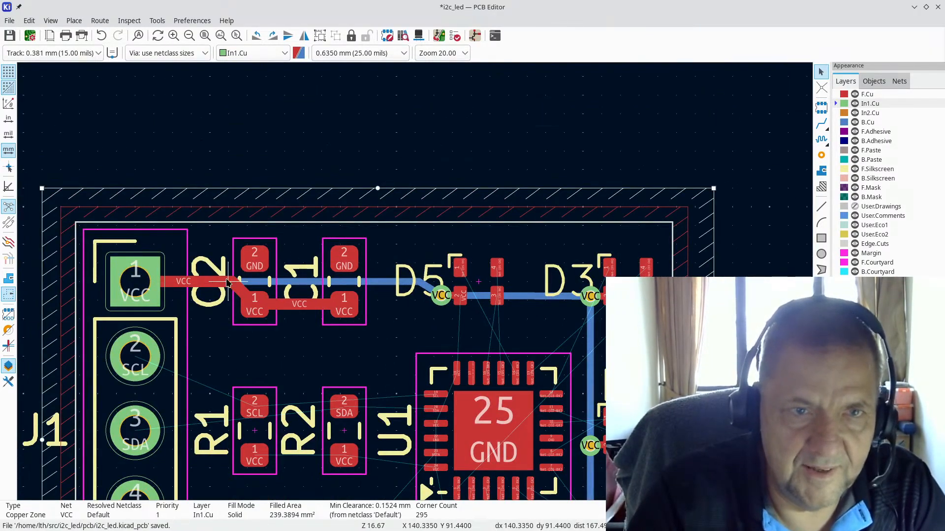
Step: Delete the blue VCC tracks from J1 to D5, the D5 stub, D5–D3 and below D3
click(291, 282)
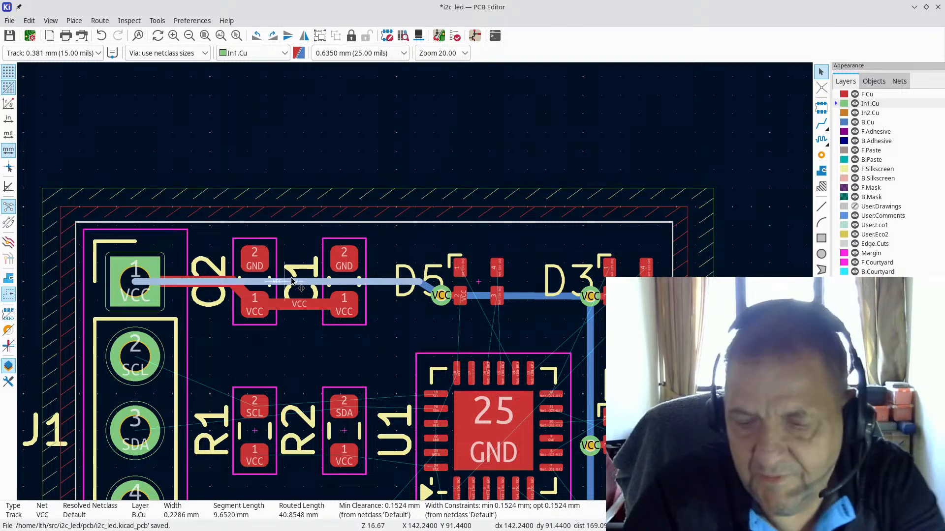
key(Delete)
click(422, 290)
key(Delete)
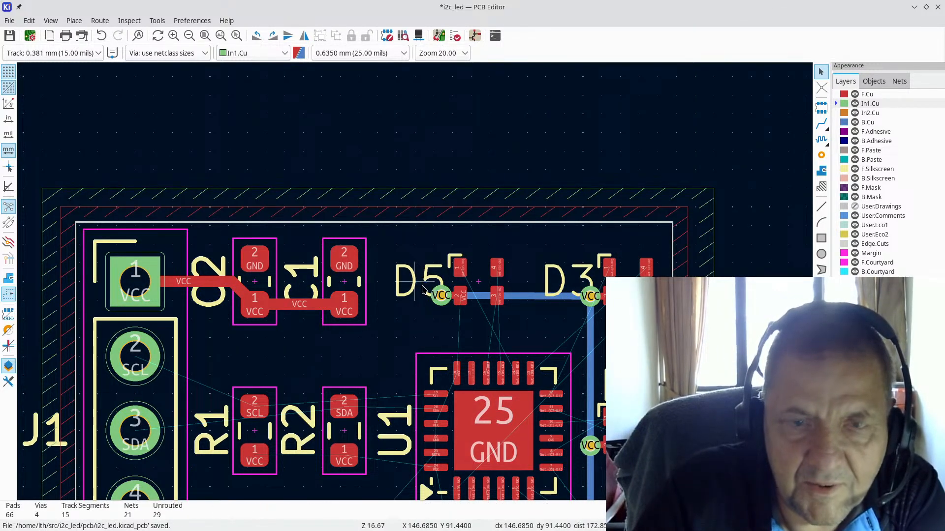
click(541, 297)
key(Delete)
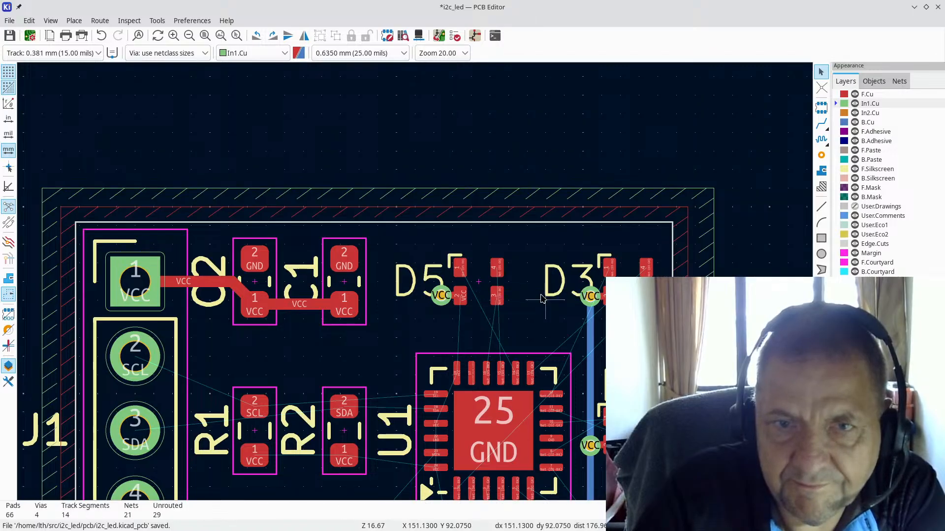
click(591, 354)
key(Delete)
Step: Delete the blue VCC track between D2 and D1
scroll(600, 415, up, 3)
scroll(413, 294, down, 3)
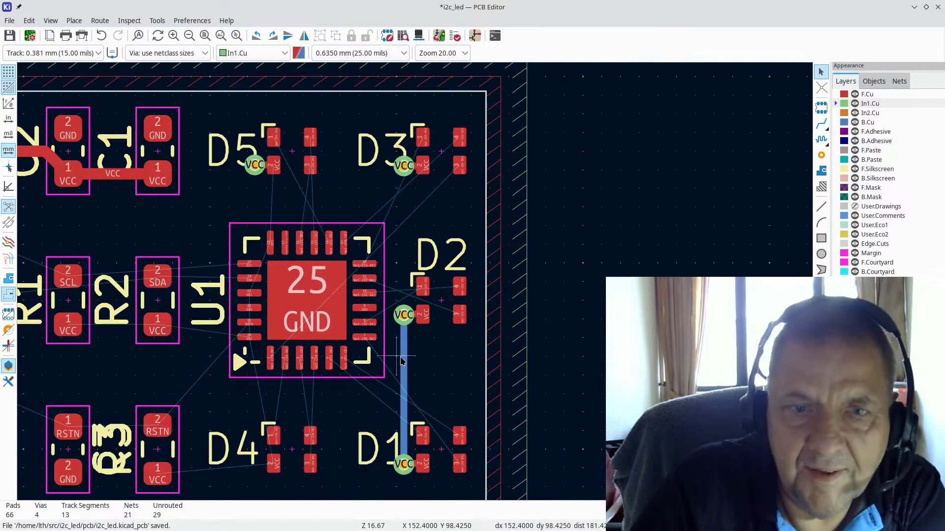
click(404, 390)
key(Delete)
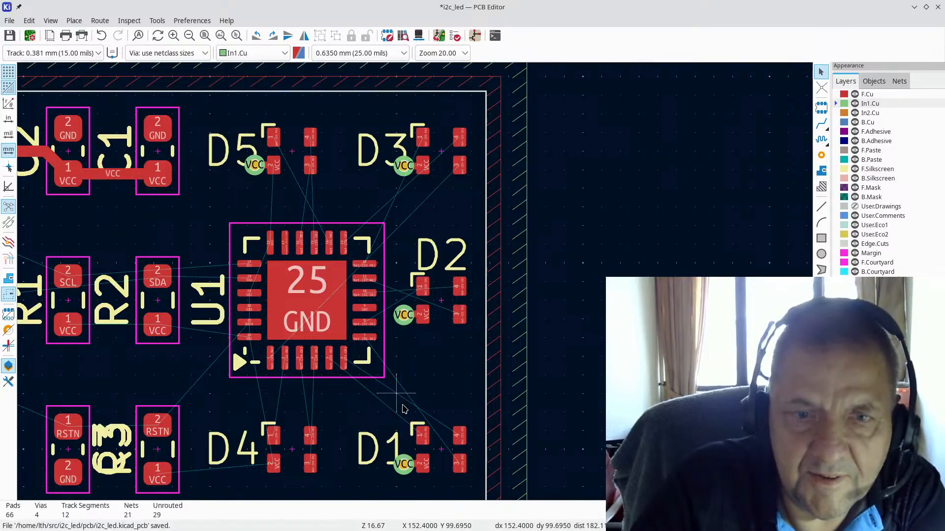
scroll(404, 394, up, 3)
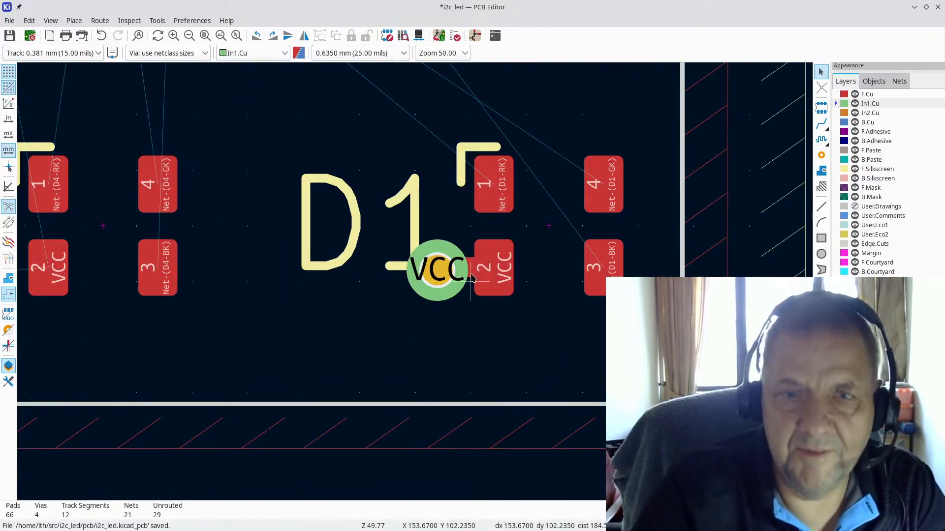
scroll(454, 258, down, 5)
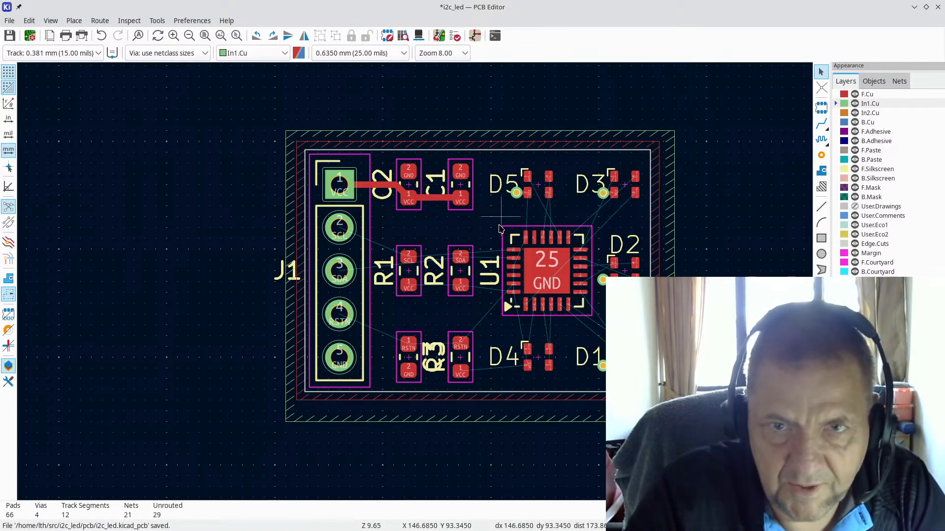
scroll(512, 206, up, 3)
scroll(377, 293, up, 2)
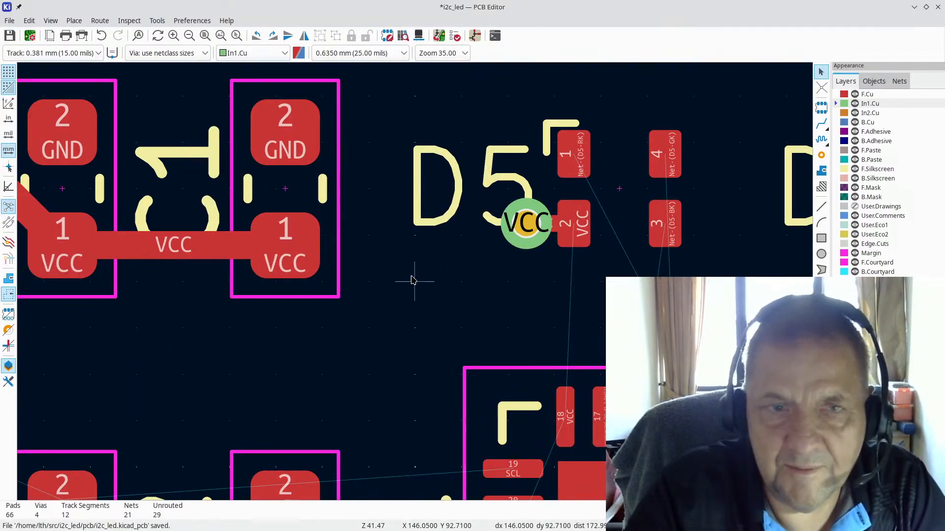
scroll(415, 278, down, 2)
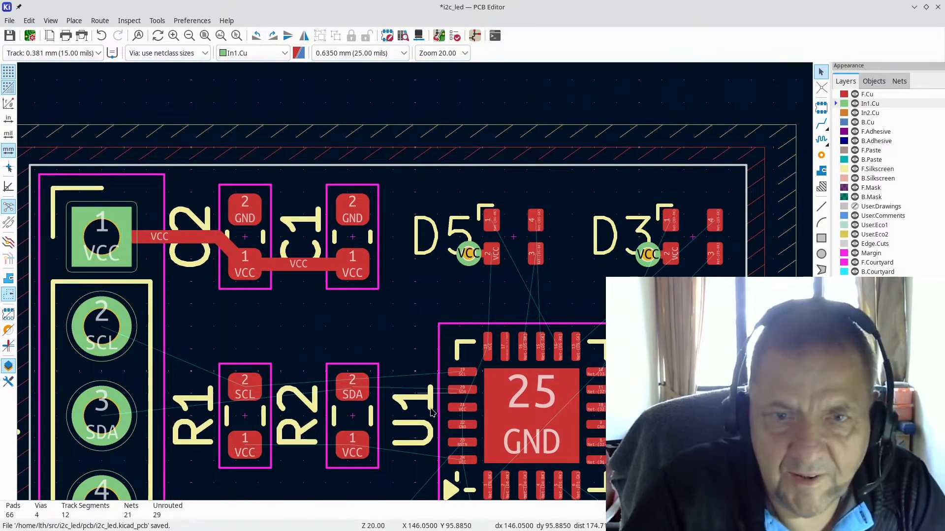
scroll(448, 446, up, 2)
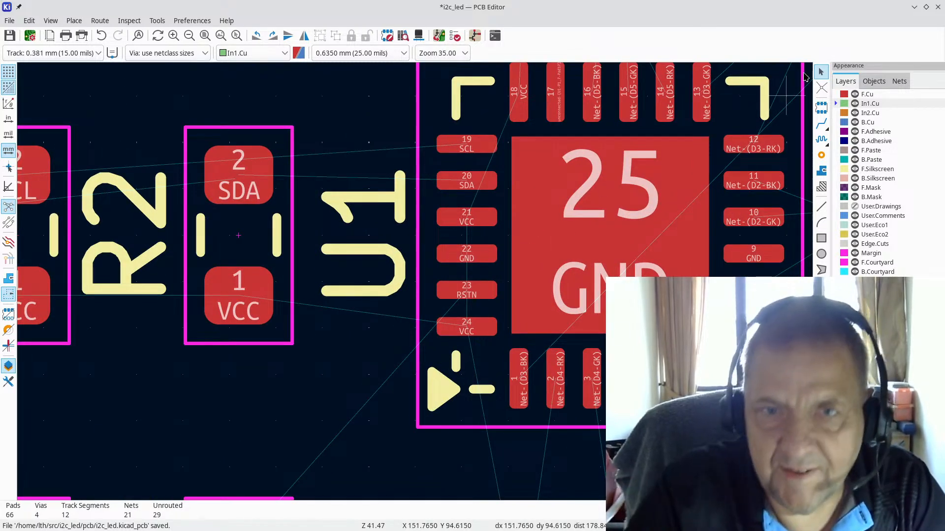
Step: Save the board, try a front-copper VCC track from U1 pad 21 to a via, then undo it
click(822, 155)
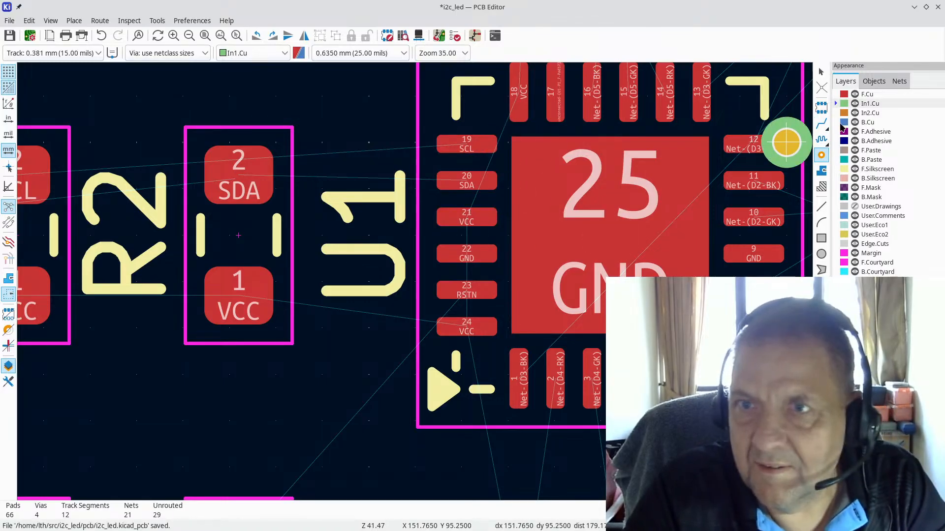
click(822, 125)
key(ctrl+s)
click(869, 94)
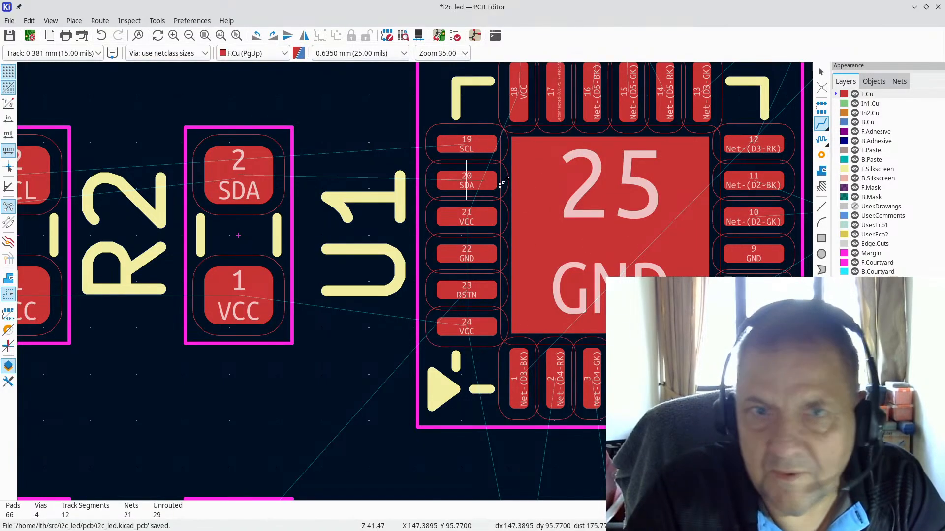
click(465, 217)
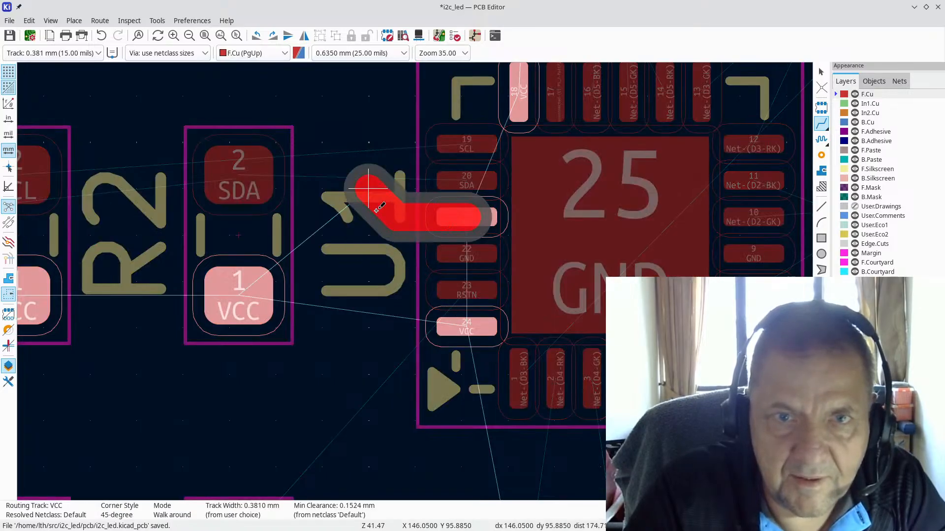
key(v)
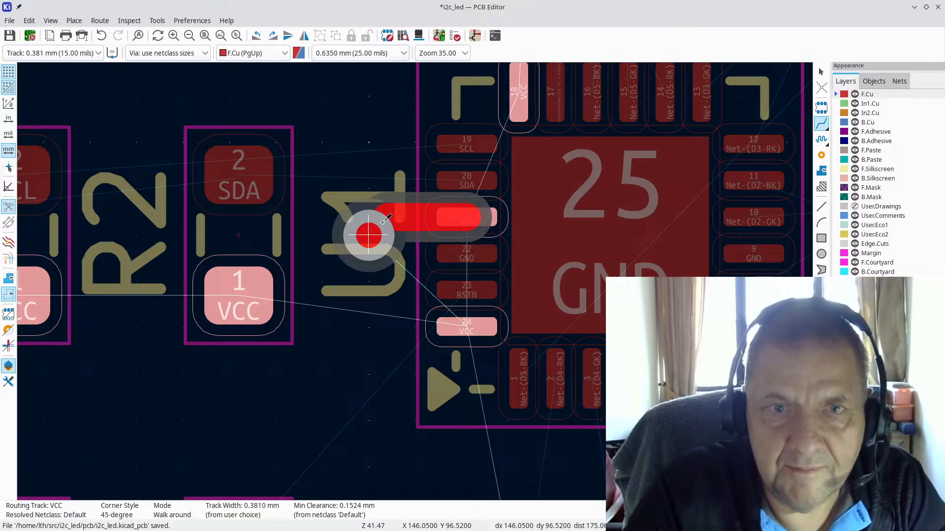
click(383, 222)
key(Escape)
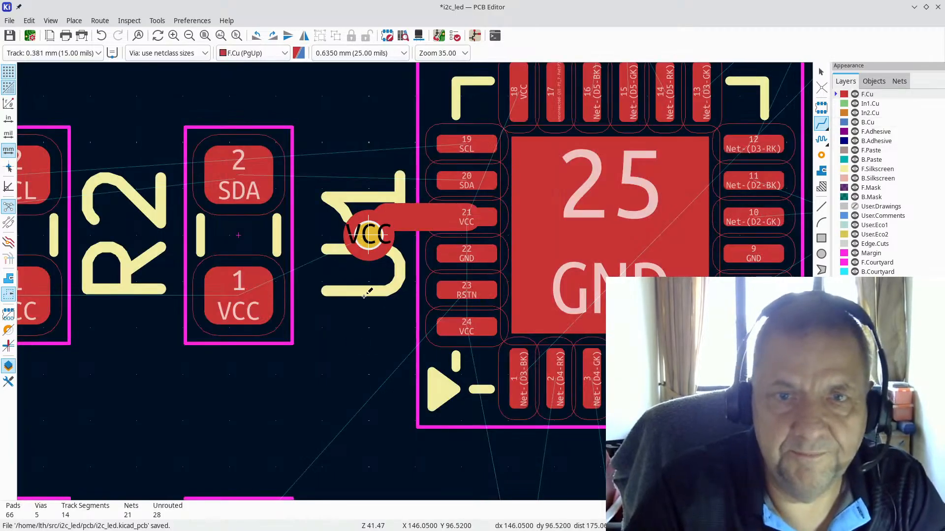
key(ctrl+z)
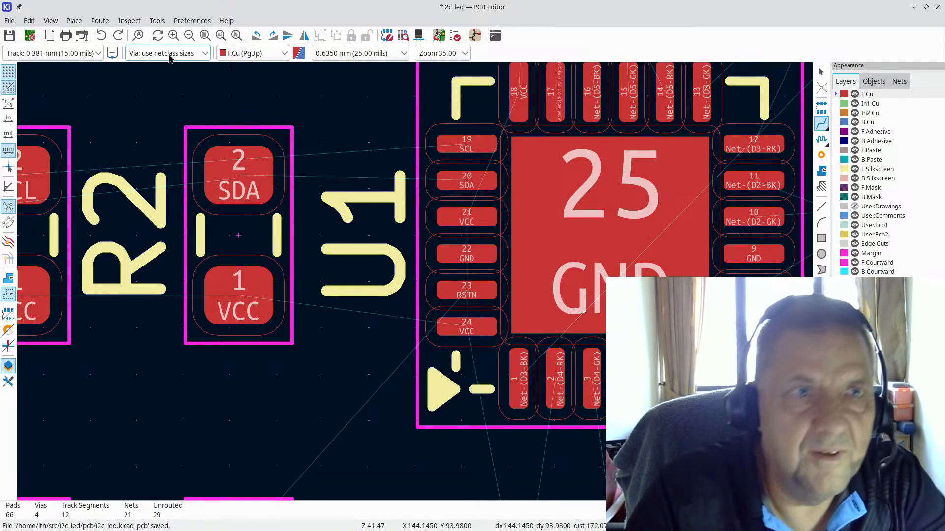
Step: Route a 0.229 mm VCC track from U1 pad 21 to a new via
click(72, 53)
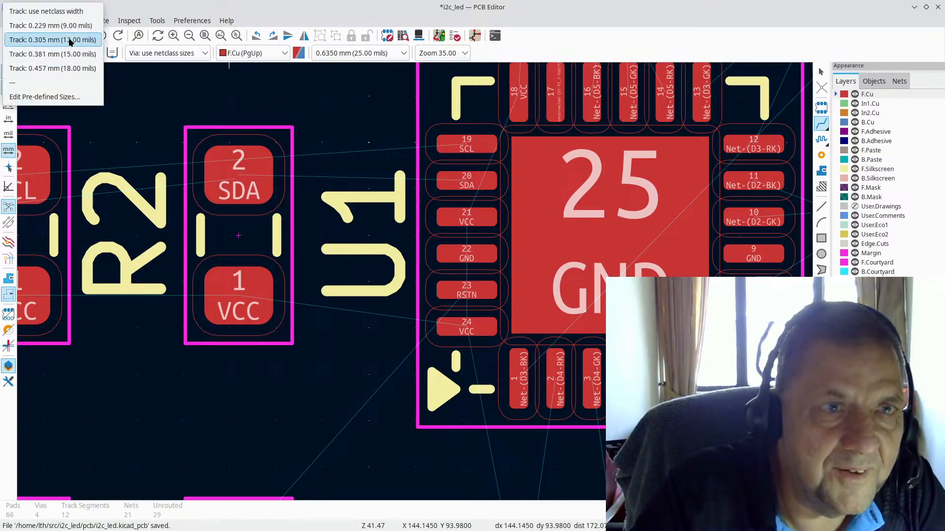
click(86, 26)
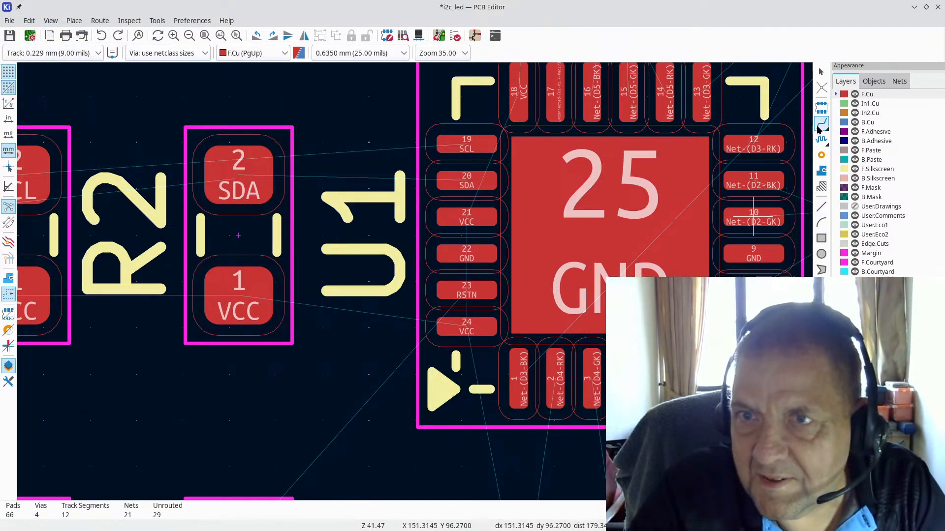
click(466, 213)
key(v)
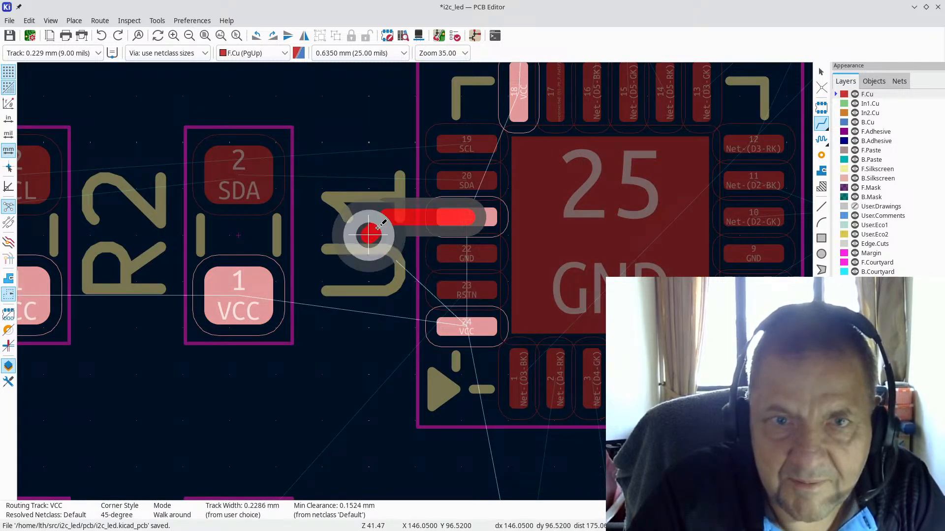
click(369, 234)
key(Escape)
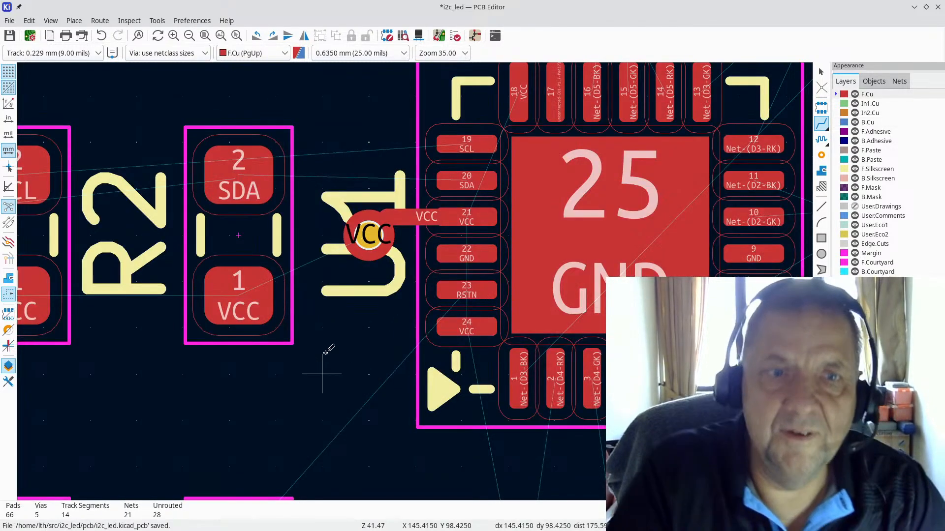
Step: Begin a VCC track with a via from R1 pad 1, then abandon it
scroll(400, 269, down, 2)
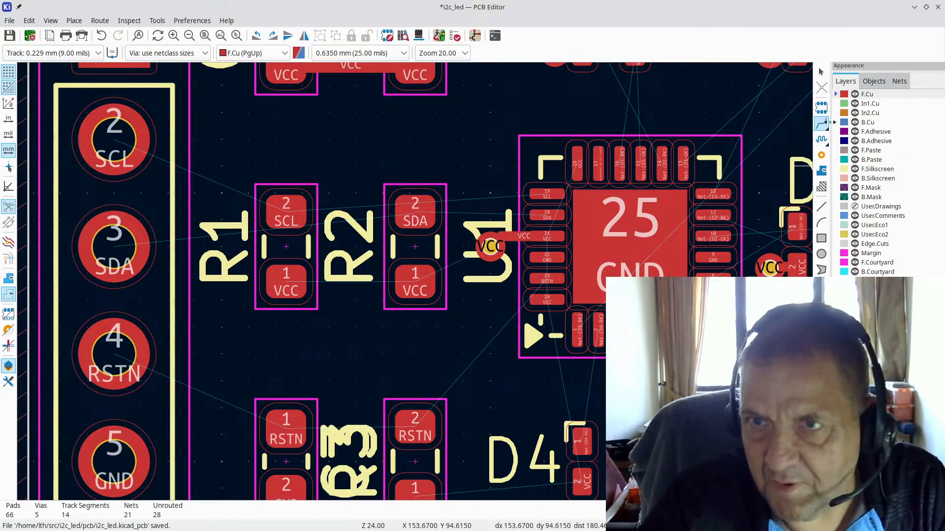
click(282, 268)
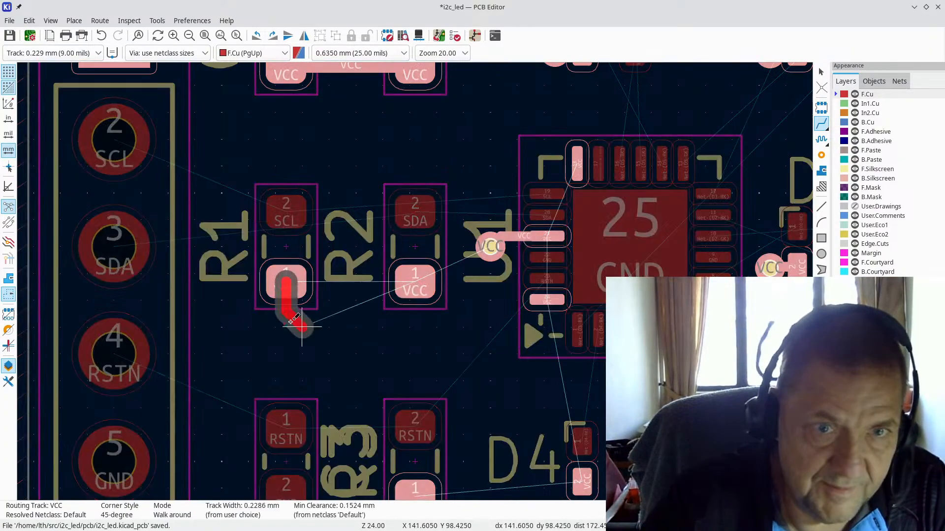
key(v)
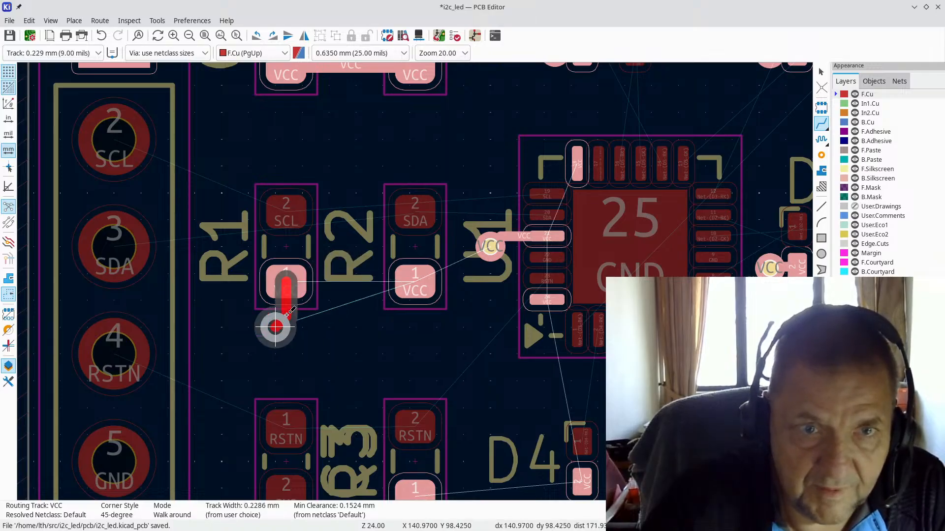
key(Escape)
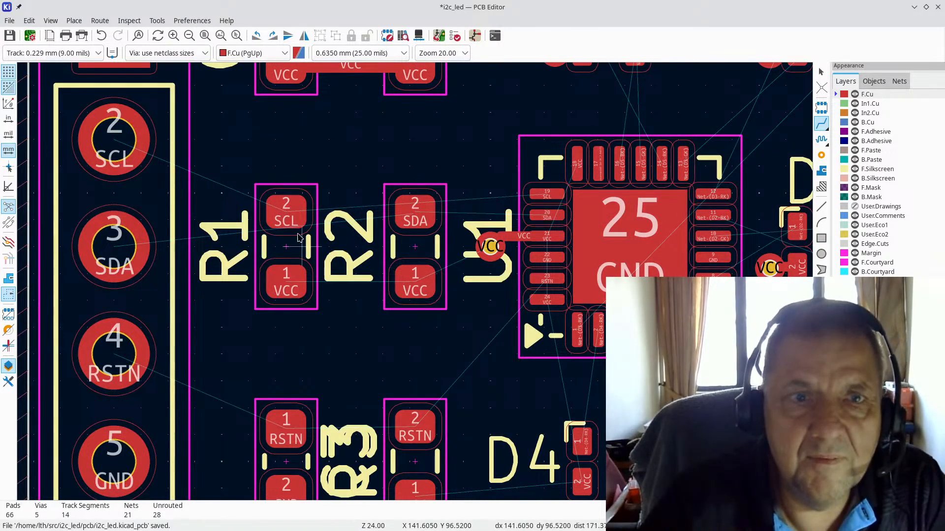
key(Escape)
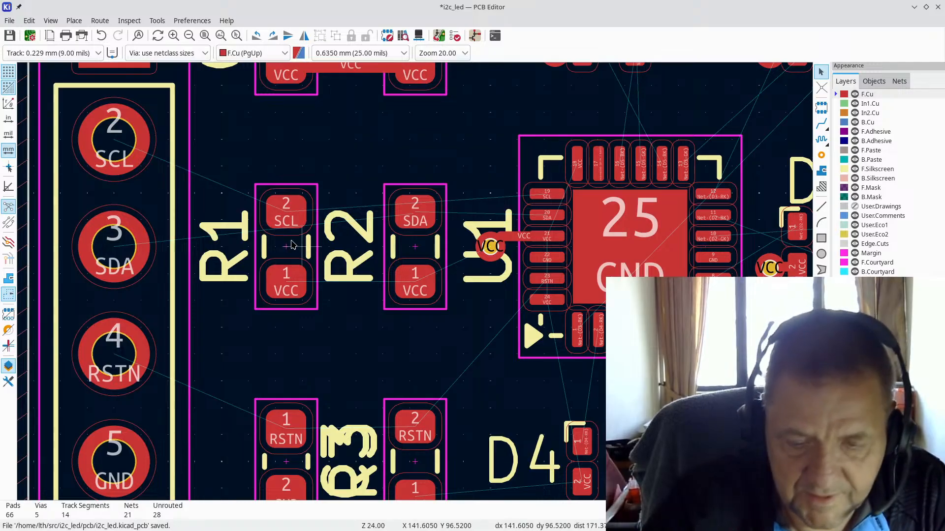
Step: Shift R1, C2, C3 and R3 slightly to the left
drag(292, 245, 277, 271)
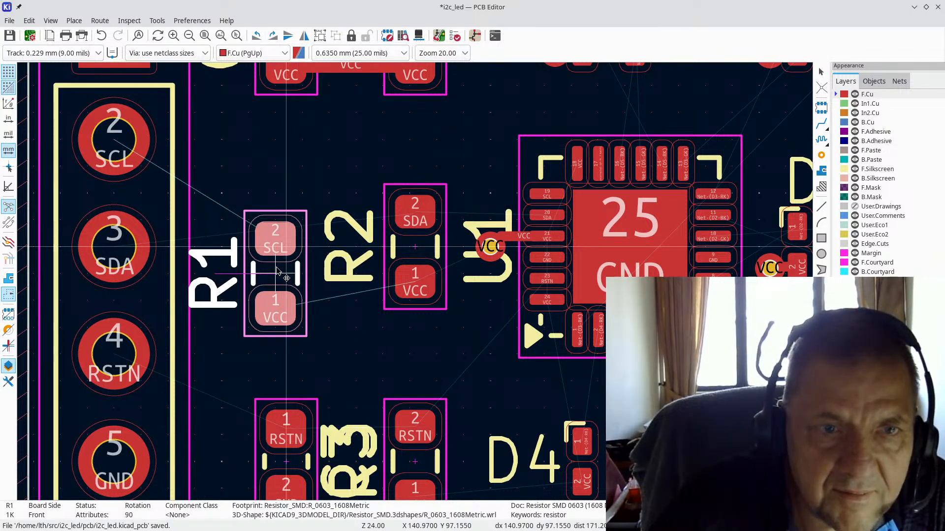
drag(277, 271, 277, 271)
scroll(277, 272, down, 1)
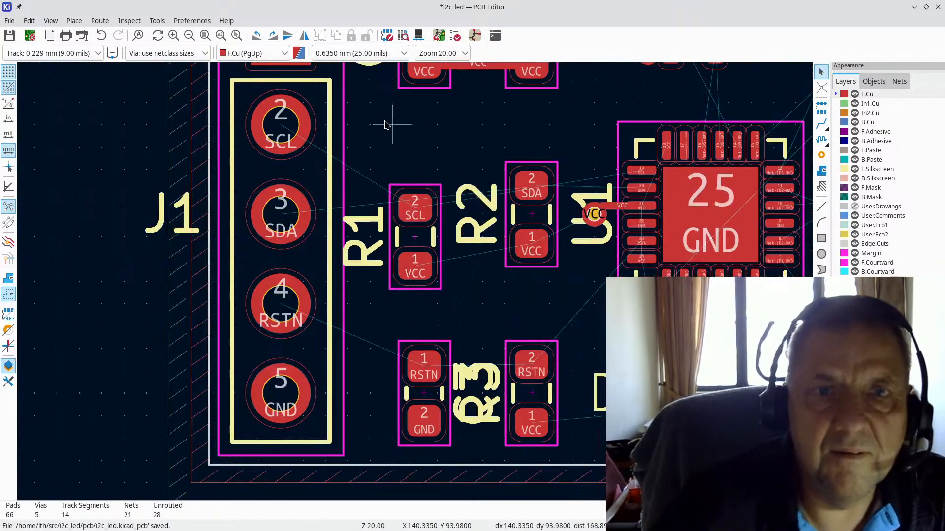
scroll(398, 116, down, 1)
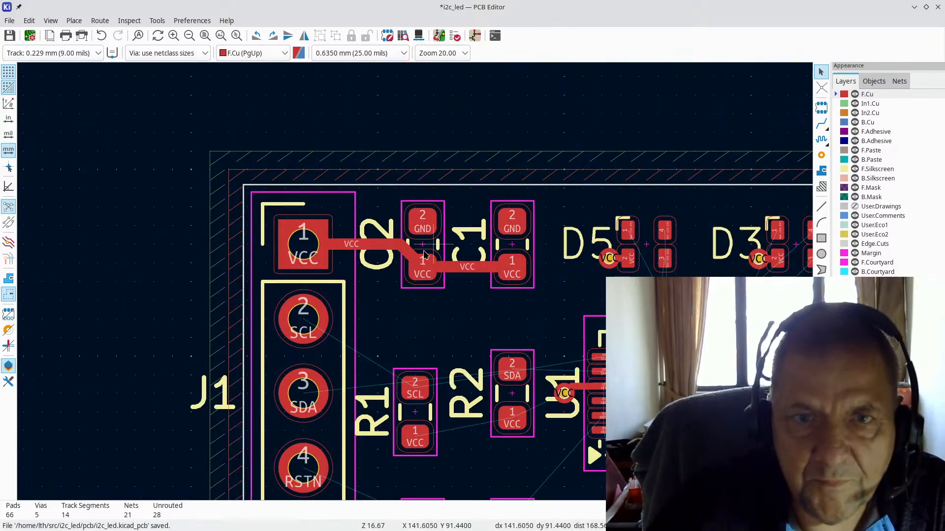
click(421, 243)
drag(421, 244, 414, 245)
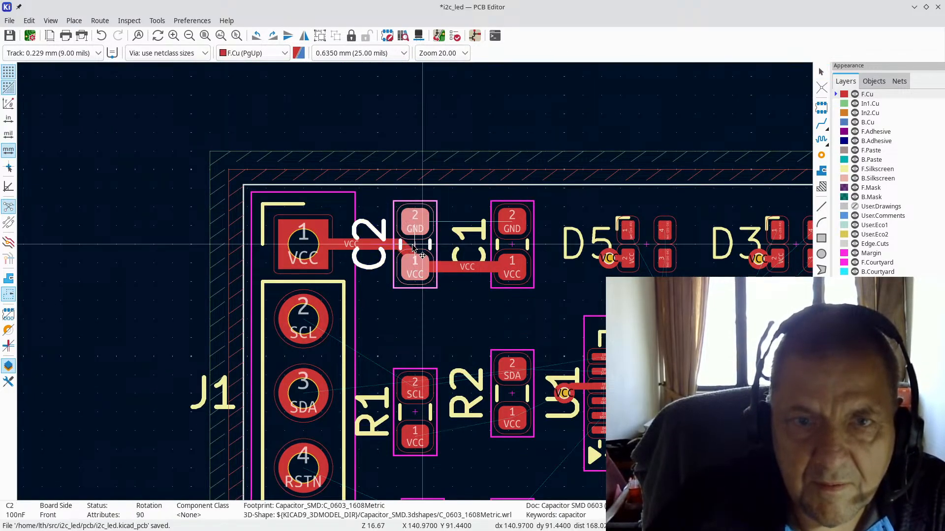
click(413, 246)
scroll(413, 246, down, 3)
scroll(416, 353, up, 3)
drag(420, 260, 415, 261)
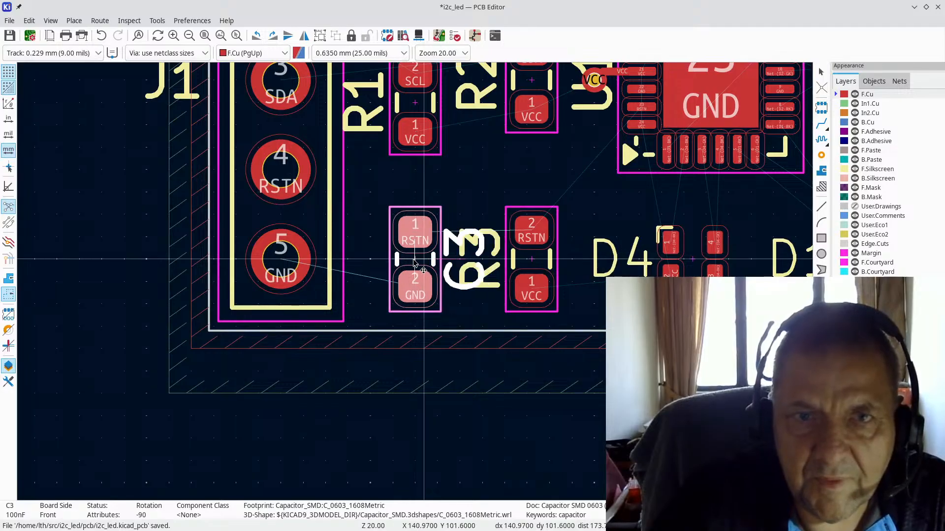
click(414, 262)
drag(535, 260, 523, 266)
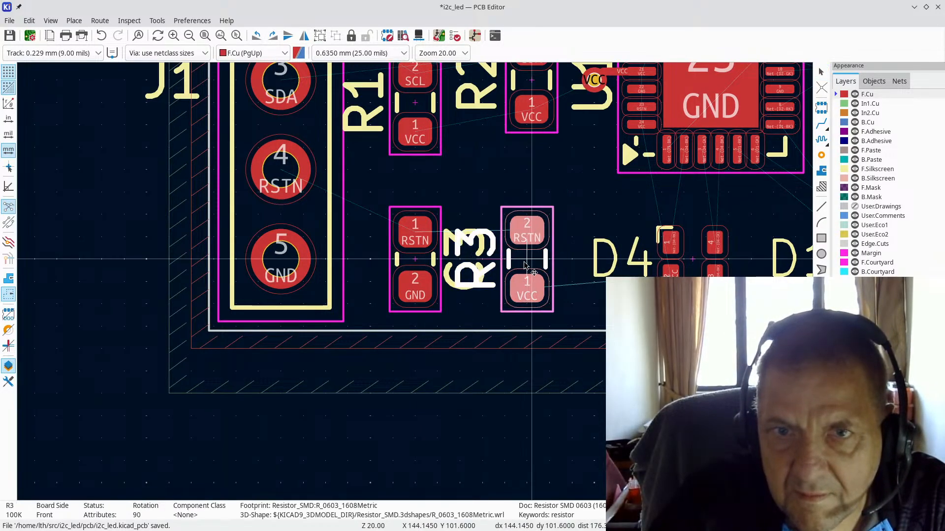
click(528, 261)
Step: Move C3's reference label to the left of its pads
click(448, 255)
key(Escape)
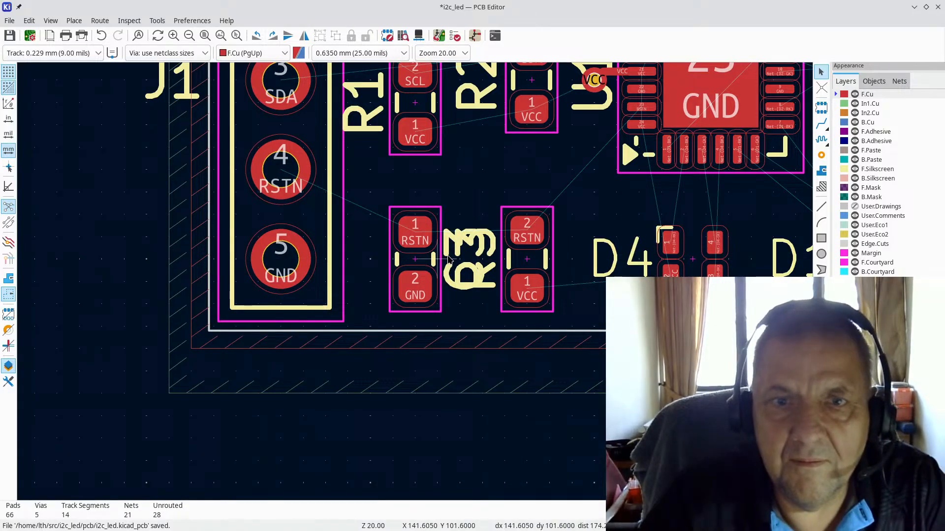
click(449, 281)
key(m)
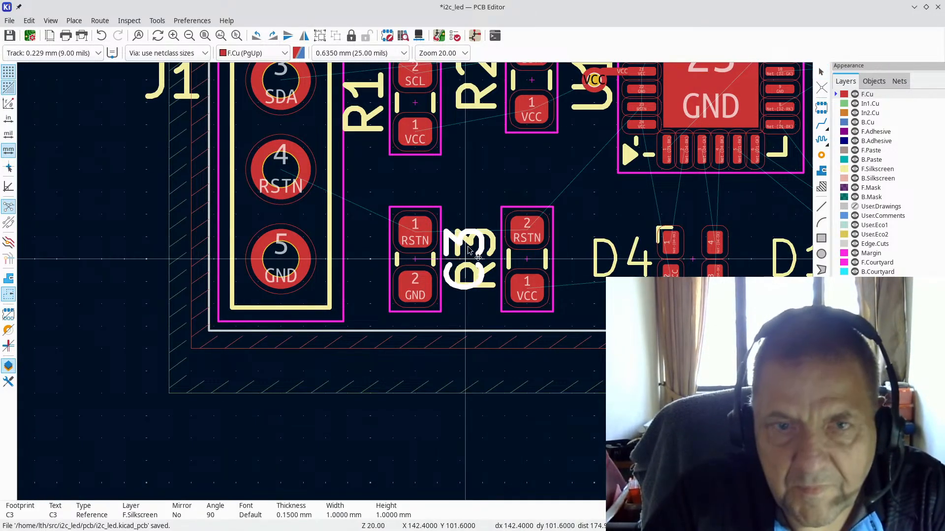
click(365, 257)
key(Home)
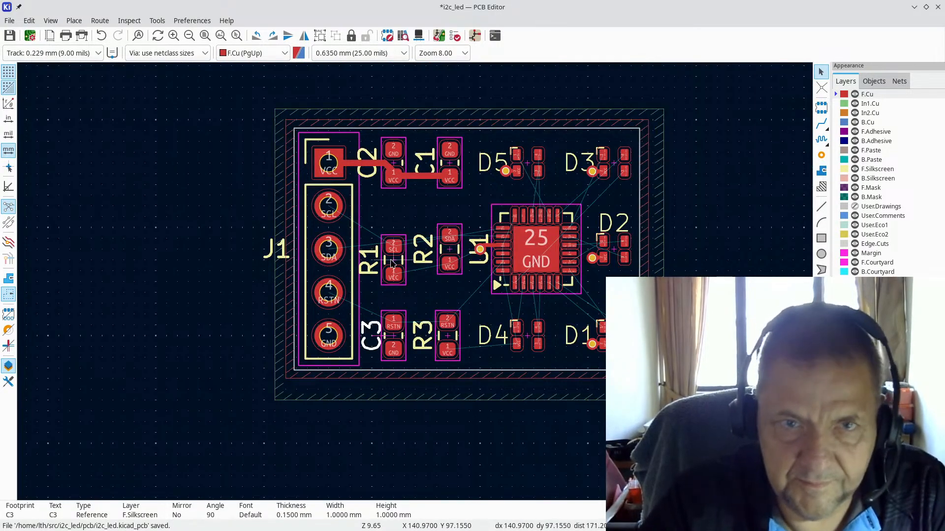
key(m)
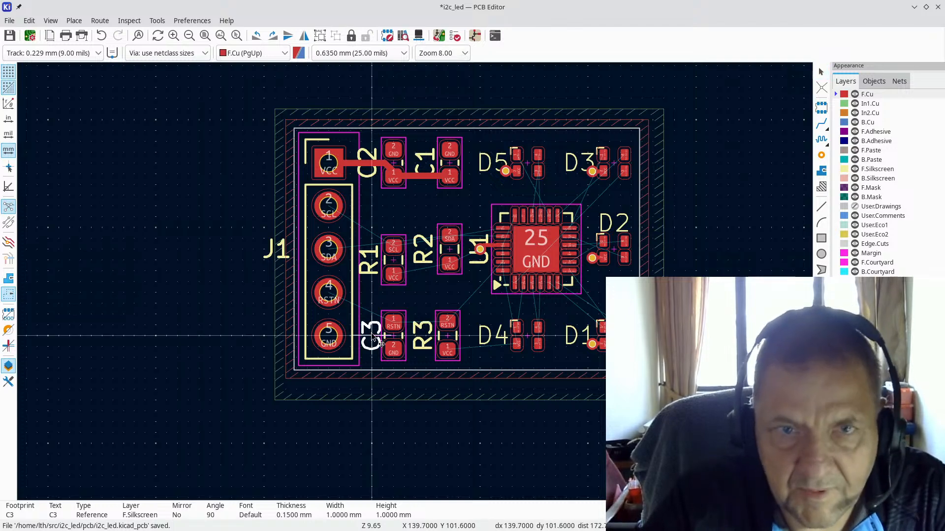
click(374, 340)
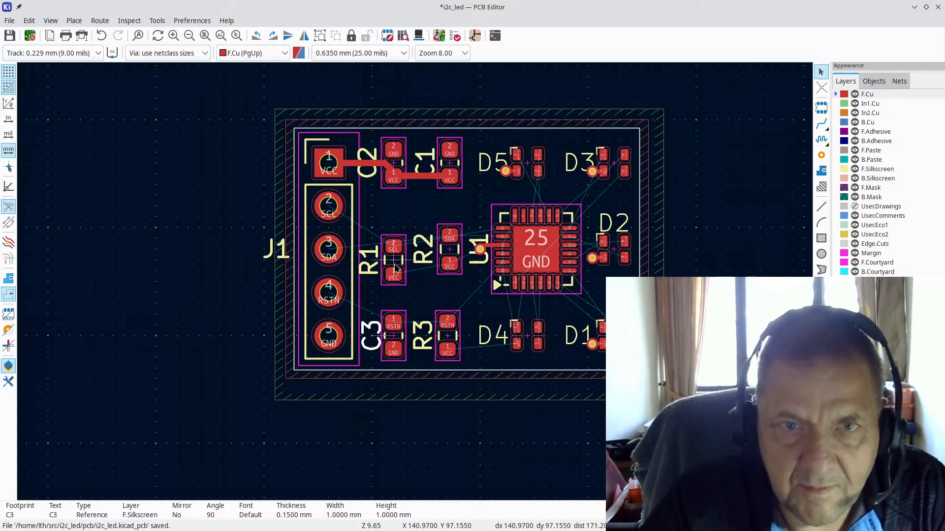
key(Escape)
Step: Realign R1 level with R2, then select R2
key(m)
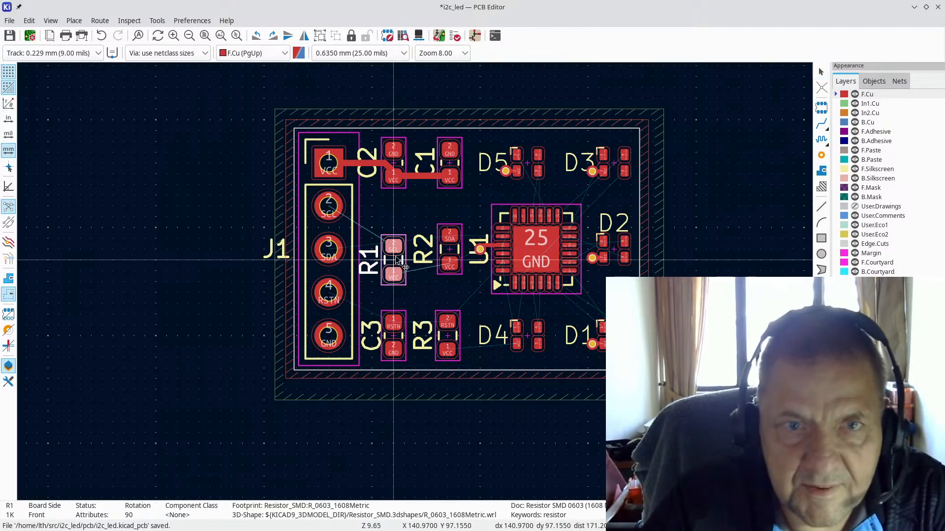
click(394, 249)
scroll(459, 255, up, 3)
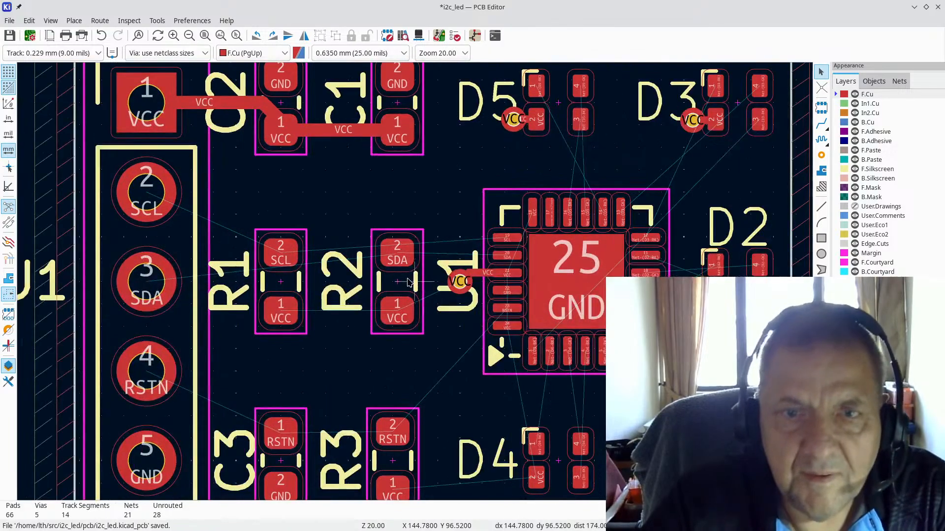
click(403, 286)
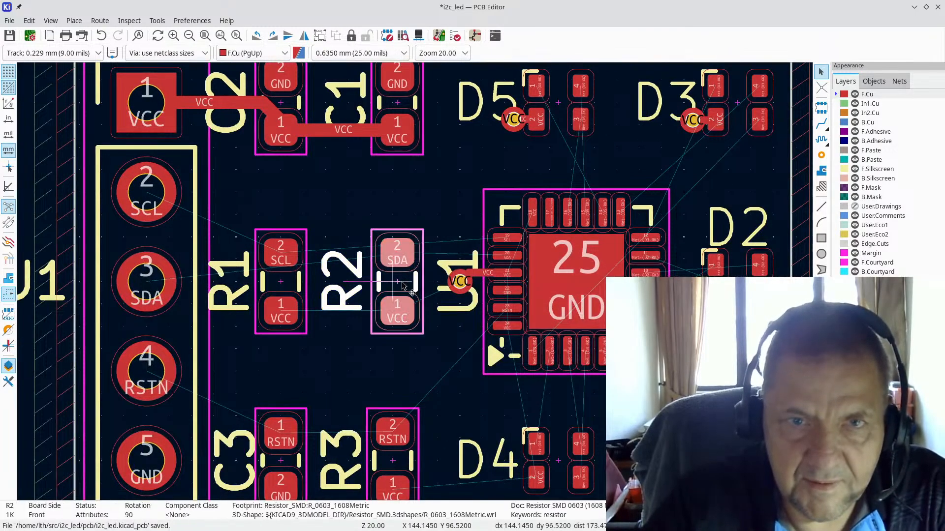
Step: Nudge R2 slightly left and delete the VCC track between C2 and C1
key(m)
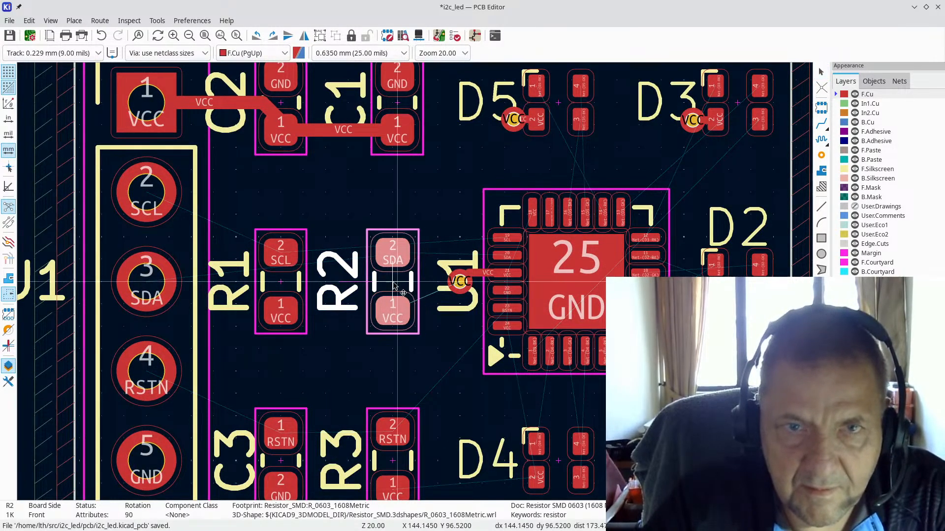
click(392, 286)
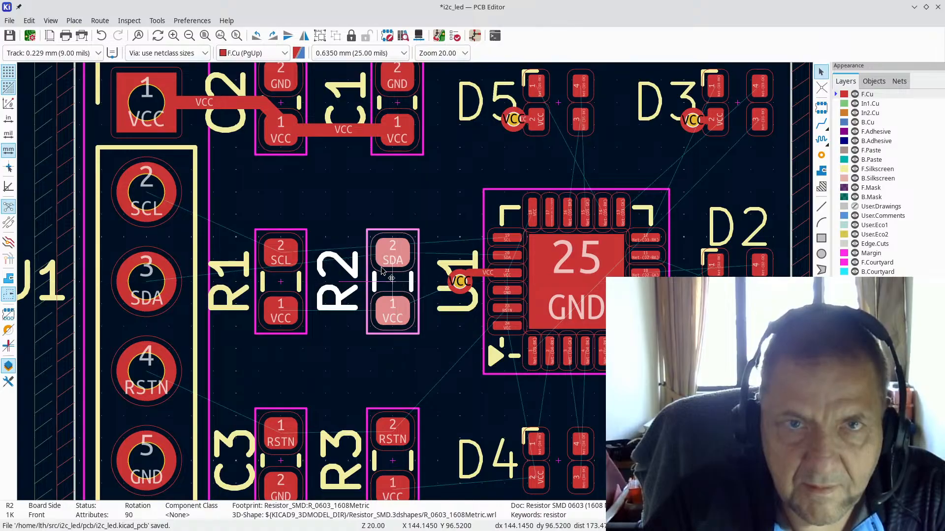
click(349, 129)
key(Delete)
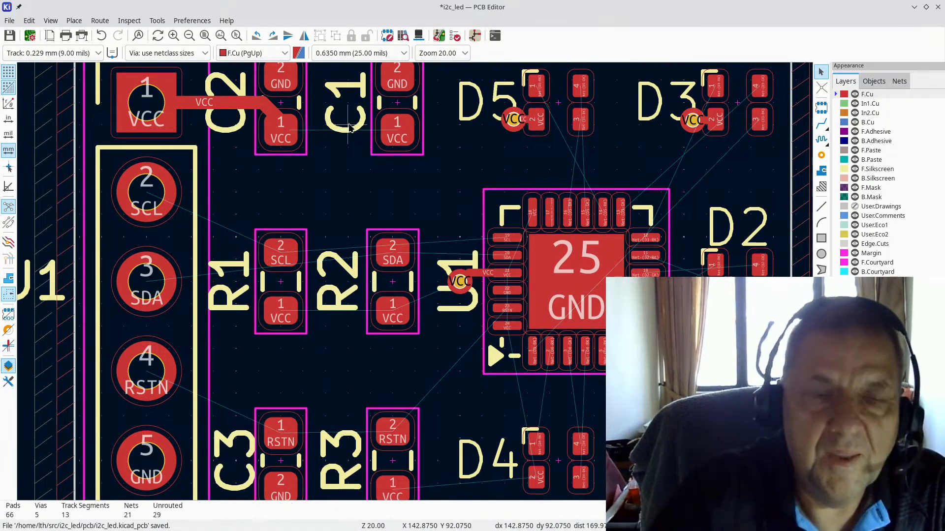
Step: Delete the VCC segments from J1 pin 1 into C2, and drag C1 slightly left
click(269, 107)
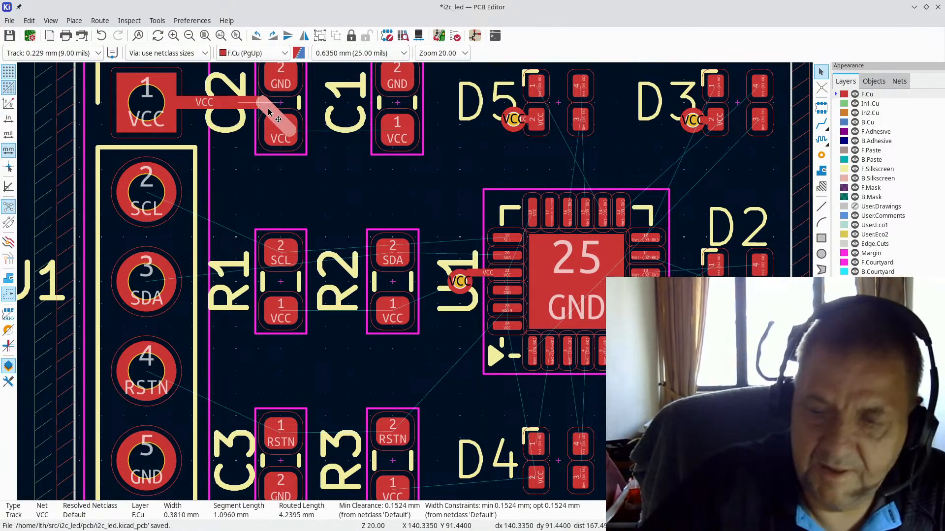
key(Delete)
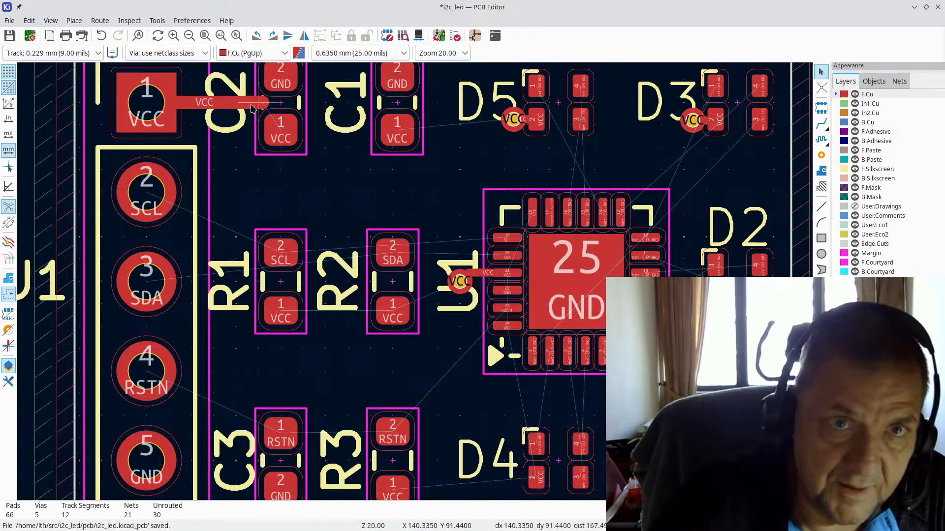
click(250, 104)
key(Delete)
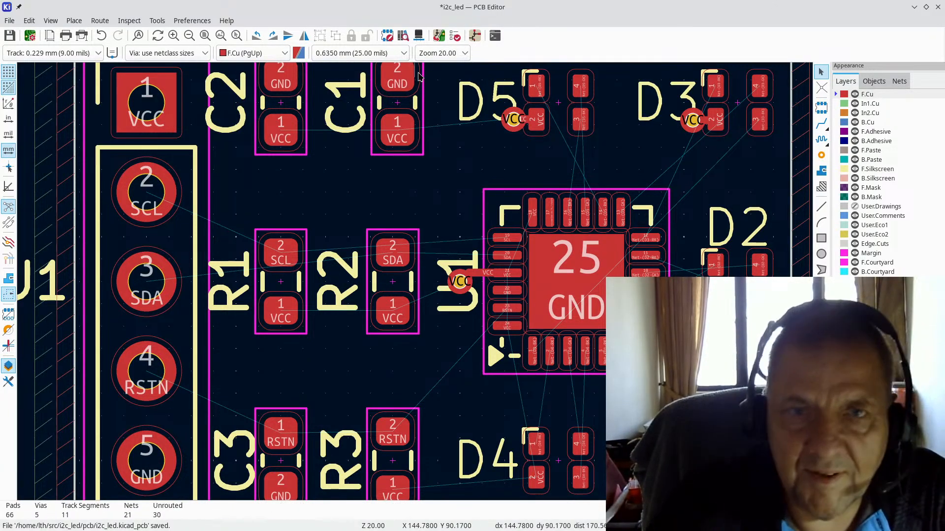
drag(401, 105, 392, 107)
Step: Zoom out to the whole board, then back in on R1, R2 and U1
scroll(425, 287, down, 4)
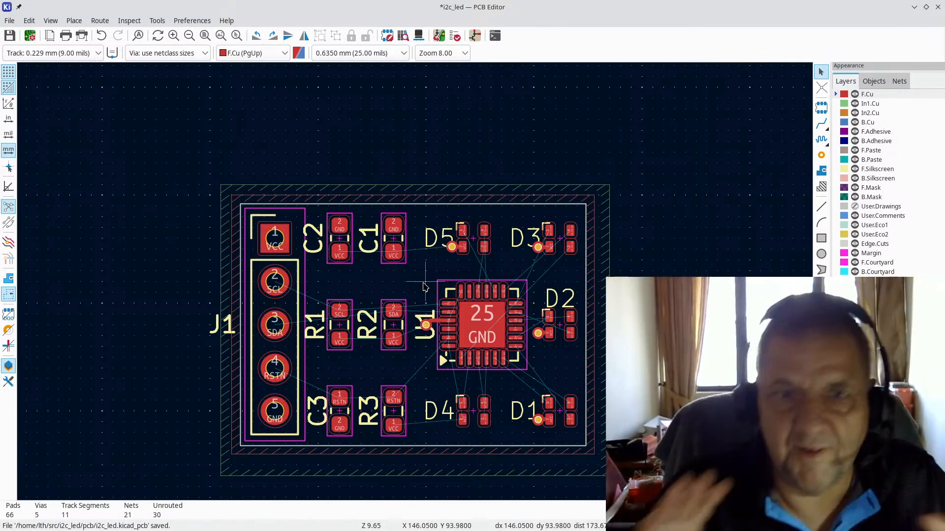
scroll(424, 287, up, 3)
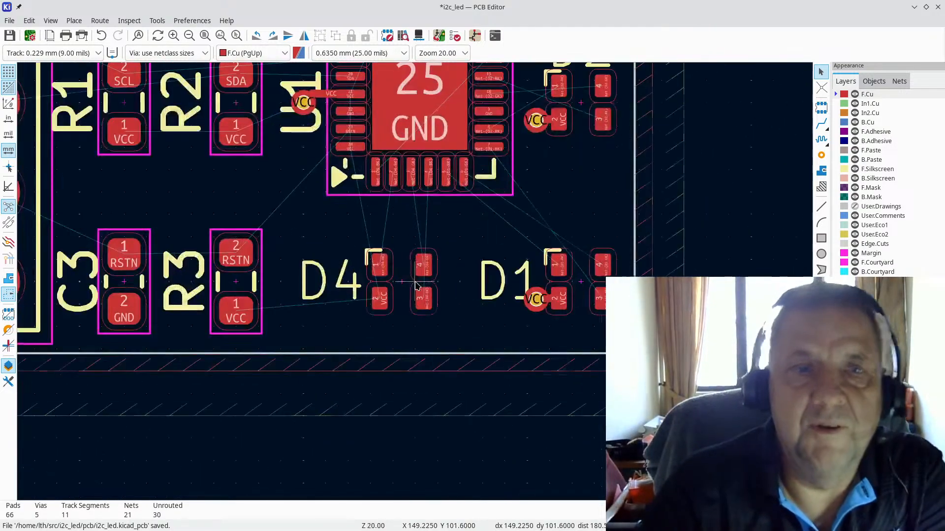
scroll(379, 275, down, 1)
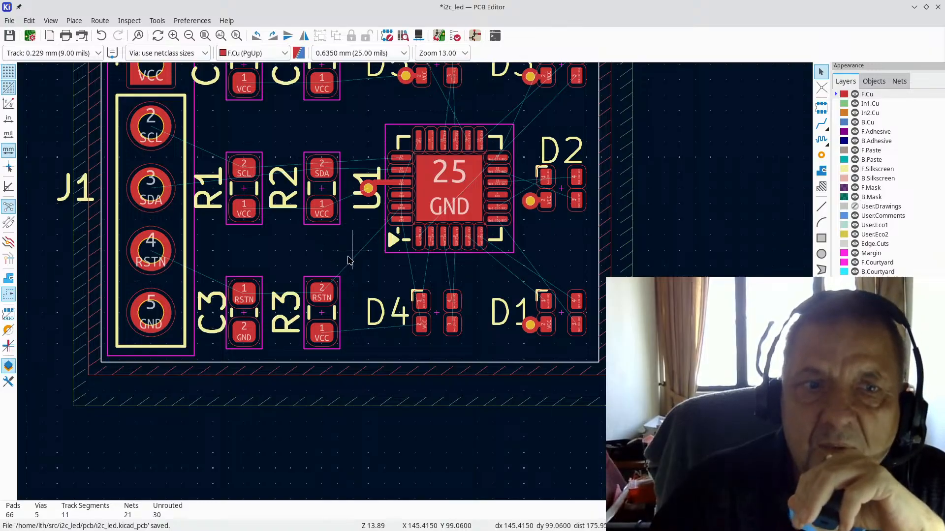
scroll(360, 252, down, 2)
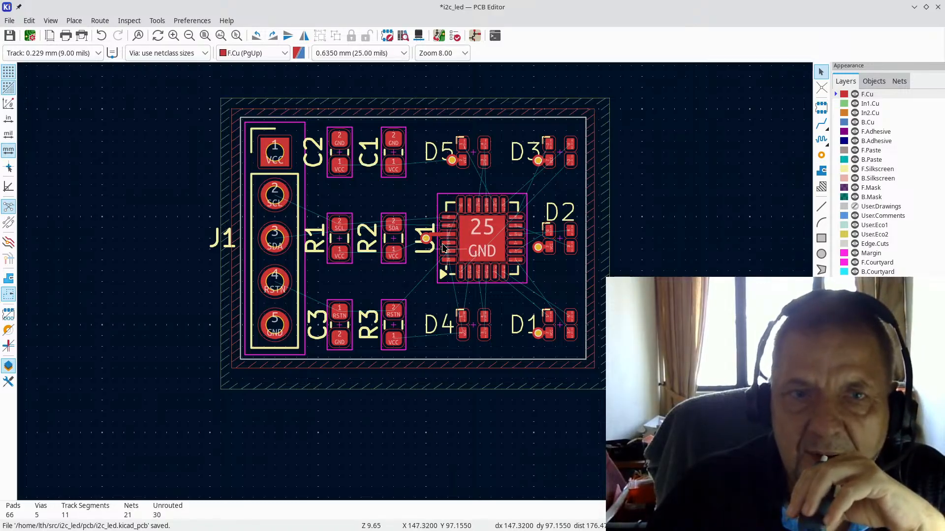
scroll(399, 244, up, 2)
scroll(416, 286, up, 1)
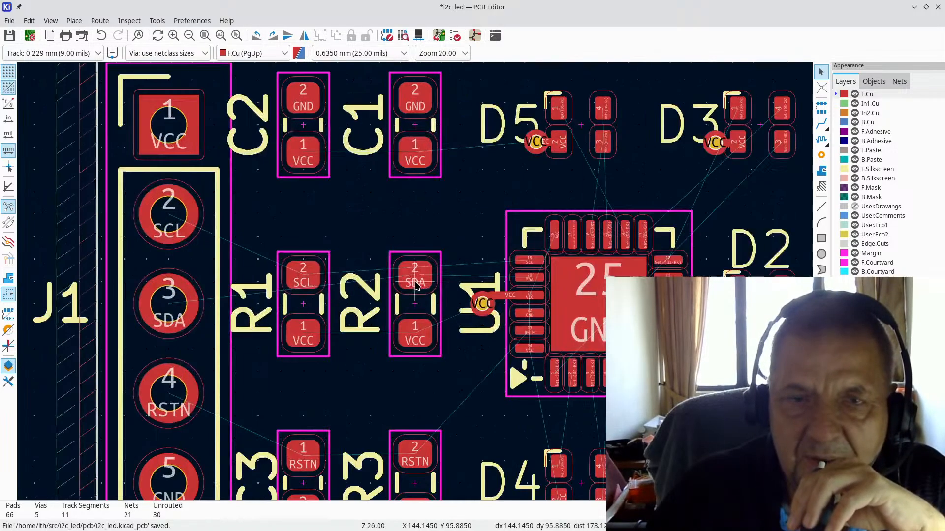
scroll(415, 280, up, 1)
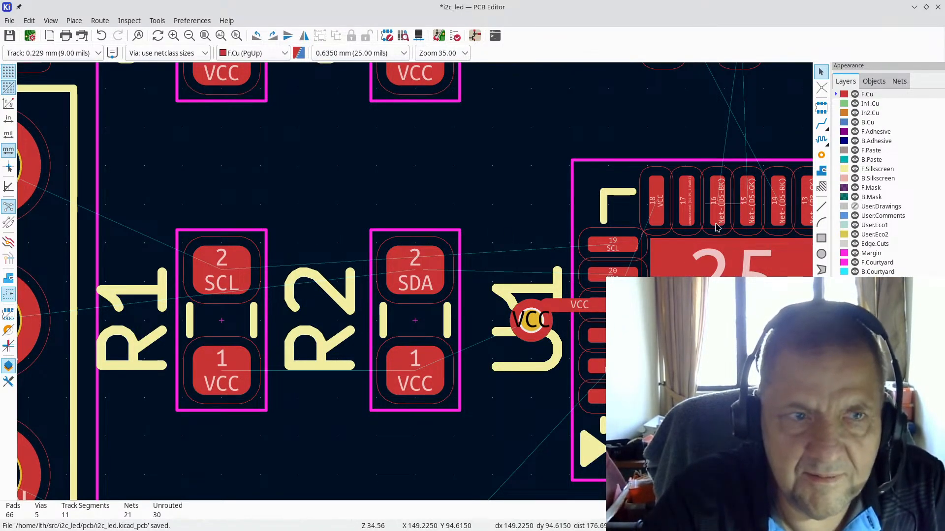
Step: Route SCL from U1 pin 19 to R1 and SDA from U1 to R2
click(826, 127)
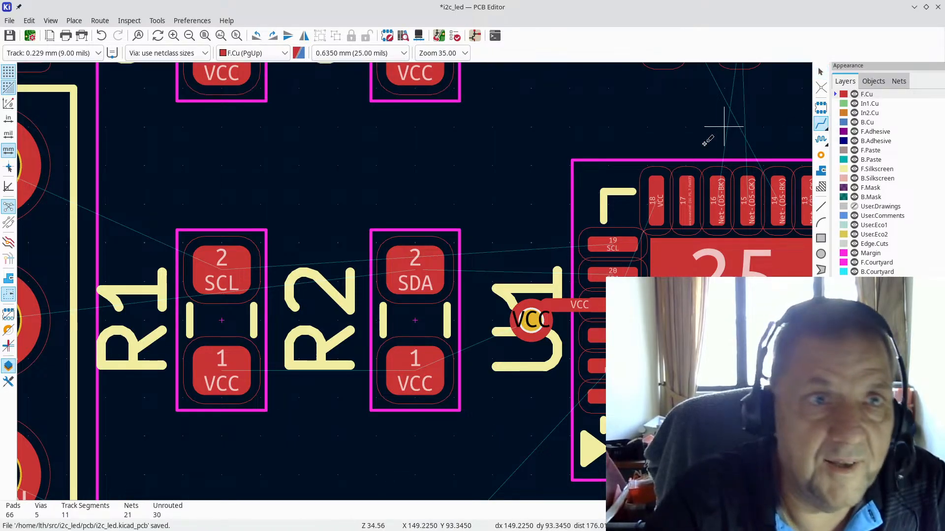
click(617, 236)
click(207, 256)
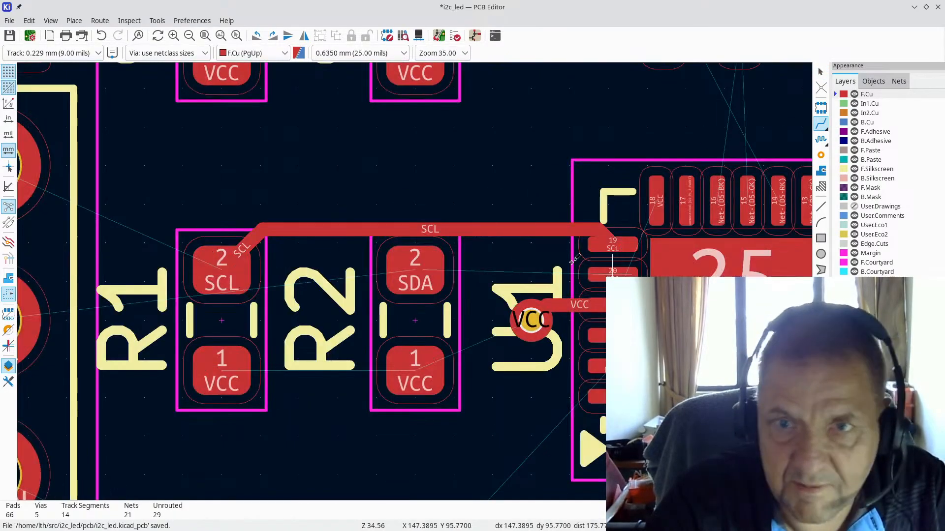
click(612, 272)
click(408, 276)
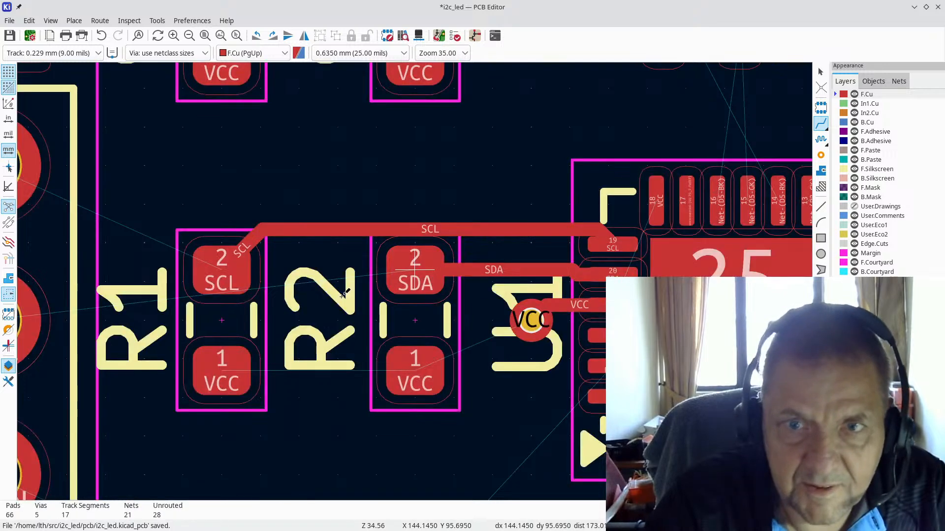
Step: Route SCL from R1 to J1 pin 2 and SDA from R2 to J1 pin 3
ctrl+scroll(509, 279, left, 5)
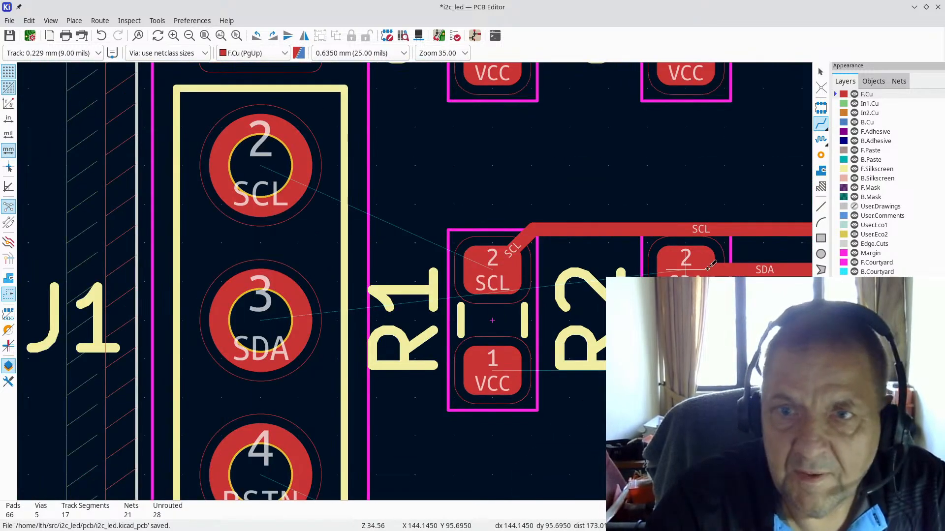
click(502, 270)
click(260, 164)
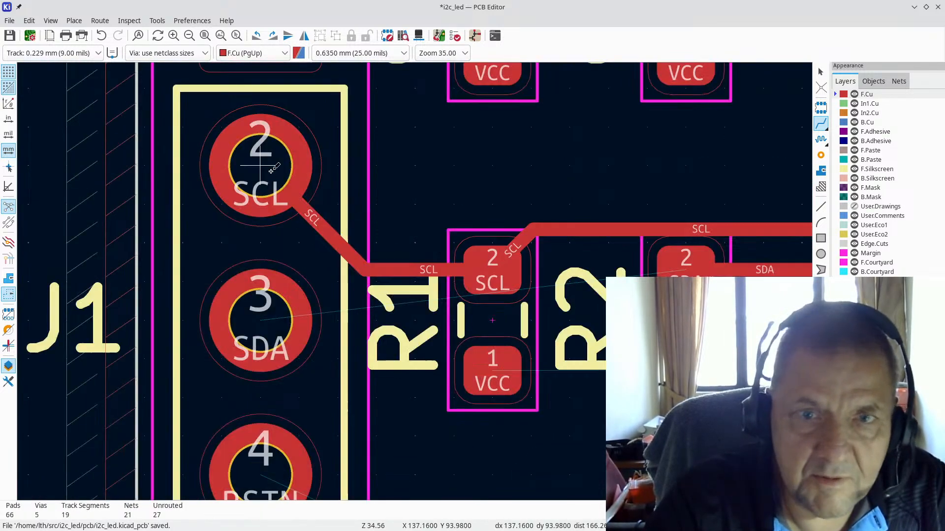
click(706, 276)
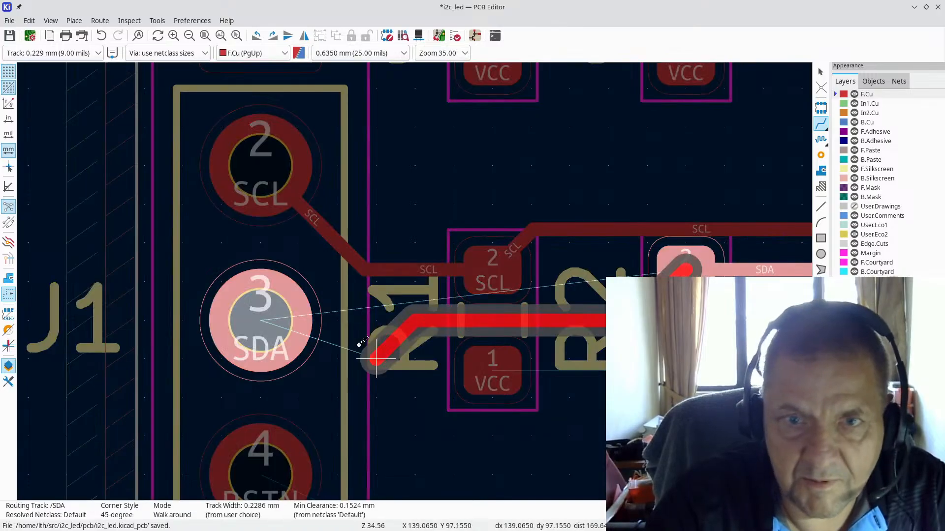
click(258, 320)
scroll(514, 357, down, 2)
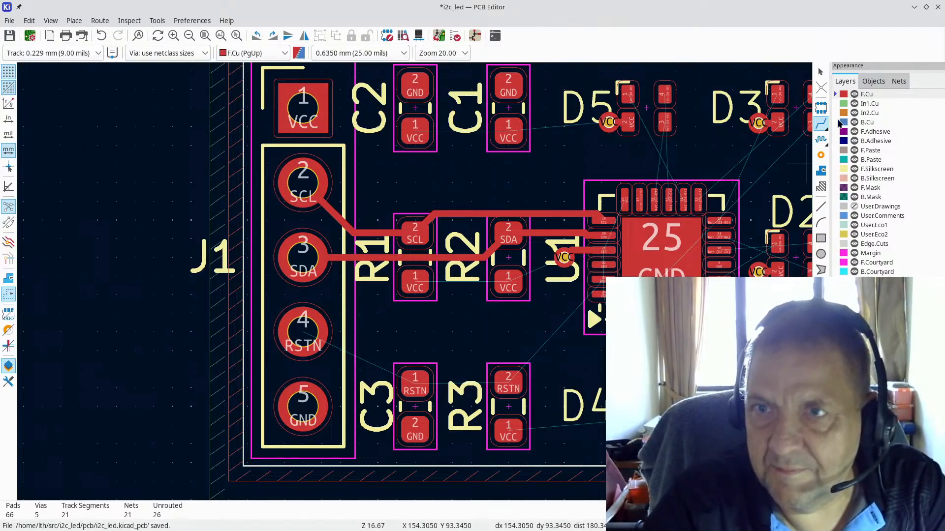
Step: Give the R1 and R2 VCC pads short tracks down to their own vias
click(422, 296)
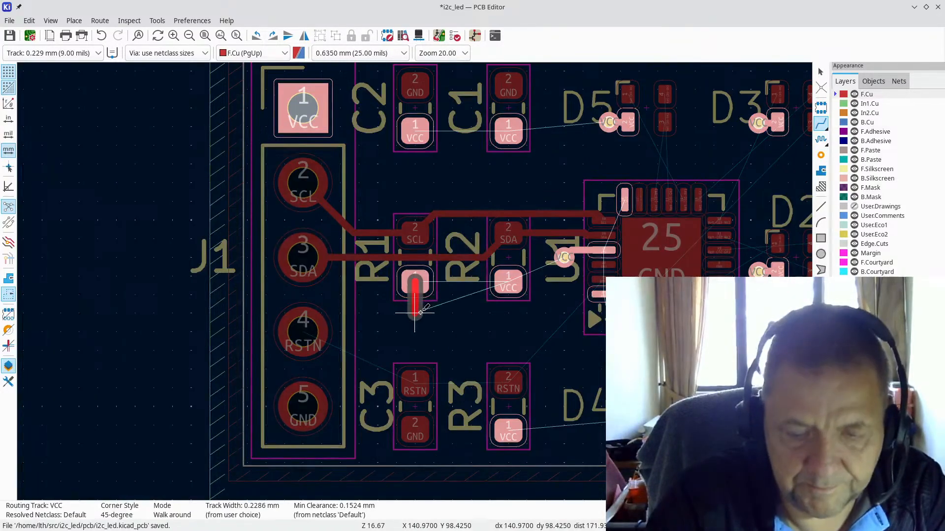
key(v)
click(415, 313)
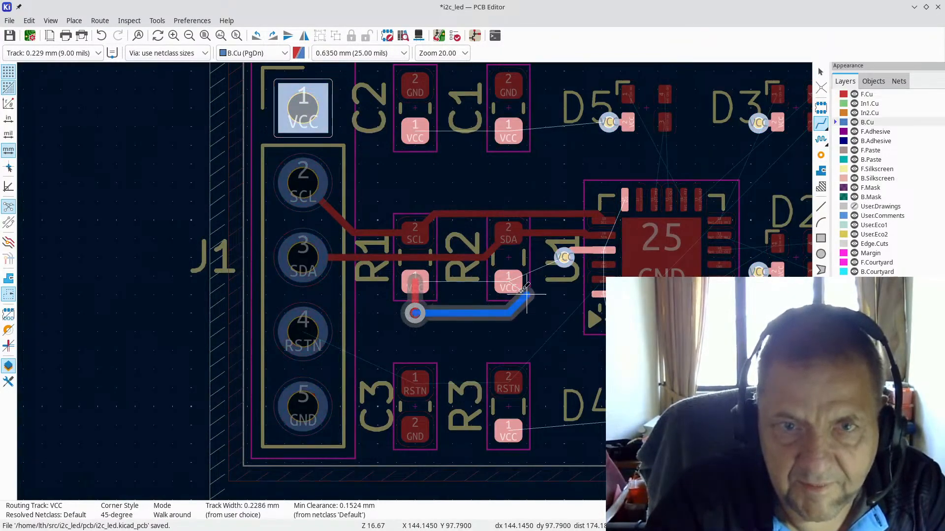
key(Escape)
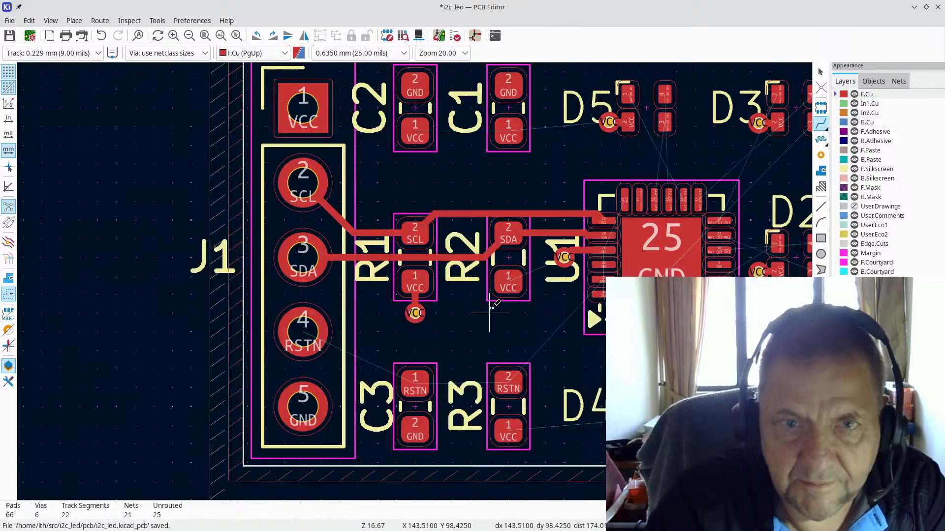
click(512, 280)
key(v)
click(509, 313)
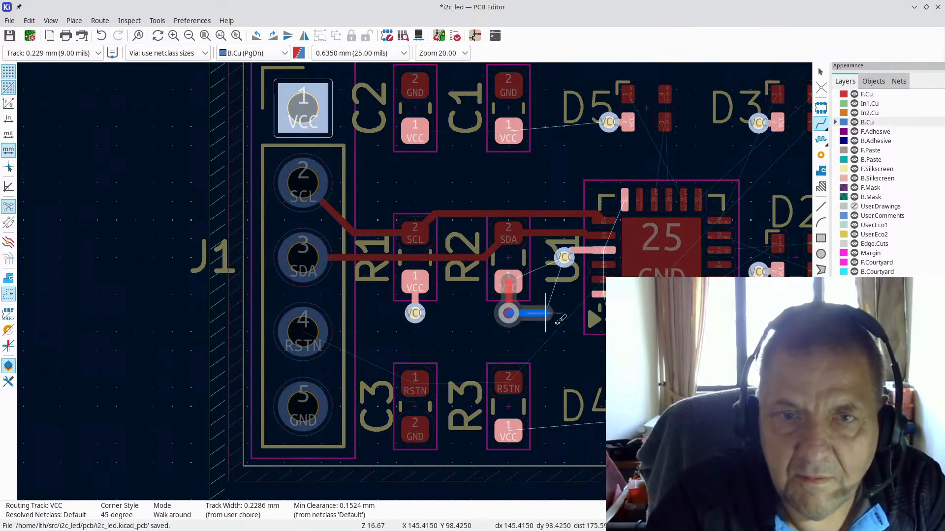
key(Escape)
Step: Refill all zones and make In1.Cu the active layer
scroll(451, 331, up, 3)
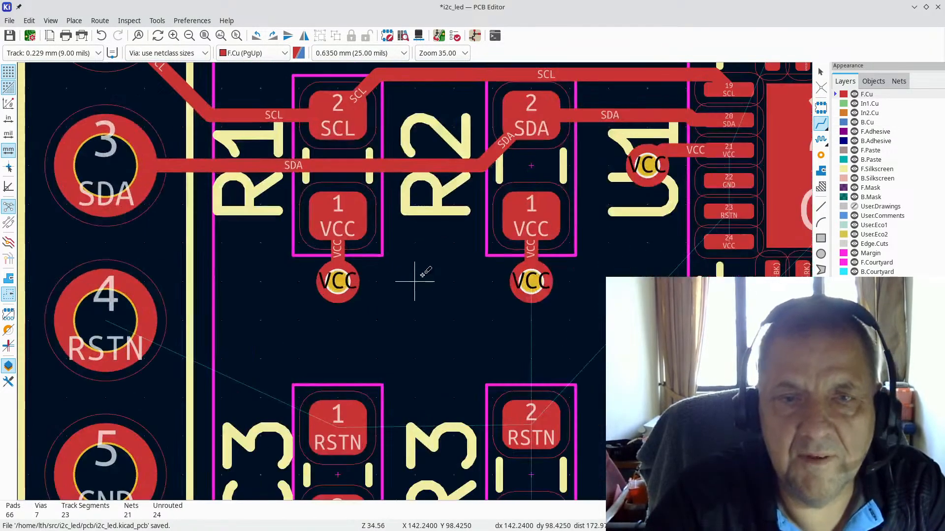
key(b)
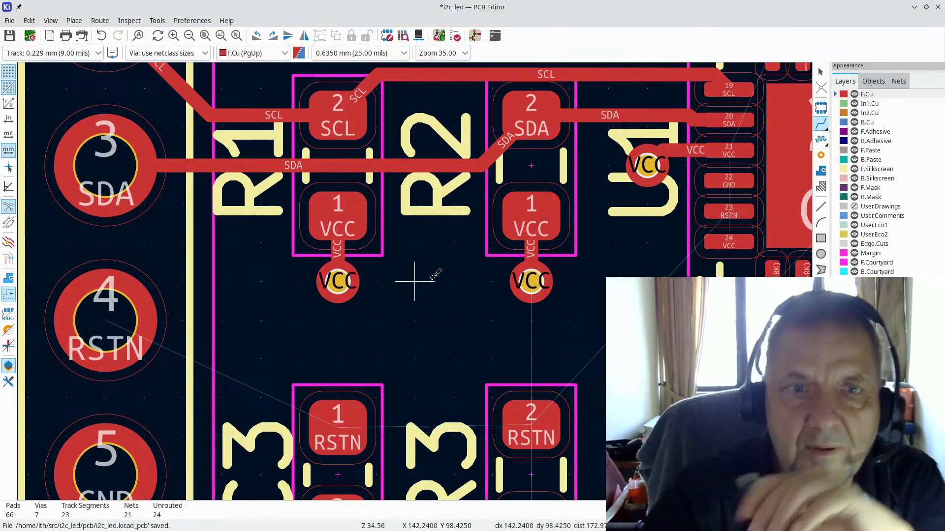
click(871, 105)
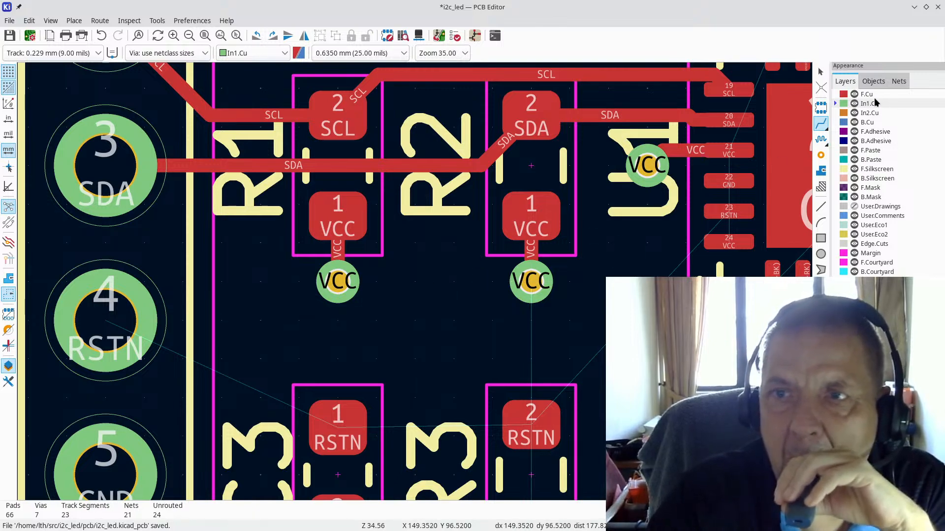
Step: Make F.Cu active again, view the whole board, then zoom back on U1
click(872, 97)
scroll(646, 166, down, 5)
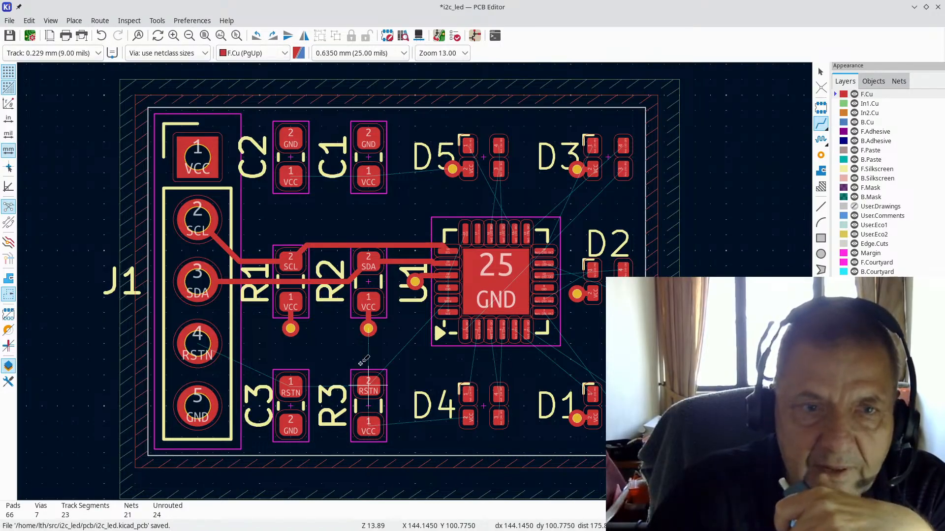
scroll(437, 326, up, 4)
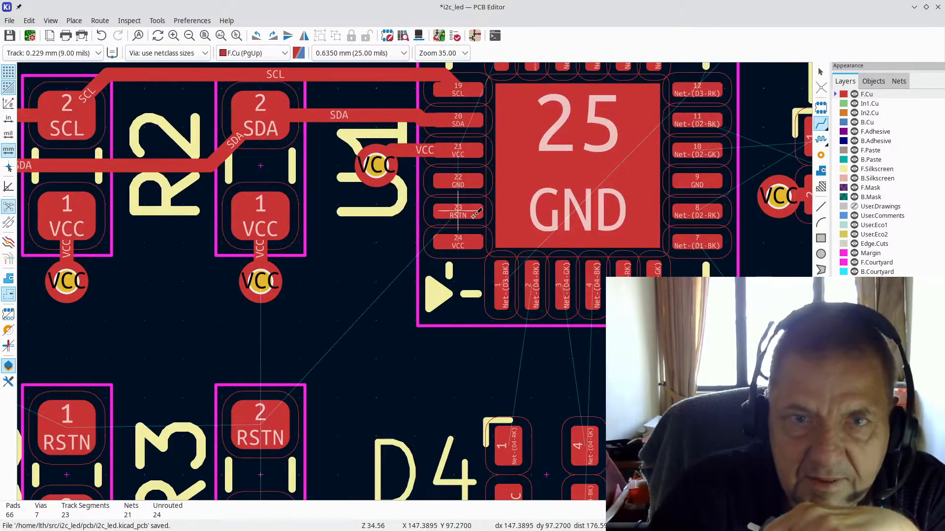
Step: Route RSTN from U1 pin 23 to R3, R3 to C3 pad 1, and C3 to J1 pin 4
click(457, 211)
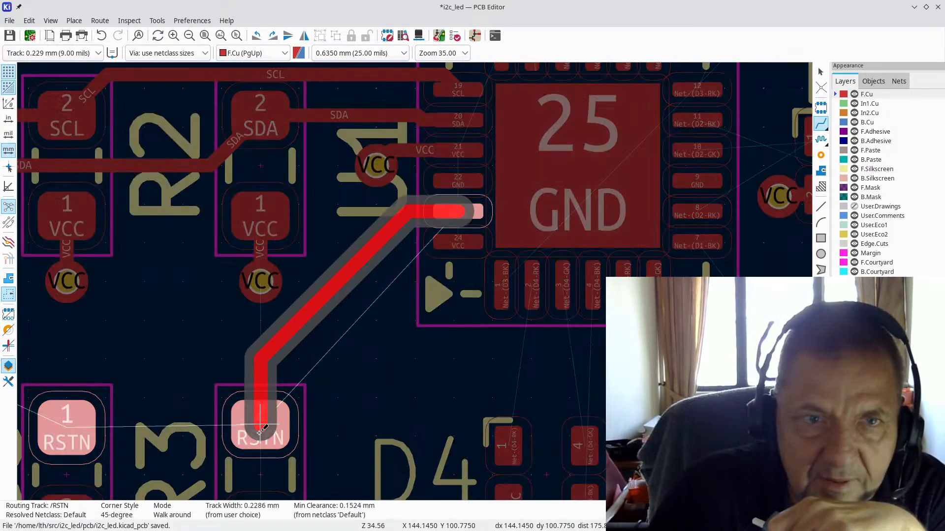
click(376, 359)
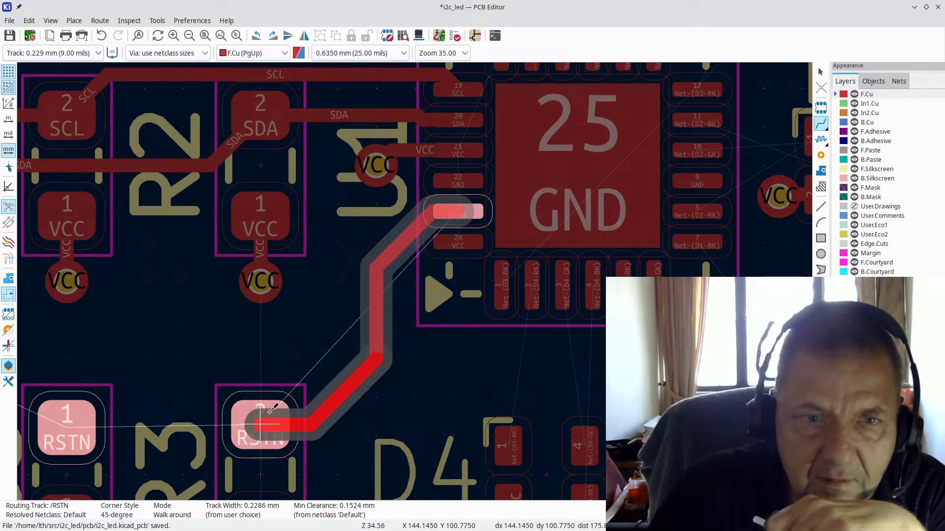
click(256, 426)
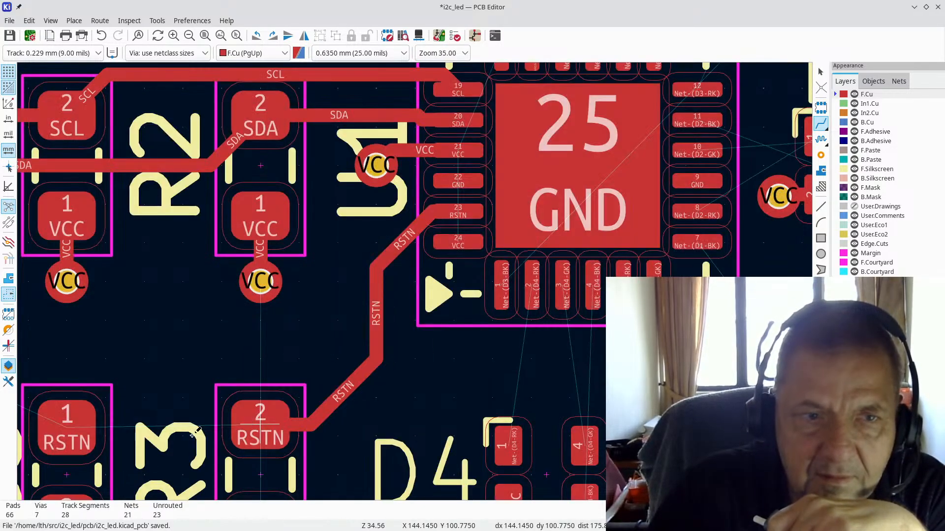
click(256, 418)
click(68, 426)
scroll(67, 426, down, 1)
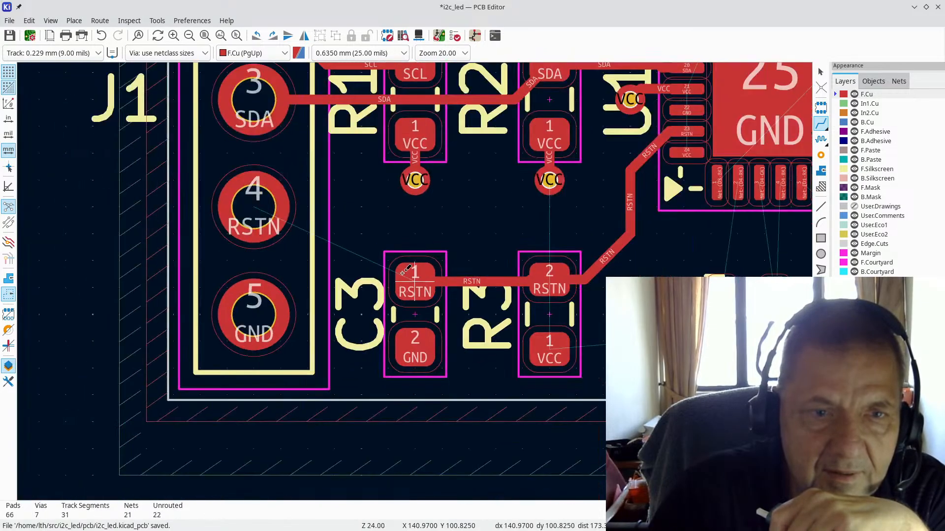
click(426, 276)
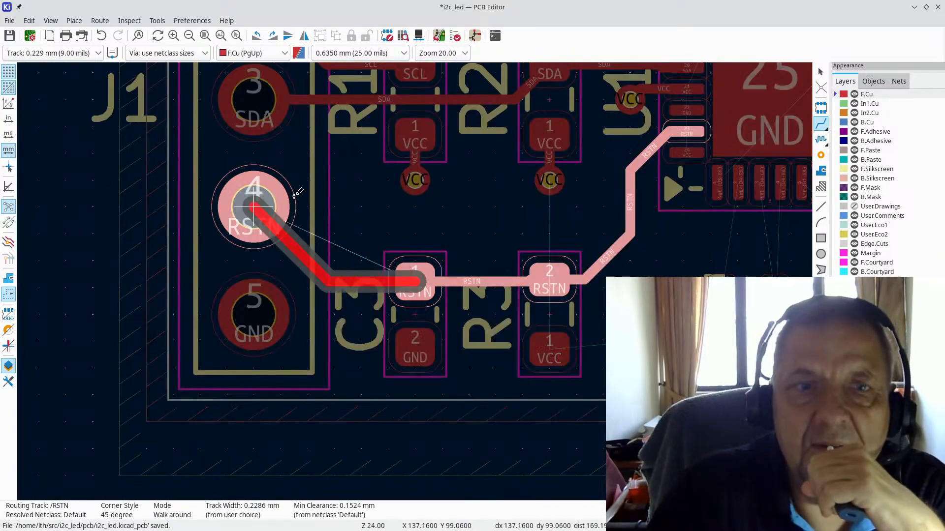
click(255, 209)
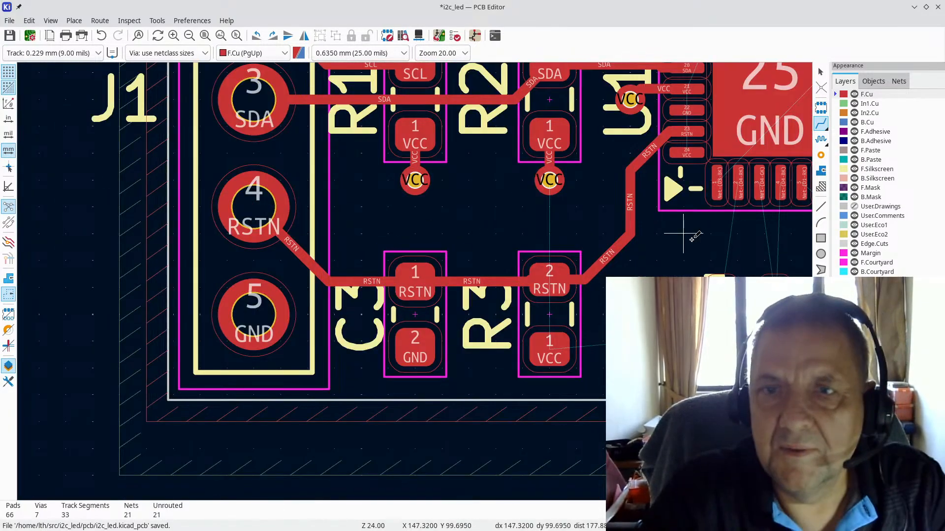
scroll(686, 152, up, 3)
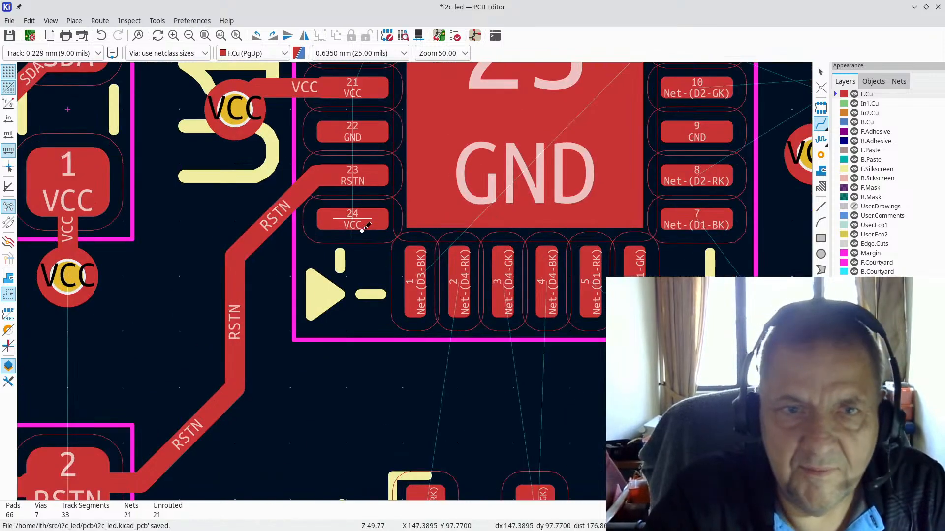
Step: Route a short VCC track from U1 pad 24 down to a new via
scroll(352, 224, down, 2)
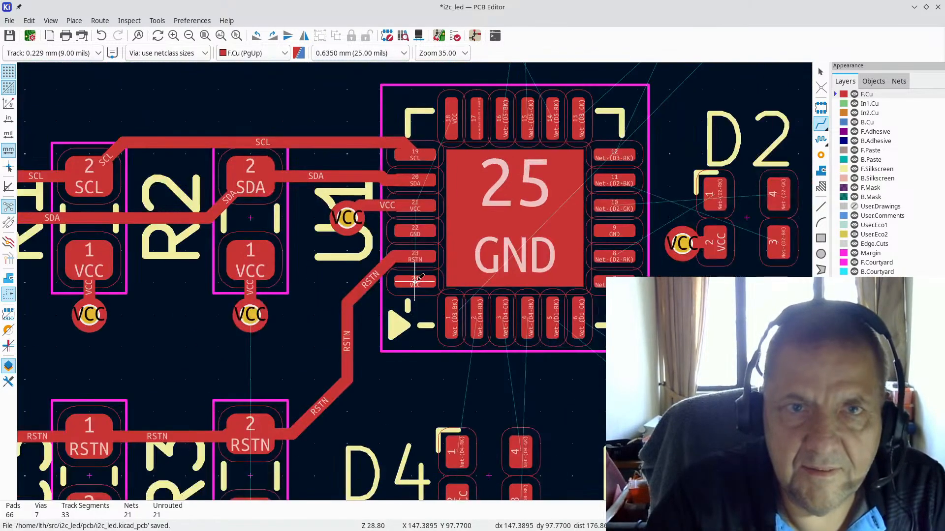
click(416, 281)
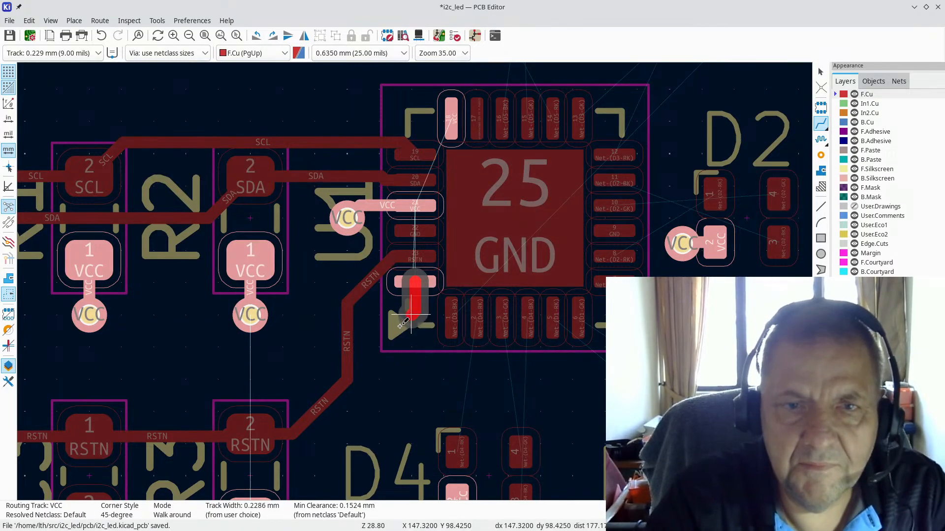
key(v)
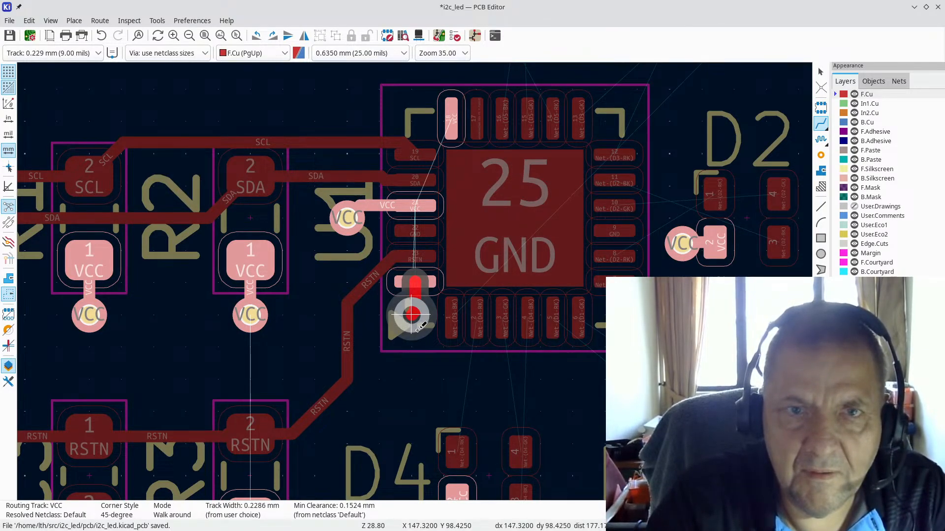
click(412, 315)
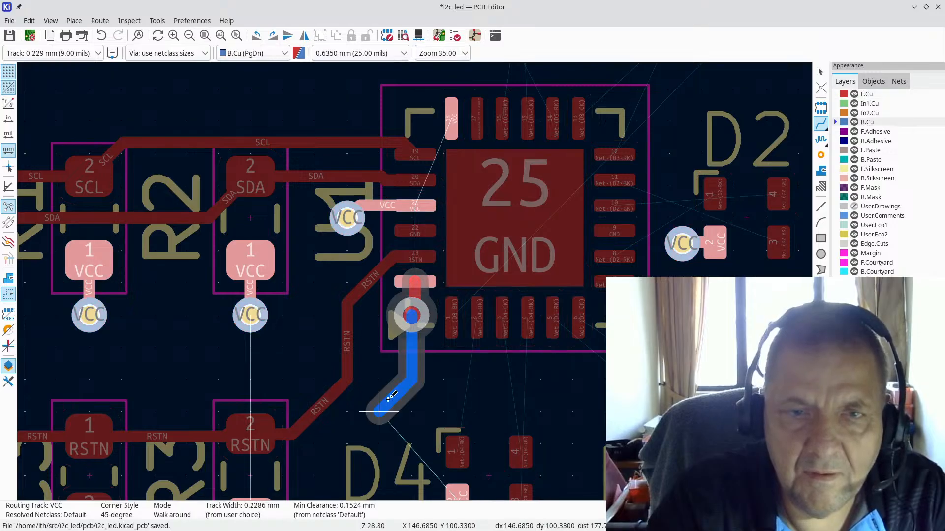
key(Escape)
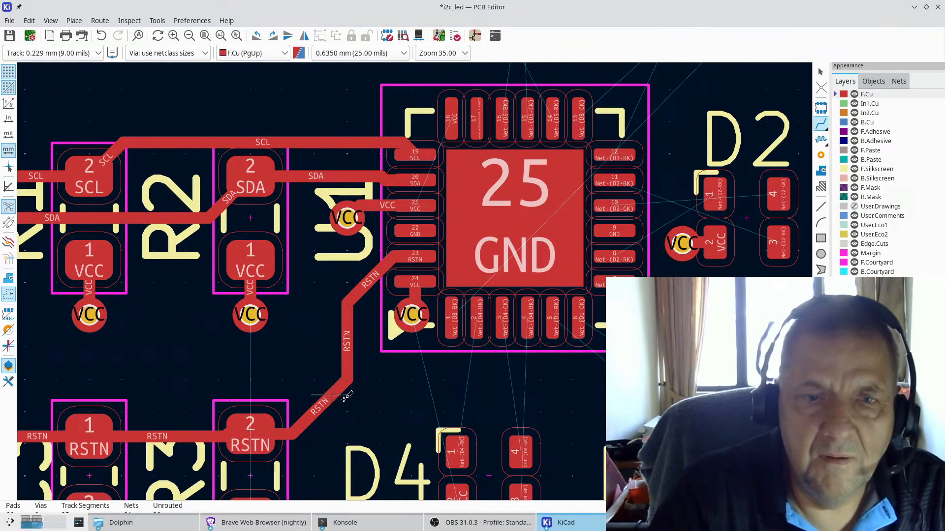
scroll(319, 411, down, 3)
scroll(415, 274, up, 3)
Step: Drop a via on R3's VCC track, then start routing D4's VCC pad
click(416, 281)
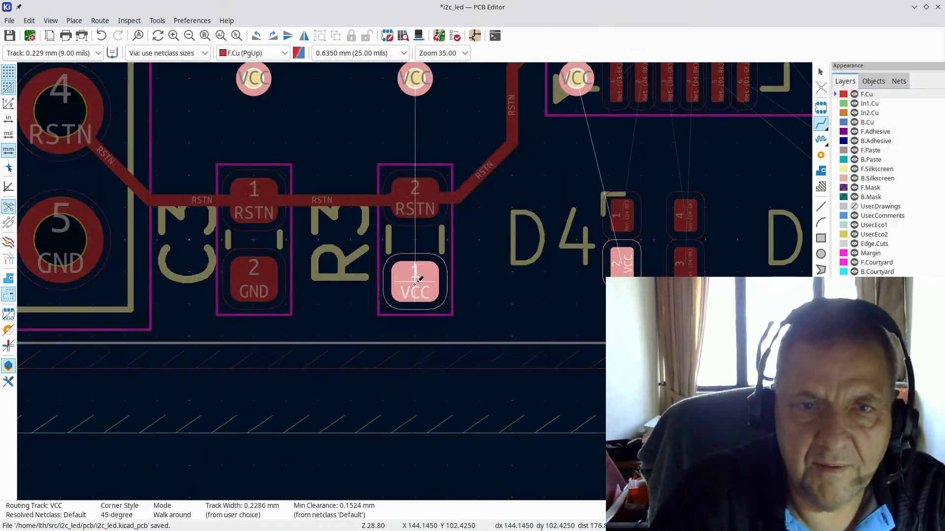
key(v)
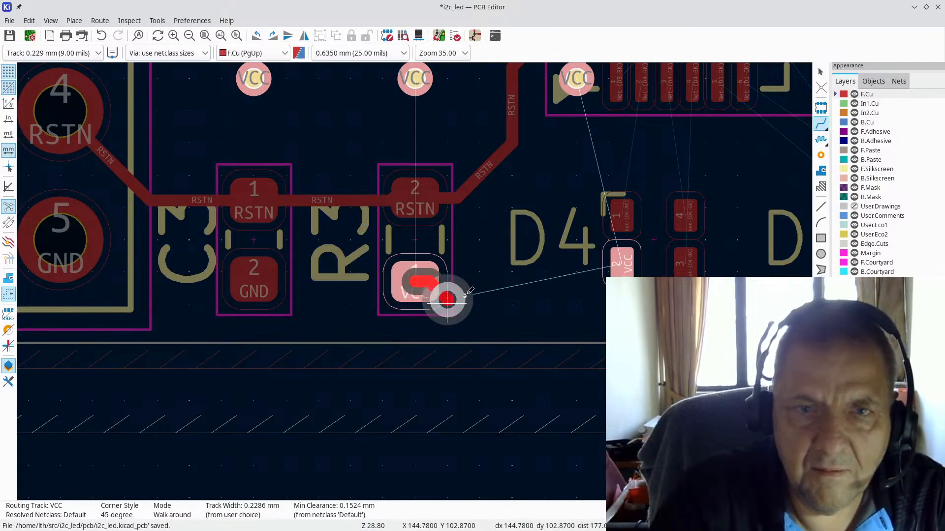
click(478, 271)
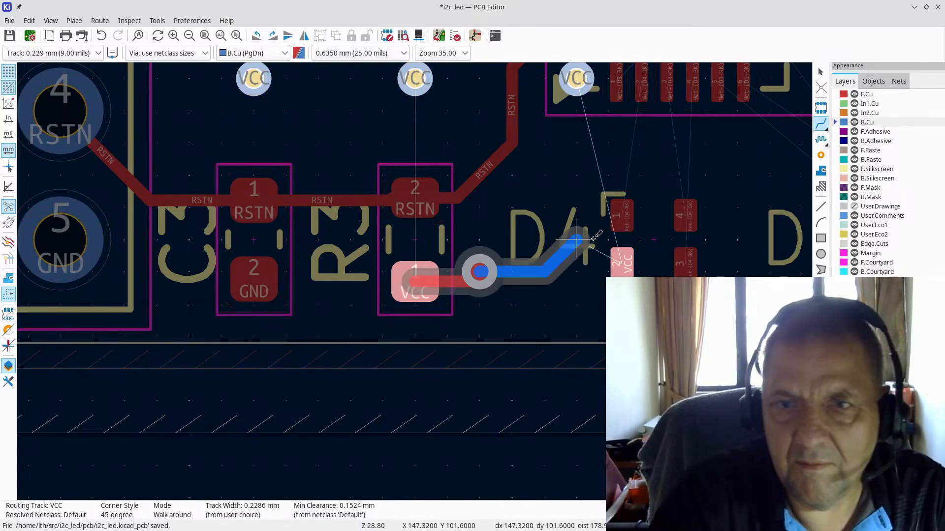
scroll(560, 271, up, 1)
scroll(416, 281, up, 2)
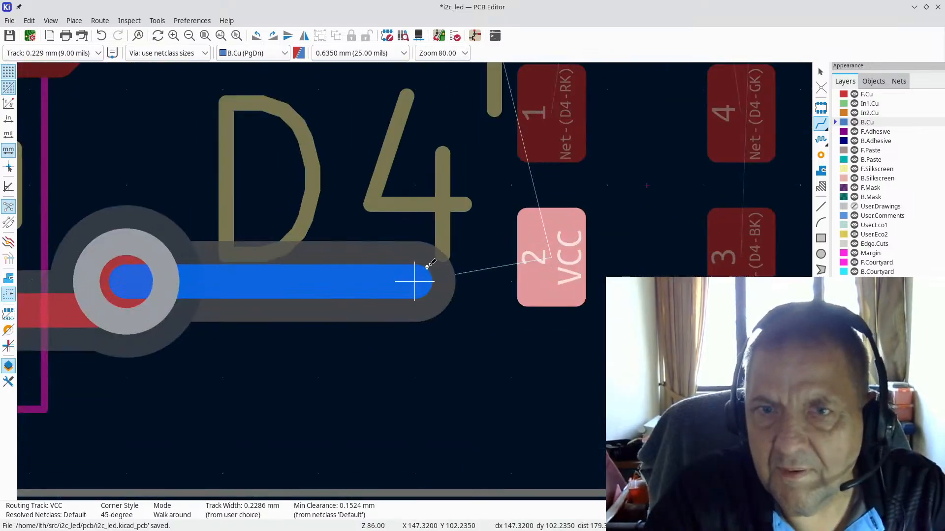
key(Escape)
scroll(359, 264, down, 5)
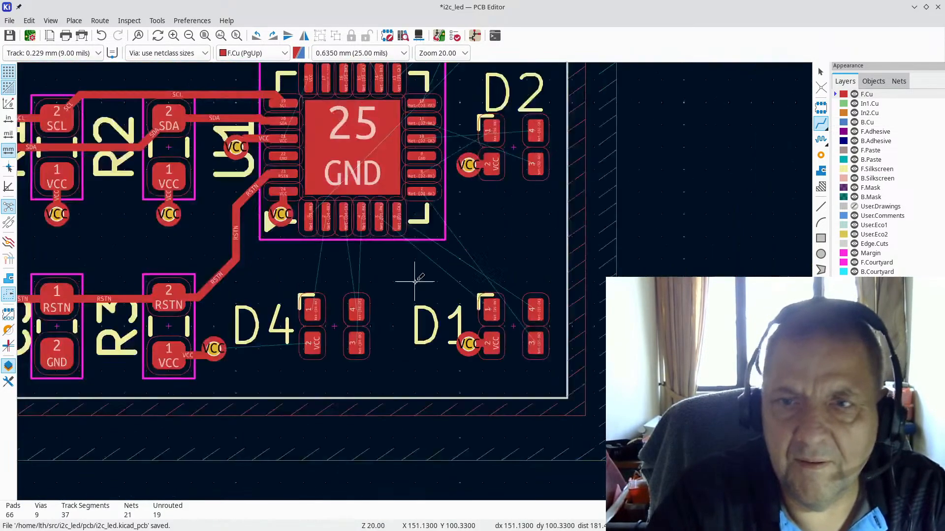
click(328, 330)
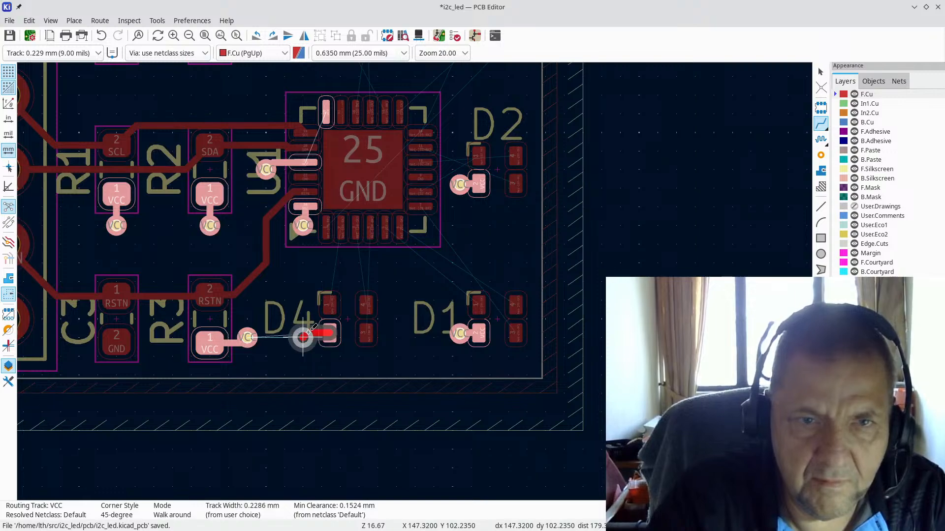
key(Escape)
scroll(304, 336, down, 4)
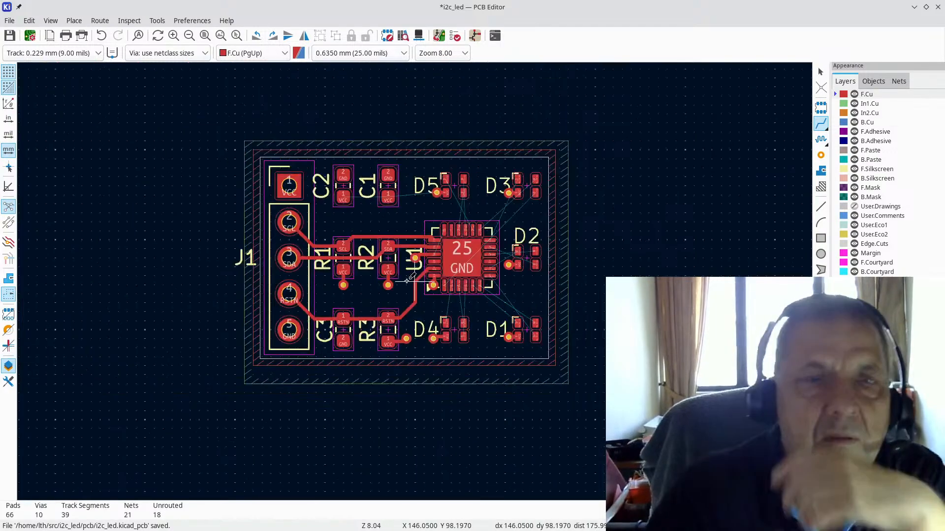
scroll(415, 281, up, 3)
scroll(415, 280, down, 2)
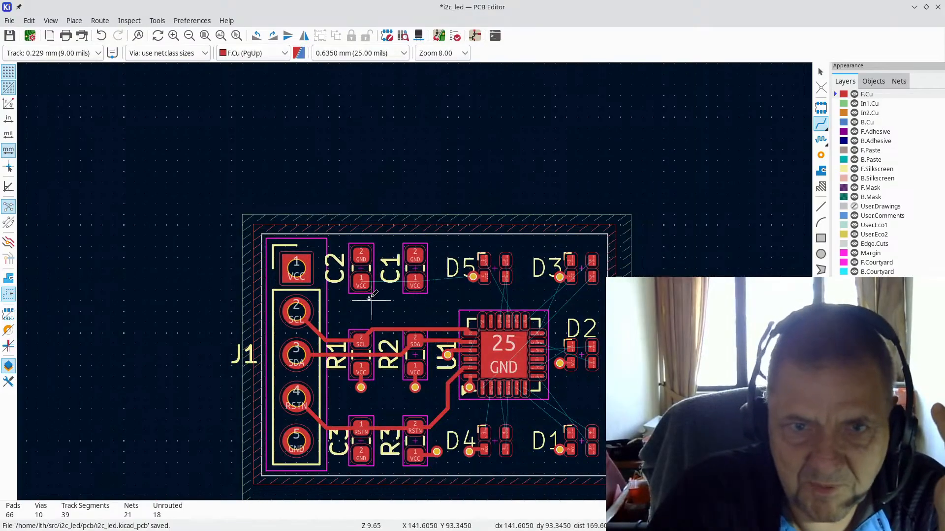
scroll(367, 282, up, 3)
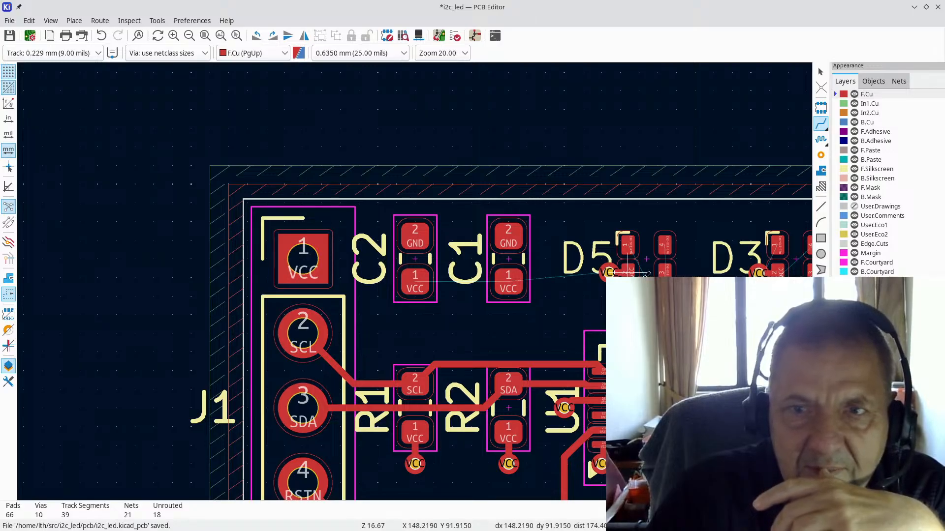
scroll(565, 274, down, 1)
scroll(291, 259, up, 3)
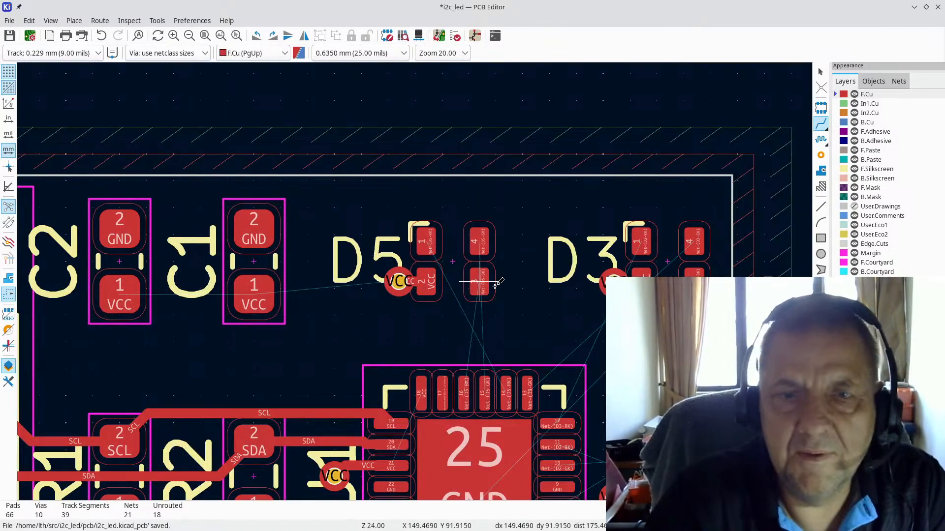
Step: Route a front-copper track from D5 pad 1 (RK) to U1 pin 14, abandoning the blocked pad 4 route
scroll(521, 286, up, 1)
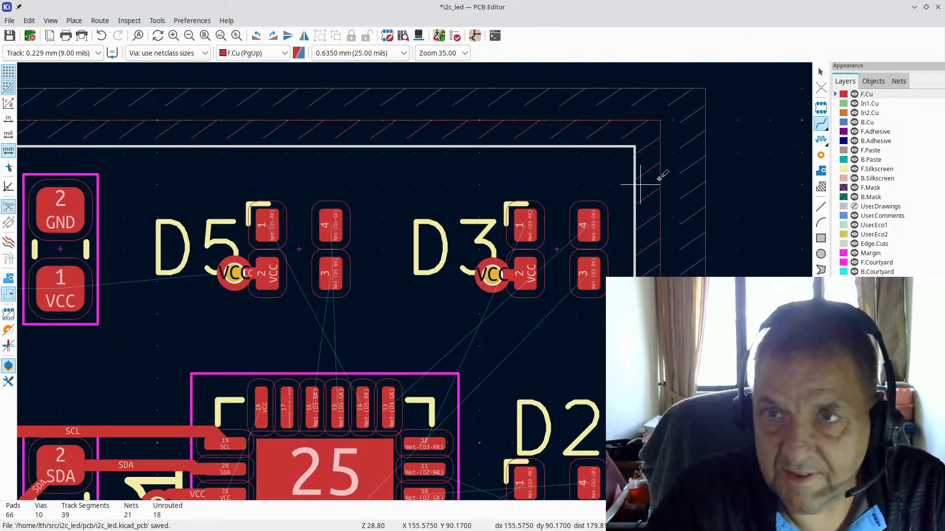
click(824, 126)
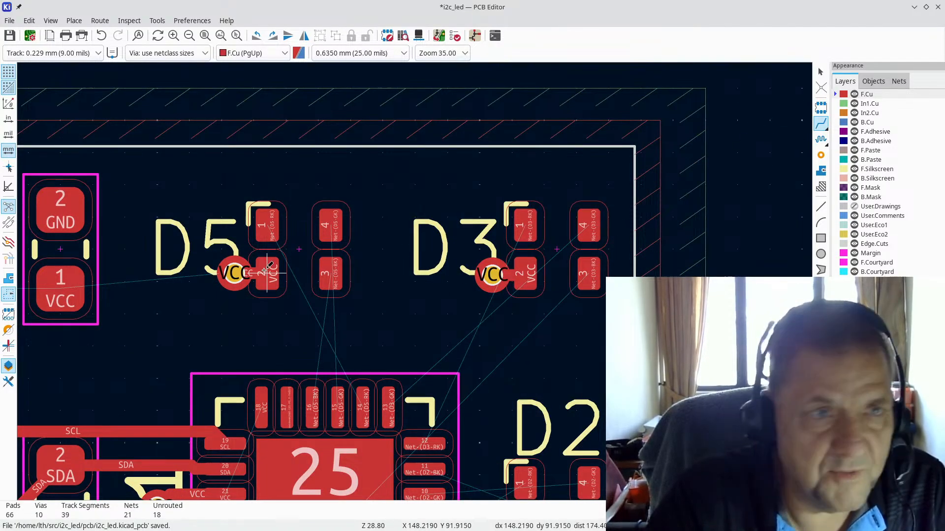
click(272, 218)
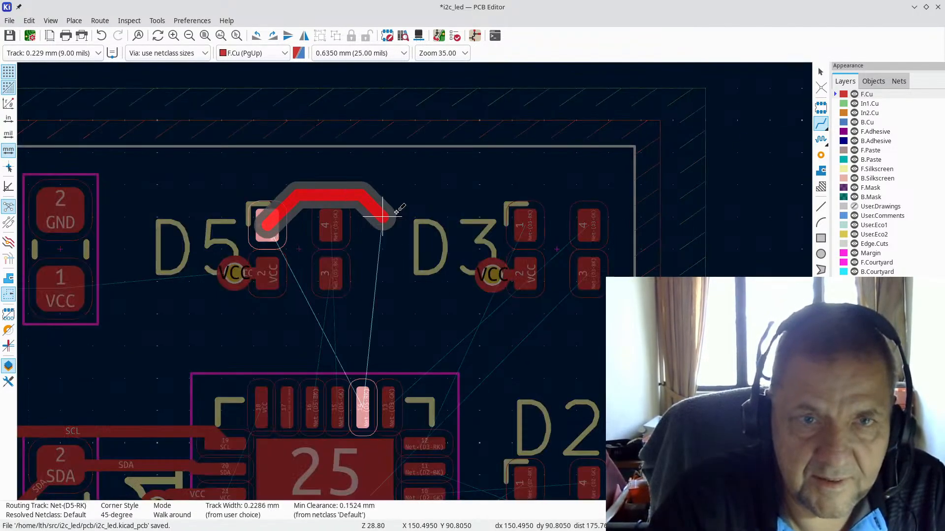
click(369, 414)
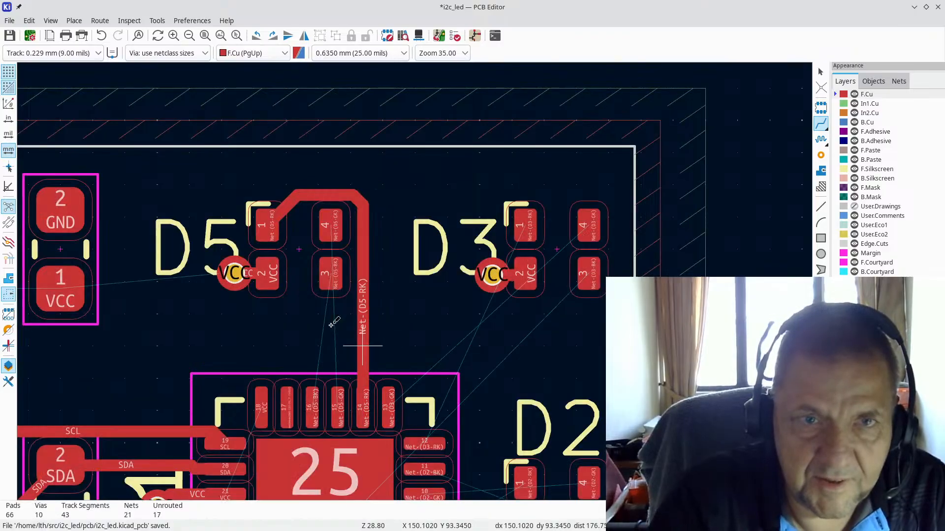
click(330, 227)
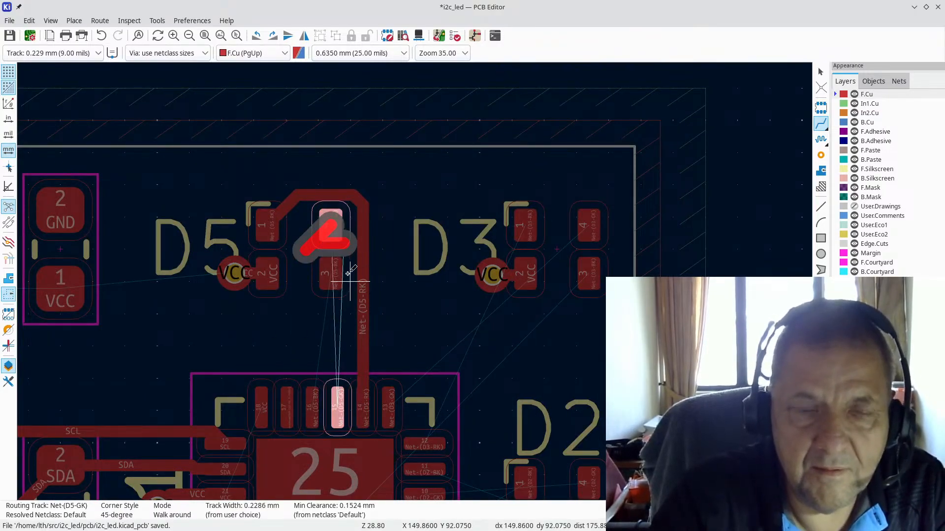
key(Escape)
Step: Change the interactive router mode from Walk around to Shove in Interactive Router Settings
click(130, 20)
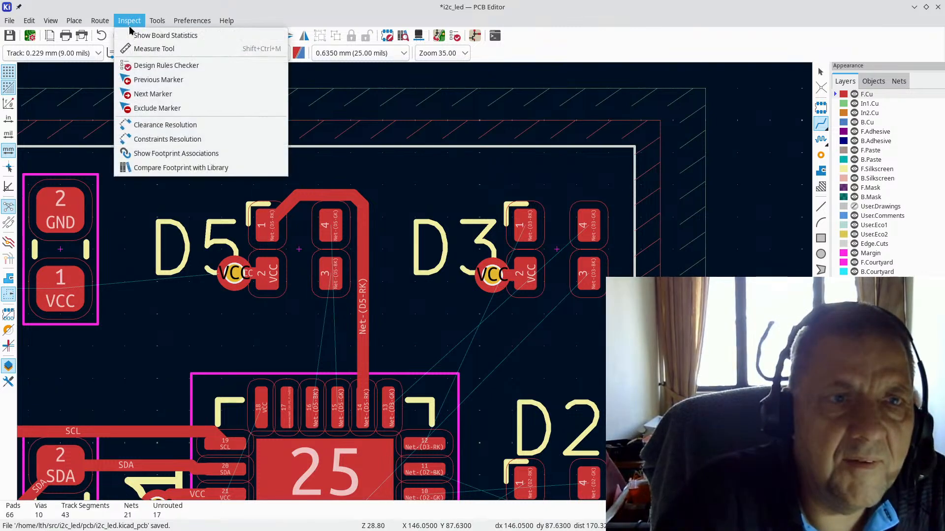
mouse_move(165, 27)
mouse_move(97, 26)
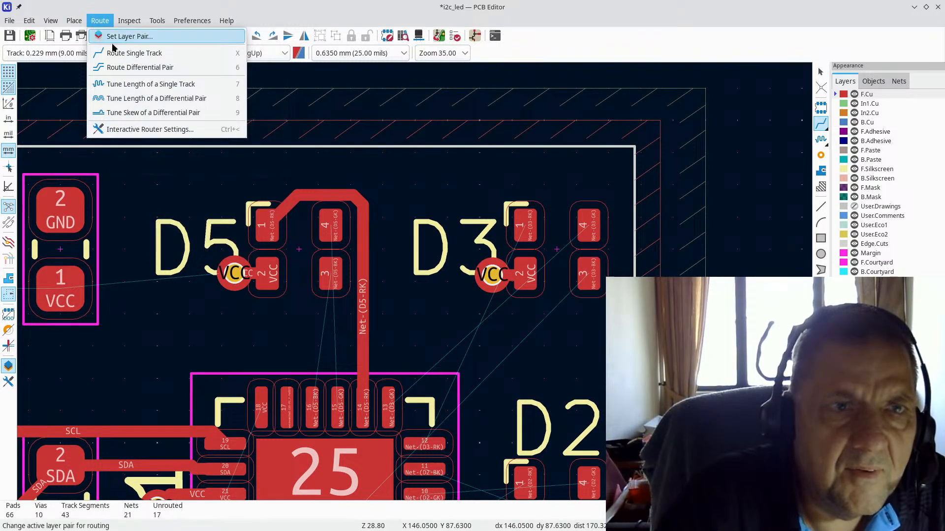
click(127, 130)
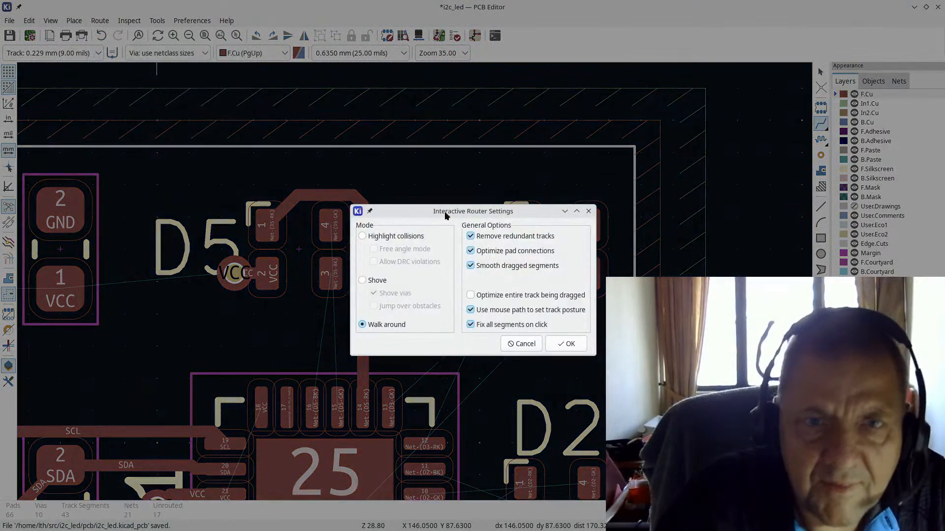
click(370, 281)
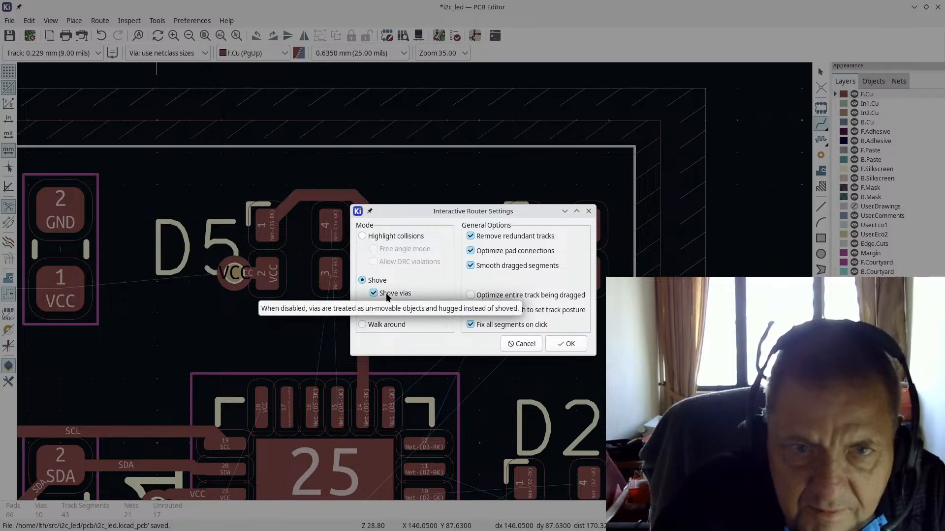
click(563, 344)
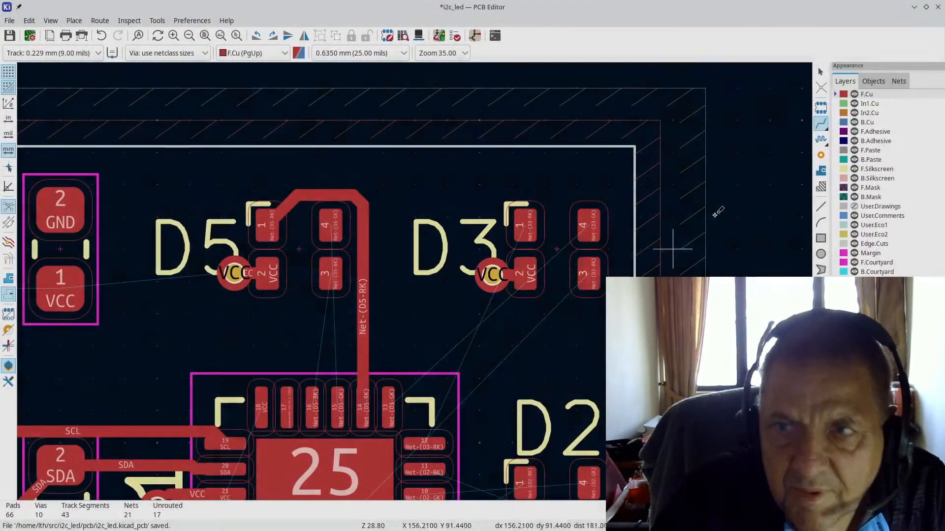
Step: Route D5 pad 4 to U1 pin 15, then on a 0.0100 mm grid pad 3 to pin 16
click(330, 221)
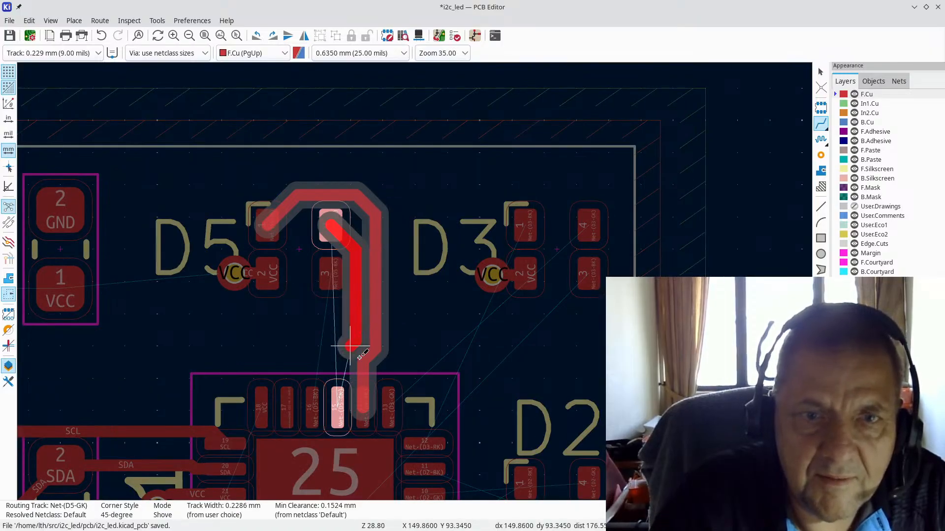
click(336, 413)
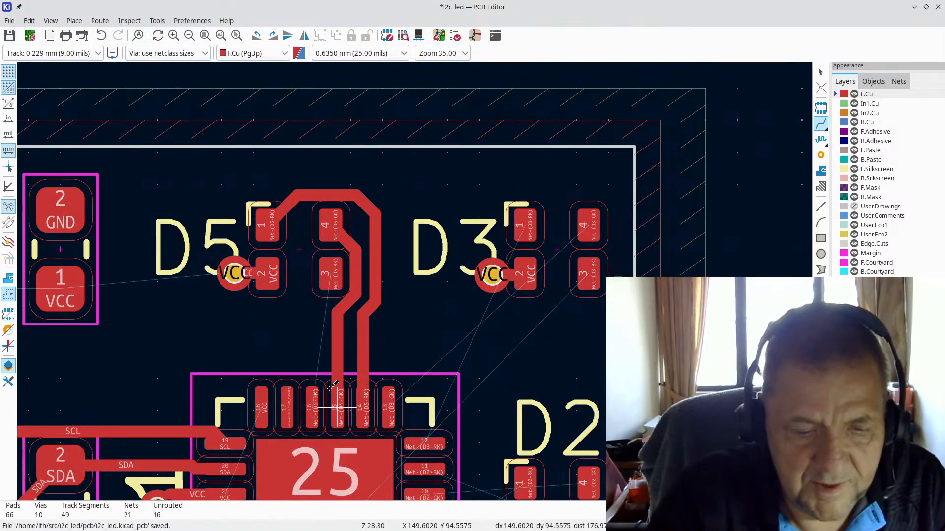
key(alt+2)
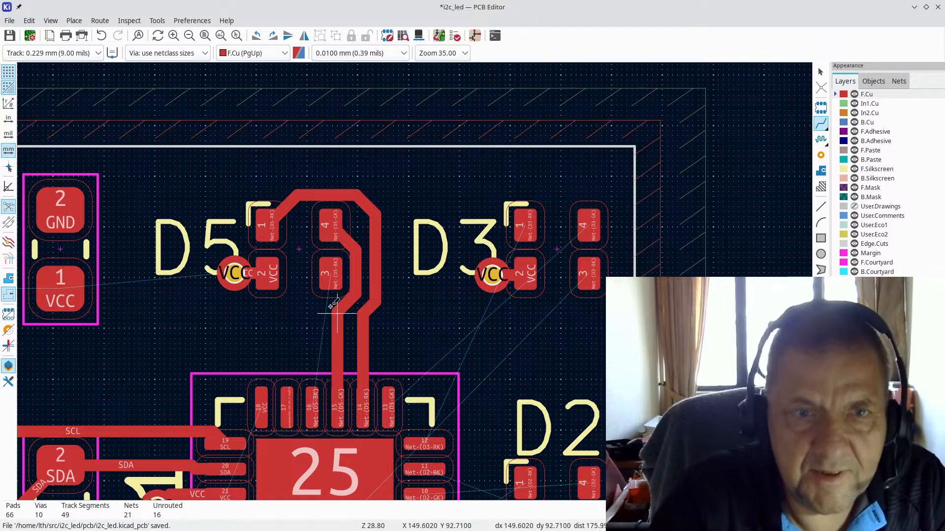
click(328, 276)
click(313, 409)
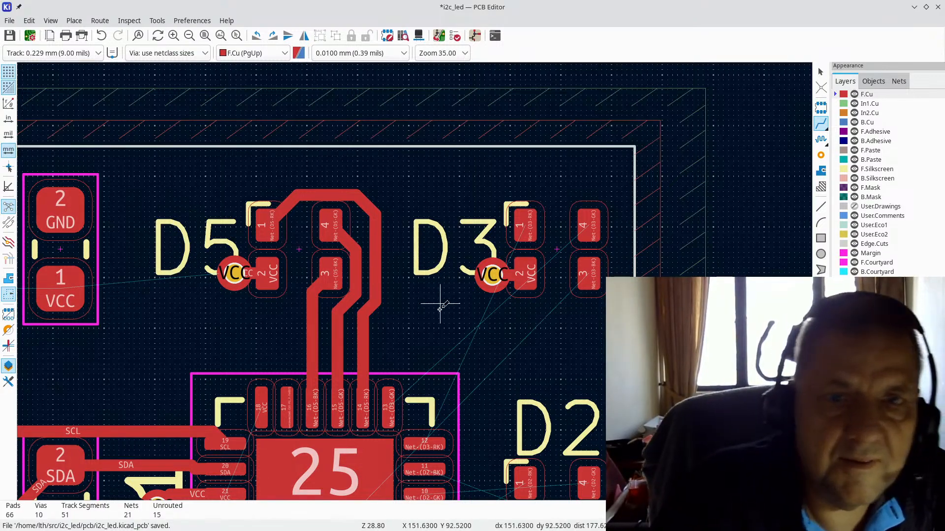
scroll(458, 310, down, 2)
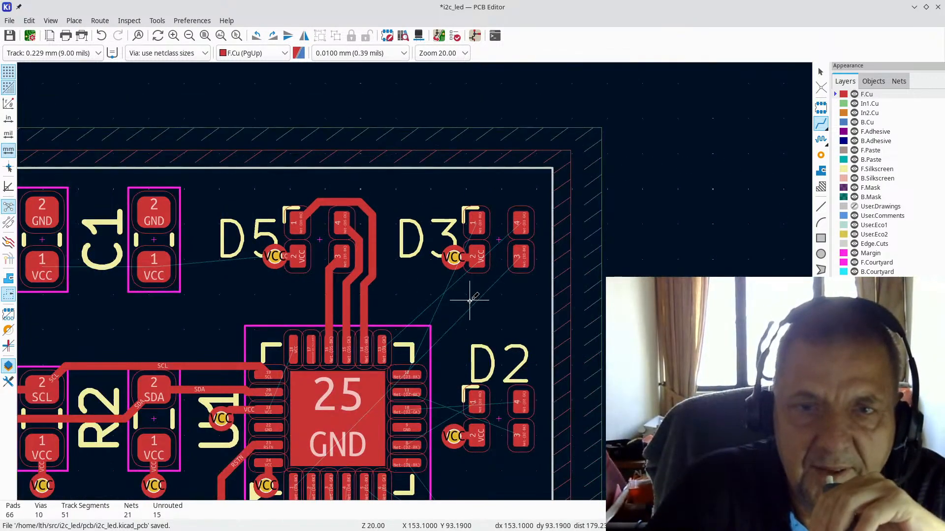
Step: Connect D3's RK pad 1 to U1 pin 12 with a front-copper track
click(474, 222)
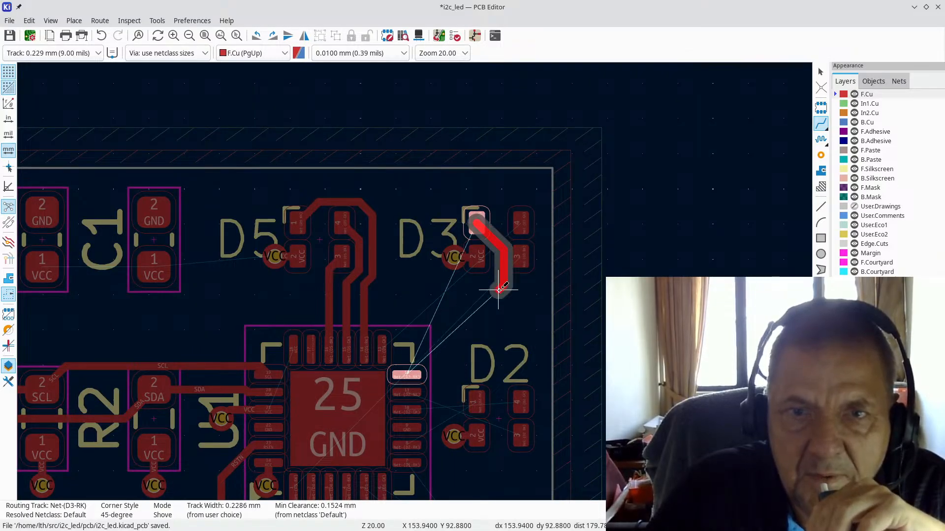
scroll(461, 344, up, 4)
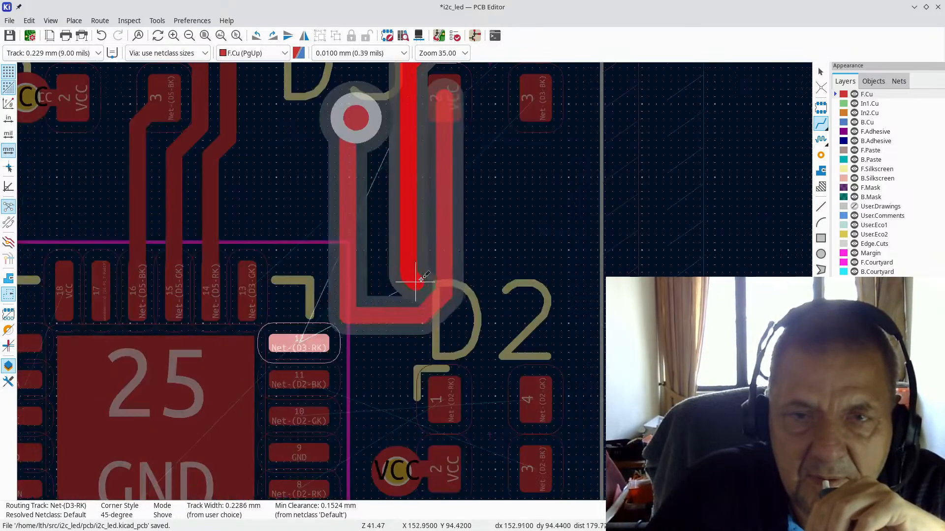
scroll(341, 152, down, 6)
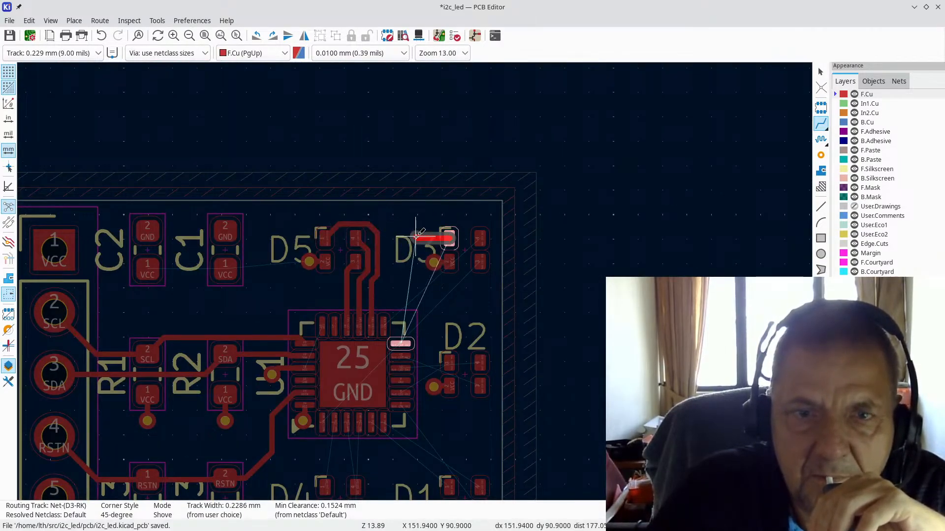
click(400, 344)
click(406, 345)
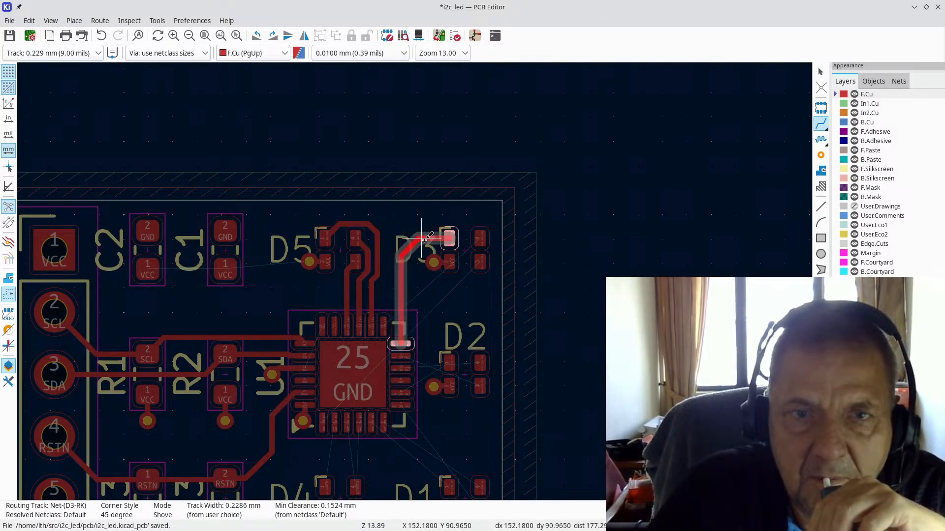
click(426, 240)
scroll(429, 287, up, 3)
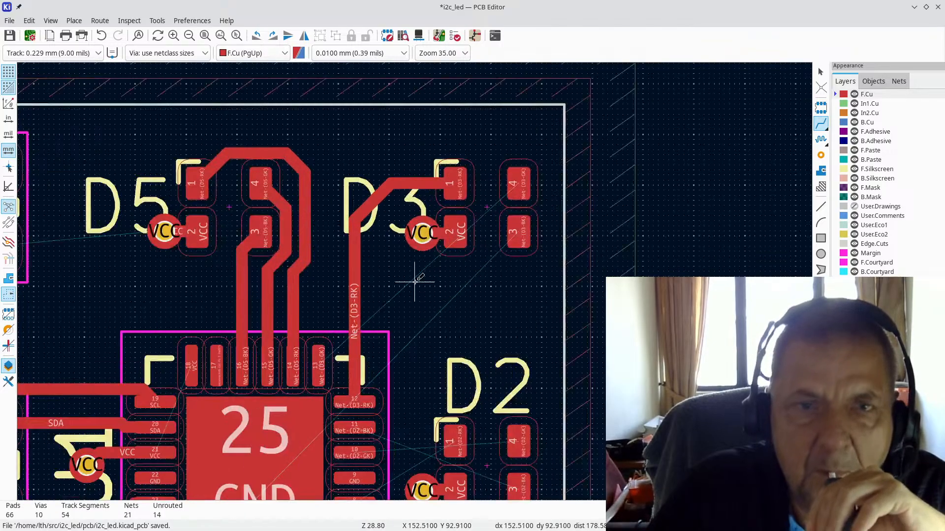
Step: Route the Net-(D3-GK) track from D3 pad 4 to U1's pad, then stop routing
click(515, 186)
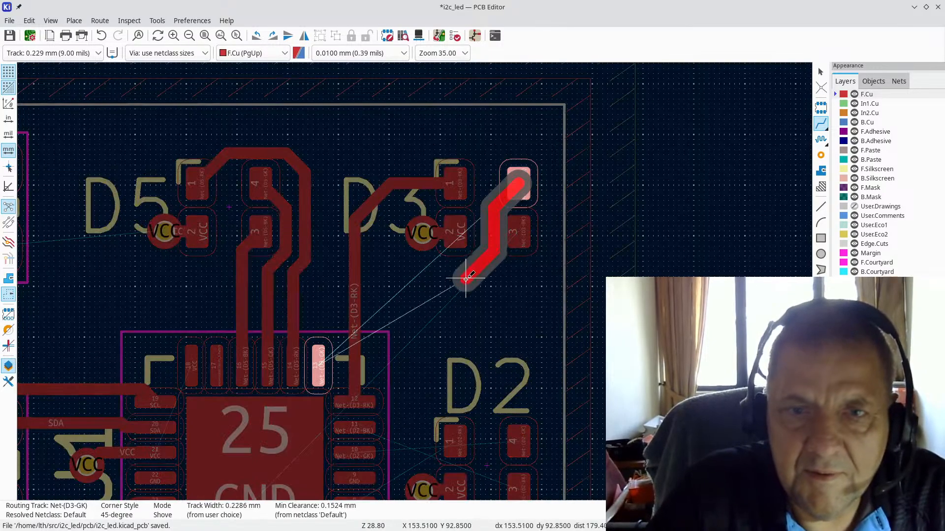
scroll(340, 341, up, 1)
scroll(559, 239, down, 3)
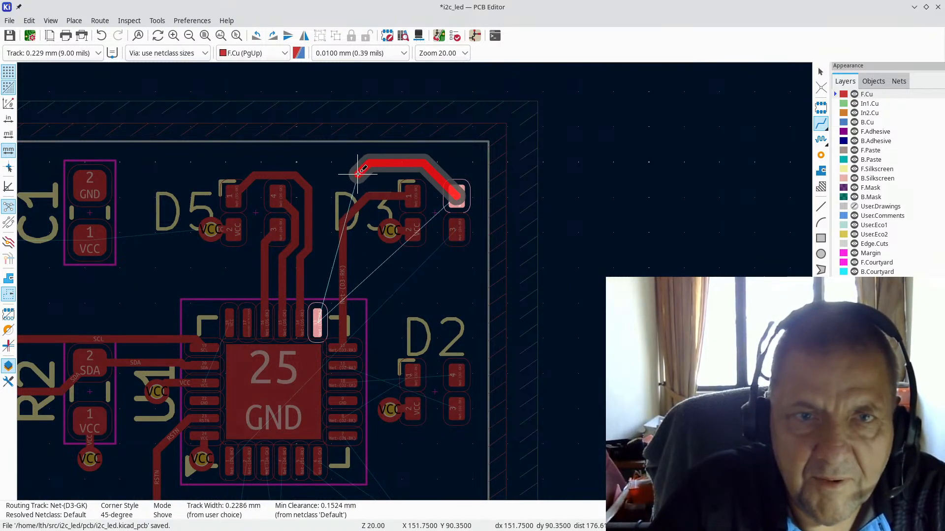
click(318, 324)
click(318, 323)
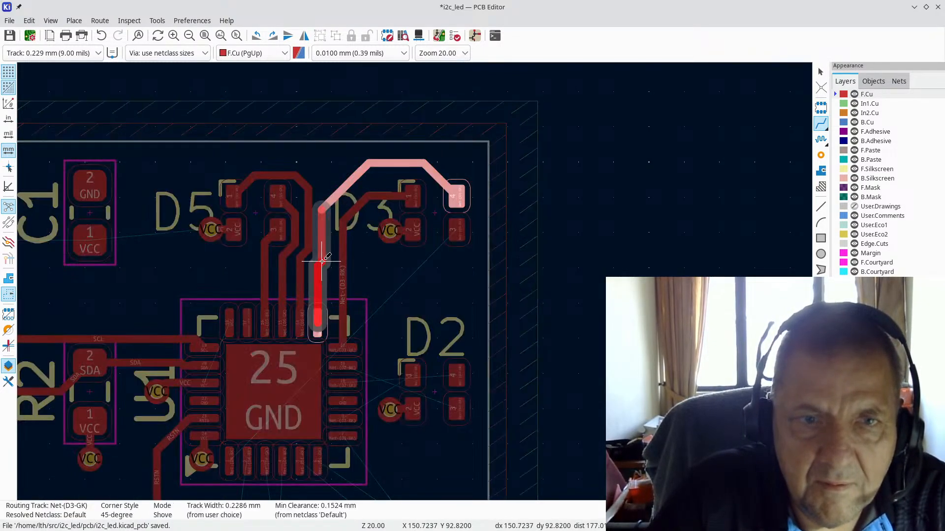
key(Escape)
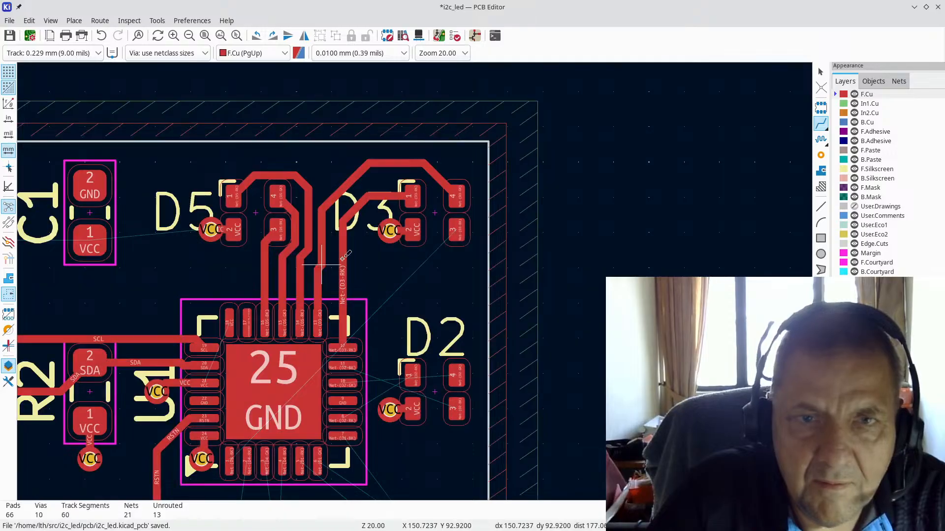
Step: Start a D3-BK track from D3's pad 3 toward U1
click(458, 229)
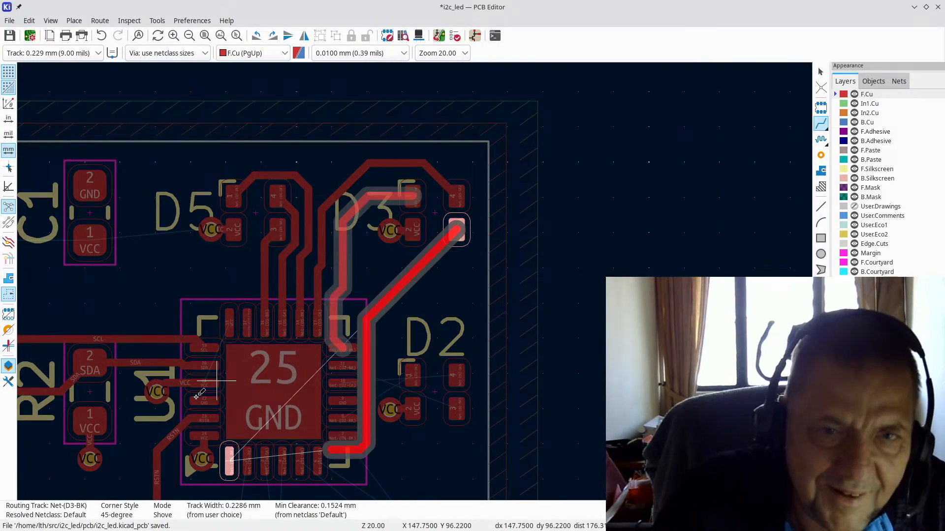
scroll(359, 322, down, 3)
scroll(367, 343, up, 6)
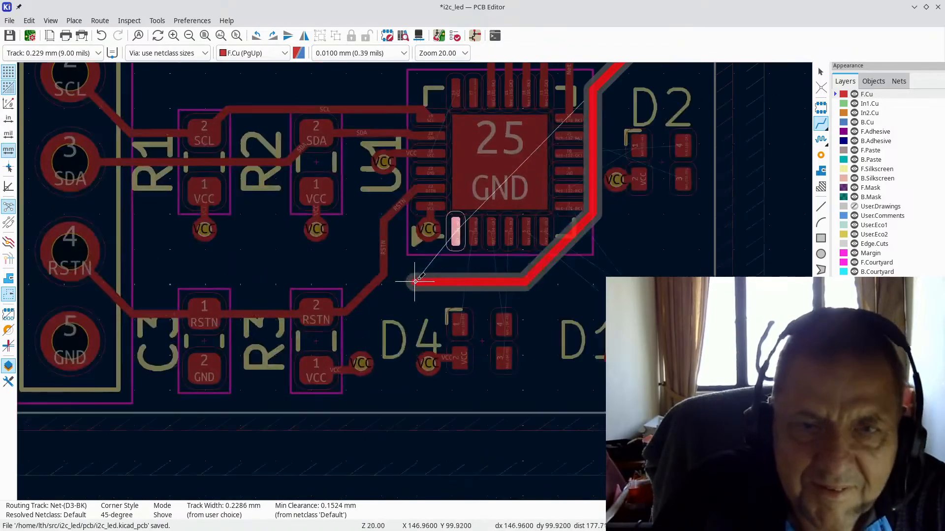
scroll(413, 272, down, 4)
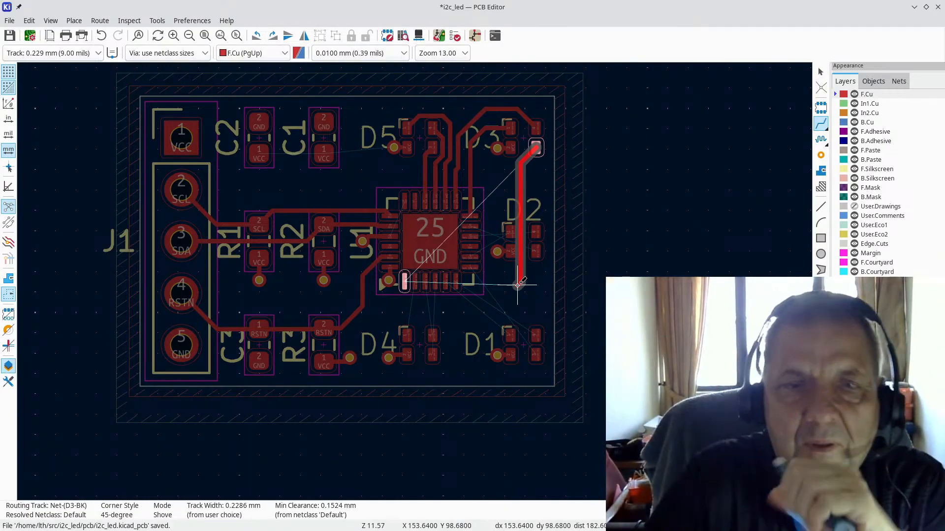
scroll(518, 284, down, 2)
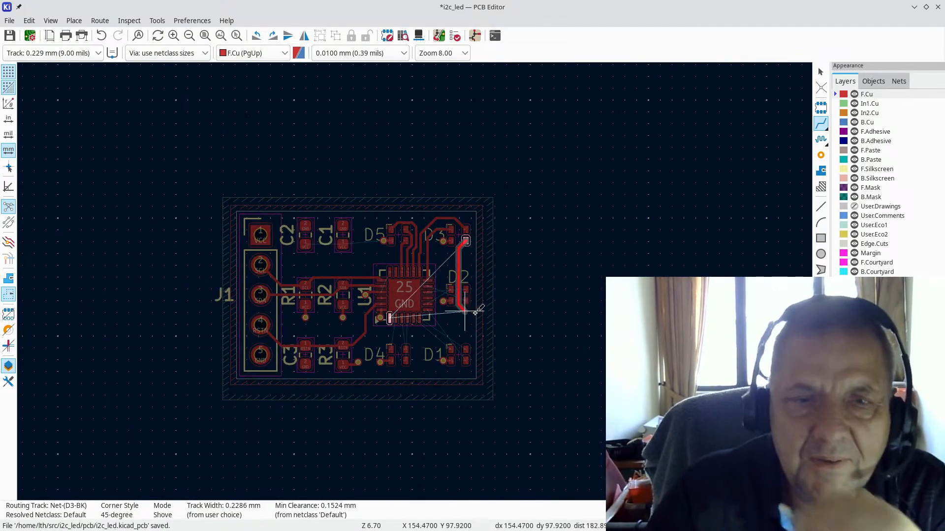
key(Escape)
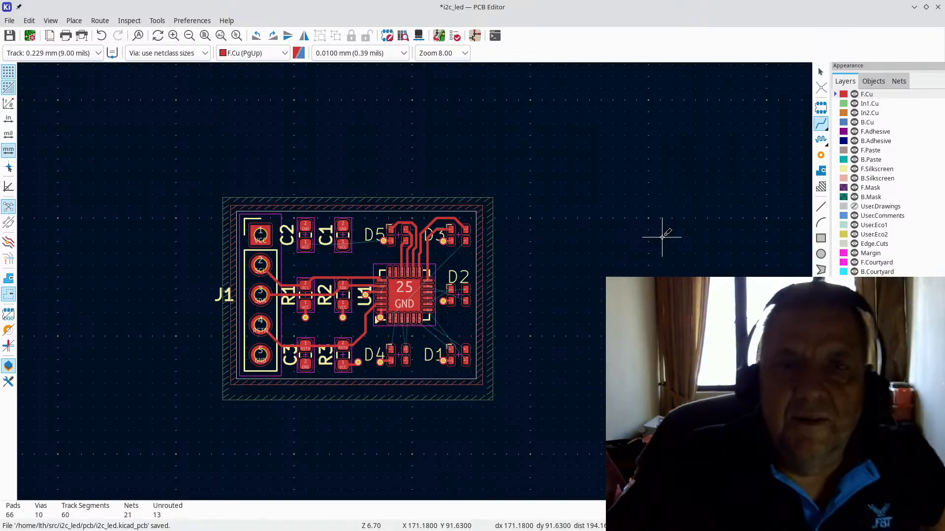
scroll(619, 237, down, 1)
scroll(186, 312, down, 2)
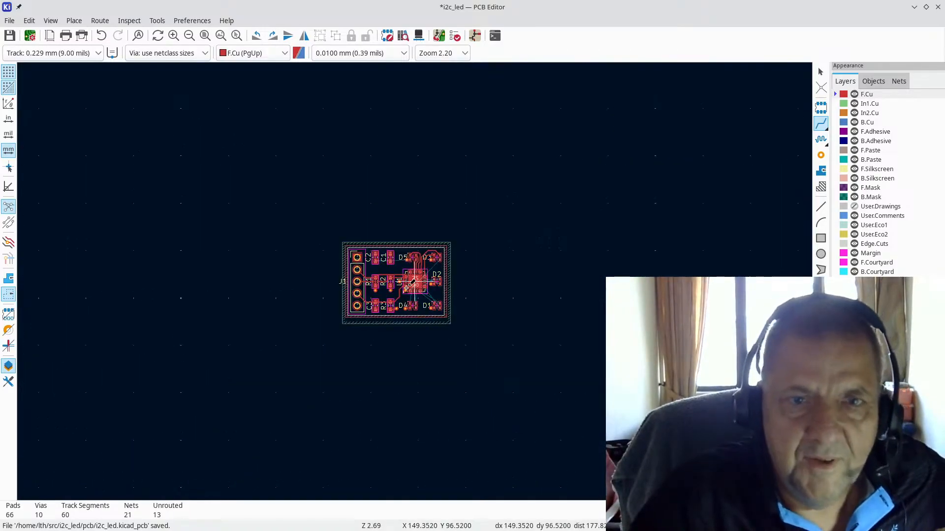
scroll(411, 270, up, 1)
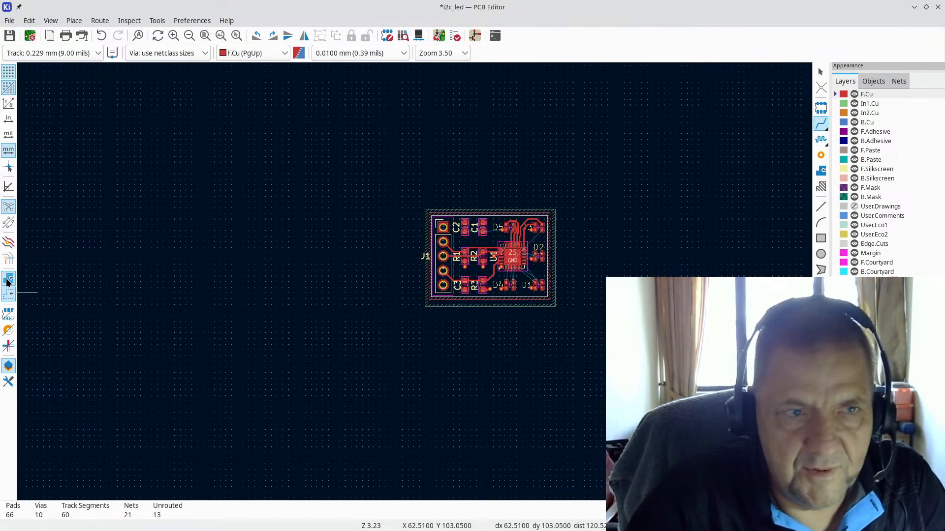
key(ctrl+s)
scroll(455, 311, up, 3)
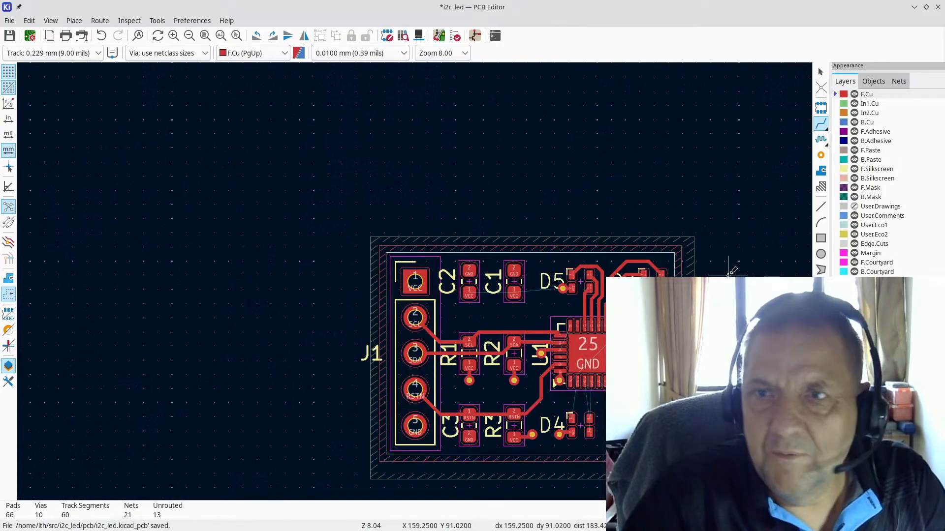
Step: Make In2.Cu active and show filled zones to inspect the VCC and GND pours and vias
click(870, 113)
scroll(556, 333, down, 2)
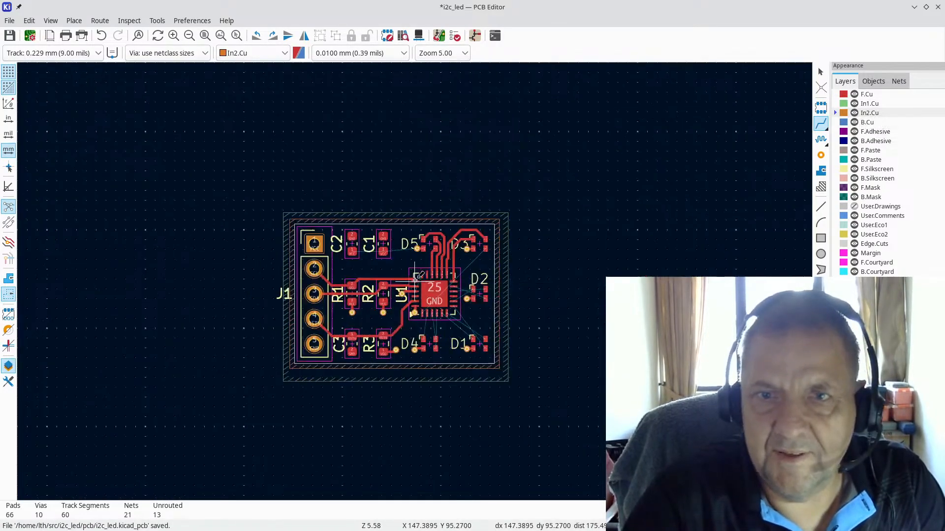
scroll(386, 319, up, 4)
key(Home)
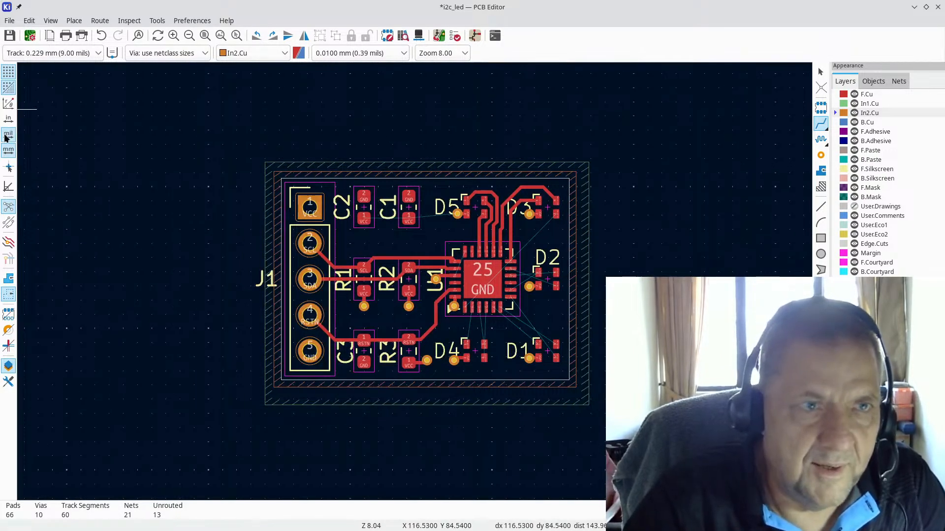
click(9, 278)
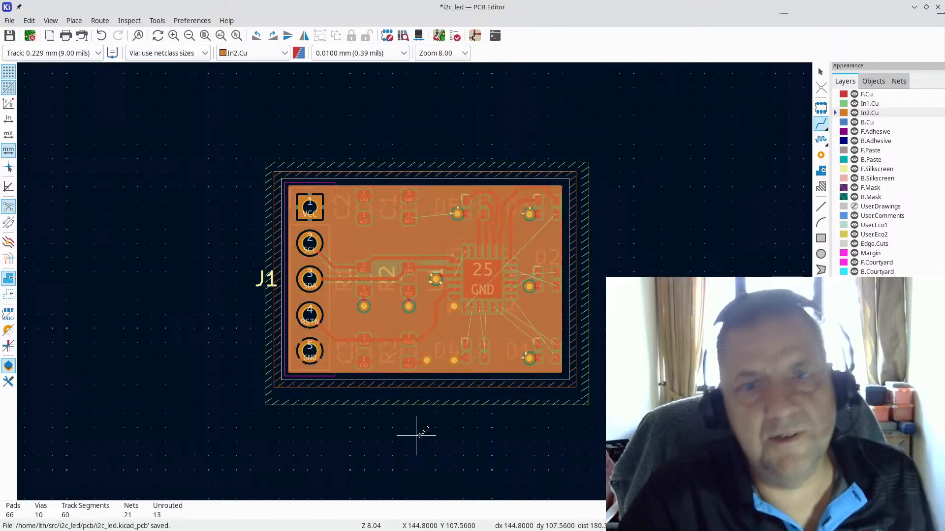
scroll(433, 354, up, 4)
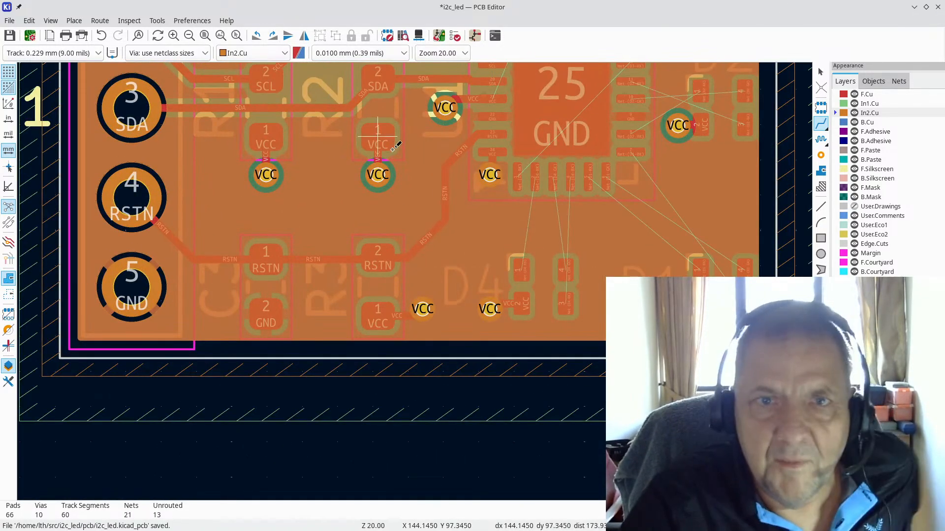
scroll(376, 161, up, 2)
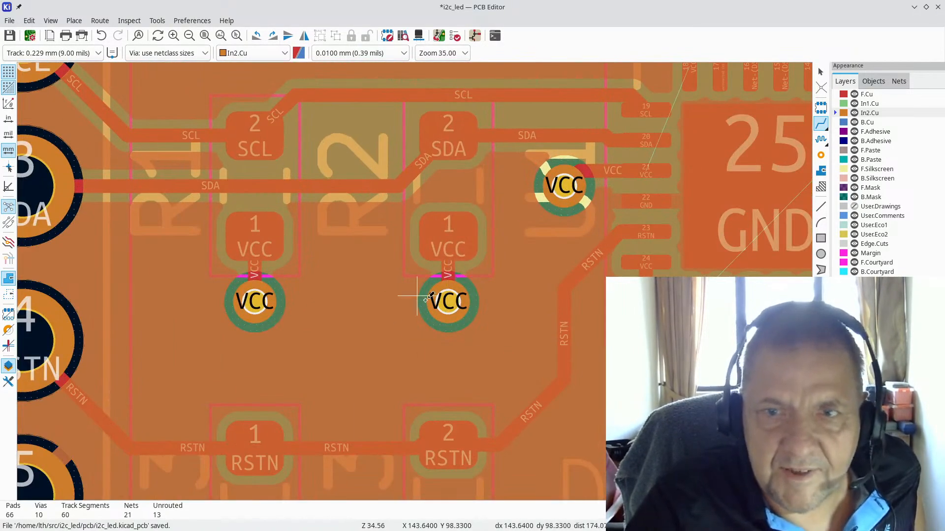
scroll(417, 310, down, 2)
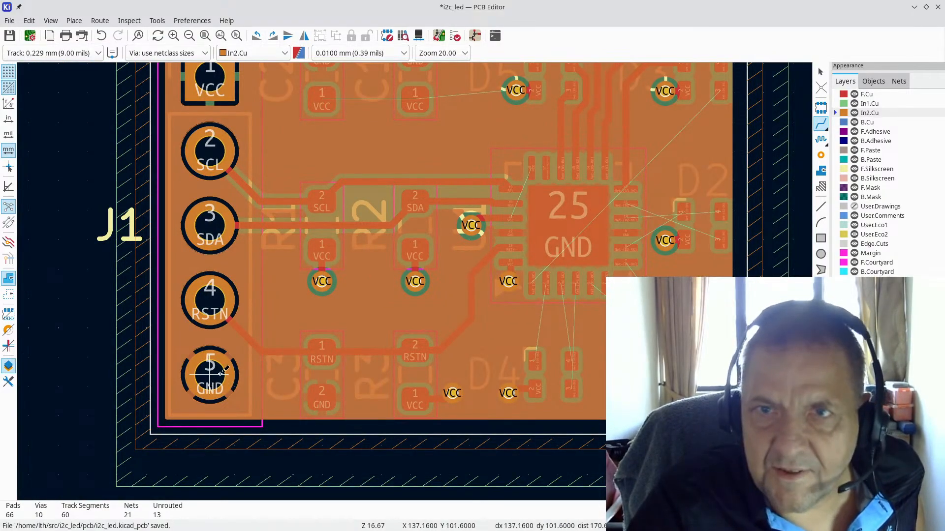
scroll(222, 365, down, 2)
scroll(436, 99, down, 1)
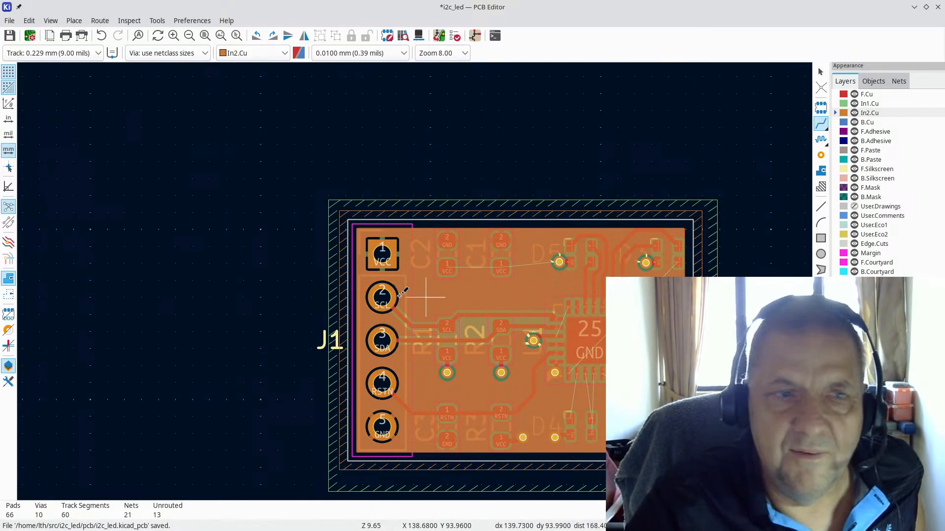
Step: Make In1.Cu the active copper layer and look over the board
click(869, 104)
scroll(492, 283, up, 5)
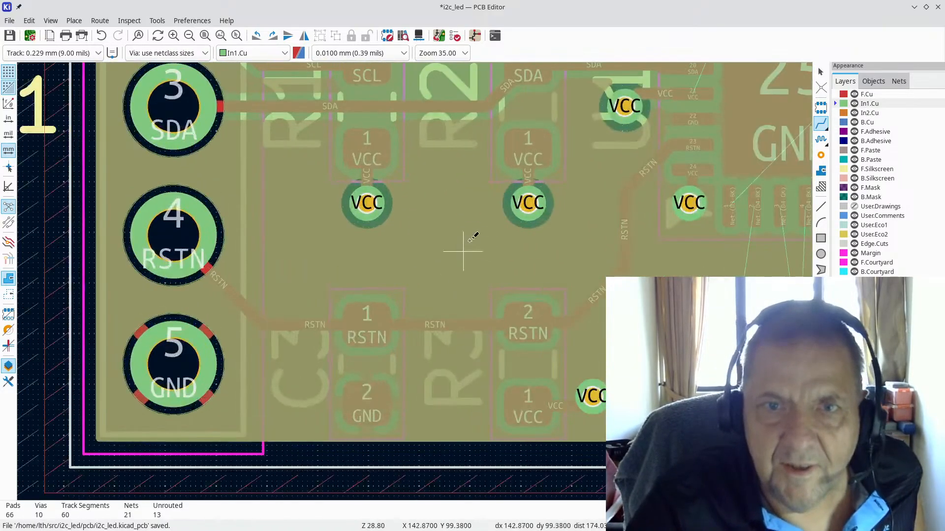
scroll(456, 253, up, 1)
scroll(414, 281, down, 3)
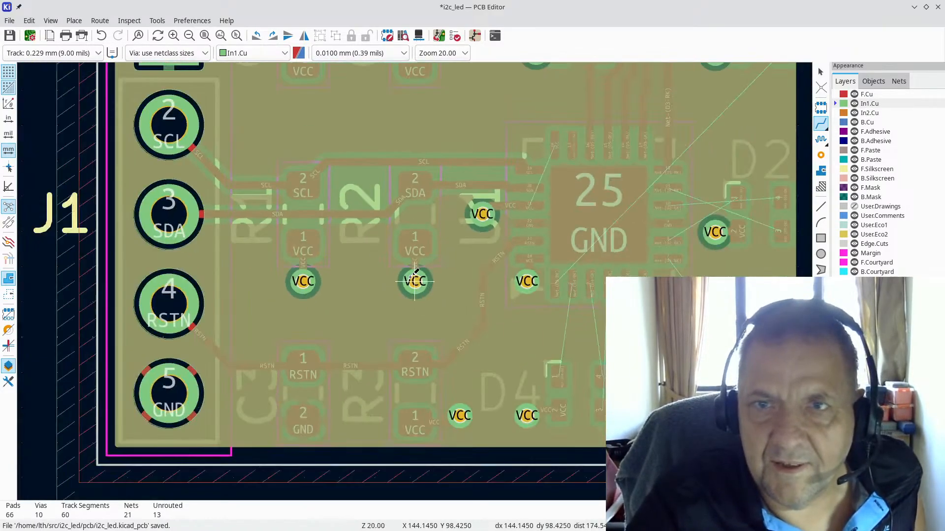
scroll(415, 281, down, 1)
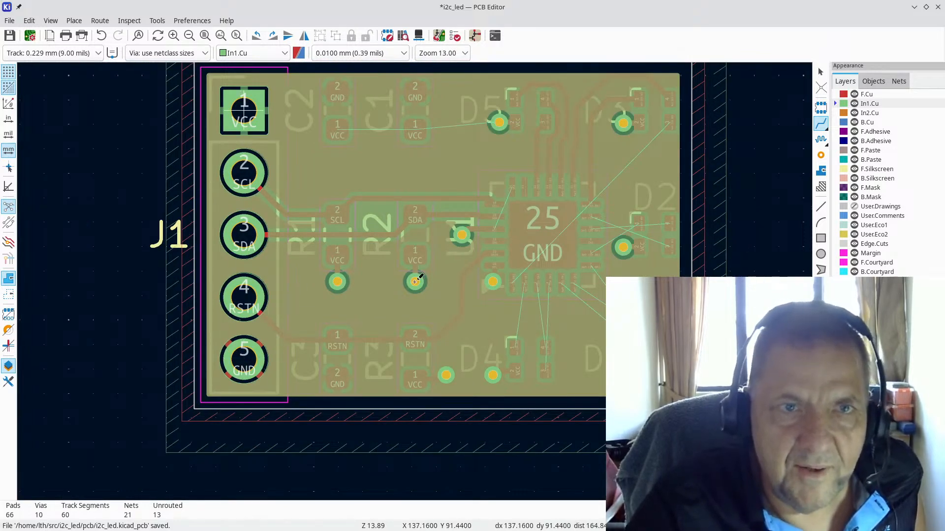
scroll(236, 92, up, 2)
scroll(467, 278, down, 2)
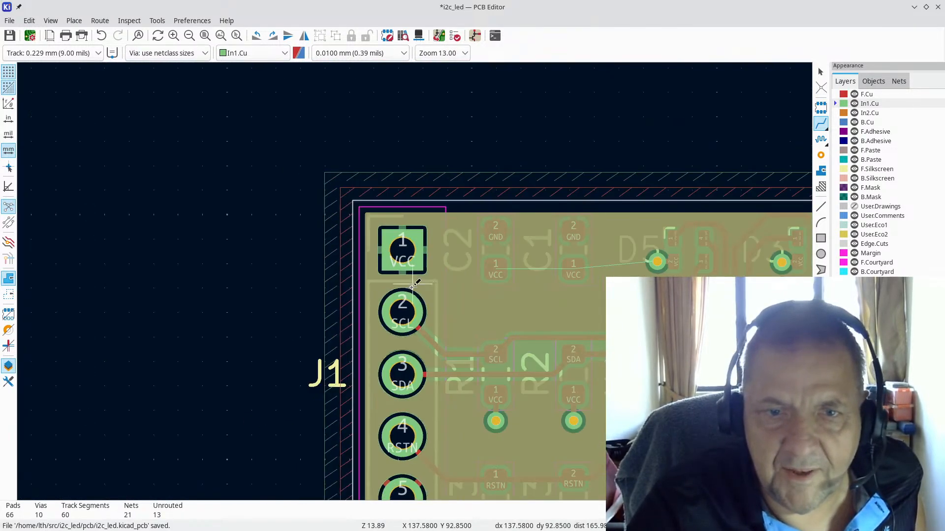
scroll(399, 475, down, 1)
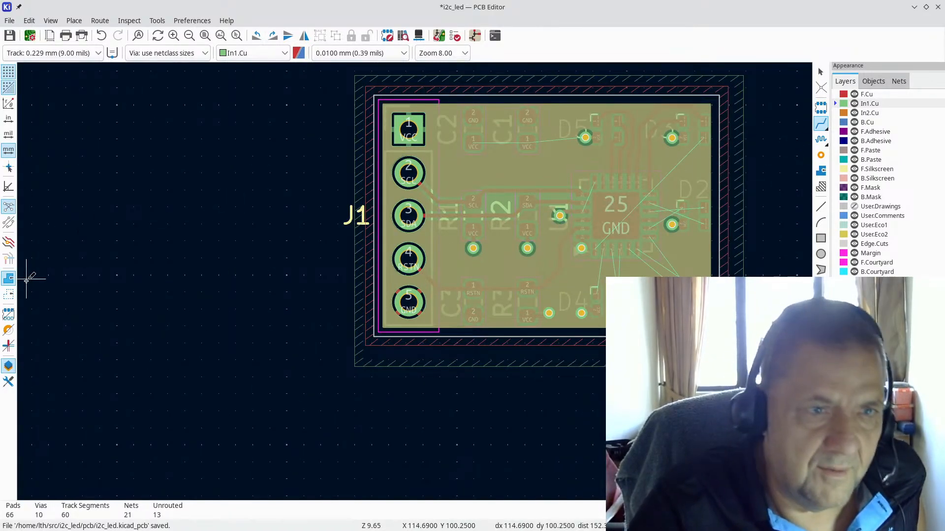
Step: Show zones as outlines and zoom out until the full i2c_led board with J1 is visible
click(9, 295)
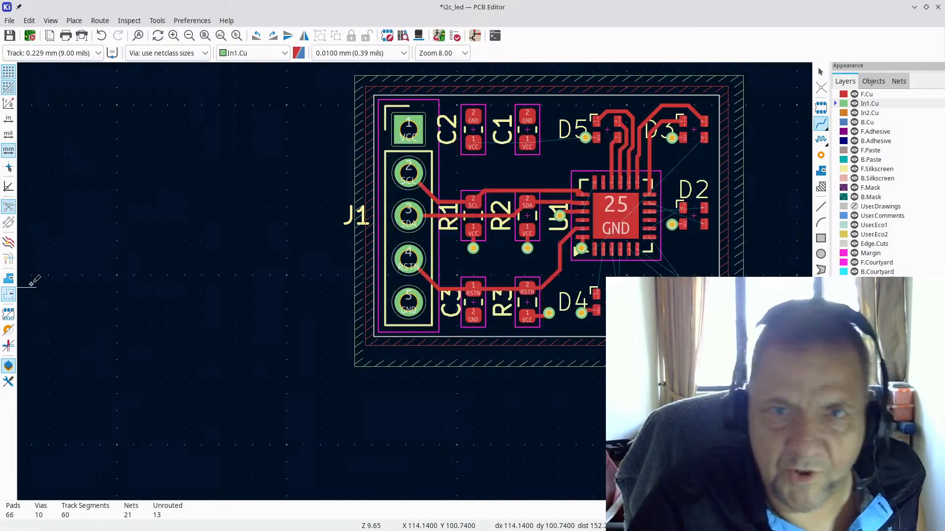
scroll(562, 232, down, 3)
scroll(430, 237, up, 3)
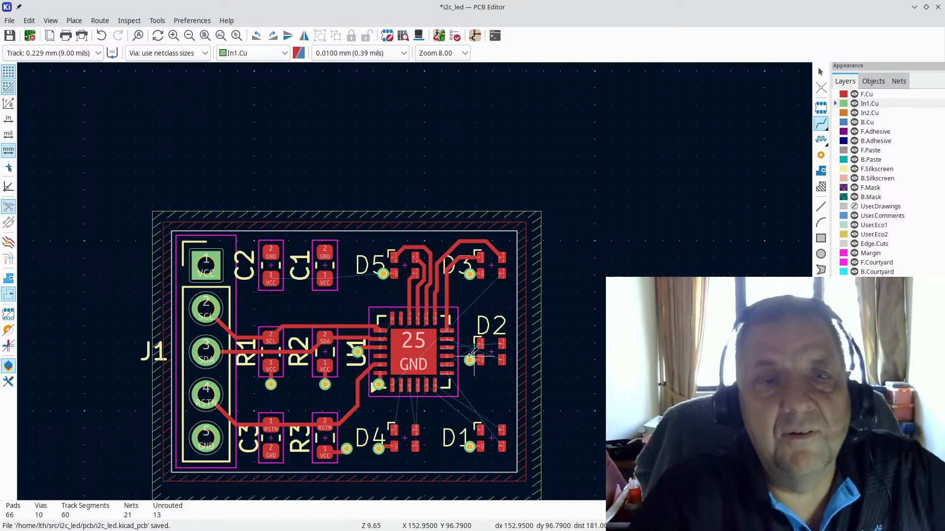
scroll(271, 341, down, 1)
scroll(413, 271, up, 2)
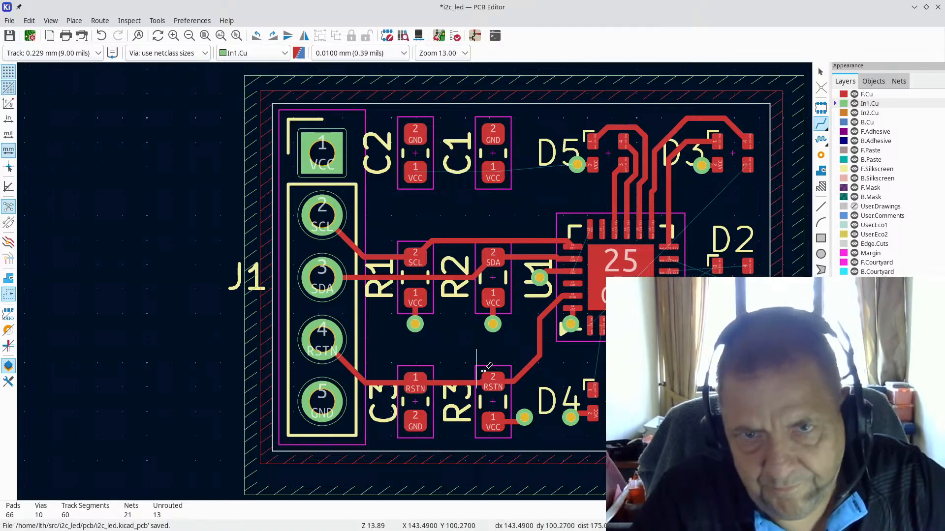
scroll(598, 325, up, 3)
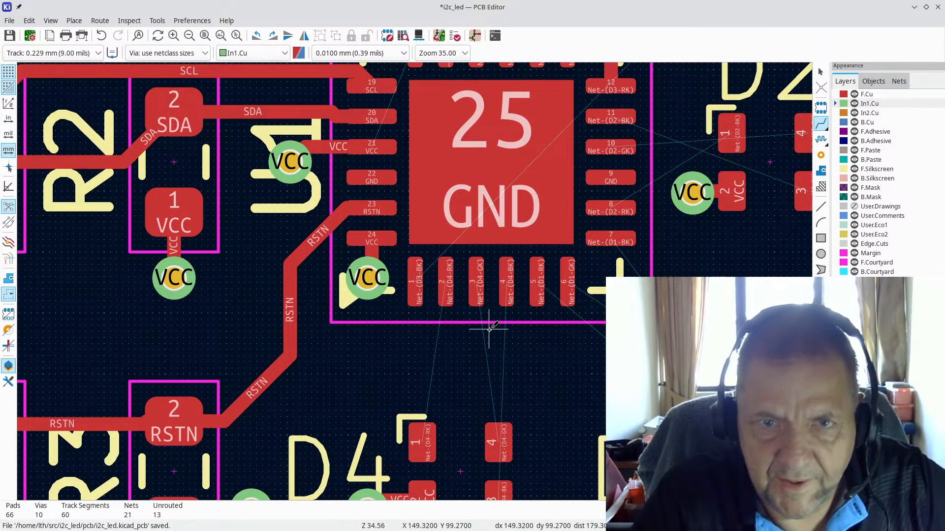
scroll(484, 322, down, 2)
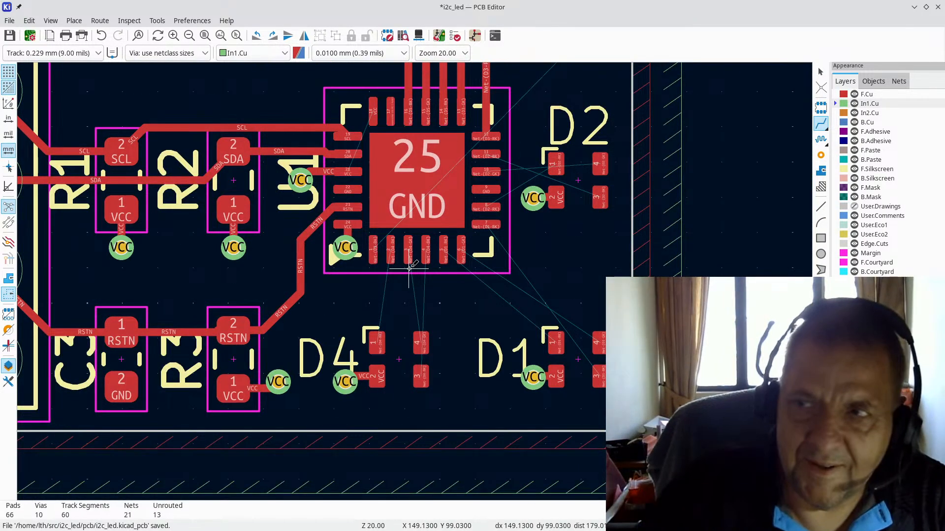
scroll(369, 179, down, 3)
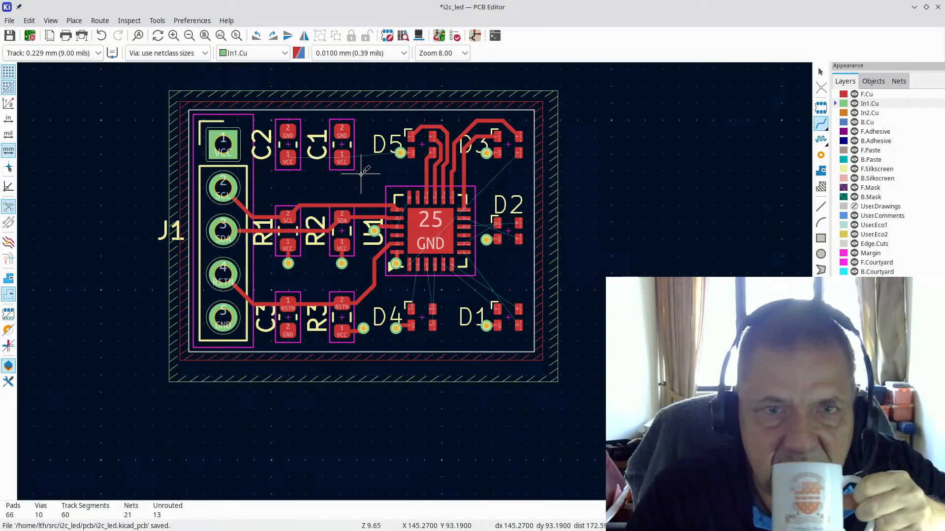
scroll(321, 178, down, 1)
scroll(413, 280, down, 1)
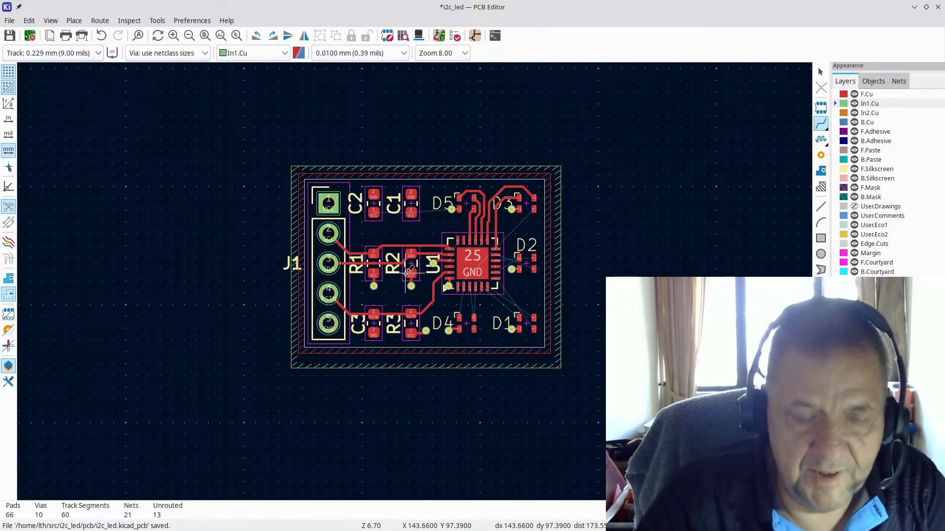
Step: Switch to the project manager and back, then zoom in on J1, R1, R2 and U1
key(alt+Tab)
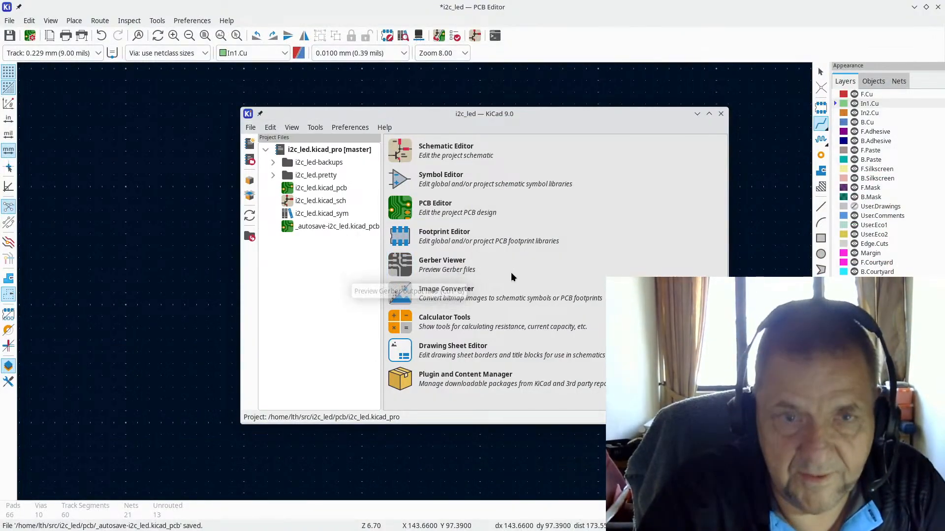
key(alt+Tab)
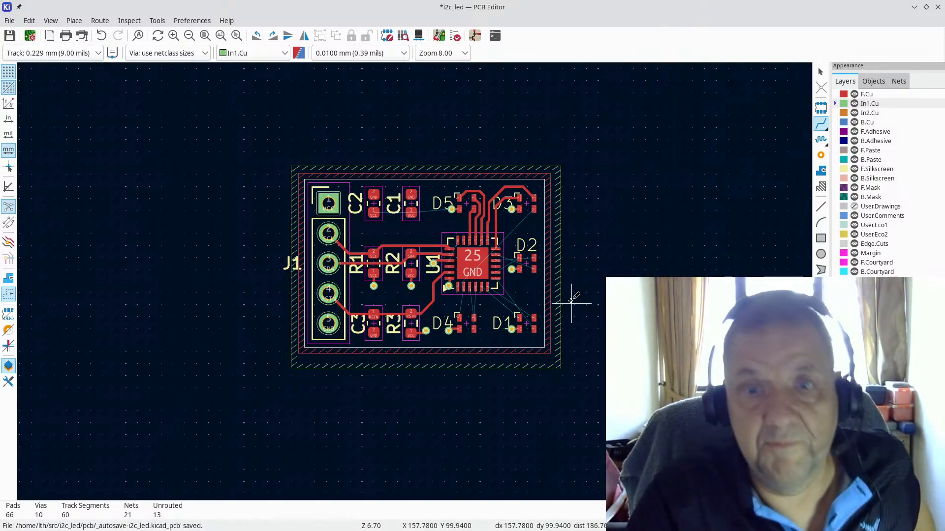
scroll(425, 256, up, 3)
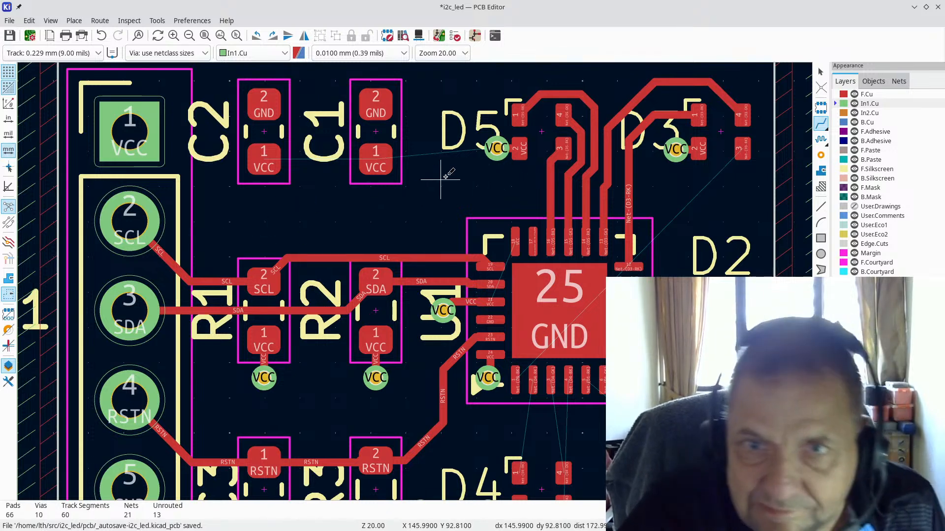
Step: Start a VCC track from the via beside D5, then cancel it
click(497, 147)
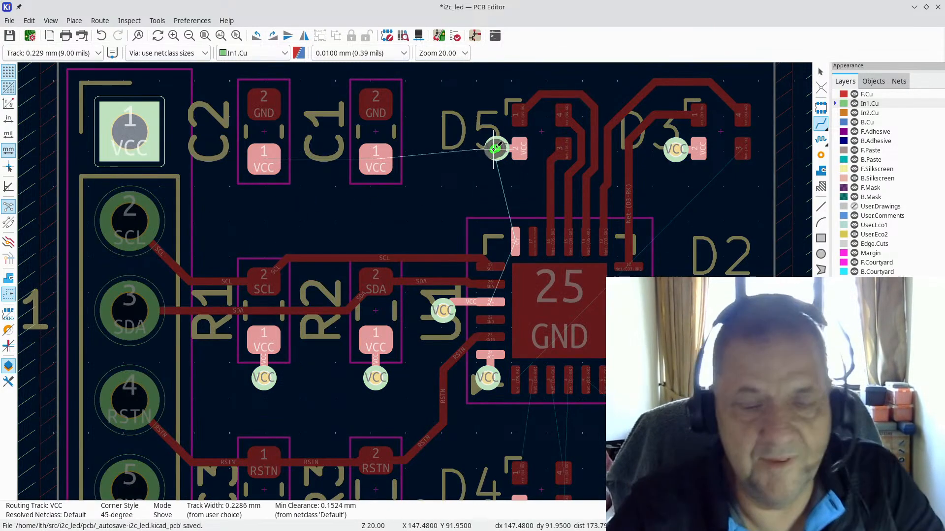
key(Escape)
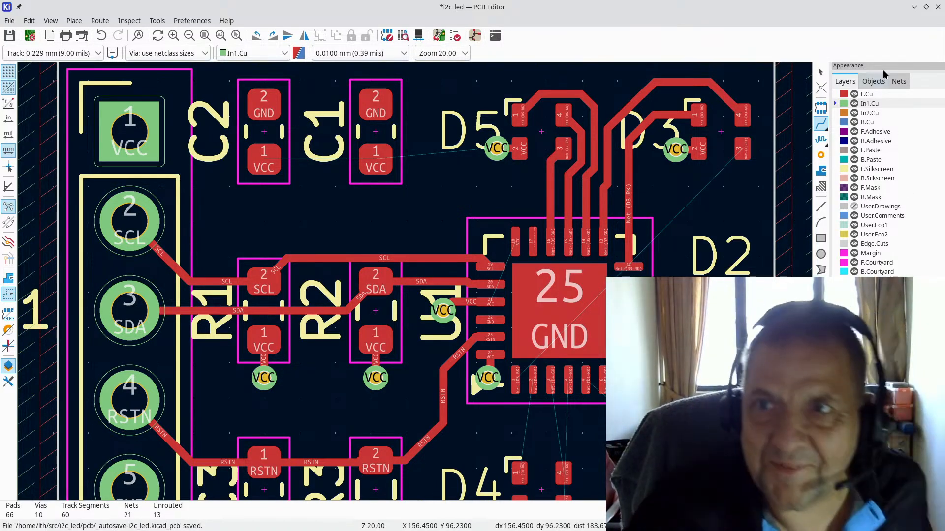
Step: Minimize the PCB and schematic editors and select the I2C RGB LED Board wiki heading
click(917, 7)
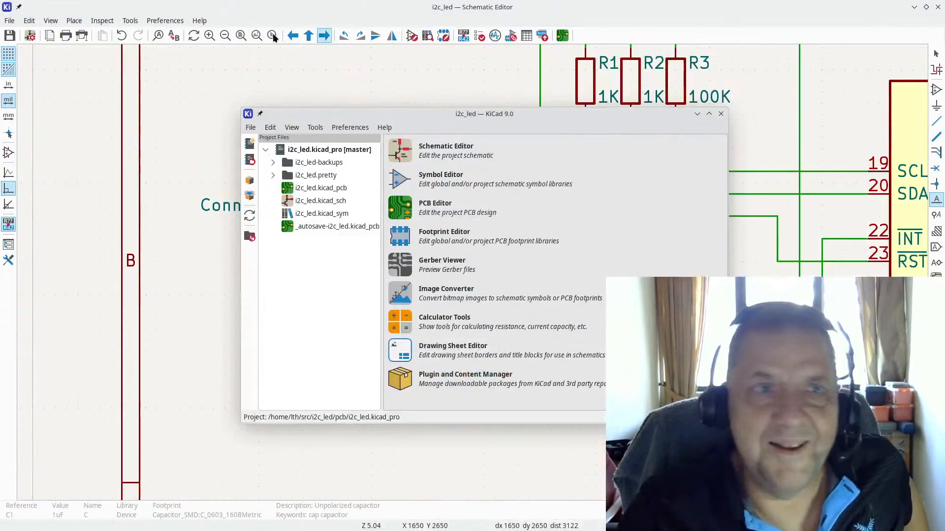
click(914, 7)
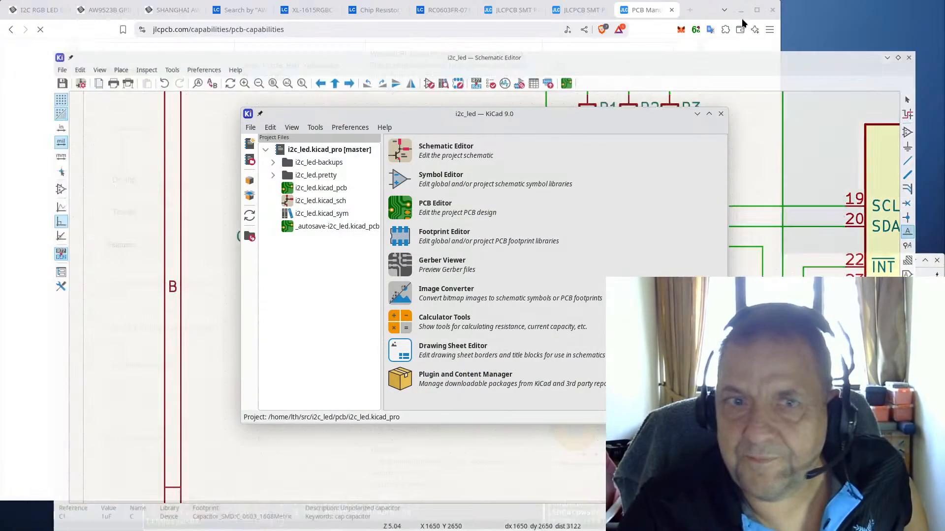
click(37, 10)
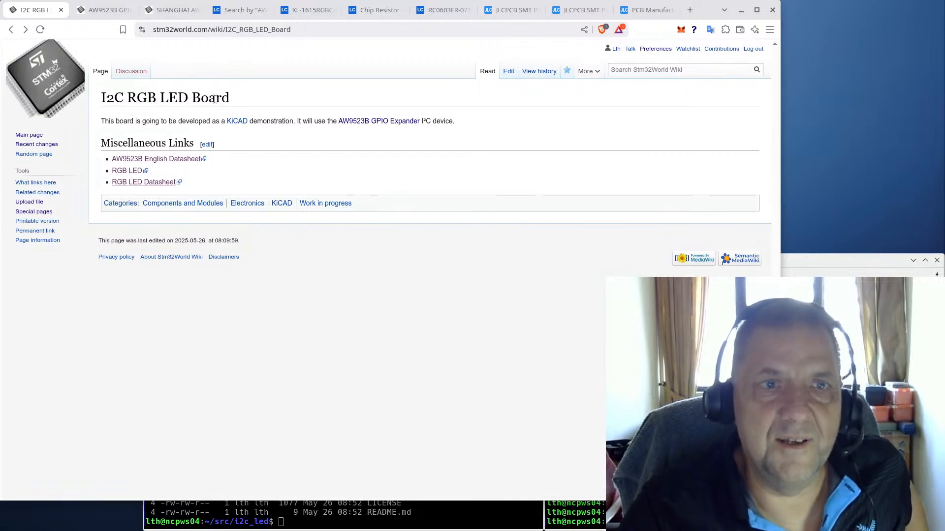
drag(237, 97, 100, 101)
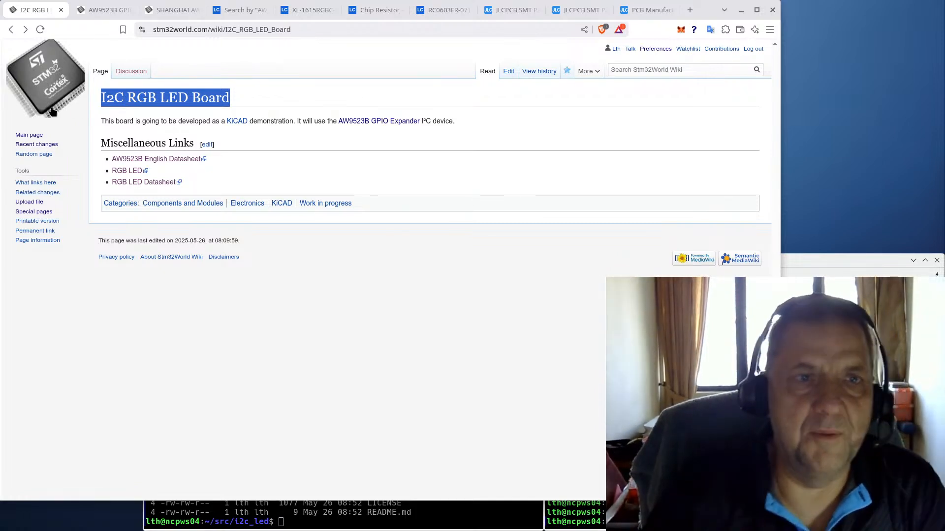
Step: Go to the STM32World Wiki Main Page via the sidebar link
click(28, 137)
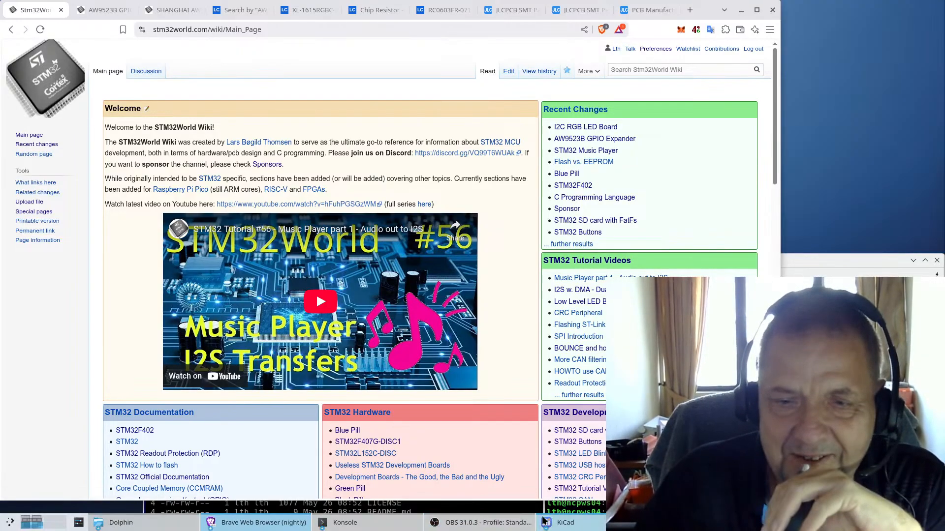
Step: Leave the STM32World Wiki Main Page to start a fresh browser tab
mouse_move(582, 527)
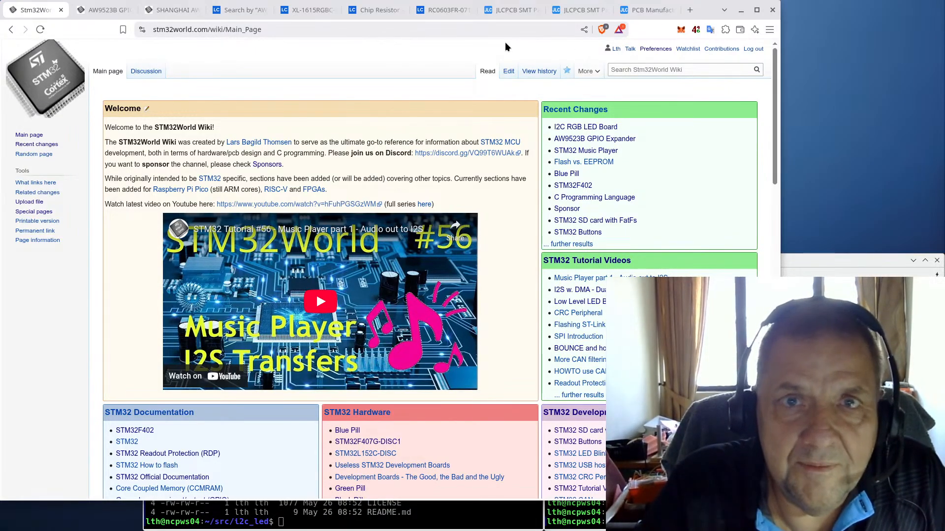
Step: In a new tab, enter 'disco' to open the STM32World Discord #general channel
click(690, 11)
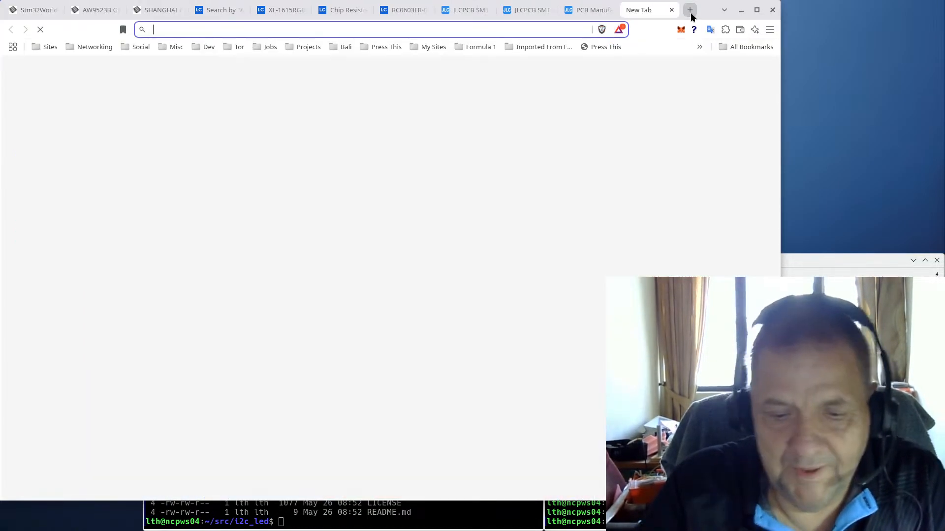
text(disco)
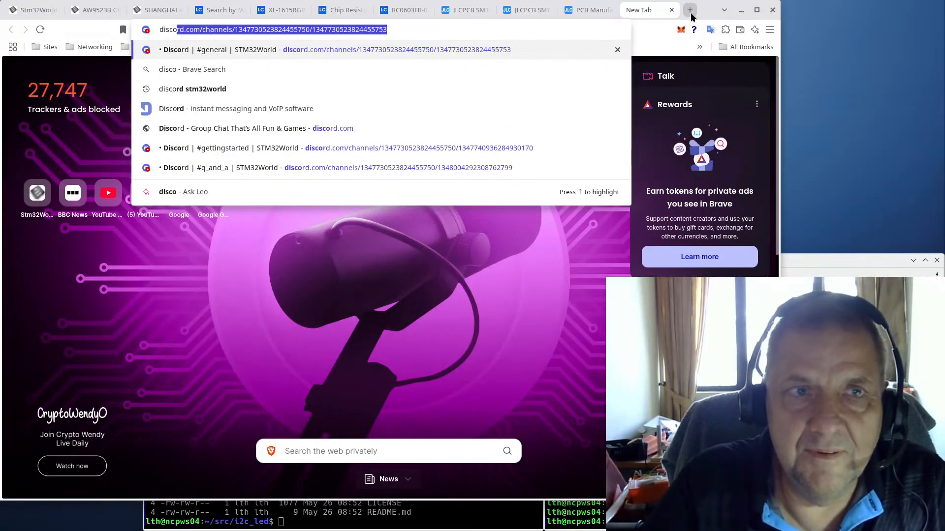
key(Return)
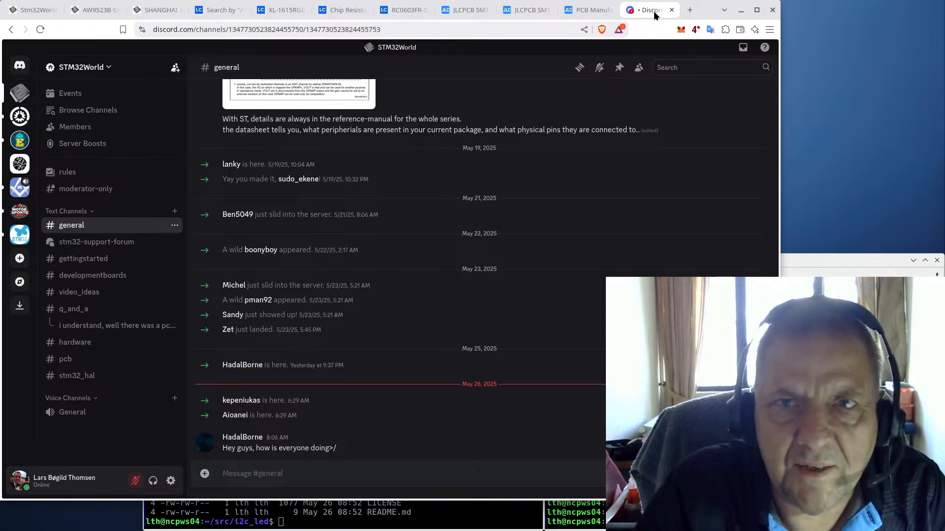
Step: Copy the STM32World server invite link, then close the invite dialog
click(97, 73)
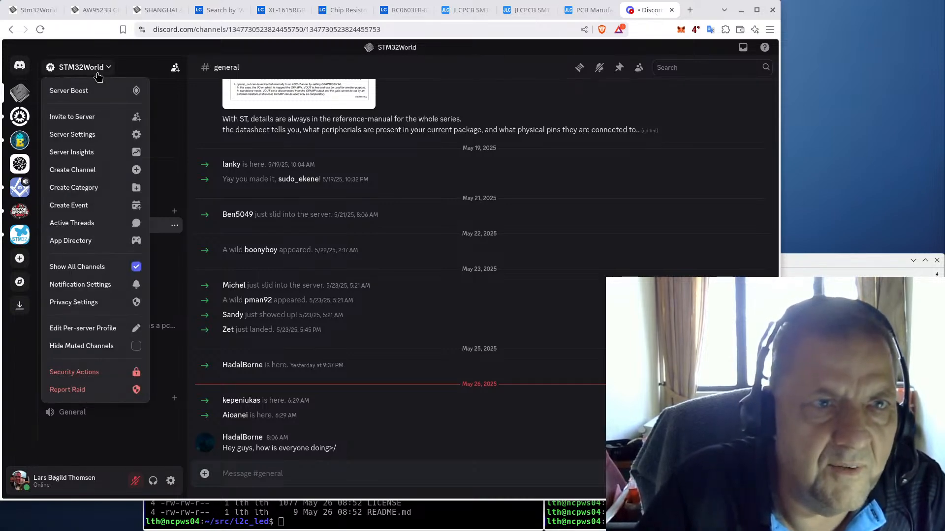
click(84, 118)
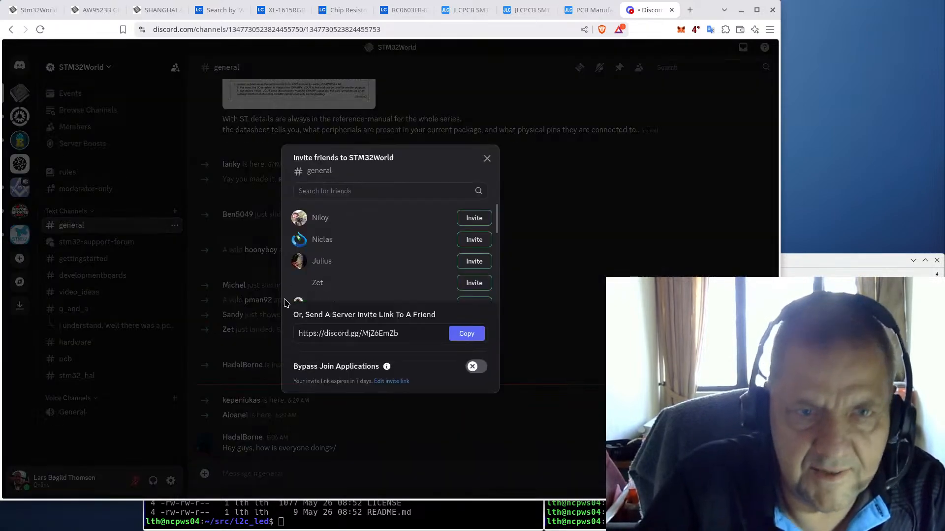
click(470, 338)
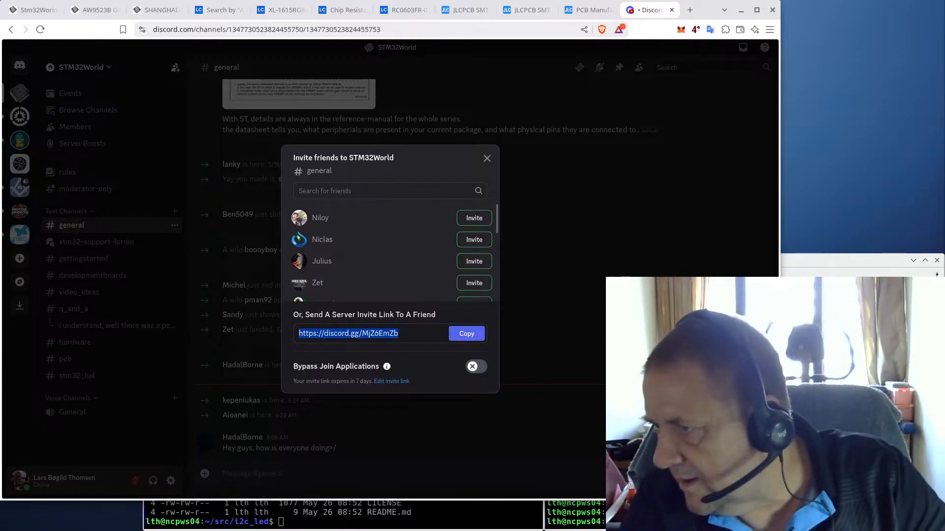
key(alt+Tab)
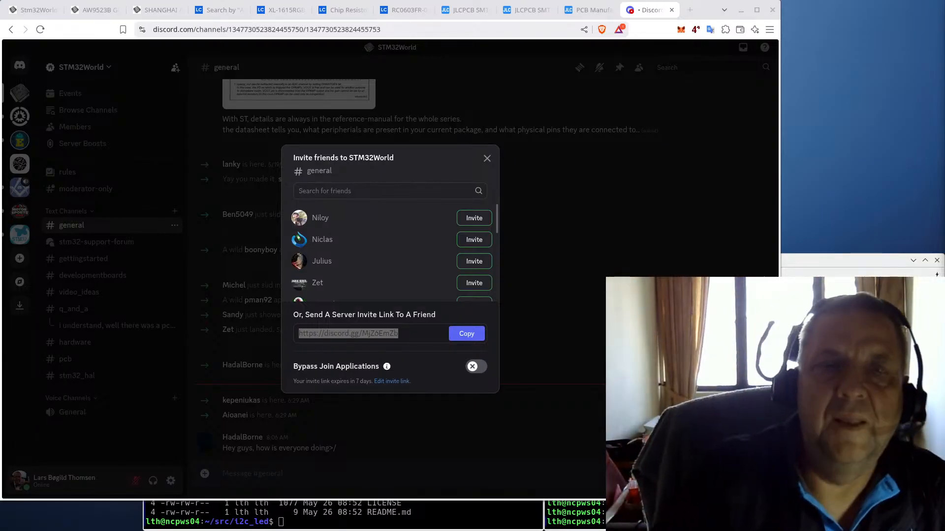
click(487, 158)
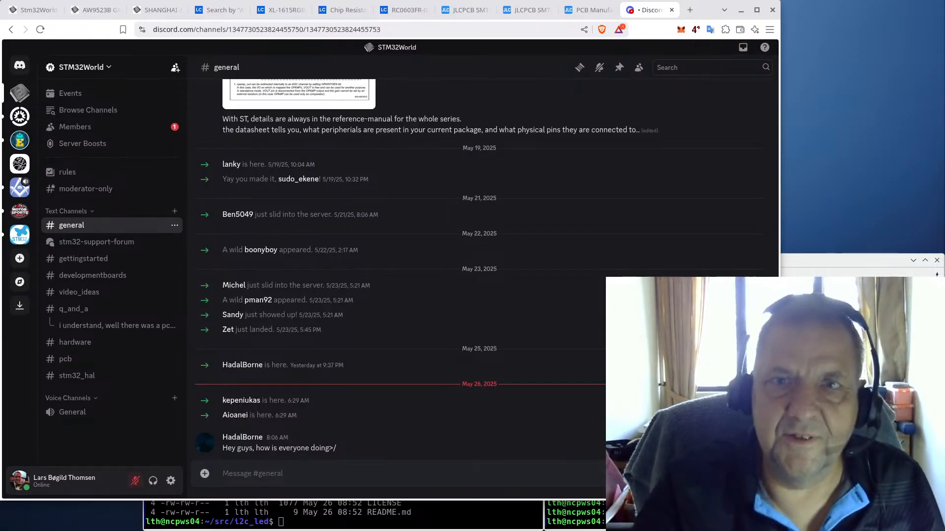
Step: Review the pending STM32World applicants, approve the first, and open the remaining application
click(79, 130)
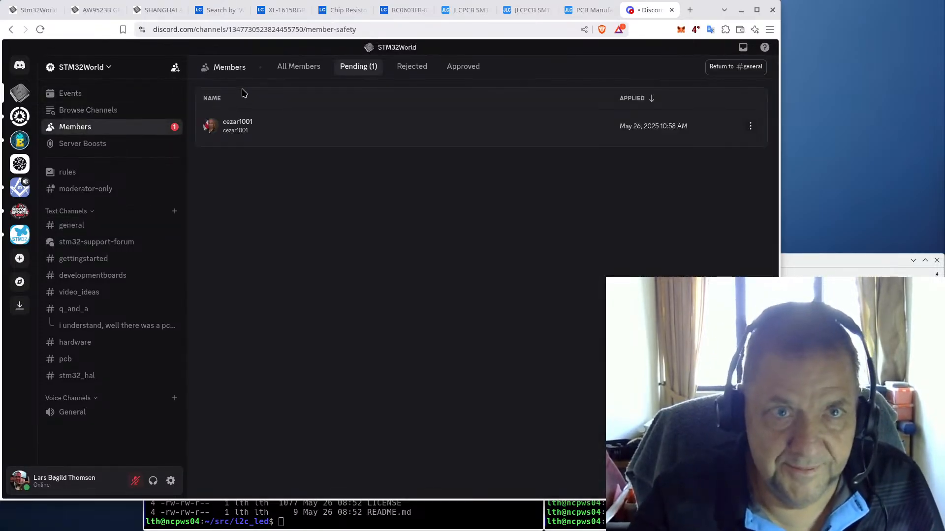
click(250, 126)
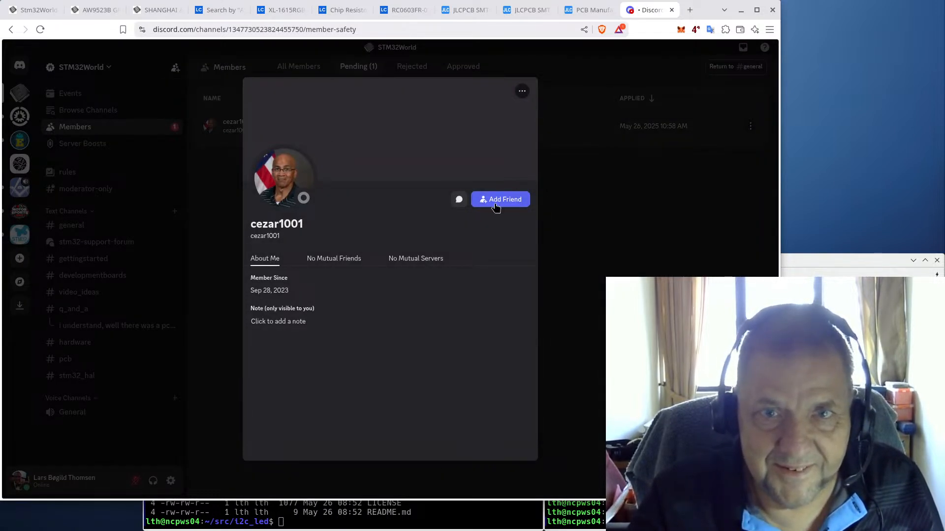
click(626, 266)
click(427, 128)
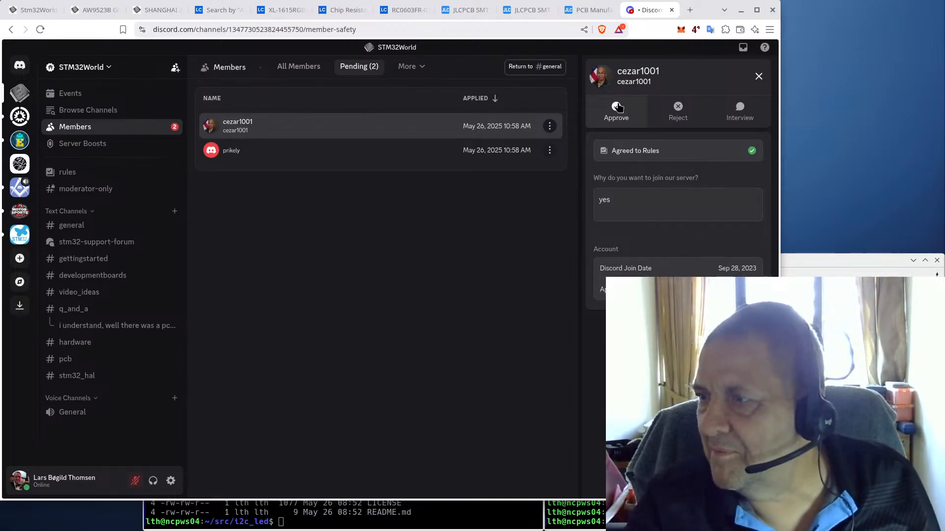
click(616, 106)
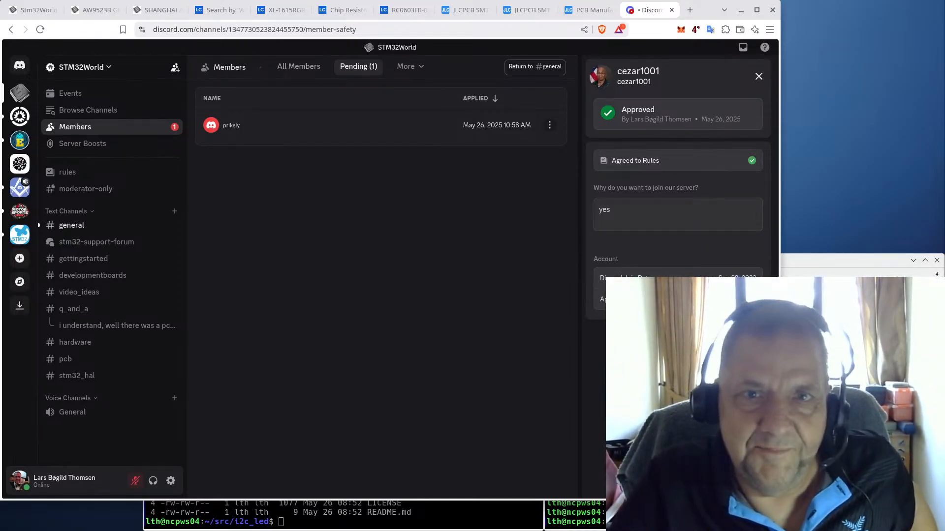
click(319, 129)
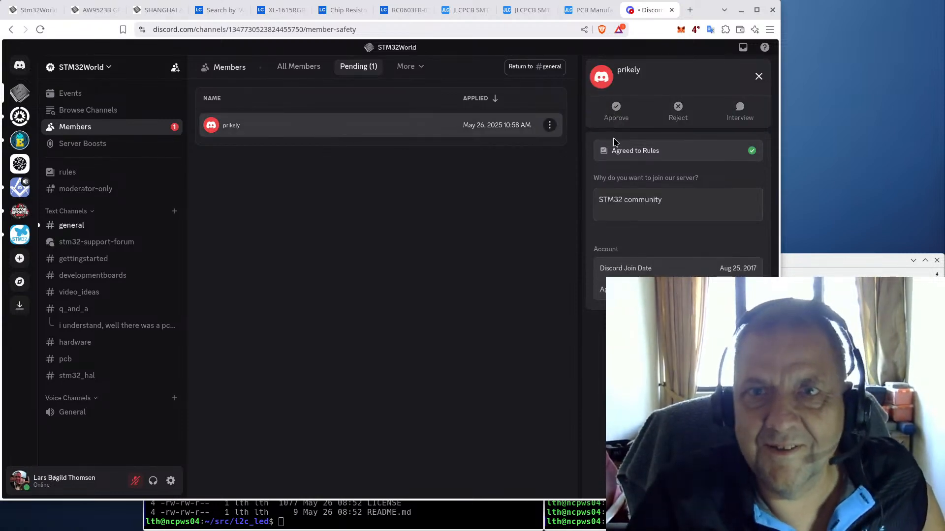